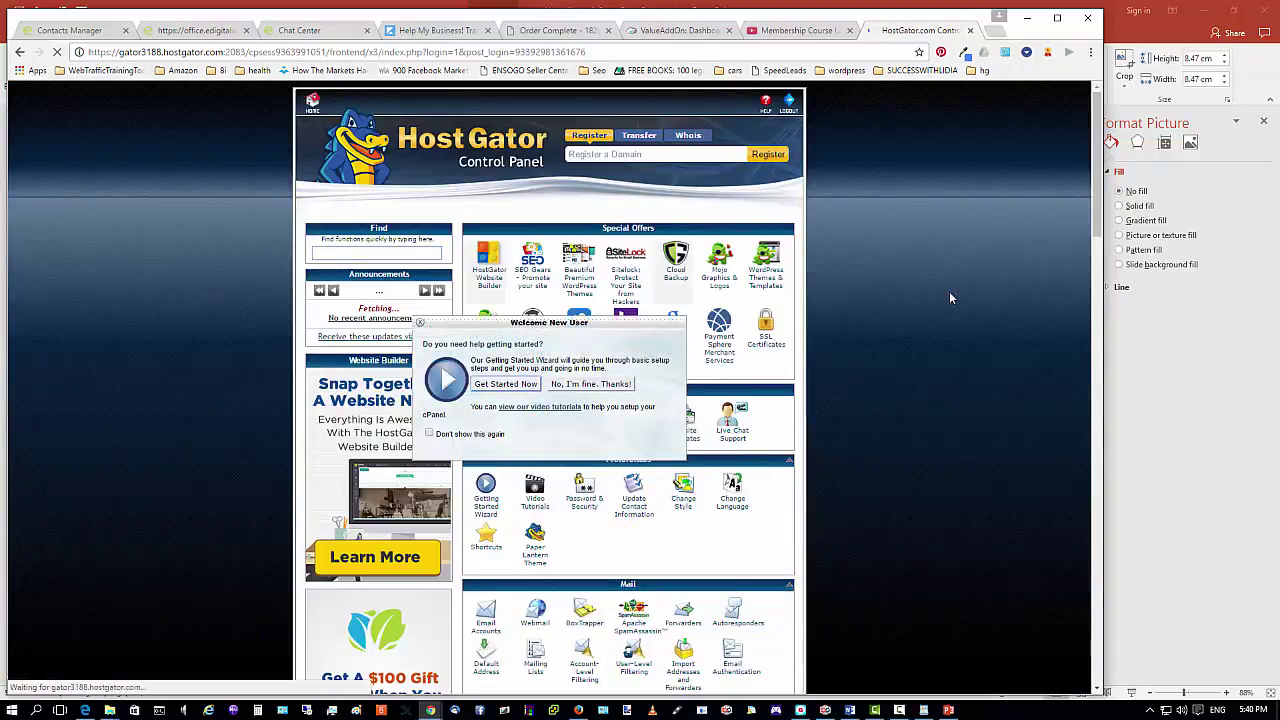
Dismiss the cPanel welcome popup and launch the 'Get Started With WordPress Today' offer.
left_click(420, 328)
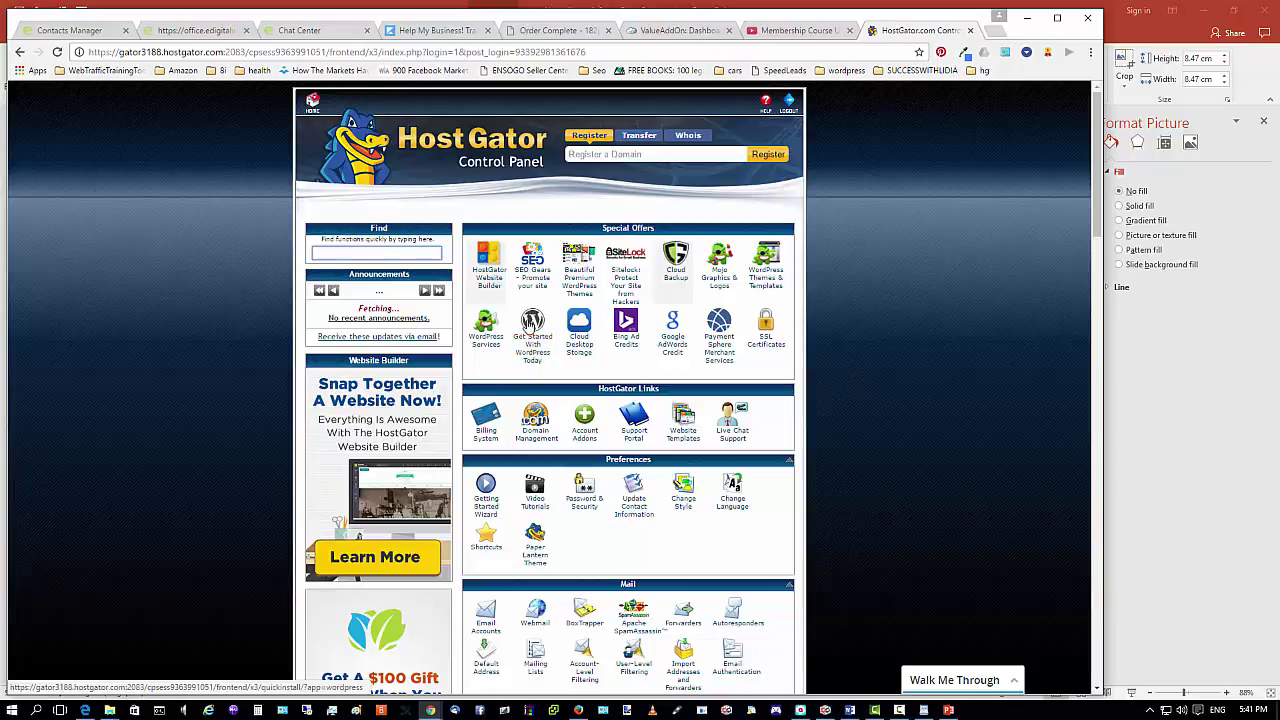
left_click(537, 330)
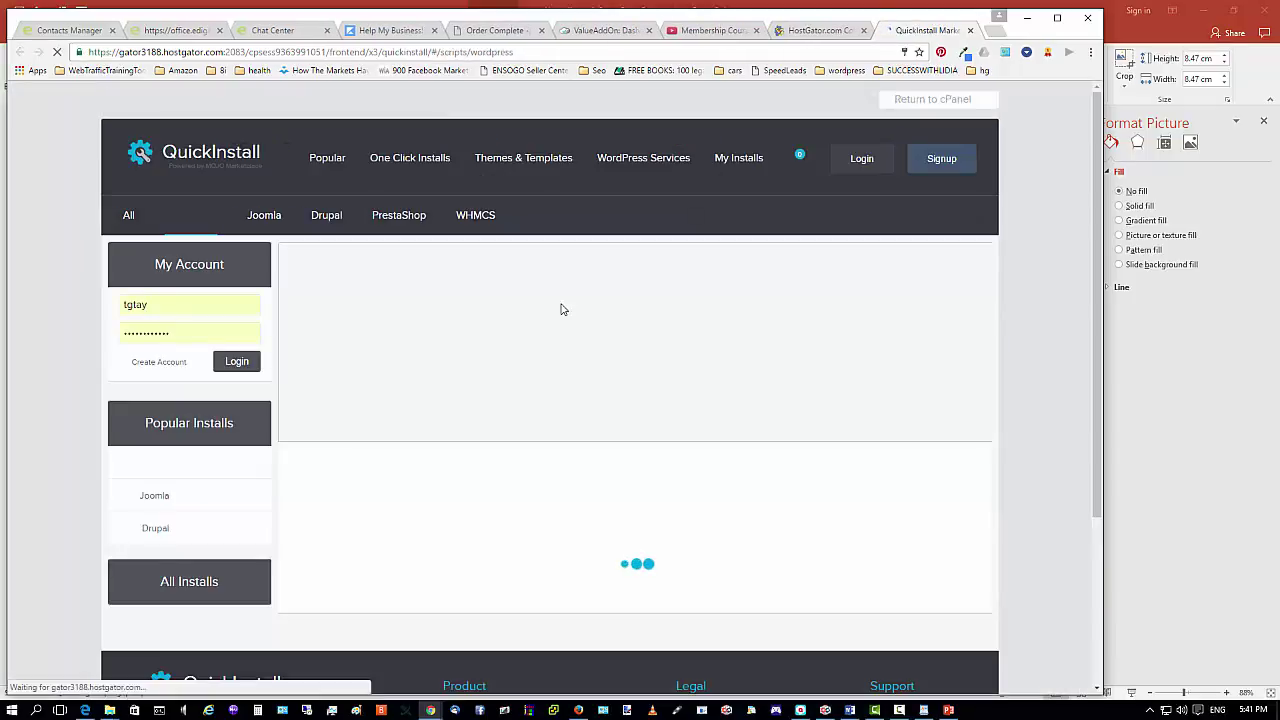
Open the free Install WordPress option's install form in QuickInstall.
scroll(560, 309, "down", 4)
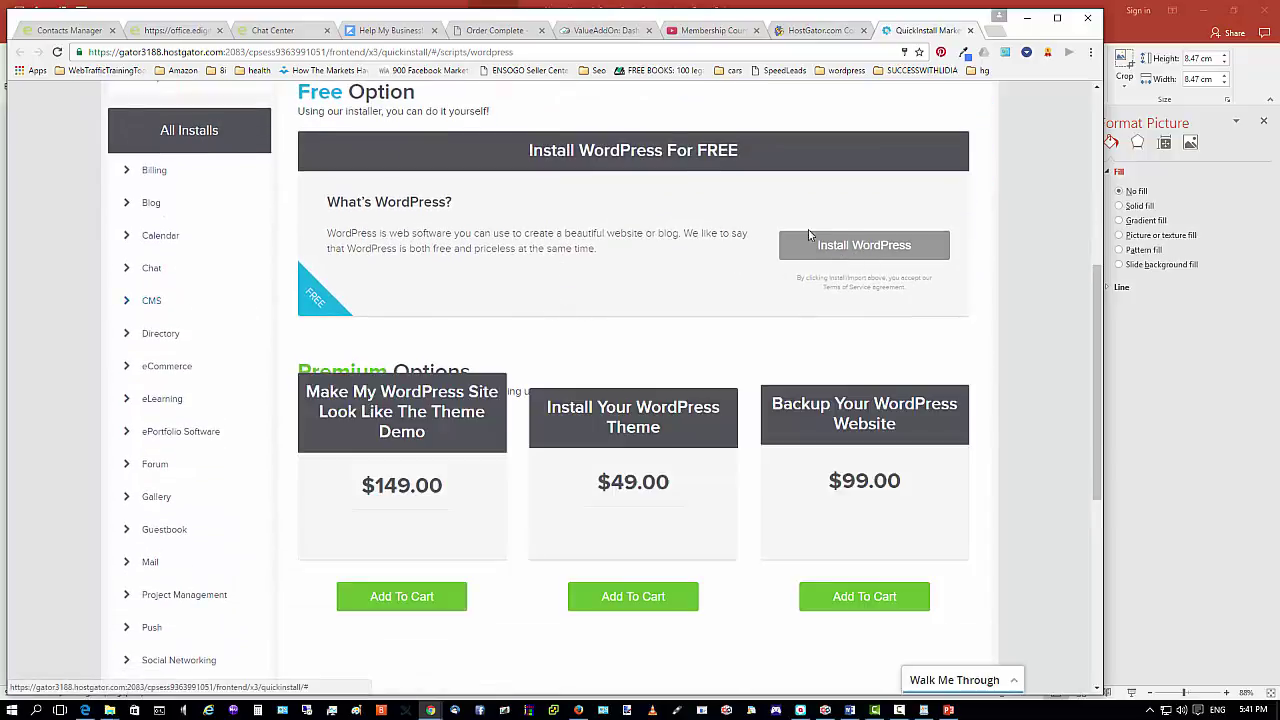
left_click(832, 258)
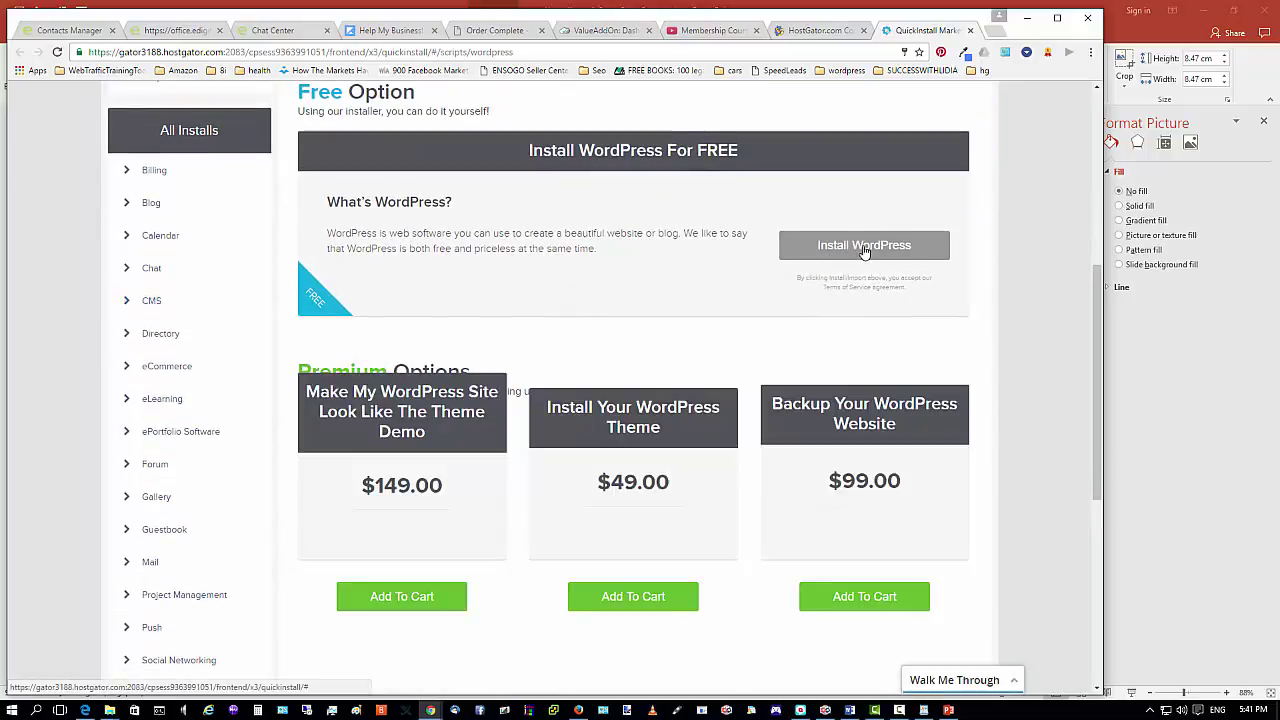
scroll(849, 254, "up", 1)
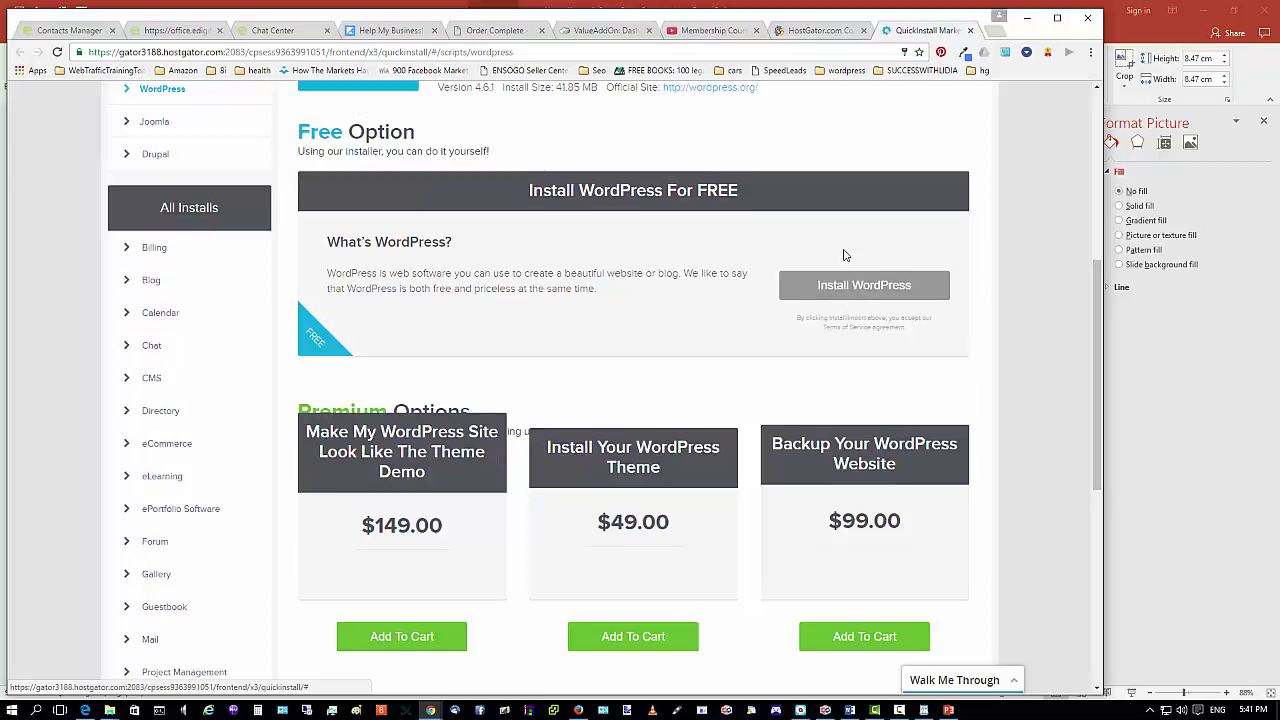
left_click(851, 276)
left_click(845, 289)
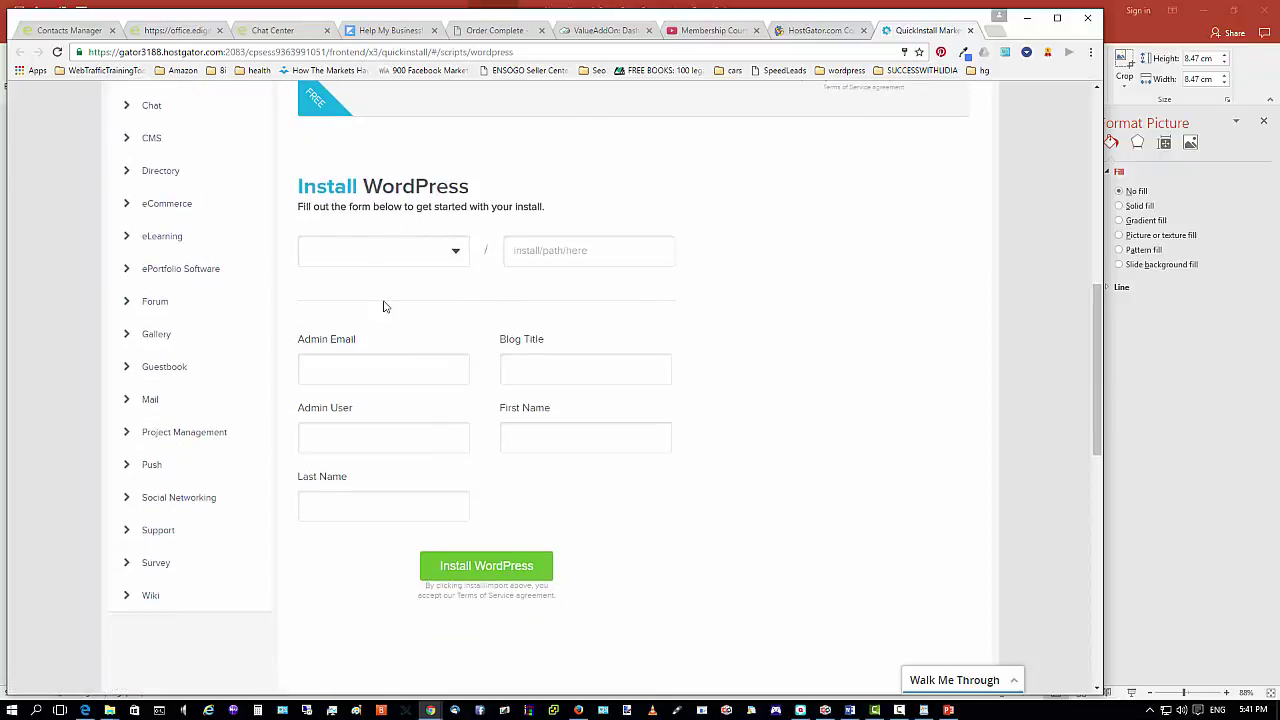
Target the WordPress install at tgmarketingcode.com with install path 'blog'.
left_click(456, 254)
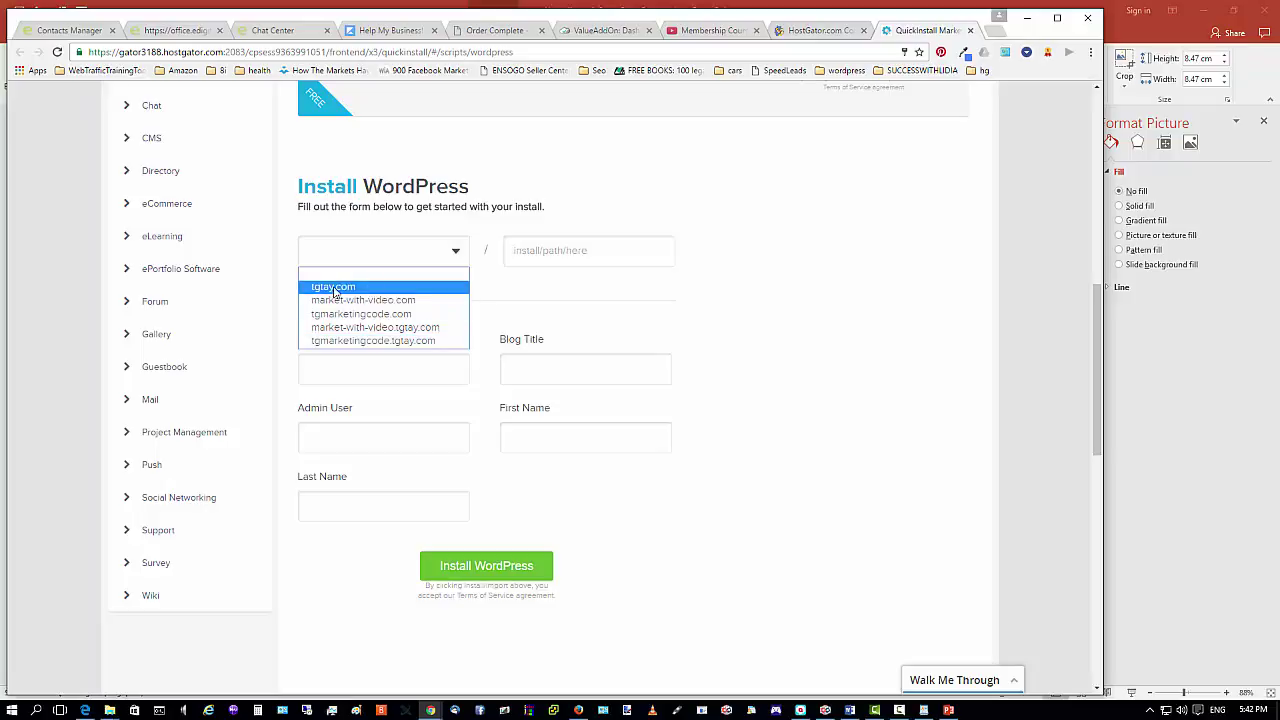
left_click(350, 316)
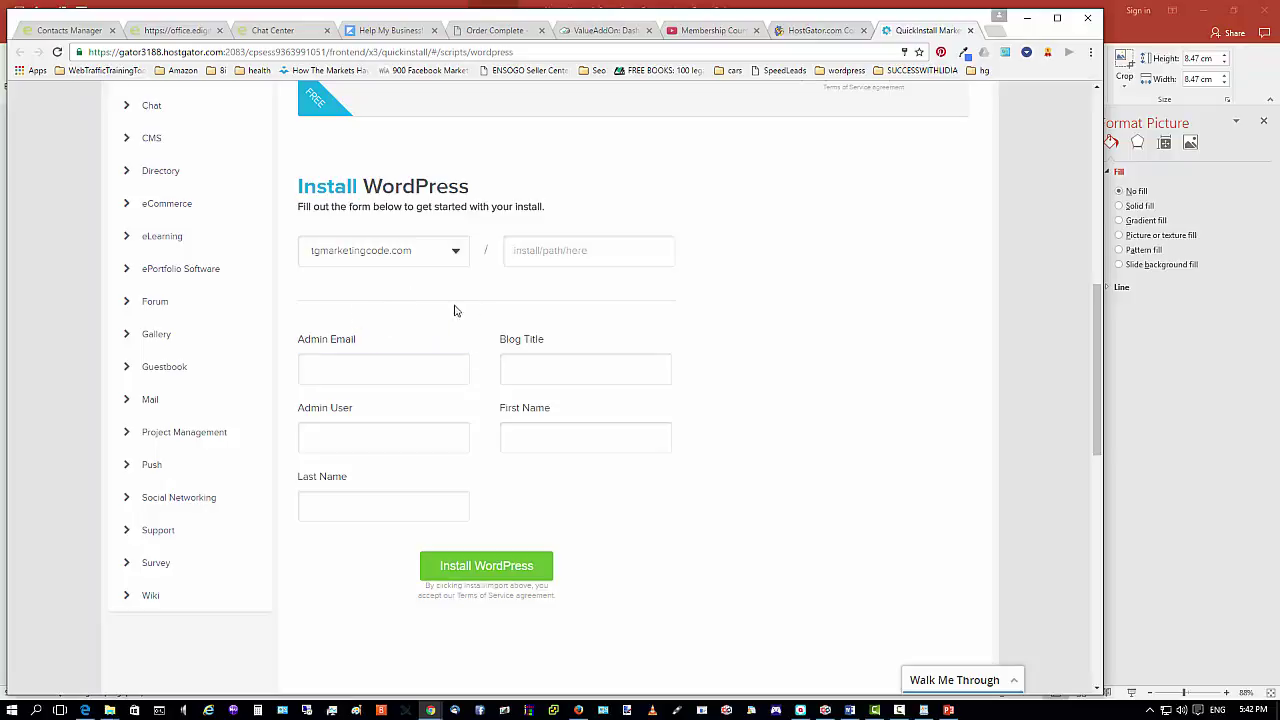
left_click(532, 253)
type("blog")
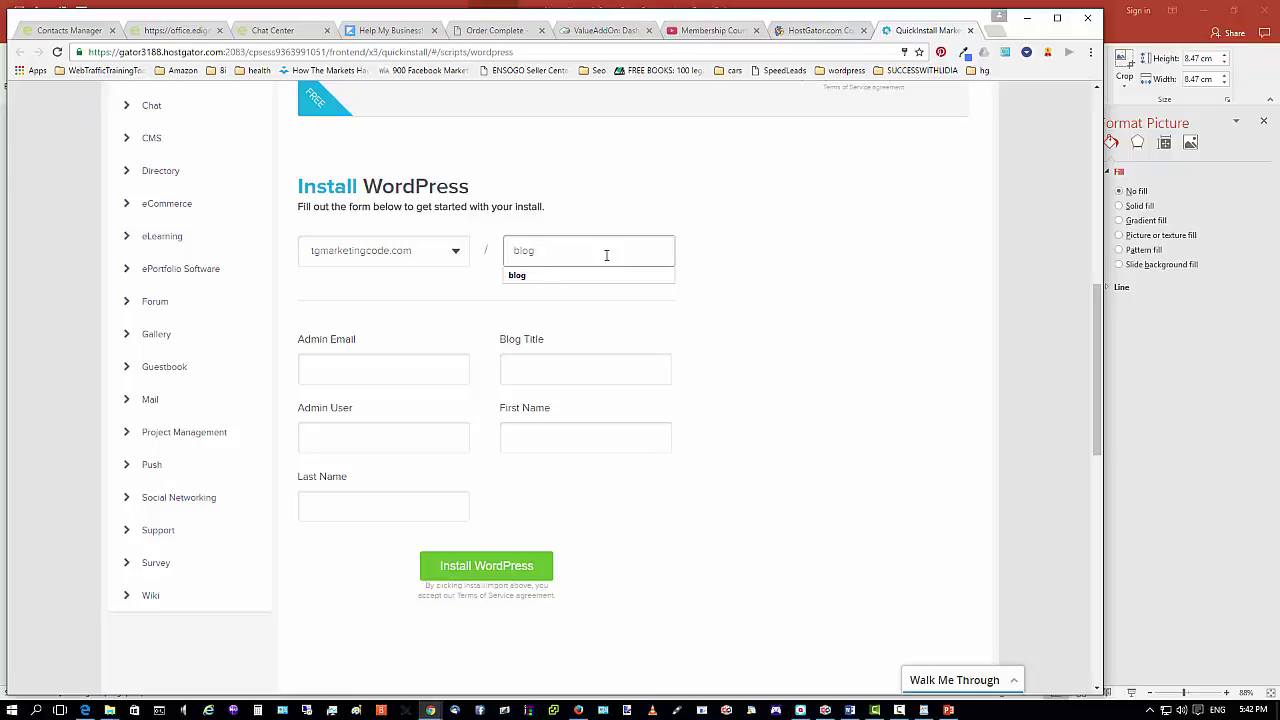
left_click(382, 367)
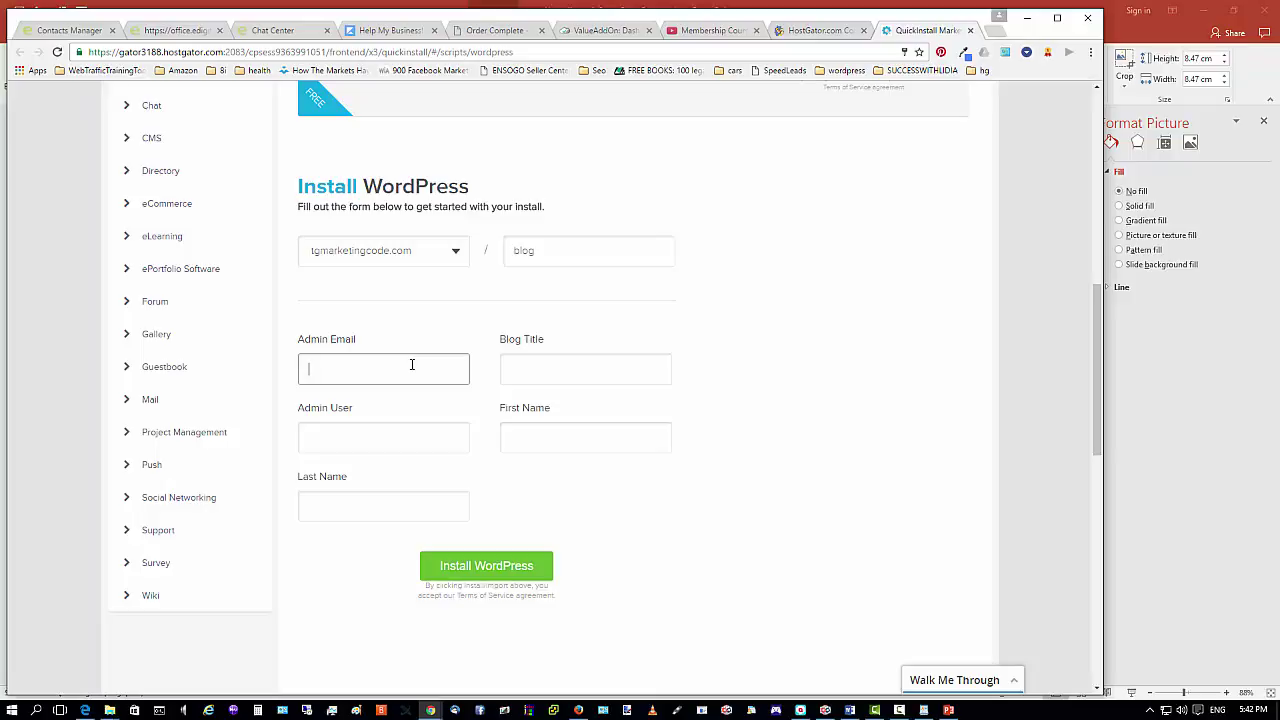
Autofill the saved admin email and set the blog title to 'Internet Marketing Blog'.
left_click(411, 364)
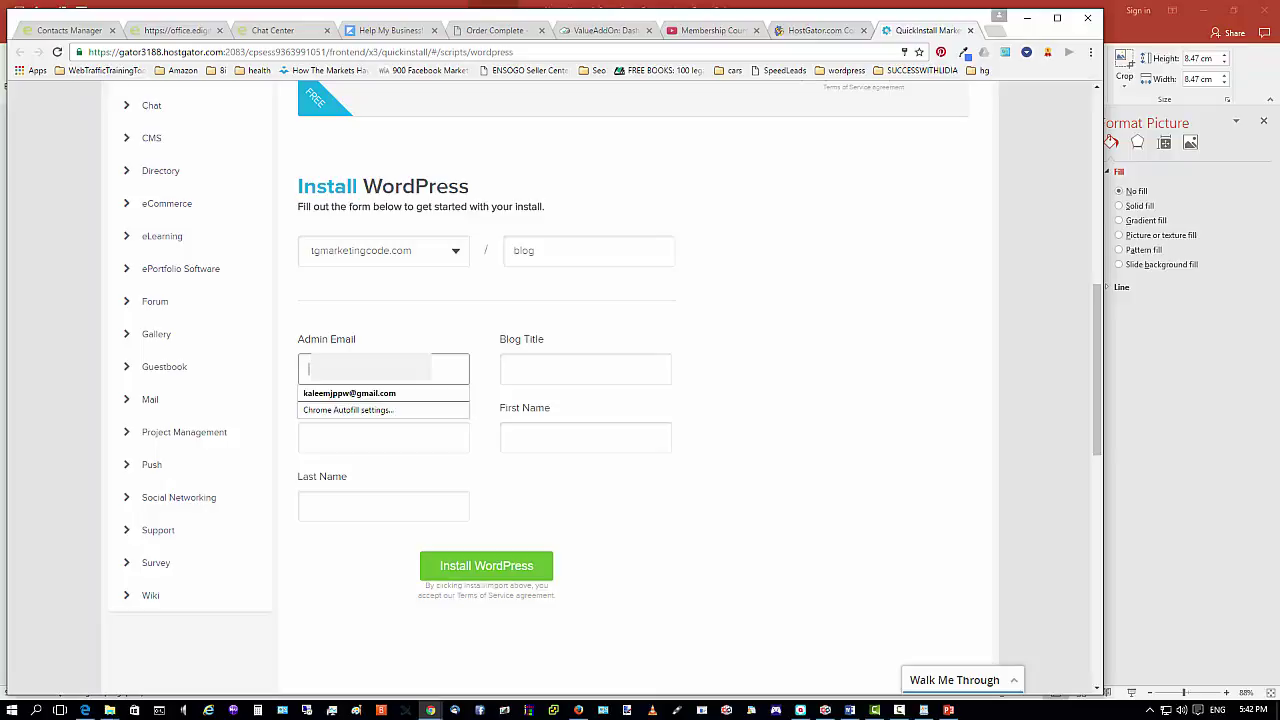
left_click(390, 393)
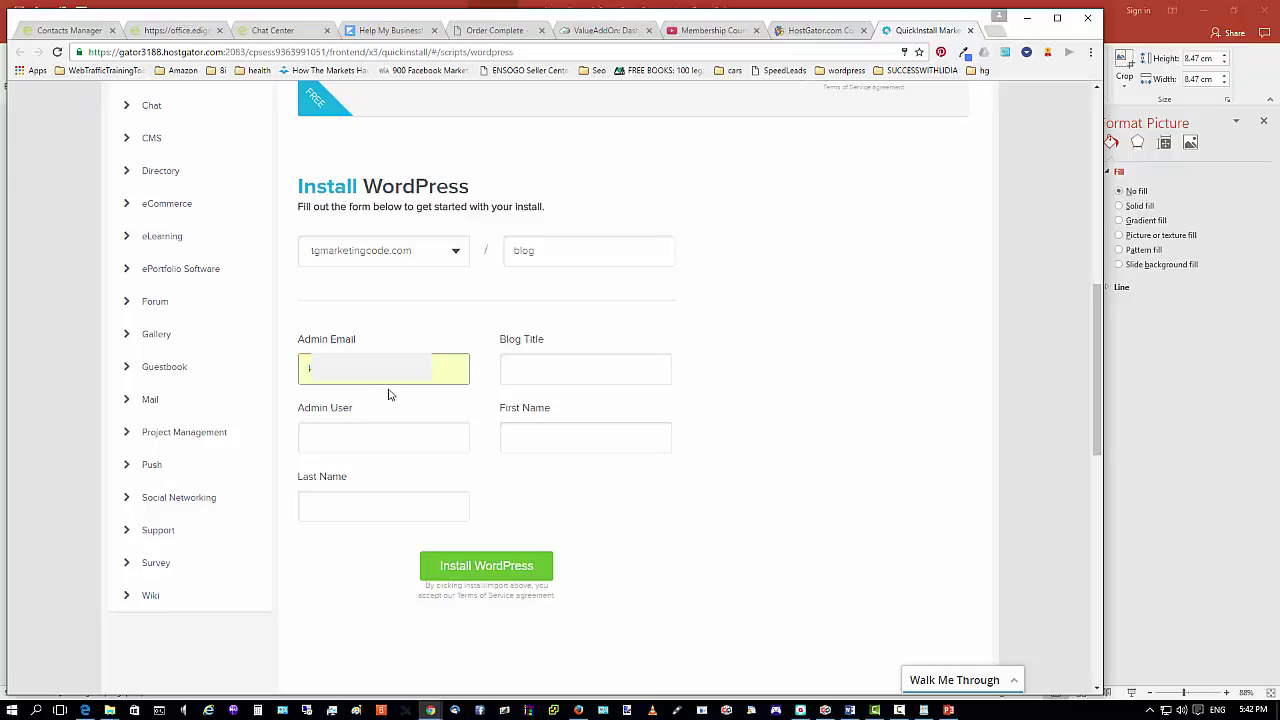
left_click(554, 369)
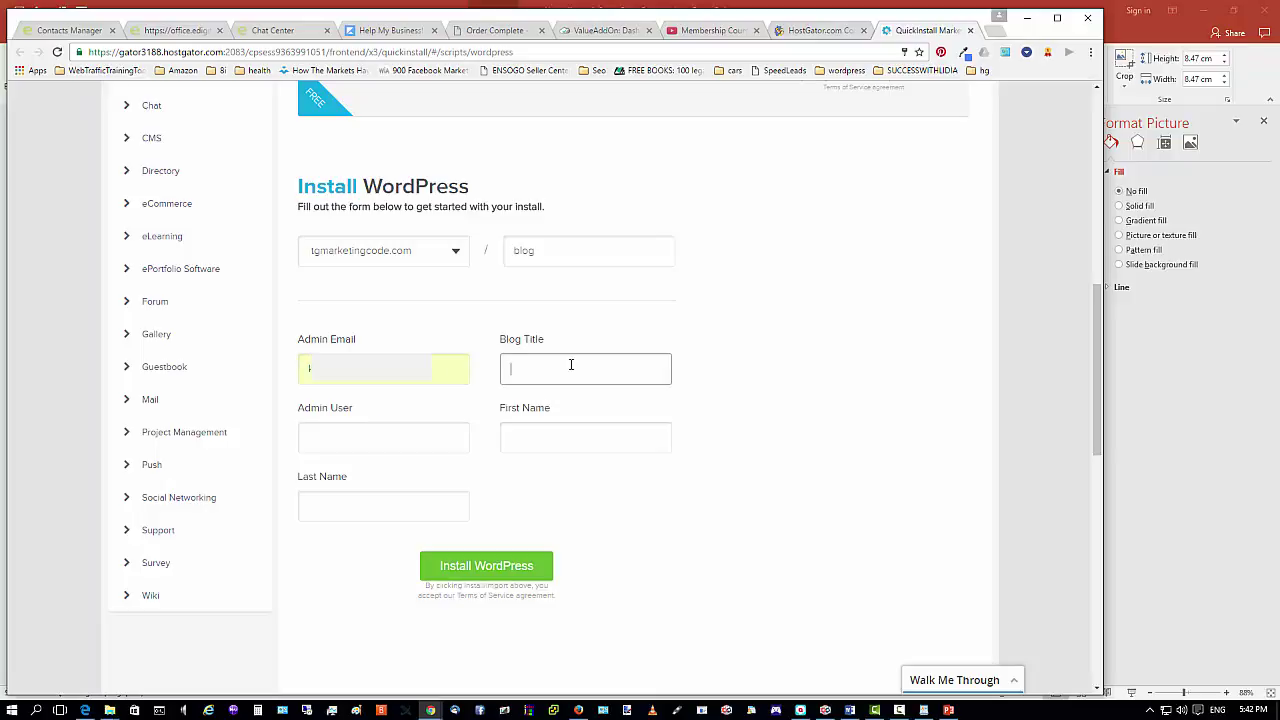
type("Inter")
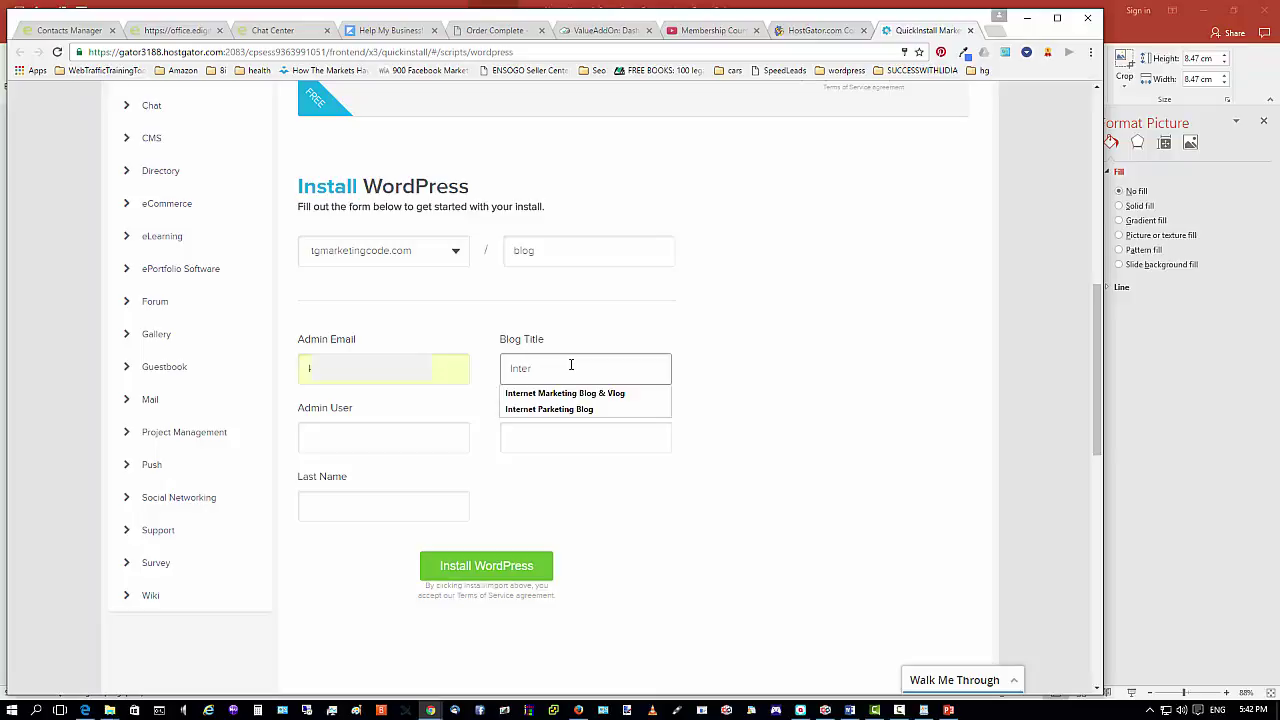
left_click(573, 409)
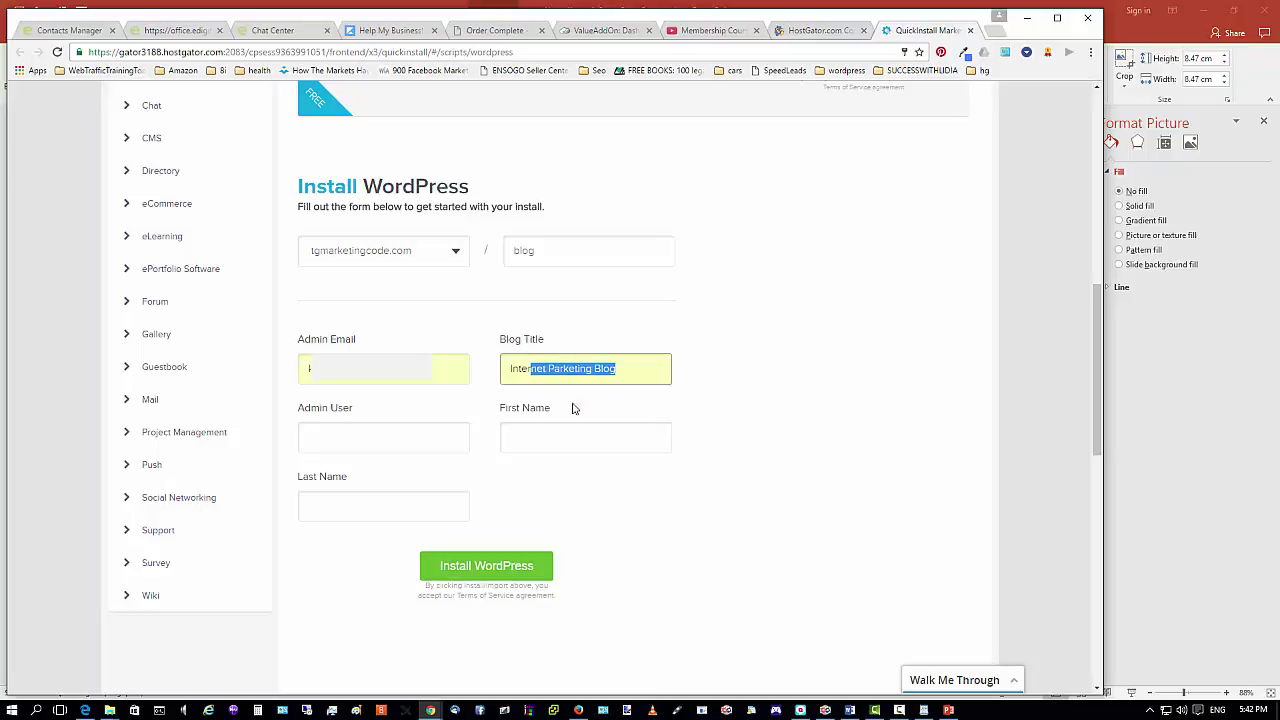
left_click_drag(548, 369, 554, 369)
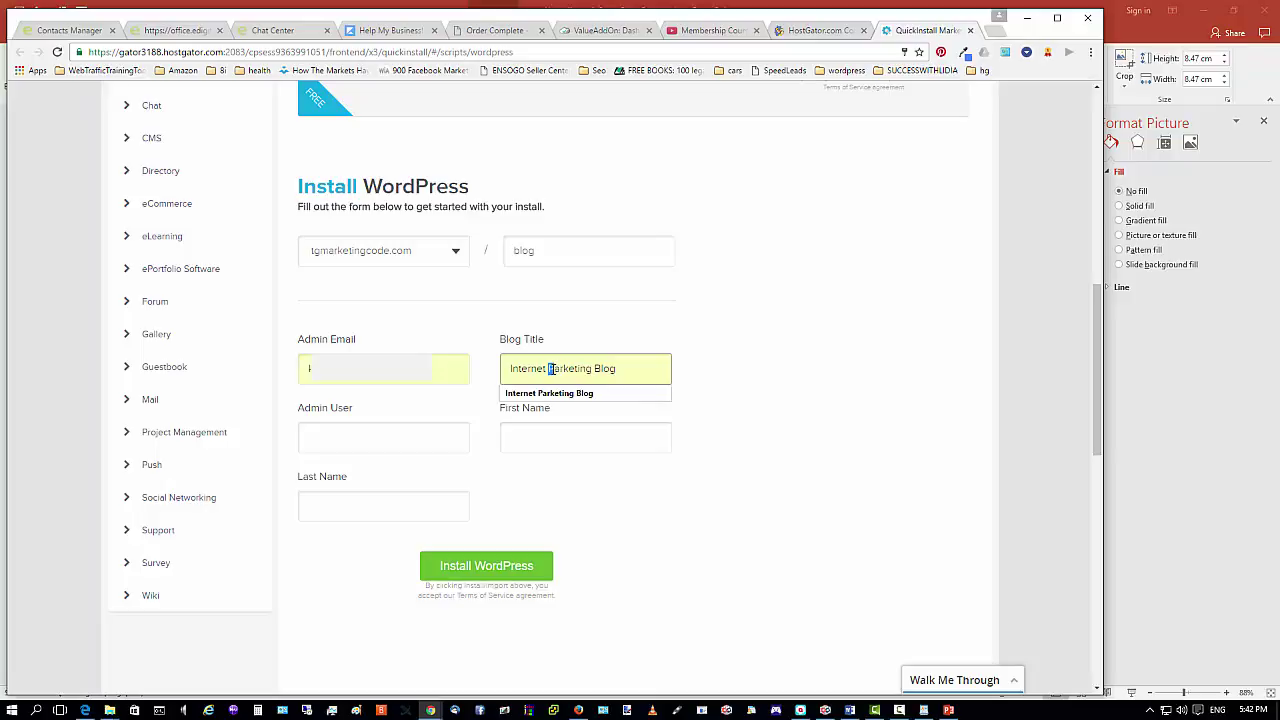
type("Marketing Blog")
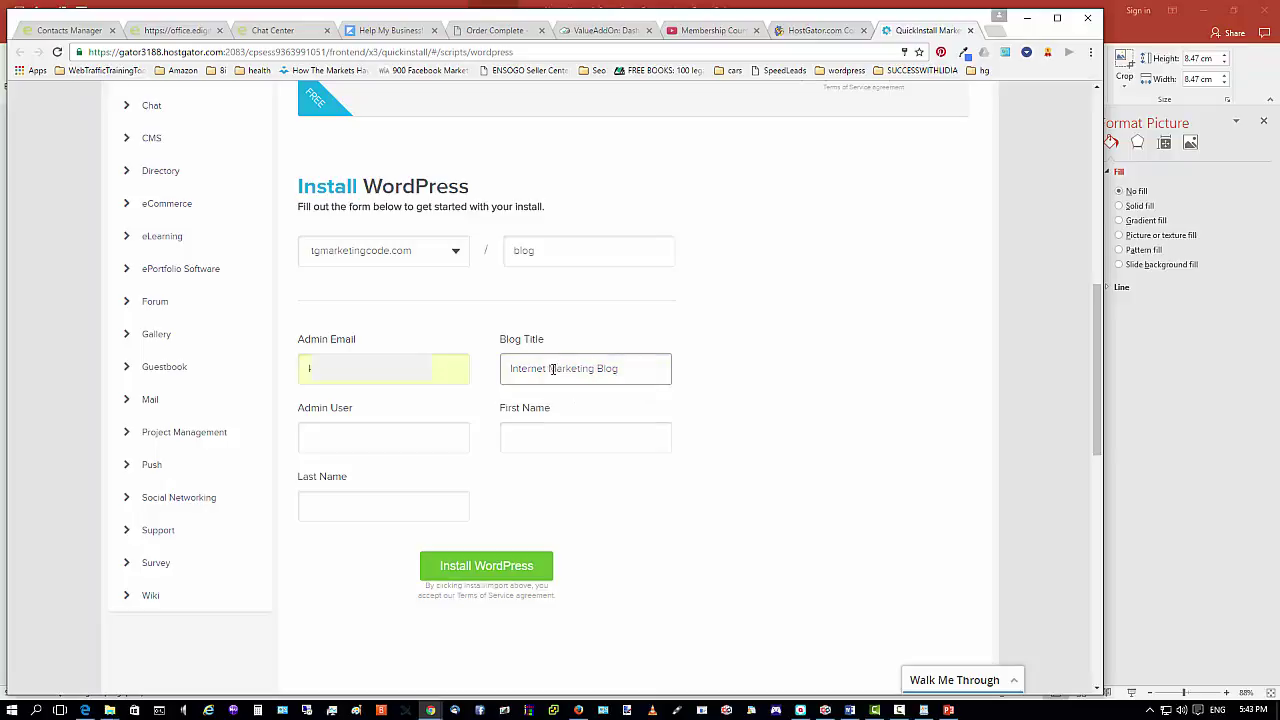
left_click(364, 432)
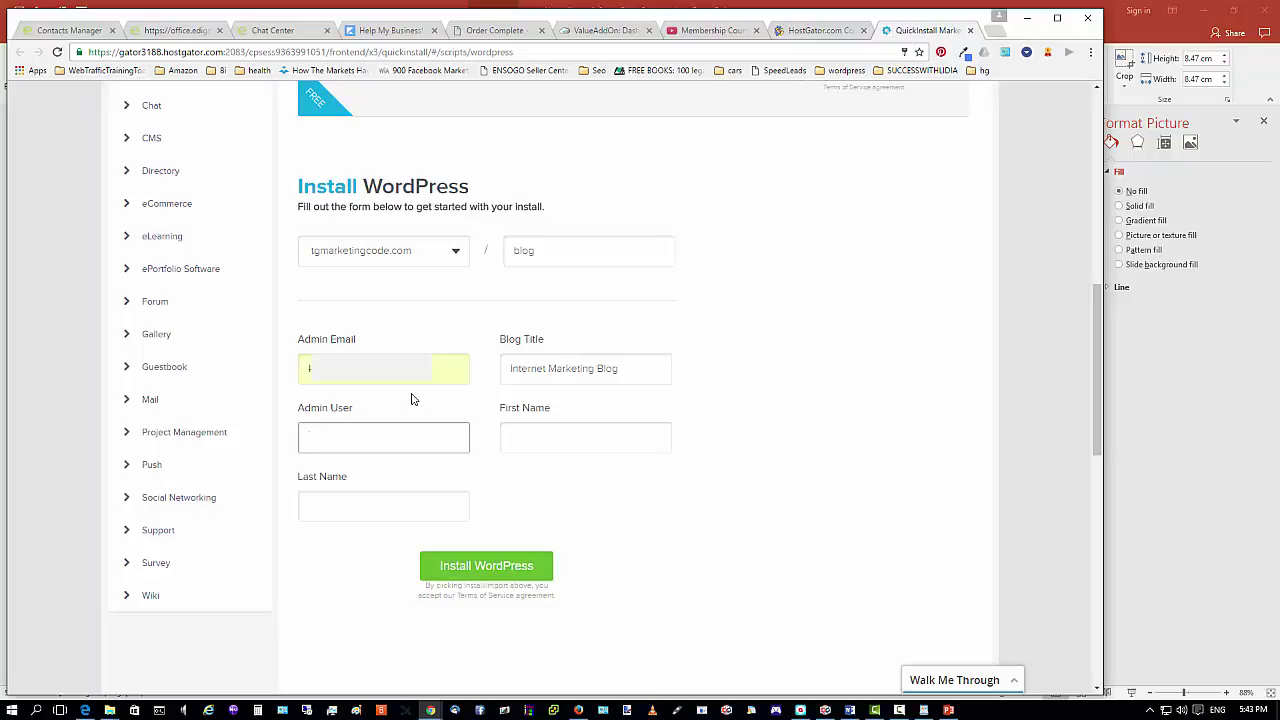
Enter the admin username and the administrator's first and last names, then minimize the browser.
left_click(369, 440)
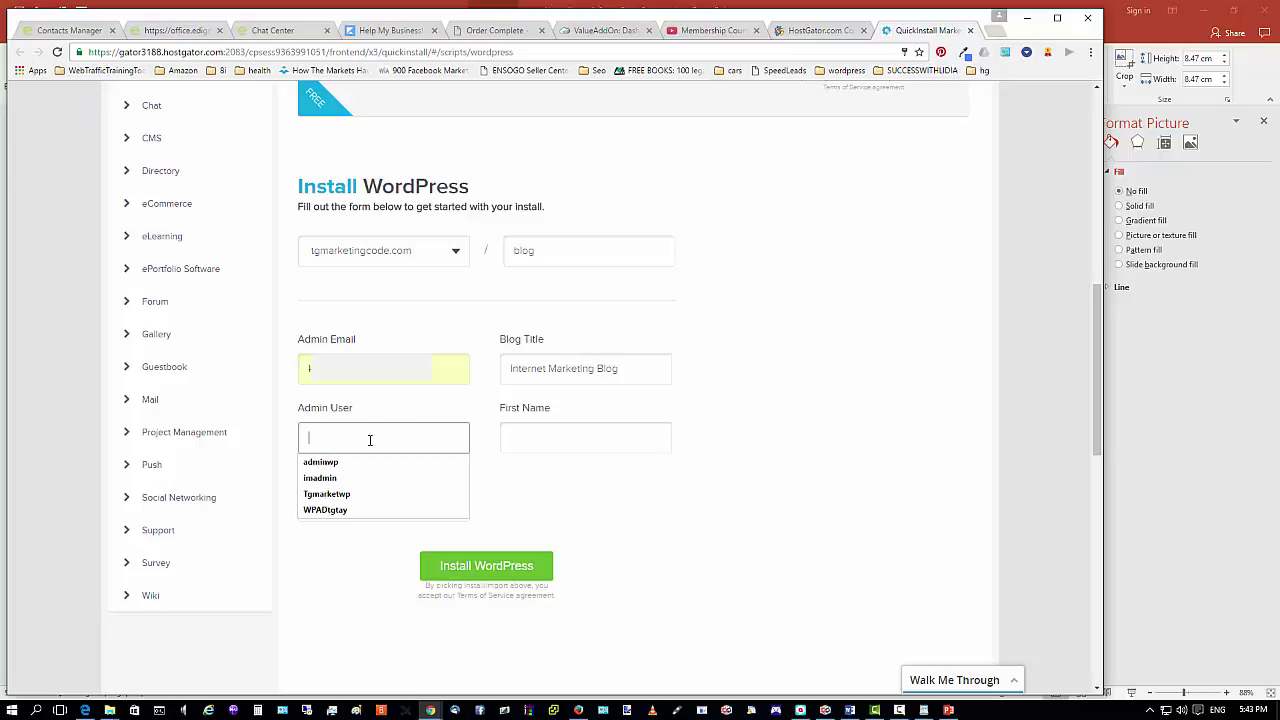
type("aj")
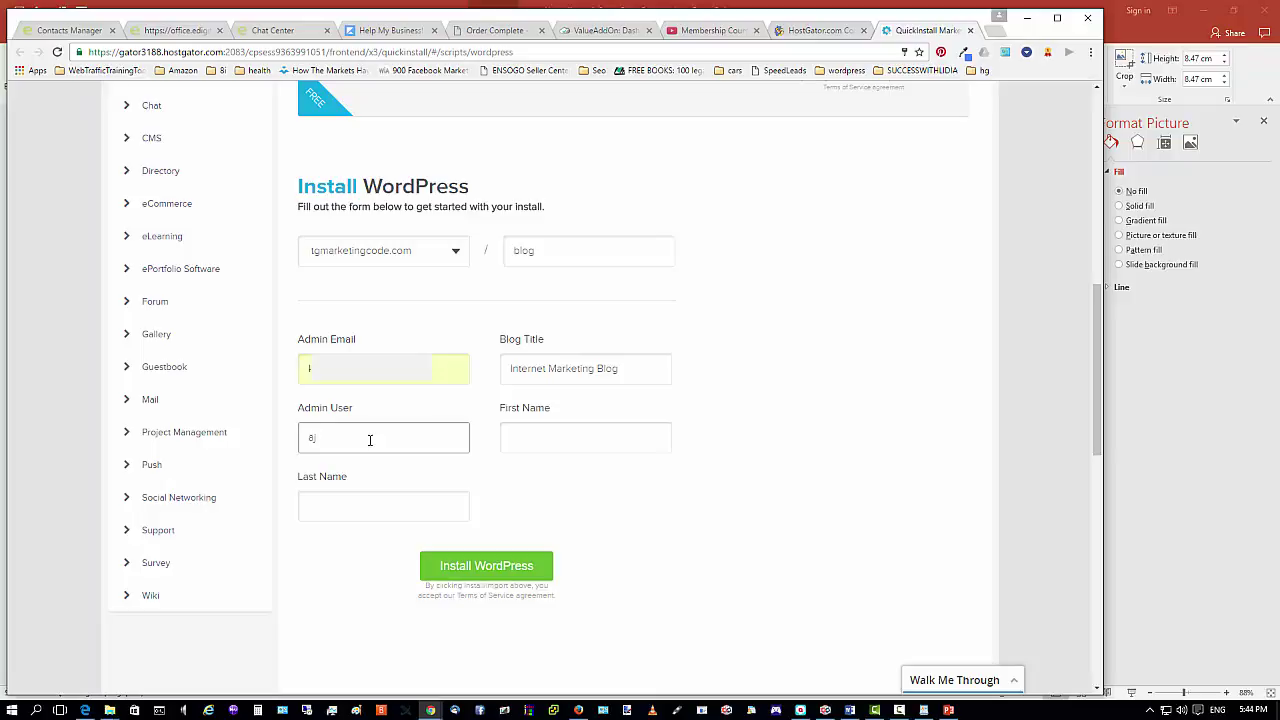
type("tgwpad2016")
left_click(528, 443)
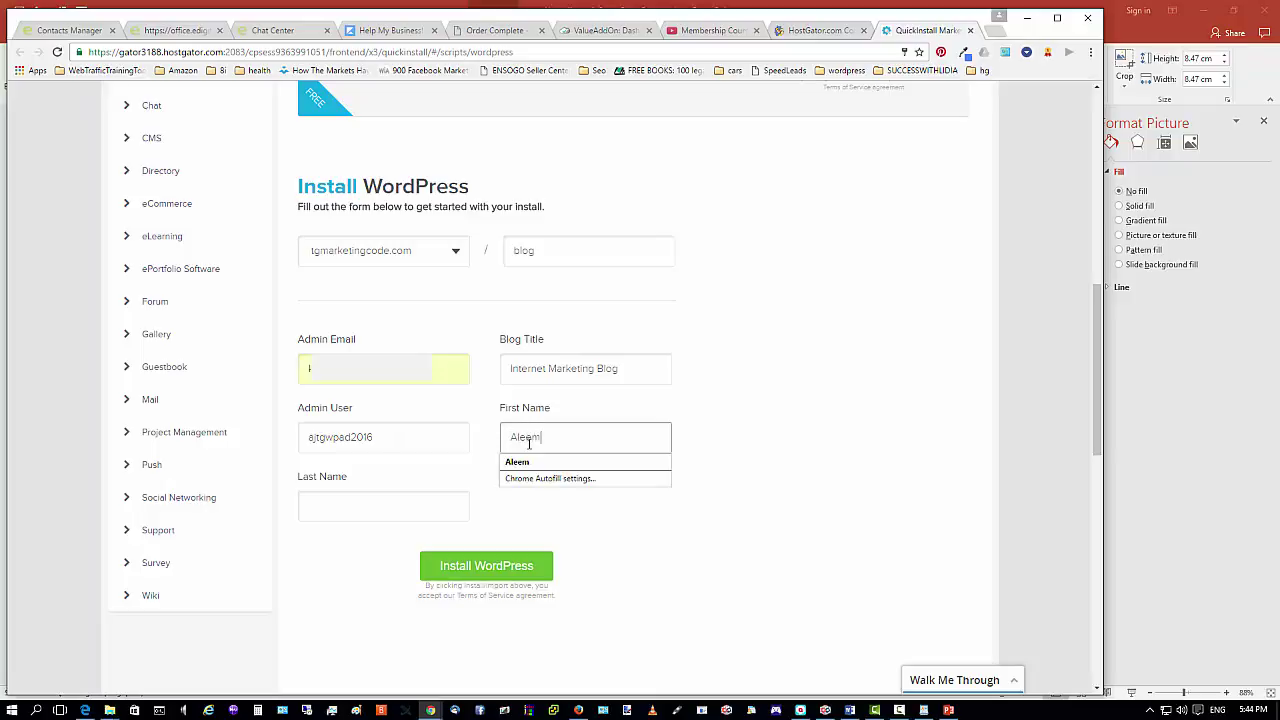
key("Tab")
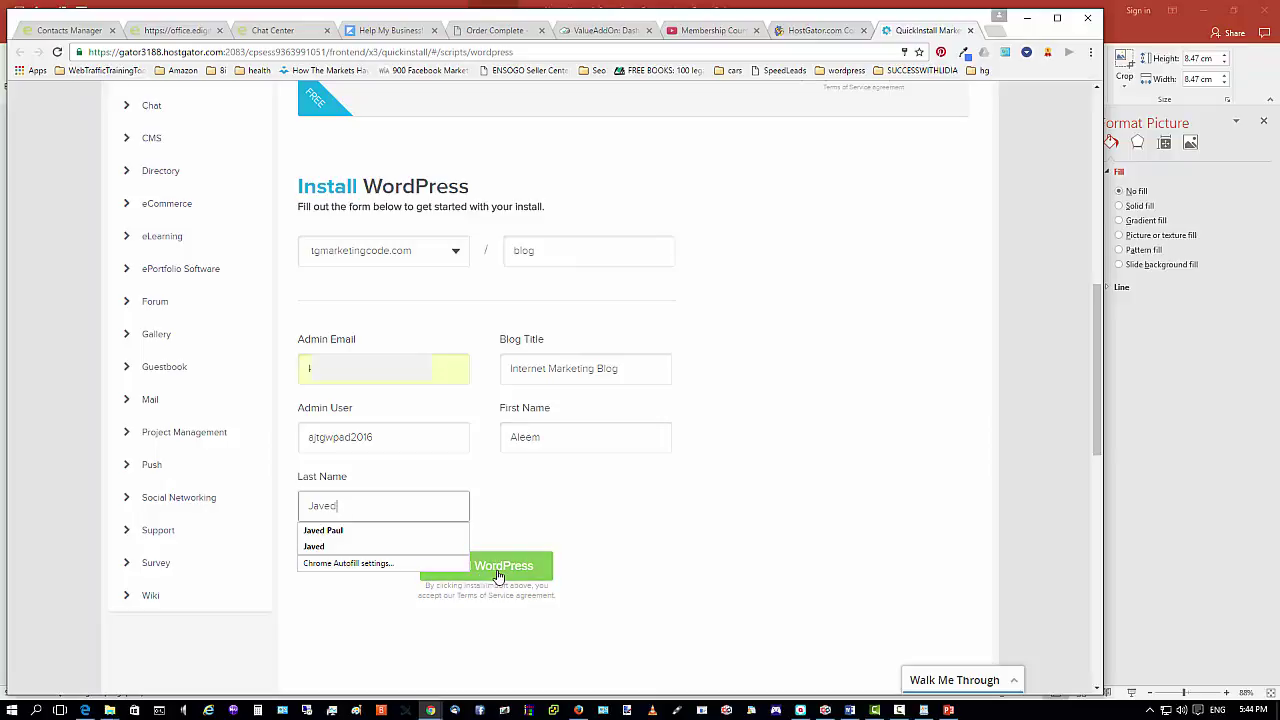
key("Escape")
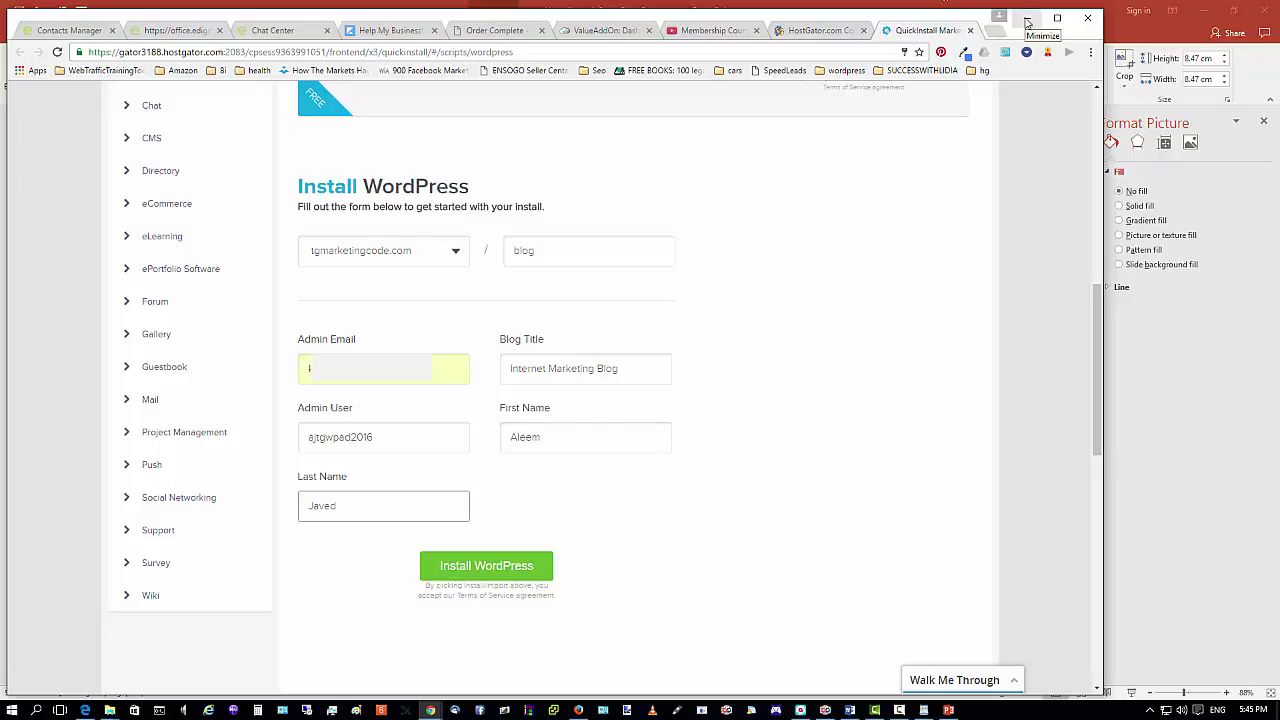
left_click(1027, 21)
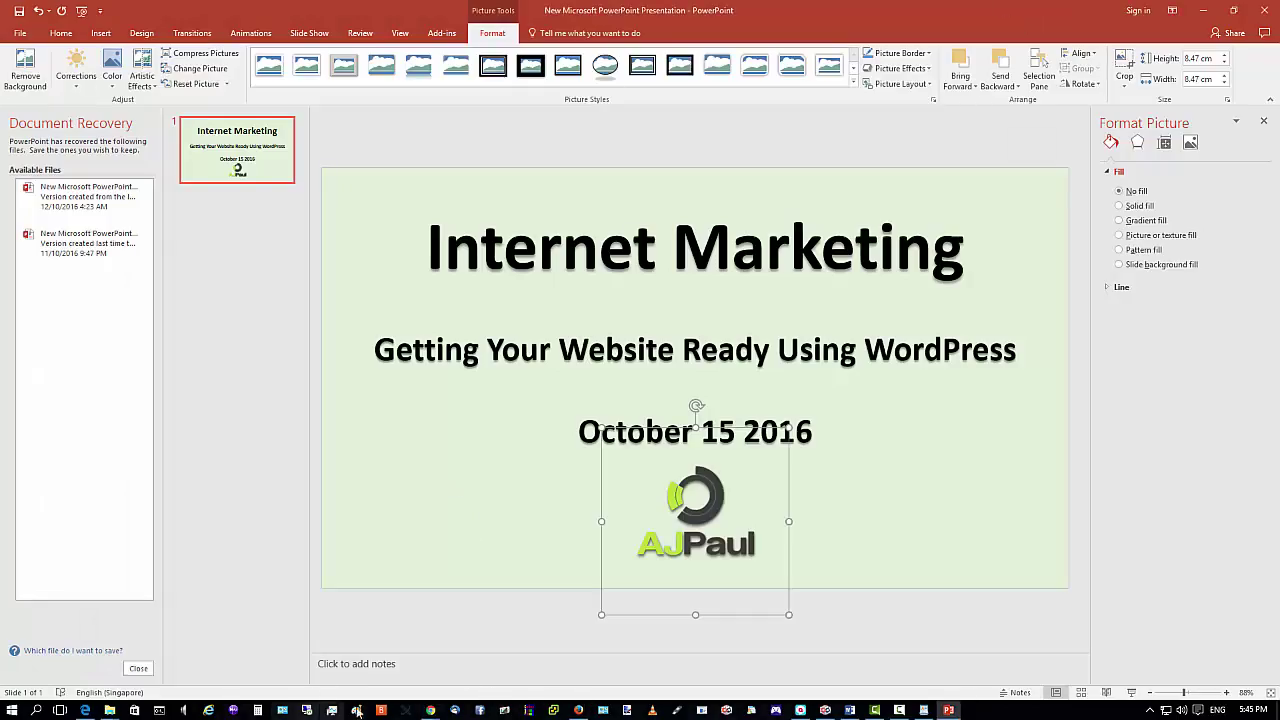
Bring the other Chrome window forward on the eHost My Sites page.
mouse_move(430, 710)
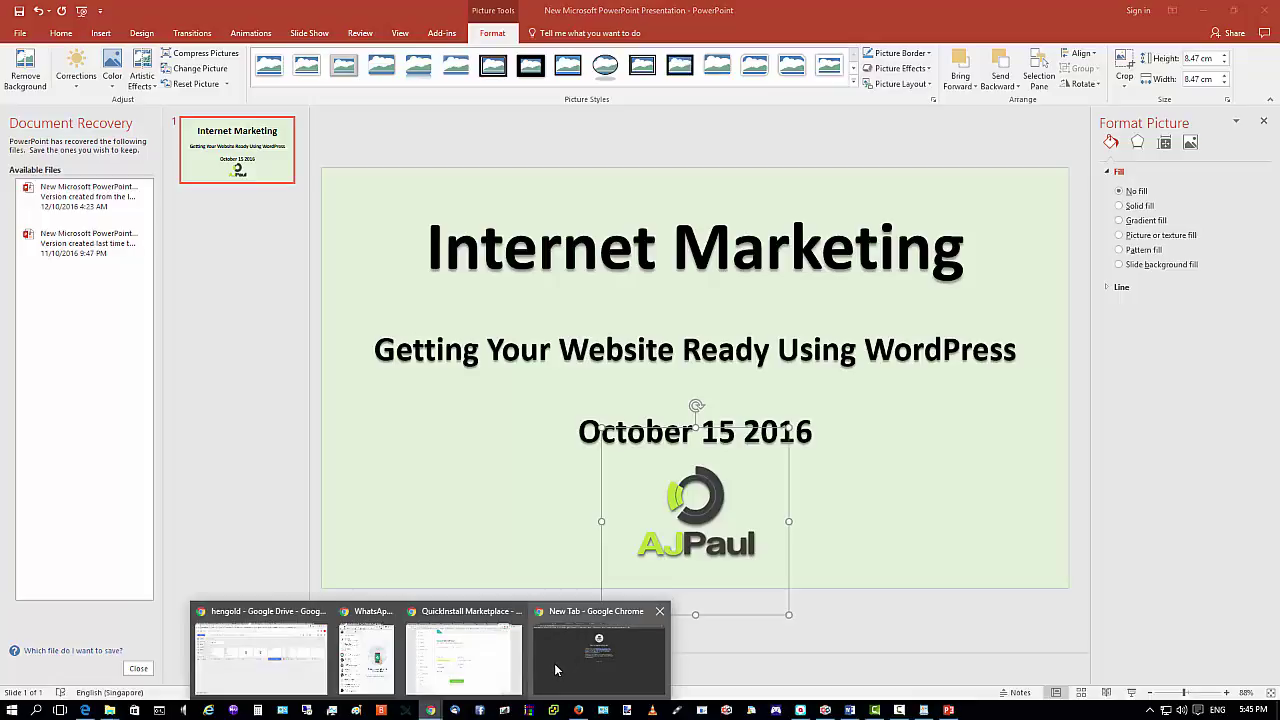
left_click(554, 663)
left_click(72, 10)
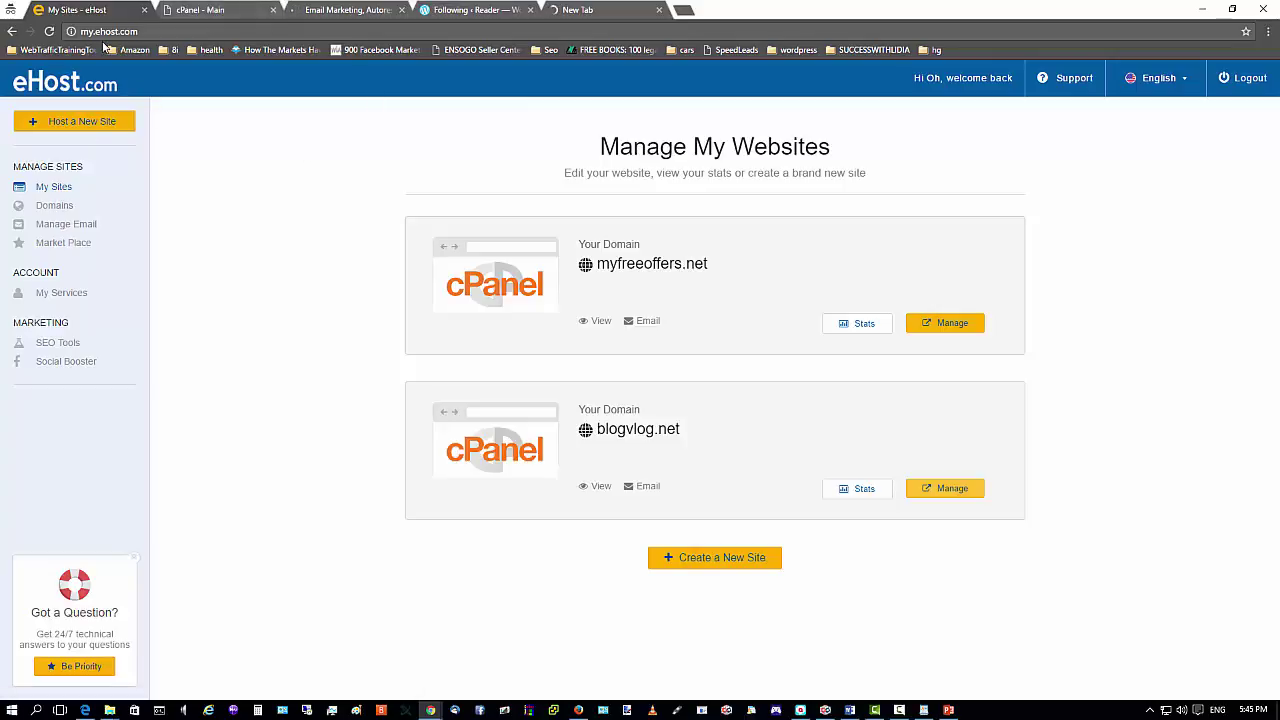
left_click(200, 10)
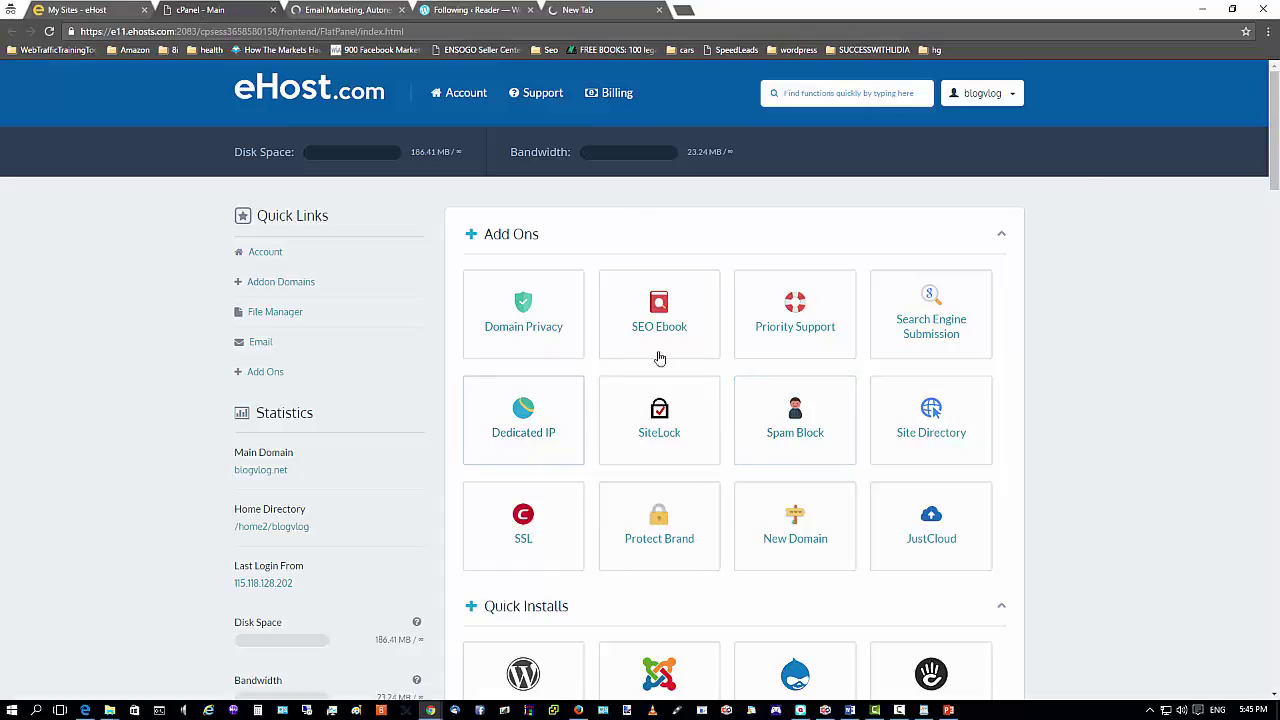
scroll(990, 435, "down", 1)
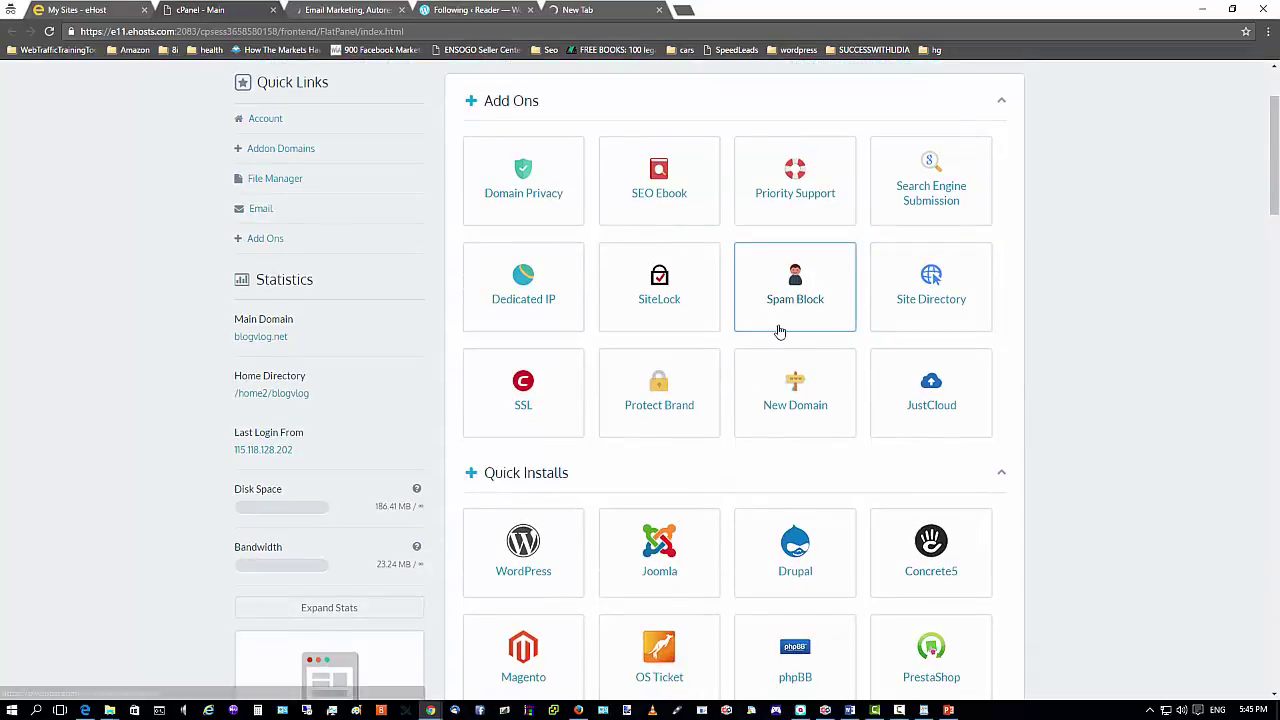
scroll(717, 403, "down", 8)
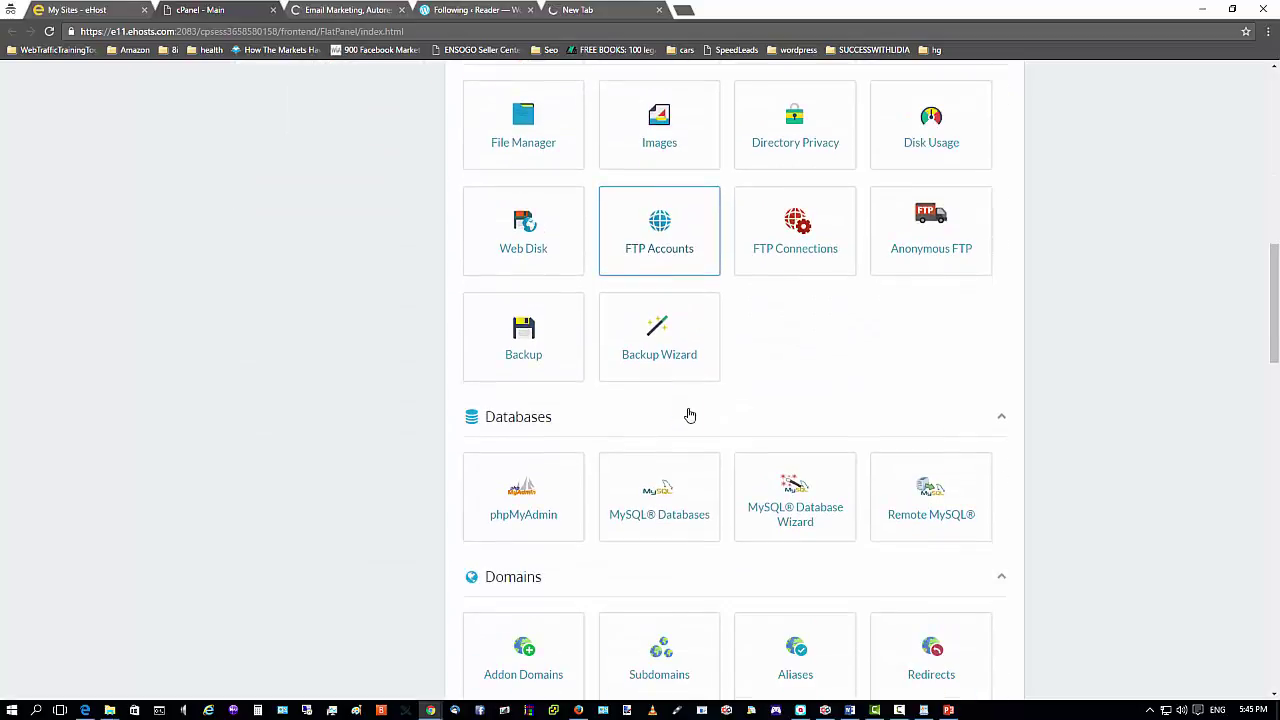
scroll(689, 415, "down", 10)
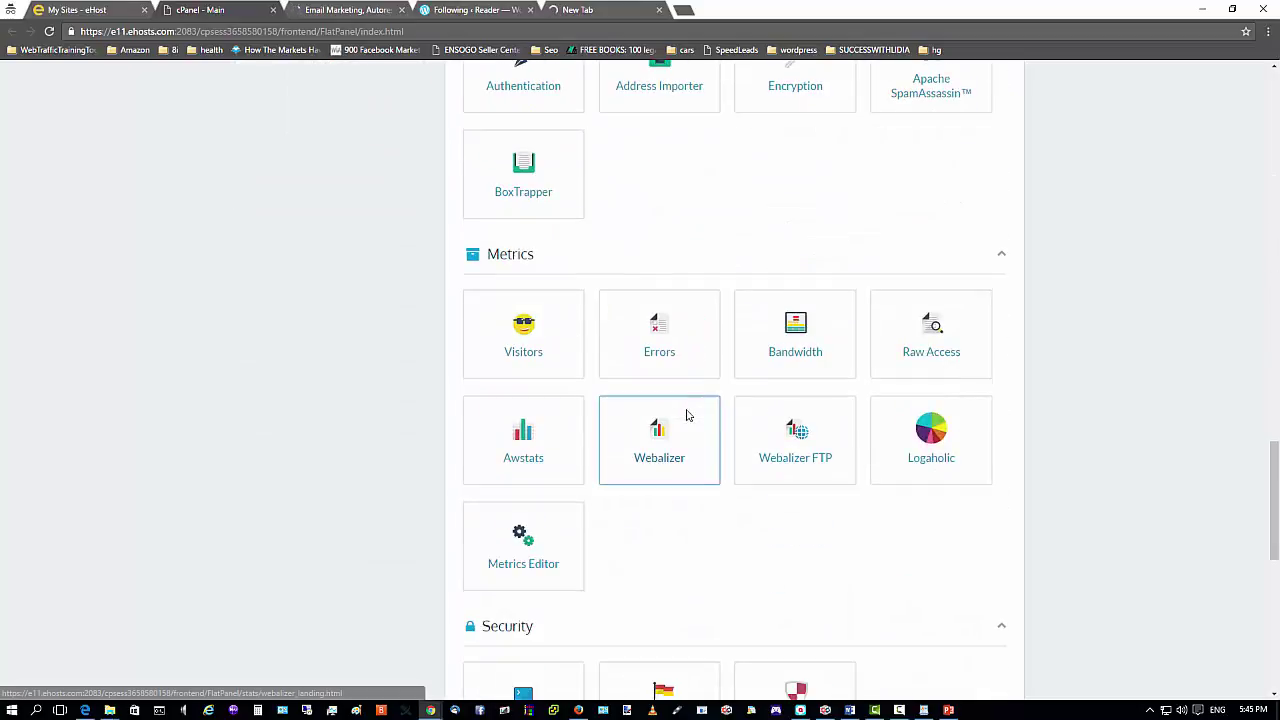
scroll(688, 410, "down", 3)
scroll(690, 400, "down", 3)
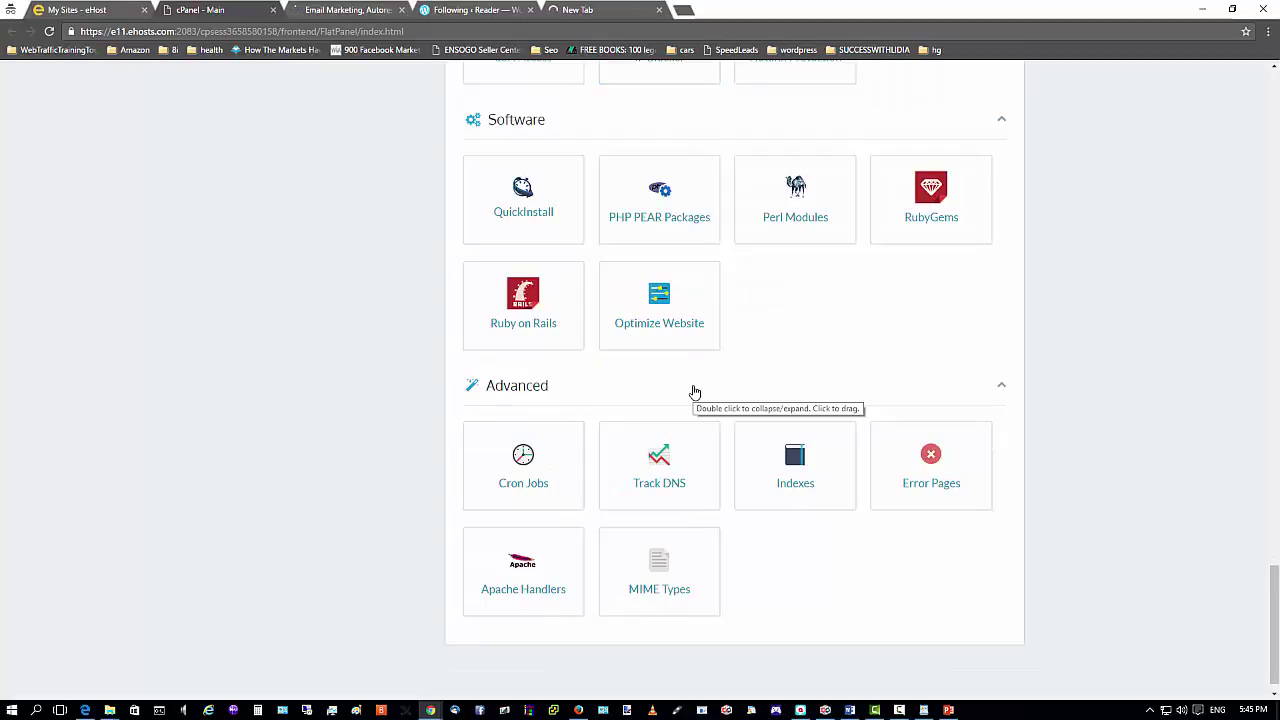
scroll(695, 392, "up", 5)
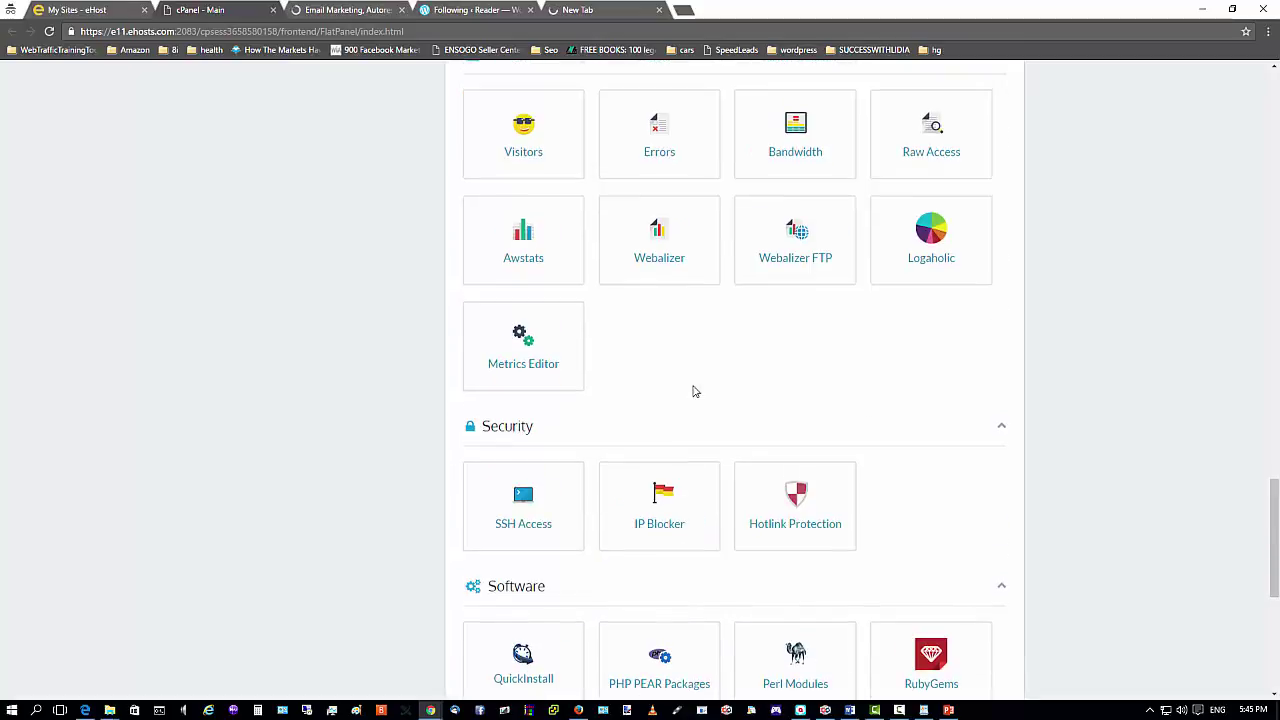
scroll(695, 391, "down", 2)
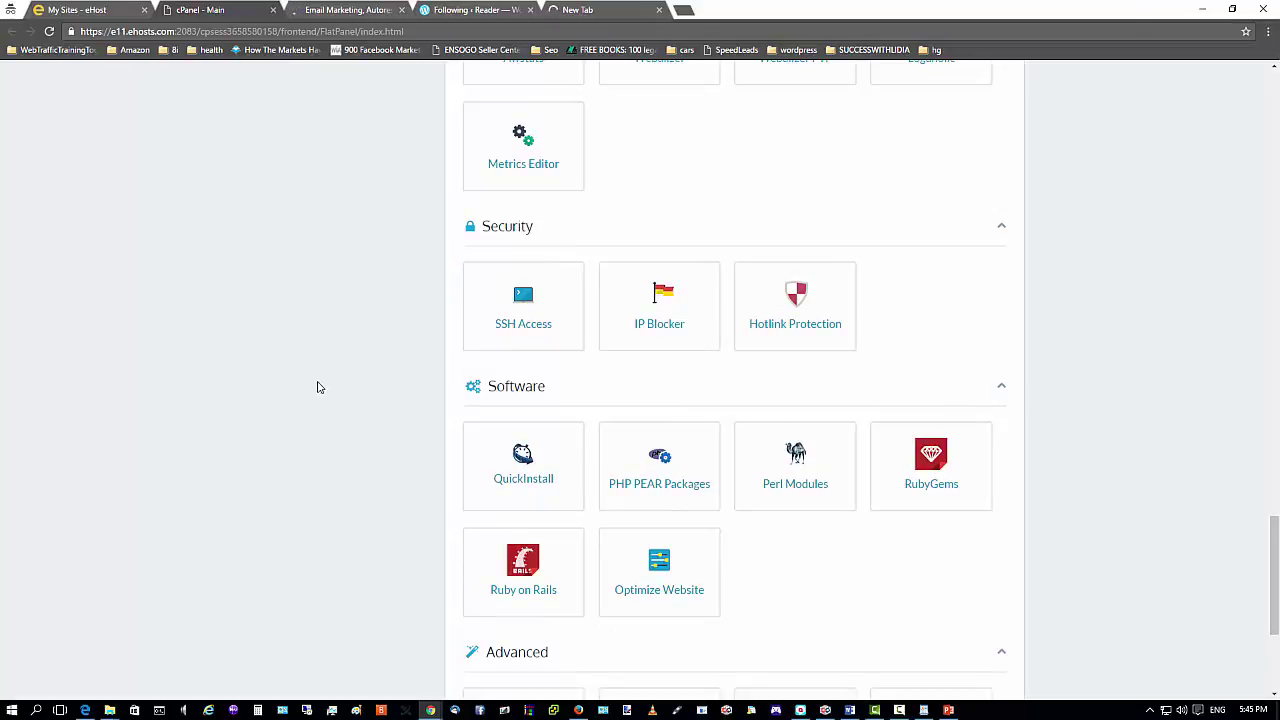
Open QuickInstall from Software and choose the Install WordPress tile.
left_click(517, 467)
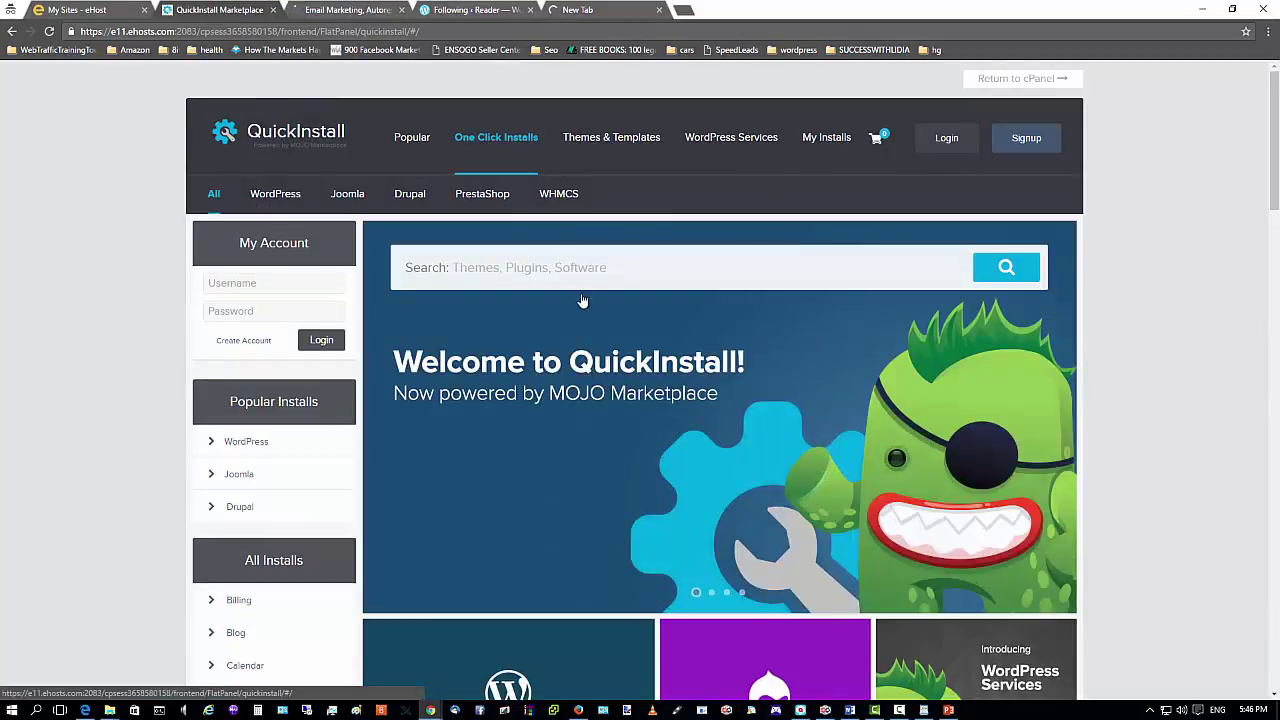
scroll(685, 316, "down", 1)
scroll(685, 316, "down", 2)
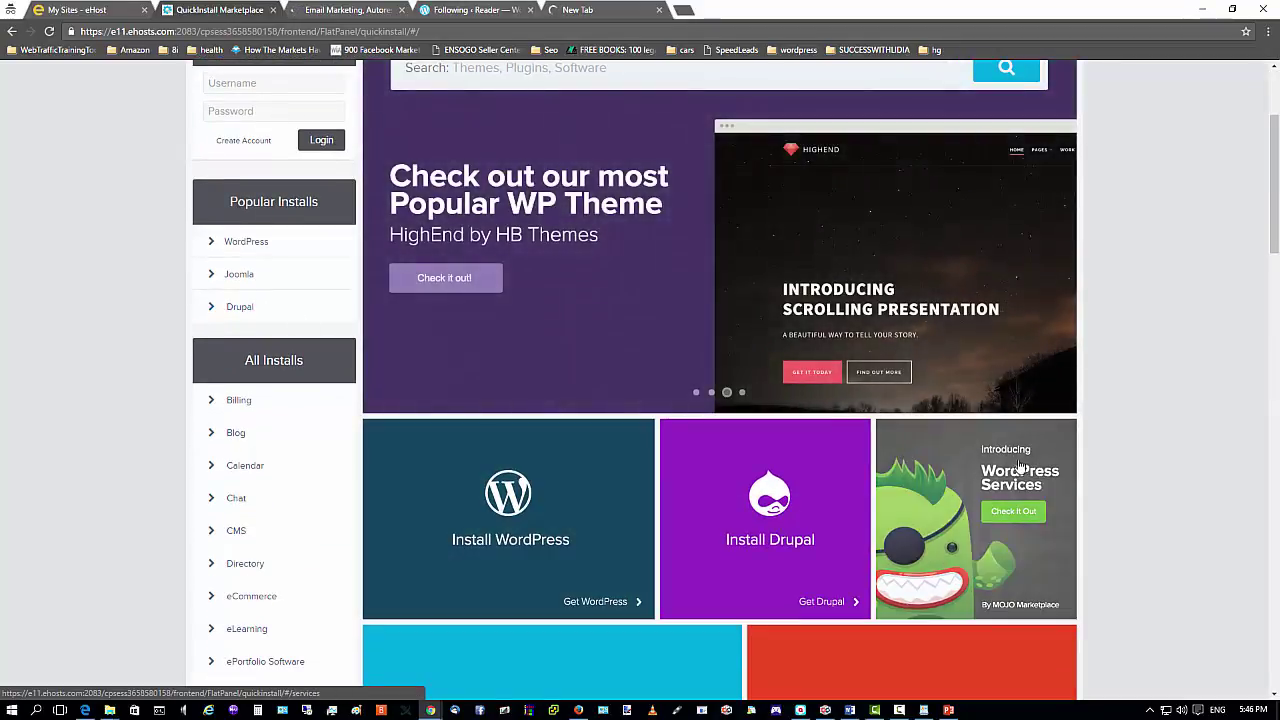
scroll(900, 540, "down", 3)
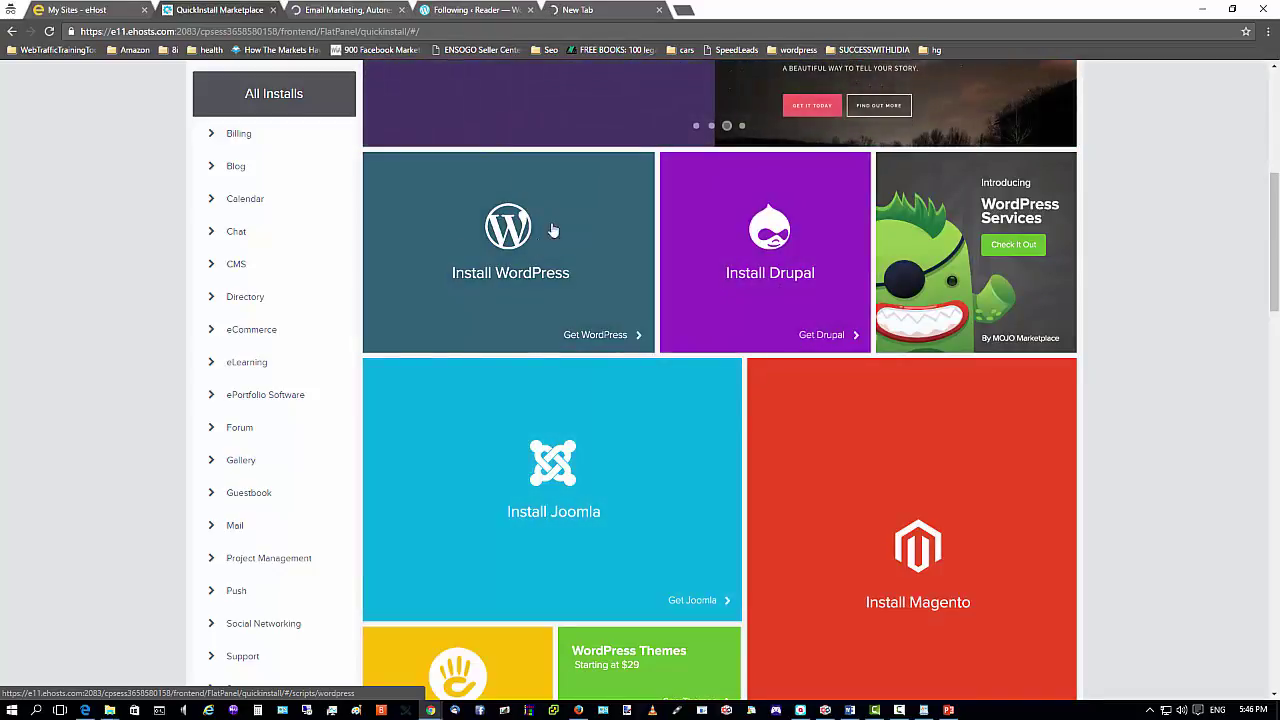
left_click(493, 233)
scroll(493, 233, "down", 5)
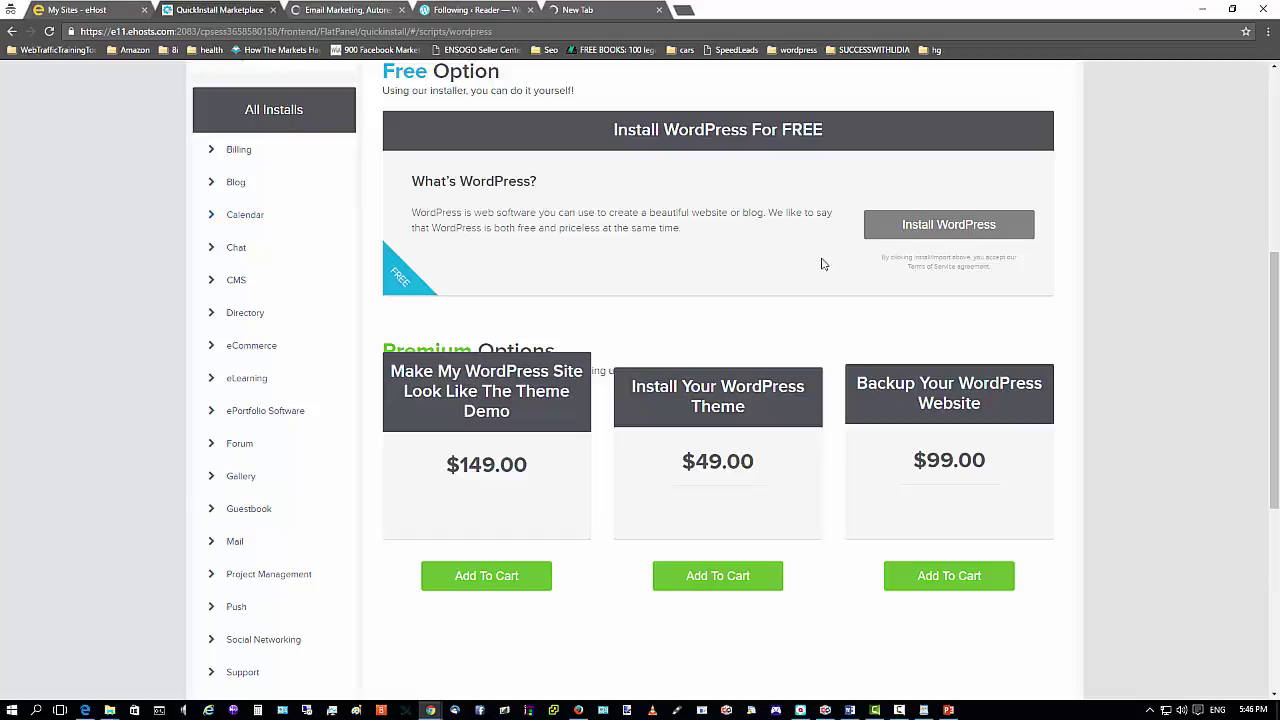
Expand the free install form and target blogvlog.net with install path 'blog'.
left_click(949, 225)
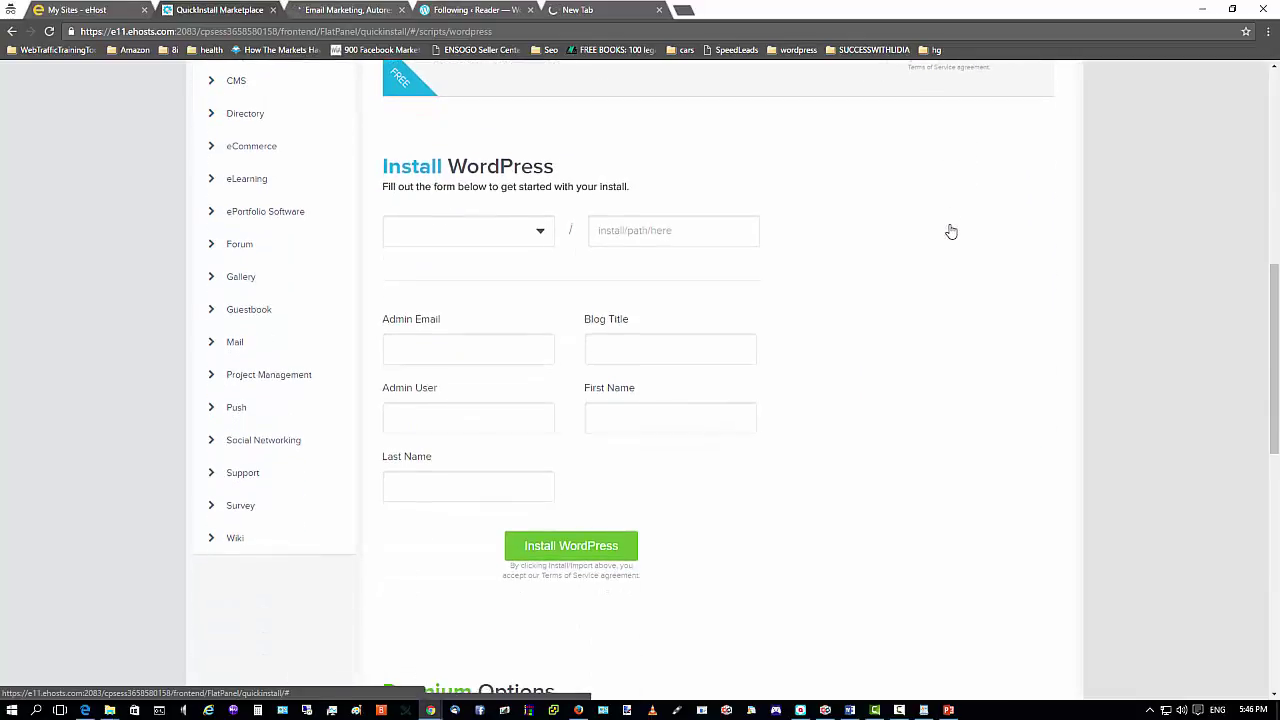
left_click(540, 231)
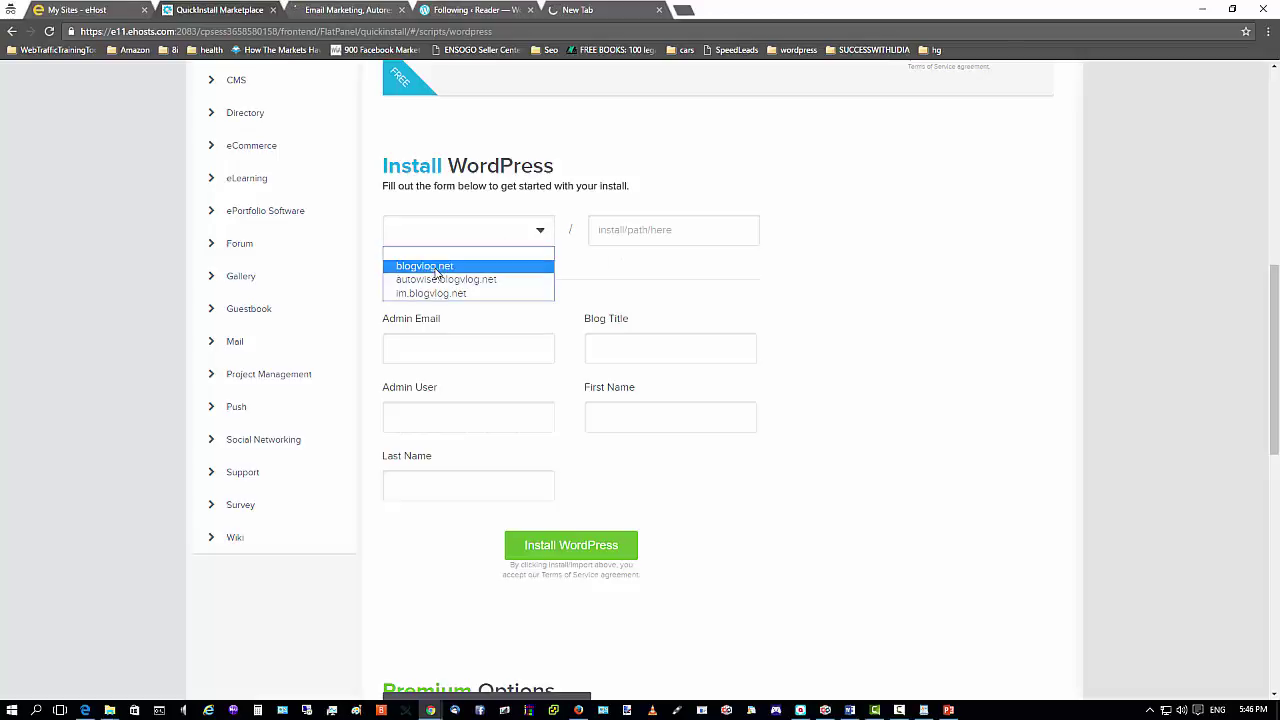
left_click(414, 267)
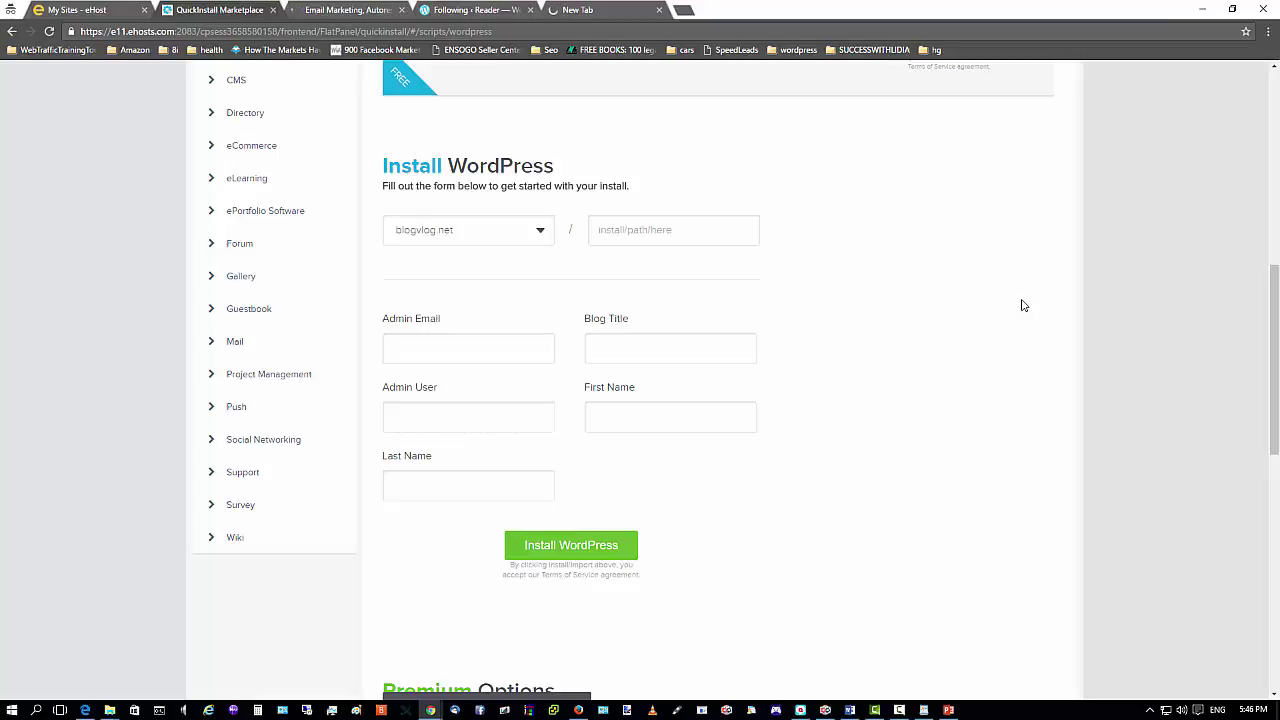
left_click(663, 237)
type("blog")
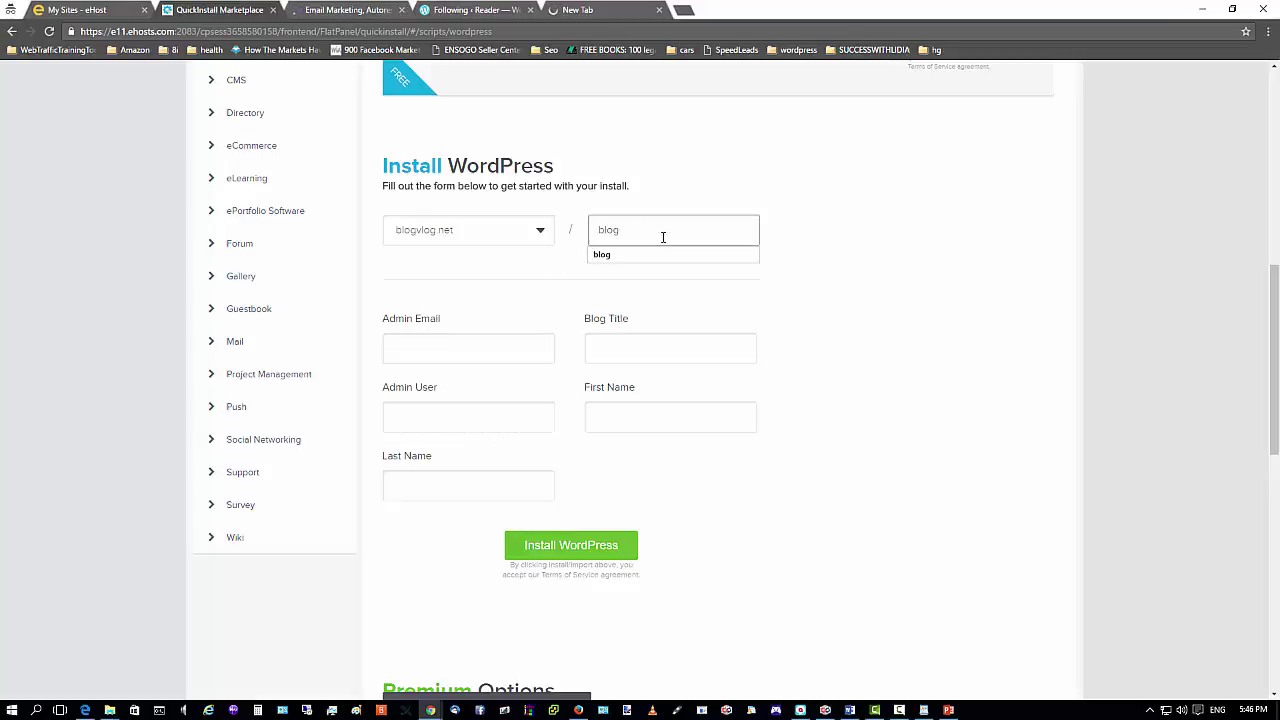
left_click(620, 254)
Fill in the saved admin email and set the blog title to 'Internet Marketing Blog & Vlog'.
left_click(458, 348)
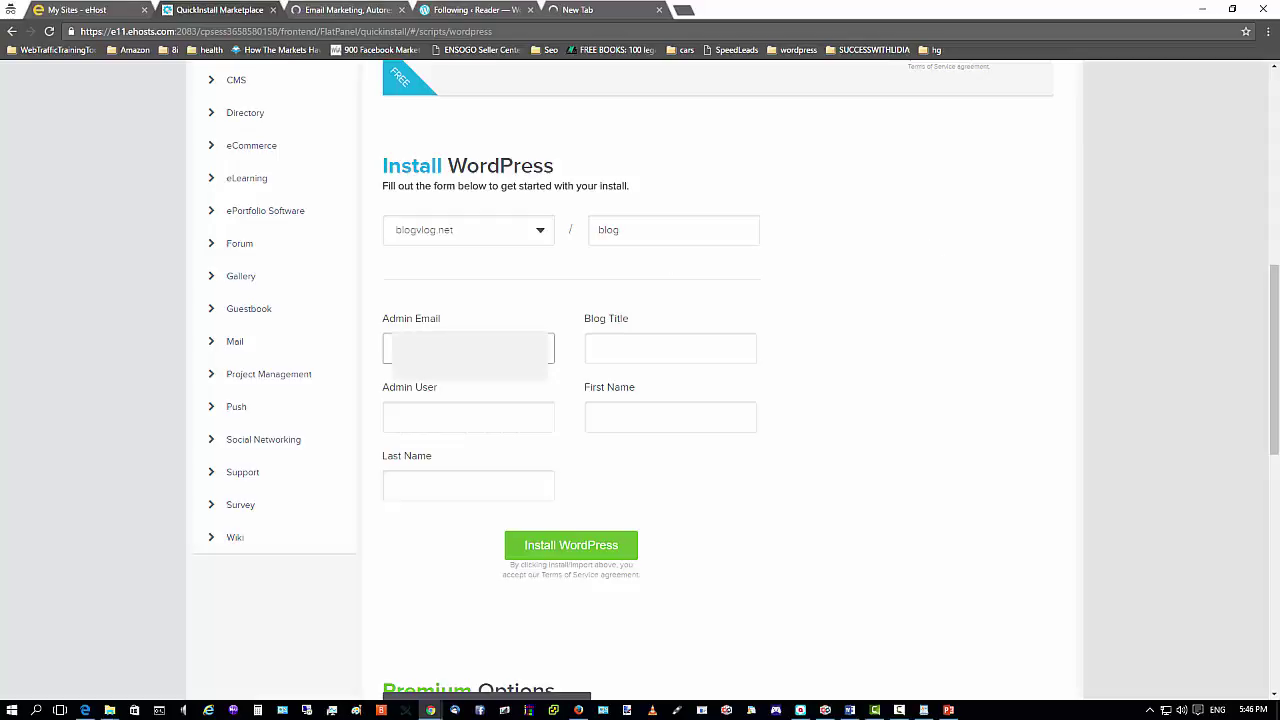
type("k")
key("BackSpace")
type("a")
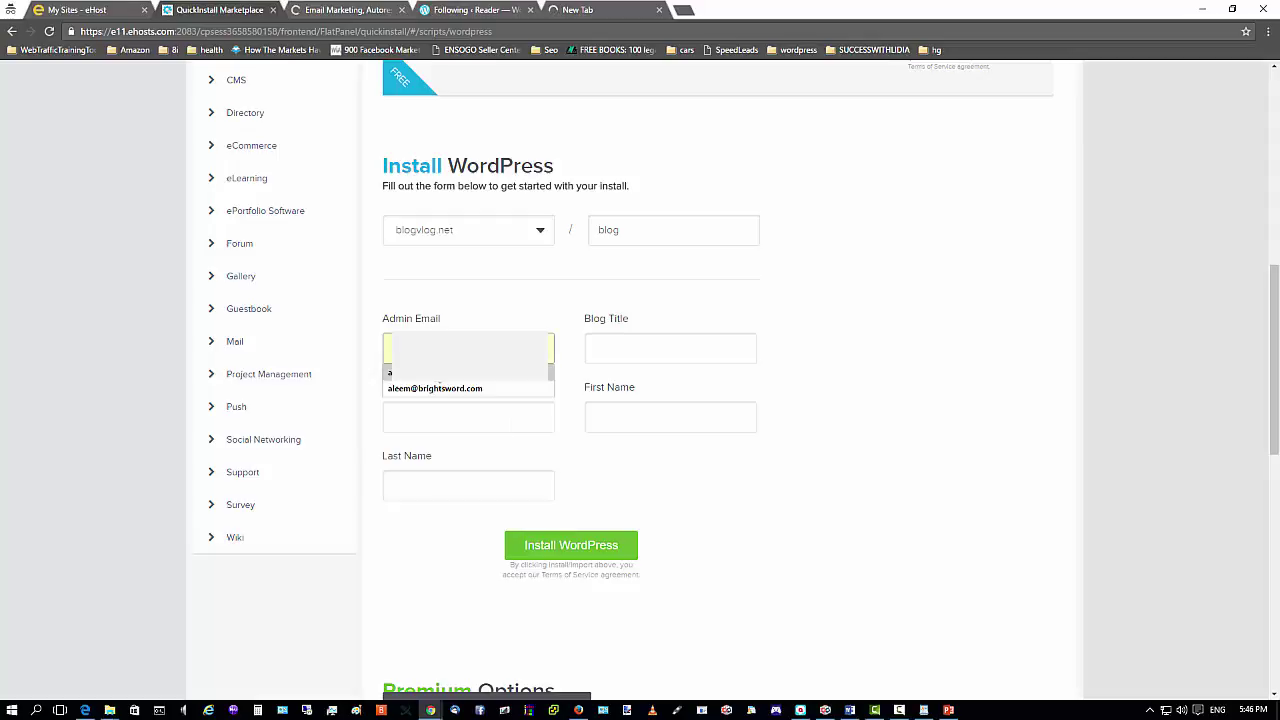
left_click(435, 388)
left_click(737, 336)
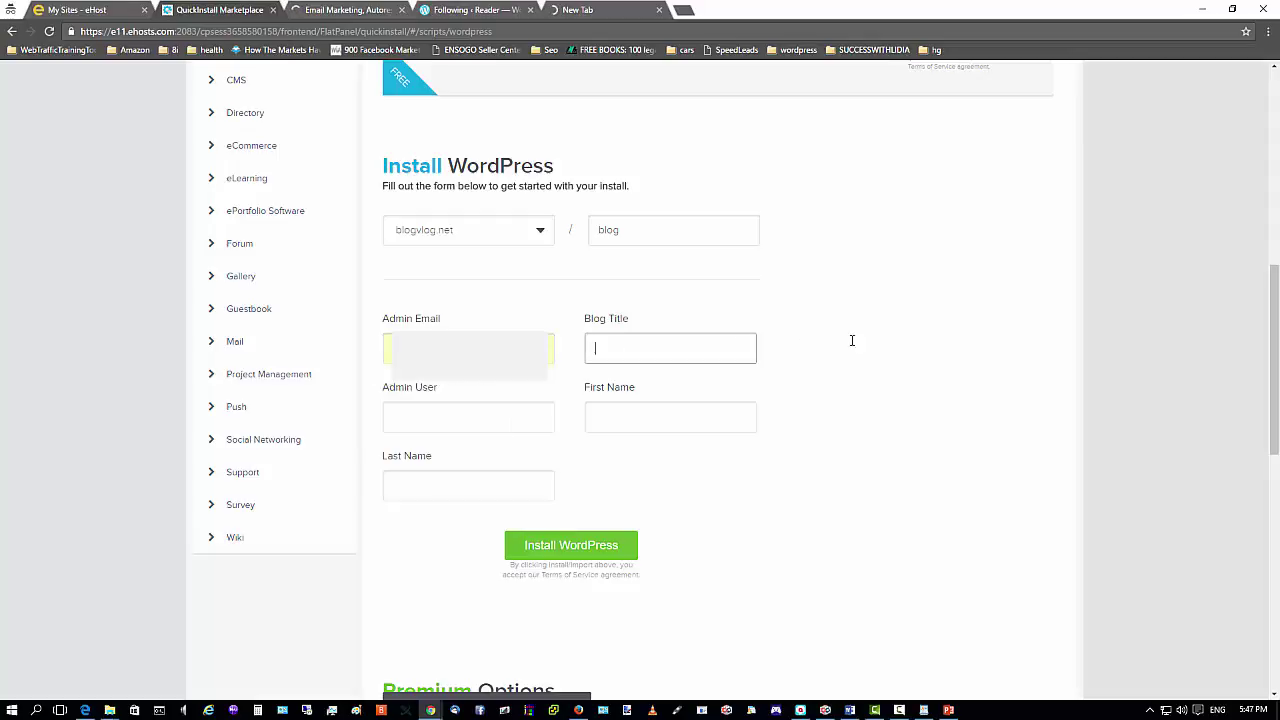
left_click(628, 351)
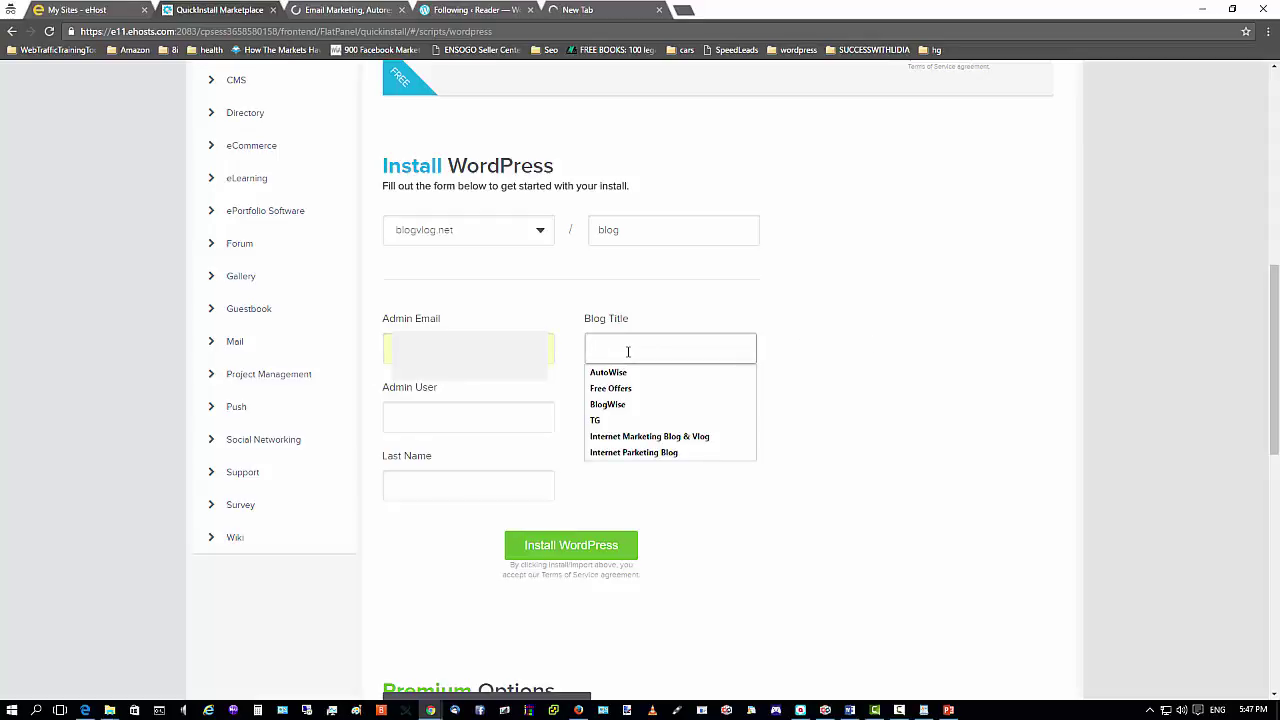
left_click(610, 436)
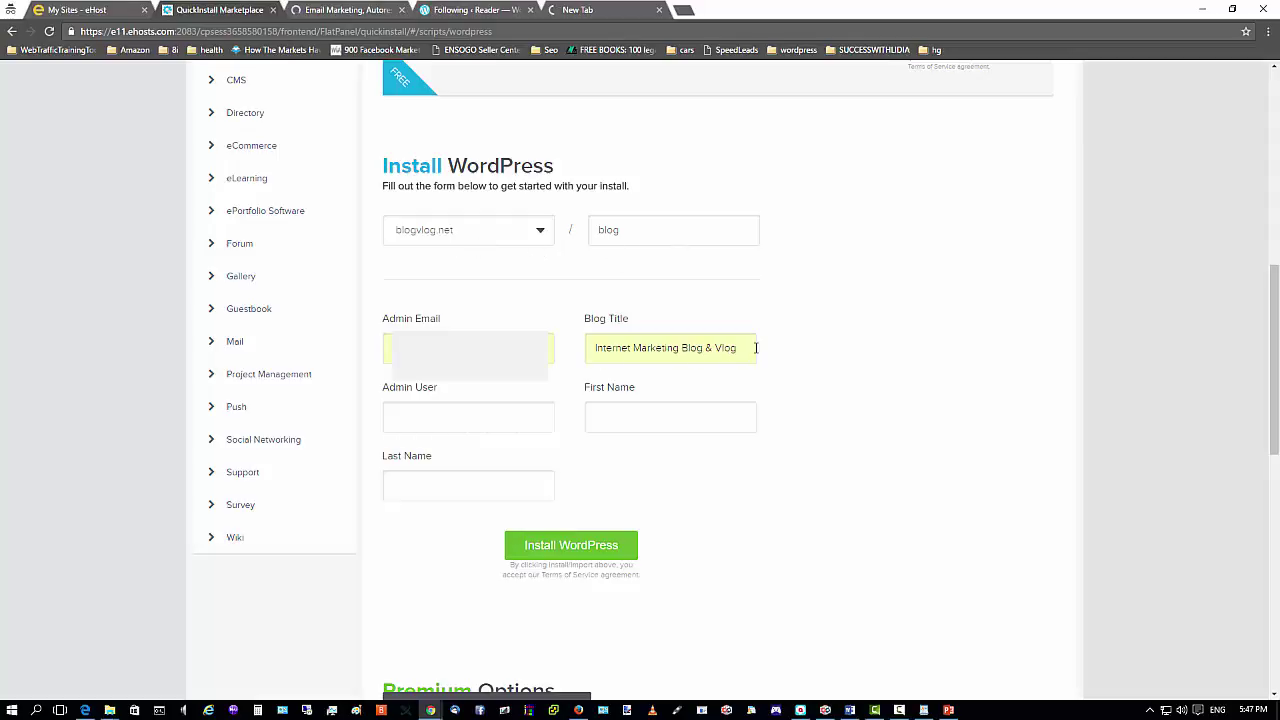
Enter the admin username and owner's first and last names, then submit the WordPress install.
left_click(436, 417)
left_click(426, 414)
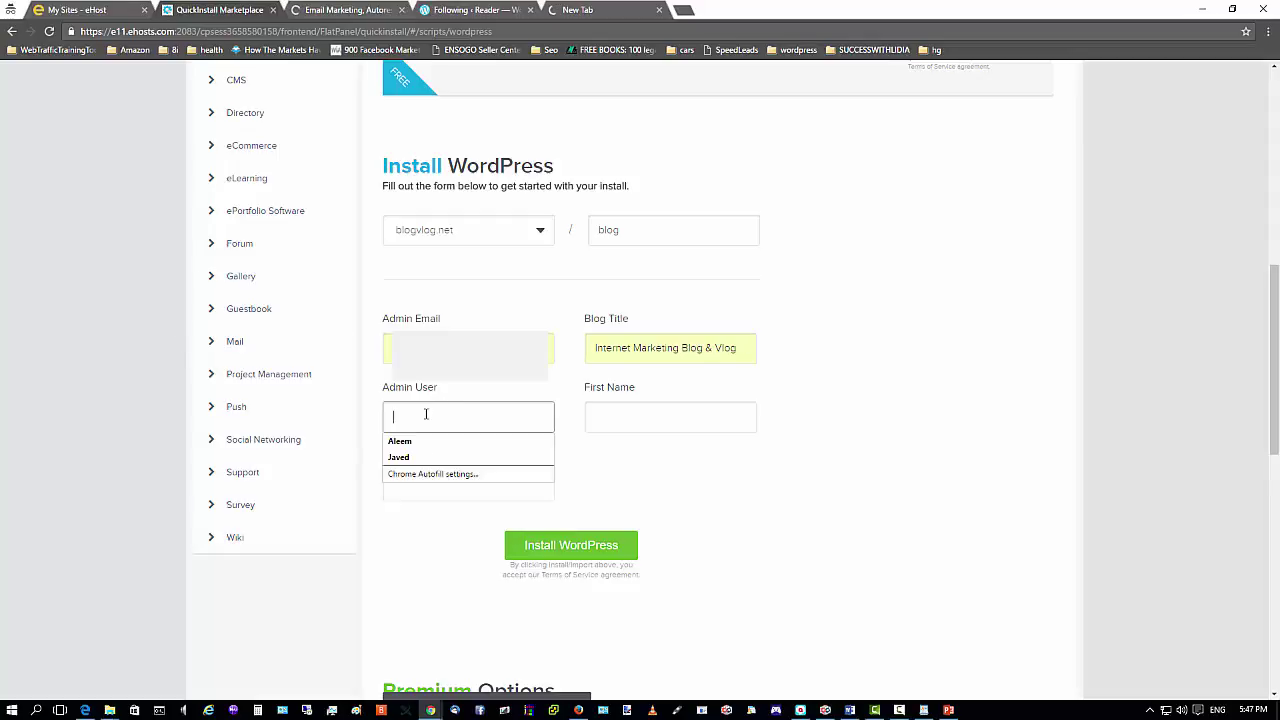
type("aj")
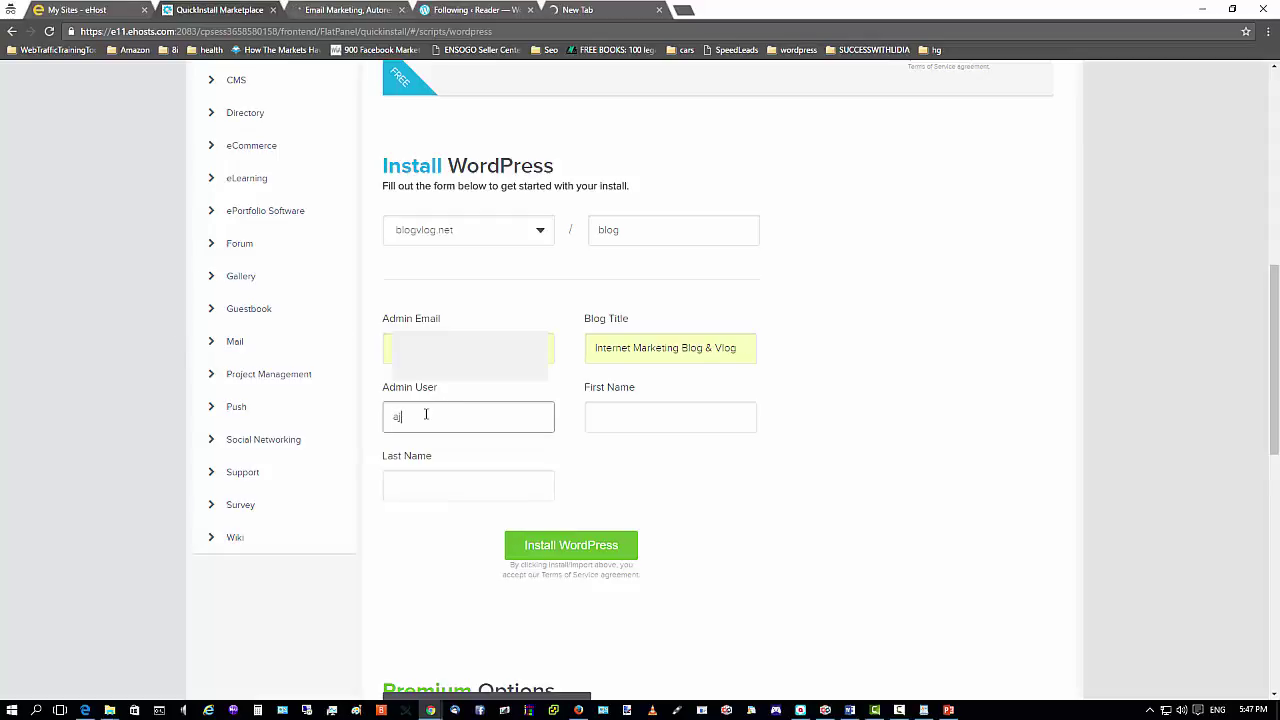
type("blv")
type("log")
type("ad")
type("15")
type("1016")
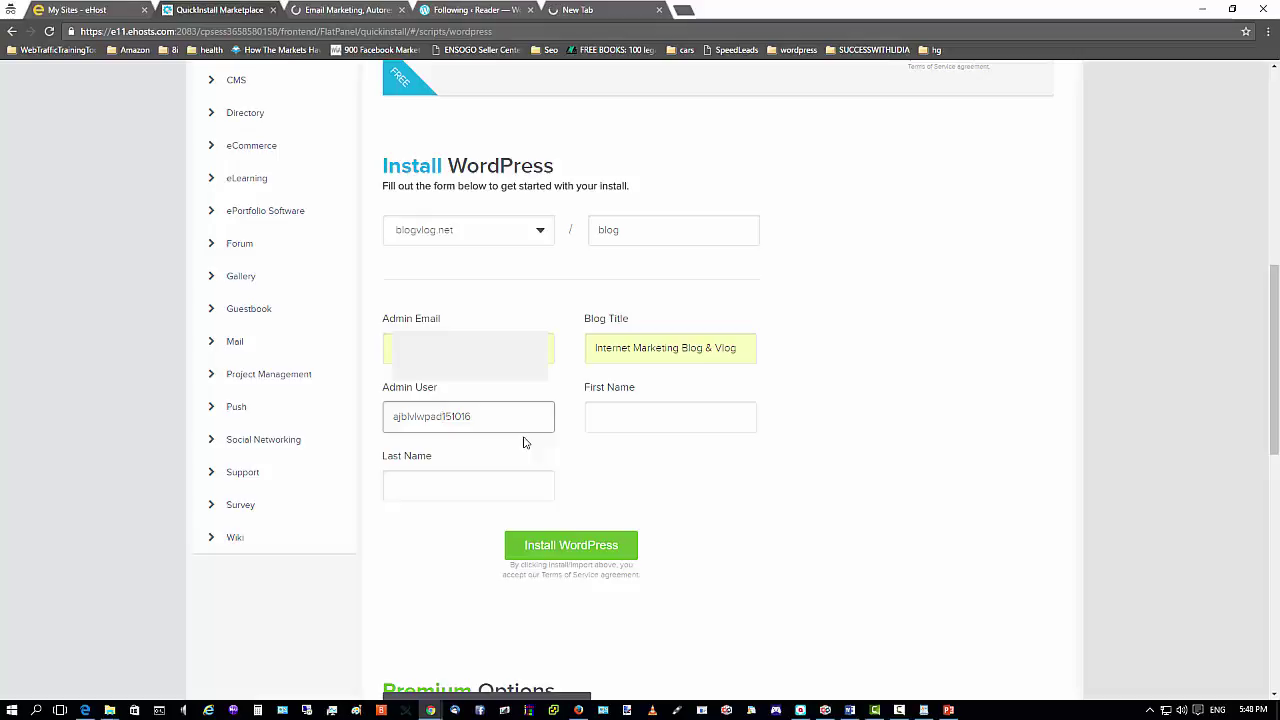
type("@")
left_click(633, 420)
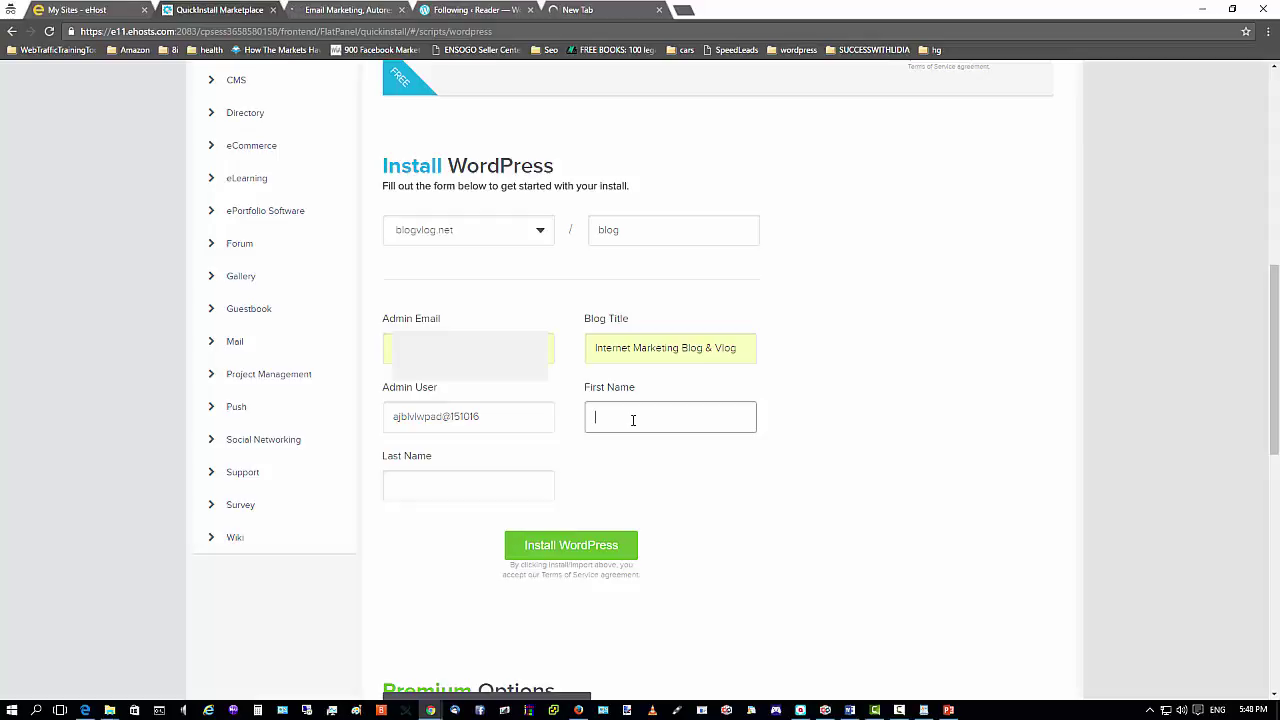
type("A")
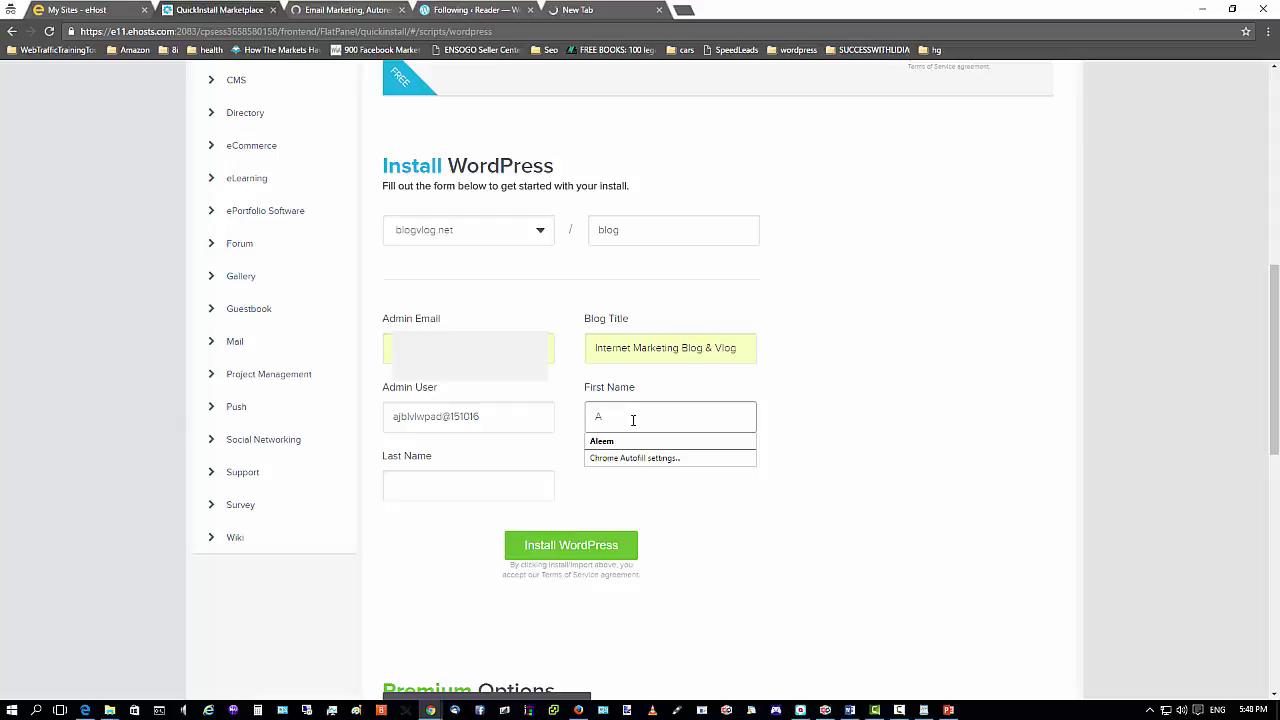
type(" J")
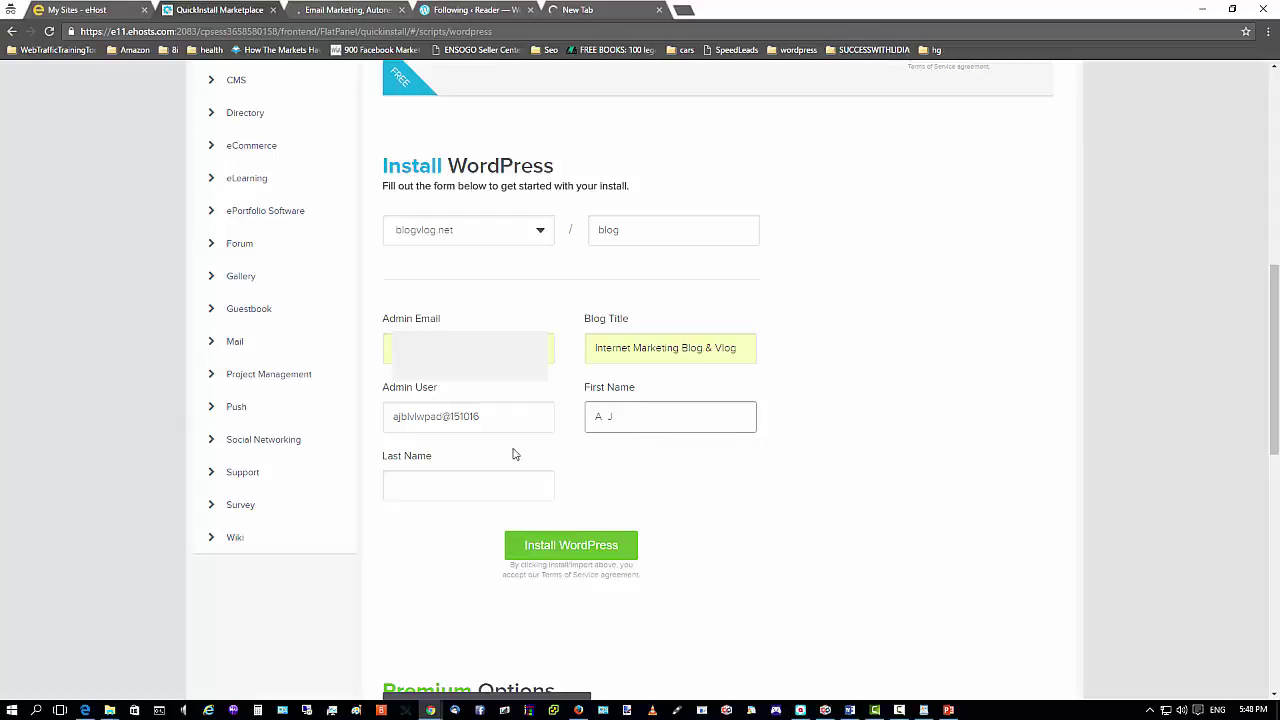
left_click(461, 483)
type("Paul")
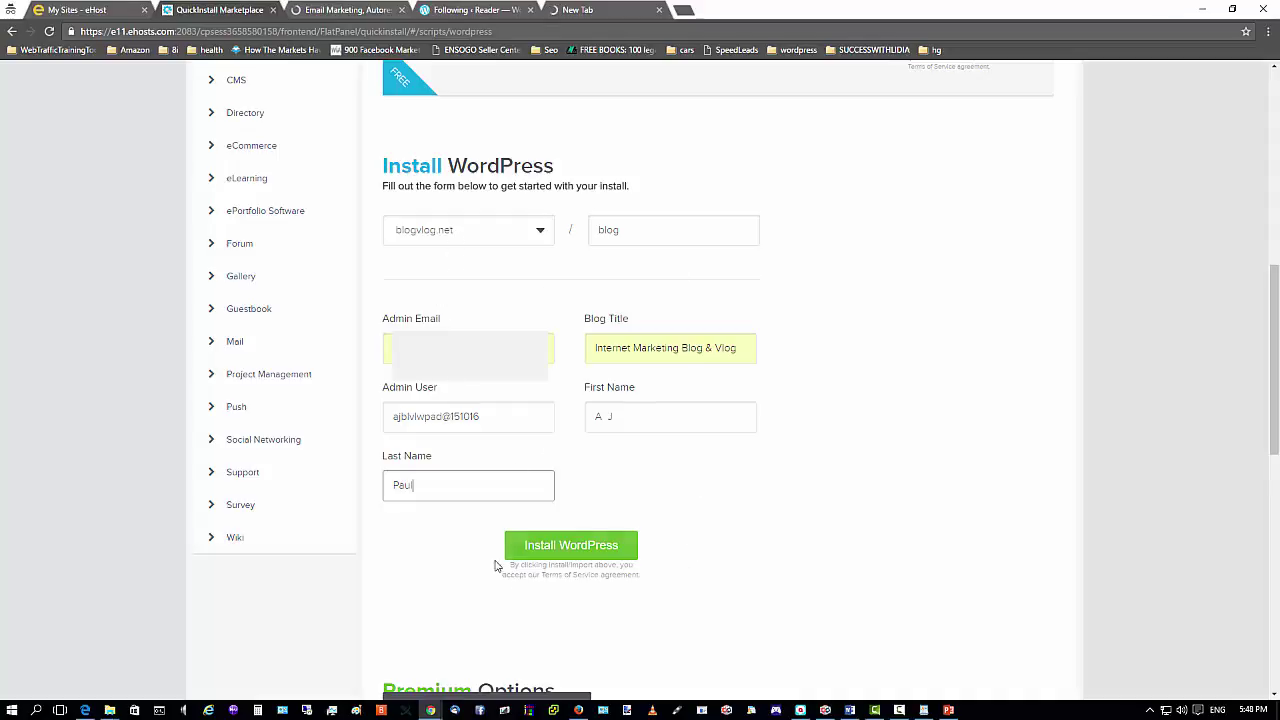
left_click(568, 552)
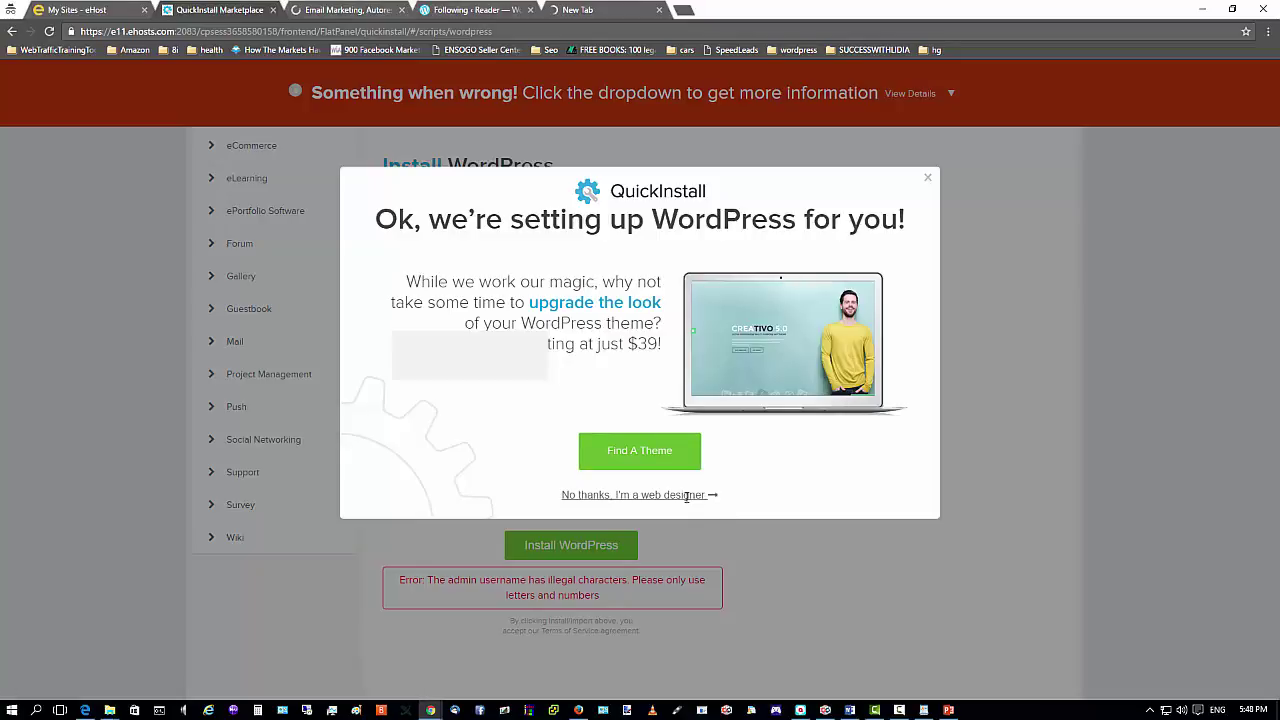
Dismiss the theme offer, delete the '@' from the admin username, and resubmit the install.
left_click(686, 495)
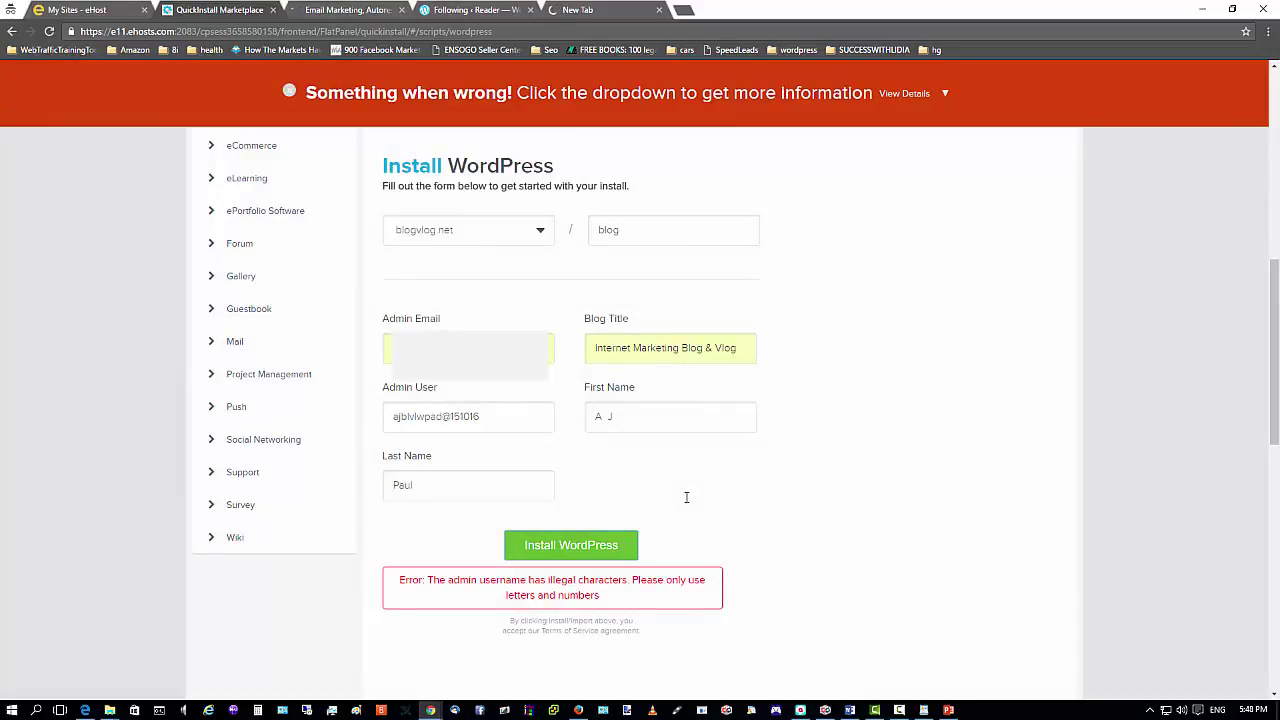
left_click(446, 416)
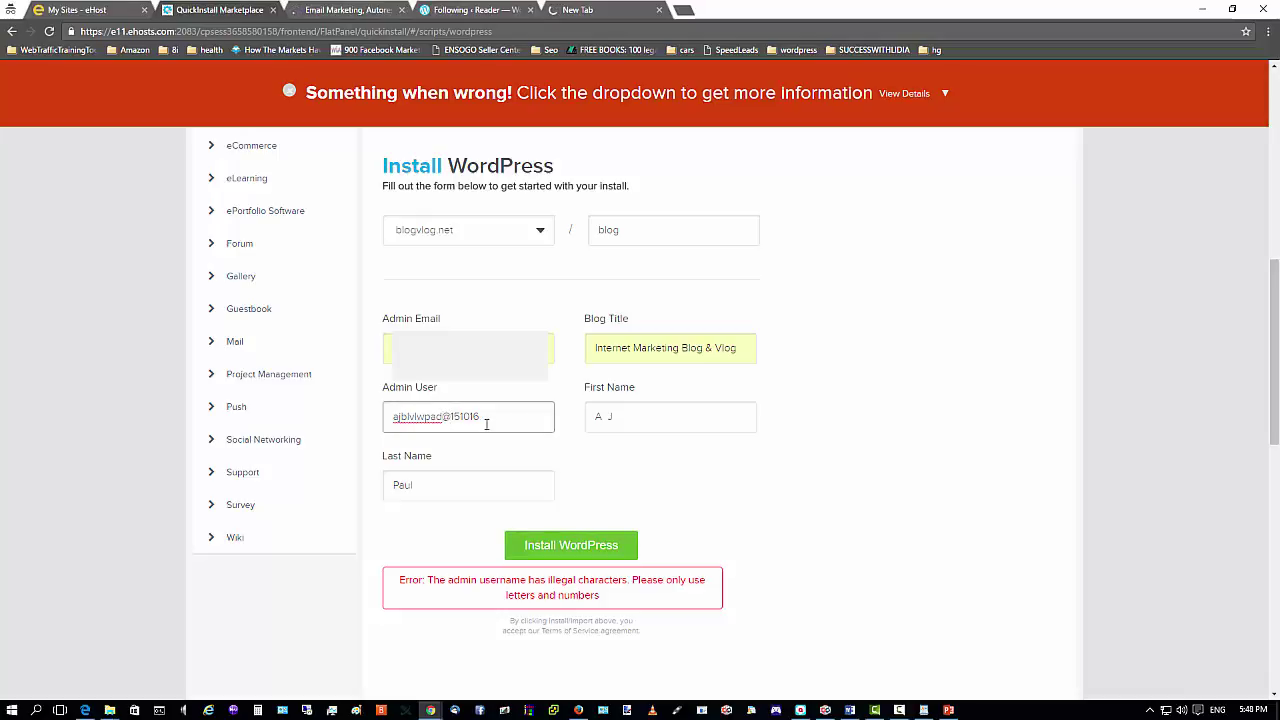
key("BackSpace")
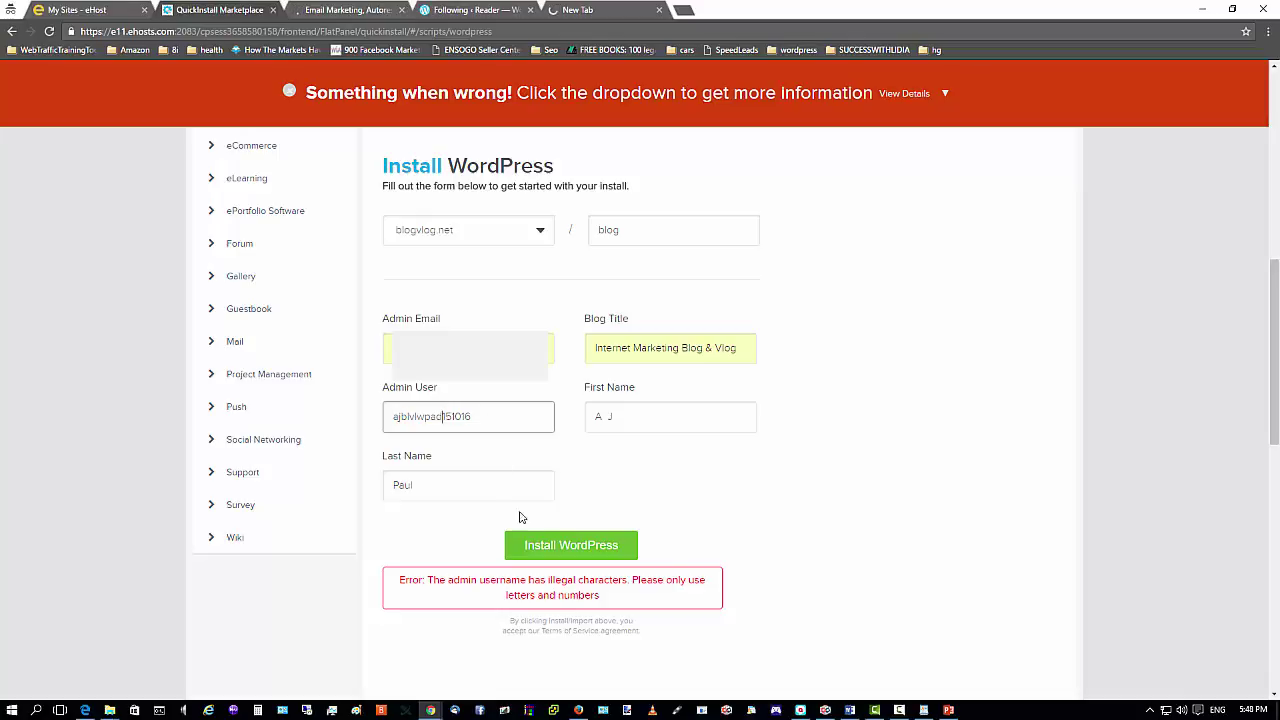
left_click(561, 549)
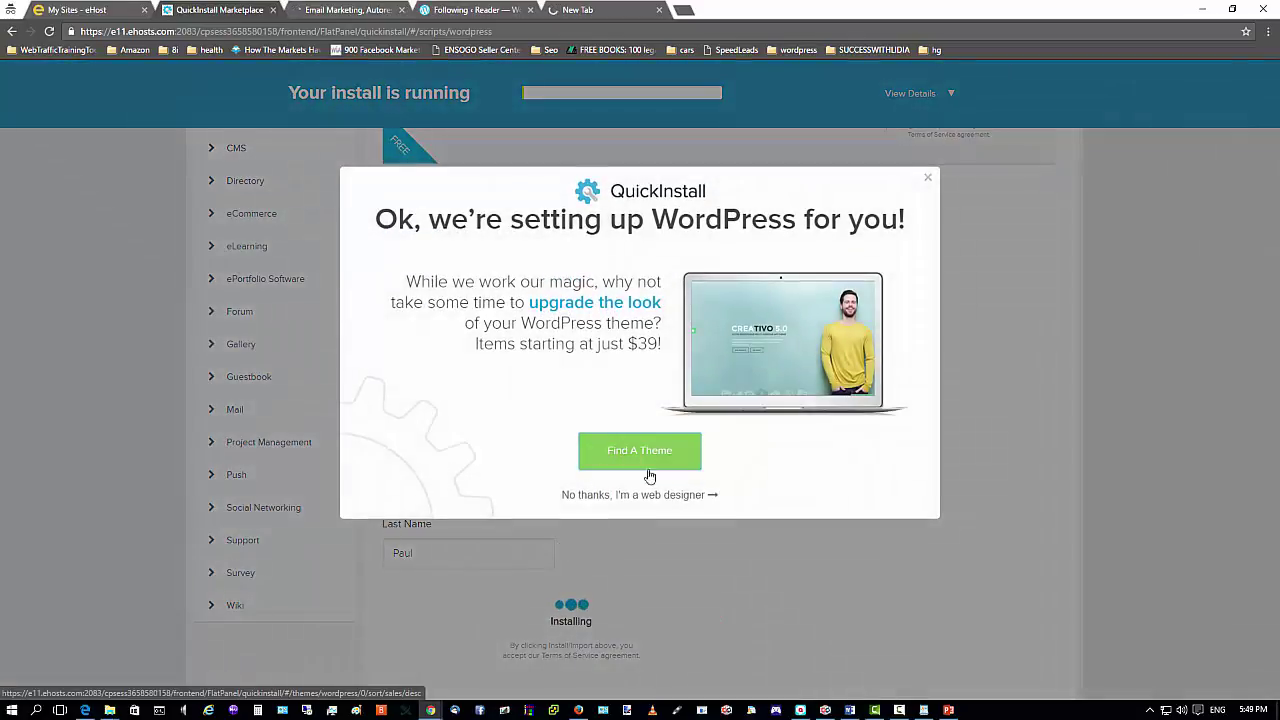
Decline the theme offer and copy the new install's login details from View Credentials.
left_click(655, 495)
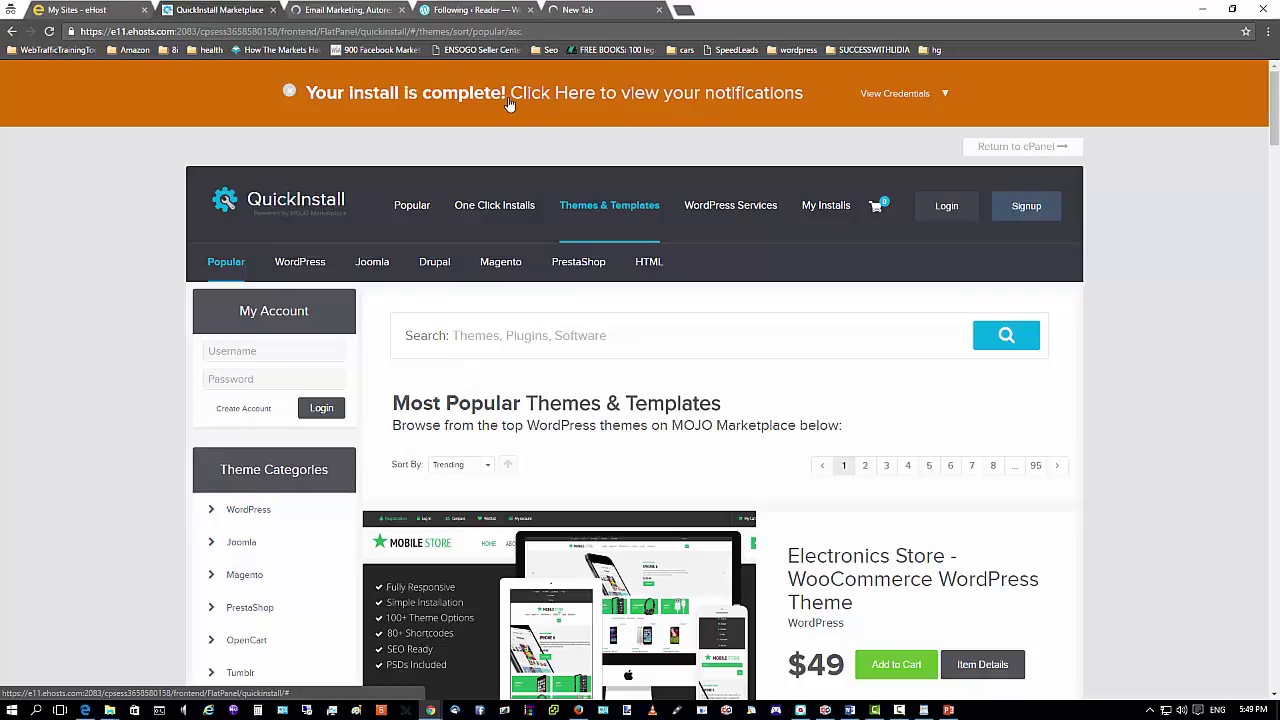
left_click(944, 93)
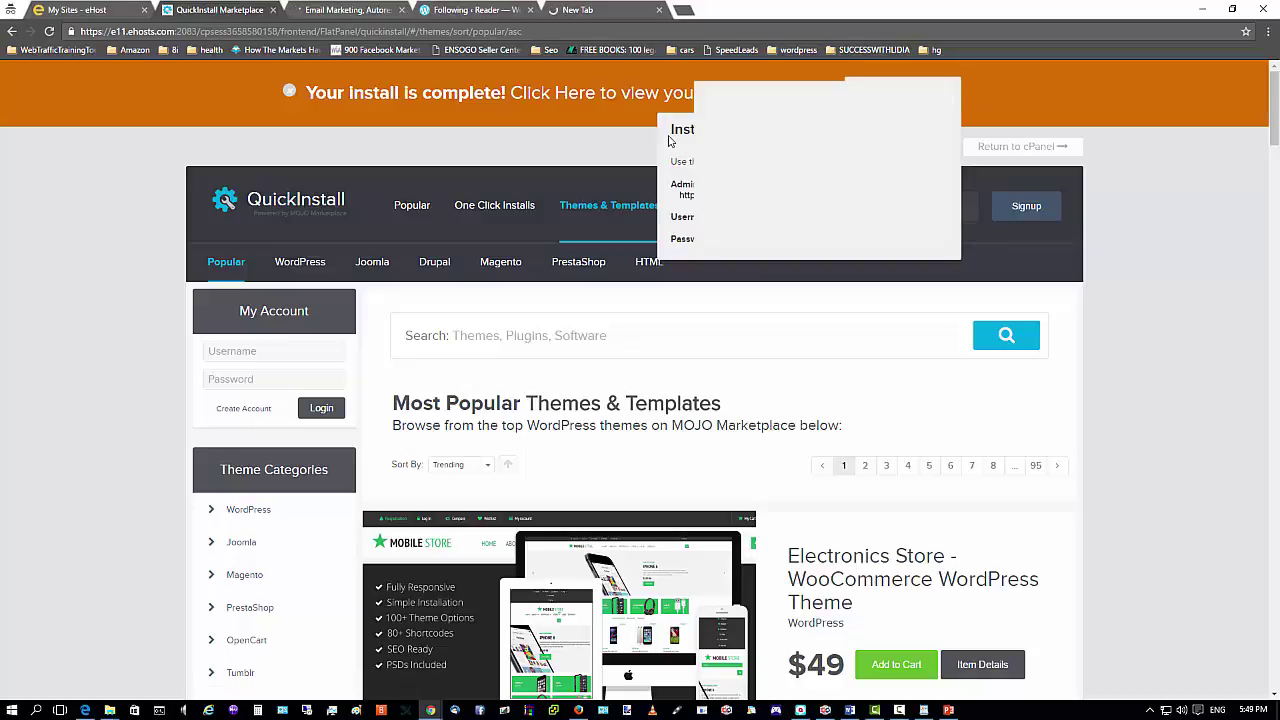
left_click_drag(672, 132, 828, 242)
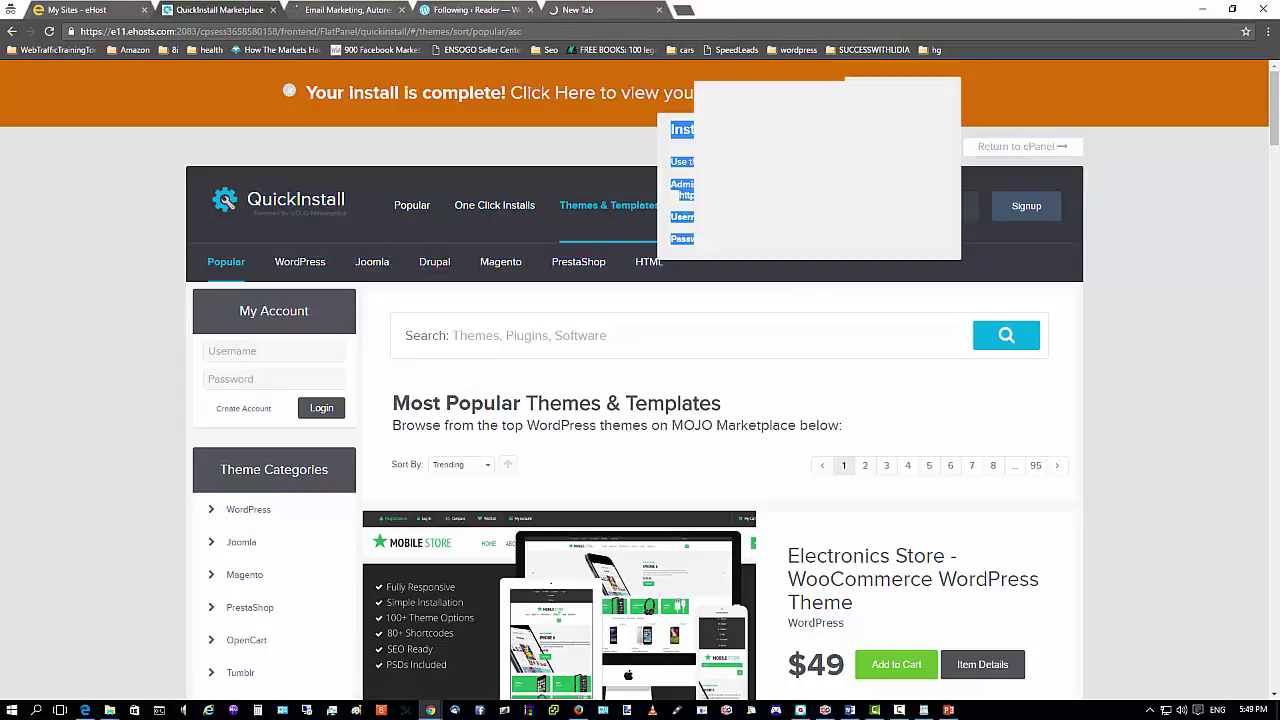
left_click(1073, 88)
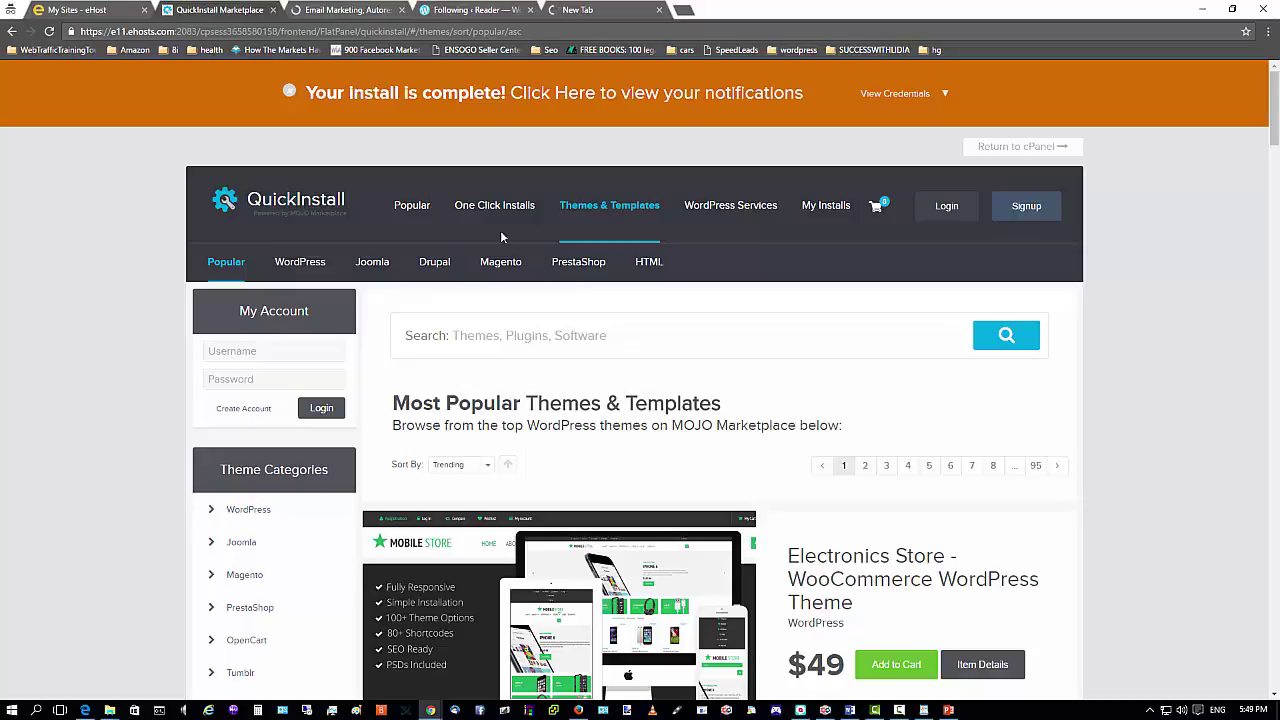
mouse_move(110, 710)
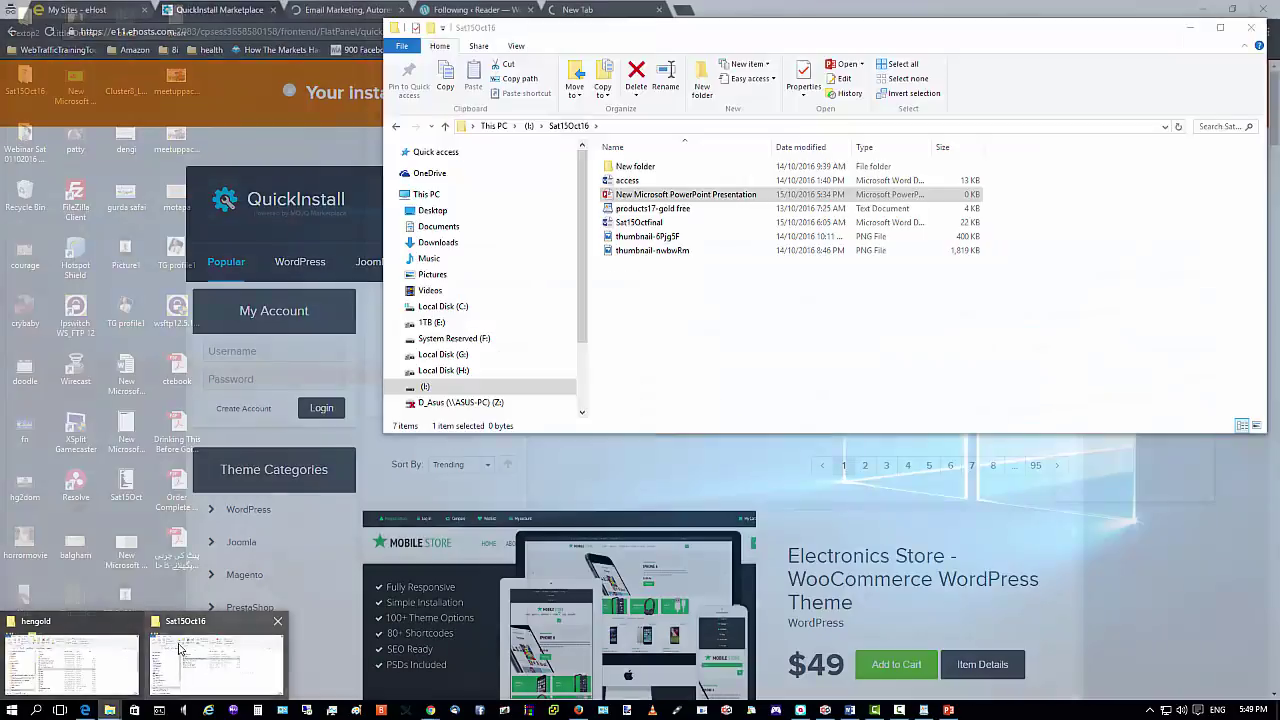
Create a new rich text file named AJ_Install in the Sat15Oct16 folder.
left_click(192, 644)
right_click(651, 322)
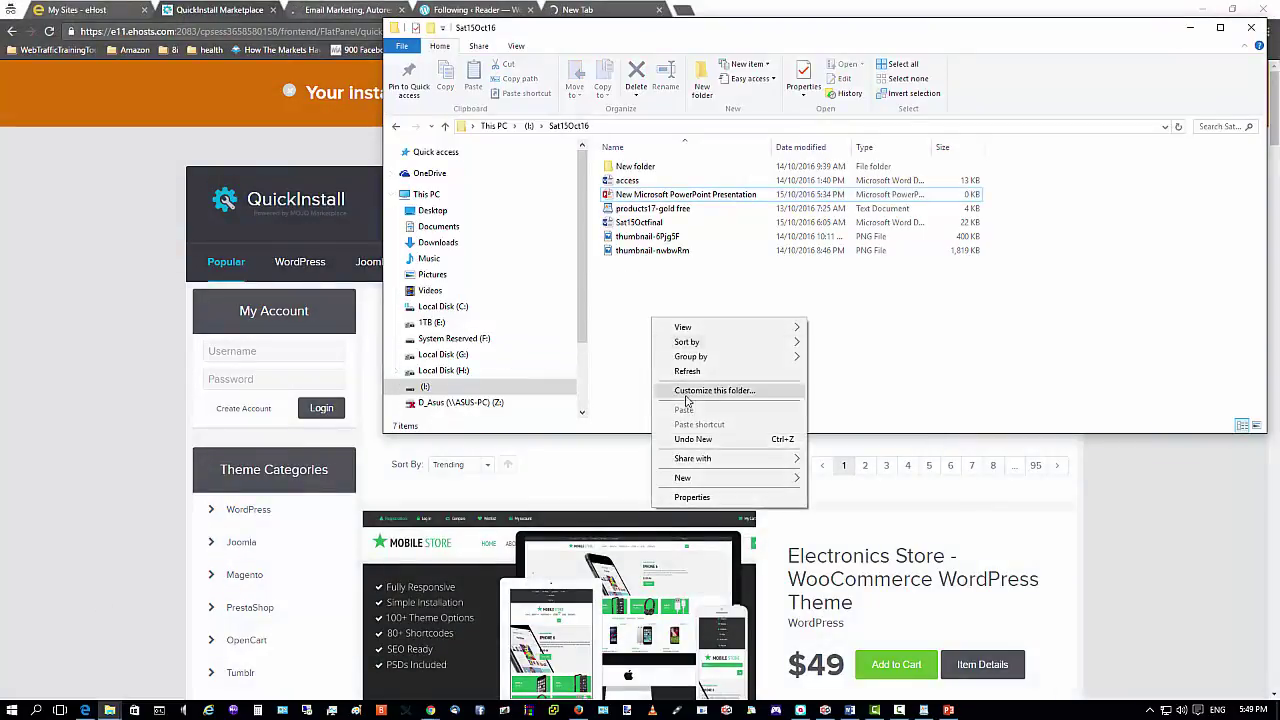
mouse_move(773, 478)
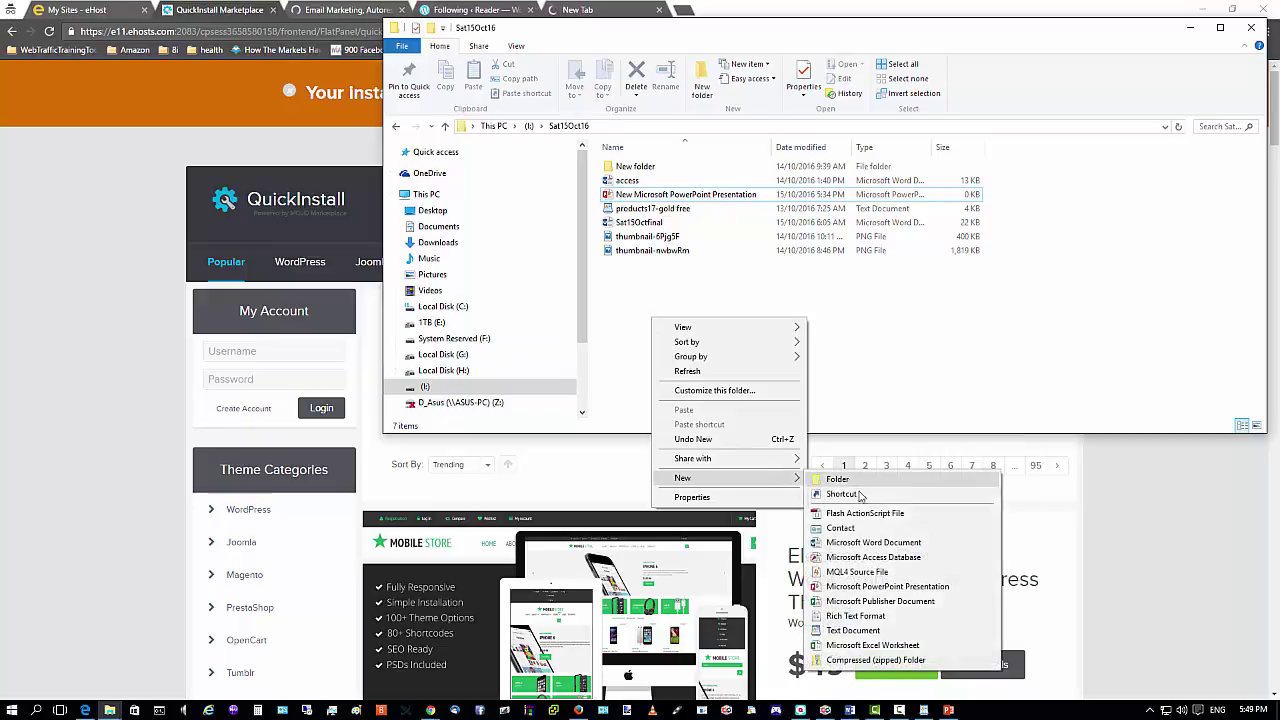
left_click(855, 616)
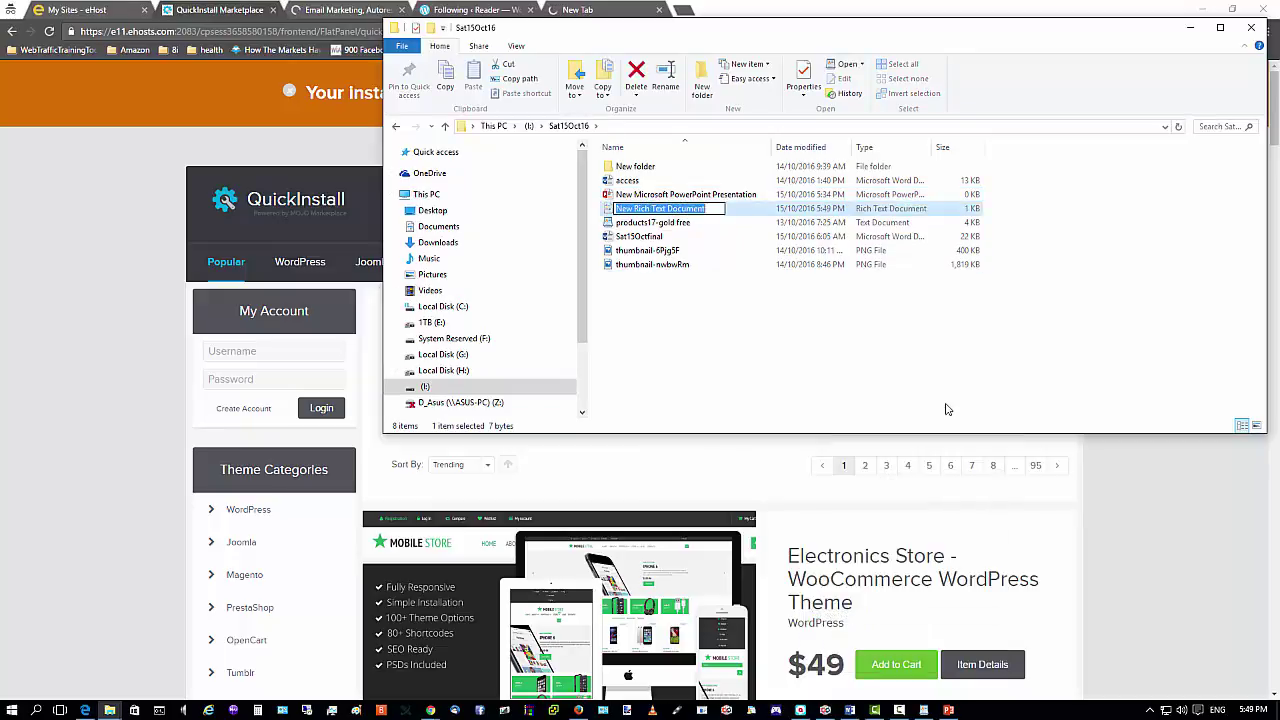
type("AJ")
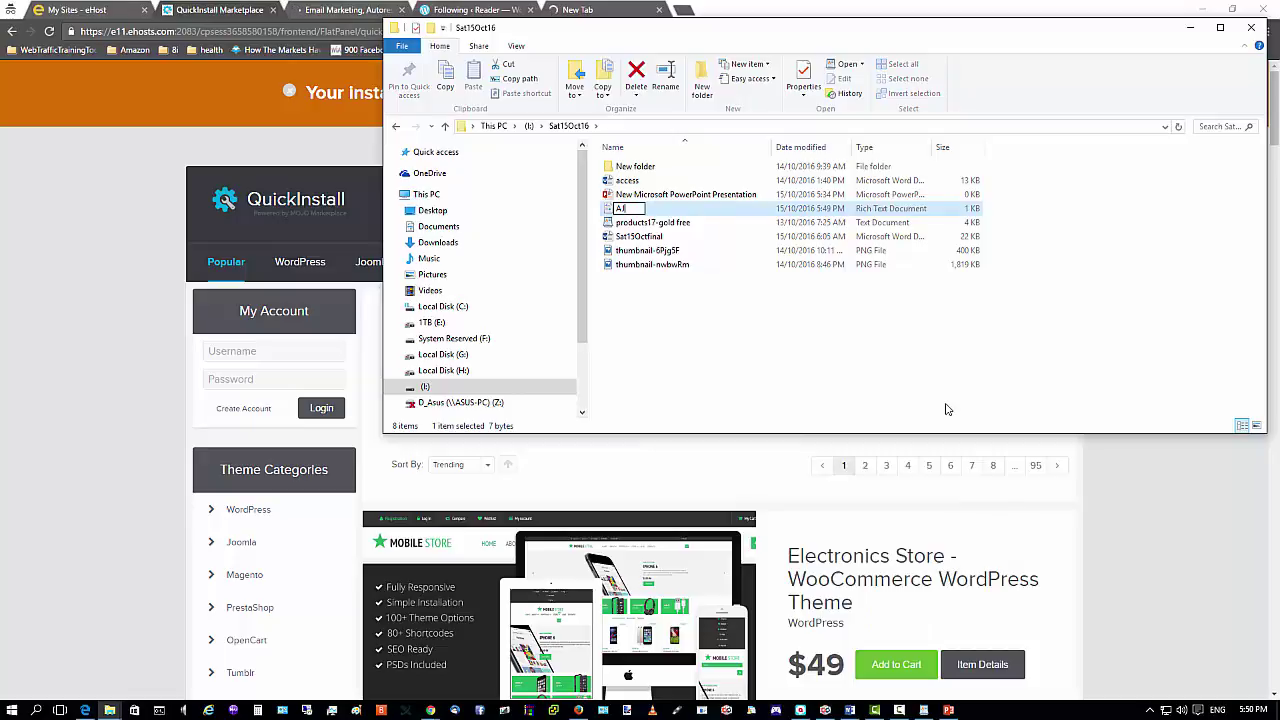
type("_Install")
left_click(729, 341)
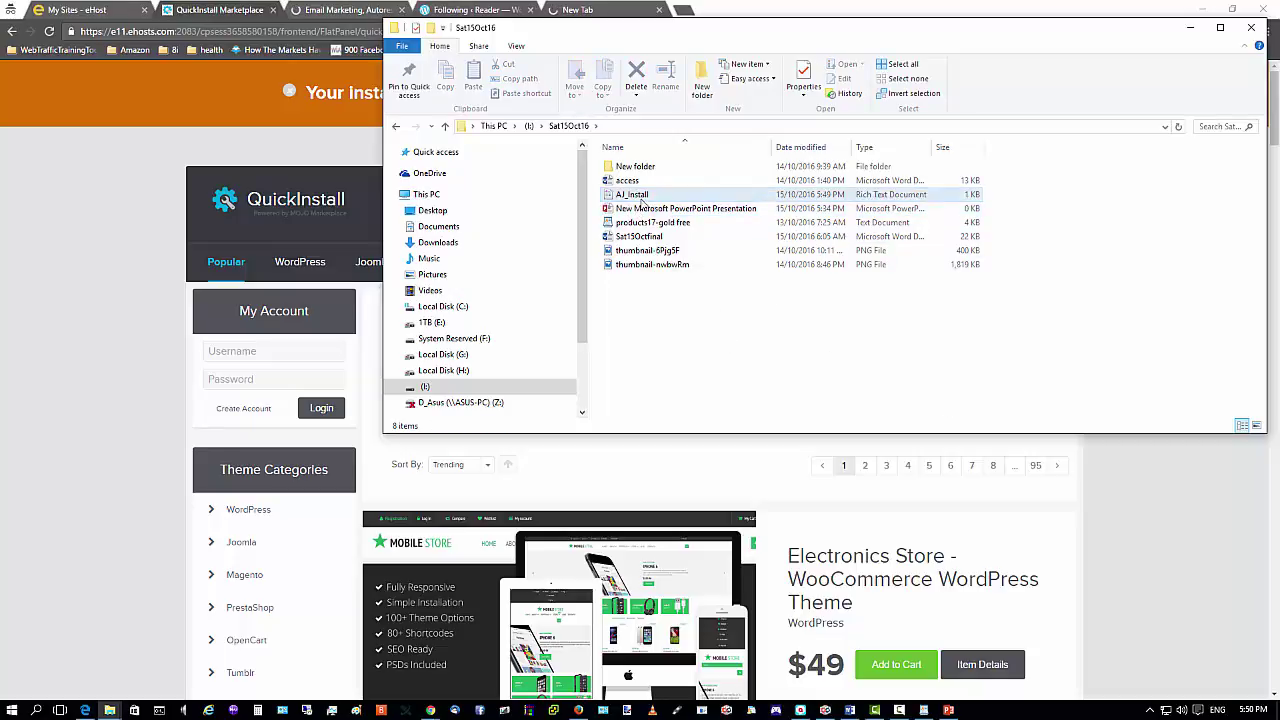
Open AJ_Install in WordPad and paste the copied install credentials.
double_click(642, 200)
right_click(500, 186)
left_click(525, 224)
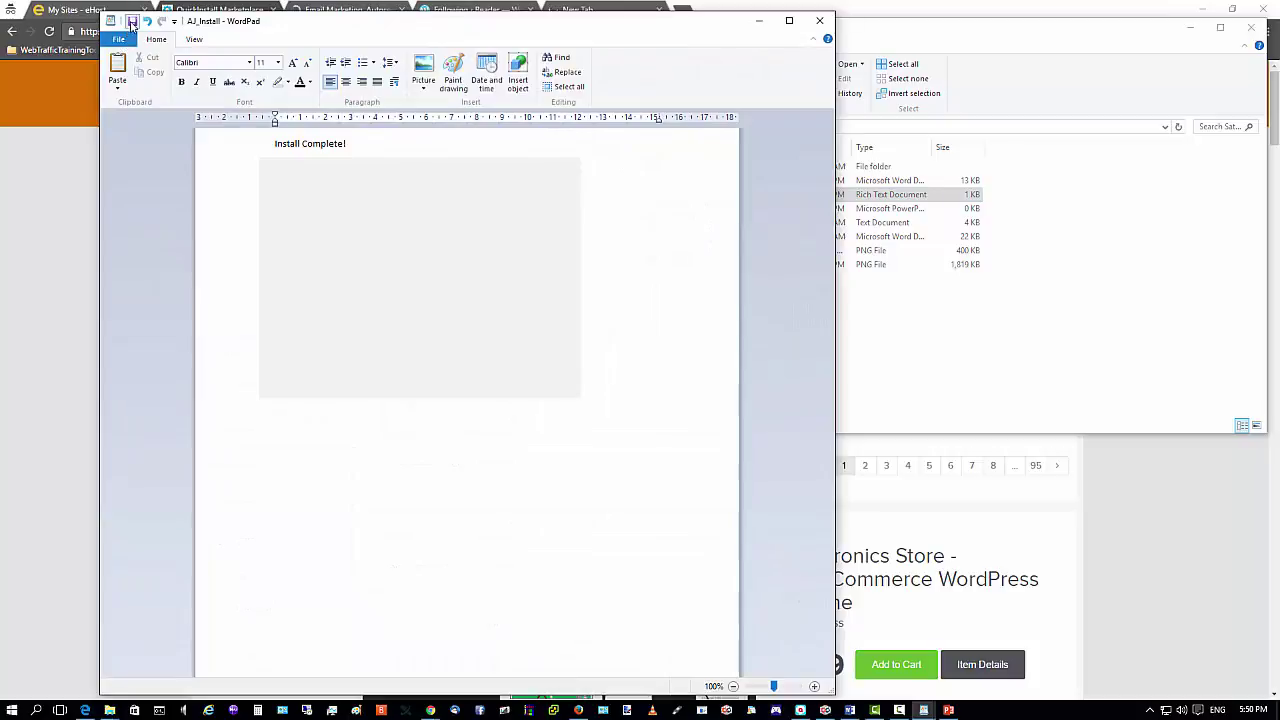
Save AJ_Install, put WordPad away and bring back the QuickInstall page.
left_click(759, 20)
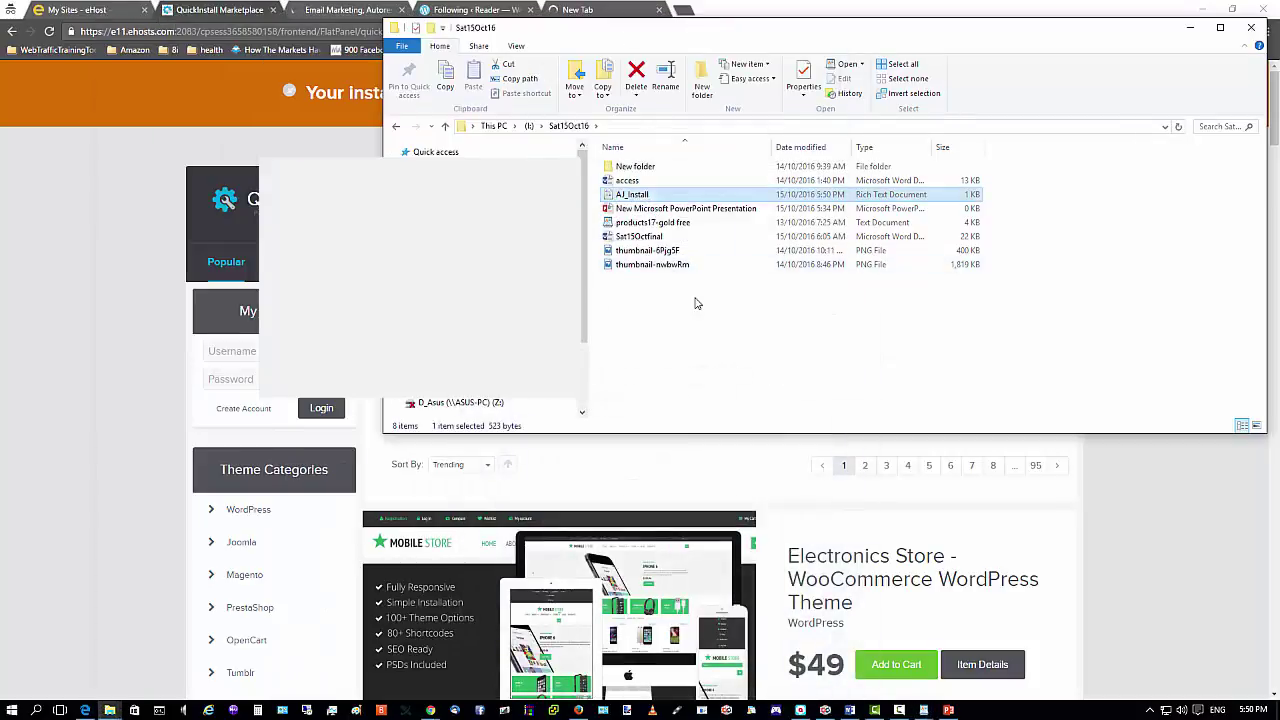
left_click(52, 196)
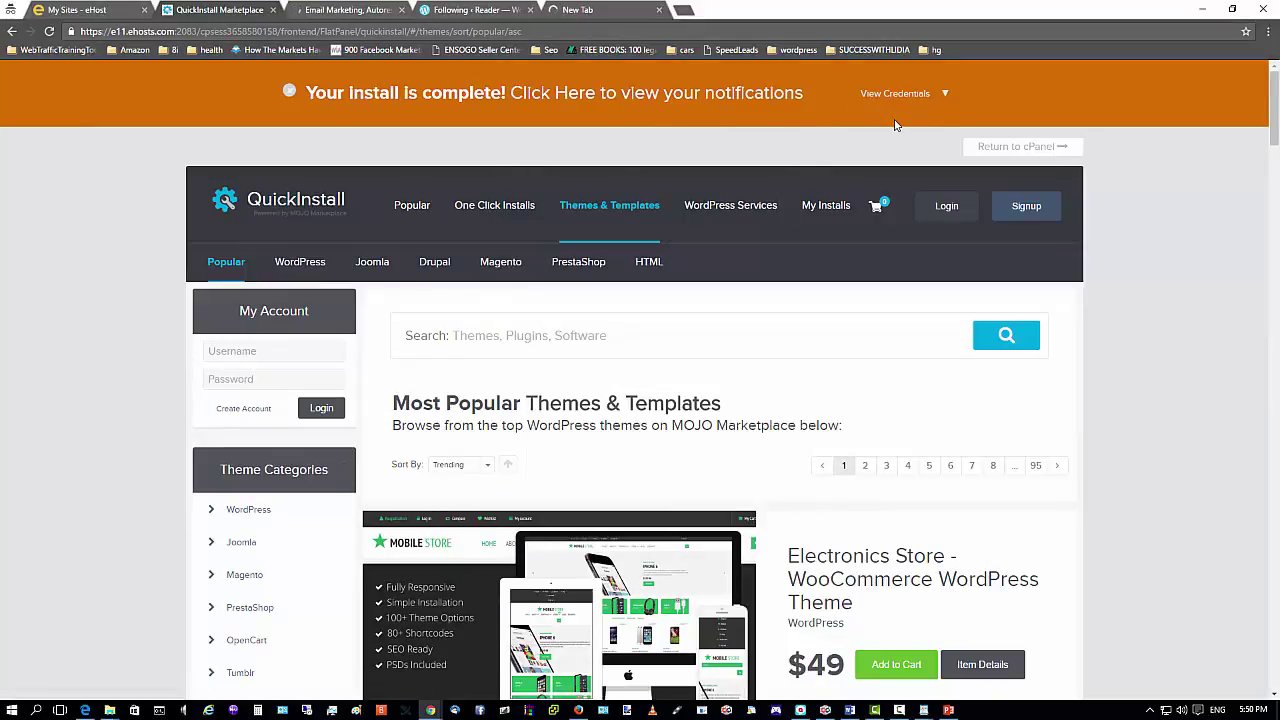
Open the blogvlog.net/blog/wp-admin link from the install's credentials panel.
left_click(945, 96)
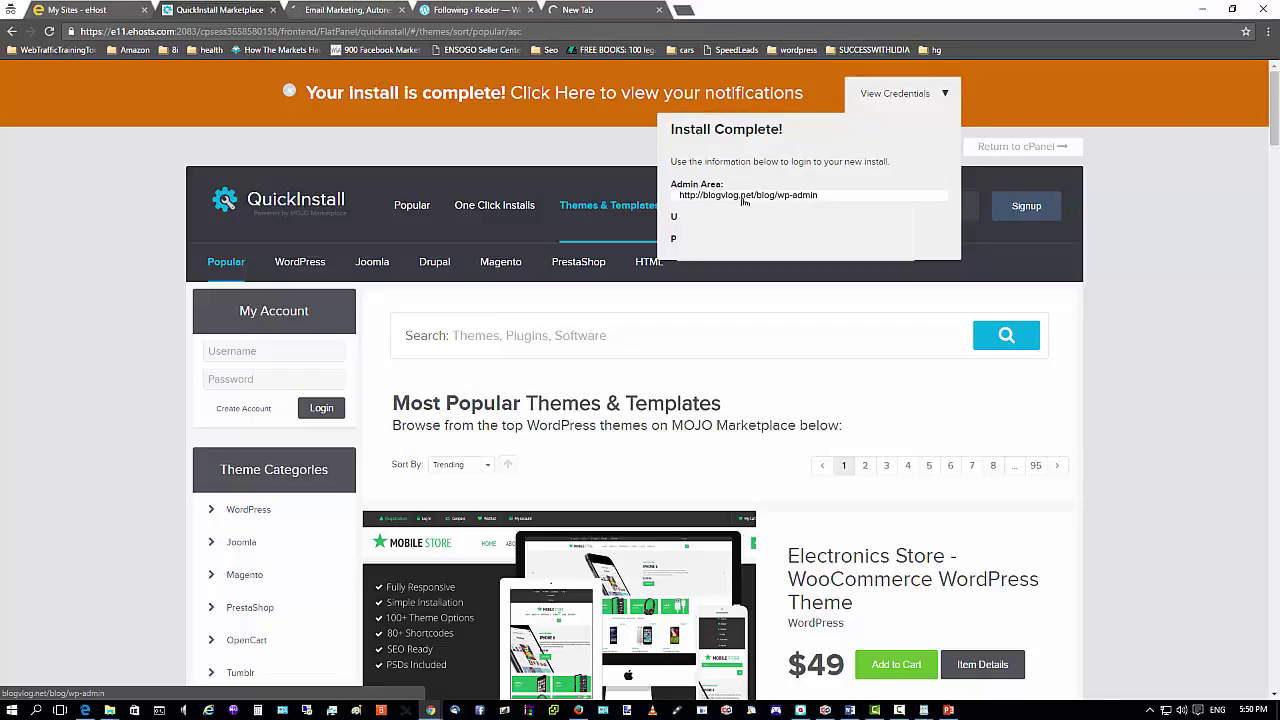
left_click(743, 196)
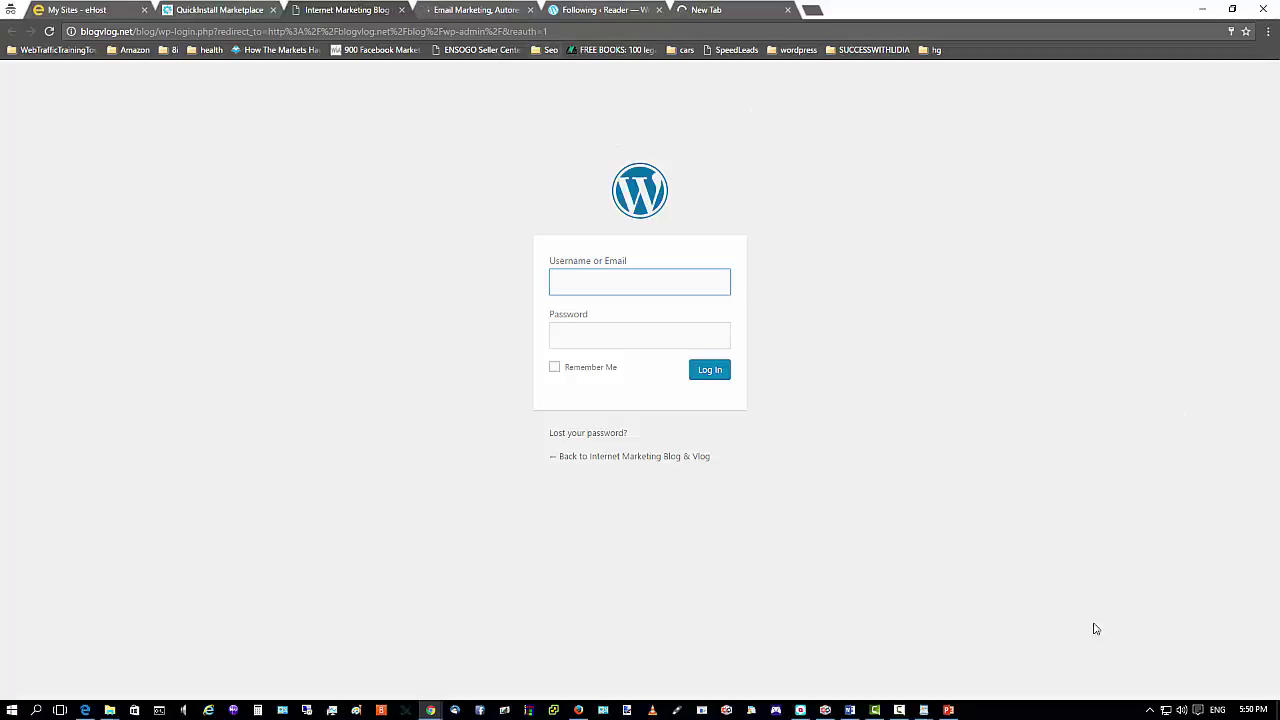
Carry the username and password from the AJ_Install notes over to the WordPress login page.
mouse_move(921, 712)
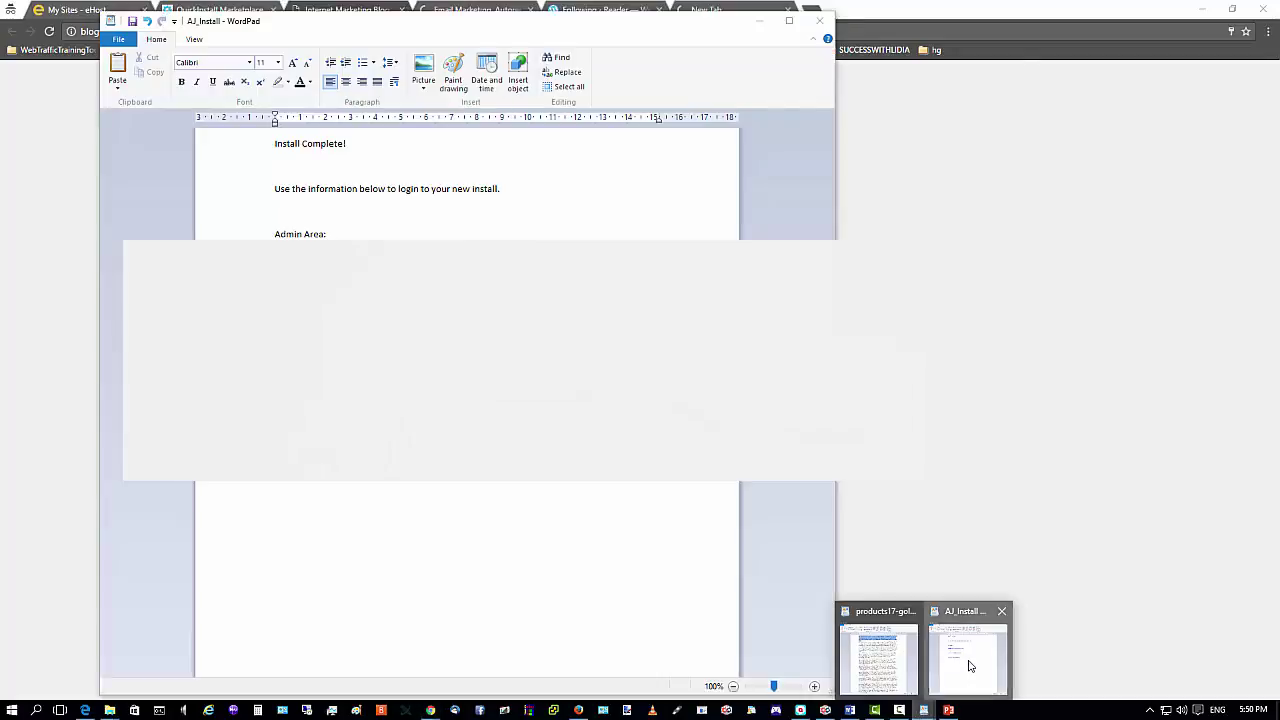
left_click(968, 660)
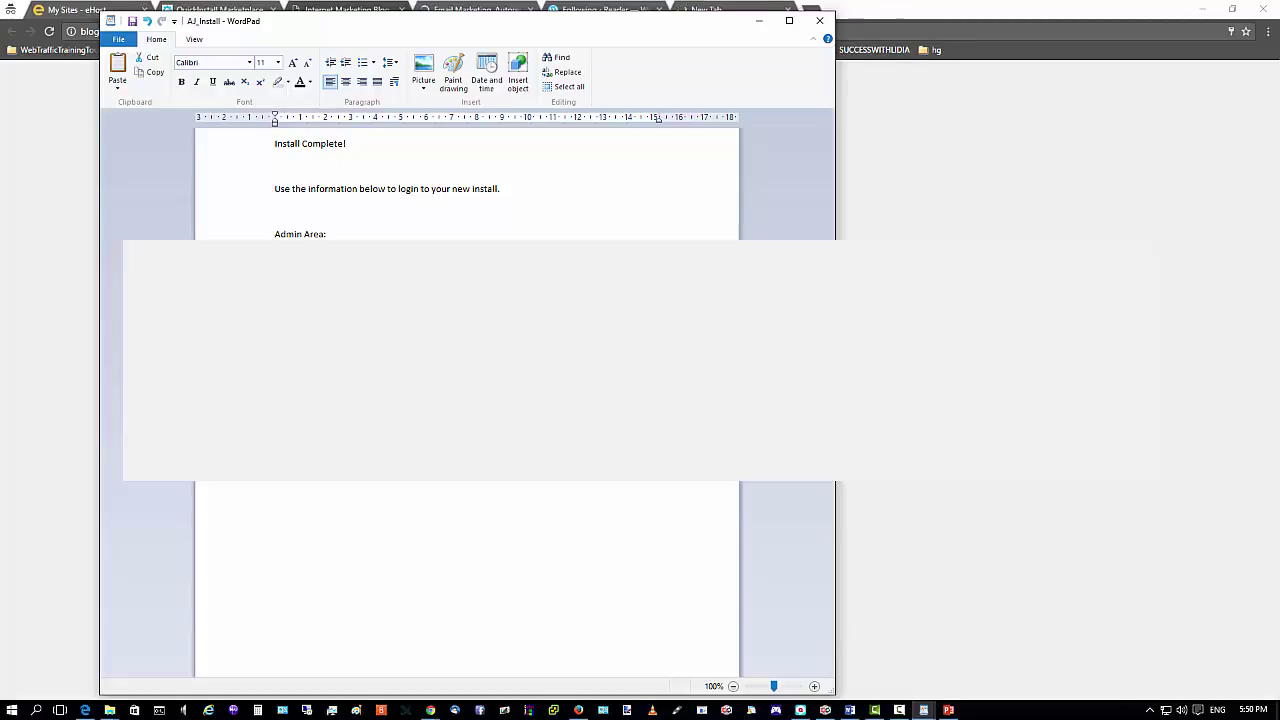
key("alt+Tab")
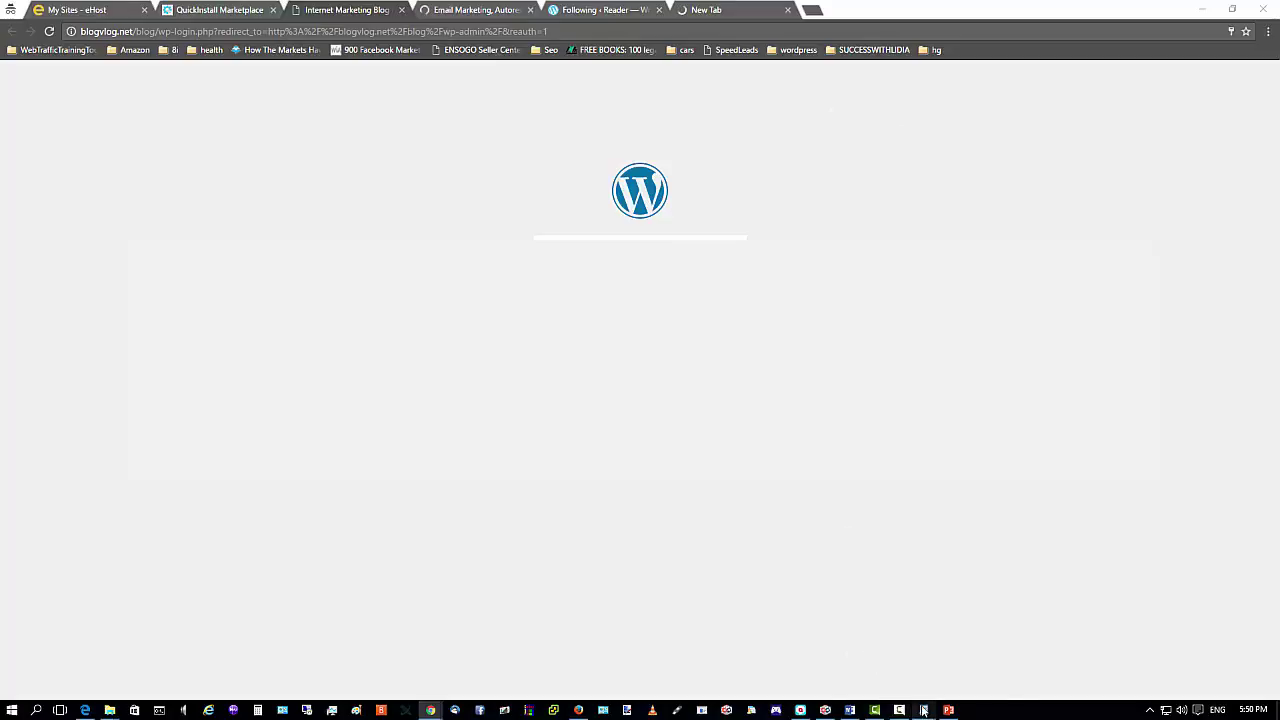
mouse_move(923, 710)
left_click(957, 655)
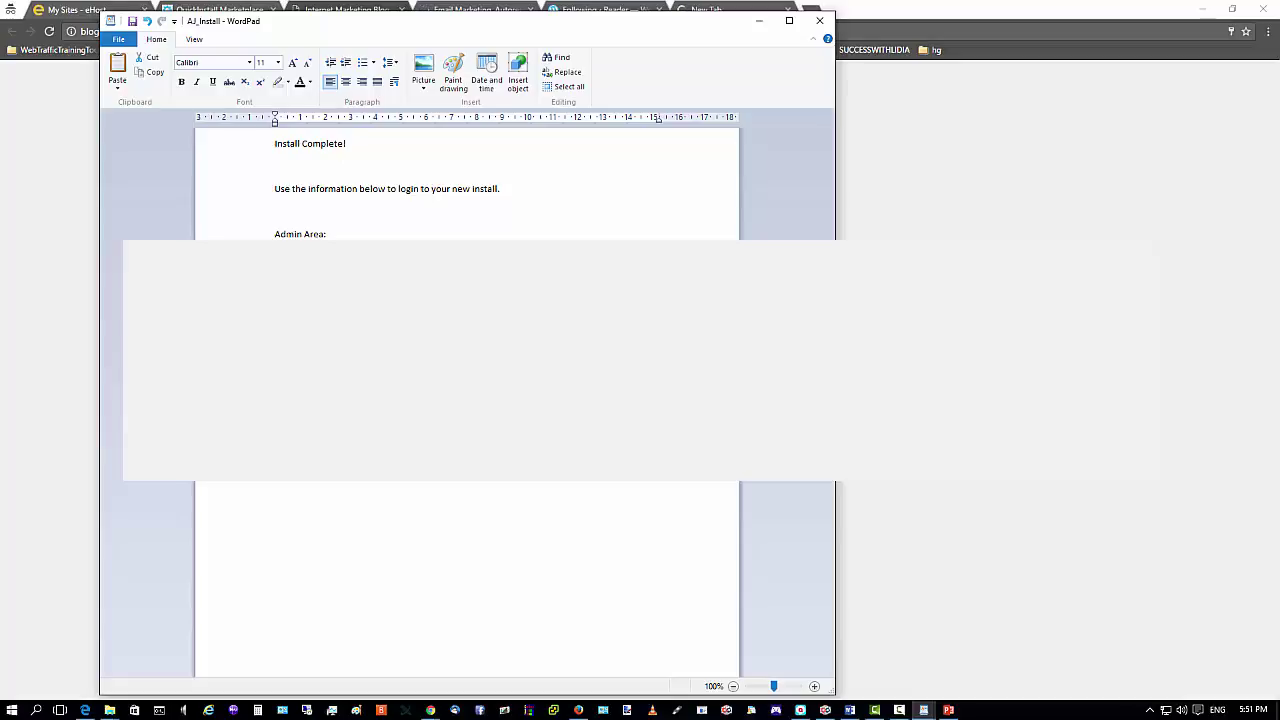
key("alt+Tab")
right_click(592, 481)
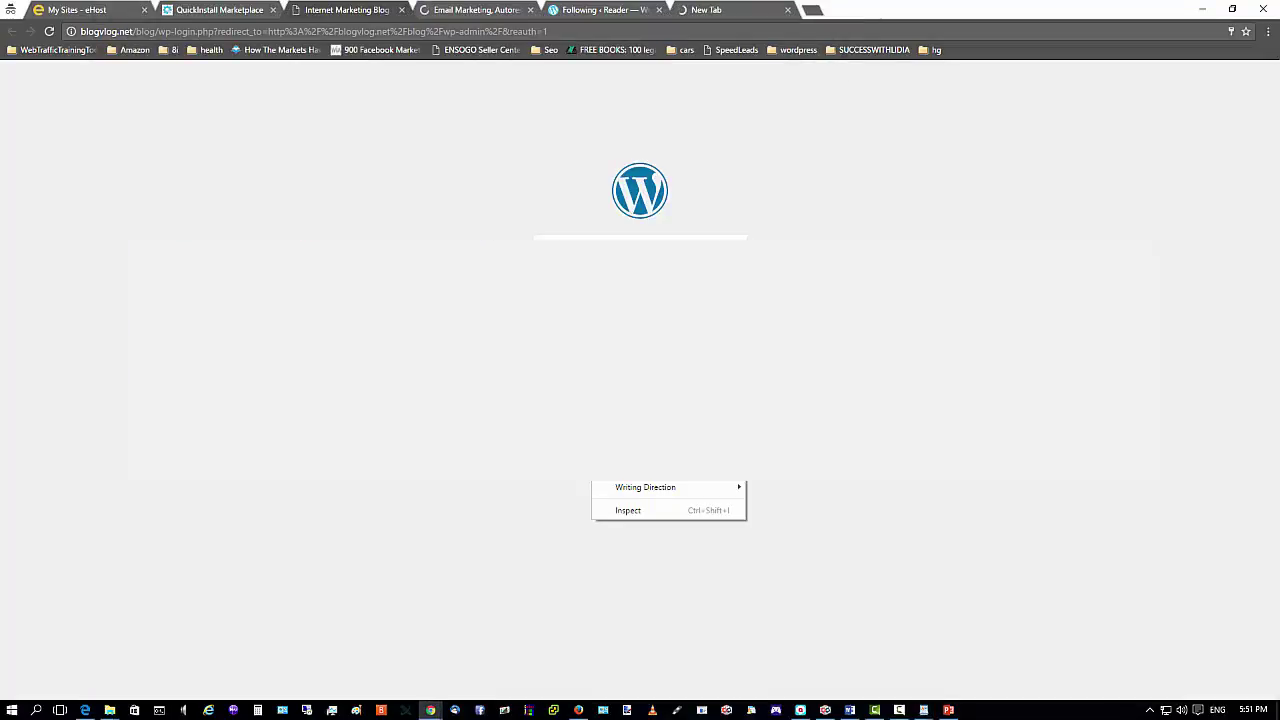
key("Escape")
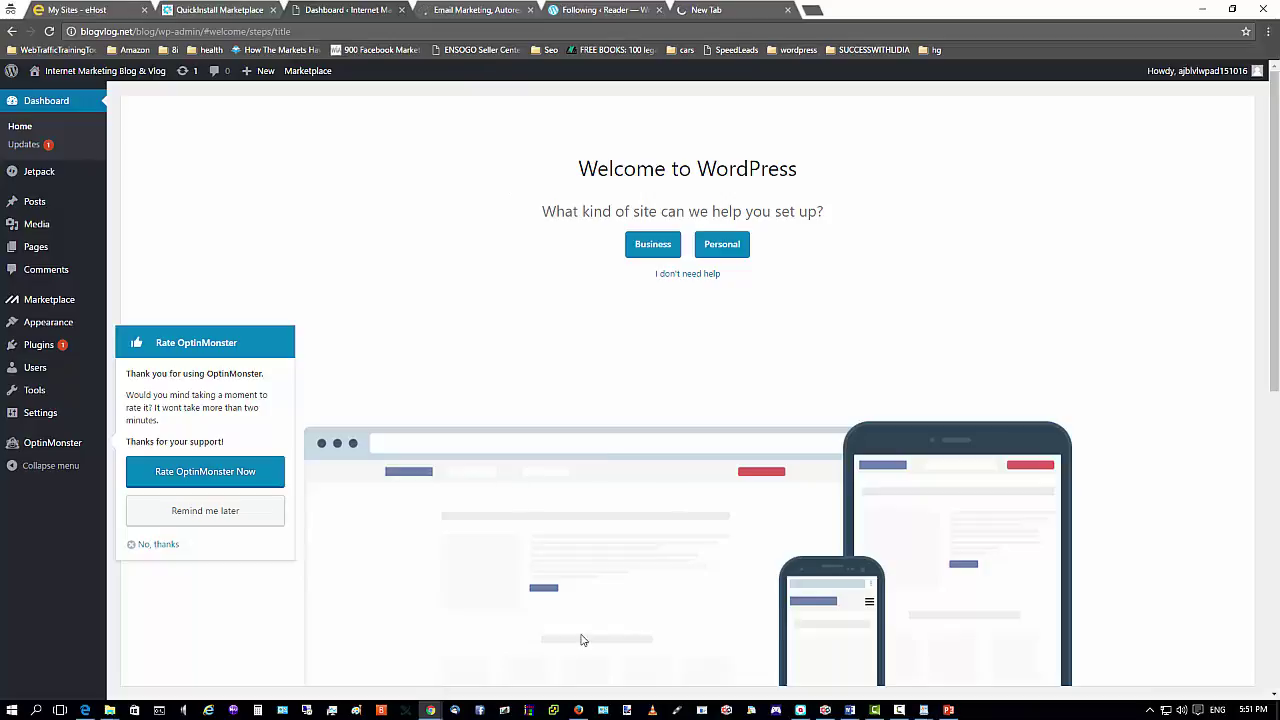
left_click(579, 711)
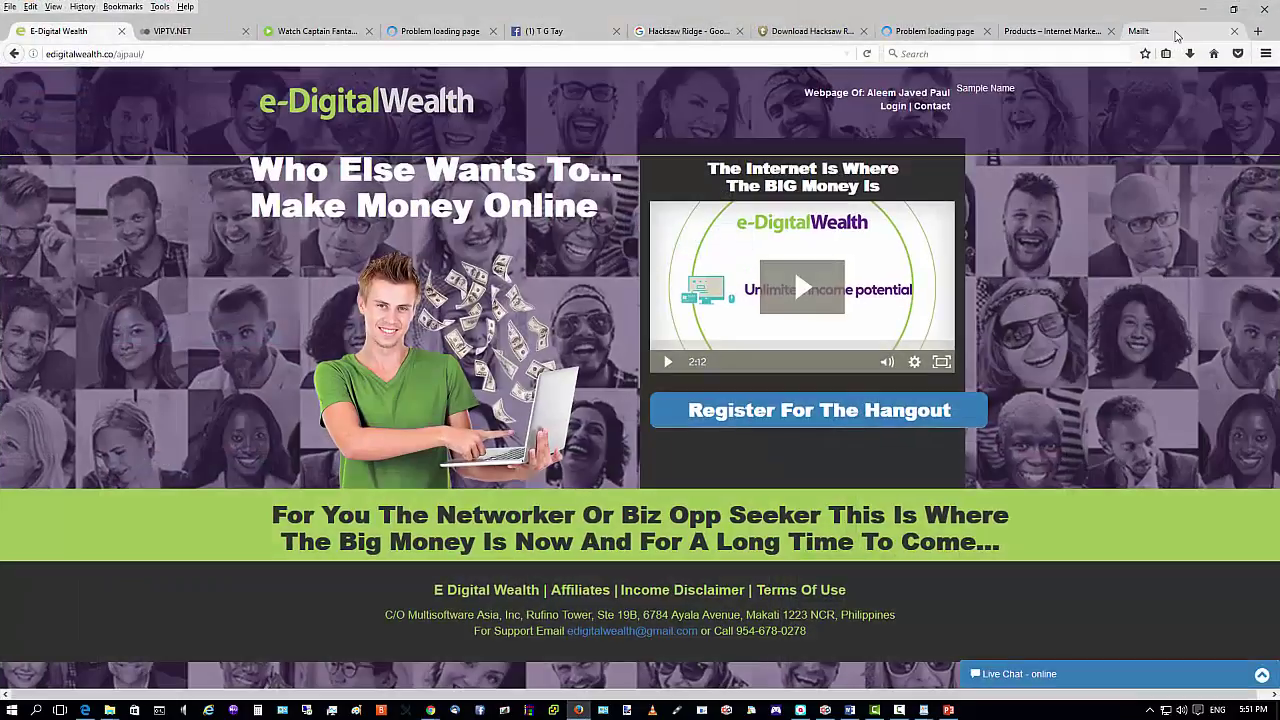
Load blogvlog.net/blog/wp-admin in a new Firefox tab, then close it and minimize Firefox.
left_click(1258, 31)
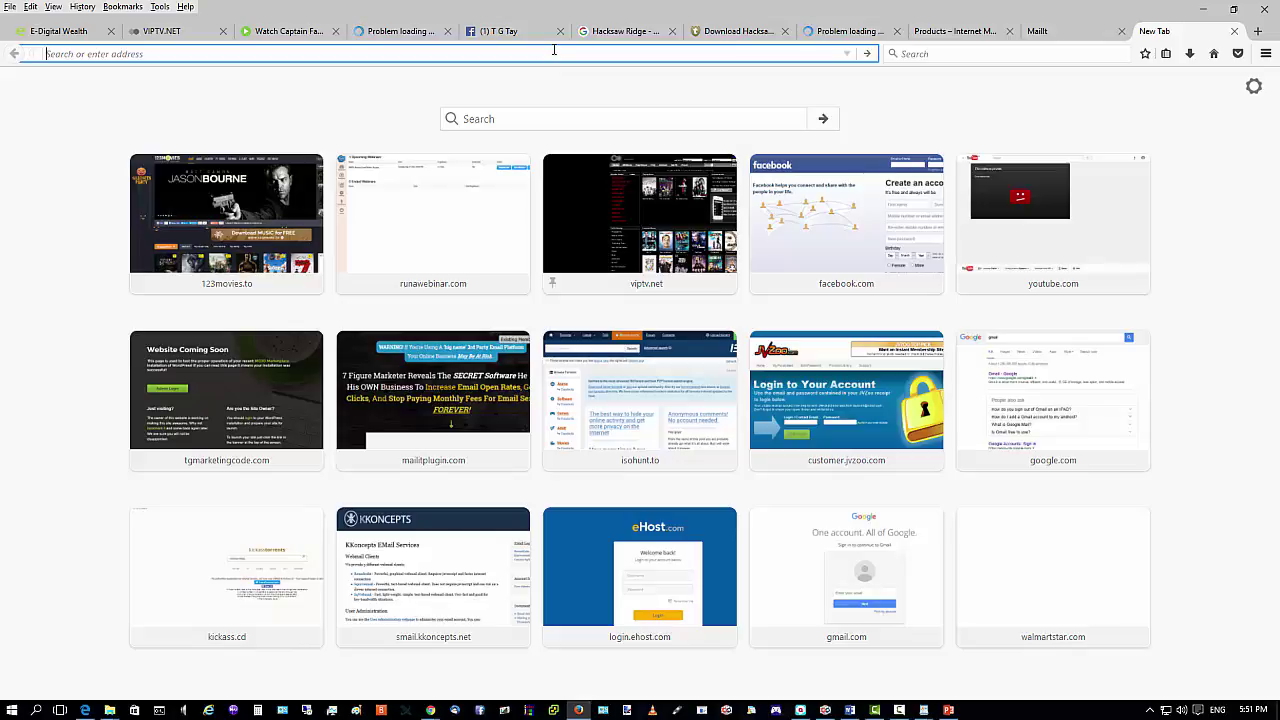
type("blogvlog")
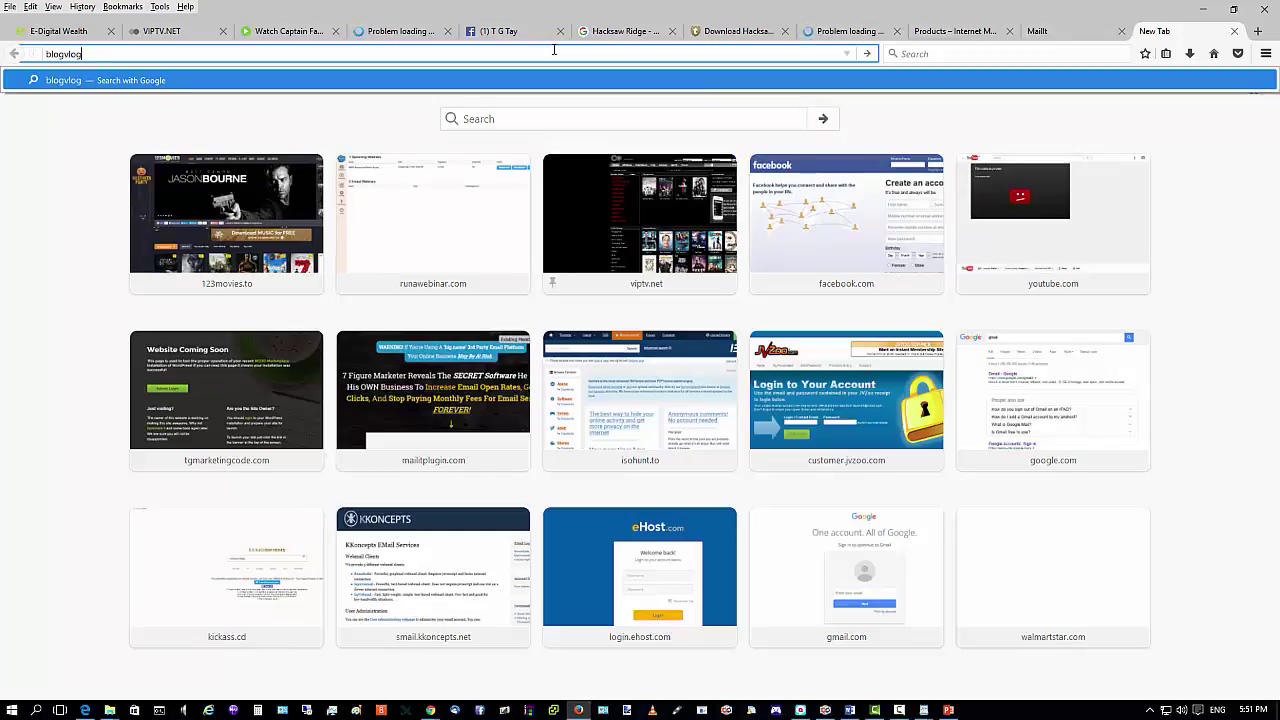
type(".net")
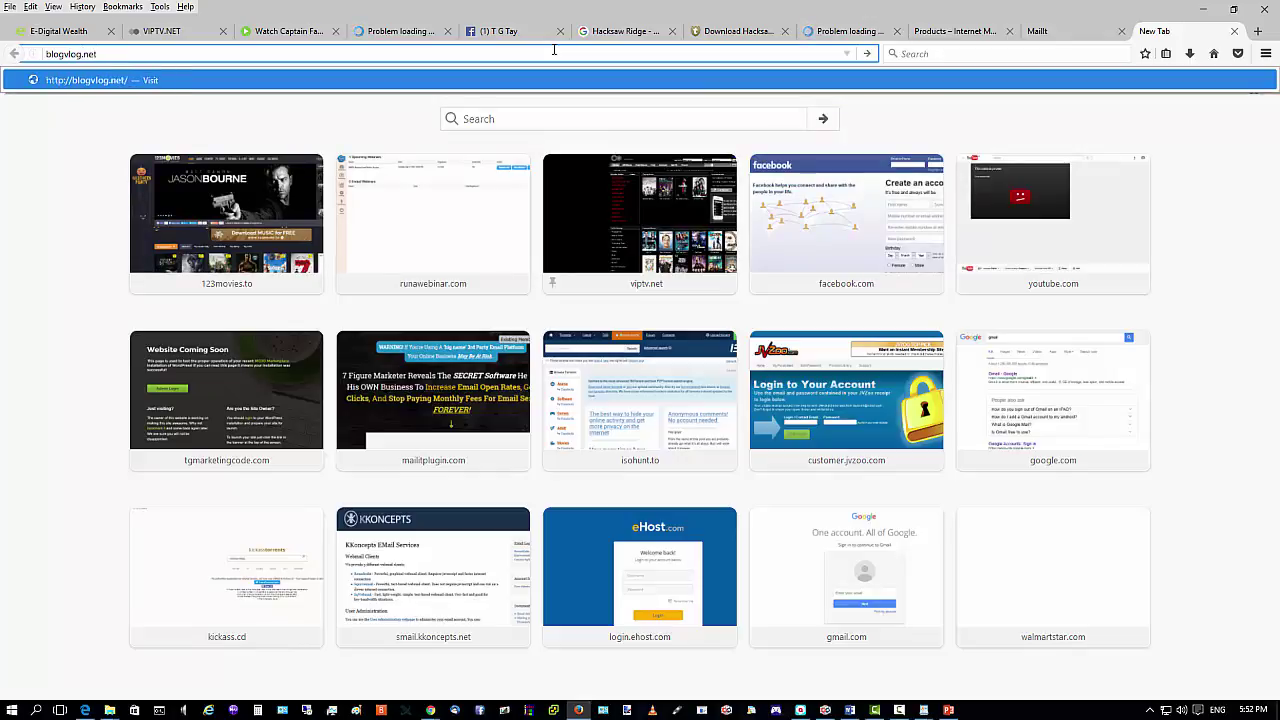
type("/blog/wp-admin")
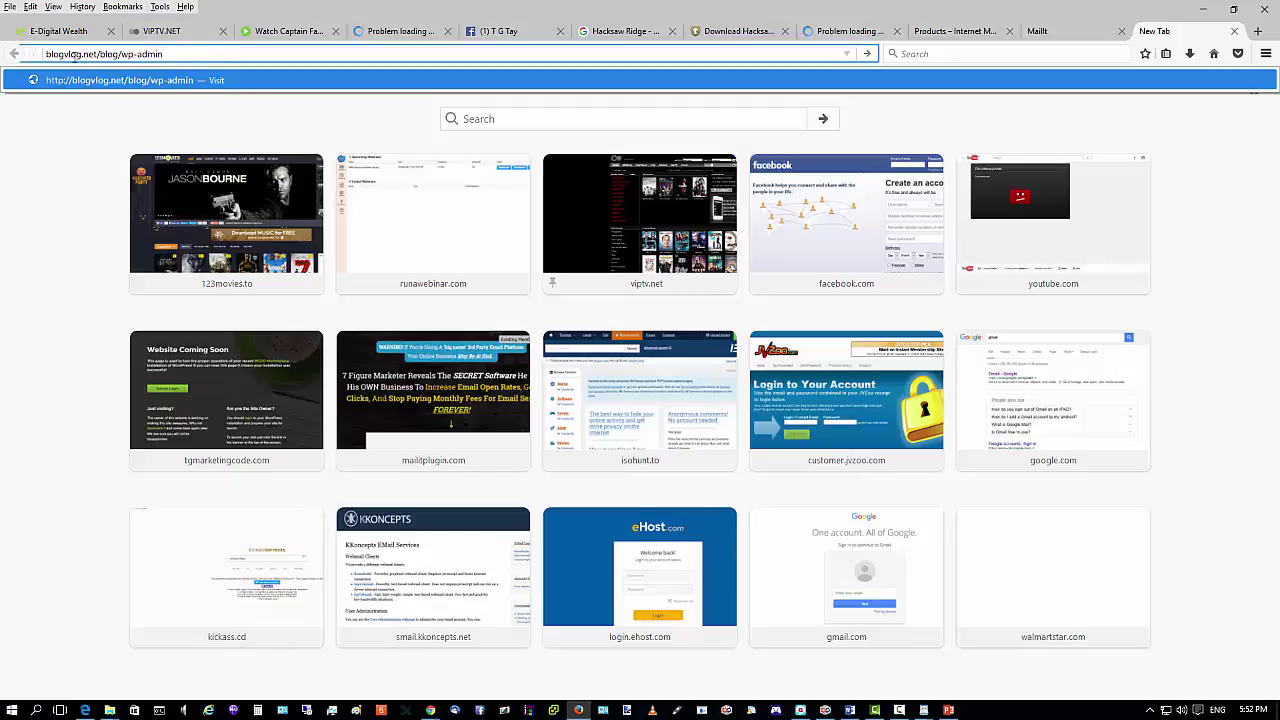
left_click(46, 54)
left_click_drag(46, 54, 94, 54)
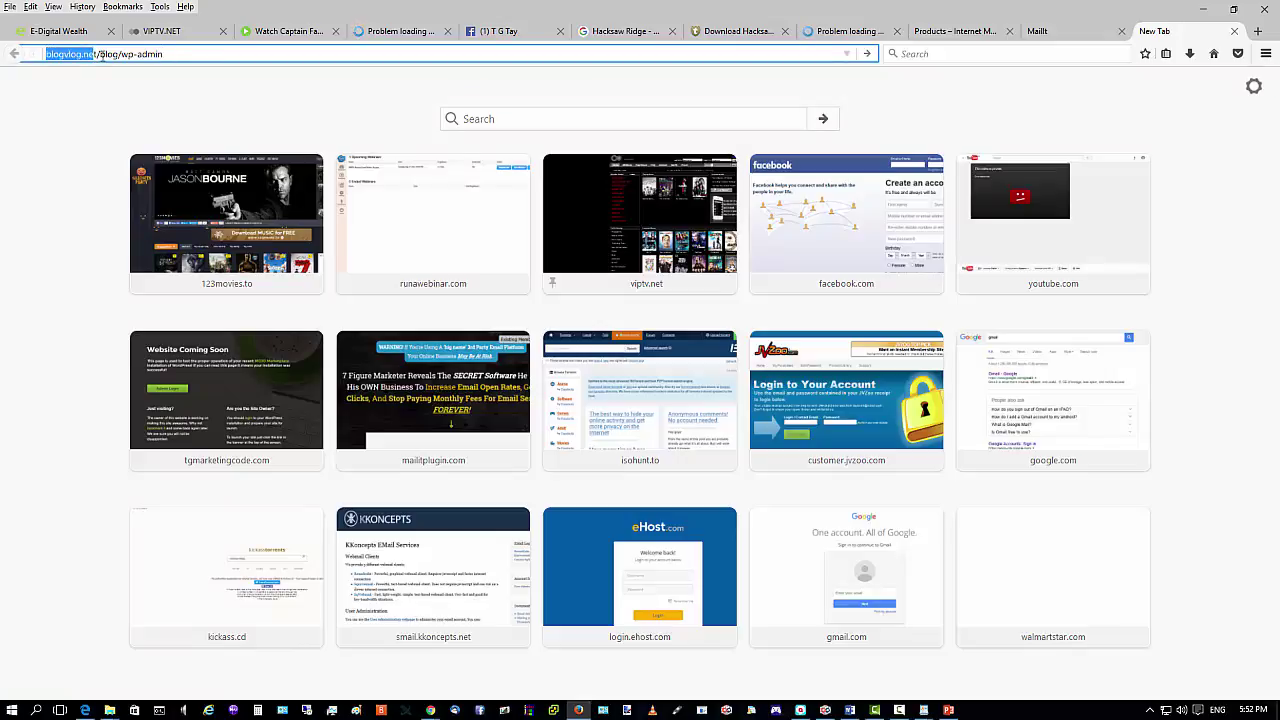
left_click(168, 55)
key("Return")
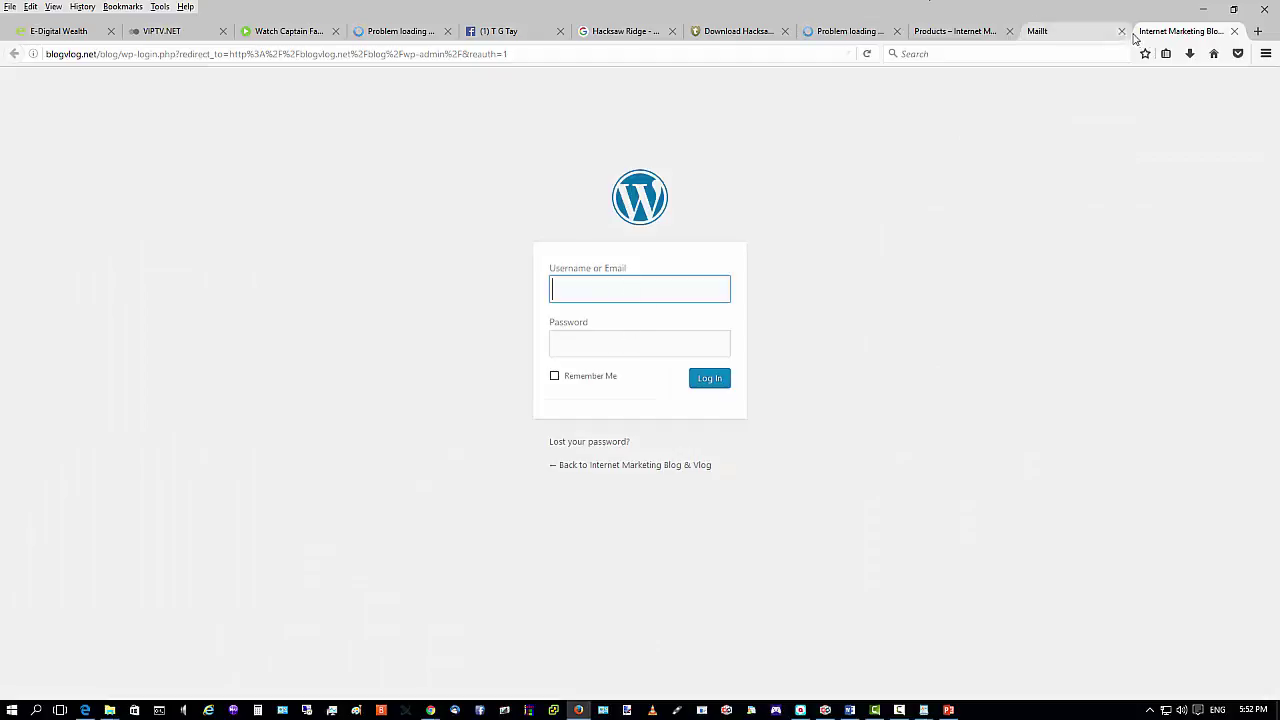
left_click(1234, 31)
left_click(1204, 9)
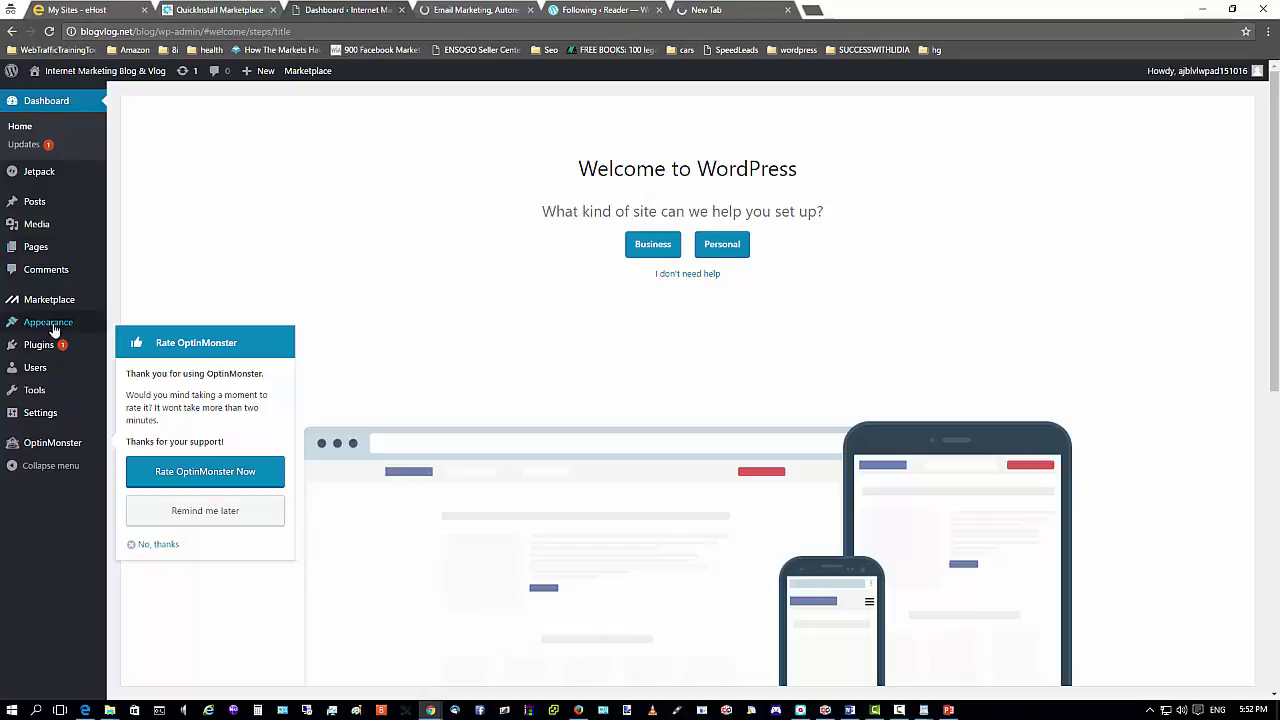
Dismiss the OptinMonster rating box and open Plugins > Installed Plugins.
mouse_move(38, 327)
left_click(157, 546)
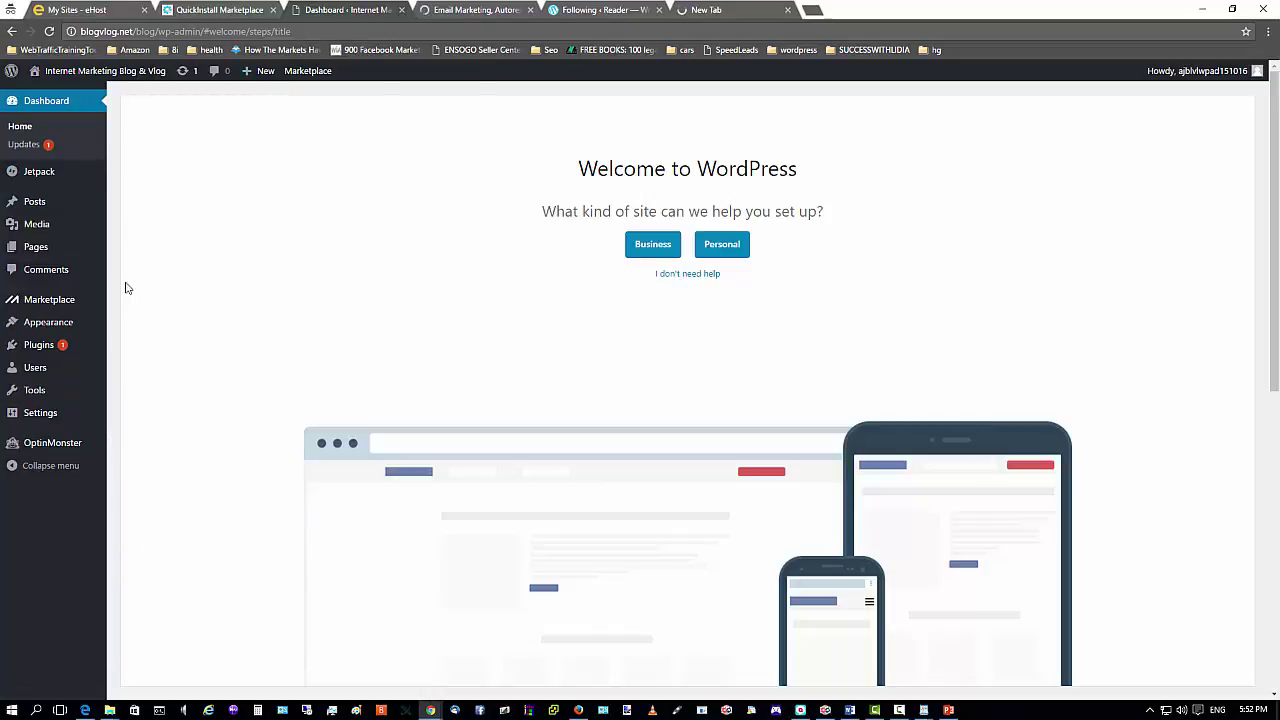
mouse_move(40, 331)
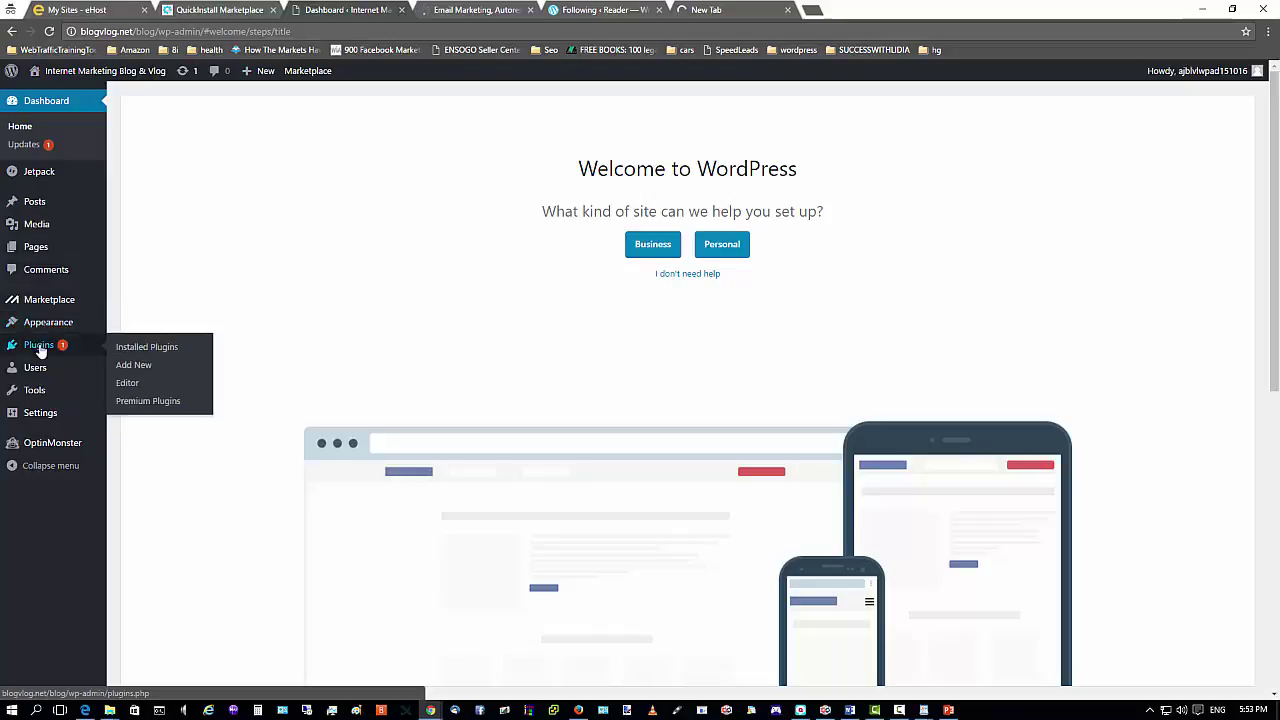
left_click(134, 348)
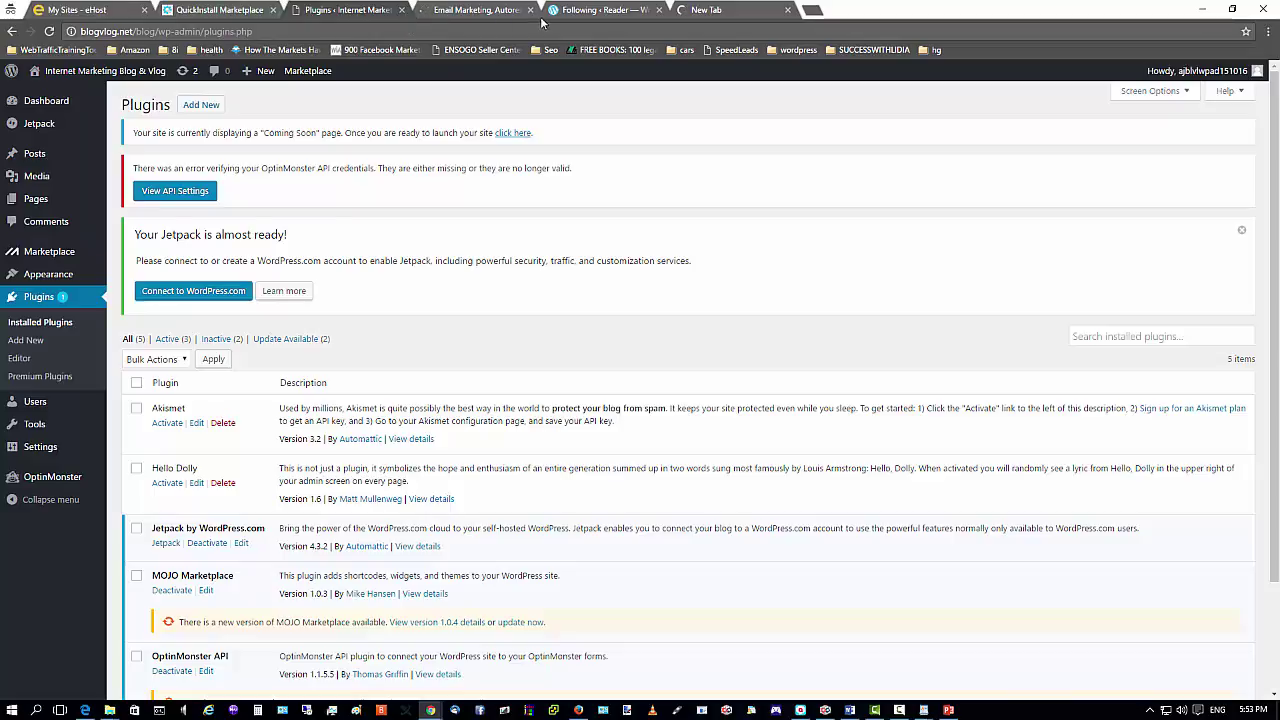
Switch between the QuickInstall and Plugins tabs, ending on the email-marketing tab.
left_click(224, 11)
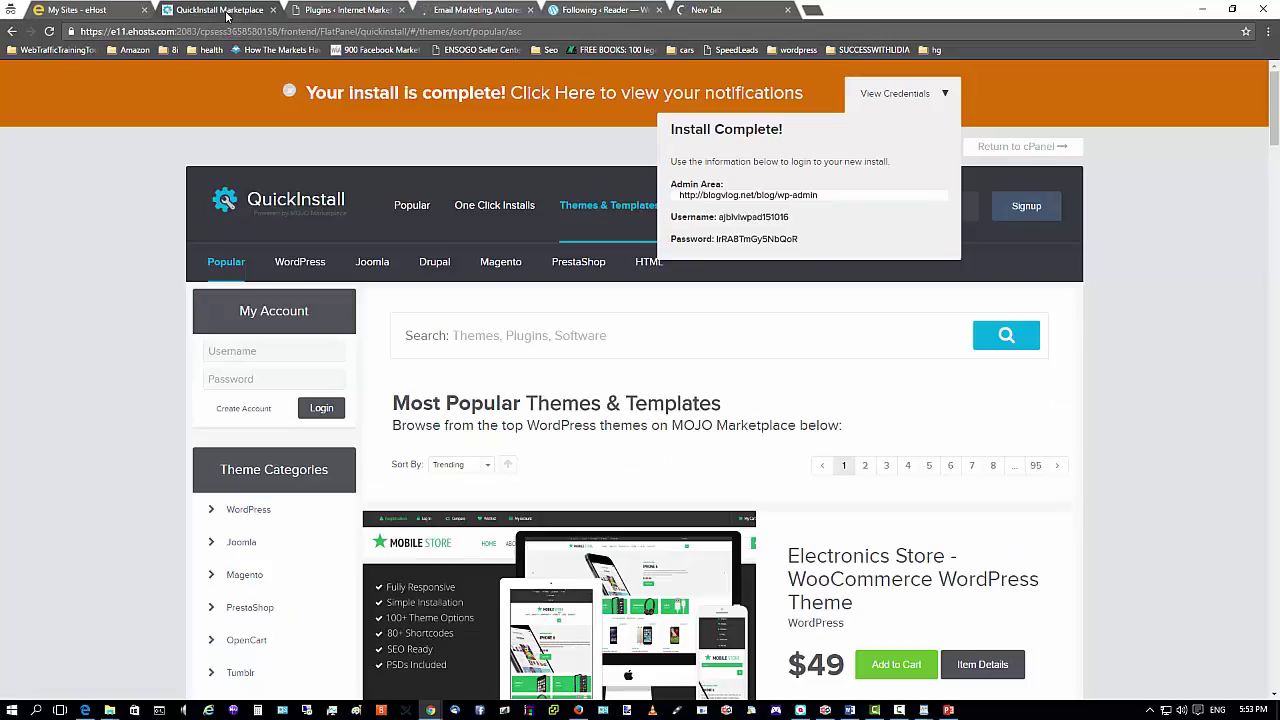
left_click(340, 10)
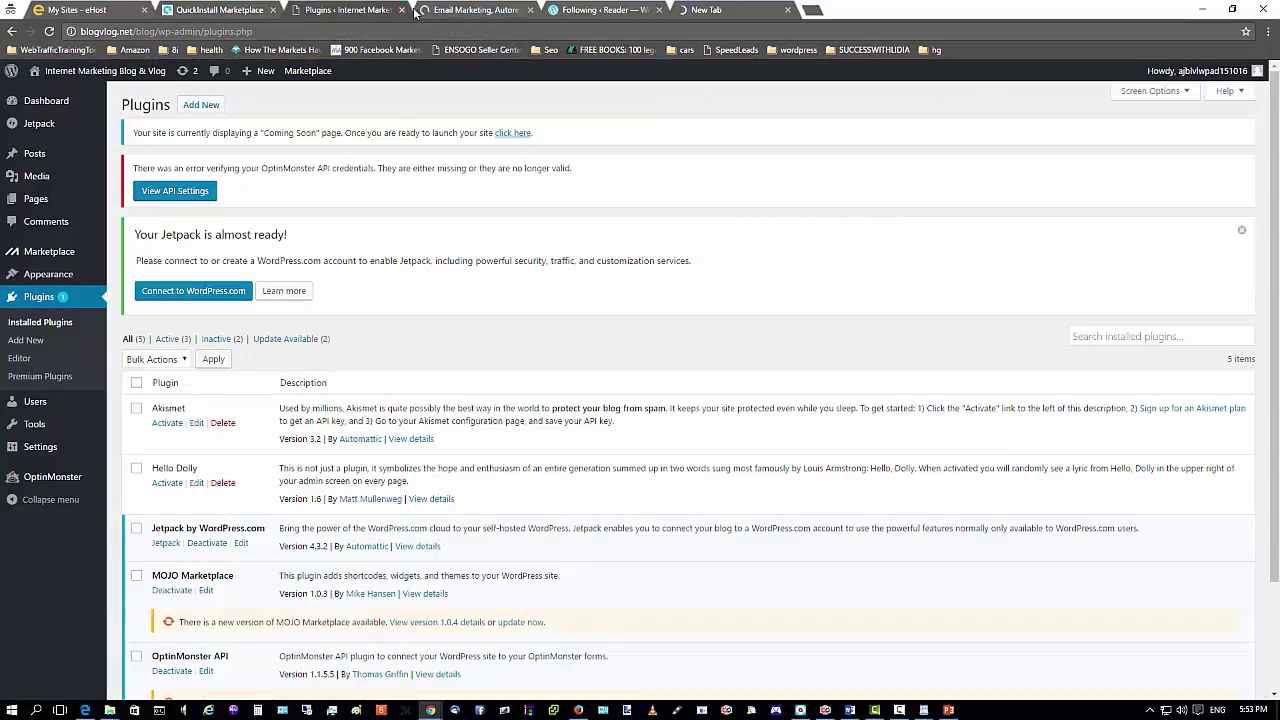
left_click(445, 10)
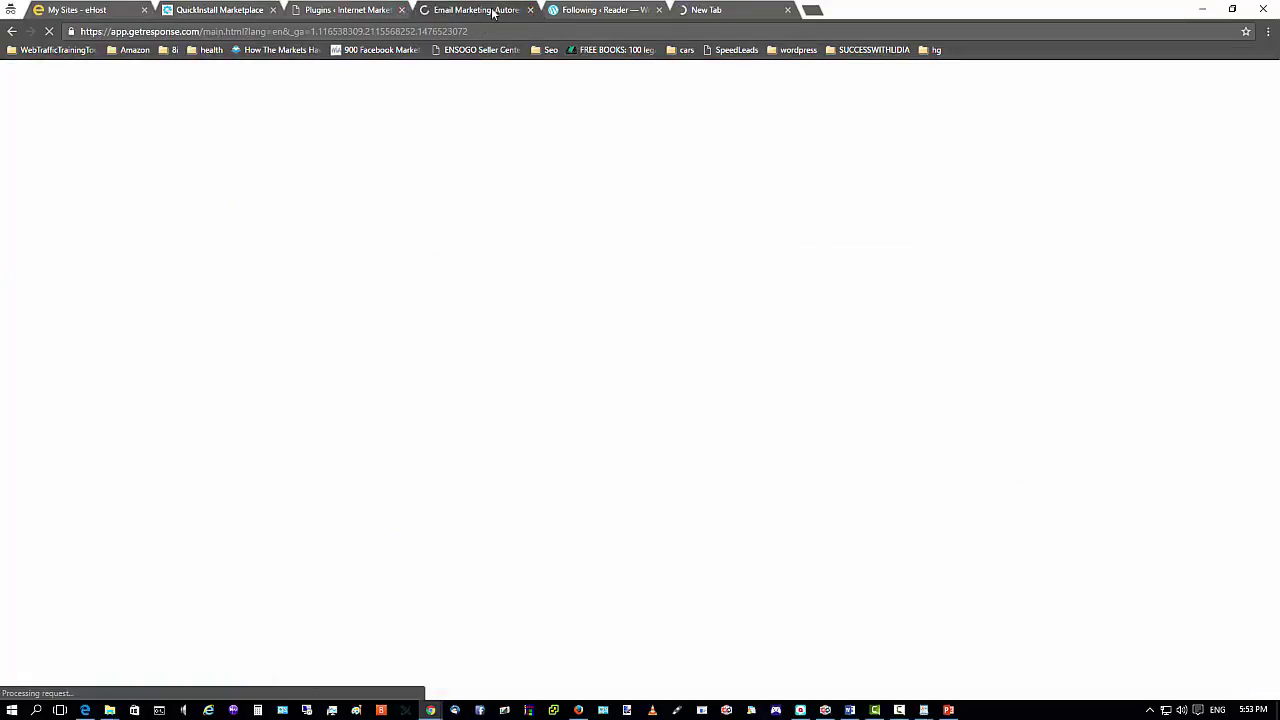
Close the email-marketing tab and check the WordPress.com Reader's notifications and writable sites.
left_click(530, 10)
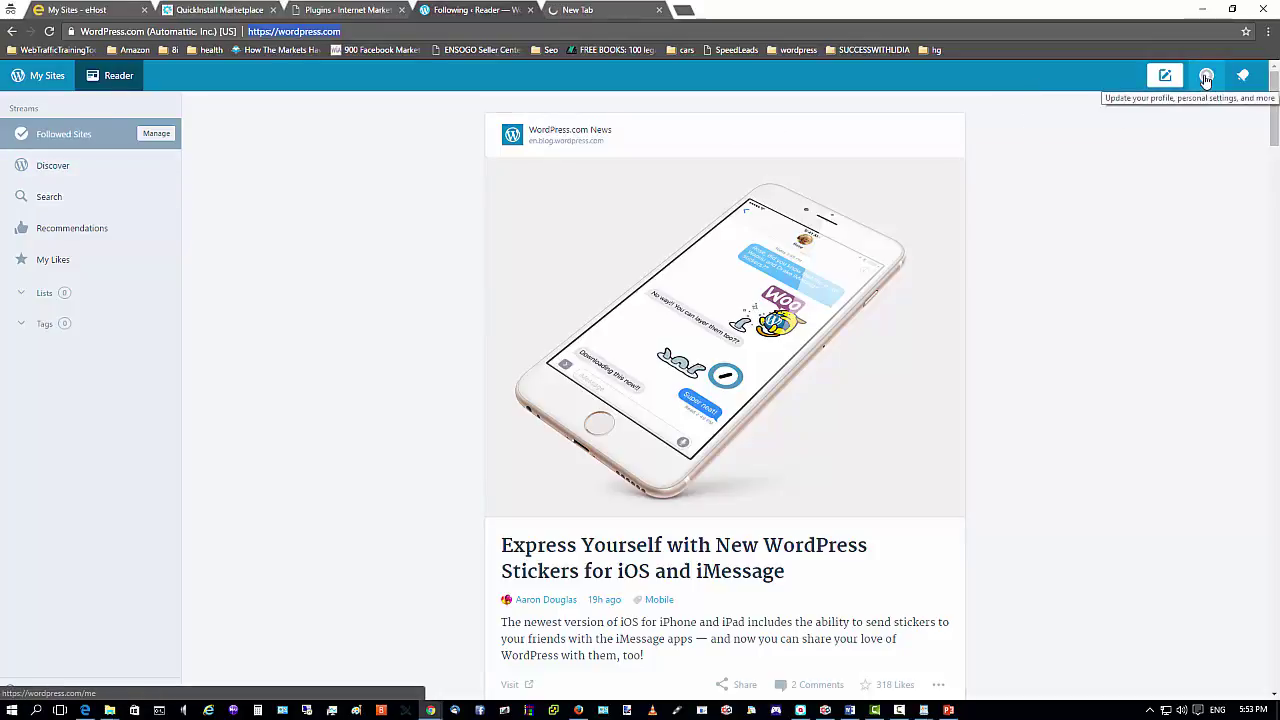
left_click(1276, 92)
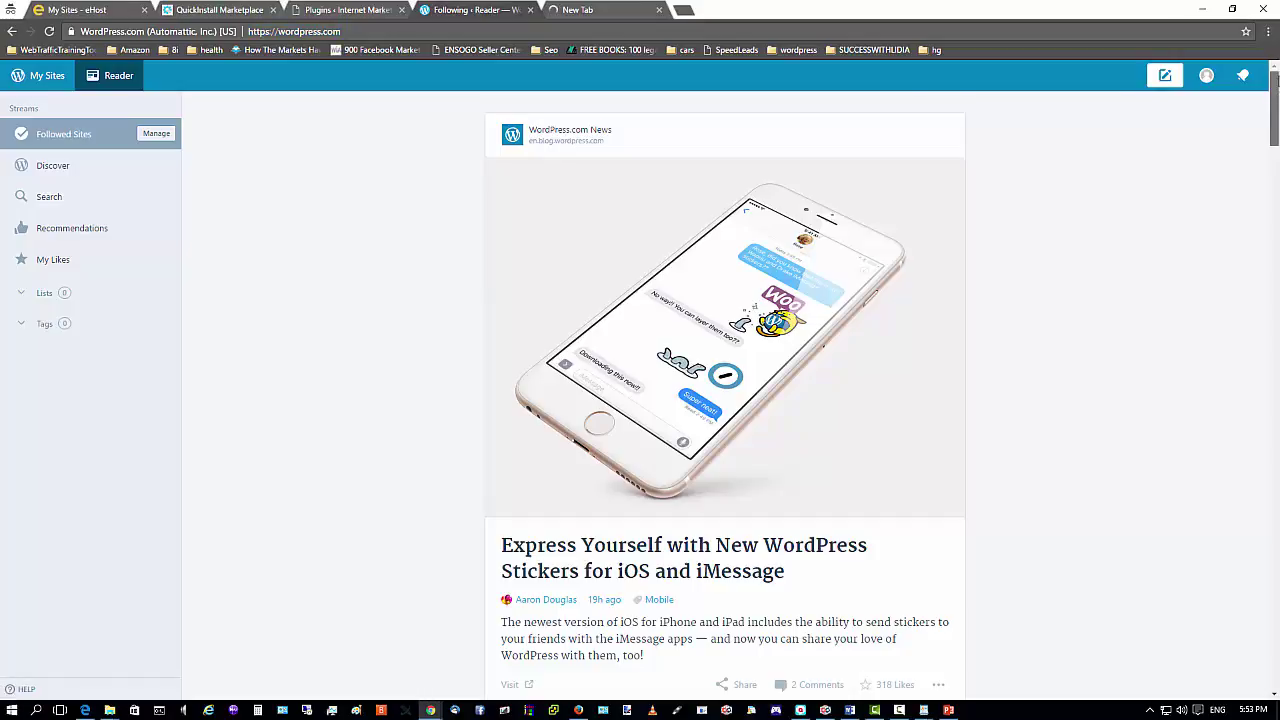
scroll(910, 255, "down", 3)
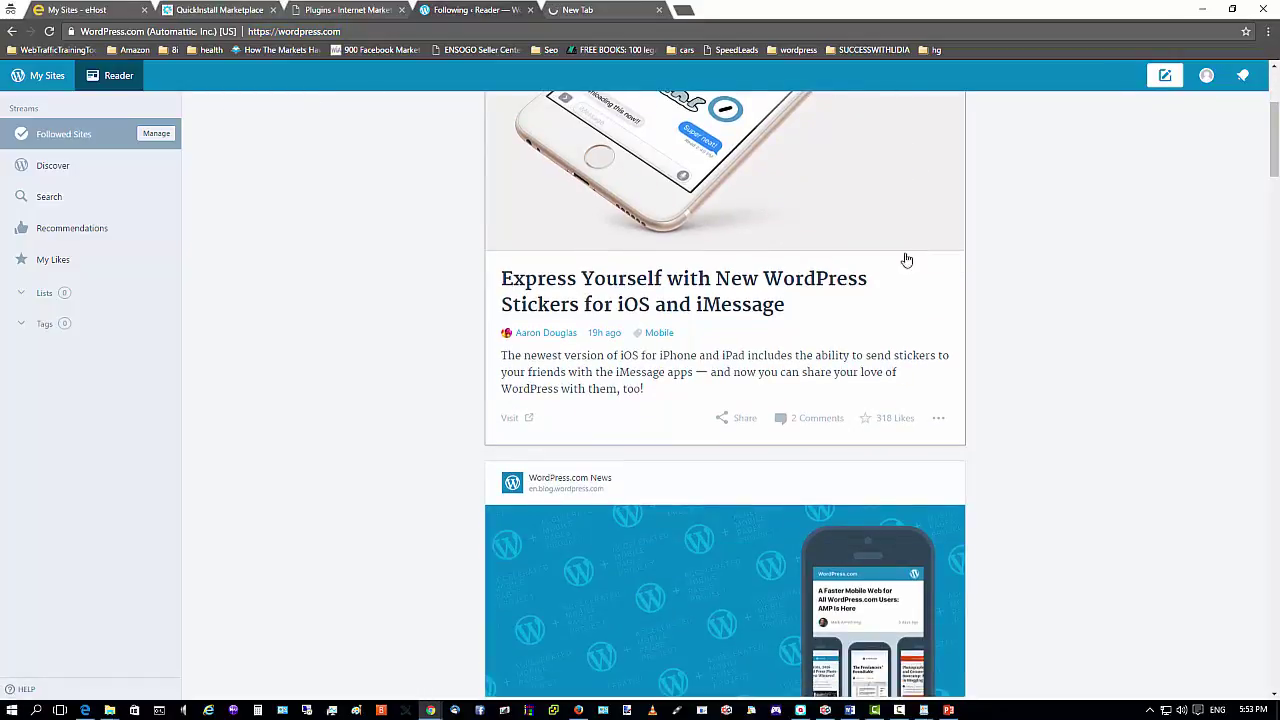
scroll(551, 306, "up", 3)
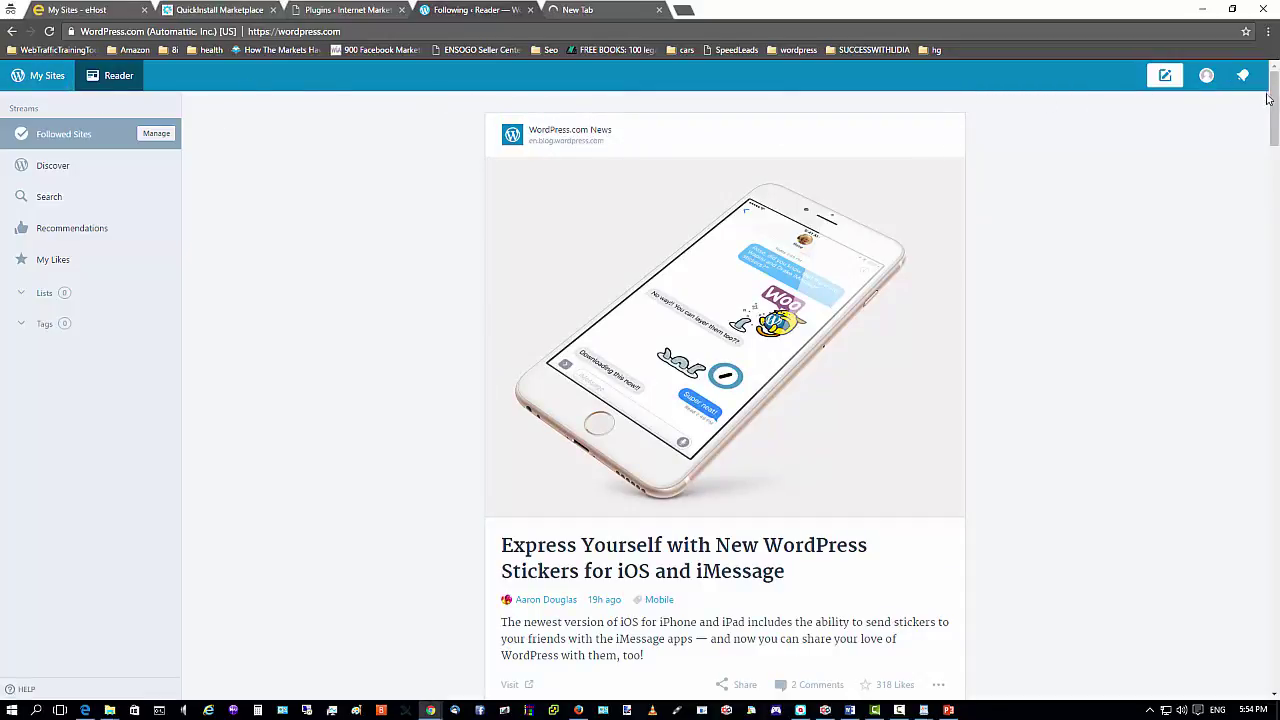
left_click_drag(1272, 90, 1272, 117)
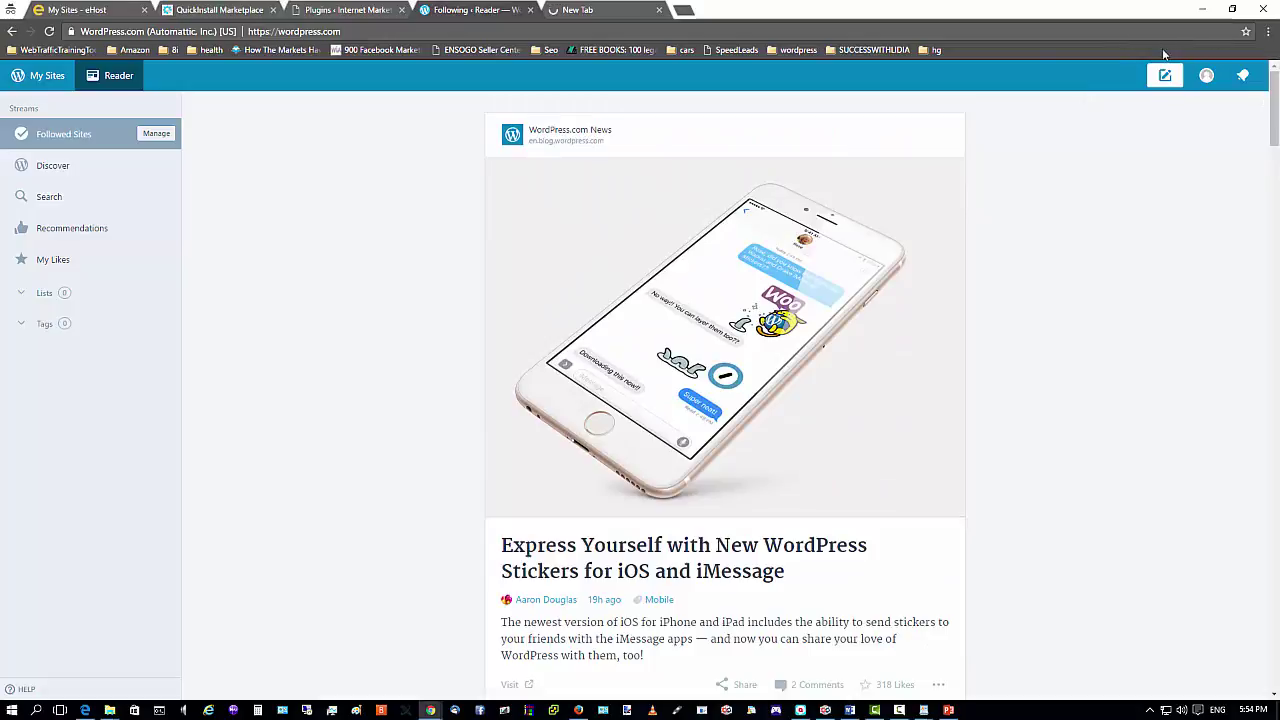
left_click(1243, 75)
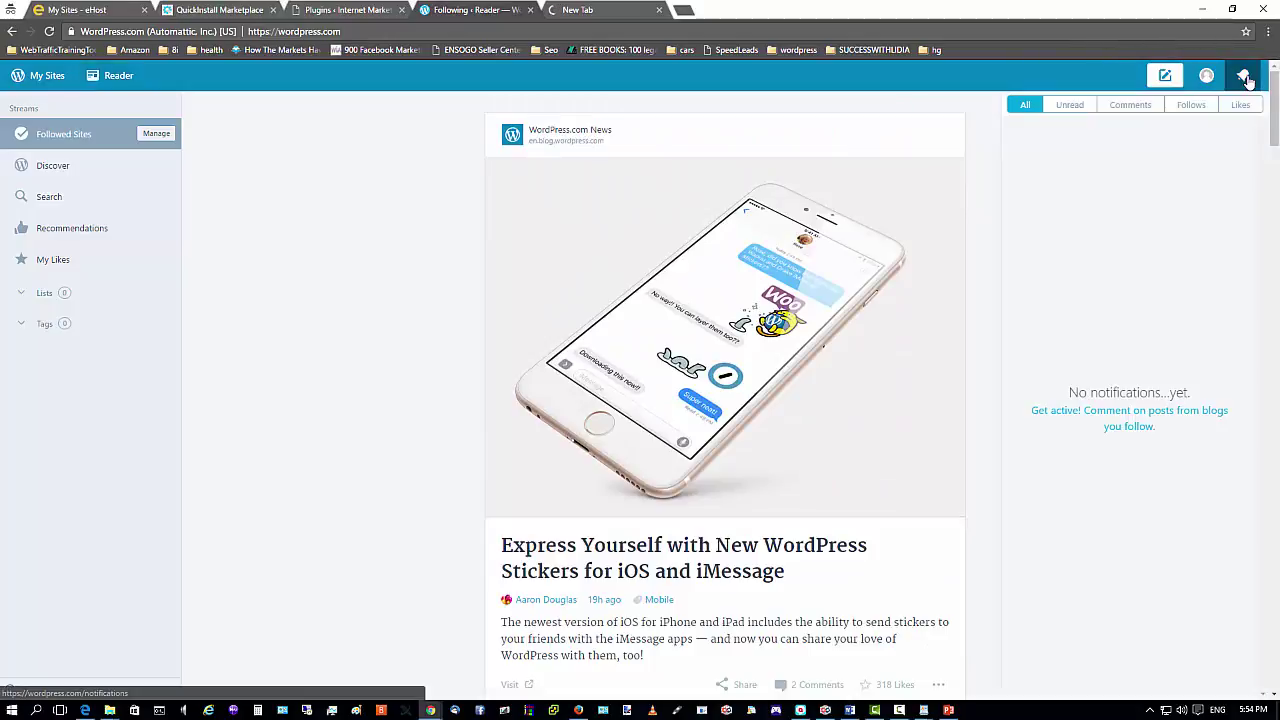
left_click(1164, 78)
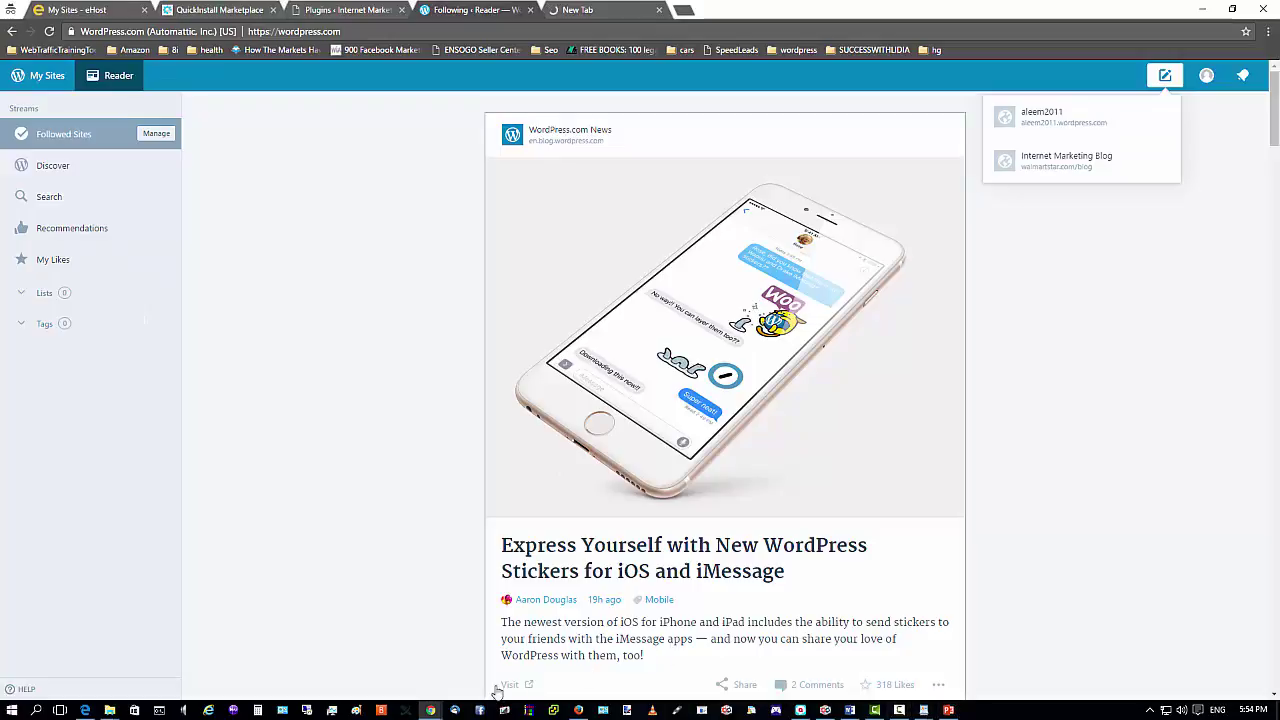
left_click(578, 710)
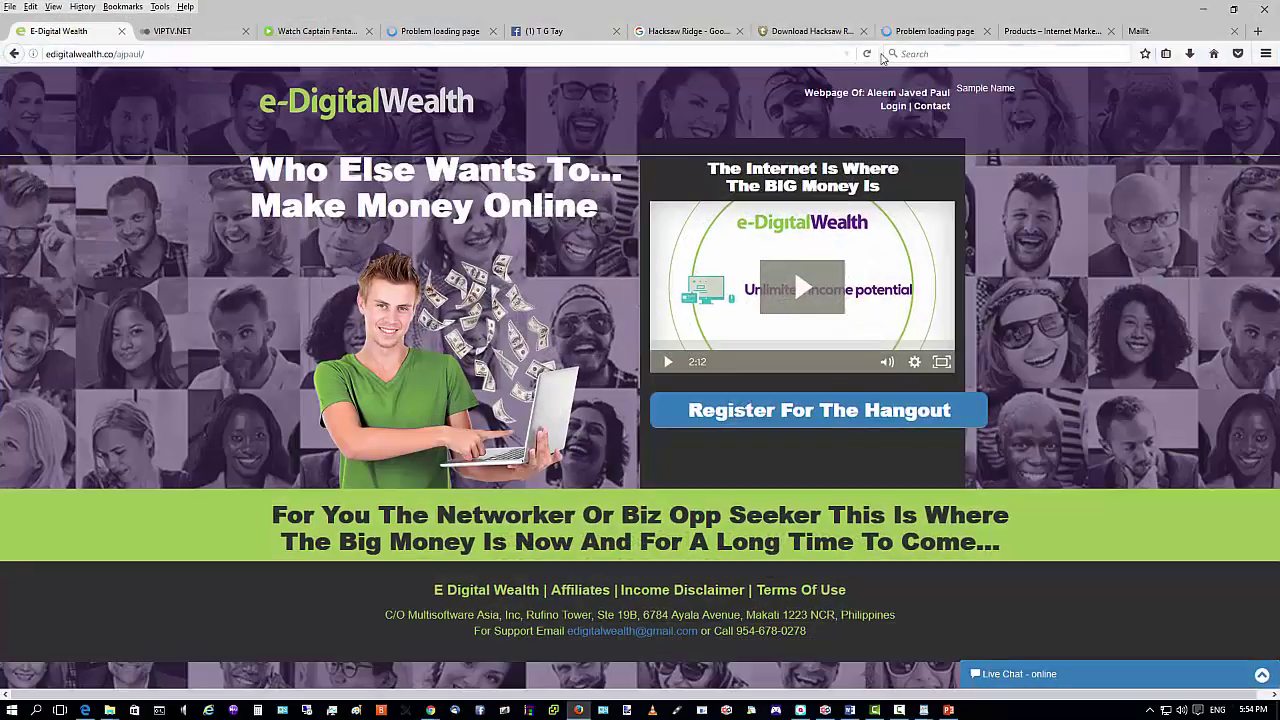
Visit wordpress.com in a new Firefox tab and start its Sign Up survey.
left_click(1258, 31)
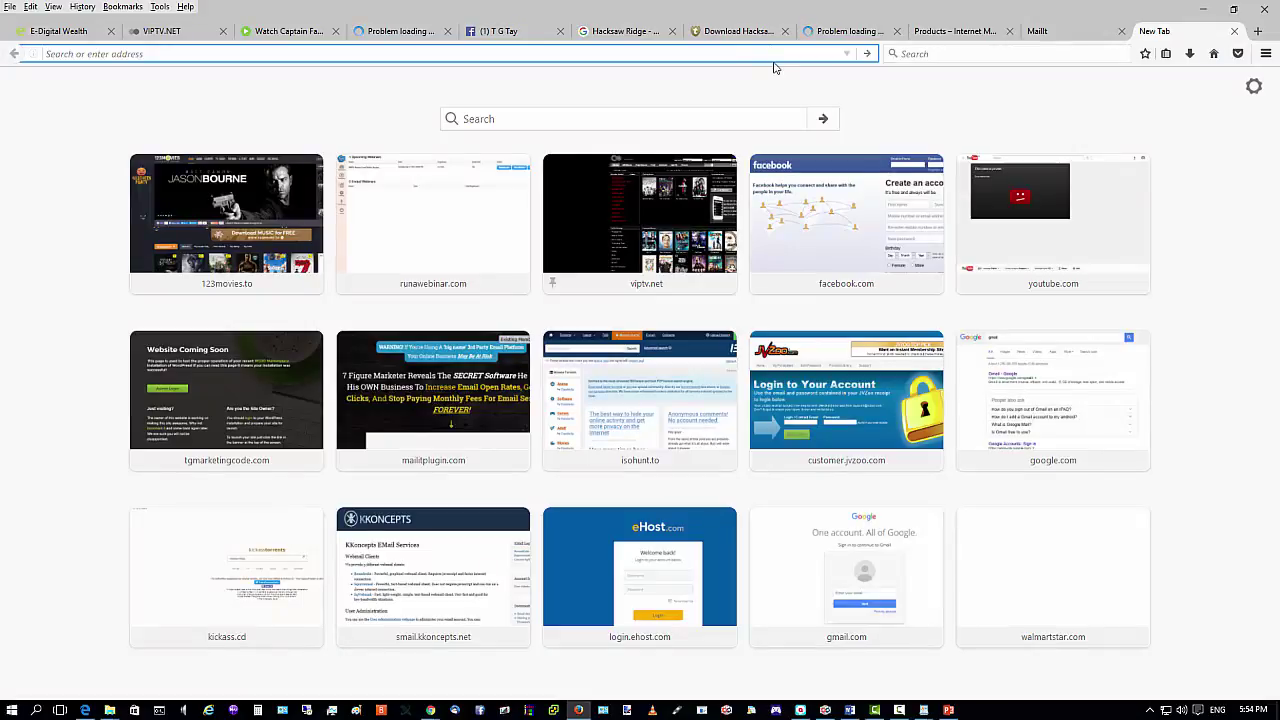
type("word")
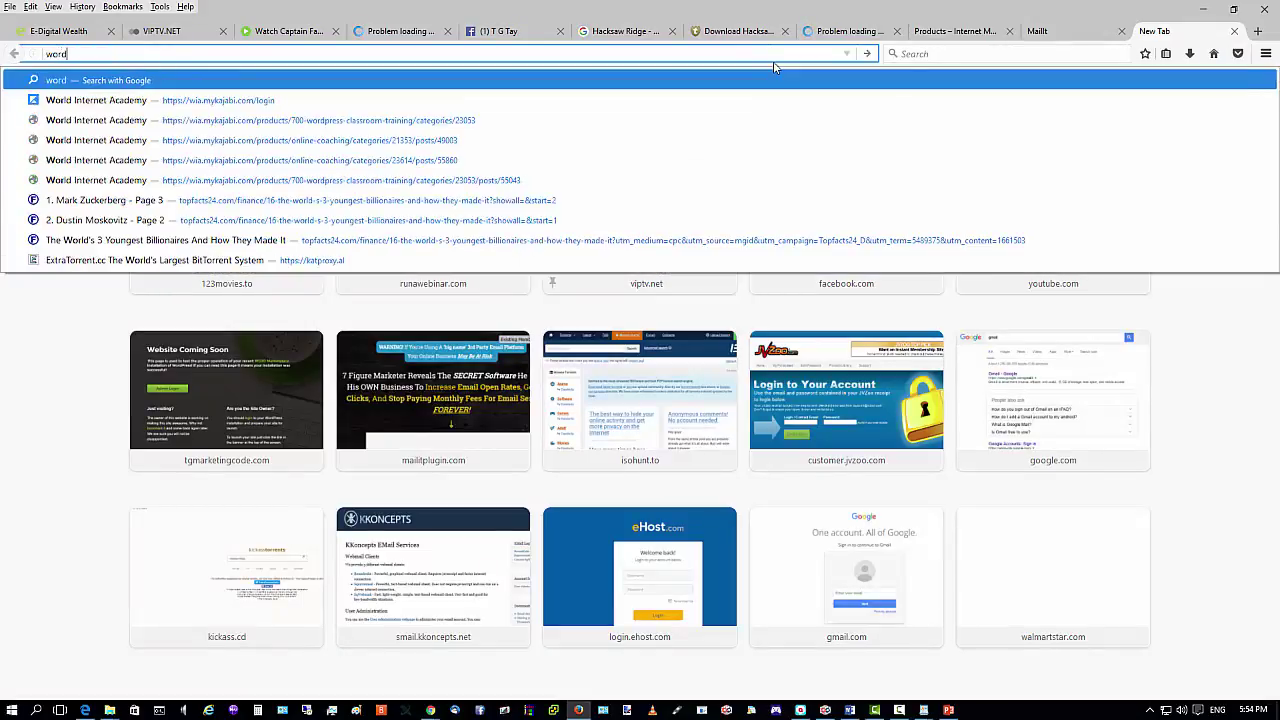
type("press")
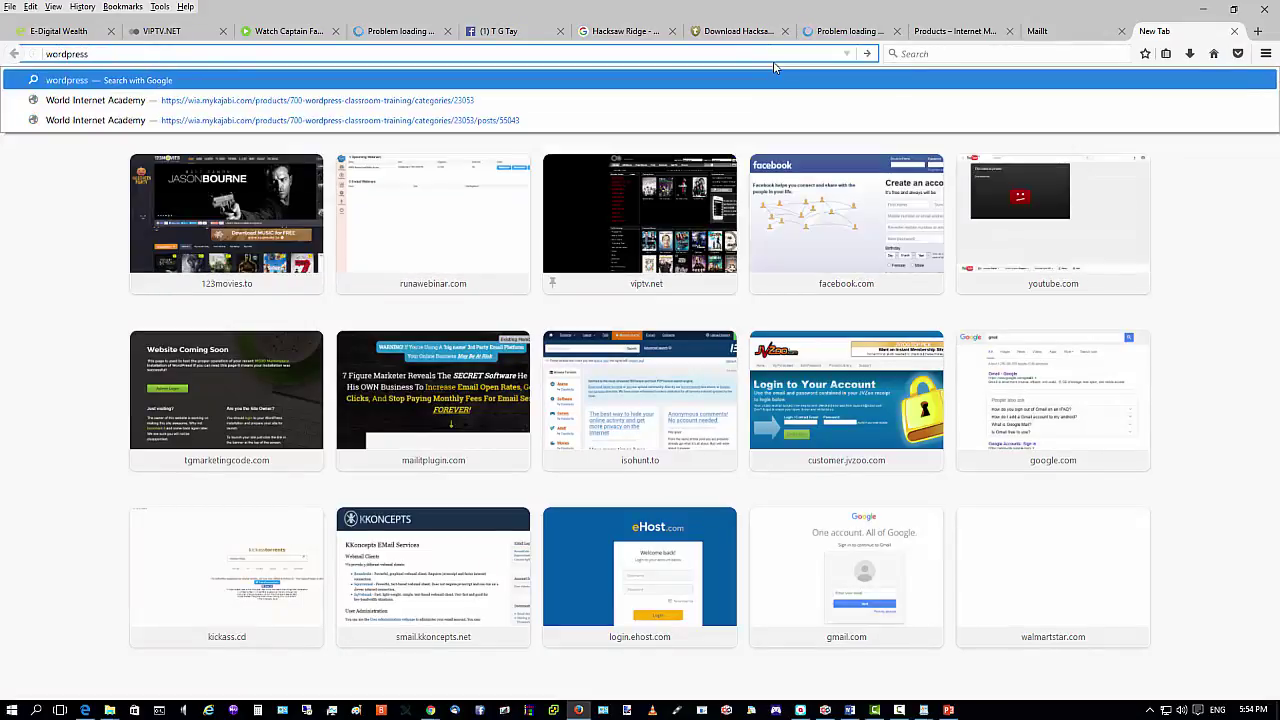
type(".com")
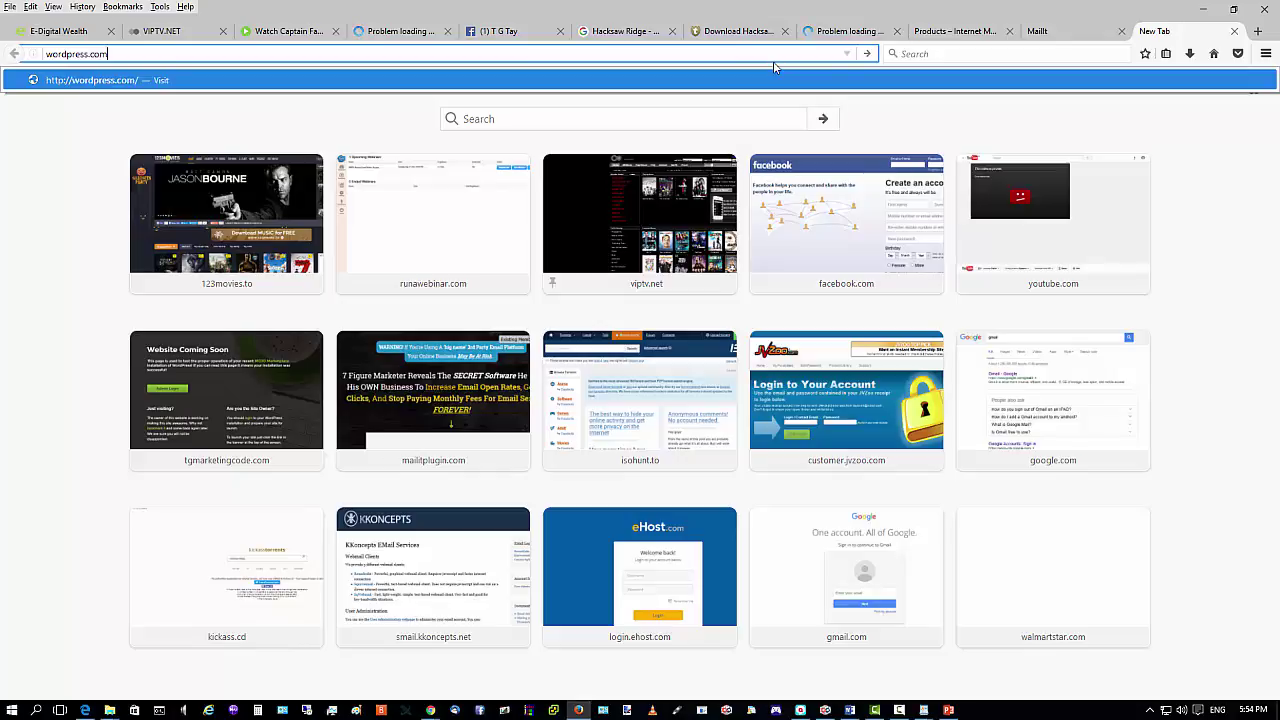
key("Return")
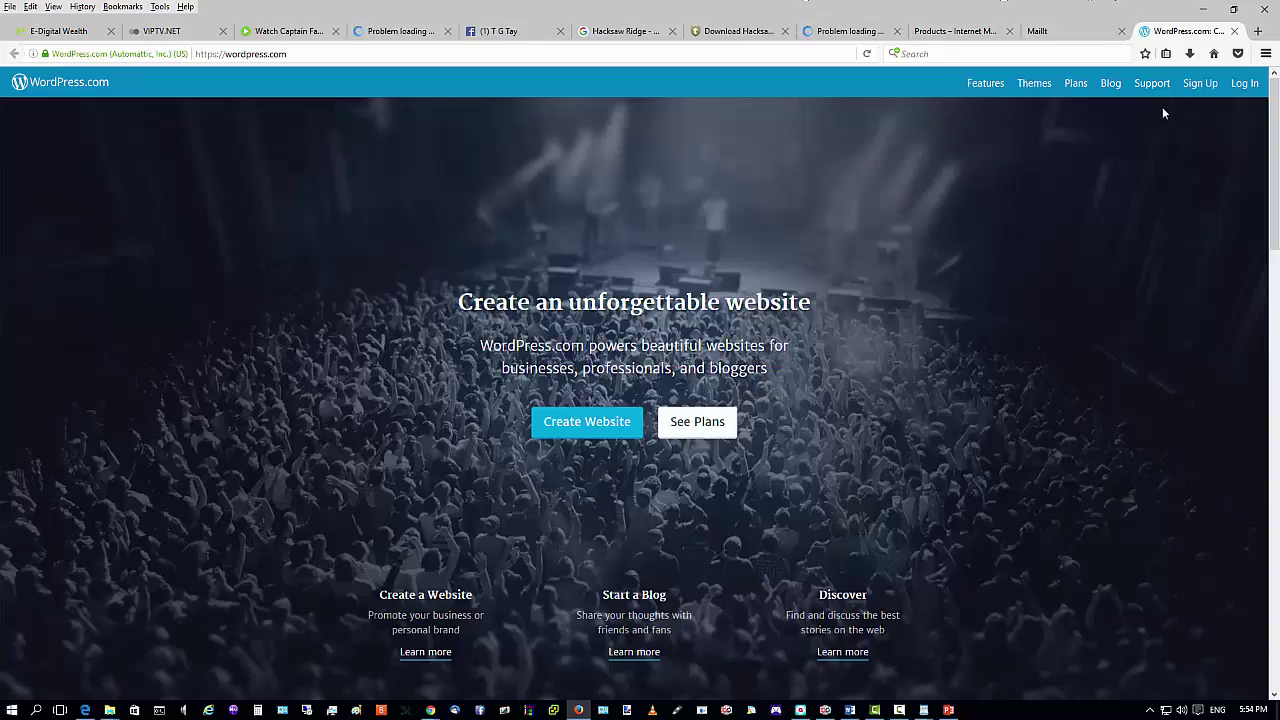
left_click(1205, 87)
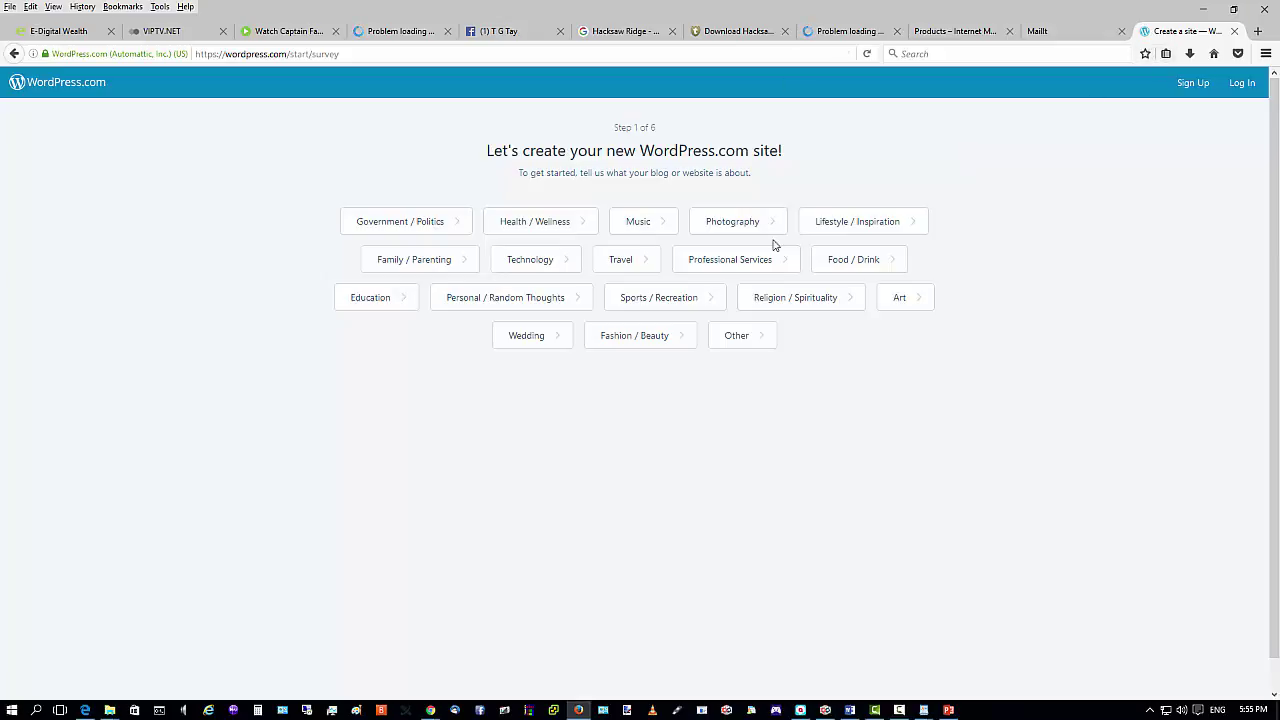
left_click(1202, 14)
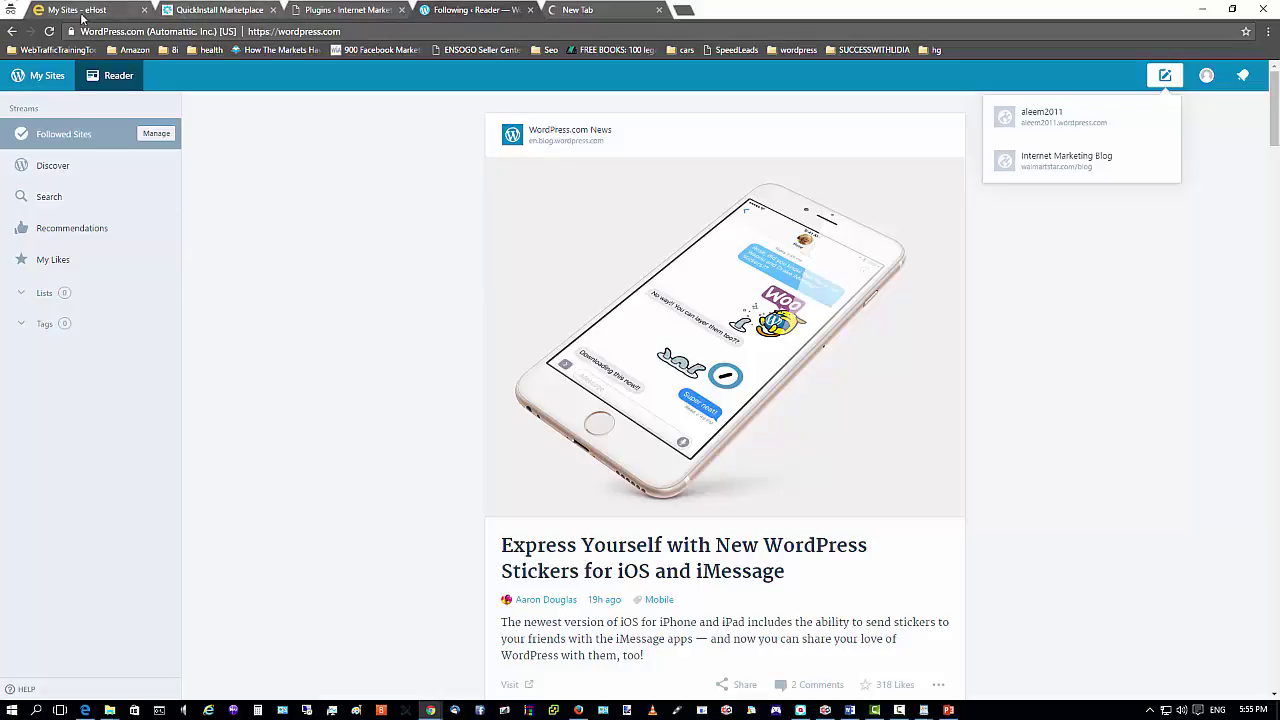
Activate the Akismet plugin and start setting up its Akismet account.
left_click(201, 10)
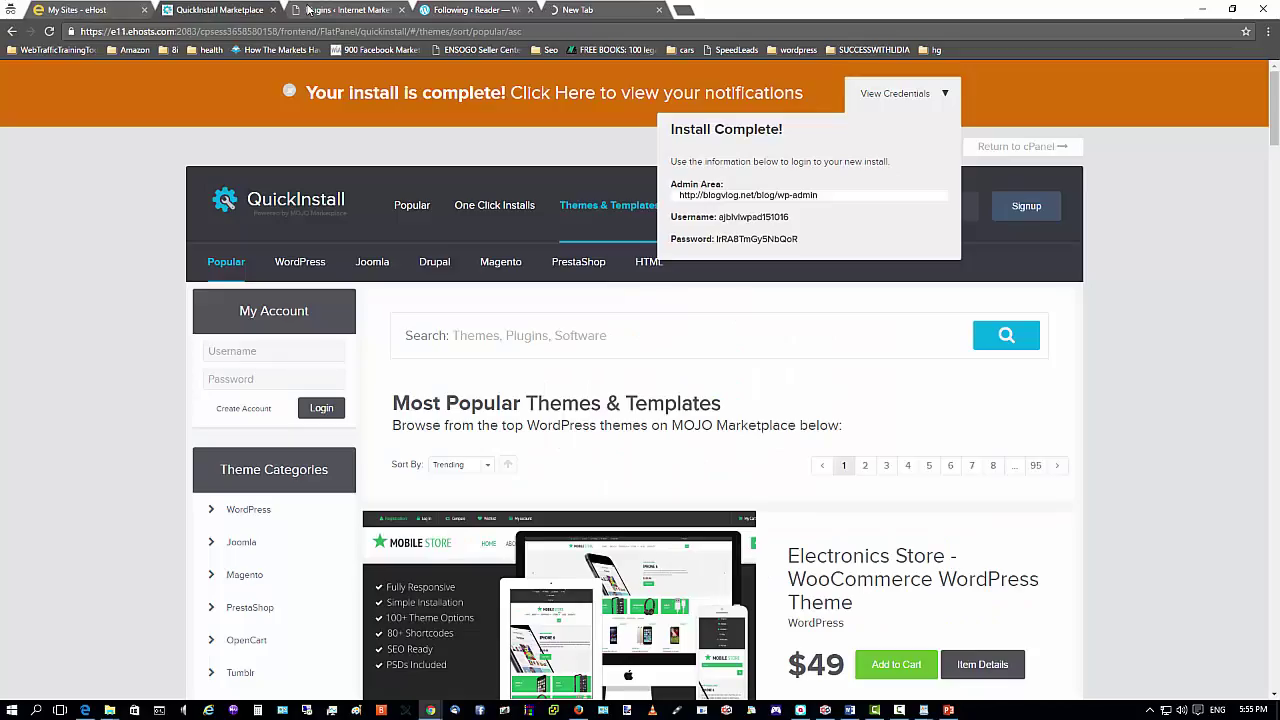
left_click(318, 10)
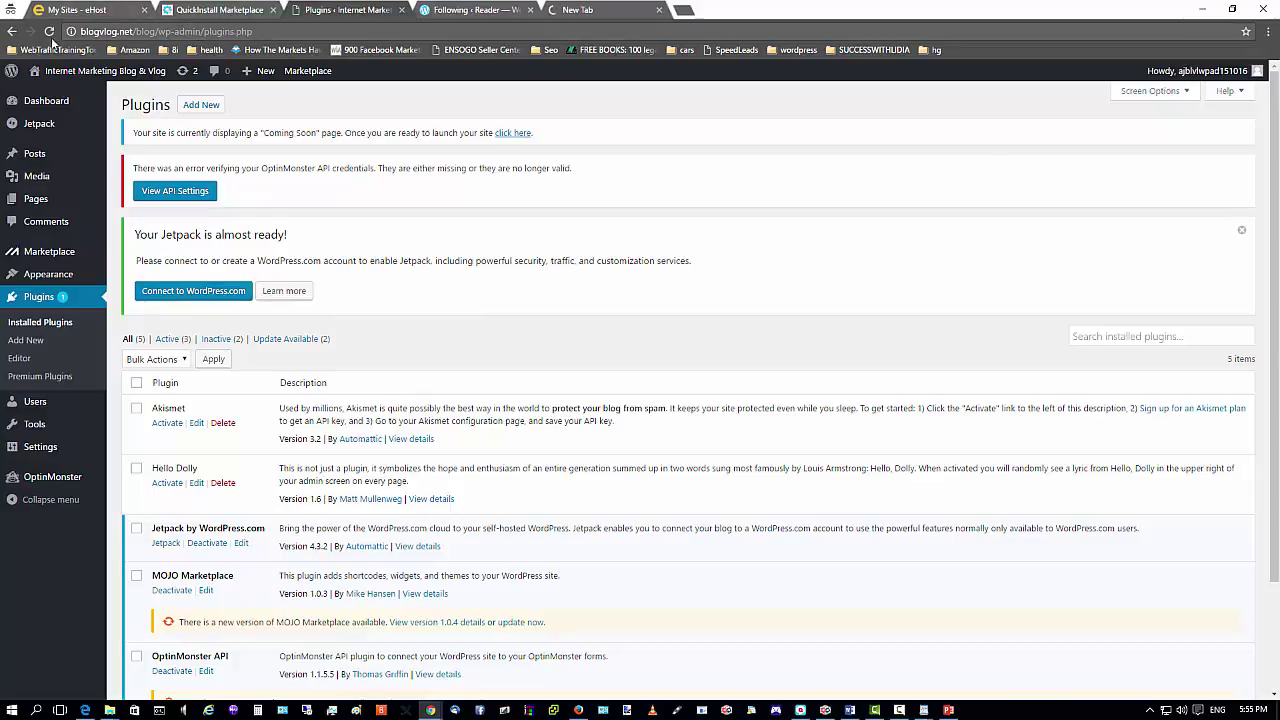
left_click_drag(201, 30, 102, 31)
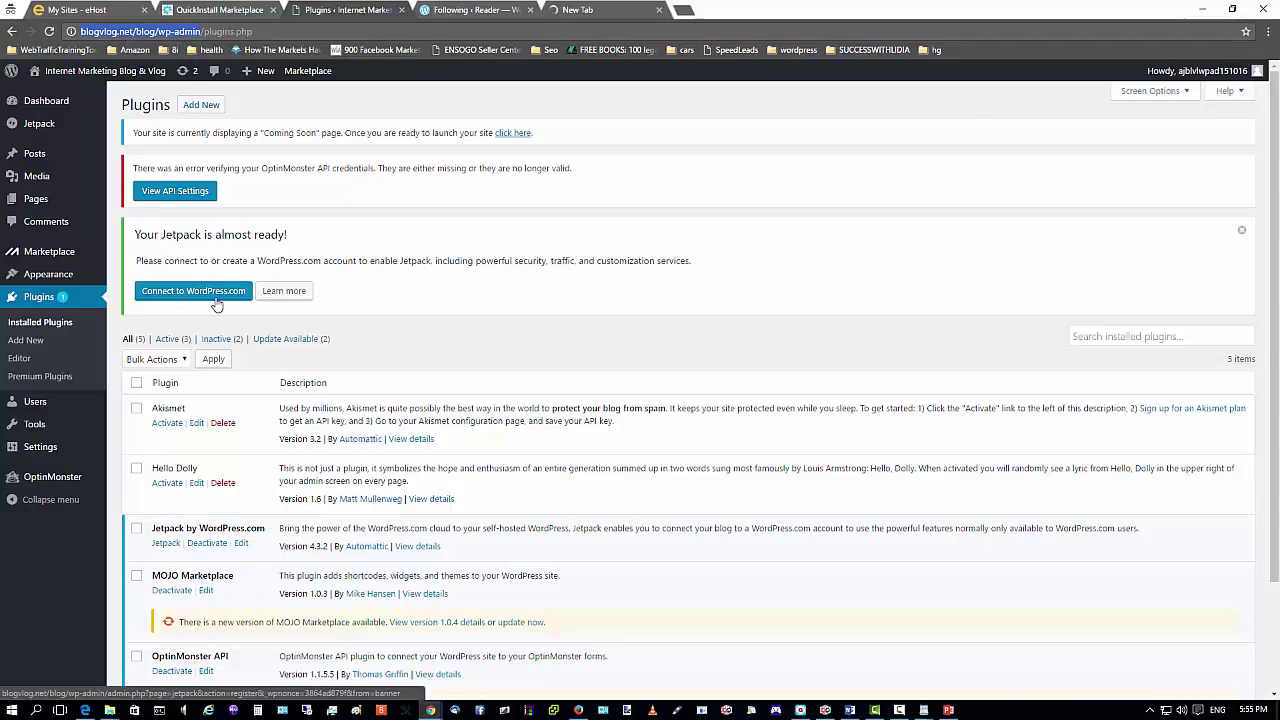
scroll(460, 282, "down", 2)
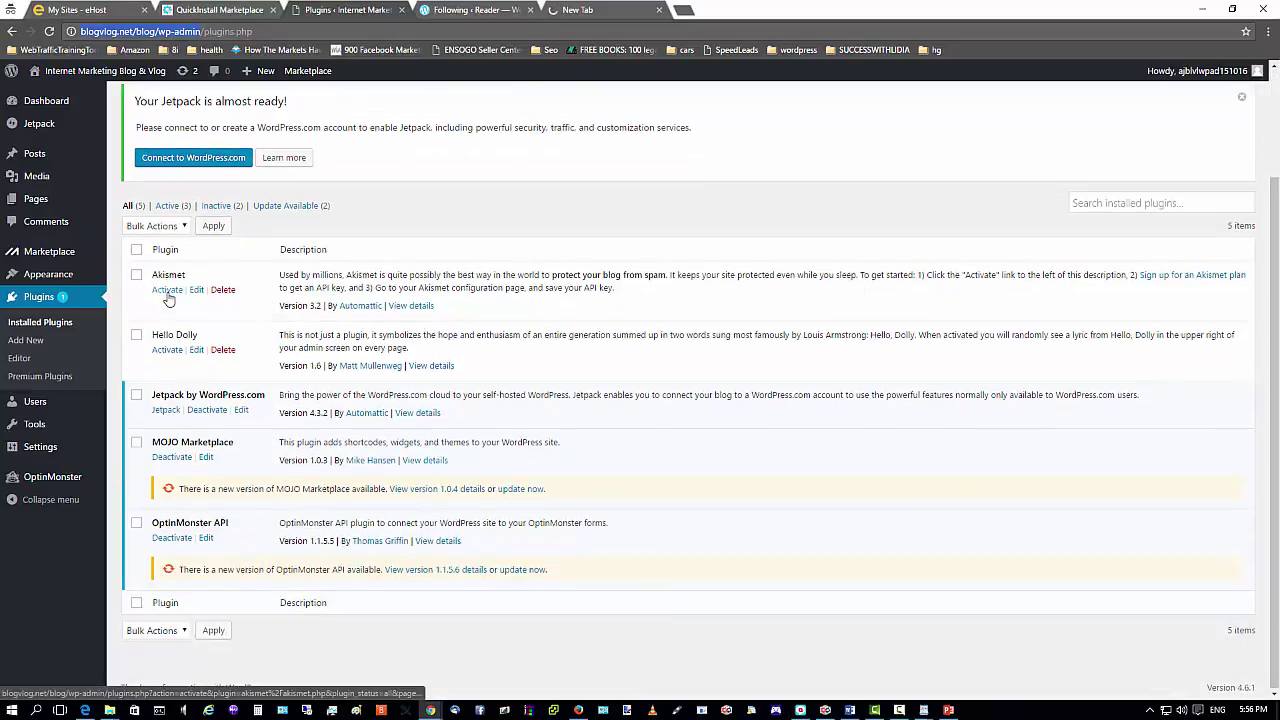
left_click(167, 291)
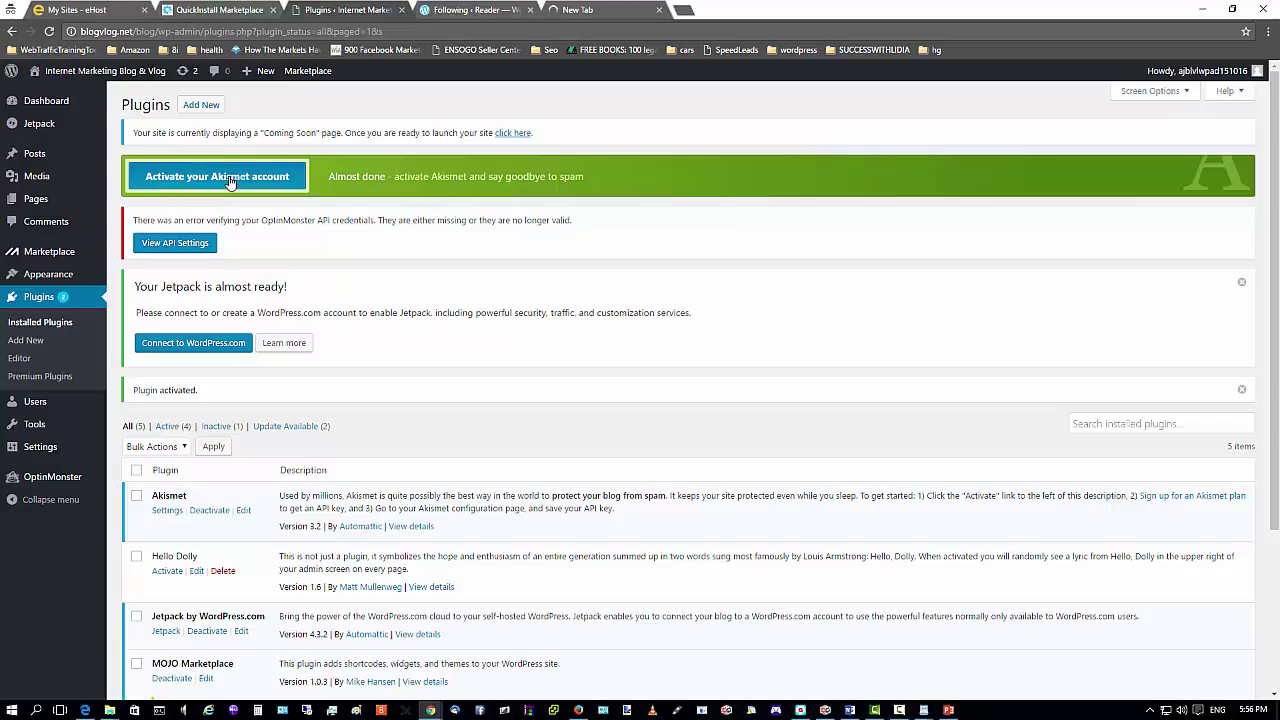
left_click(229, 179)
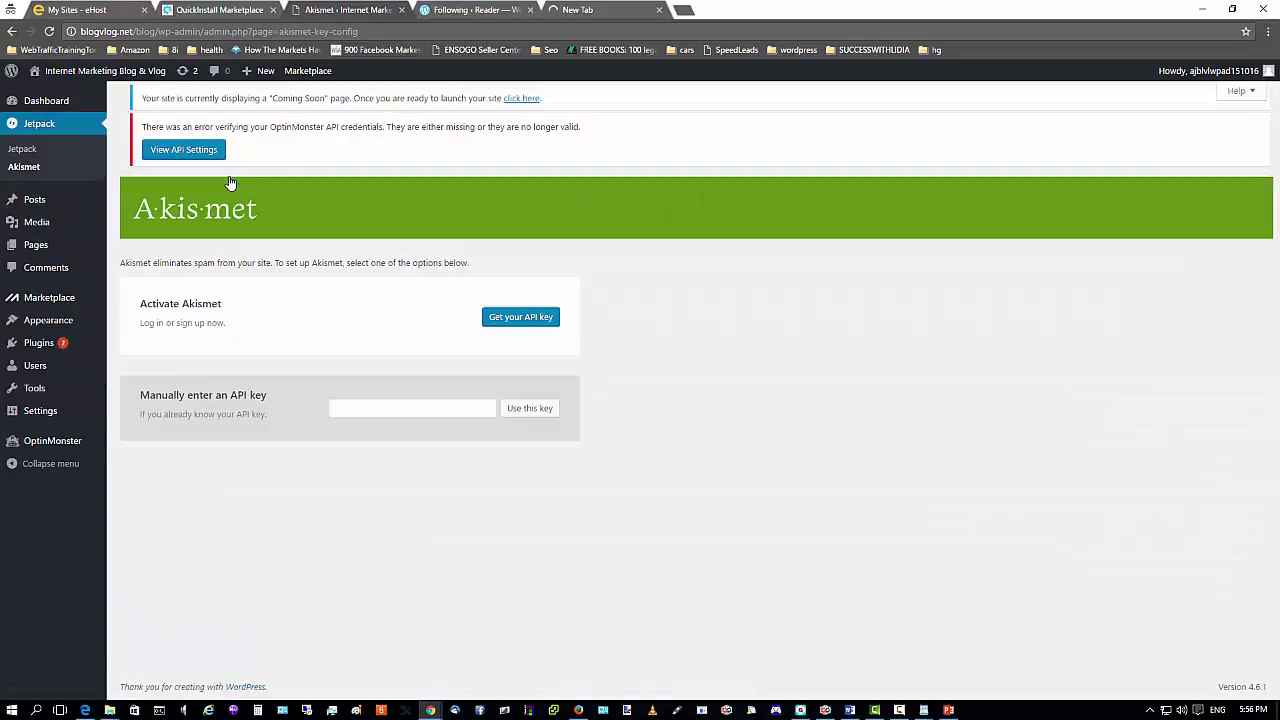
Open akismet.com for an API key and review the Basic, Plus ($5) and Premium ($9) plans.
left_click(535, 324)
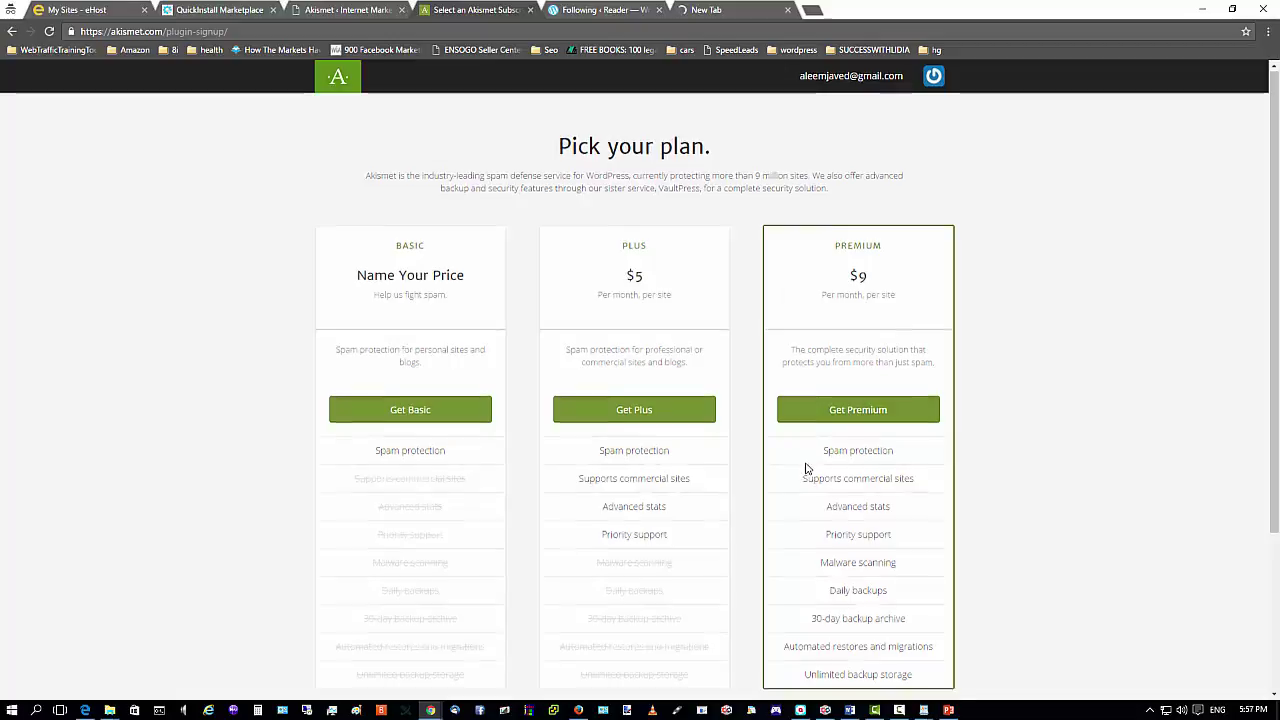
scroll(850, 420, "down", 2)
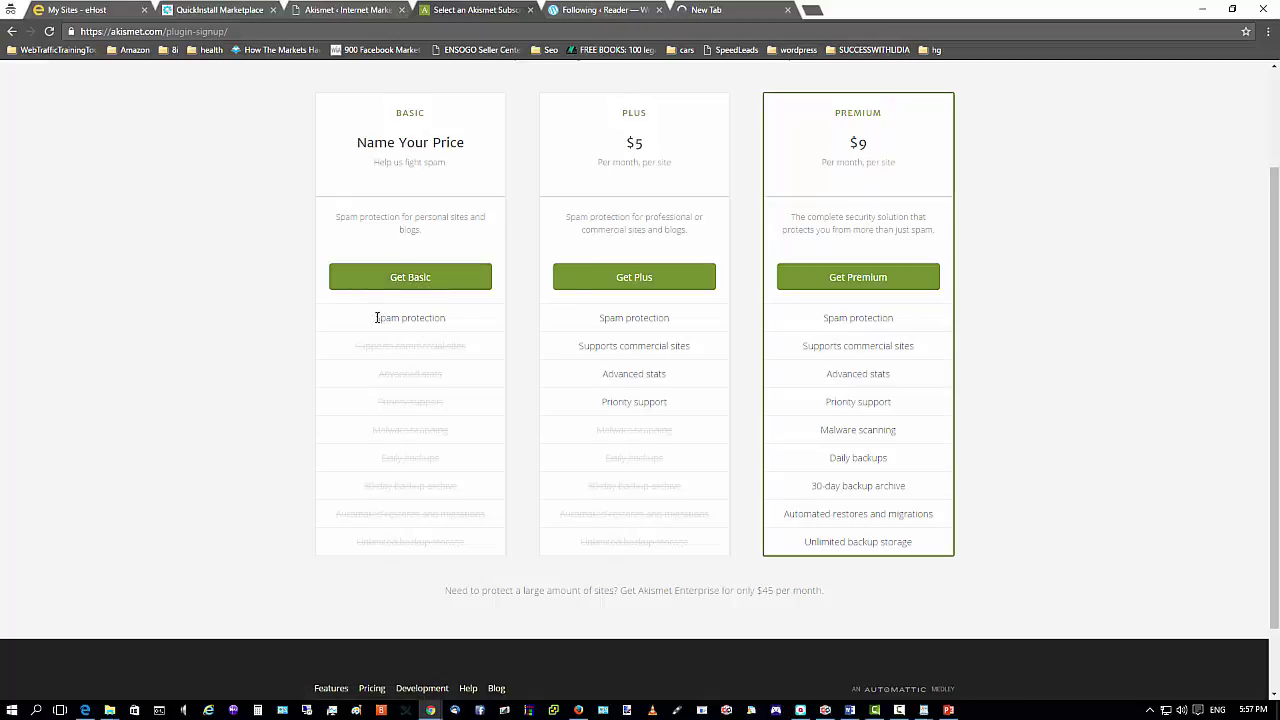
left_click_drag(376, 317, 452, 318)
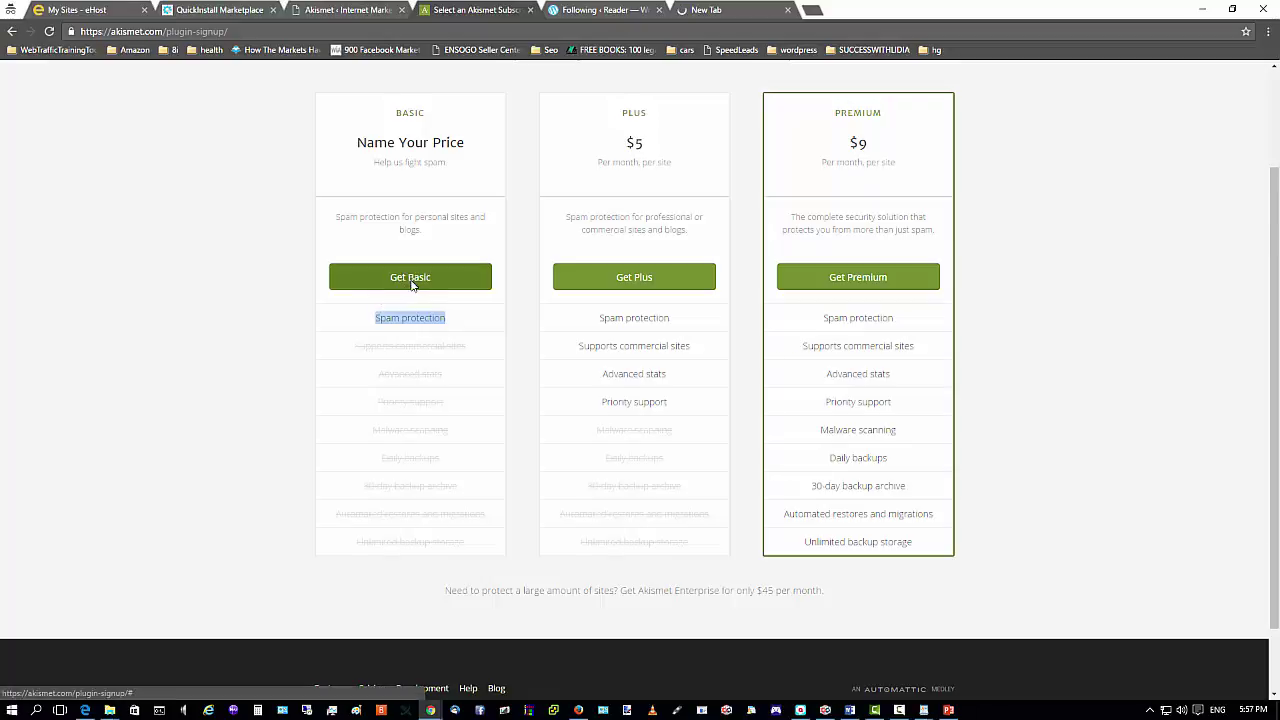
Choose Akismet Basic, set its price slider to $0 per year, and continue.
left_click(411, 280)
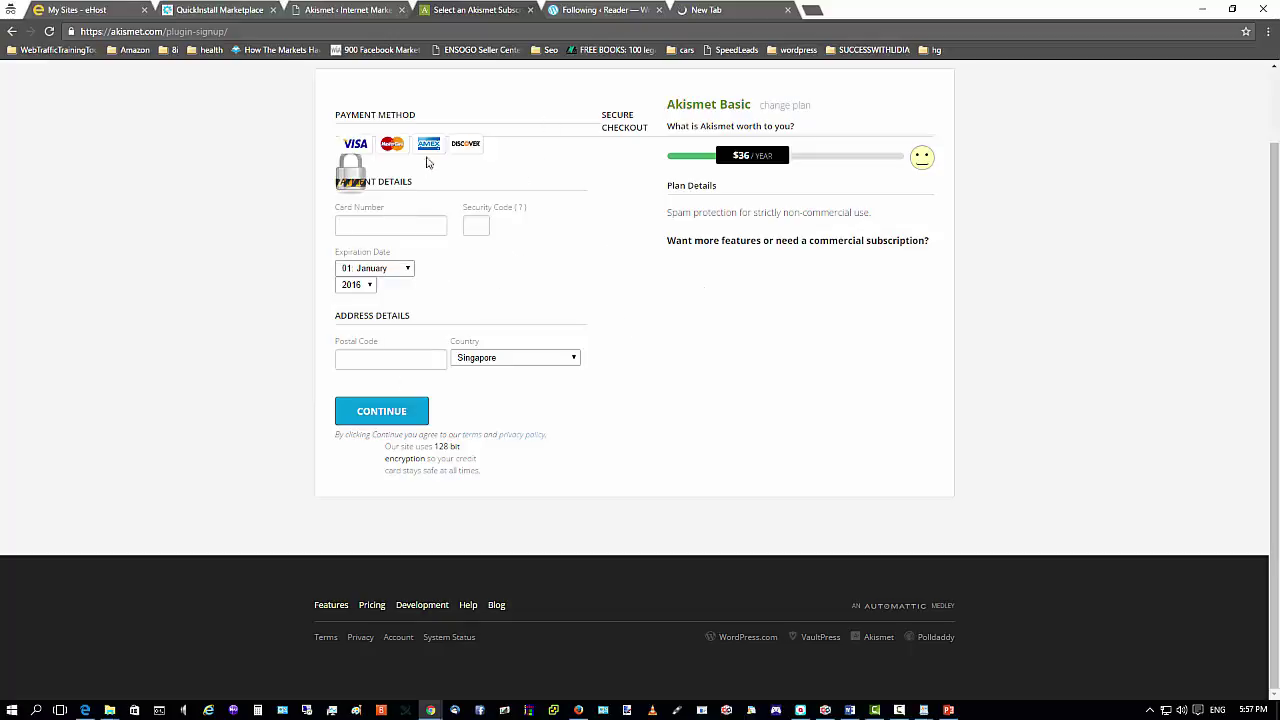
scroll(551, 289, "up", 1)
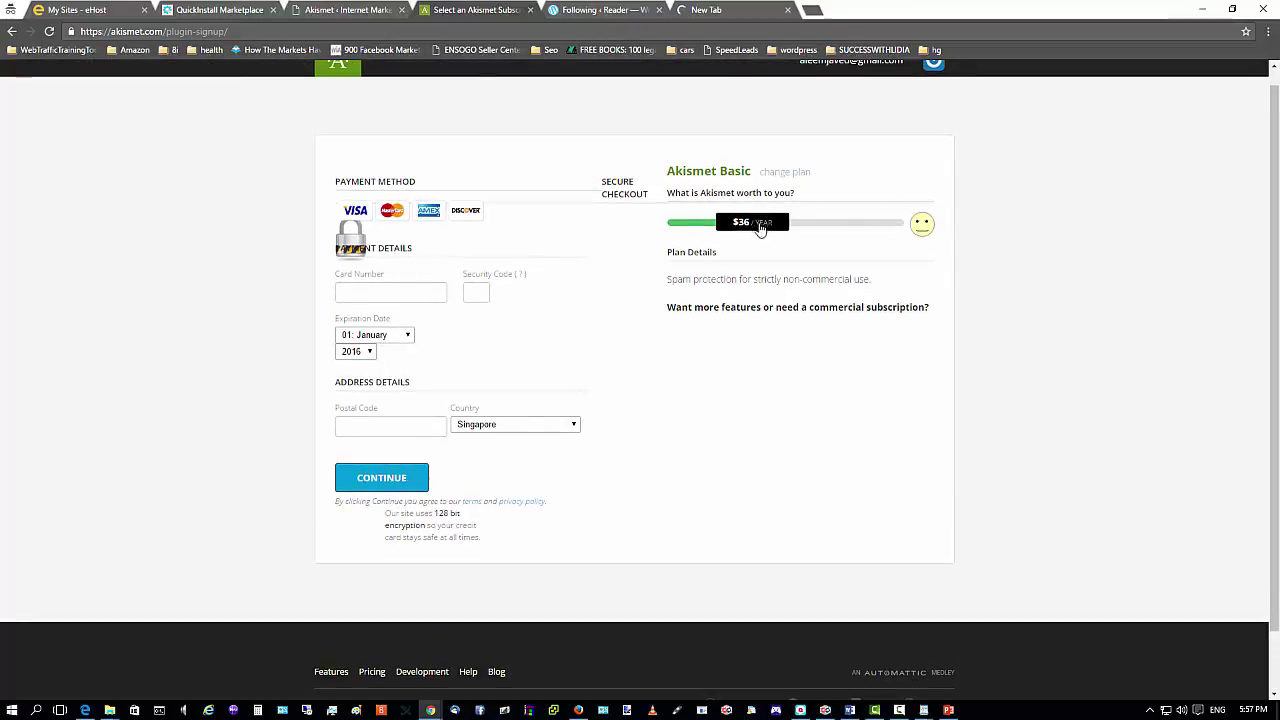
left_click_drag(758, 227, 611, 234)
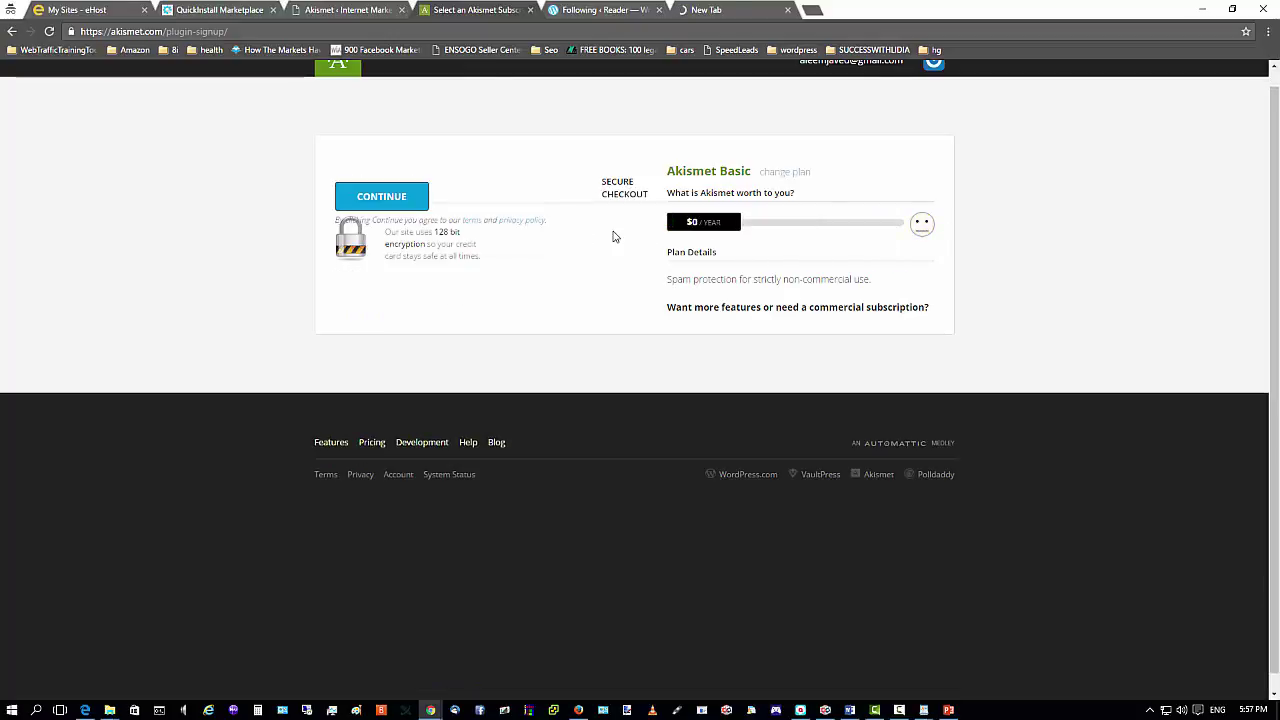
left_click(414, 207)
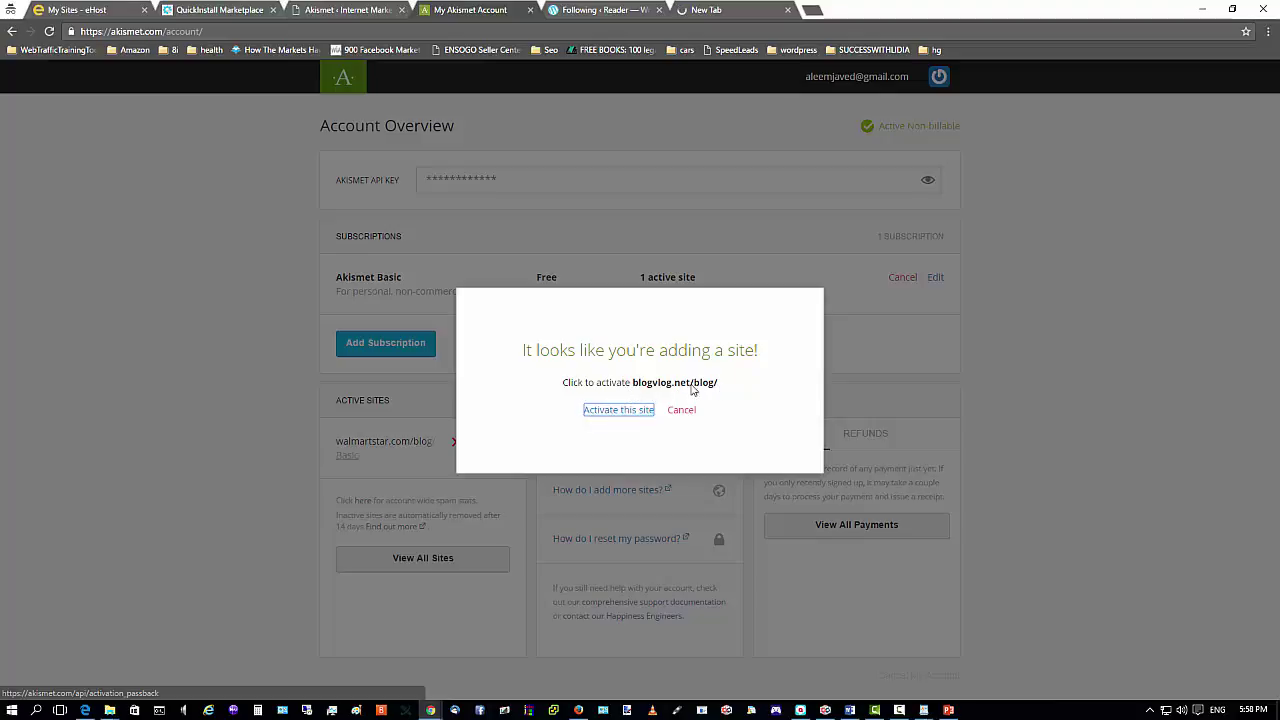
Activate blogvlog.net/blog/ on the free Akismet Basic account.
left_click(592, 416)
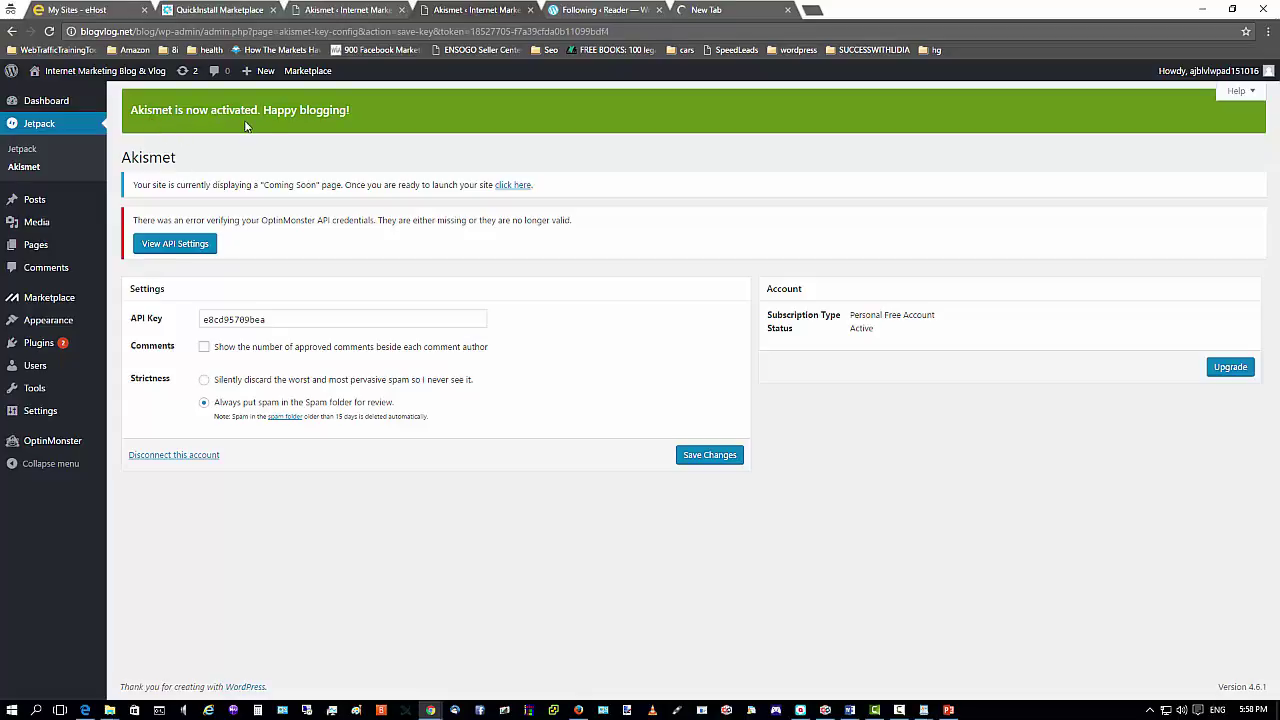
Go from the confirmed Akismet activation back to the installed plugins list.
left_click(41, 346)
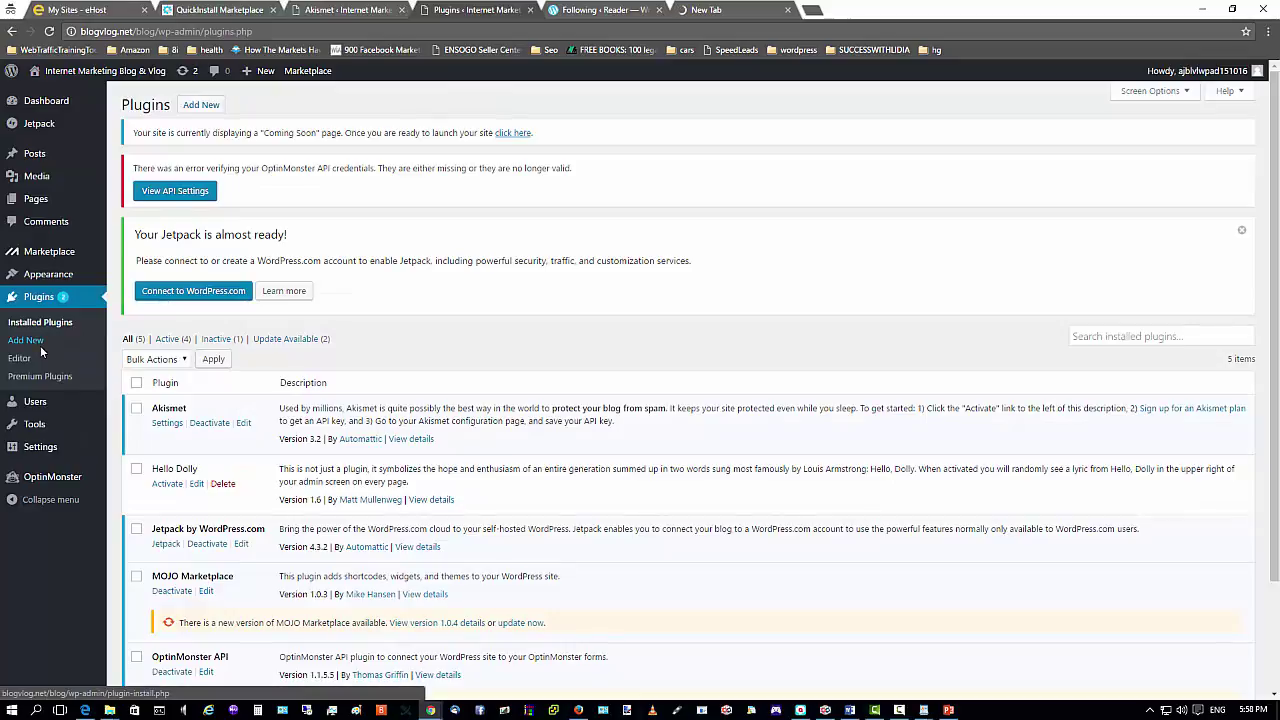
Scroll the Installed Plugins page to review the five plugins and the Jetpack connect banner.
scroll(84, 428, "down", 3)
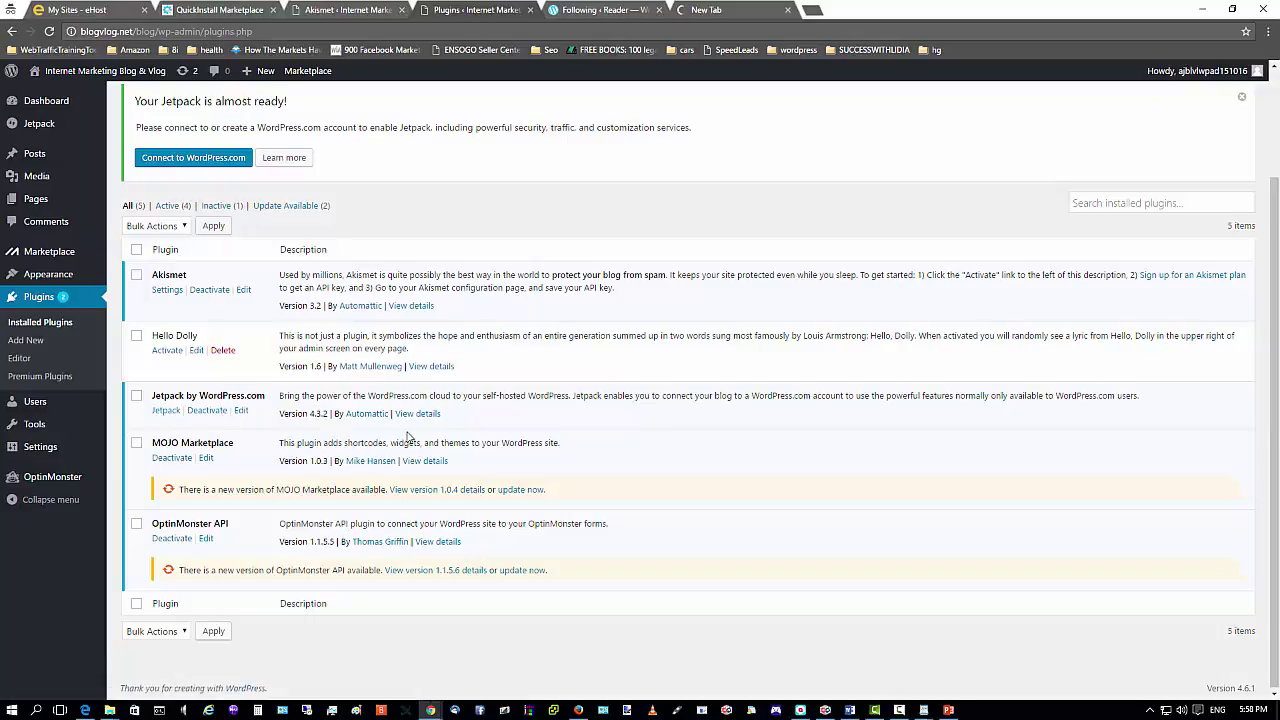
scroll(188, 293, "up", 2)
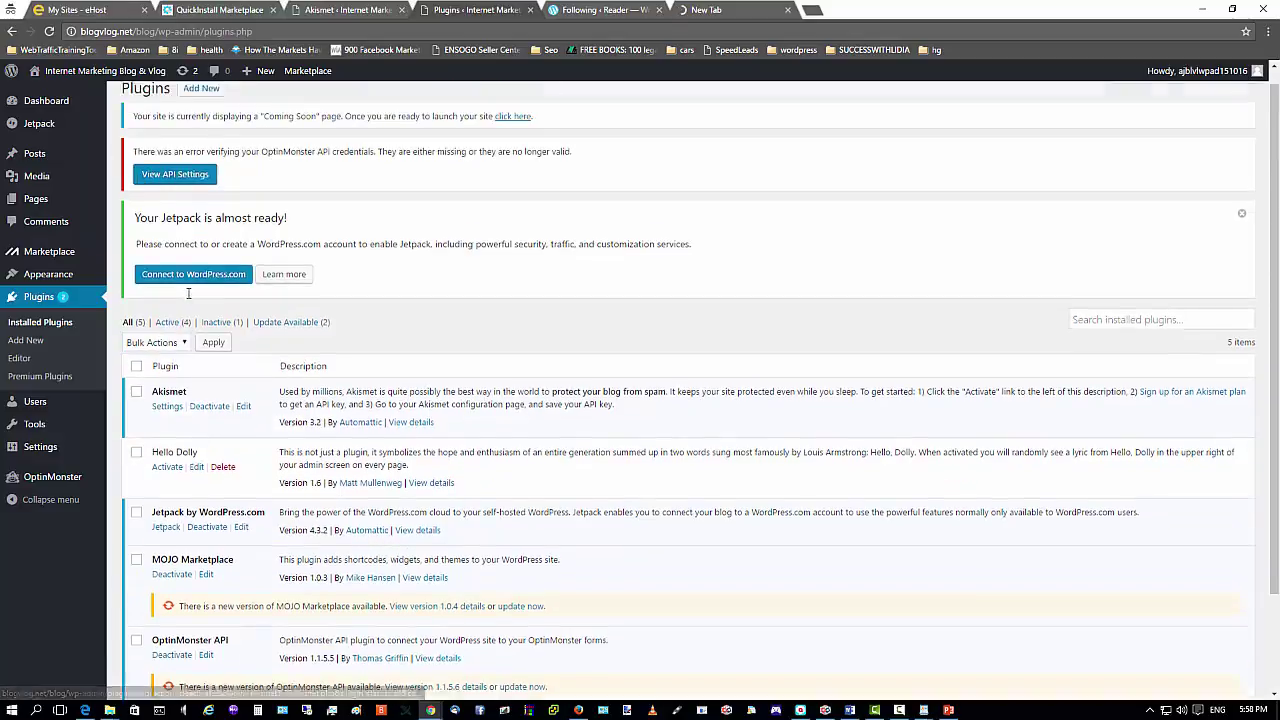
scroll(188, 293, "up", 1)
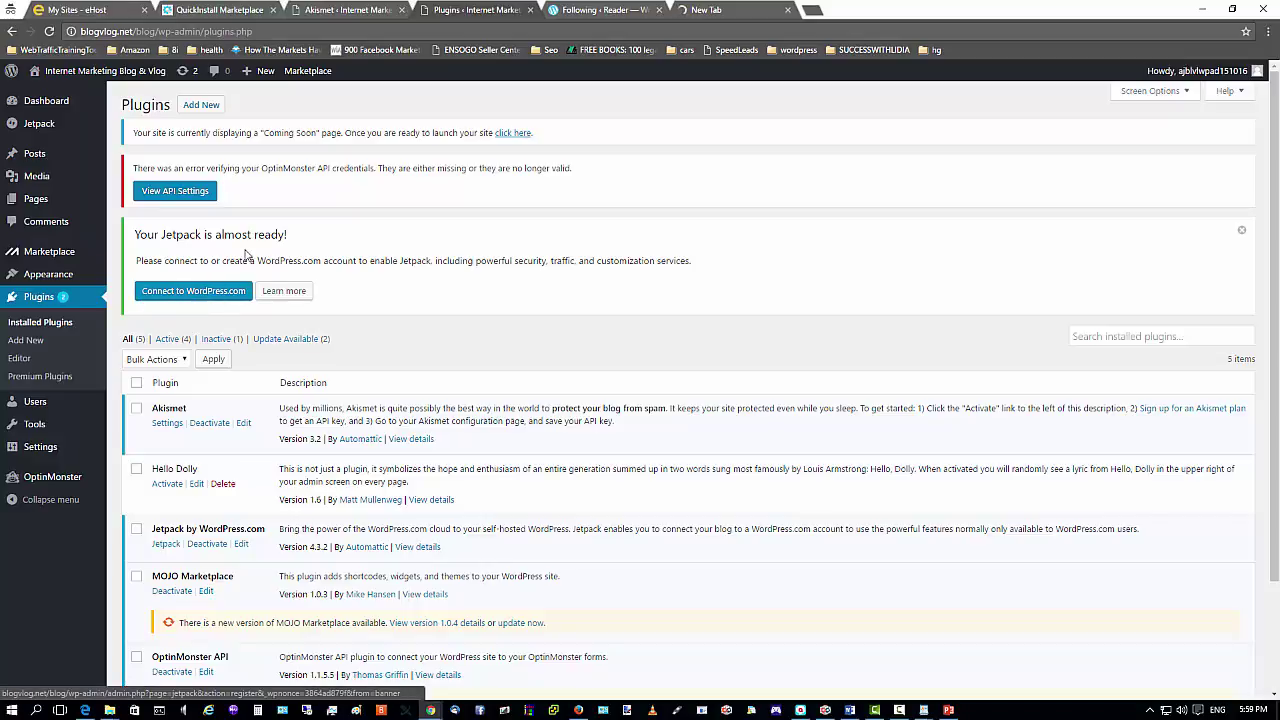
Connect Jetpack to WordPress.com and approve the connection for the blog.
left_click(174, 296)
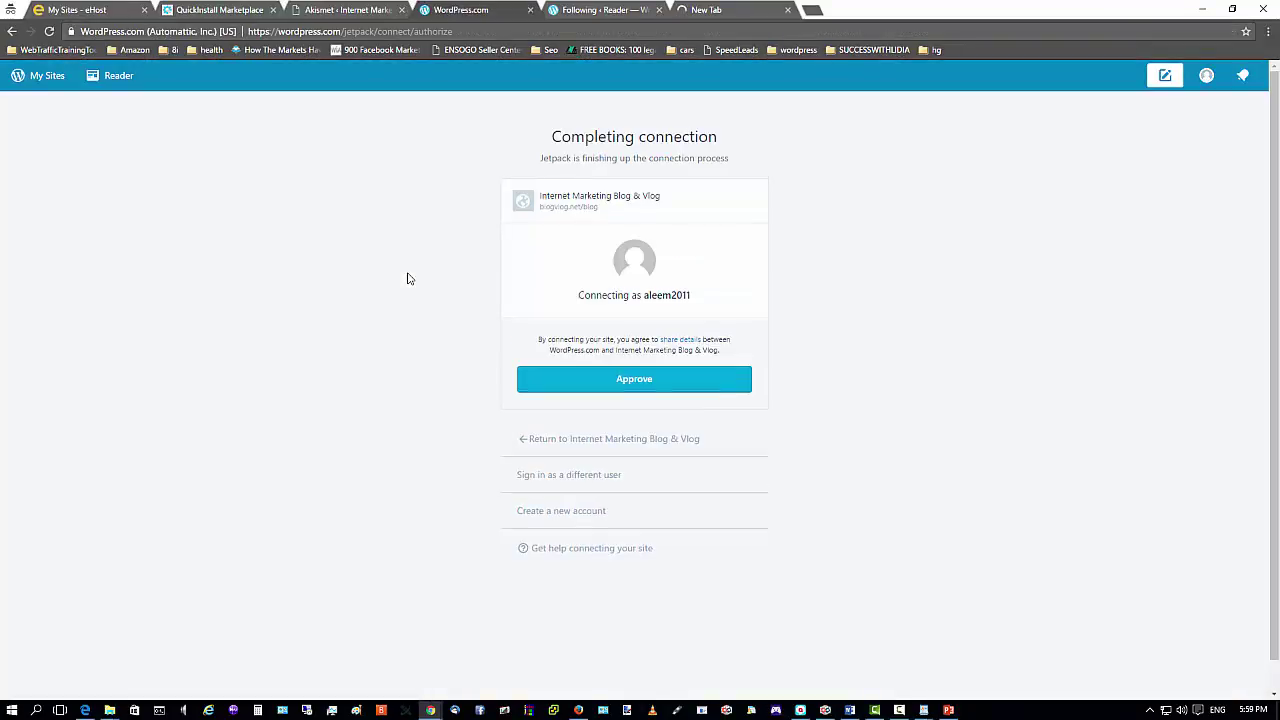
left_click(634, 381)
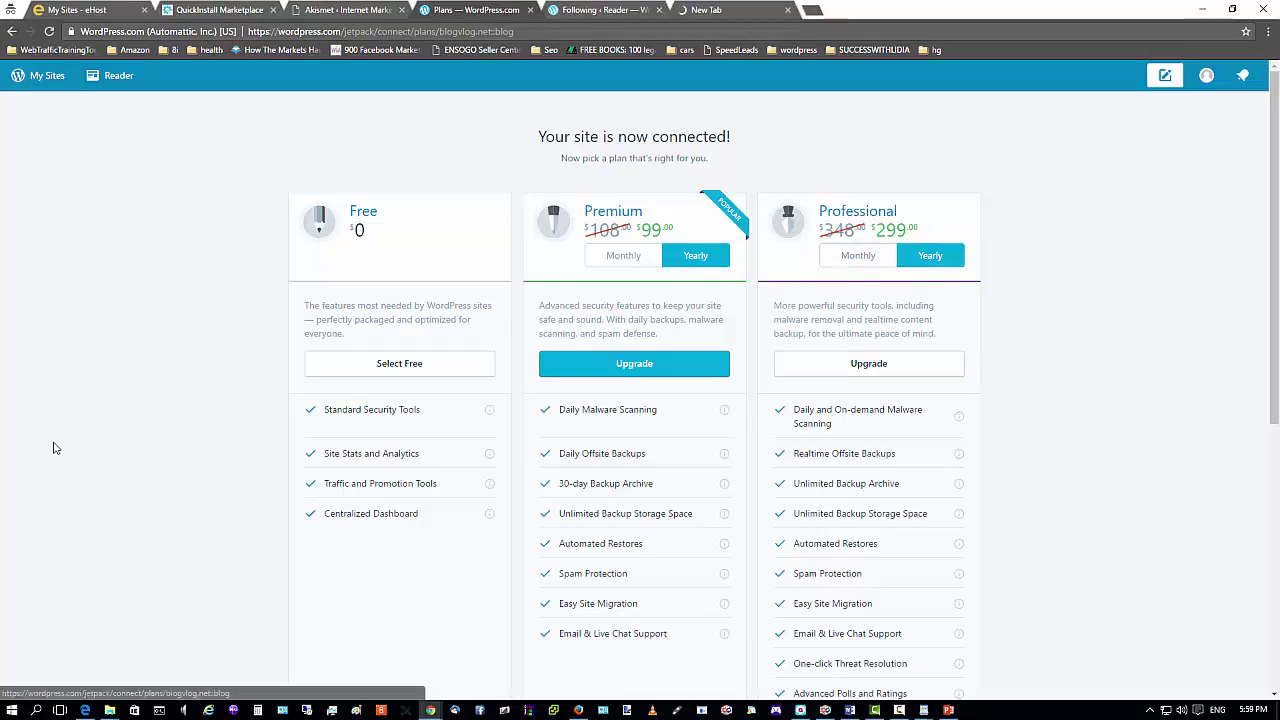
Switch the Jetpack plans to monthly pricing: Free $0, Premium $9, Professional $29.
scroll(1030, 360, "down", 1)
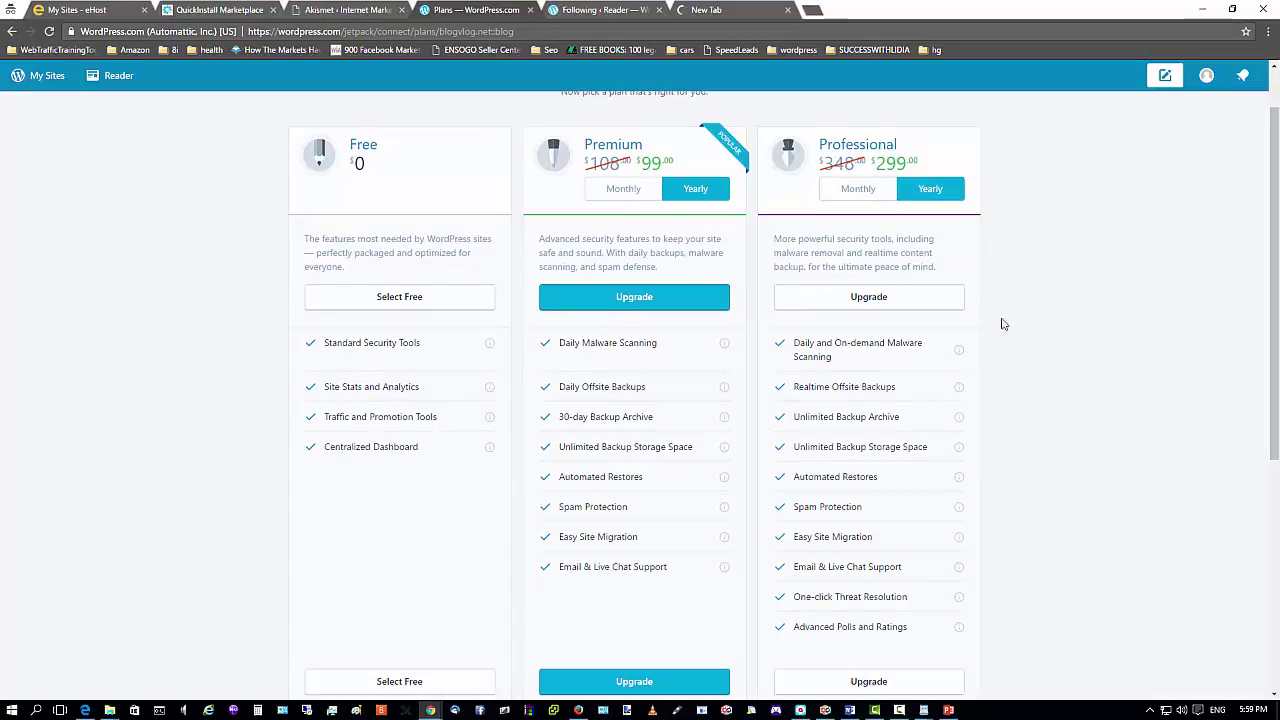
scroll(902, 366, "down", 2)
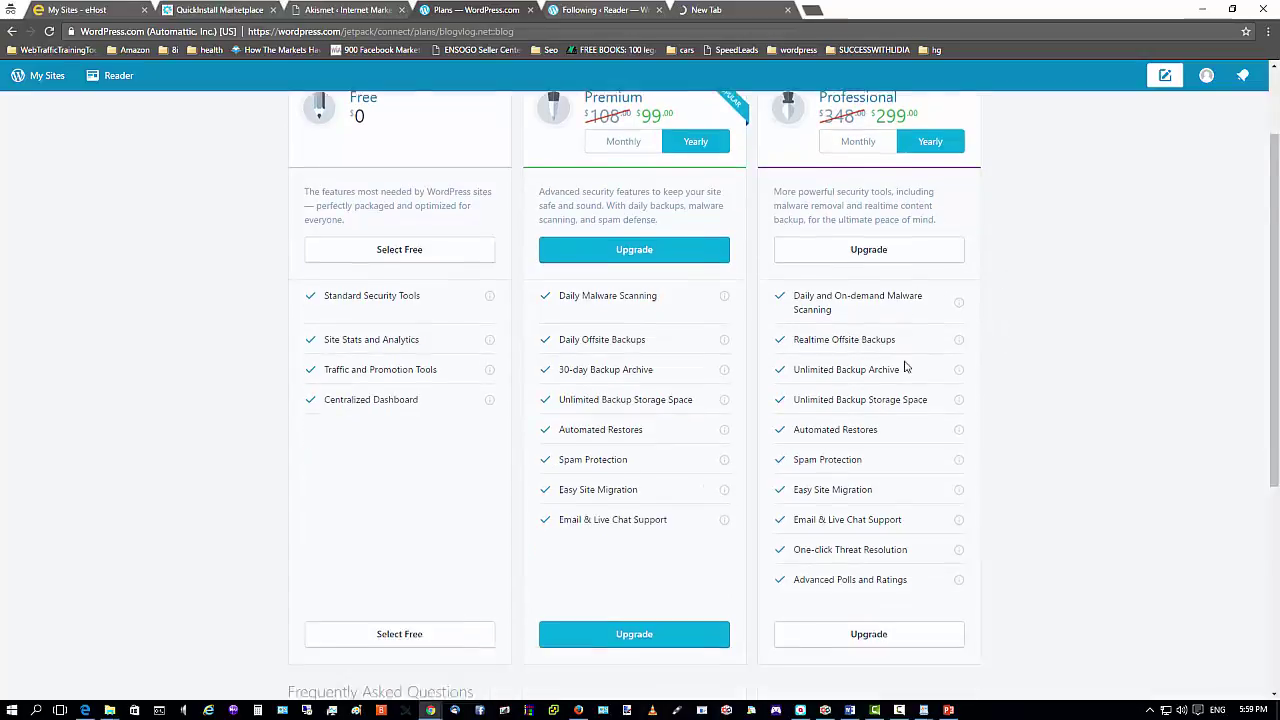
scroll(880, 300, "up", 2)
left_click(858, 190)
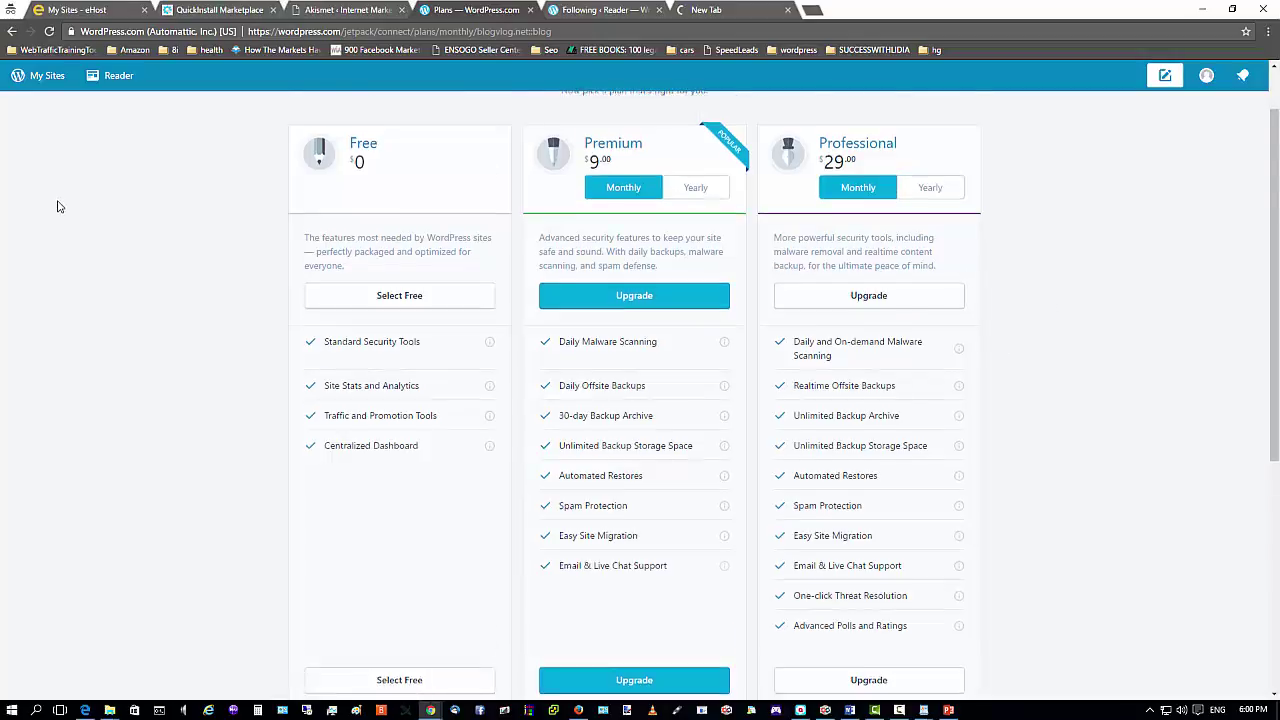
scroll(798, 245, "down", 2)
scroll(935, 380, "up", 2)
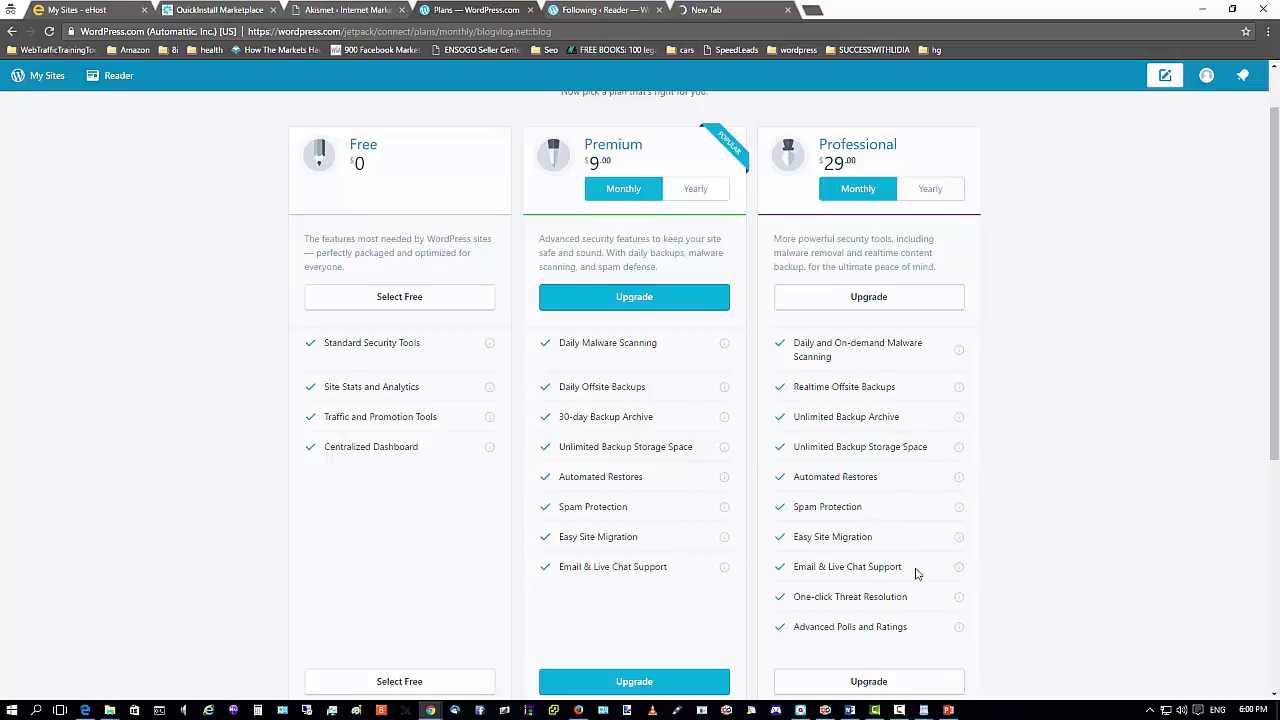
mouse_move(725, 388)
Select the Free Jetpack plan, then return to the installed Plugins list.
left_click(393, 300)
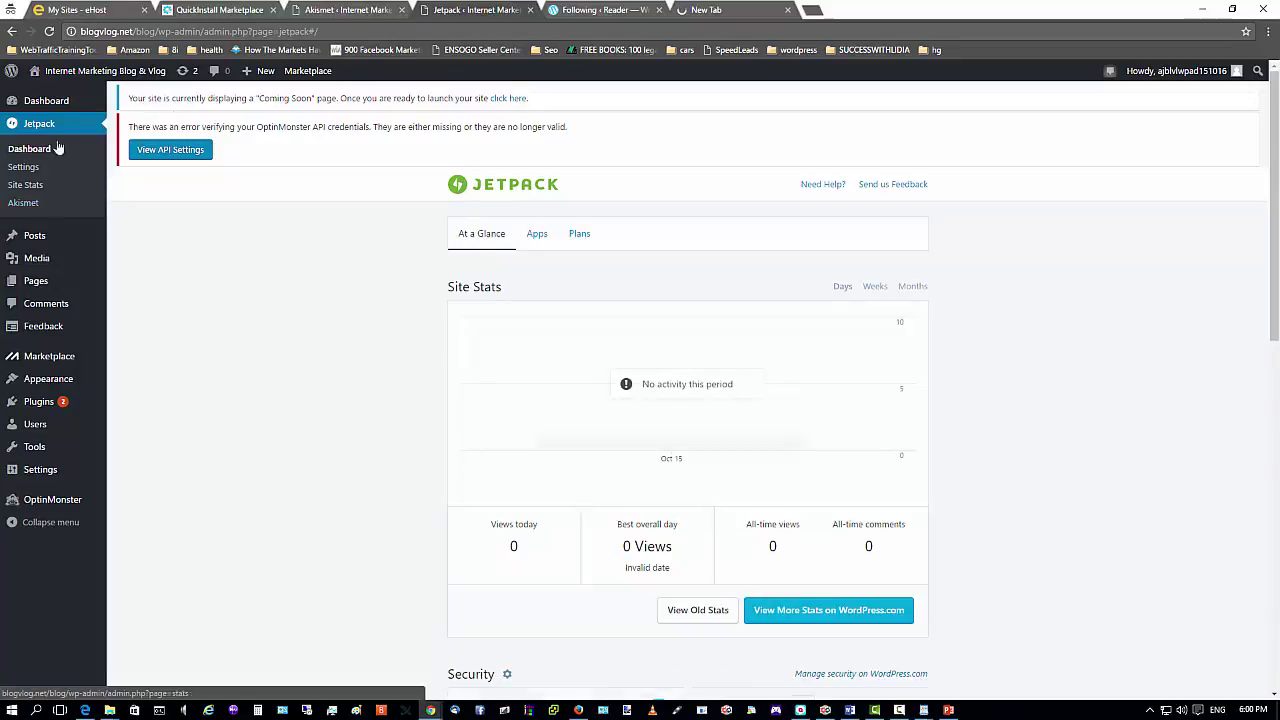
mouse_move(60, 406)
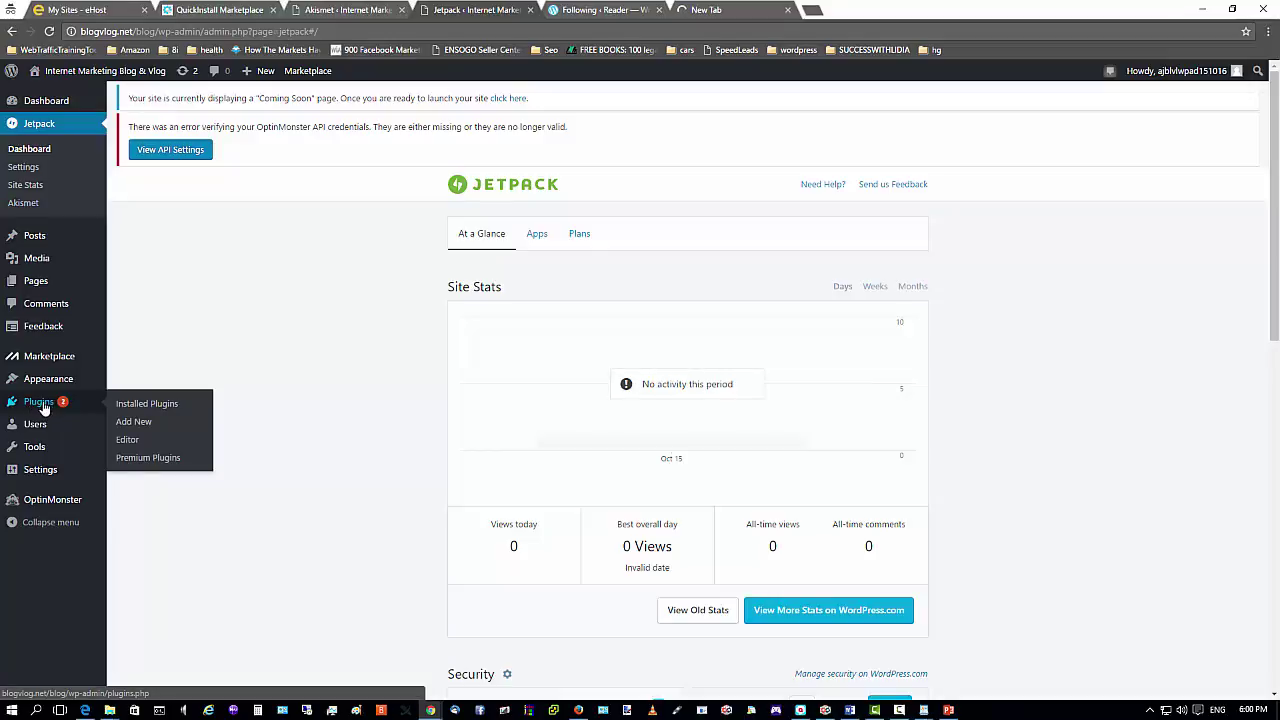
left_click(71, 406)
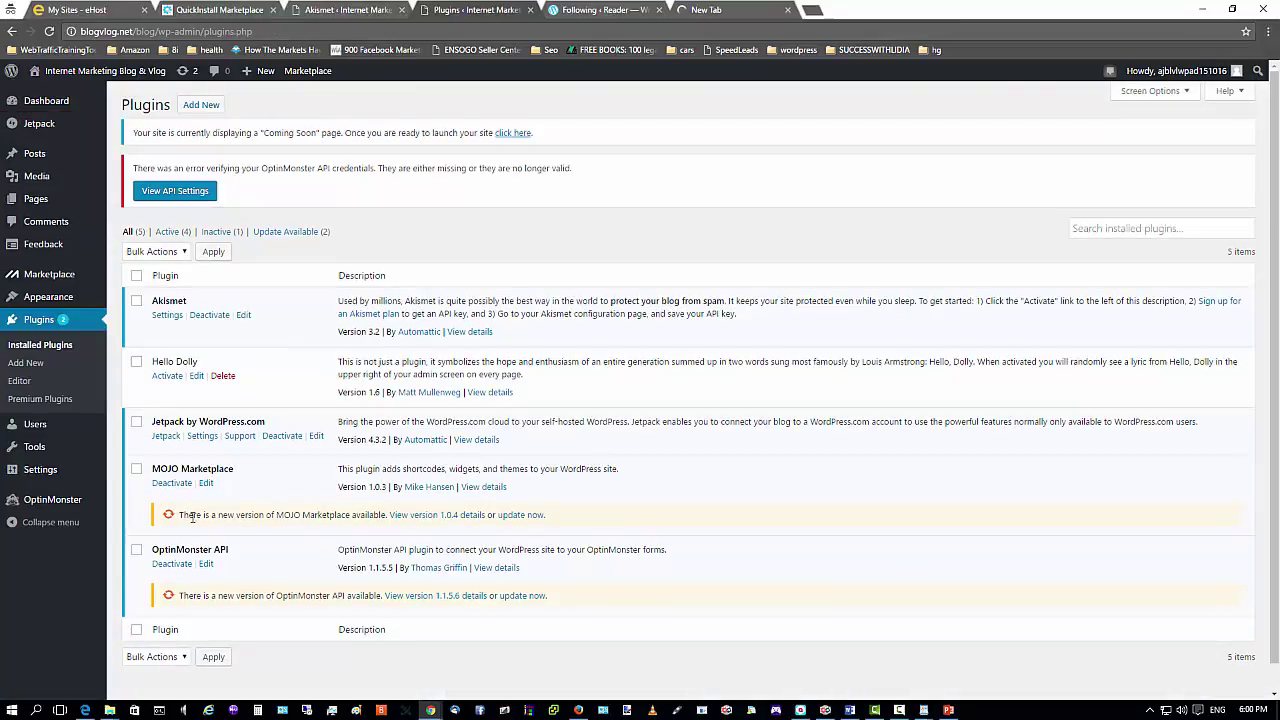
Bulk-update MOJO Marketplace to 1.0.5 and OptinMonster API to 1.1.5.6.
left_click(136, 469)
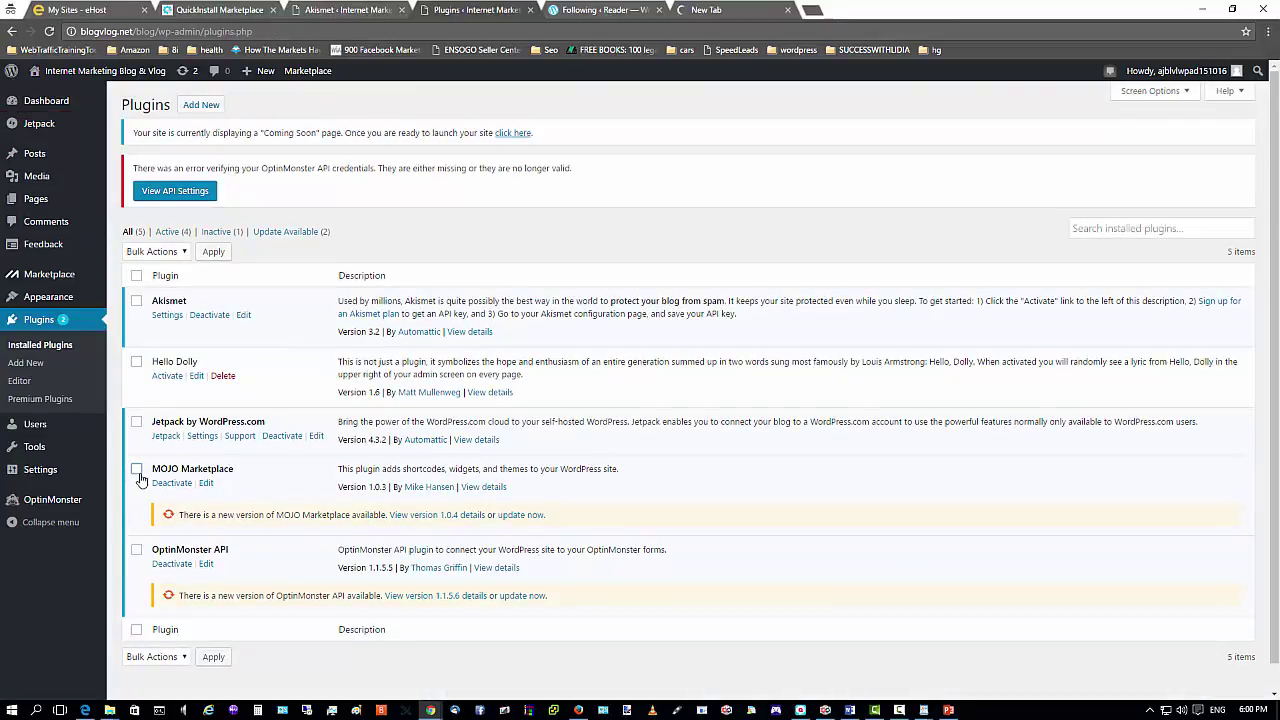
left_click(136, 549)
scroll(326, 477, "down", 1)
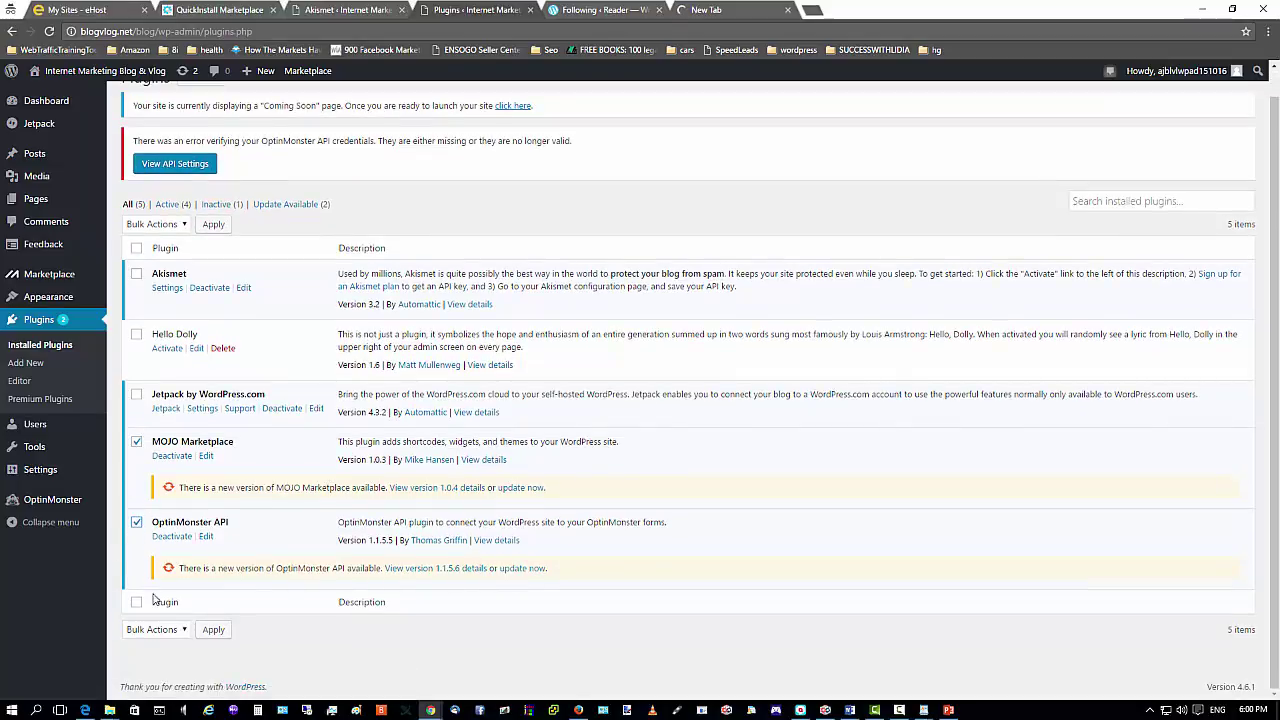
left_click(184, 632)
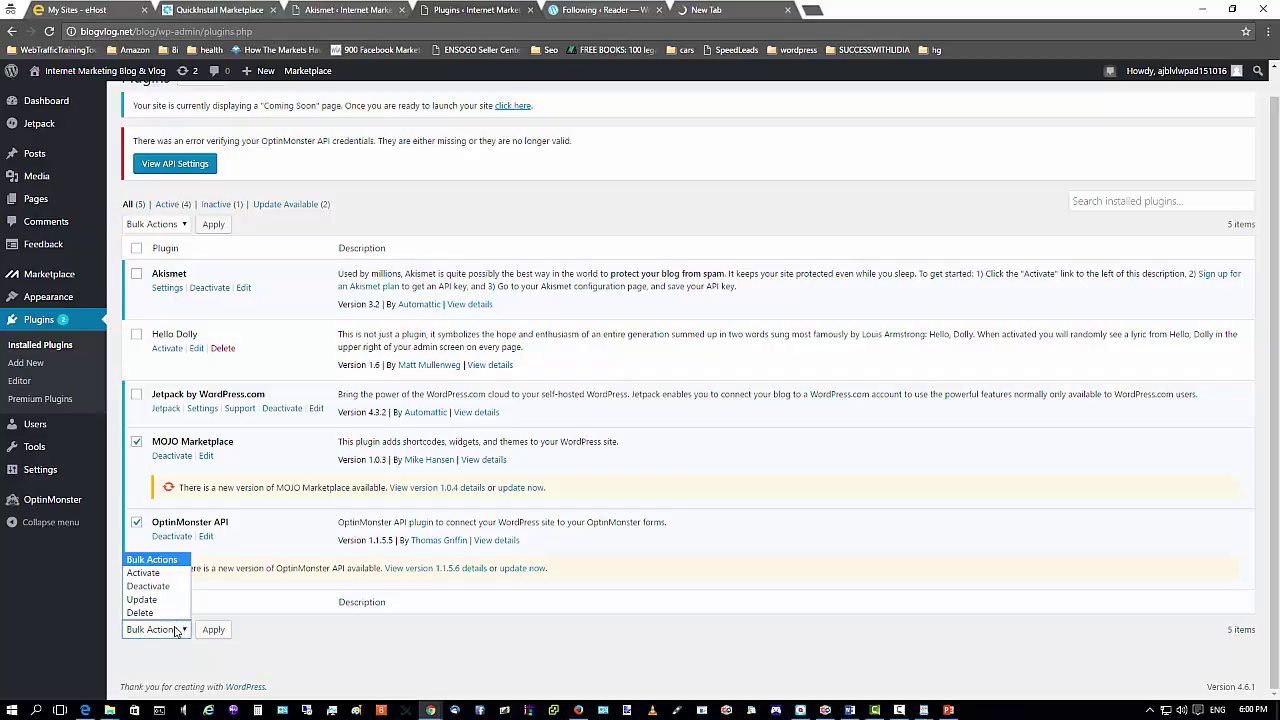
left_click(150, 601)
left_click(212, 631)
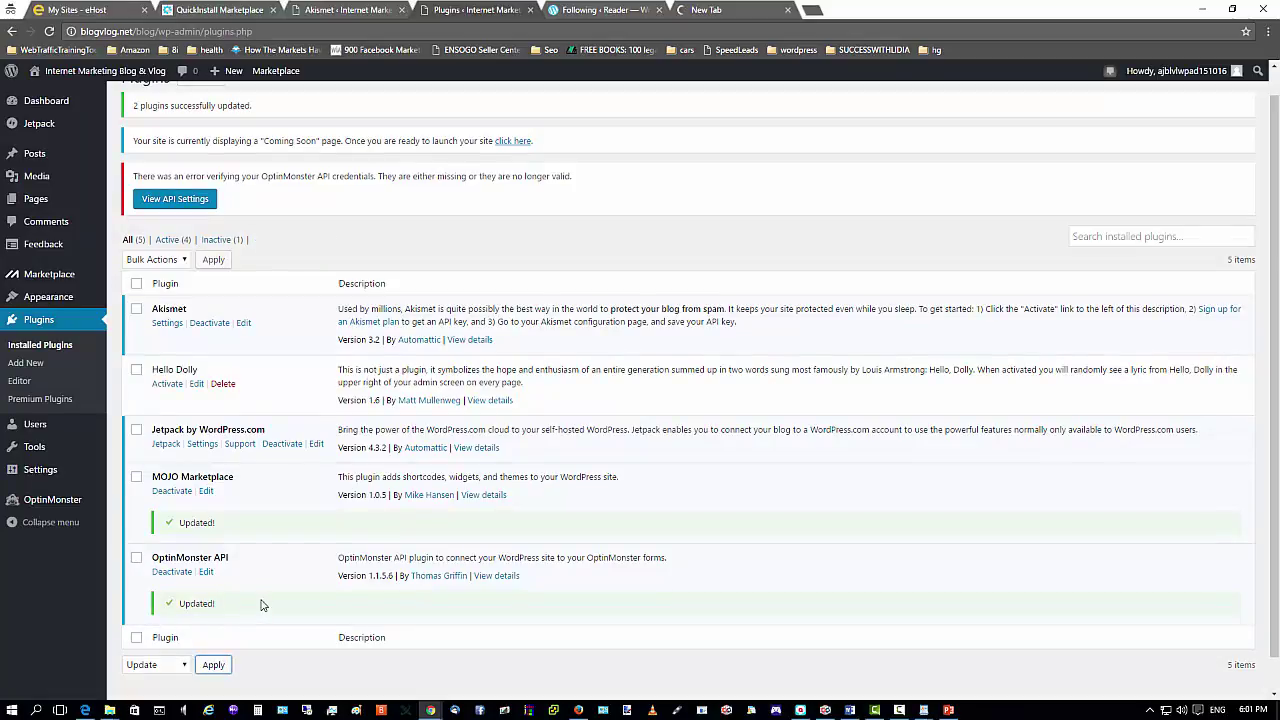
scroll(262, 605, "up", 1)
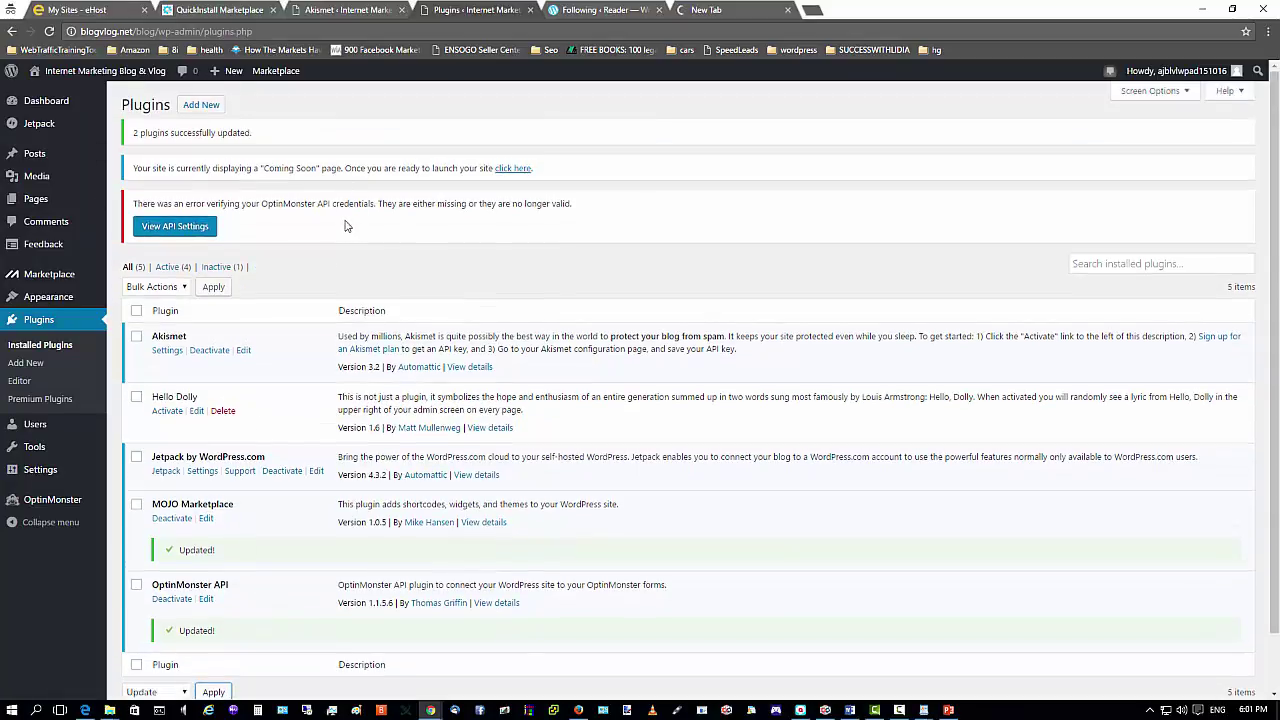
Check the Updates page: WordPress 4.6.1 is current, plugins and themes up to date.
left_click(40, 127)
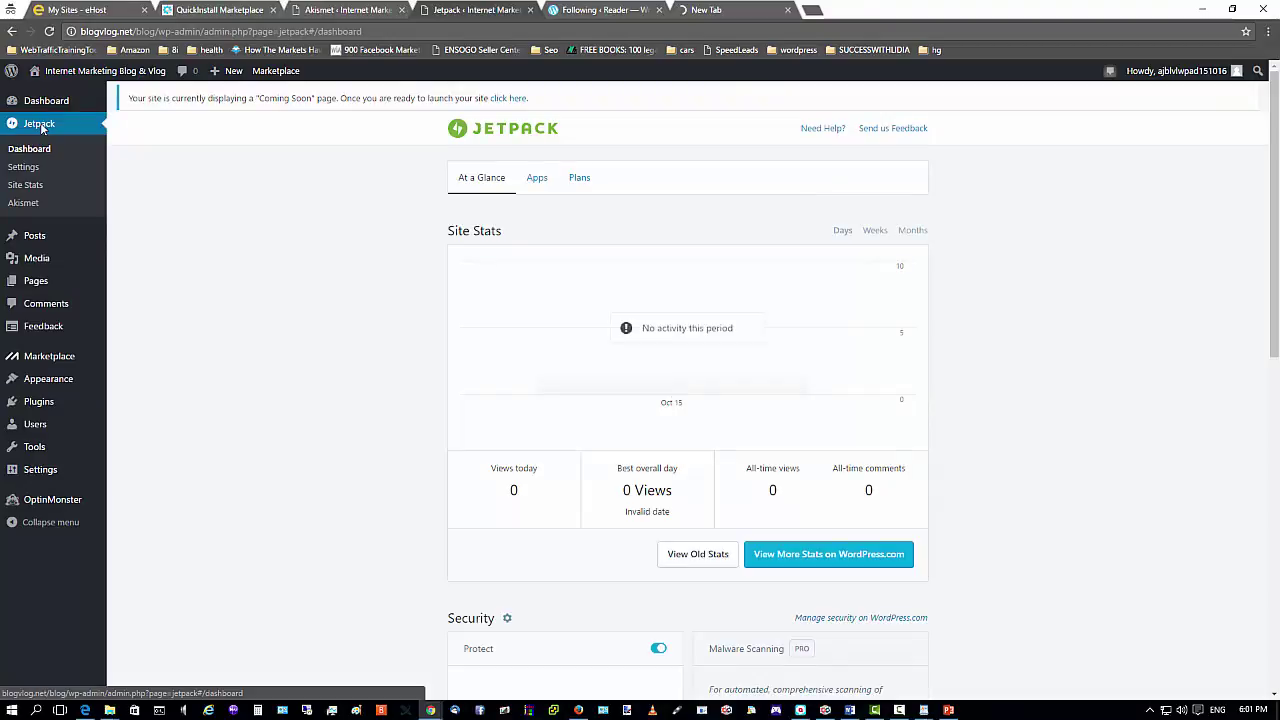
left_click(44, 102)
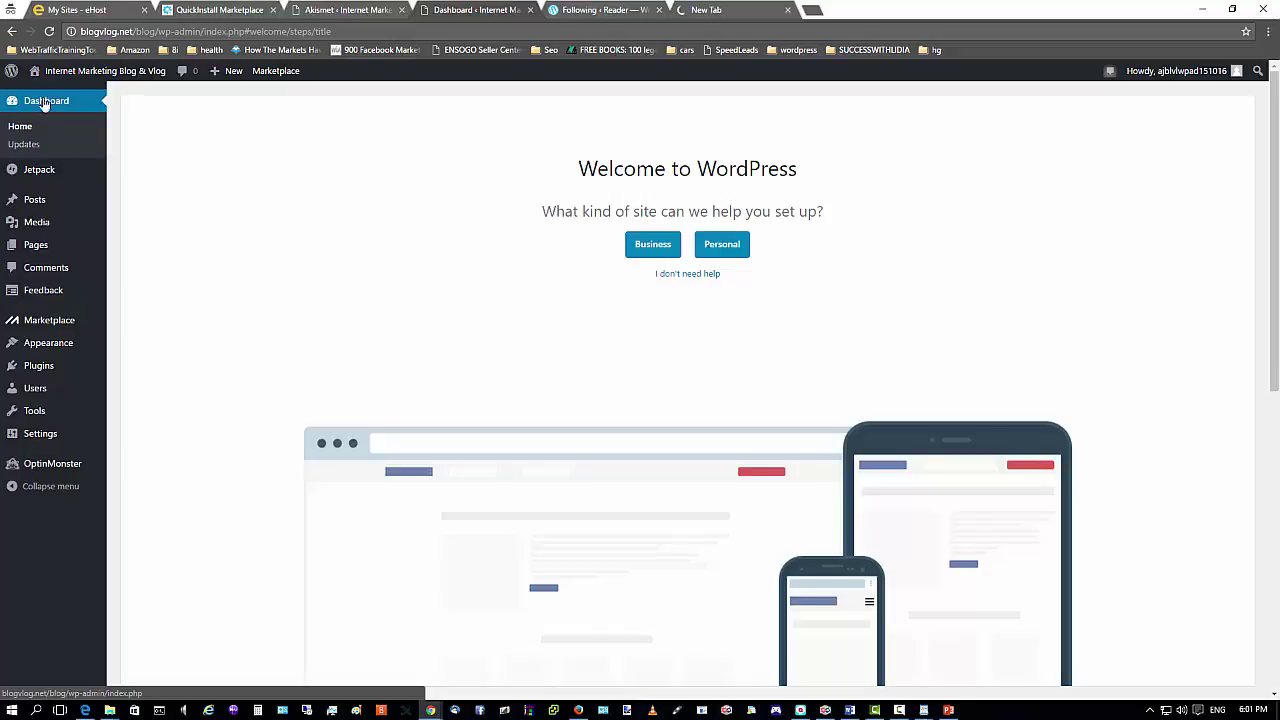
left_click(12, 130)
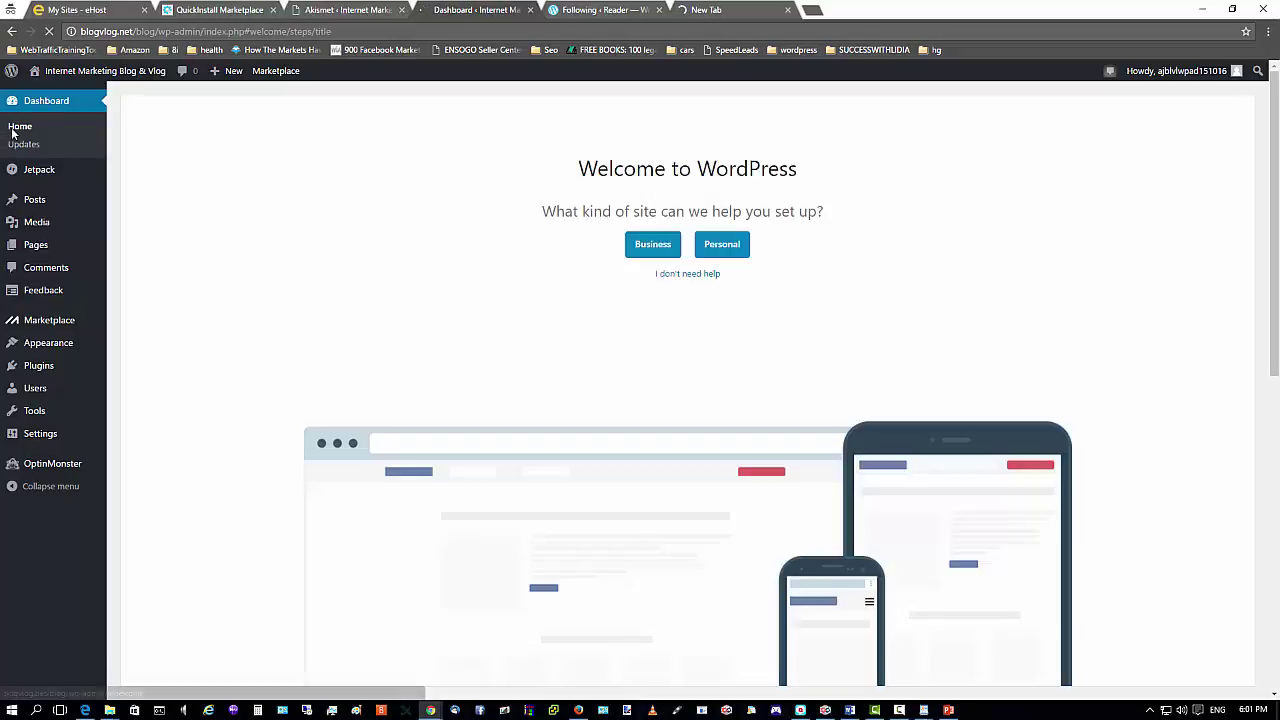
left_click(24, 146)
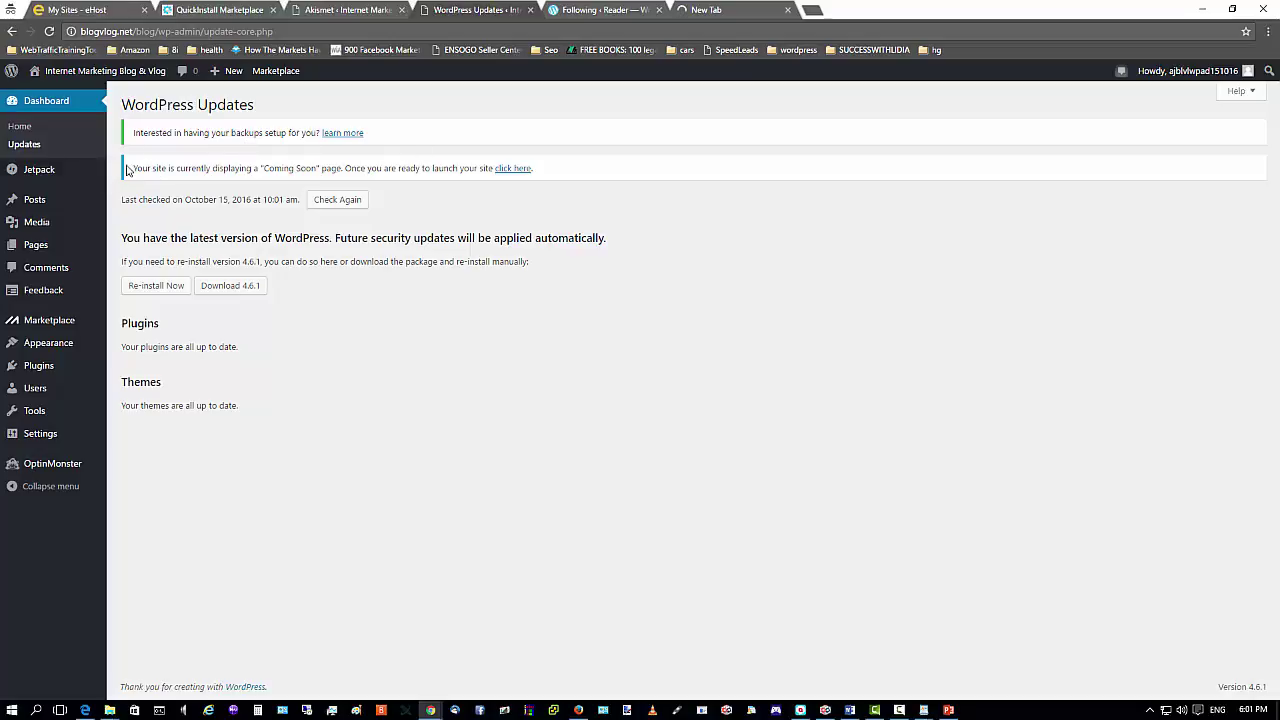
Highlight the Coming Soon notice and select blogvlog.net/blog/ in the address bar.
left_click_drag(214, 171, 320, 179)
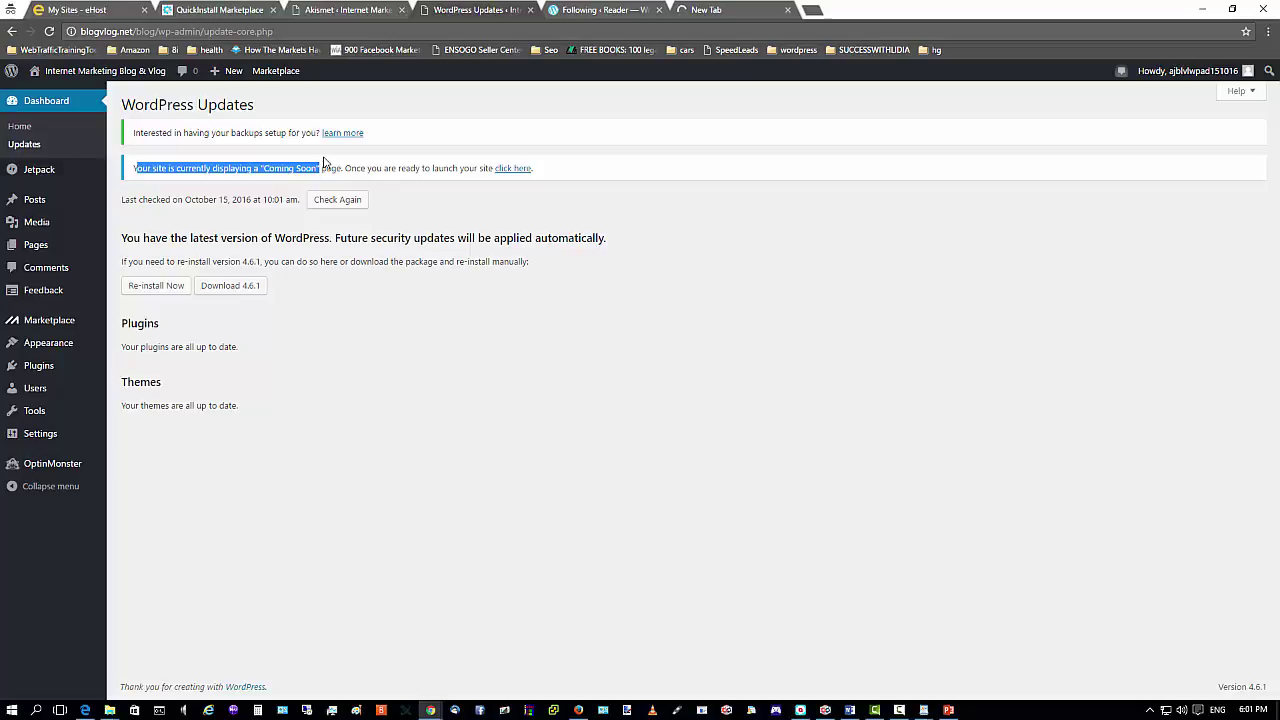
left_click(136, 30)
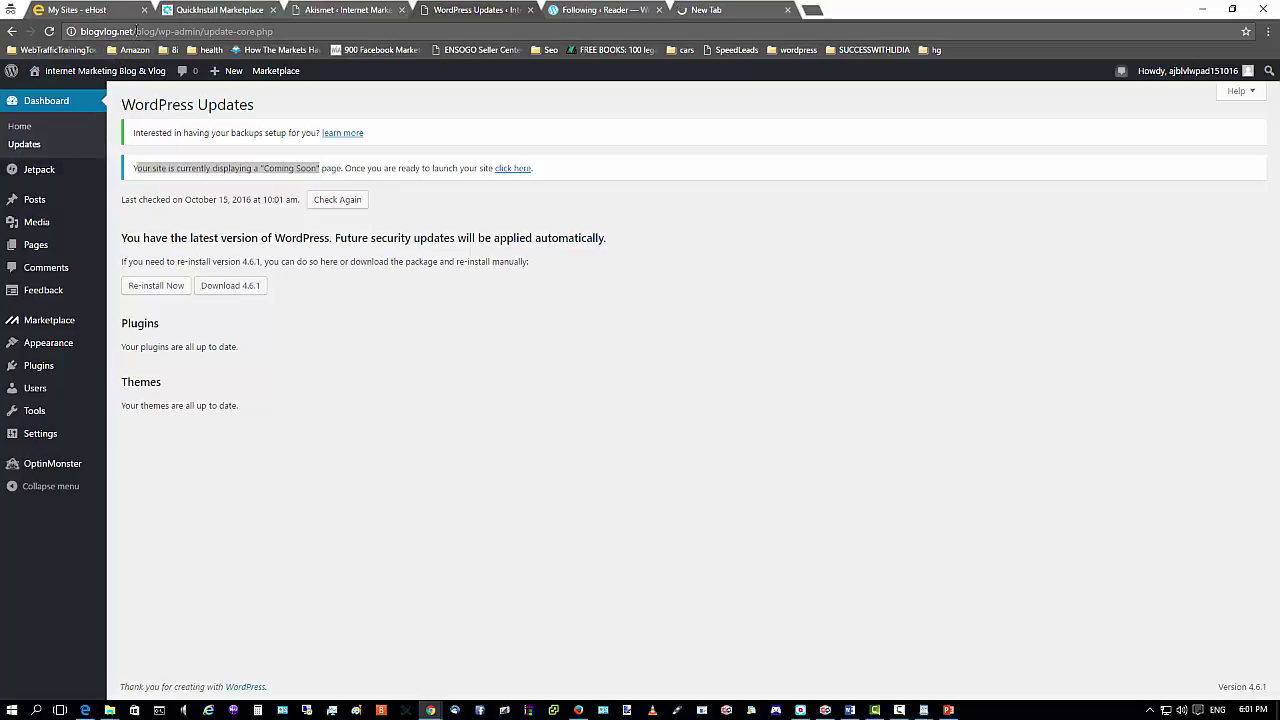
left_click(140, 31)
left_click(155, 31)
Copy the blogvlog.net/blog/ address and load it in the empty new tab.
right_click(116, 30)
left_click(125, 86)
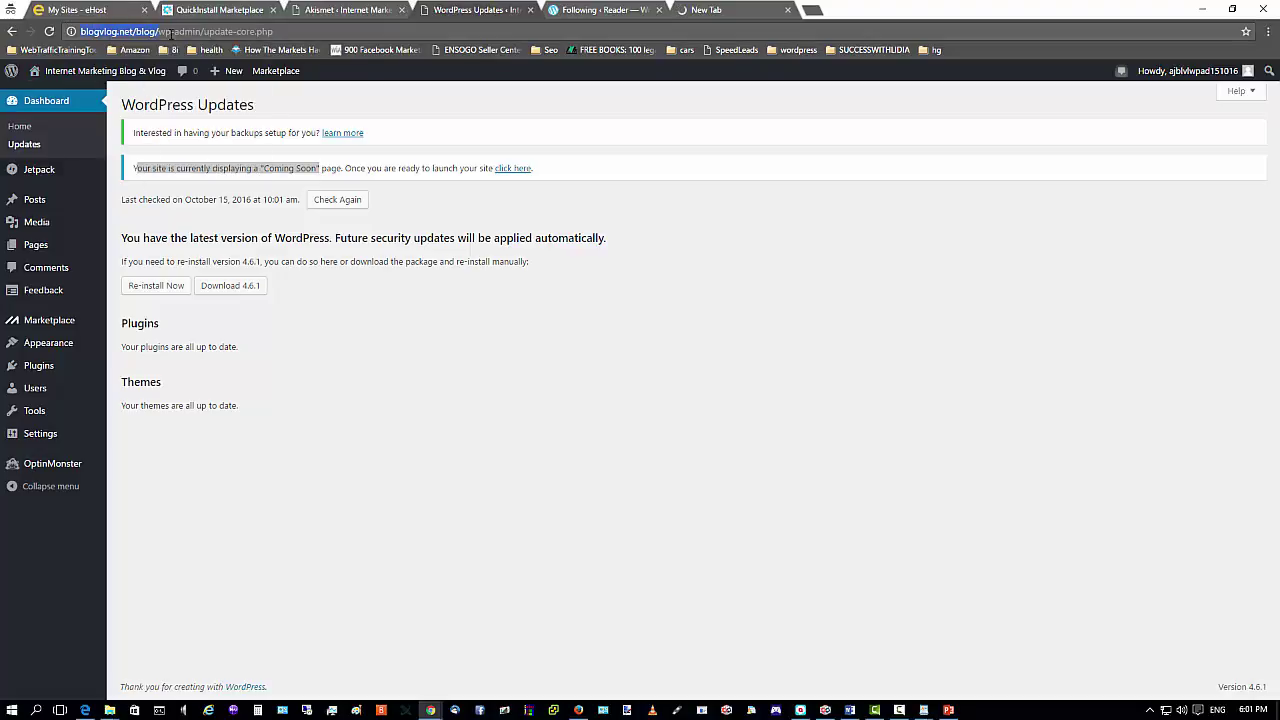
left_click(750, 14)
left_click(728, 28)
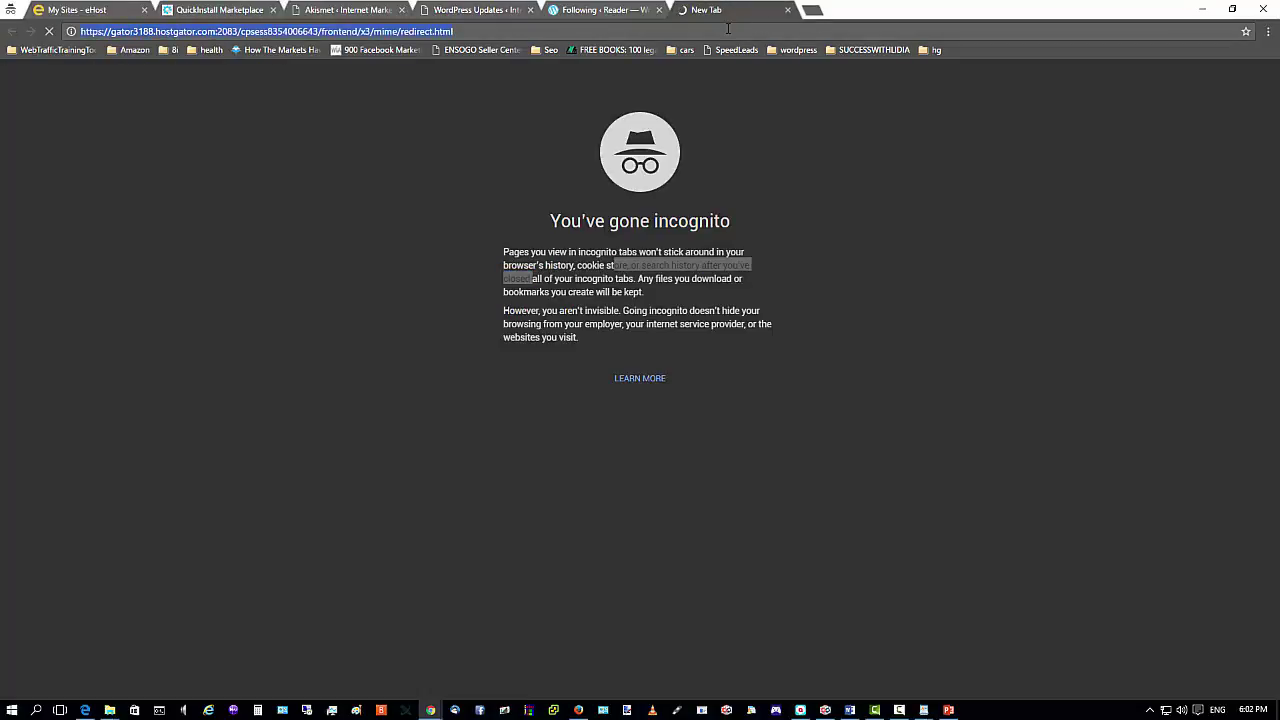
right_click(728, 28)
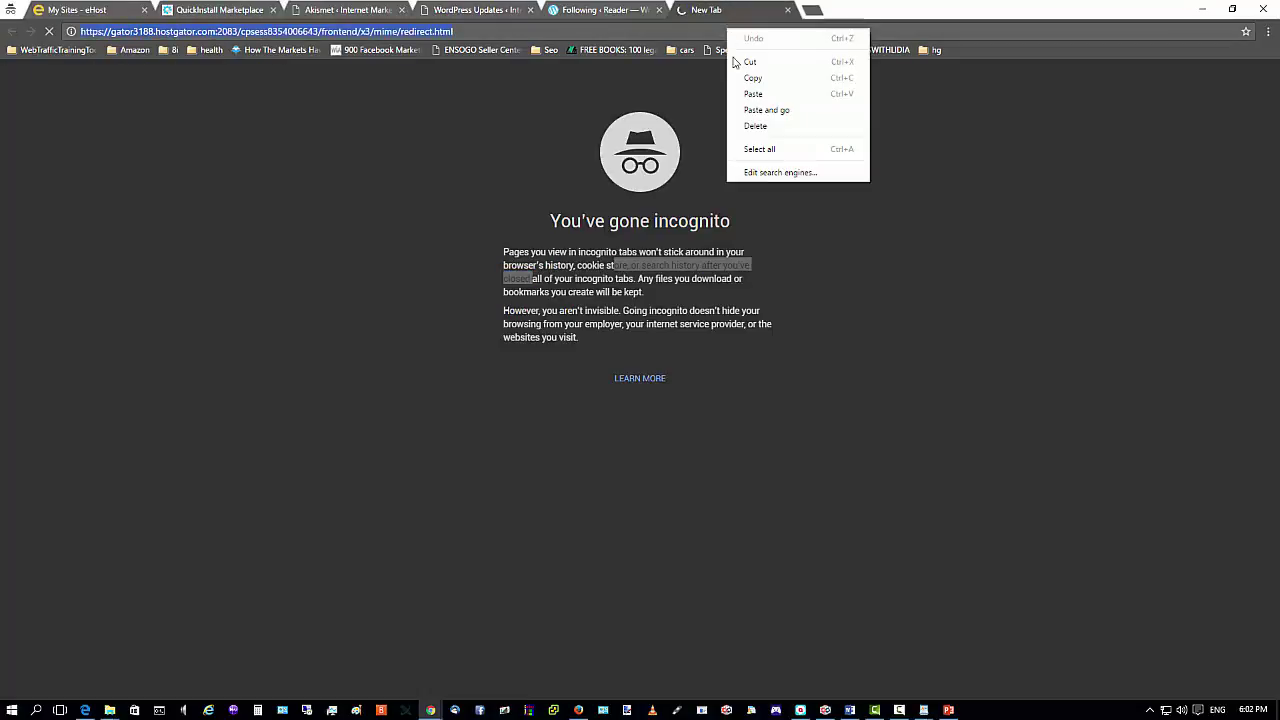
left_click(754, 114)
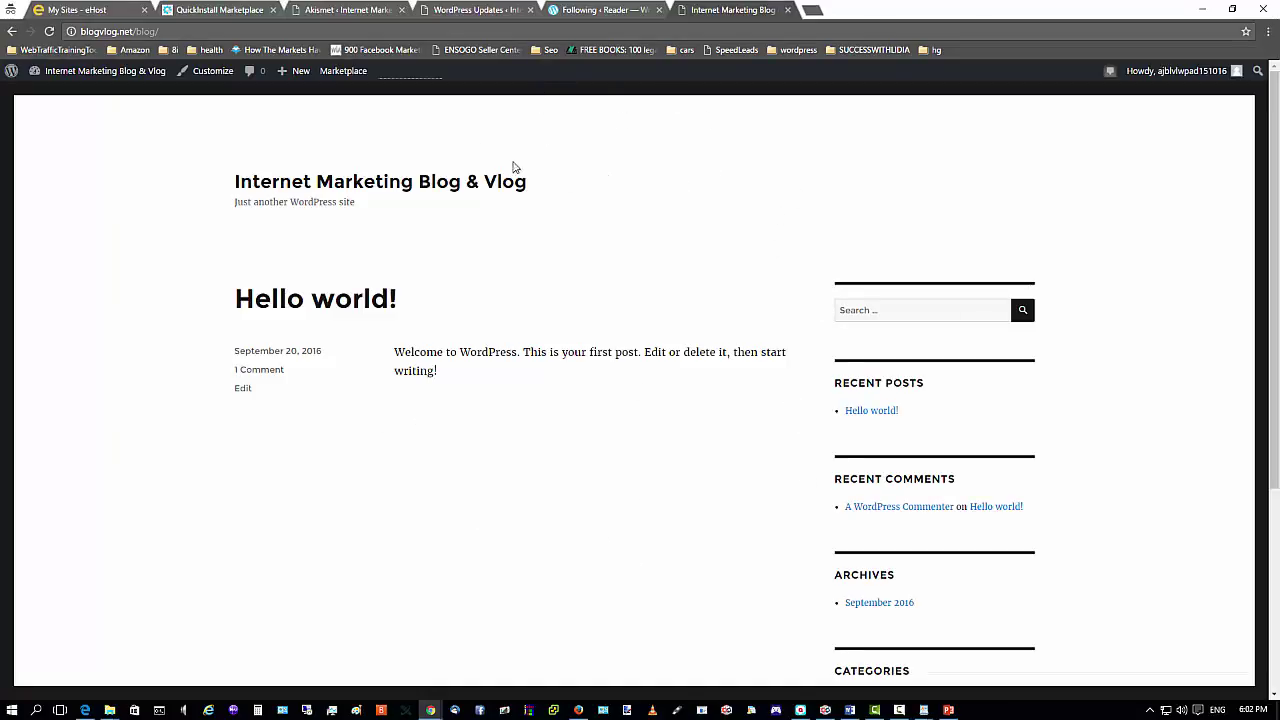
Return to the WordPress Updates tab.
left_click(332, 12)
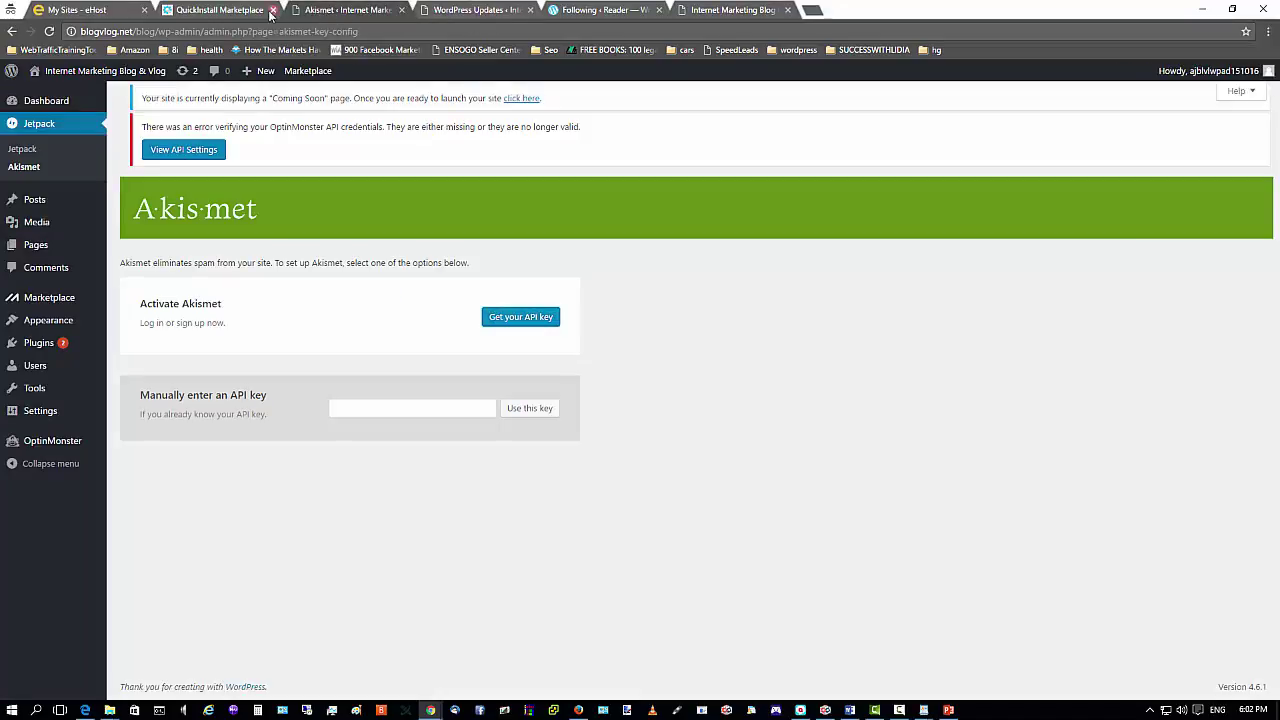
left_click(252, 12)
left_click(330, 12)
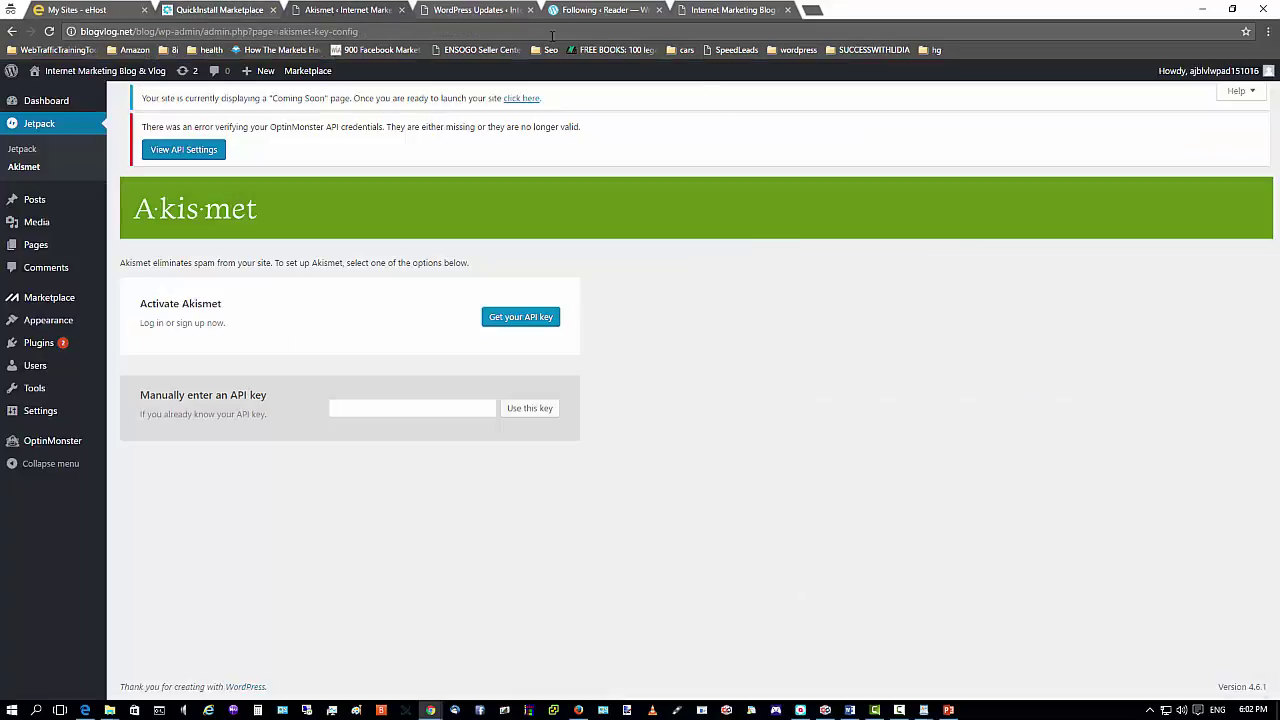
left_click(470, 12)
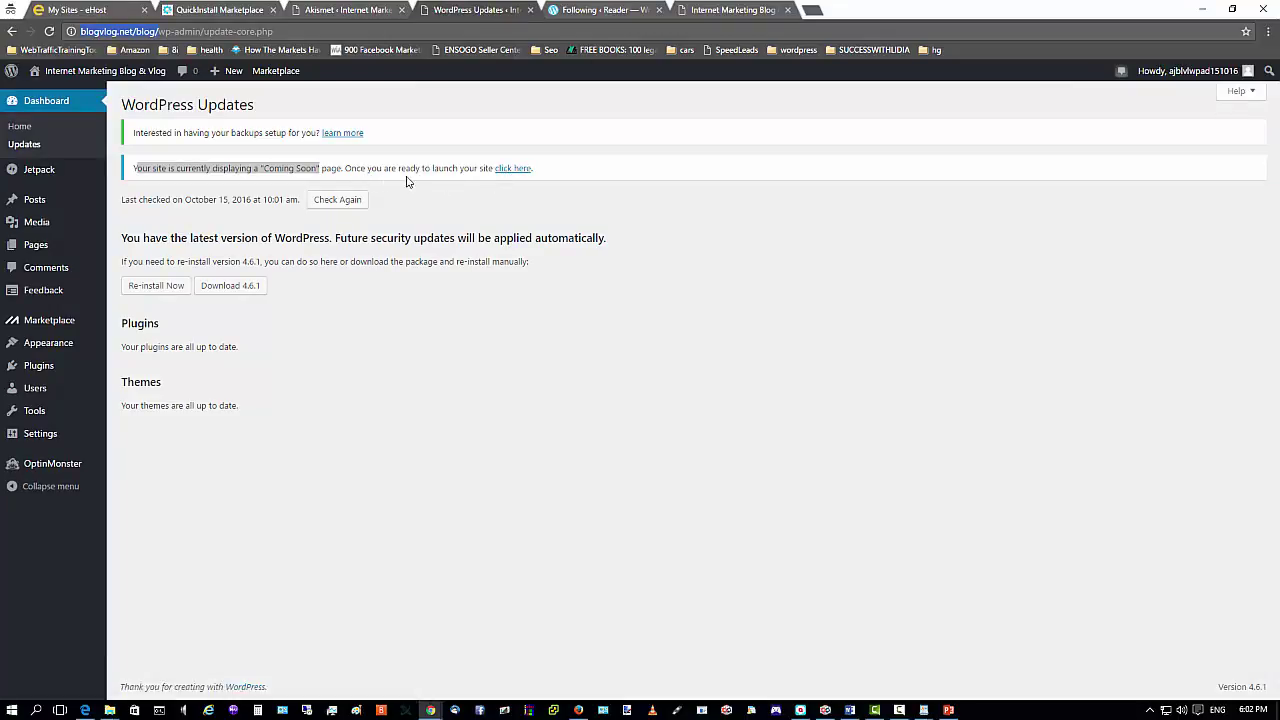
Launch the site from the Coming Soon notice so it goes live.
left_click(507, 172)
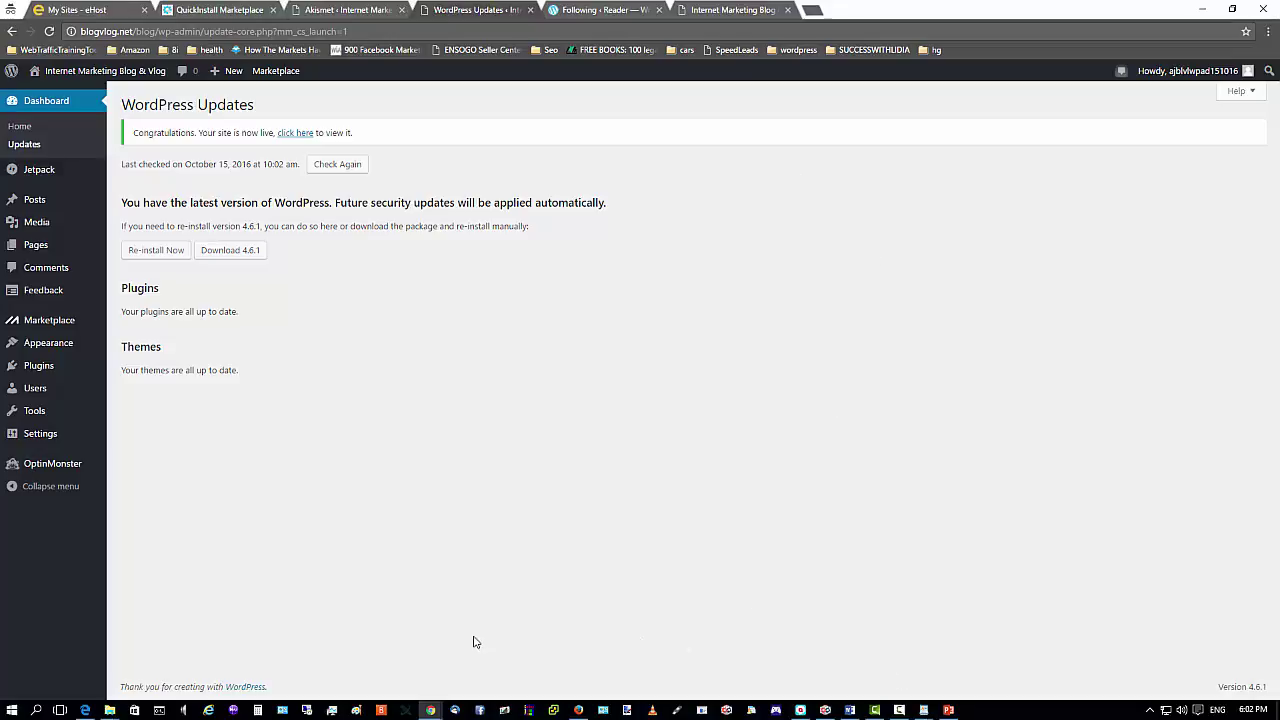
mouse_move(568, 715)
Open blogvlog.net/blog/ in Firefox to view the live blog publicly.
left_click(579, 710)
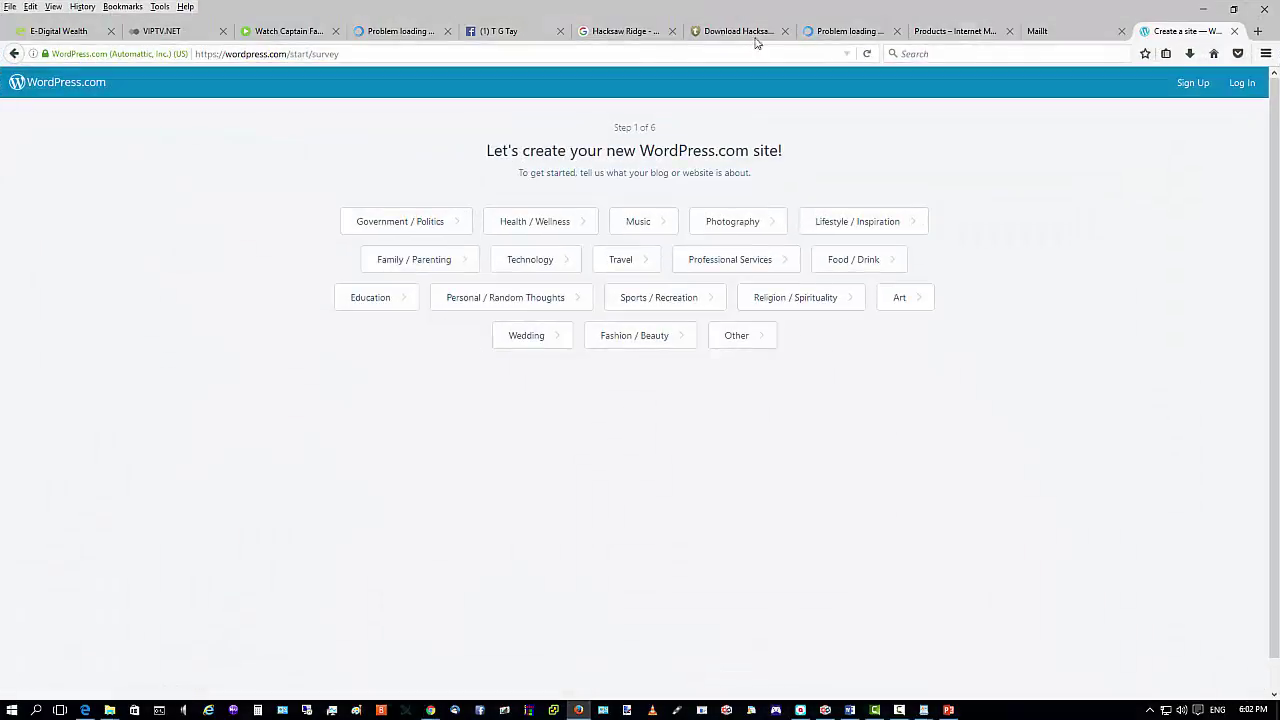
left_click(677, 54)
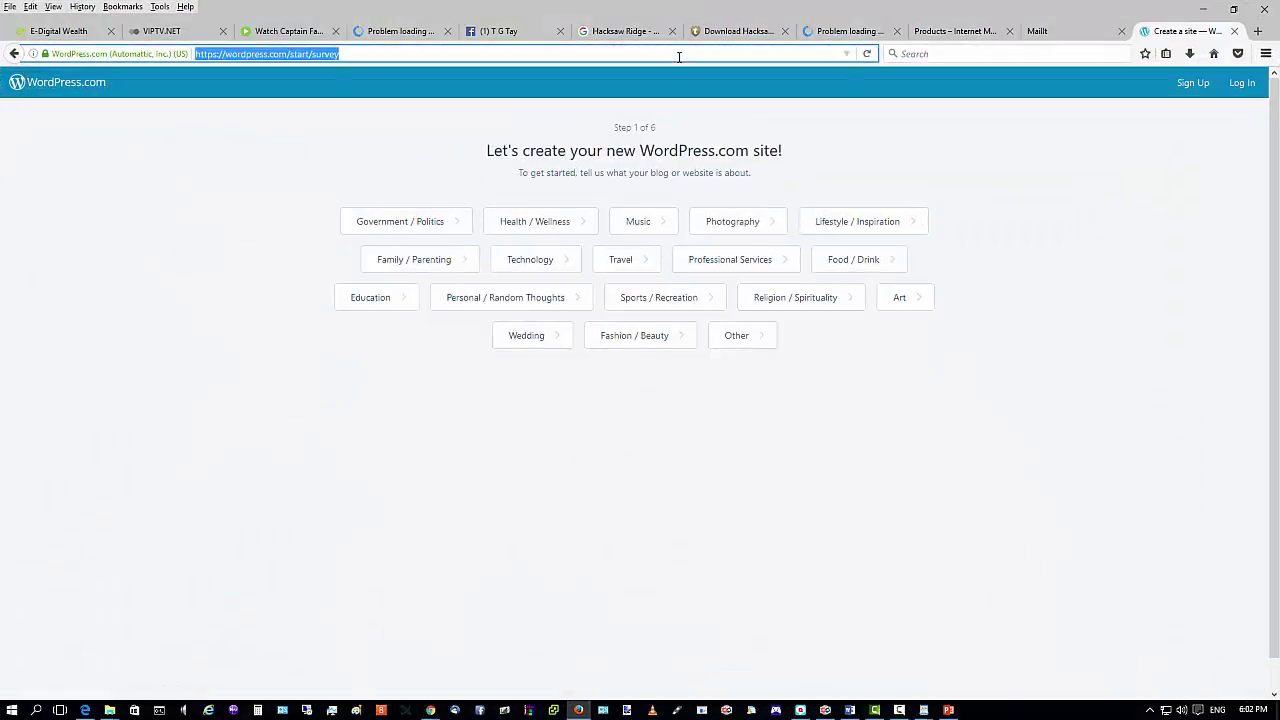
right_click(286, 53)
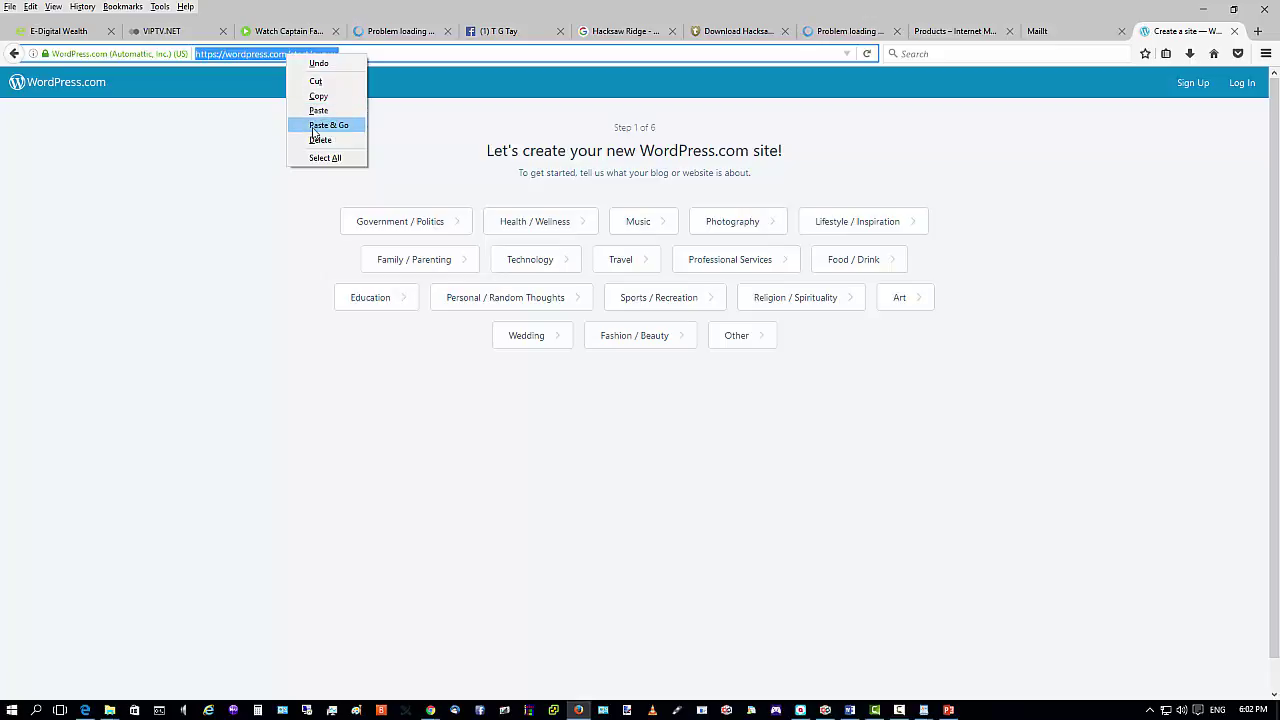
left_click(321, 125)
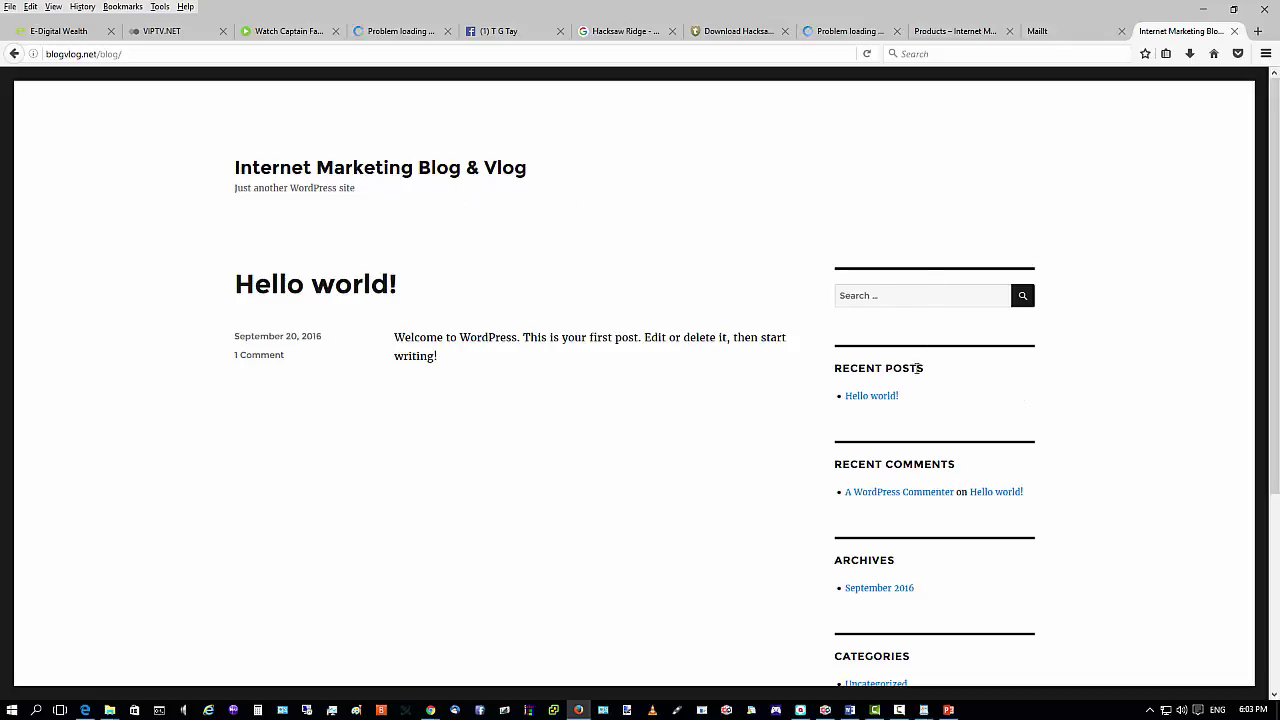
scroll(918, 369, "down", 5)
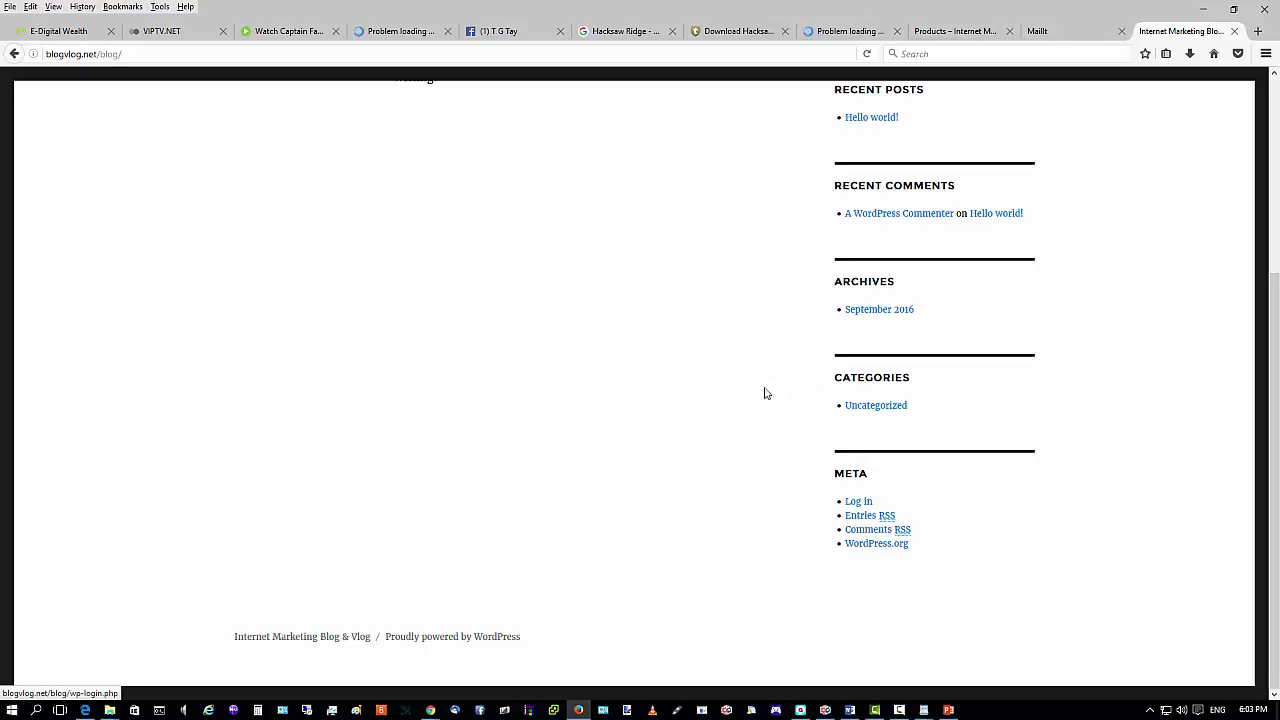
scroll(765, 393, "up", 5)
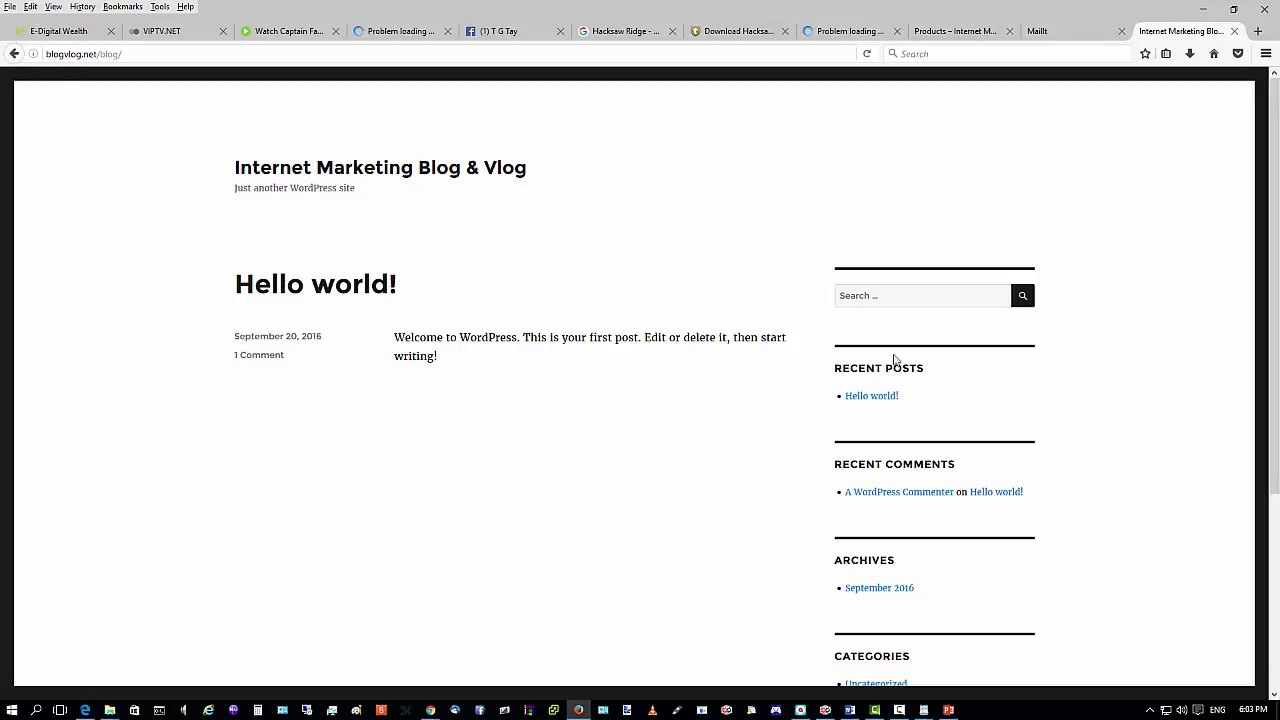
scroll(900, 370, "down", 3)
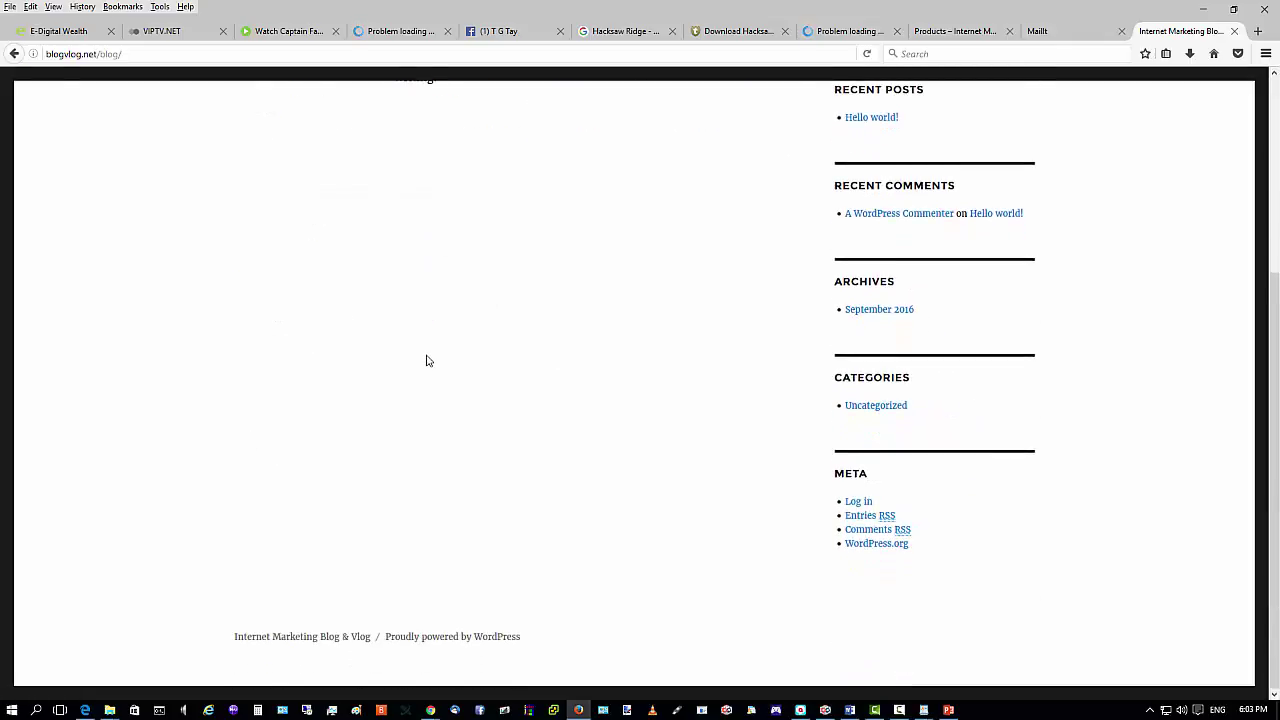
scroll(803, 289, "up", 2)
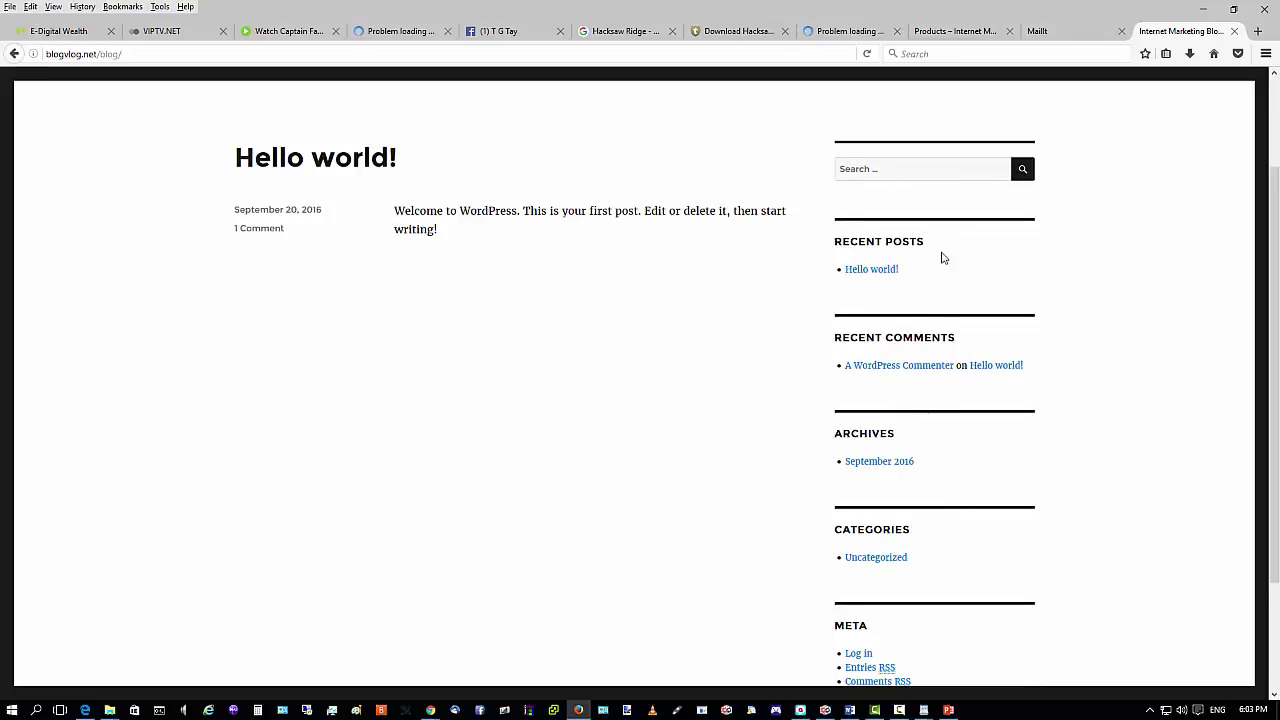
scroll(1000, 420, "down", 2)
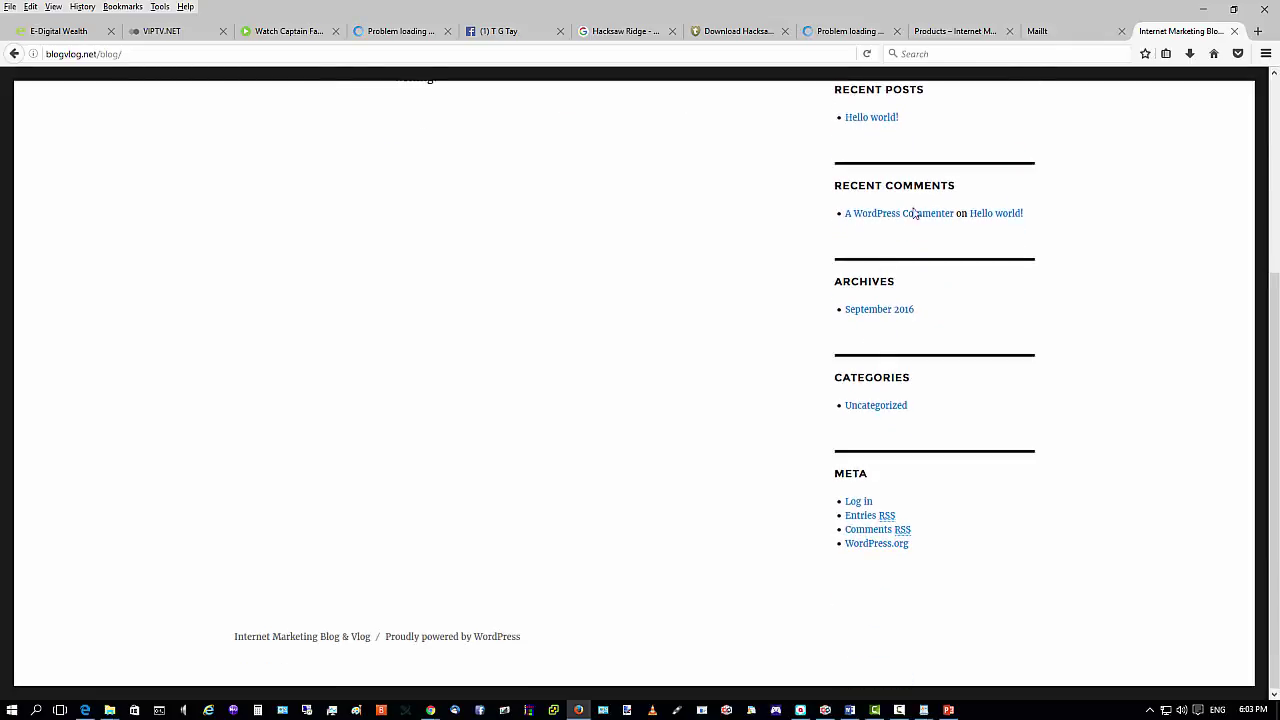
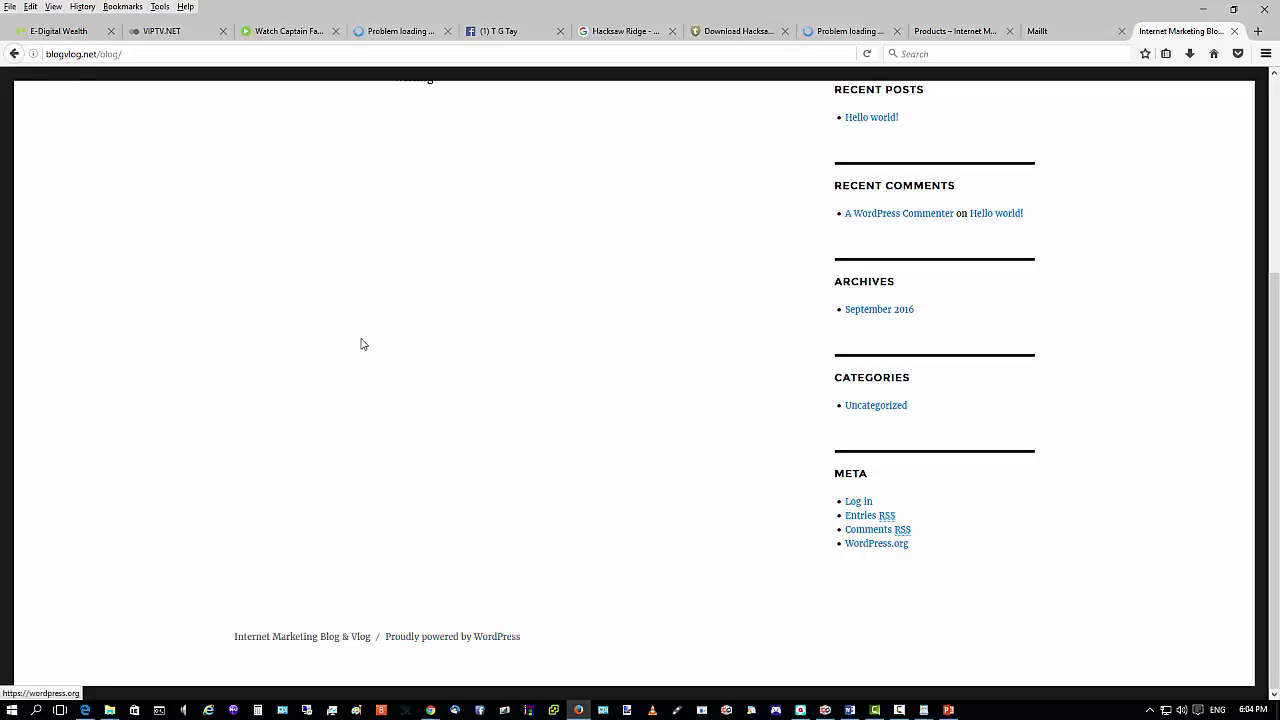
Scroll the public blog back to the top and minimize Firefox to return to the admin.
scroll(360, 343, "up", 3)
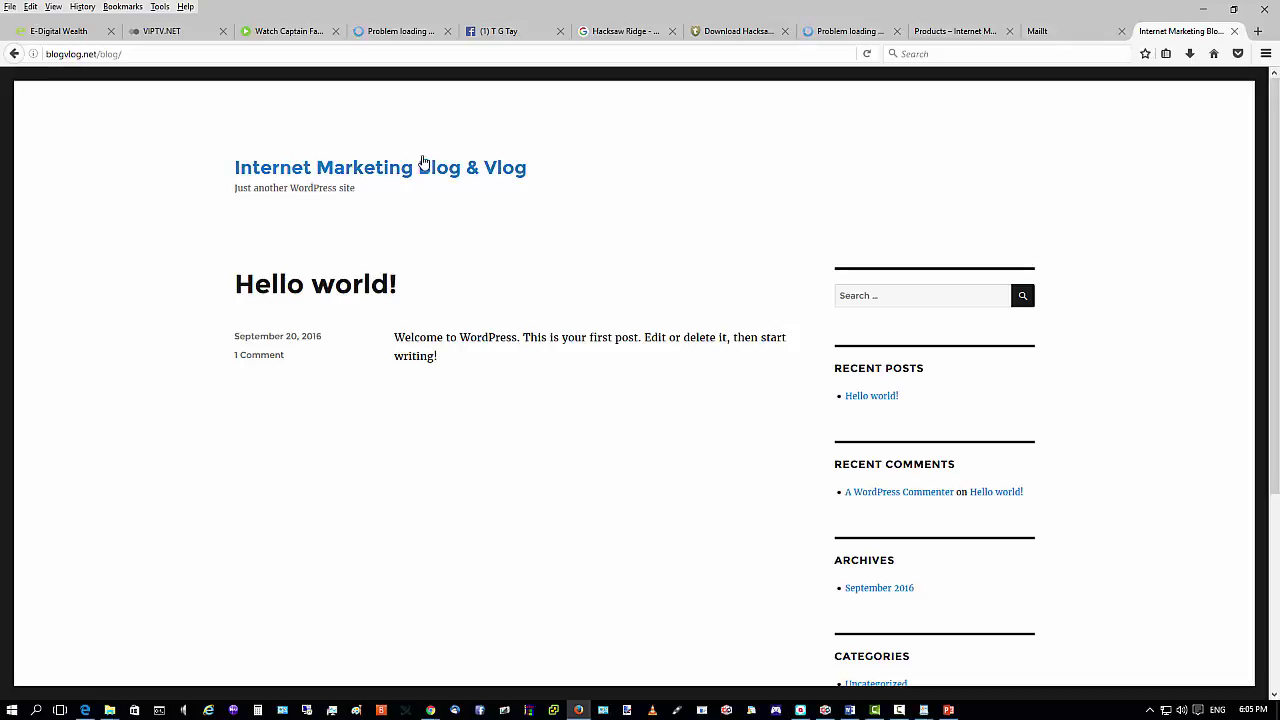
left_click(1203, 8)
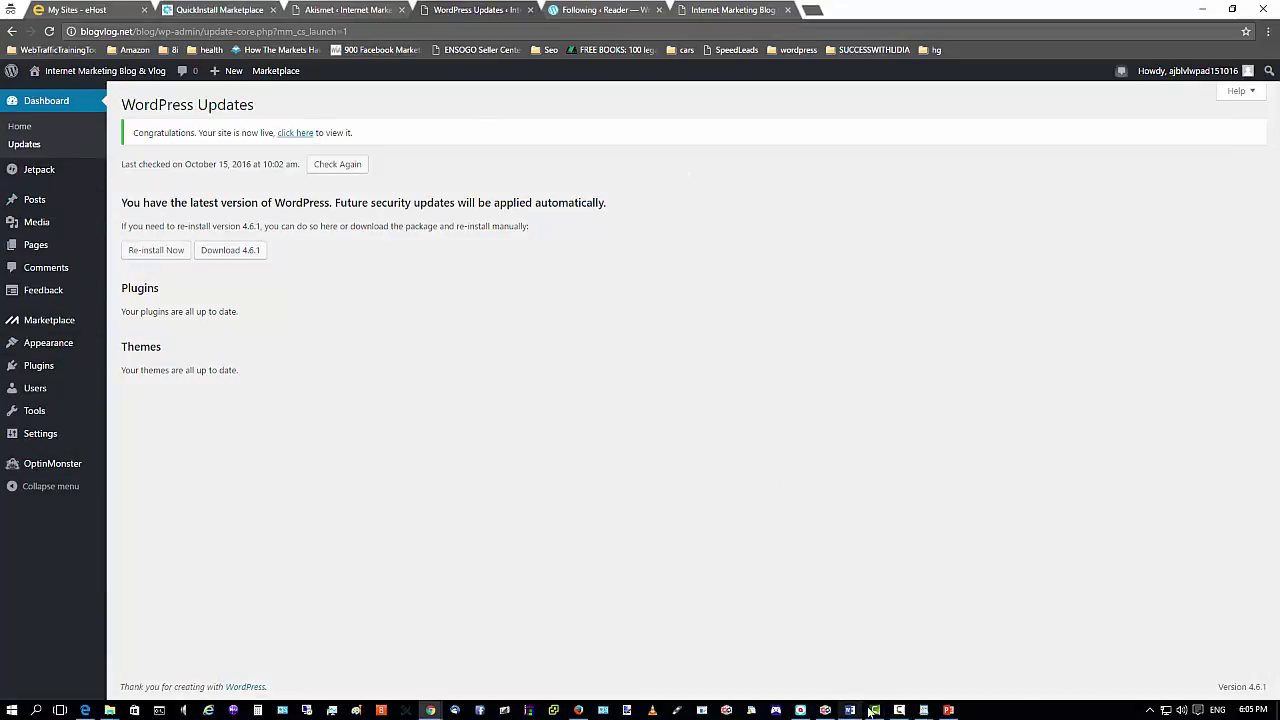
Minimize Camtasia and go to Appearance > Widgets in the WordPress admin.
left_click(876, 712)
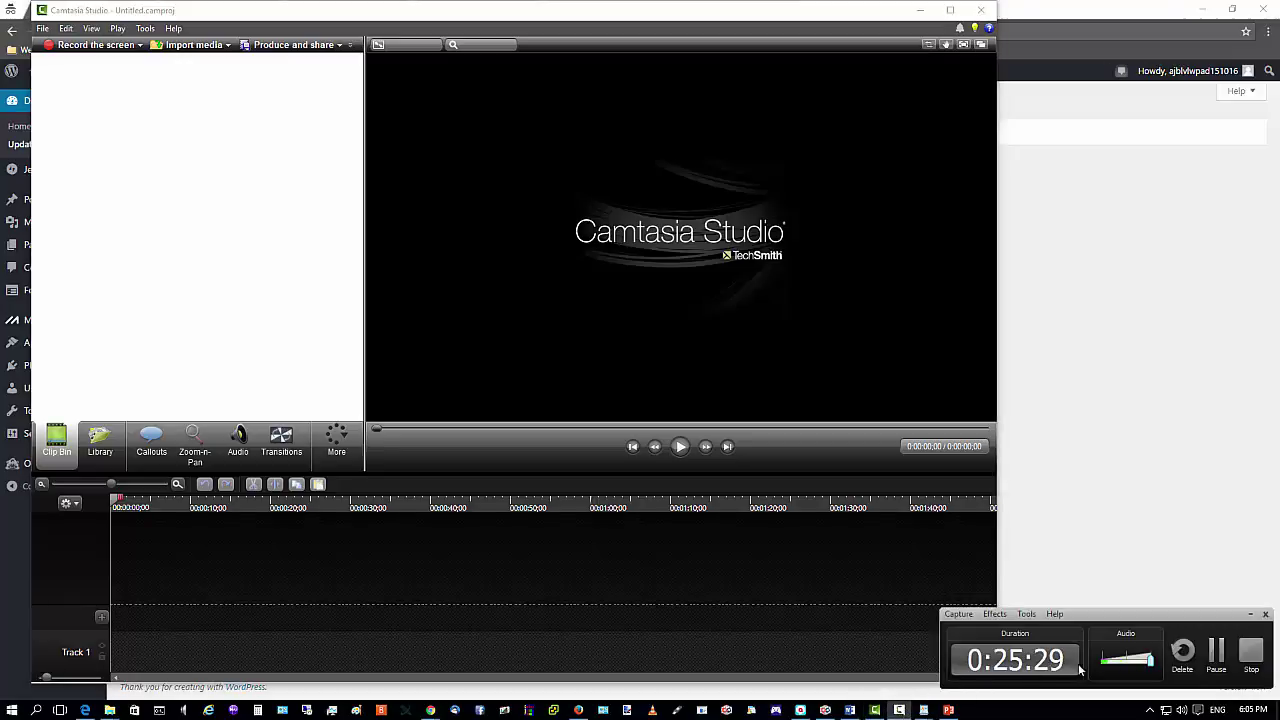
left_click(1215, 653)
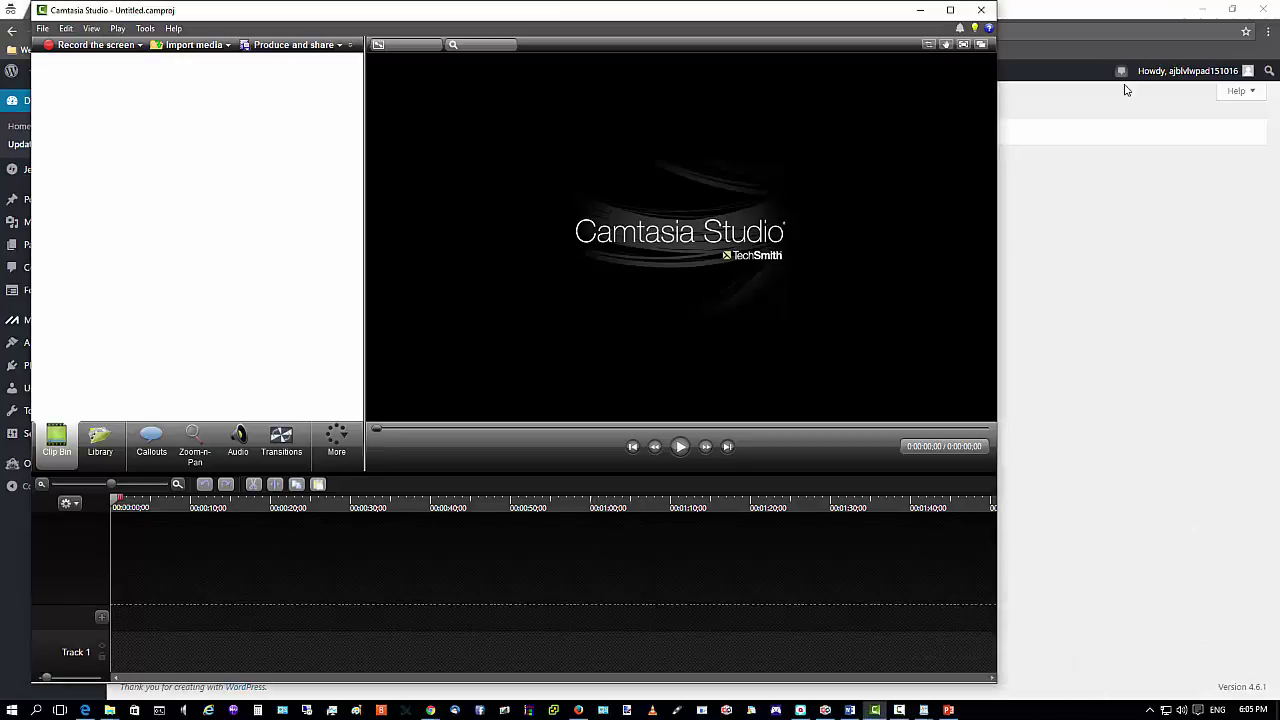
left_click(922, 9)
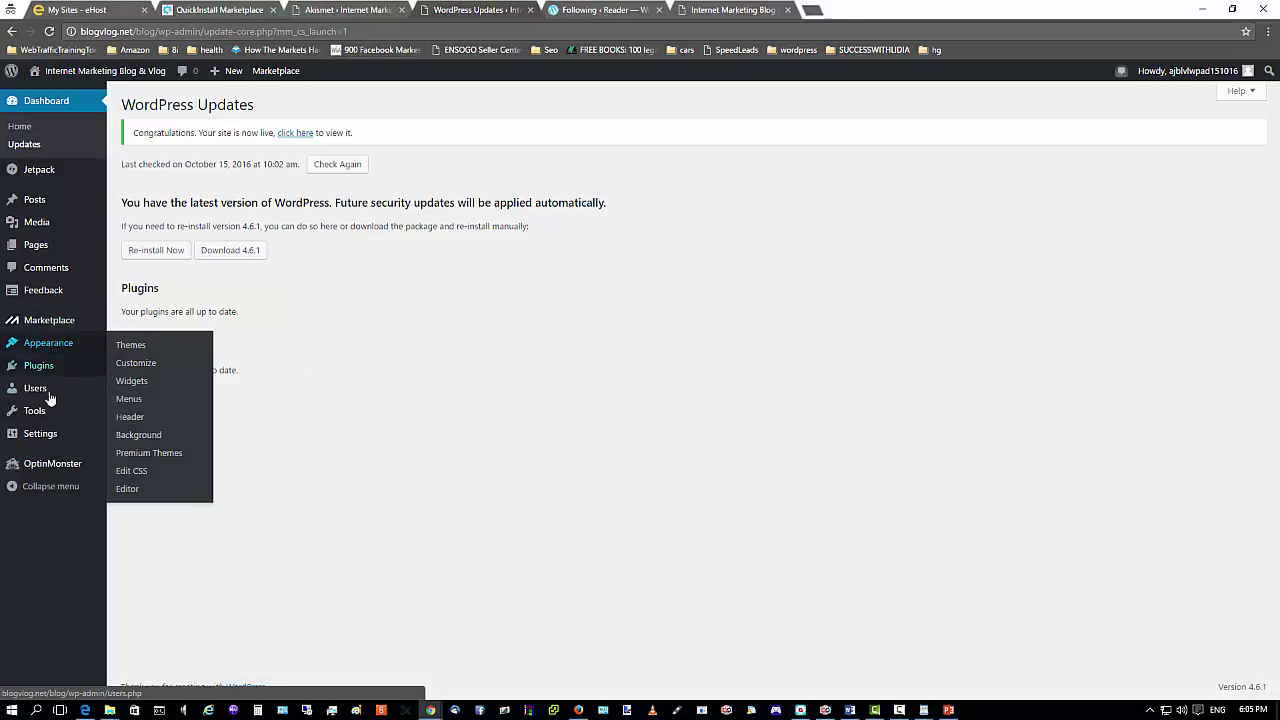
left_click(49, 346)
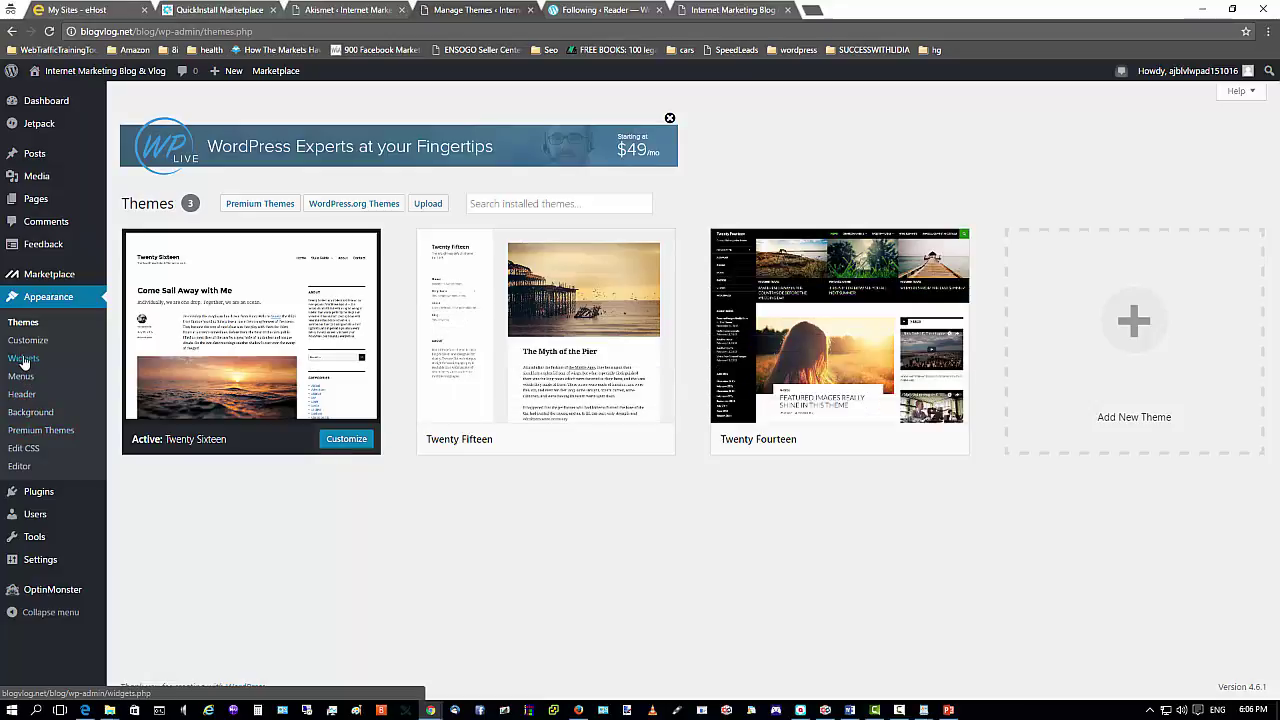
left_click(24, 360)
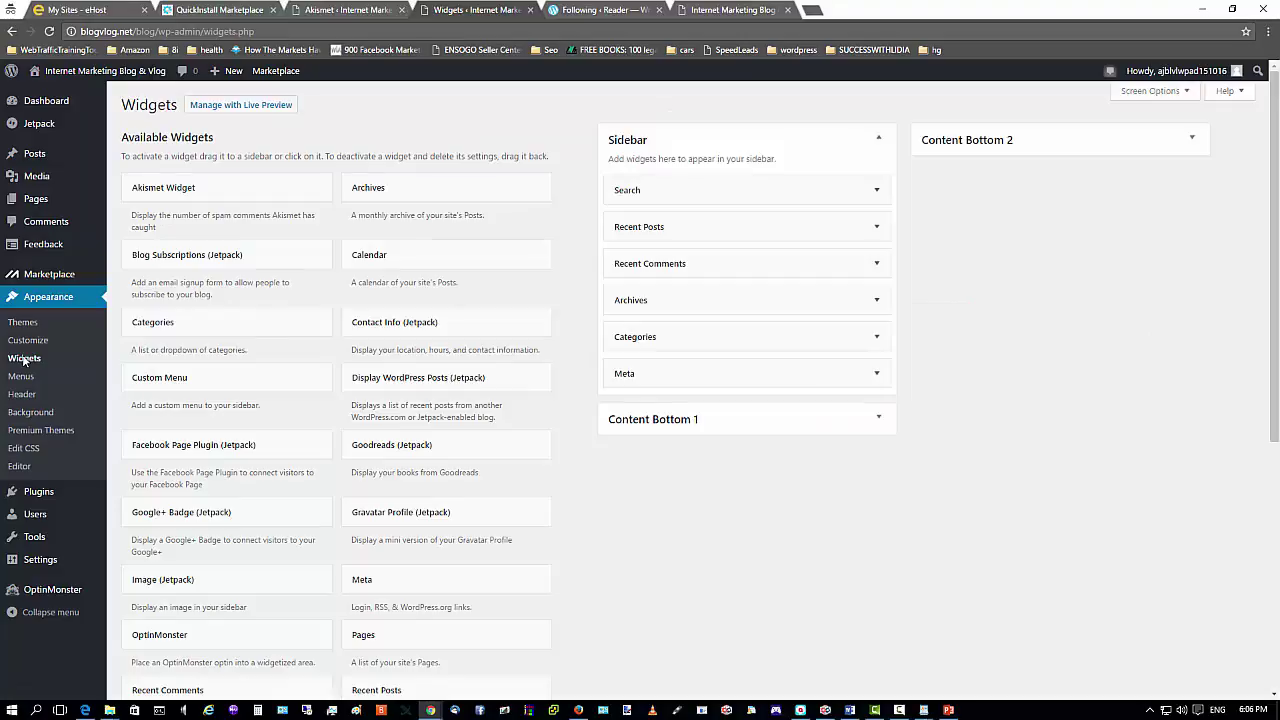
left_click(580, 710)
scroll(1026, 432, "down", 5)
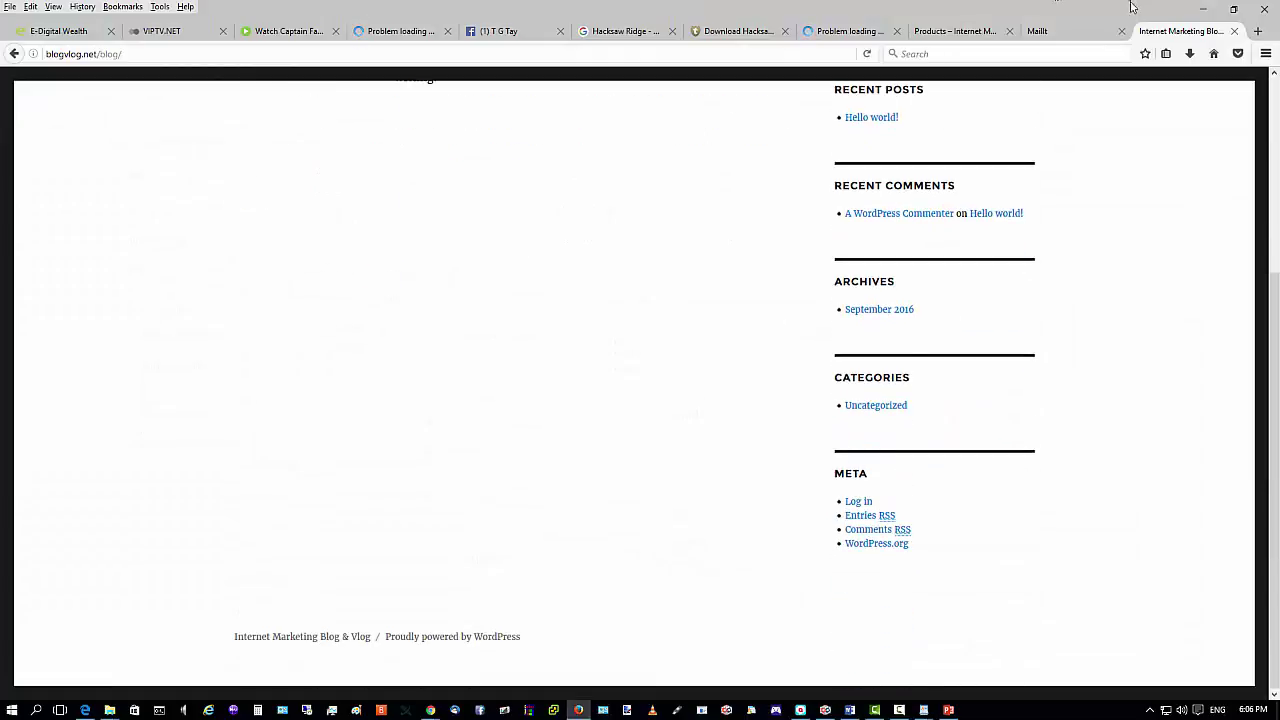
left_click(1200, 12)
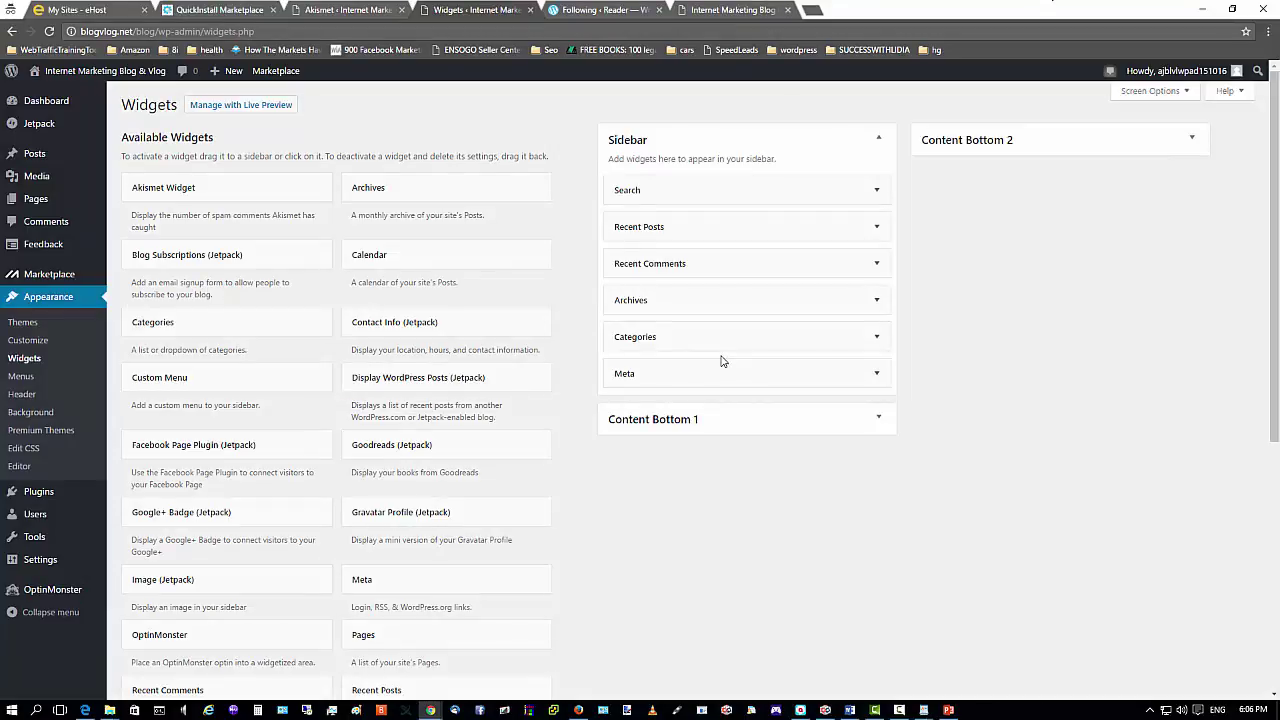
scroll(769, 541, "down", 3)
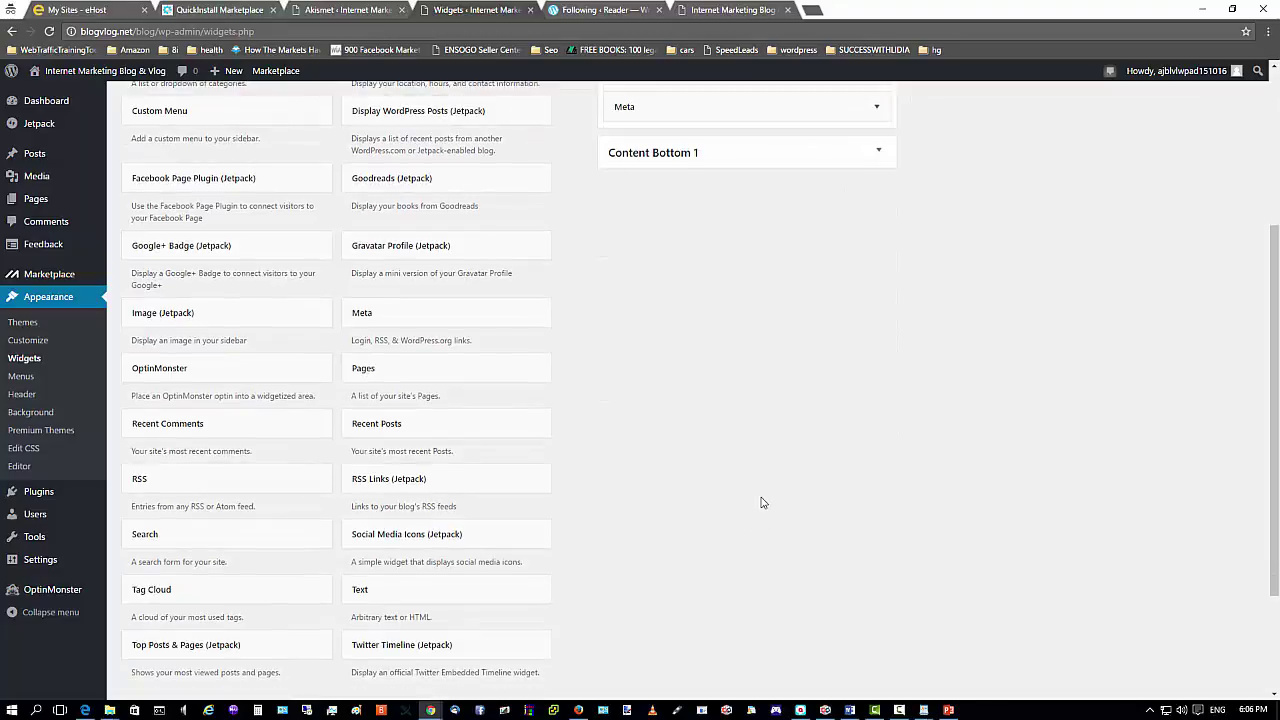
scroll(757, 494, "up", 2)
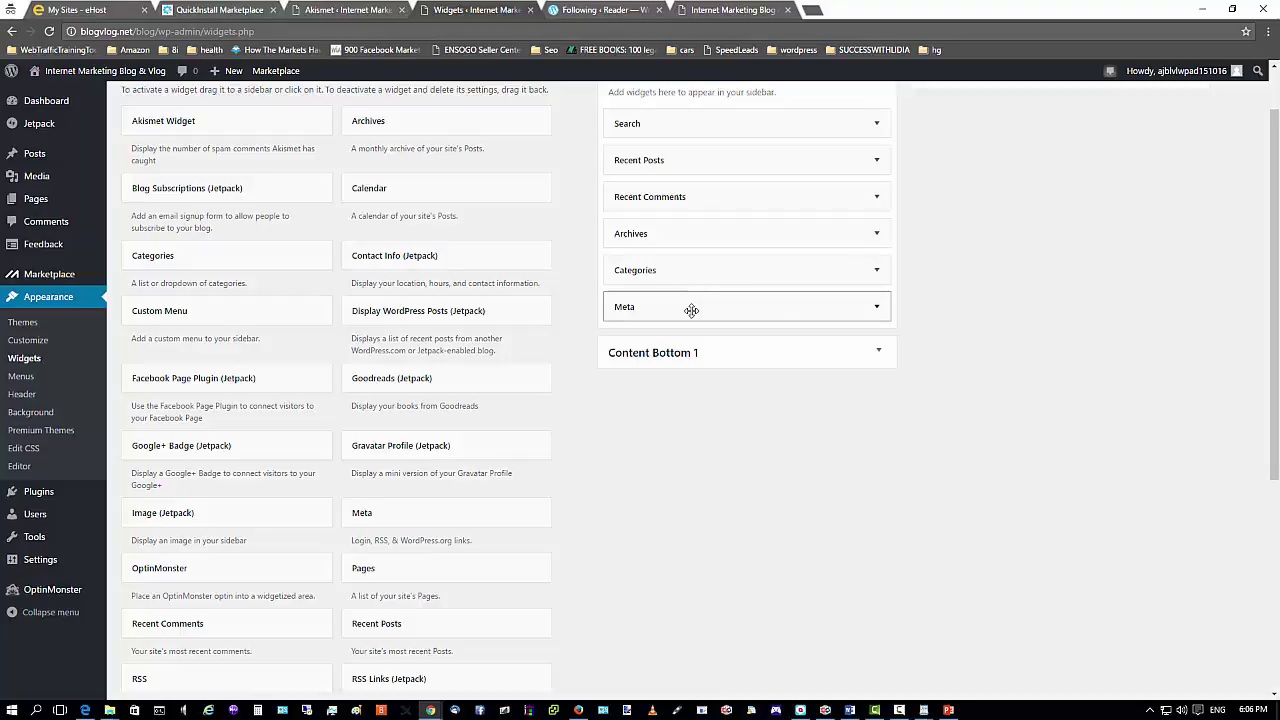
Drag the Meta widget out of the Sidebar into Inactive Widgets, then scroll back up.
left_click_drag(729, 311, 255, 597)
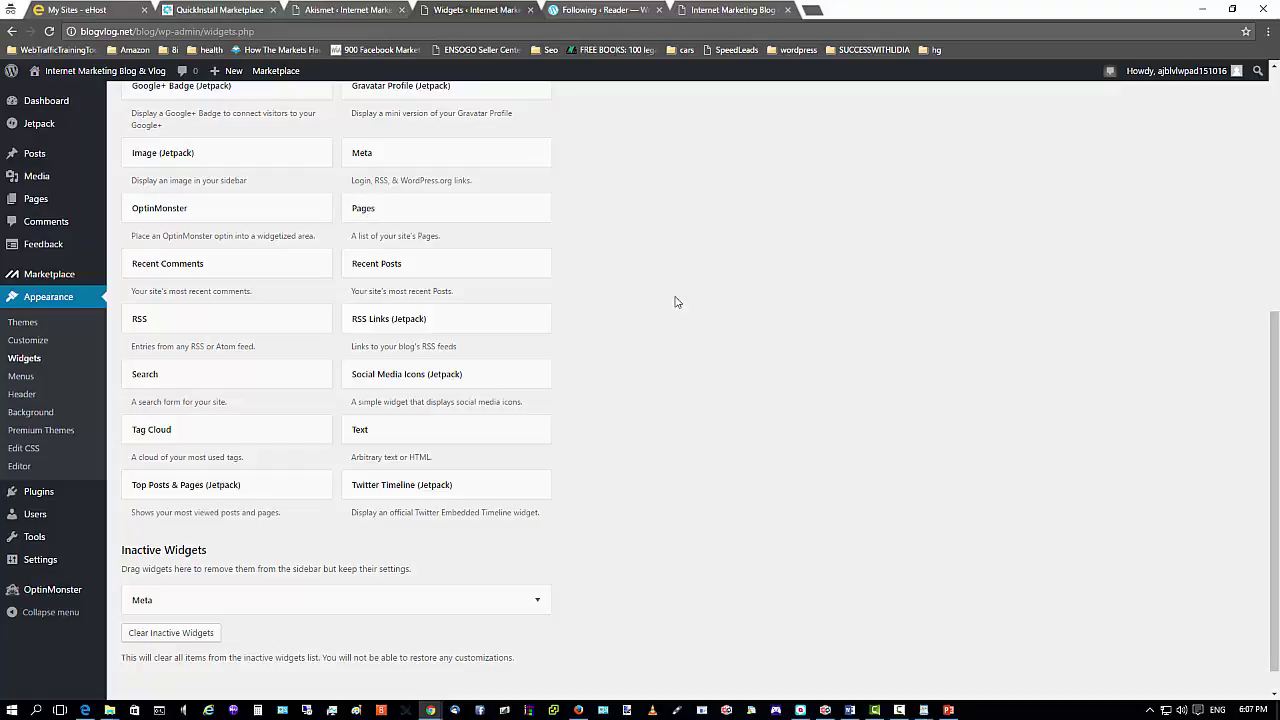
scroll(635, 378, "up", 2)
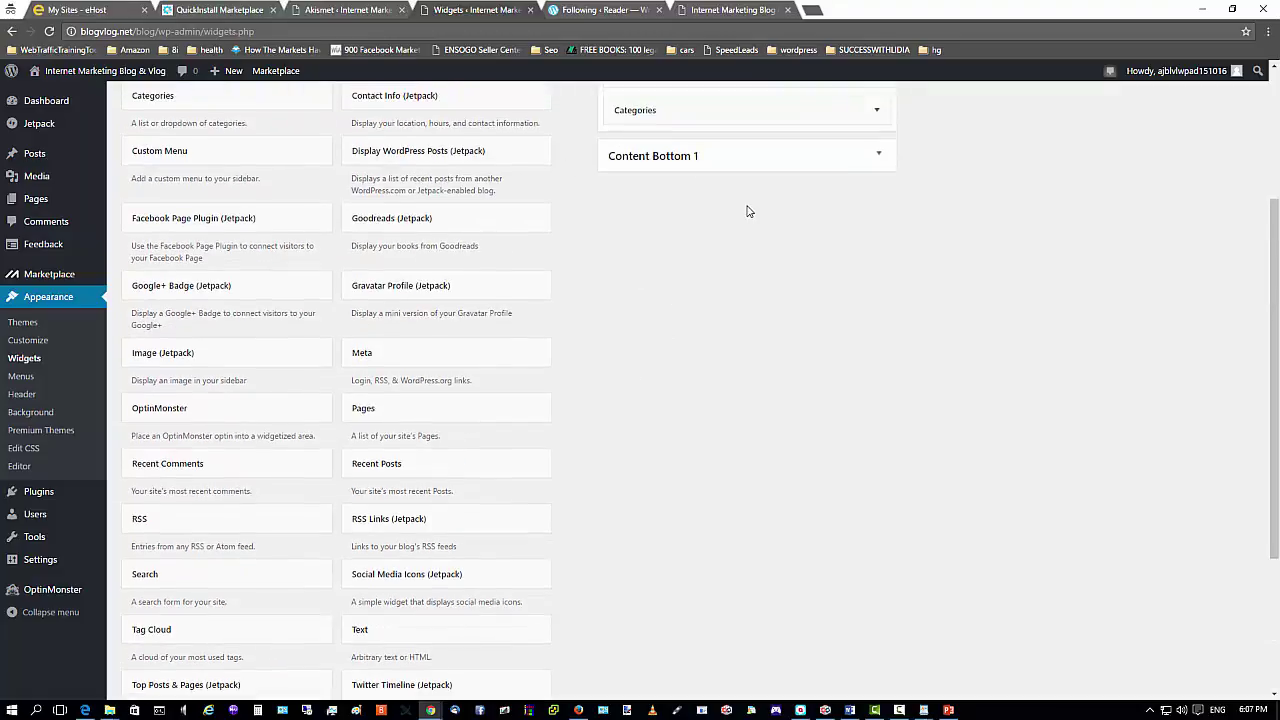
scroll(737, 300, "up", 3)
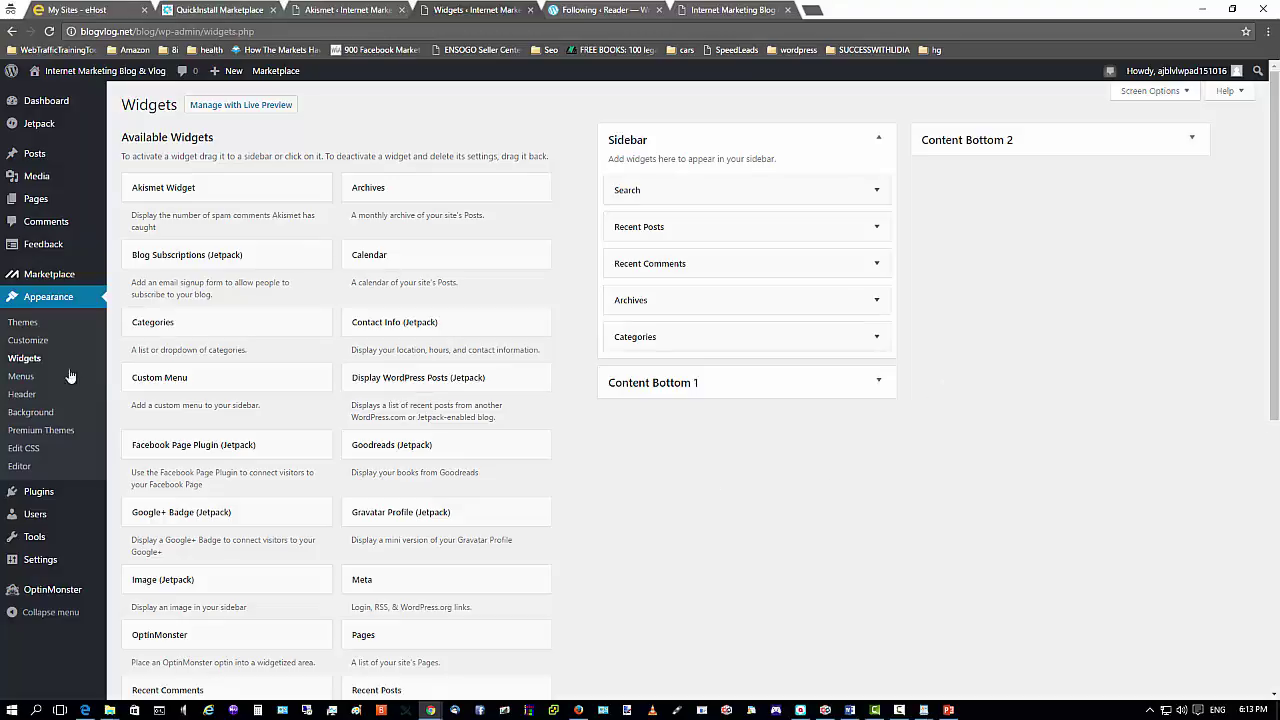
mouse_move(22, 252)
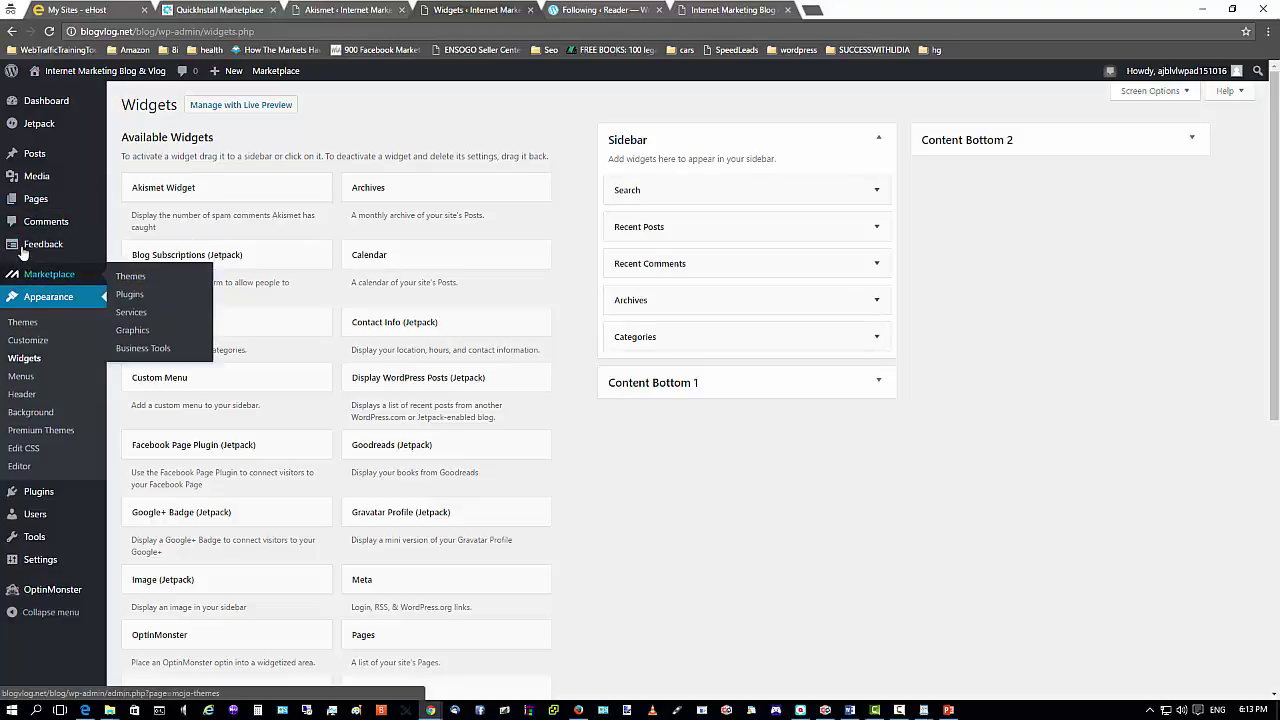
mouse_move(71, 188)
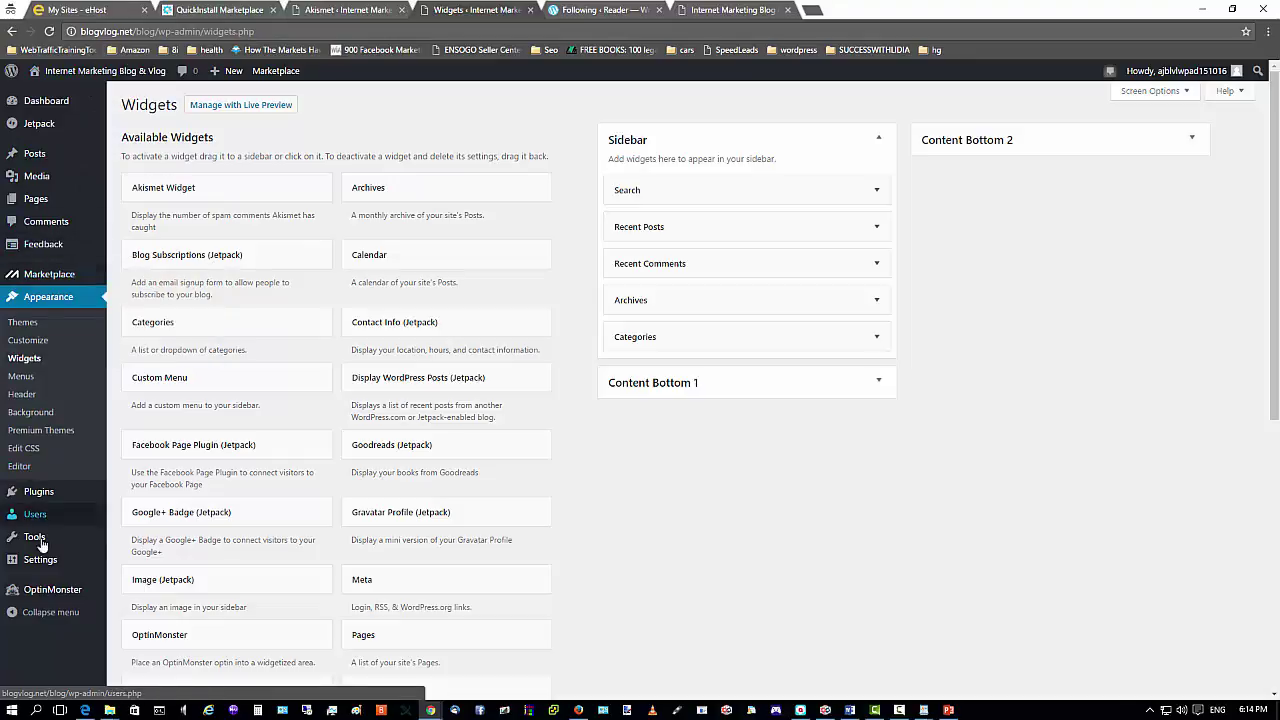
In Settings > General, replace 'Just another WordPress site' with the owner's name plus BlogVlog.
mouse_move(40, 562)
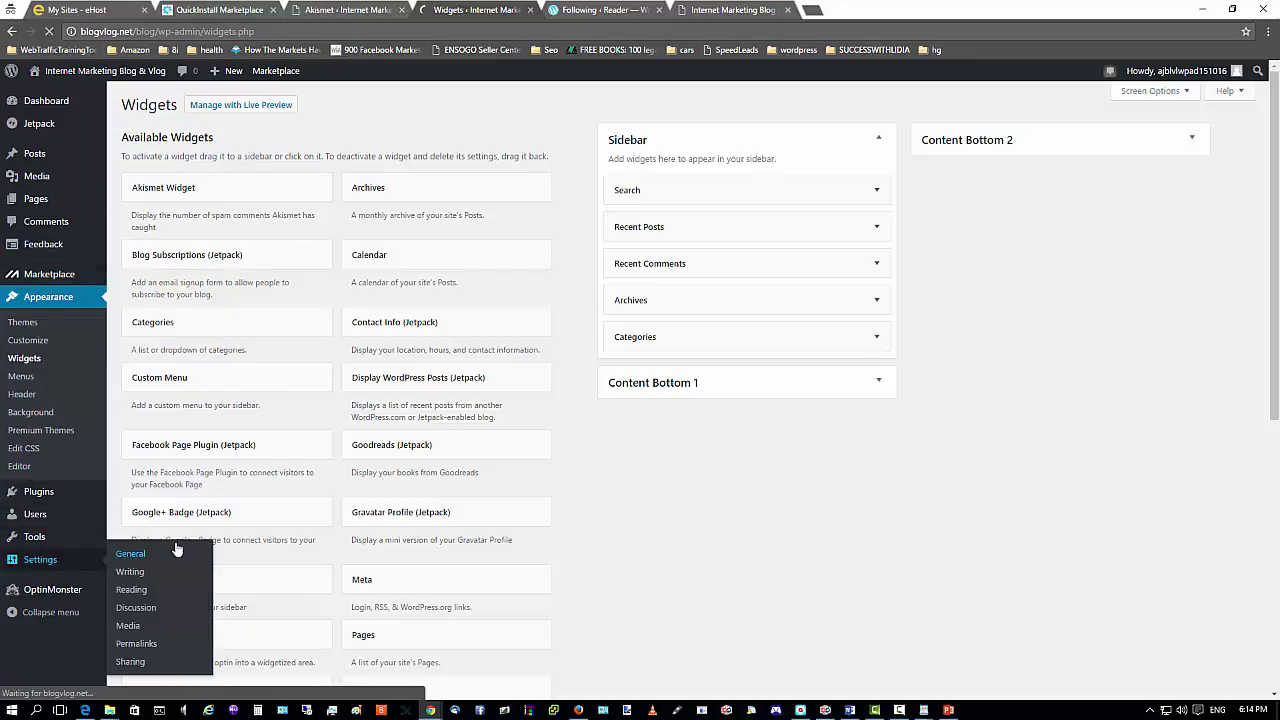
left_click(130, 553)
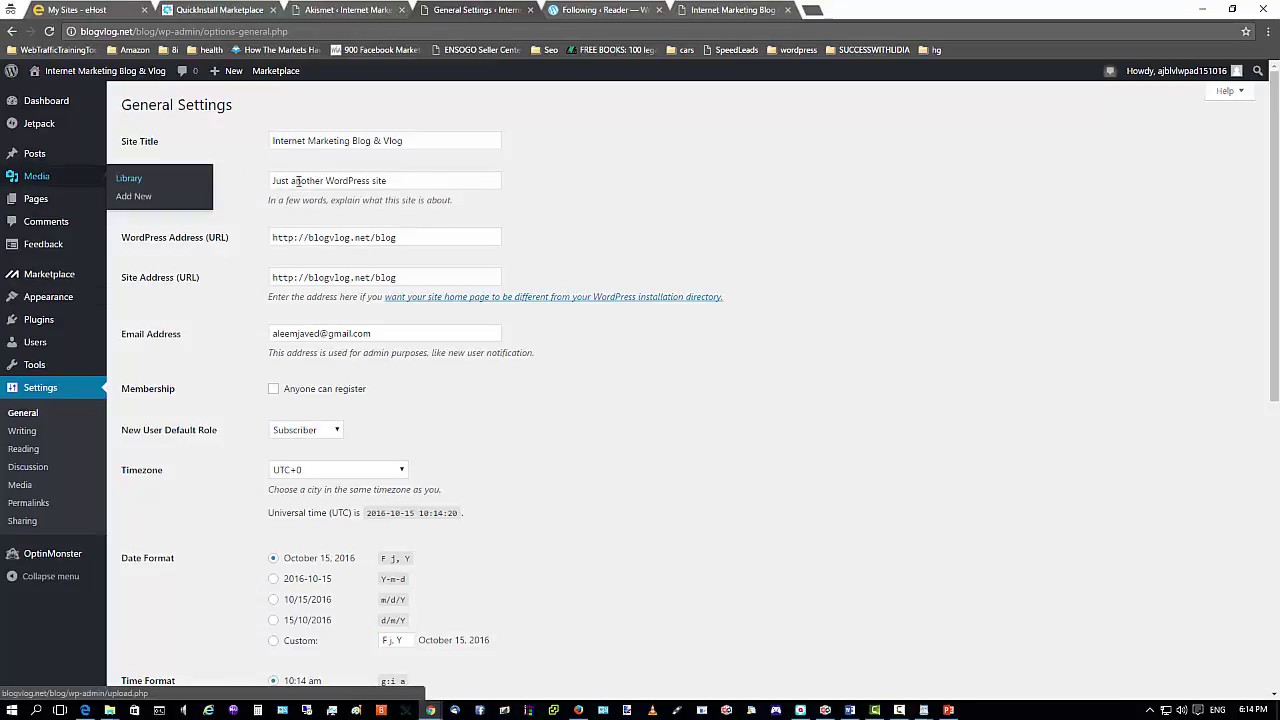
left_click_drag(415, 185, 156, 175)
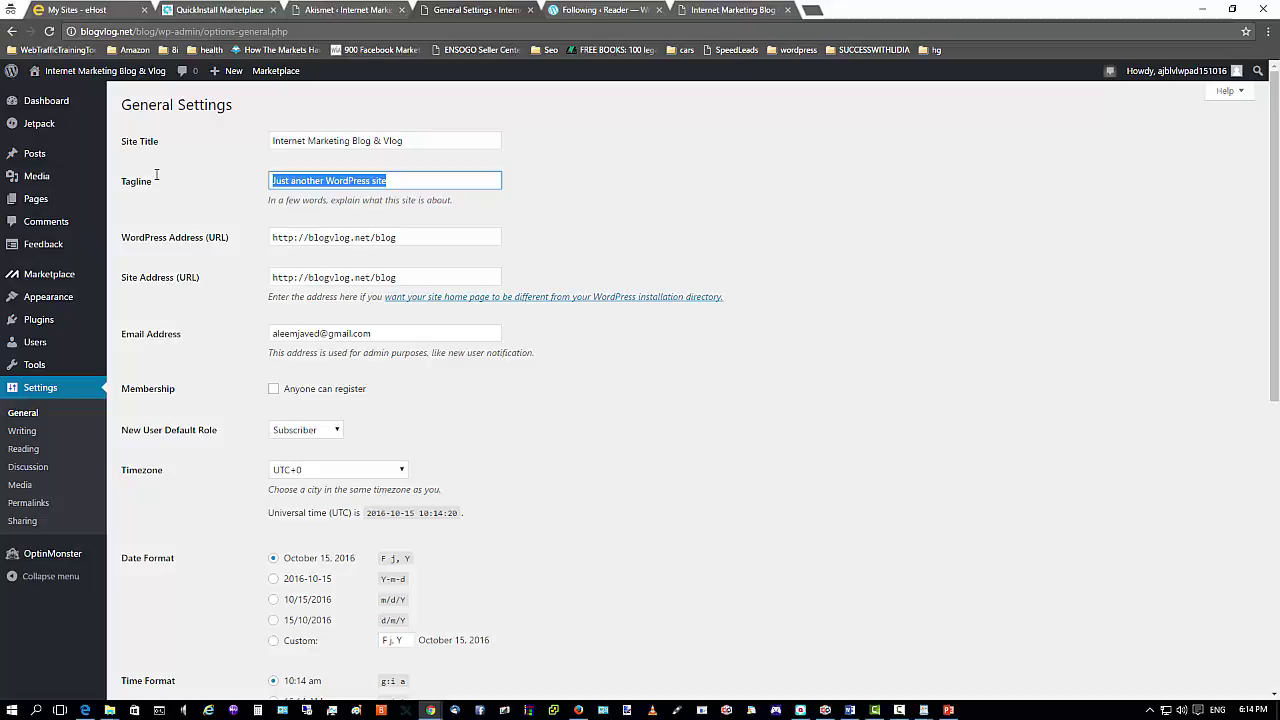
type("A")
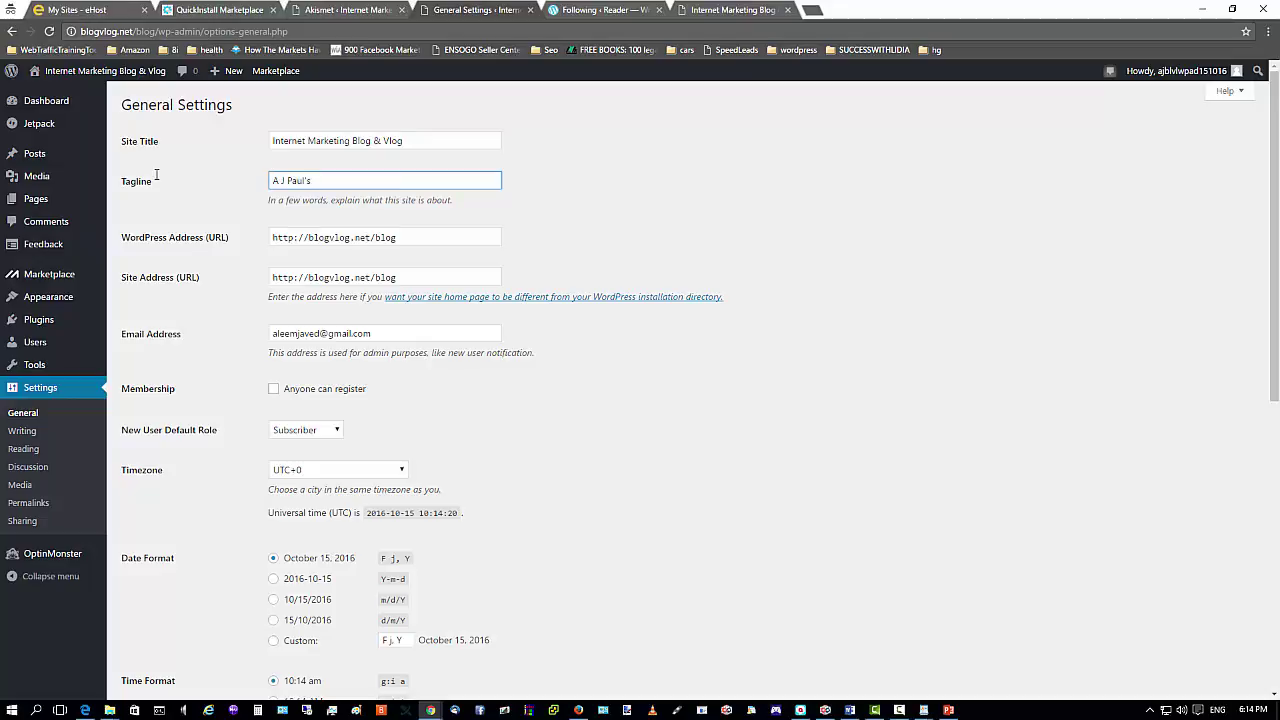
type("J Paul's BlogVlog")
left_click(616, 219)
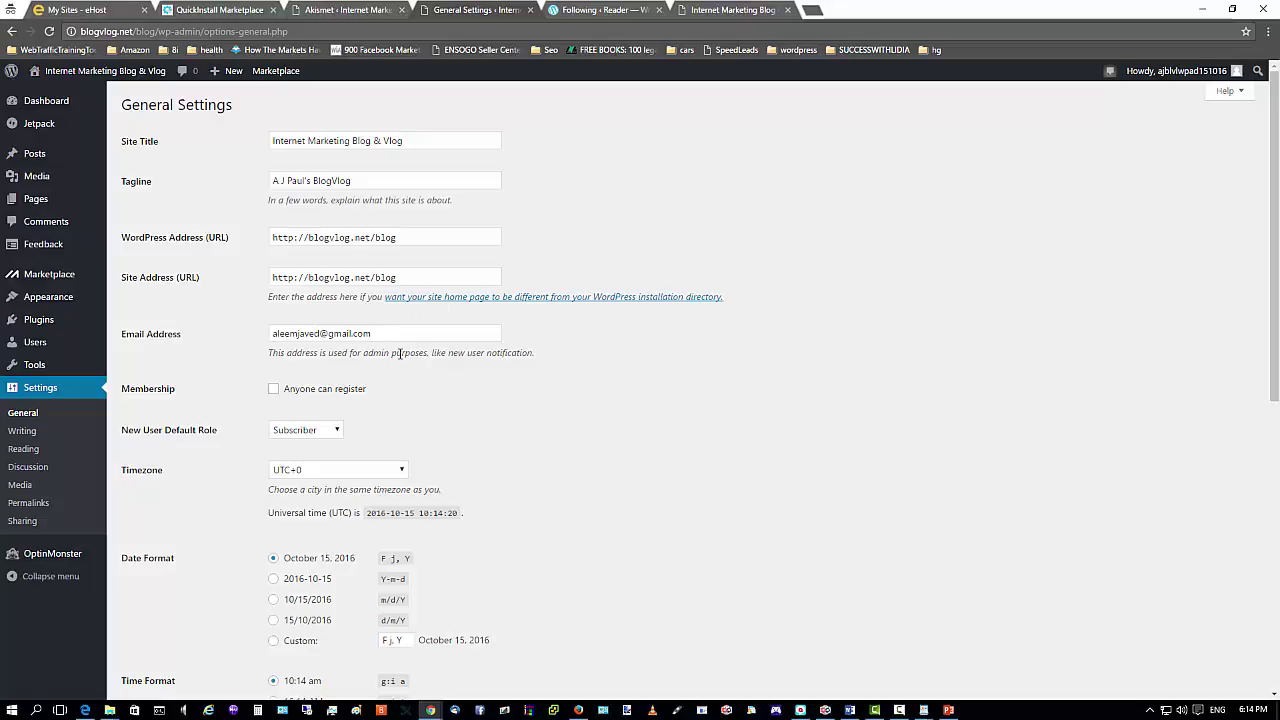
scroll(437, 403, "down", 1)
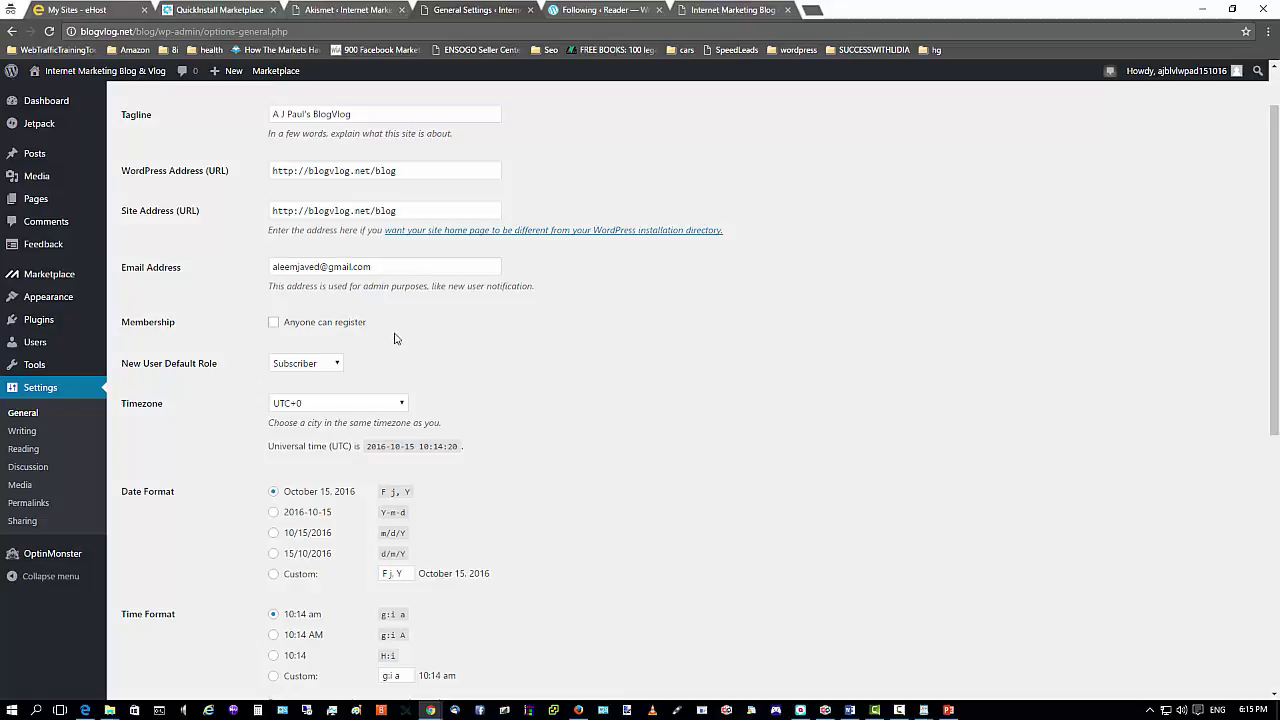
Let anyone register, with Subscriber as the default role for new users.
left_click(273, 322)
mouse_move(85, 370)
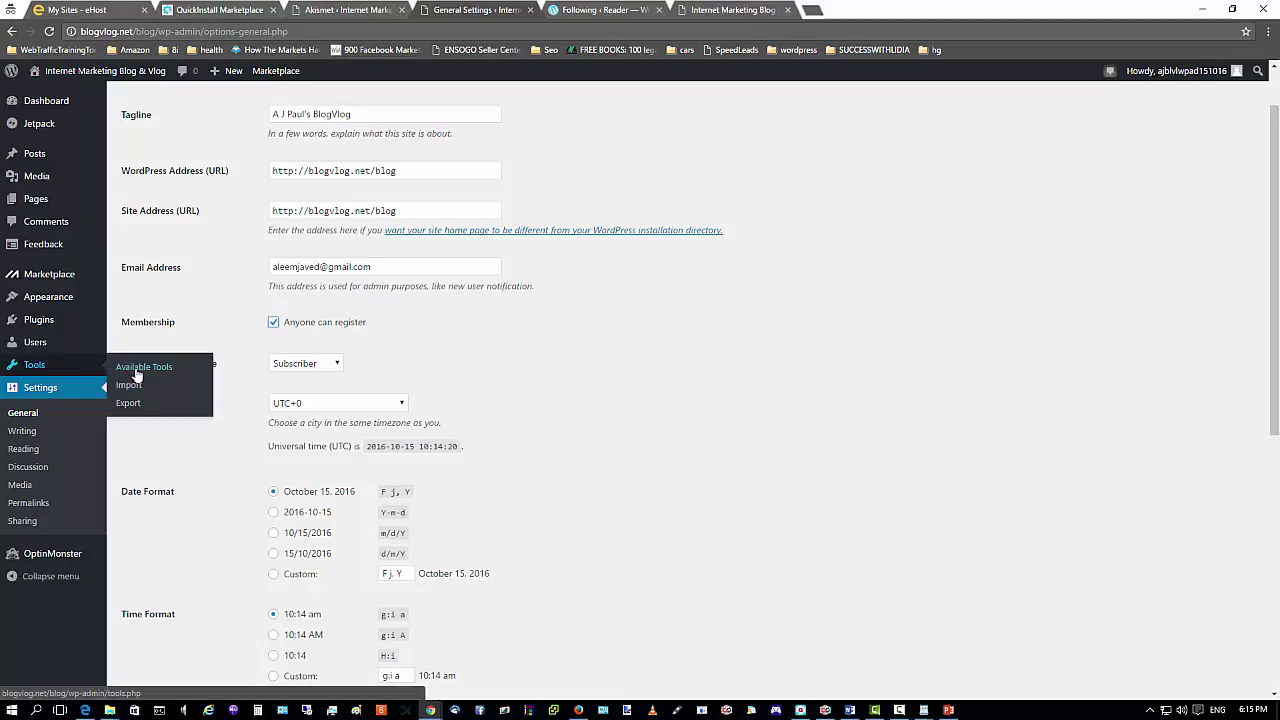
left_click(336, 366)
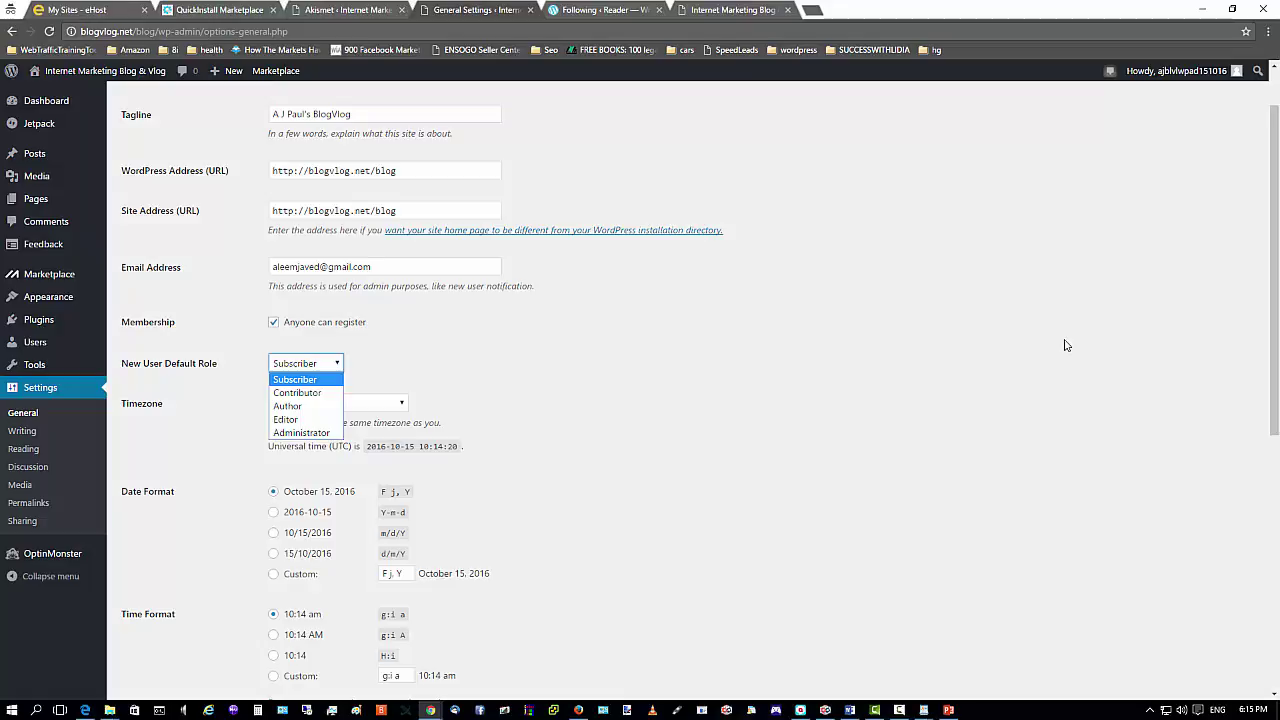
left_click(1156, 335)
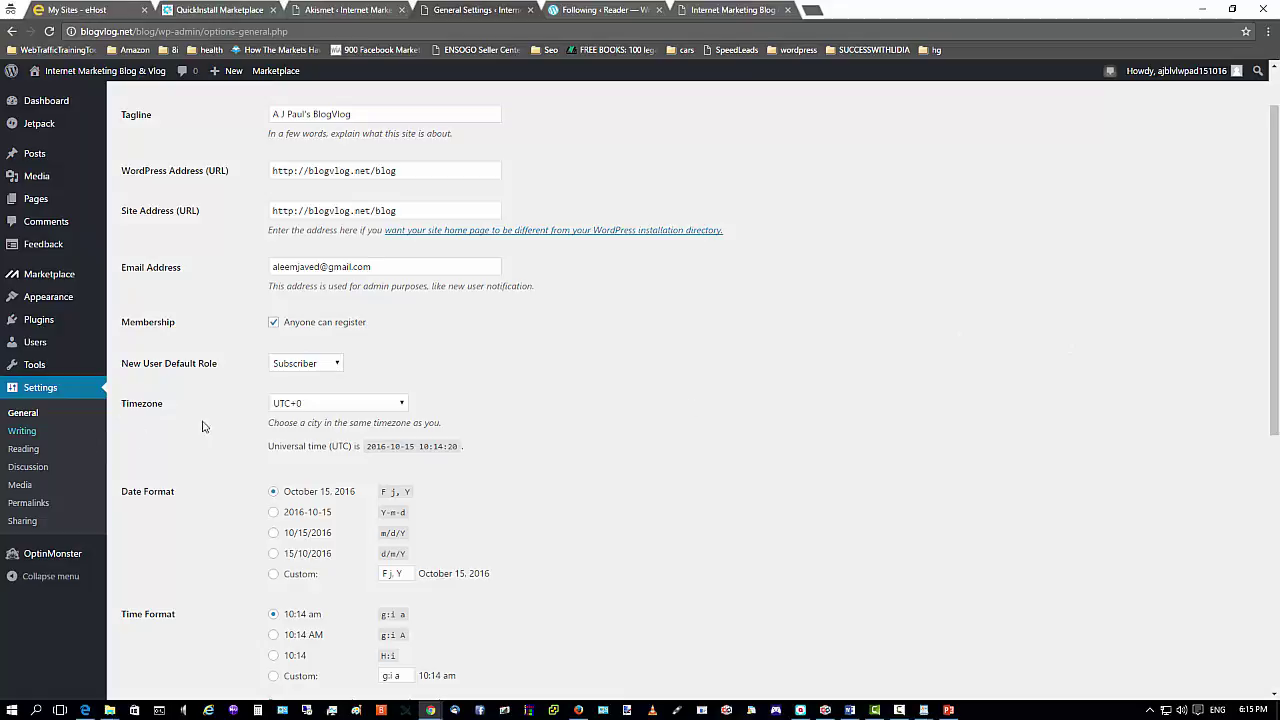
left_click(400, 405)
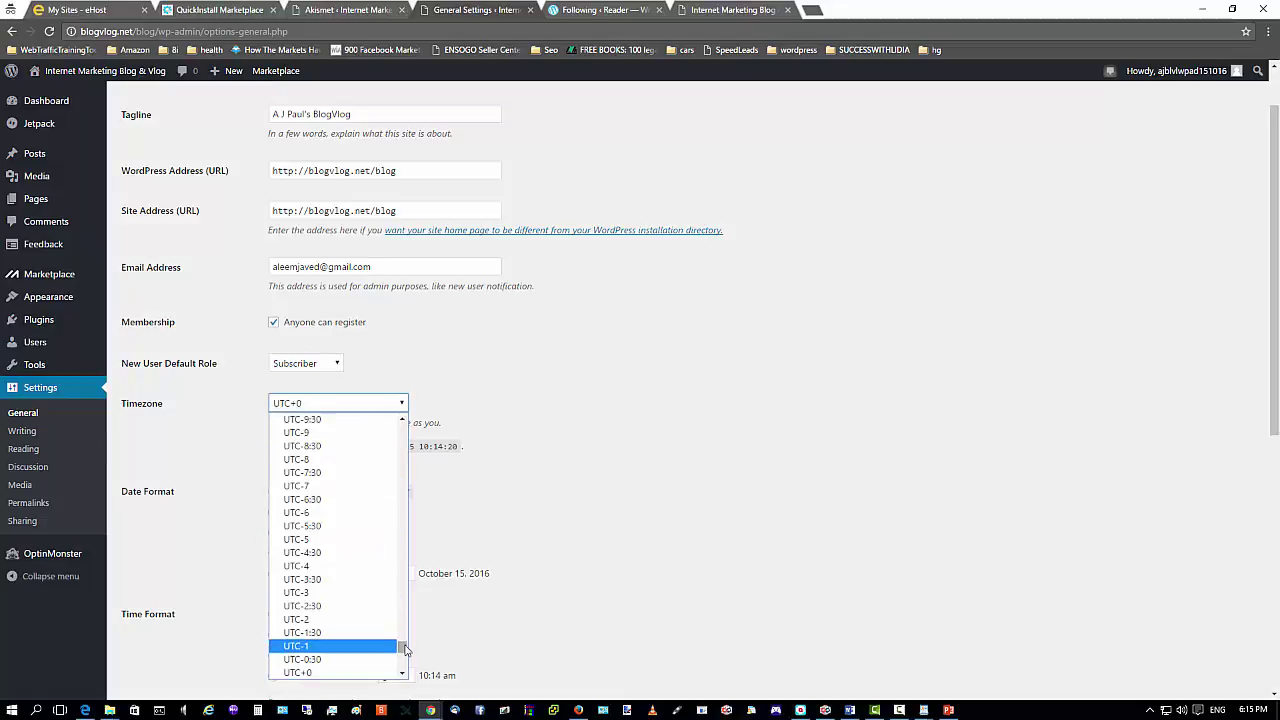
left_click(724, 410)
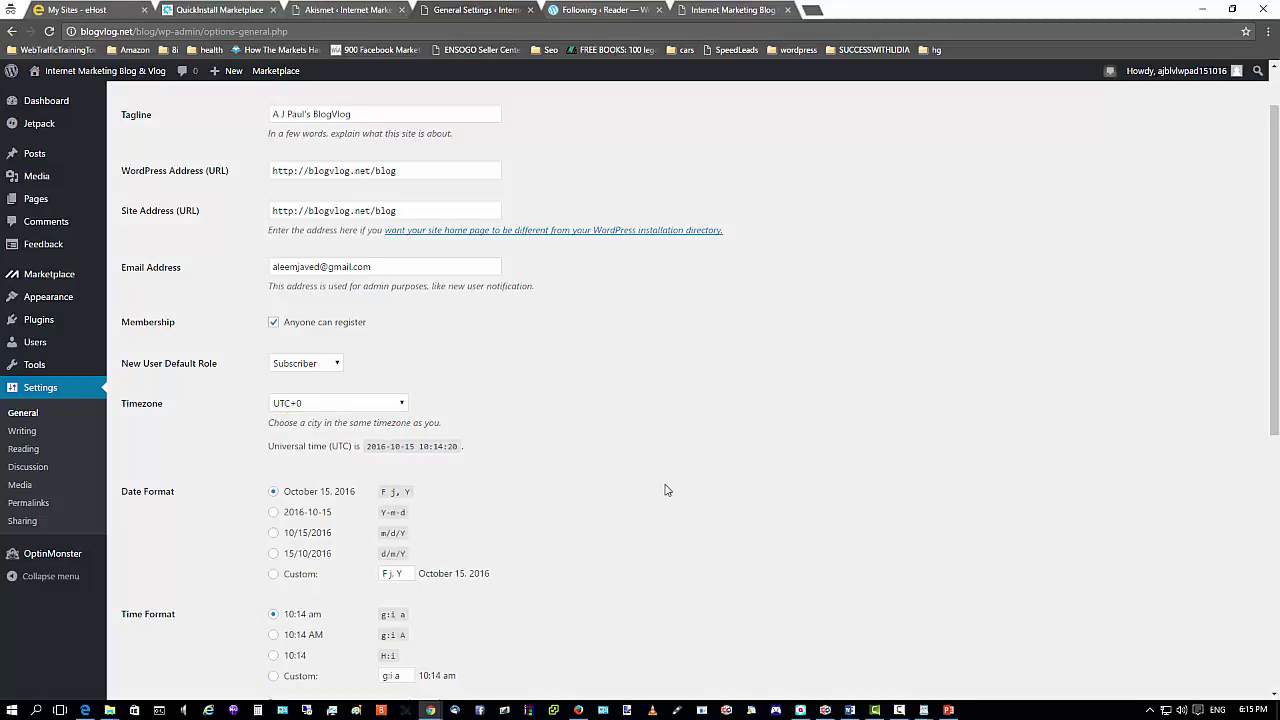
Set the timezone to Singapore, save the General Settings, and switch to Firefox.
scroll(665, 488, "down", 2)
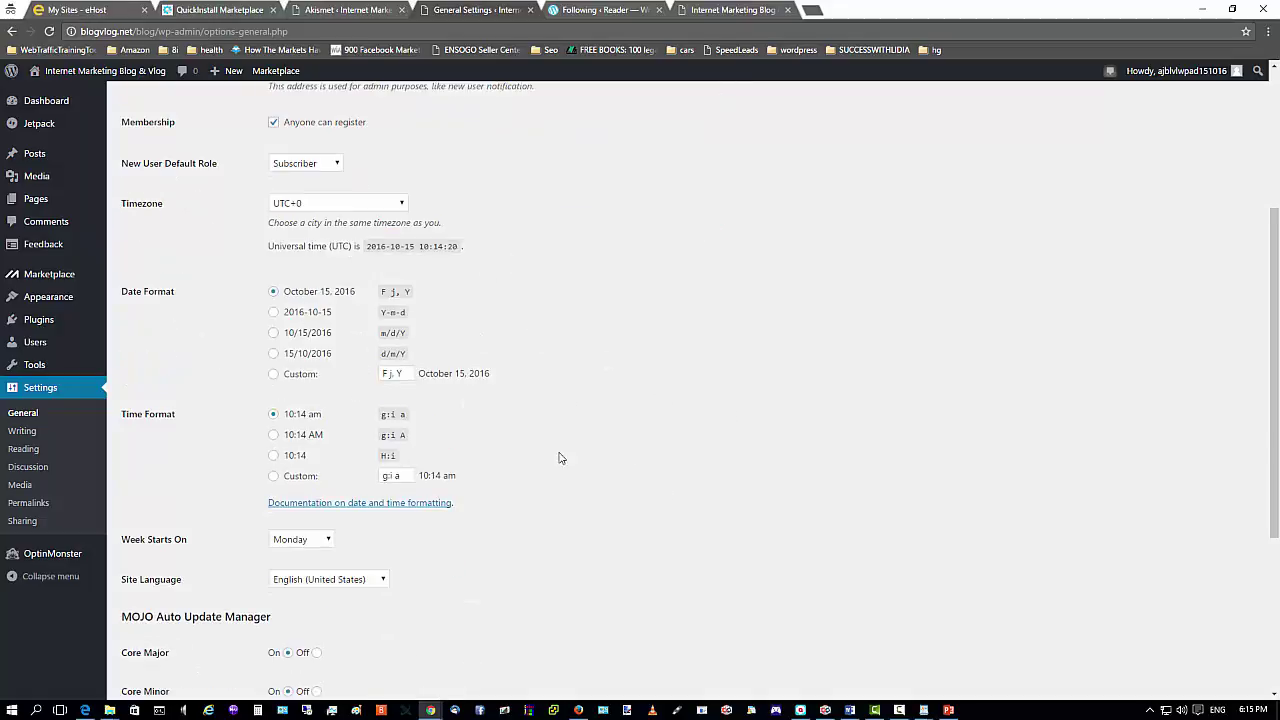
left_click(401, 206)
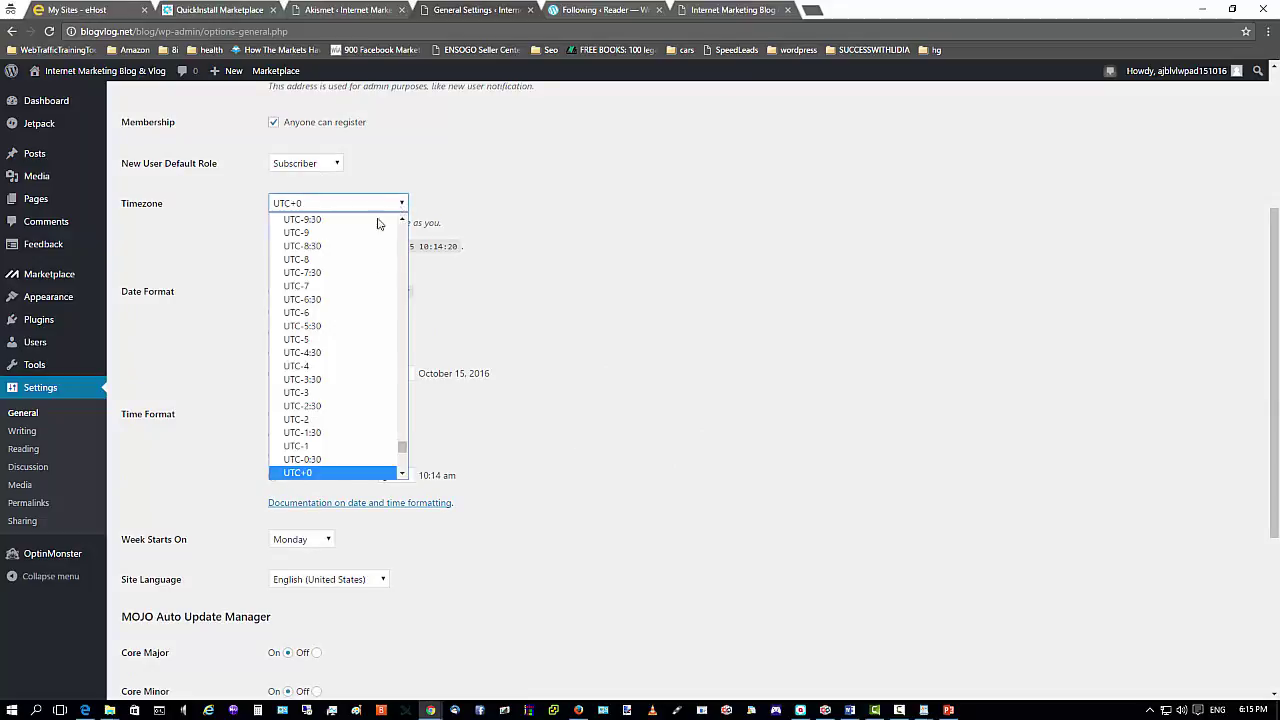
left_click_drag(401, 452, 403, 342)
scroll(323, 415, "down", 10)
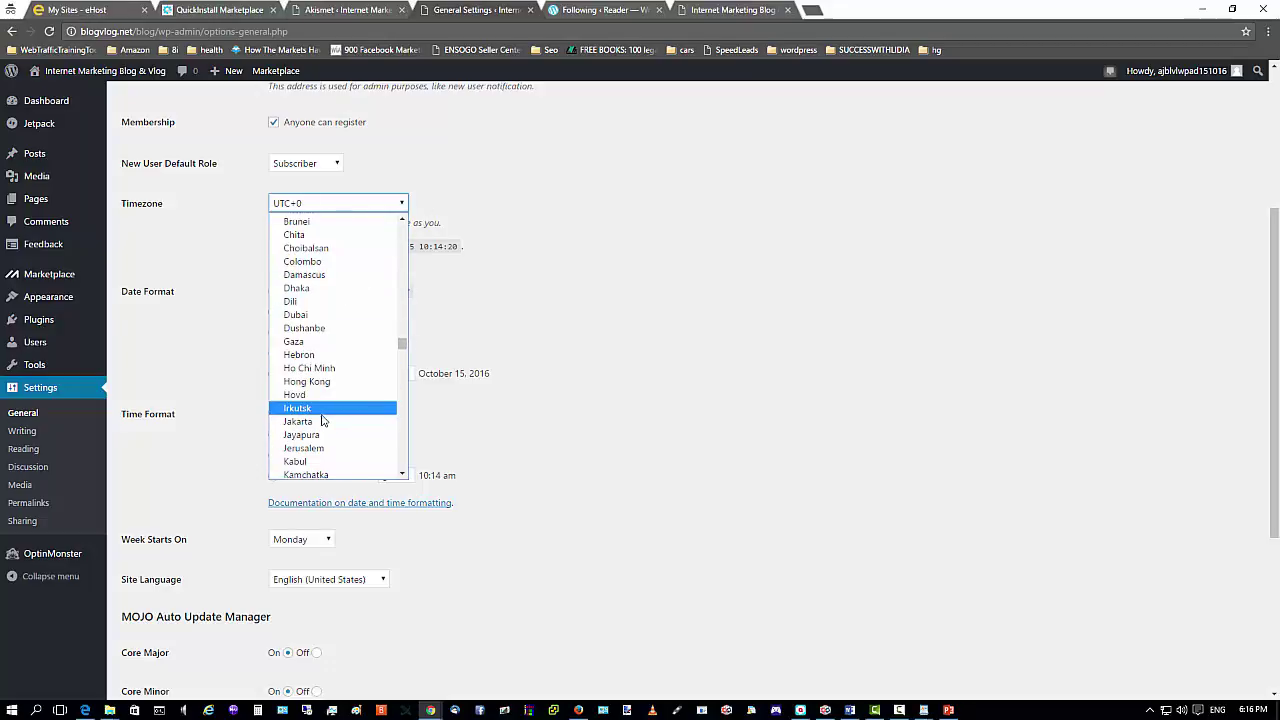
scroll(323, 418, "down", 3)
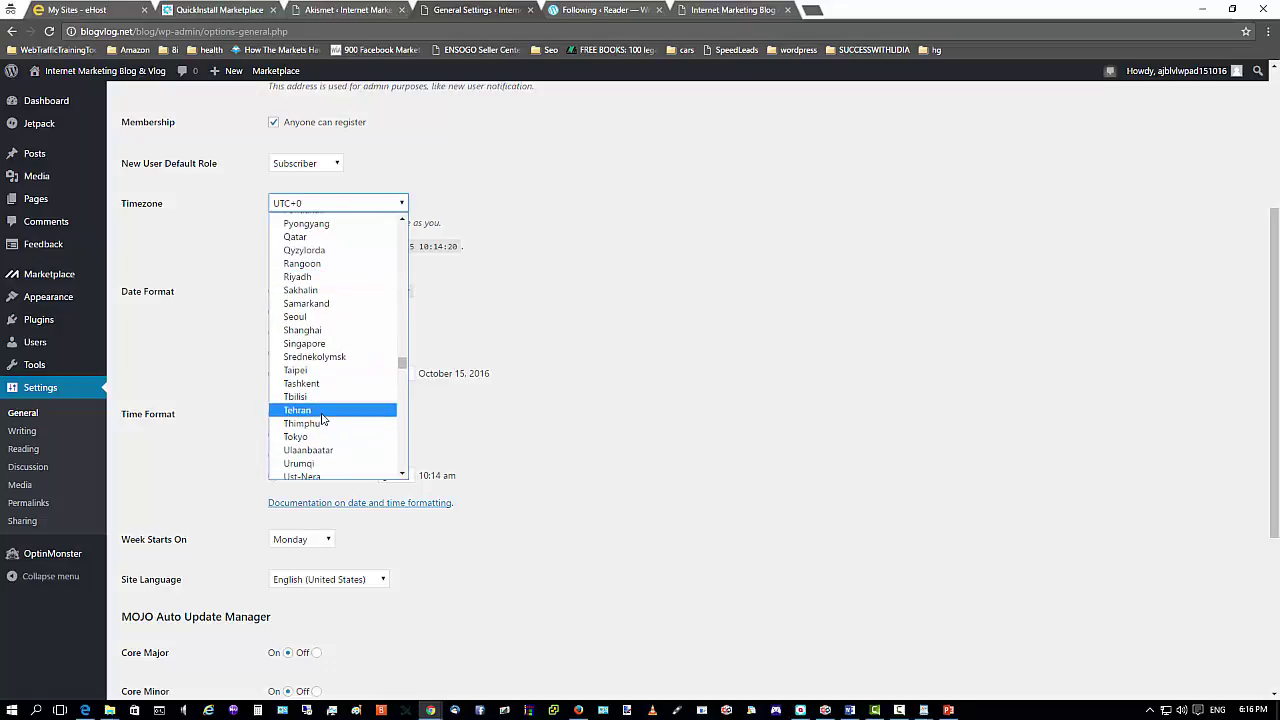
left_click(322, 347)
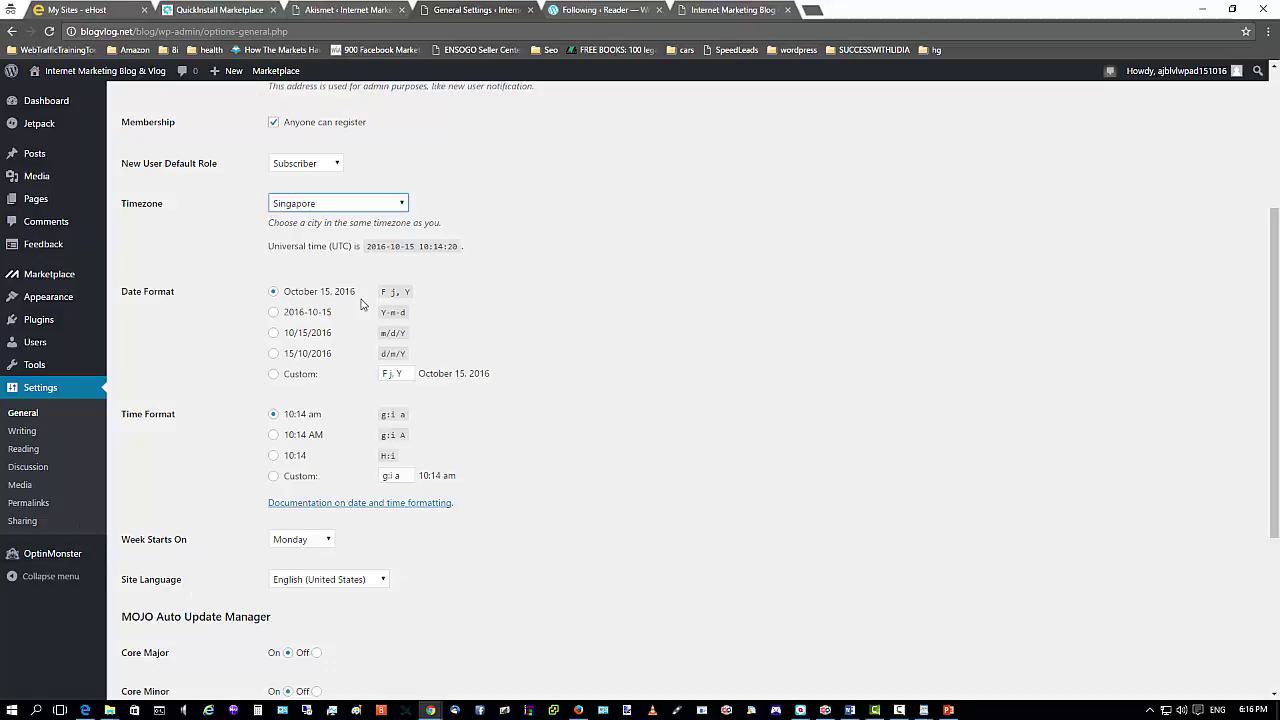
scroll(267, 485, "down", 2)
scroll(267, 485, "down", 1)
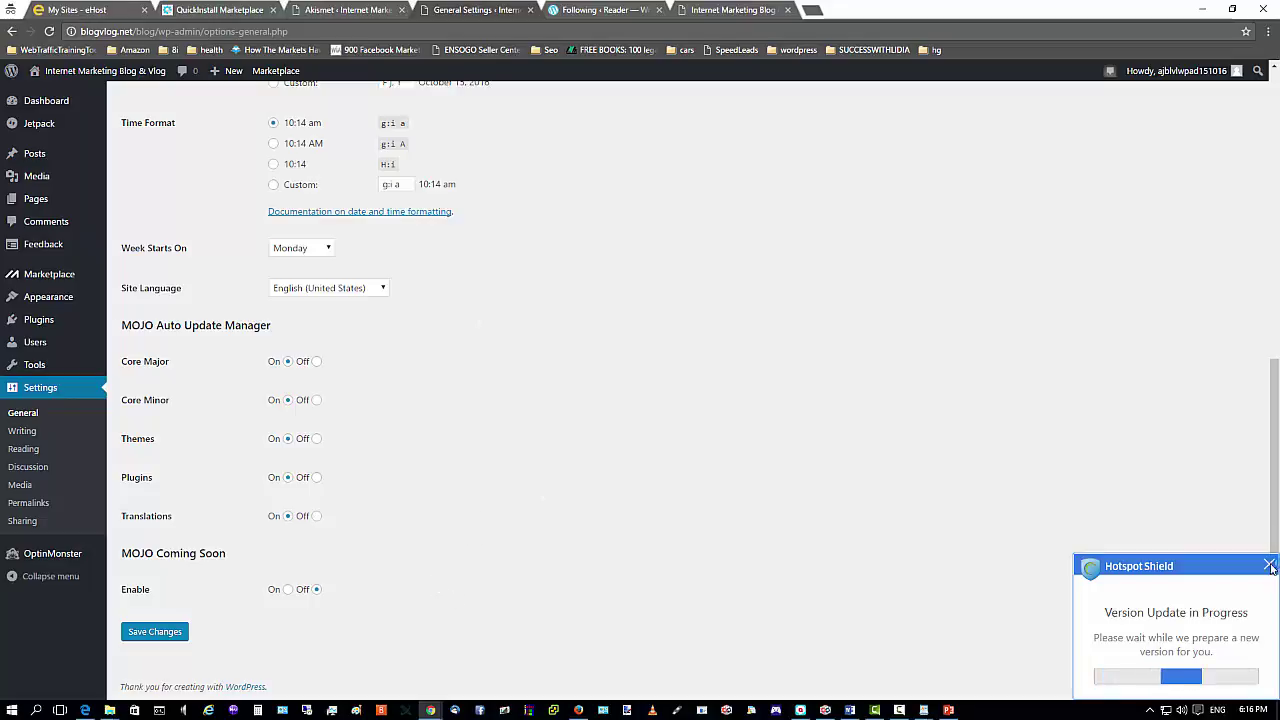
left_click(160, 632)
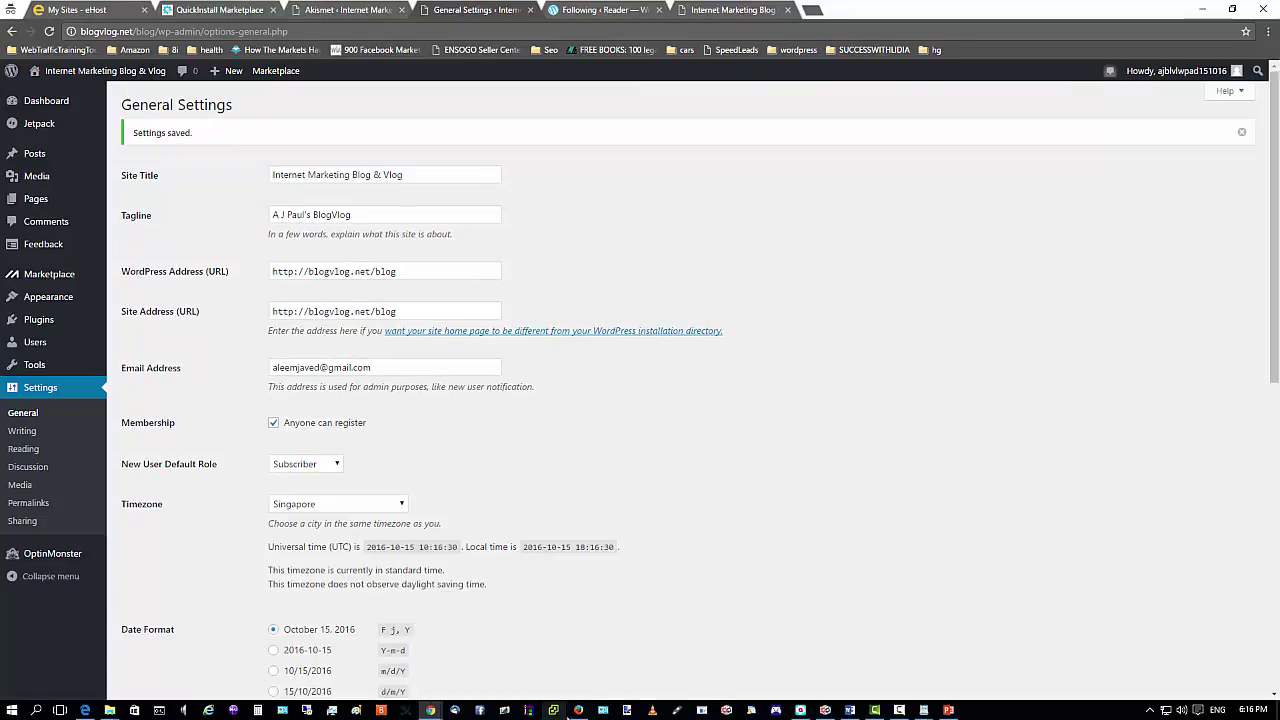
left_click(578, 710)
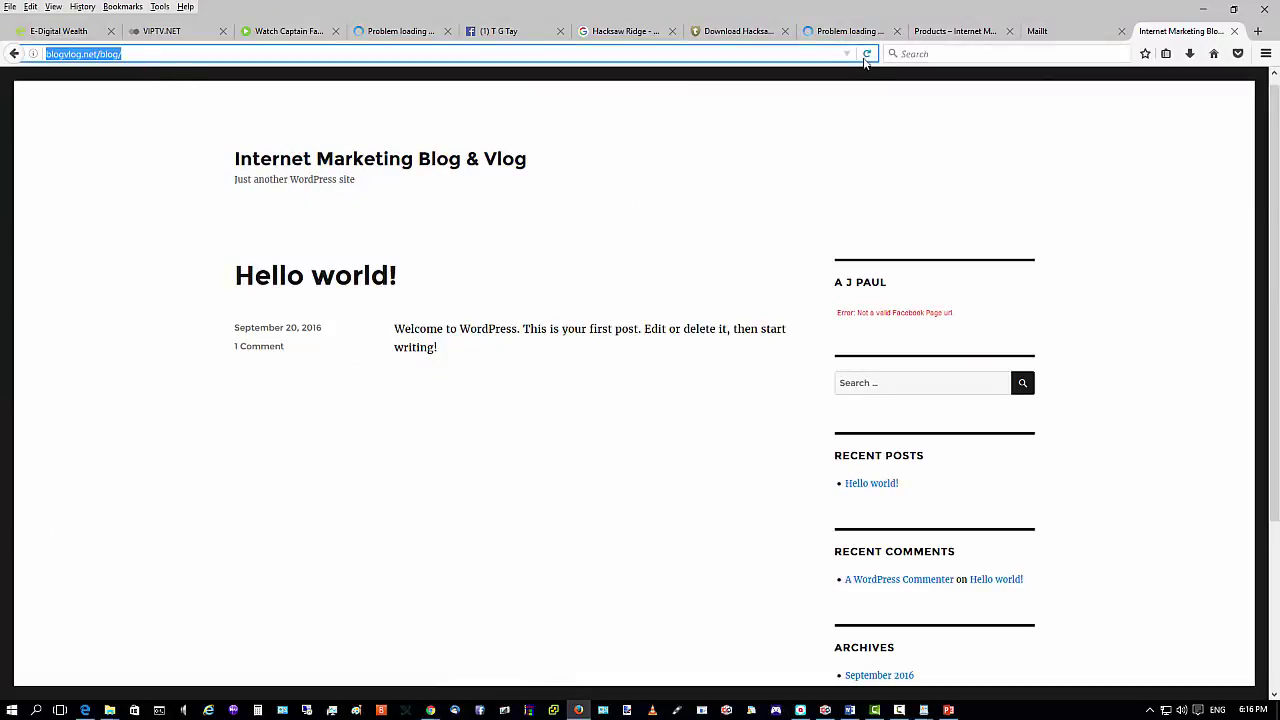
Reload the blog's front page, then bring Chrome's Facebook window forward and close it.
left_click(866, 55)
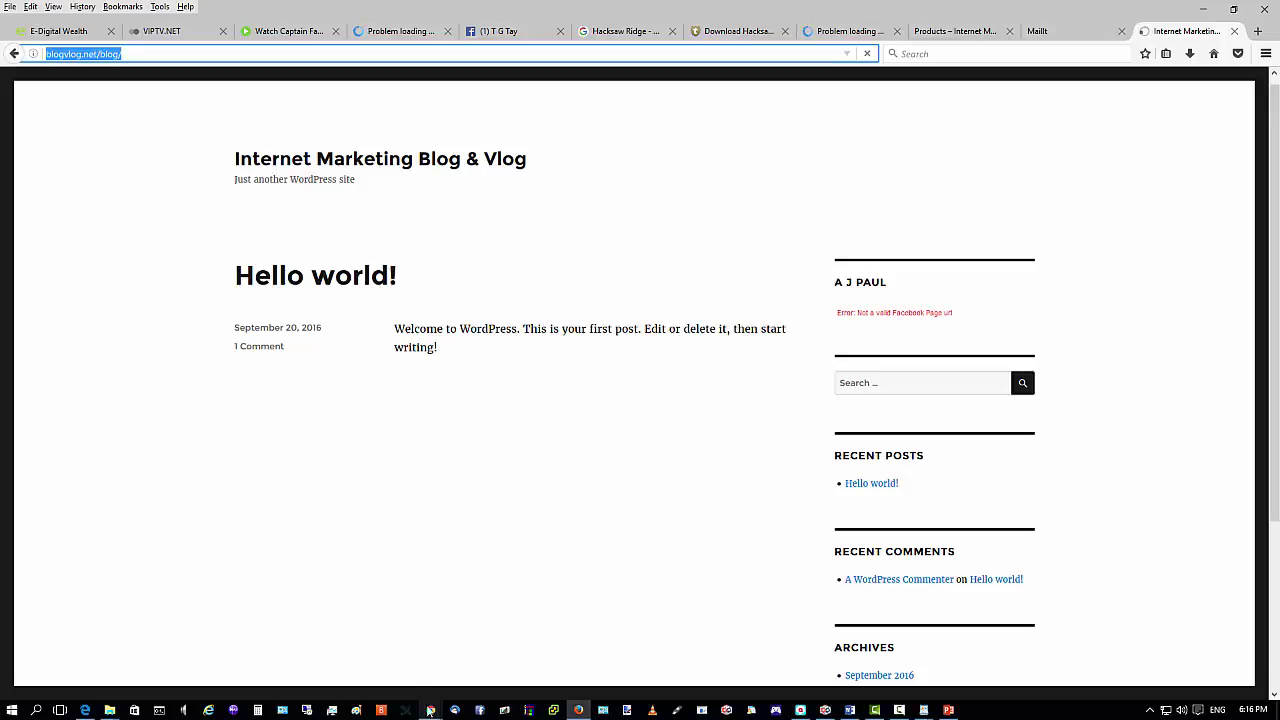
left_click(430, 710)
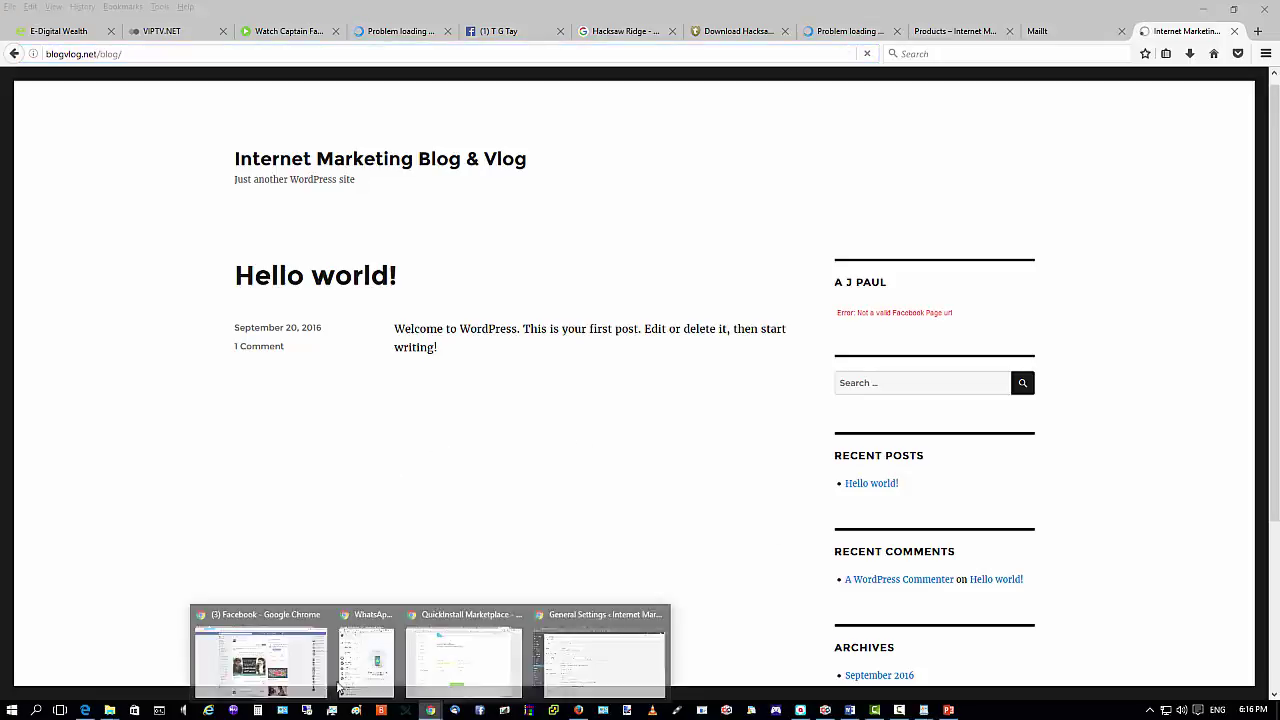
left_click(280, 660)
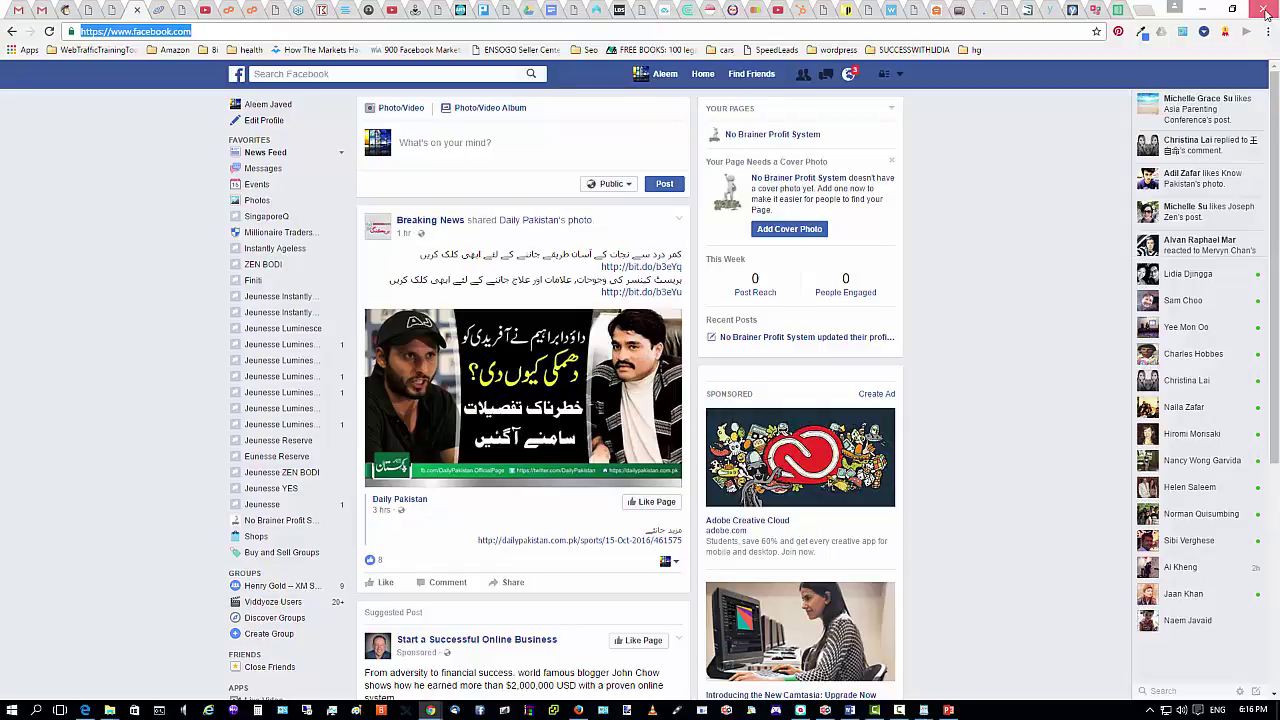
left_click(1265, 12)
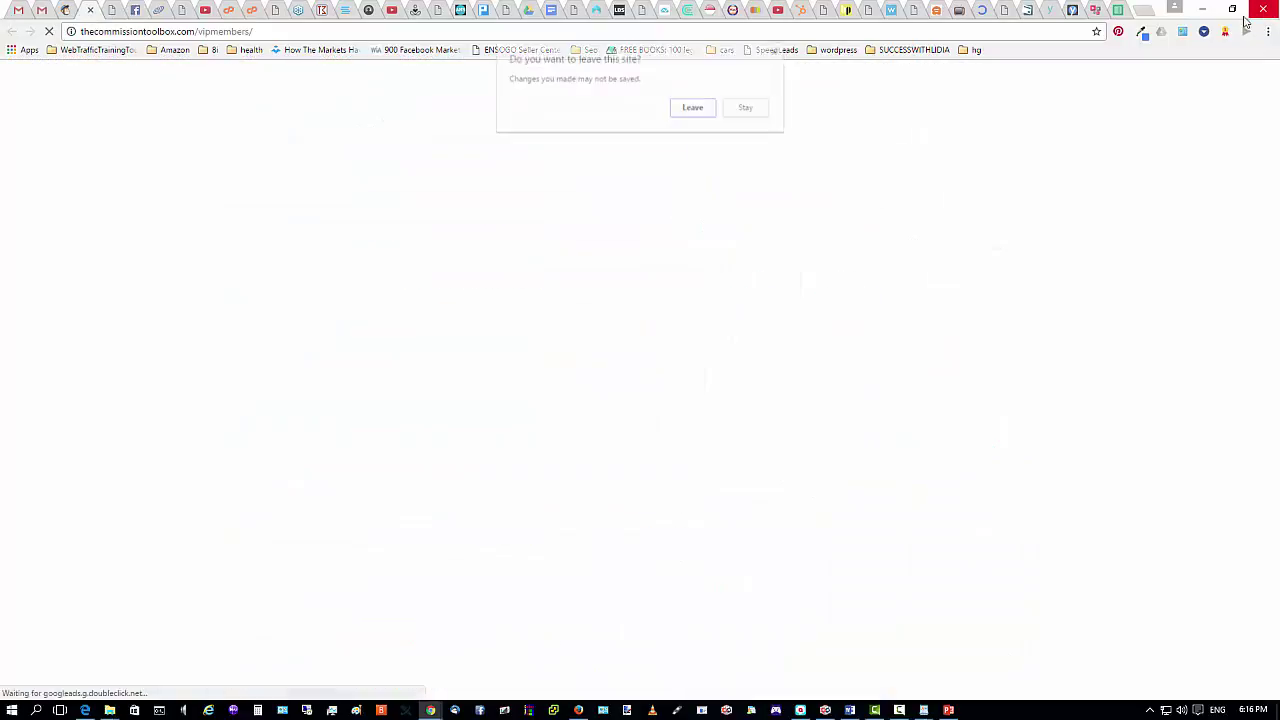
Close Chrome, confirming Leave, and close all other Firefox tabs except the blog.
left_click(690, 113)
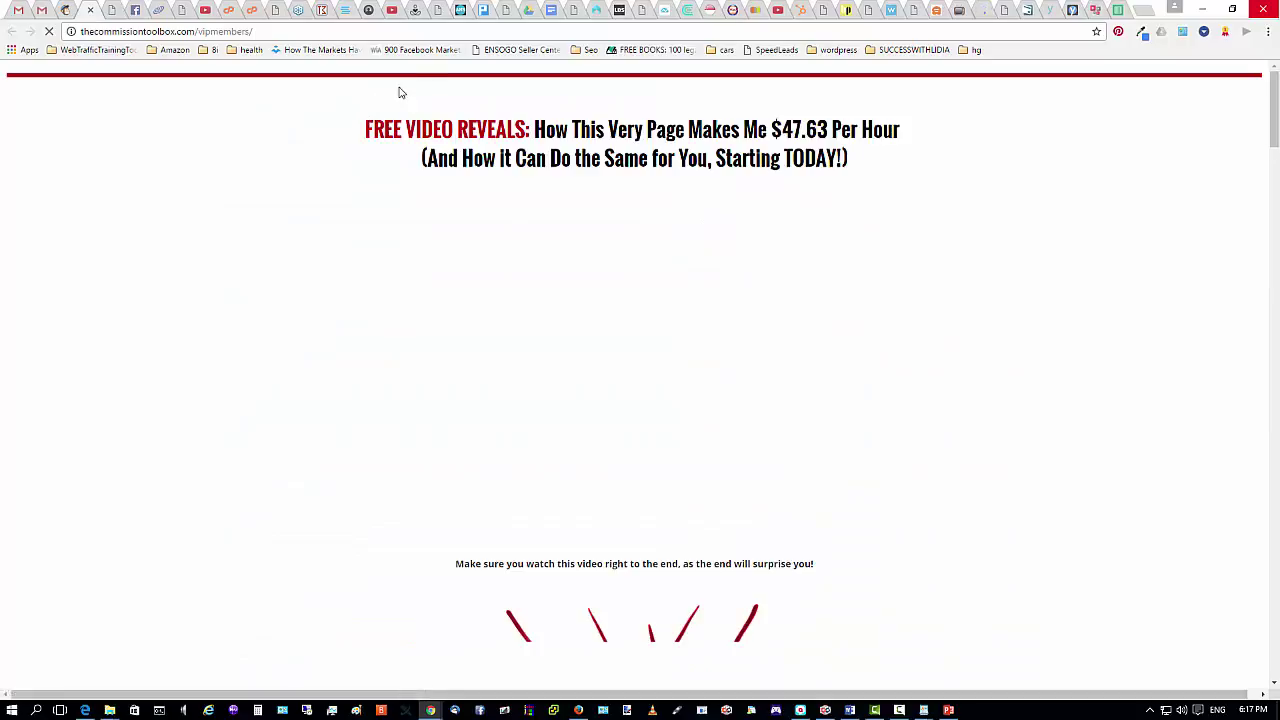
left_click(1263, 9)
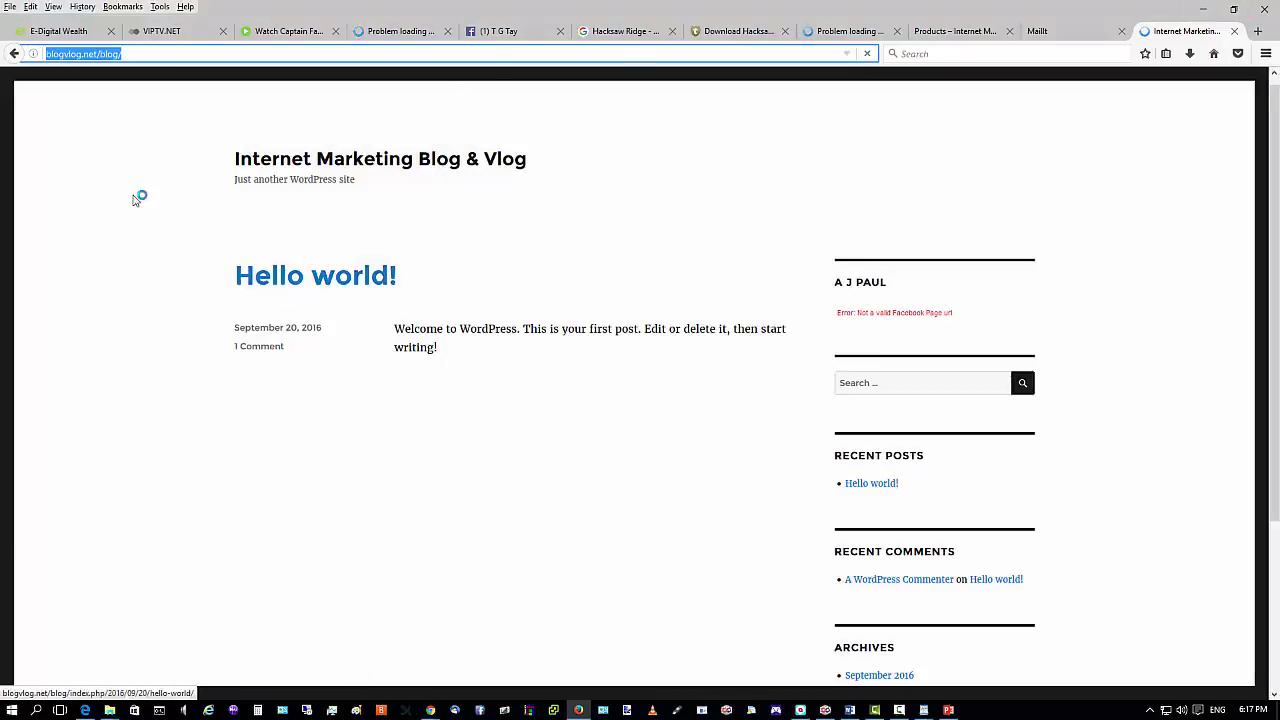
left_click(111, 31)
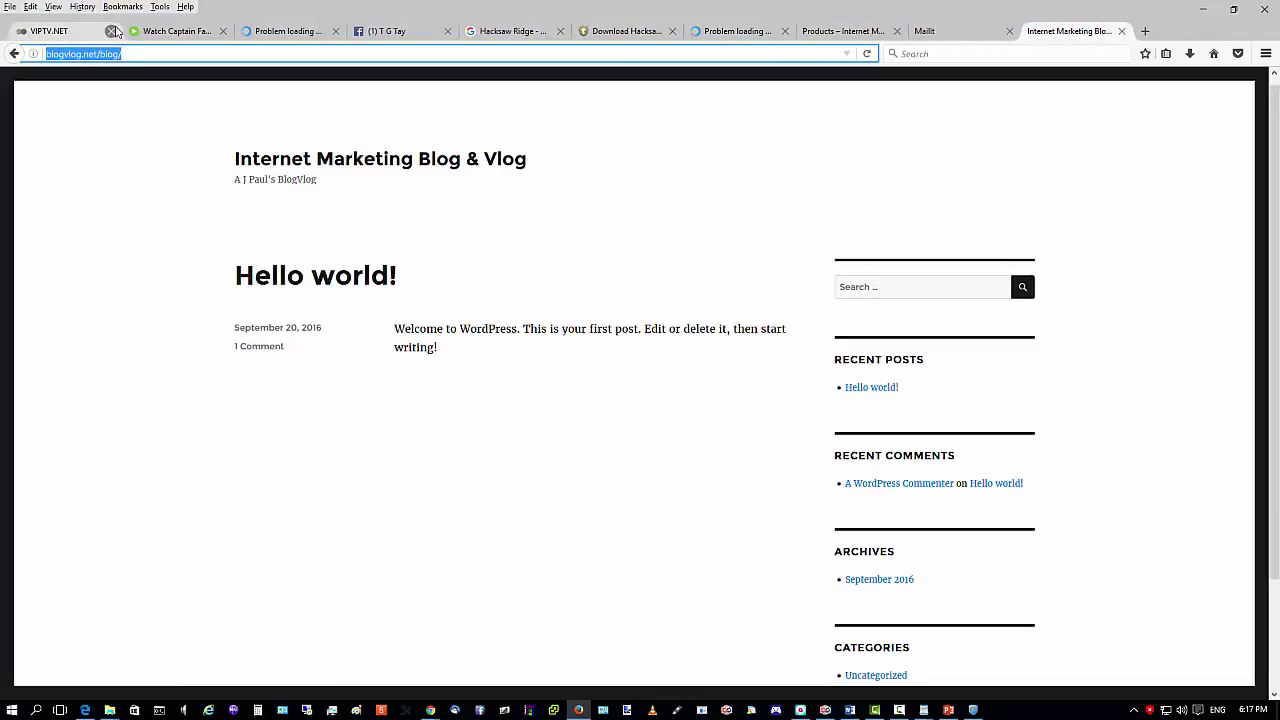
left_click(111, 31)
left_click(111, 31)
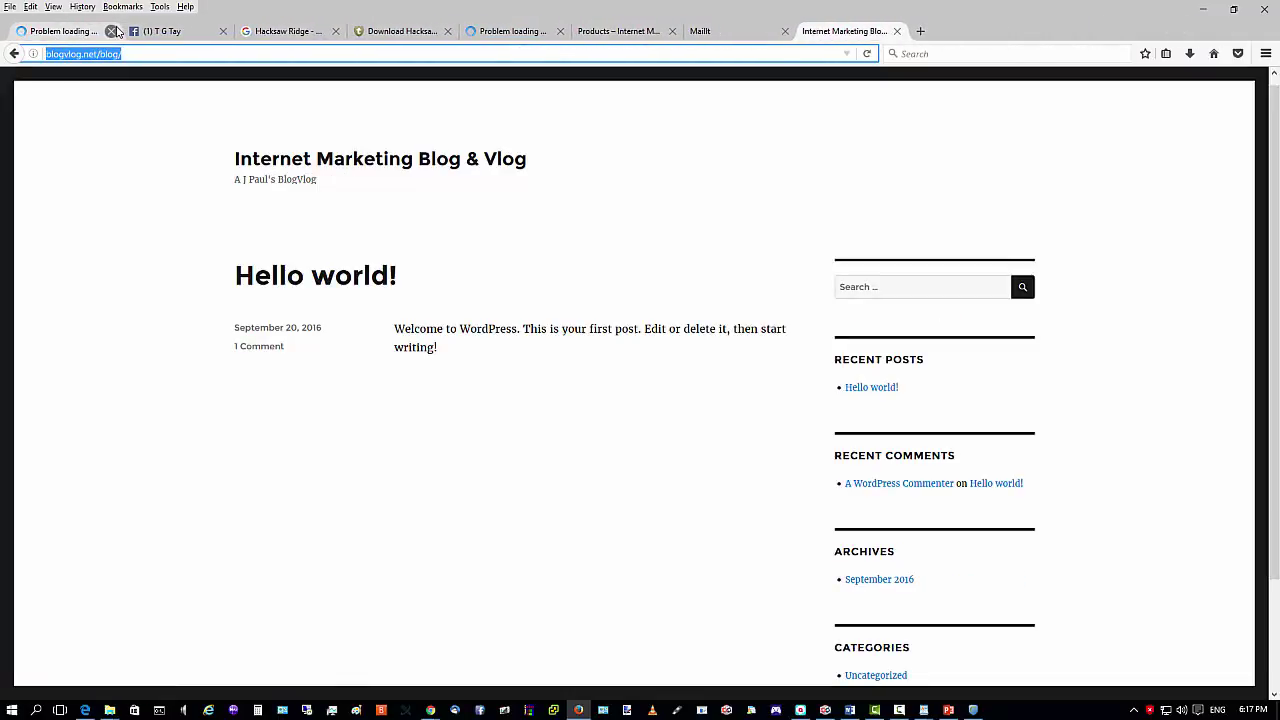
left_click(116, 31)
left_click(116, 31)
left_click(116, 31)
left_click(116, 31)
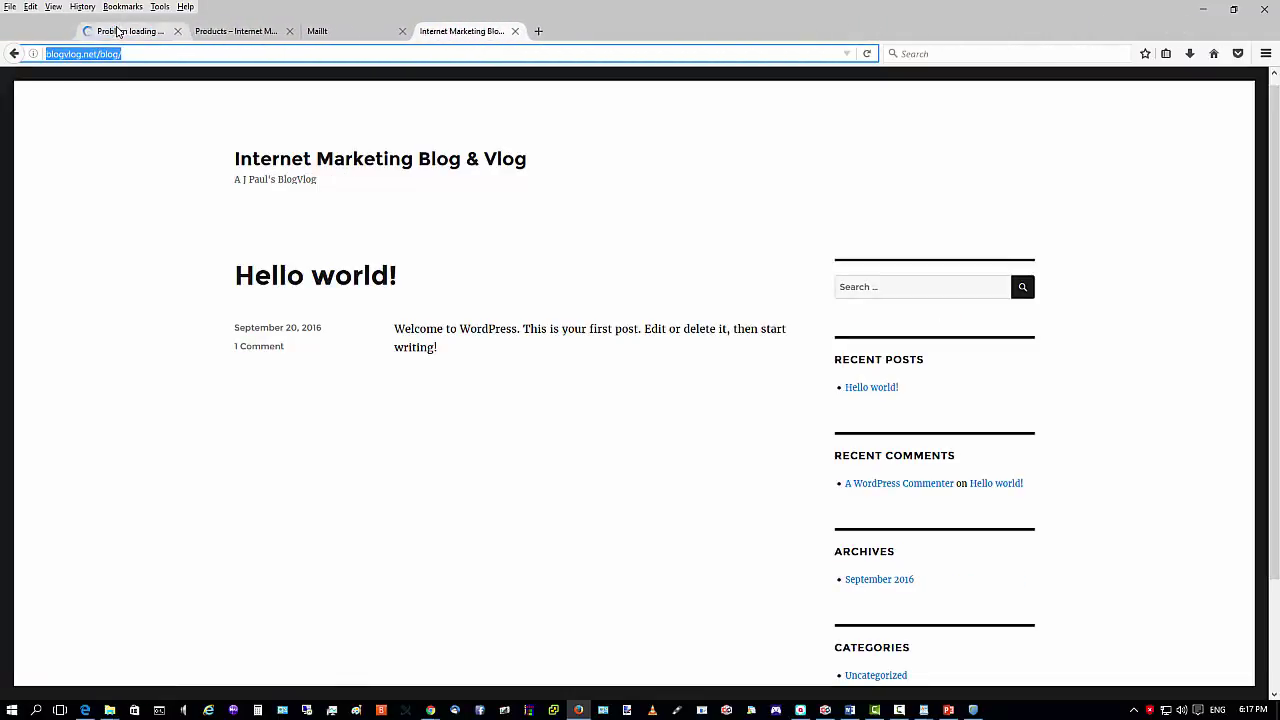
left_click(116, 31)
left_click(116, 31)
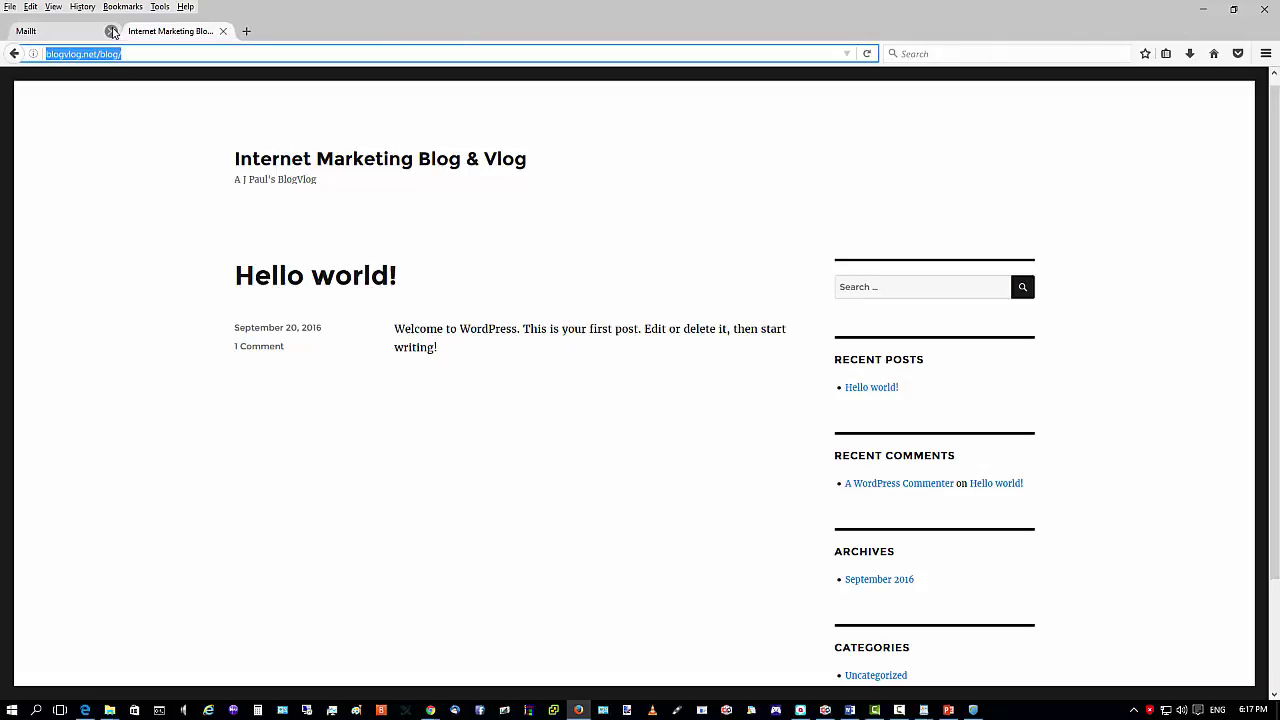
left_click(116, 31)
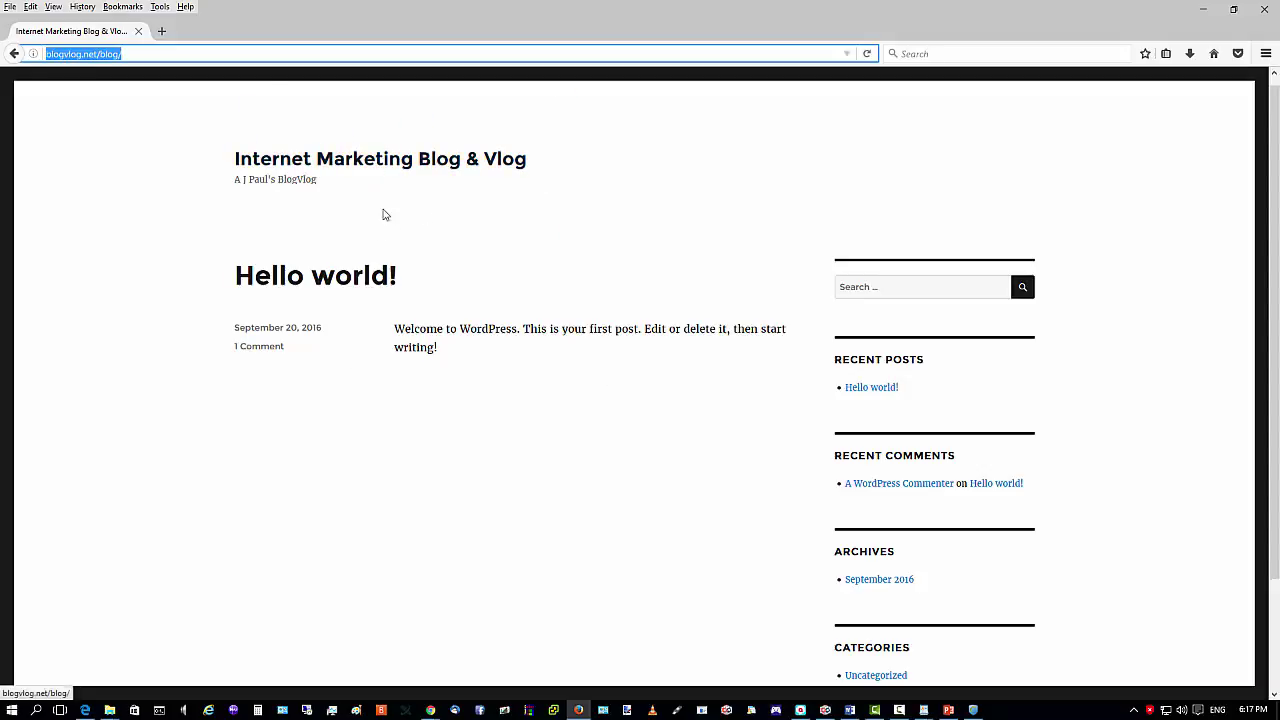
Dismiss Hotspot Shield and quit the background tray apps, including Qpost.
left_click(1204, 12)
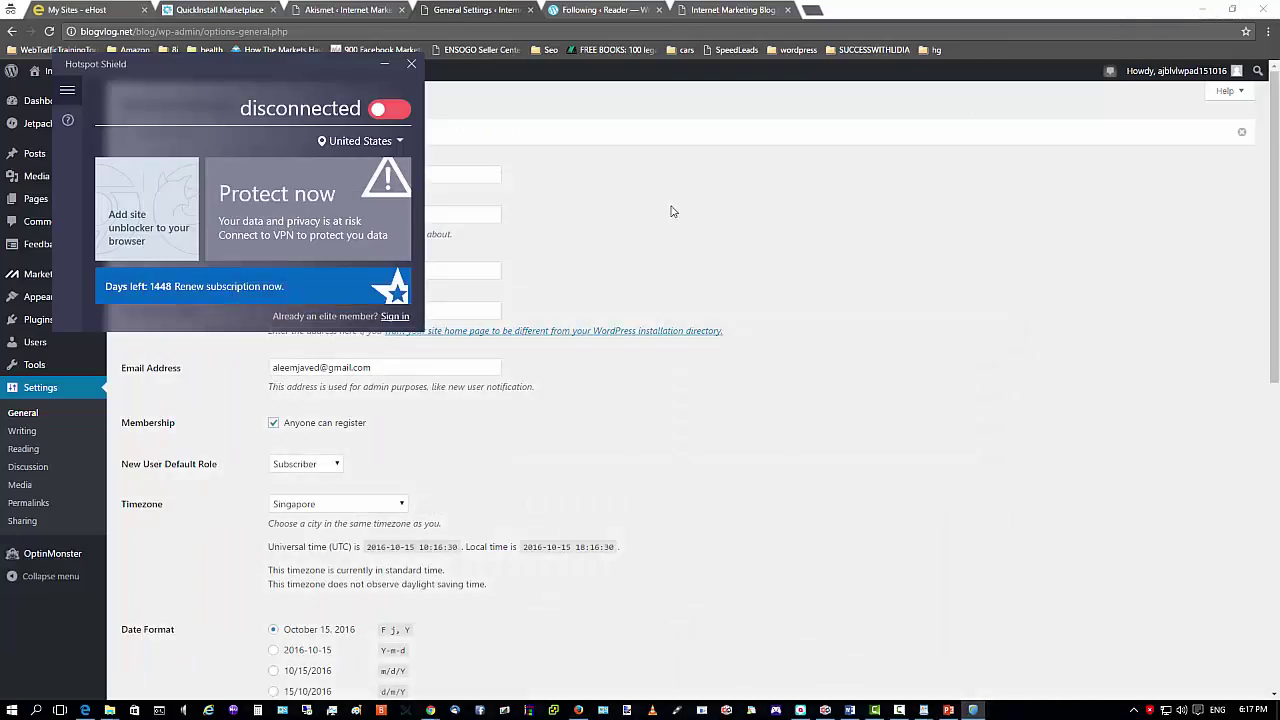
left_click(411, 63)
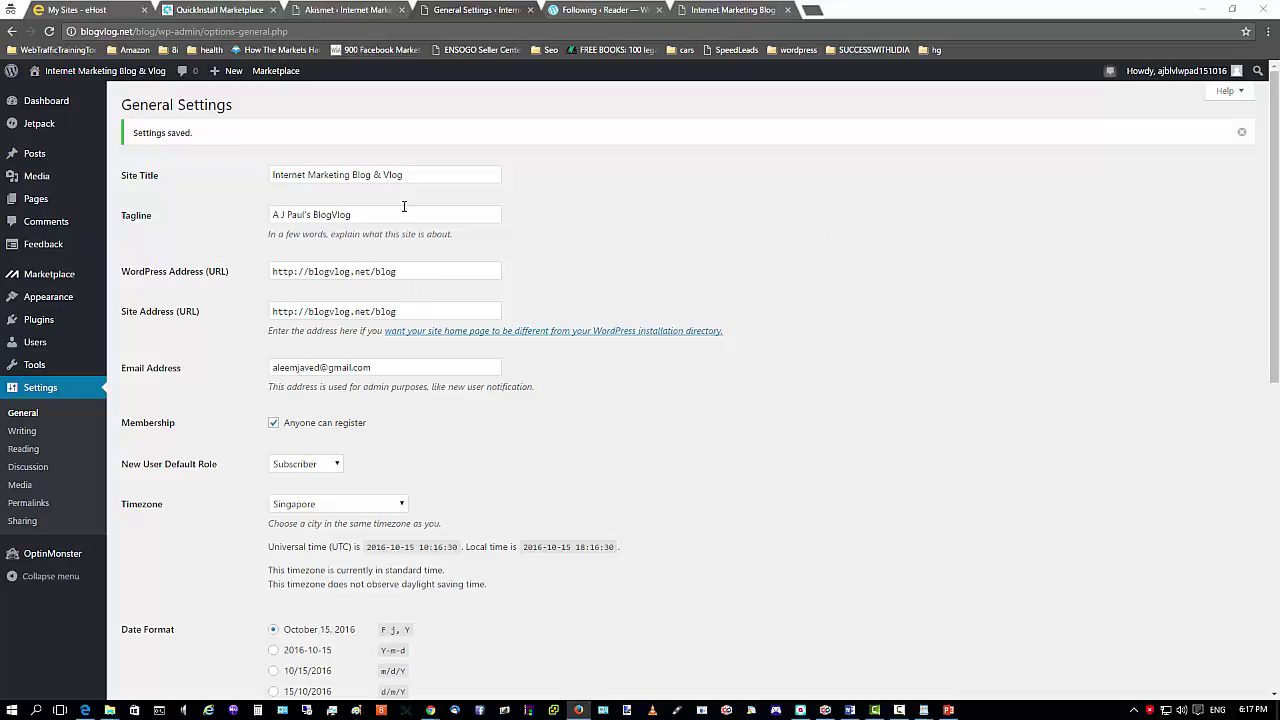
left_click(1133, 710)
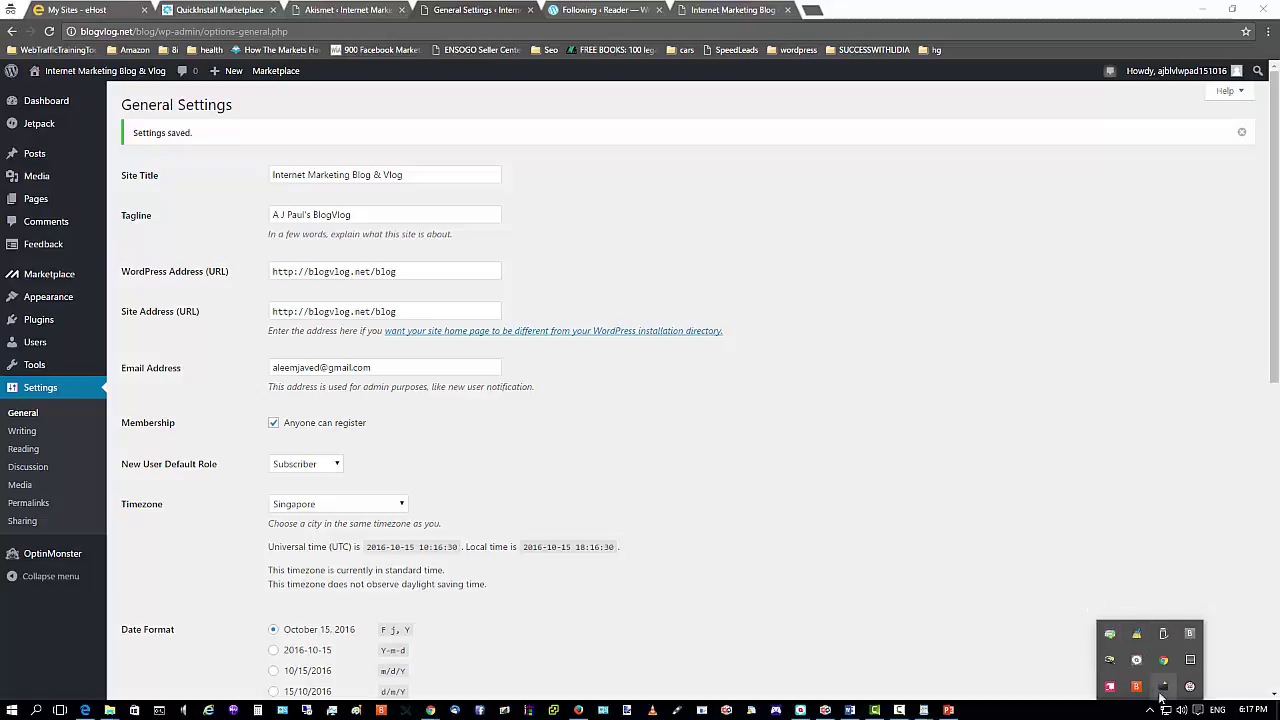
right_click(1162, 690)
left_click(1120, 680)
right_click(1163, 687)
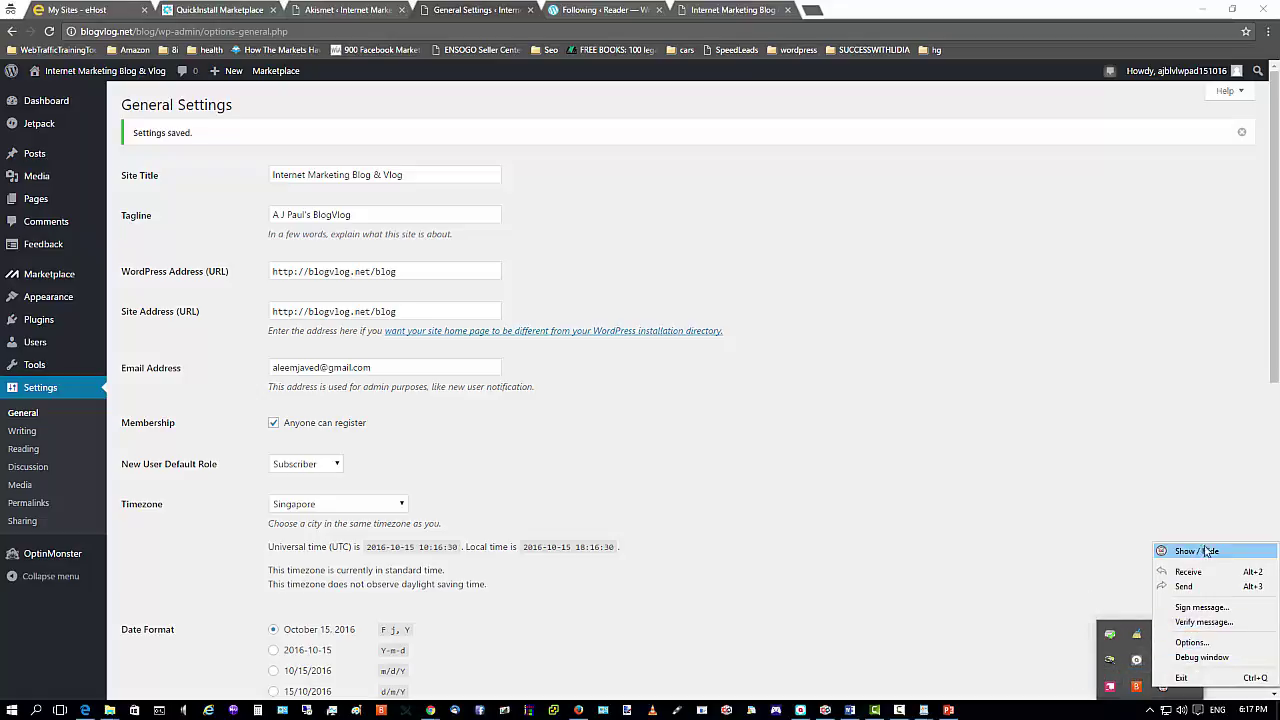
left_click(1195, 677)
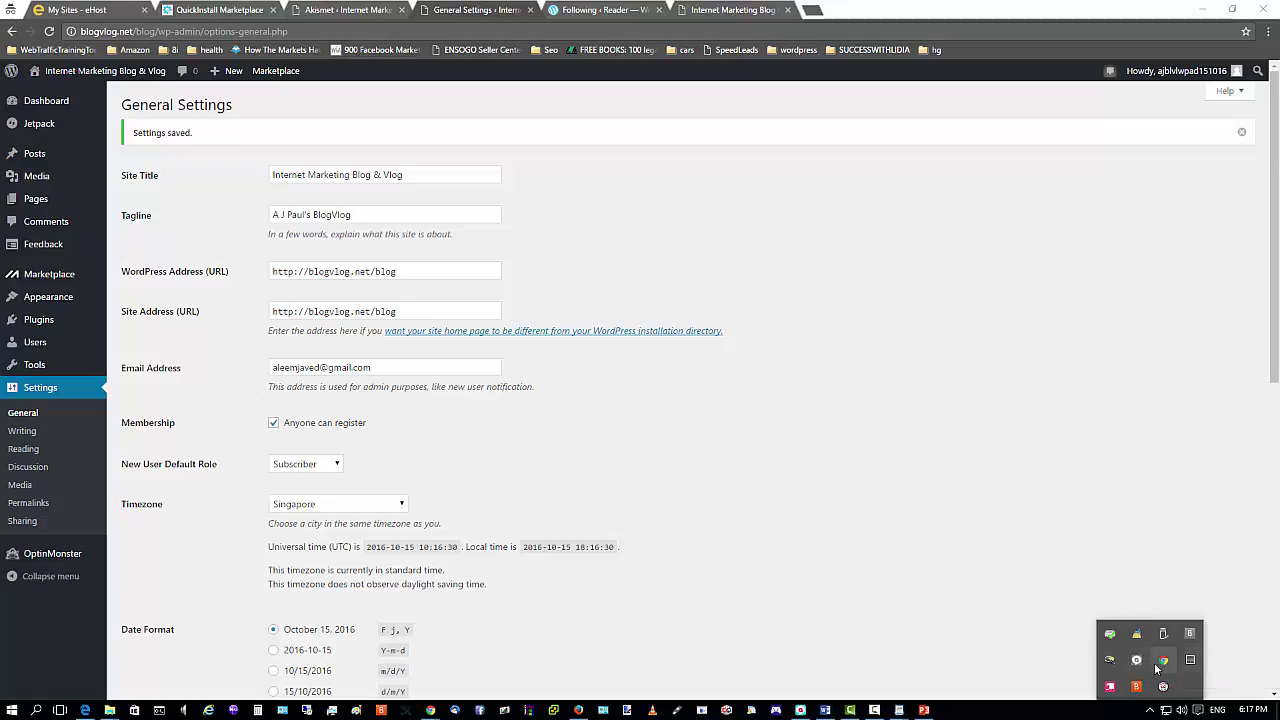
right_click(1112, 662)
left_click(1120, 632)
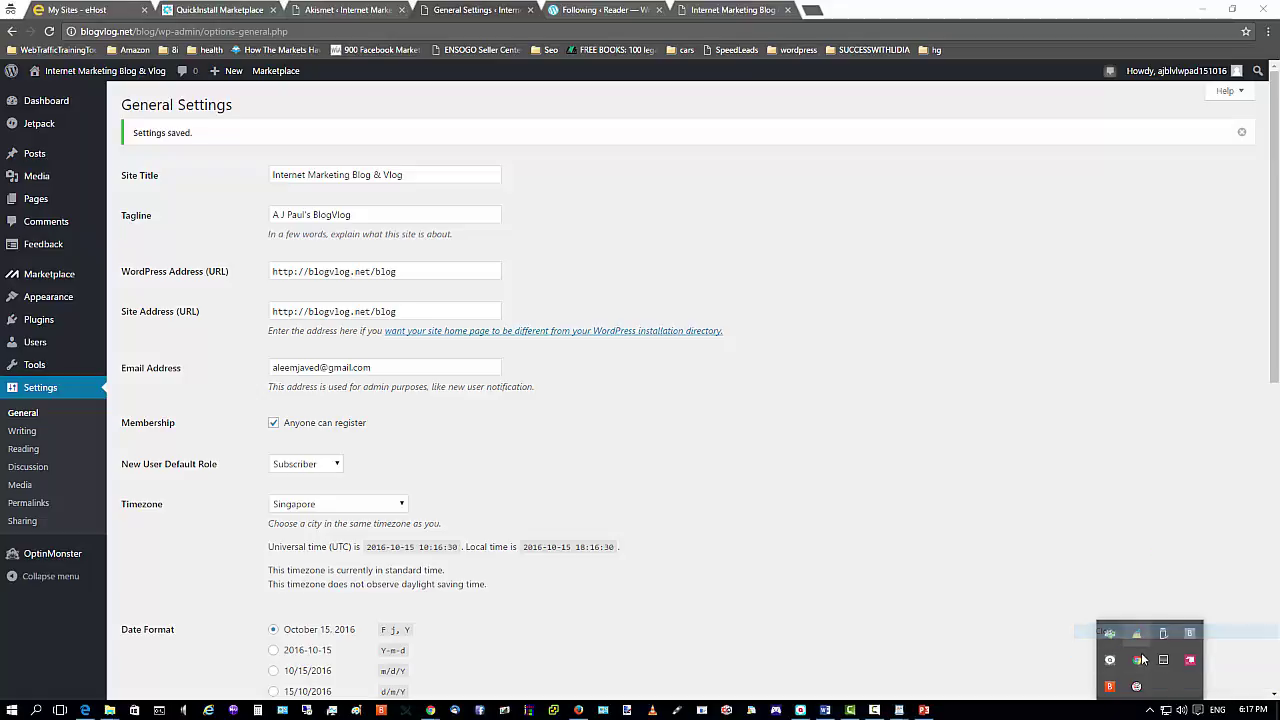
left_click(1142, 659)
right_click(1145, 660)
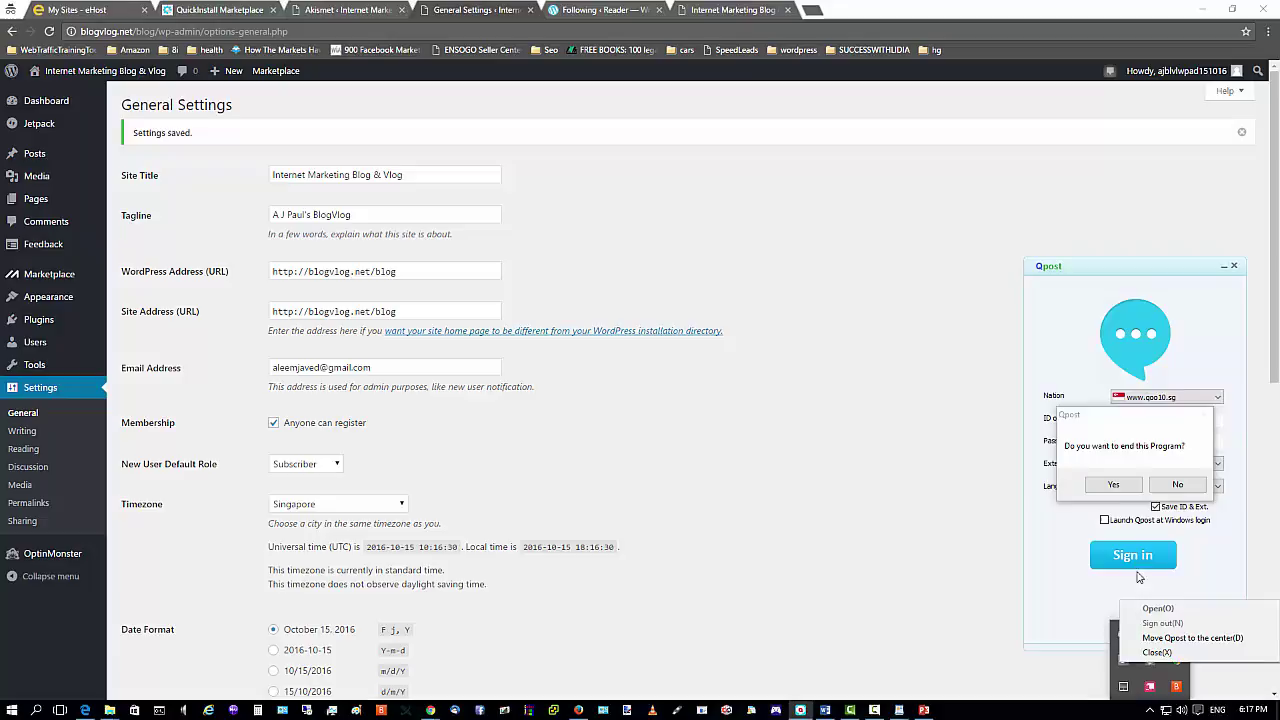
left_click(1116, 486)
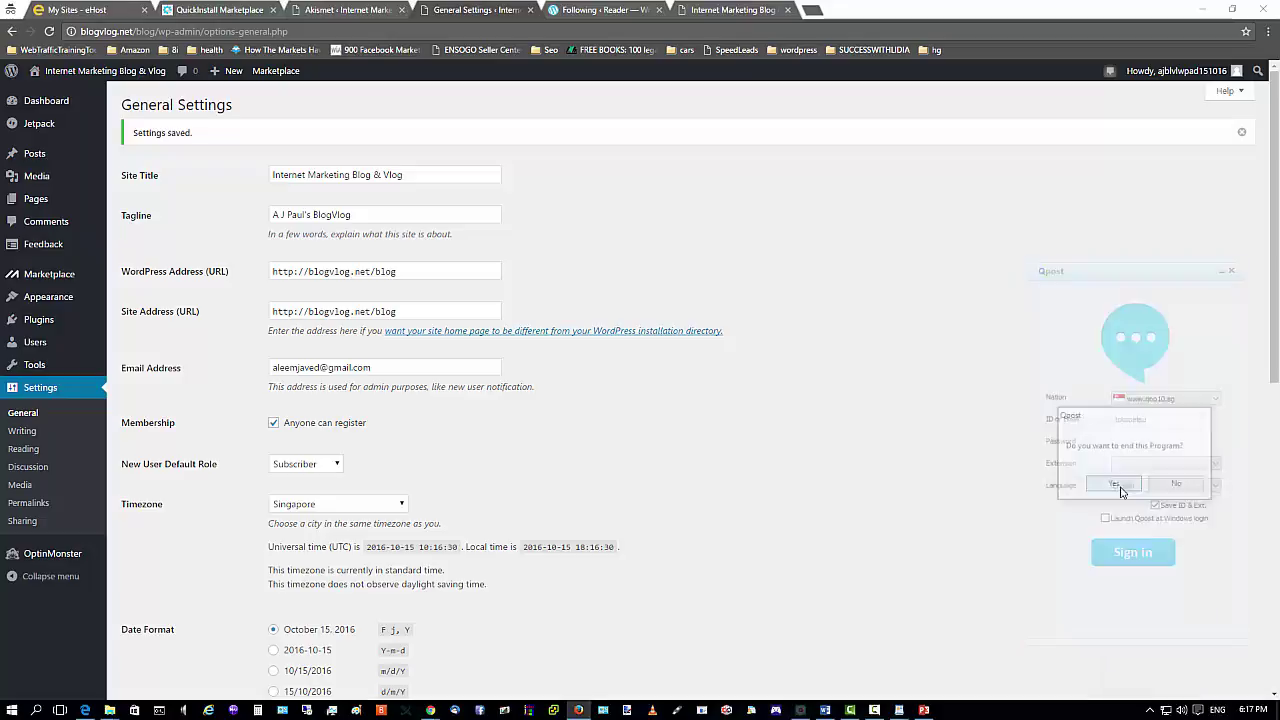
left_click(1149, 711)
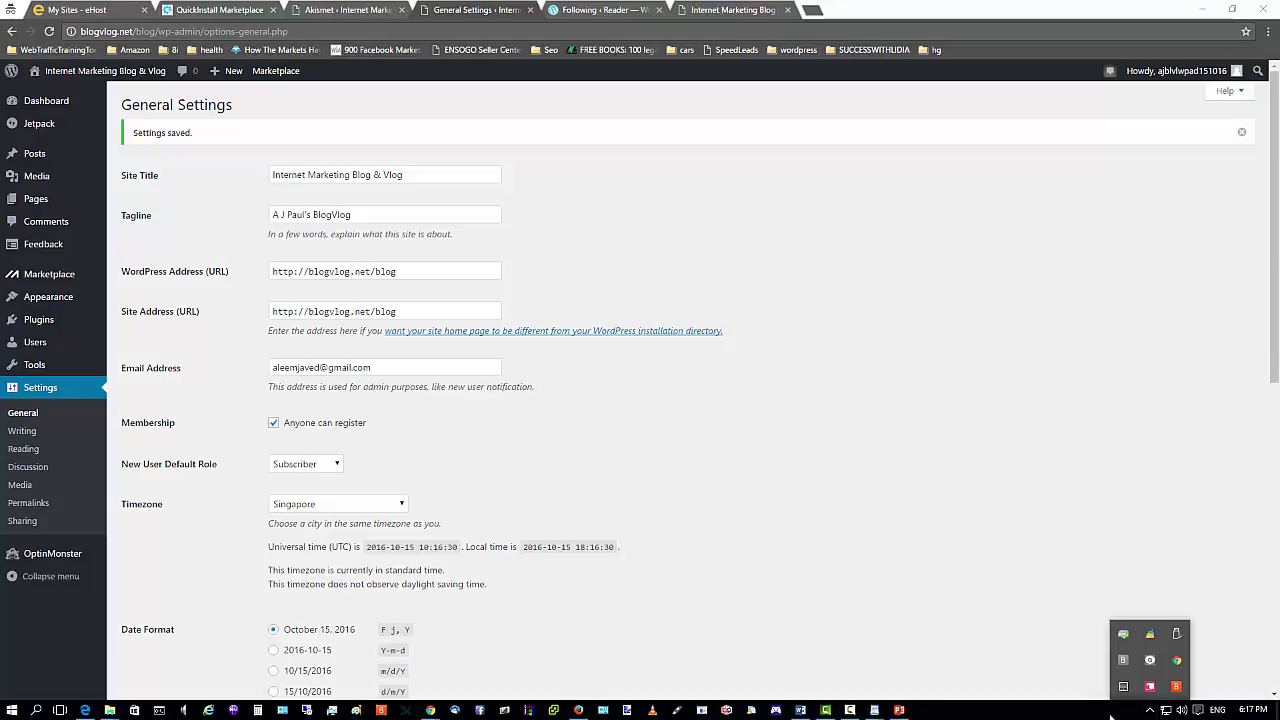
left_click(1097, 710)
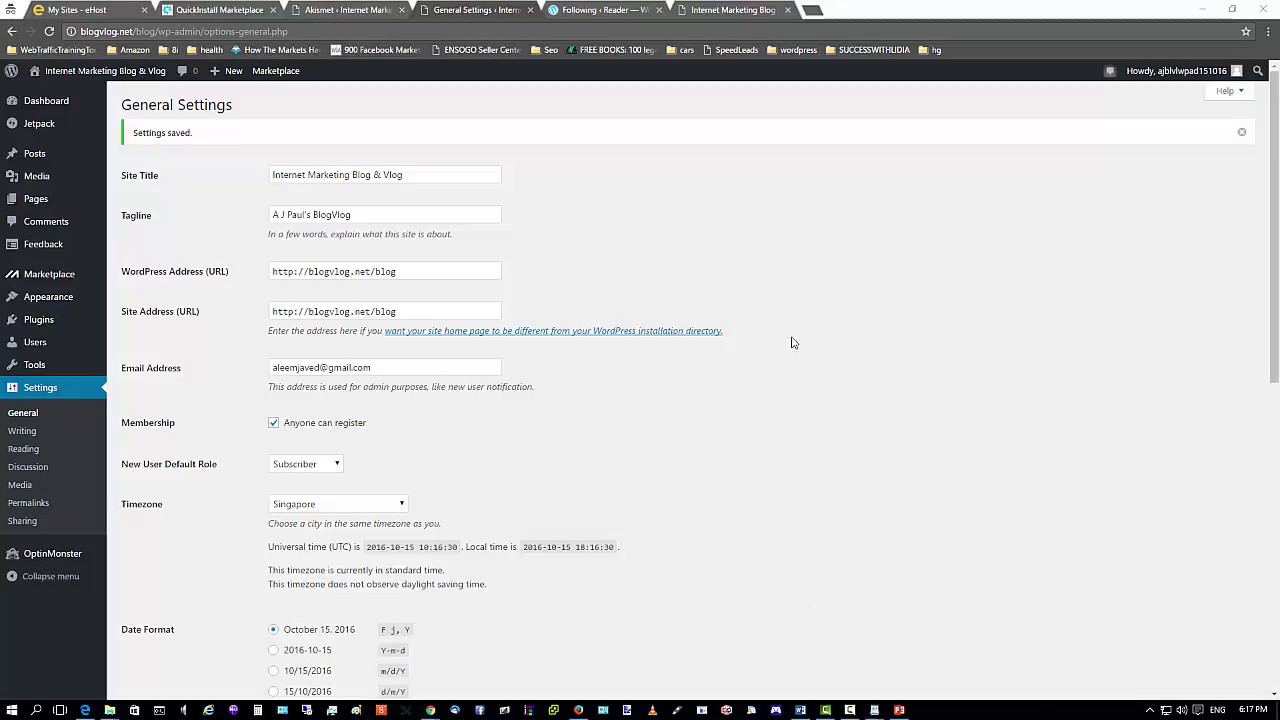
Bring up the blog's front page in Firefox, with the Hello world! post and sidebar widgets.
scroll(503, 400, "down", 1)
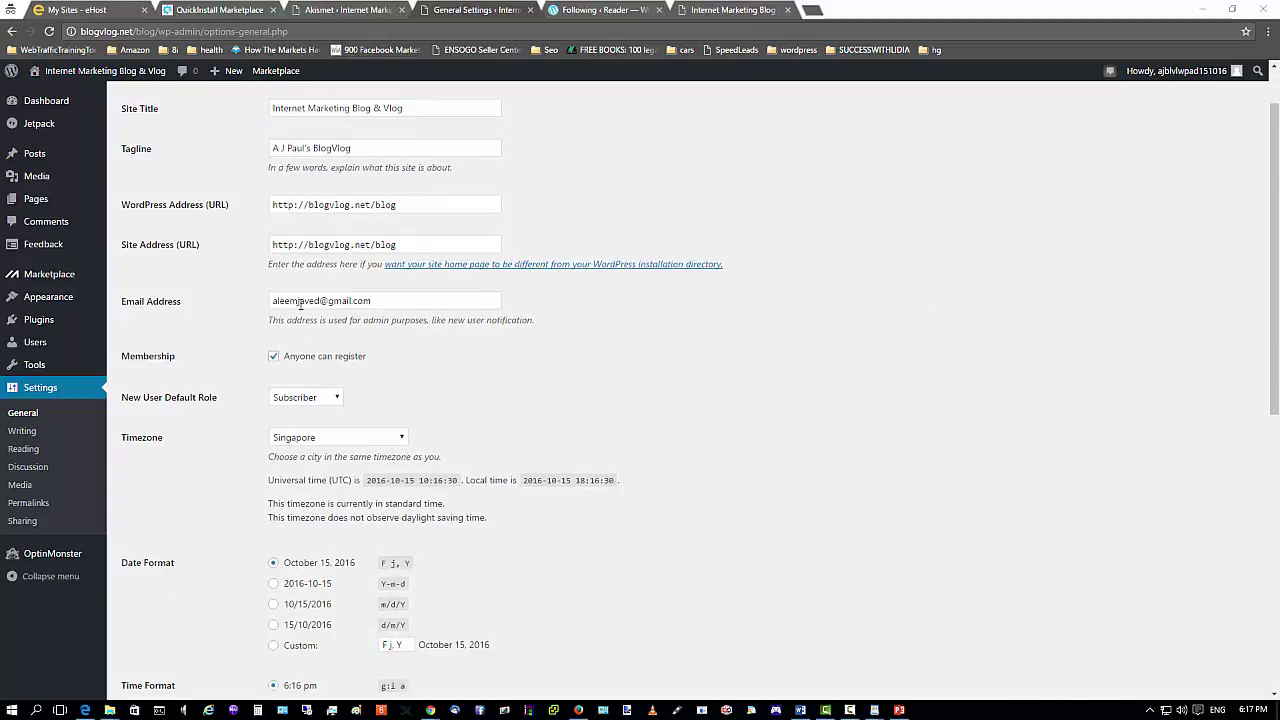
scroll(243, 349, "down", 2)
scroll(189, 434, "up", 3)
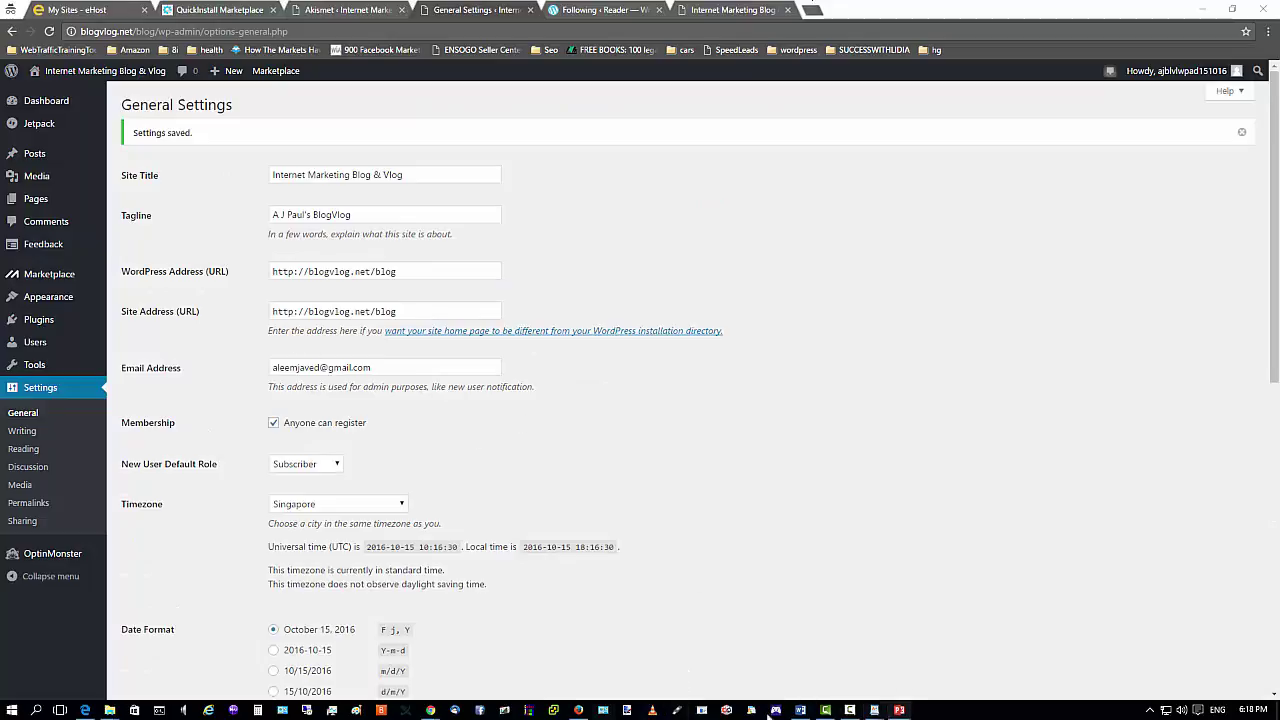
left_click(578, 710)
scroll(591, 543, "down", 3)
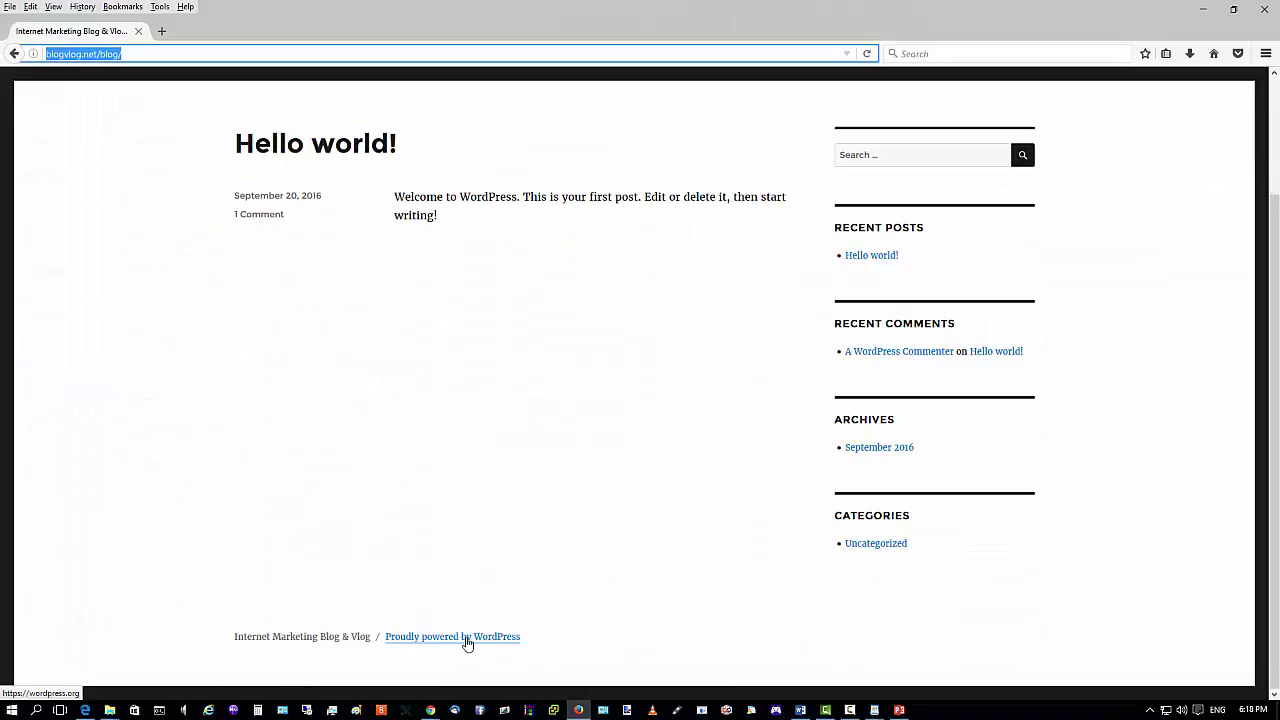
Follow the footer's 'Proudly powered by WordPress' link to wordpress.org, go back, and minimize Firefox.
right_click(465, 642)
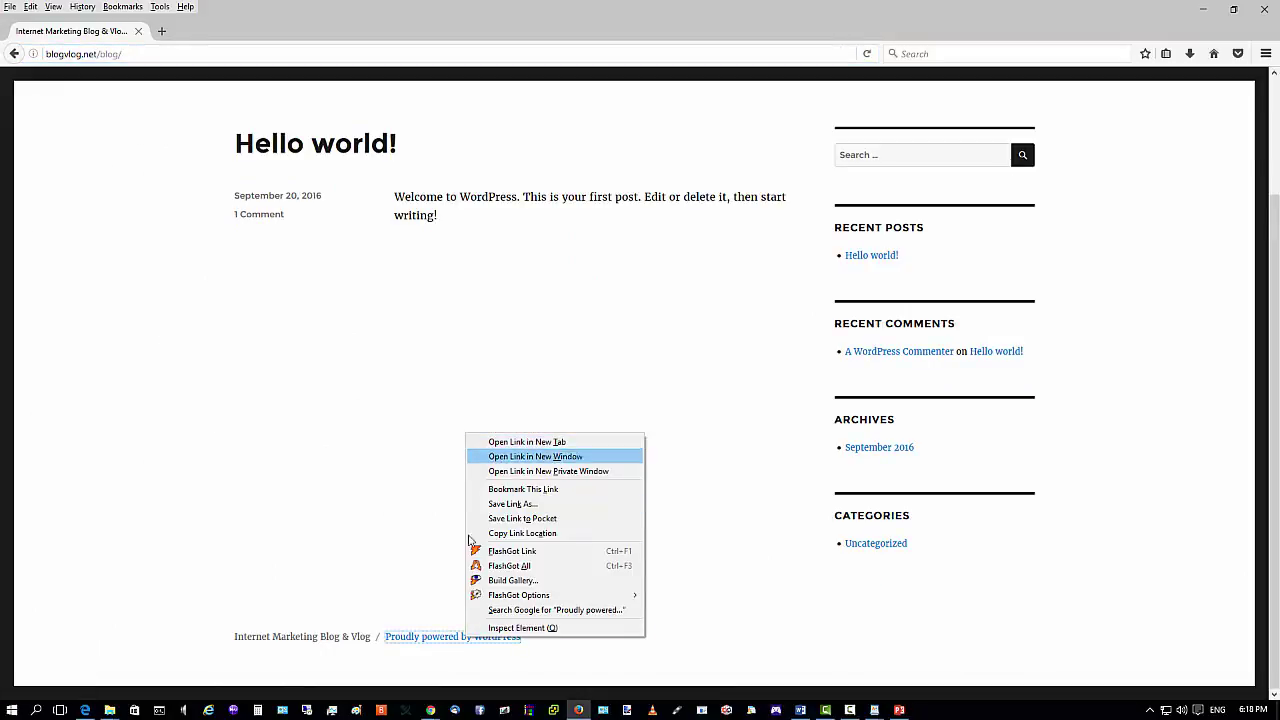
left_click(438, 640)
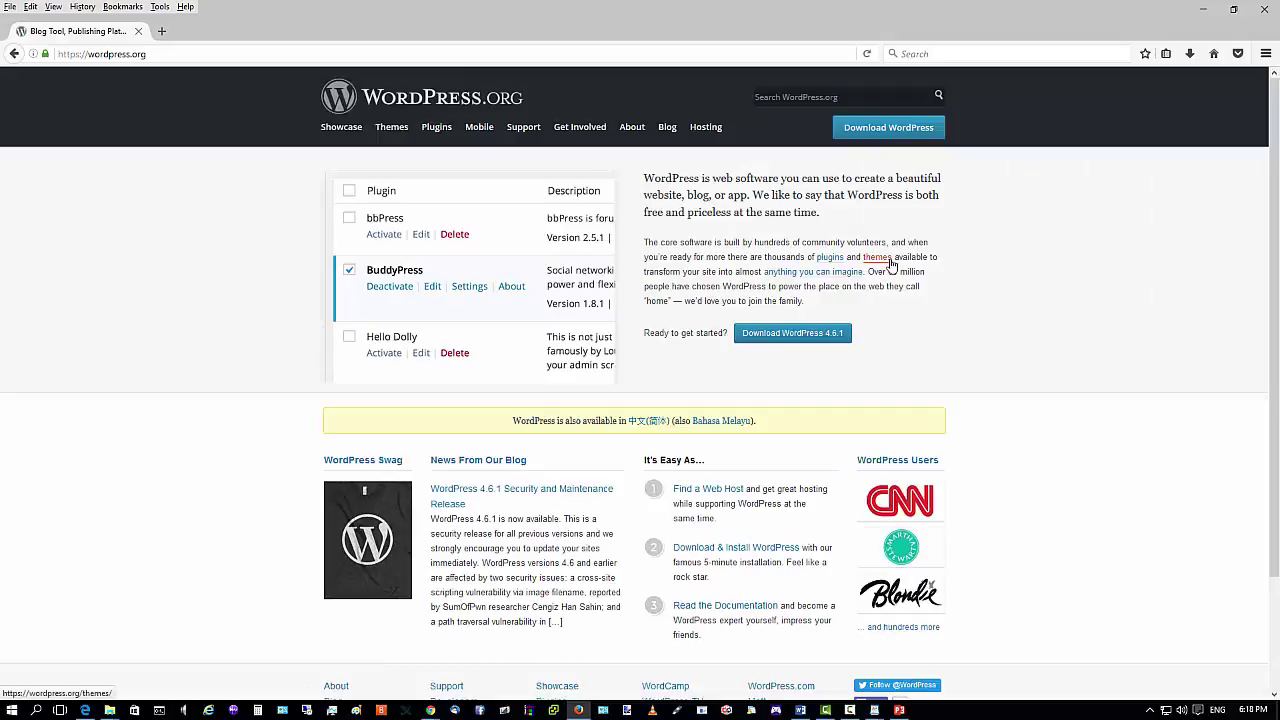
left_click(14, 53)
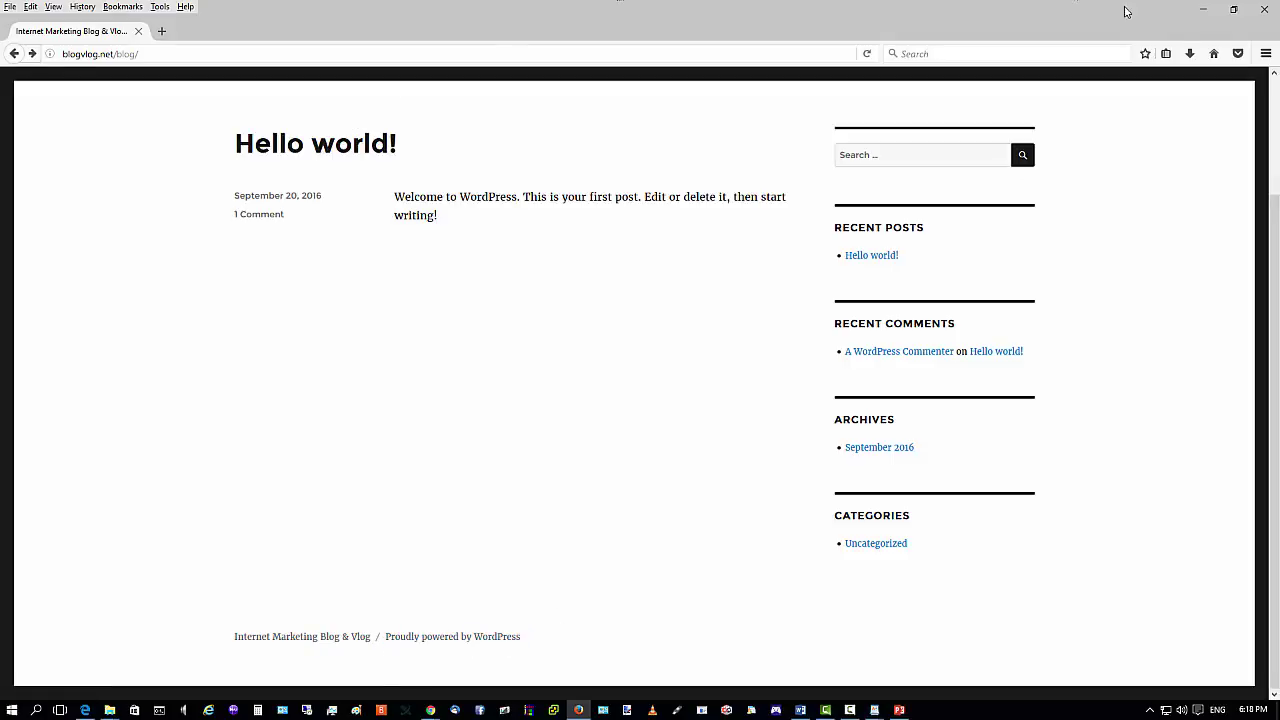
left_click(1203, 9)
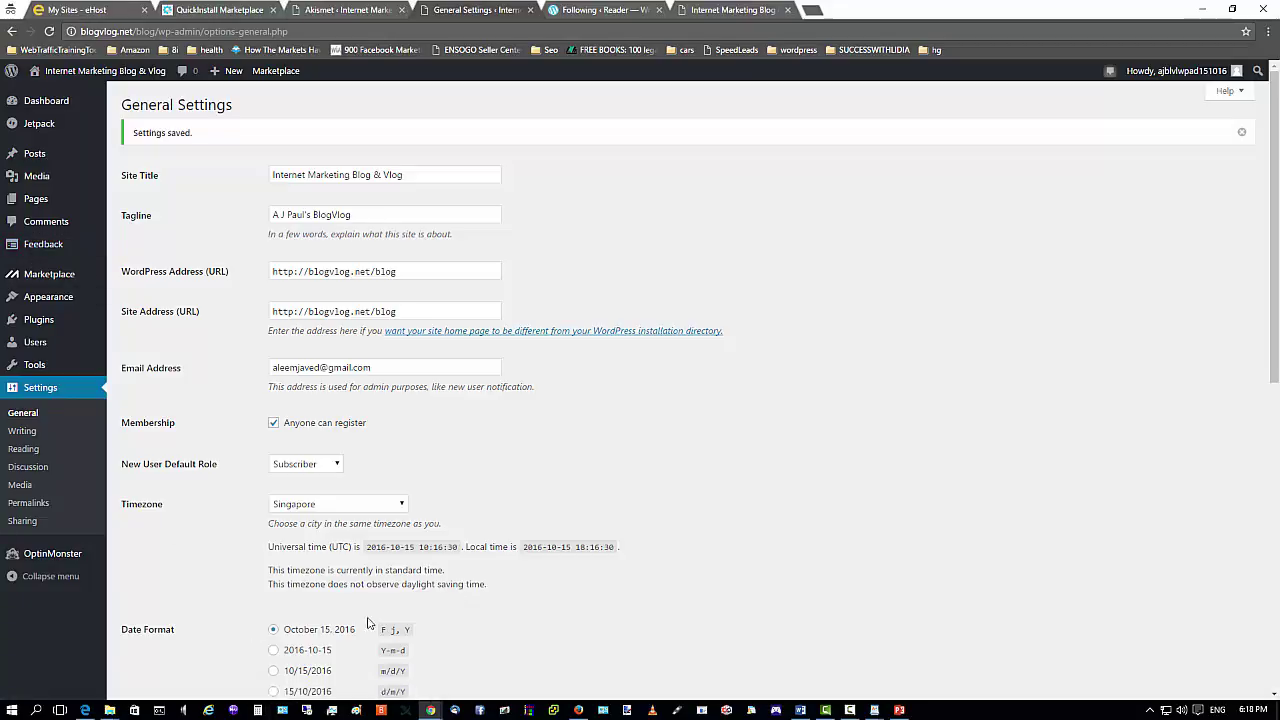
Open the Twenty Sixteen theme editor under Appearance, then return to the admin Dashboard.
mouse_move(32, 304)
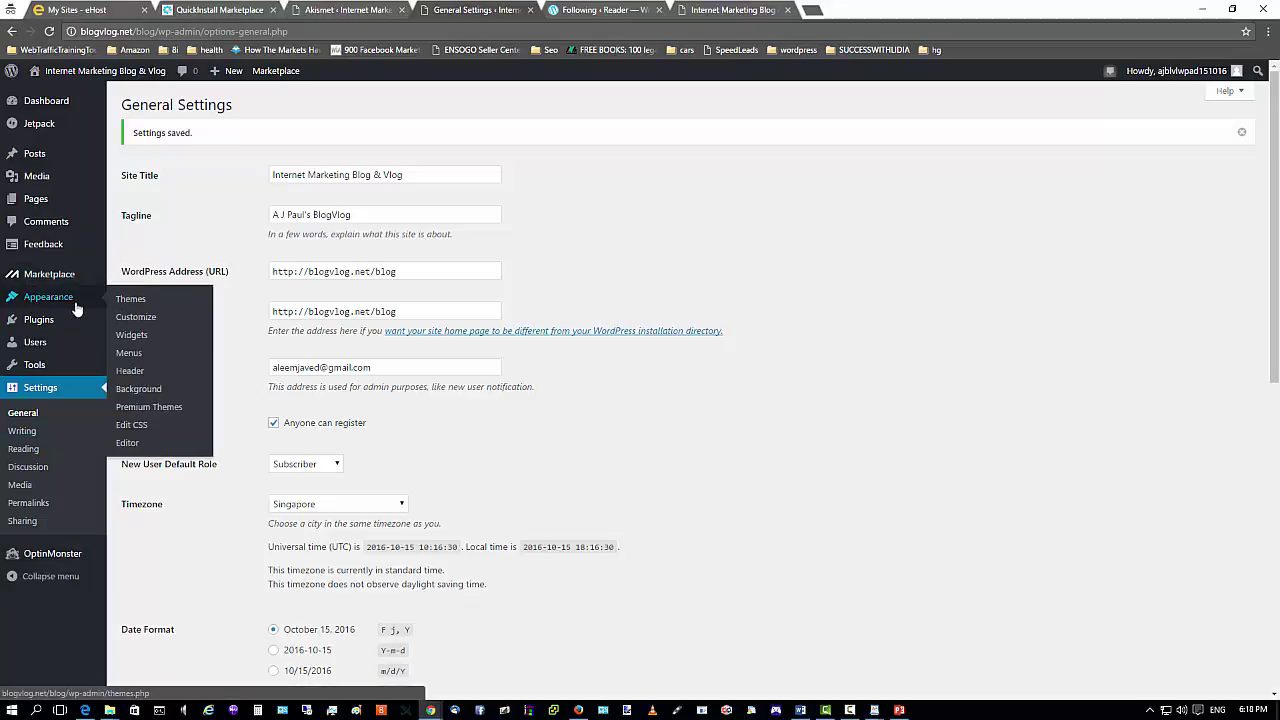
left_click(134, 445)
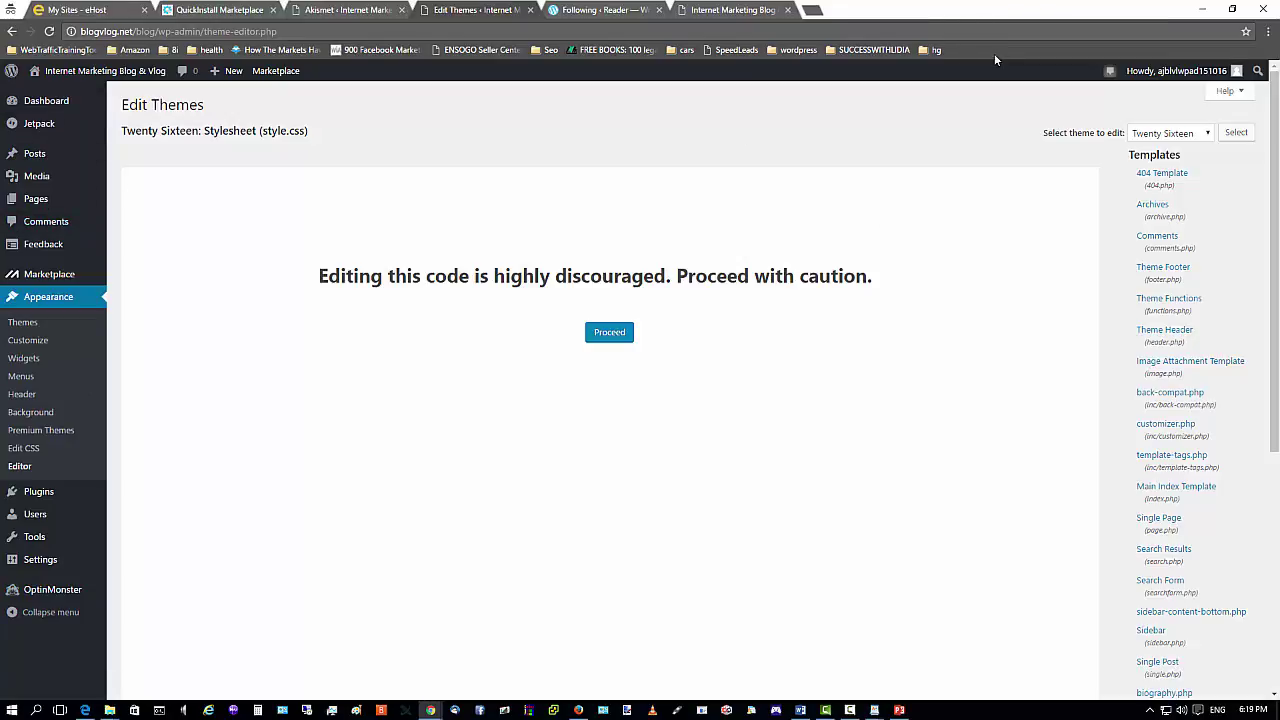
left_click(33, 106)
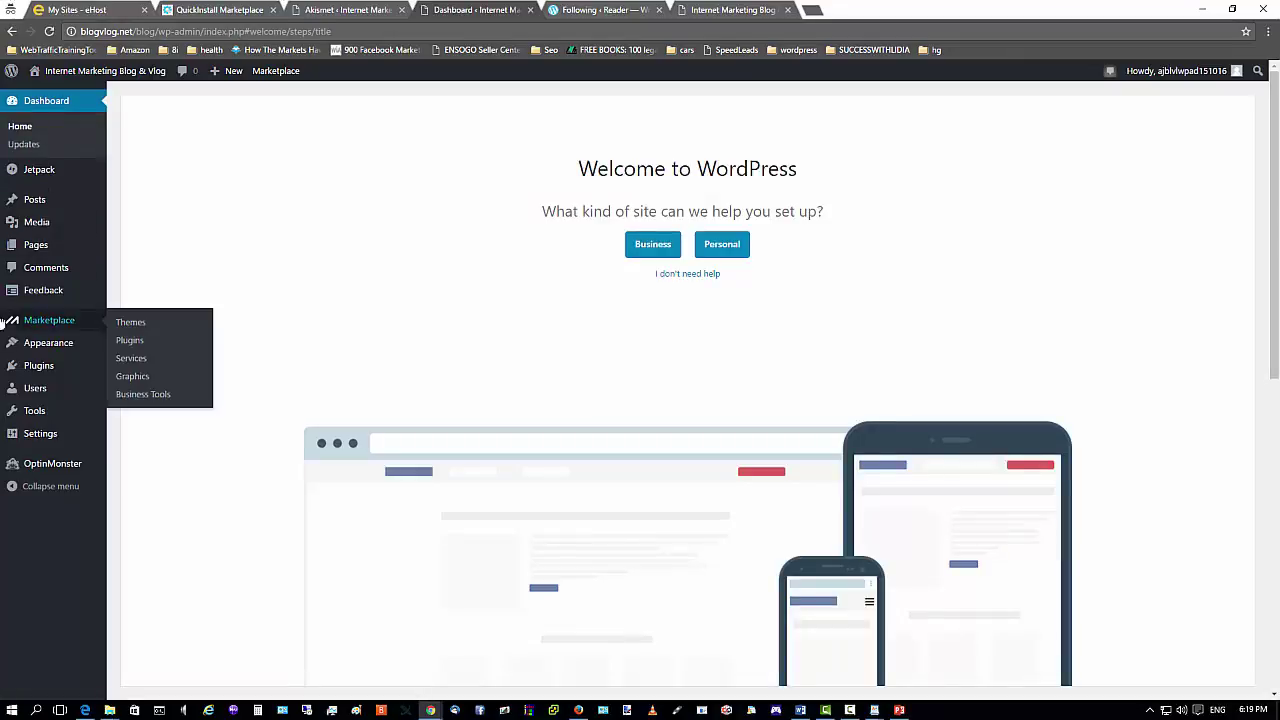
Open the Themes page from the Appearance menu to see the installed themes.
mouse_move(66, 202)
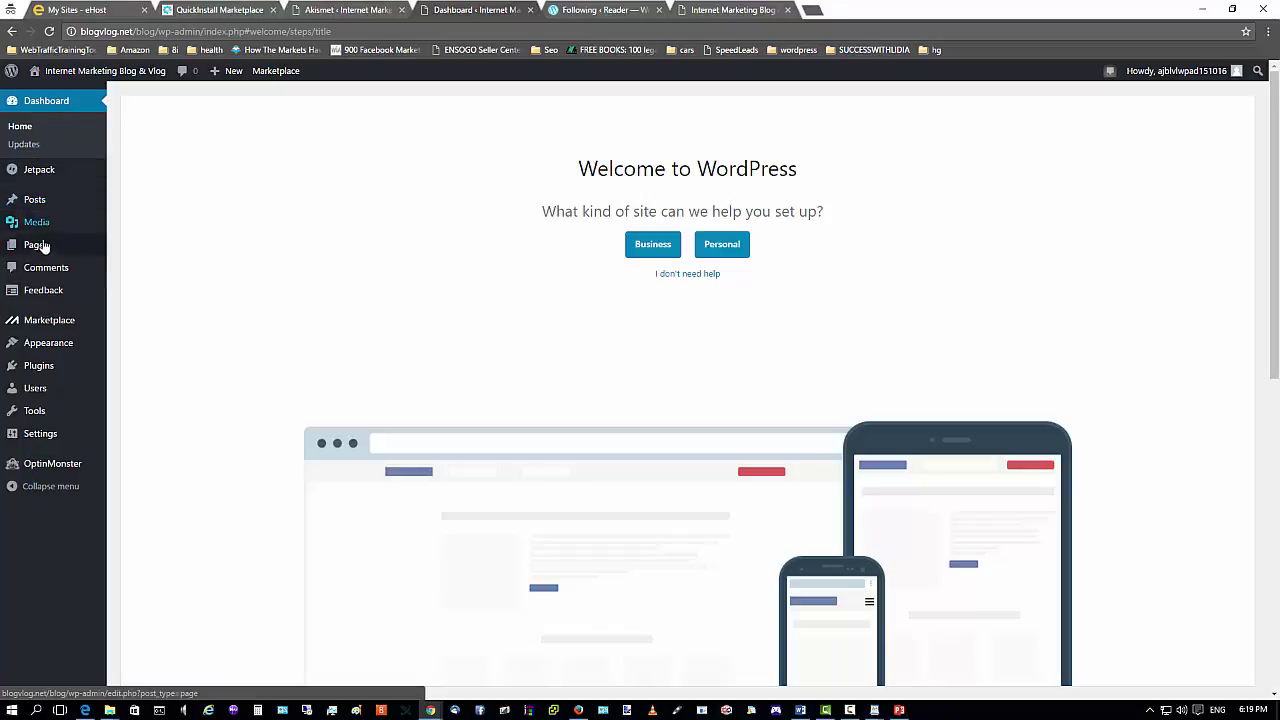
mouse_move(46, 352)
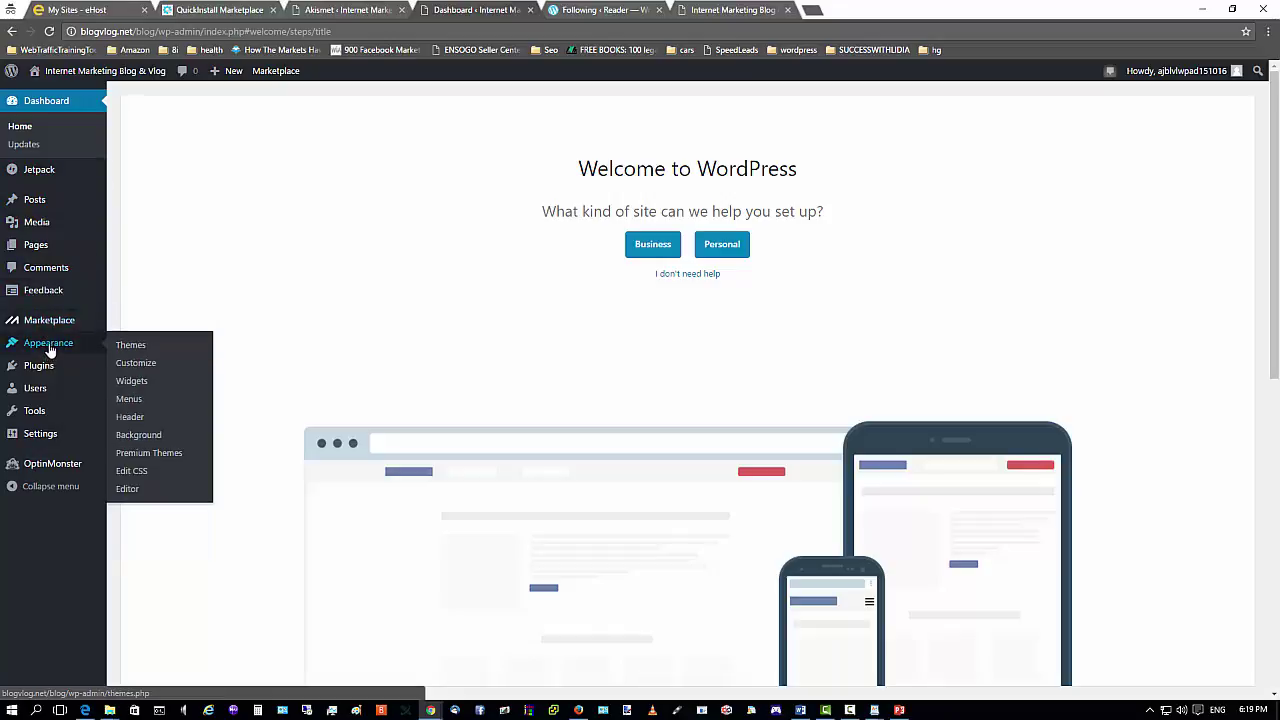
left_click(118, 345)
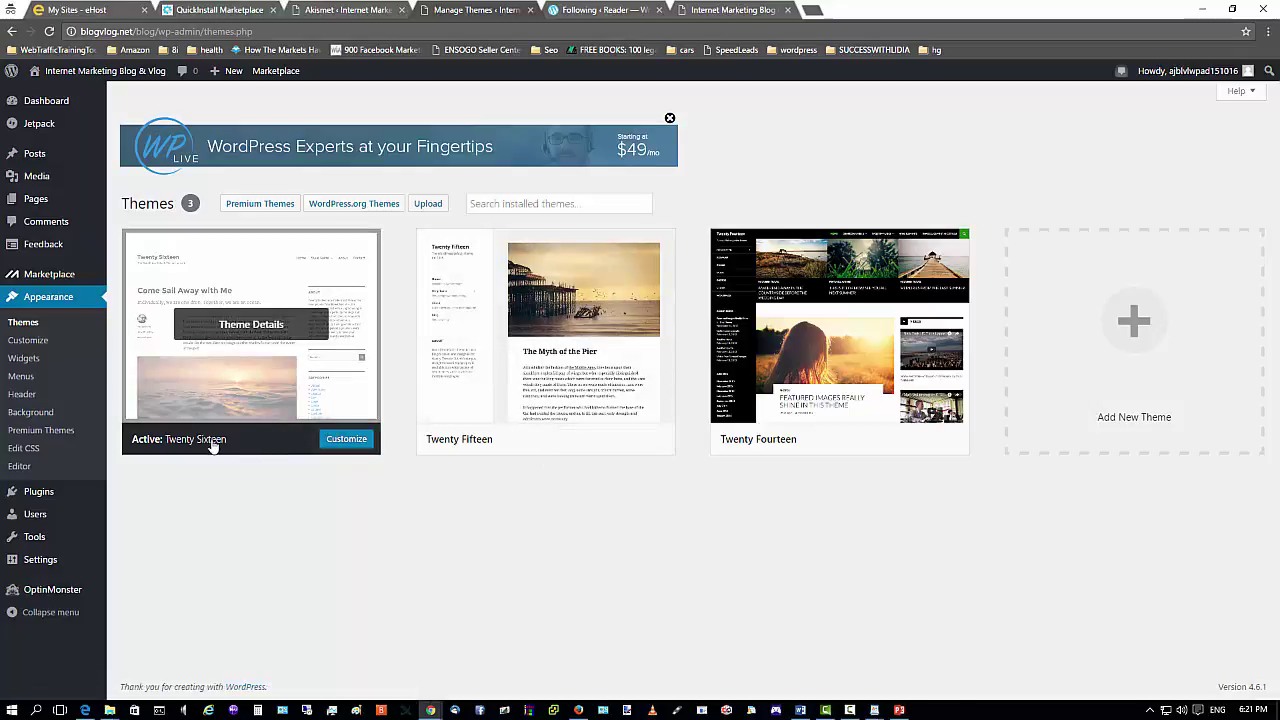
Bring the blog's public front page forward in Firefox.
left_click(578, 710)
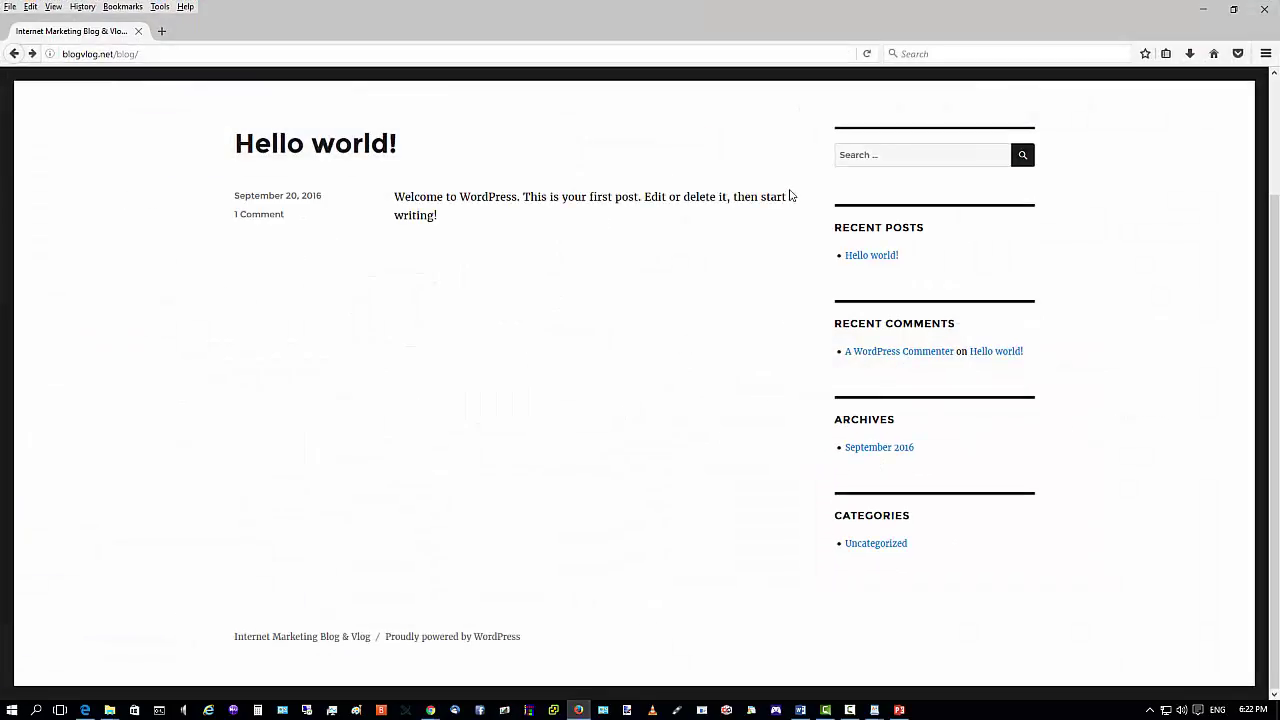
Minimize Firefox to get back to the WordPress Themes page.
left_click(1201, 10)
mouse_move(477, 430)
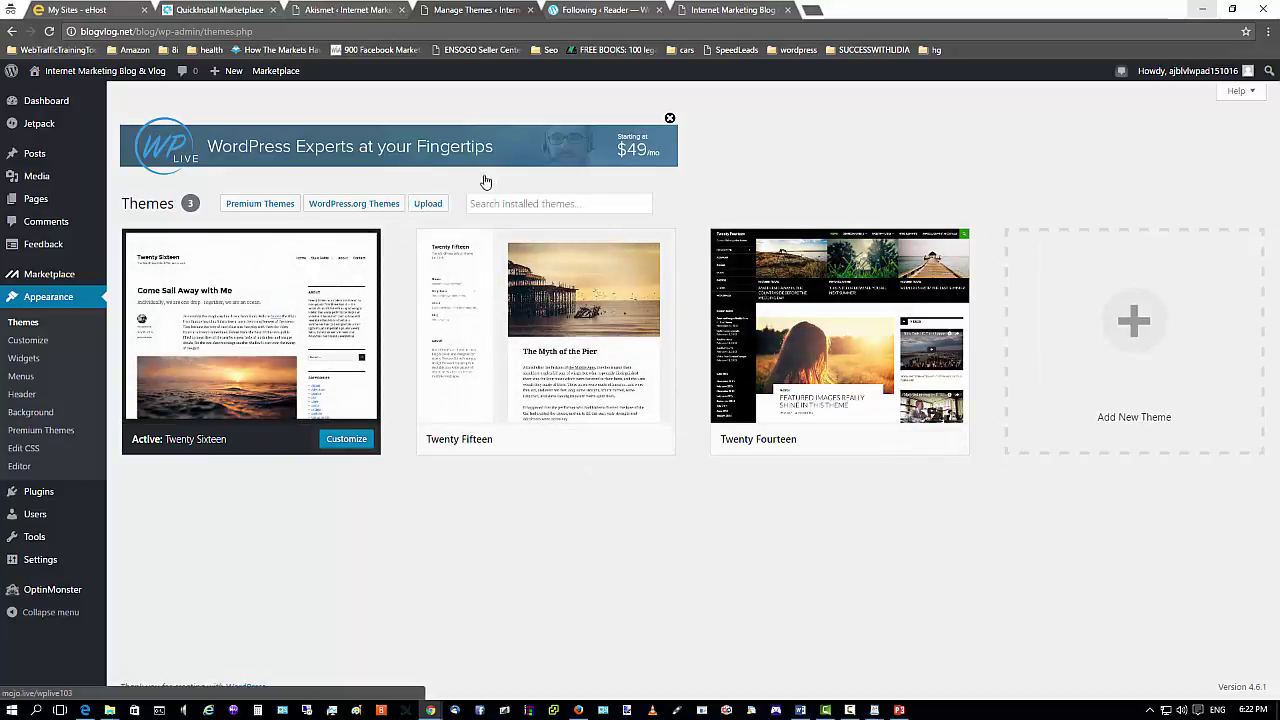
mouse_move(843, 368)
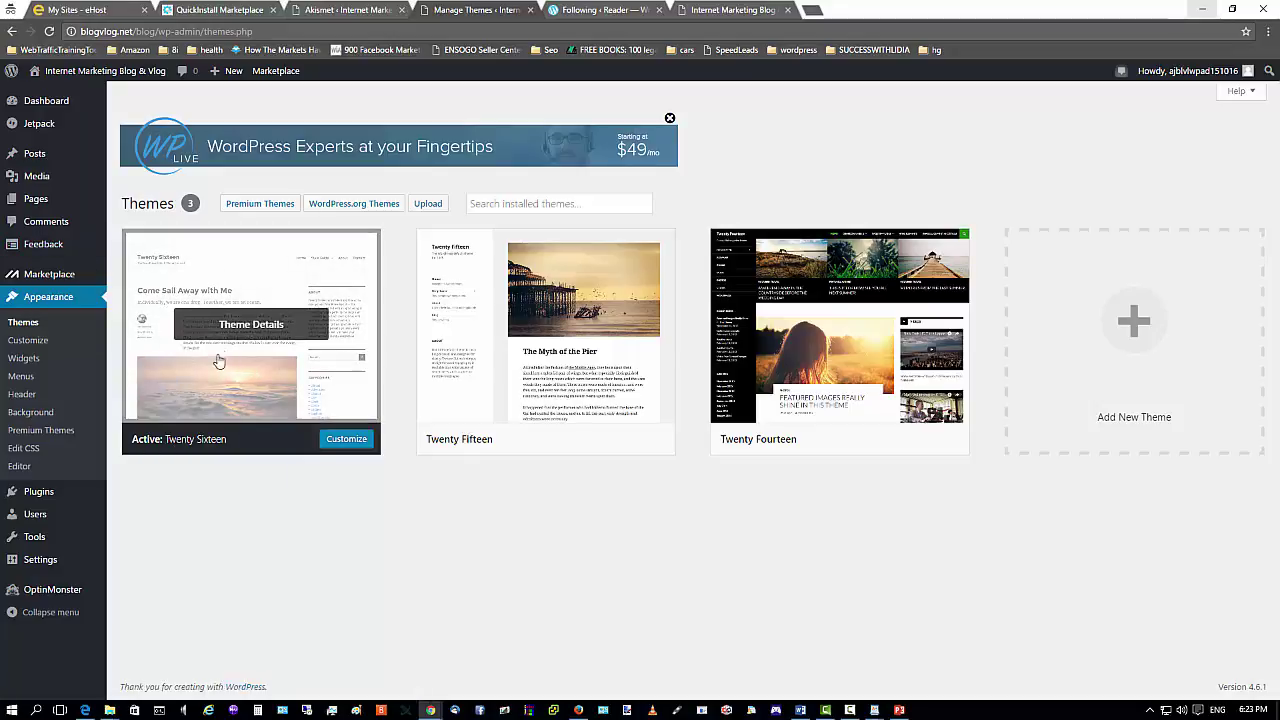
left_click(578, 710)
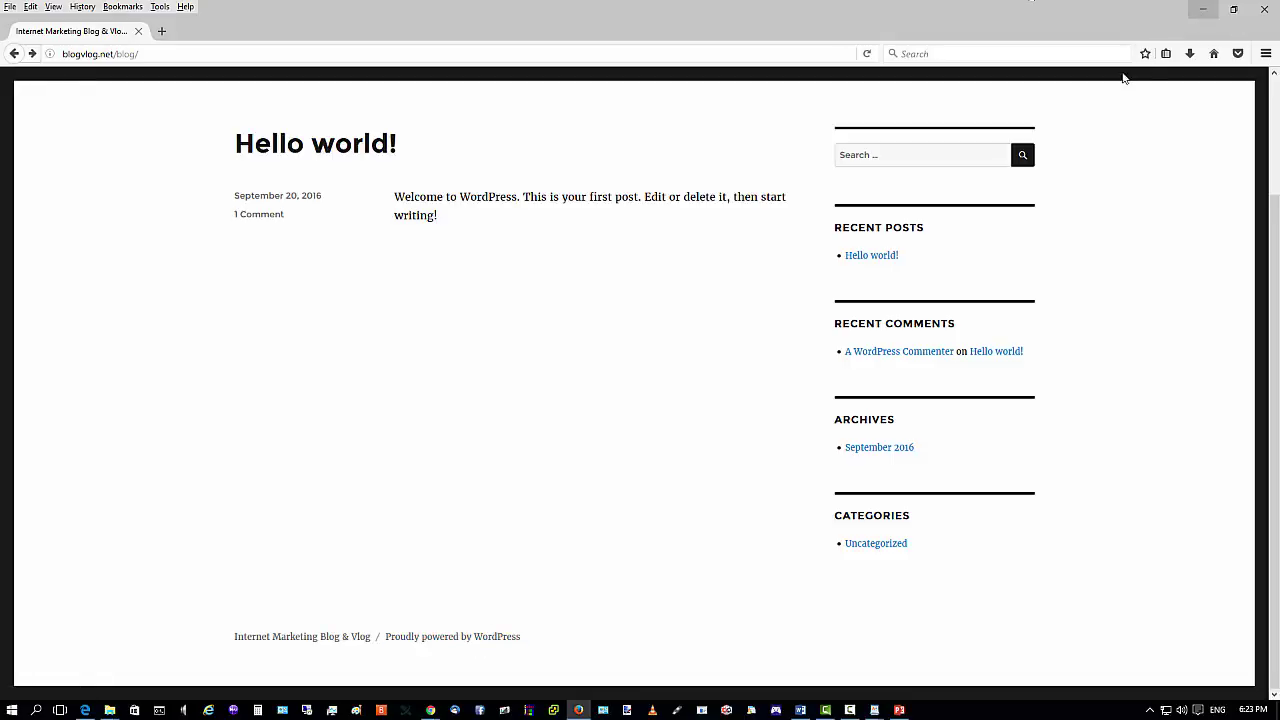
left_click(1203, 9)
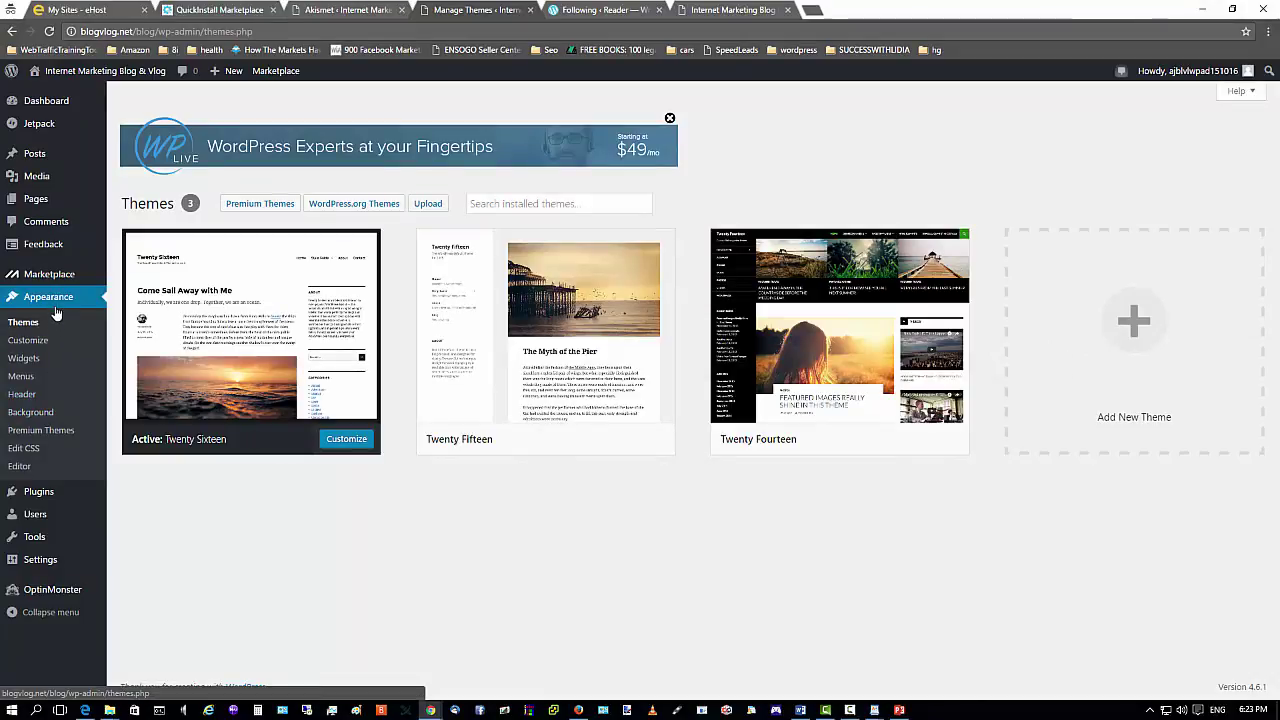
In the theme code editor, try Twenty Fifteen, then switch back to Twenty Sixteen.
left_click(19, 466)
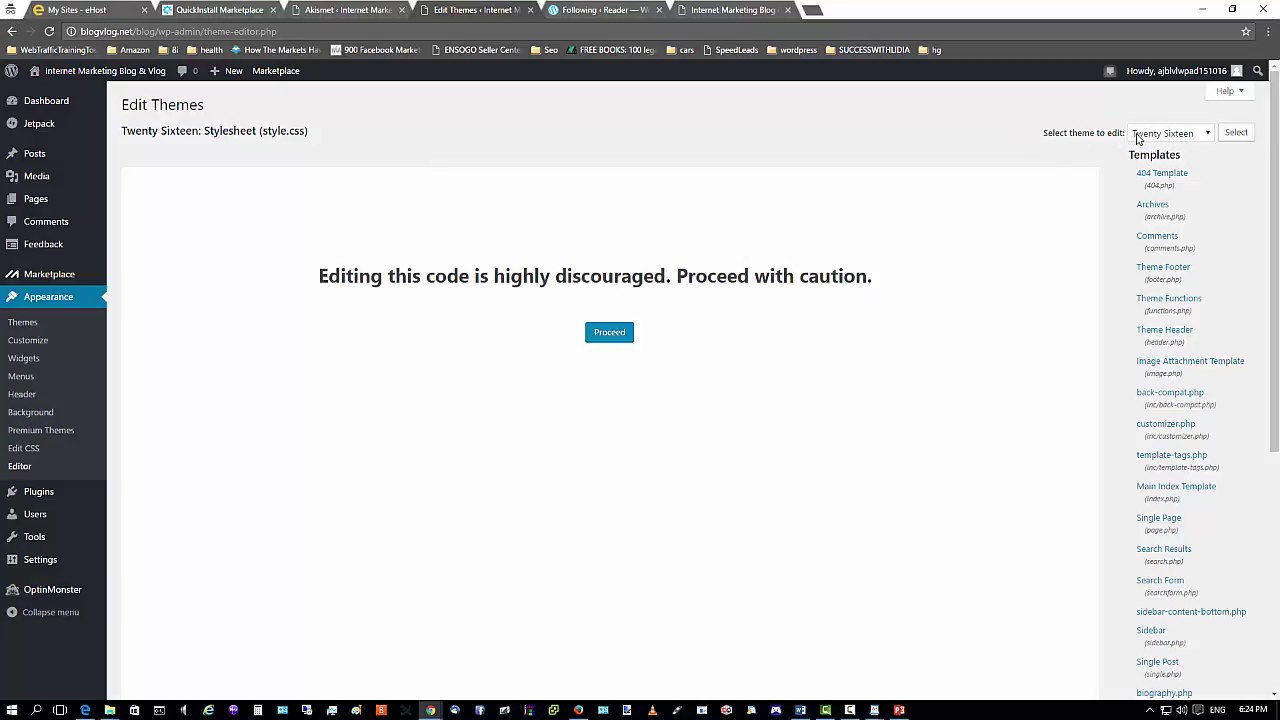
left_click(1206, 134)
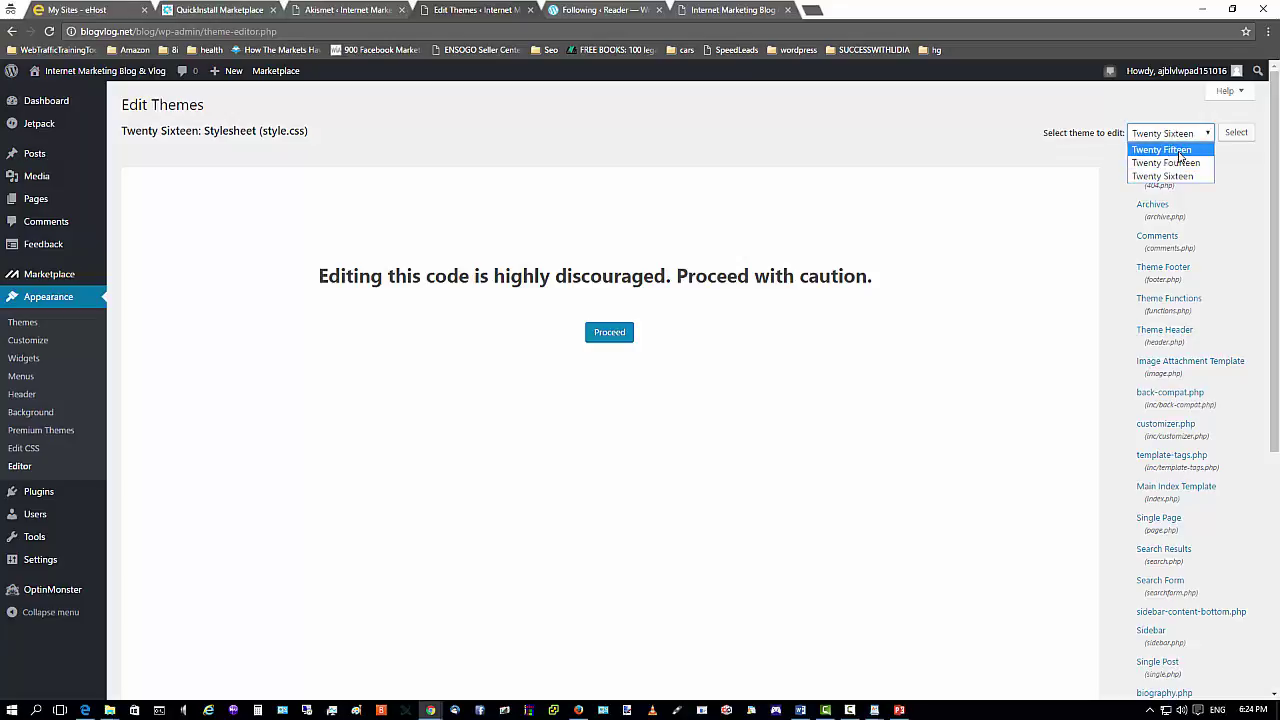
left_click(1180, 150)
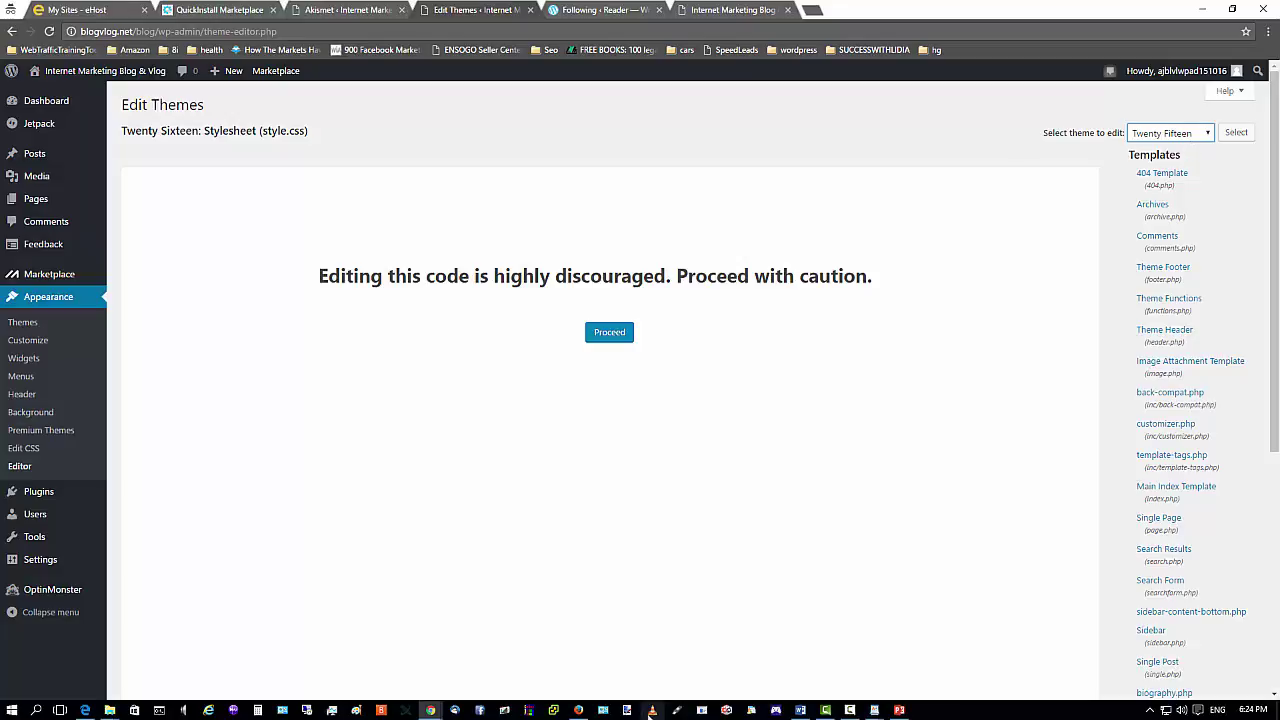
mouse_move(580, 715)
left_click(1208, 134)
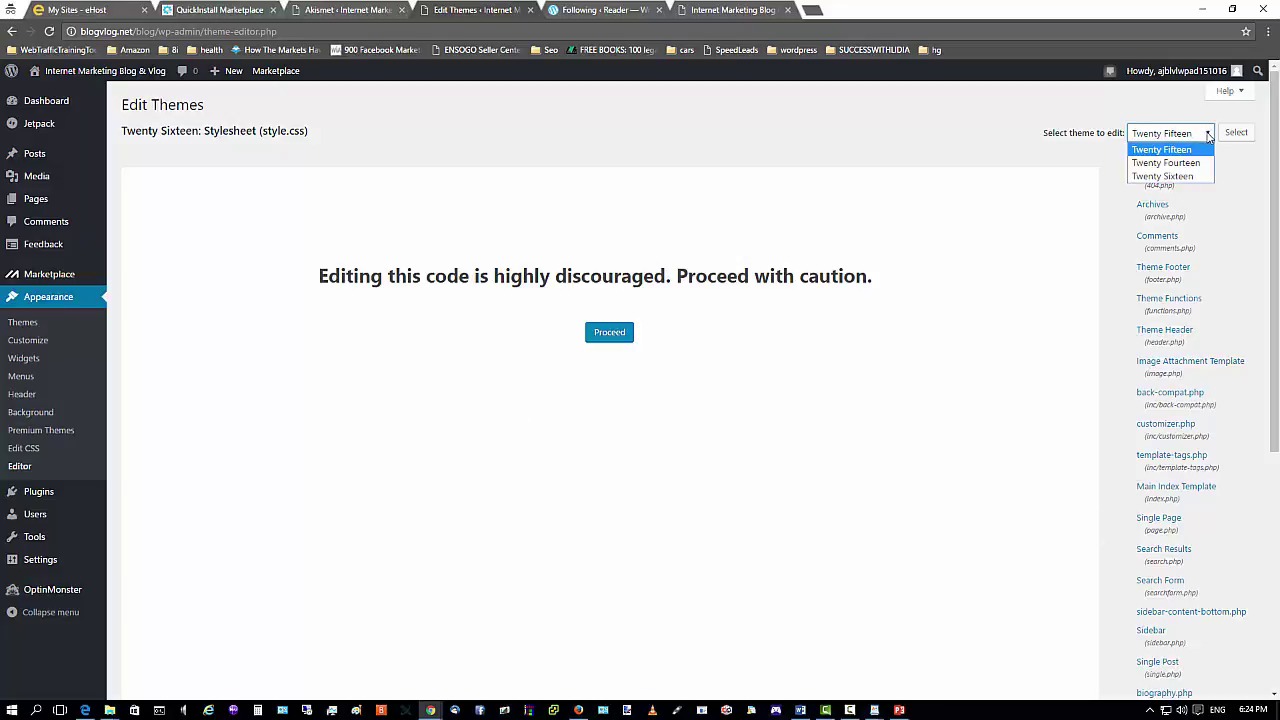
left_click(1183, 175)
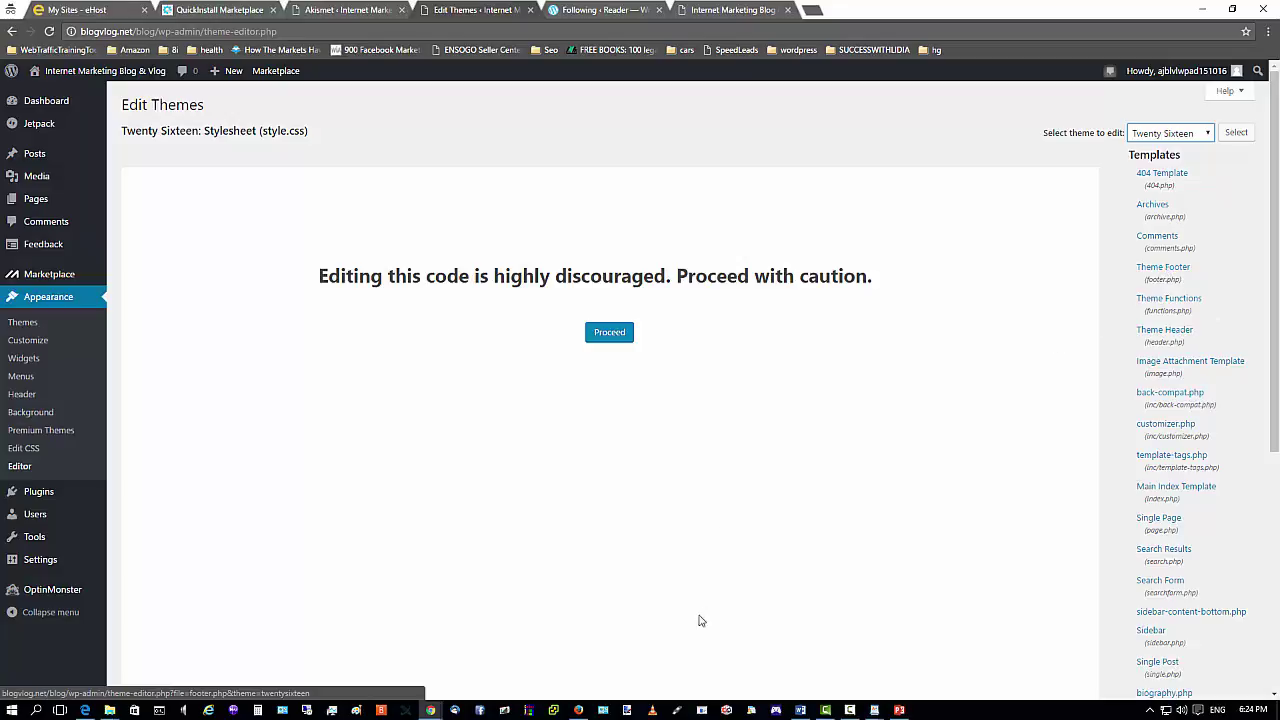
Glance at the live blog, then open Twenty Sixteen's Theme Footer (footer.php).
left_click(578, 710)
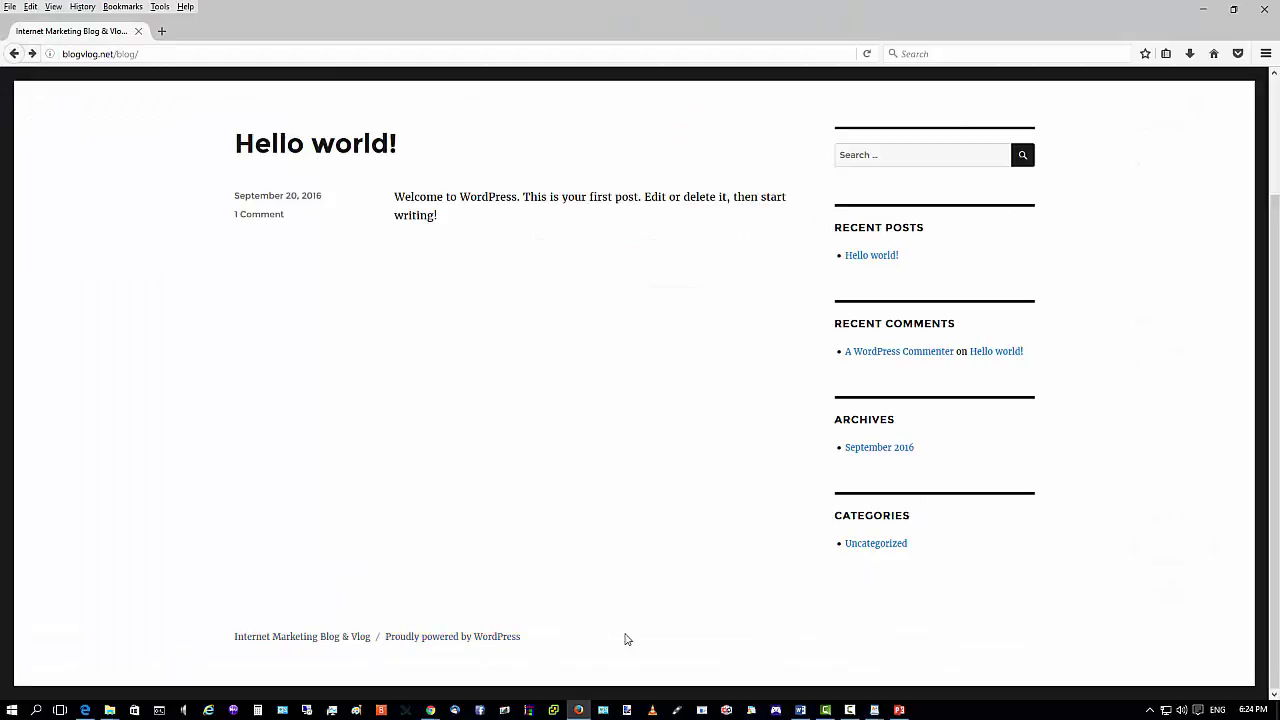
left_click(585, 712)
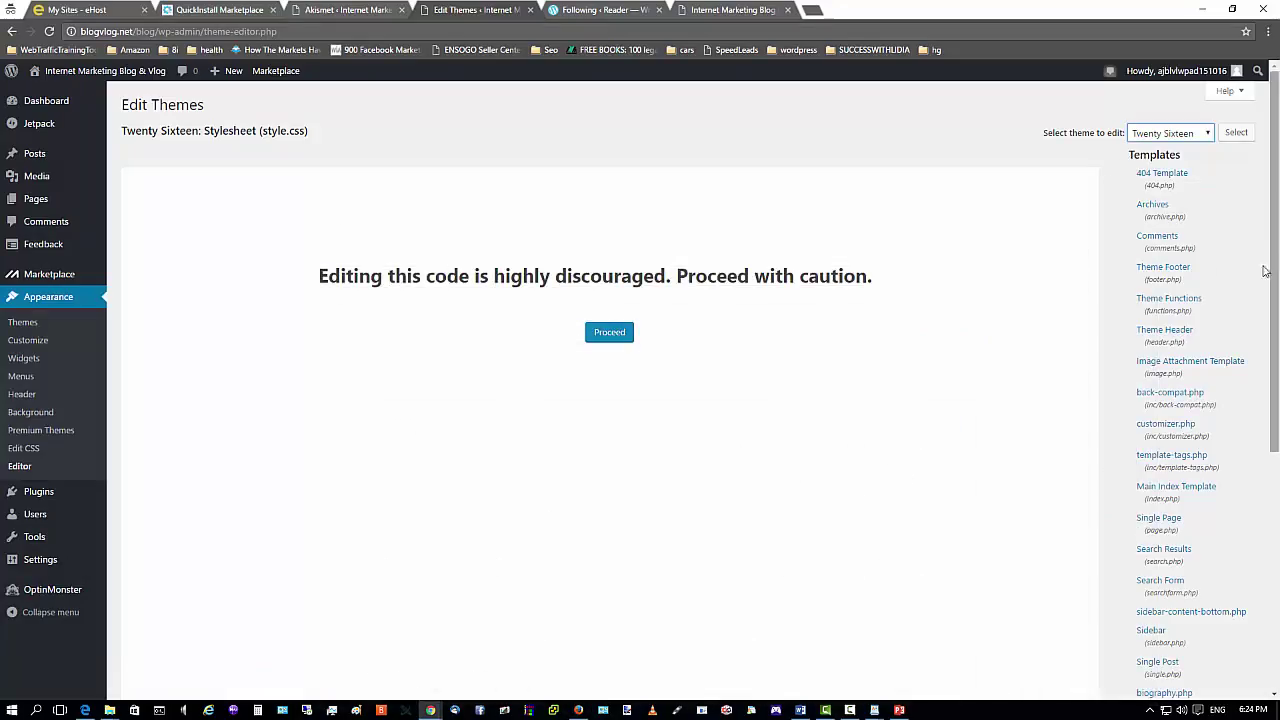
left_click(1163, 273)
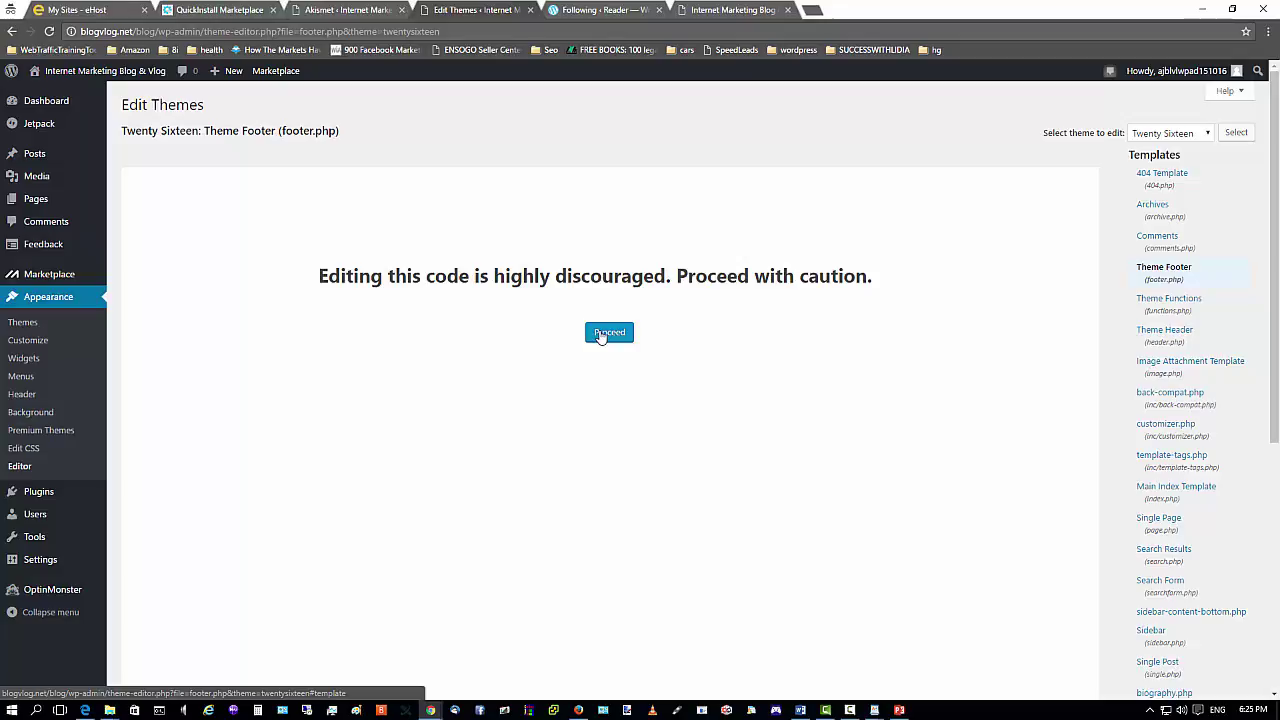
Proceed past the editing warning and review footer.php's site-info code, briefly checking the live blog.
left_click(603, 335)
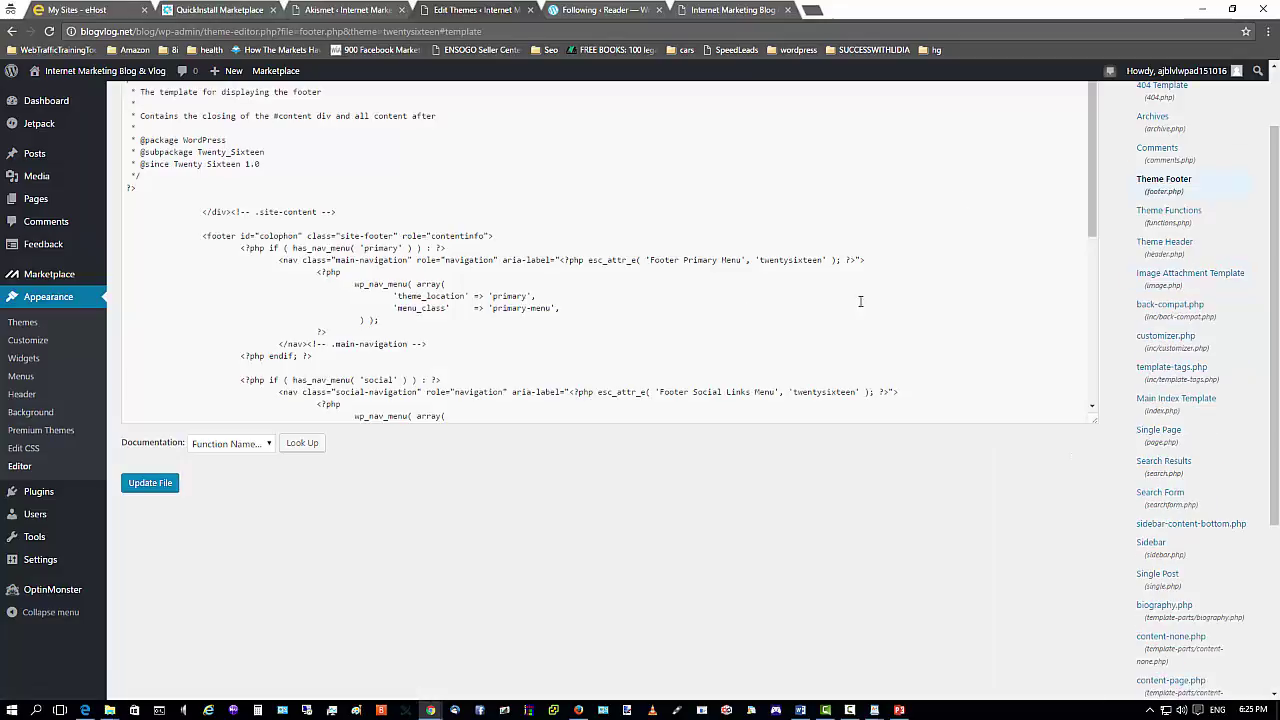
scroll(860, 301, "up", 1)
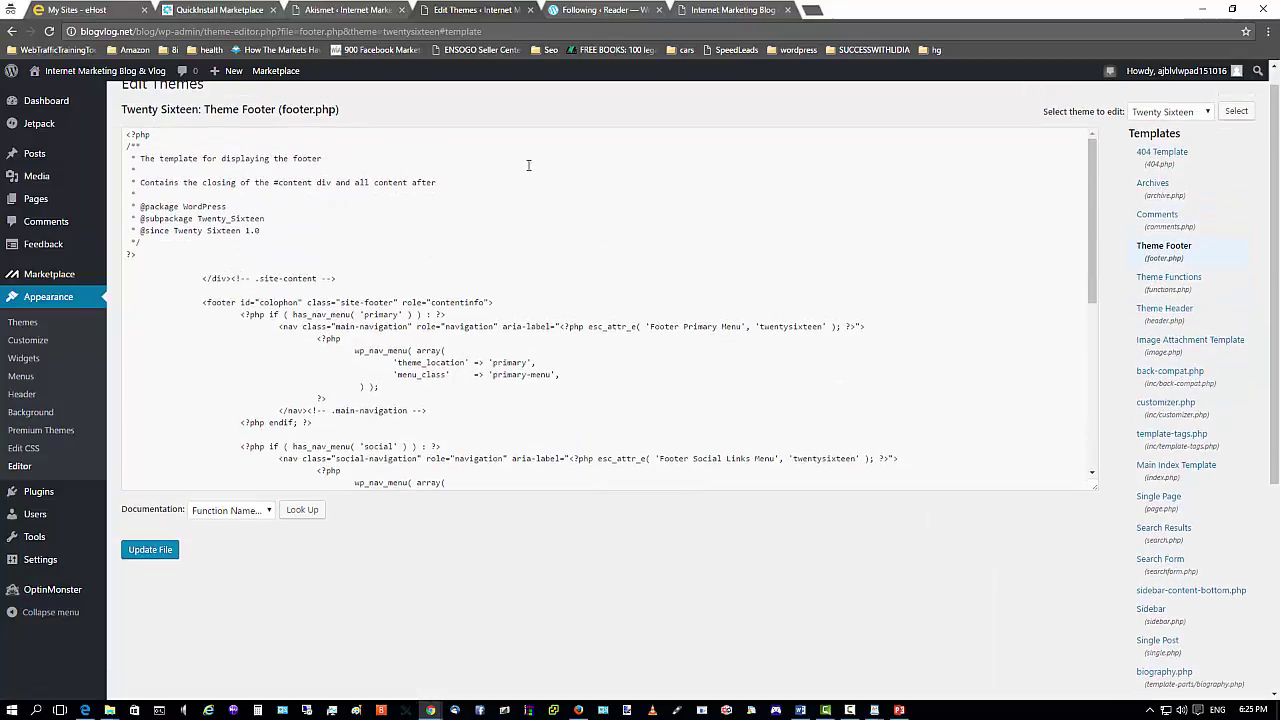
scroll(416, 279, "down", 4)
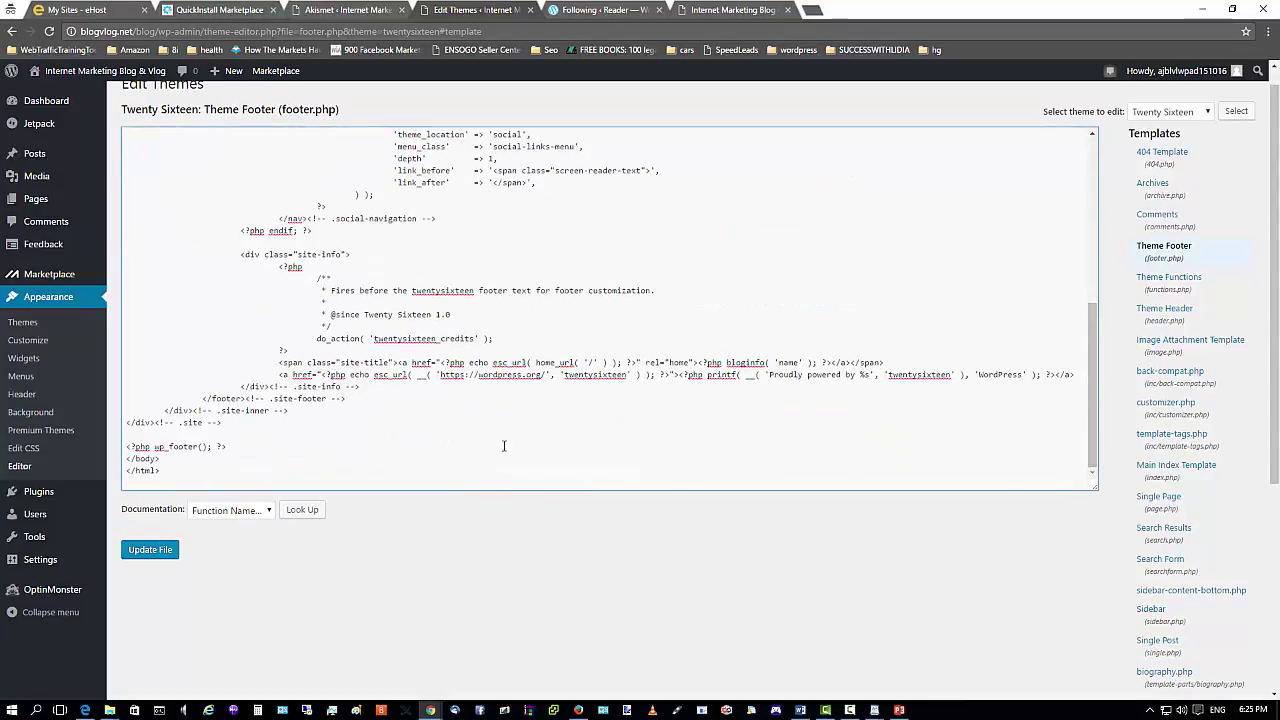
left_click(578, 710)
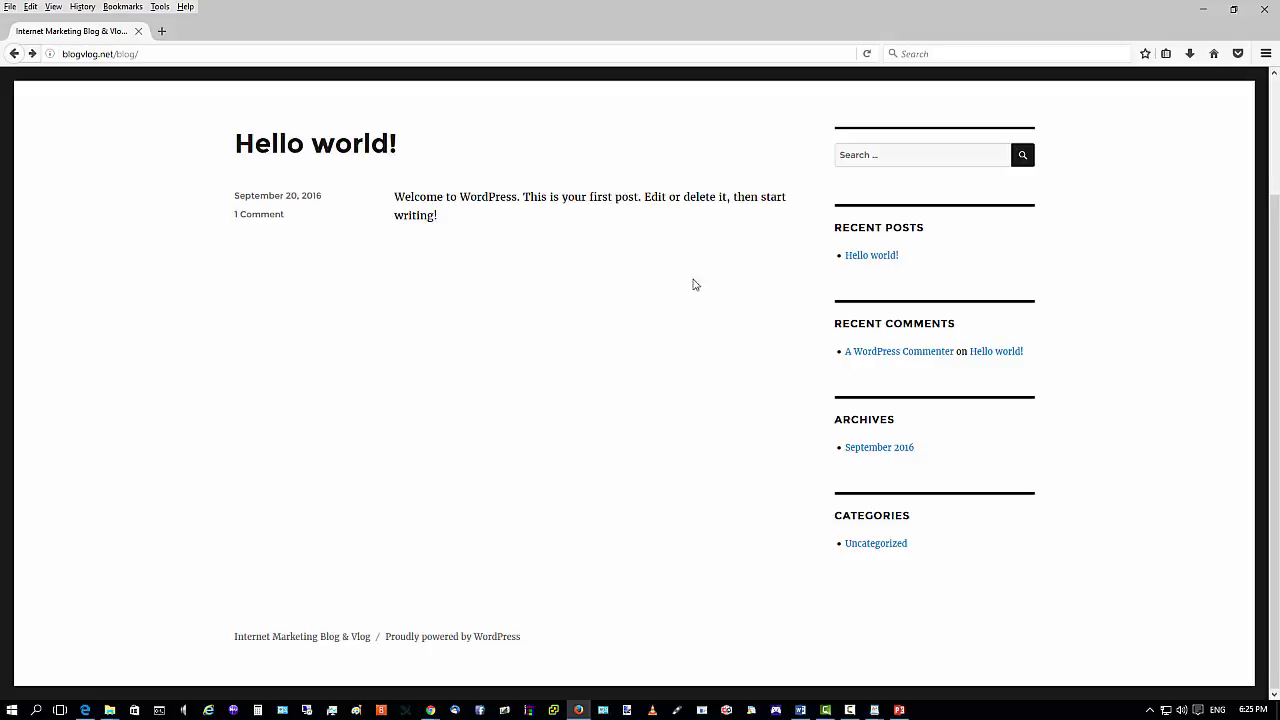
left_click(1200, 10)
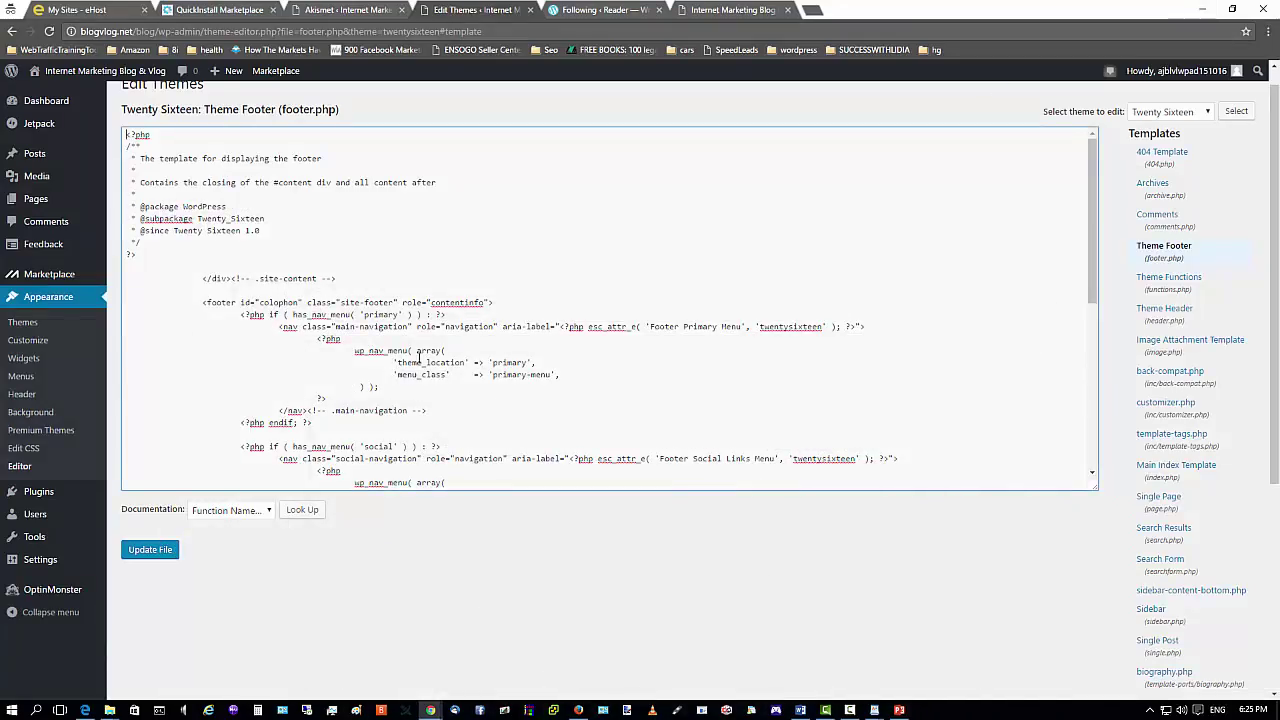
scroll(367, 276, "up", 1)
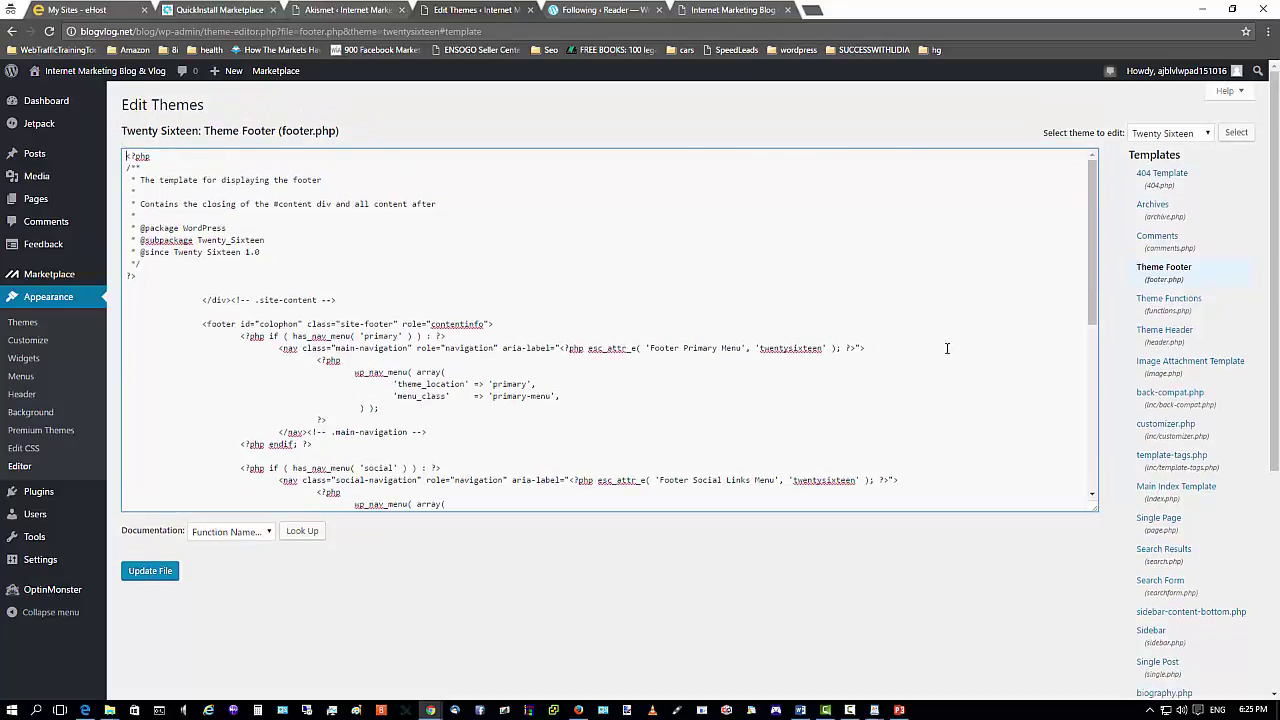
scroll(947, 348, "down", 10)
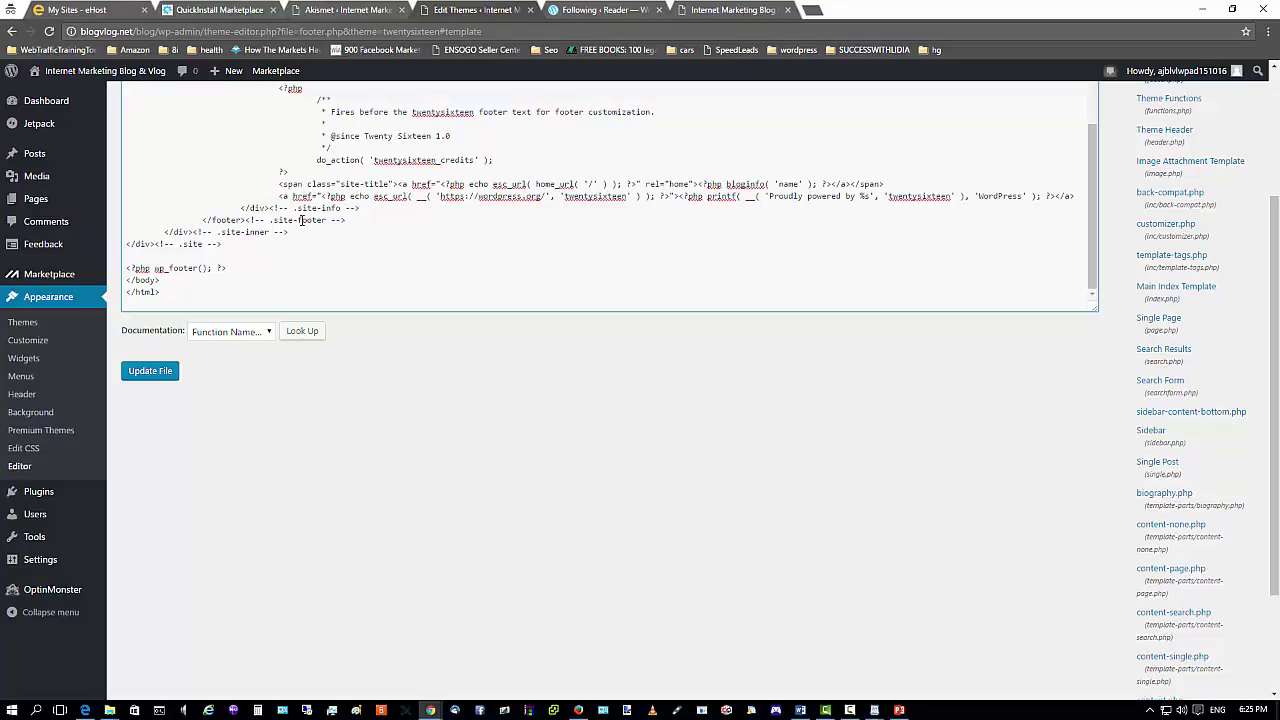
Delete the 'Proudly powered by %s' credit line and closing site-info div from footer.php.
left_click_drag(280, 196, 363, 207)
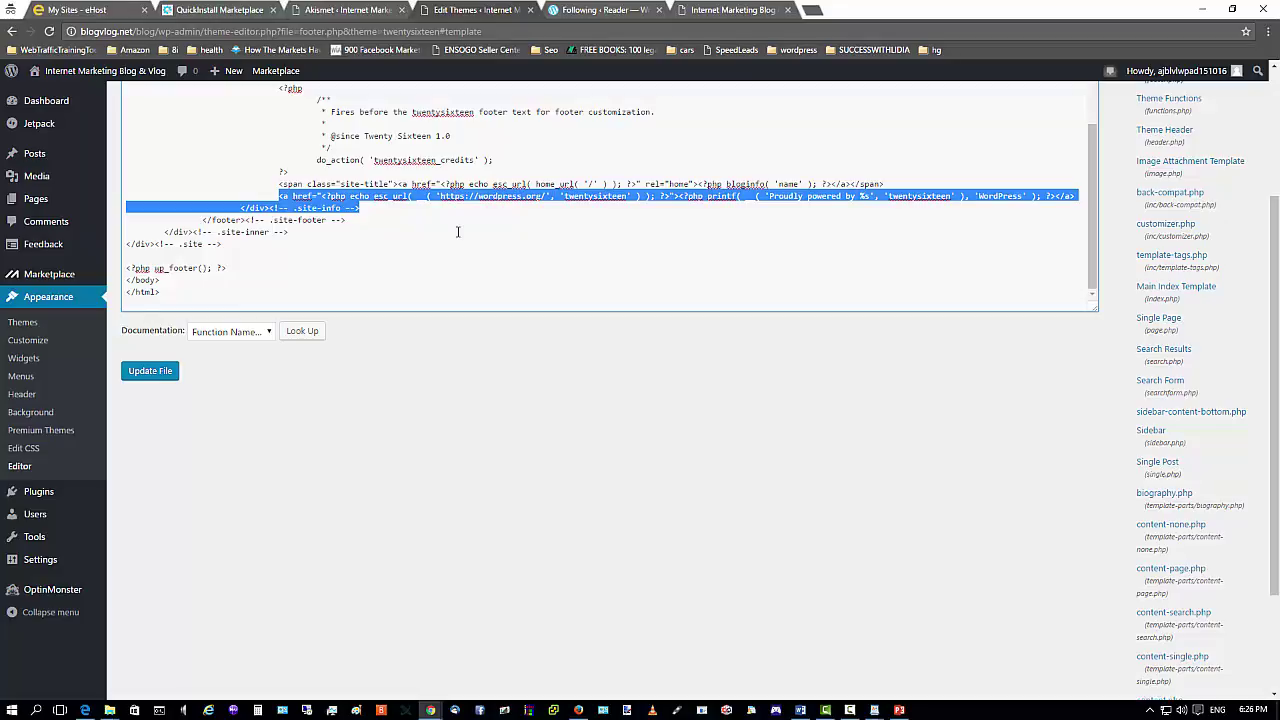
key("Delete")
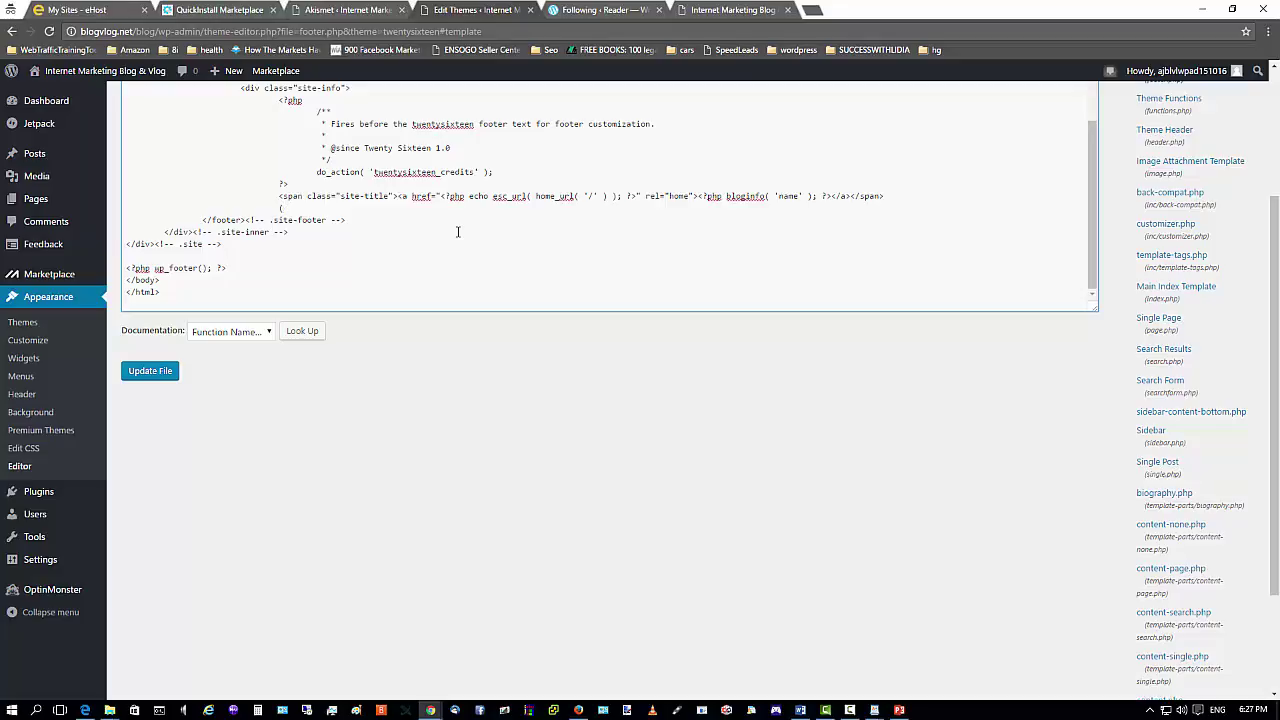
type("C)")
type("www.BlogVlog.net/blog/. A")
type("ll Rights Reserved.")
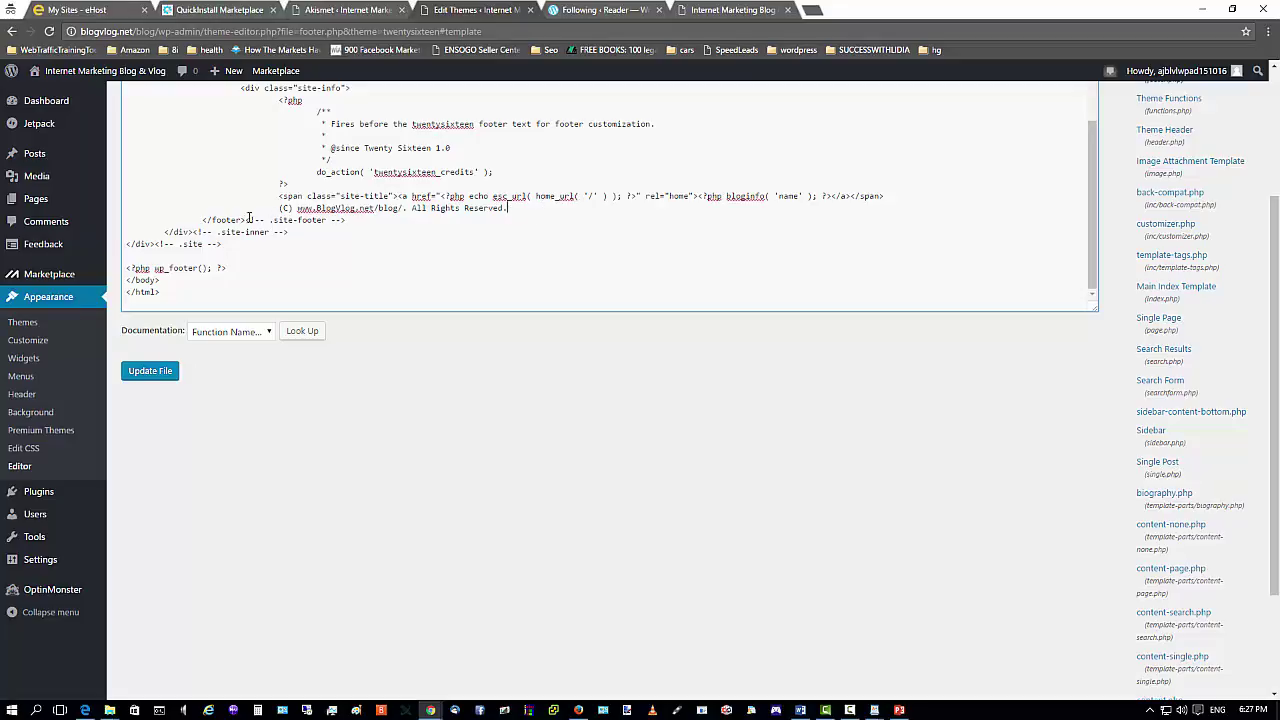
left_click(524, 207)
left_click(150, 371)
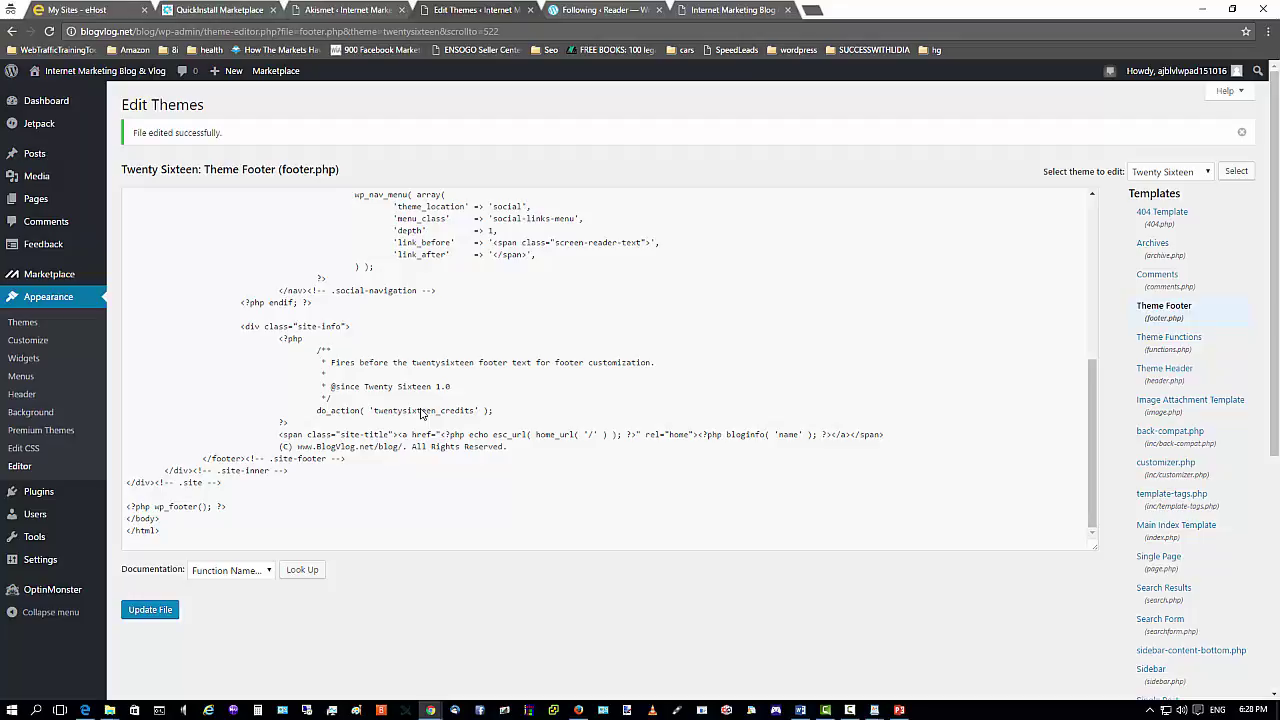
left_click(578, 709)
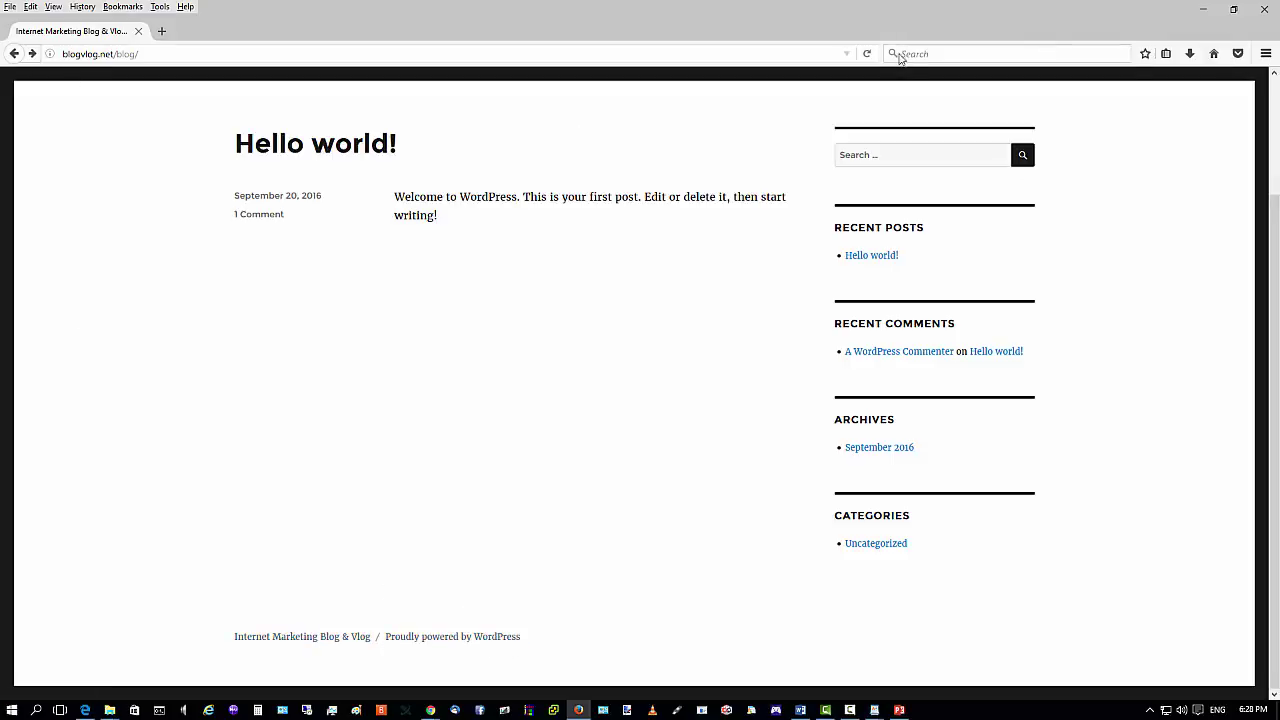
left_click(867, 53)
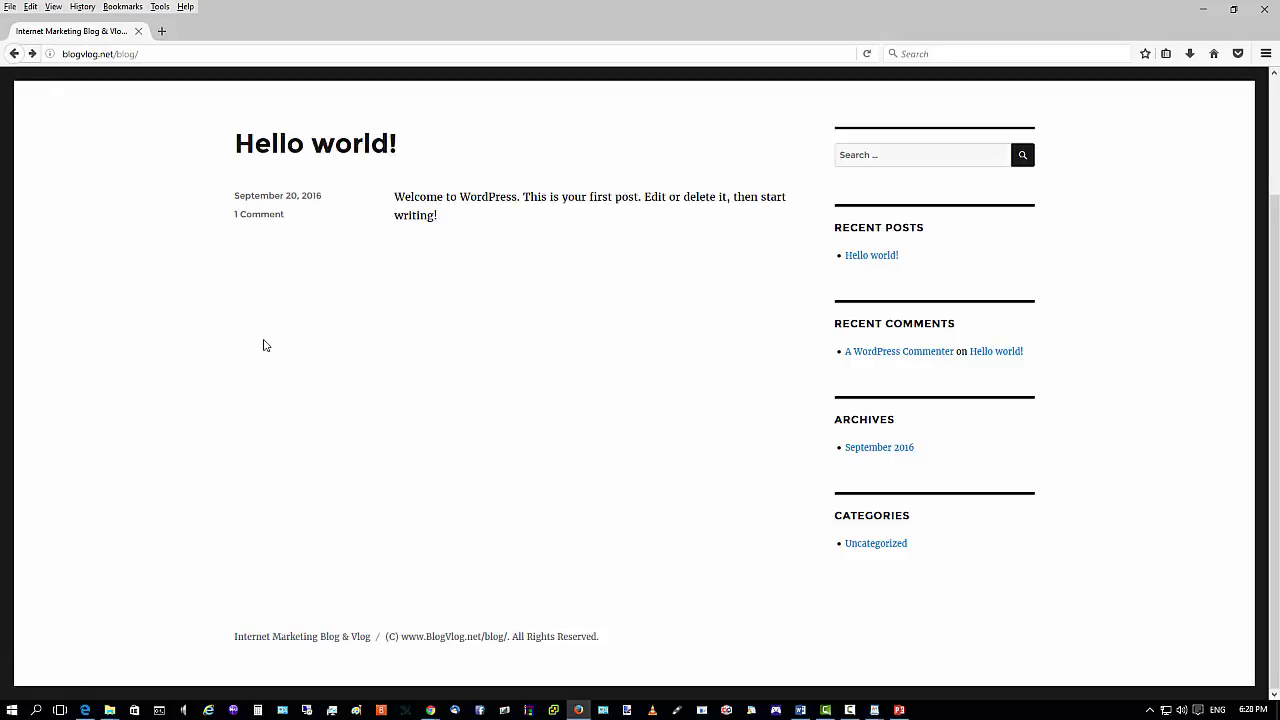
scroll(260, 350, "up", 3)
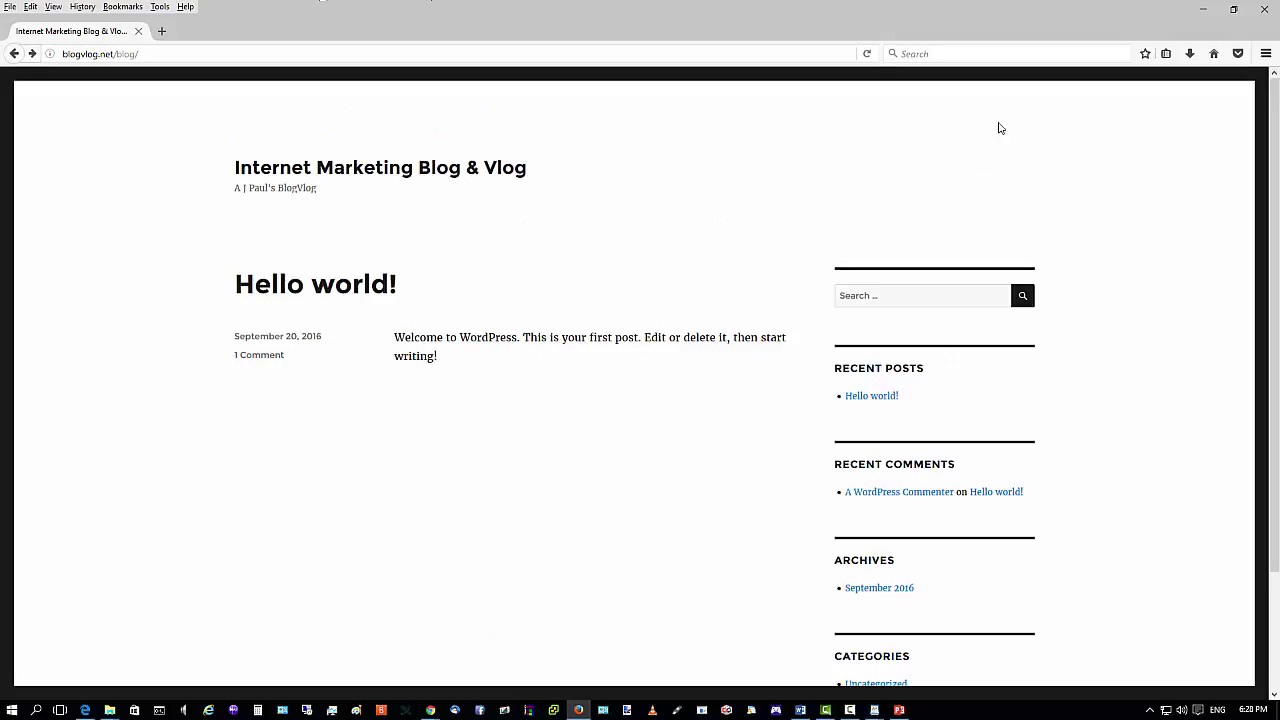
left_click(1203, 9)
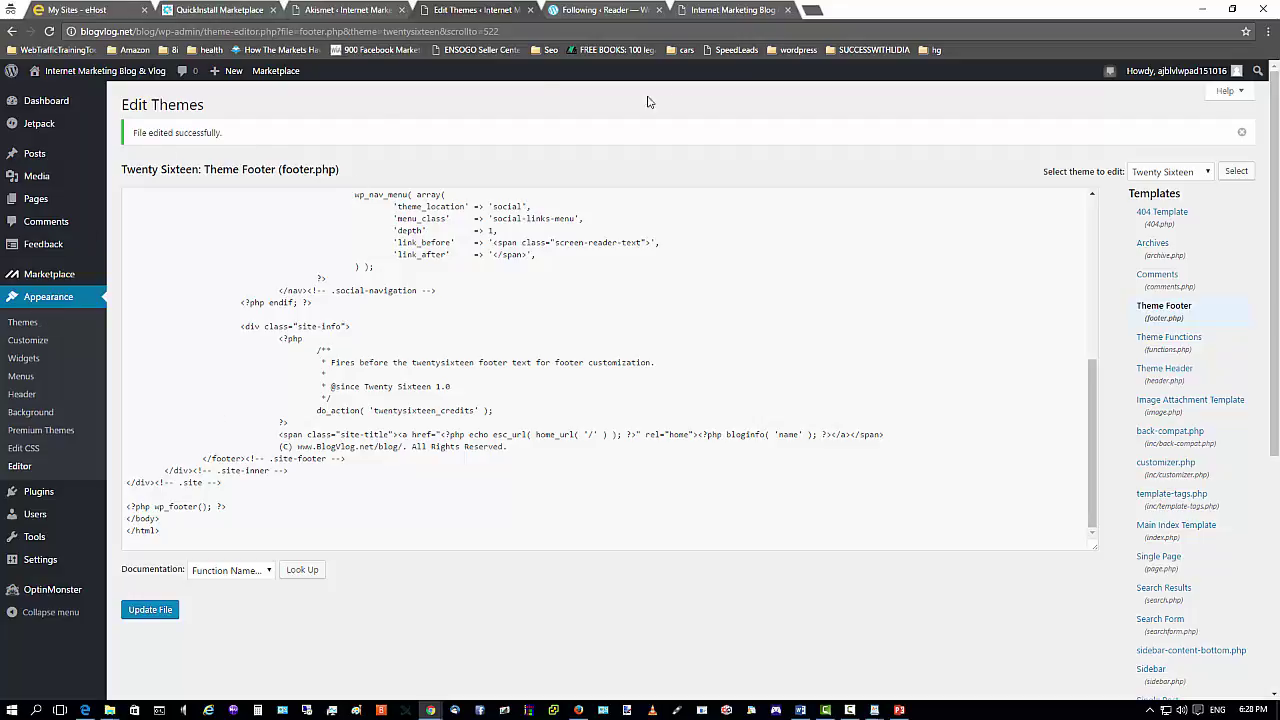
Load the reference blog tgmarketingcode.com/blog/ in a new browser tab.
left_click(813, 10)
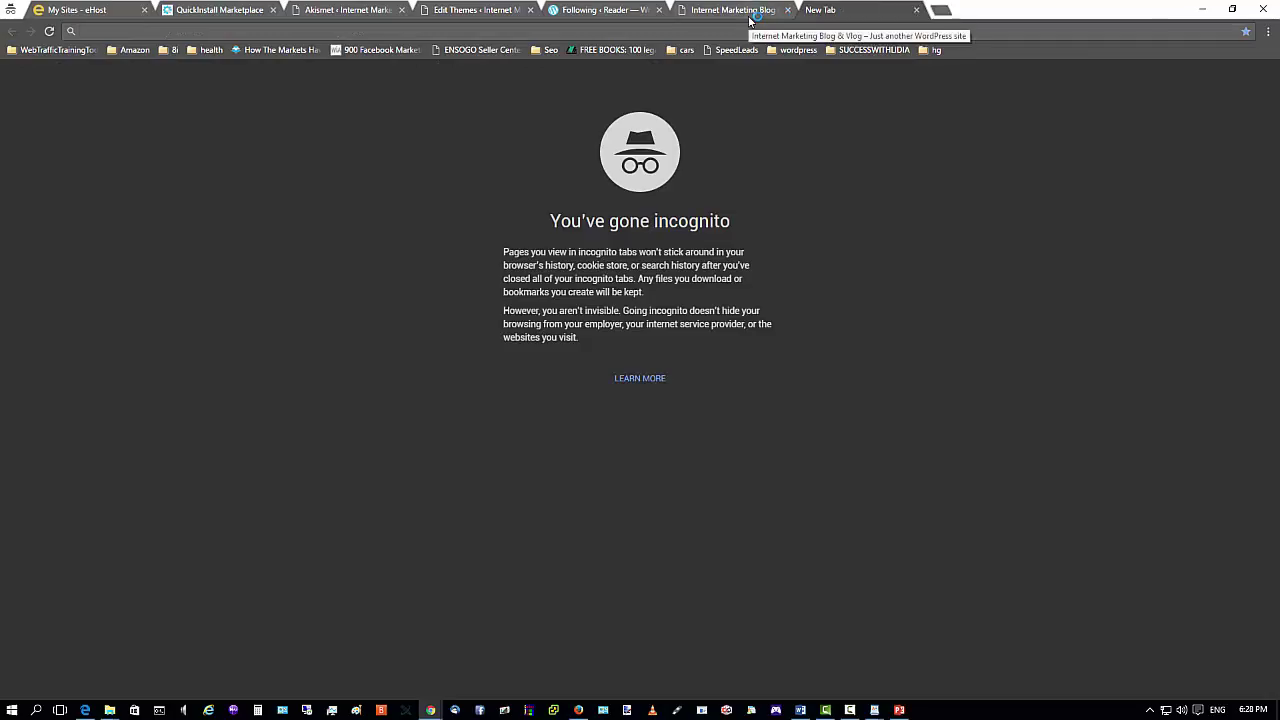
type("tgtay.com/3")
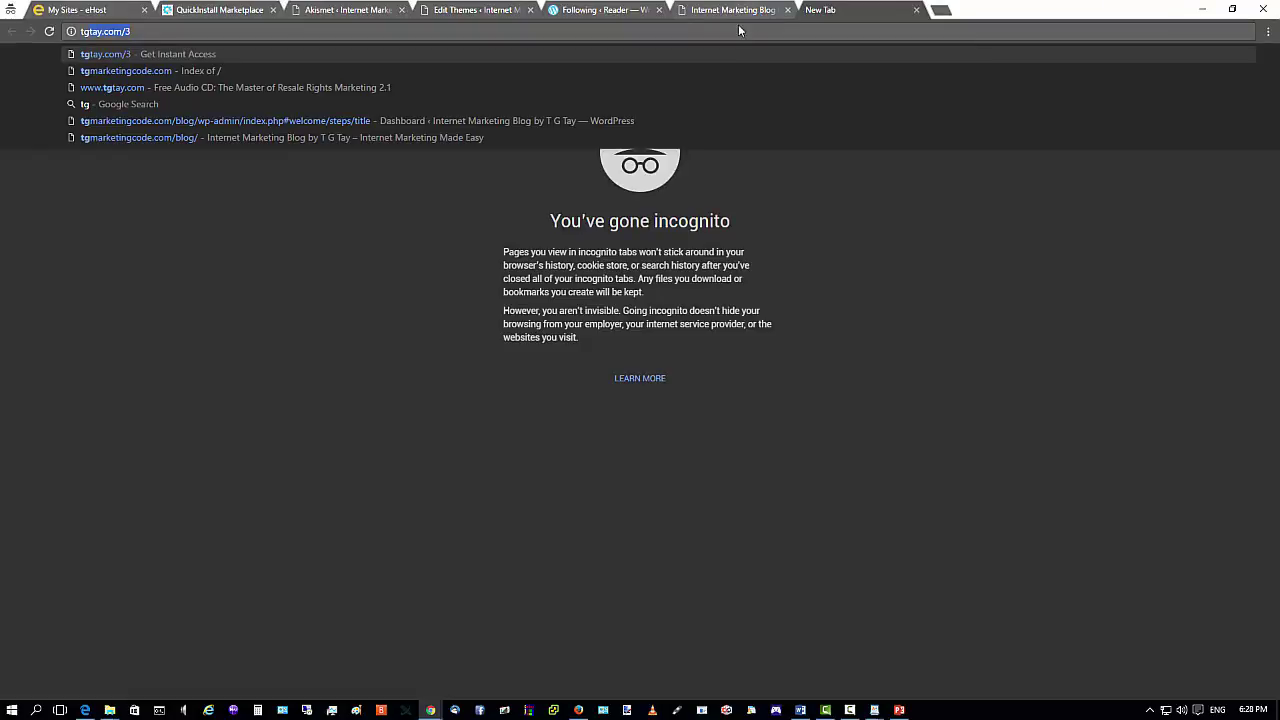
key("Down")
left_click(105, 74)
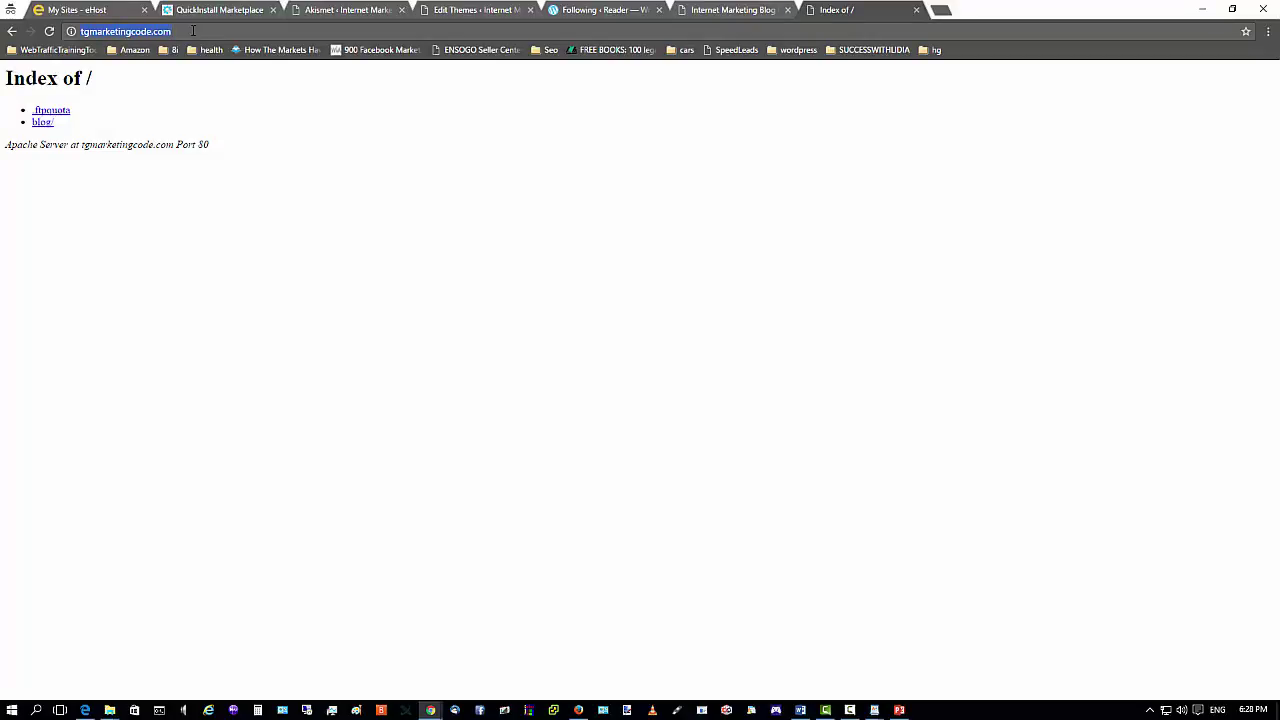
type("/blog")
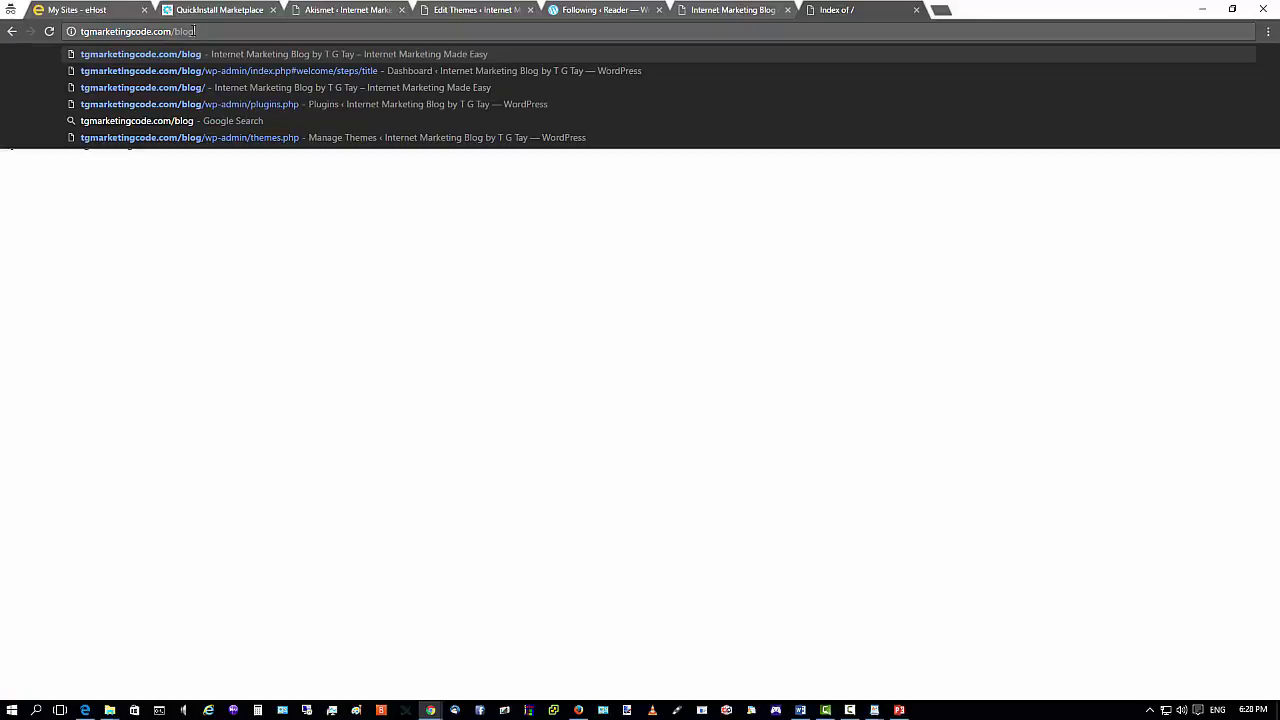
type("/")
key("Return")
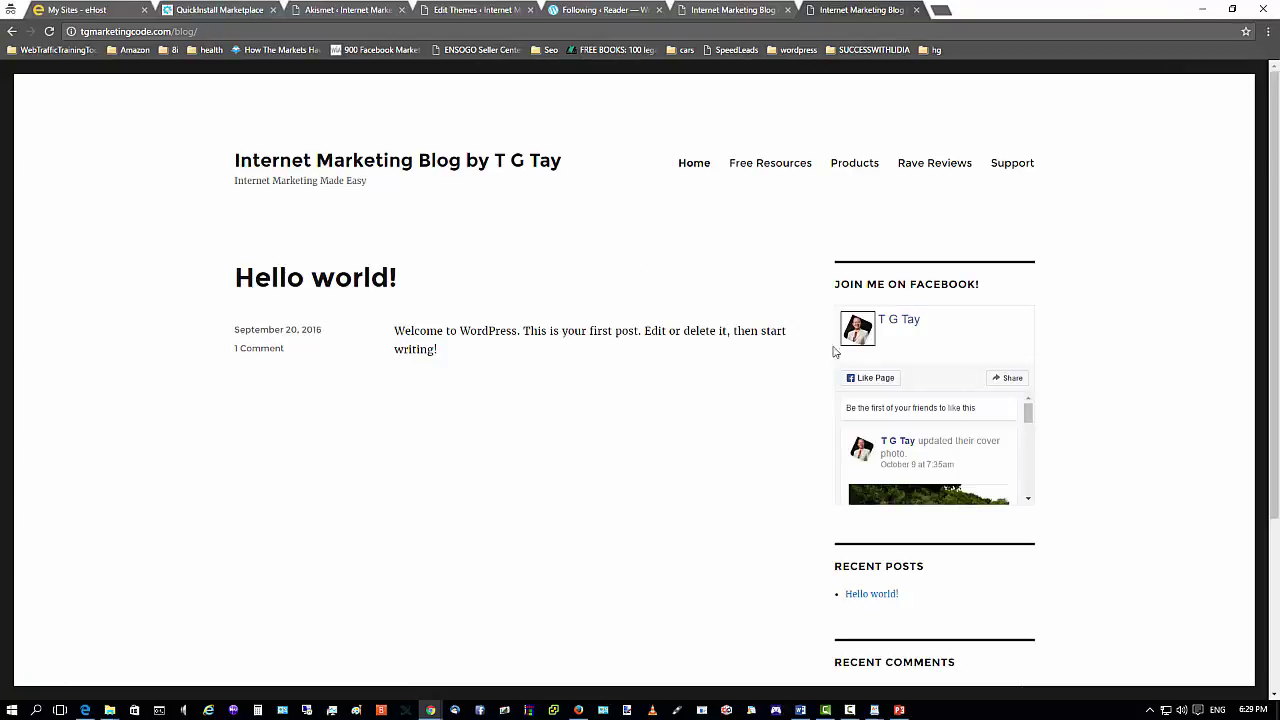
Visit its Products, Free Resources, Rave Reviews, Support and Home pages, then return to the Akismet admin tab.
left_click(849, 166)
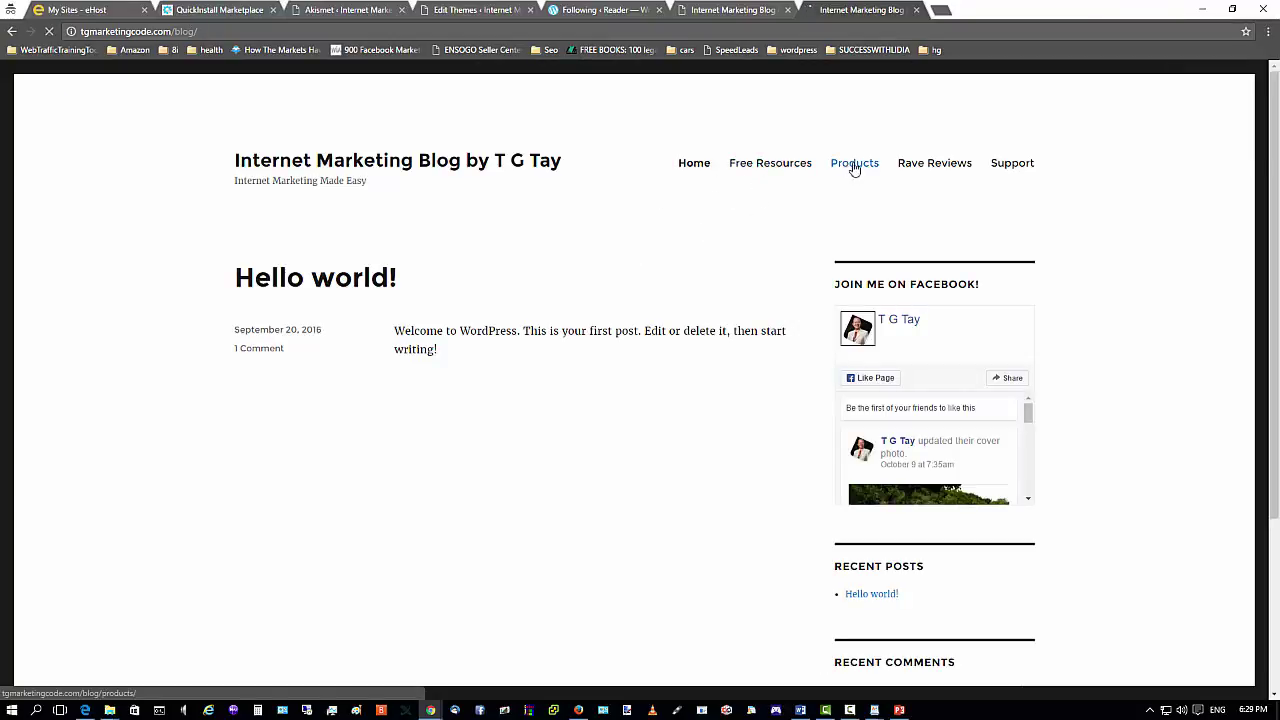
left_click(773, 166)
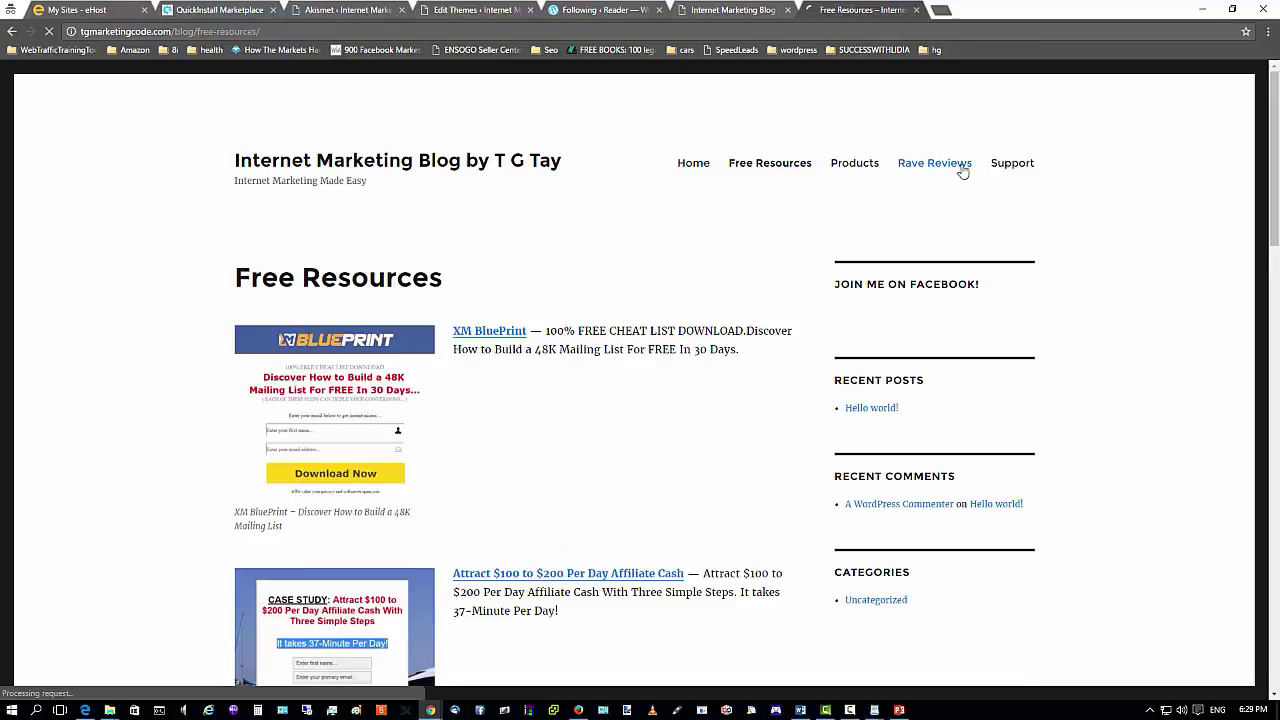
left_click(958, 166)
left_click(1010, 166)
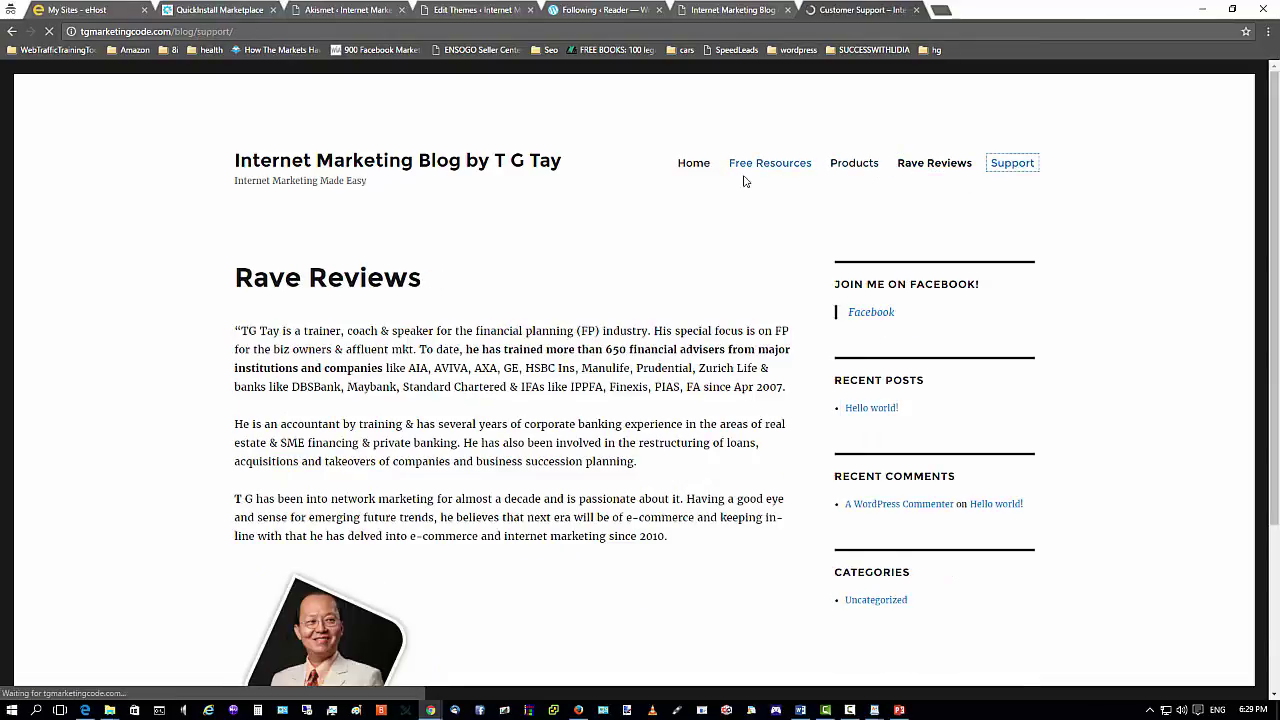
left_click(692, 166)
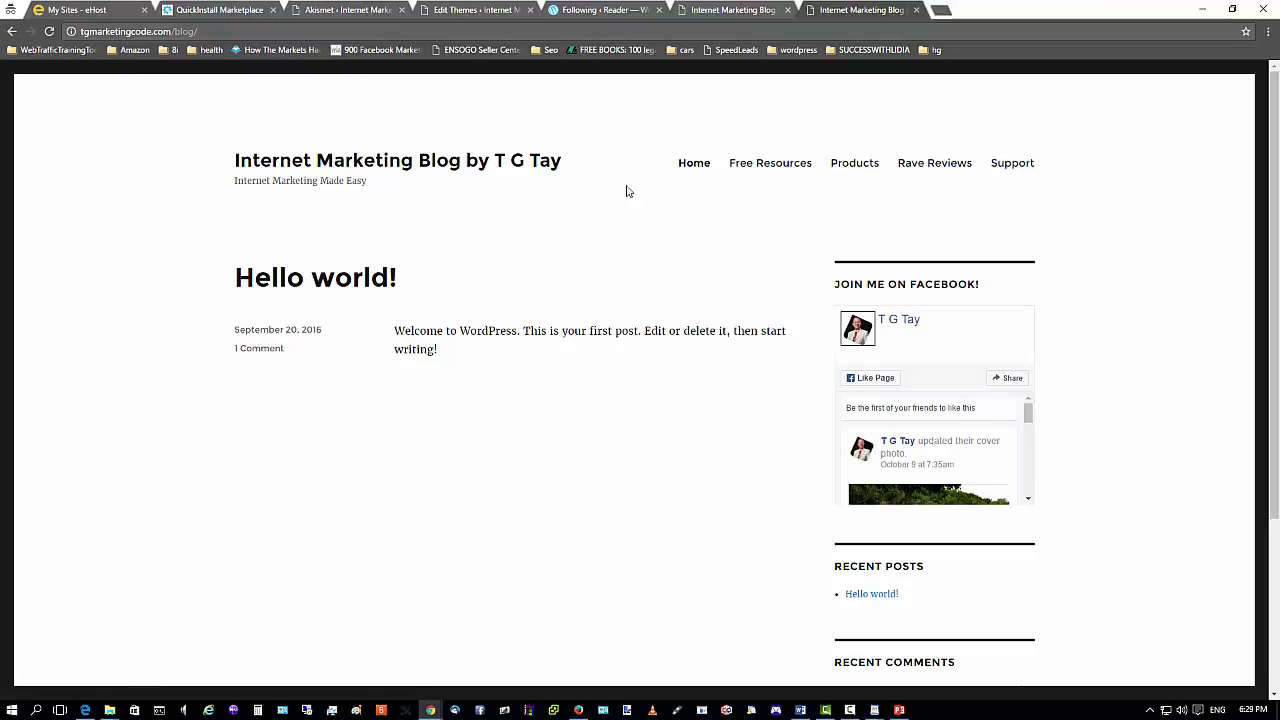
left_click(240, 12)
left_click(360, 10)
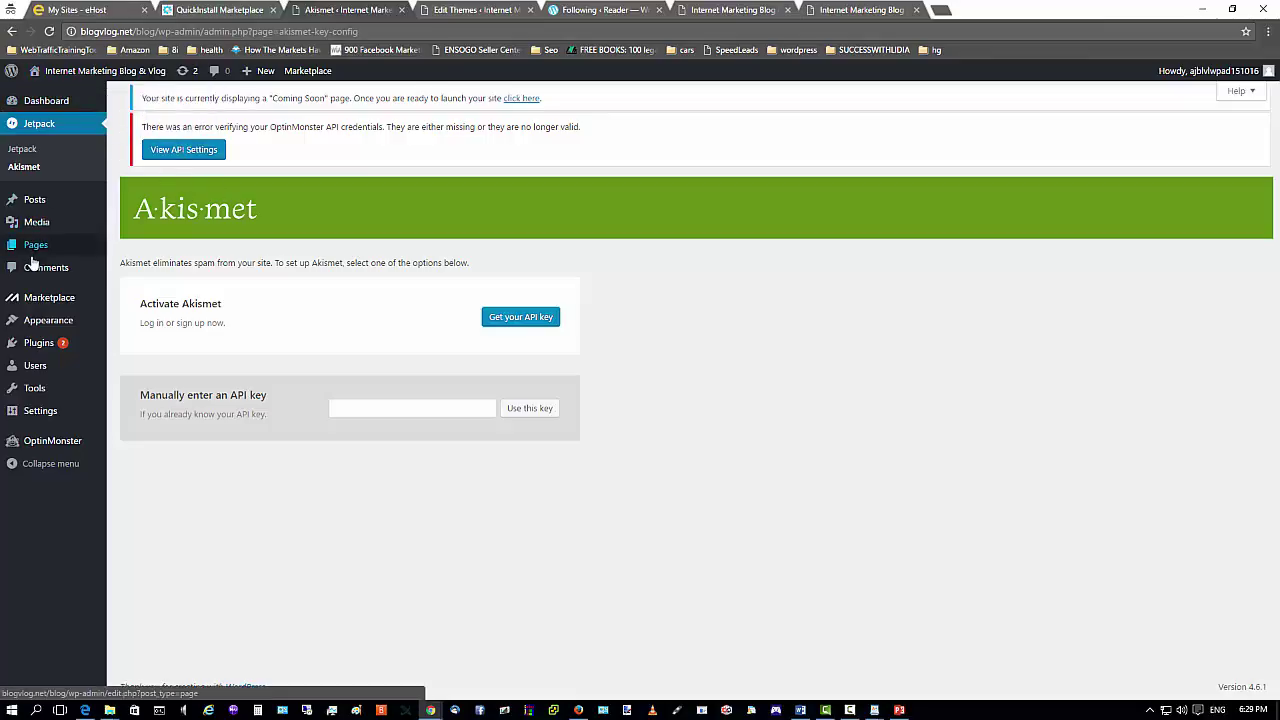
Create and publish a new page titled 'Free Resources'.
mouse_move(36, 250)
left_click(139, 266)
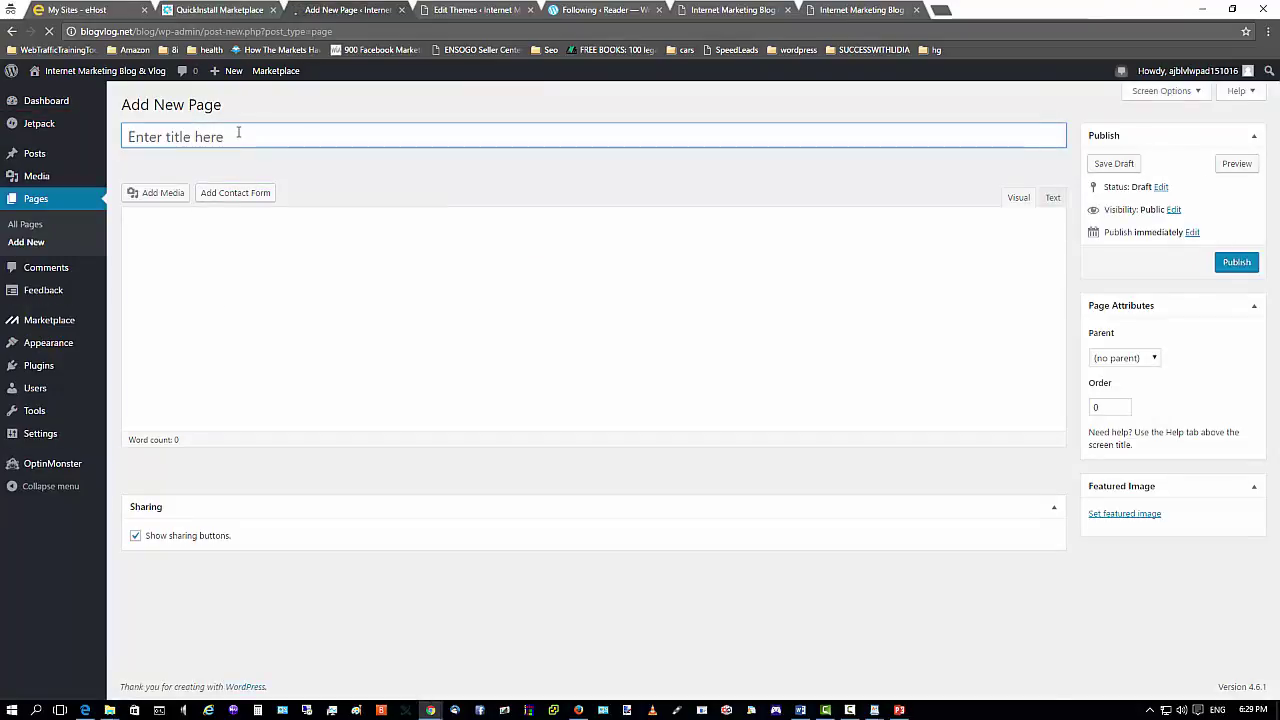
type("Free R")
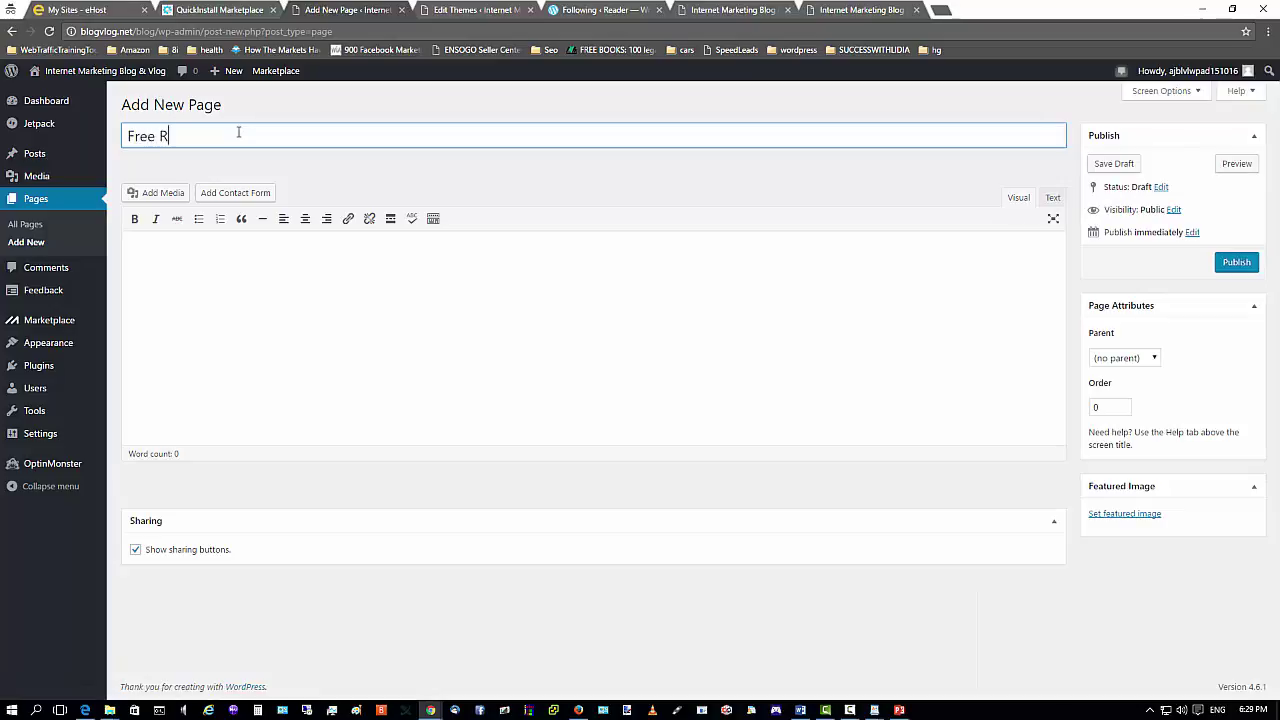
type("esources")
left_click(1234, 262)
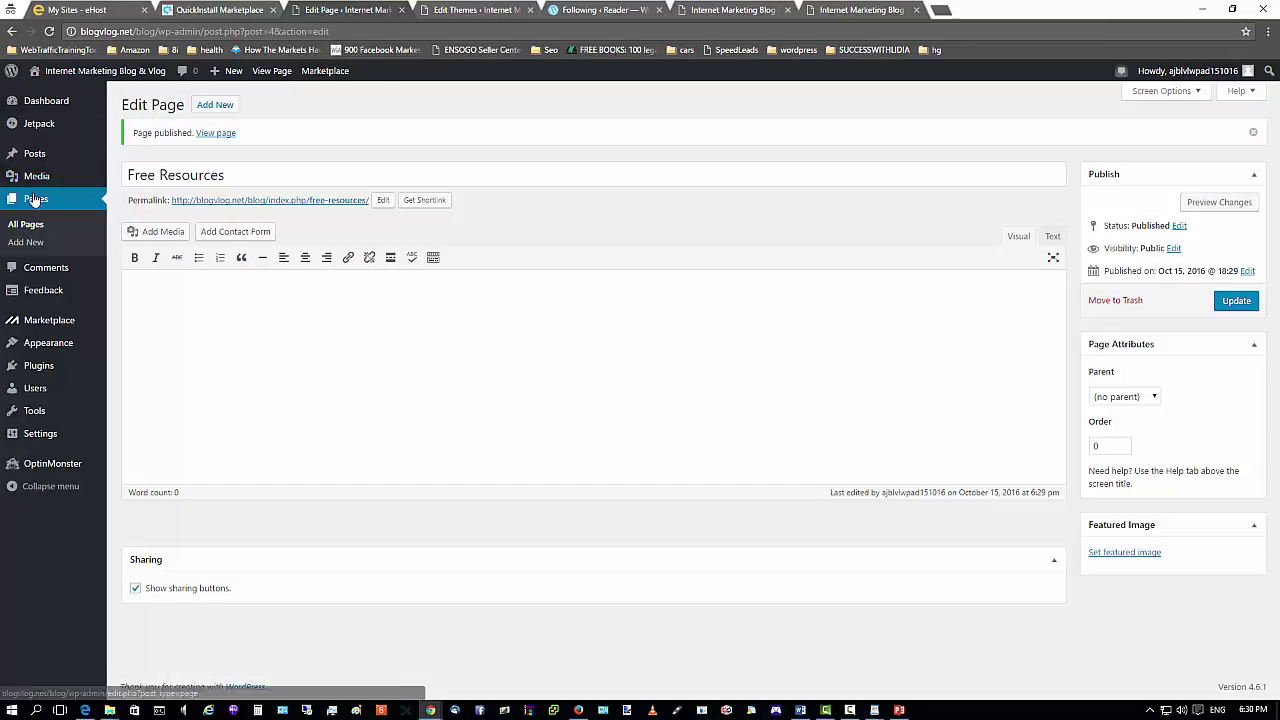
Create and publish a new page titled 'Products', then start another blank page.
left_click(216, 107)
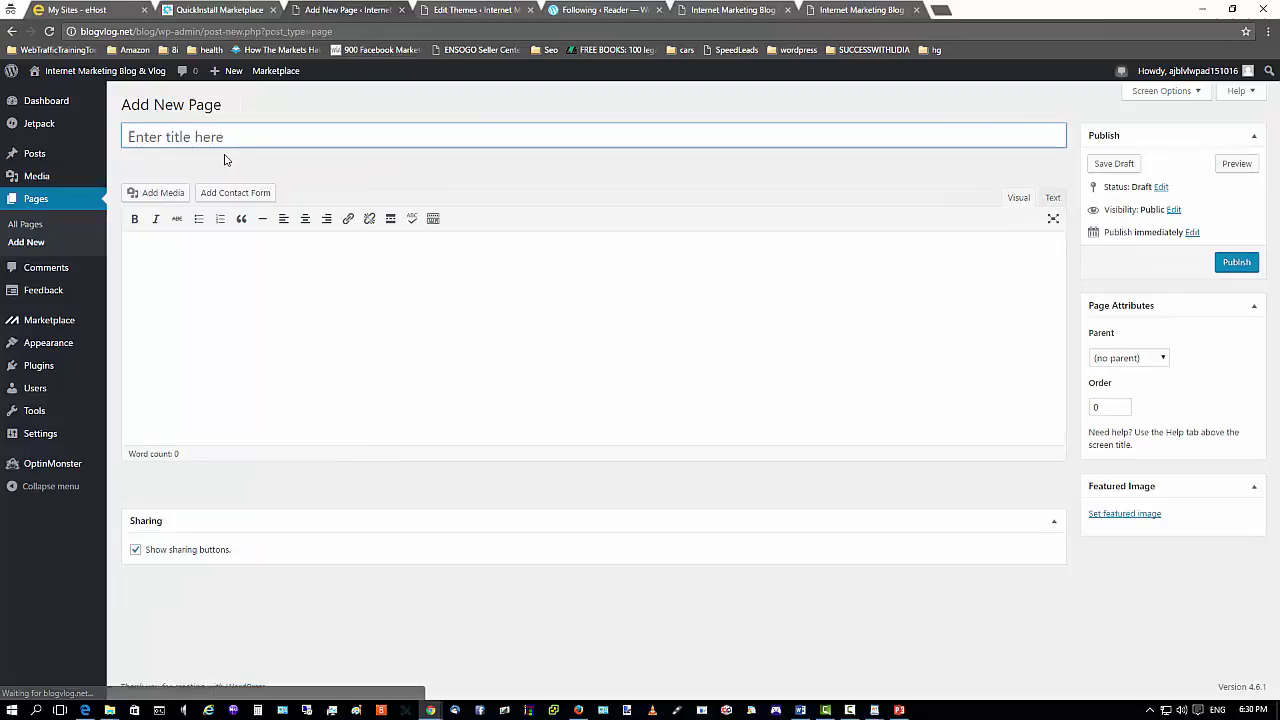
type("Produc")
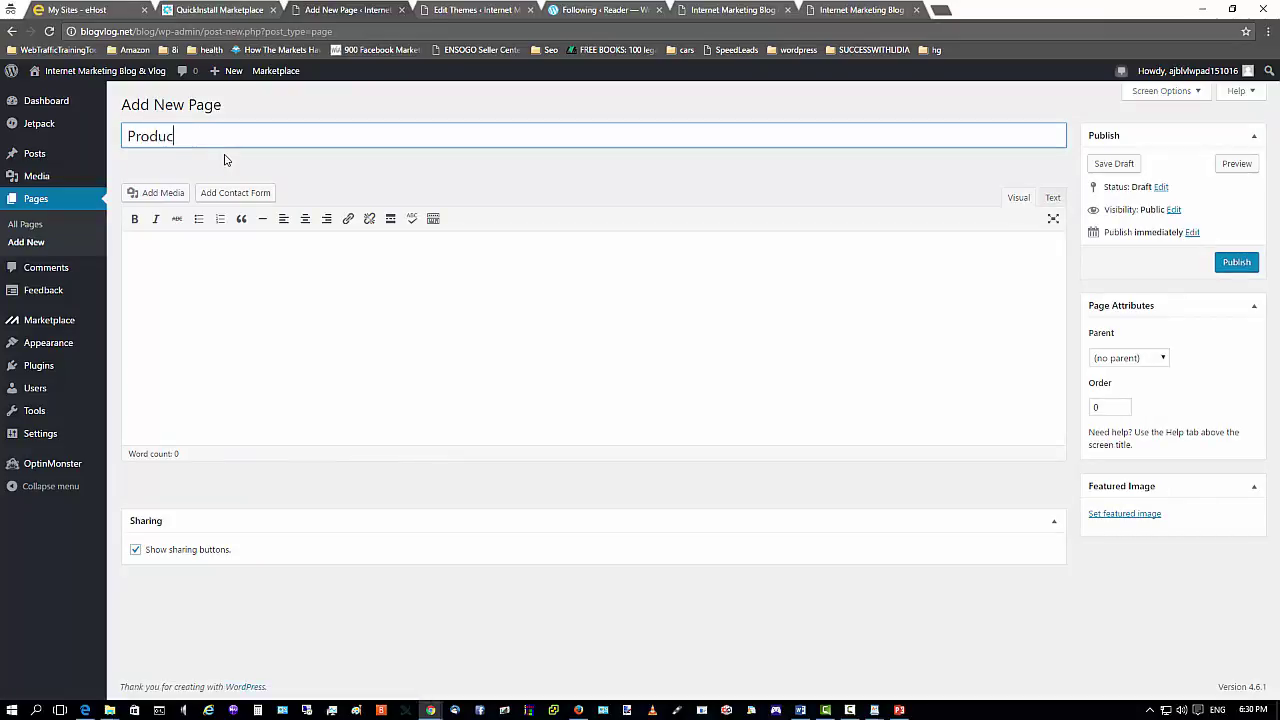
type("ts")
left_click(1240, 263)
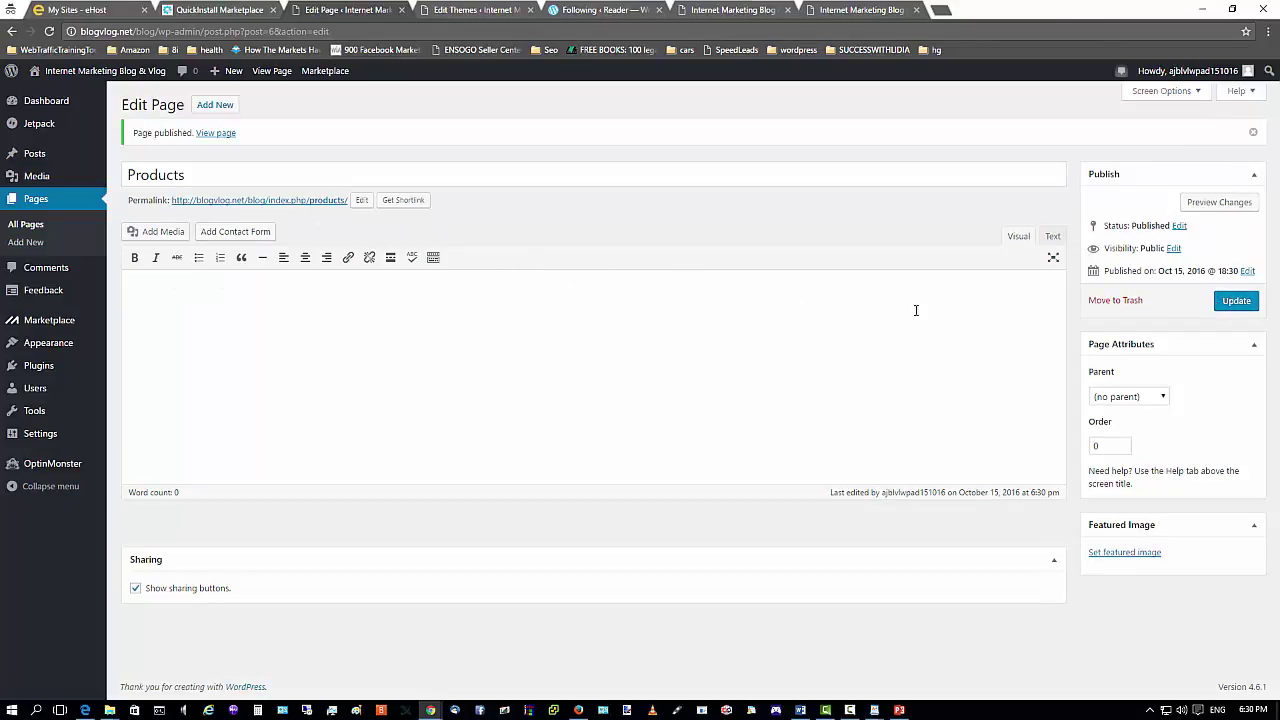
left_click(367, 305)
left_click_drag(209, 294, 120, 287)
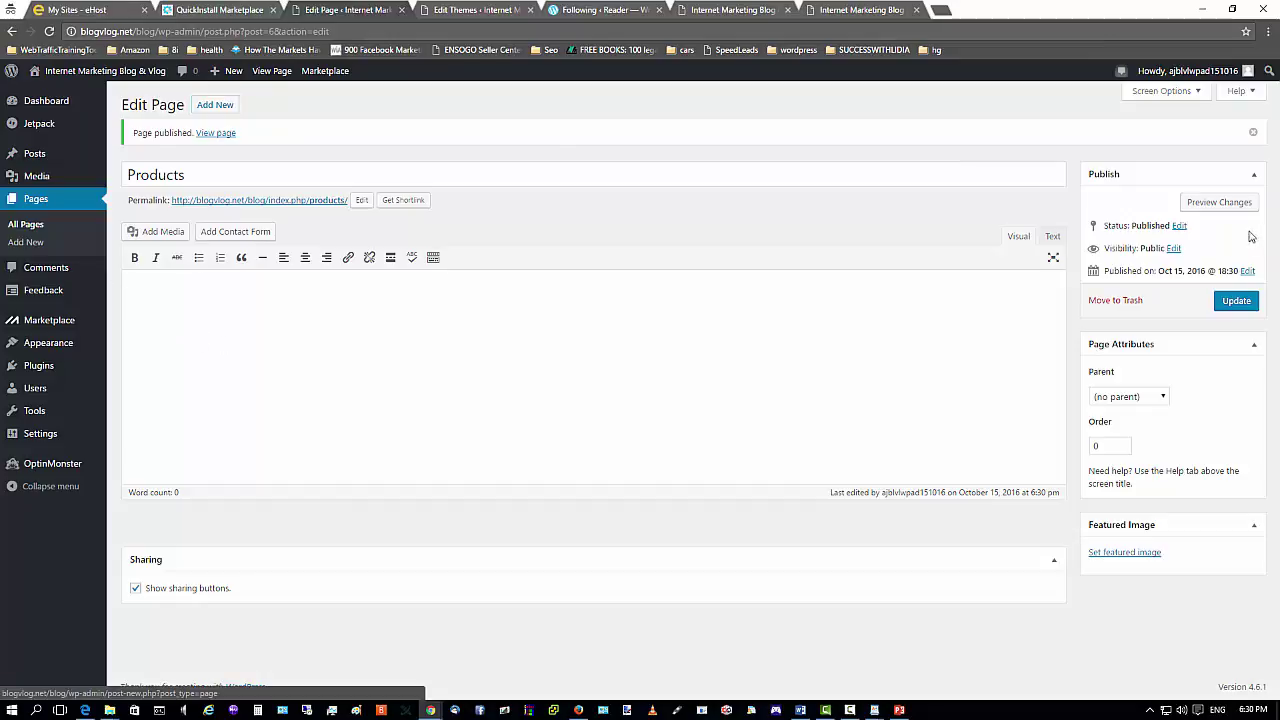
left_click(219, 108)
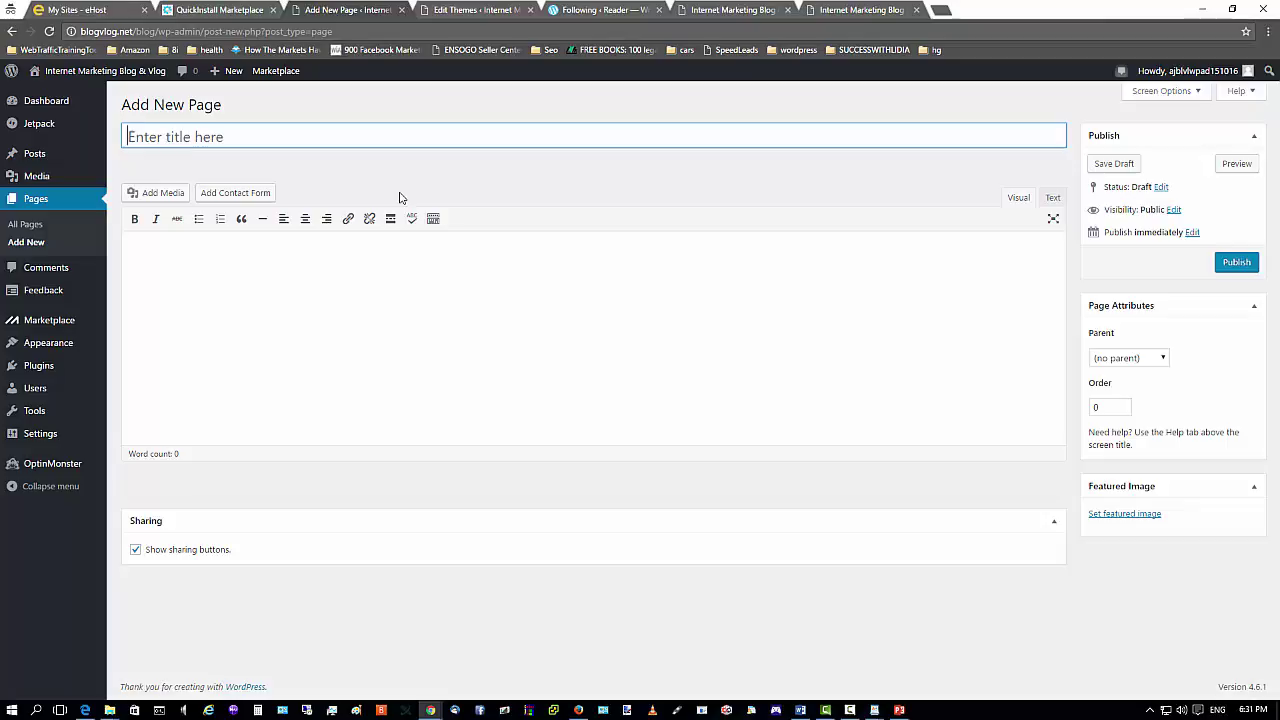
Publish a page titled 'Rave Reviews' and open another blank new page.
type("Rave Reviews")
left_click(1232, 262)
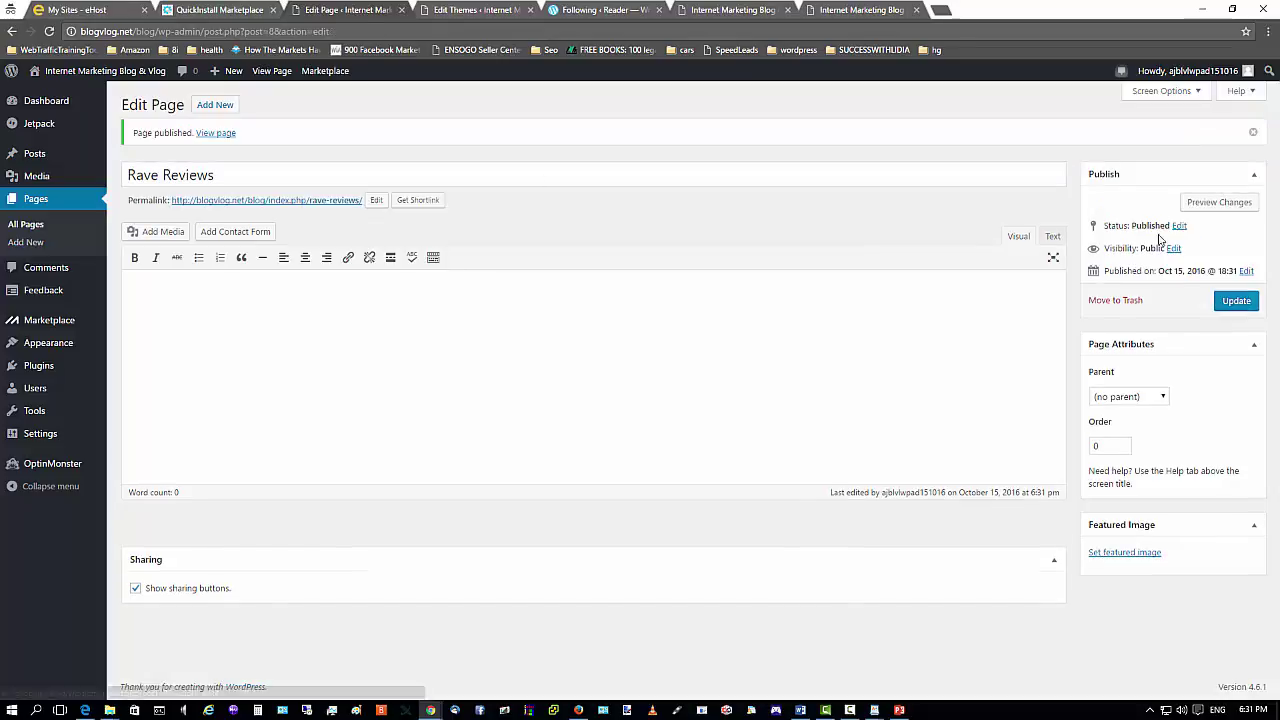
left_click(210, 106)
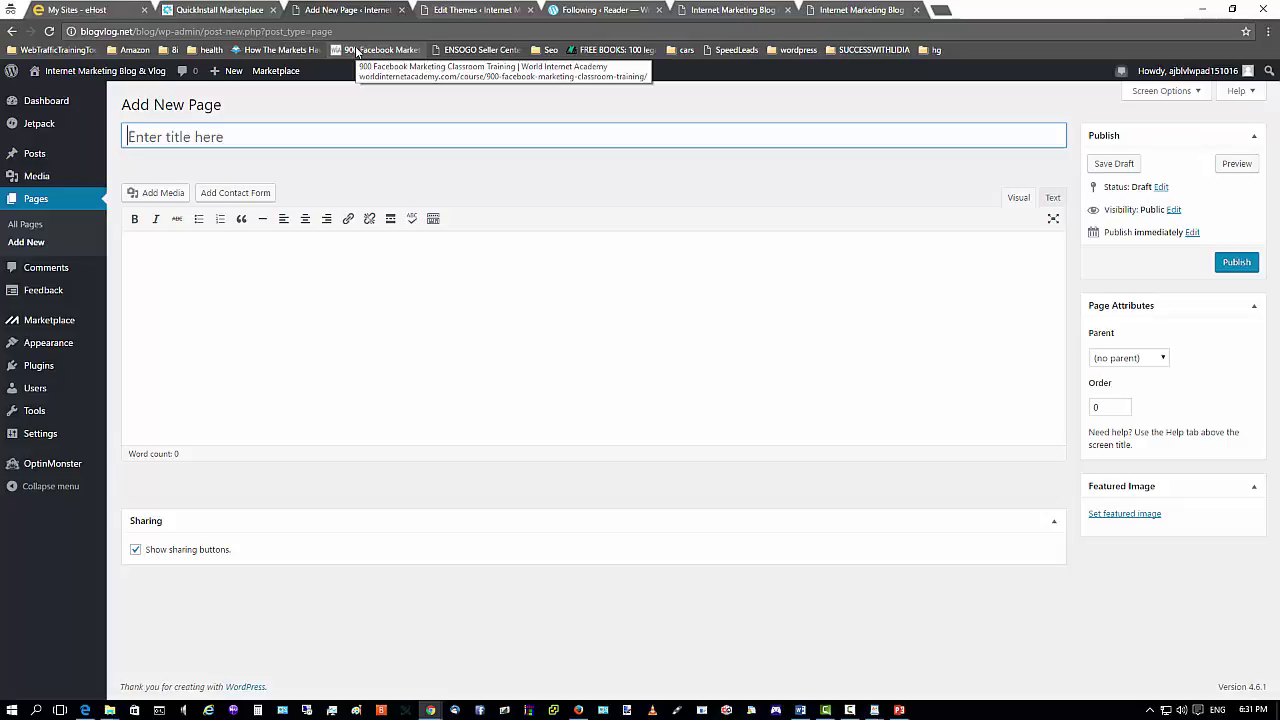
Publish a page titled 'Support' and view the All Pages list.
type("Support")
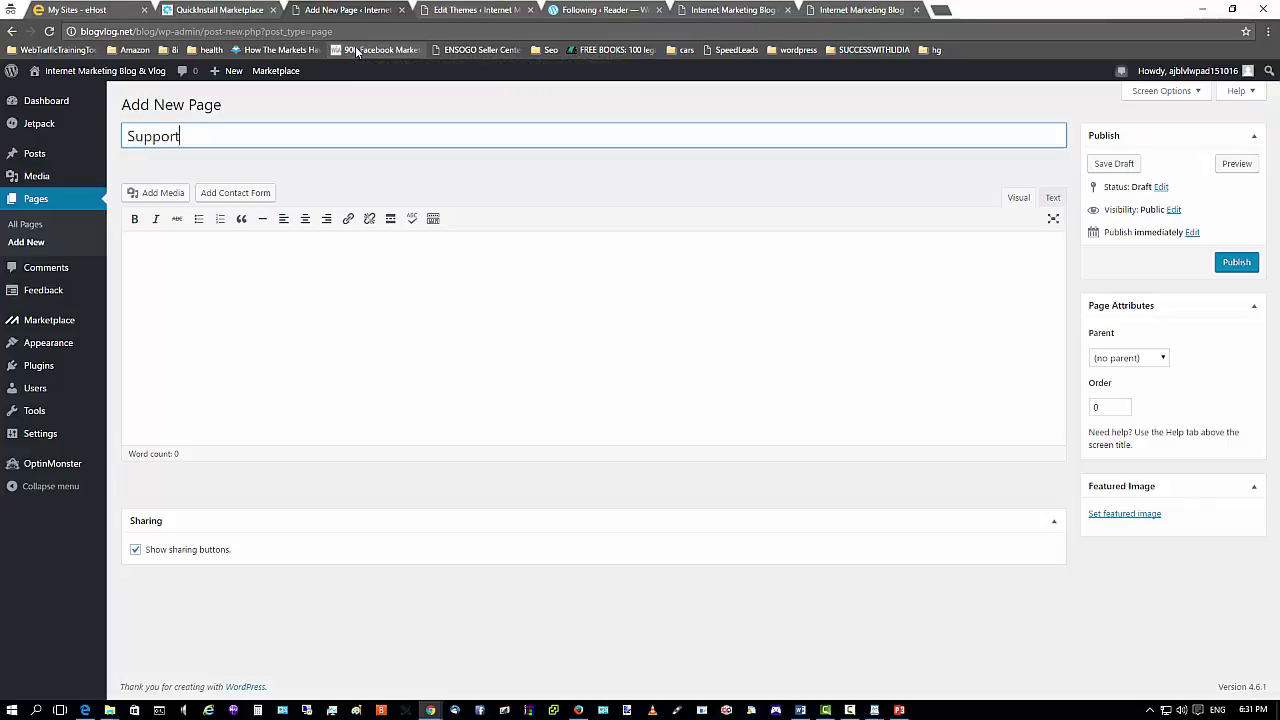
left_click(1236, 262)
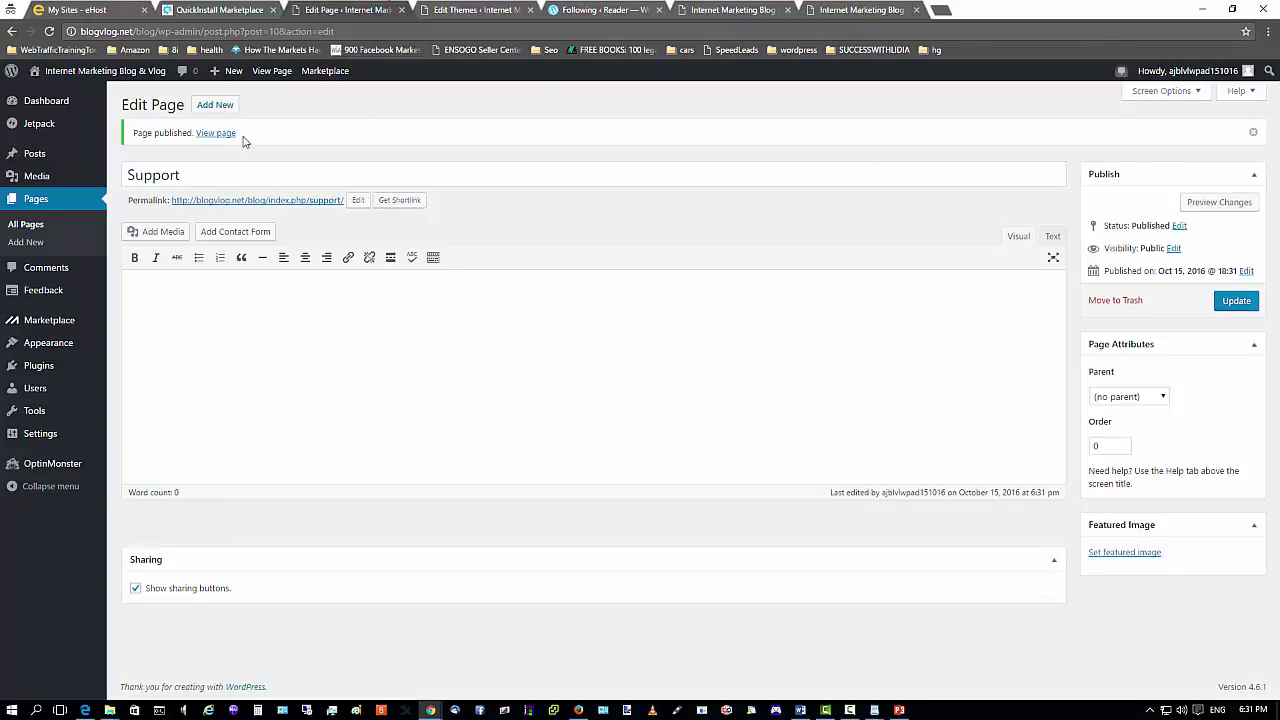
left_click(28, 226)
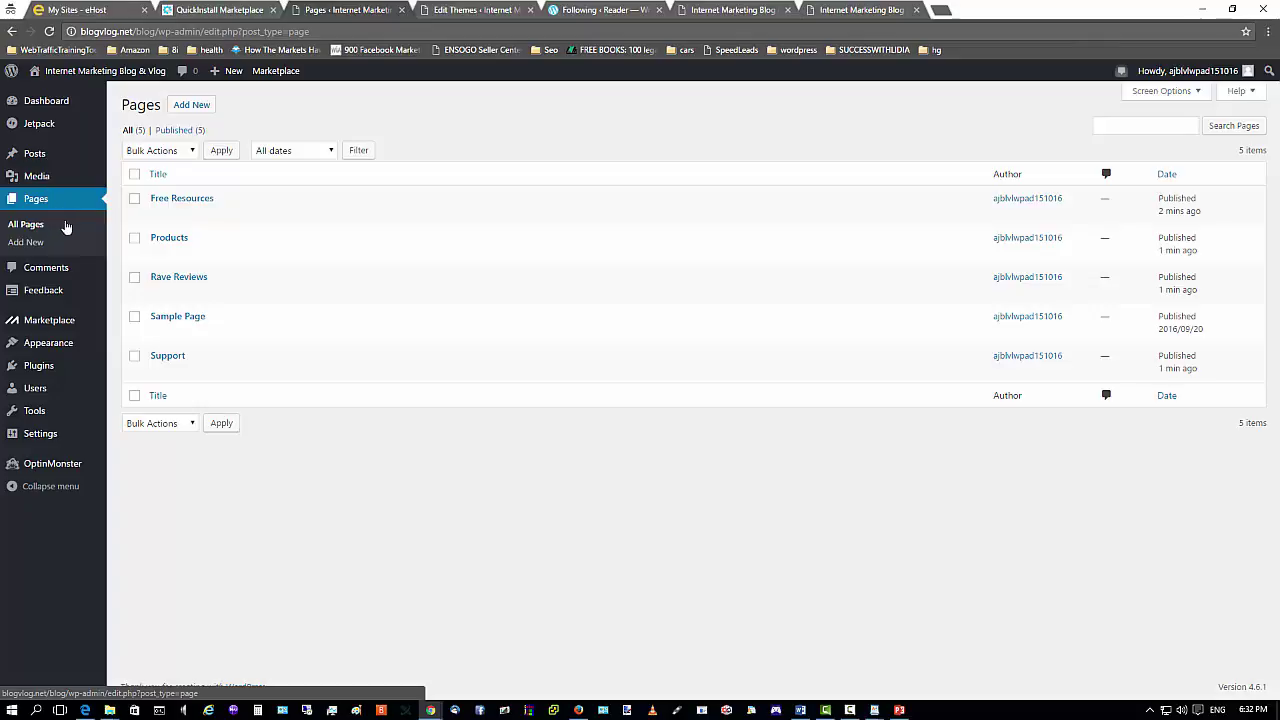
In Appearance > Menus, create a new empty menu named 'Home'.
mouse_move(52, 350)
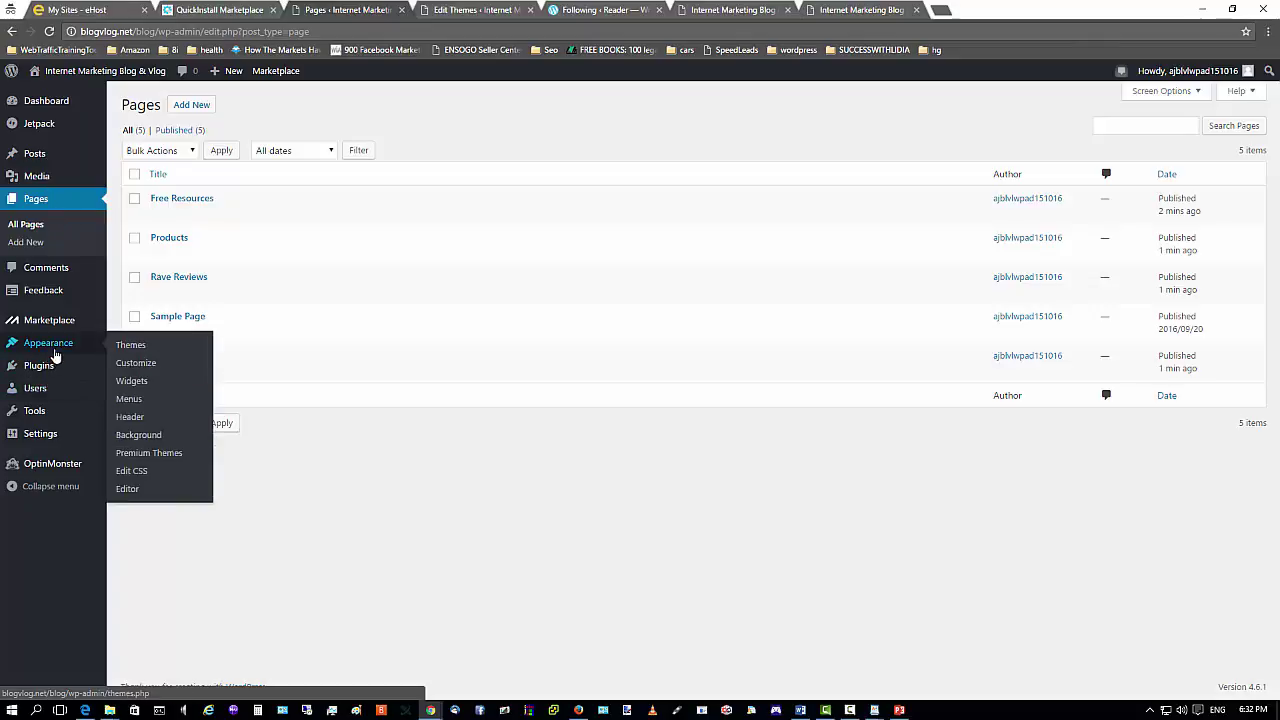
left_click(130, 399)
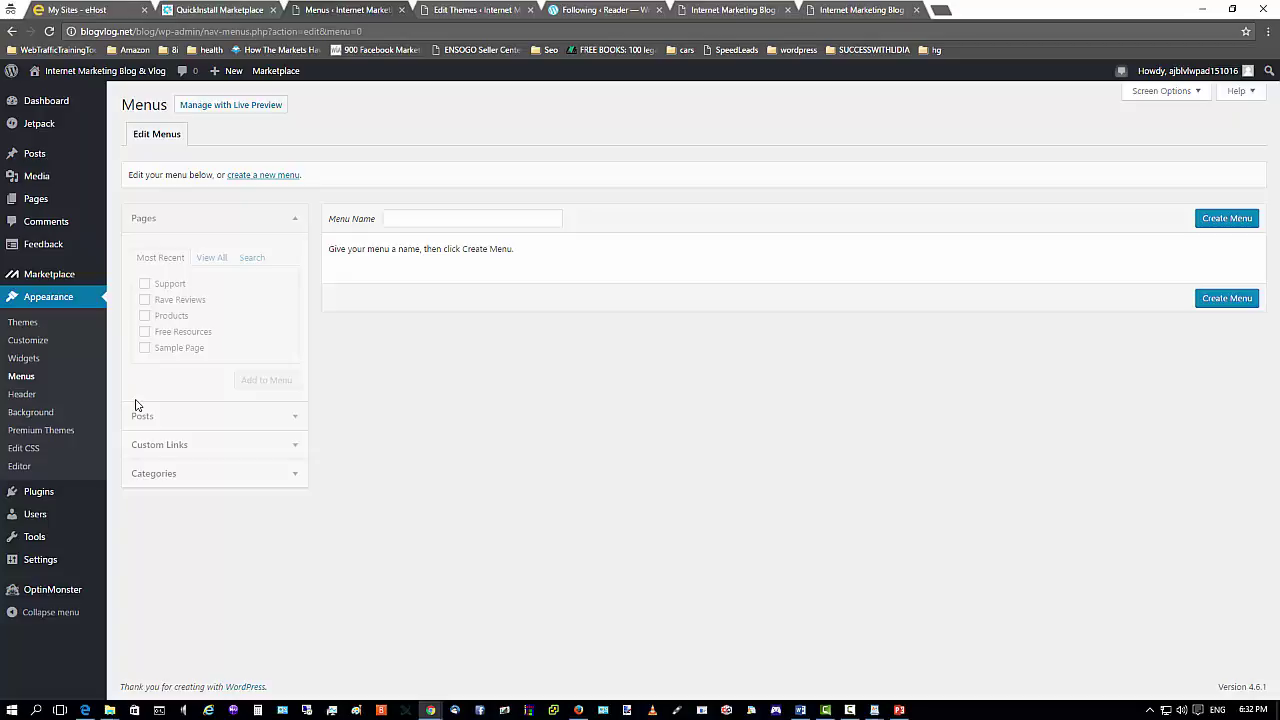
left_click(437, 221)
type("H")
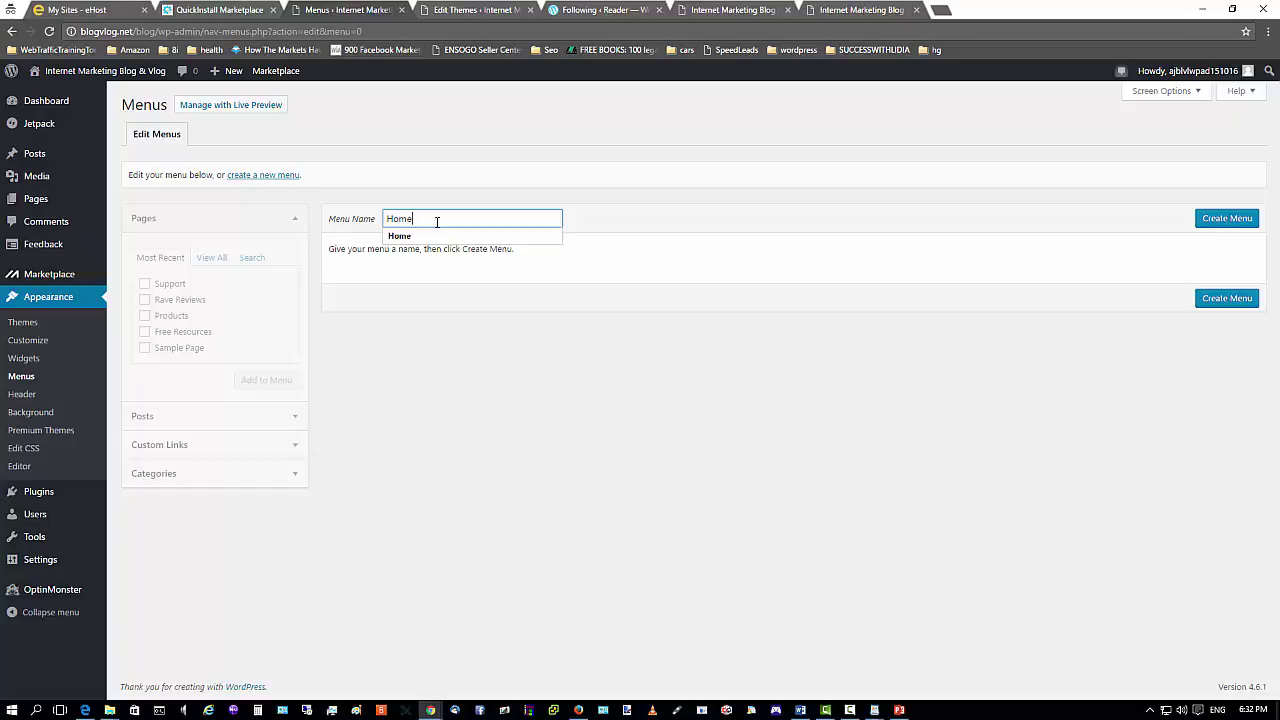
type("ome")
left_click(410, 237)
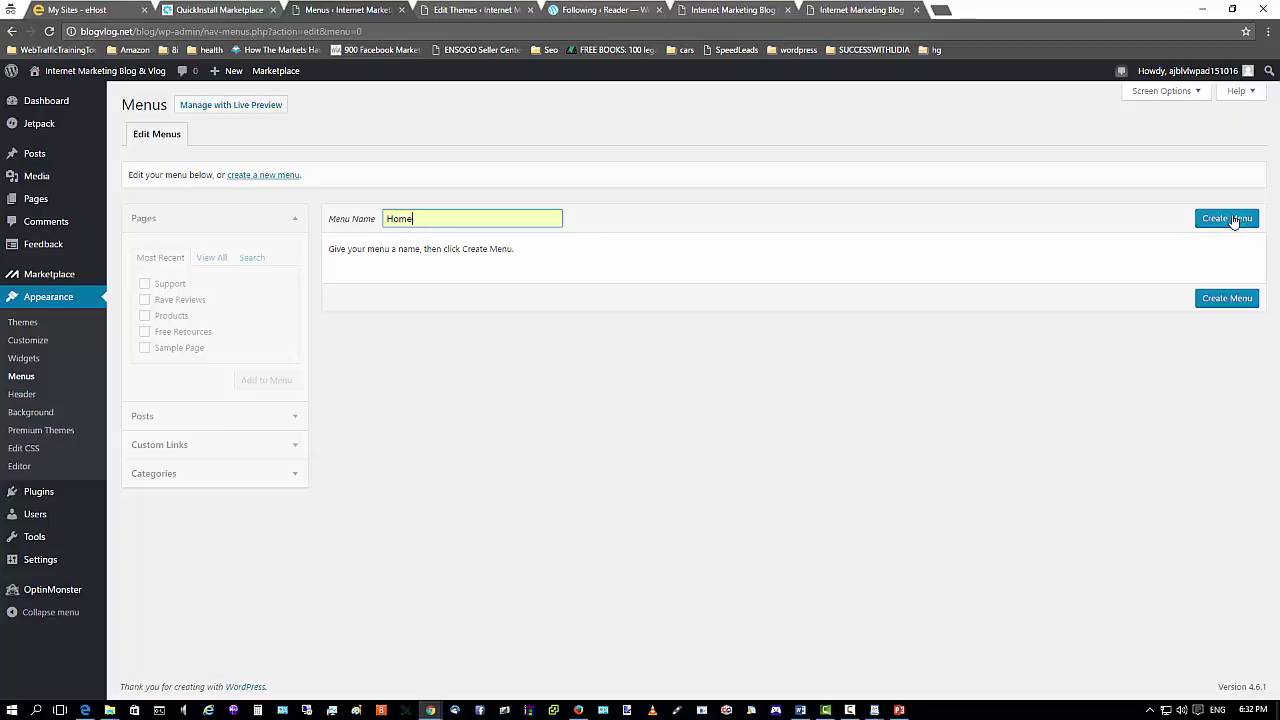
left_click(1215, 223)
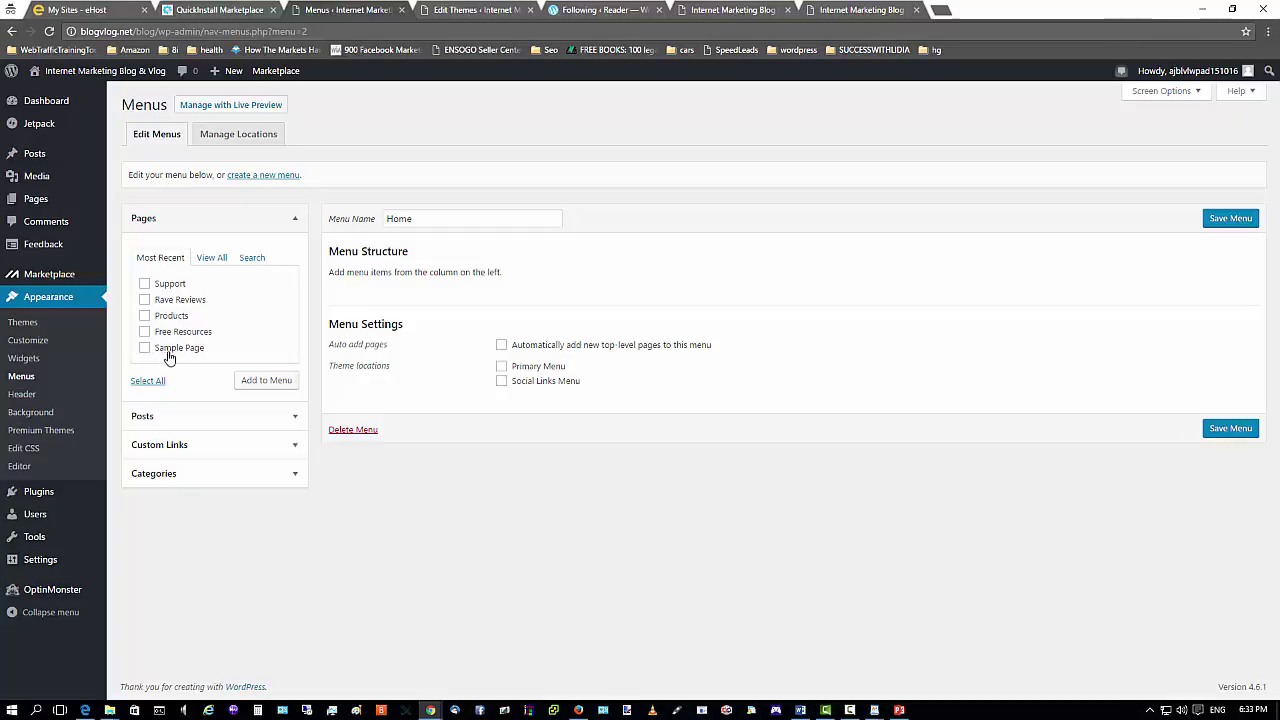
Add Support, Rave Reviews, Products and Free Resources to the Home menu, leaving out Sample Page.
left_click(148, 381)
left_click(145, 348)
left_click(263, 384)
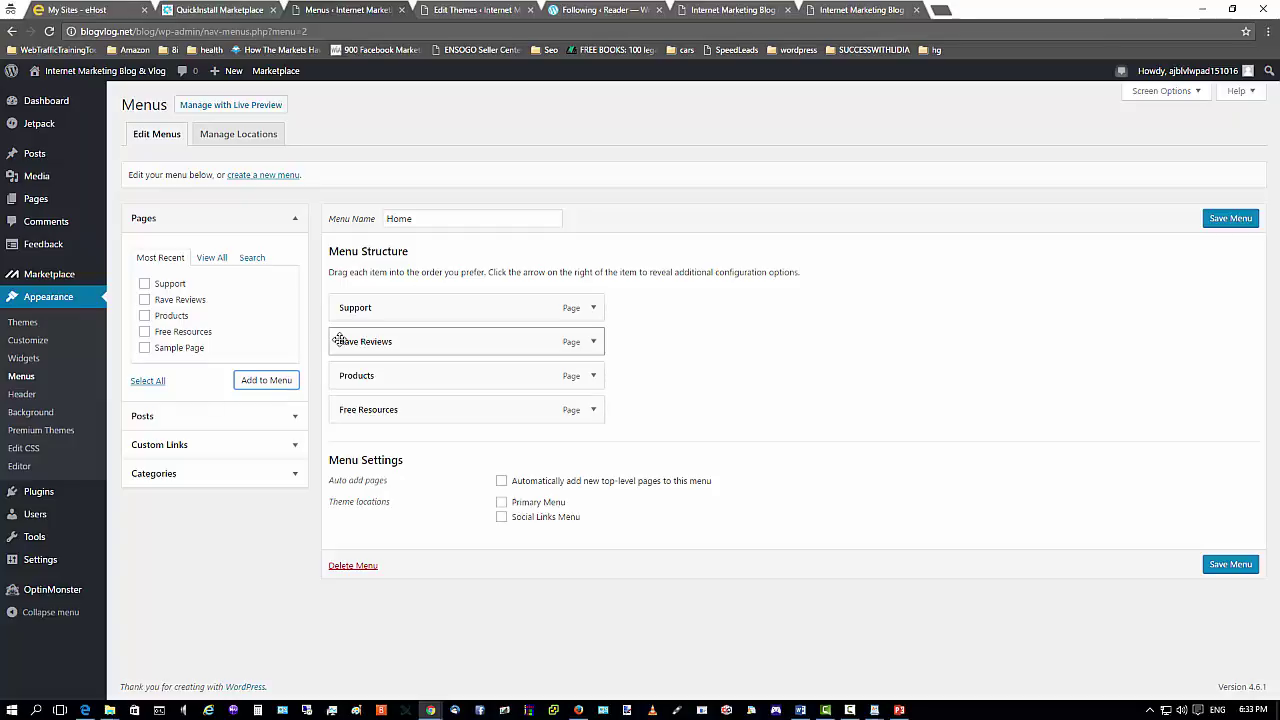
left_click(295, 451)
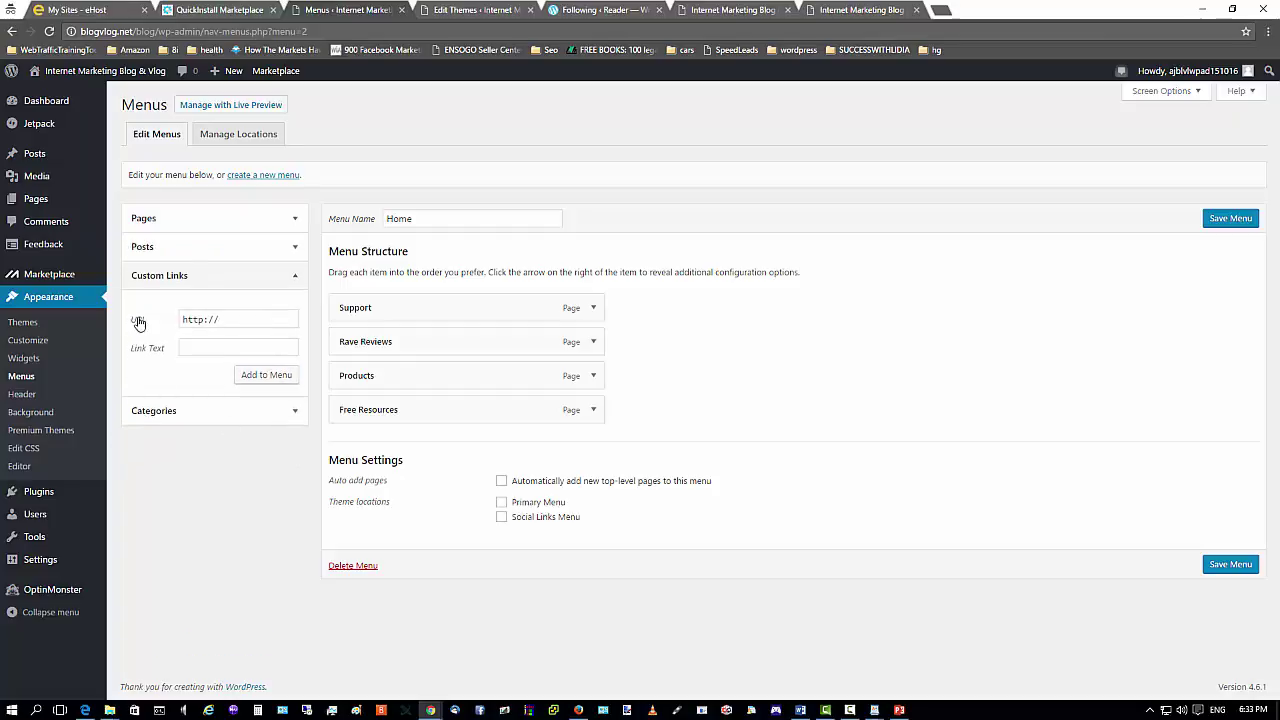
left_click(210, 320)
left_click_drag(226, 320, 135, 324)
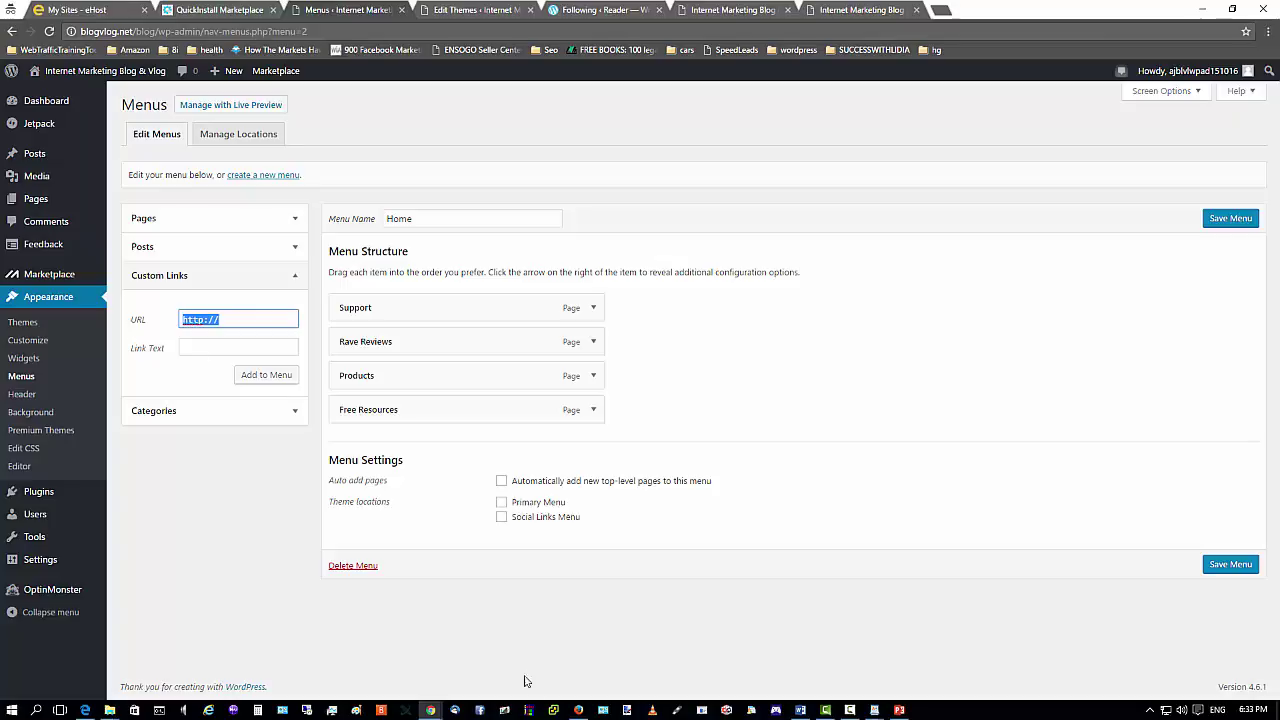
left_click(578, 710)
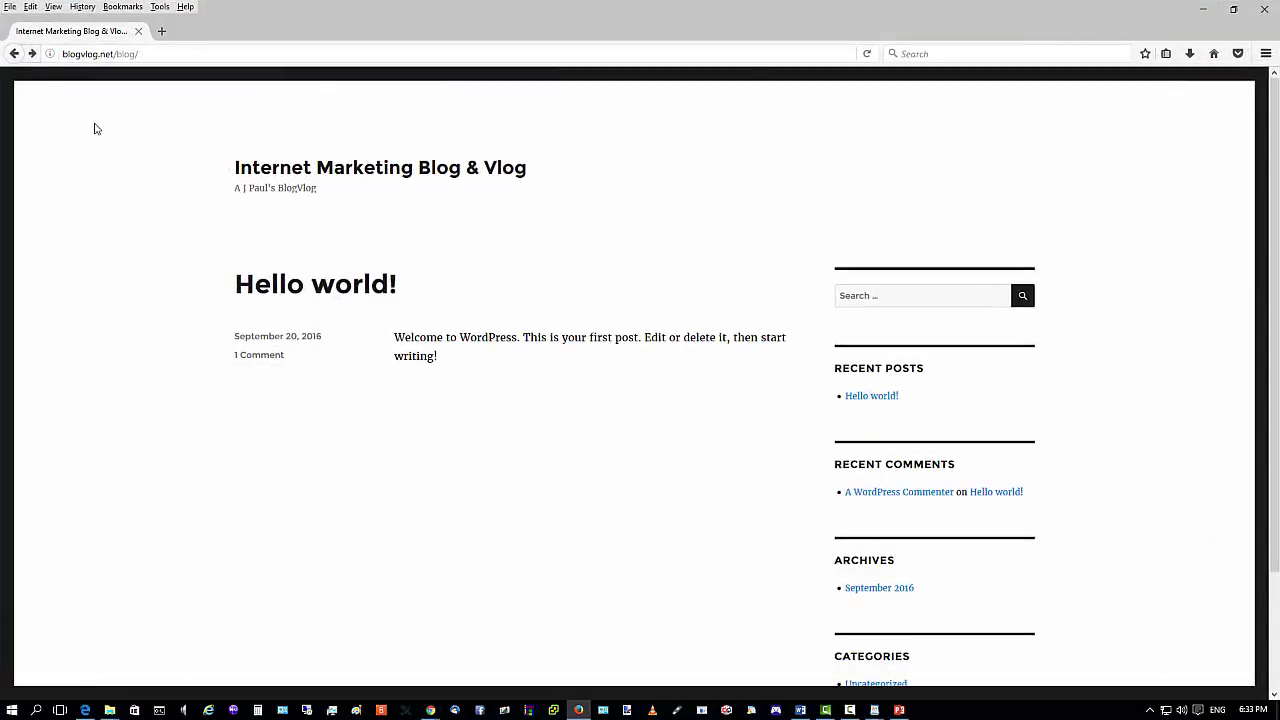
Reload the blog front page and copy its address, blogvlog.net/blog/, then return to WordPress.
left_click(158, 54)
key("Return")
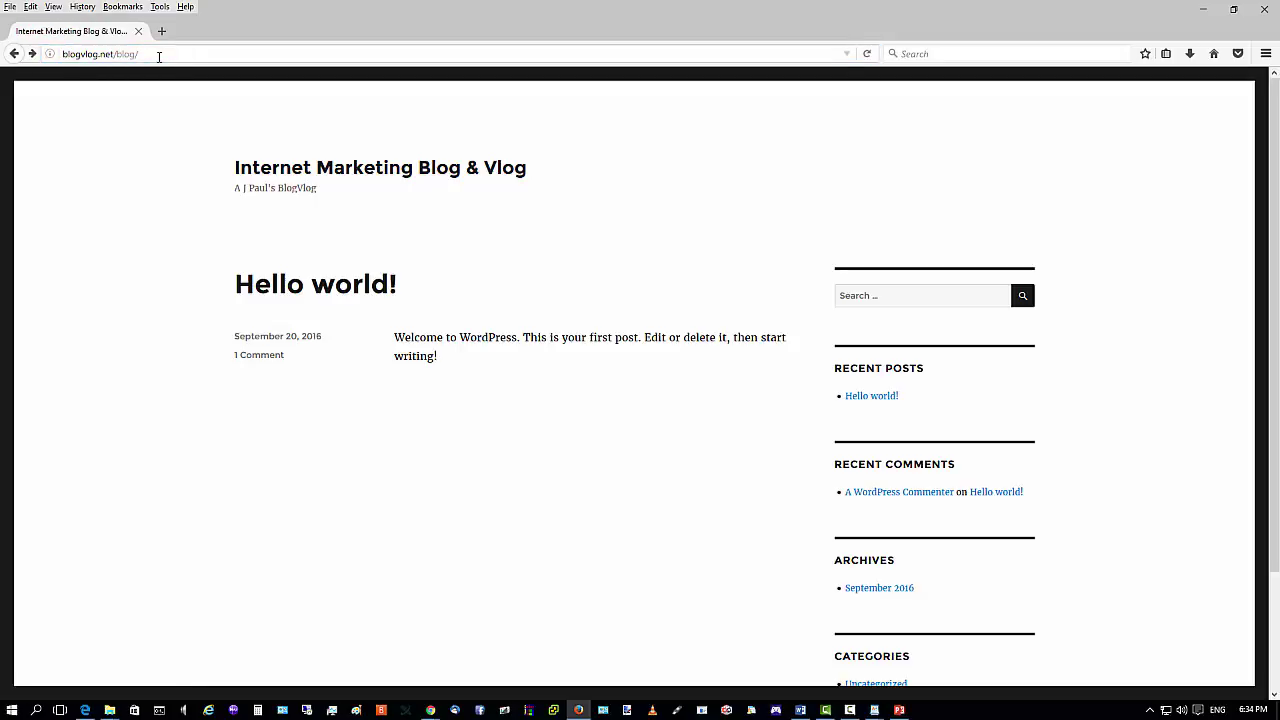
left_click(158, 55)
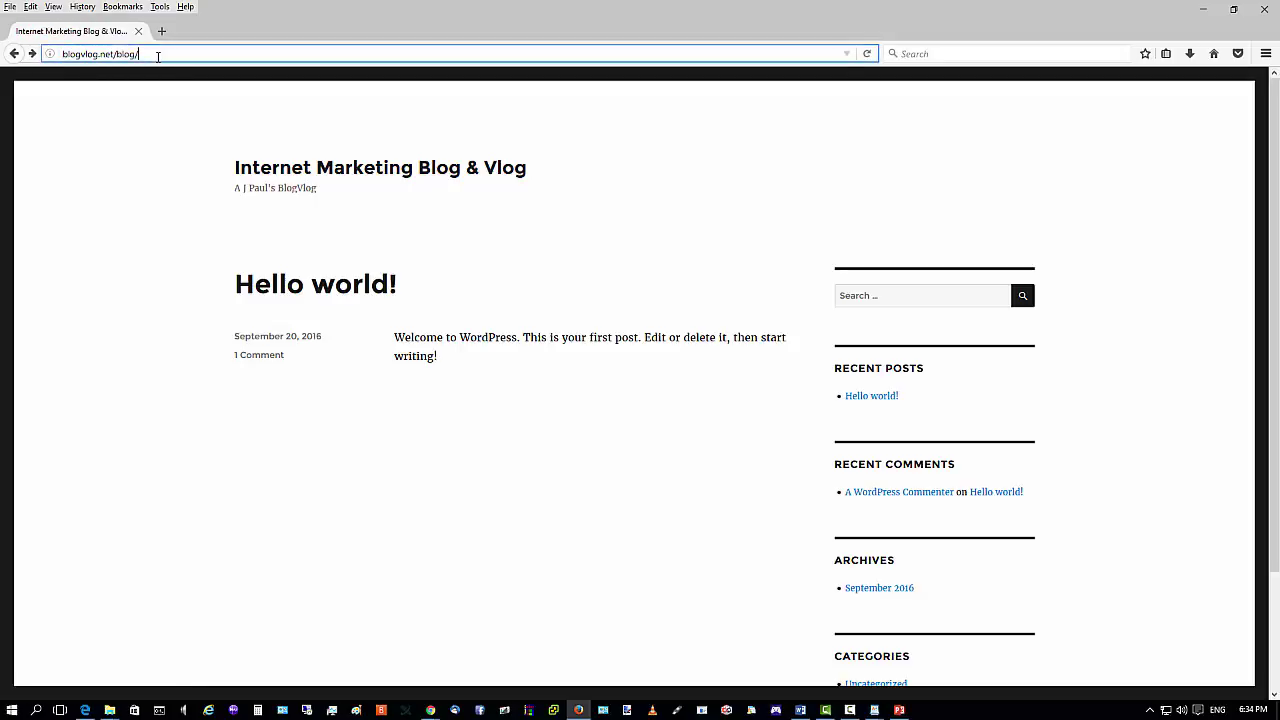
right_click(91, 66)
left_click(110, 100)
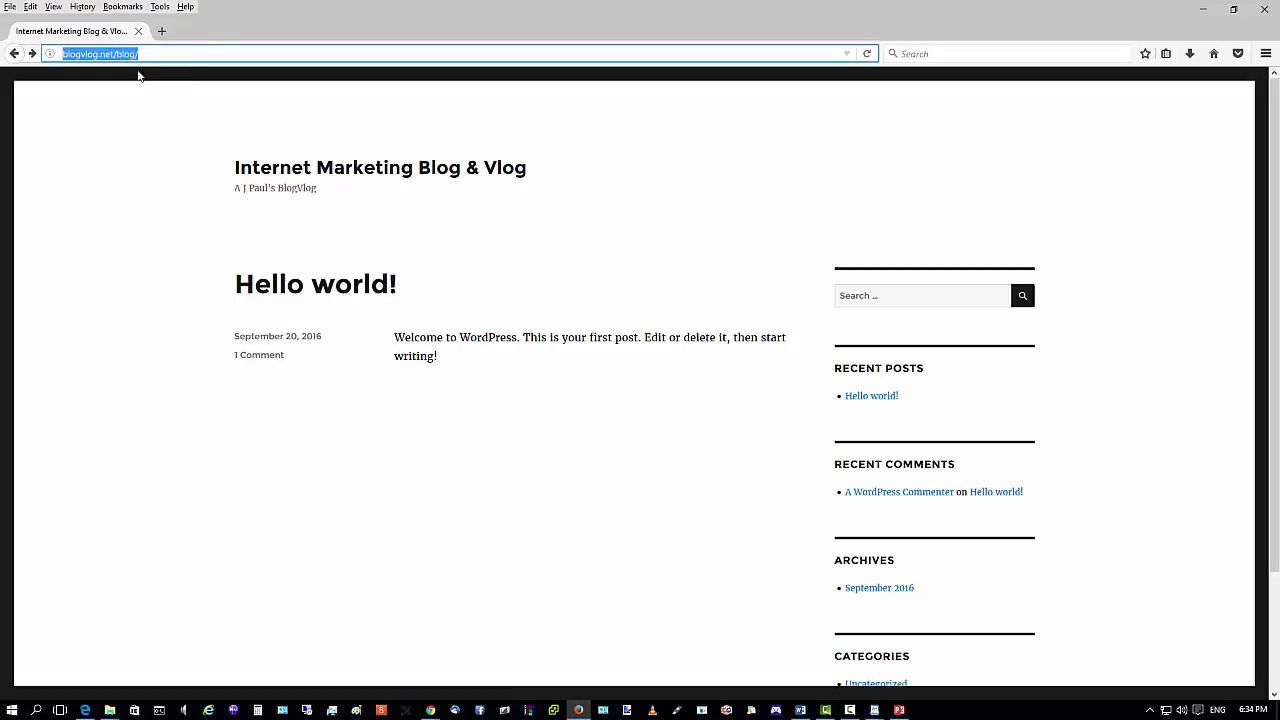
left_click(1203, 9)
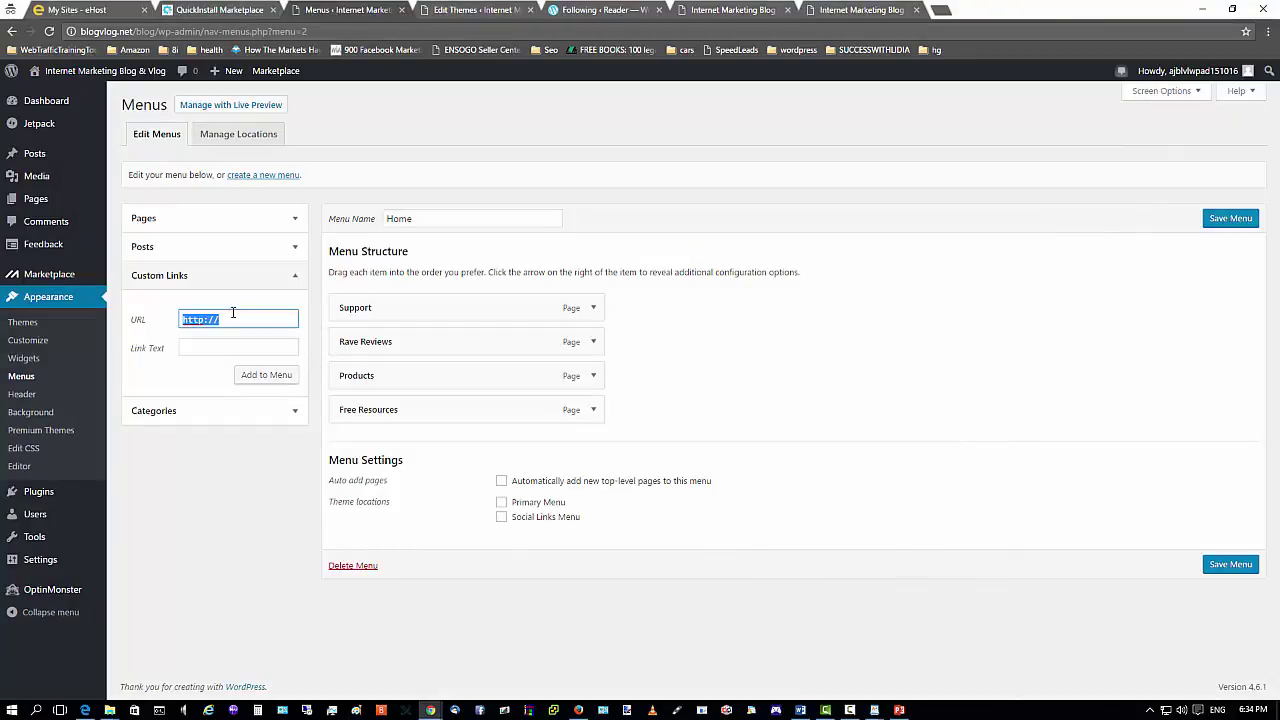
Add a 'Home' custom link pointing to the pasted blog address and save the menu.
key("BackSpace")
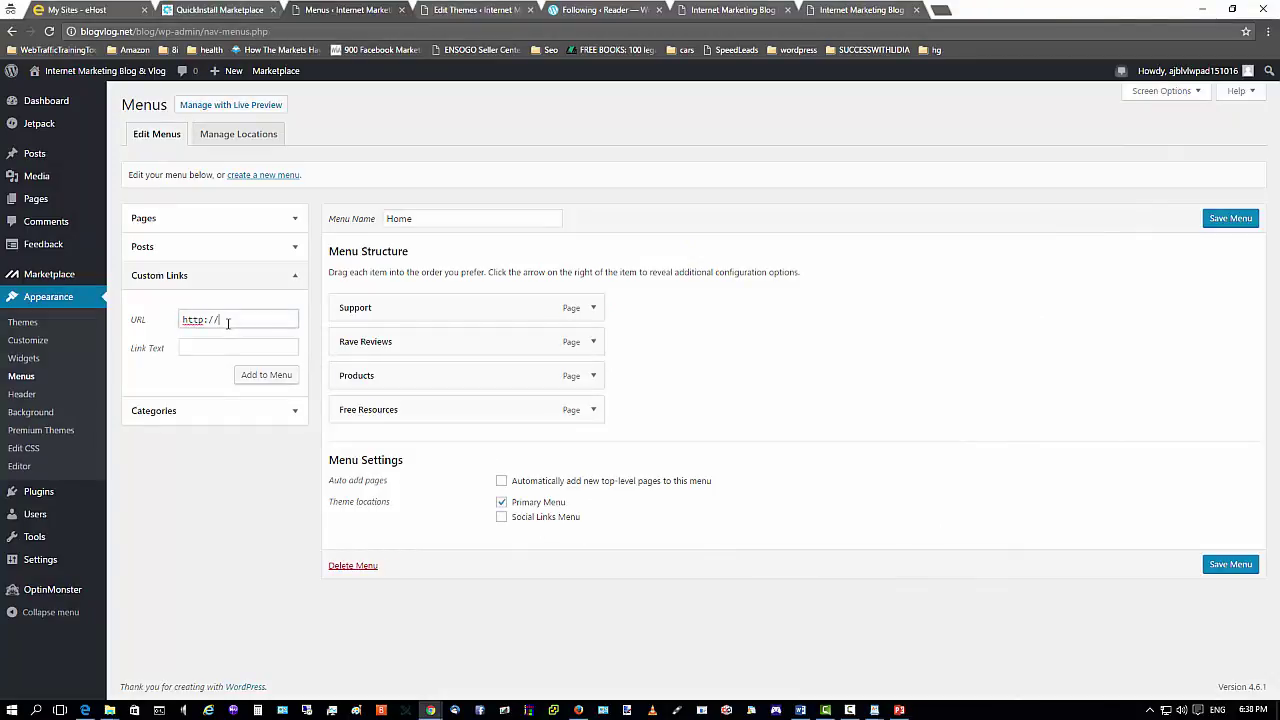
triple_click(228, 321)
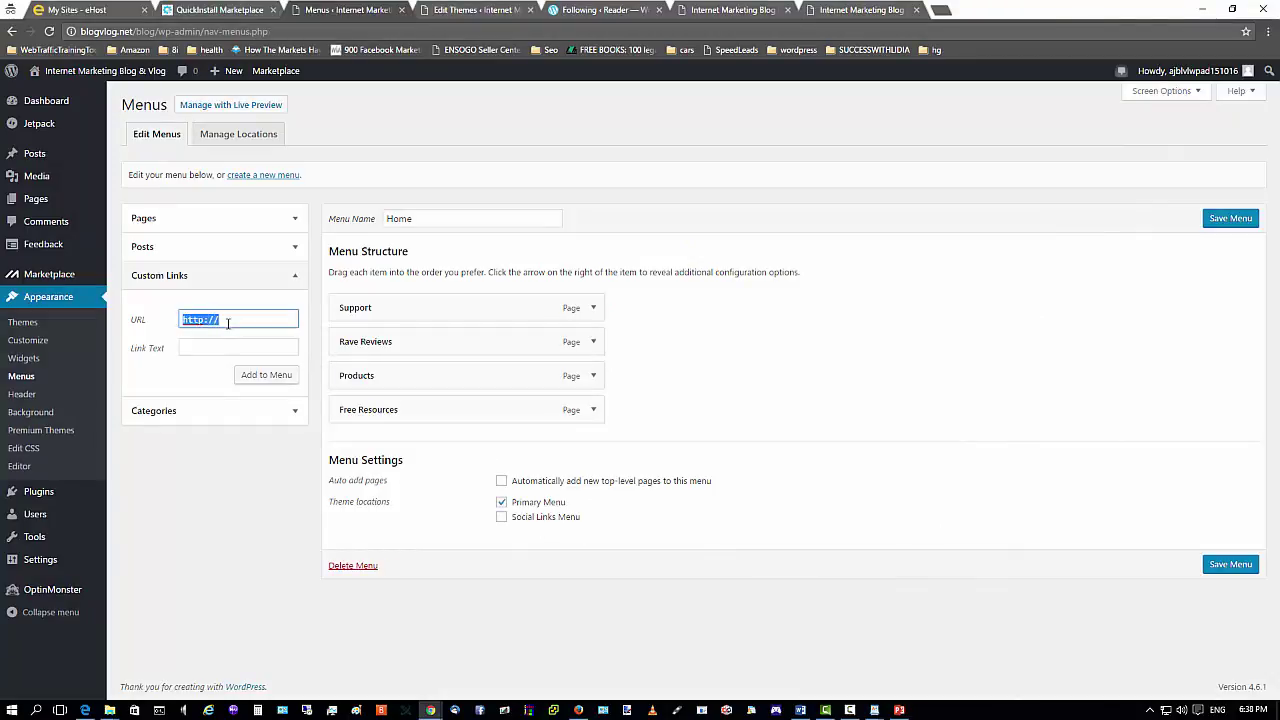
right_click(228, 321)
left_click(250, 437)
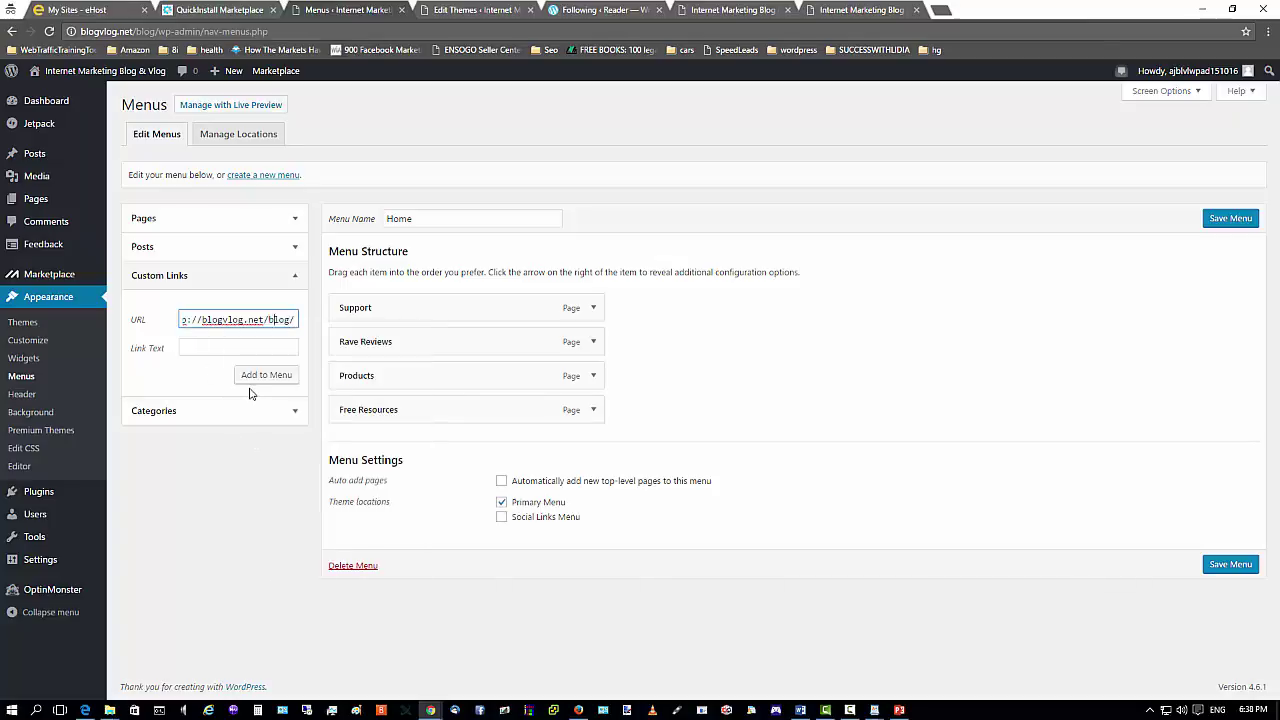
key("ctrl+a")
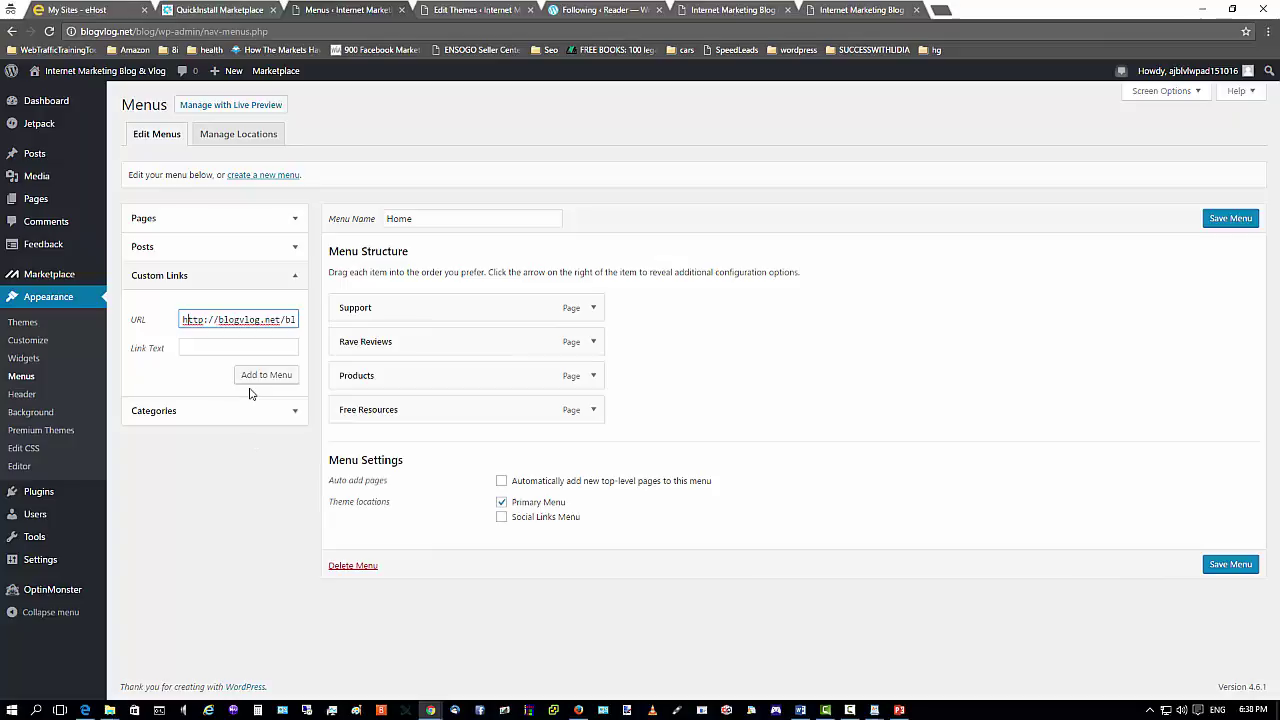
key("End")
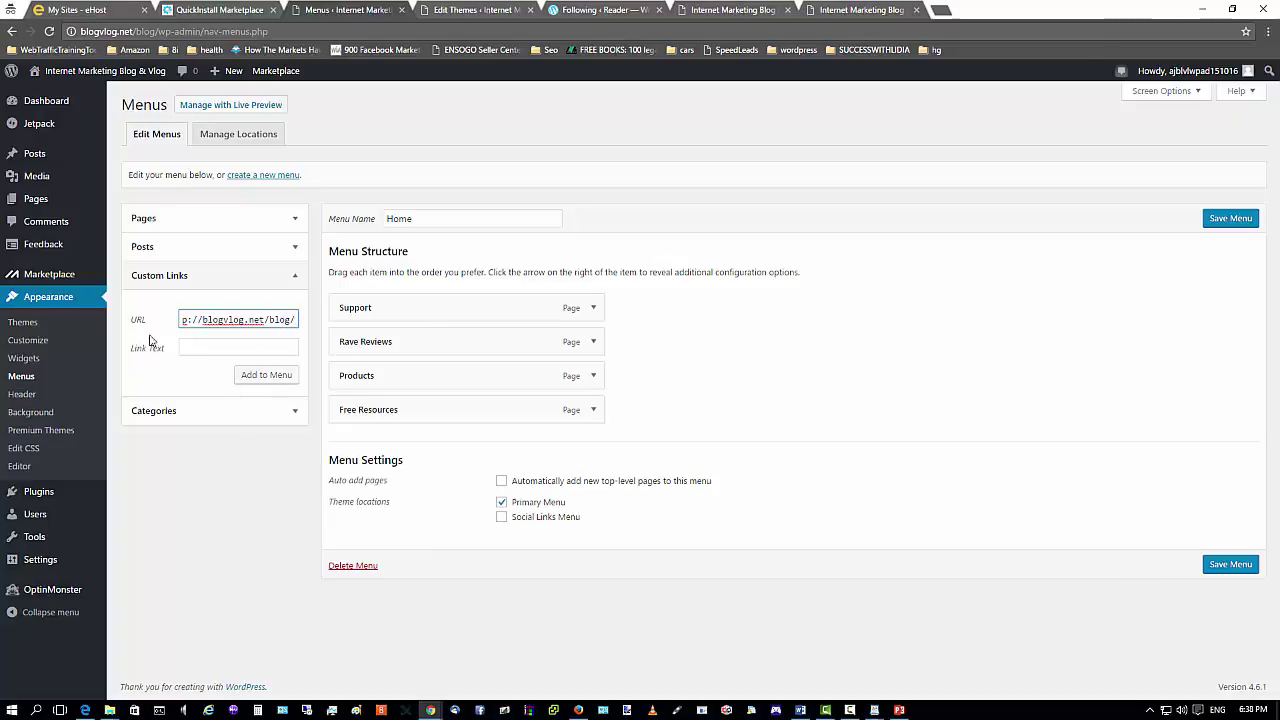
left_click(195, 348)
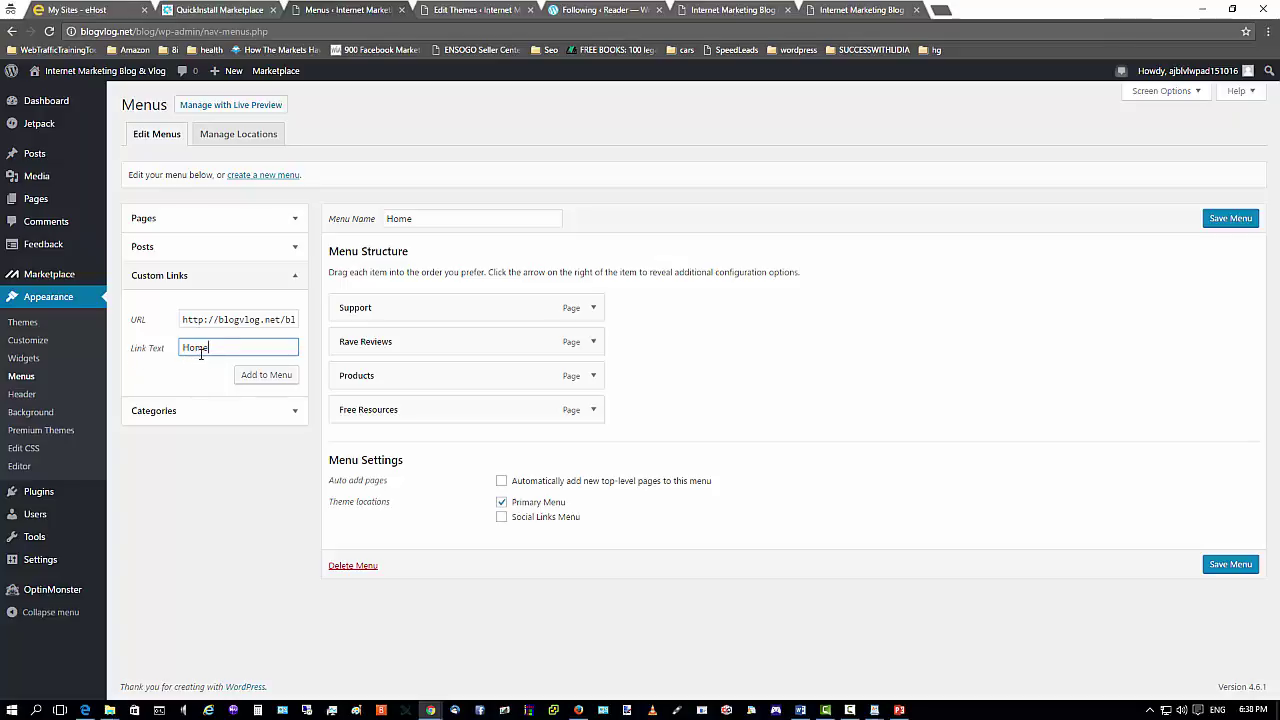
left_click(252, 376)
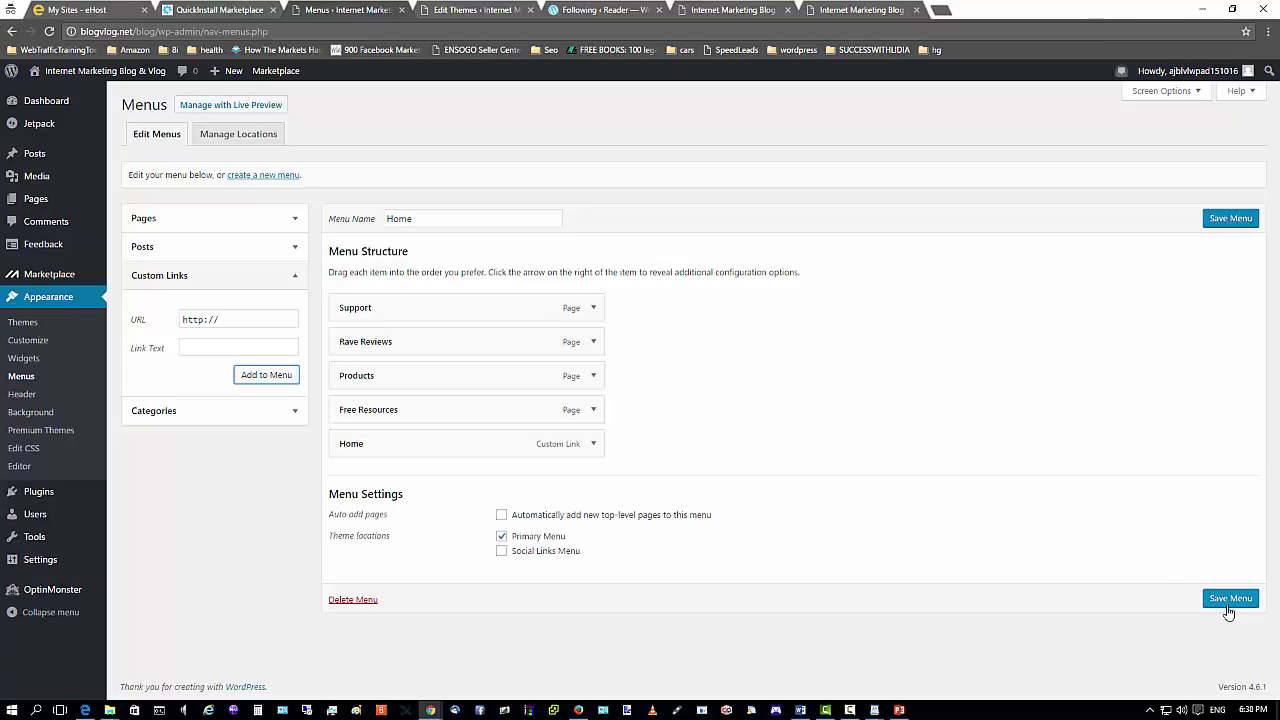
left_click(1230, 600)
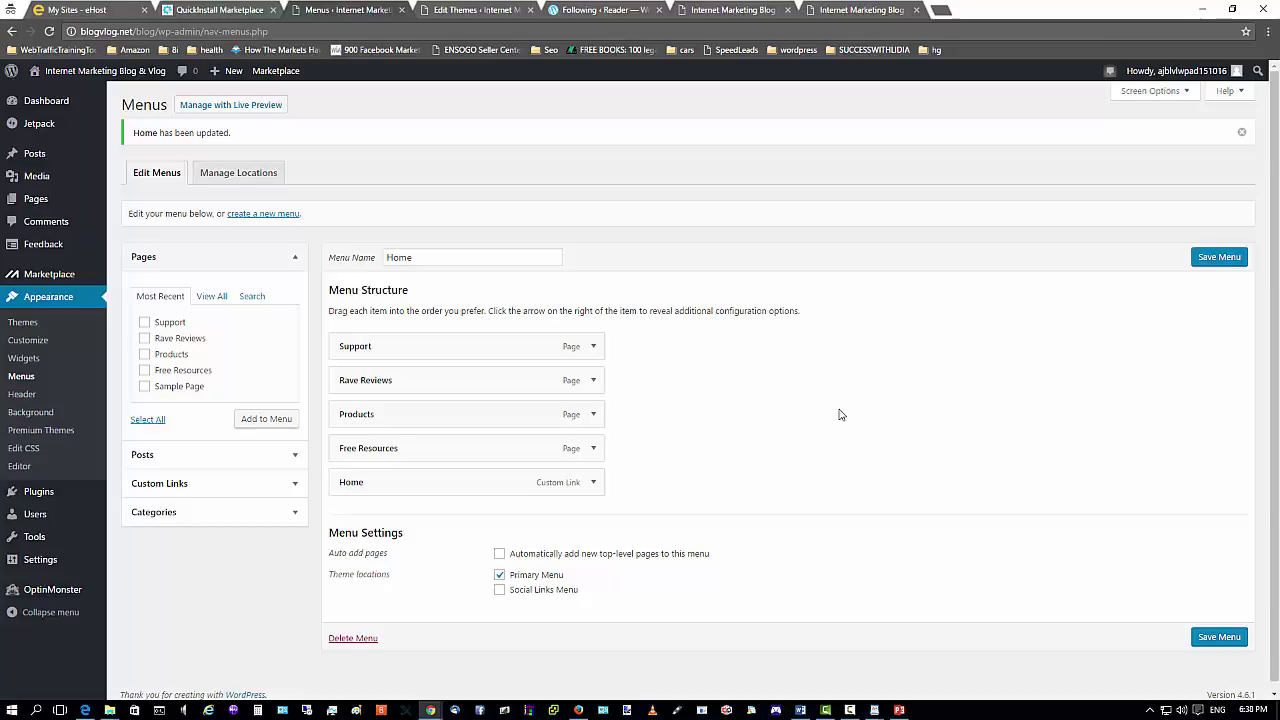
Assign the Home menu to the Primary Menu location, save it, and view the blog in Firefox.
left_click(263, 177)
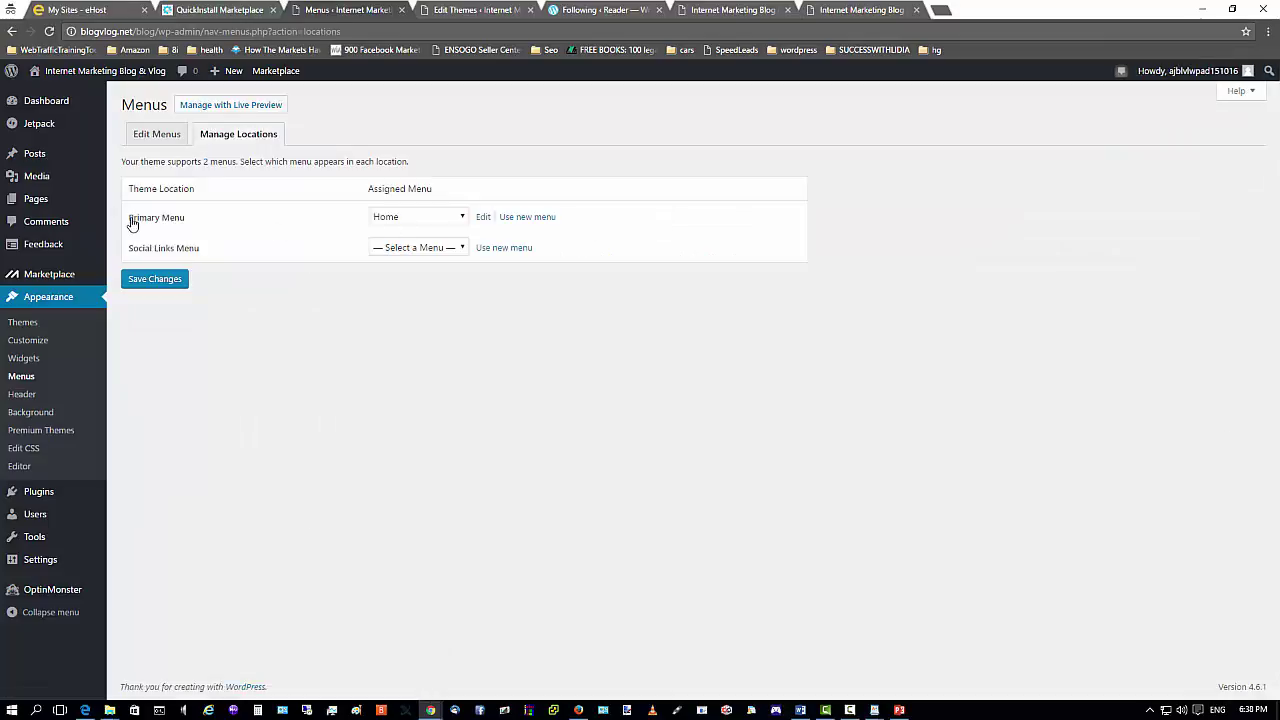
left_click(462, 217)
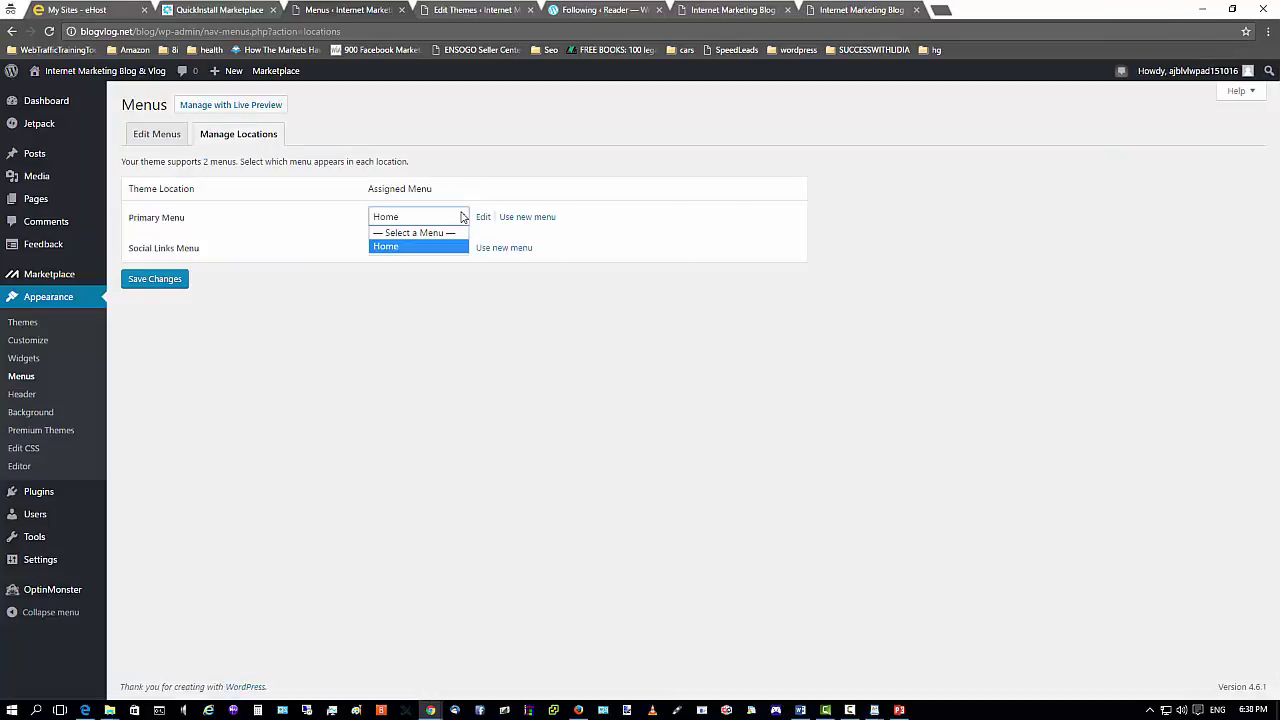
left_click(376, 249)
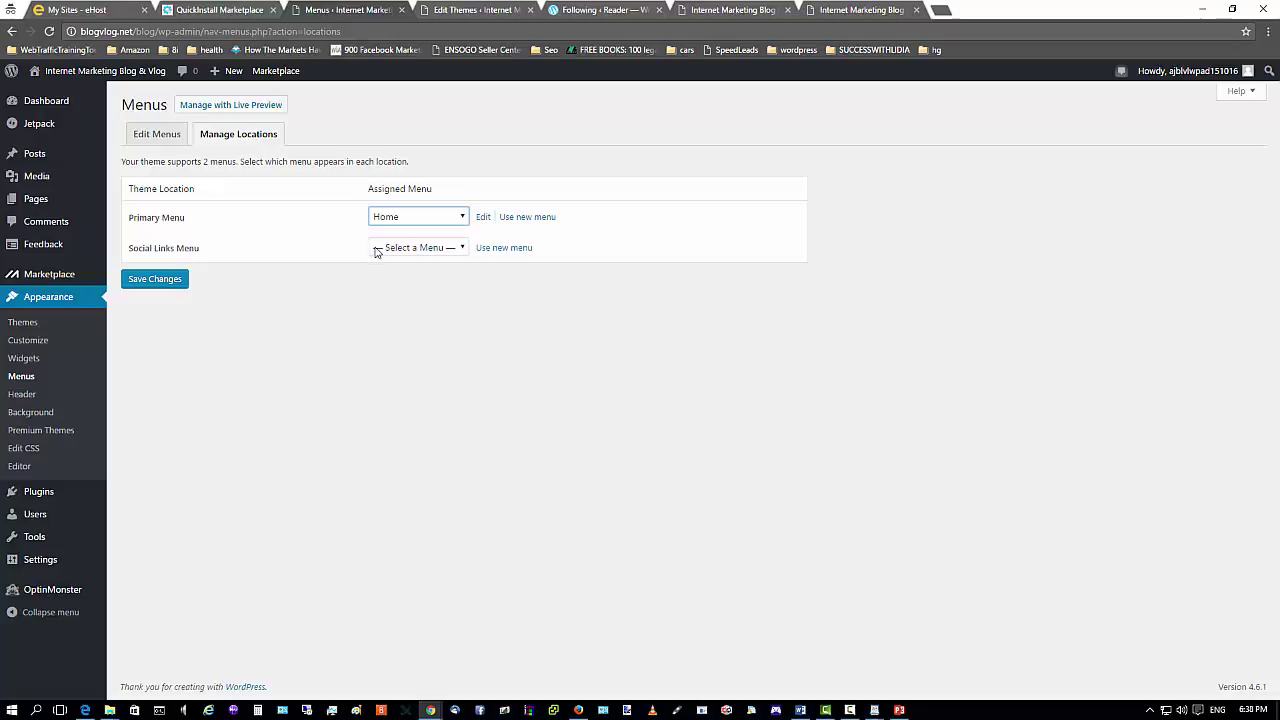
left_click(140, 281)
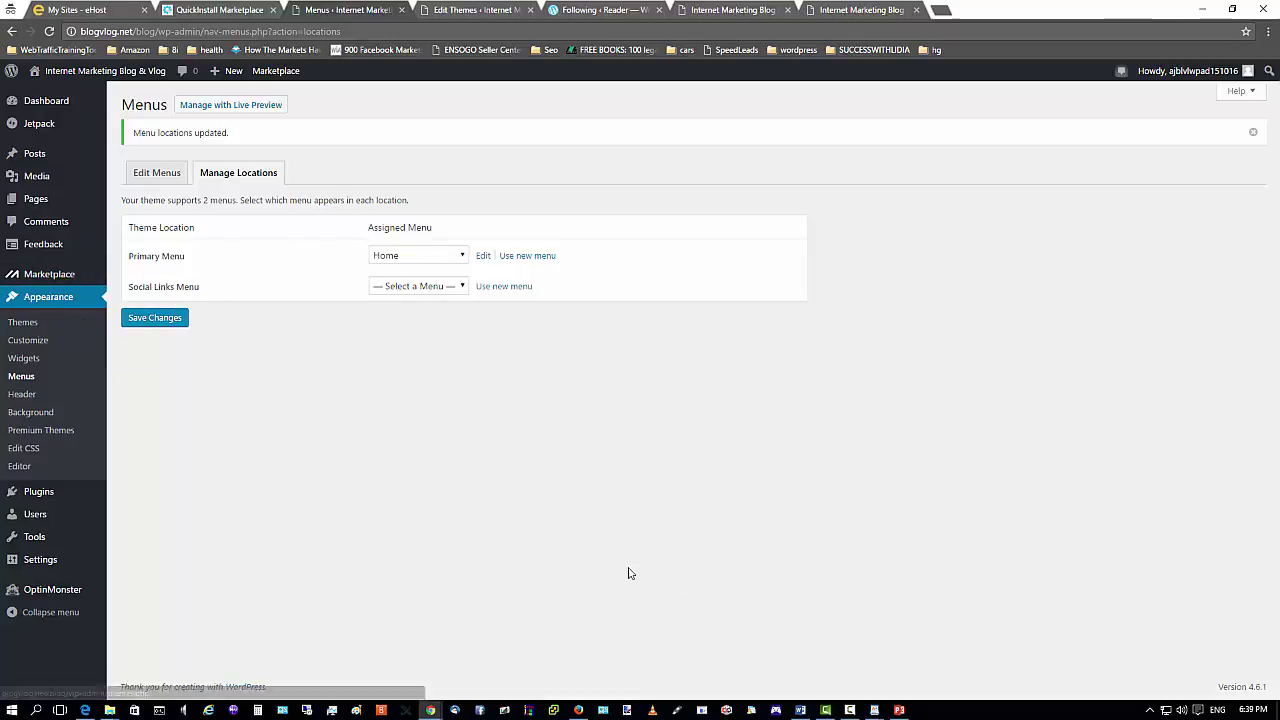
left_click(578, 710)
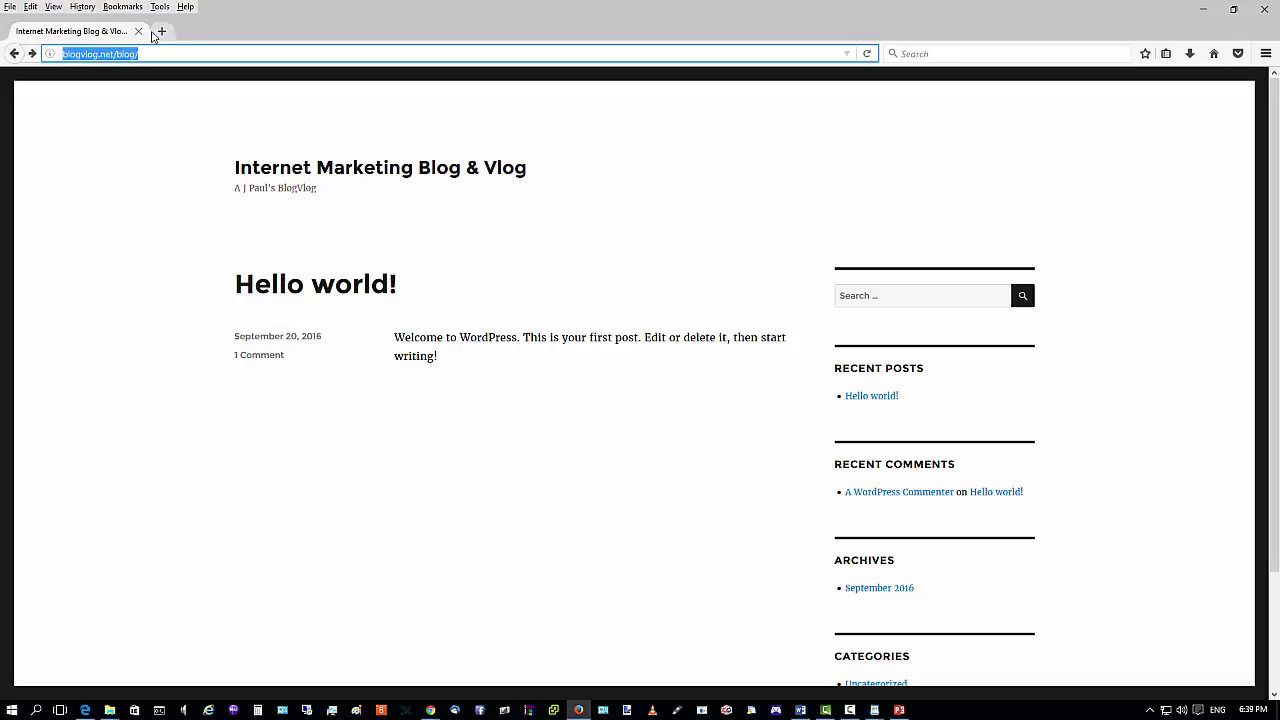
Reload the blog to check its five-link menu, follow the Home link, then return to admin.
left_click(865, 54)
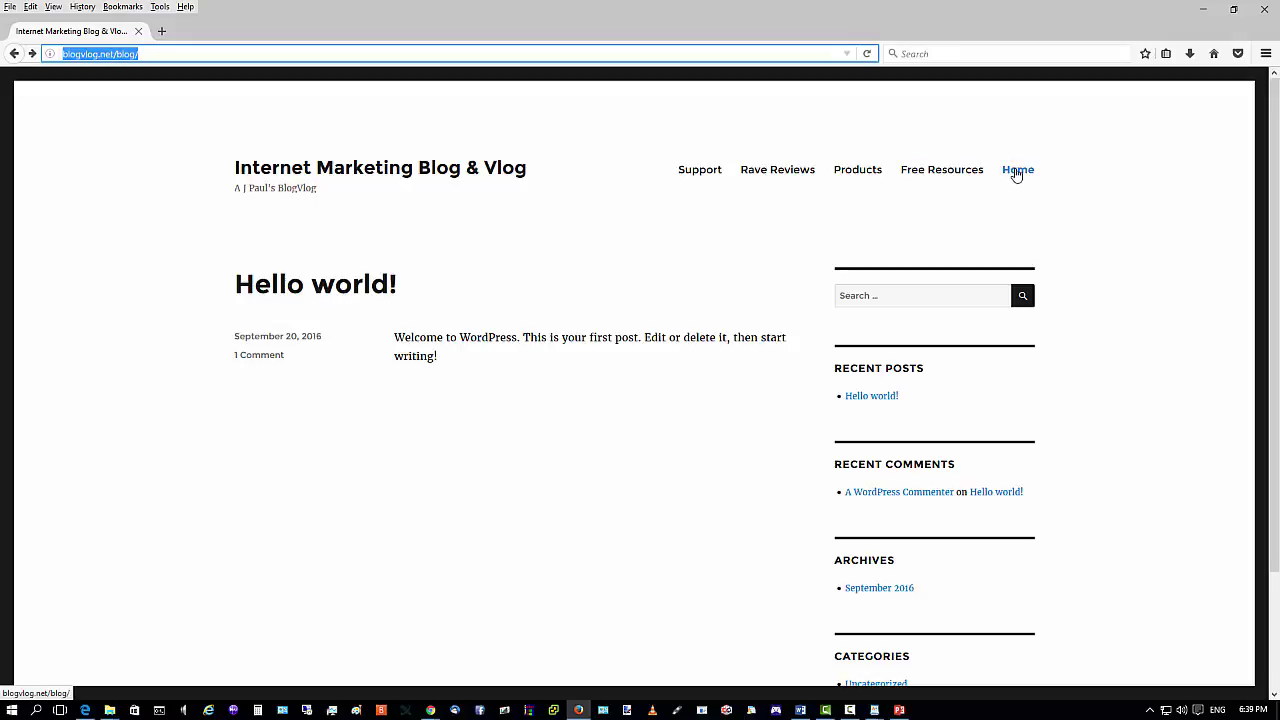
left_click(1016, 172)
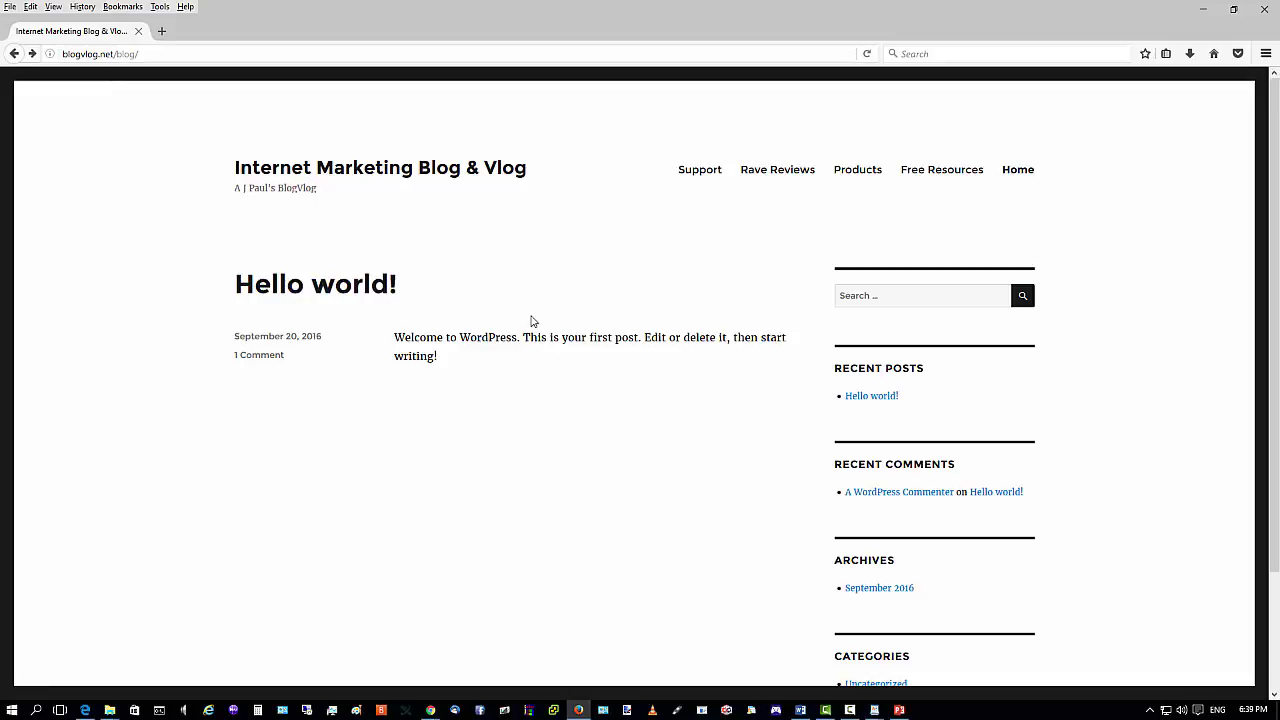
left_click(1201, 9)
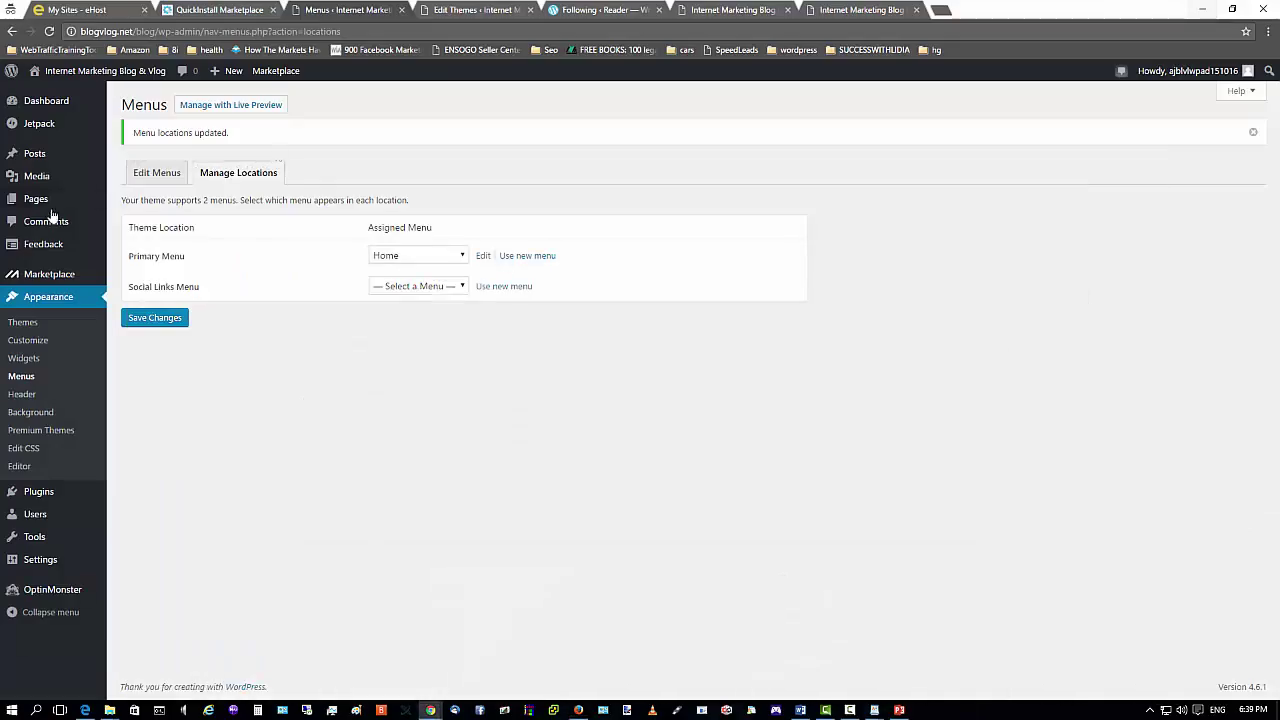
Move Home to the top and Free Resources, Products, Rave Reviews above Support, then save.
left_click(152, 176)
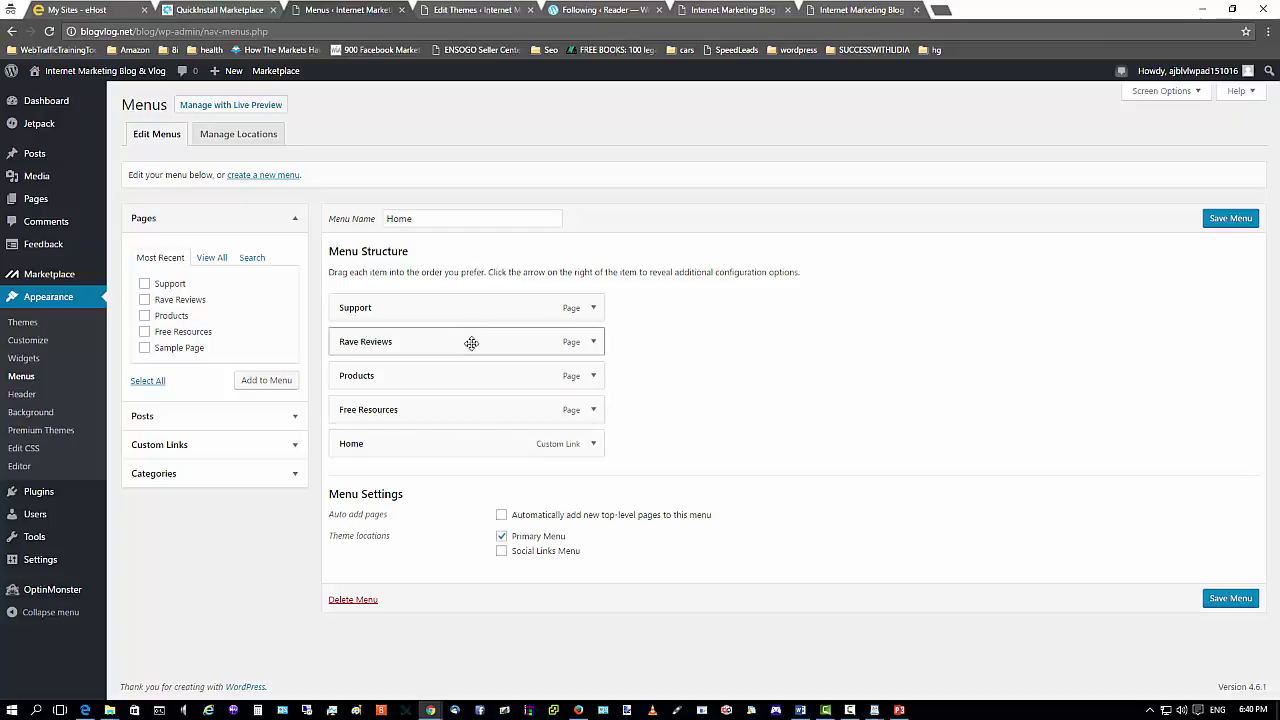
left_click_drag(397, 446, 398, 318)
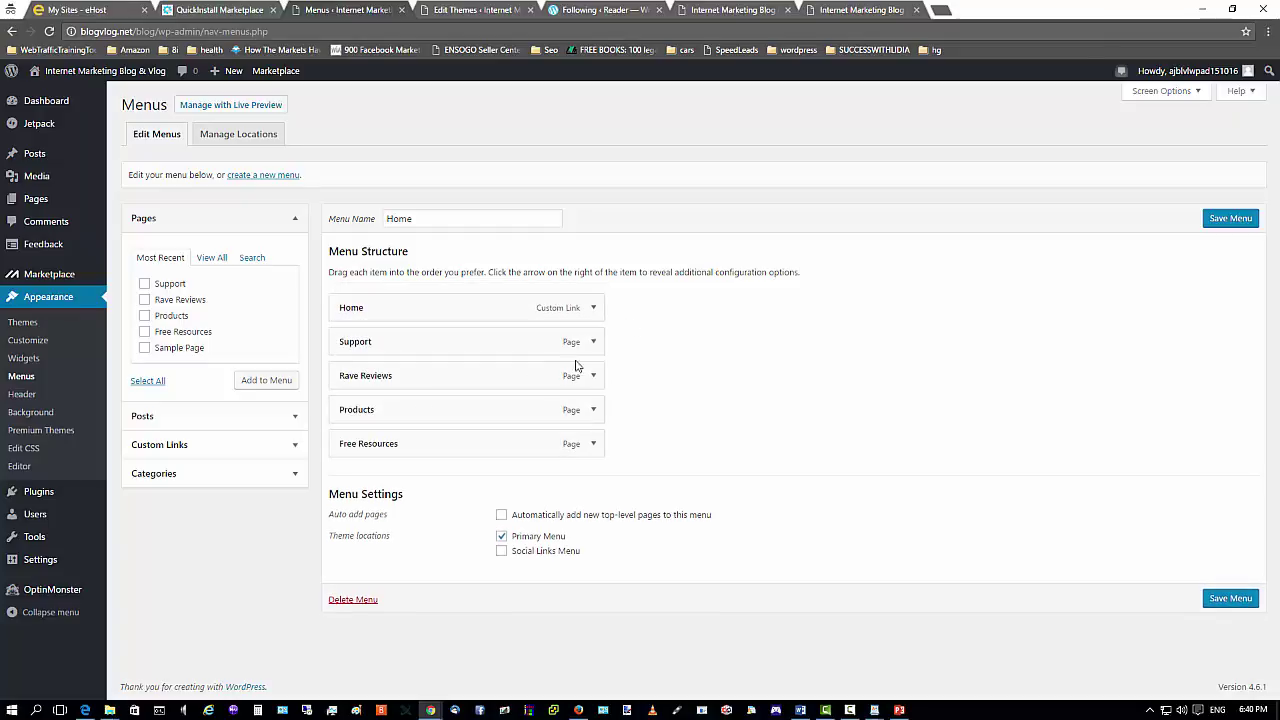
left_click_drag(385, 447, 420, 342)
left_click_drag(385, 443, 390, 375)
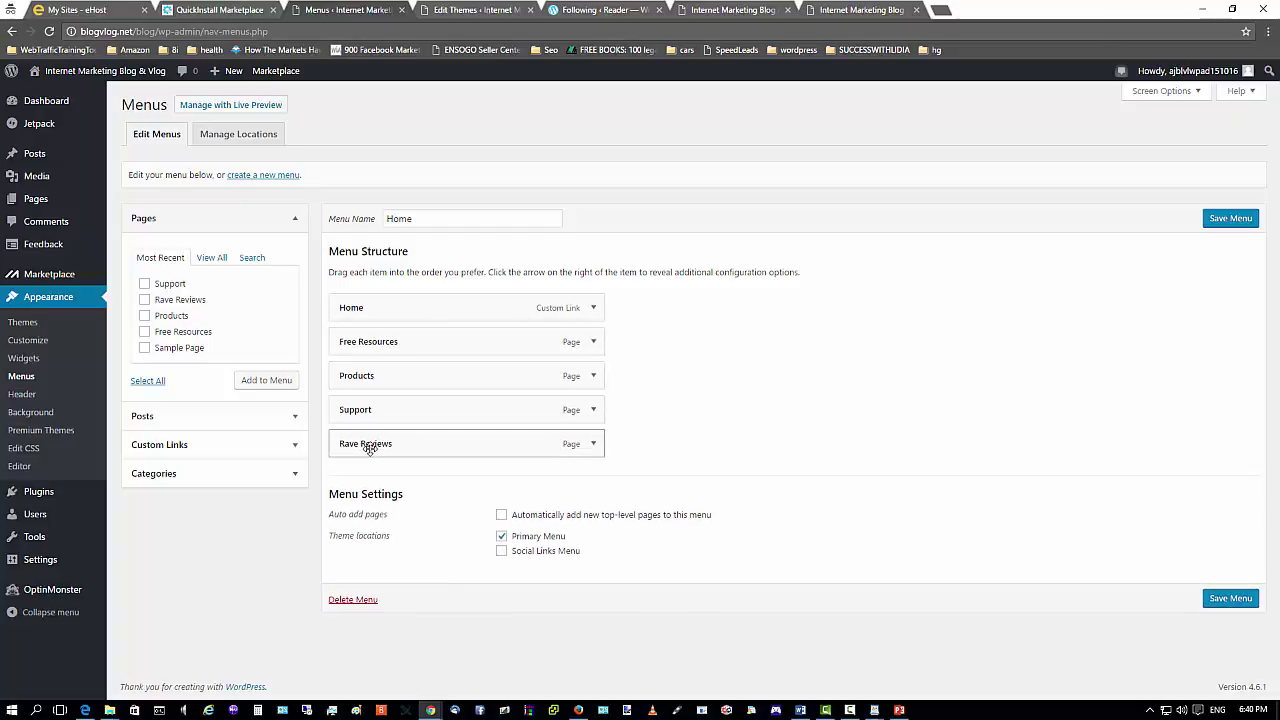
left_click_drag(366, 446, 372, 411)
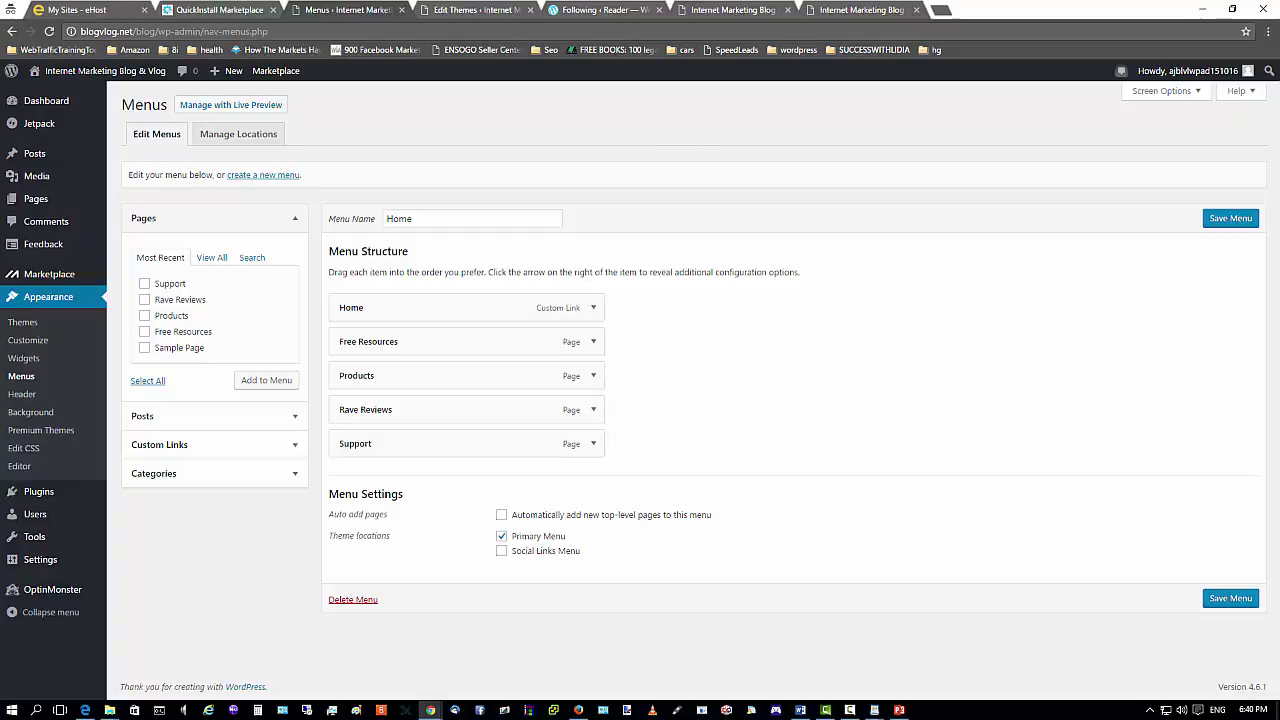
left_click(1222, 218)
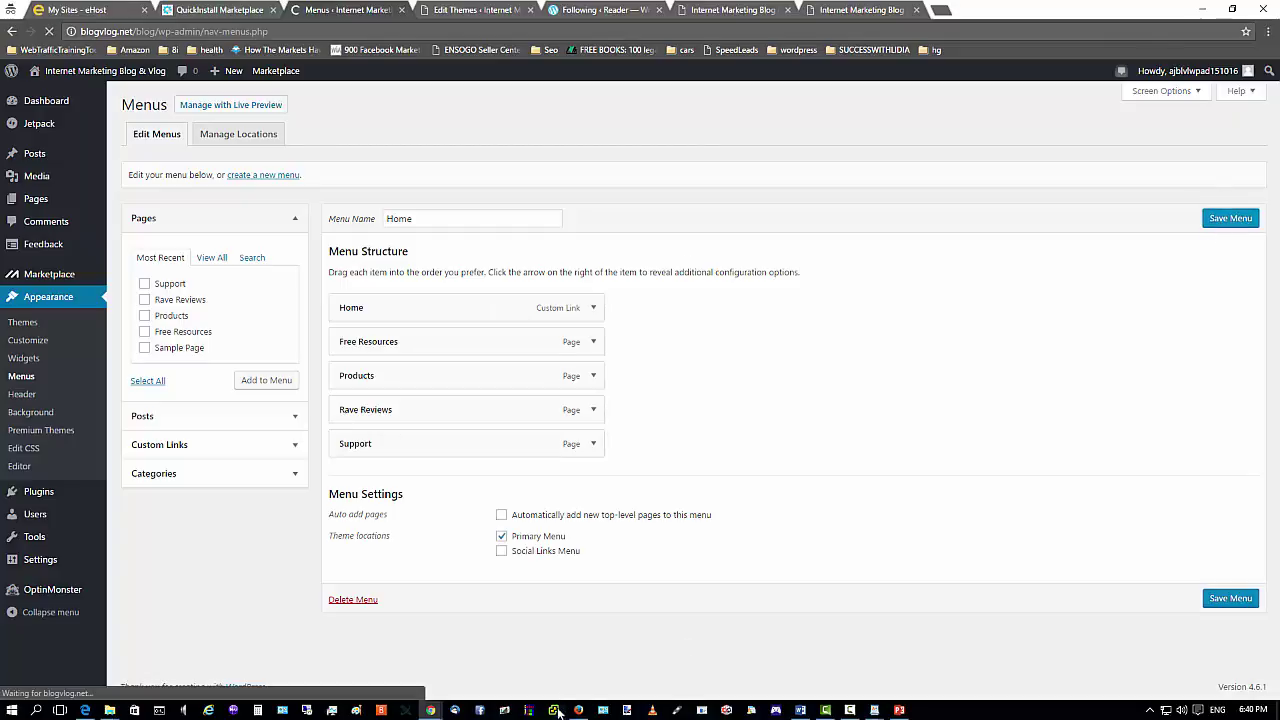
Reload the blog in Firefox to confirm the new menu order, then return to the admin.
left_click(578, 710)
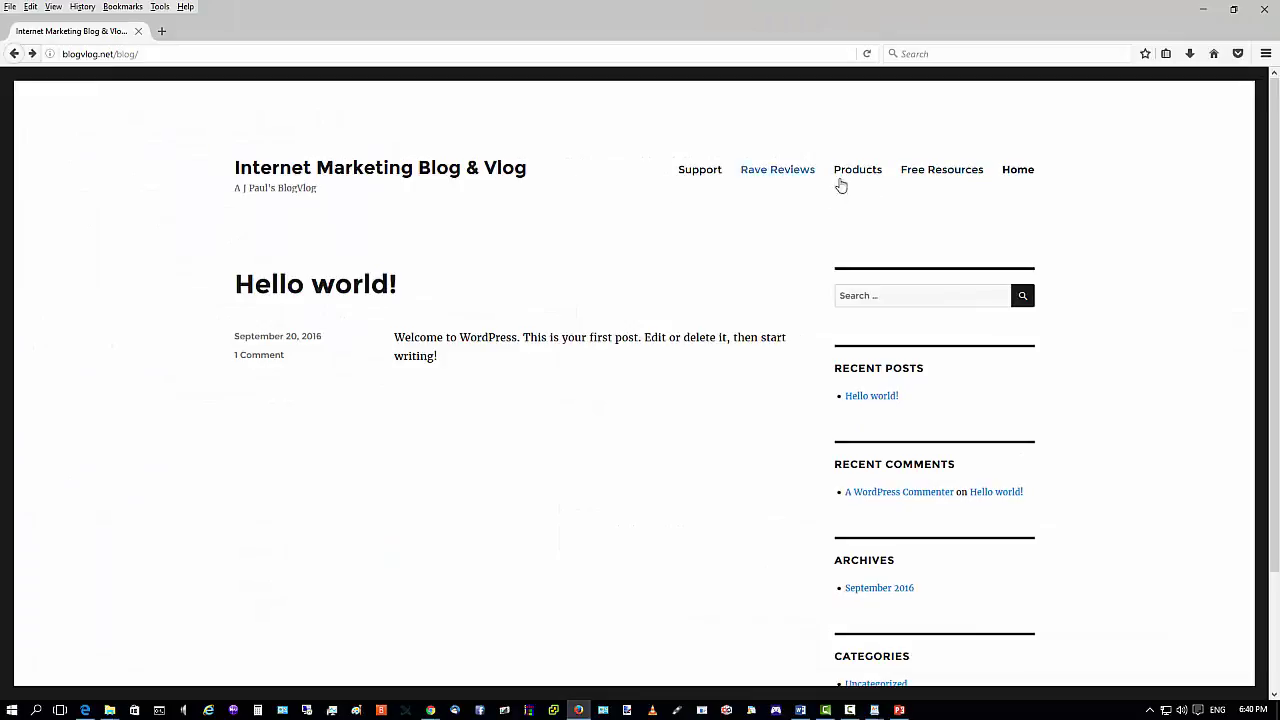
left_click(867, 55)
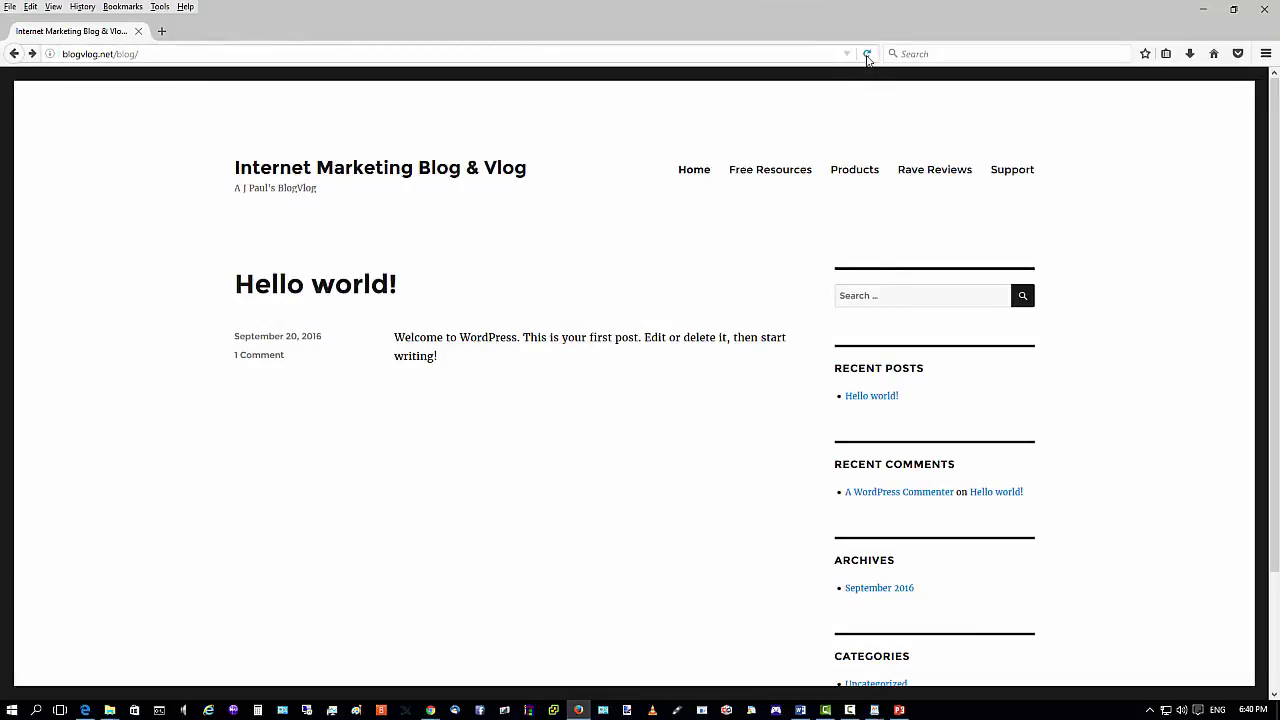
left_click(1204, 11)
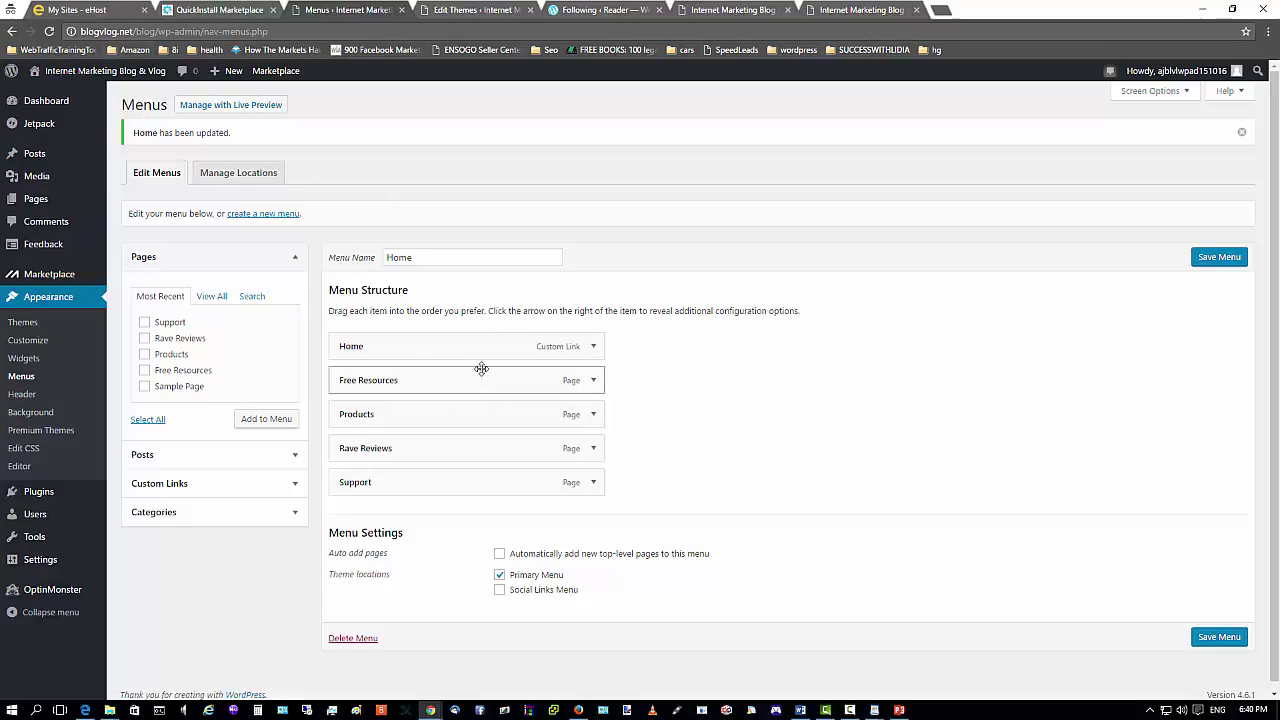
left_click(579, 713)
Open carrepairsg.com in a new Firefox tab.
left_click(158, 30)
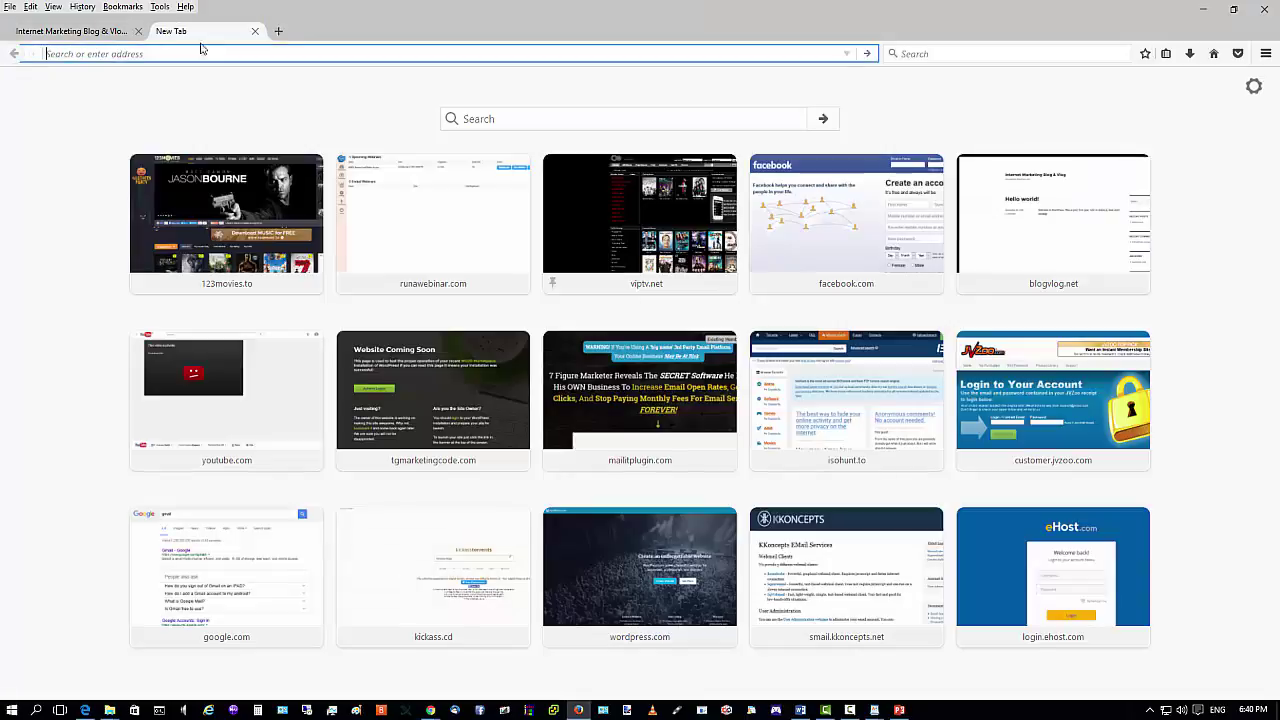
type("ca")
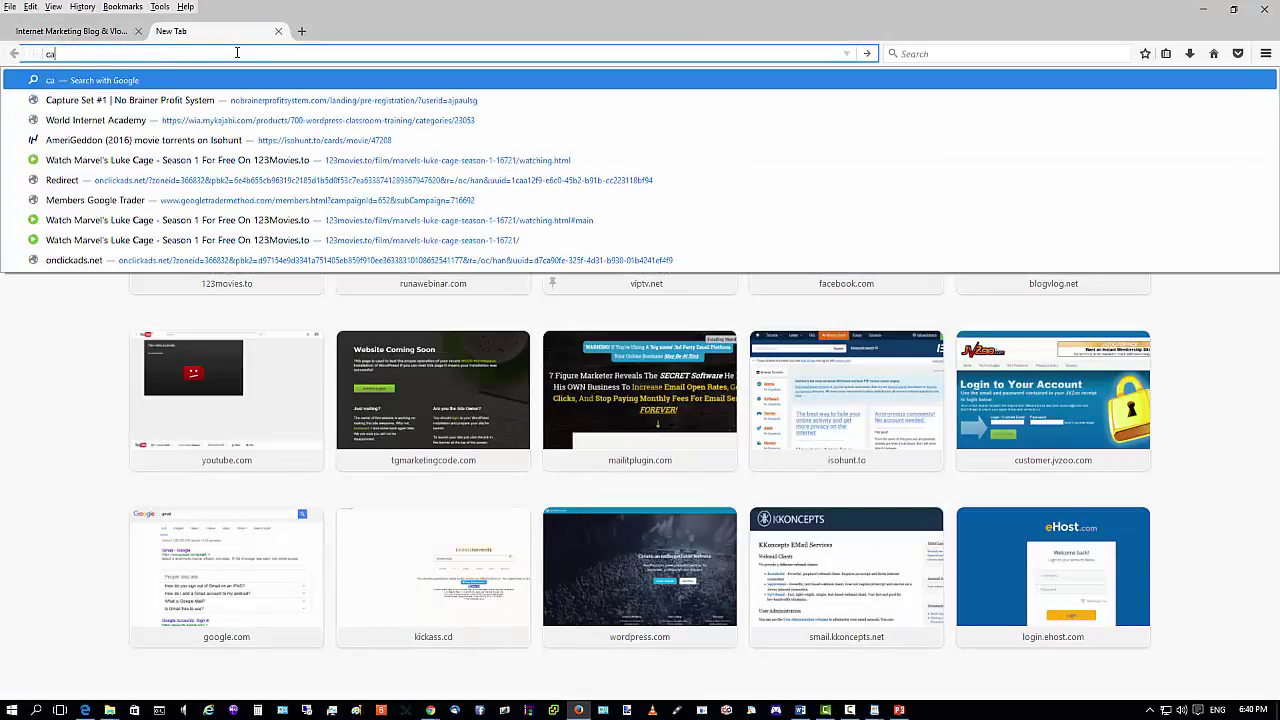
type("rrepair")
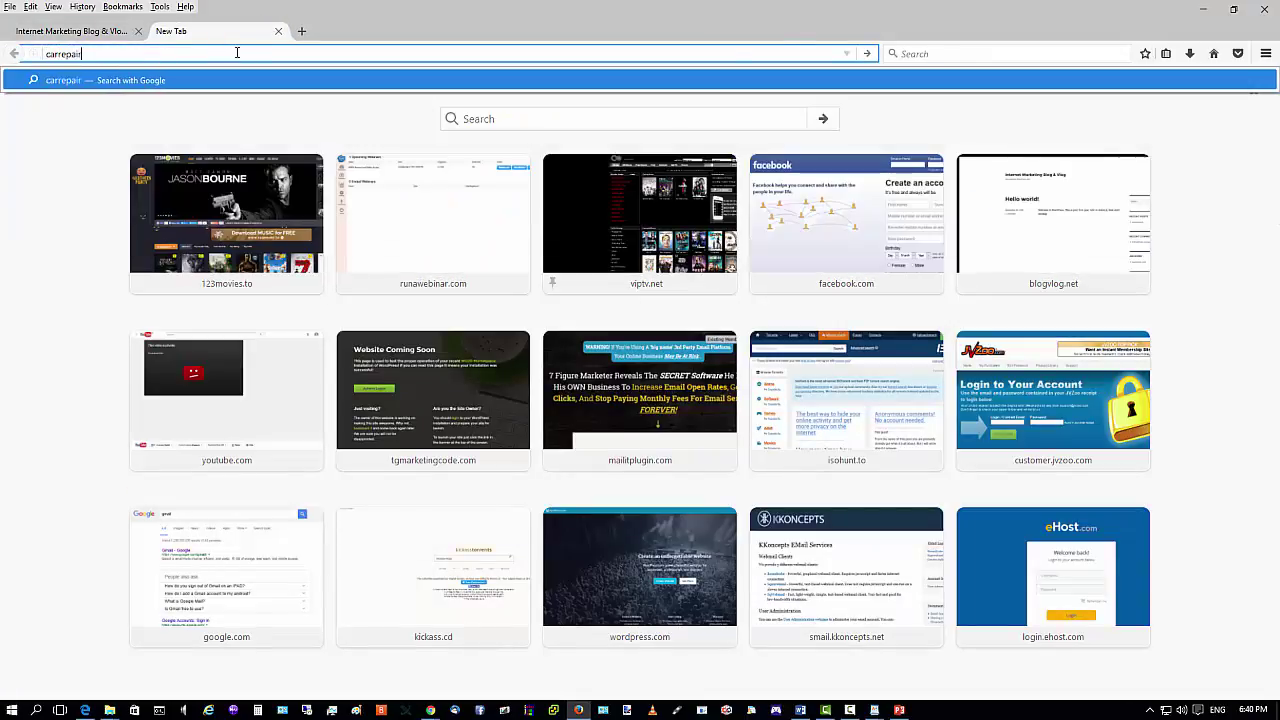
type("sg.com")
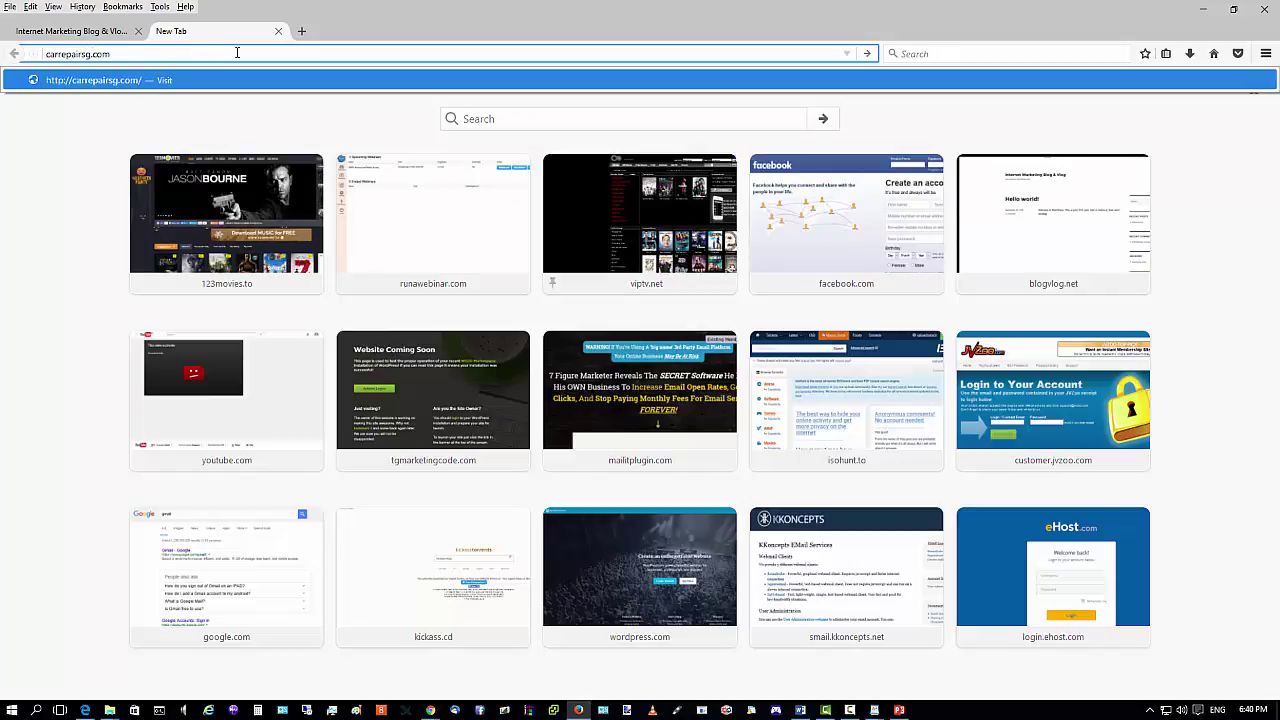
key("Return")
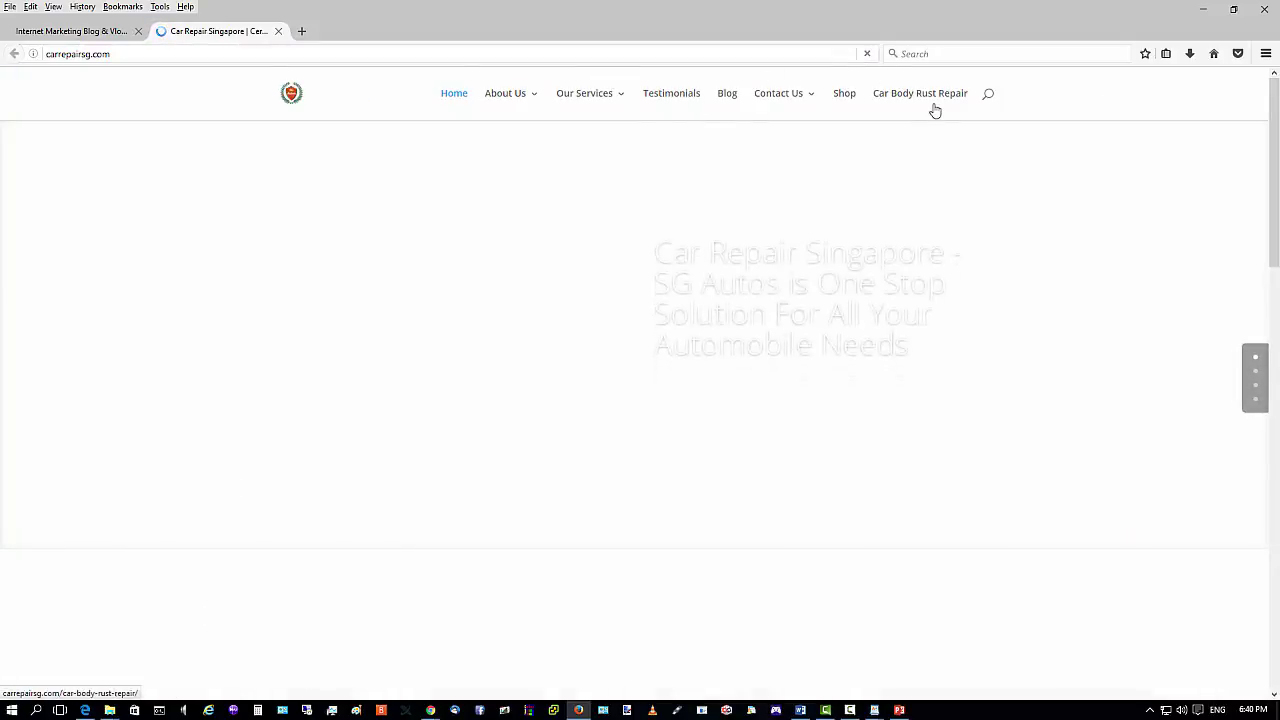
Inspect the site's nested Our Services dropdown, then return to the blog tab.
mouse_move(571, 94)
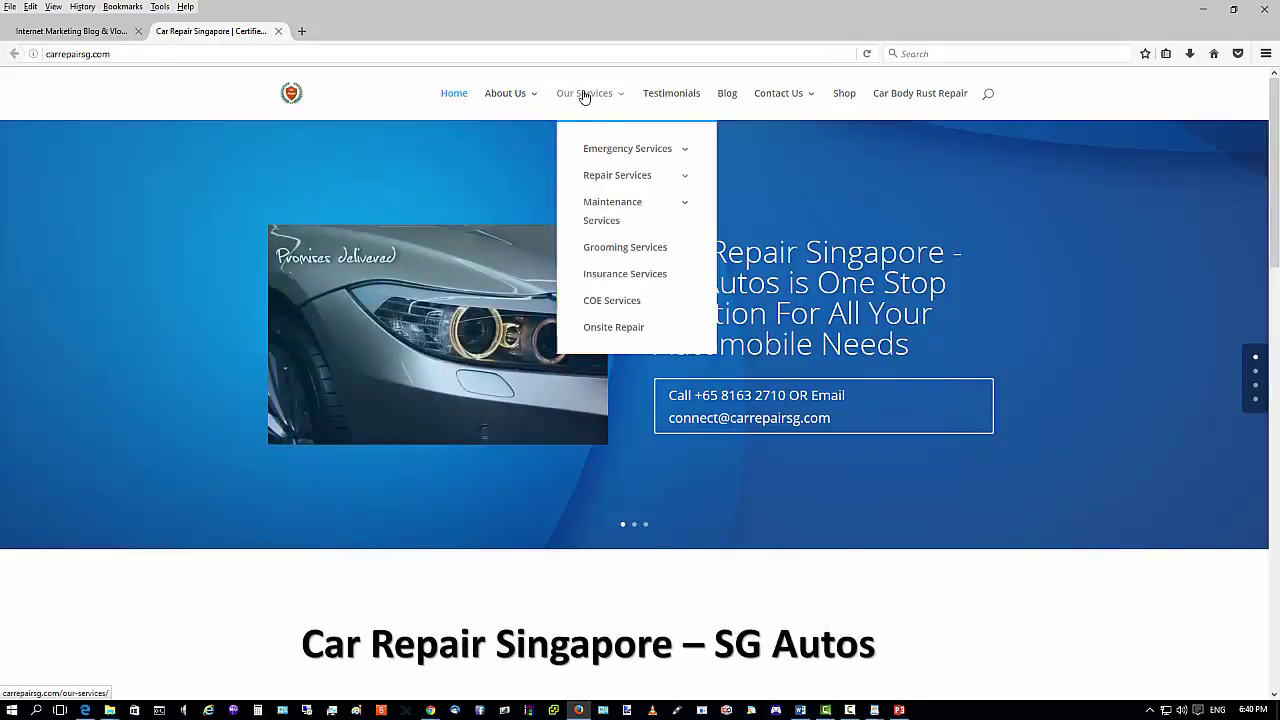
mouse_move(582, 155)
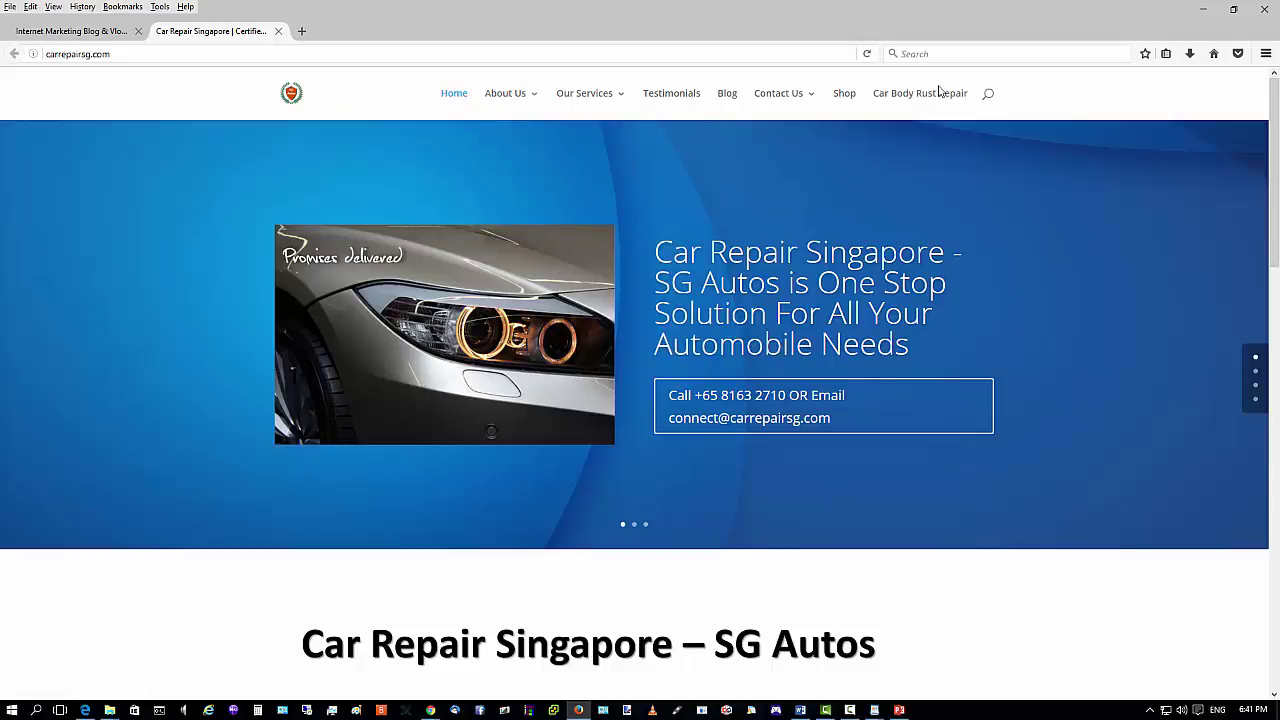
mouse_move(560, 100)
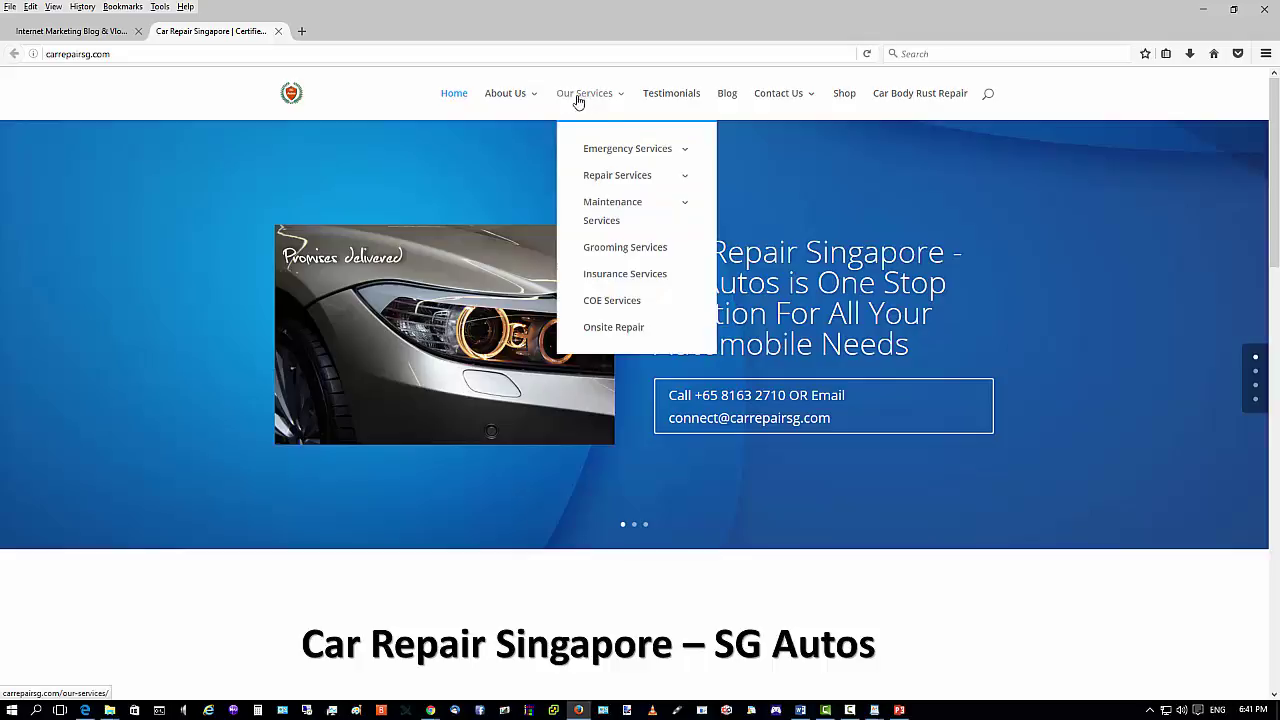
mouse_move(608, 163)
mouse_move(618, 215)
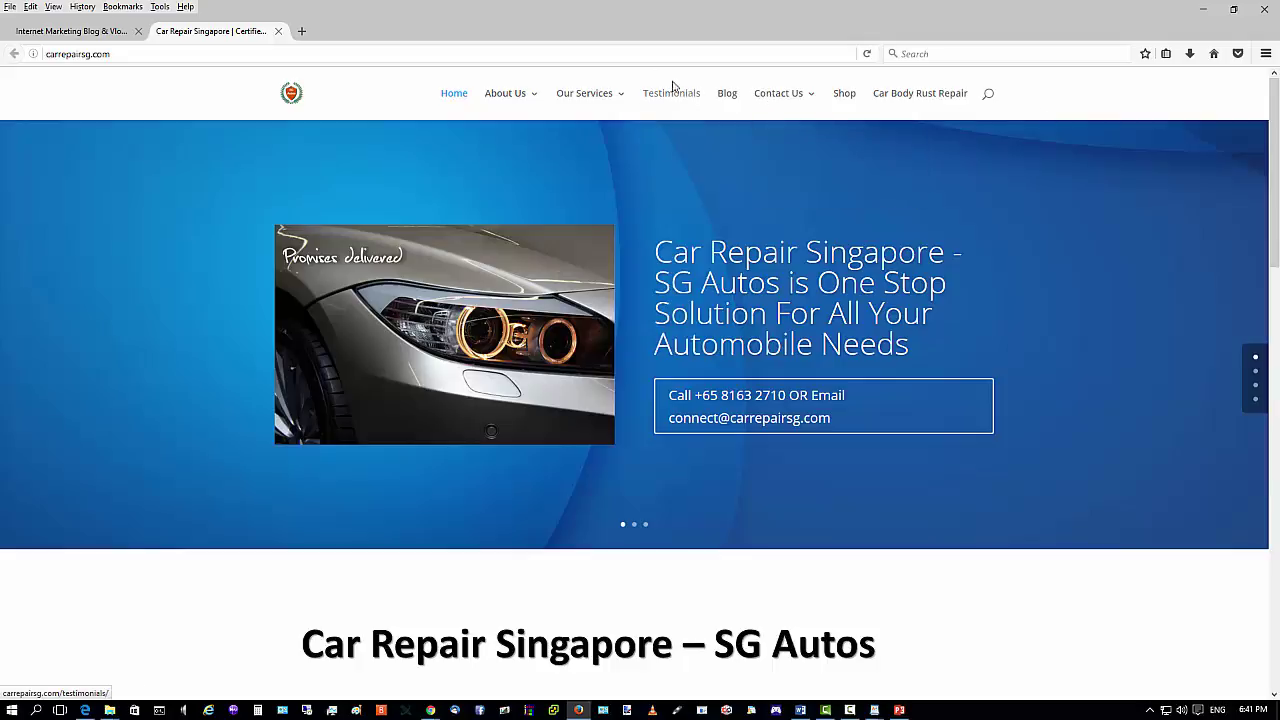
left_click(58, 31)
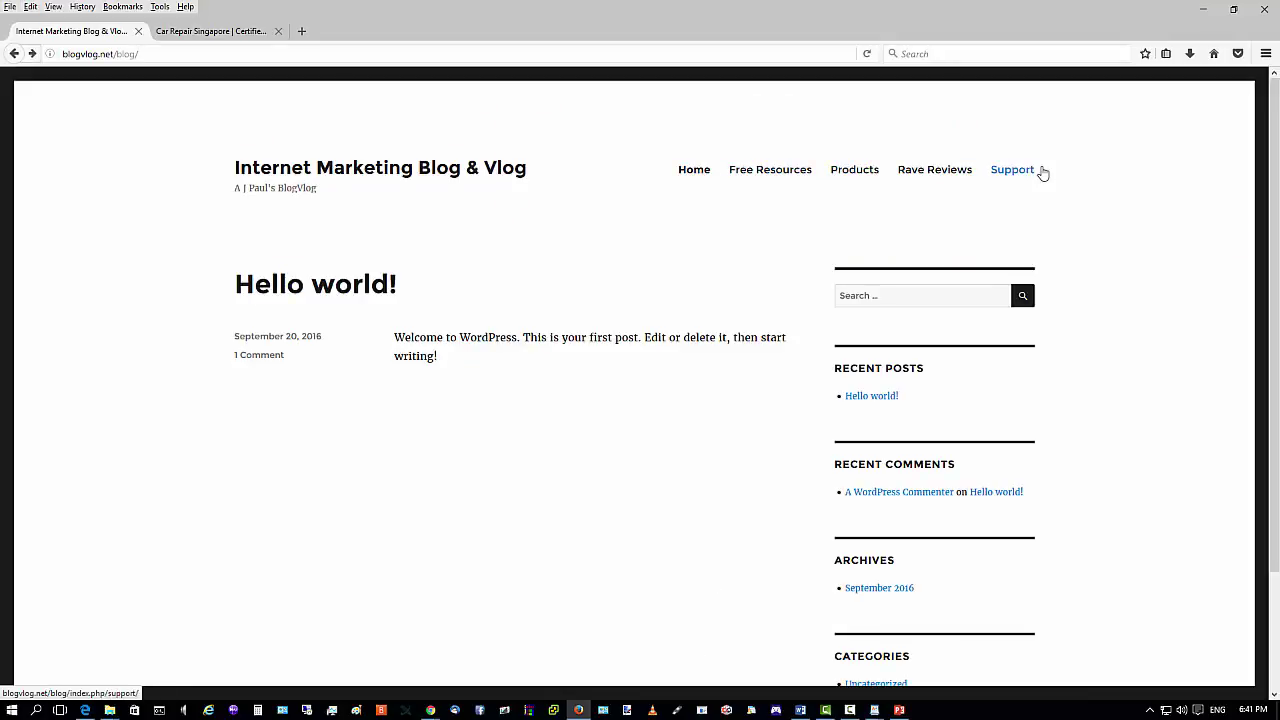
Nest Rave Reviews under Products in the menu editor and save the menu.
left_click(1195, 10)
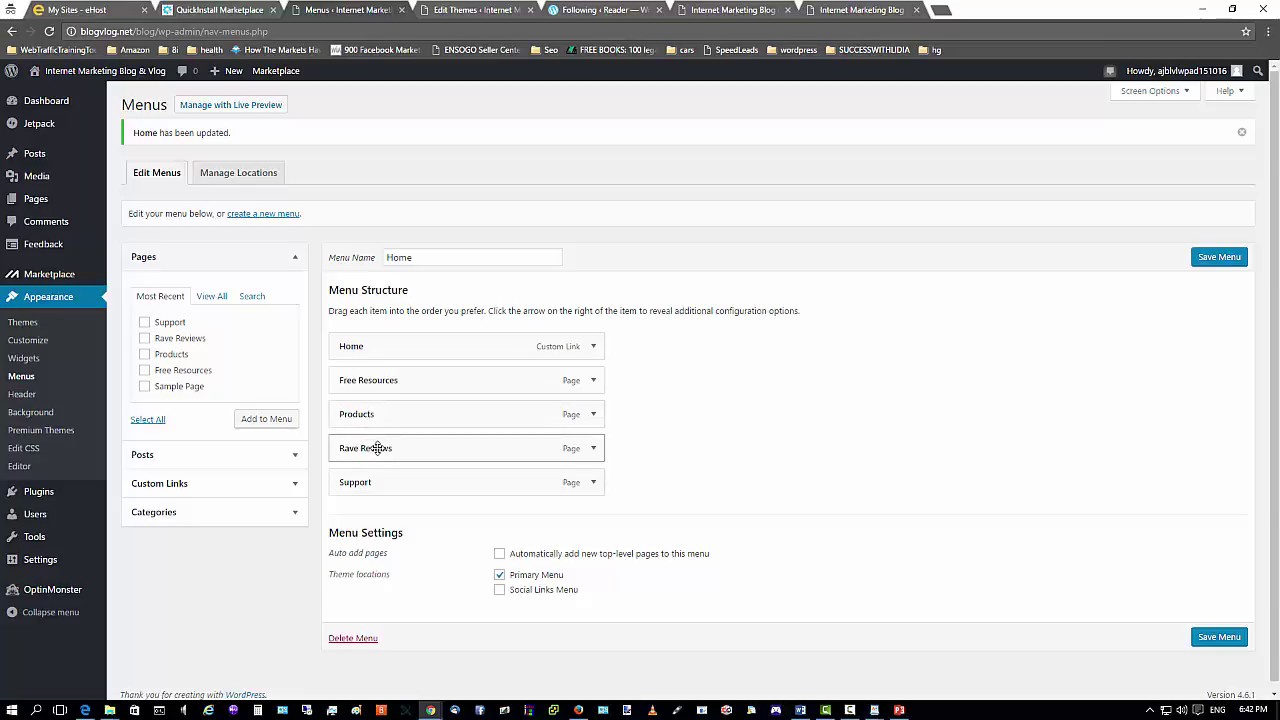
mouse_move(377, 448)
left_mouse_down()
mouse_move(403, 449)
mouse_move(377, 455)
left_mouse_up()
left_click(1236, 258)
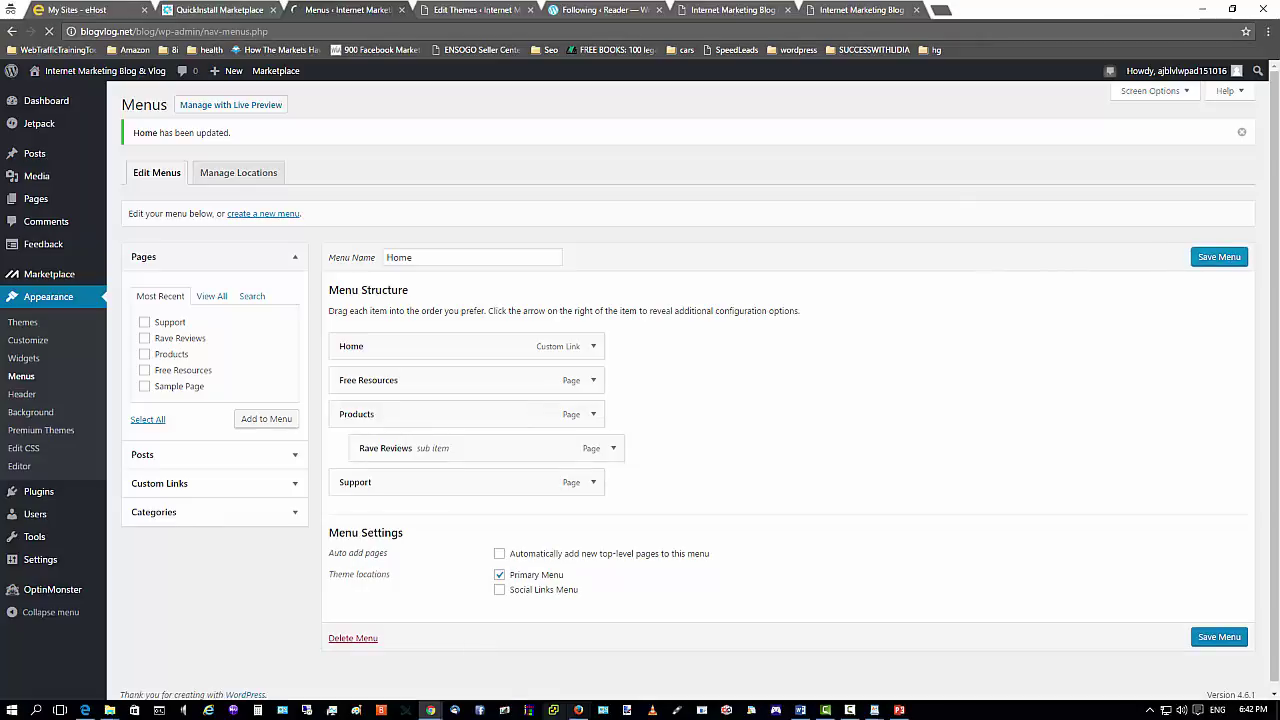
Reload the live blog to check the Products dropdown.
left_click(578, 710)
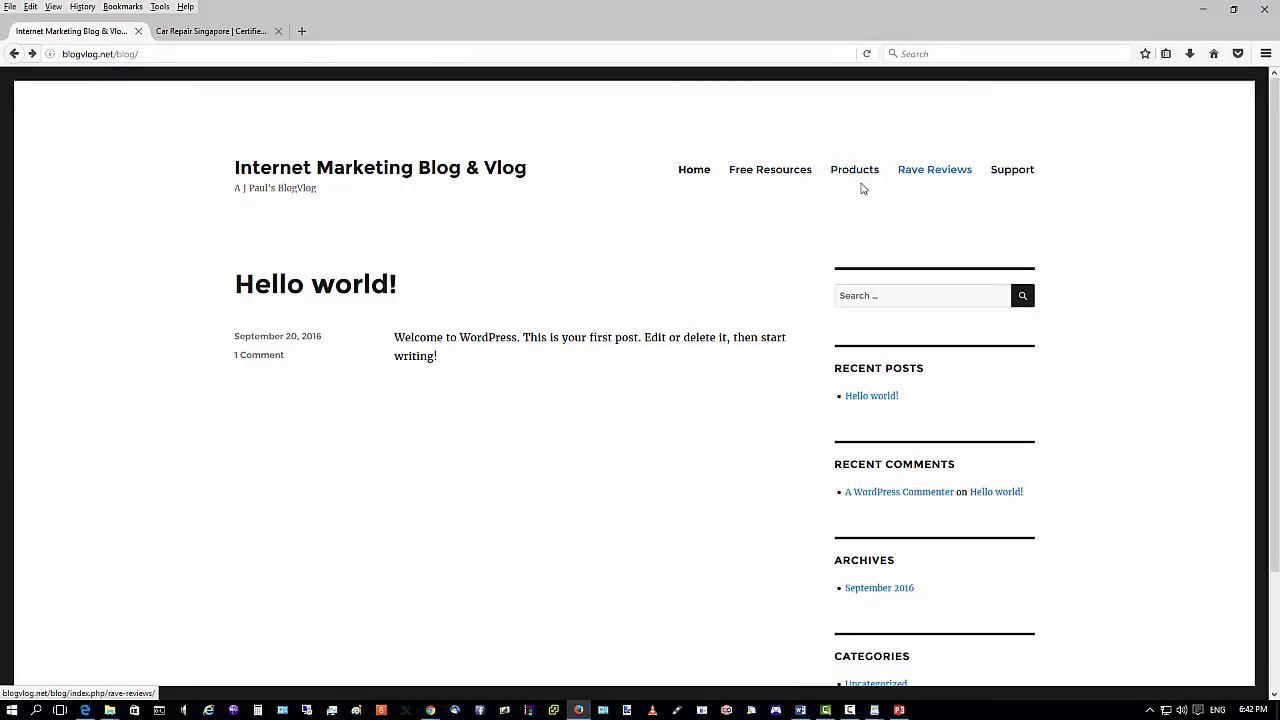
left_click(867, 53)
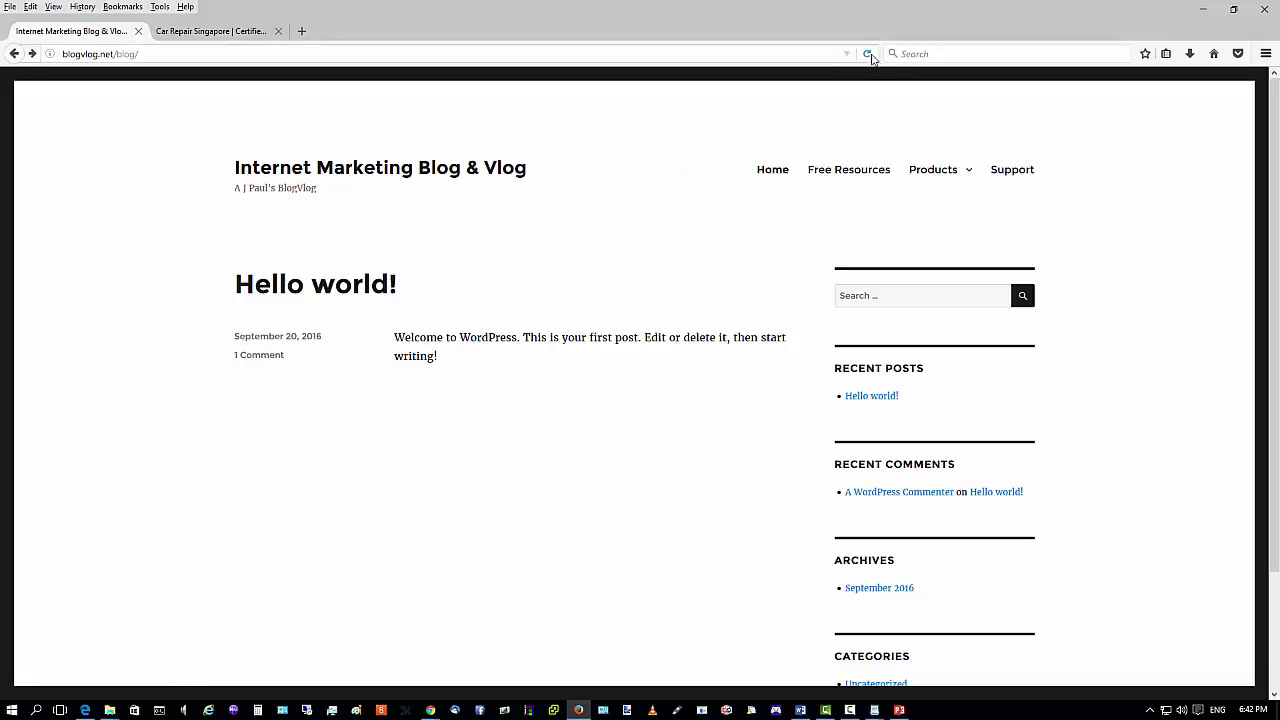
mouse_move(931, 171)
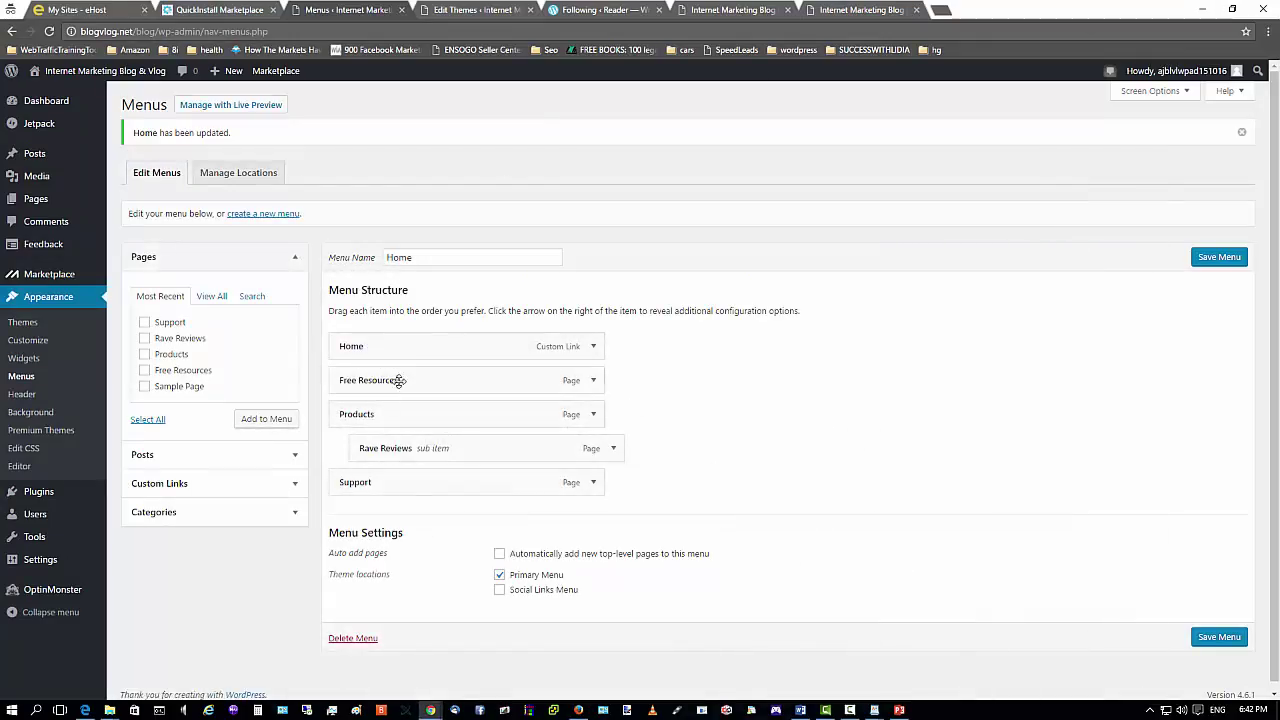
Nest Support under Rave Reviews, save the menu, and reload the live blog.
left_click_drag(366, 483, 400, 486)
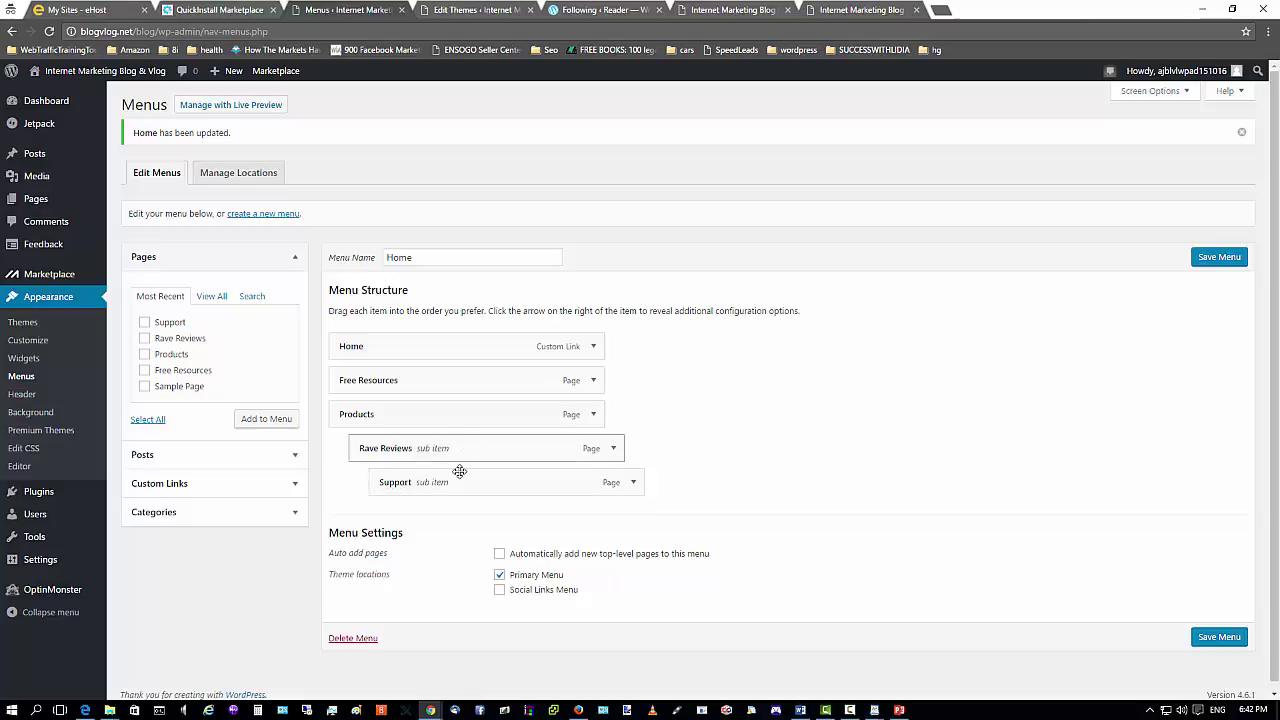
left_click(1220, 262)
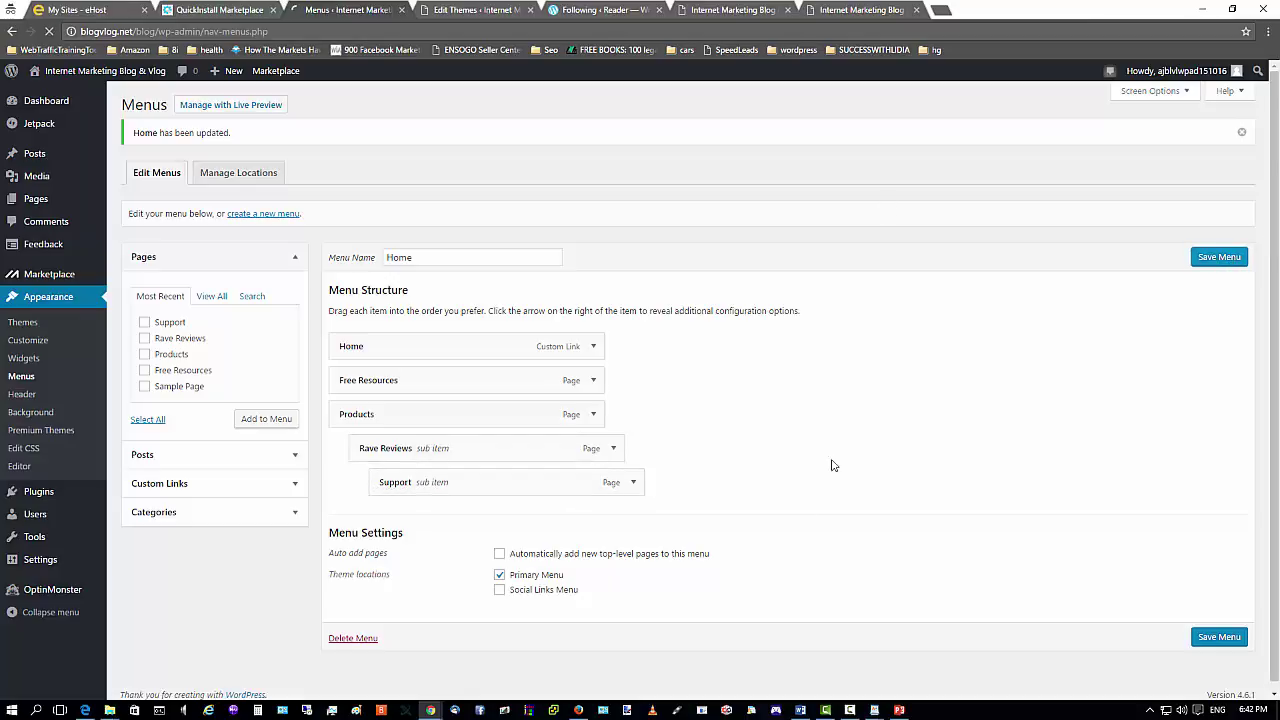
left_click(579, 710)
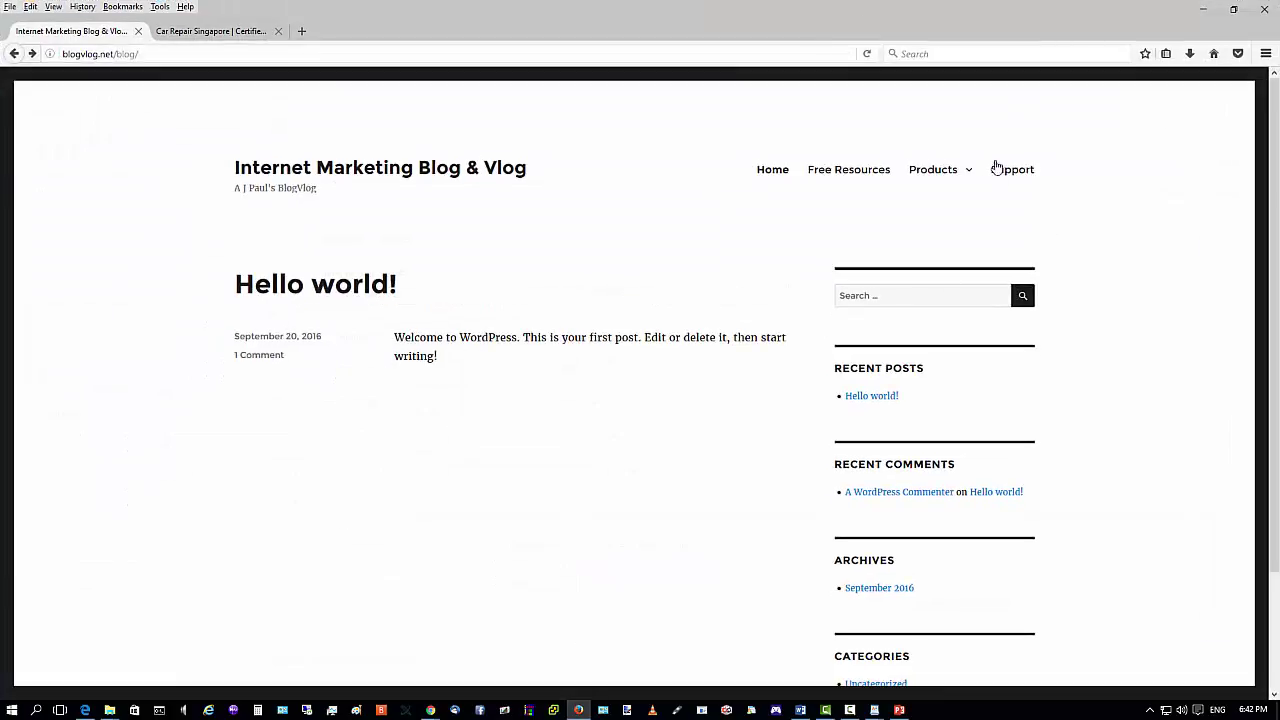
left_click(866, 54)
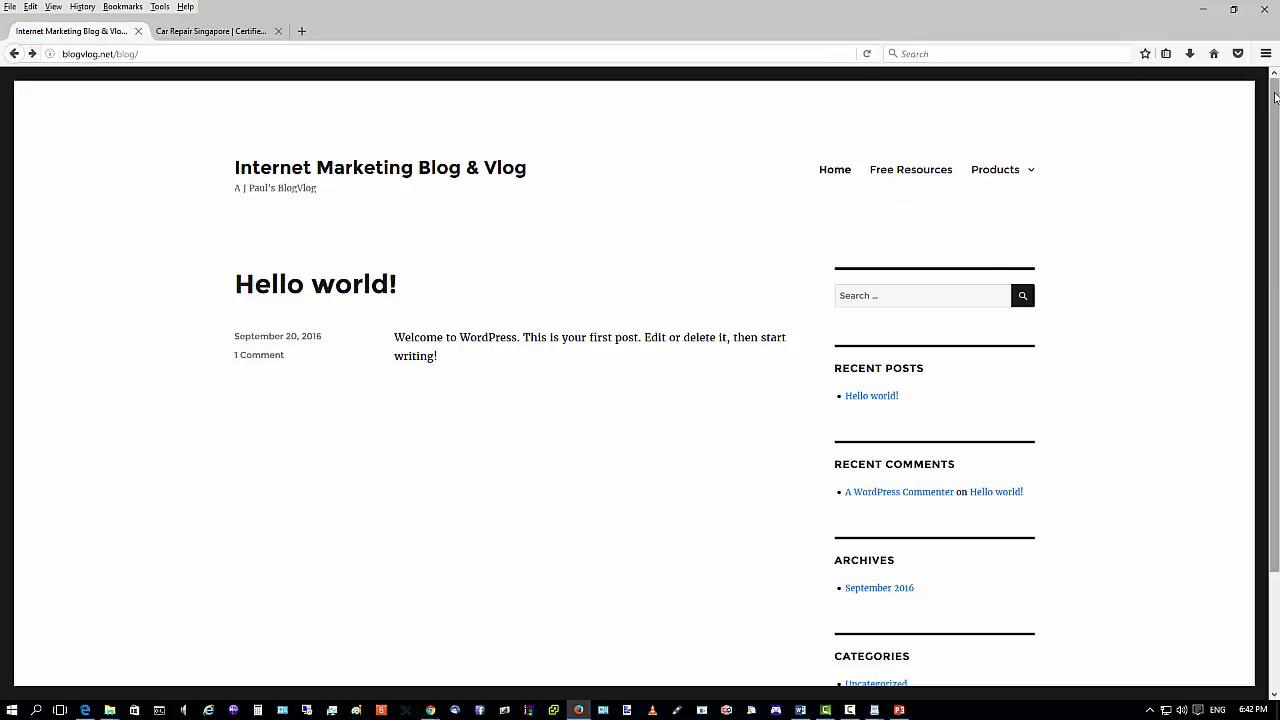
Test the Rave Reviews, Support and Products dropdown links, then go back to the blog home.
mouse_move(1006, 171)
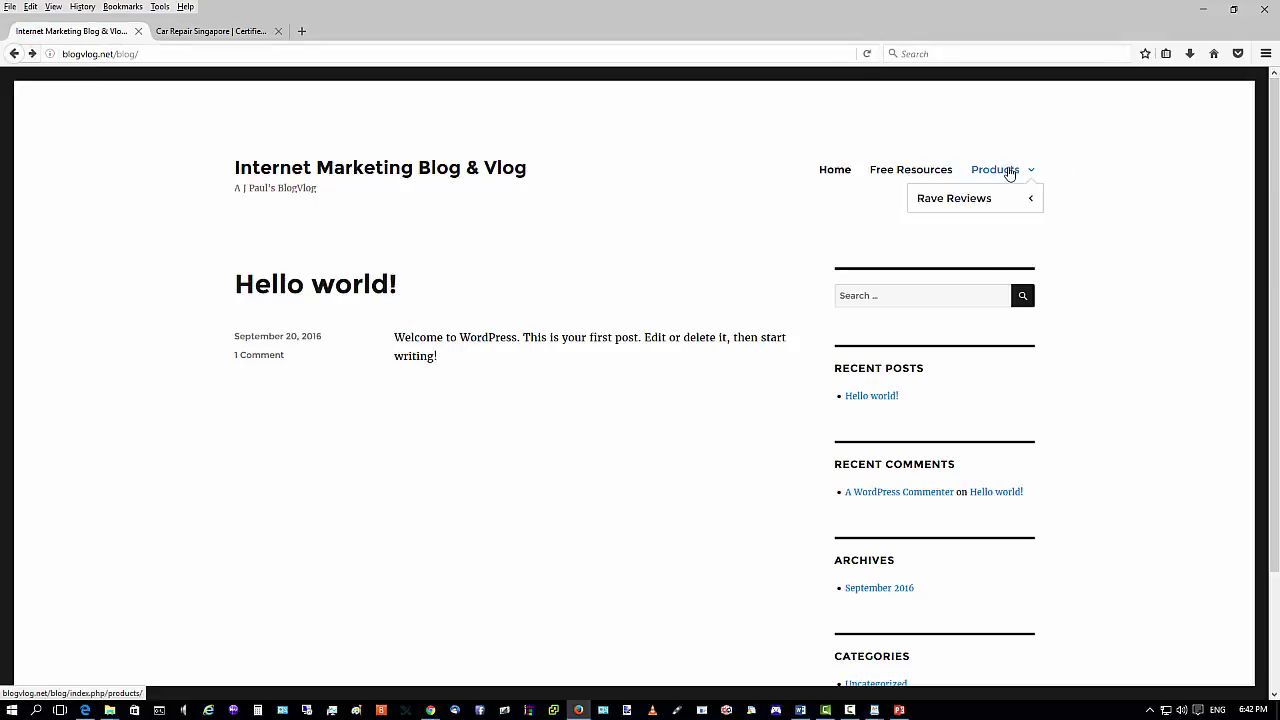
mouse_move(958, 200)
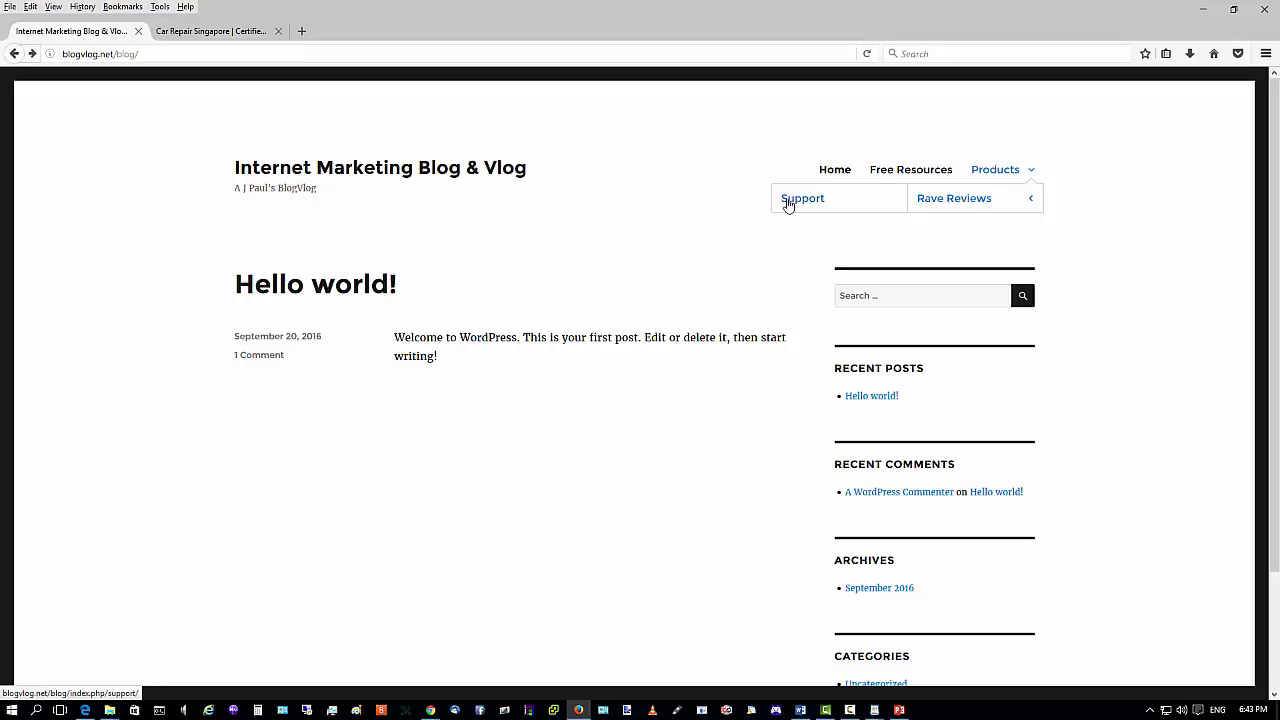
left_click(976, 197)
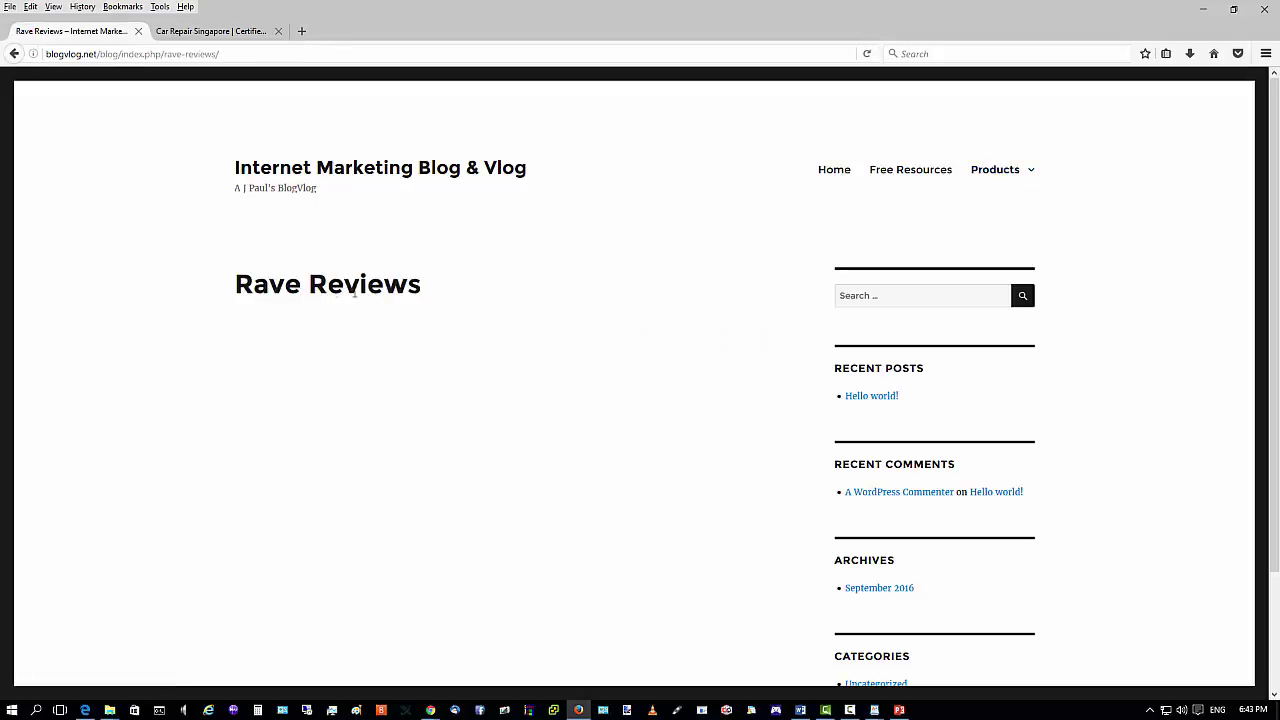
mouse_move(966, 206)
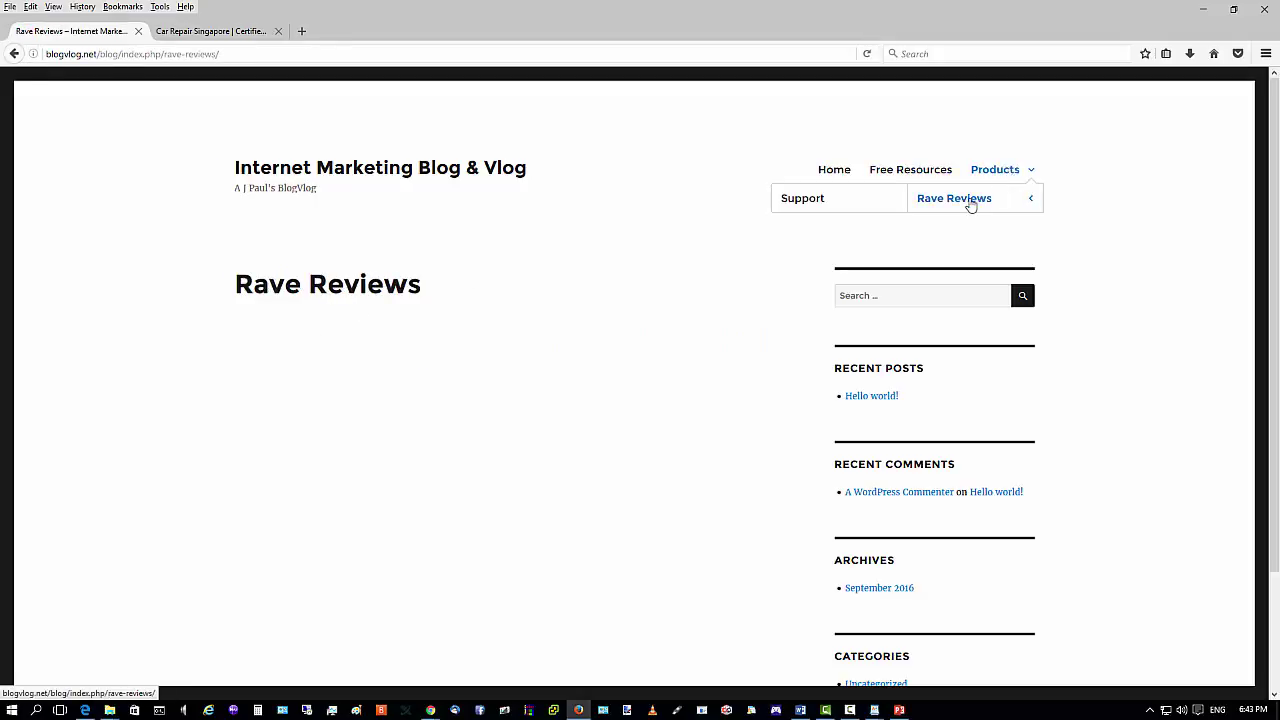
left_click(813, 199)
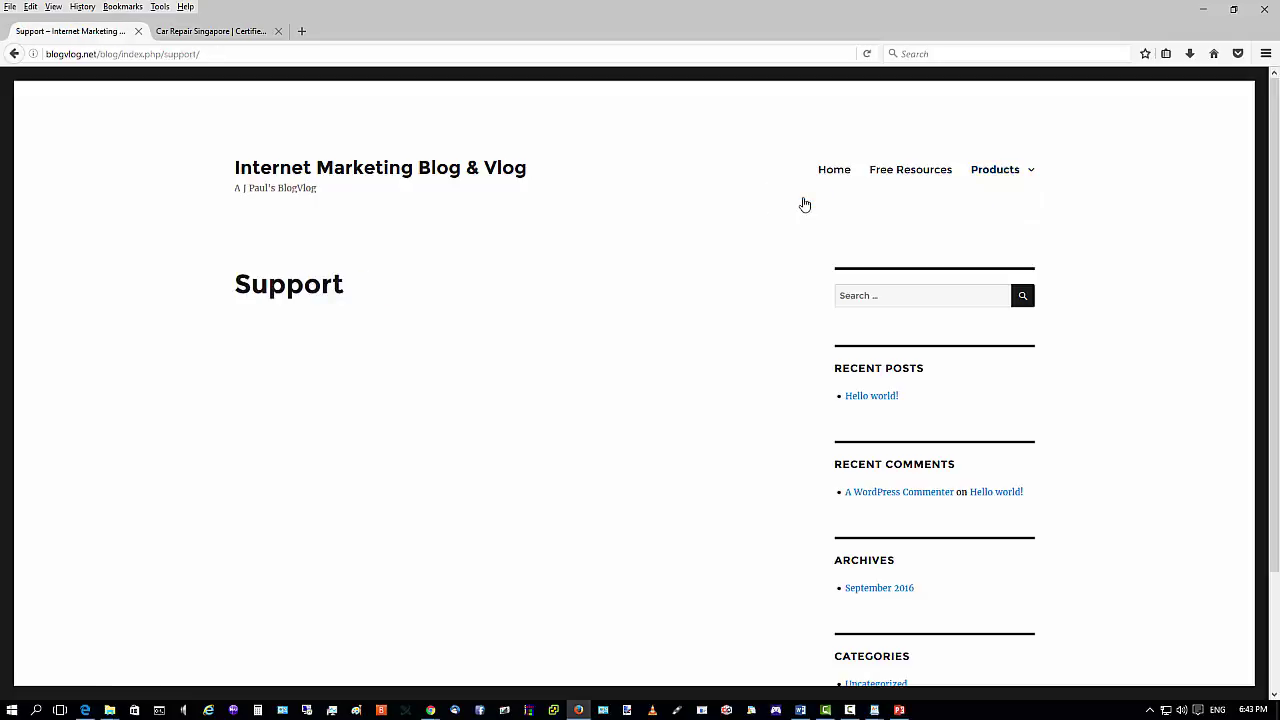
mouse_move(1003, 172)
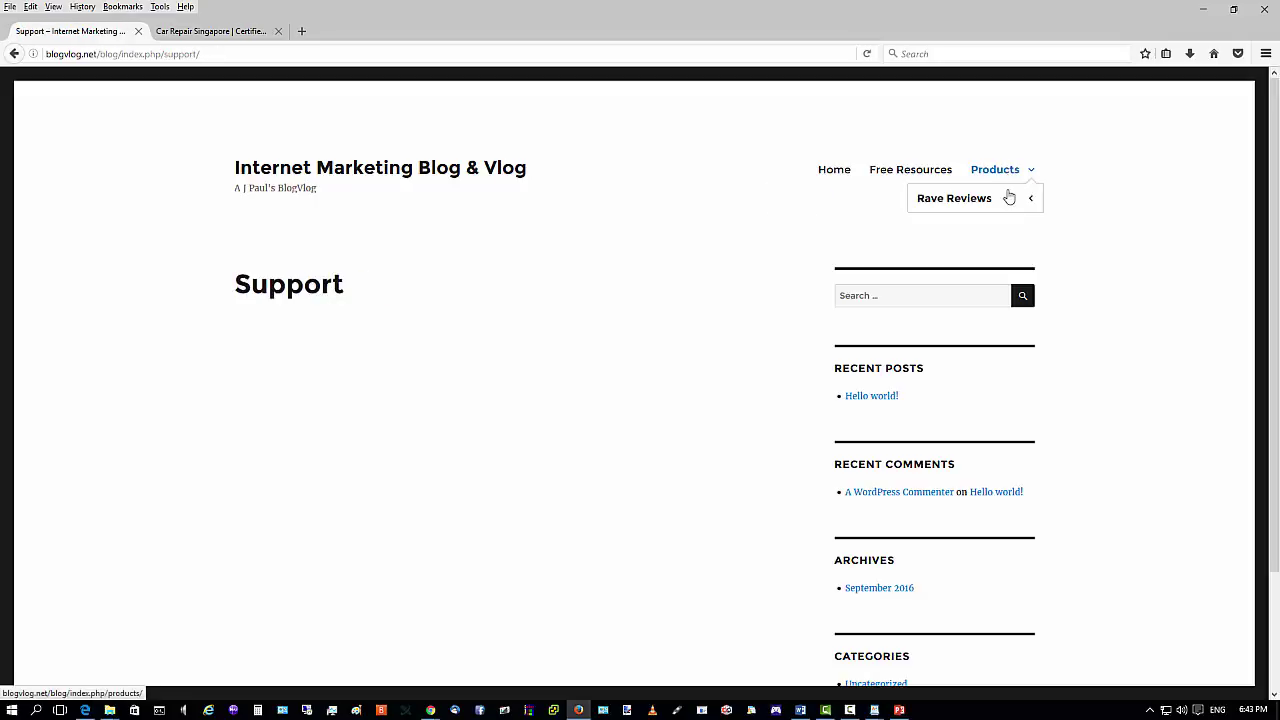
mouse_move(935, 196)
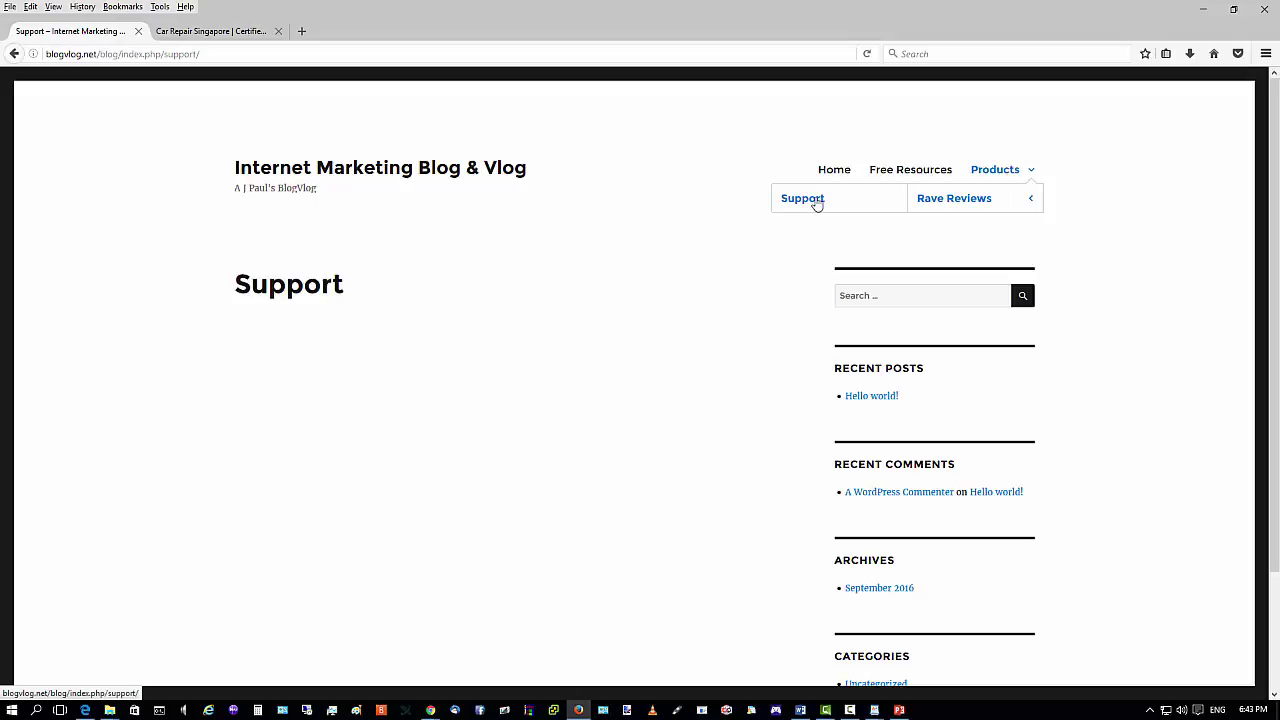
left_click(987, 172)
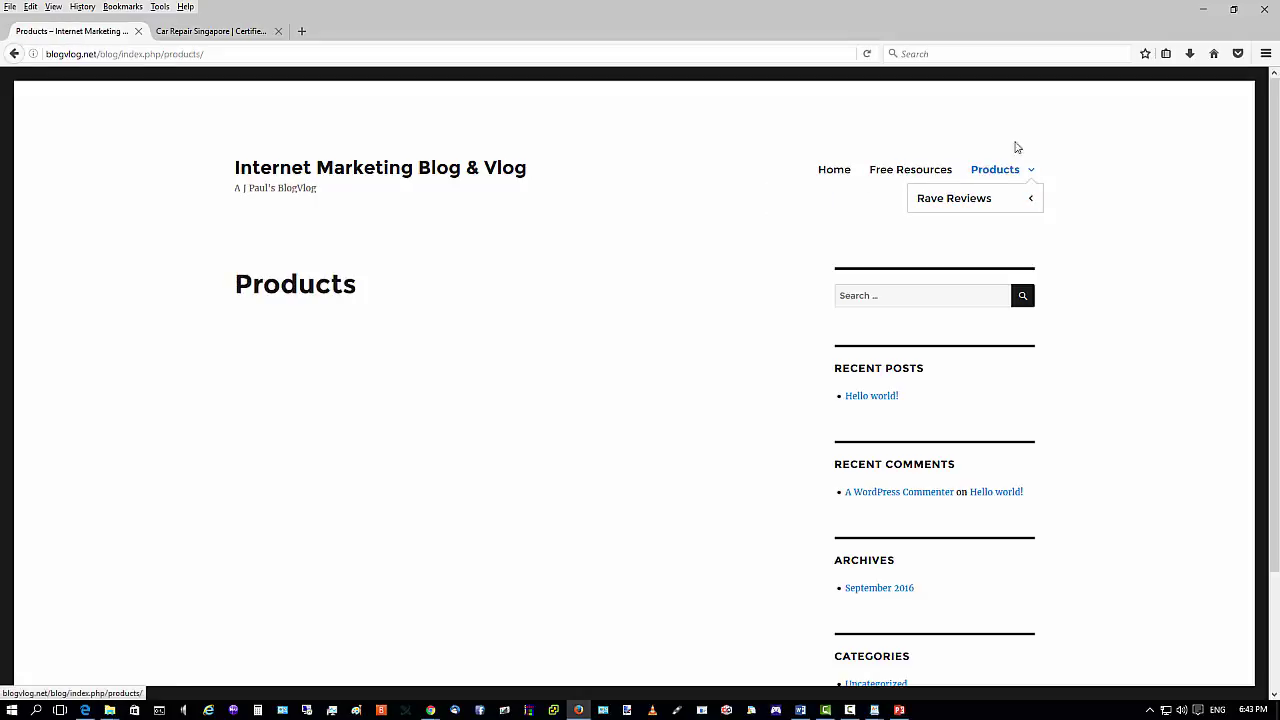
mouse_move(977, 203)
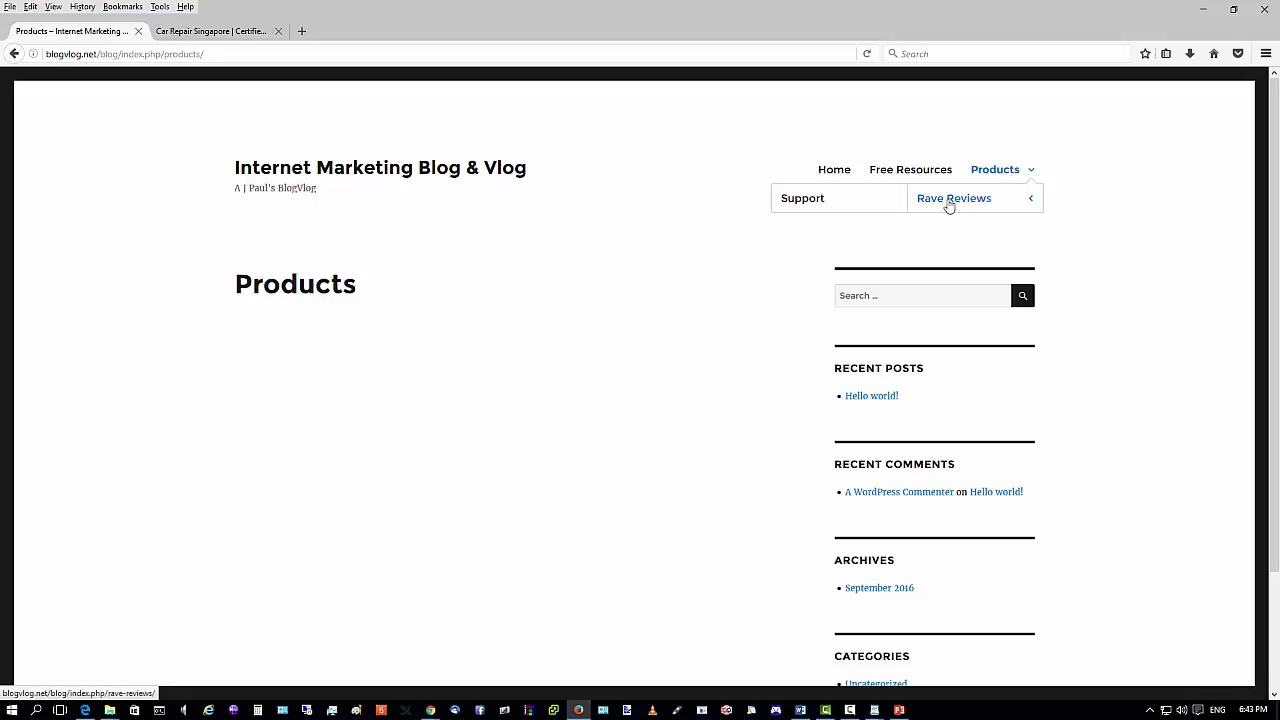
left_click(804, 204)
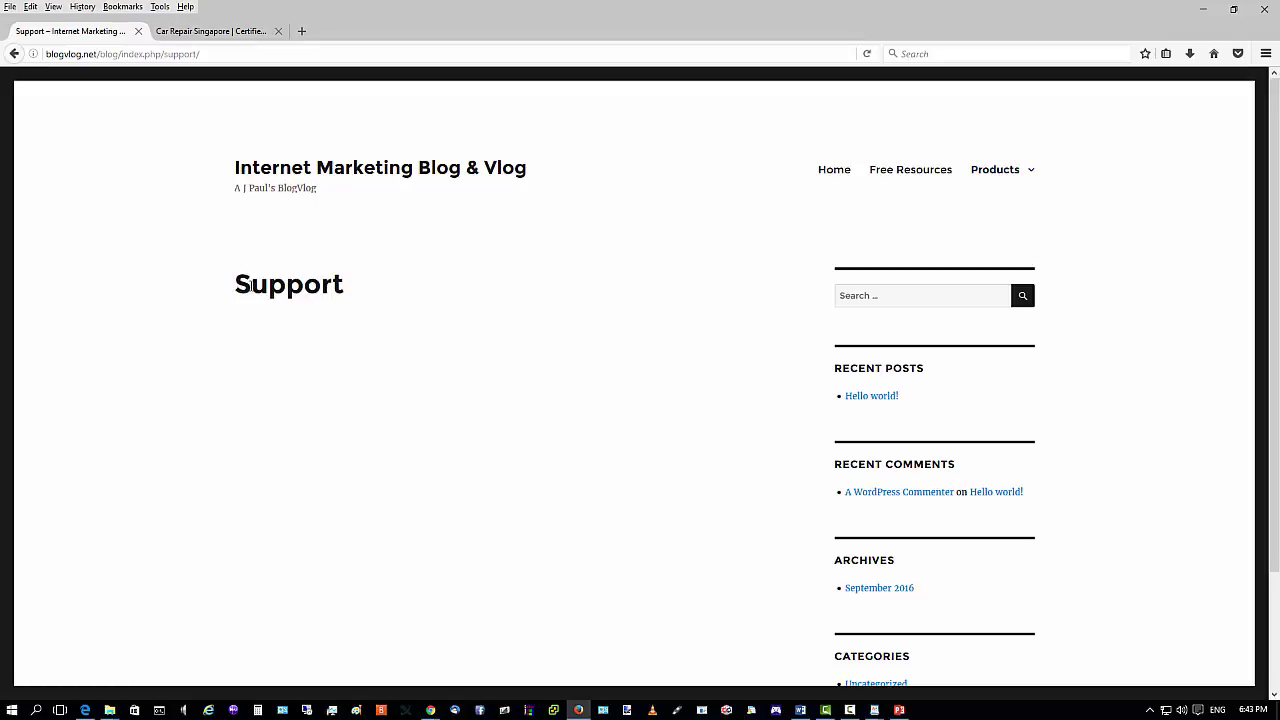
left_click(846, 172)
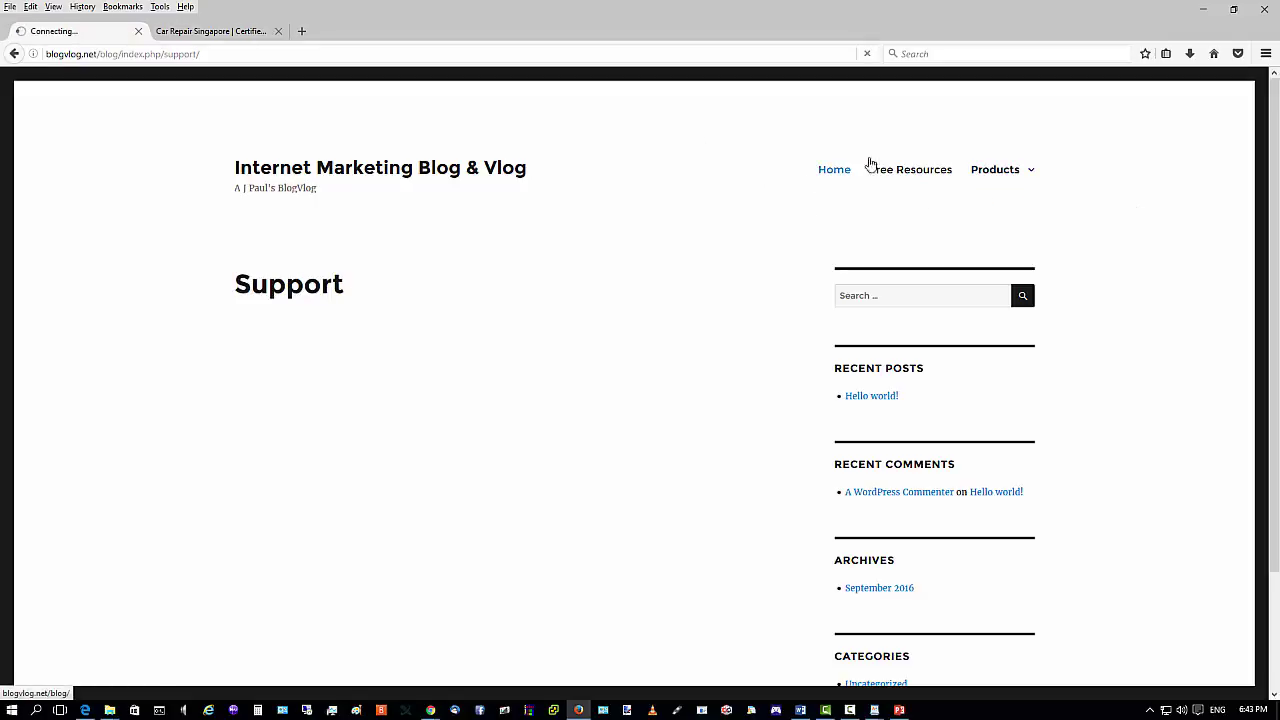
Move Rave Reviews and Support back to the top level and save the menu.
left_click(1203, 9)
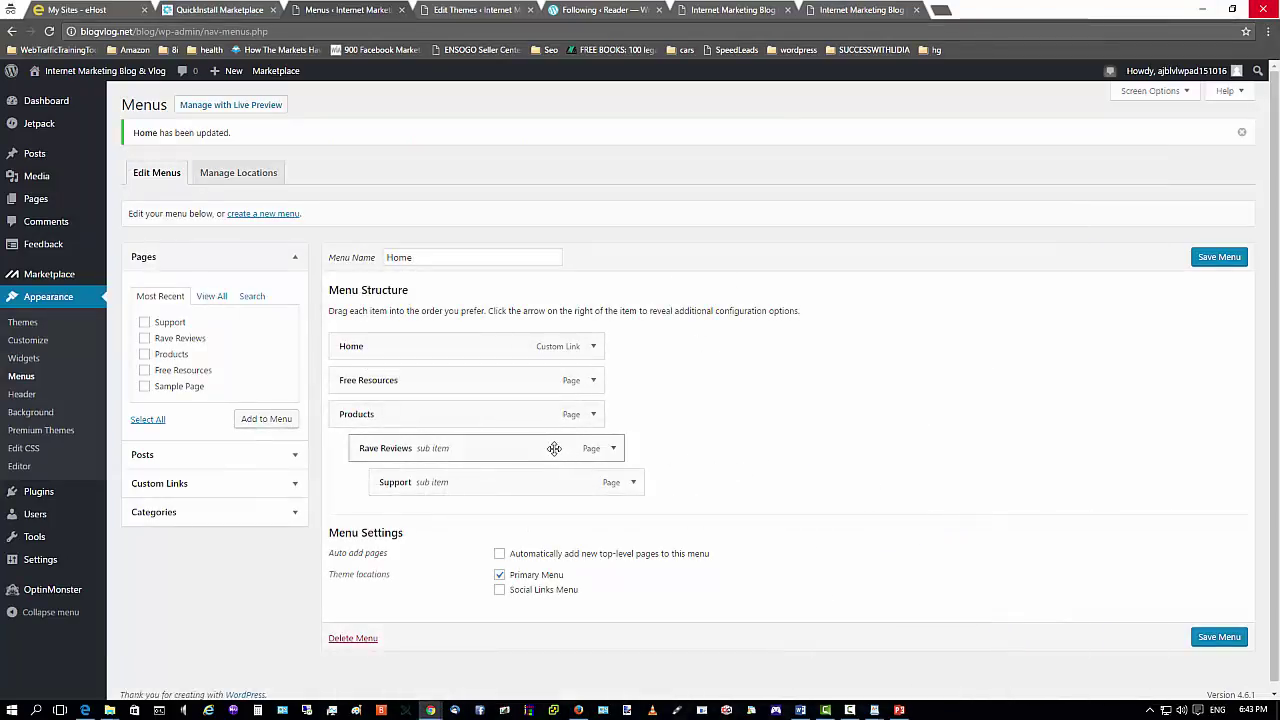
left_click_drag(552, 448, 531, 450)
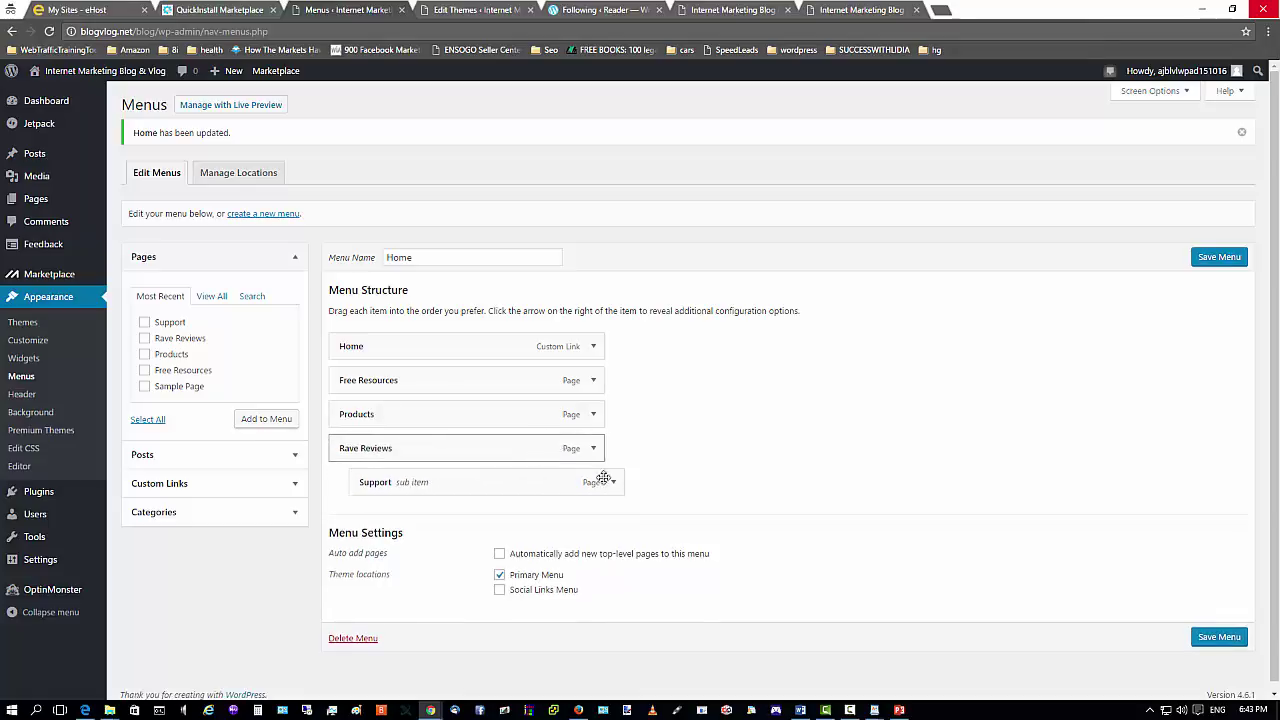
left_click_drag(572, 489, 552, 488)
left_click(1214, 257)
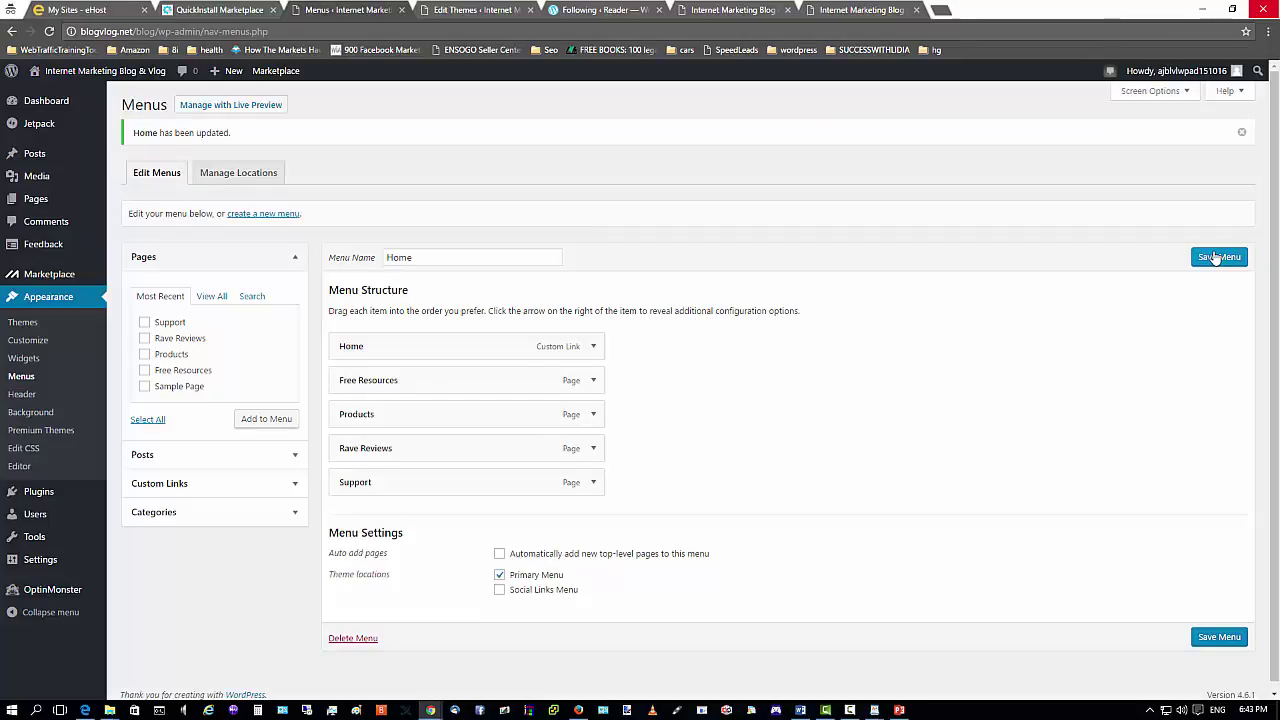
Reload the live blog to confirm the flat Home, Free Resources, Products, Rave Reviews, Support menu.
left_click(578, 710)
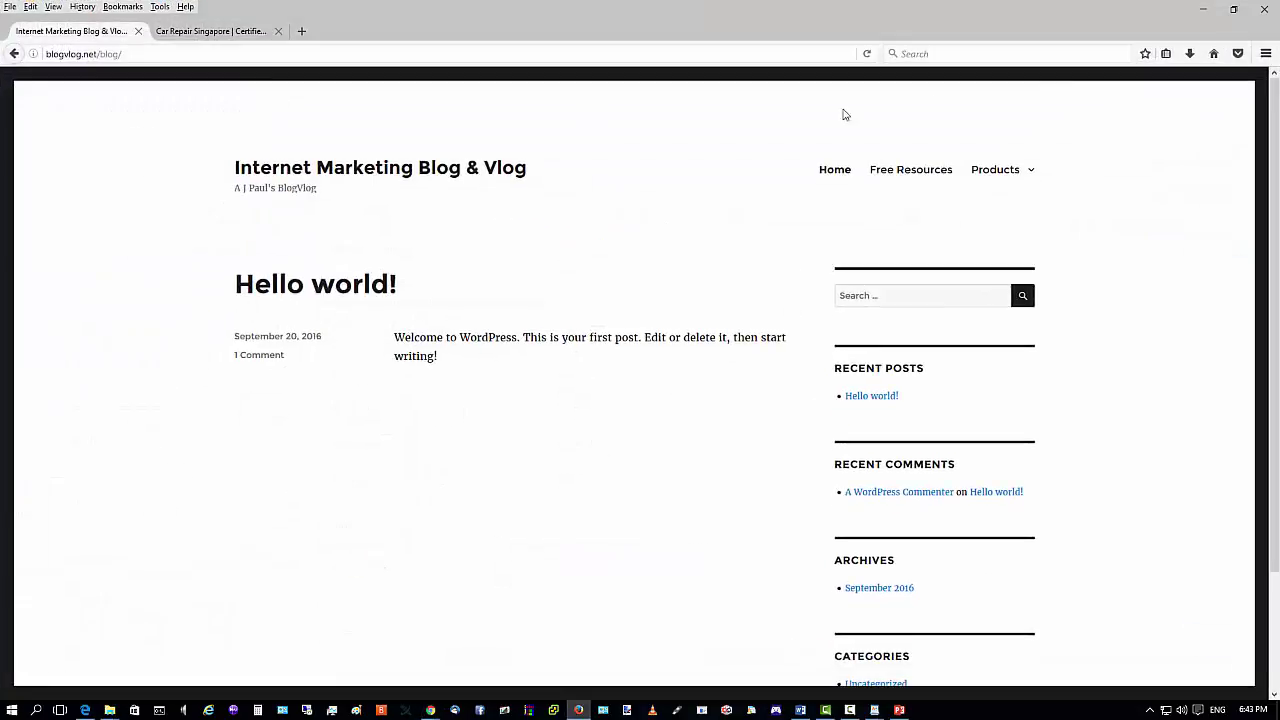
left_click(866, 54)
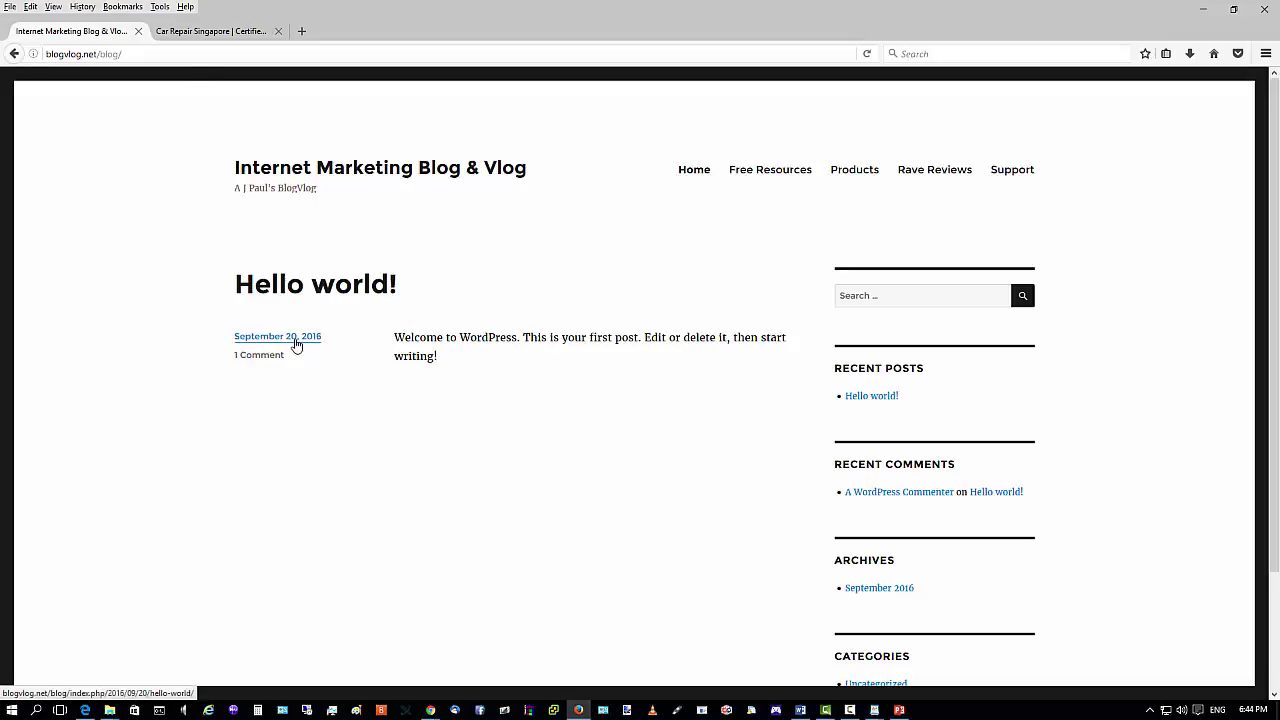
scroll(1023, 472, "down", 3)
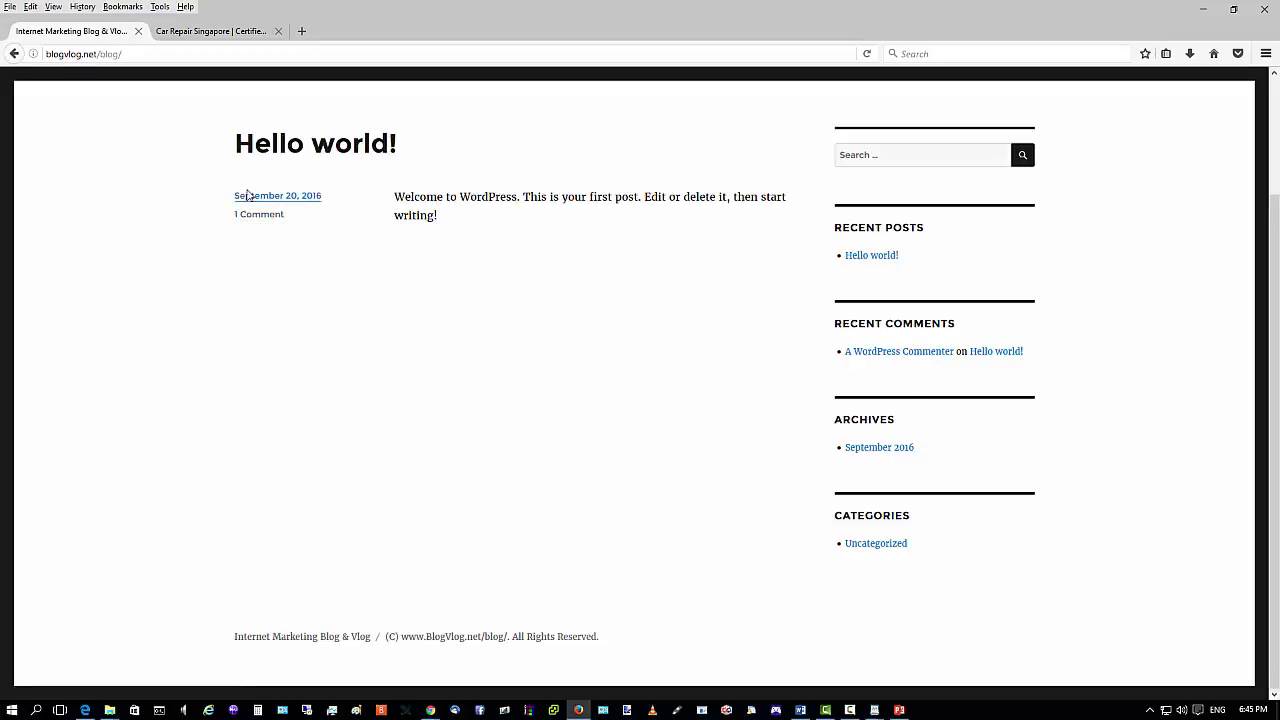
Check the live blog's Free Resources, Products, Rave Reviews, Support and Home links, then return to admin.
left_click(1203, 9)
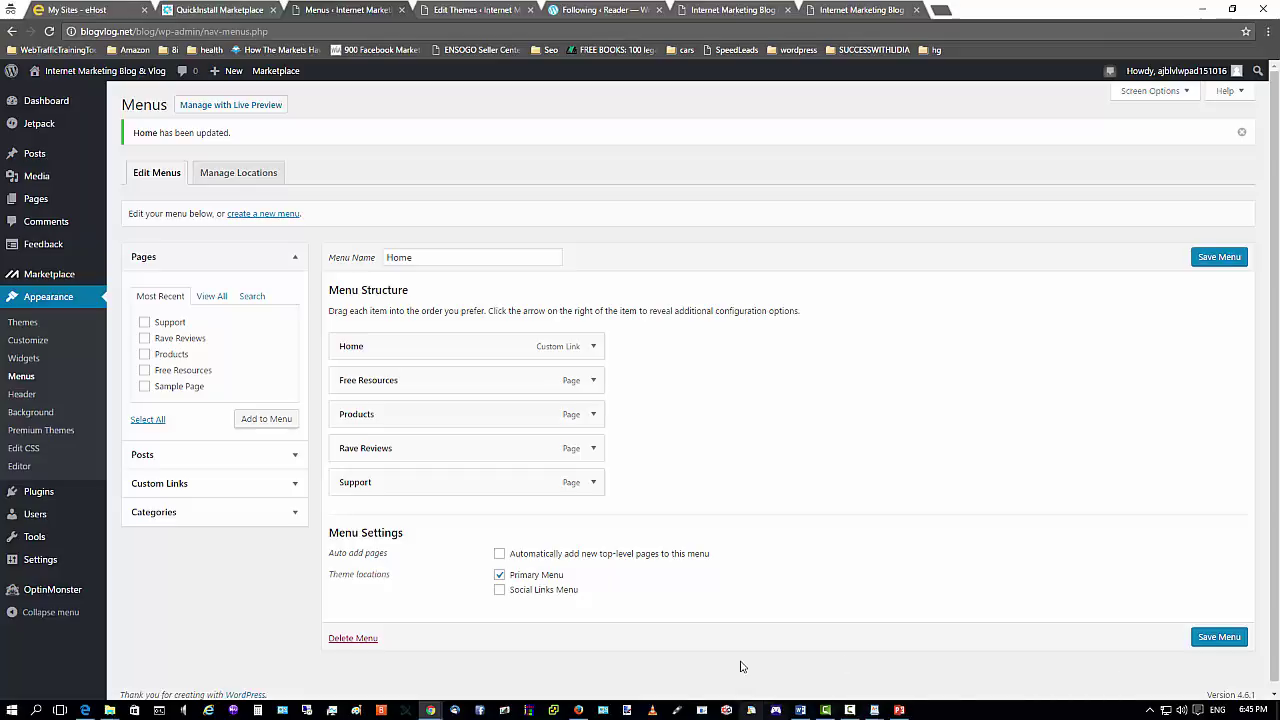
left_click(576, 710)
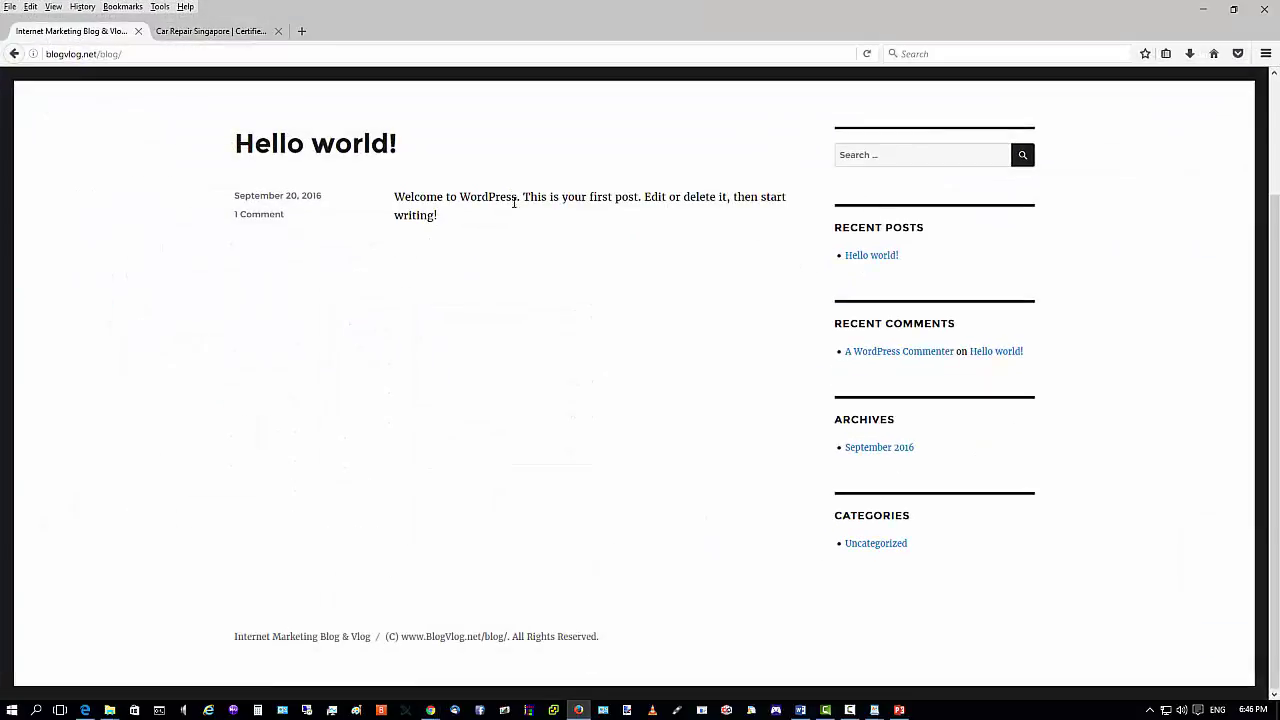
scroll(651, 189, "up", 3)
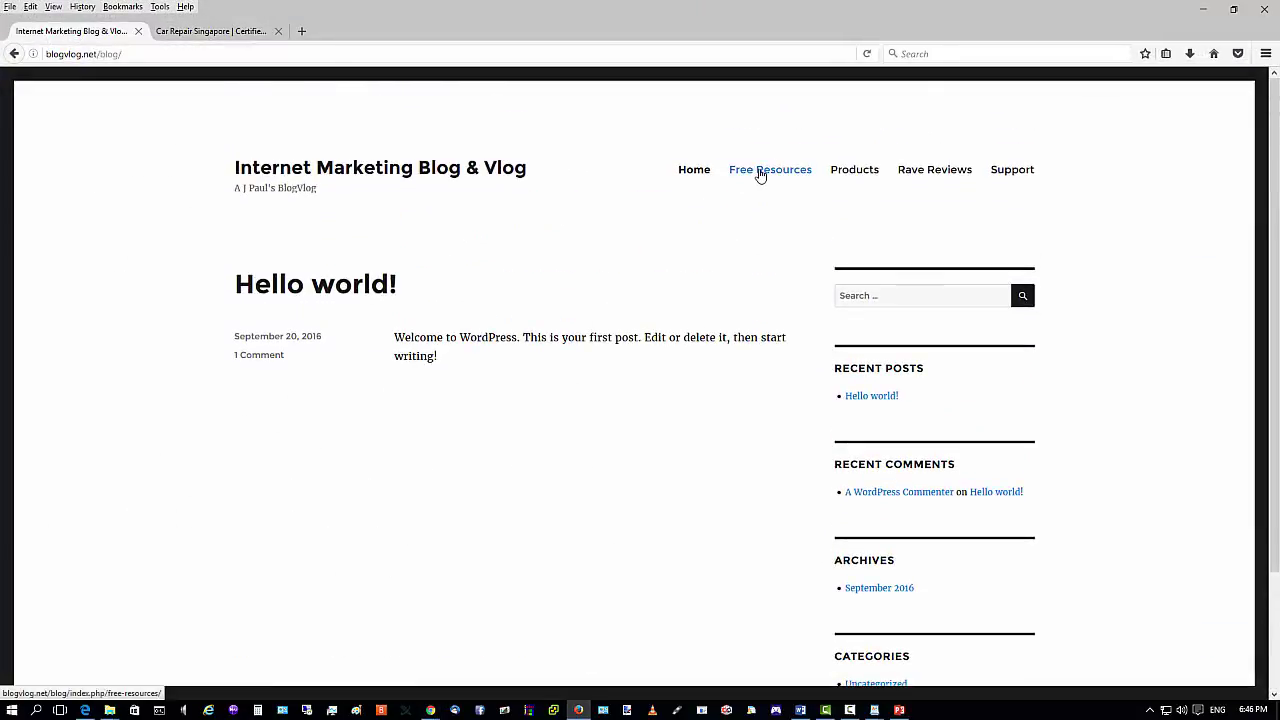
left_click(759, 172)
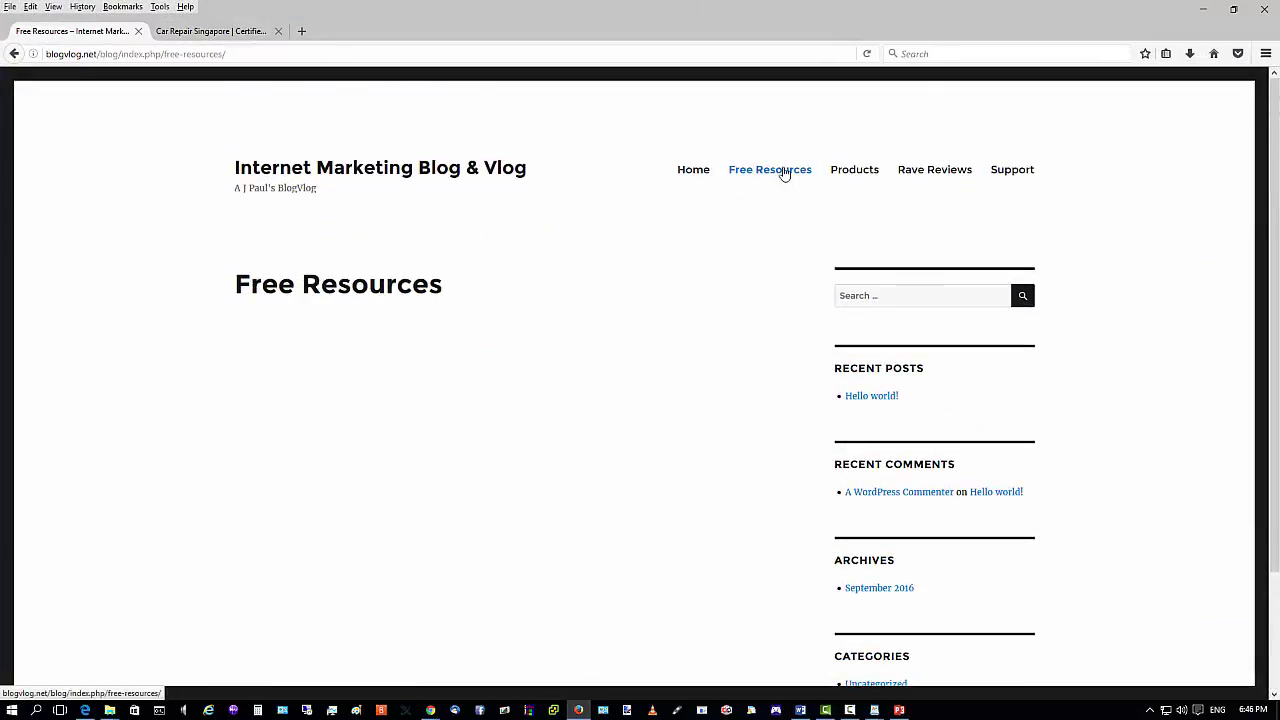
left_click(850, 171)
left_click(918, 172)
left_click(1003, 172)
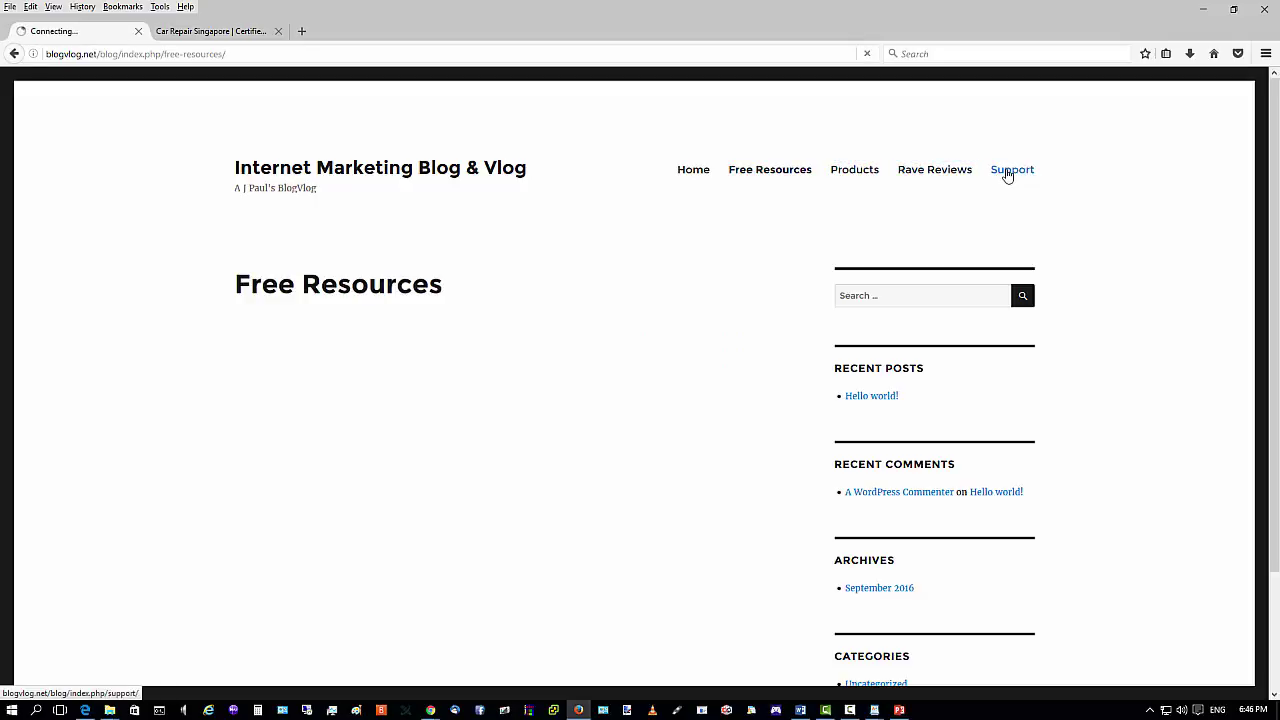
left_click(697, 172)
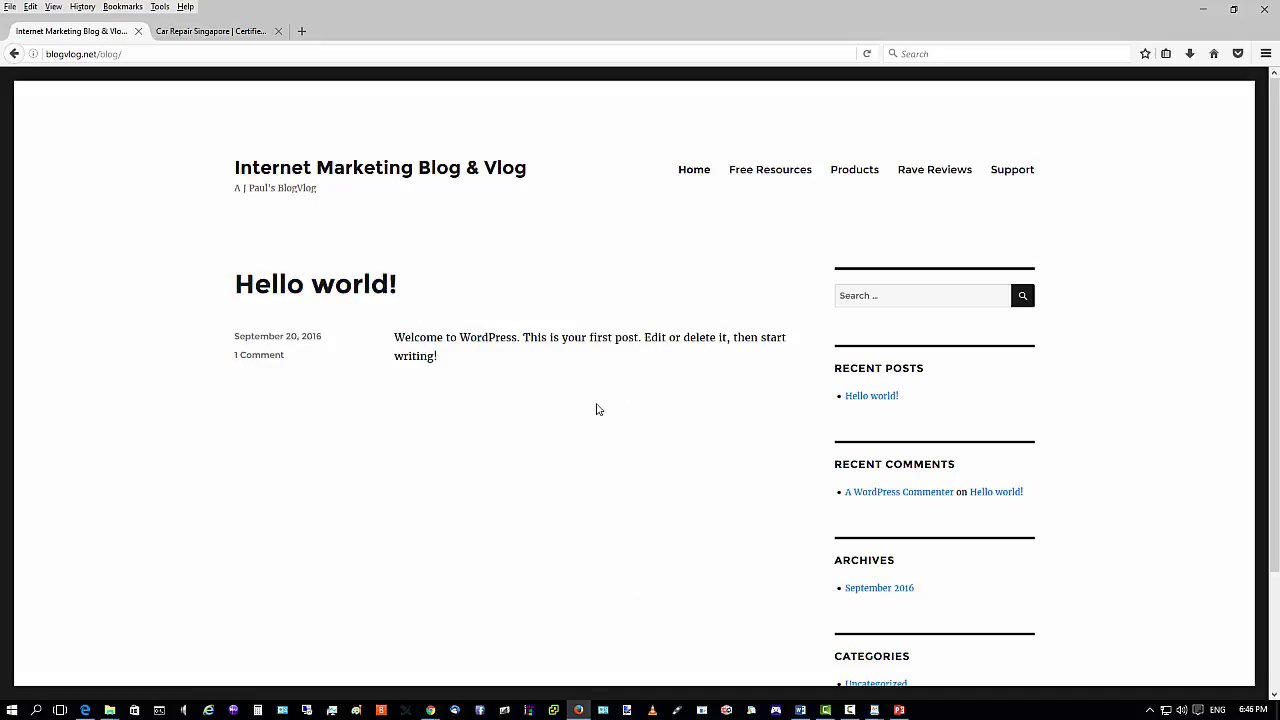
left_click(1216, 14)
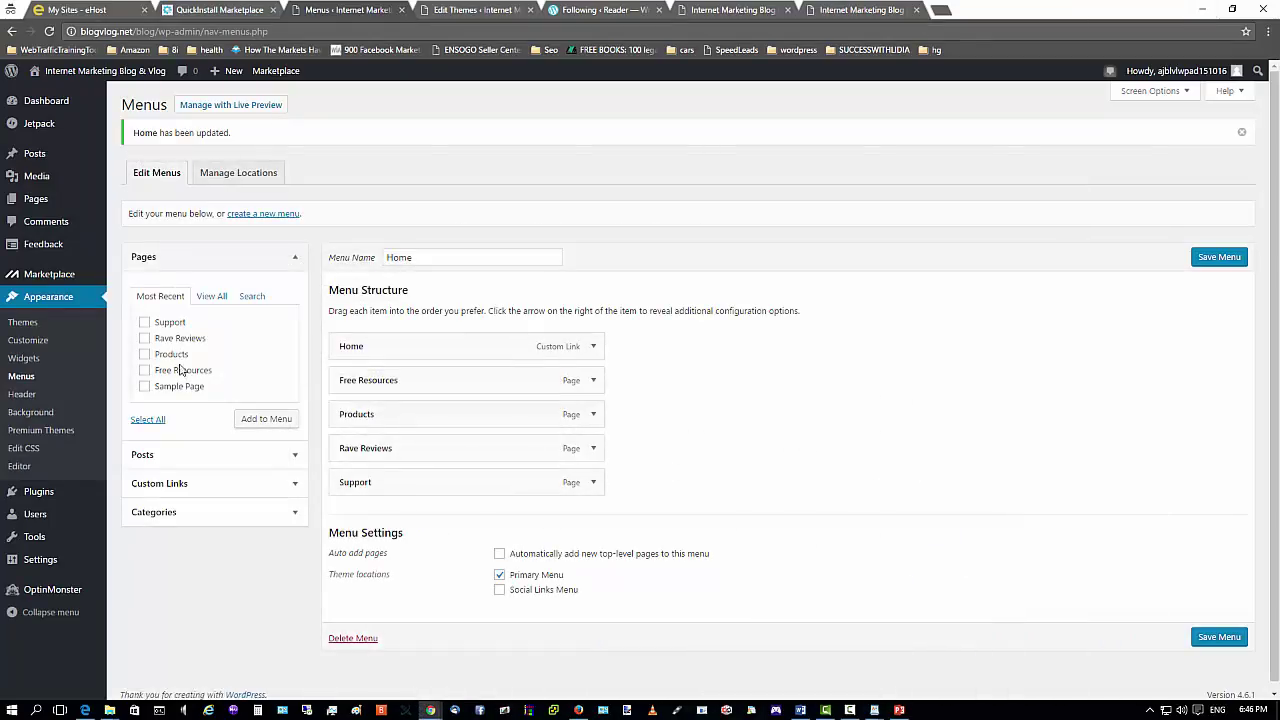
Look through Appearance and Pages, then edit the Hello world! post from All Posts.
left_click(31, 299)
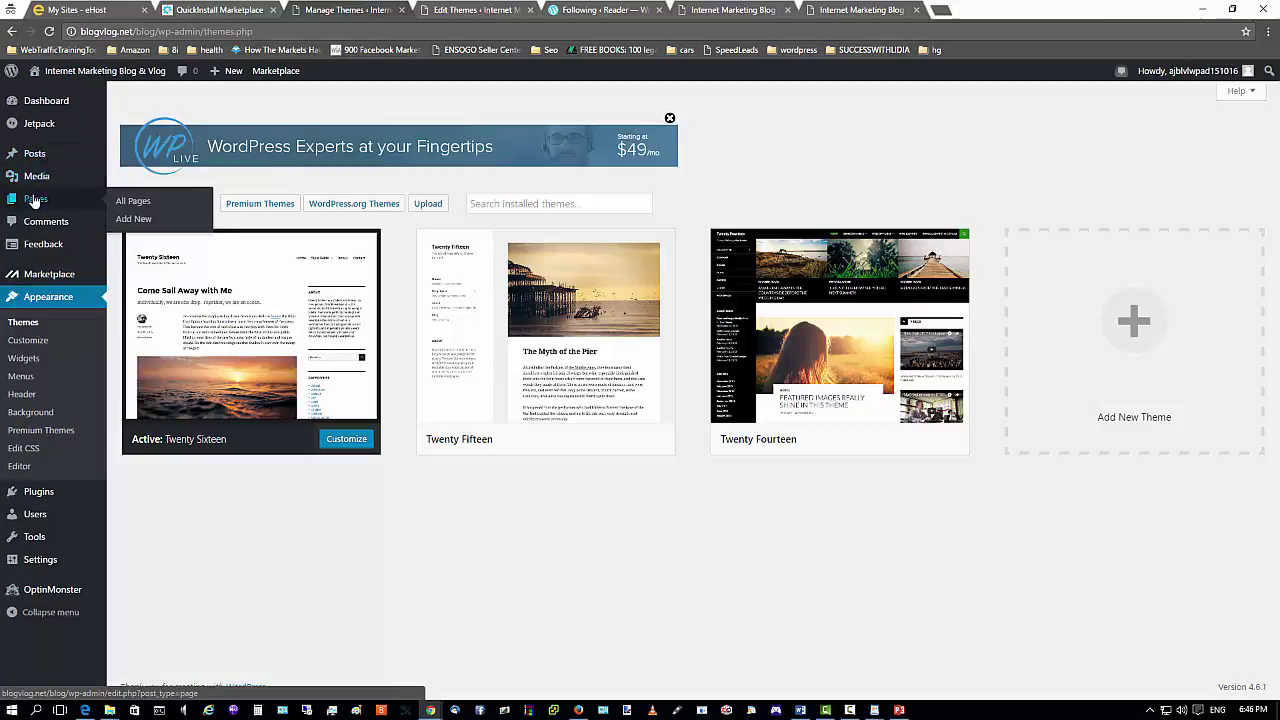
left_click(34, 199)
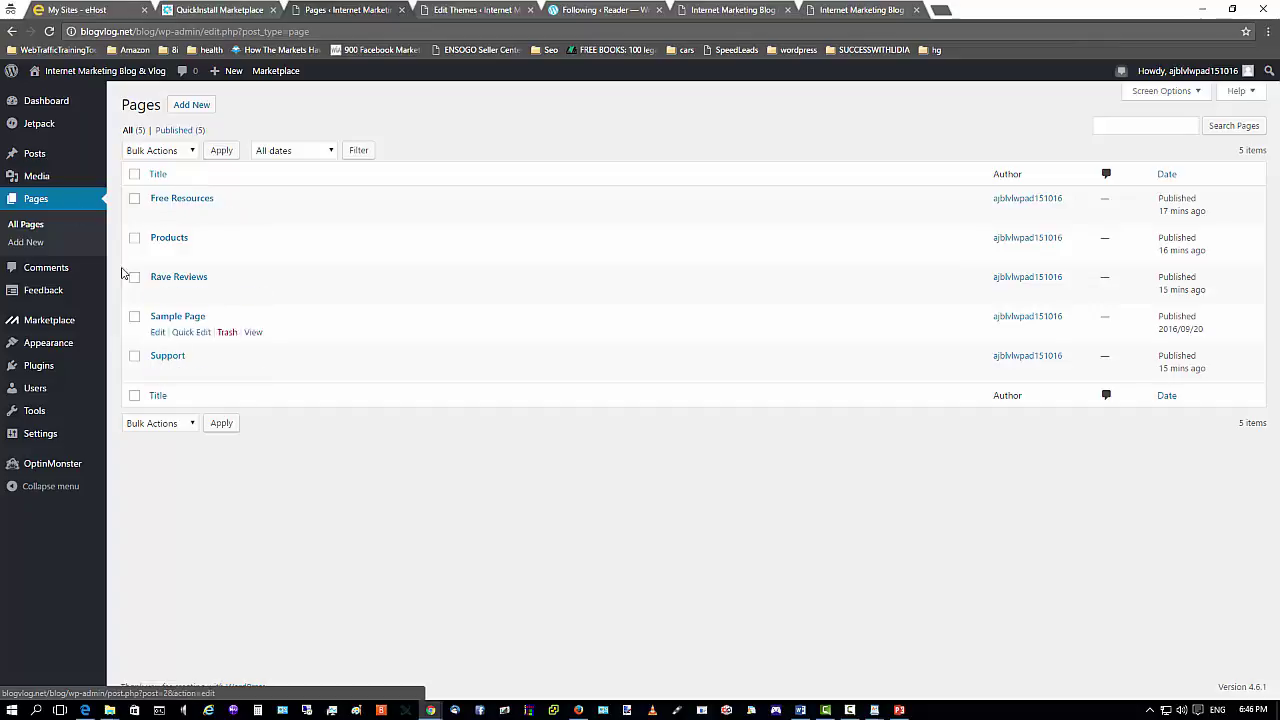
mouse_move(35, 161)
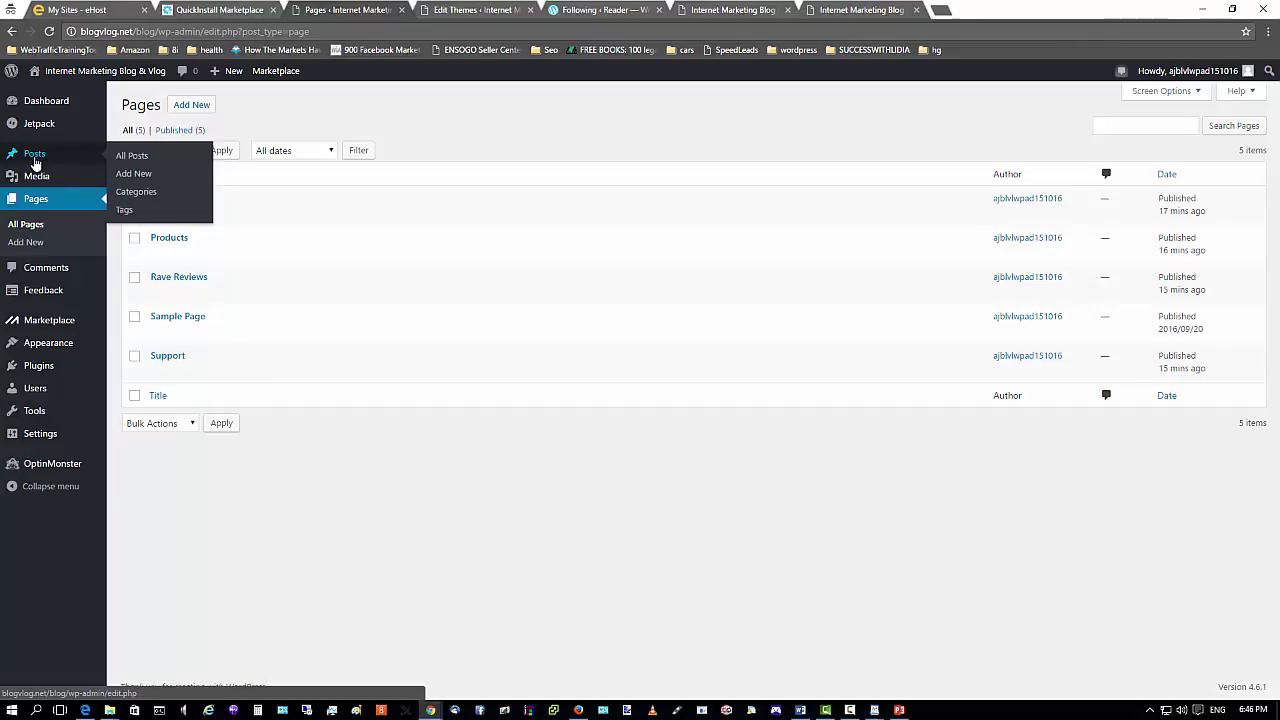
left_click(122, 156)
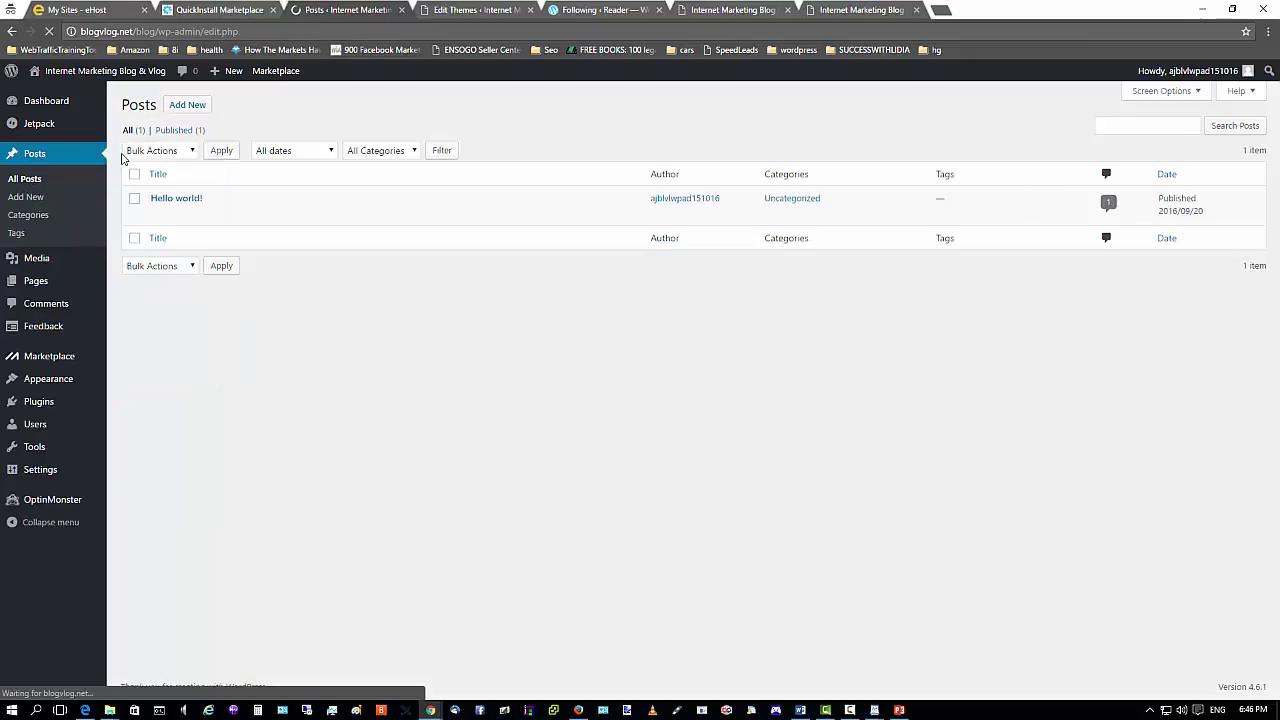
mouse_move(175, 200)
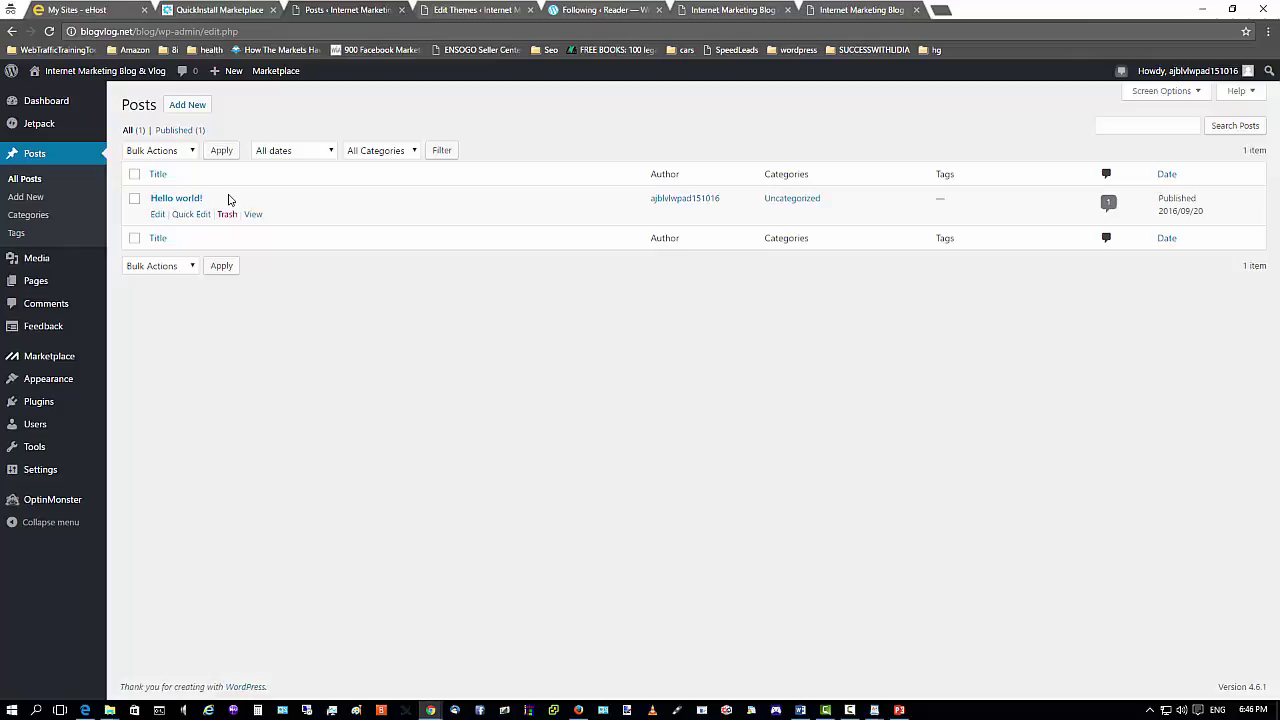
left_click(157, 218)
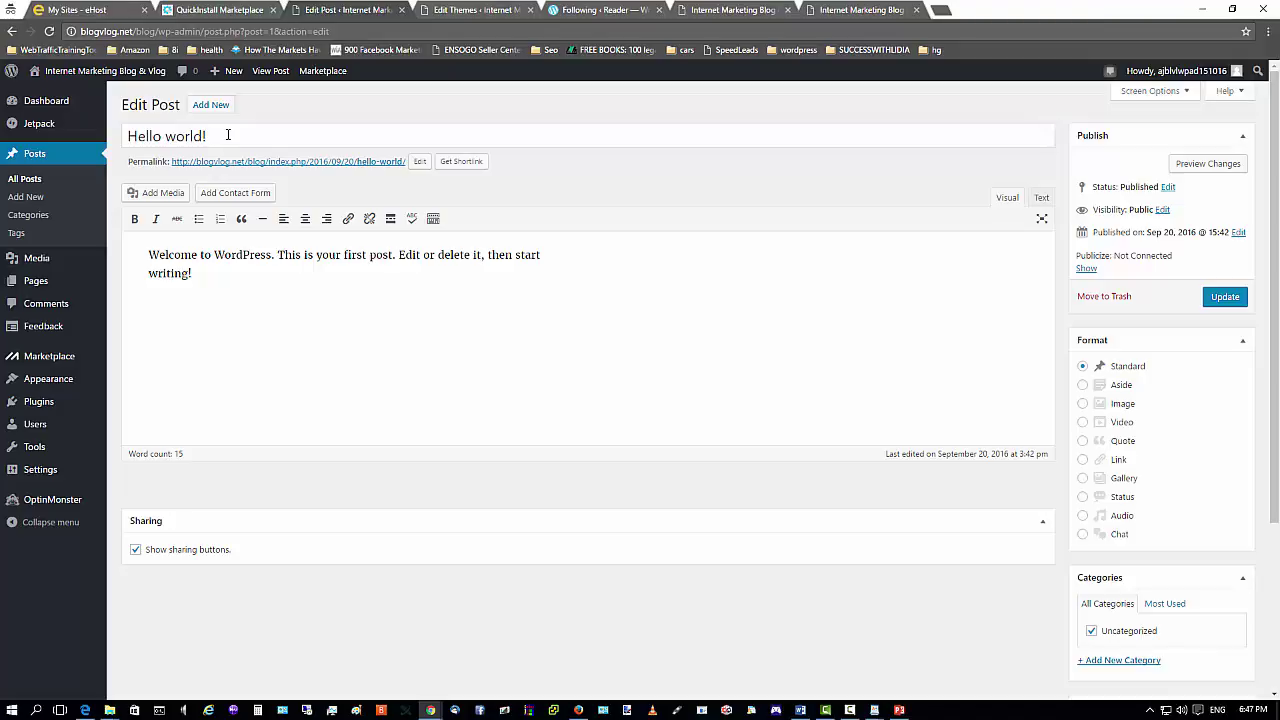
Add the paragraph 'This blog is all about Internet Marketing!' after the welcome text.
left_click(215, 271)
type("This blog is all about Internet ")
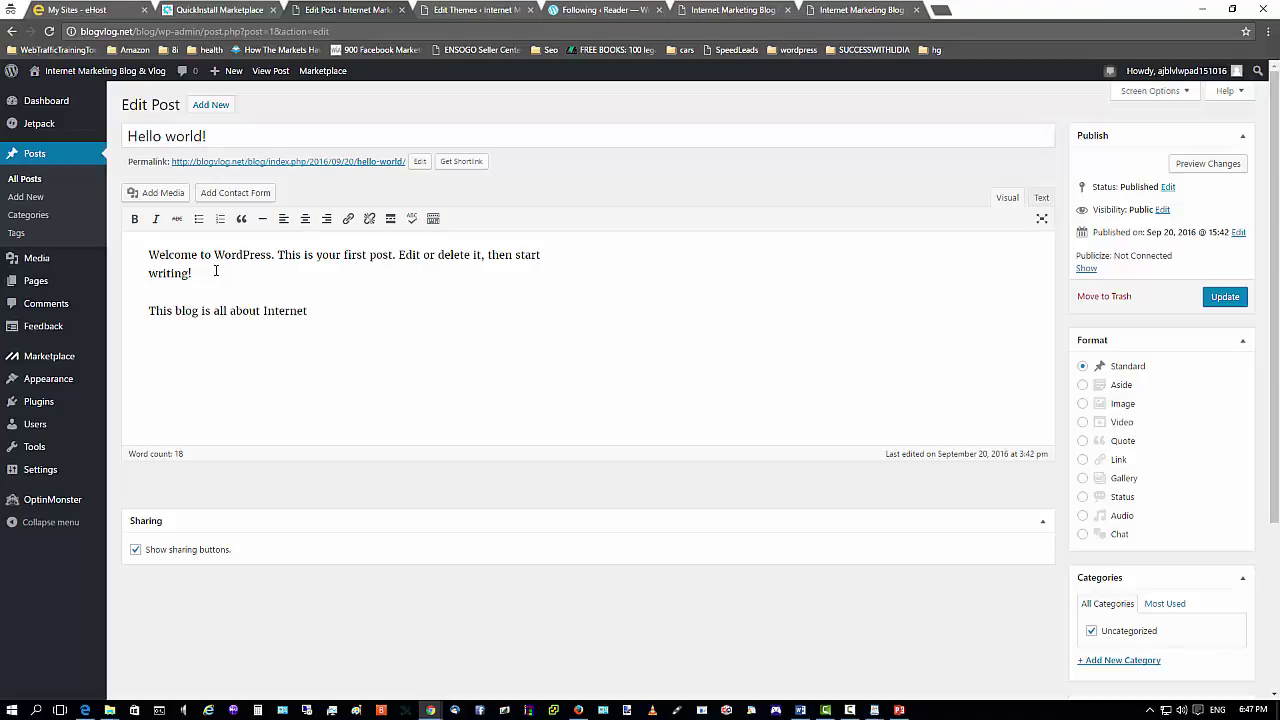
type("Marketing!")
Upload thumbnail-nwbwRm.png from the Sat15Oct16 folder on USB Drive (I:) via Add Media.
left_click(155, 195)
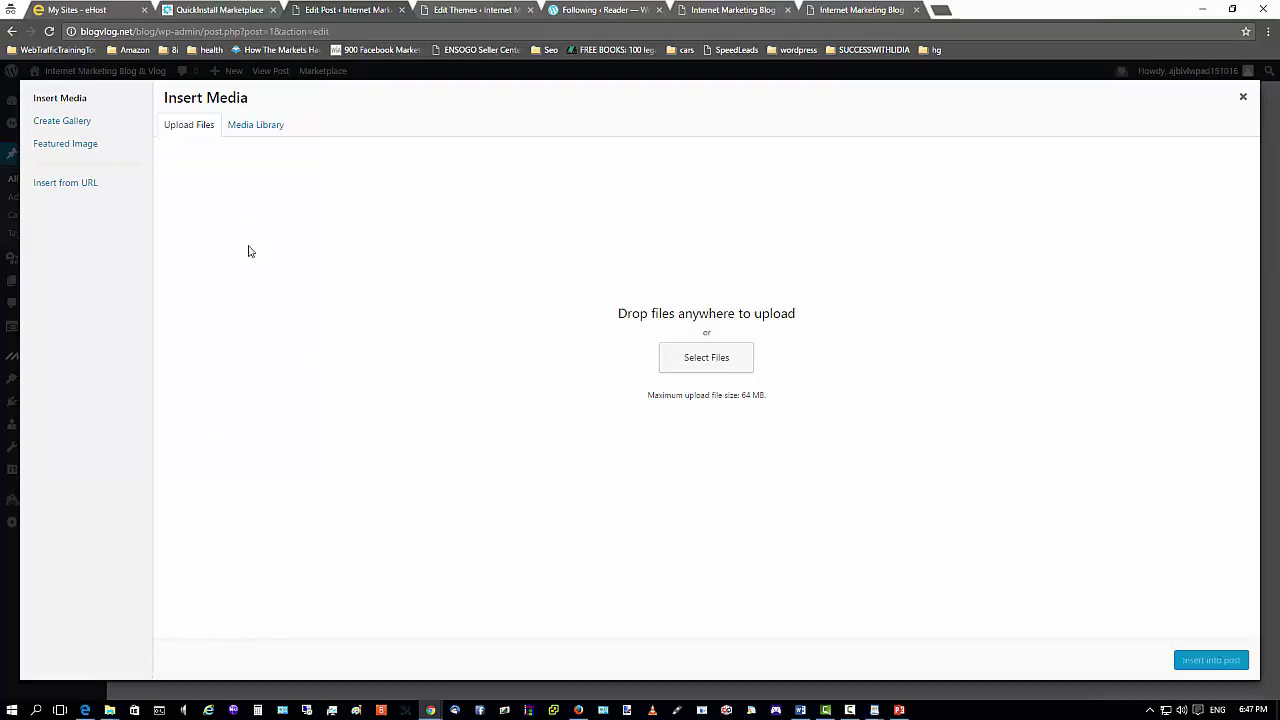
left_click(264, 128)
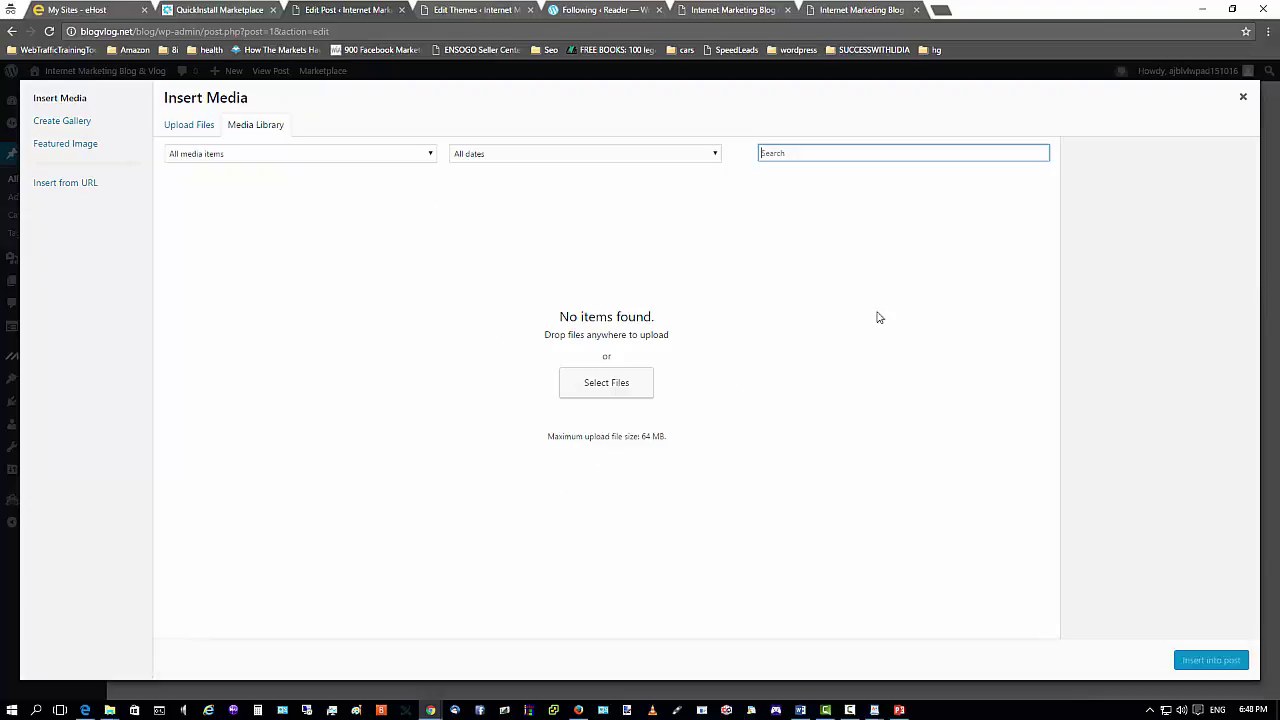
left_click(172, 126)
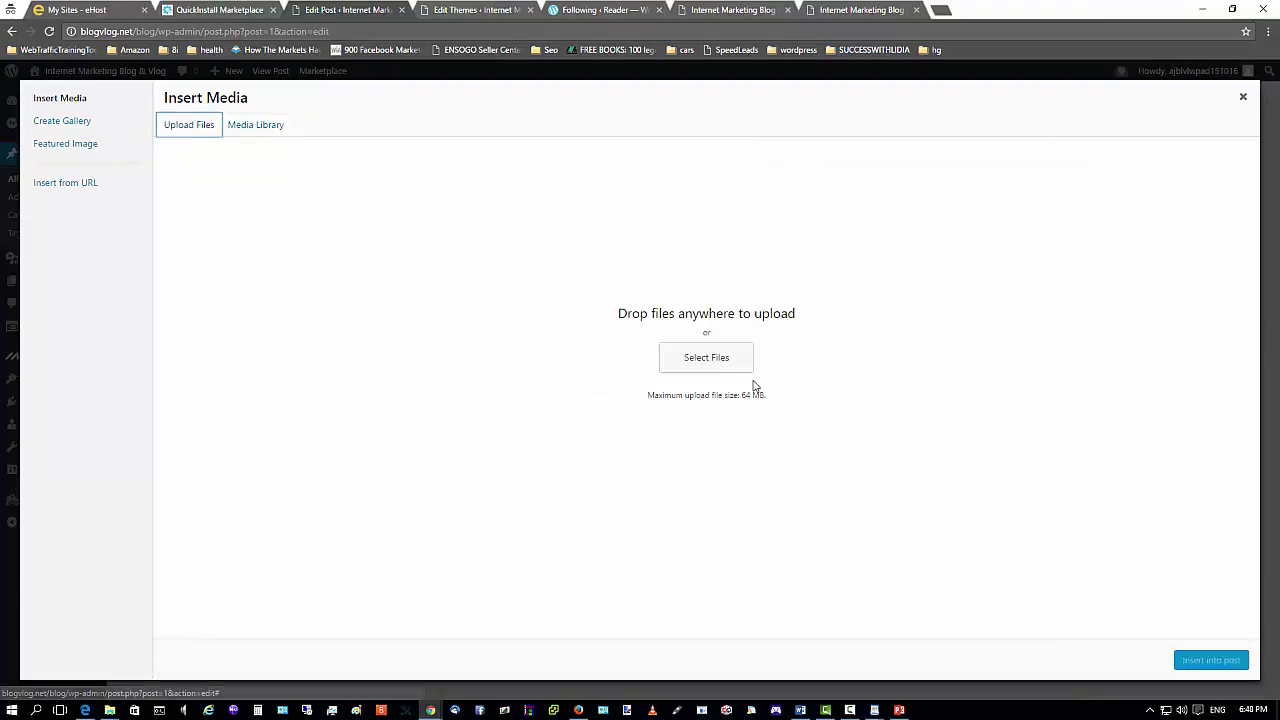
left_click(716, 362)
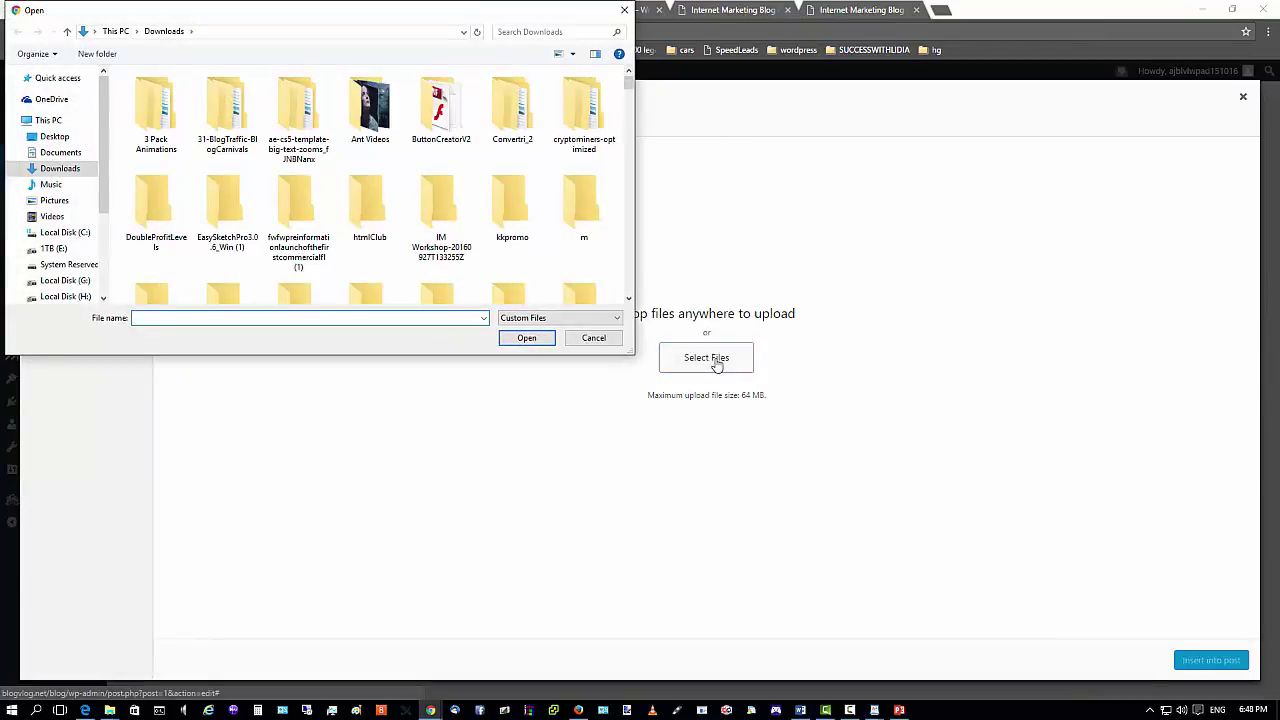
left_click(58, 137)
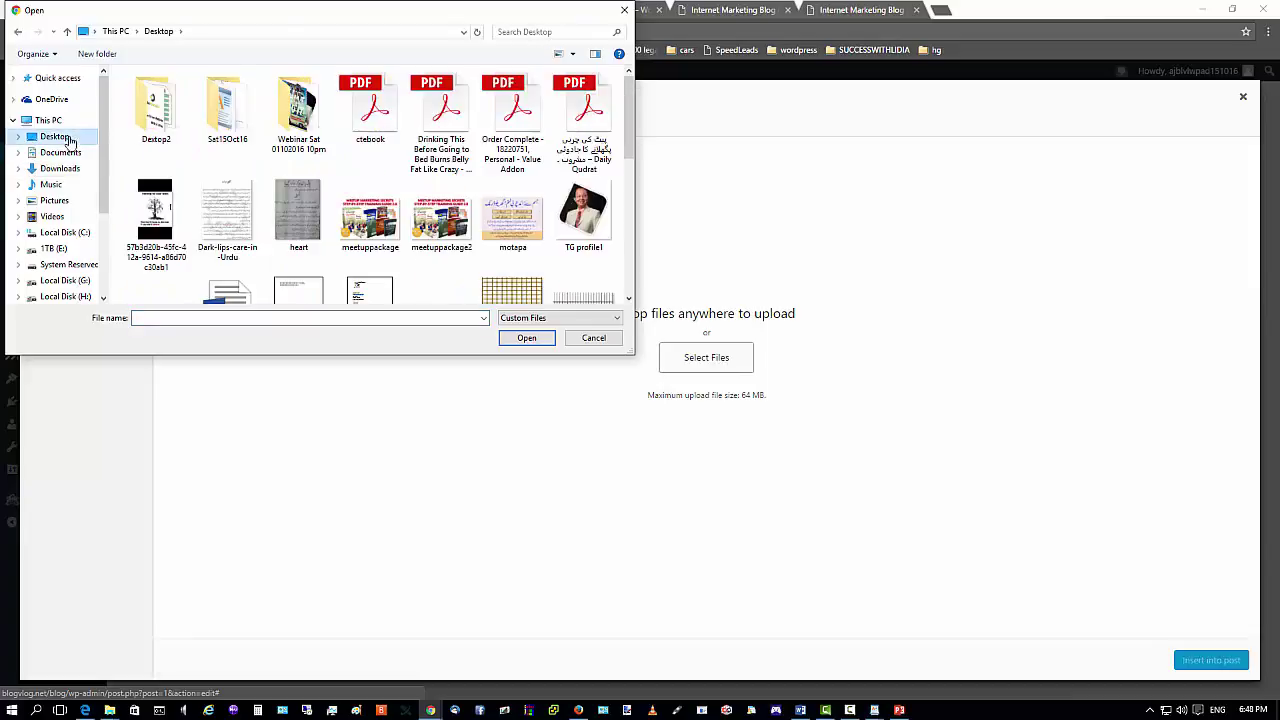
double_click(238, 112)
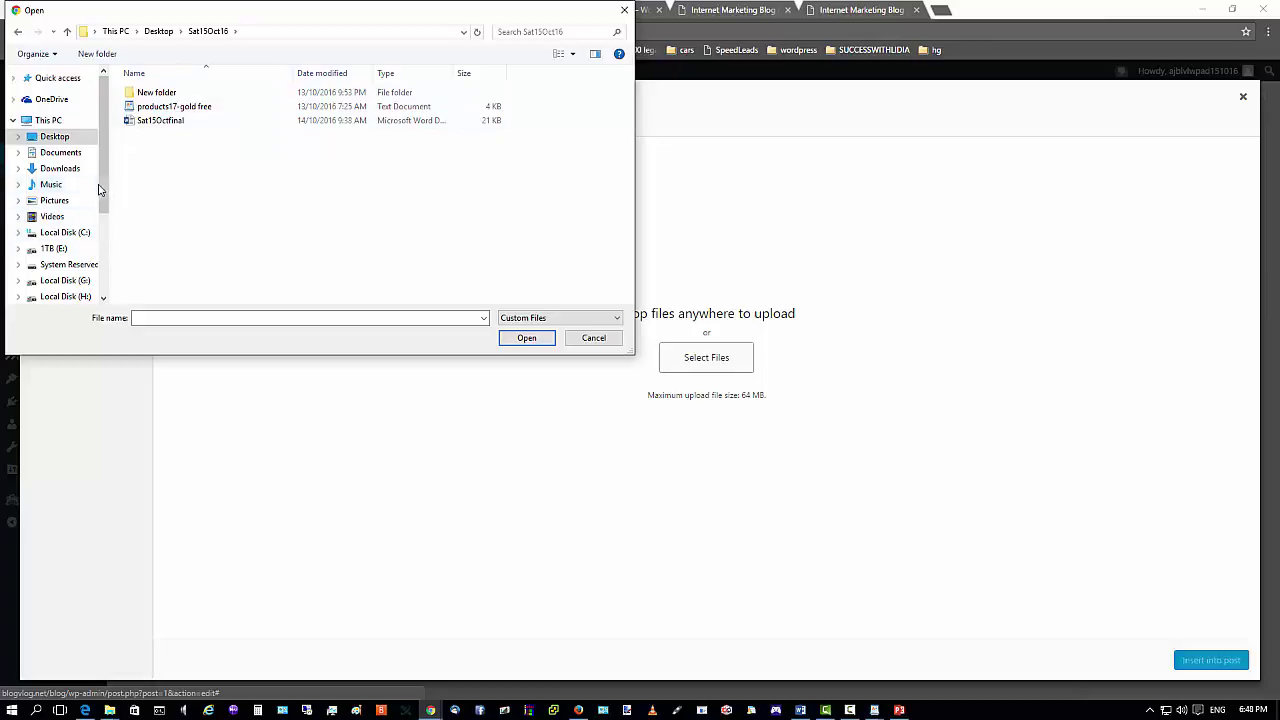
left_click_drag(101, 188, 101, 220)
left_click(62, 249)
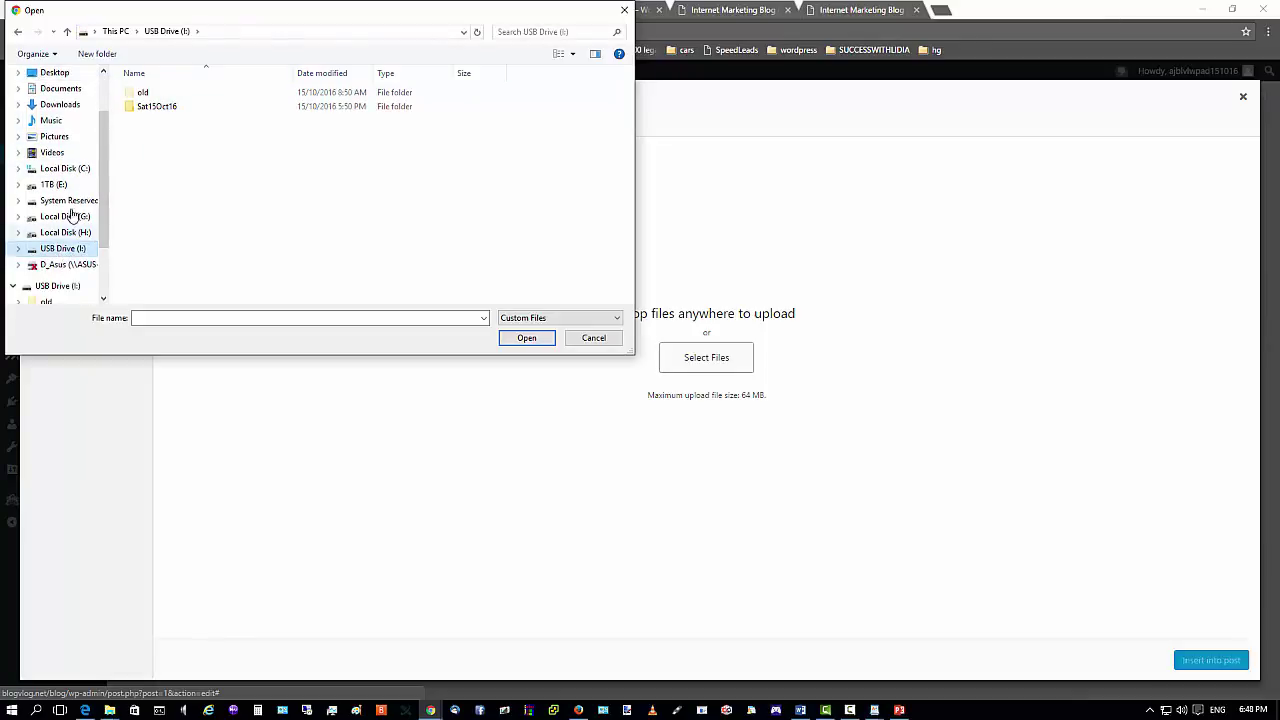
double_click(160, 109)
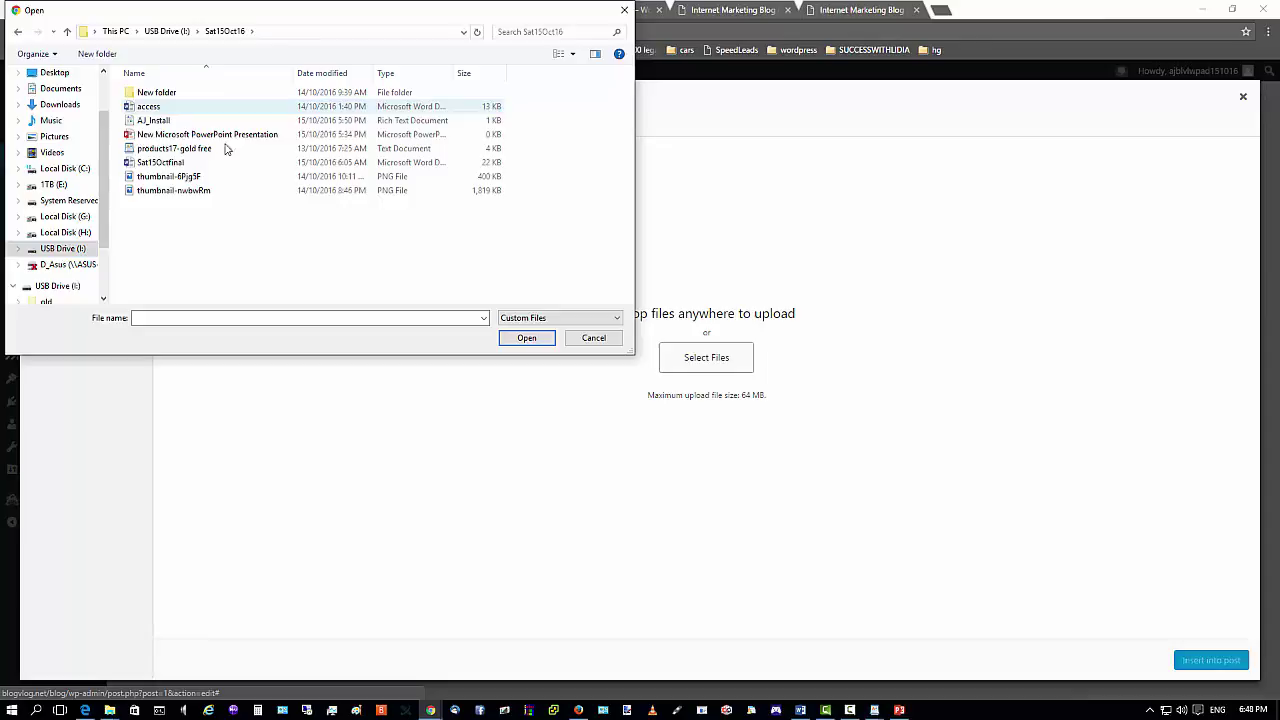
left_click(154, 192)
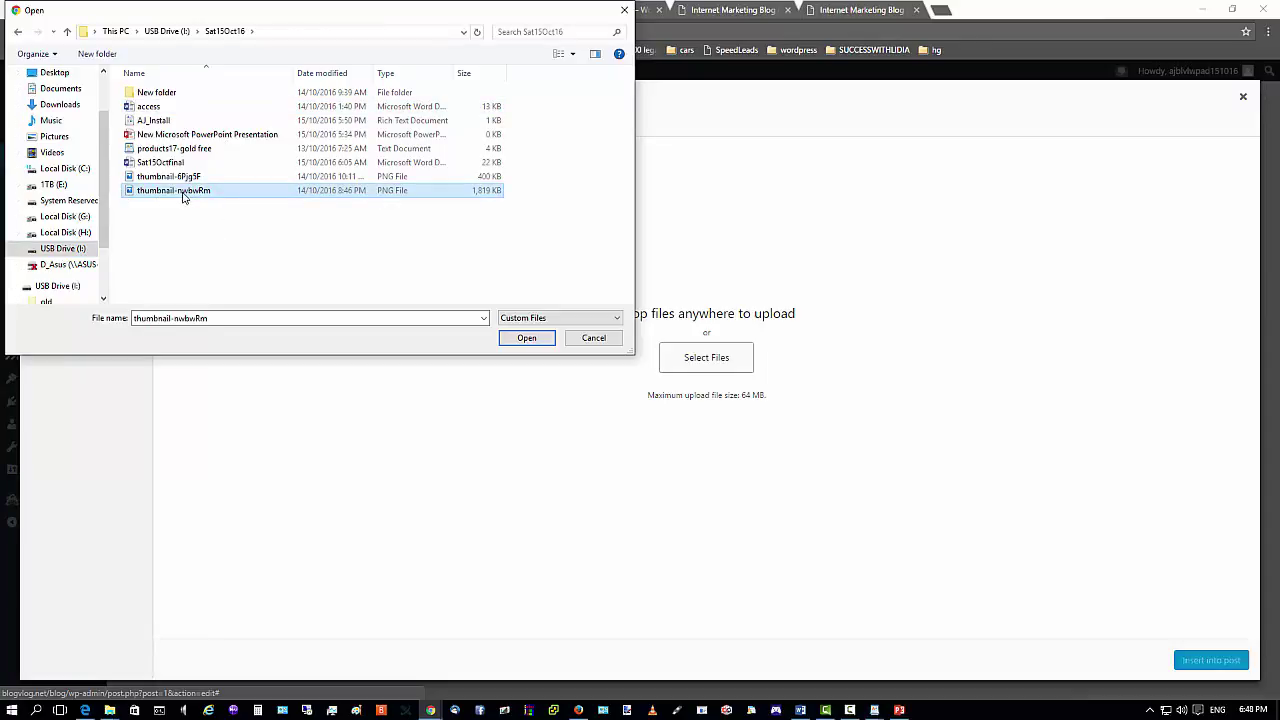
left_click(526, 338)
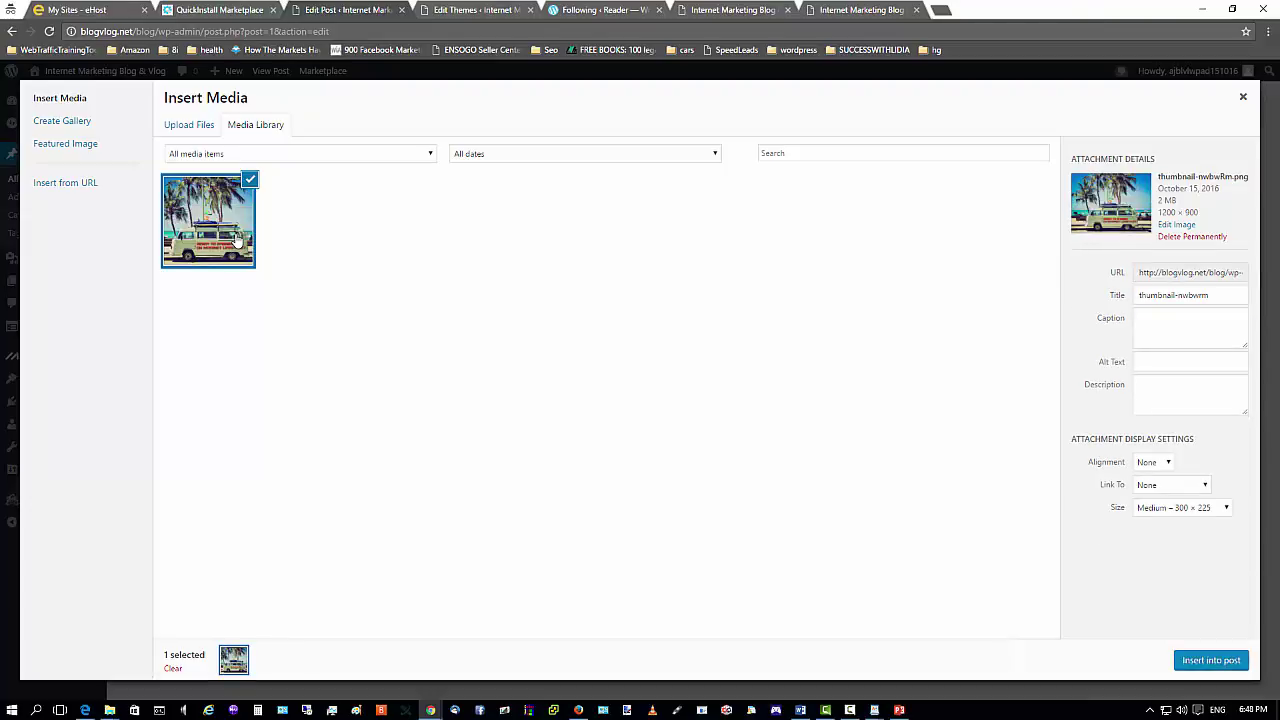
Retitle the uploaded image 'Internet Marketing LifeStyle'.
left_click_drag(1223, 294, 1058, 288)
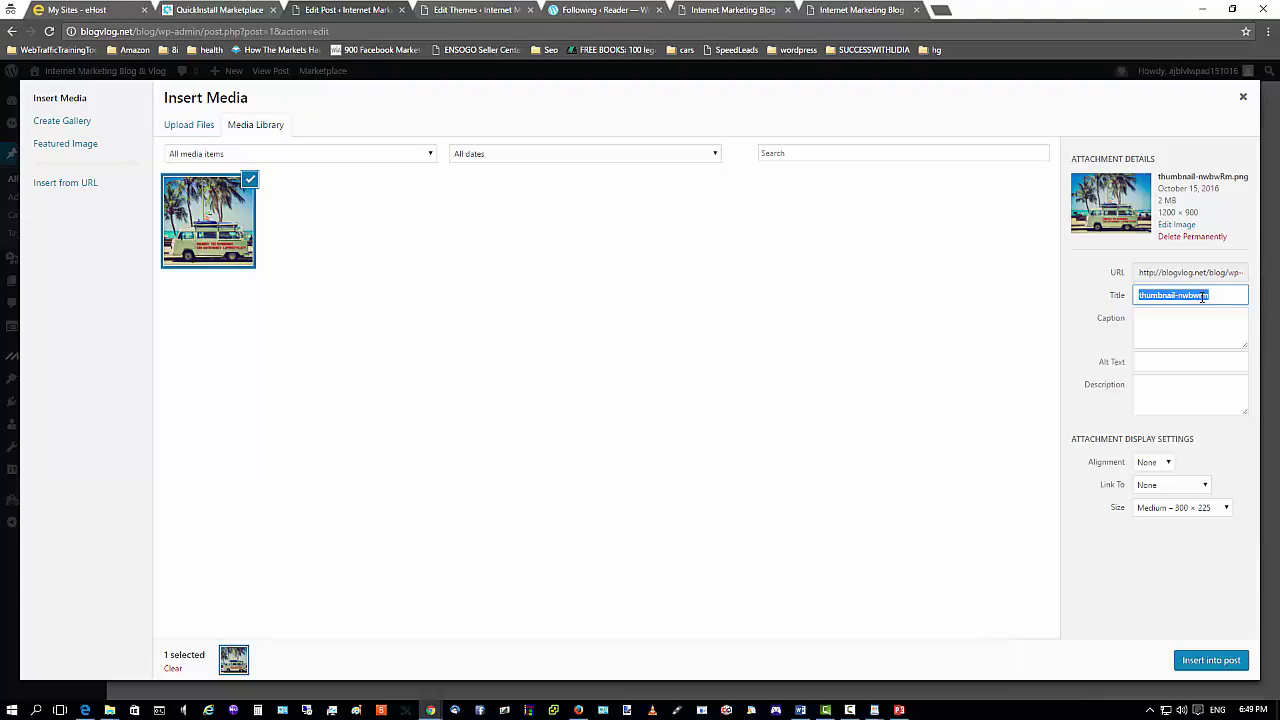
type("Internet Marketing L")
type("ifeS")
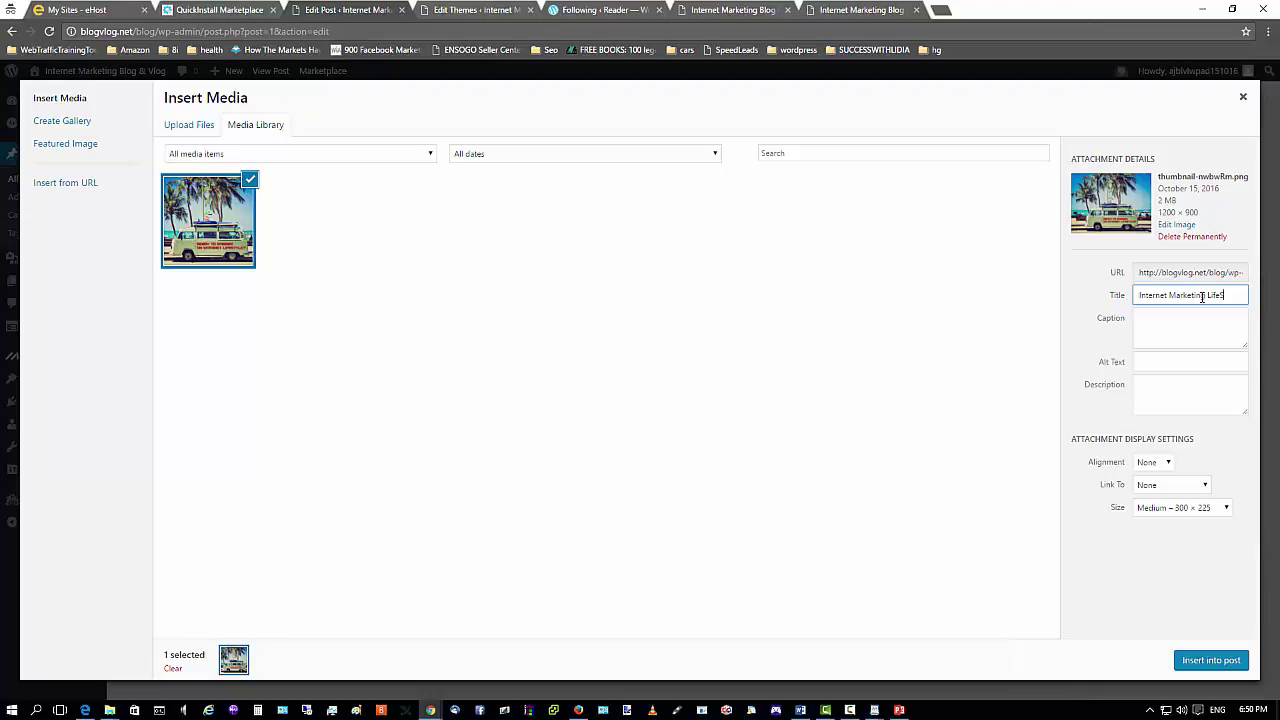
type("tyle")
left_click(1155, 323)
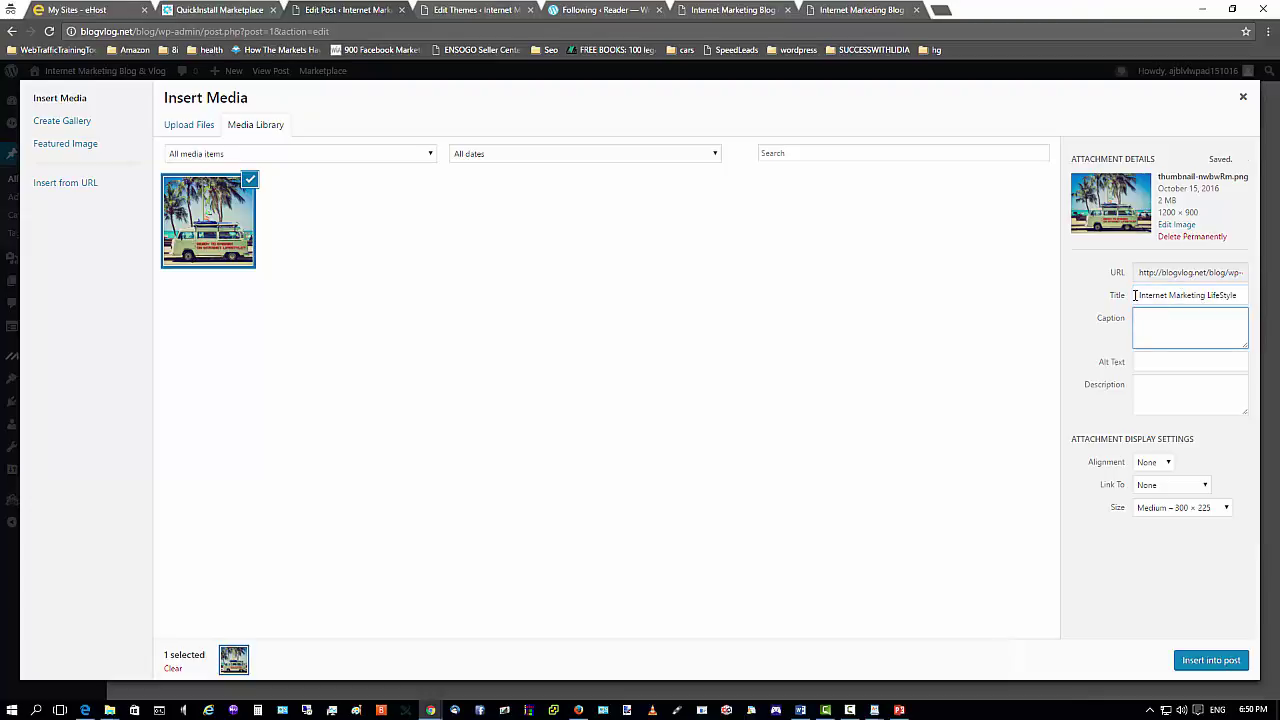
Move the title text into Alt Text, leaving the title empty.
left_click_drag(1135, 296, 1223, 293)
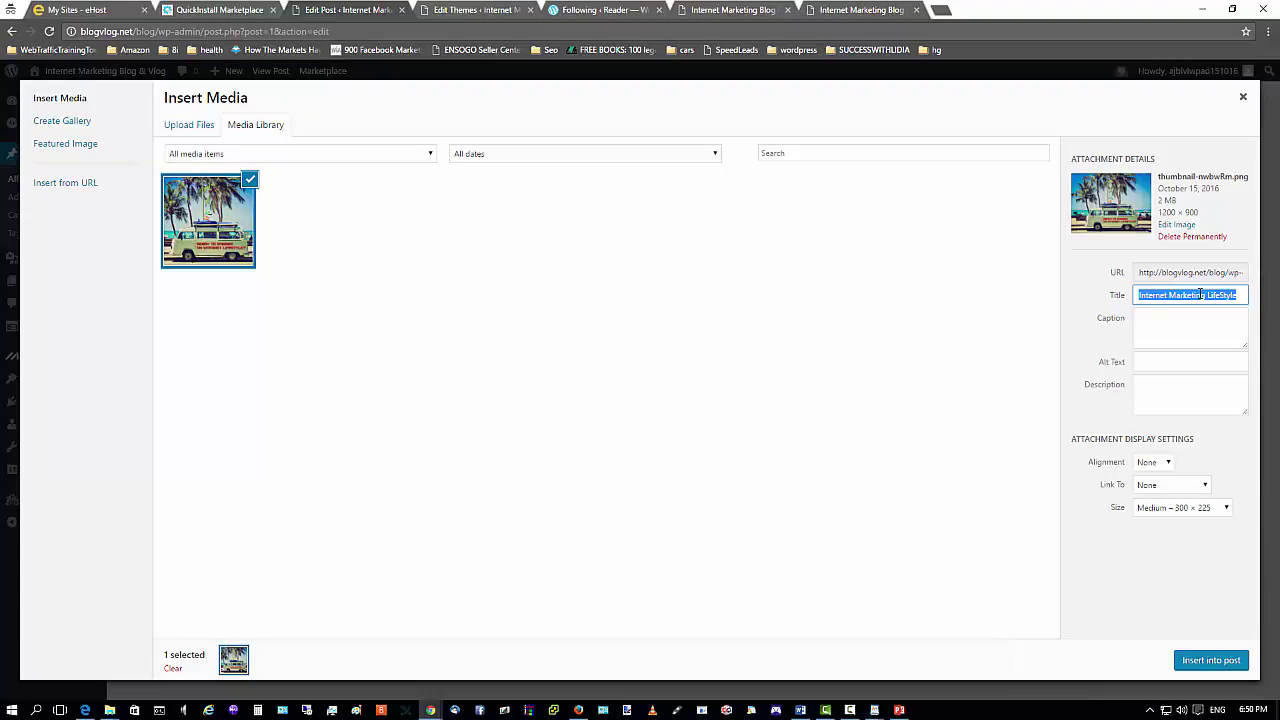
right_click(1200, 293)
left_click(1080, 297)
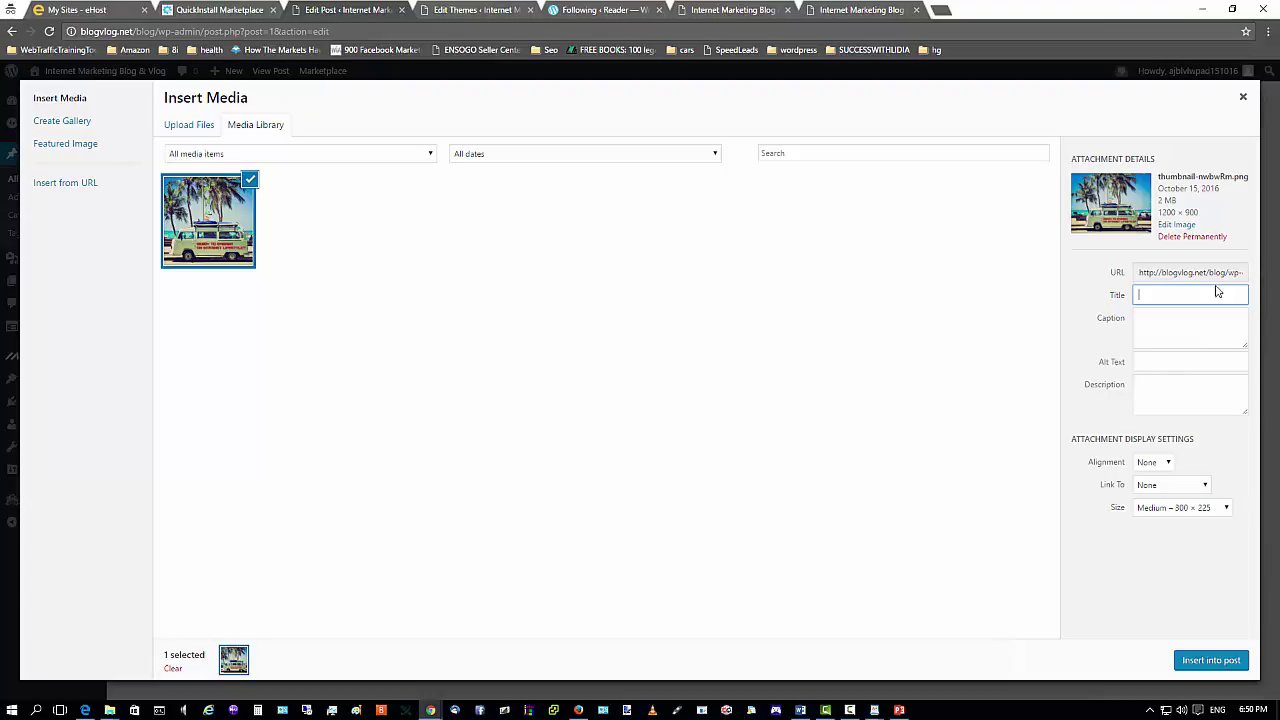
left_click(1150, 361)
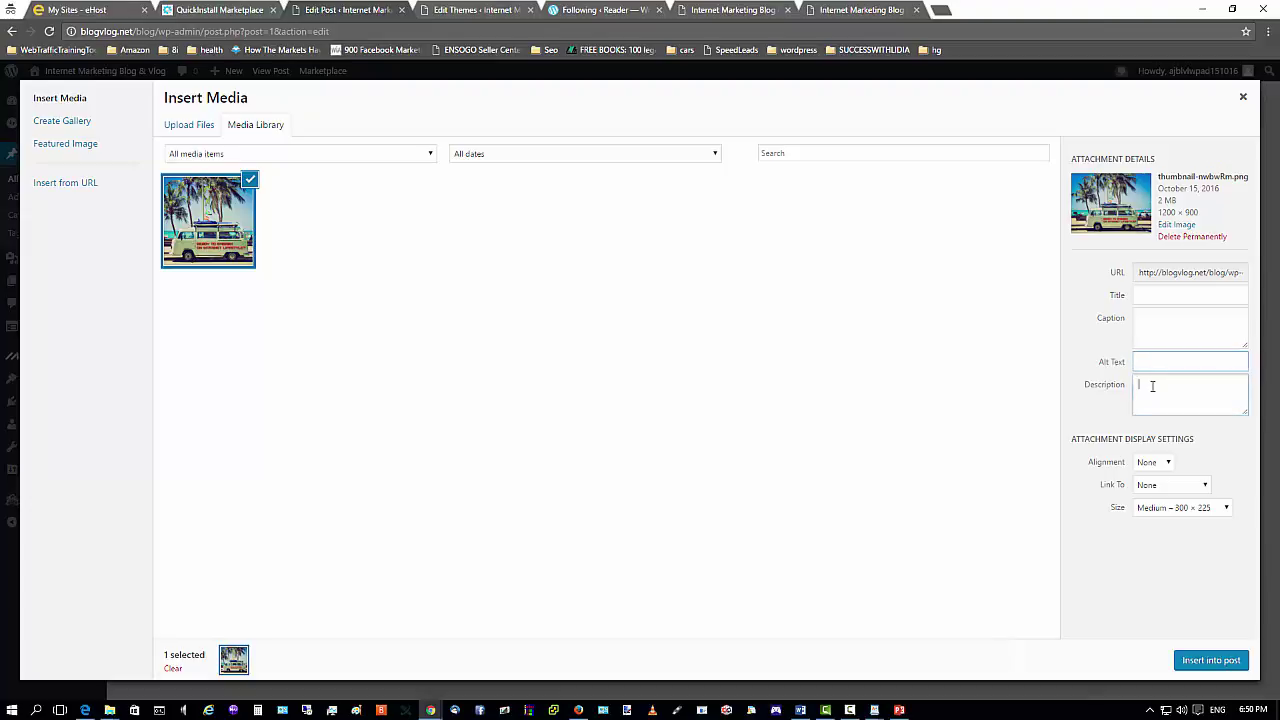
right_click(1149, 363)
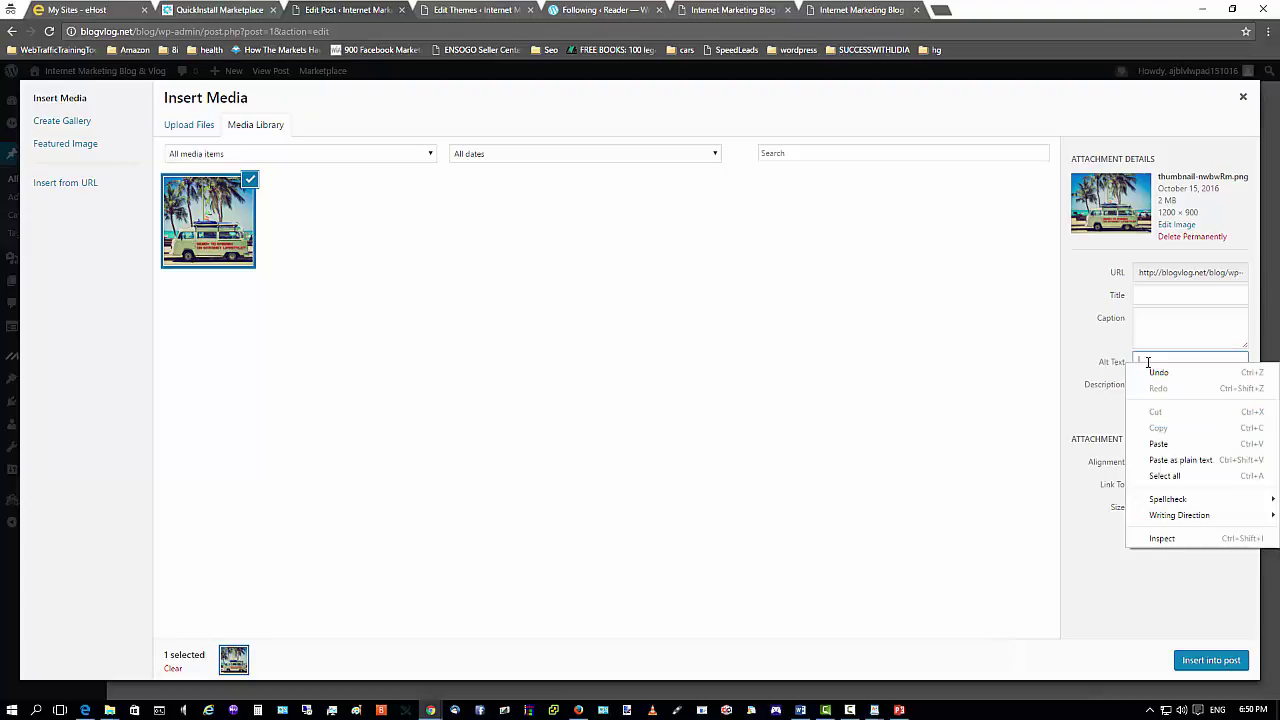
left_click(1158, 440)
Set the description to 'A Glimpse of Internet Lifestyle' and keep Medium 300 × 225 size.
left_click(1184, 390)
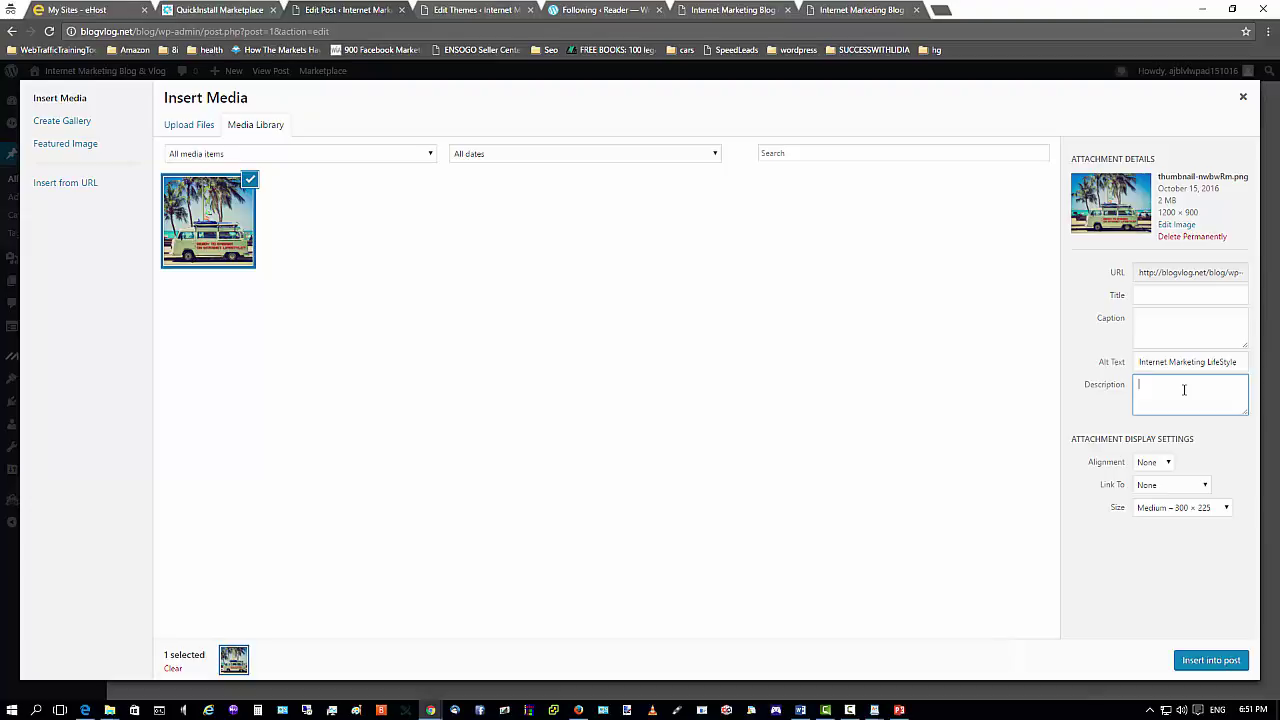
type("A Glimpse of Internet Li")
type("festyle")
left_click(1250, 476)
left_click(1227, 508)
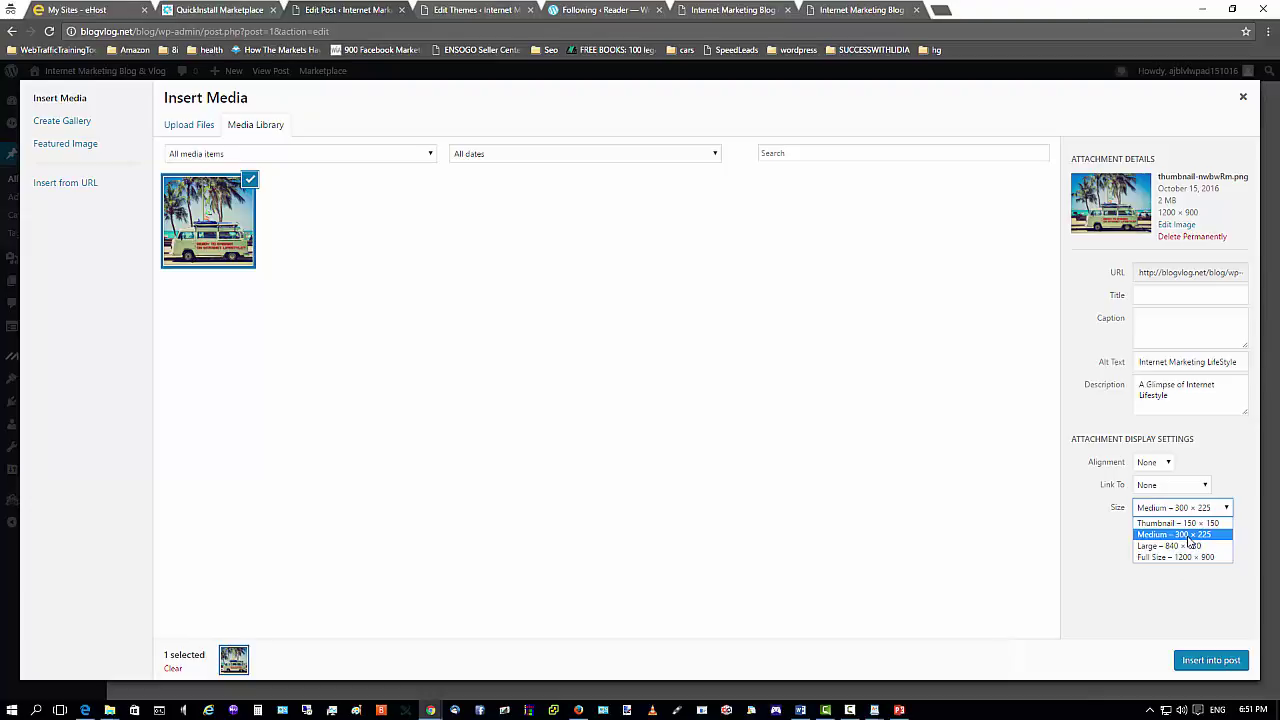
left_click(1187, 535)
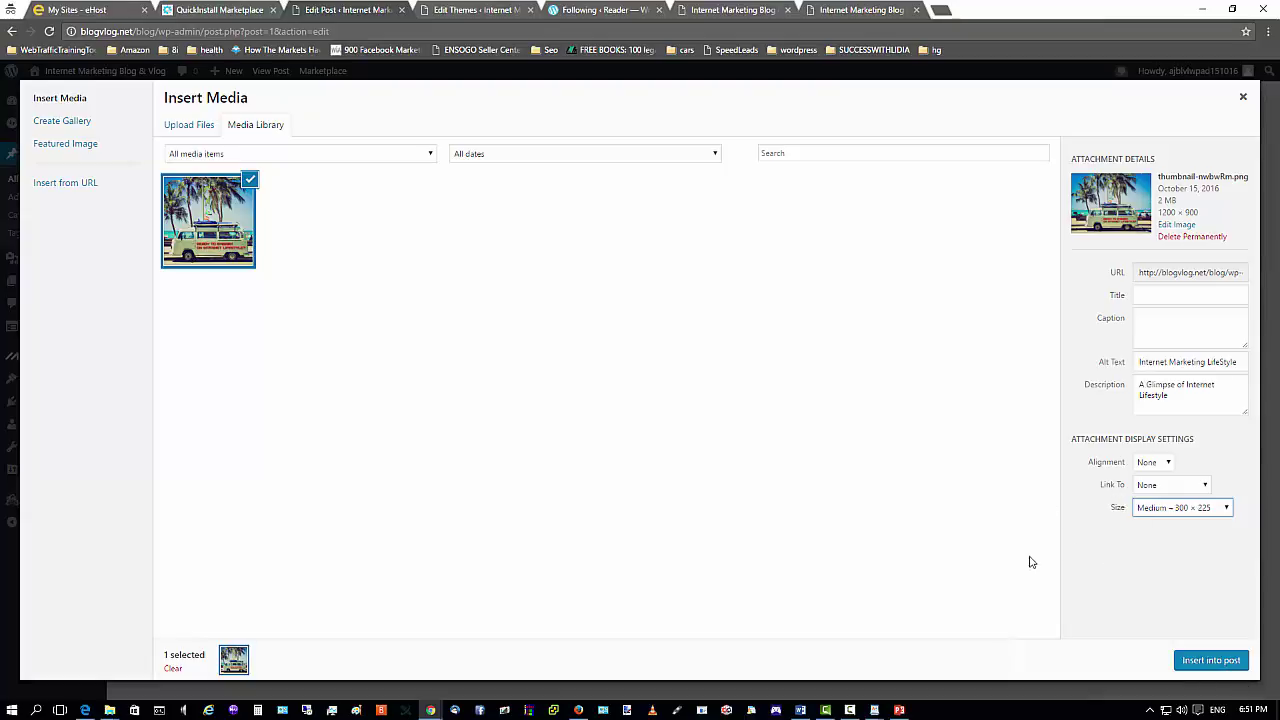
Insert the van image into the post and update the post.
left_click(1210, 662)
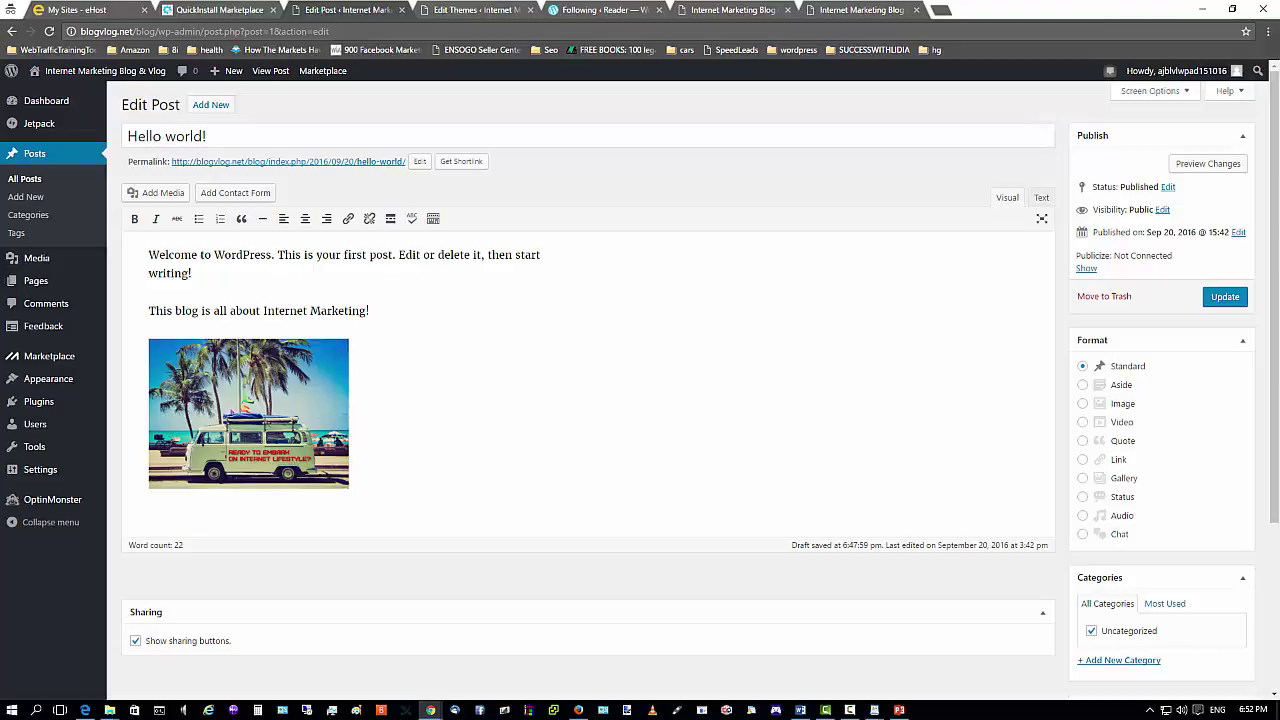
left_click(1220, 298)
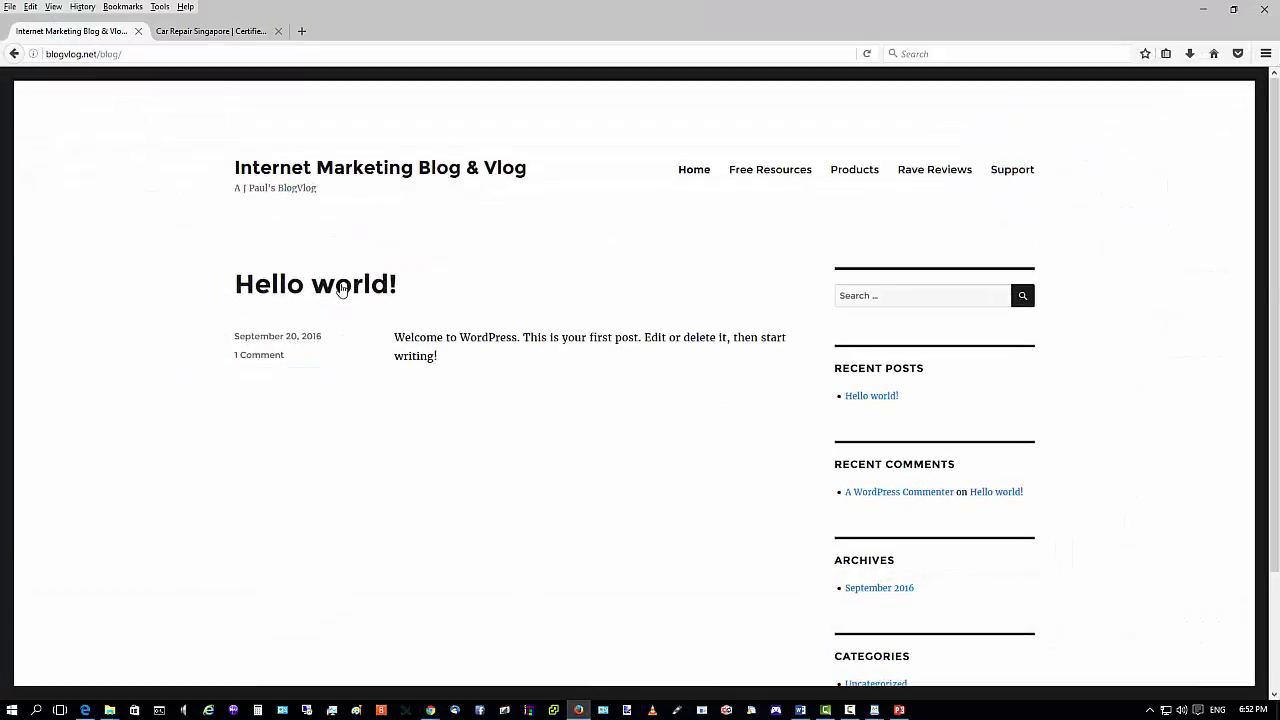
Reload the live blog in Firefox to view the updated post, then minimize Firefox.
left_click(867, 53)
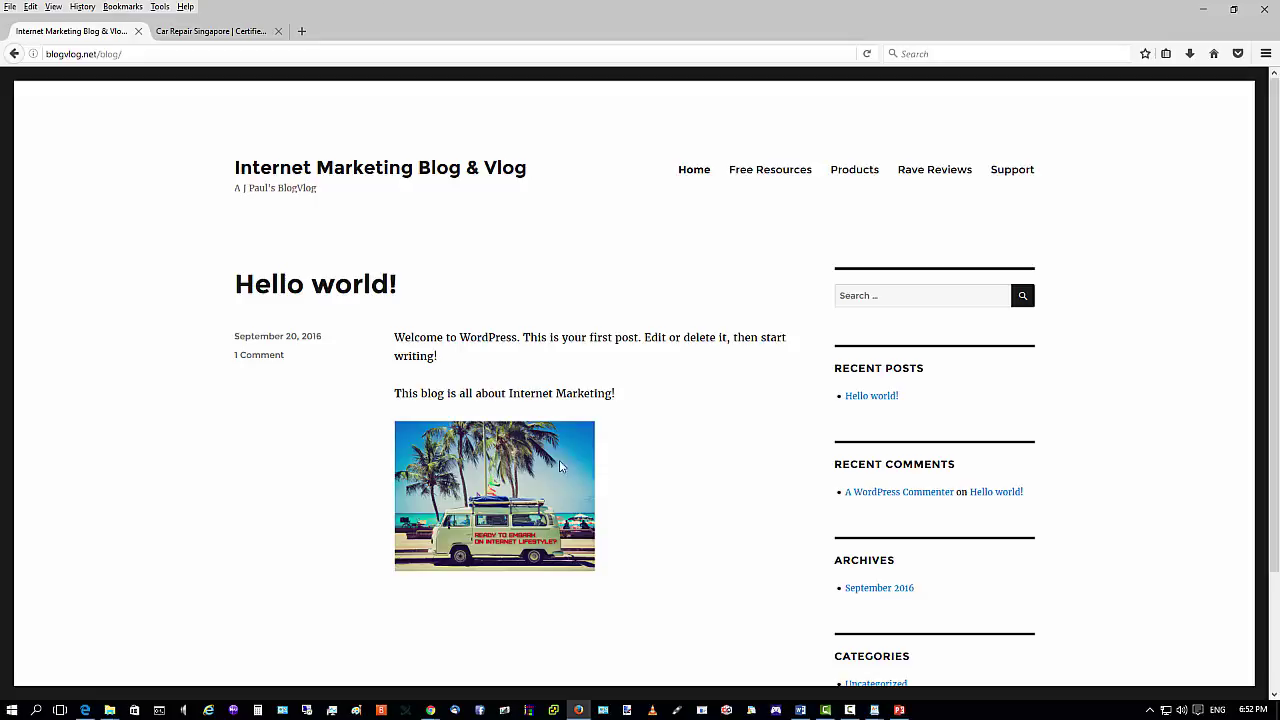
left_click(1205, 10)
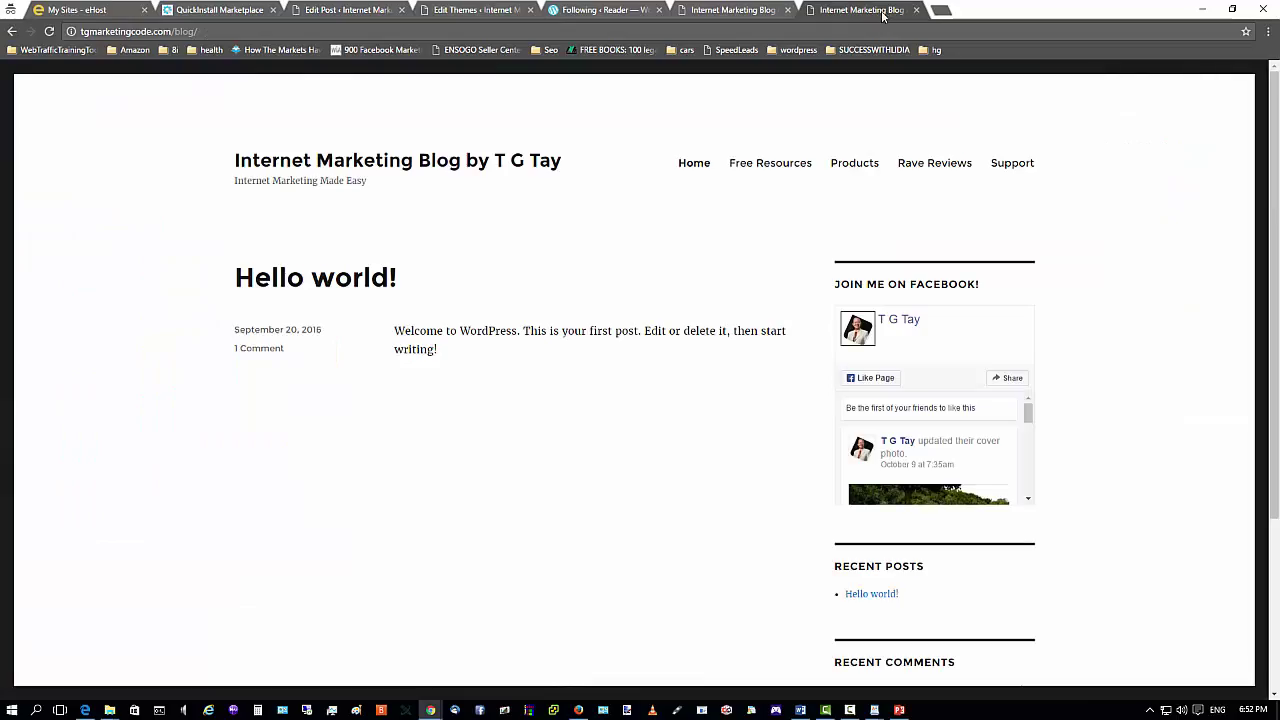
In a new tab, search 'get response' and go to the GetResponse login at app.getresponse.com.
left_click(928, 12)
left_click(941, 11)
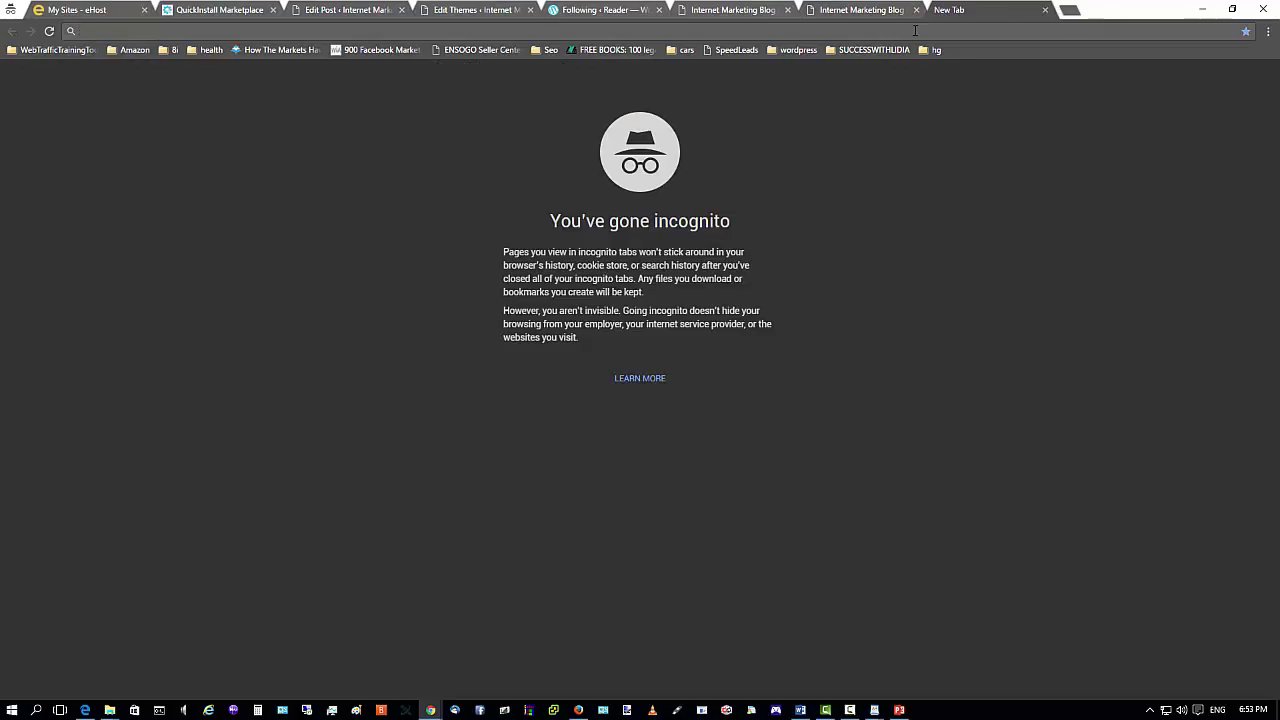
type("get")
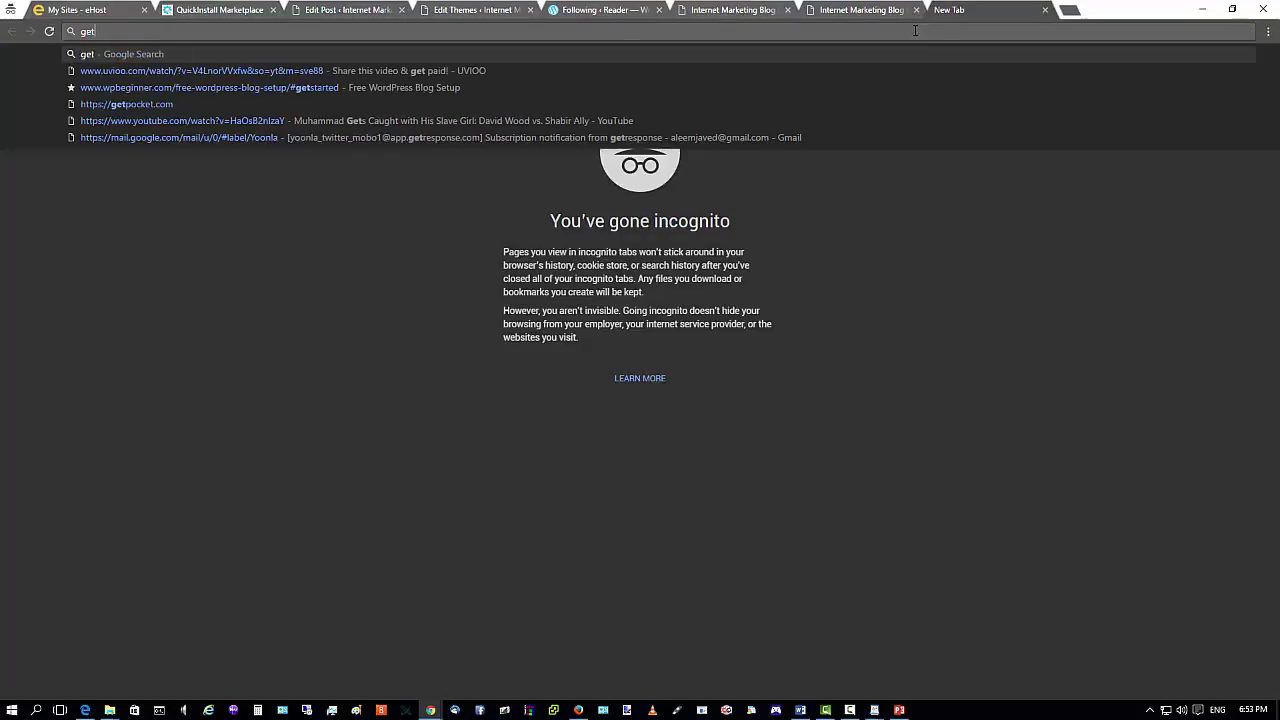
type(" response")
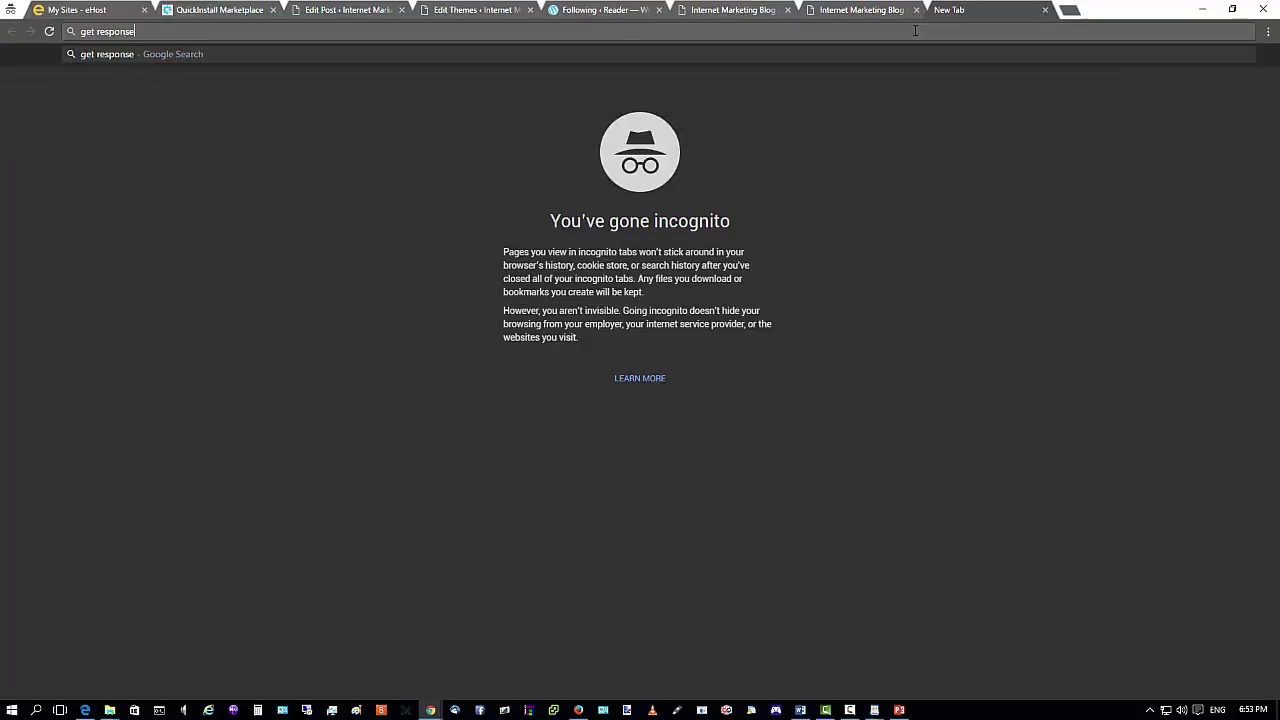
key("Return")
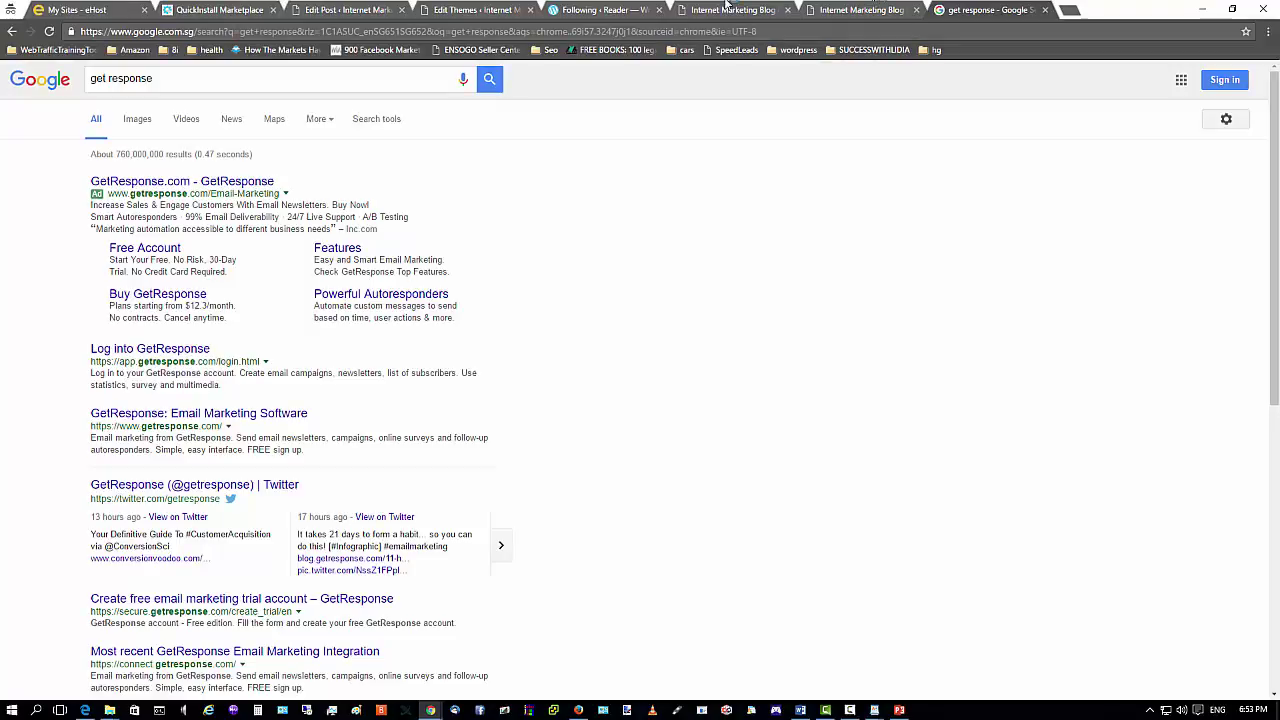
left_click(152, 184)
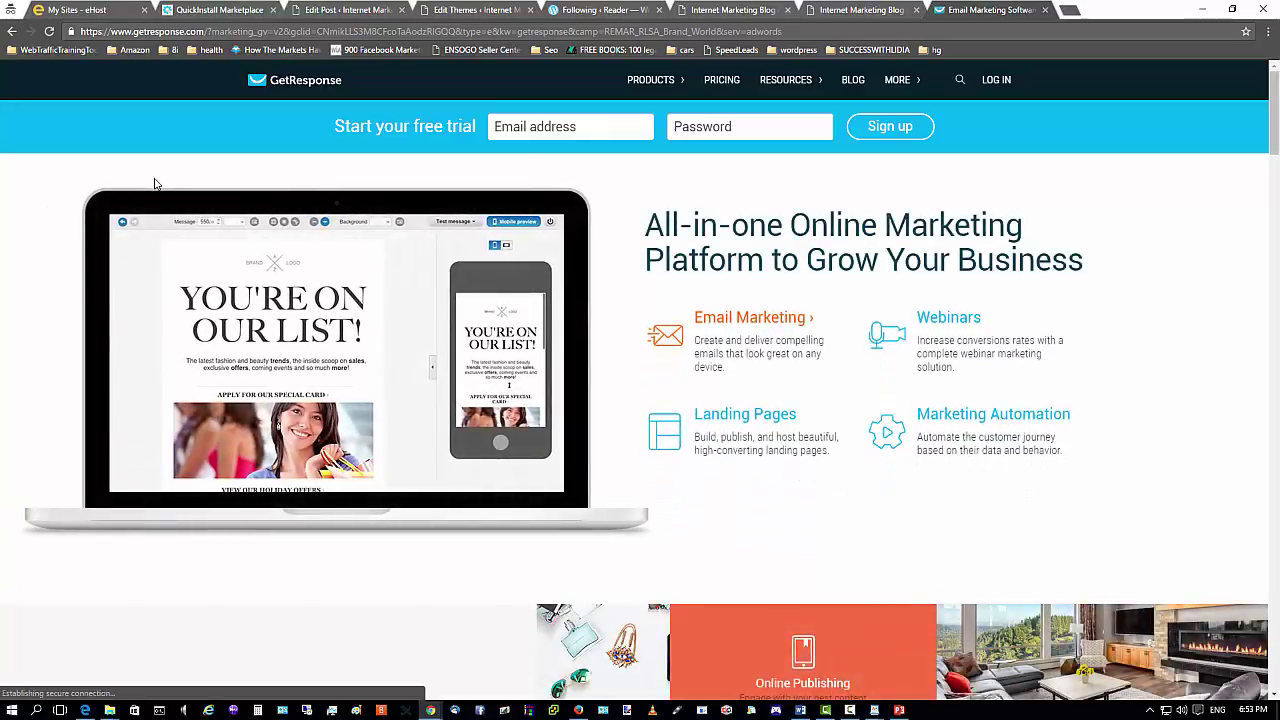
left_click(996, 81)
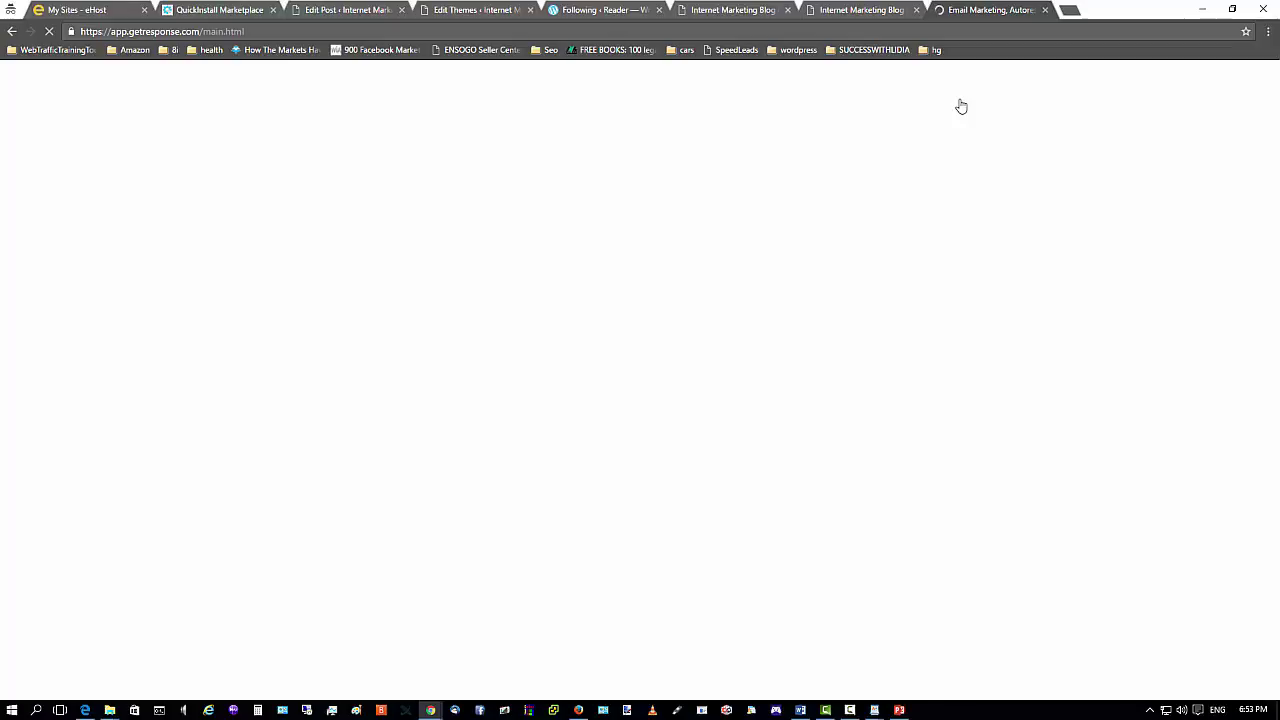
mouse_move(849, 713)
Pause the screen recording from the Camtasia Recorder panel.
left_click(825, 710)
left_click(847, 710)
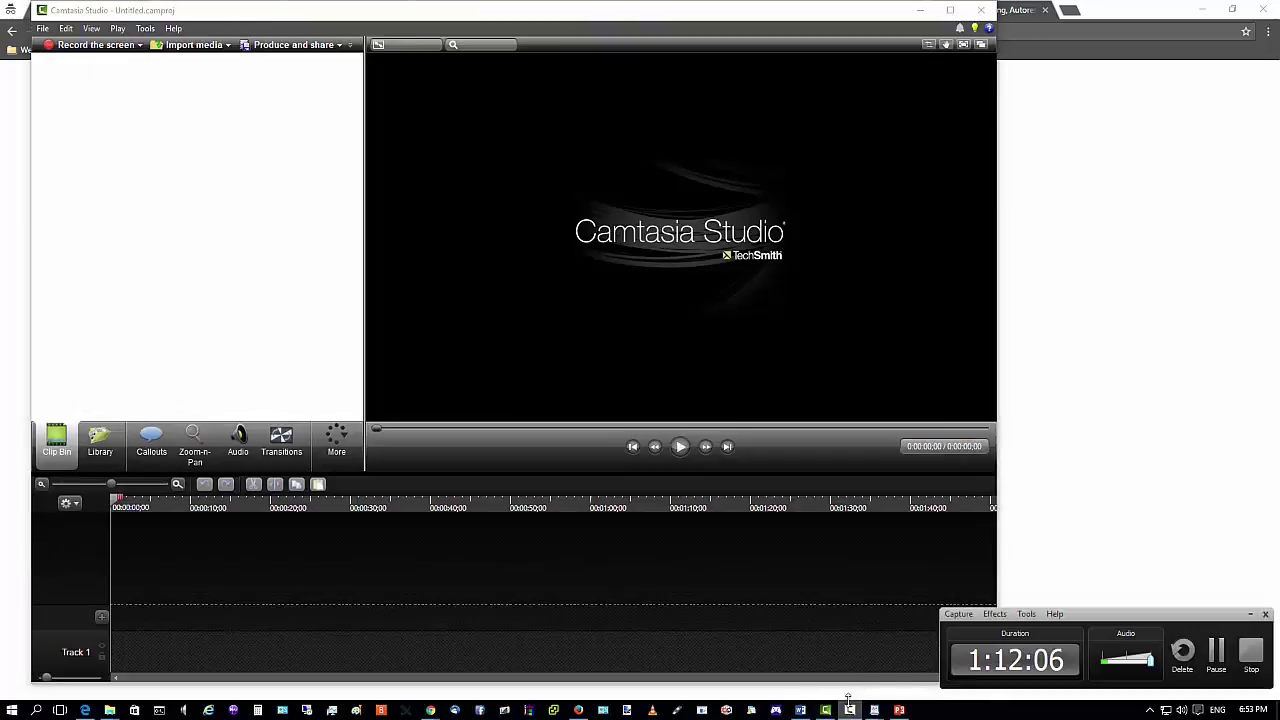
left_click(1216, 650)
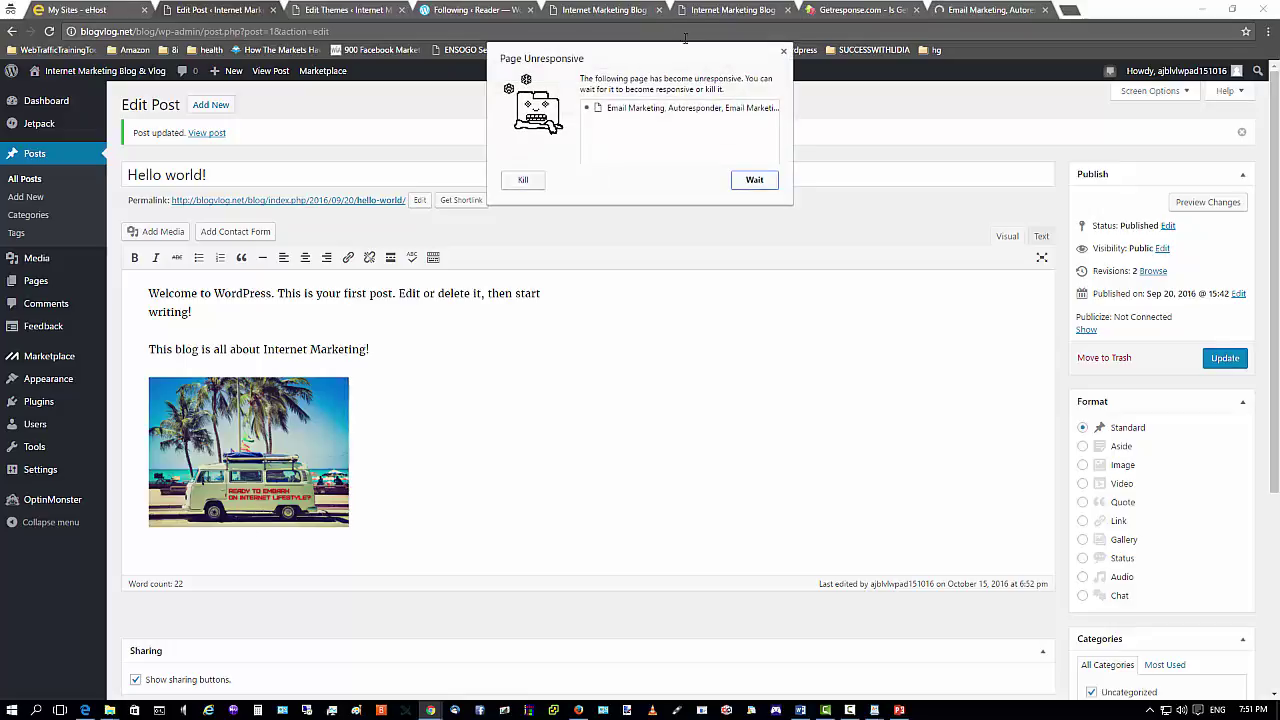
Dismiss the unresponsive-page warning, close the stuck GetResponse tab, and show the Firefox dashboard.
left_click(749, 176)
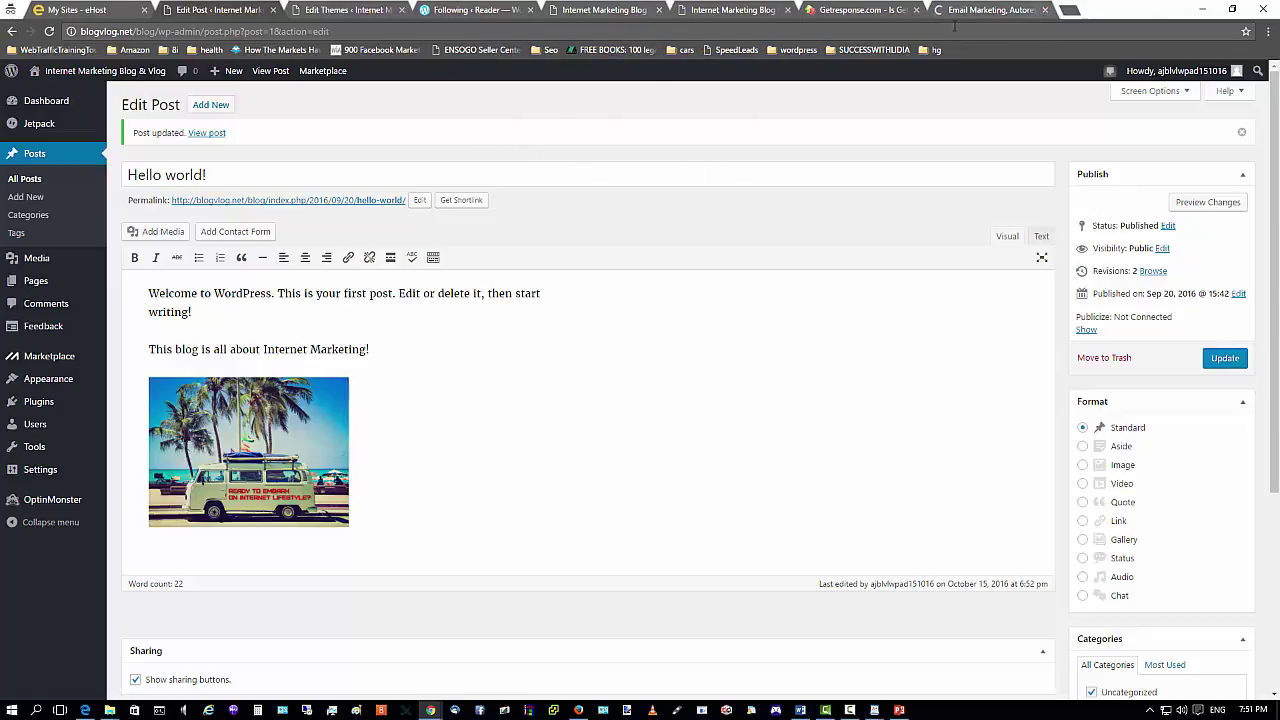
left_click(1044, 10)
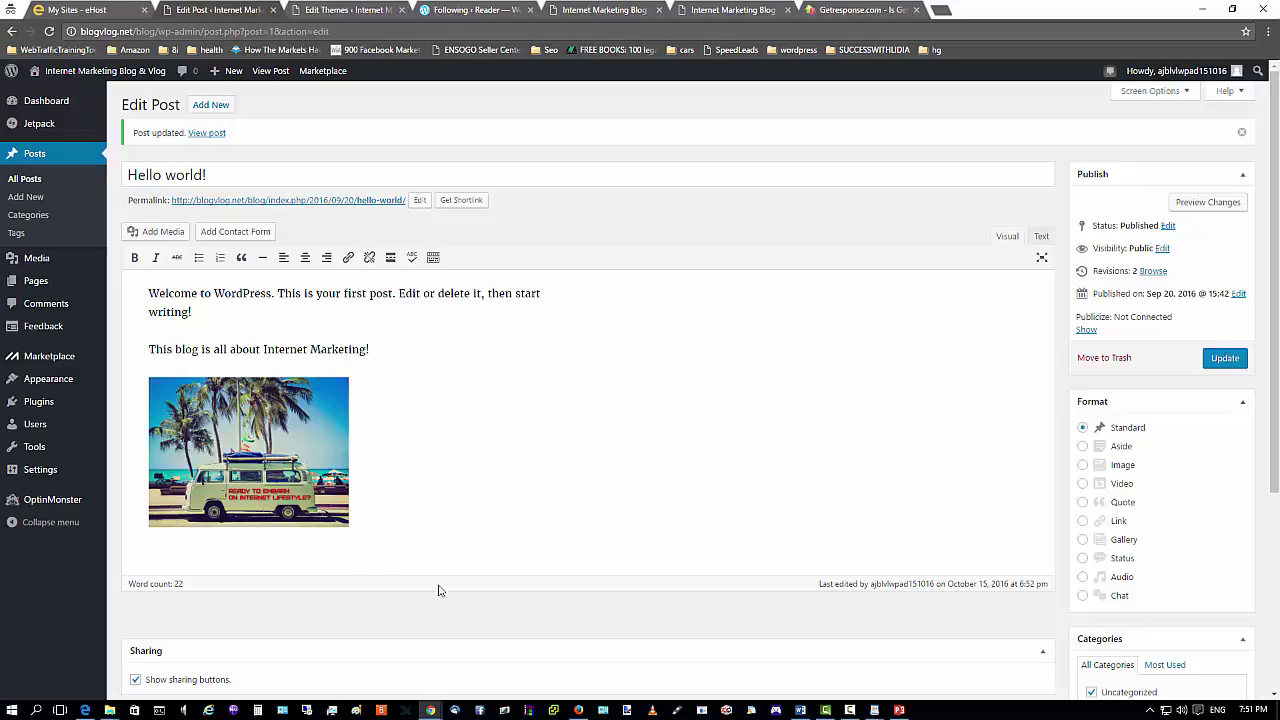
left_click(578, 710)
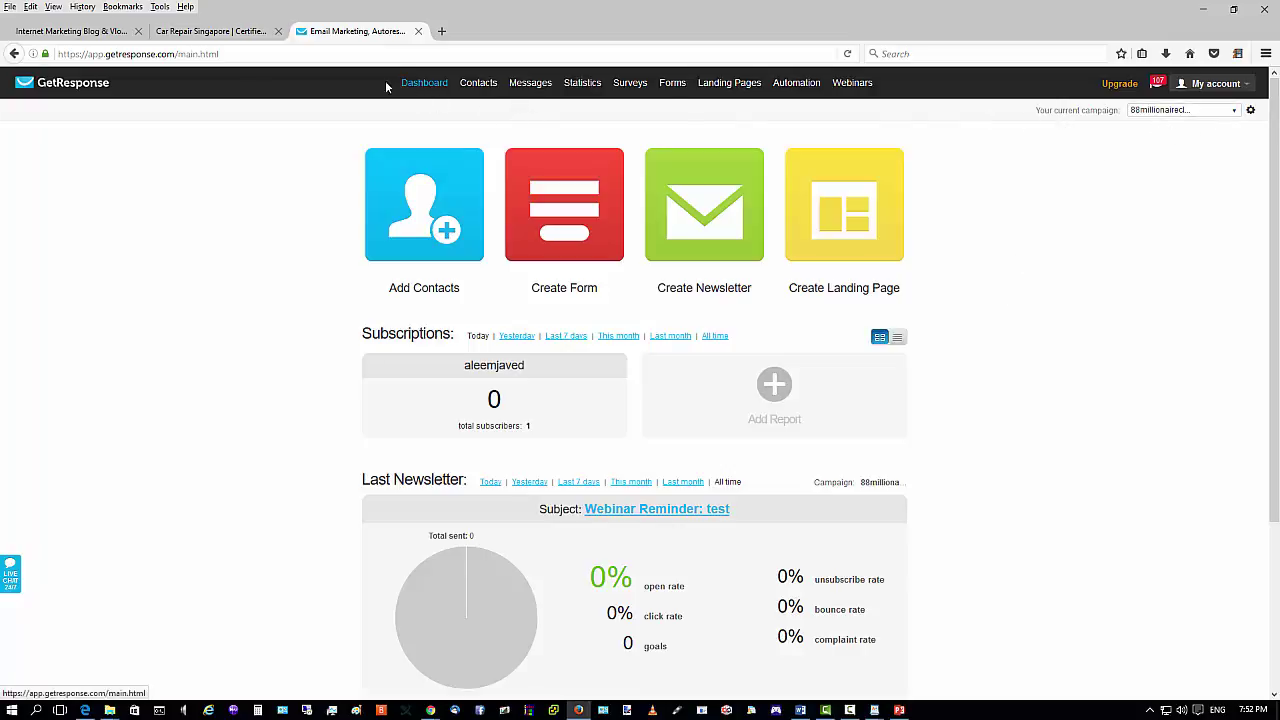
From the GetResponse dashboard, start a new campaign via the campaign dropdown.
left_click(424, 83)
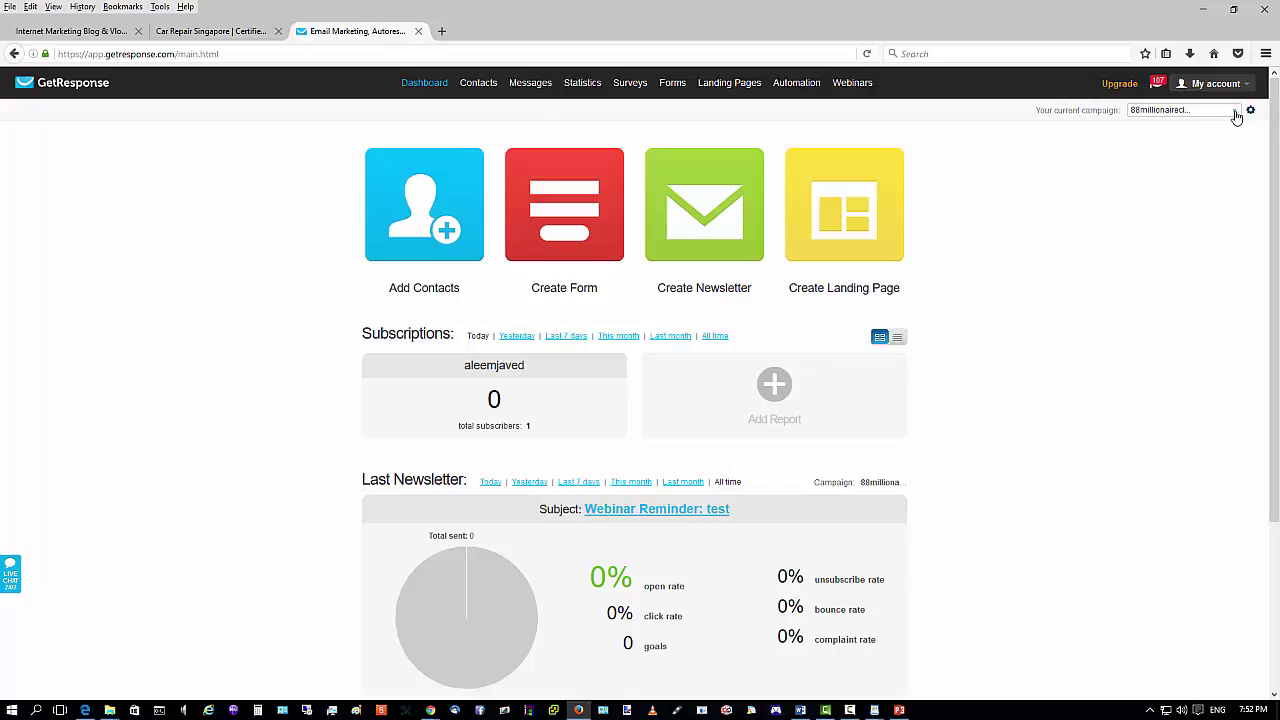
left_click(1236, 114)
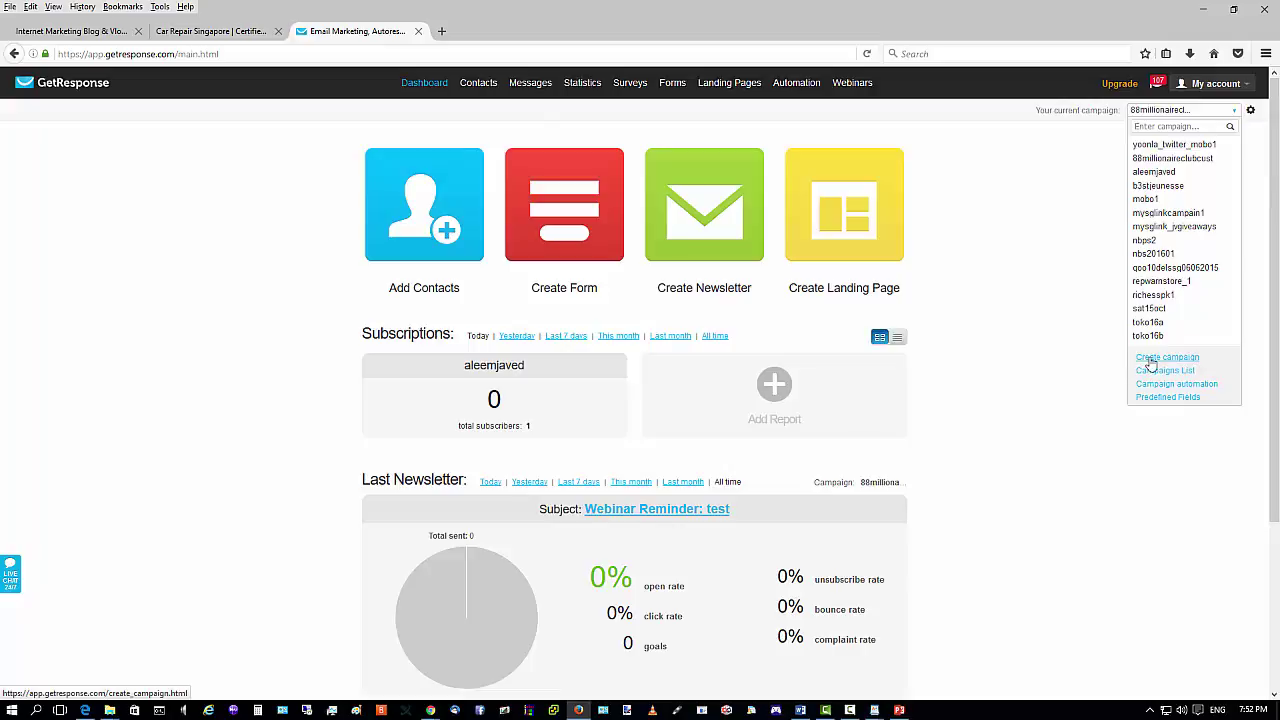
left_click(1150, 359)
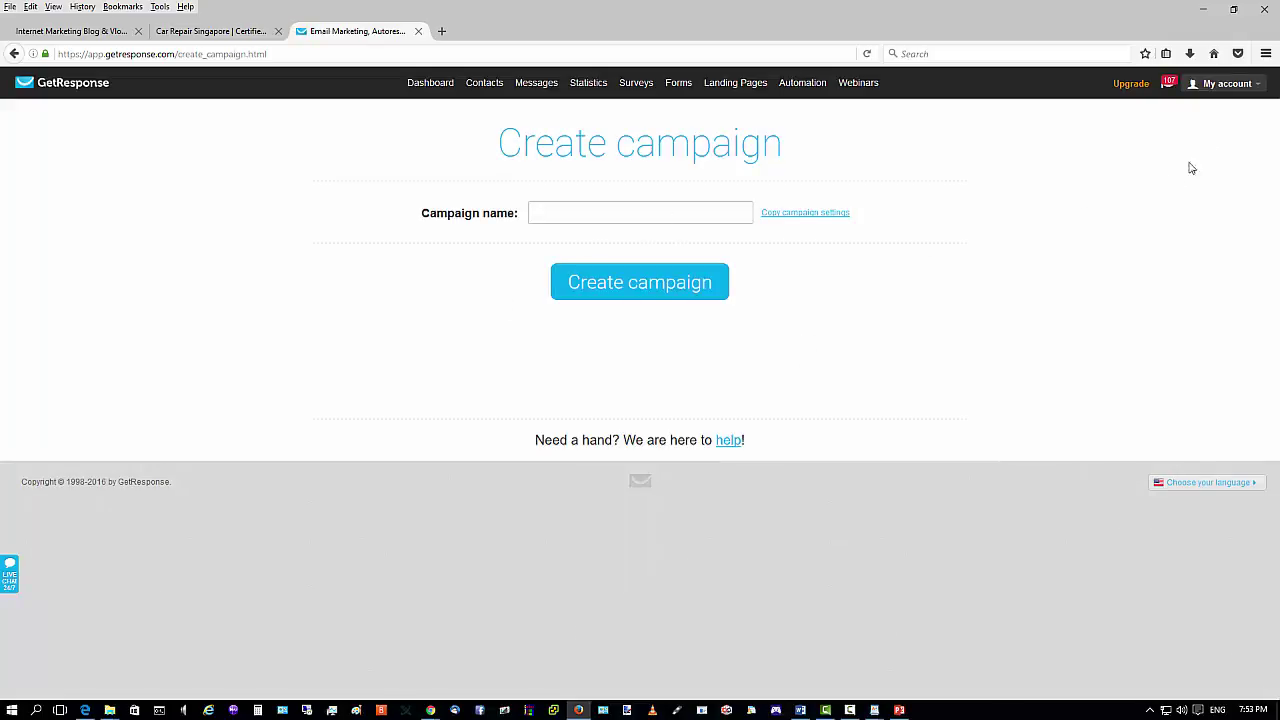
Name the new campaign 'blvlg151016im', dismiss the name suggestion, and create it.
left_click(622, 217)
type("blvlg")
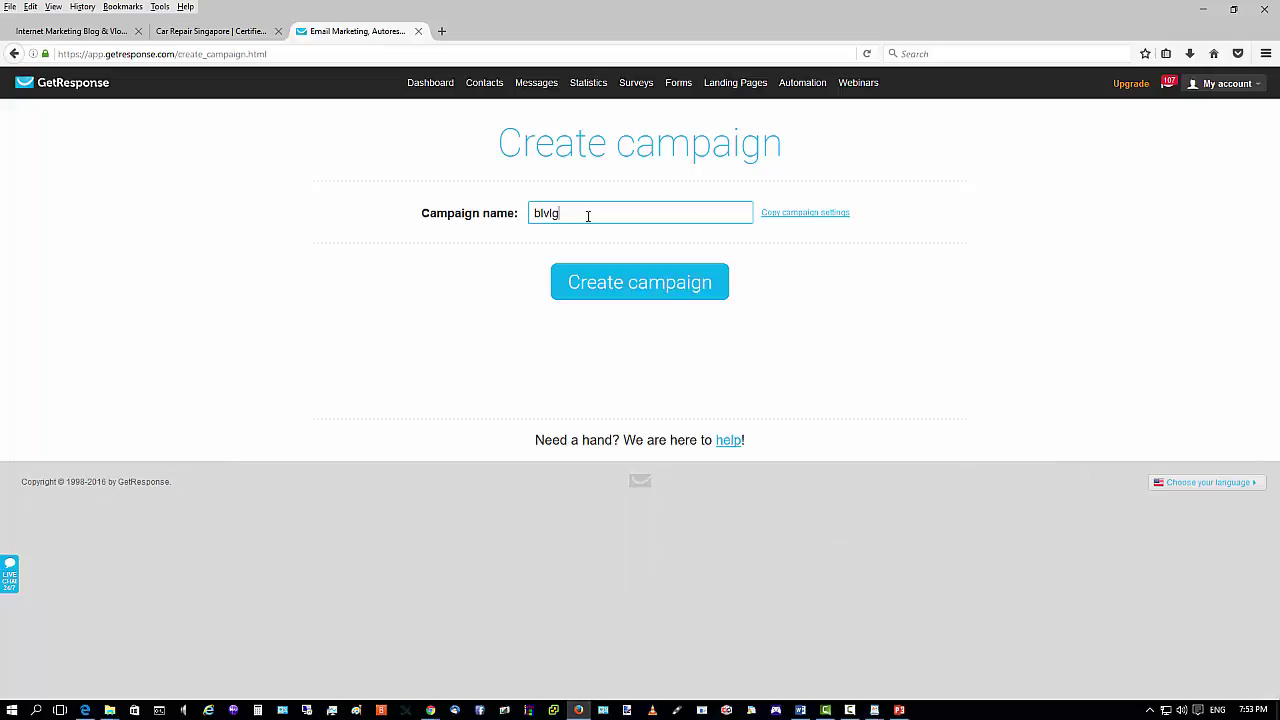
type("151016wb")
key("BackSpace")
key("BackSpace")
type("0")
left_click(626, 283)
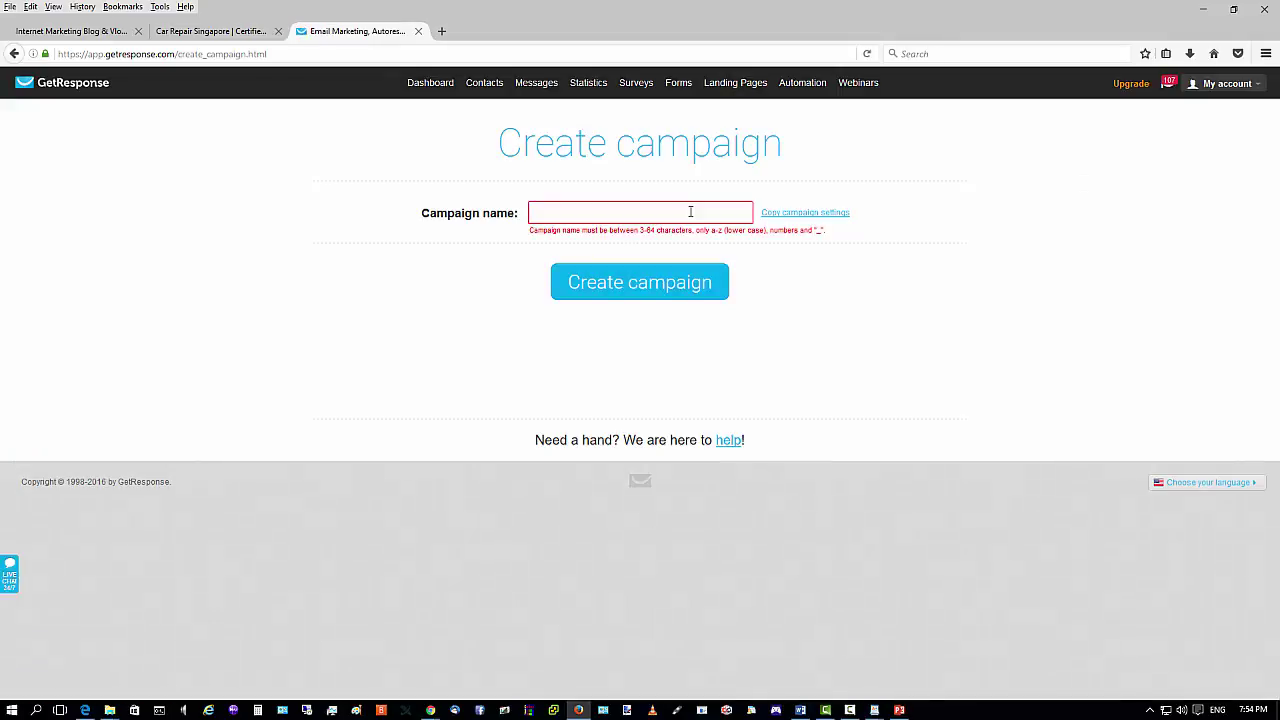
left_click(706, 216)
type("blv")
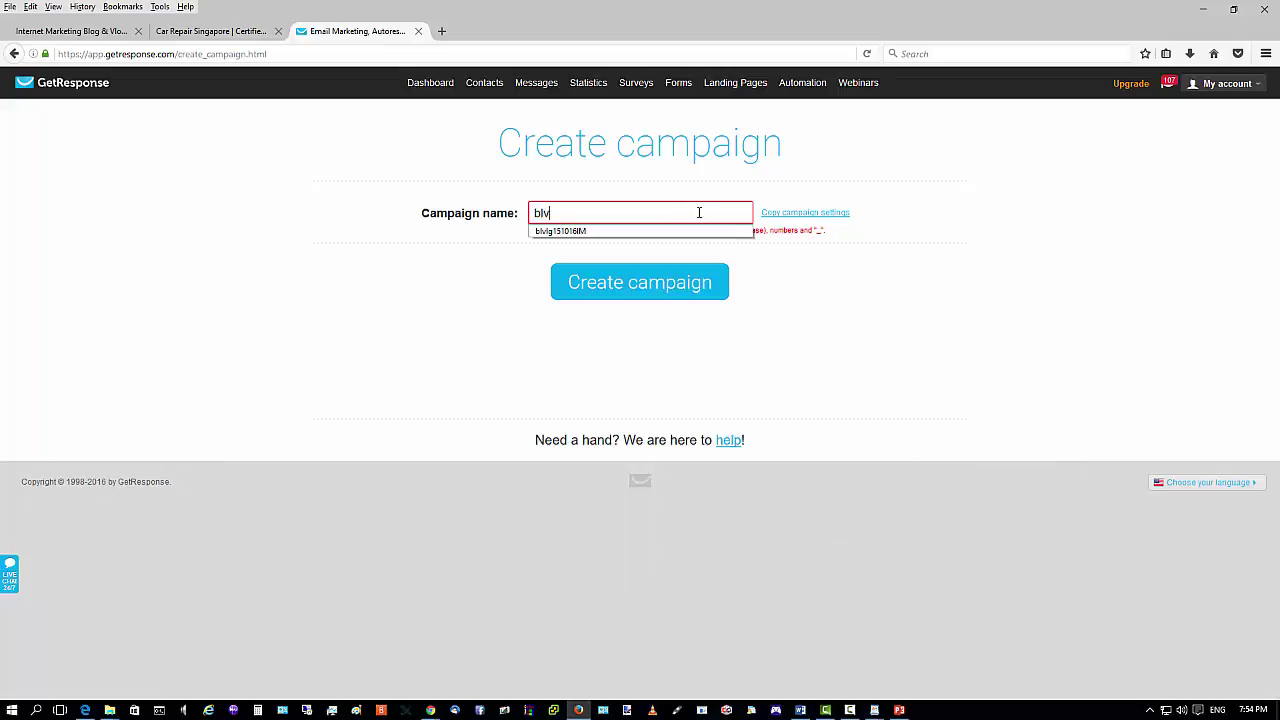
type("lg151016im")
left_click(814, 291)
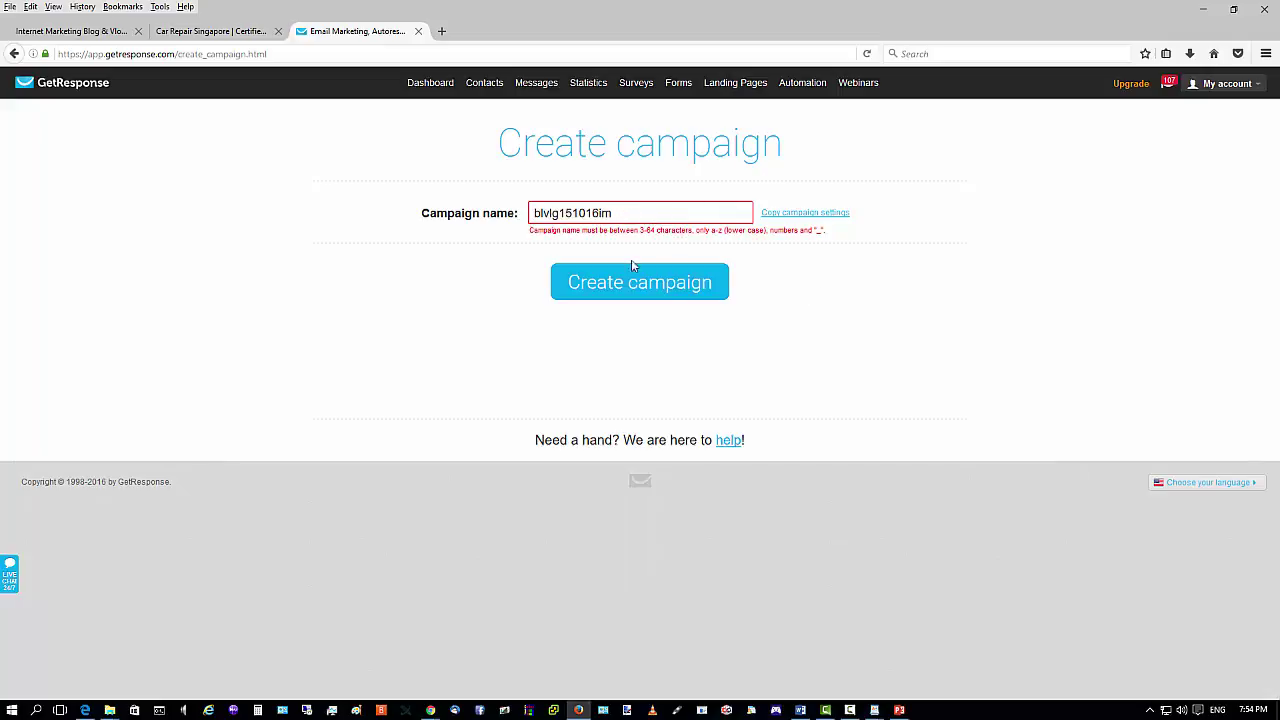
left_click(629, 284)
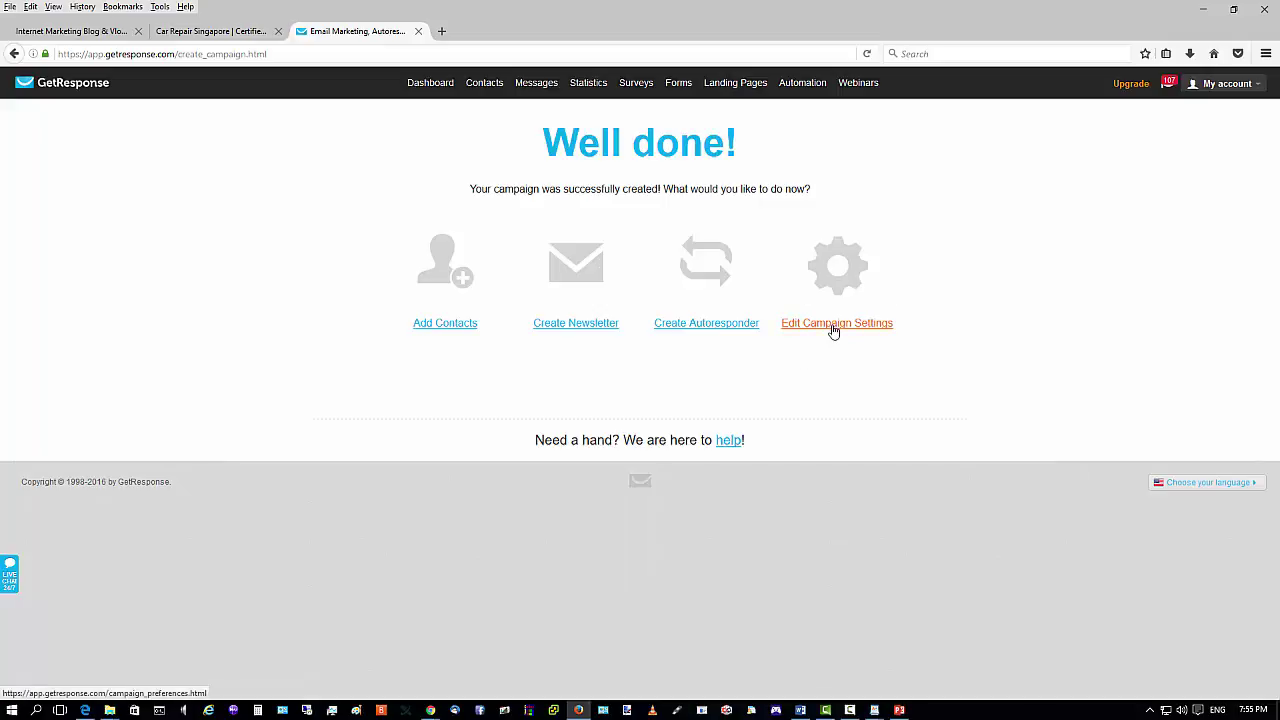
Open the new campaign's settings and edit its postal address.
left_click(833, 330)
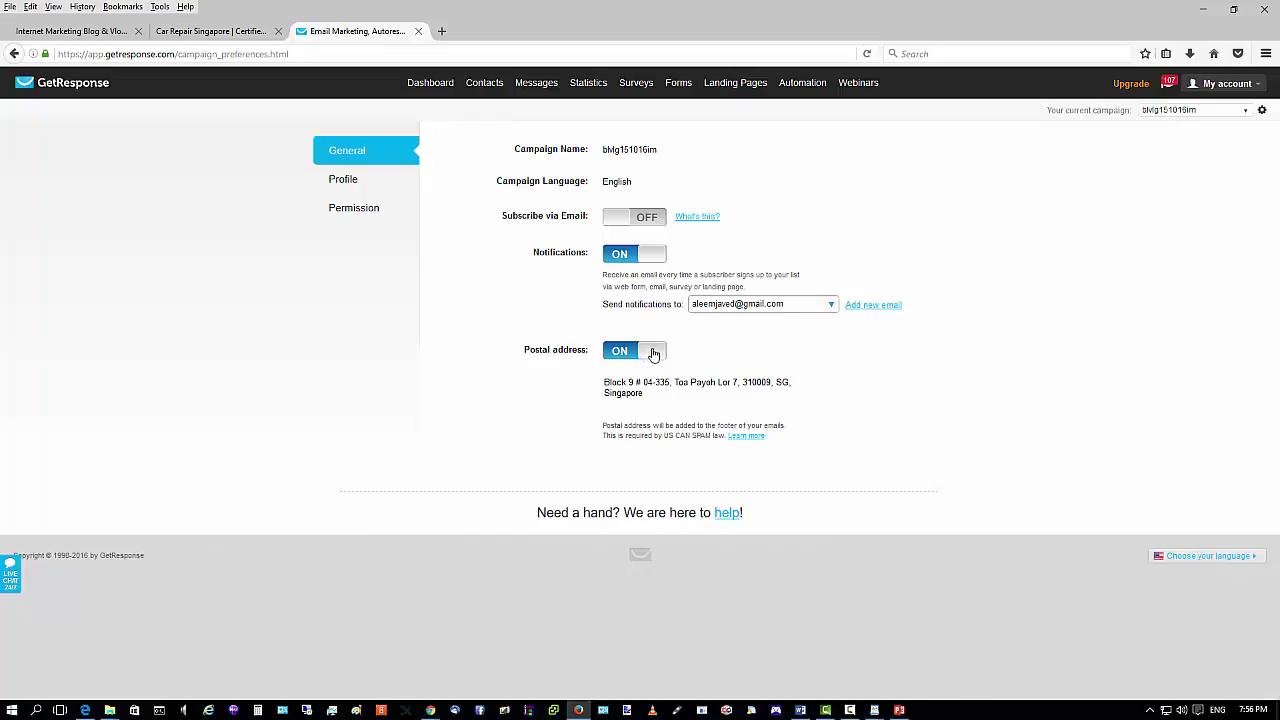
mouse_move(686, 381)
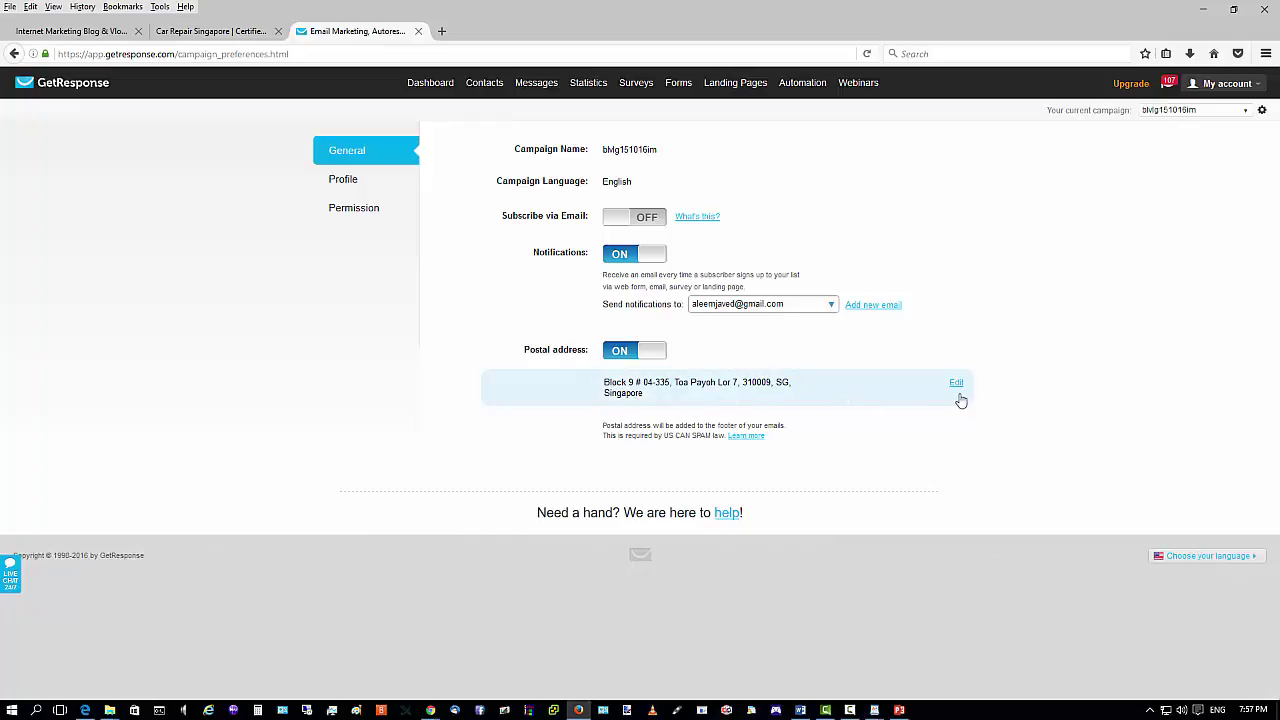
left_click(956, 385)
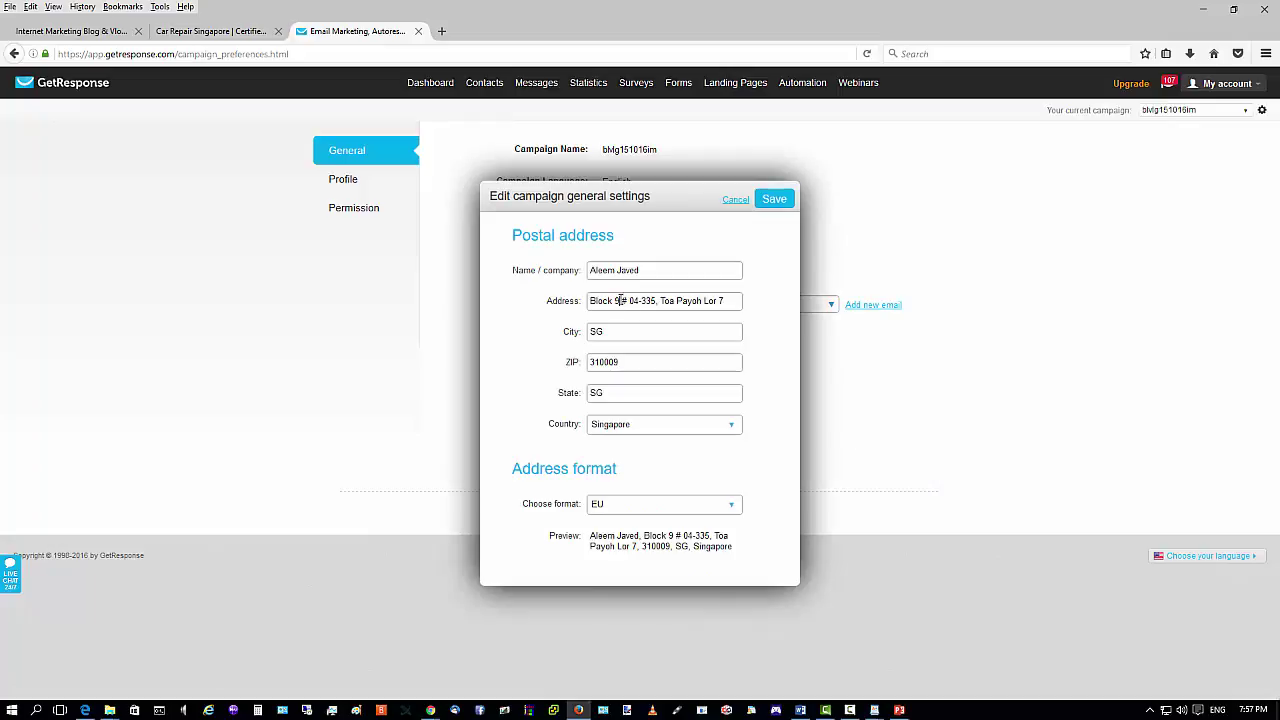
Trim the unit and street part from the address and switch the format to US.
left_click_drag(621, 300, 776, 298)
key("BackSpace")
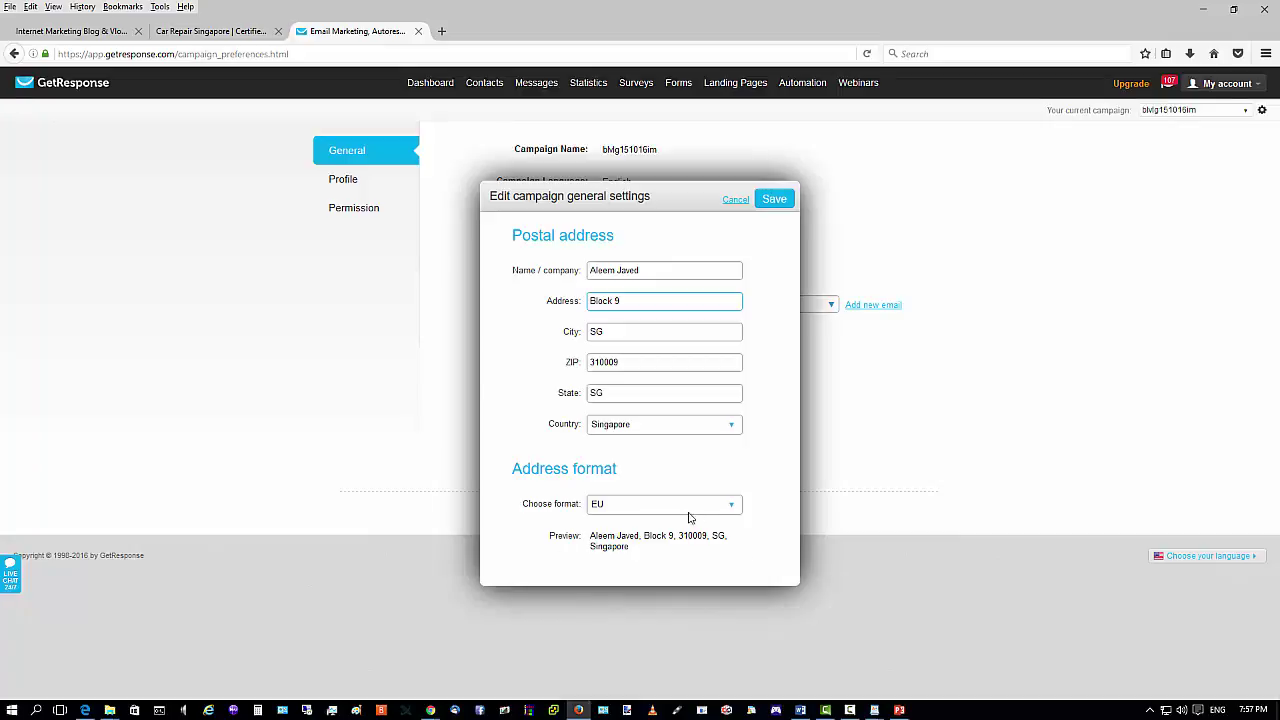
left_click(732, 507)
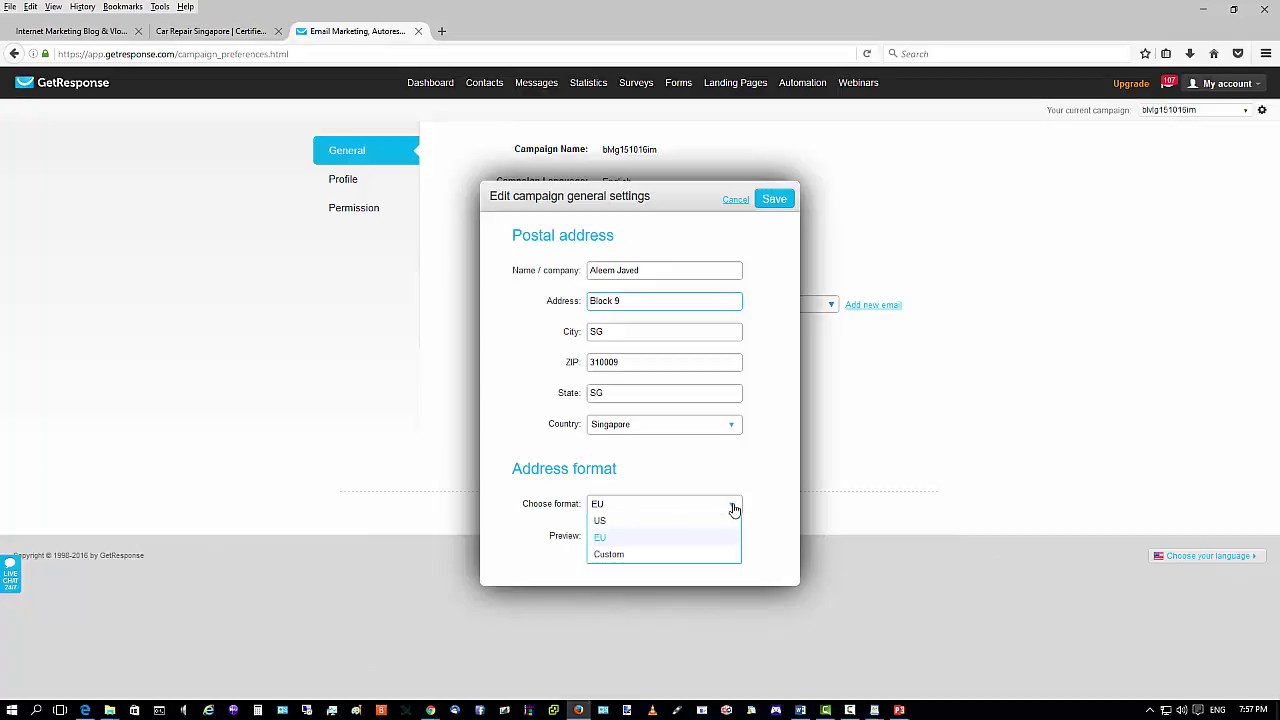
left_click(655, 552)
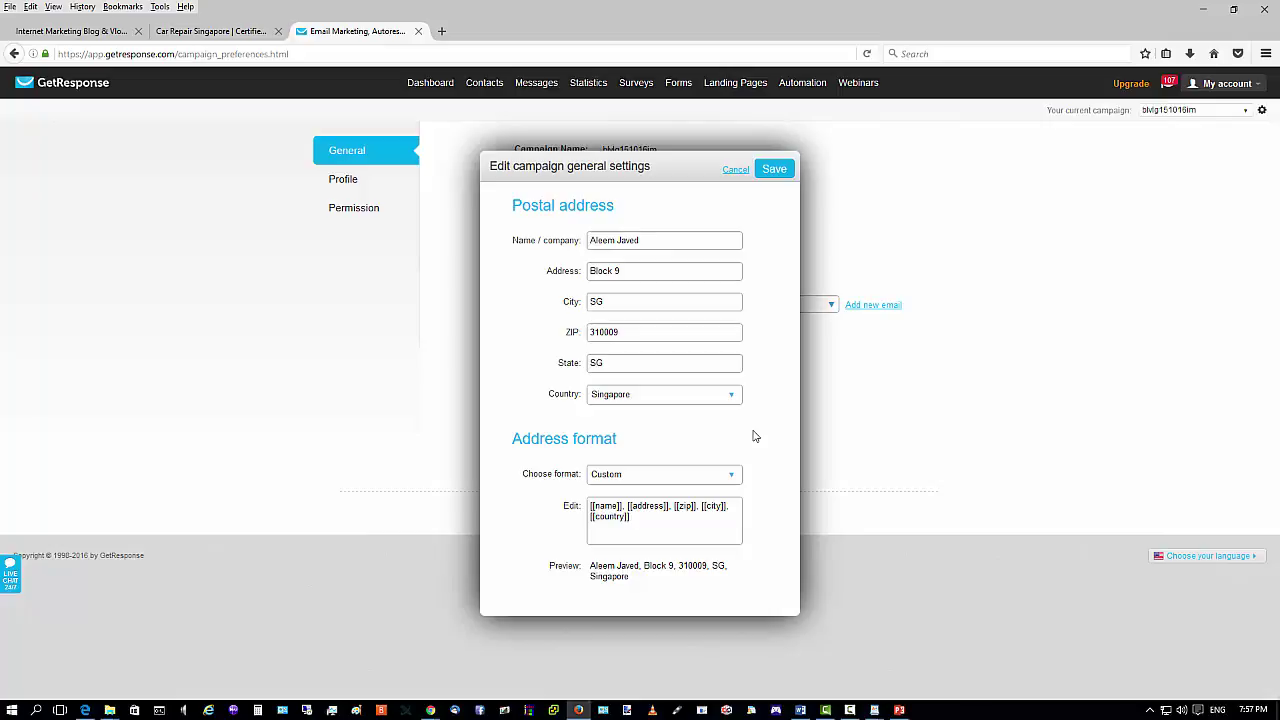
left_click(726, 476)
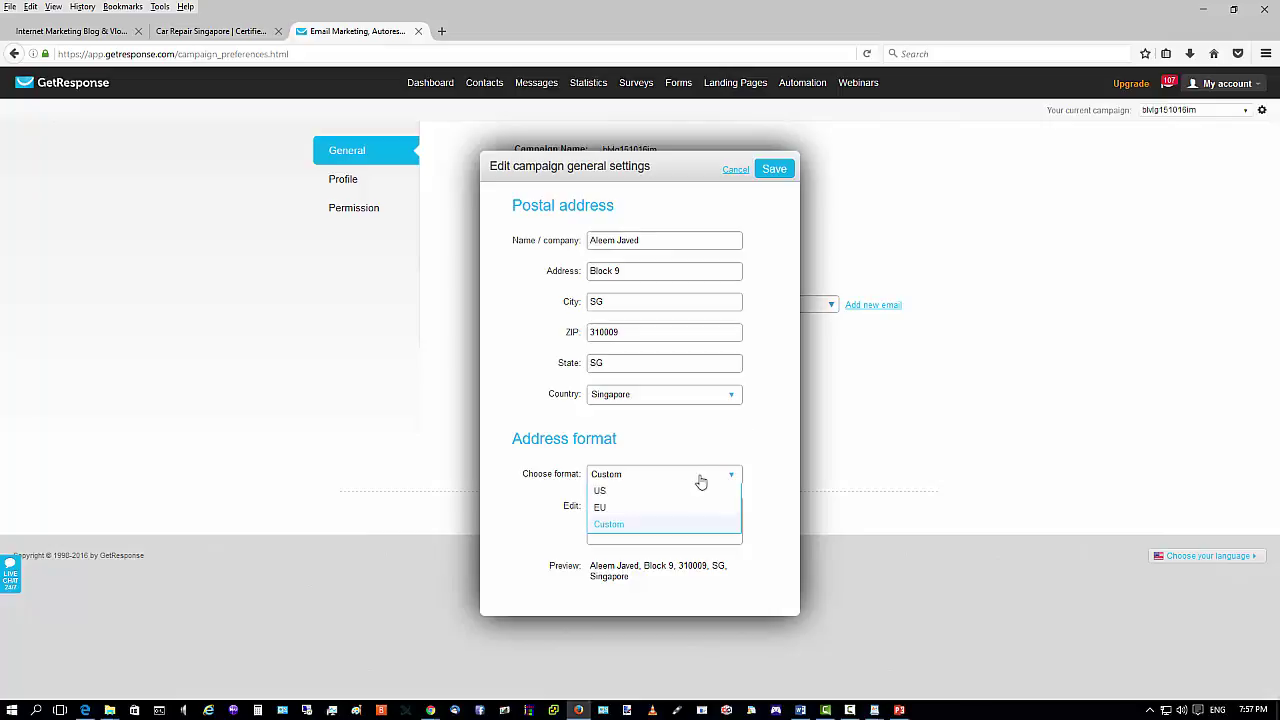
left_click(610, 491)
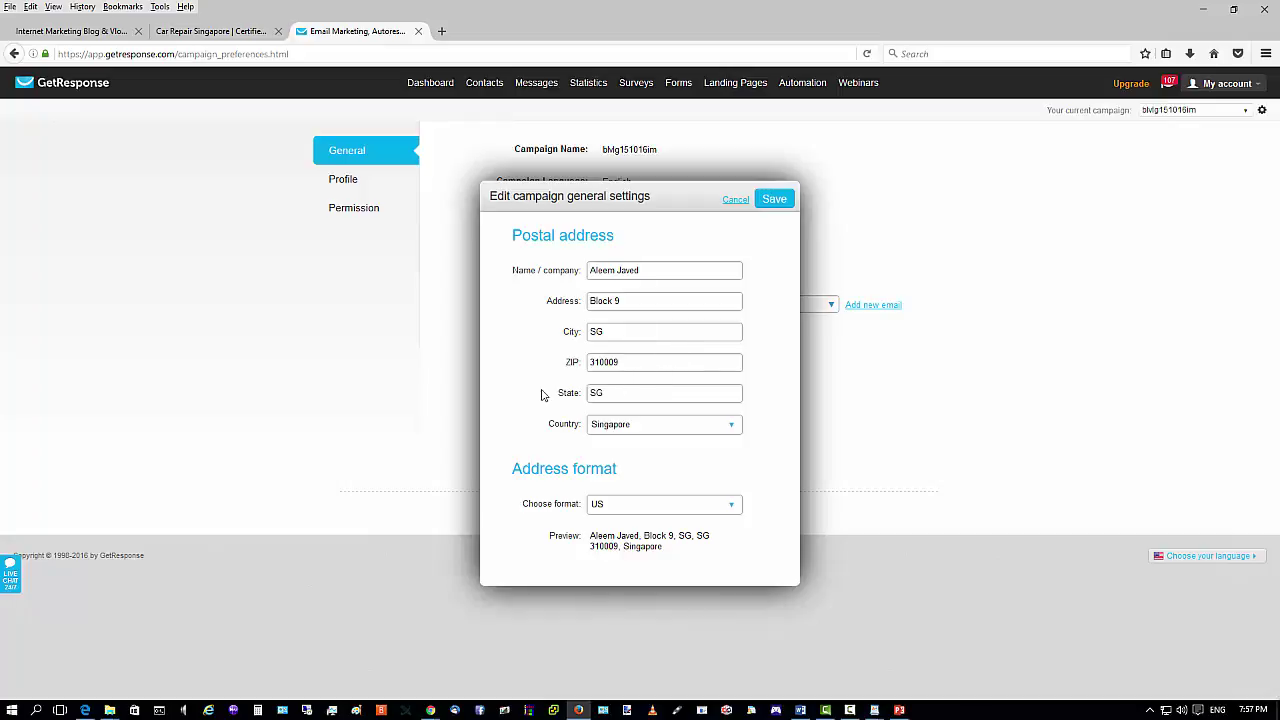
Change the city to 'Toa Pyoh', clear State, and attempt to save.
left_click_drag(611, 335, 484, 330)
type("Toa Pyoh")
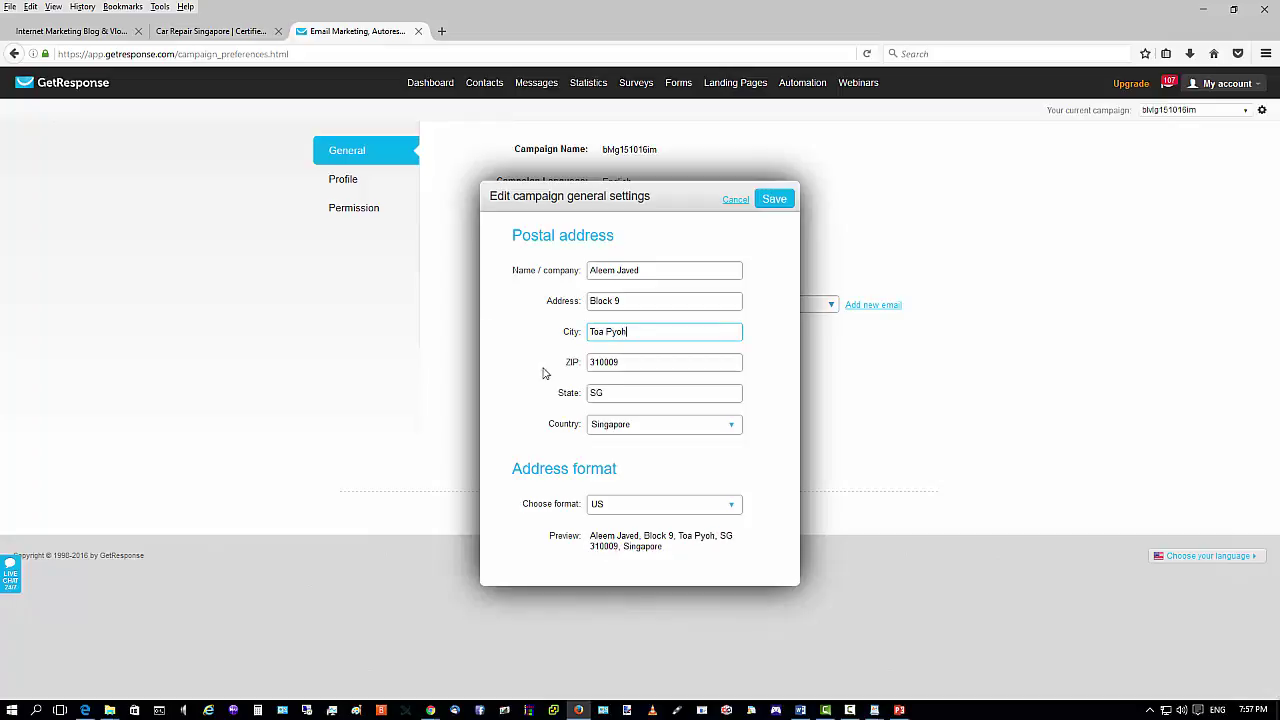
left_click_drag(608, 392, 466, 380)
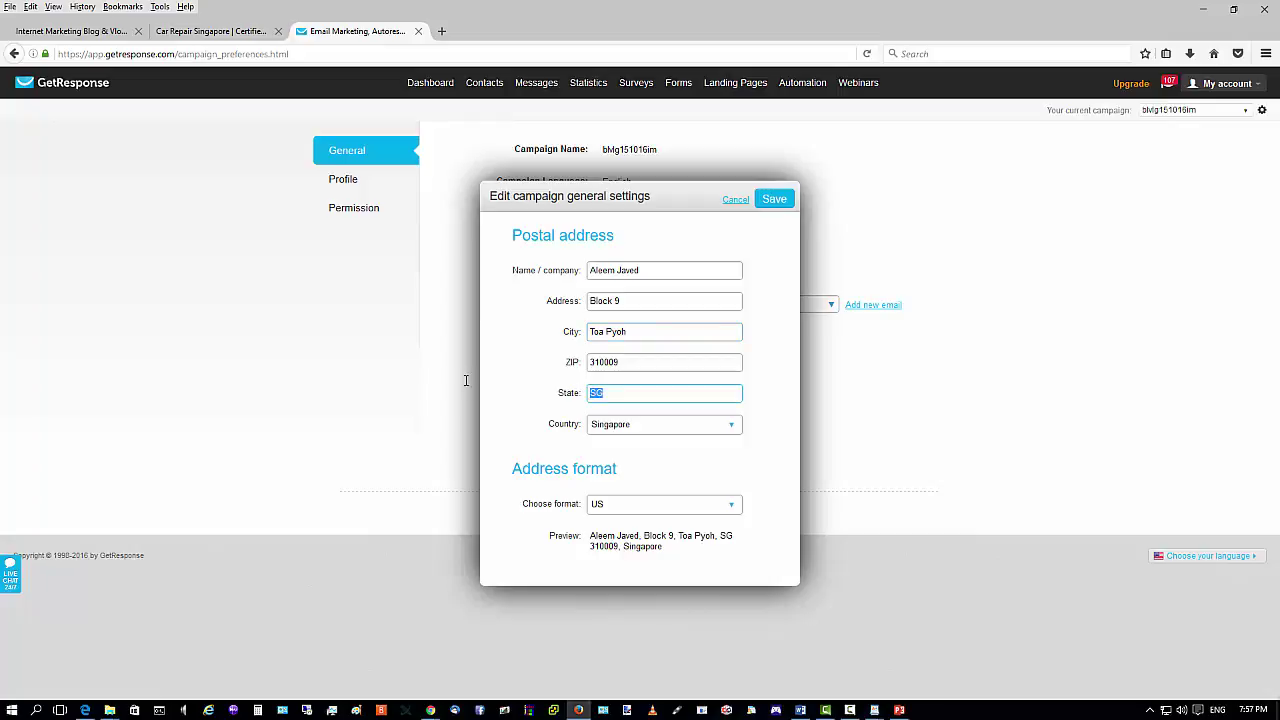
key("BackSpace")
left_click(695, 566)
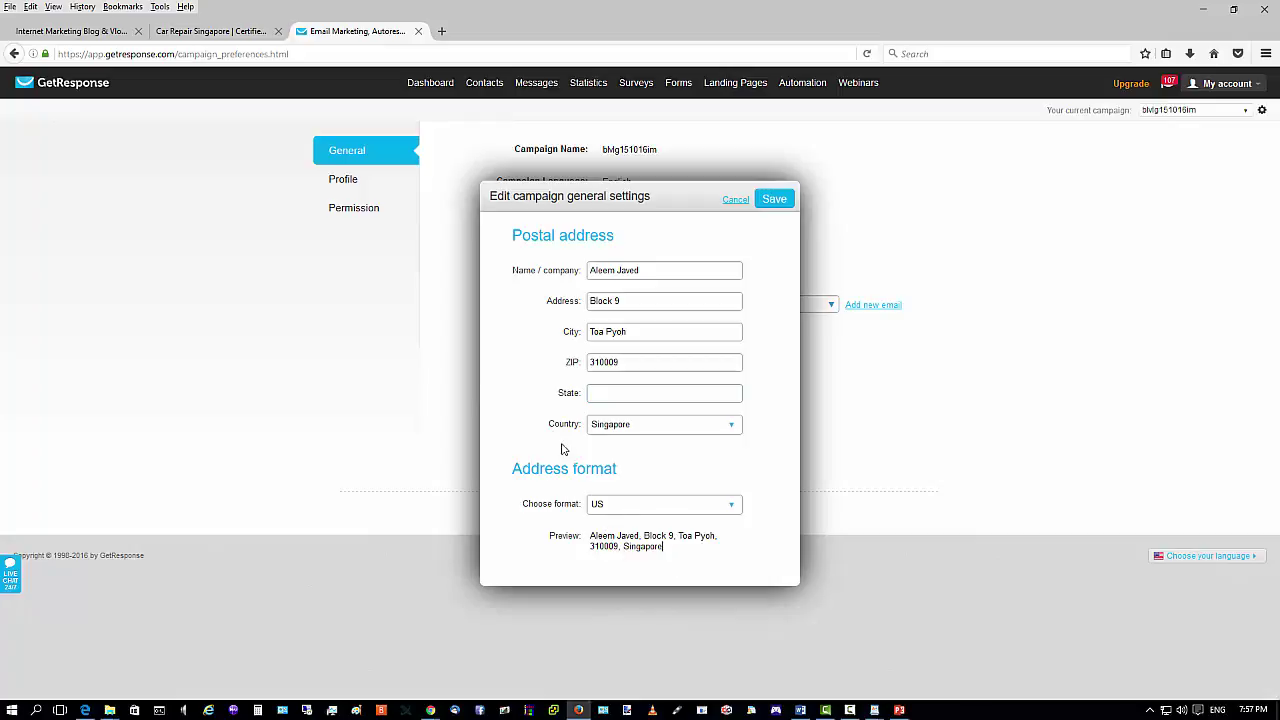
left_click(772, 202)
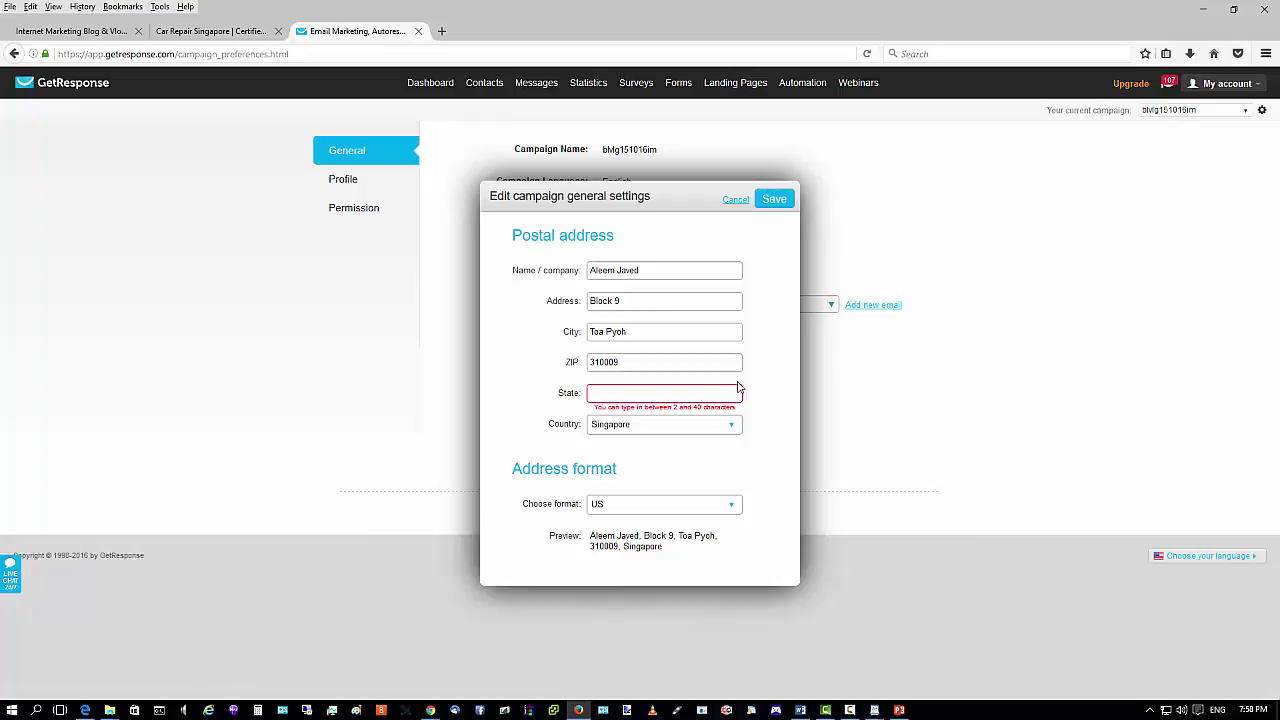
left_click(614, 394)
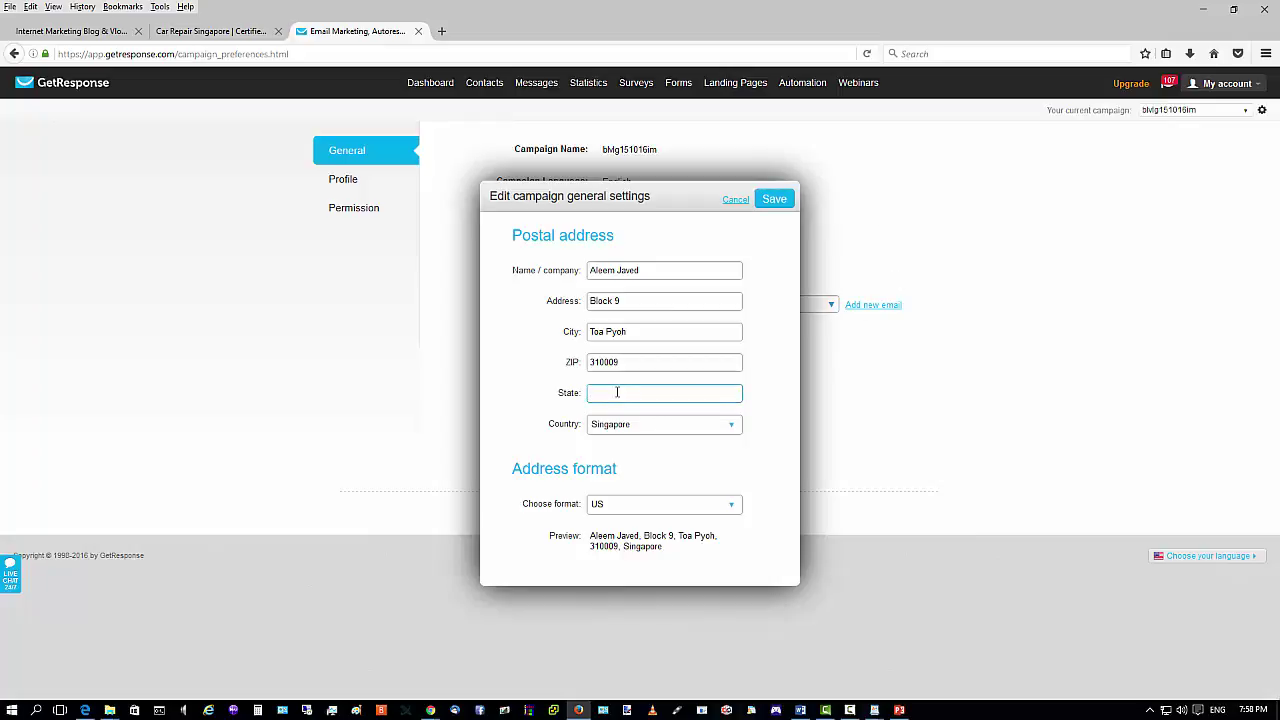
left_click(731, 505)
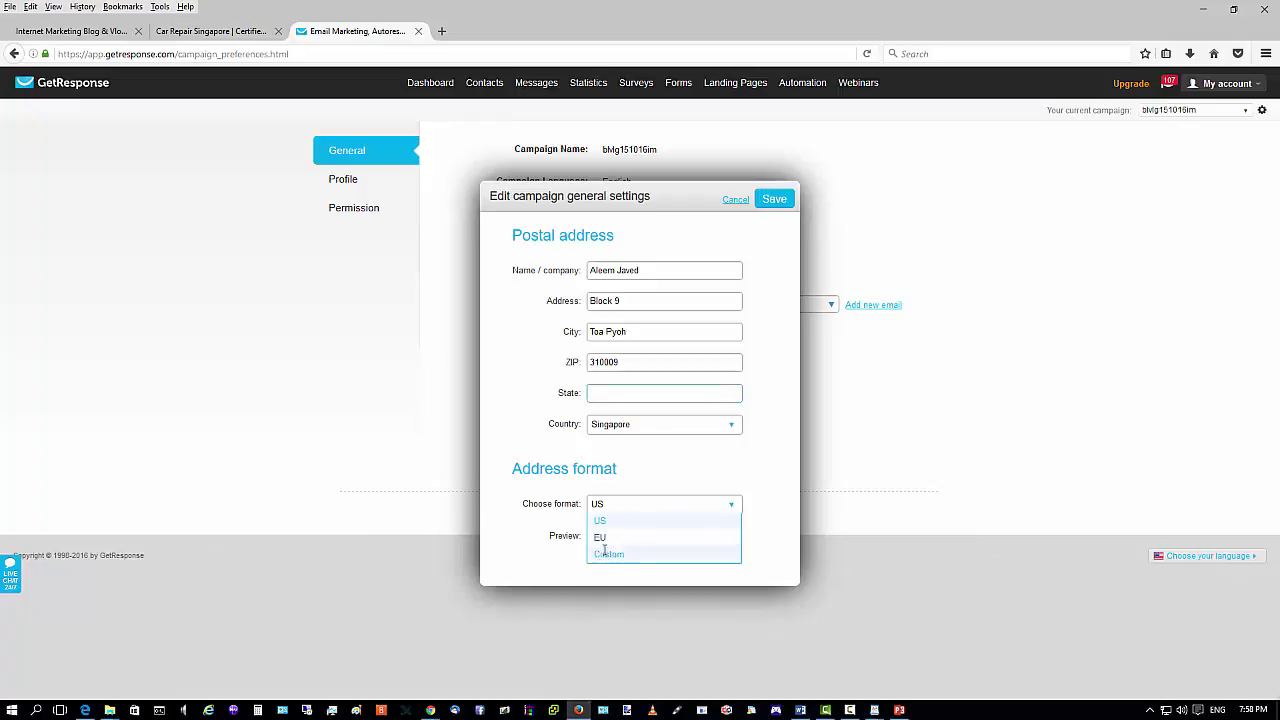
Try a Custom address format without the [[state]] placeholder and attempt saving.
left_click(605, 553)
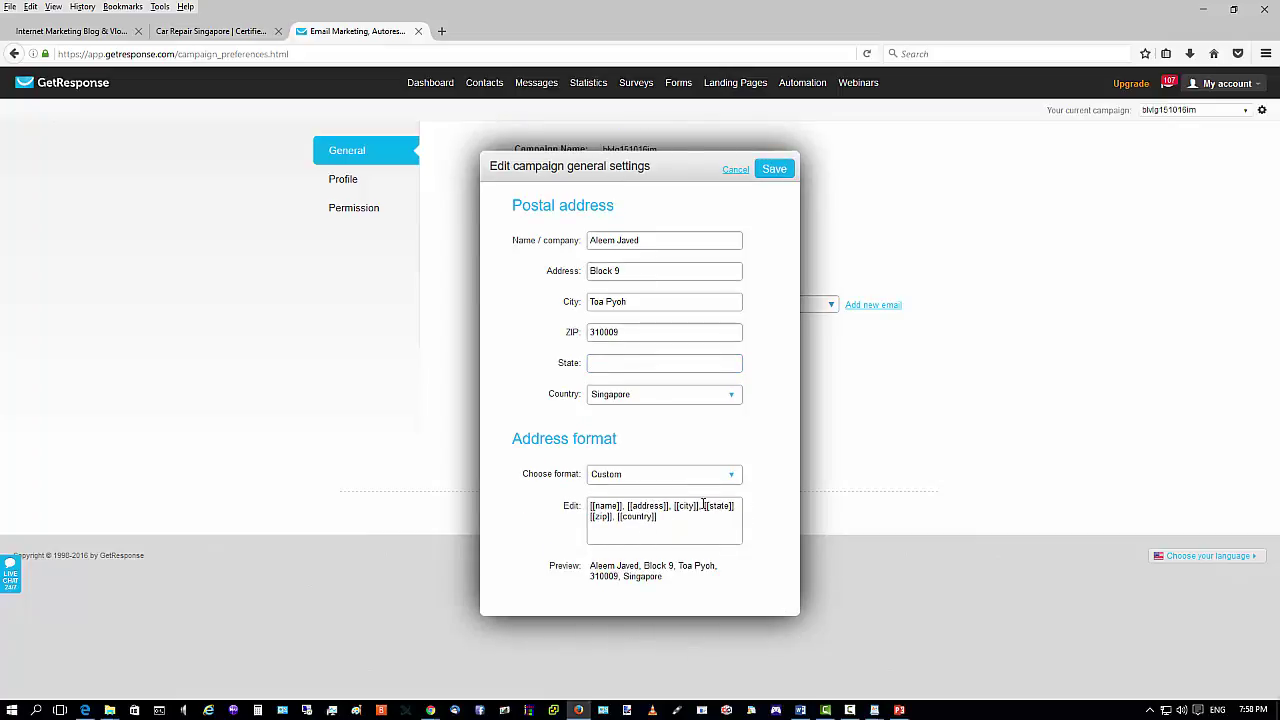
left_click_drag(704, 506, 737, 507)
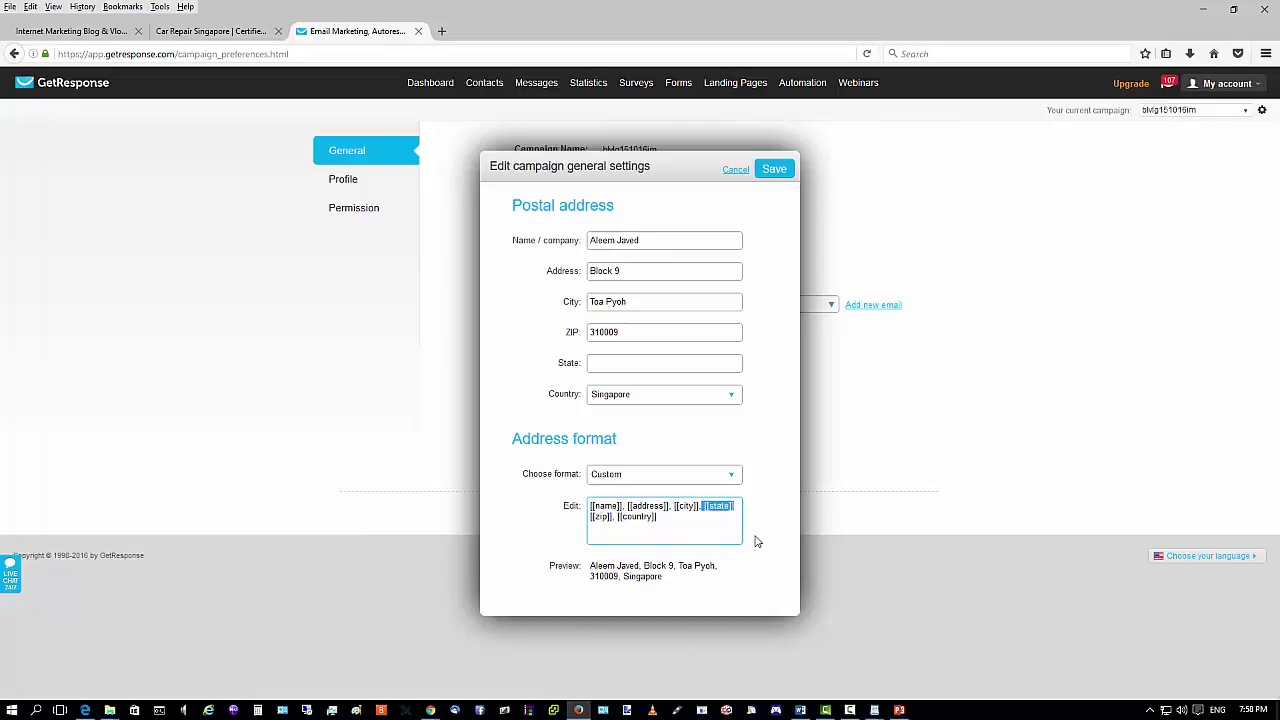
key("BackSpace")
key("BackSpace")
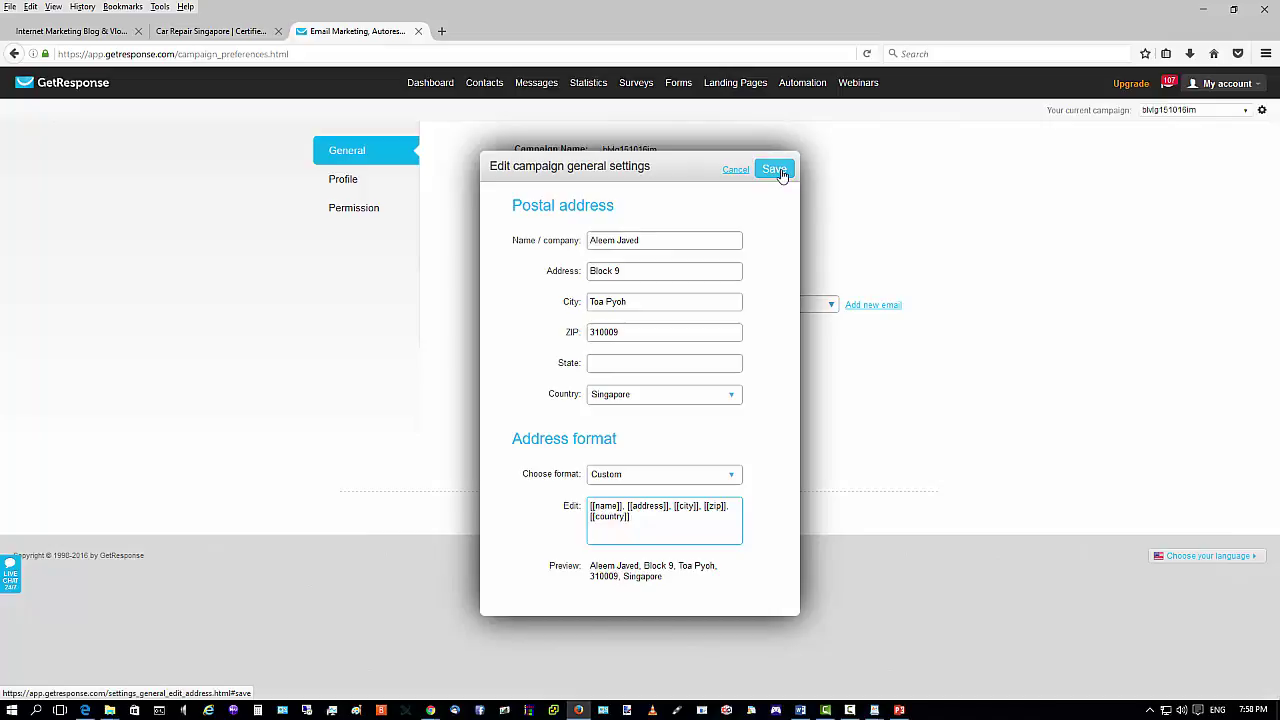
left_click(776, 170)
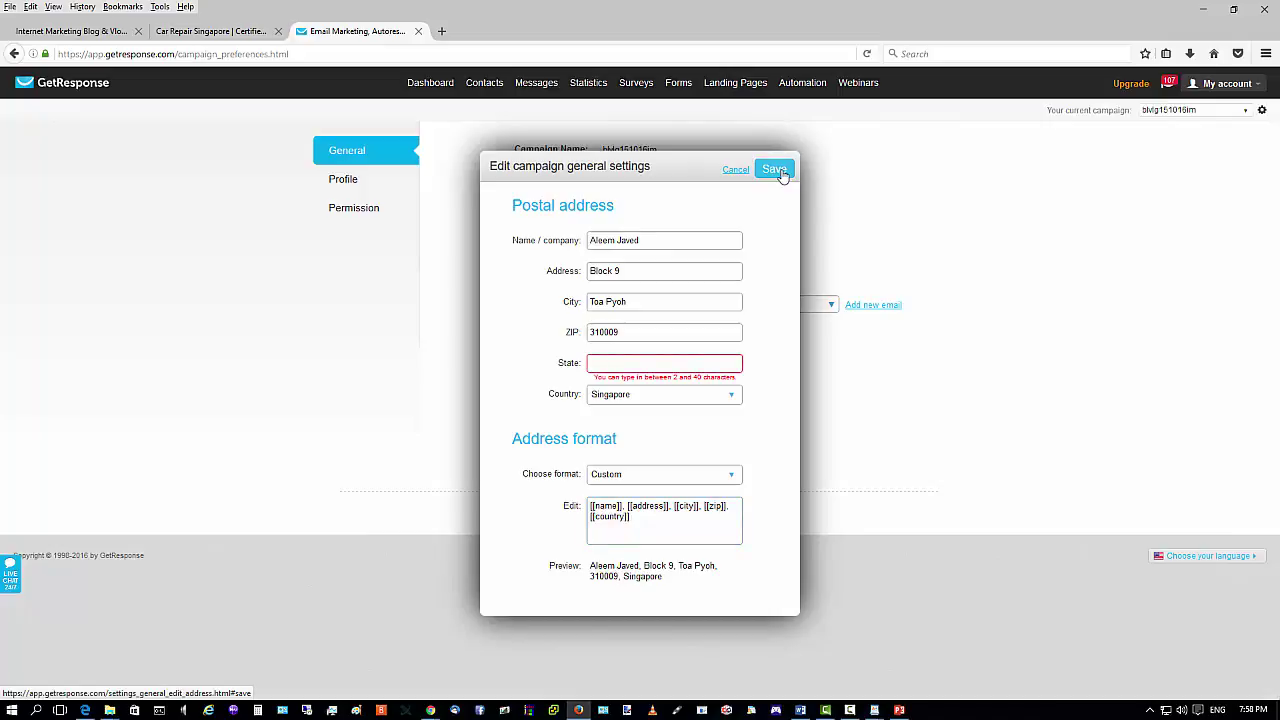
Revert to the US format, enter 'SG' as the State, and save the address.
left_click(734, 477)
left_click(600, 492)
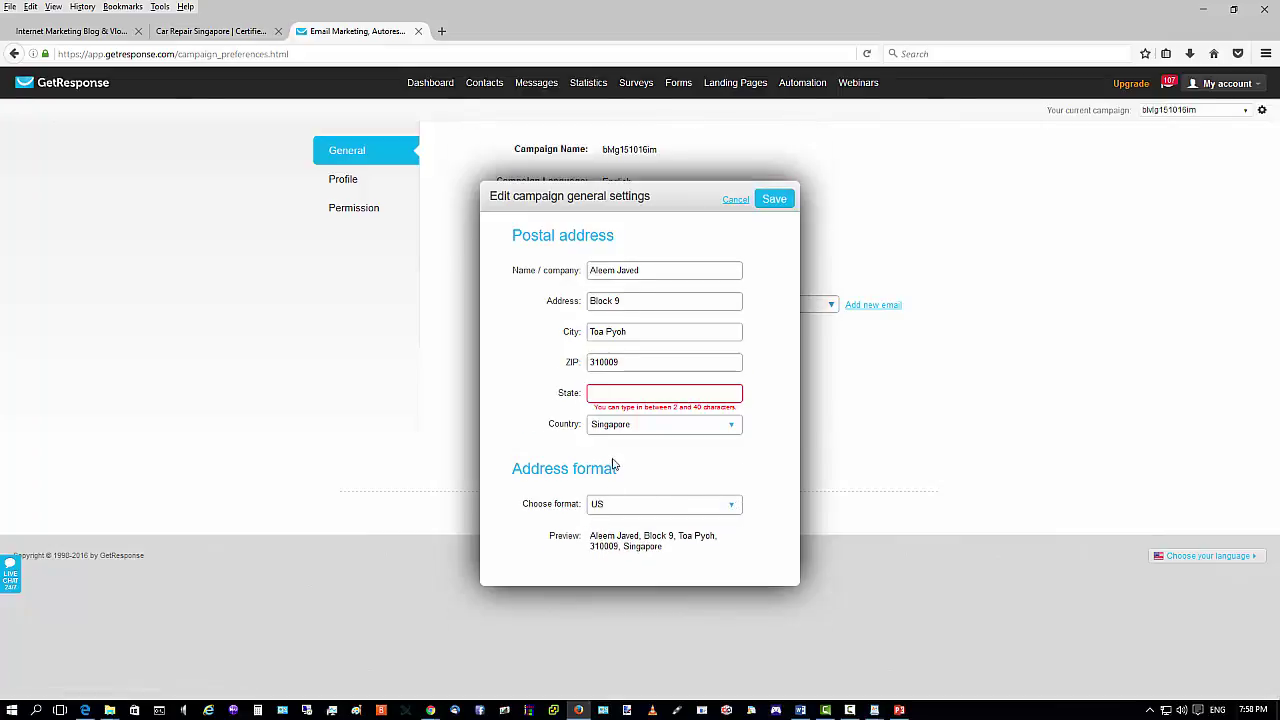
left_click(681, 393)
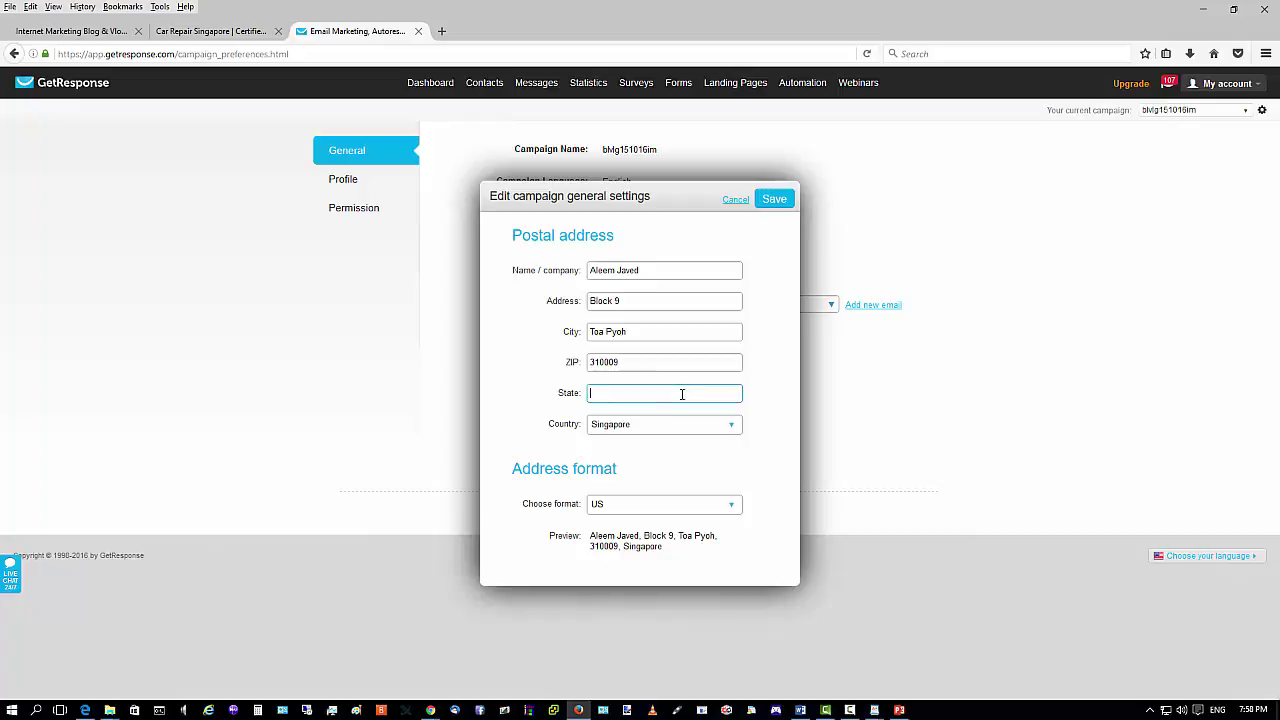
type("SG")
left_click(784, 204)
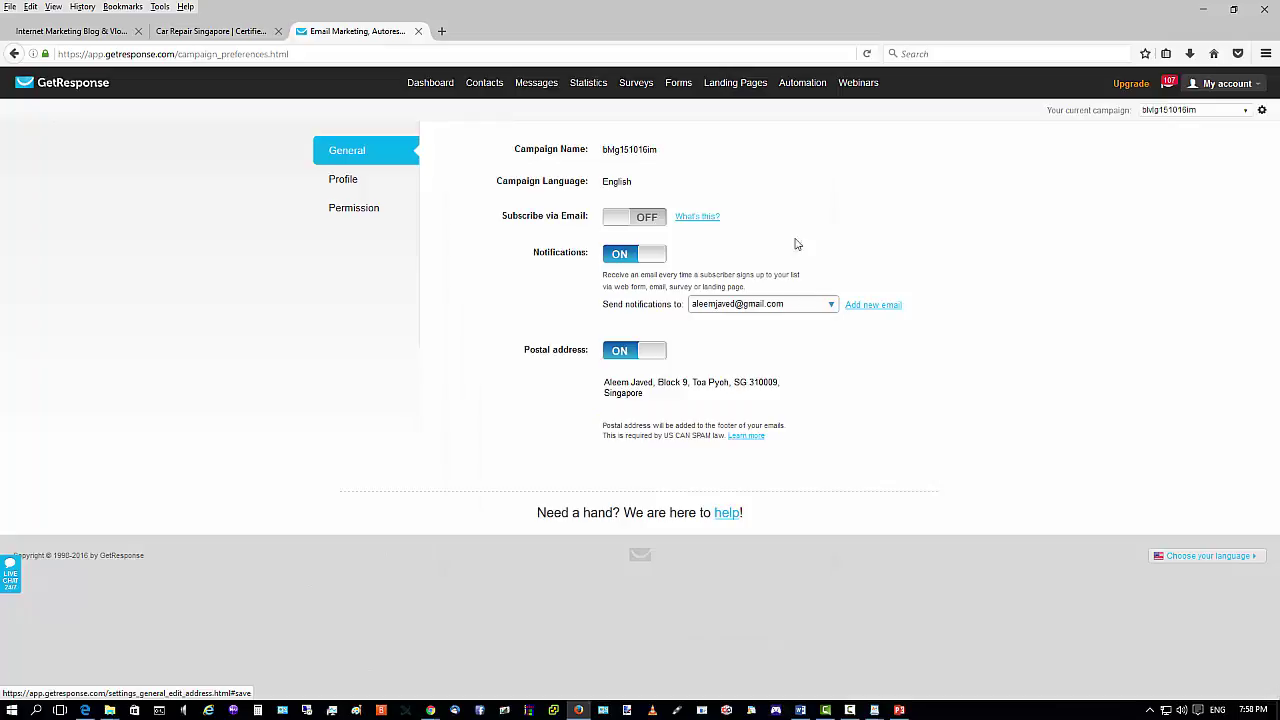
Open the campaign's Profile settings and then its Permission settings.
mouse_move(723, 405)
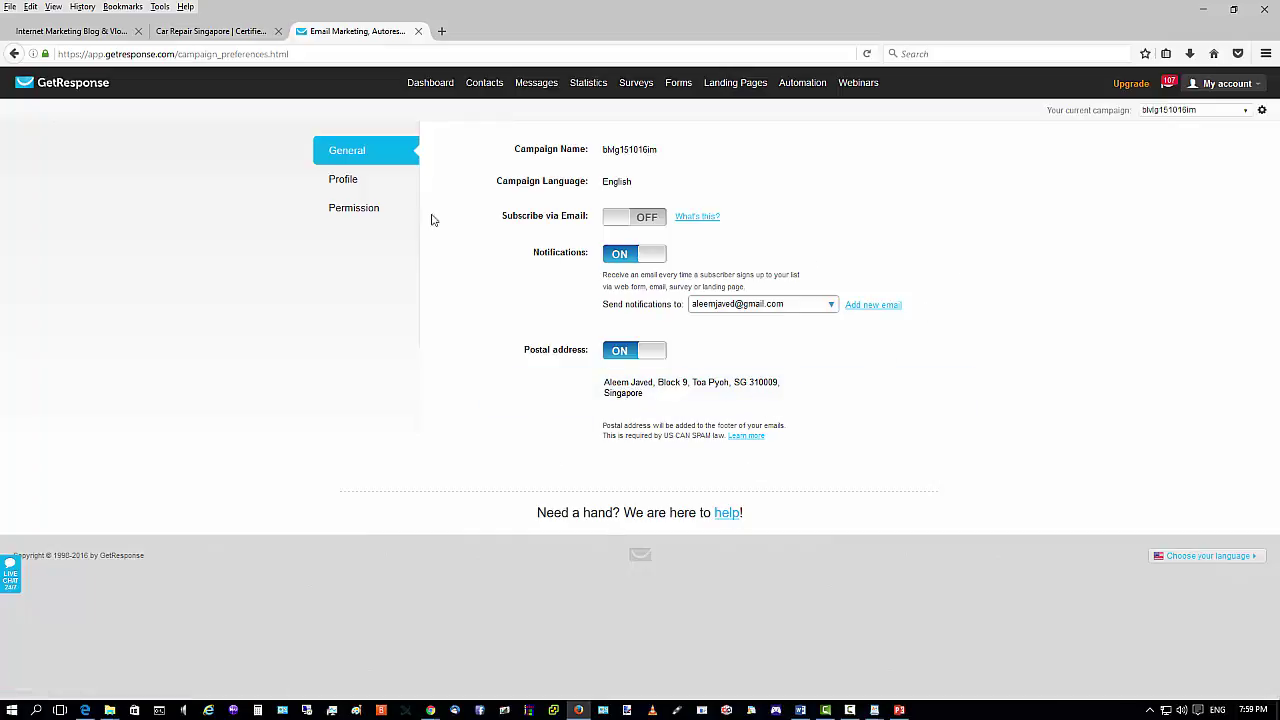
left_click(352, 186)
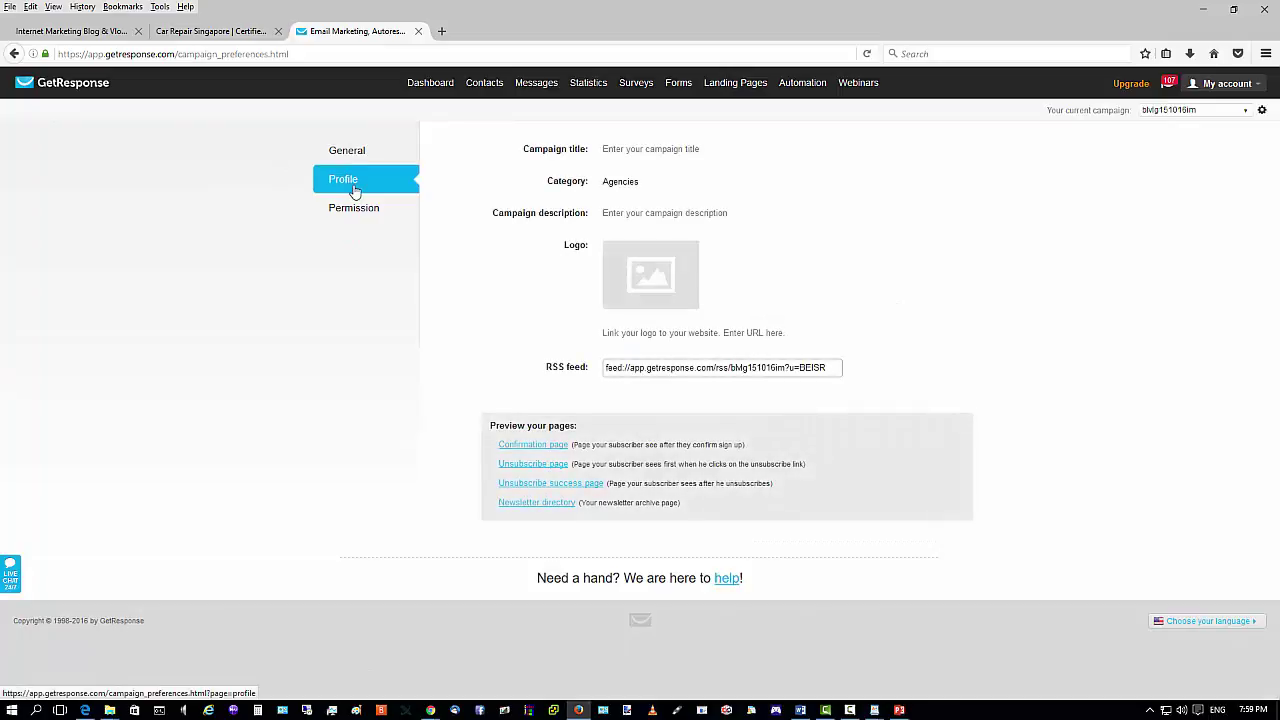
left_click(639, 279)
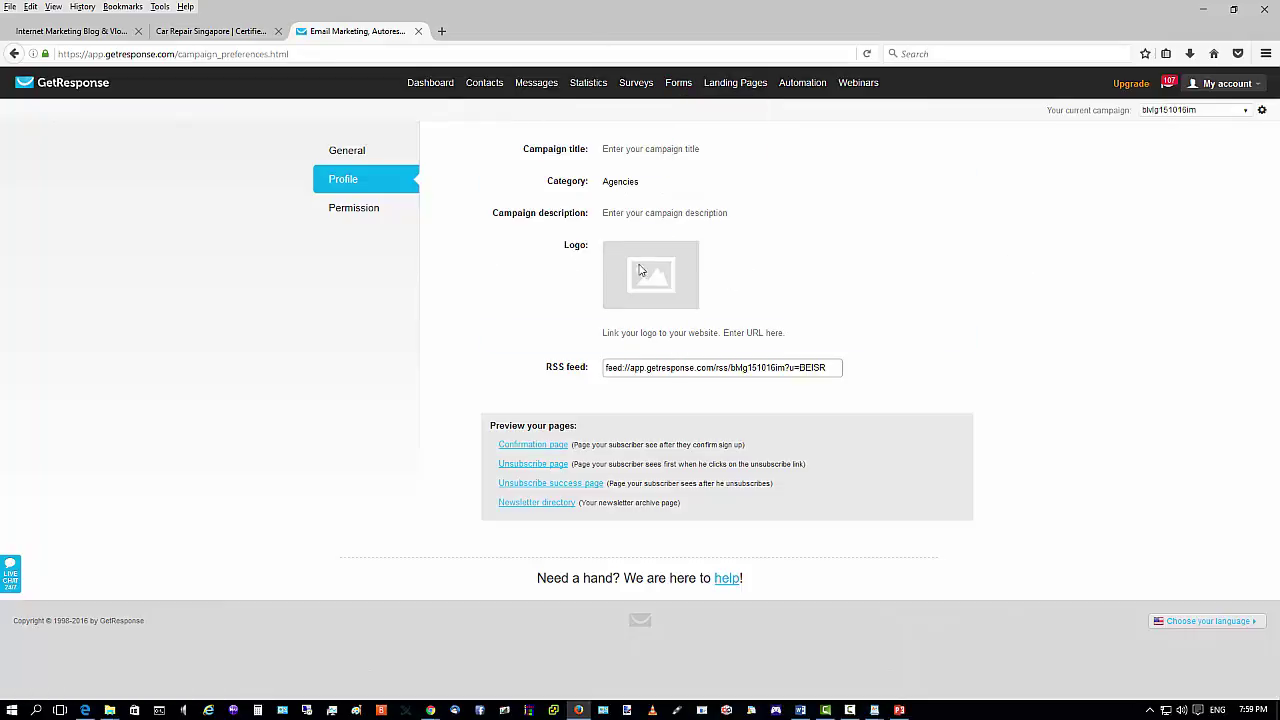
left_click(340, 209)
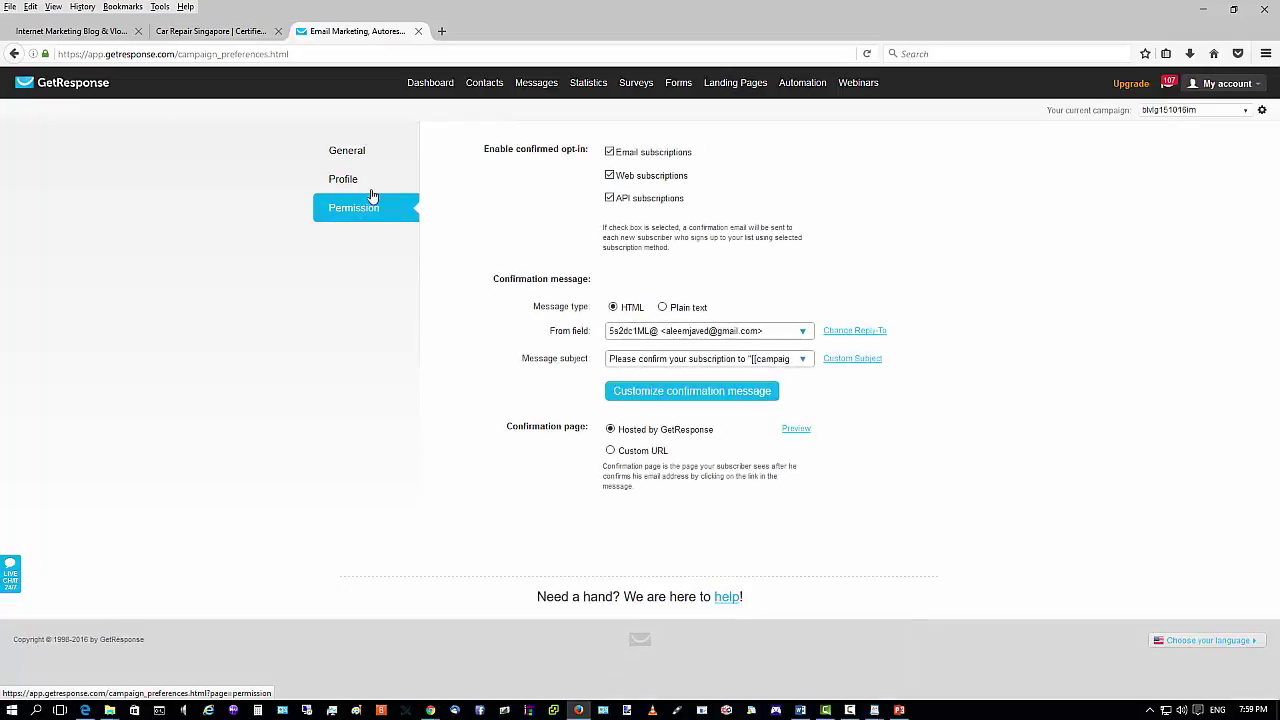
Disable confirmed opt-in for email, web and API subscriptions, then preview the confirmation page.
left_click(609, 152)
left_click(609, 175)
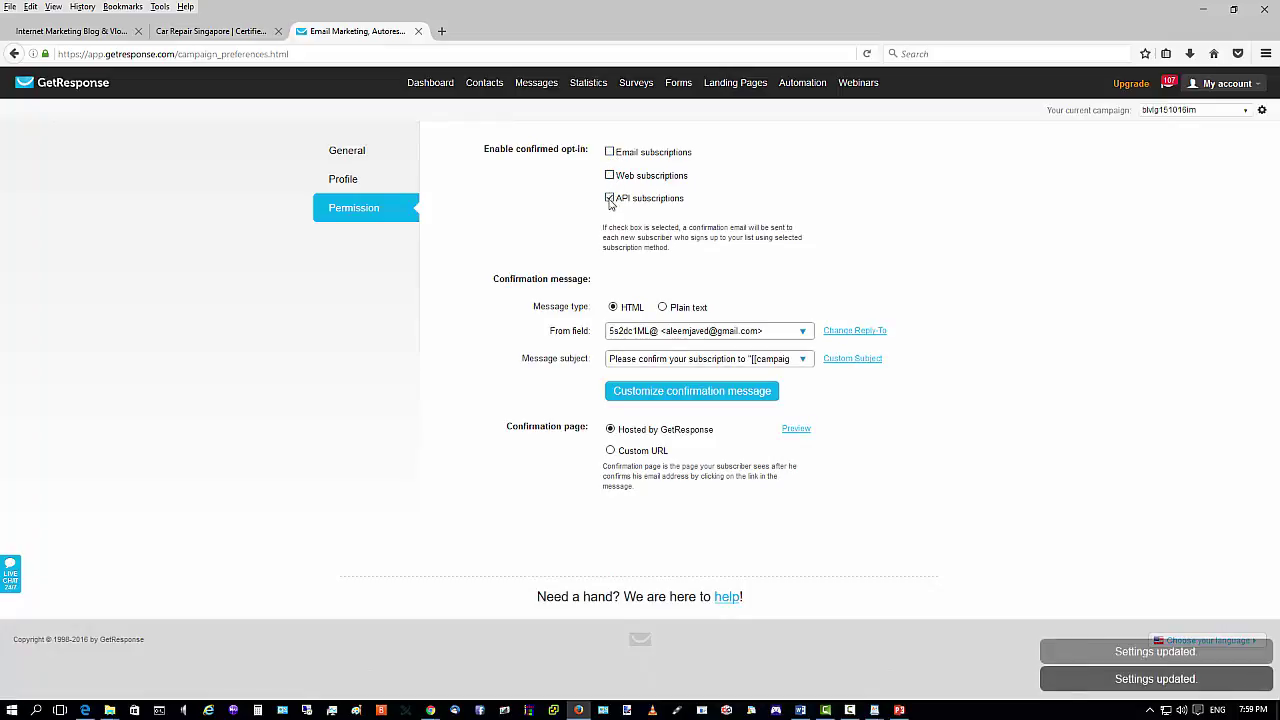
left_click(609, 197)
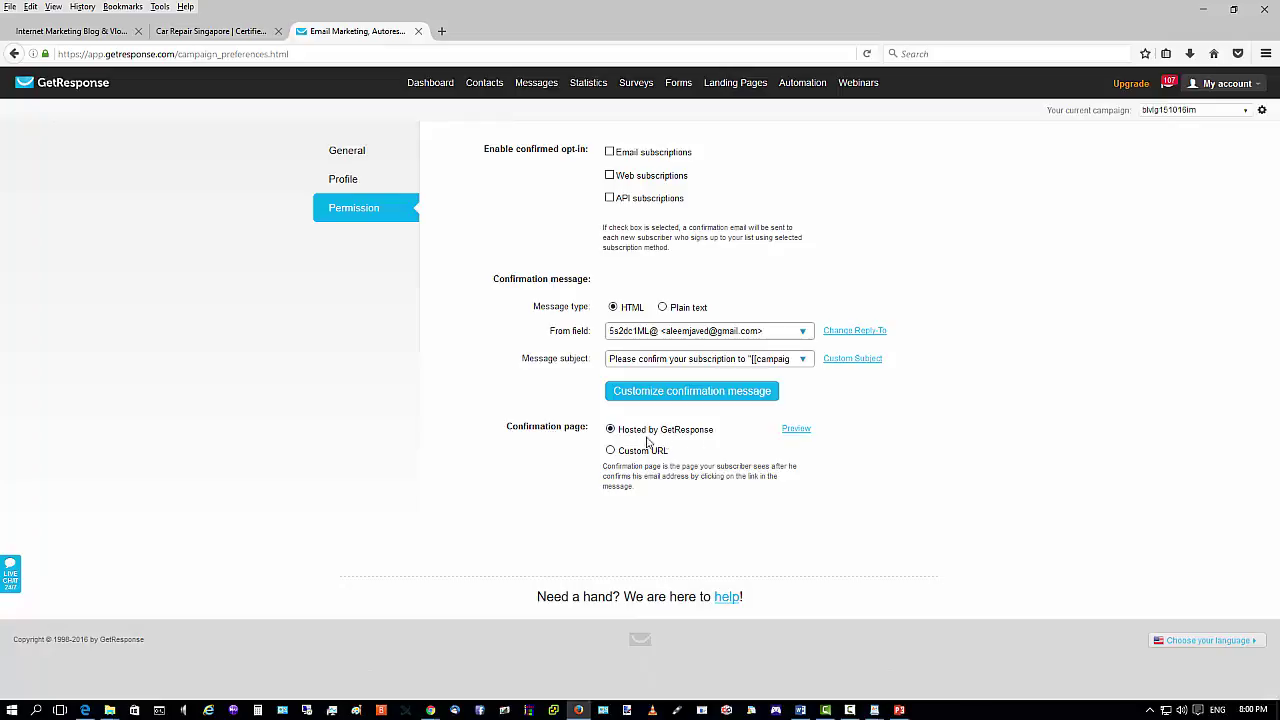
left_click(799, 432)
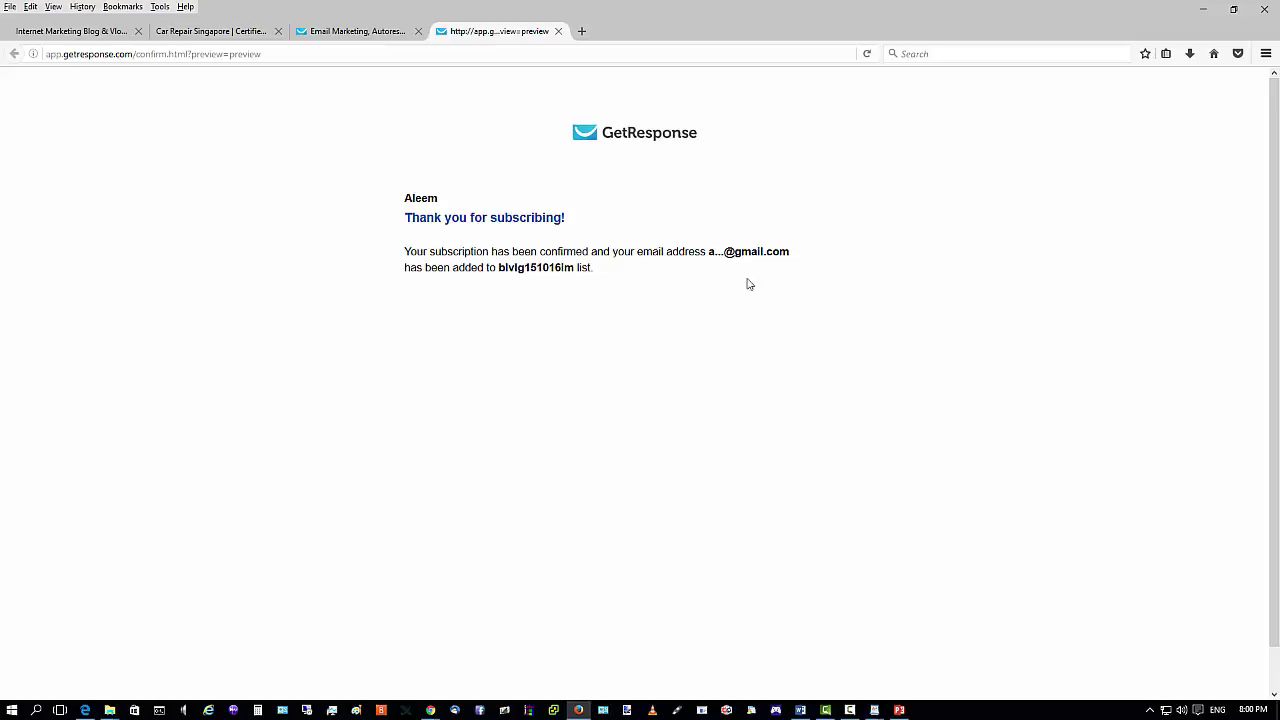
Try a custom confirmation URL 'blogvlog.net', then remove it and keep GetResponse hosting.
left_click(322, 33)
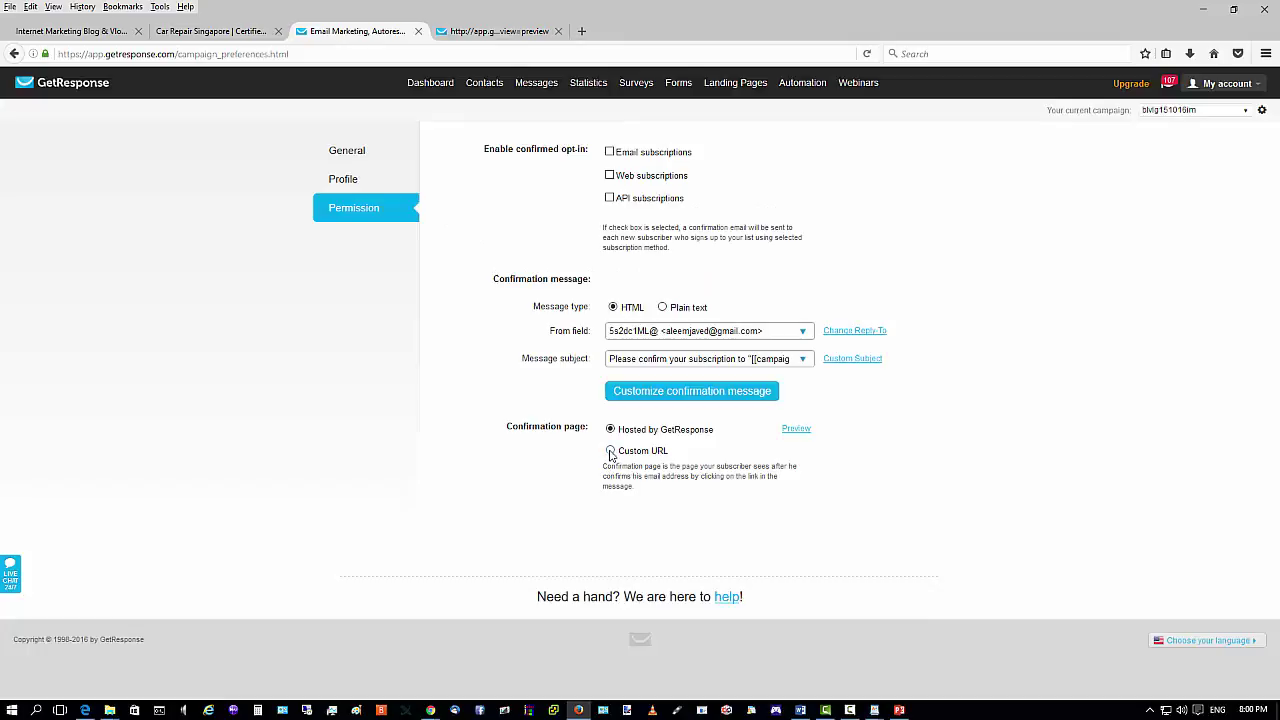
left_click(610, 452)
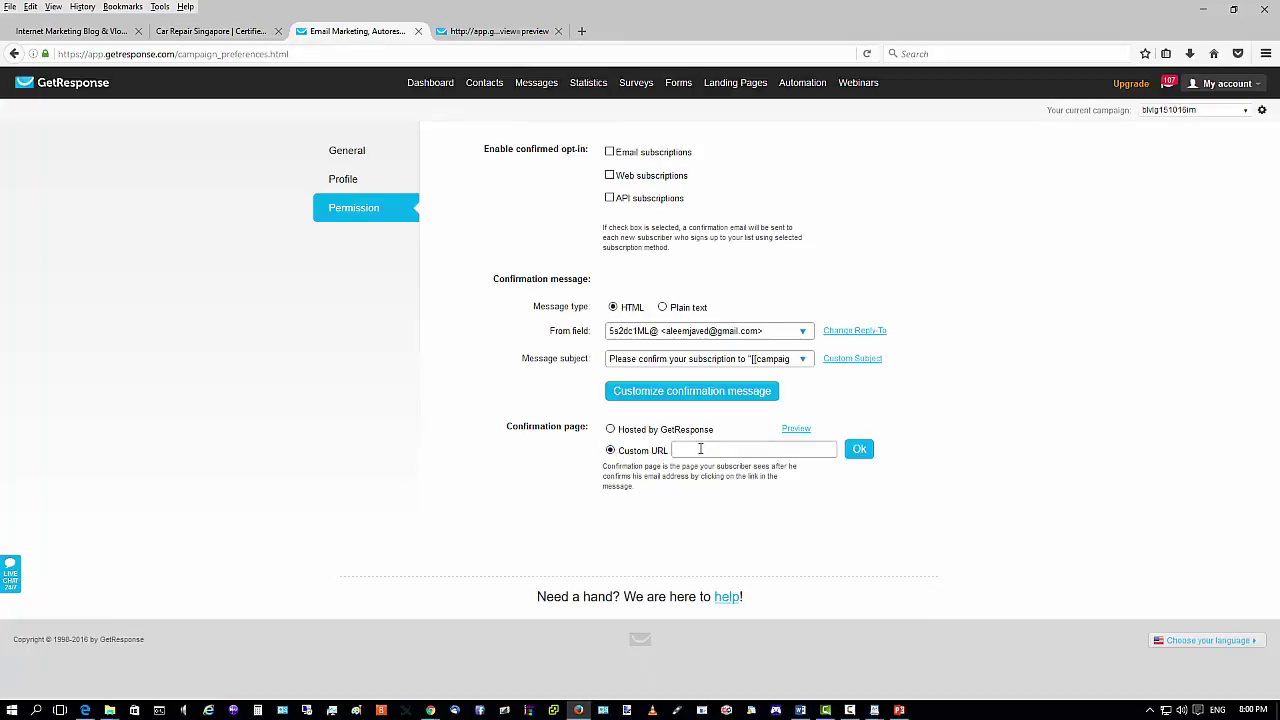
type("blogvlog.net/blog/tks")
left_click_drag(754, 449, 593, 452)
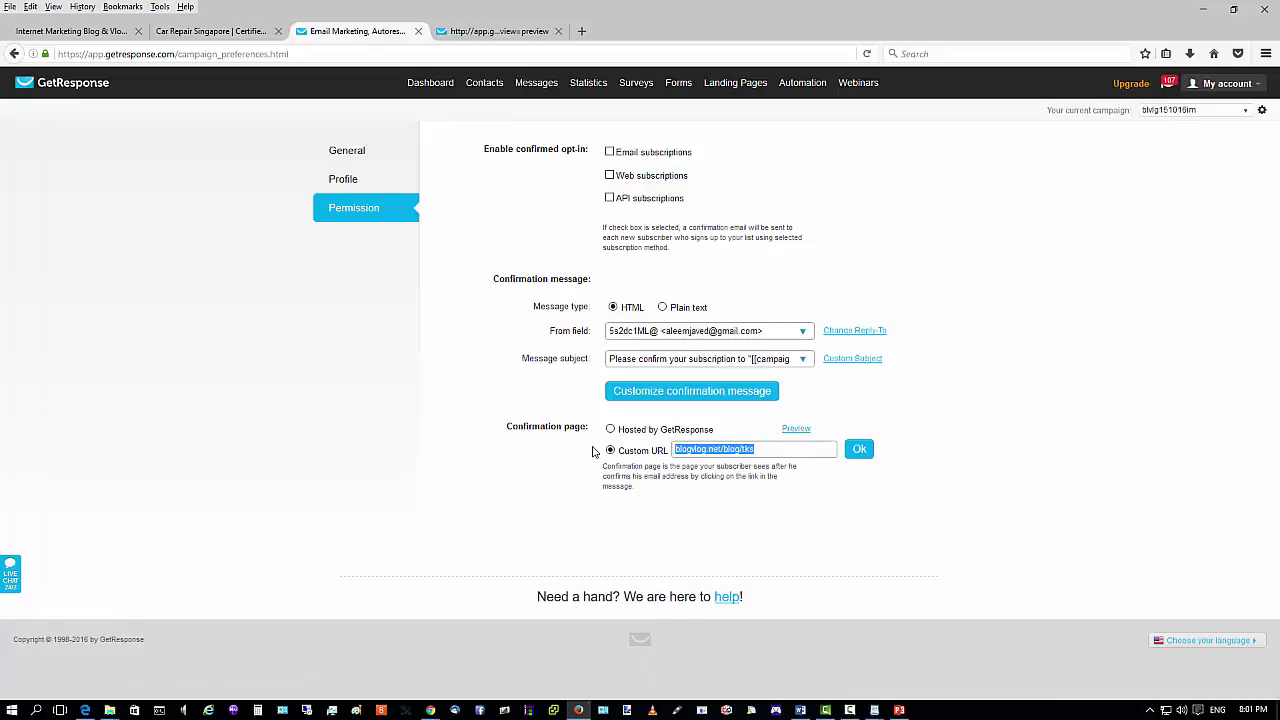
key("BackSpace")
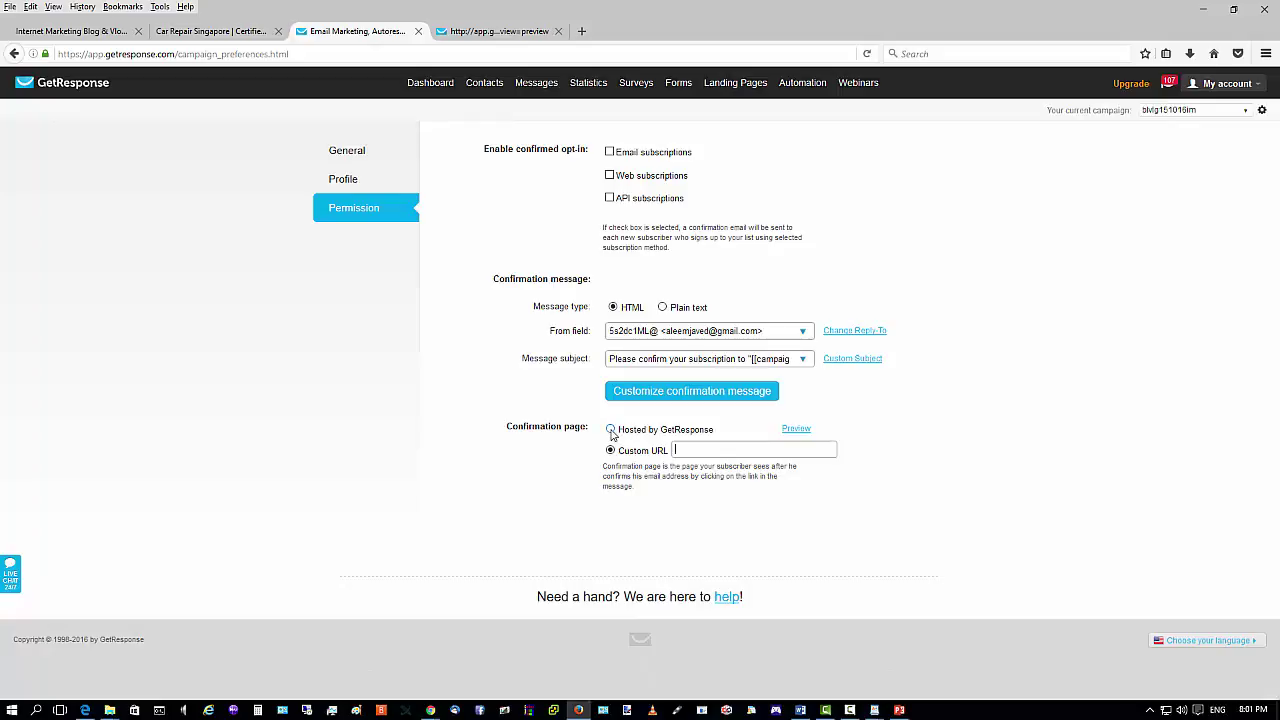
left_click(611, 430)
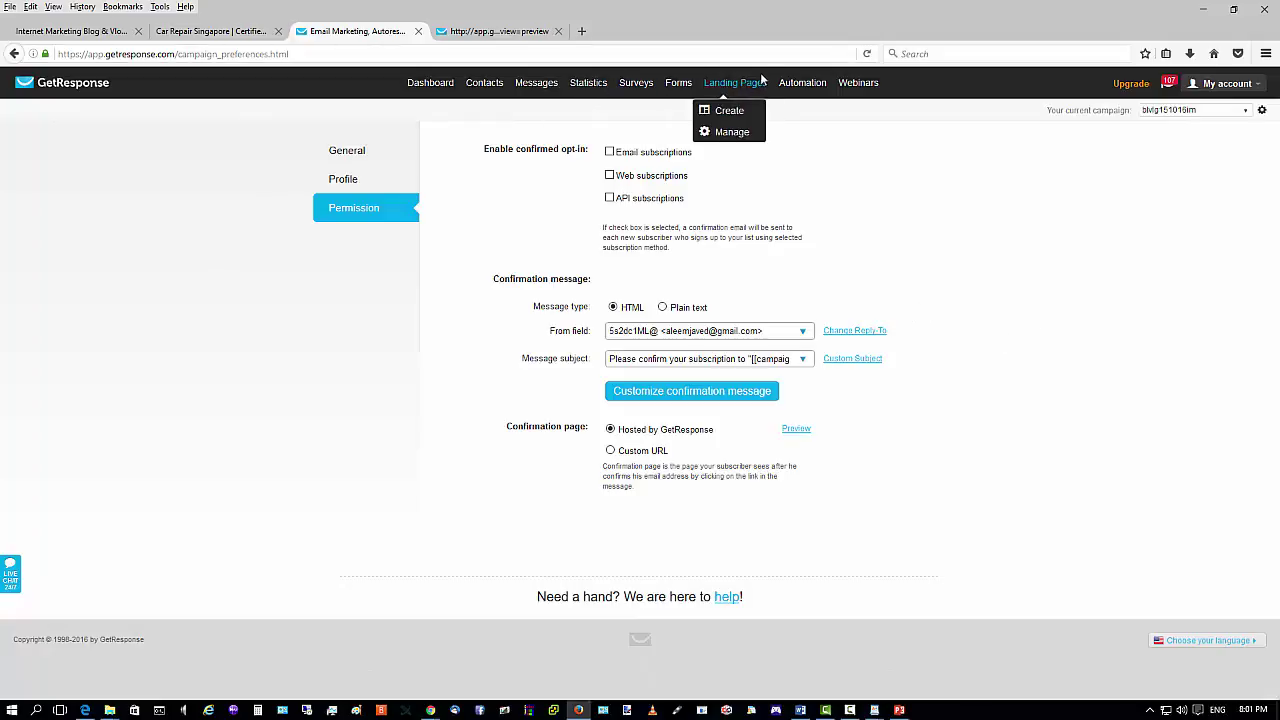
Create a new web form and pick the Travel Content template from the gallery.
mouse_move(578, 95)
mouse_move(677, 82)
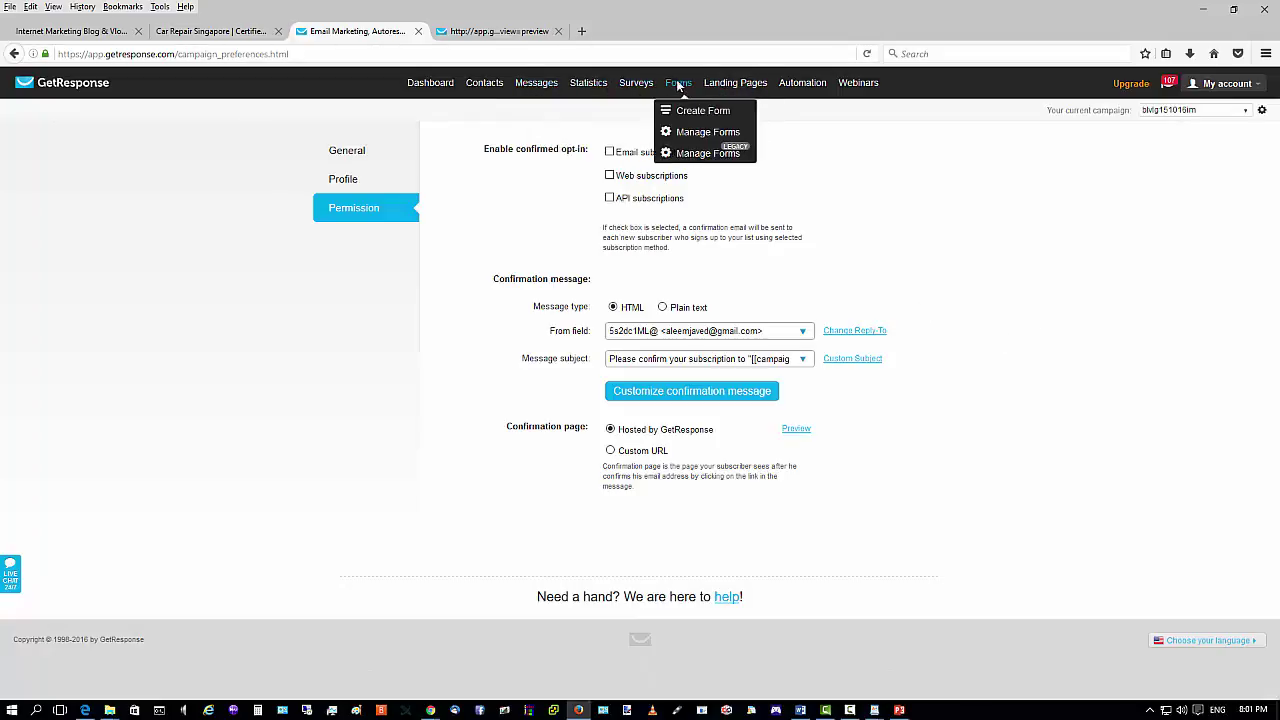
left_click(690, 111)
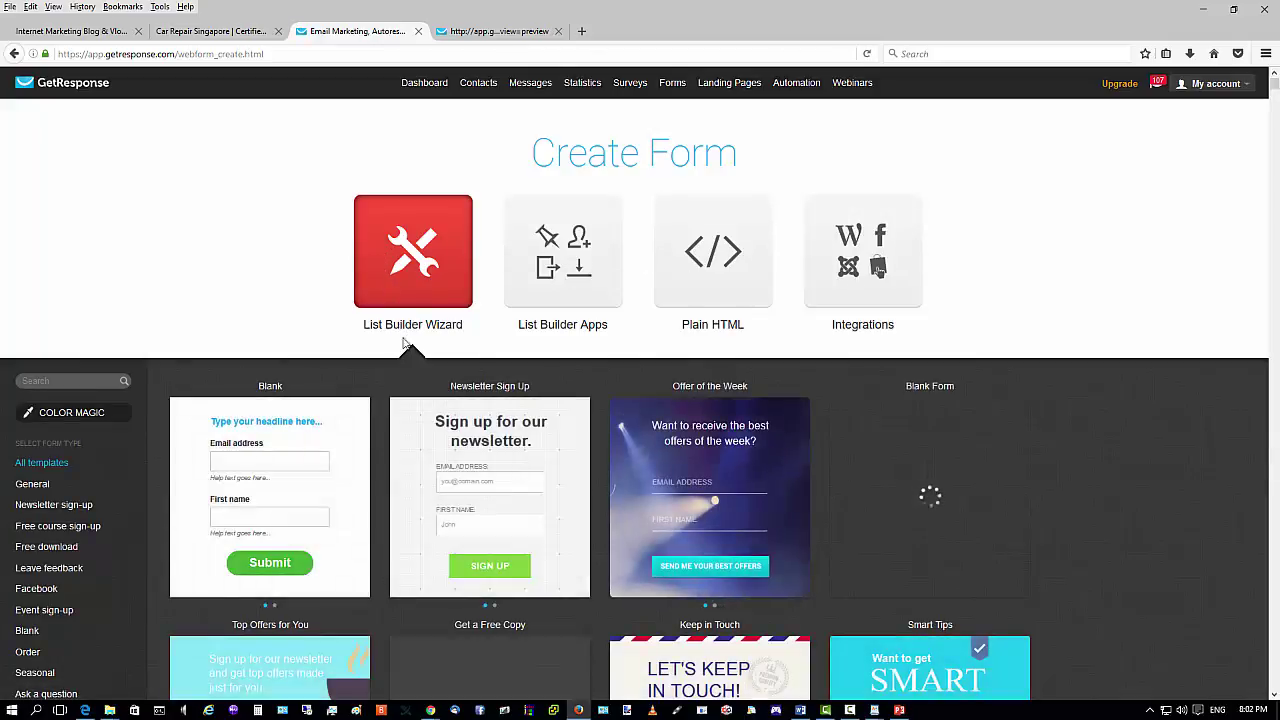
mouse_move(453, 477)
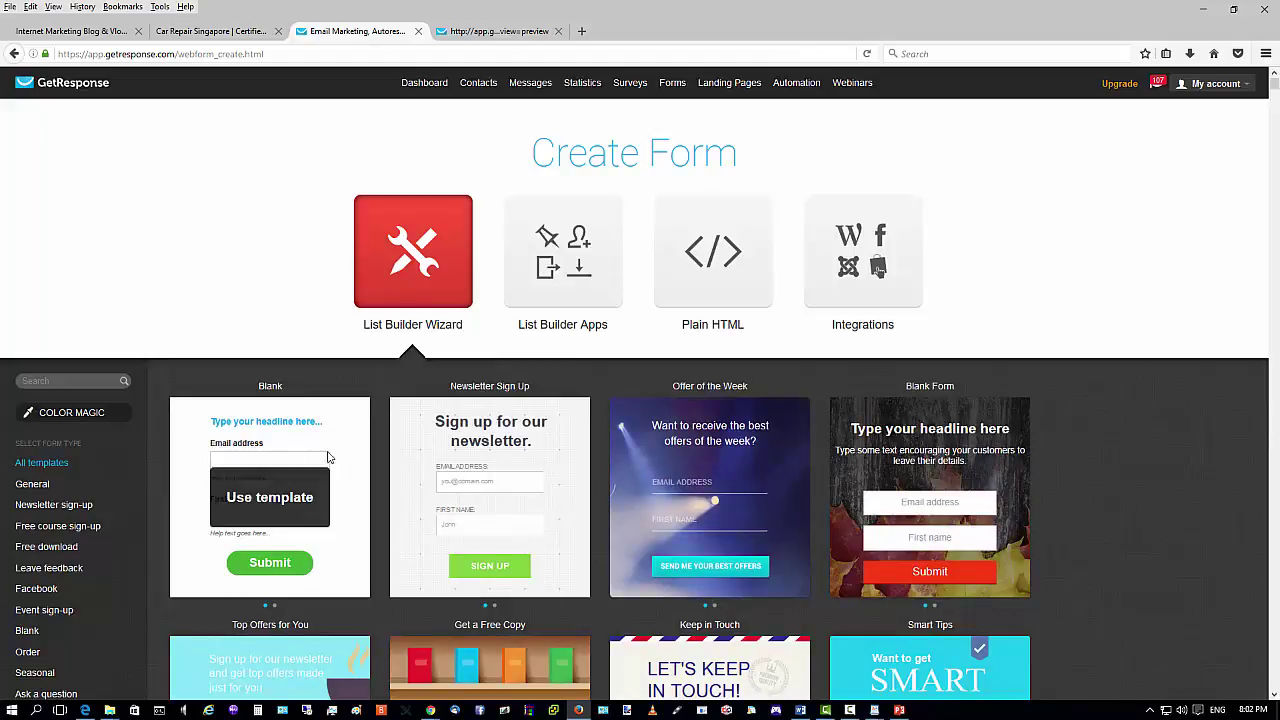
scroll(486, 475, "down", 1)
scroll(272, 470, "down", 5)
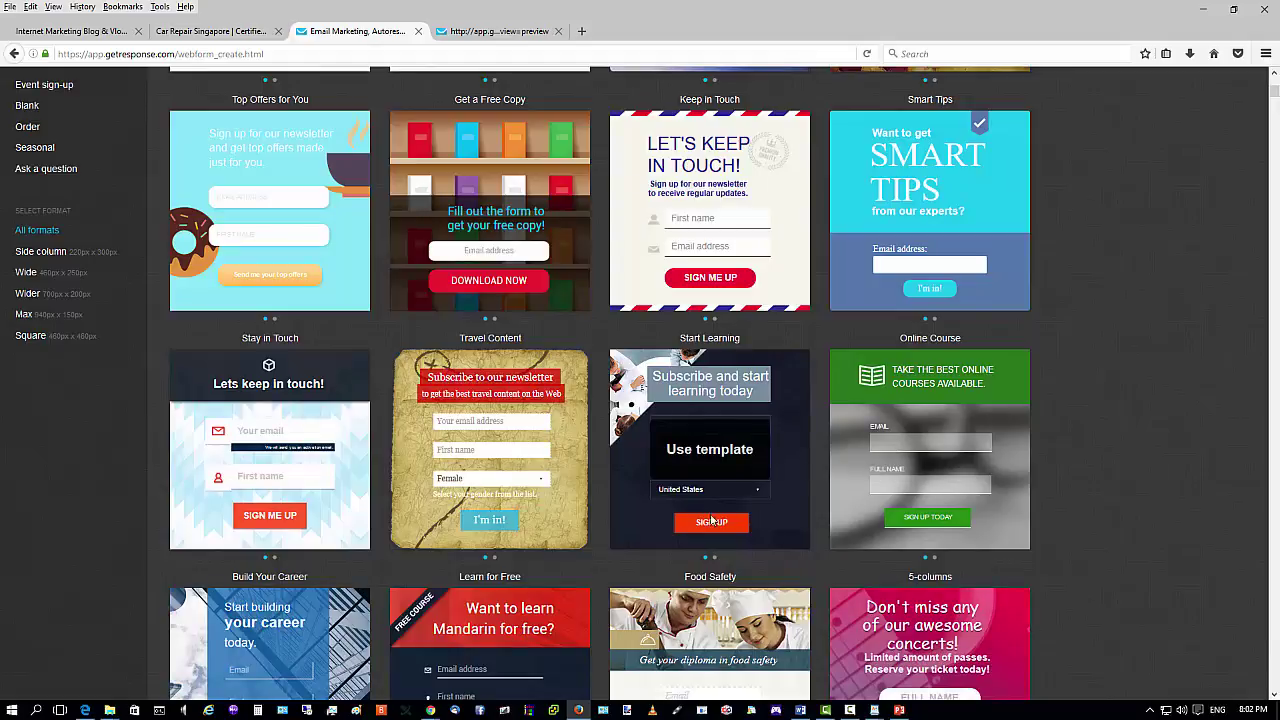
scroll(766, 430, "down", 3)
scroll(766, 430, "down", 1)
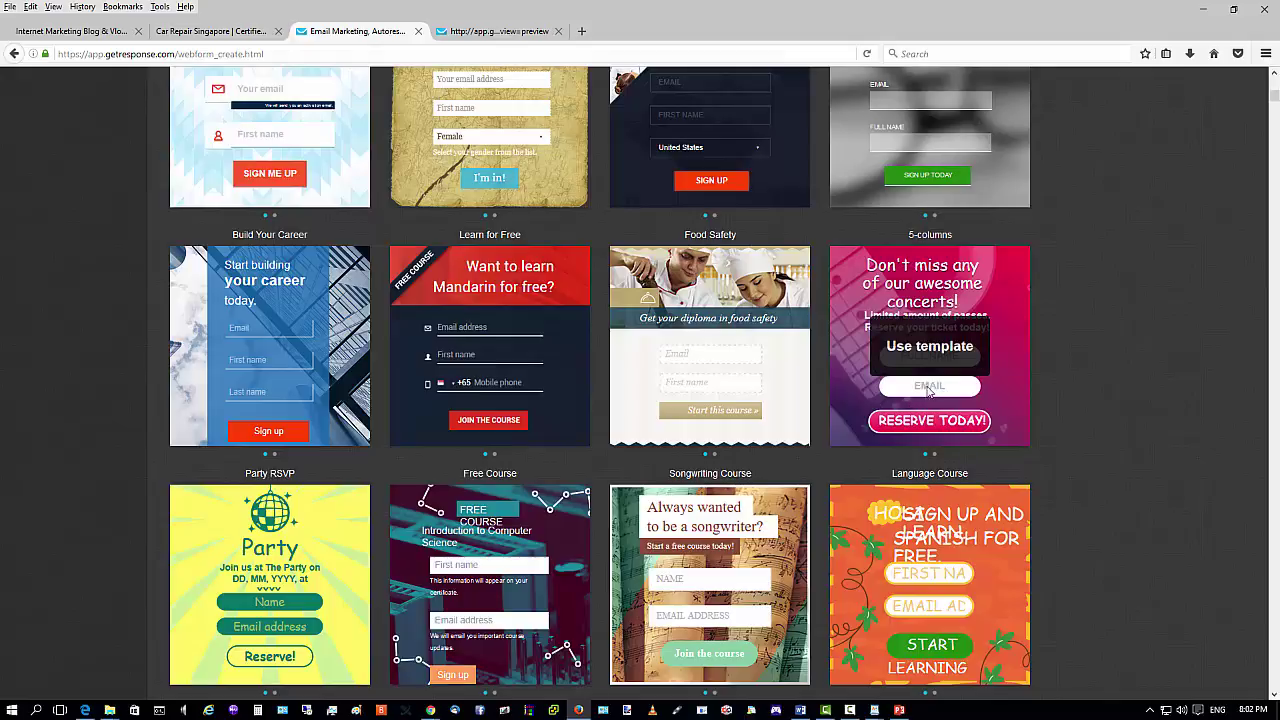
scroll(700, 350, "up", 3)
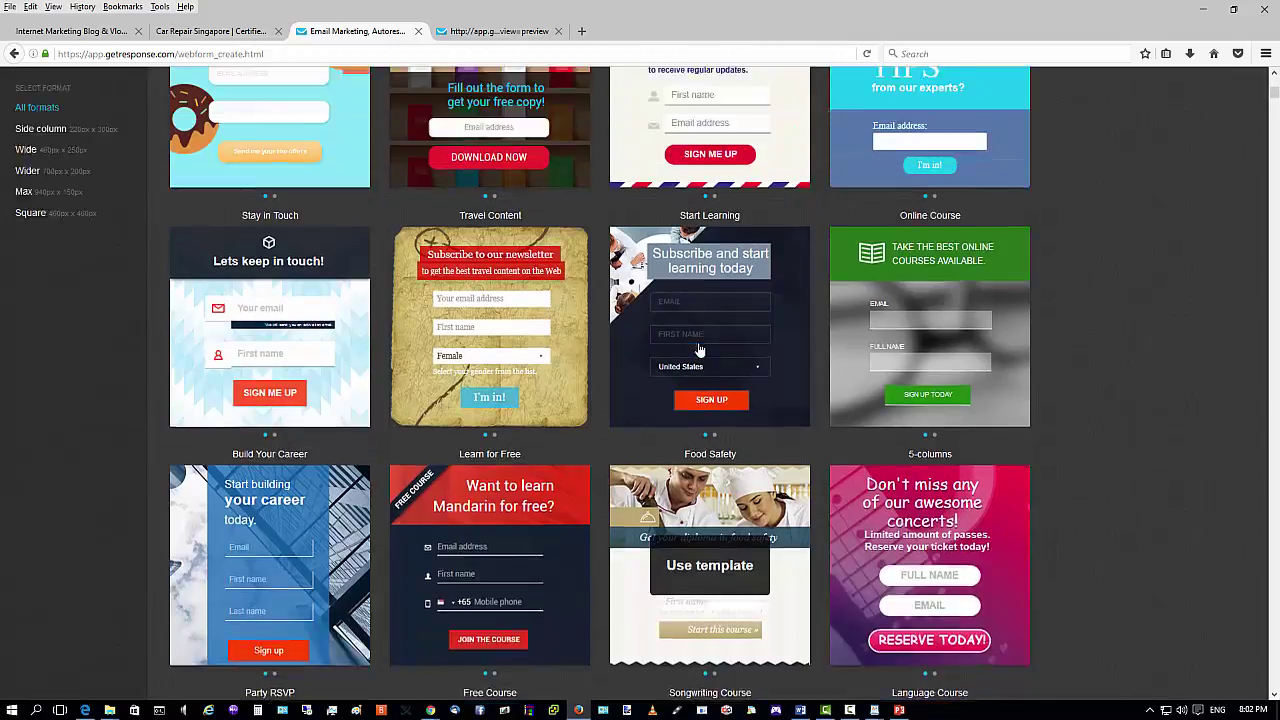
scroll(890, 400, "up", 1)
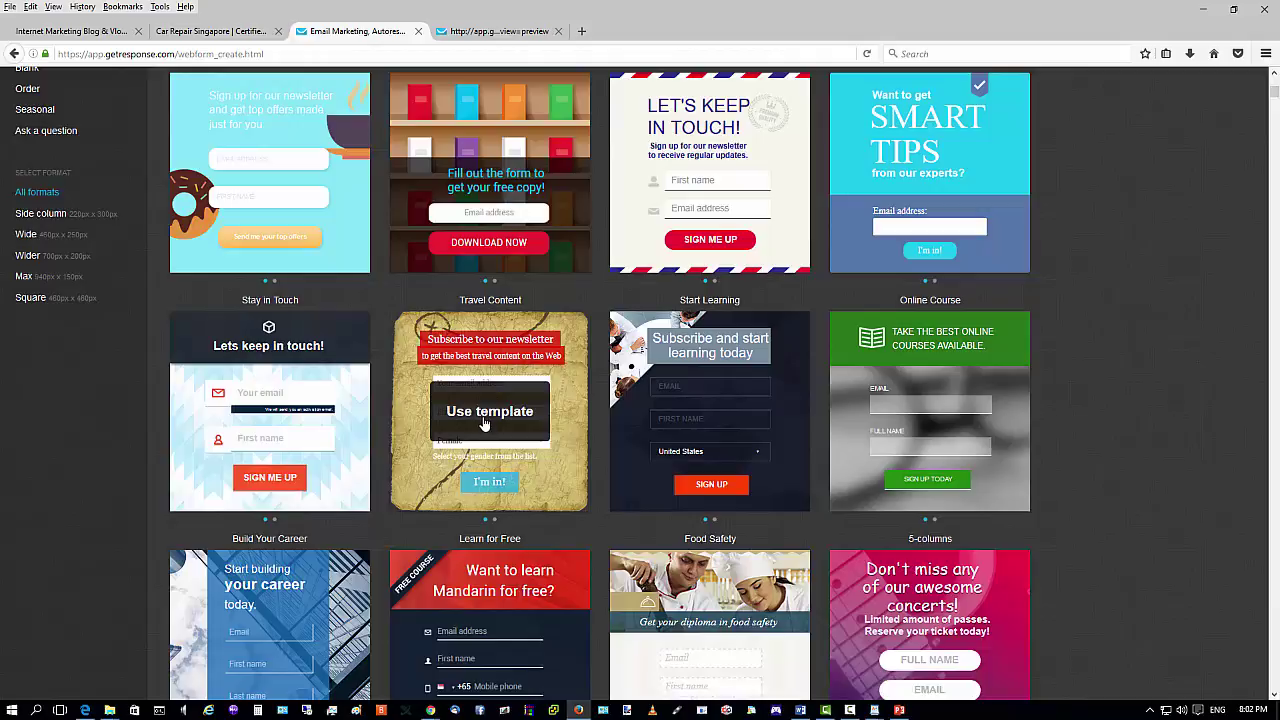
left_click(484, 420)
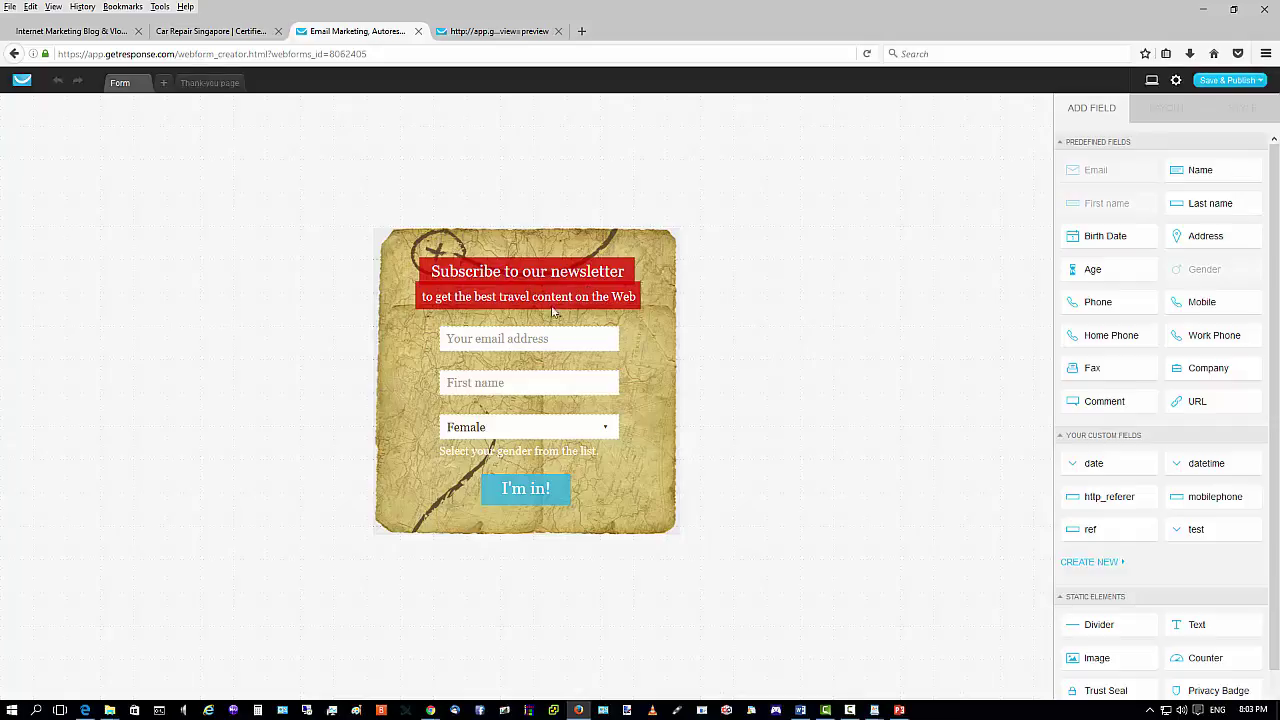
left_click(497, 290)
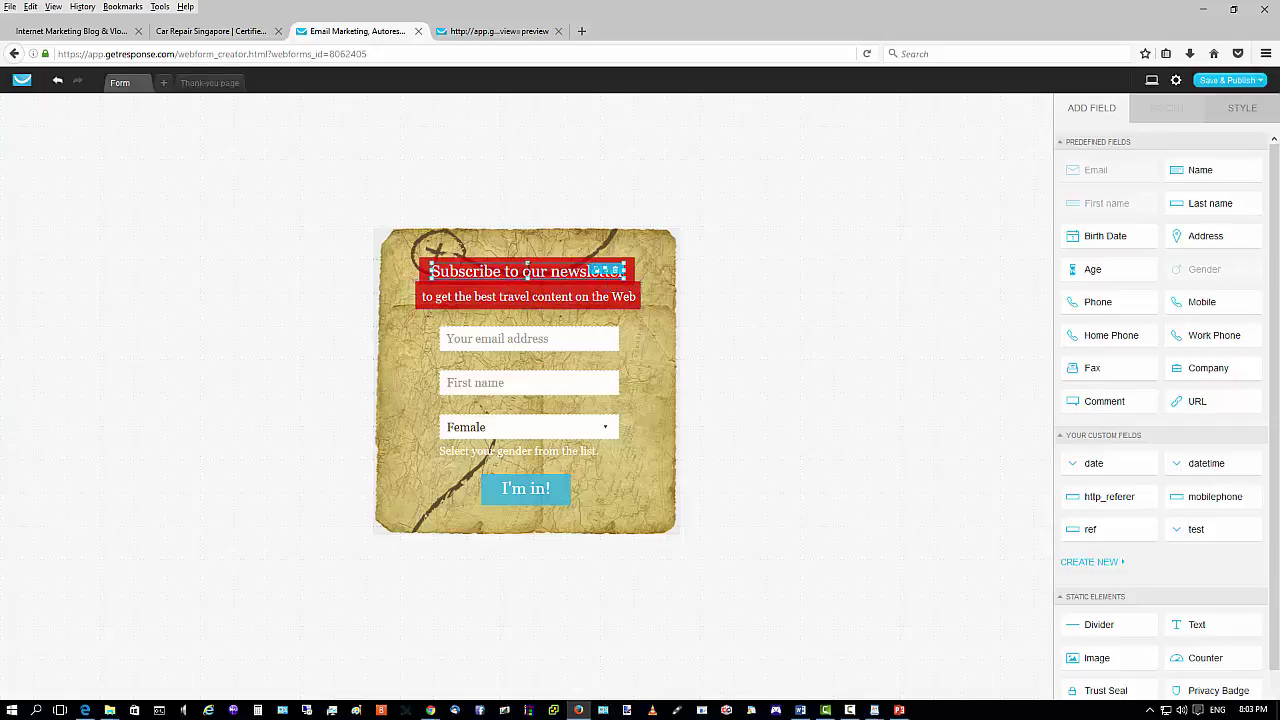
triple_click(528, 271)
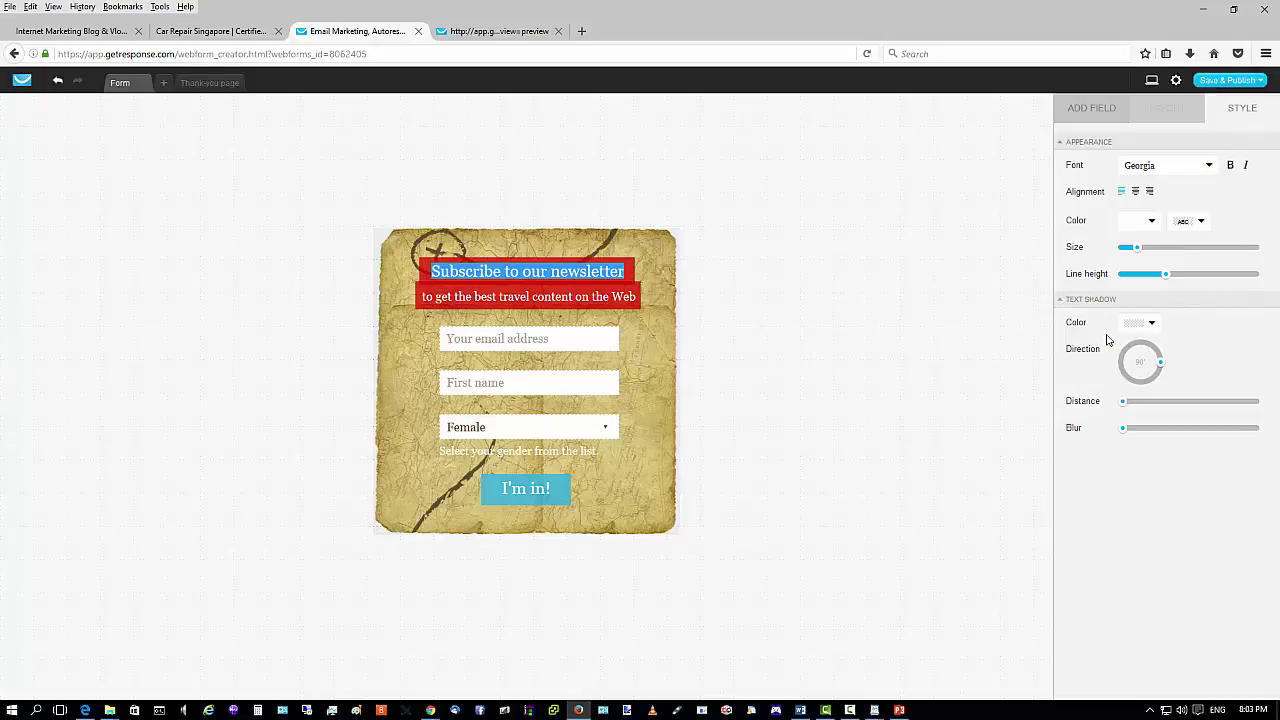
left_click(646, 334)
left_click(529, 297)
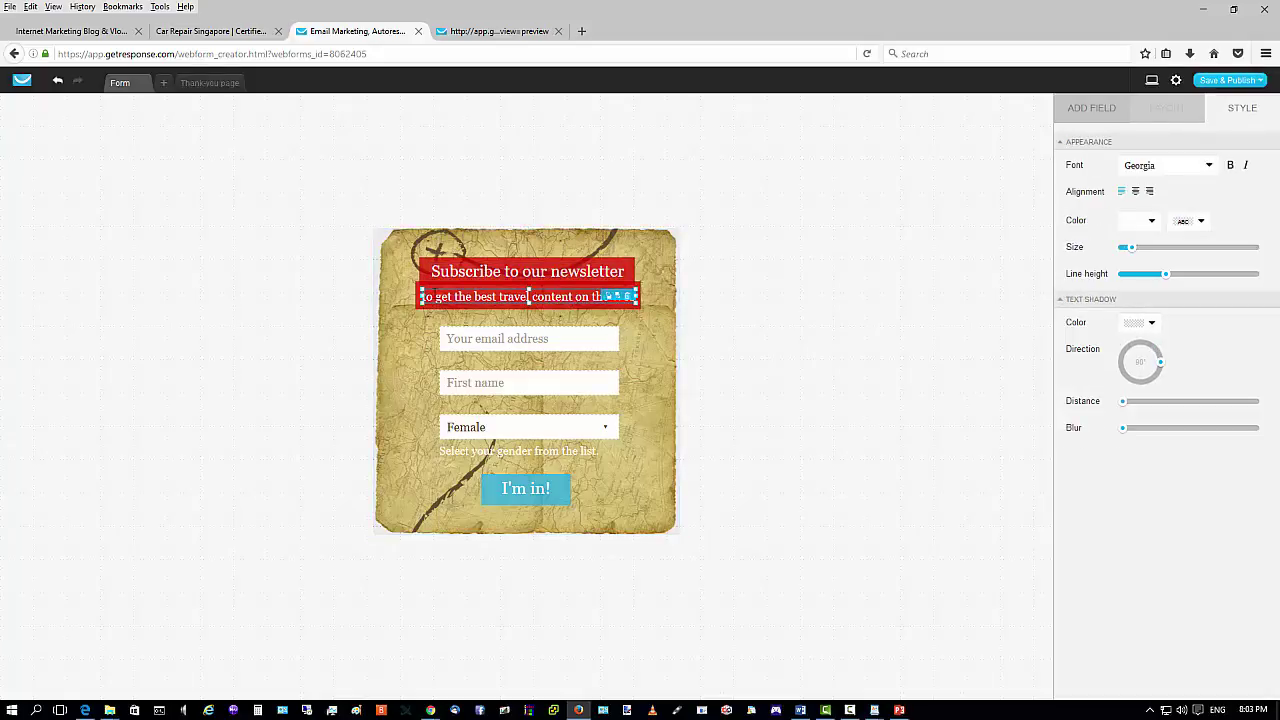
left_click(489, 297)
triple_click(489, 297)
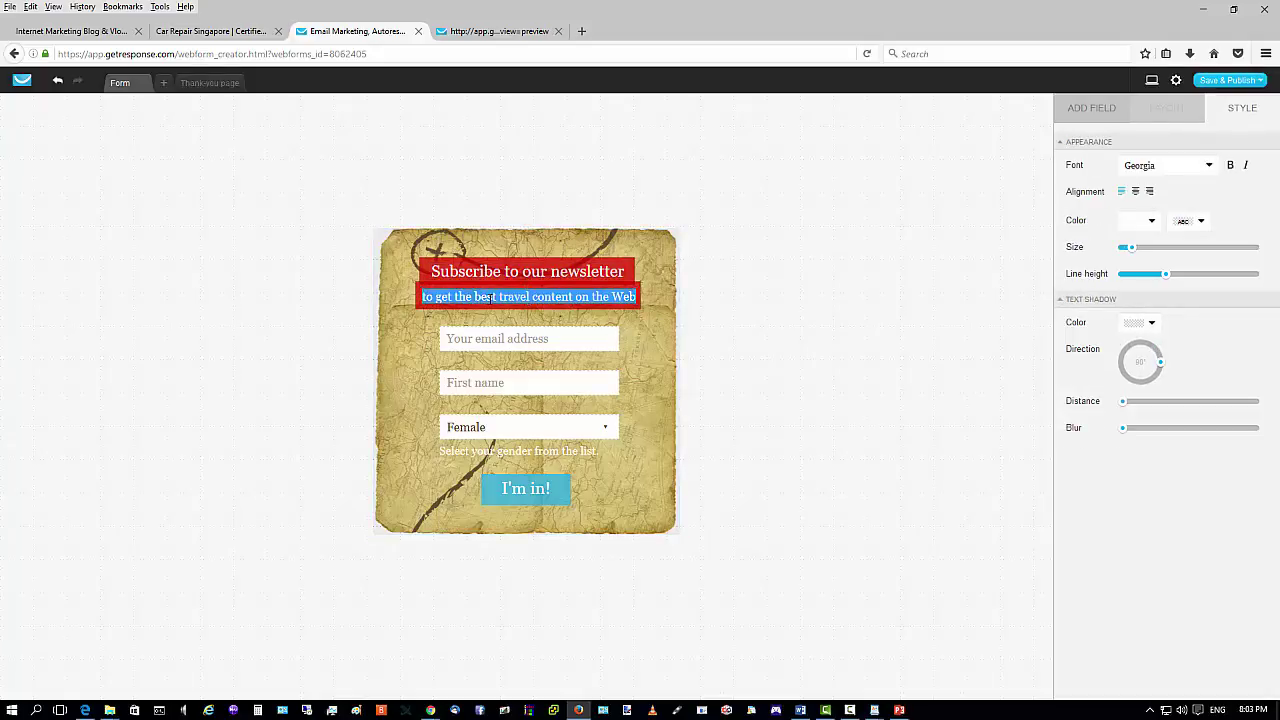
left_click(641, 349)
left_click(588, 343)
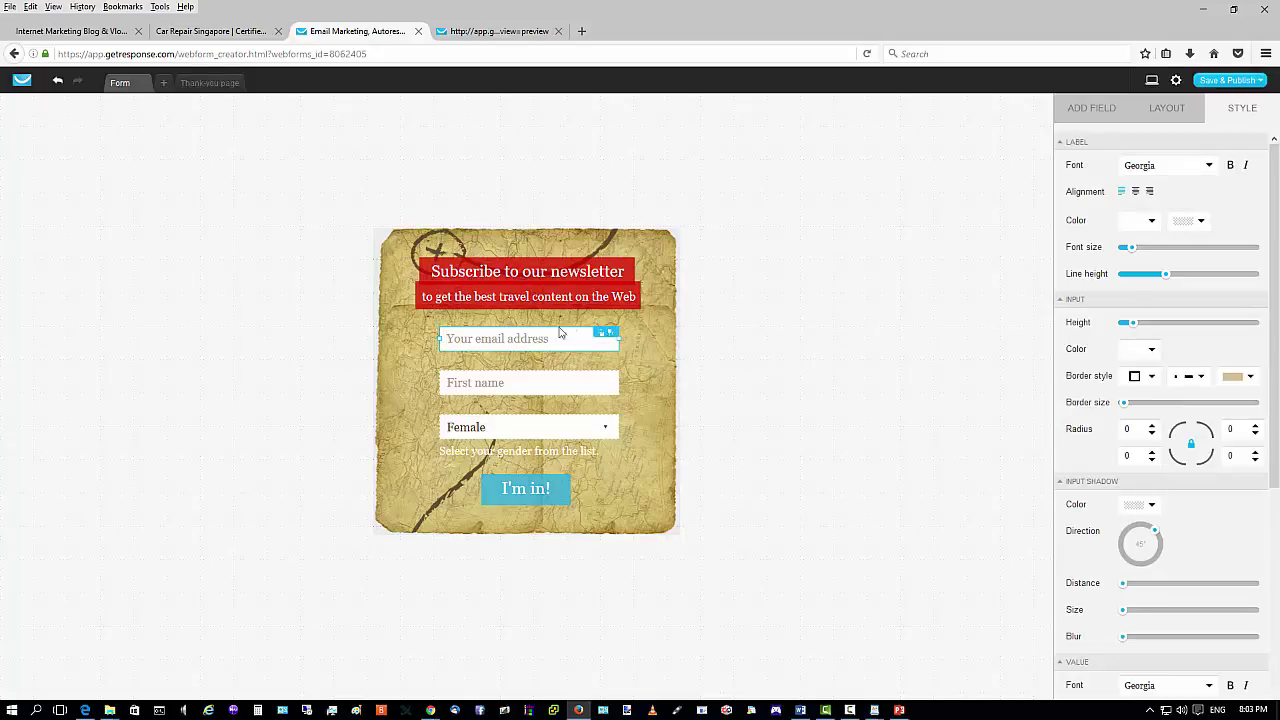
left_click(628, 330)
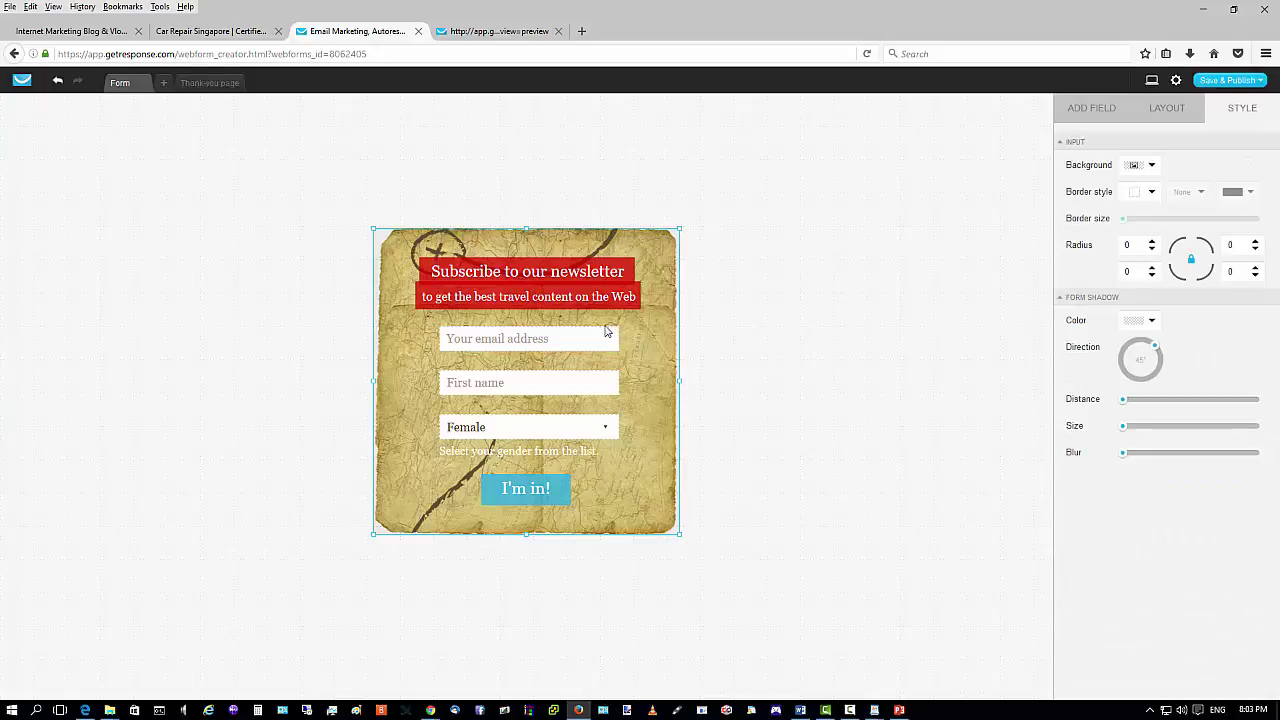
left_click(591, 332)
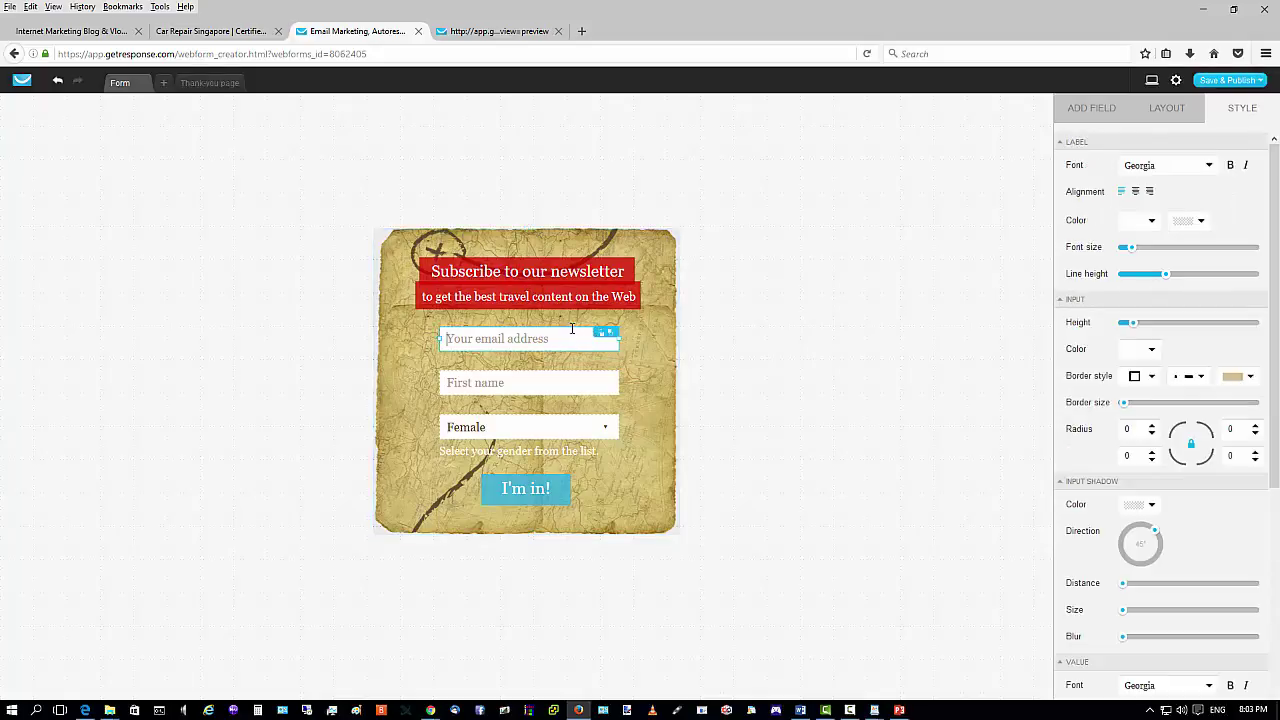
left_click(656, 365)
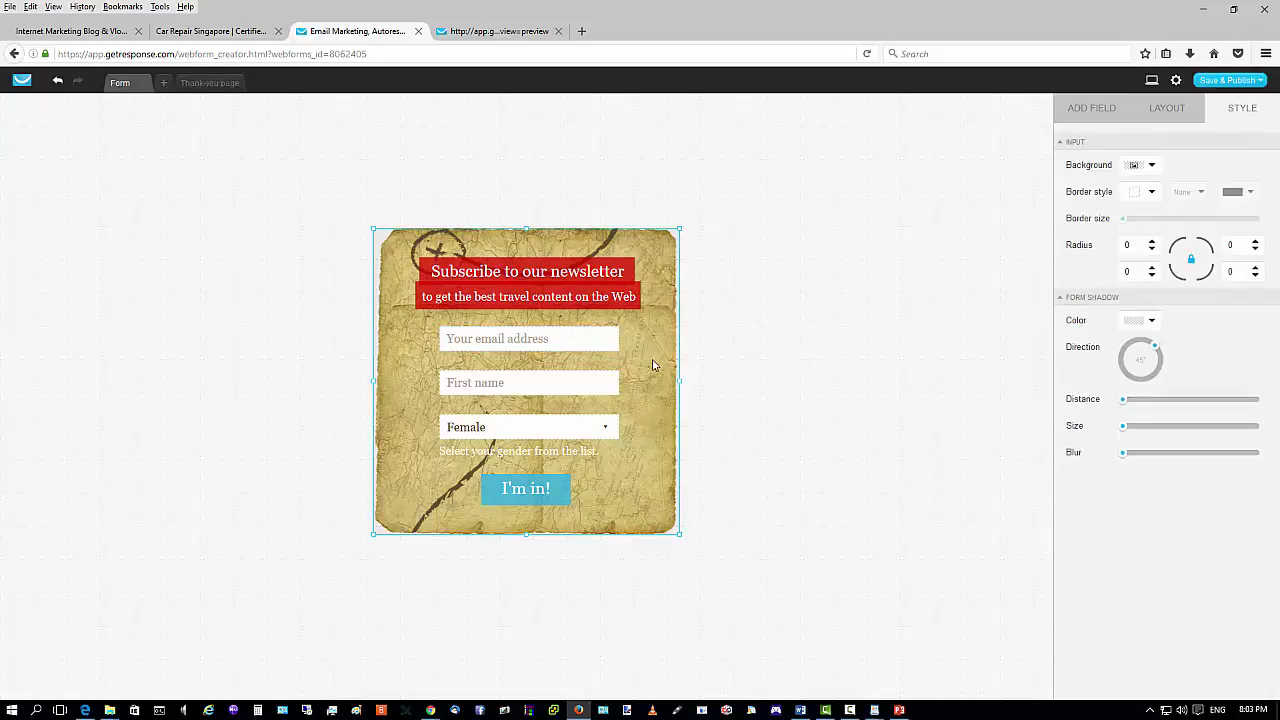
left_click(496, 376)
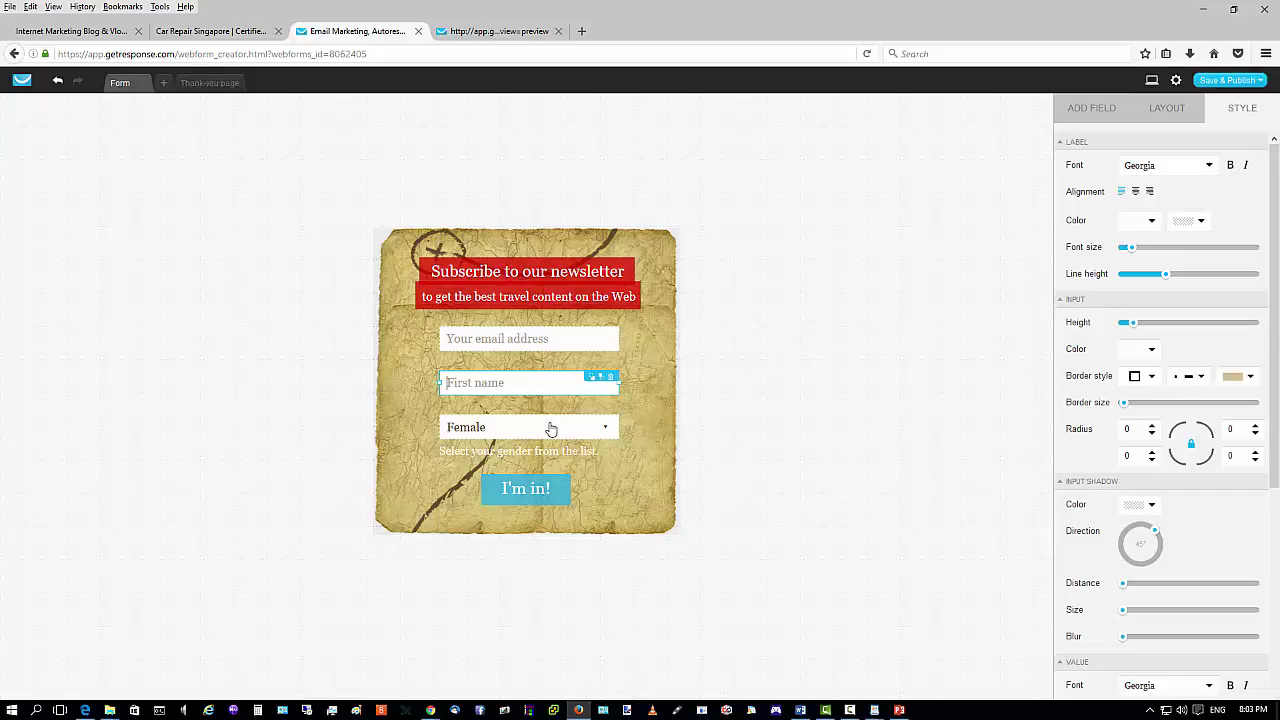
left_click(600, 425)
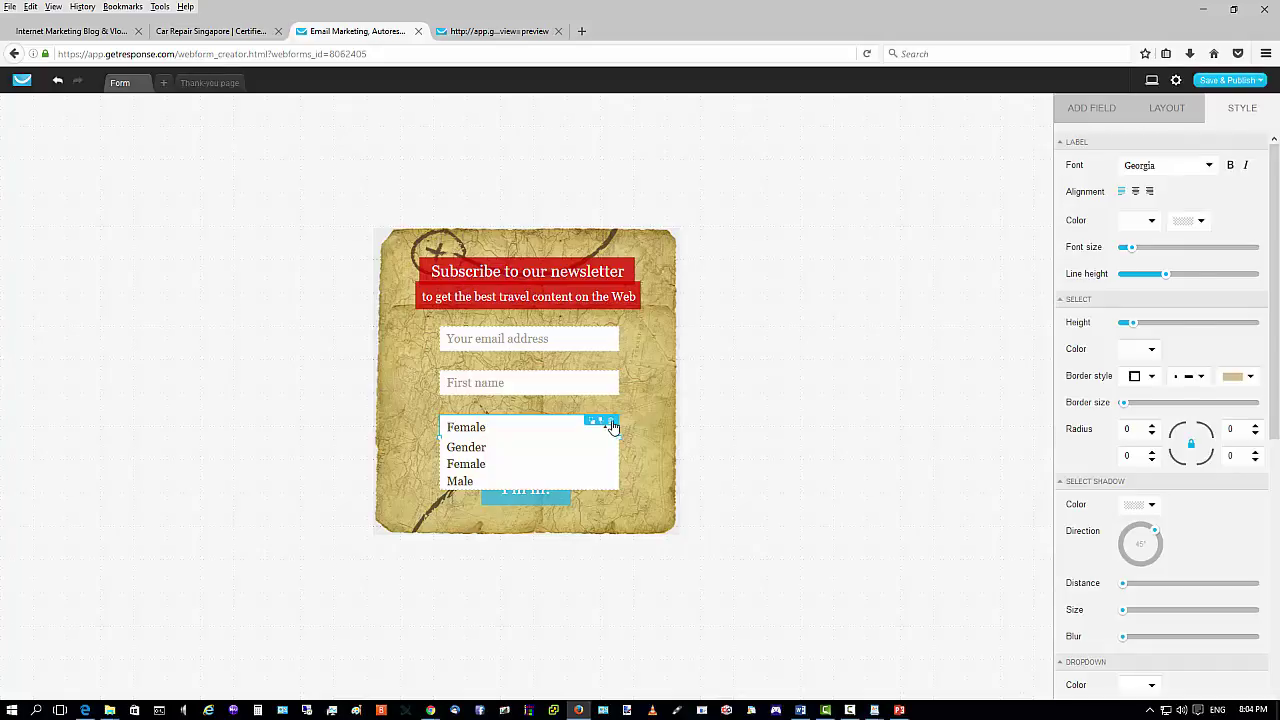
left_click(611, 422)
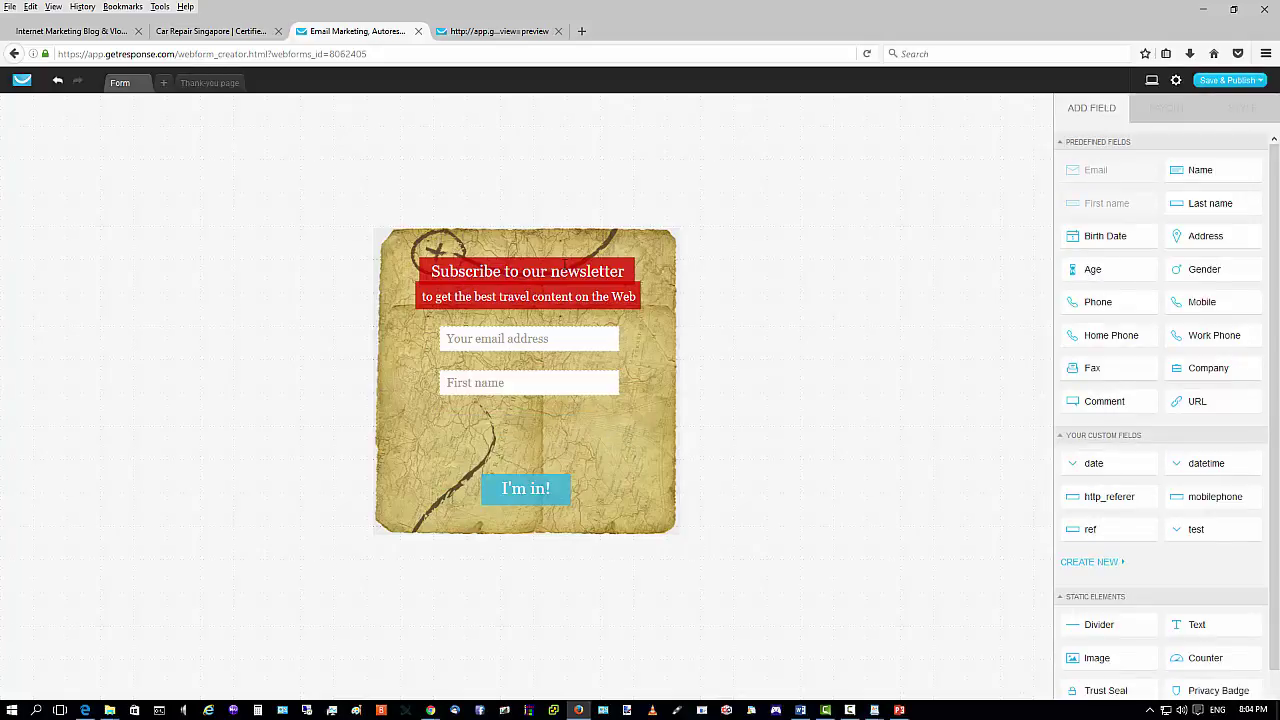
left_click(571, 266)
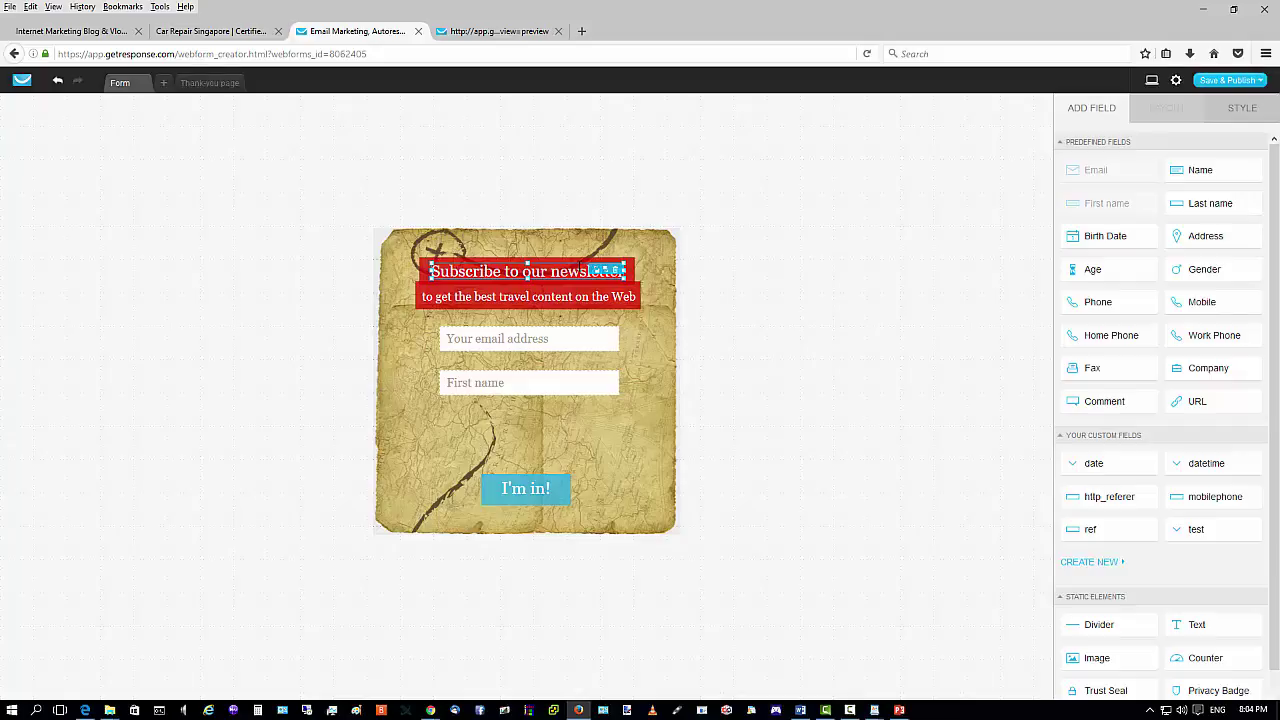
key("ctrl+d")
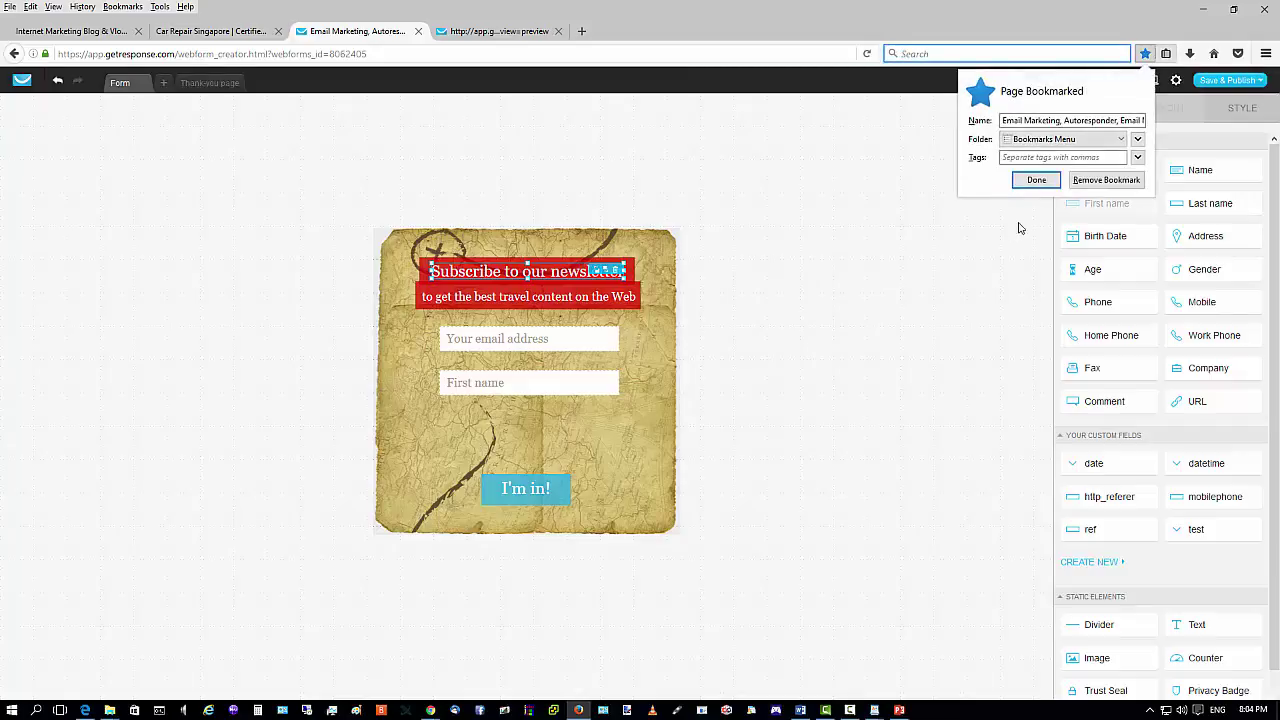
left_click(865, 172)
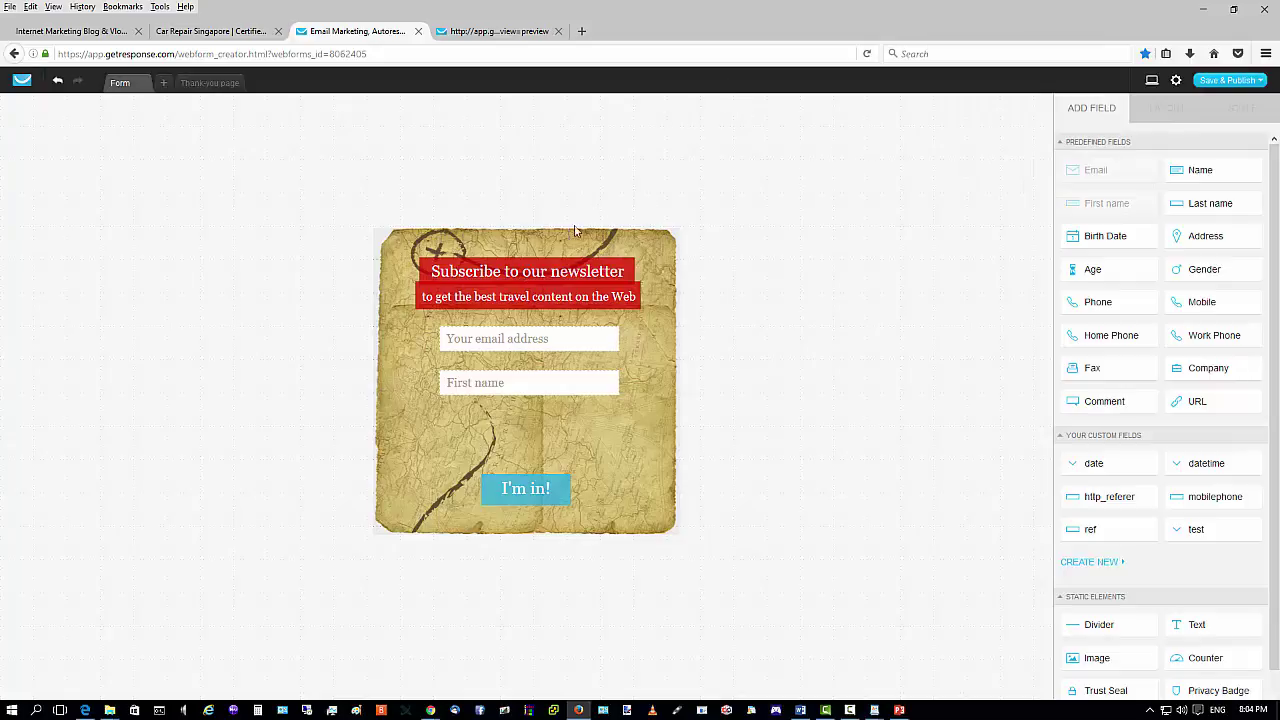
left_click(527, 271)
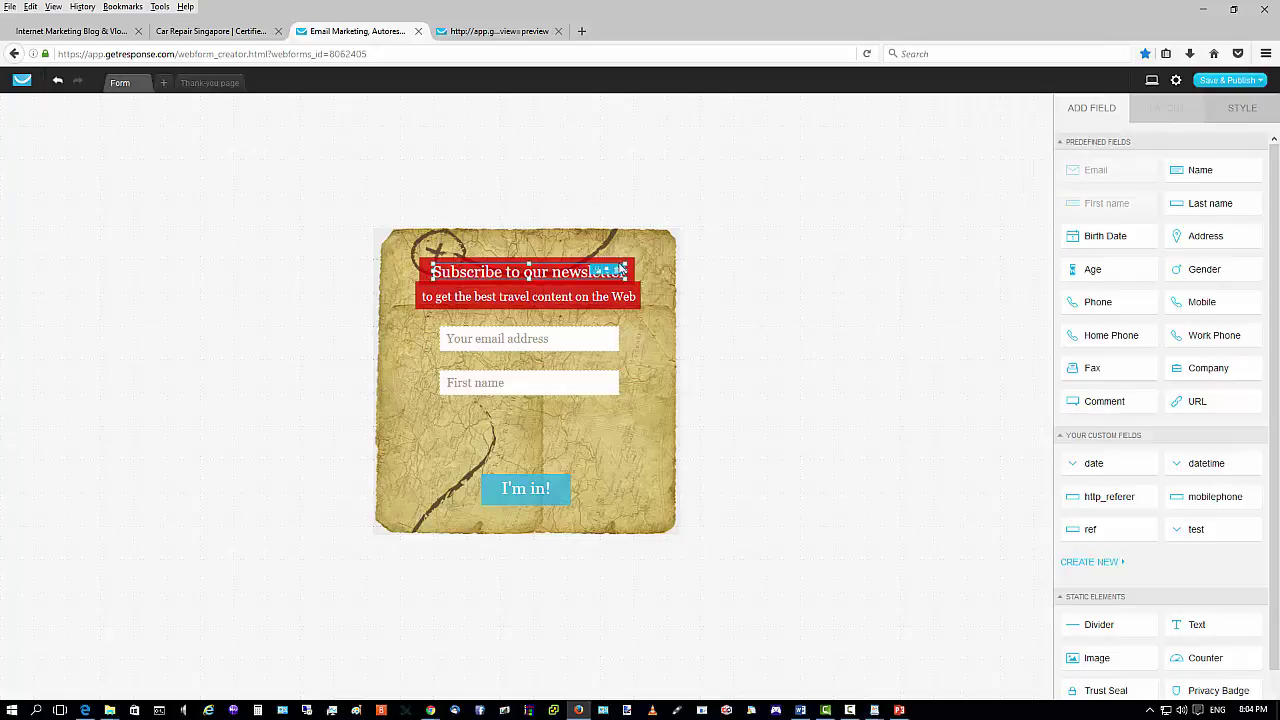
left_click(641, 328)
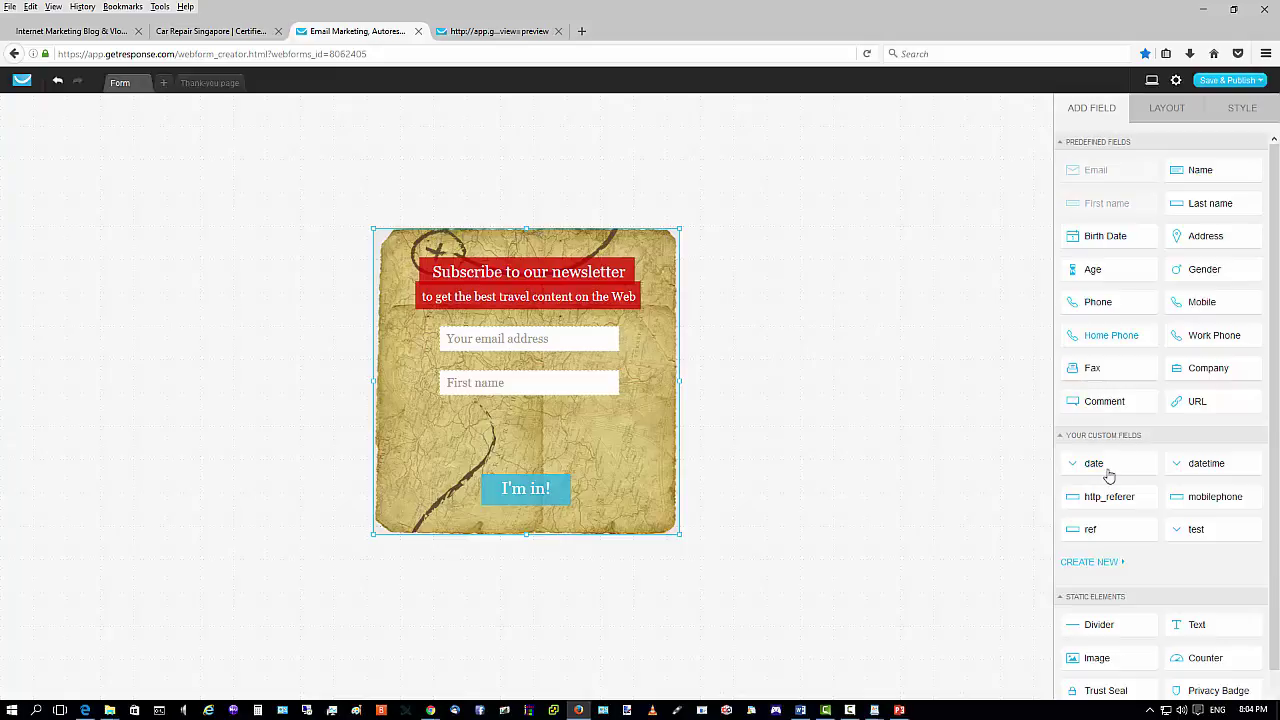
scroll(1190, 480, "down", 1)
left_click_drag(1183, 626, 528, 432)
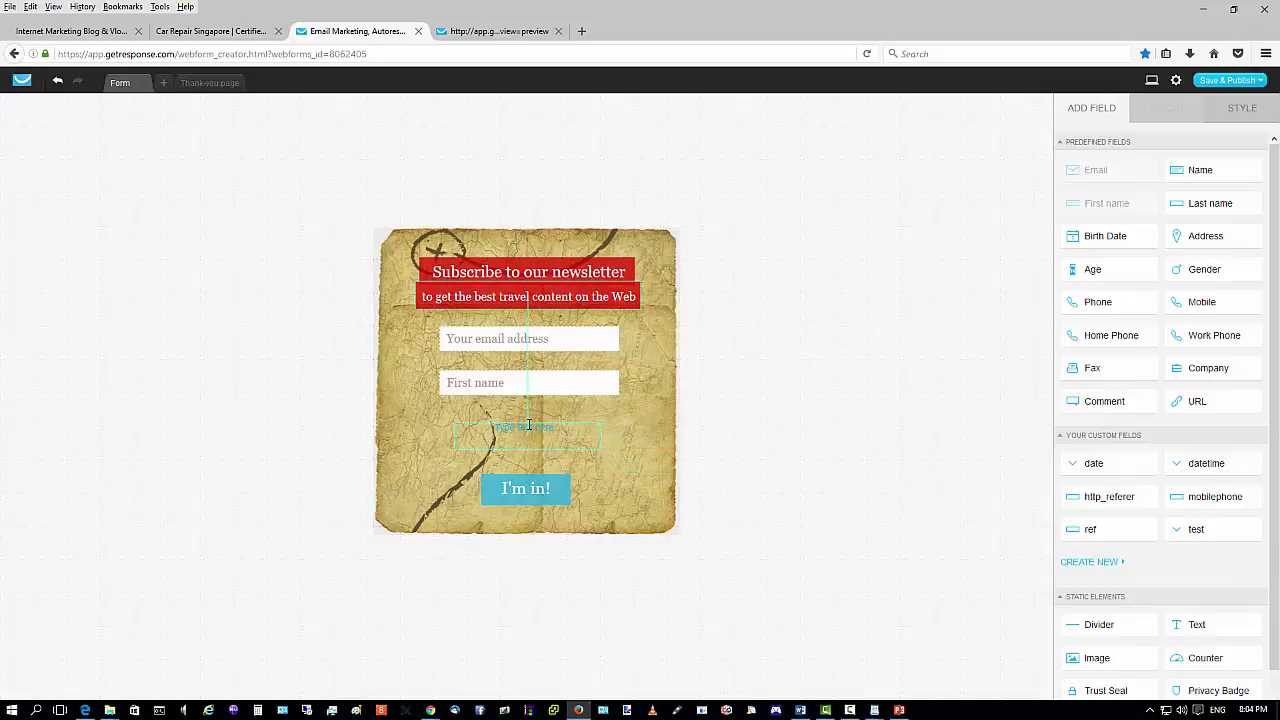
left_click(553, 430)
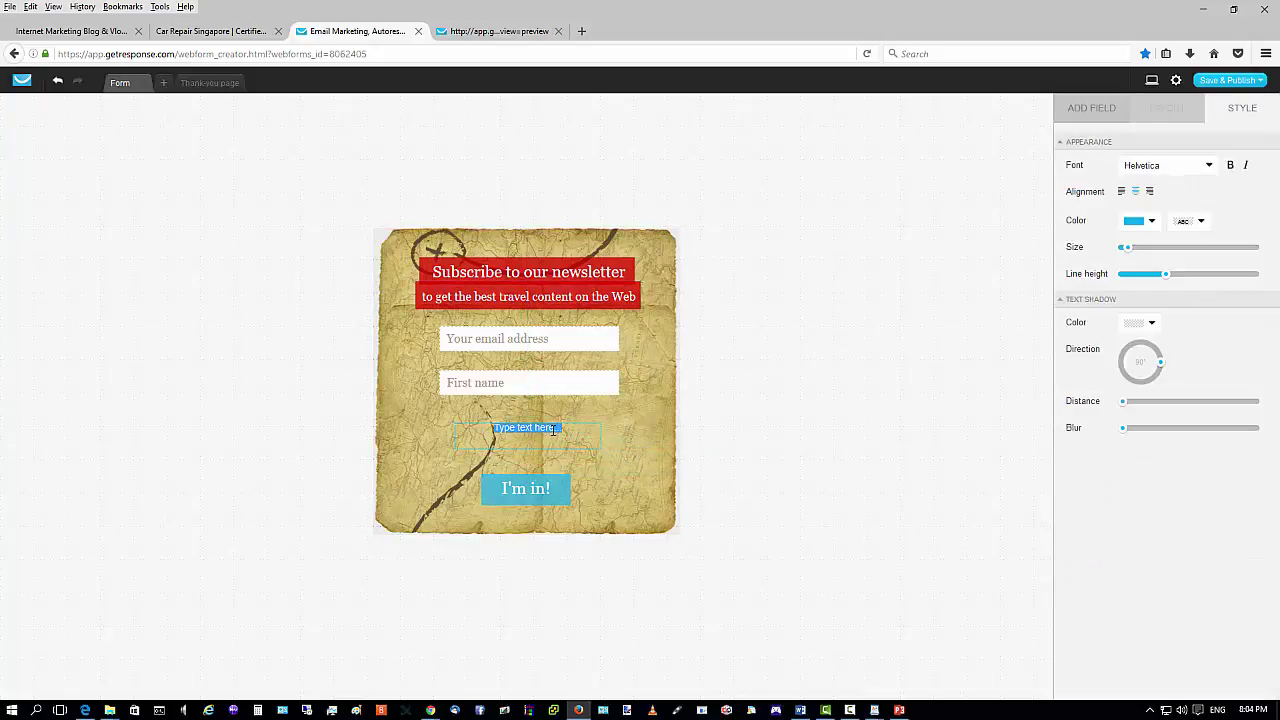
key("BackSpace")
type("We Respect Your Privacy")
left_click(590, 432)
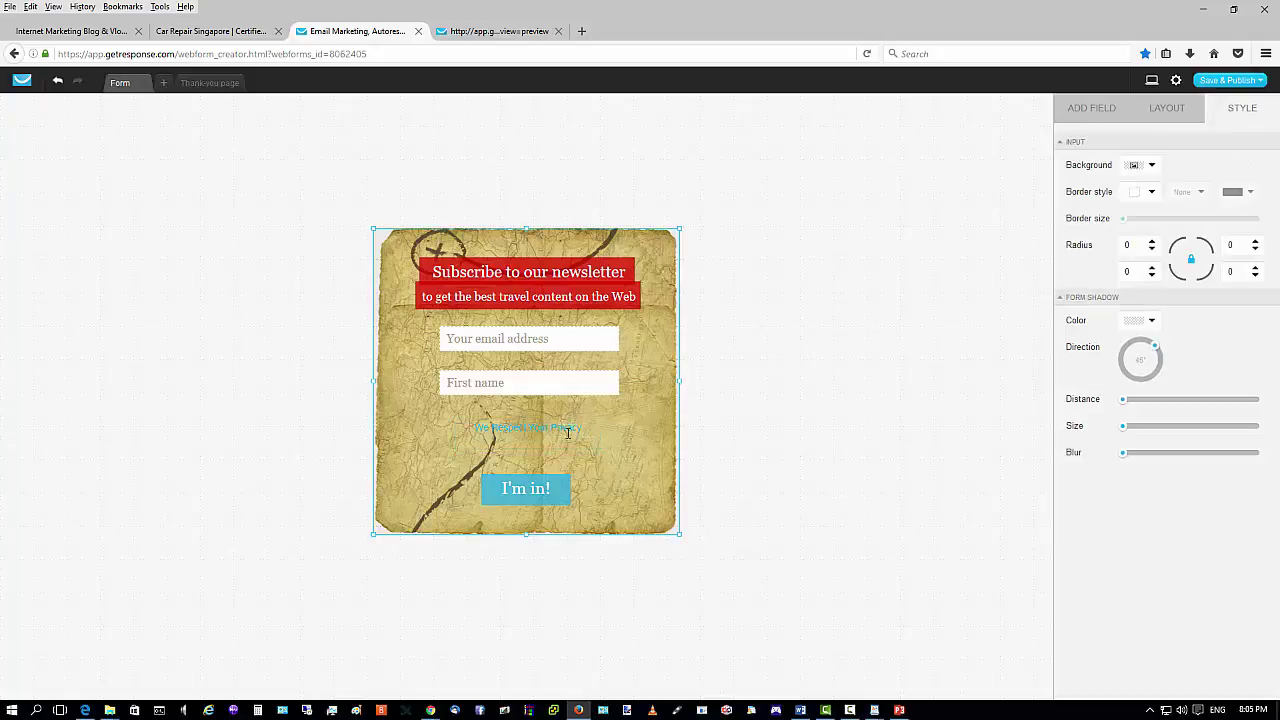
left_click(584, 431)
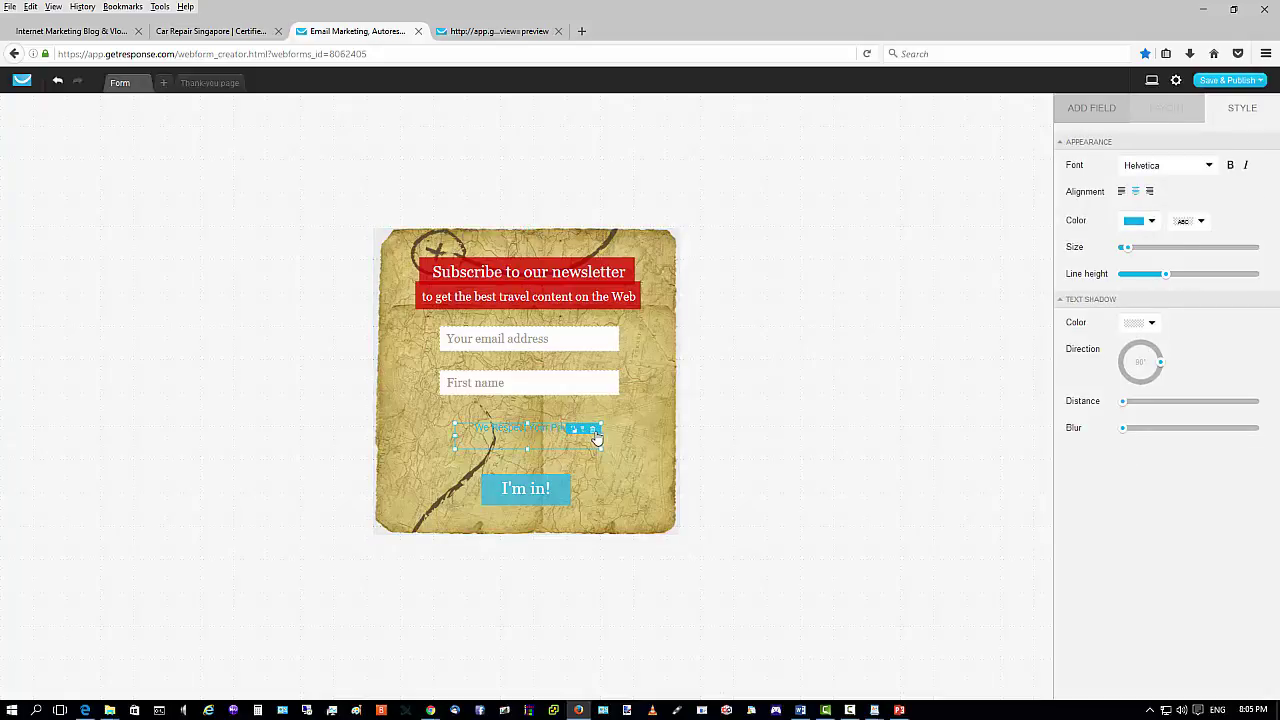
left_click(592, 430)
left_click(526, 490)
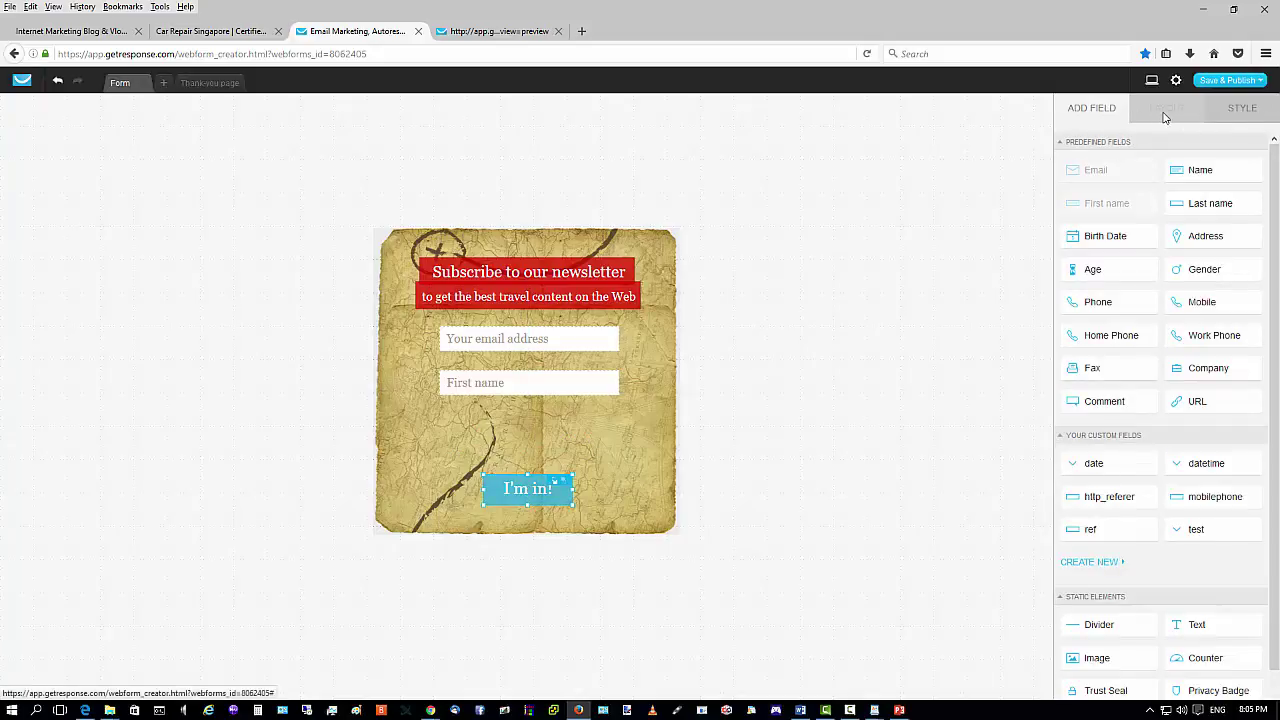
Enlarge the form container with its resize handle, then inspect the First name field.
left_click(1241, 110)
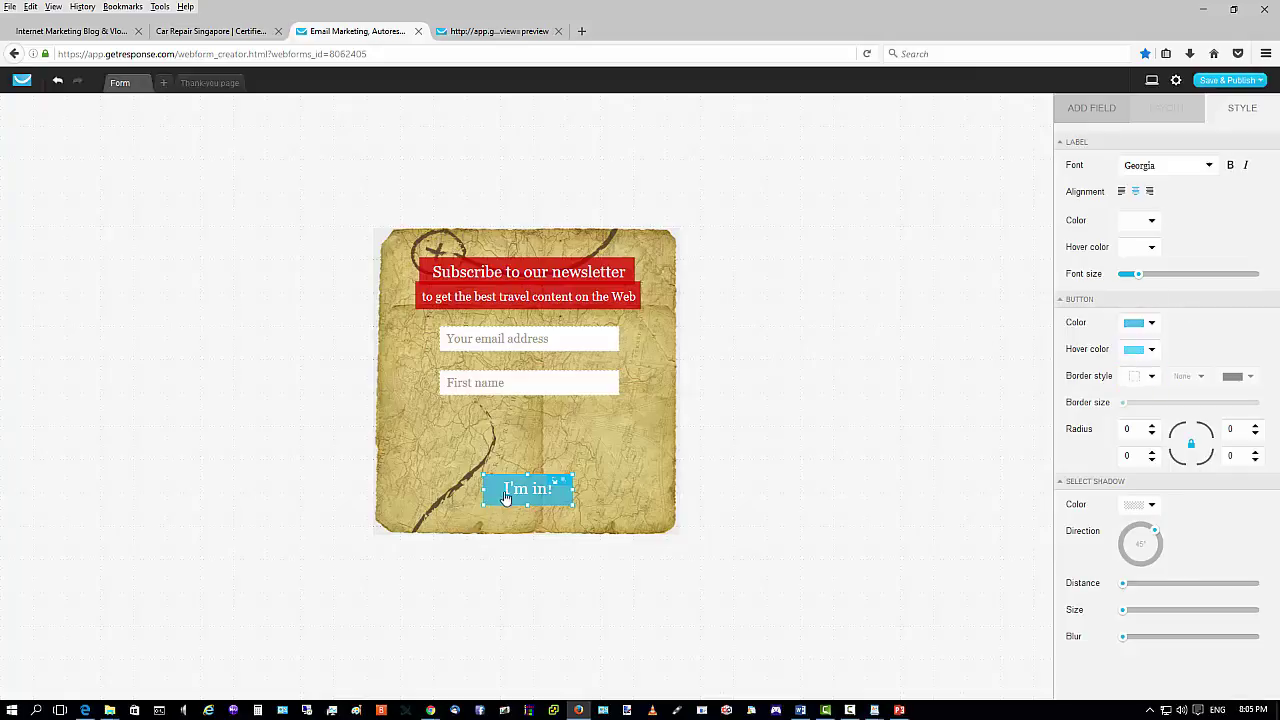
left_click(595, 475)
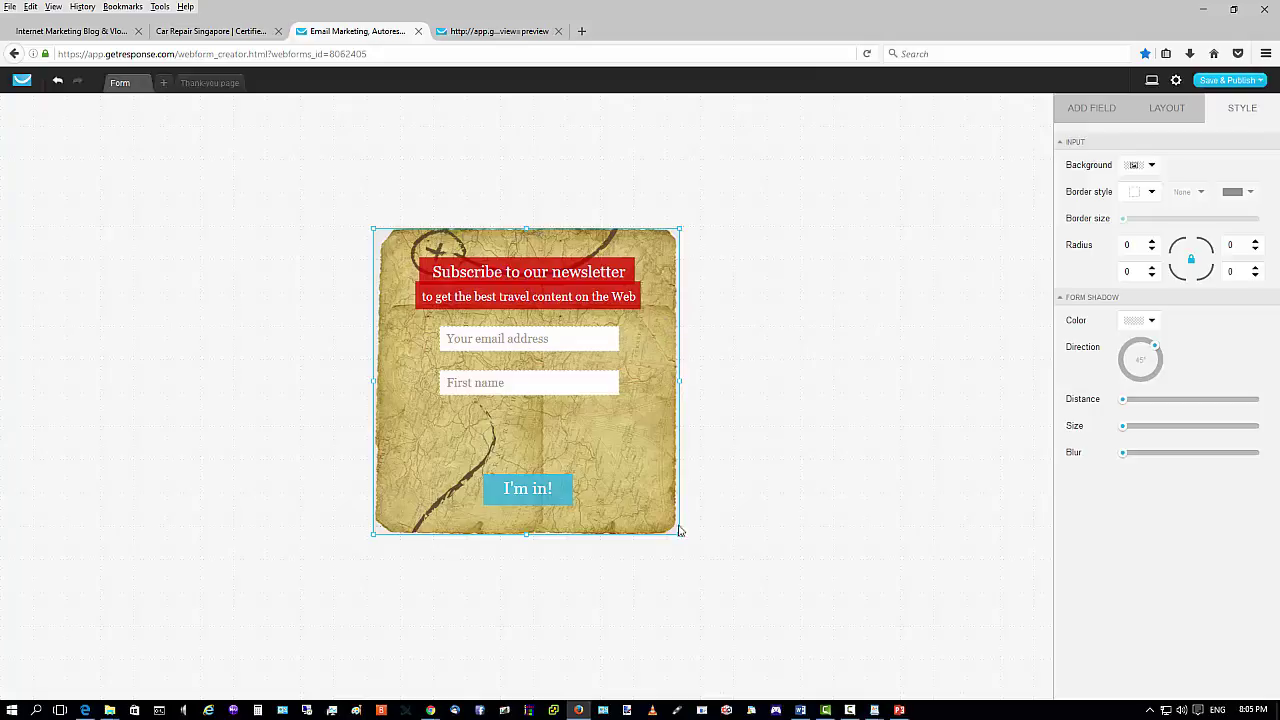
left_click_drag(680, 536, 736, 558)
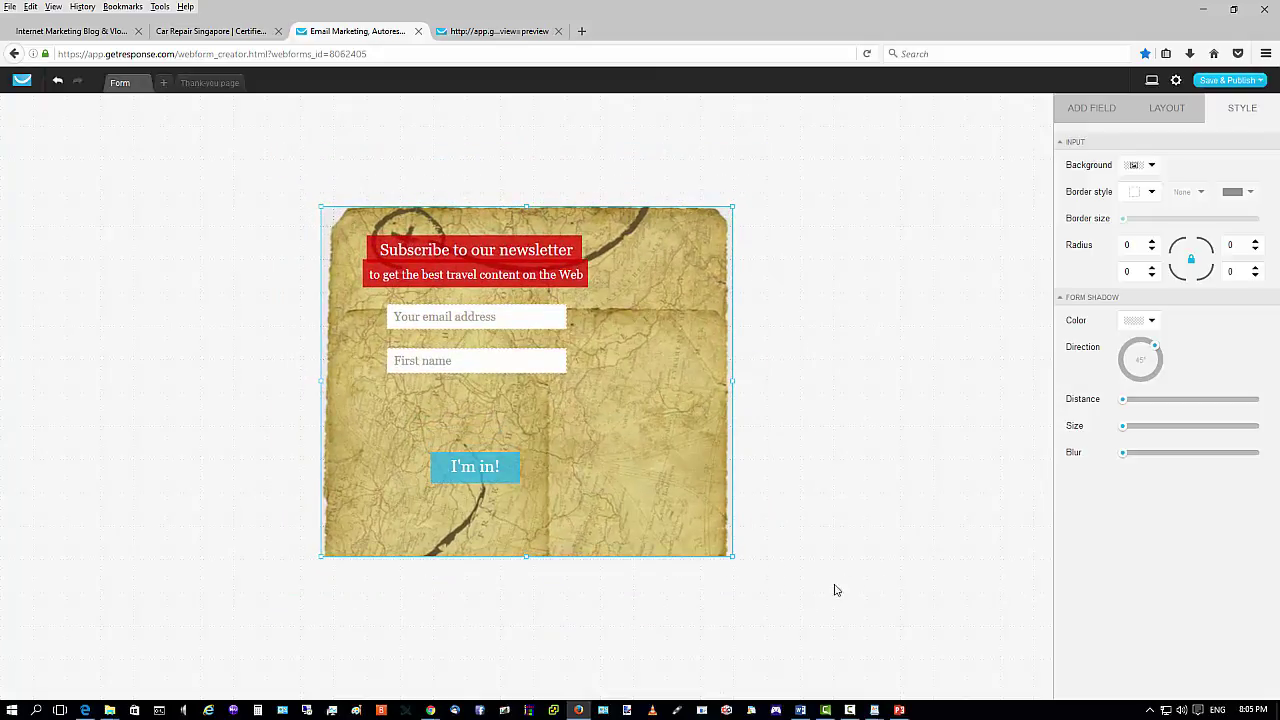
left_click_drag(737, 557, 707, 560)
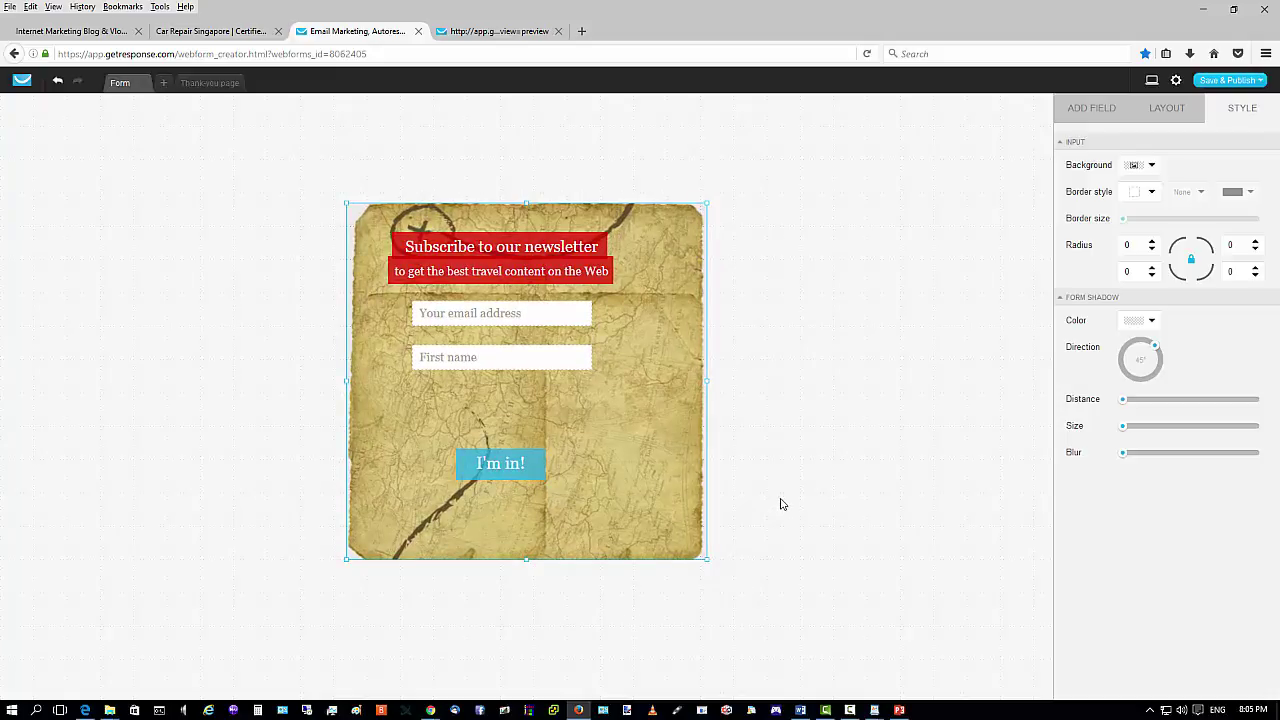
left_click(526, 352)
left_click(528, 356)
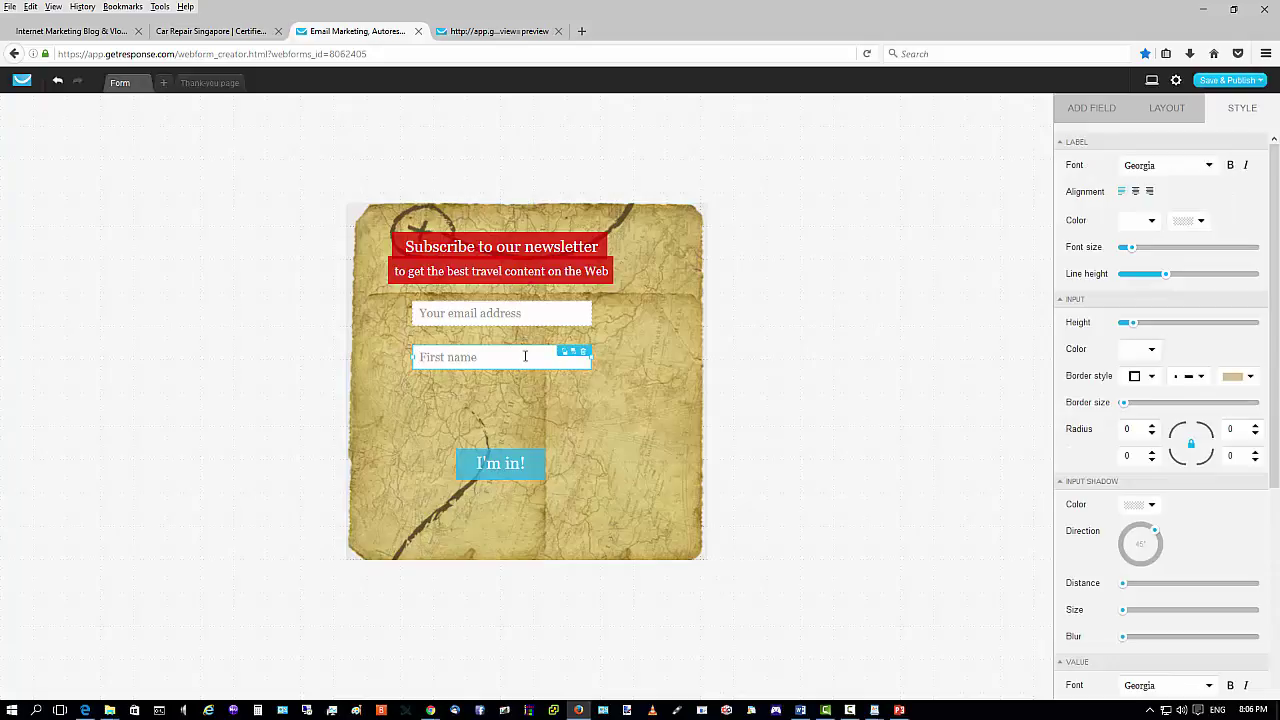
left_click(548, 402)
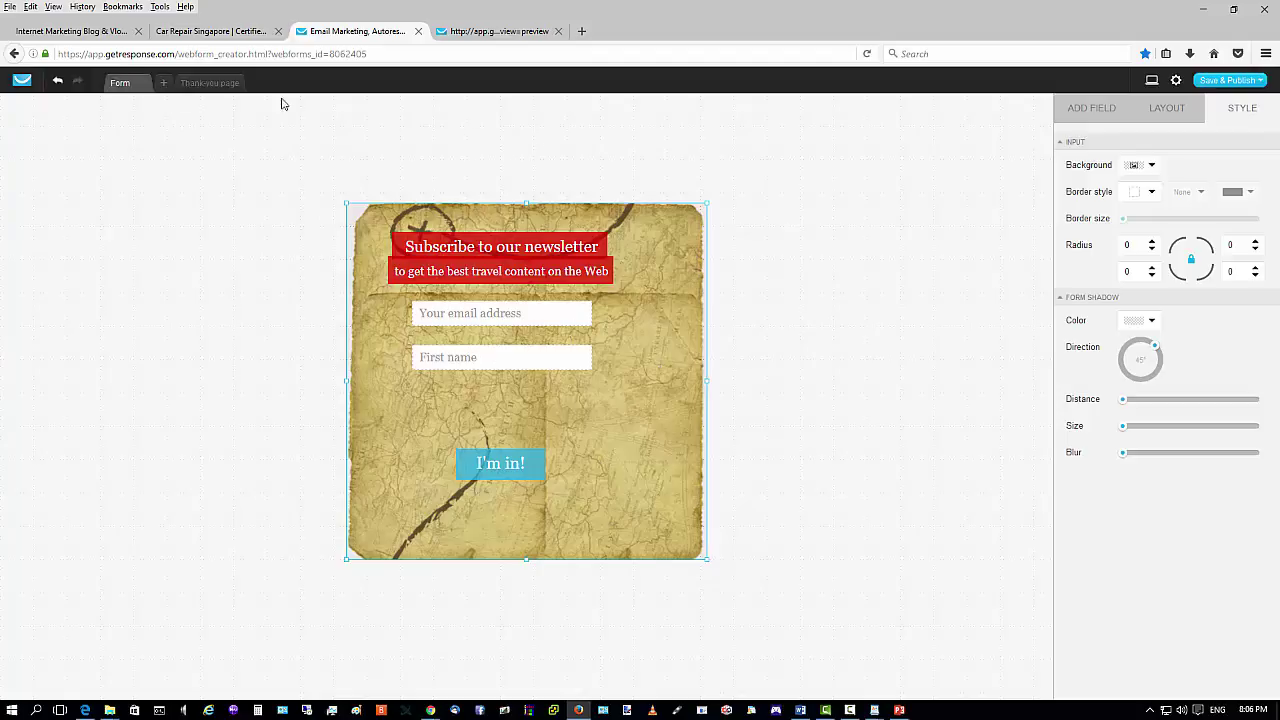
Undo five edits to return the travel form to its earlier, wider size.
left_click(57, 82)
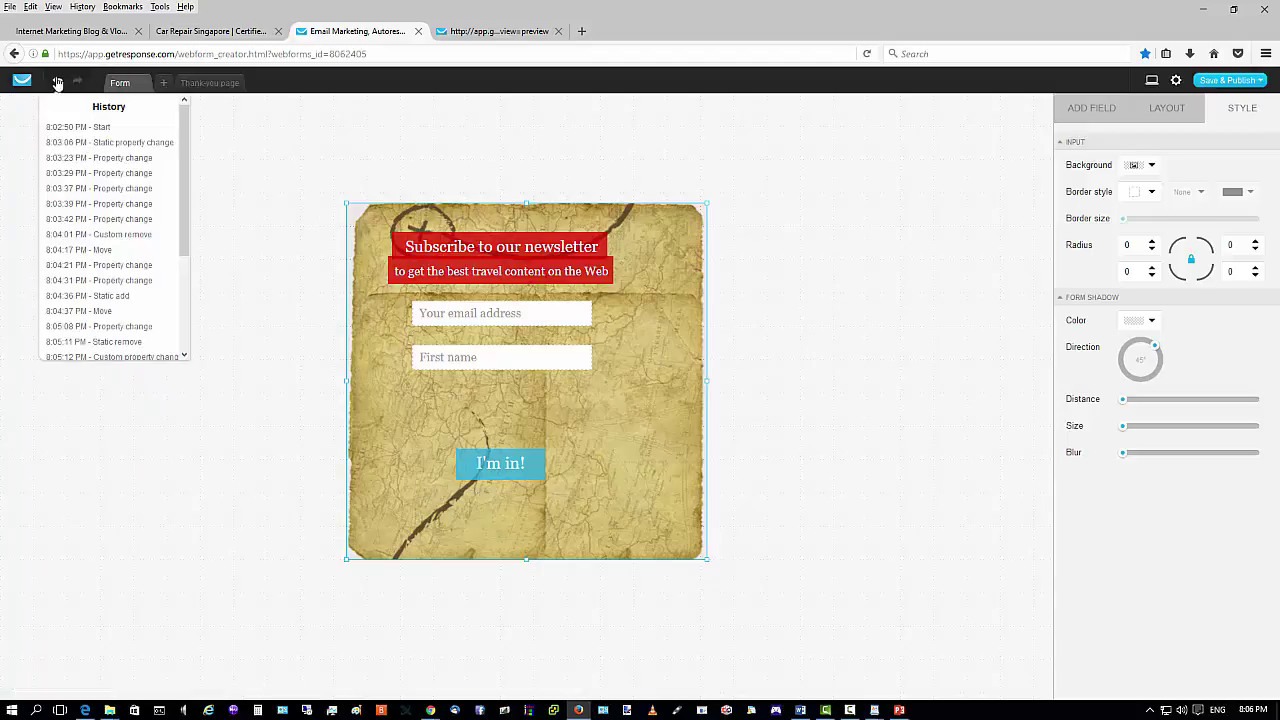
left_click(57, 83)
left_click(57, 83)
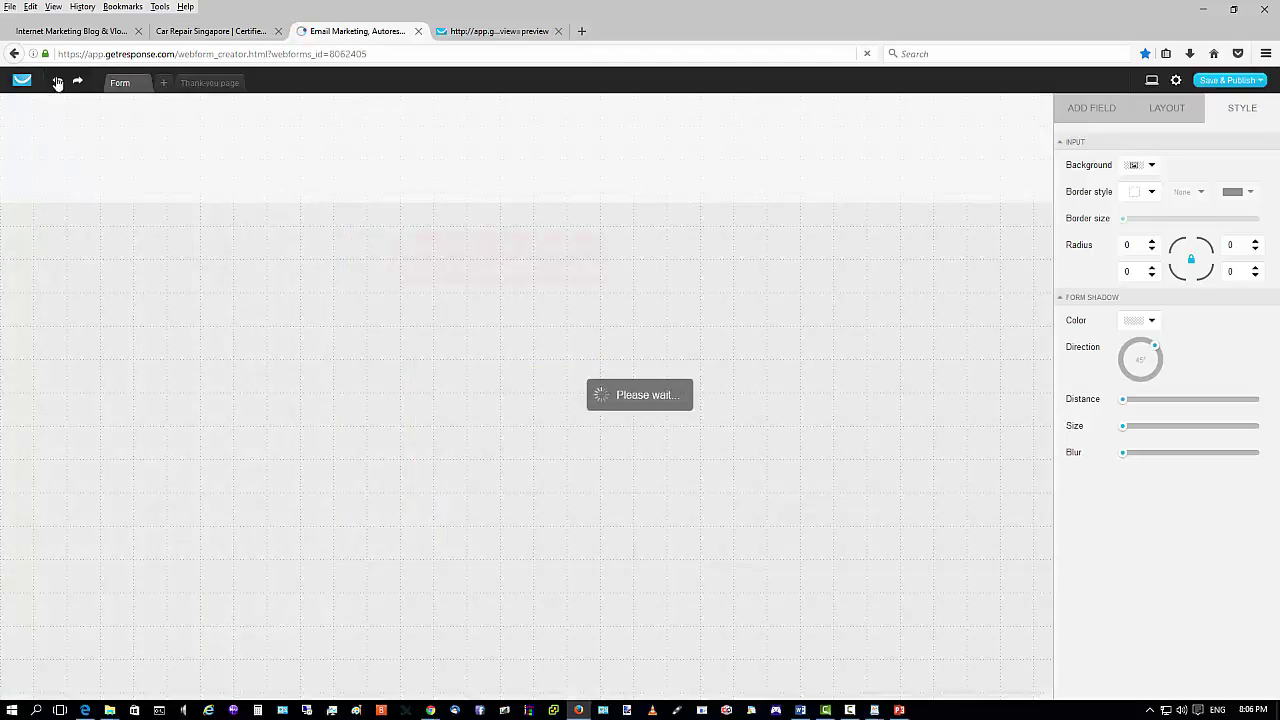
left_click(57, 83)
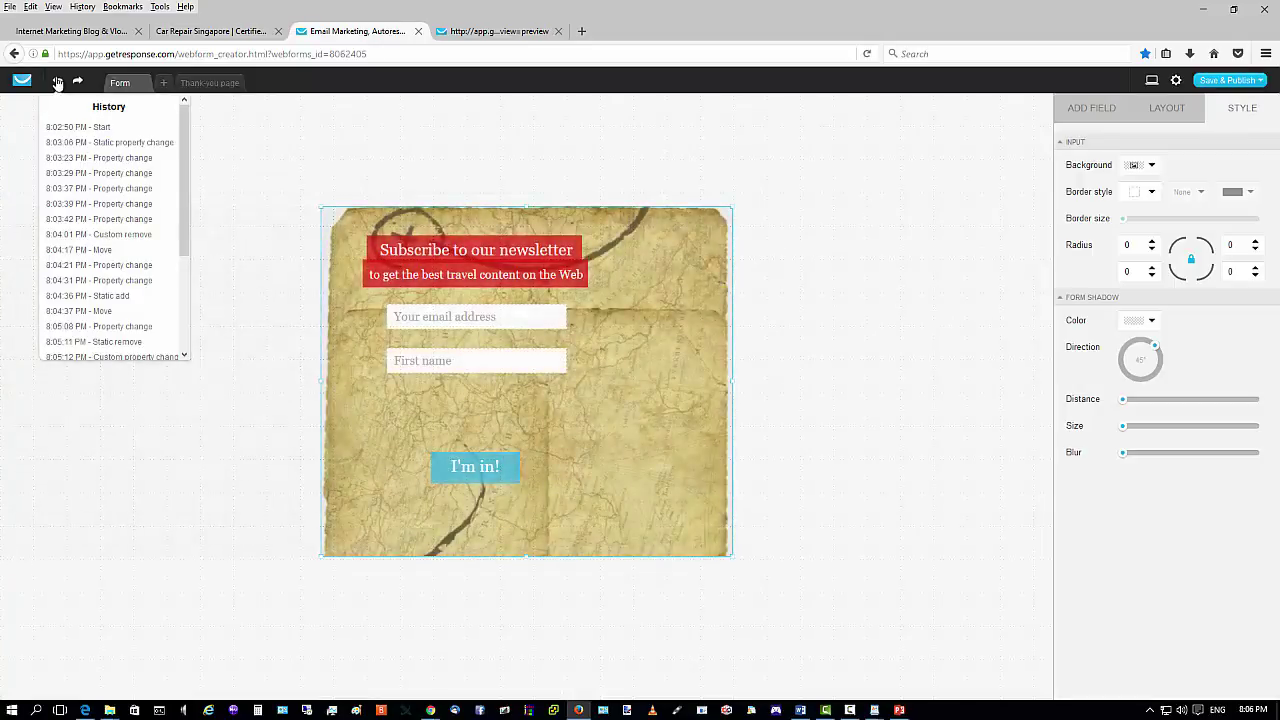
left_click(57, 83)
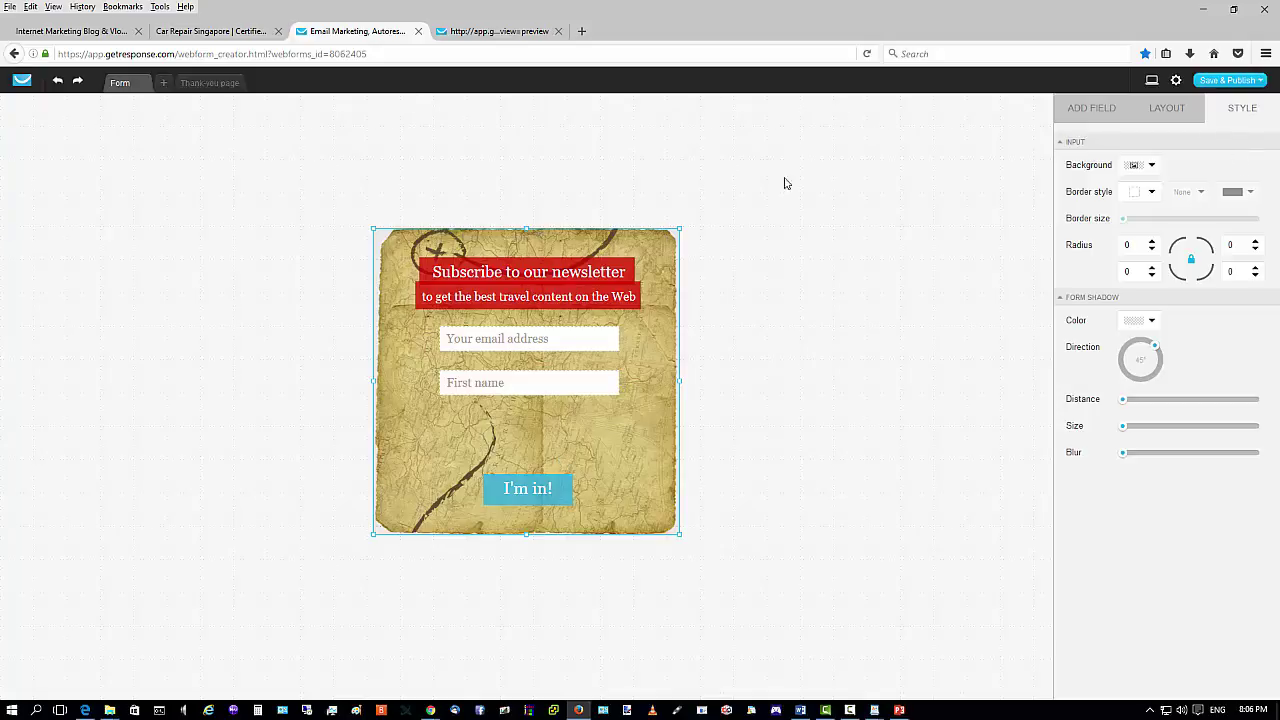
Check the thank-you page message, return to the newsletter form, and bring up the Save & Publish choices.
left_click(213, 84)
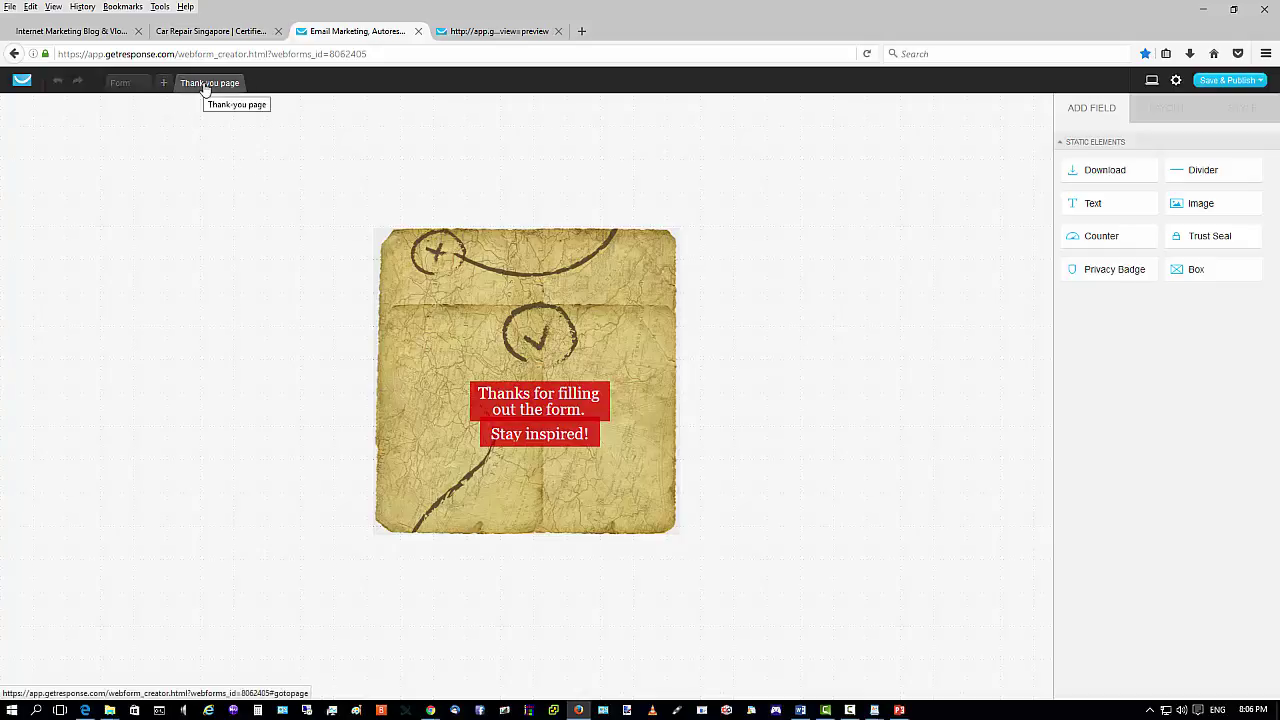
left_click(121, 83)
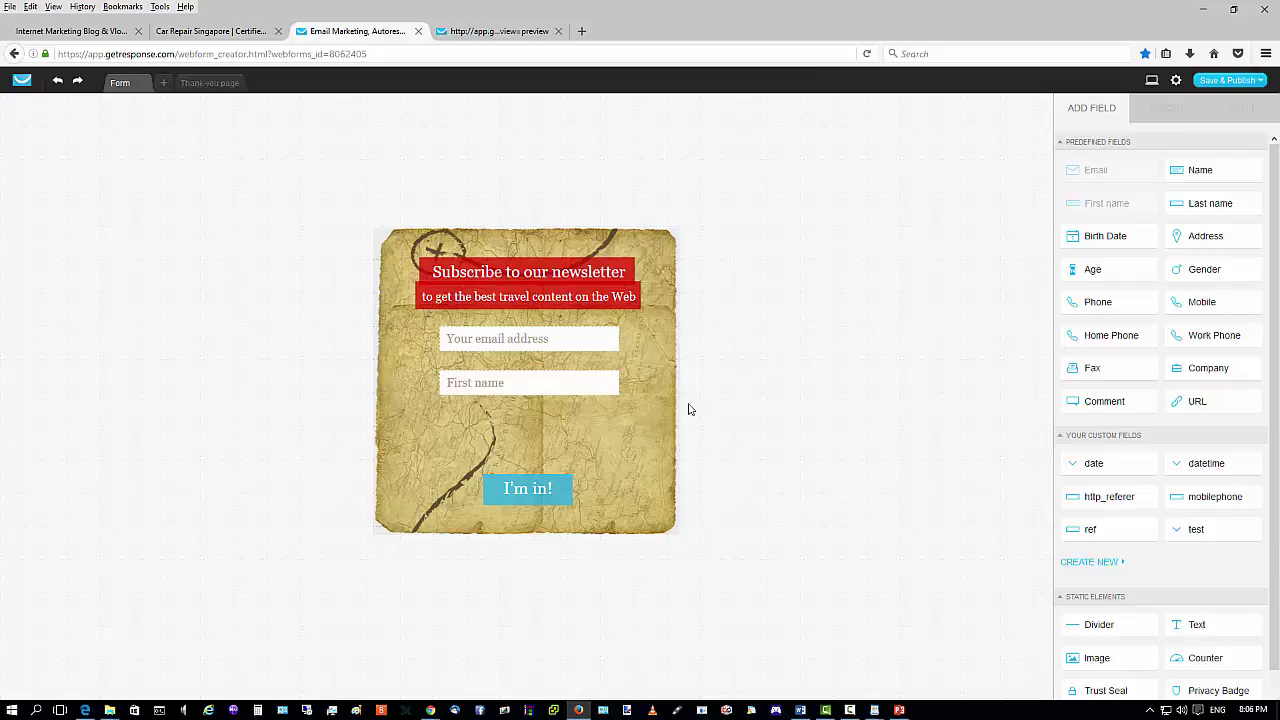
left_click(1243, 81)
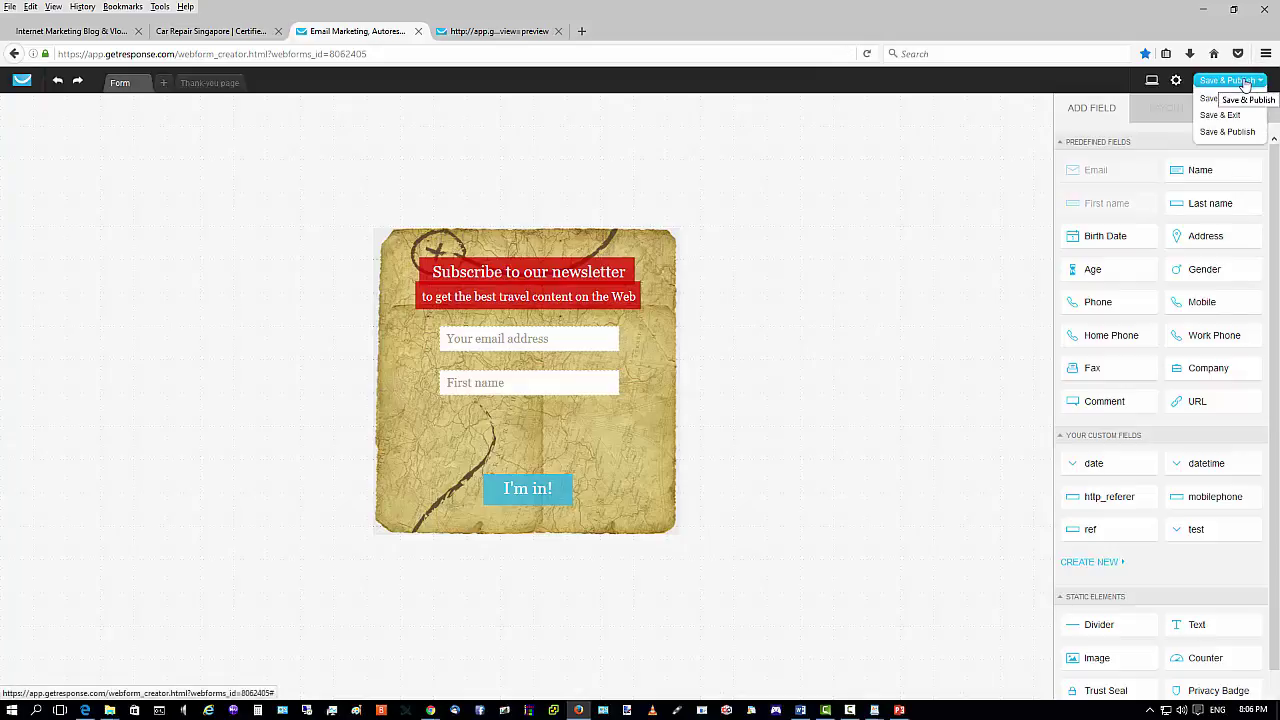
Rename the form from 'Webform' to 'BlogVlog - 15.10.2016' in Form settings and save.
left_click(1175, 81)
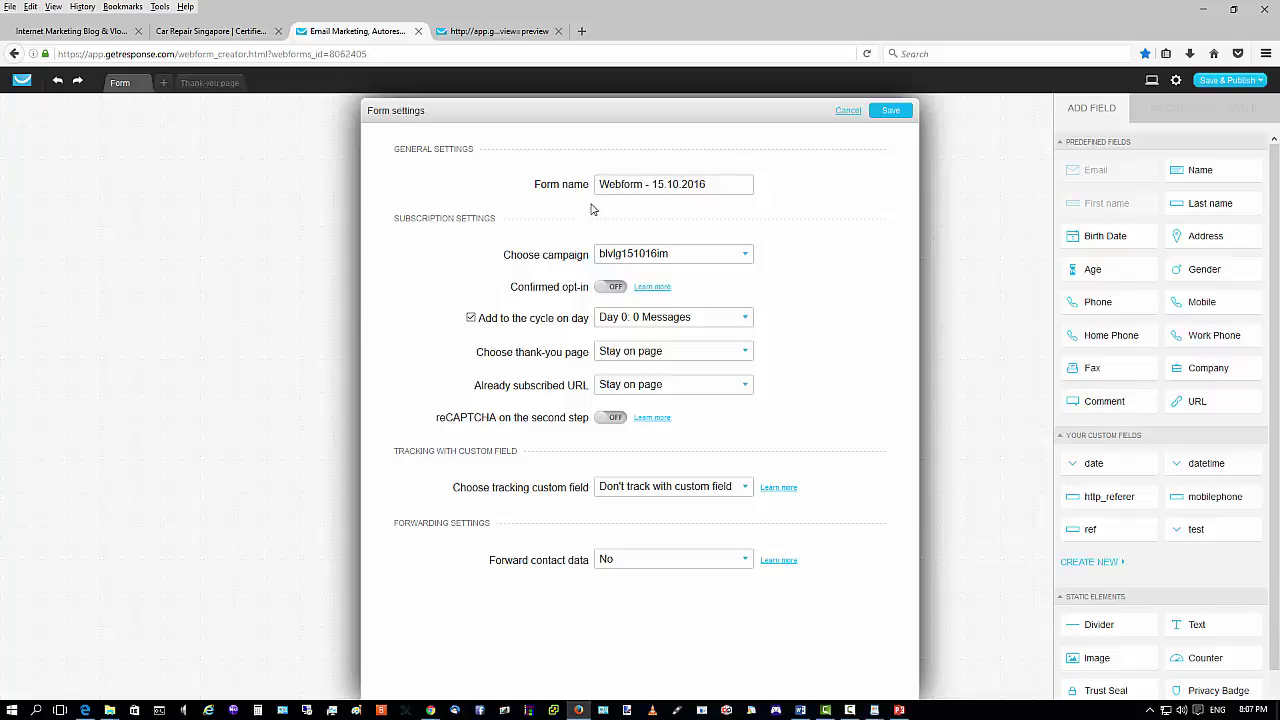
double_click(642, 183)
type("Bl")
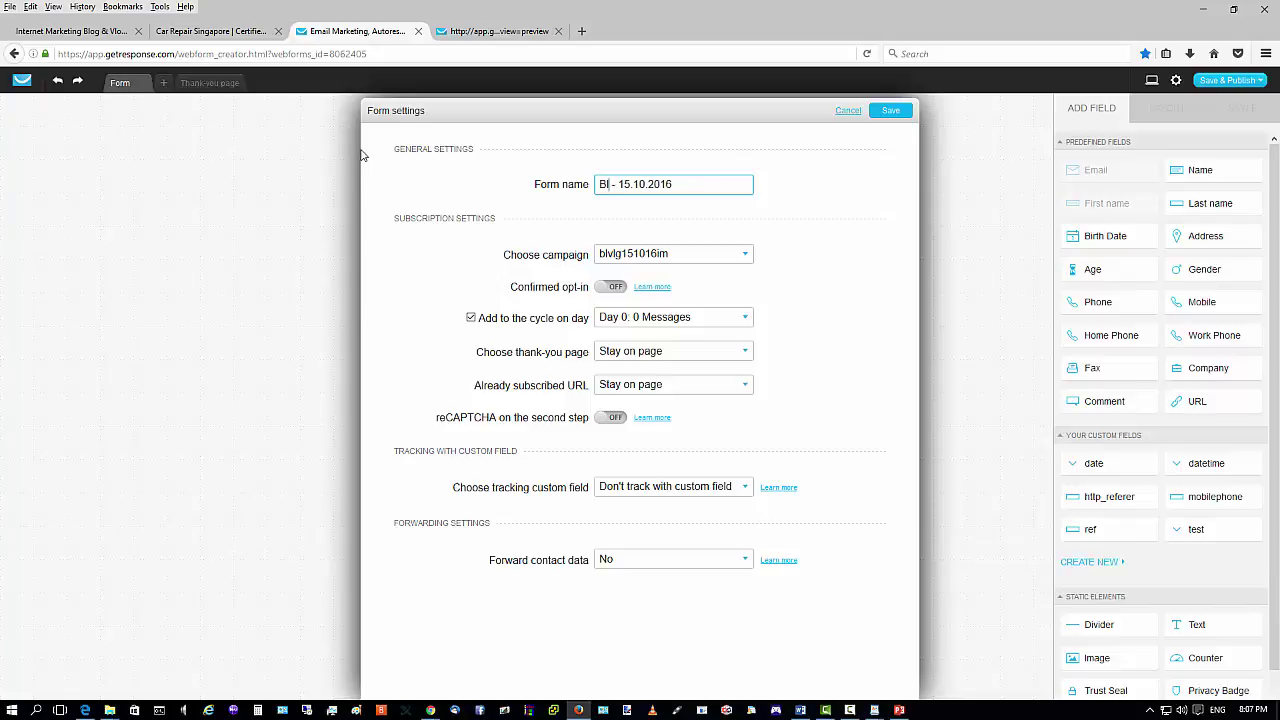
type("ogVlog")
left_click(889, 110)
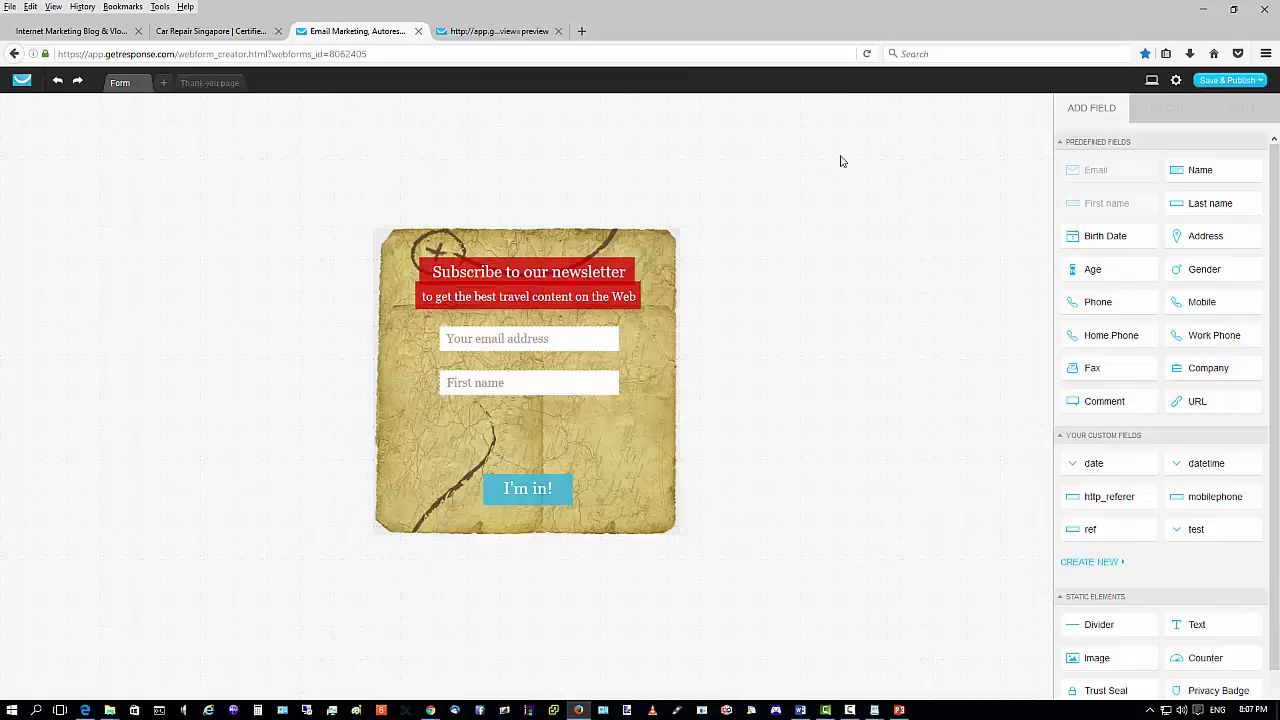
Choose Save & Publish to publish the form and reach its JavaScript embed code page.
left_click(1240, 83)
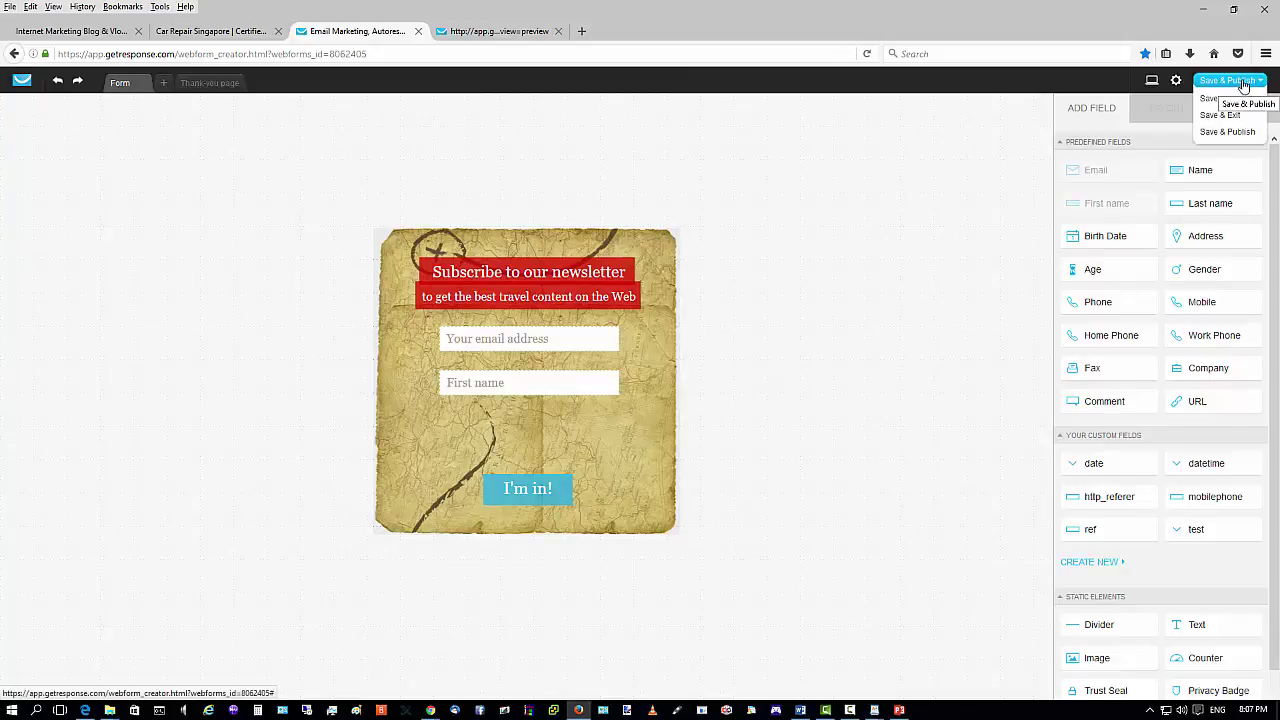
left_click(1243, 83)
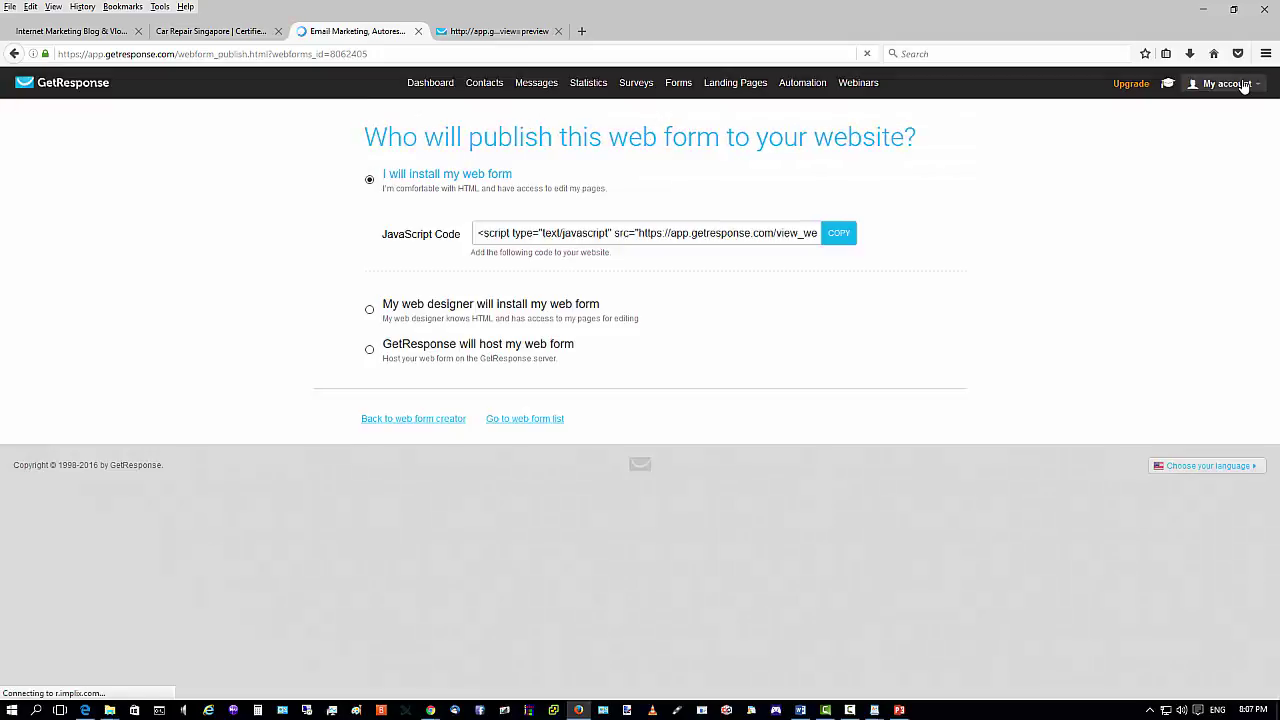
mouse_move(1243, 85)
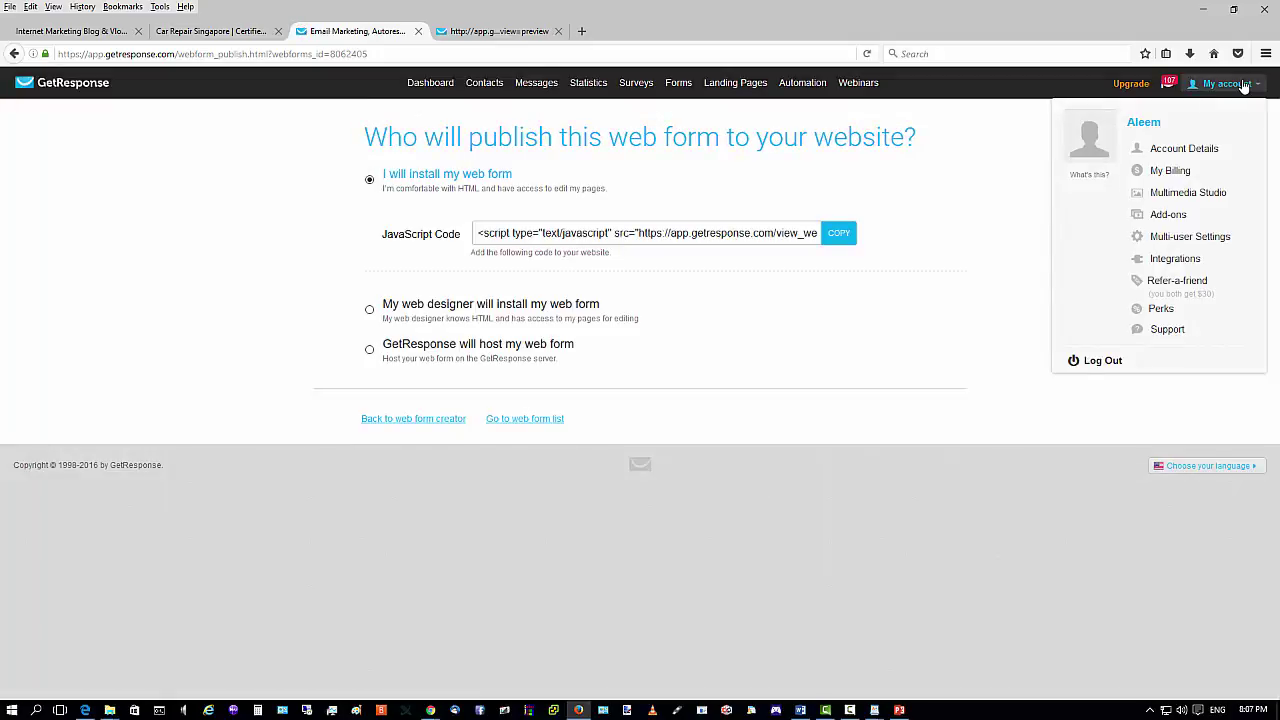
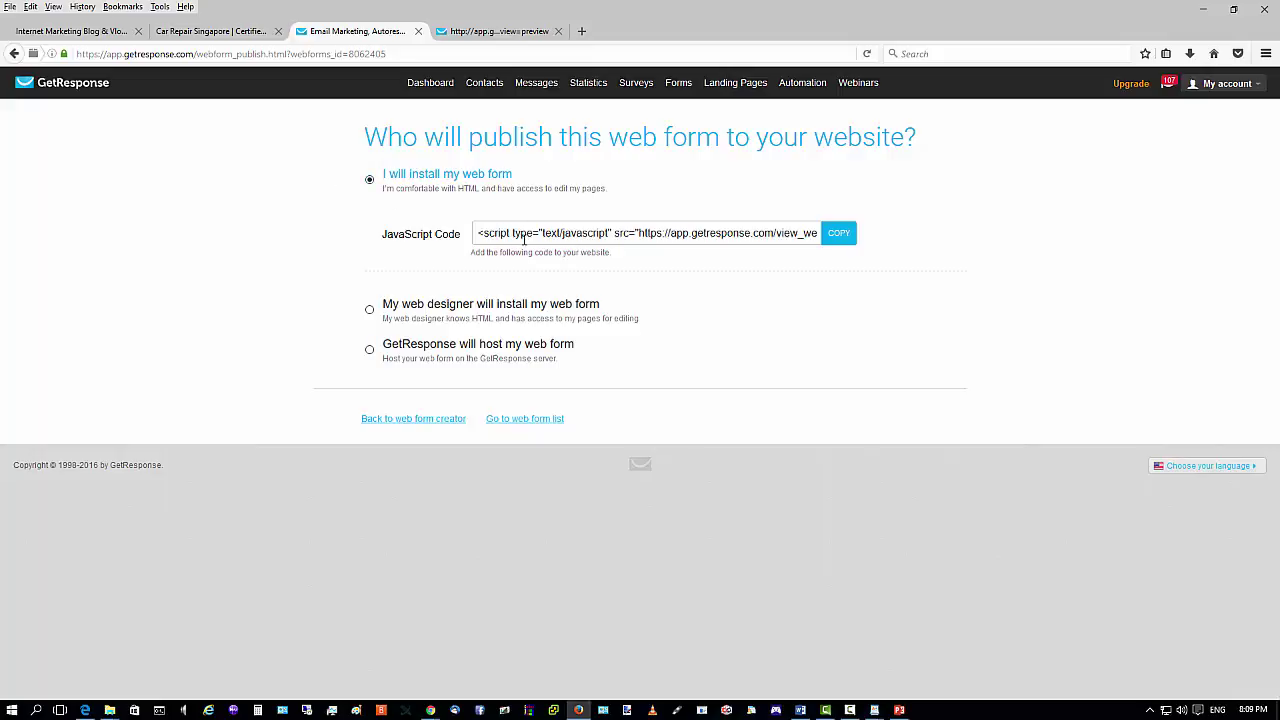
Copy the web form's full JavaScript embed code and bring up the AJ_Install WordPad notes.
double_click(590, 233)
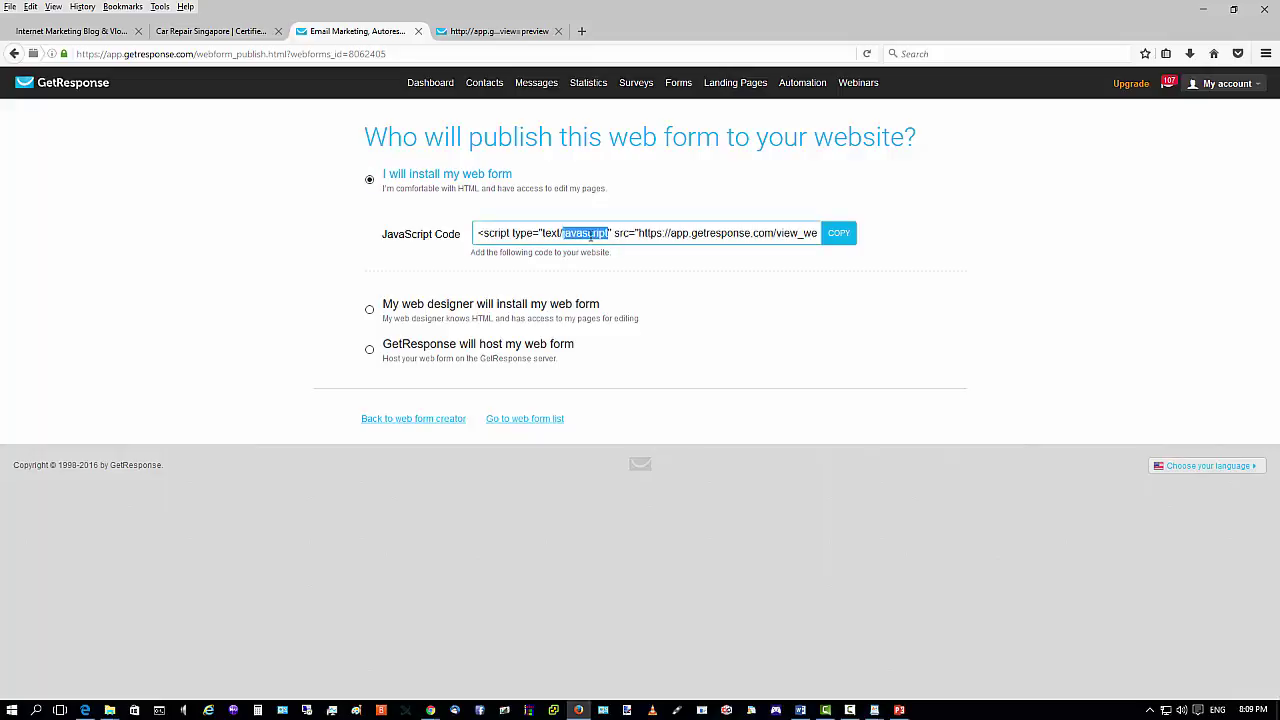
left_click(590, 233)
triple_click(590, 233)
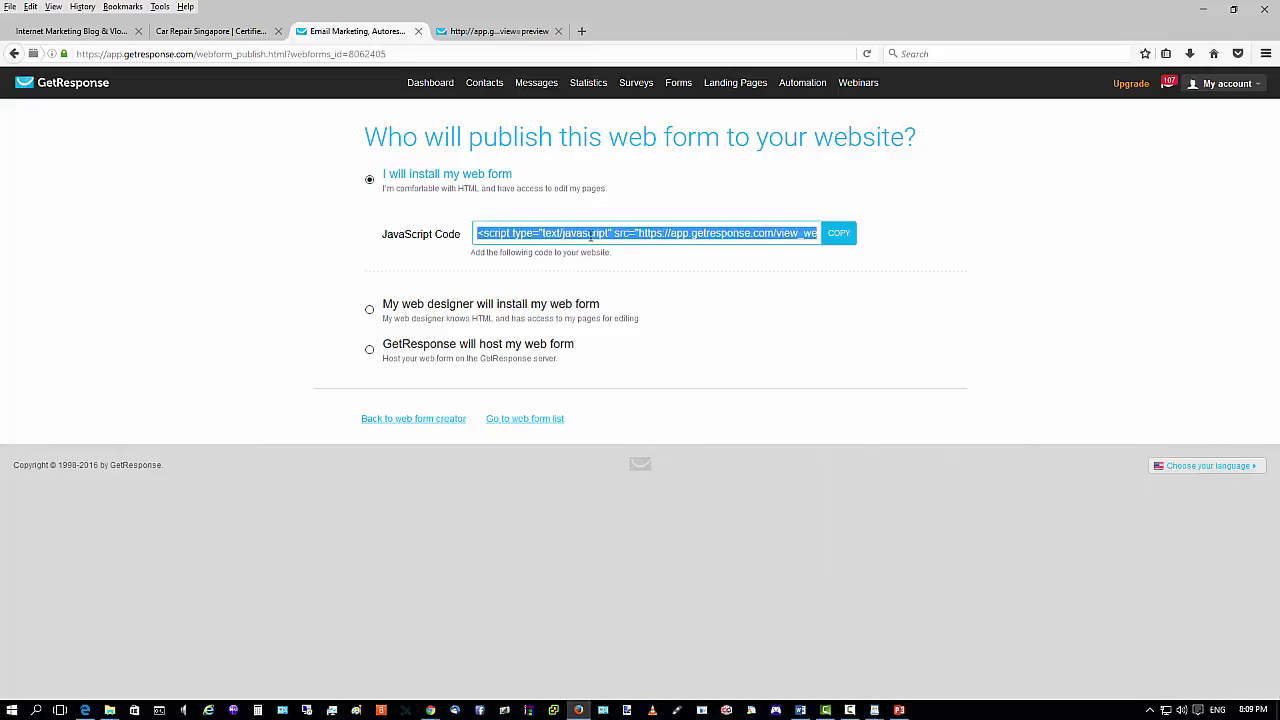
left_click(840, 237)
mouse_move(875, 710)
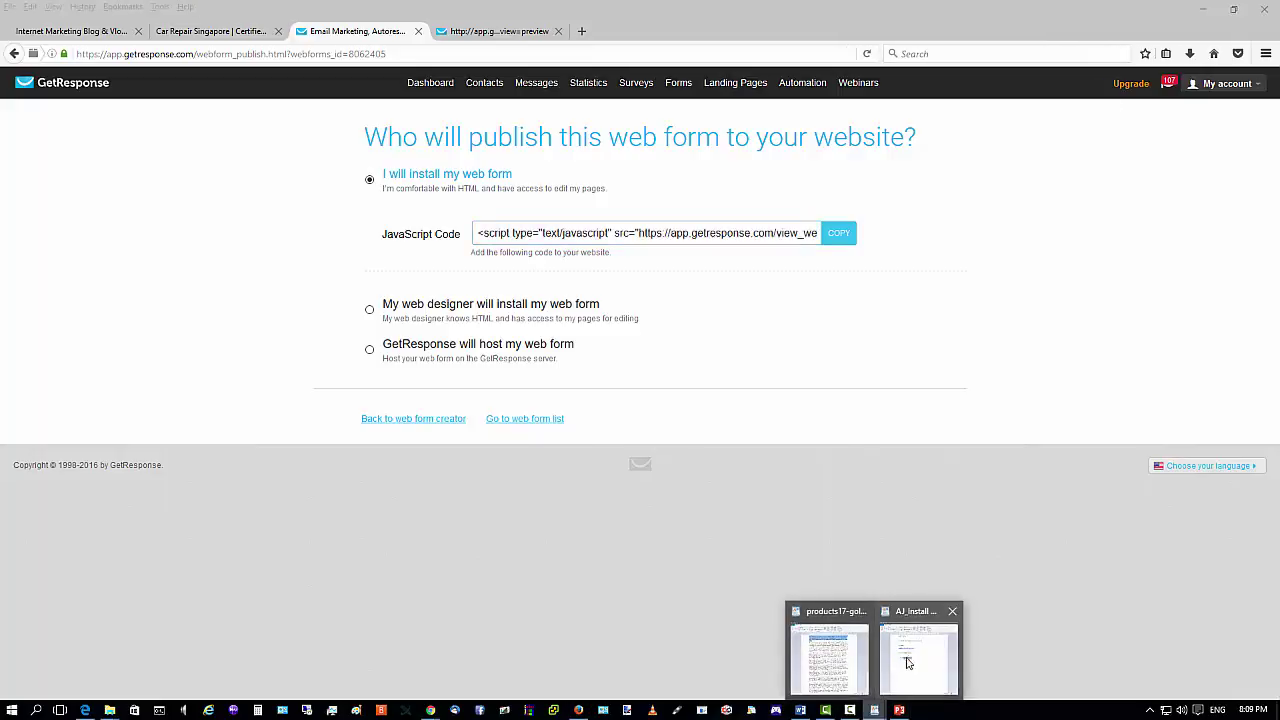
left_click(915, 645)
Add 'Webform:', 'BlogVlog - 15 10 16' and the pasted script to the AJ_Install notes, then reveal WordPress.
left_click(433, 347)
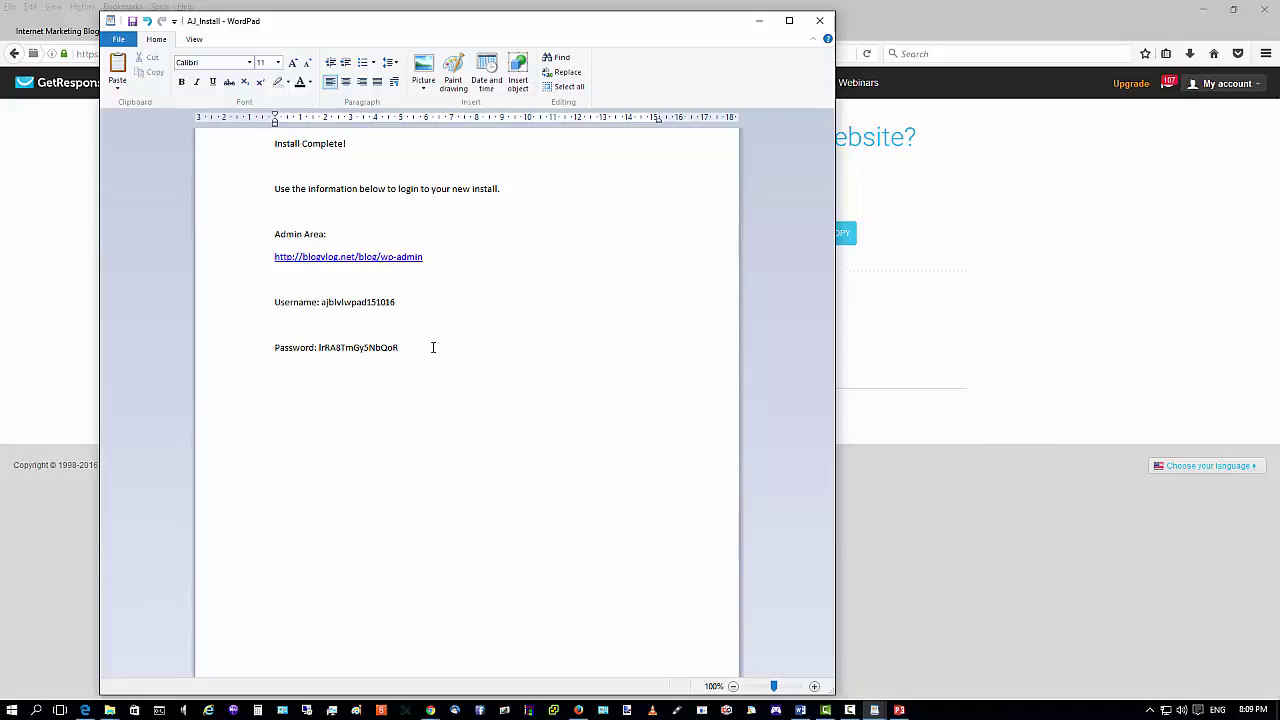
type("Webfor")
type(" 15 10")
type(" 16")
key("Left")
key("Left")
key("Left")
key("Left")
type("m:")
key("Return")
type("BlogVlog")
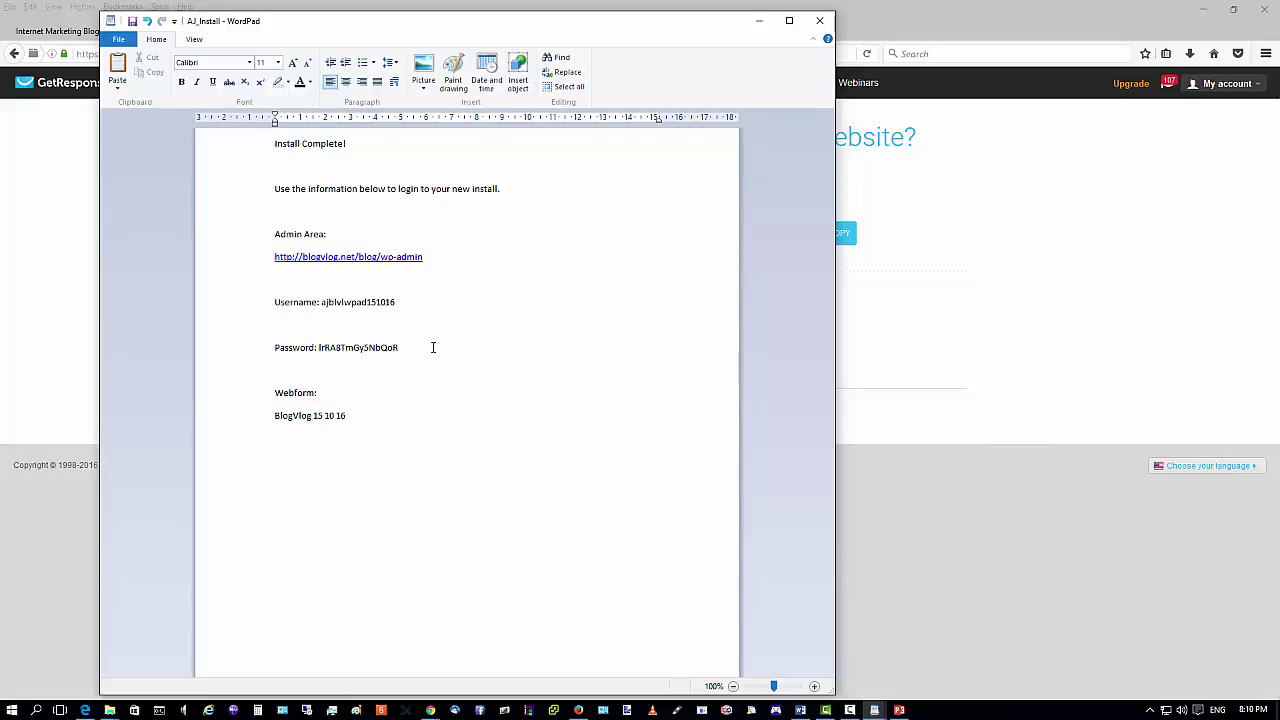
type(" -")
left_click(376, 416)
key("ctrl+v")
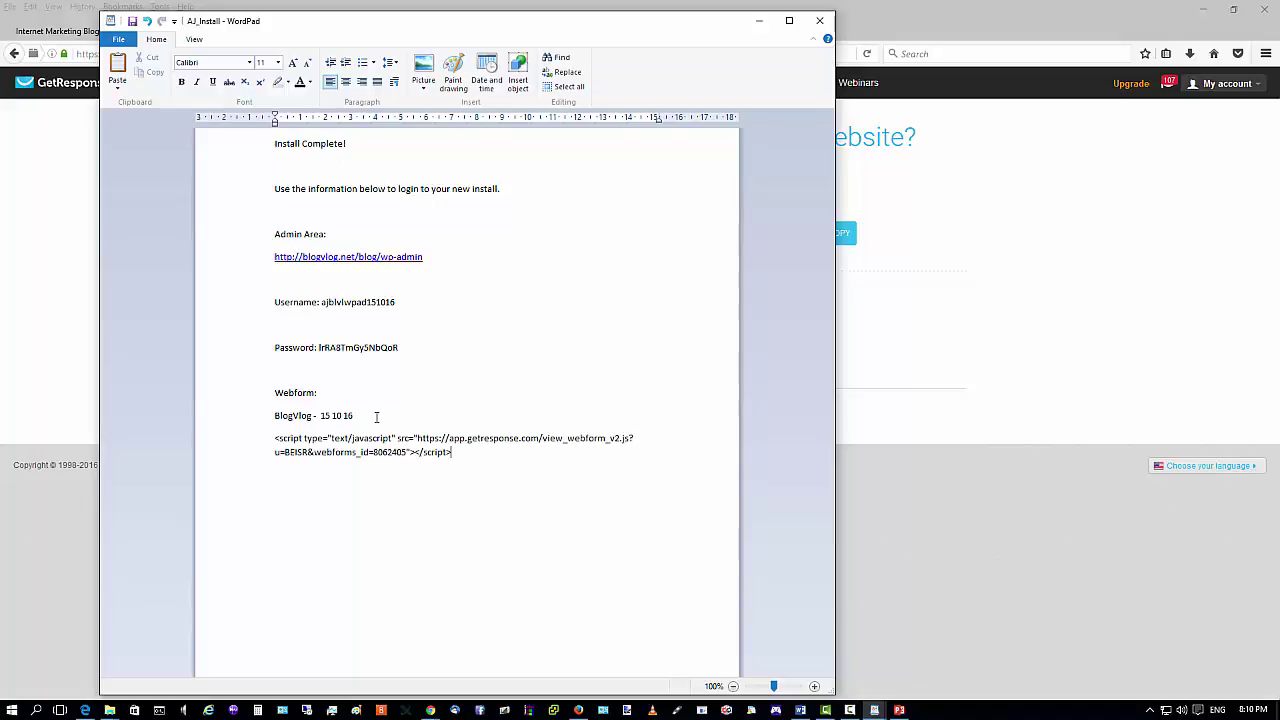
left_click(759, 20)
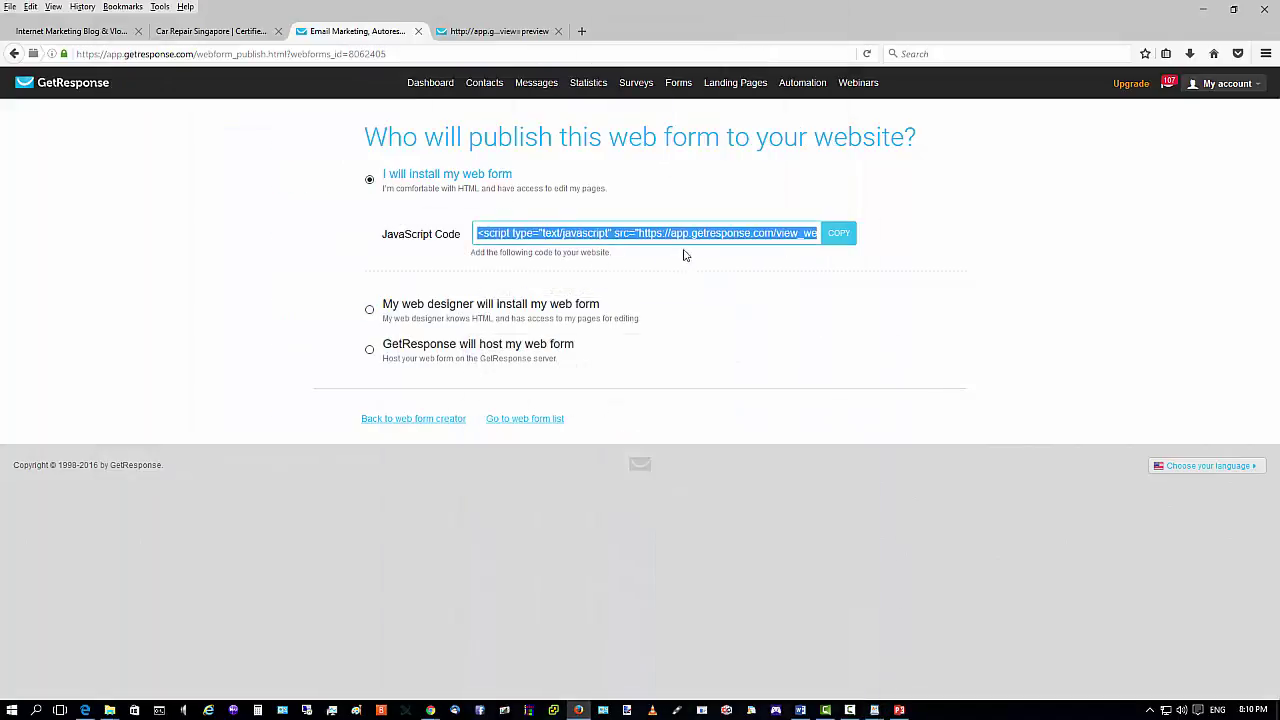
left_click(1203, 9)
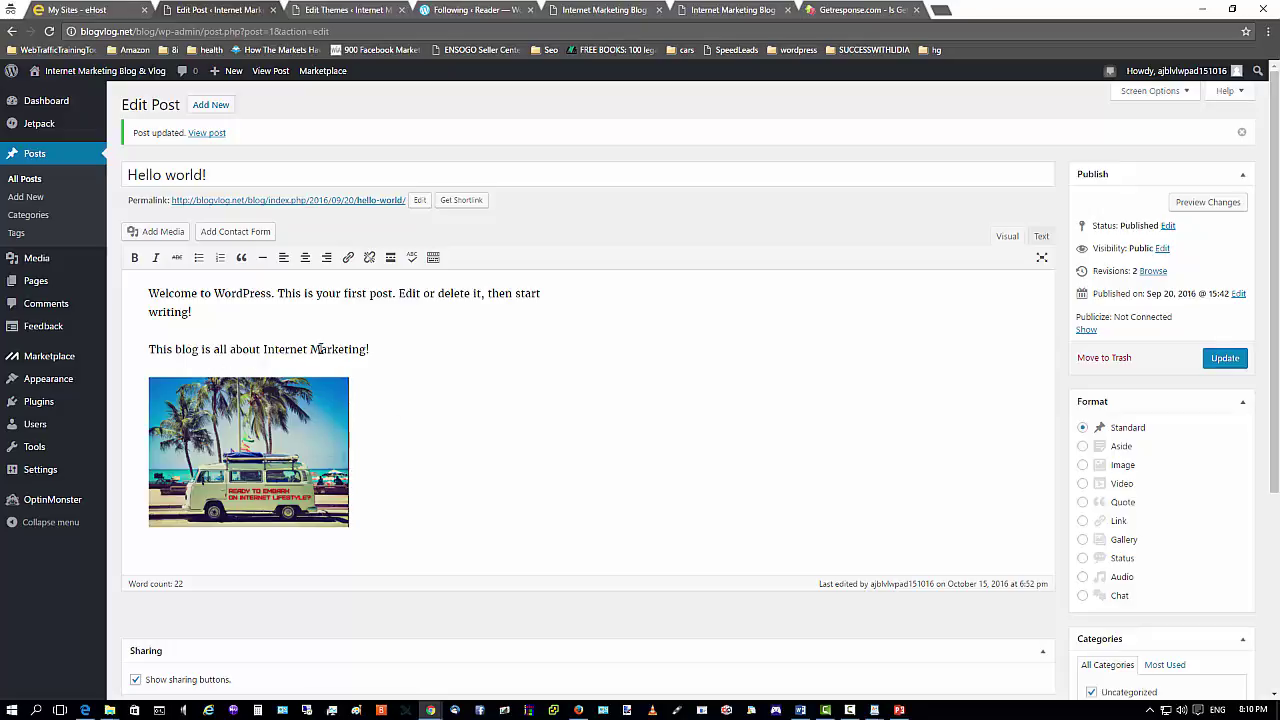
Make the 'This blog is all about Internet Marketing!' line bold.
left_click_drag(150, 293, 193, 312)
left_click(193, 312)
left_click_drag(150, 349, 391, 354)
left_click(135, 258)
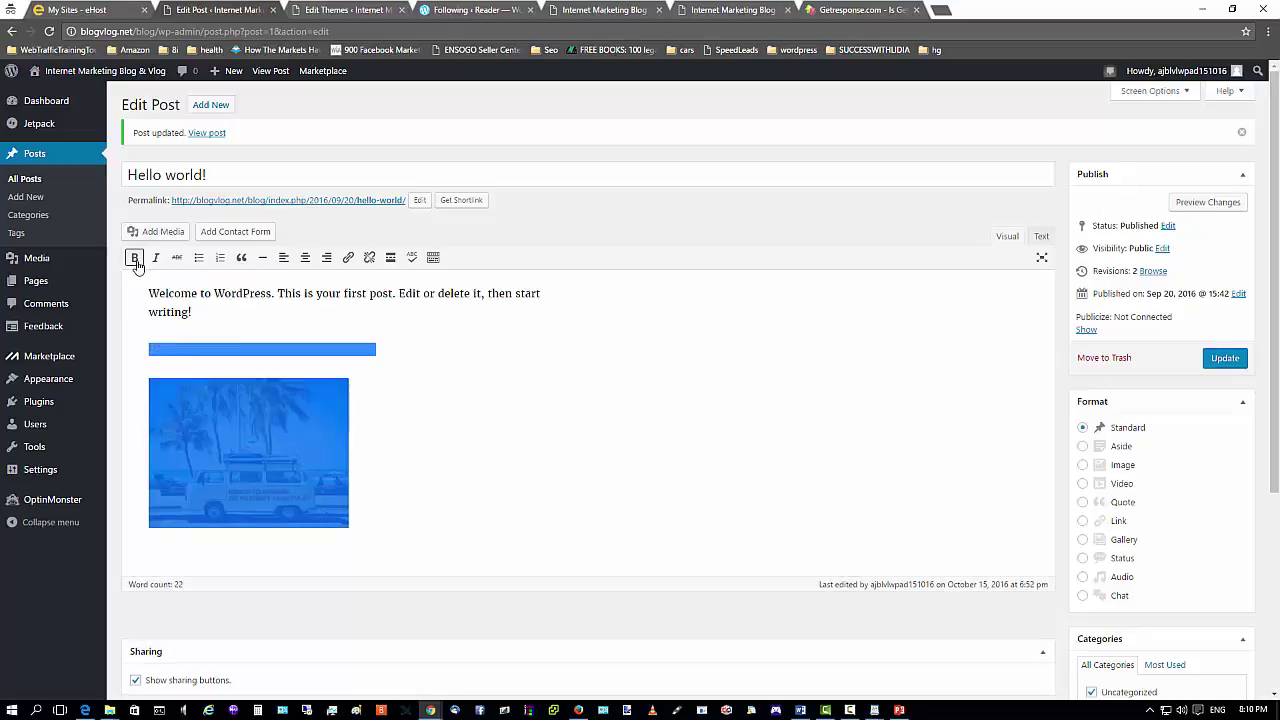
Centre the opening paragraph, the Internet Marketing line and the palm-tree image, adding an empty line below.
left_click(217, 318)
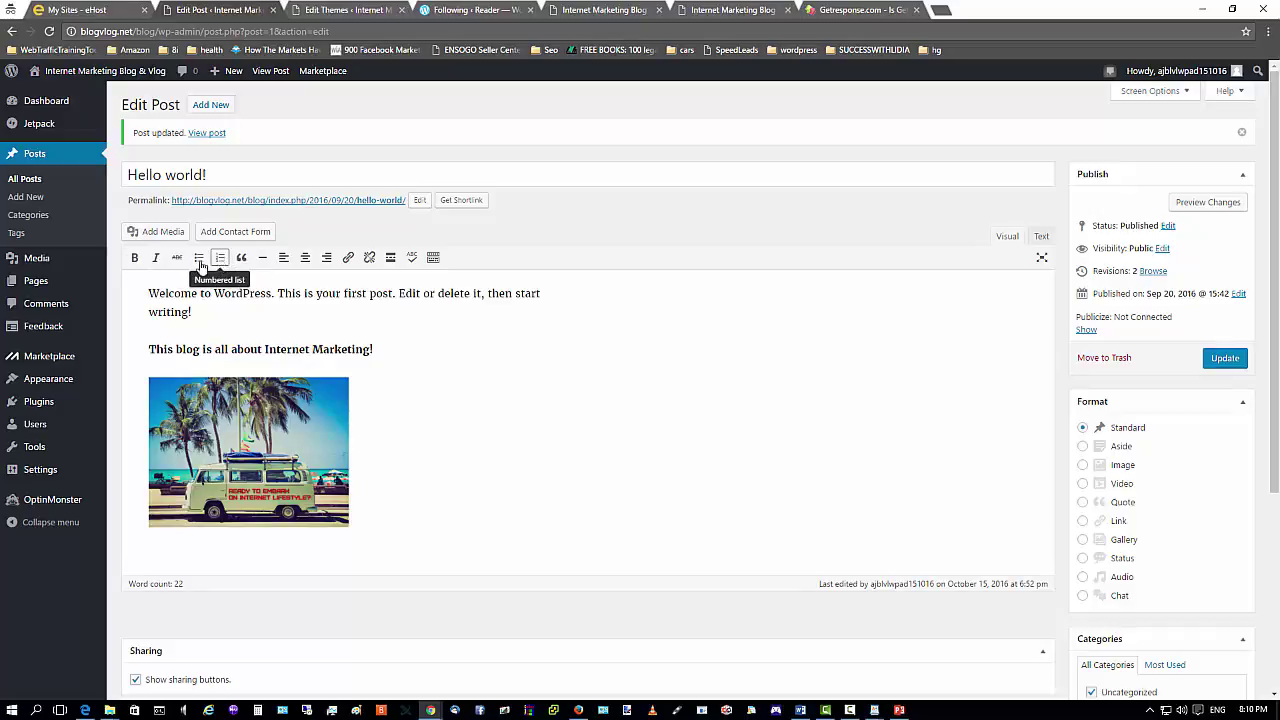
left_click(305, 257)
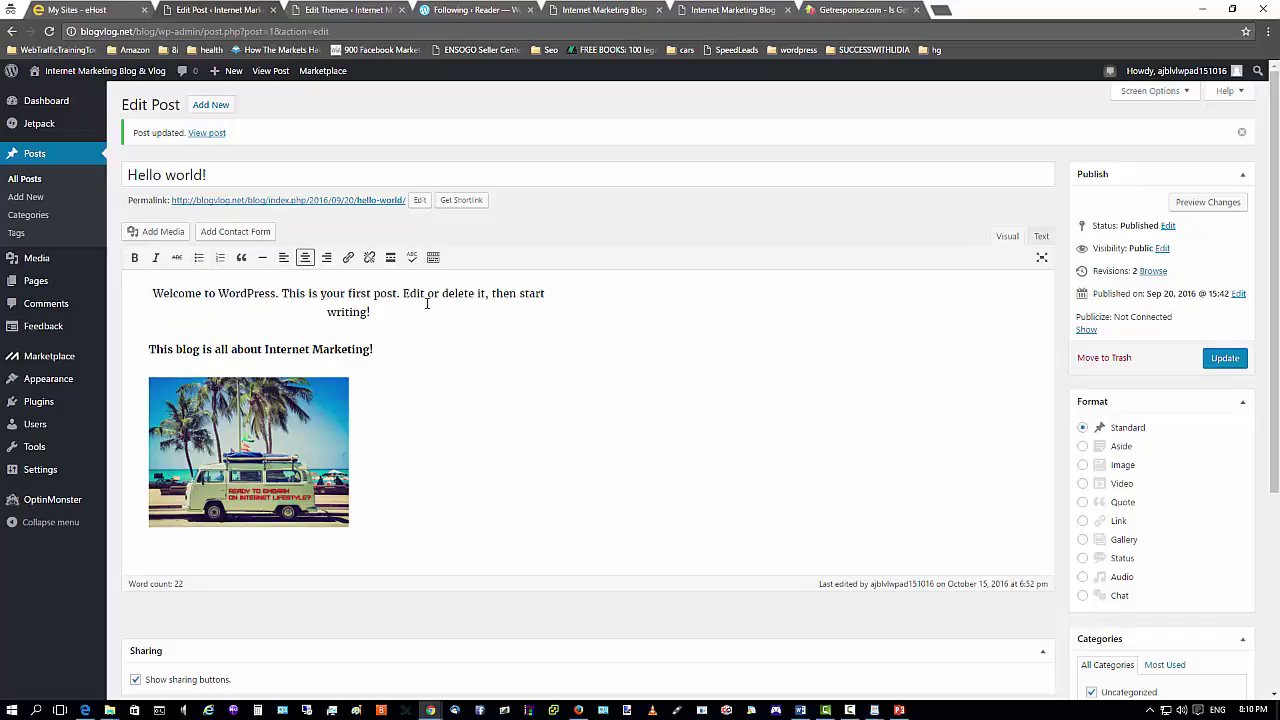
left_click(264, 349)
left_click(305, 257)
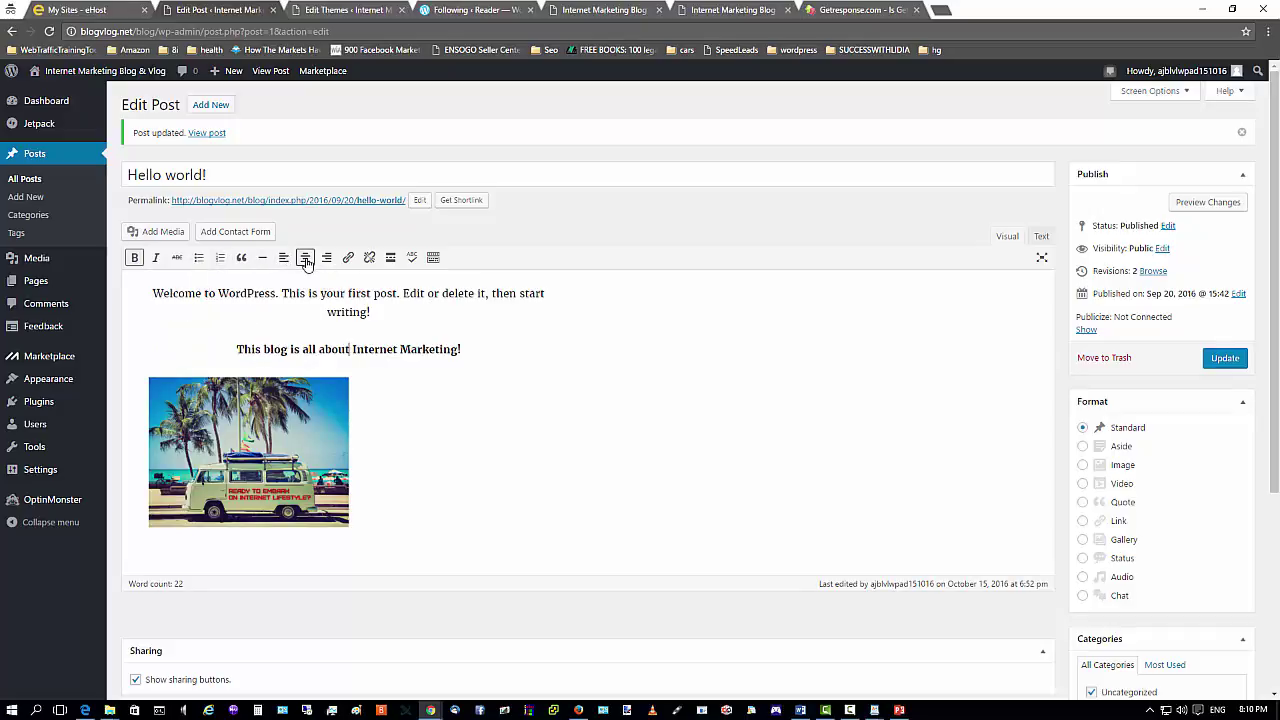
left_click(272, 413)
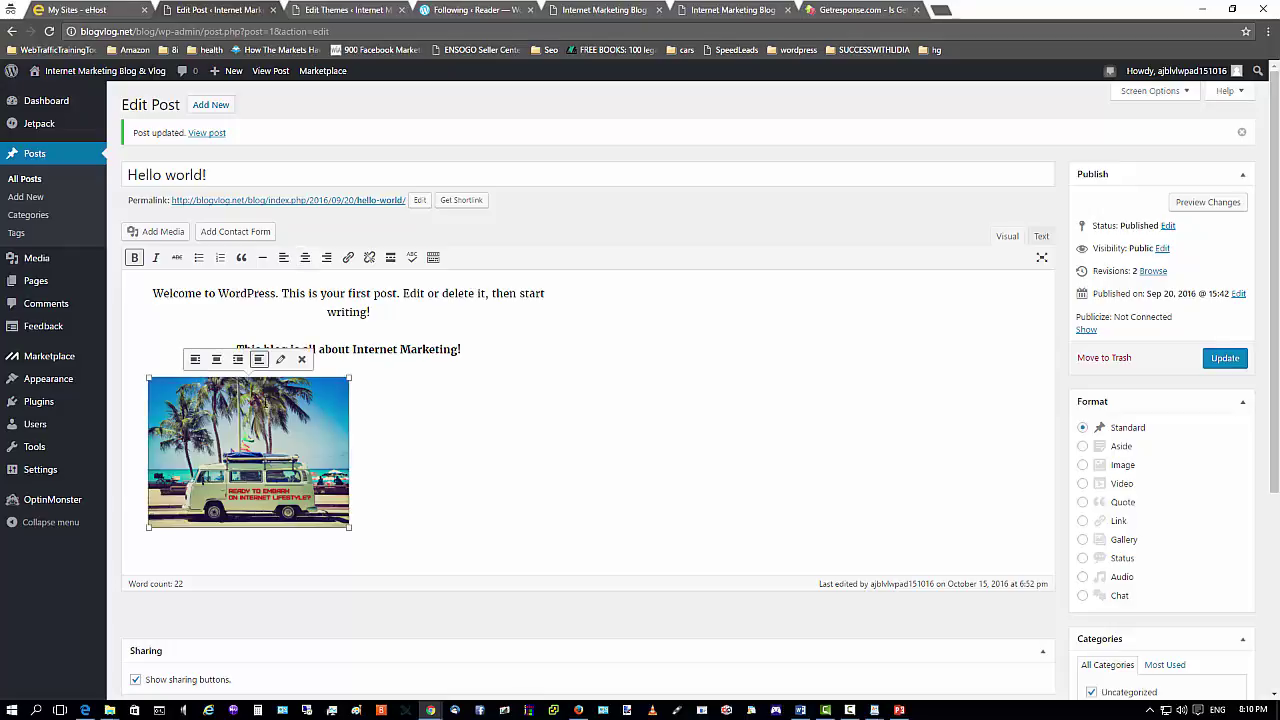
left_click(216, 359)
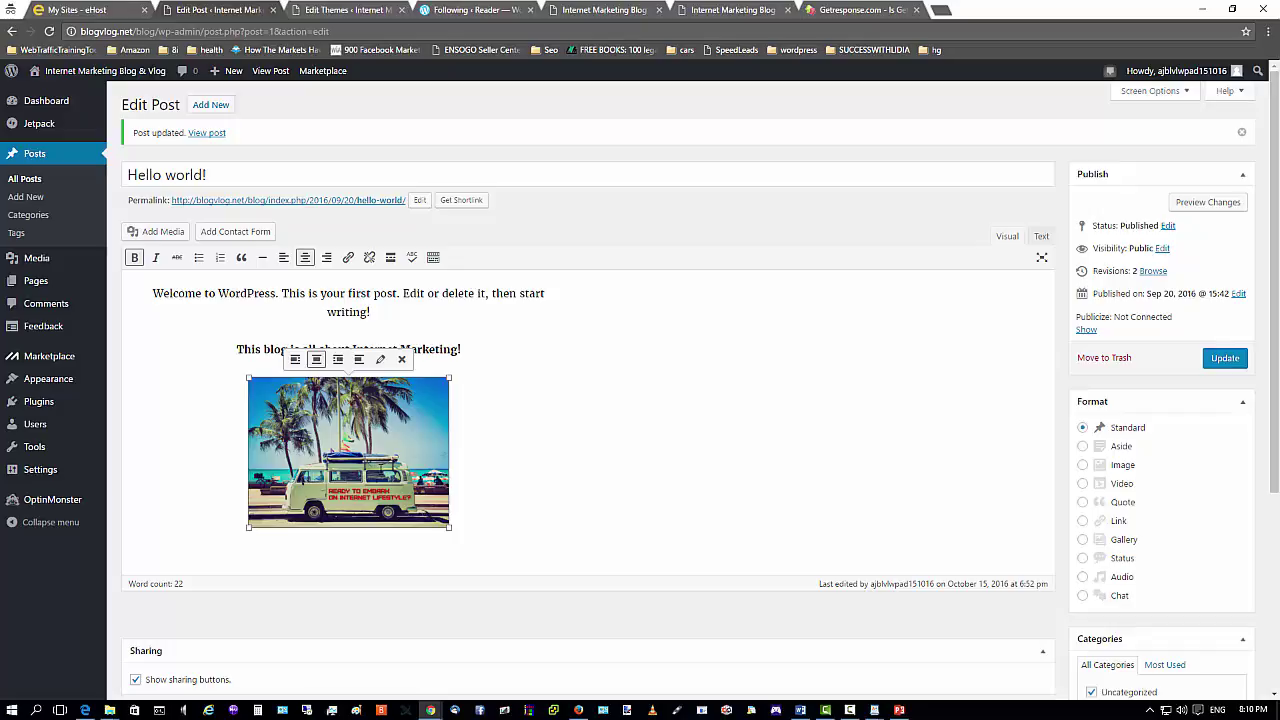
left_click(423, 555)
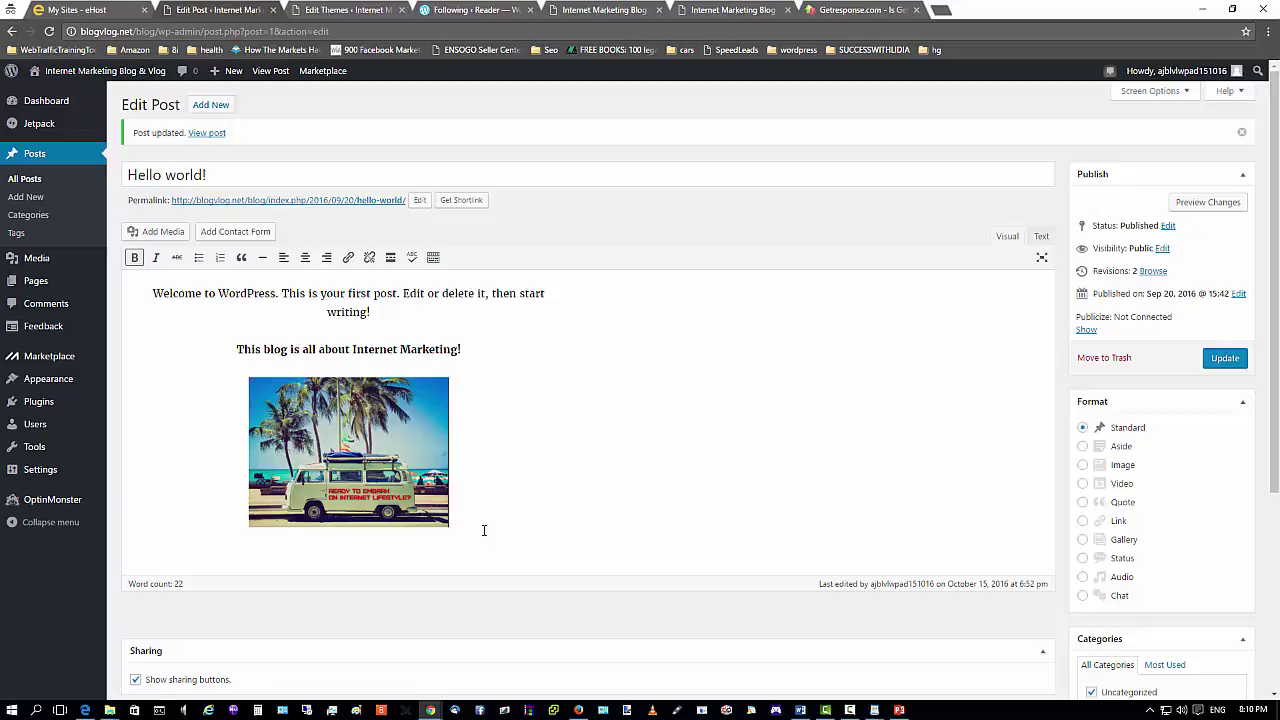
key("Return")
key("Return")
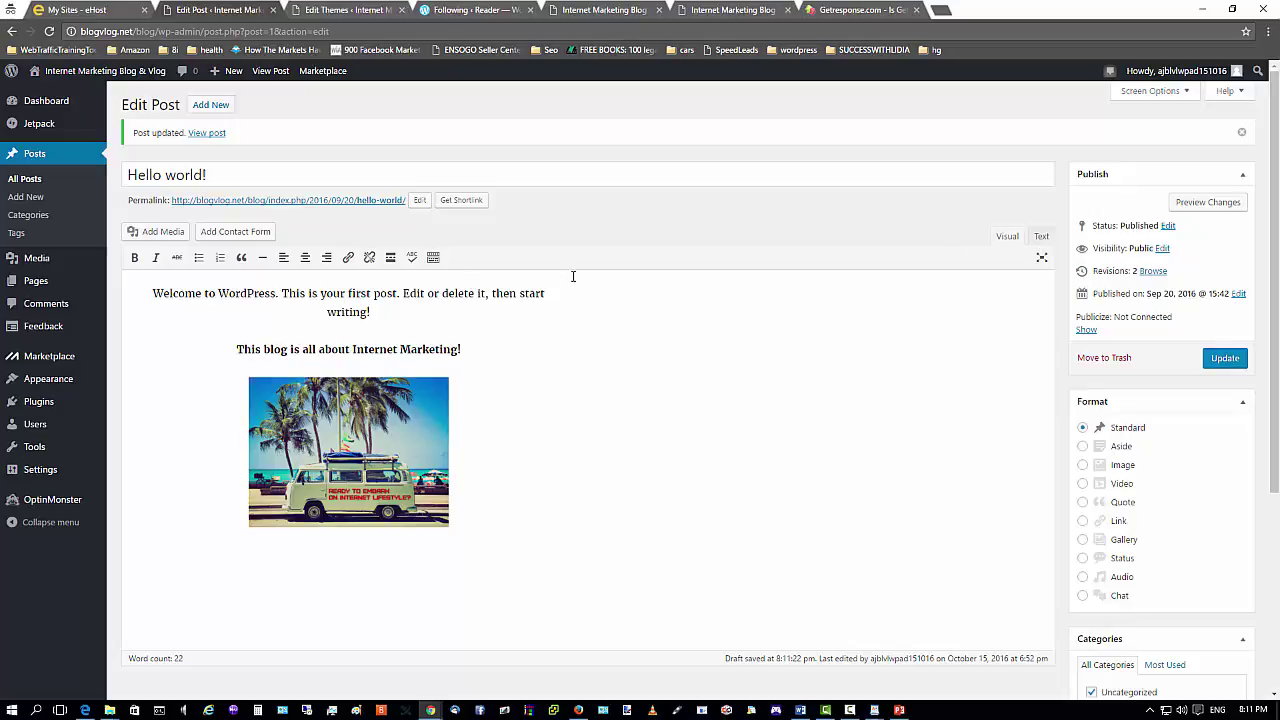
Check the GetResponse page in Firefox and return to the post editor.
left_click(370, 330)
left_click(578, 710)
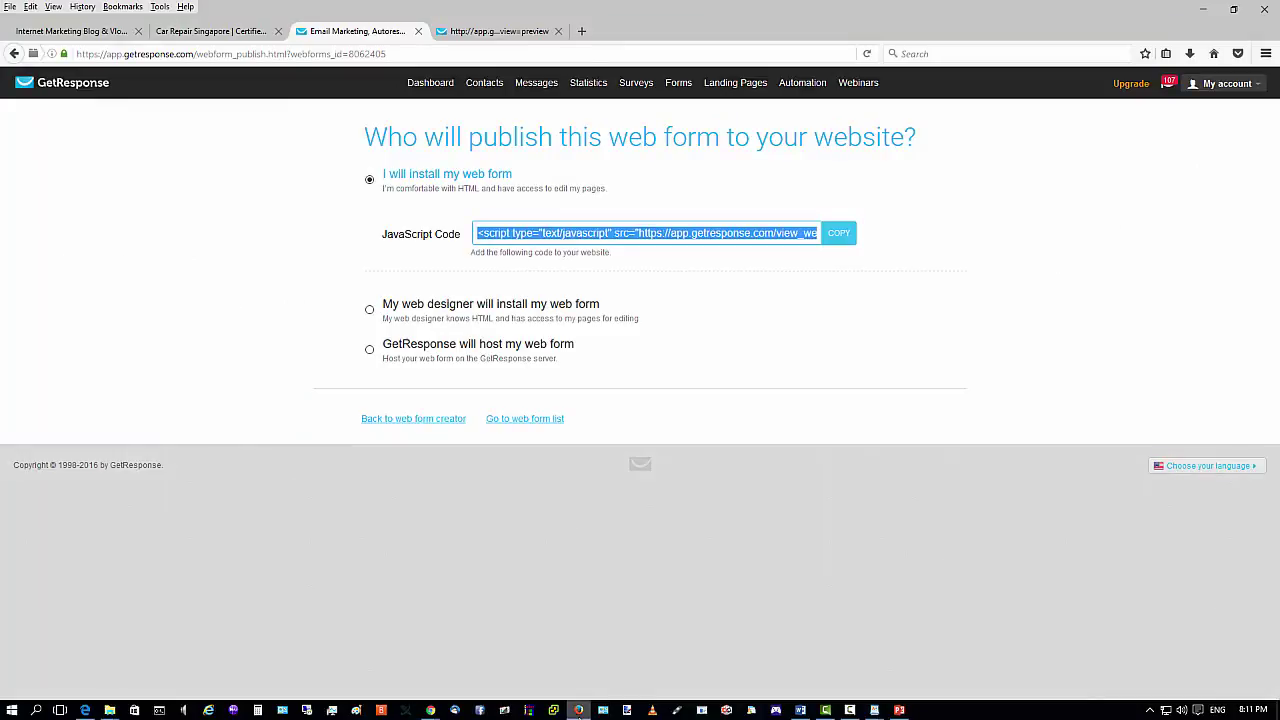
left_click(578, 710)
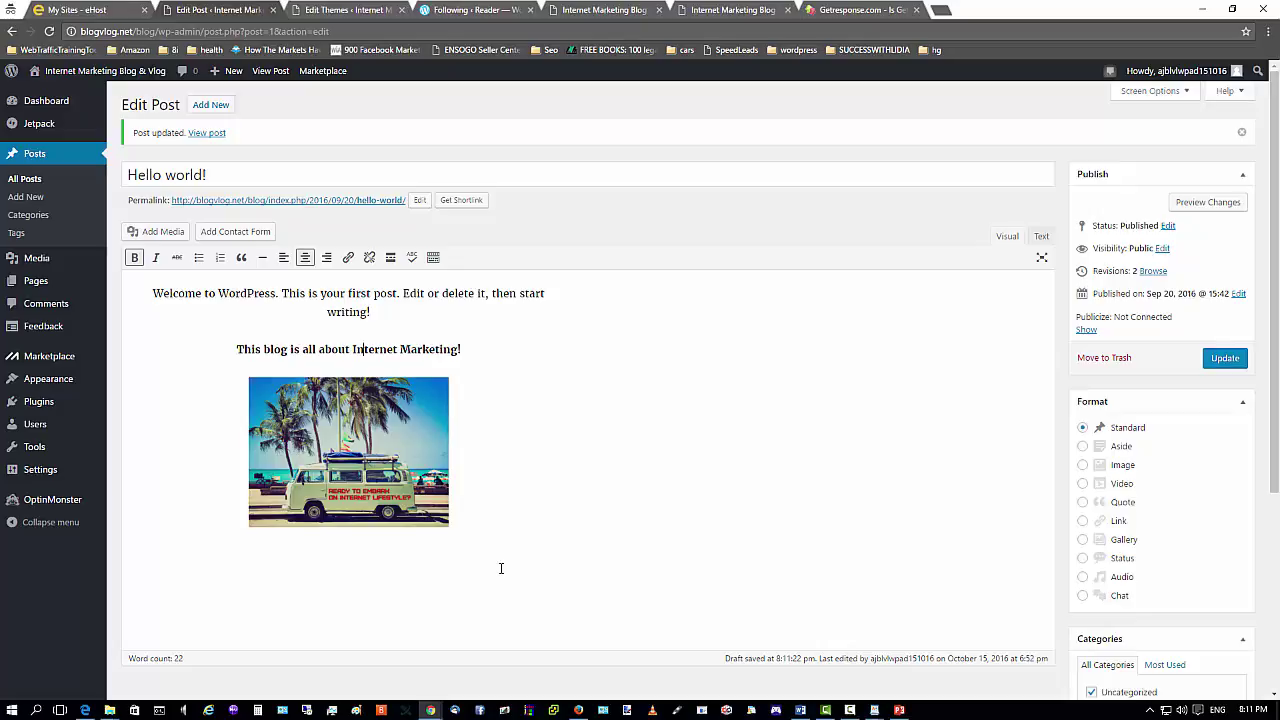
In the Text view, paste the GetResponse script tag at the end of the post's HTML.
left_click(1041, 237)
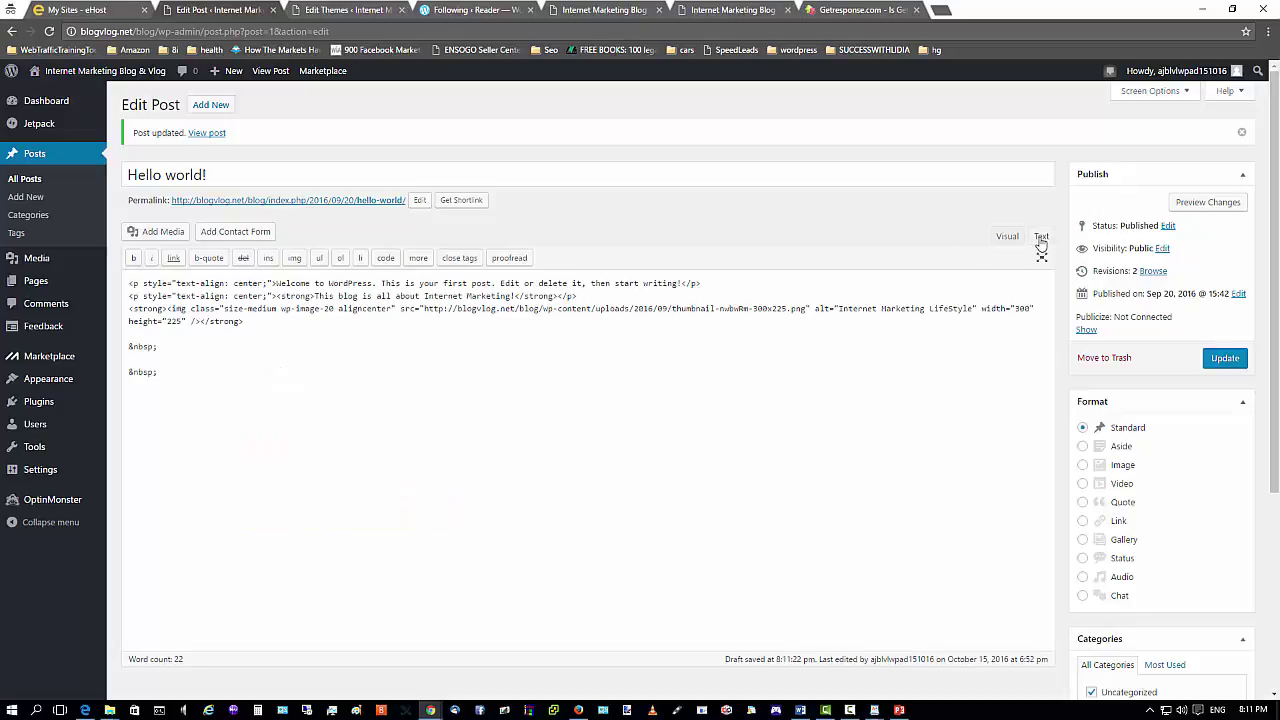
left_click(145, 402)
key("Return")
key("Return")
key("Return")
key("Return")
key("BackSpace")
key("BackSpace")
right_click(131, 400)
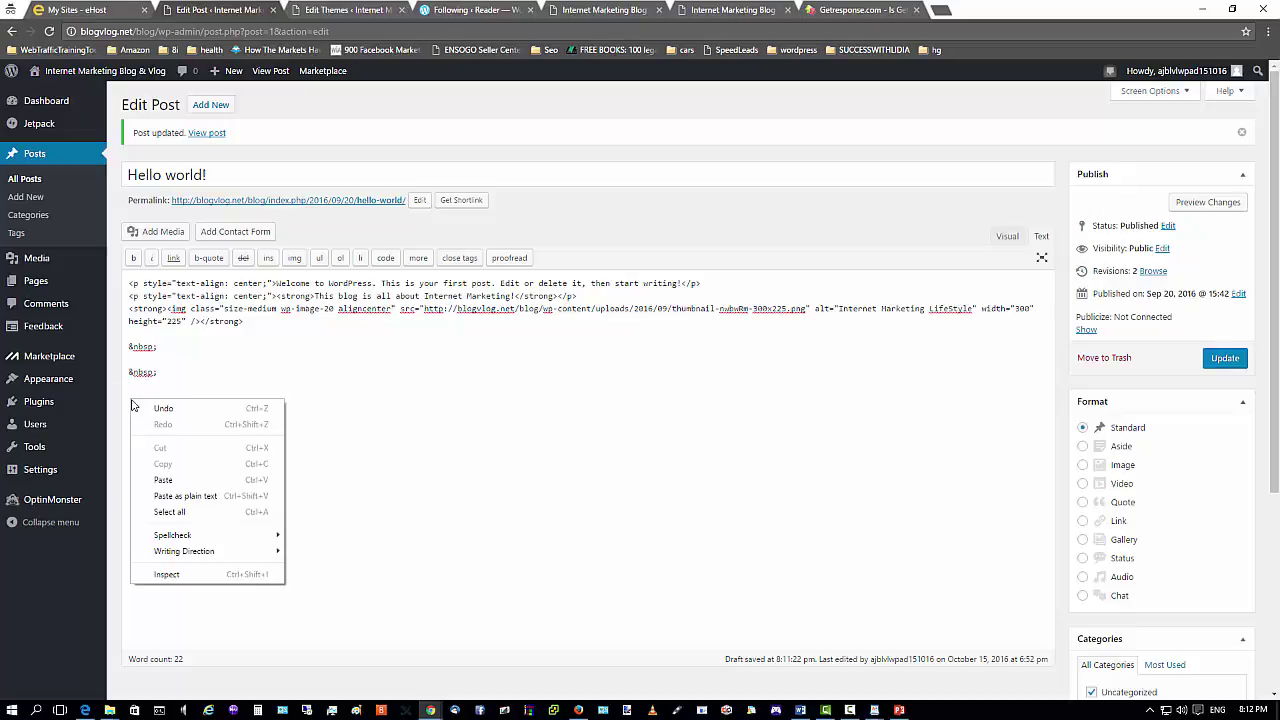
left_click(165, 480)
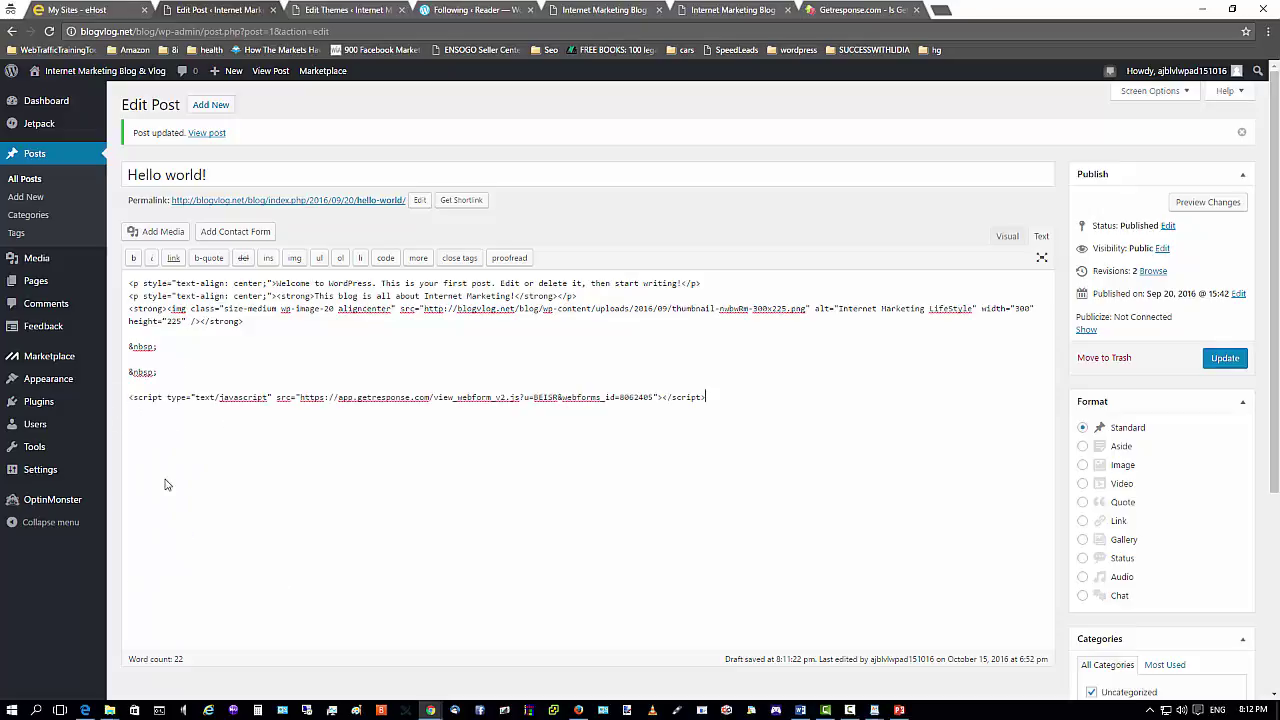
Return to WordPress past GetResponse and the notes, and update the post.
left_click(578, 710)
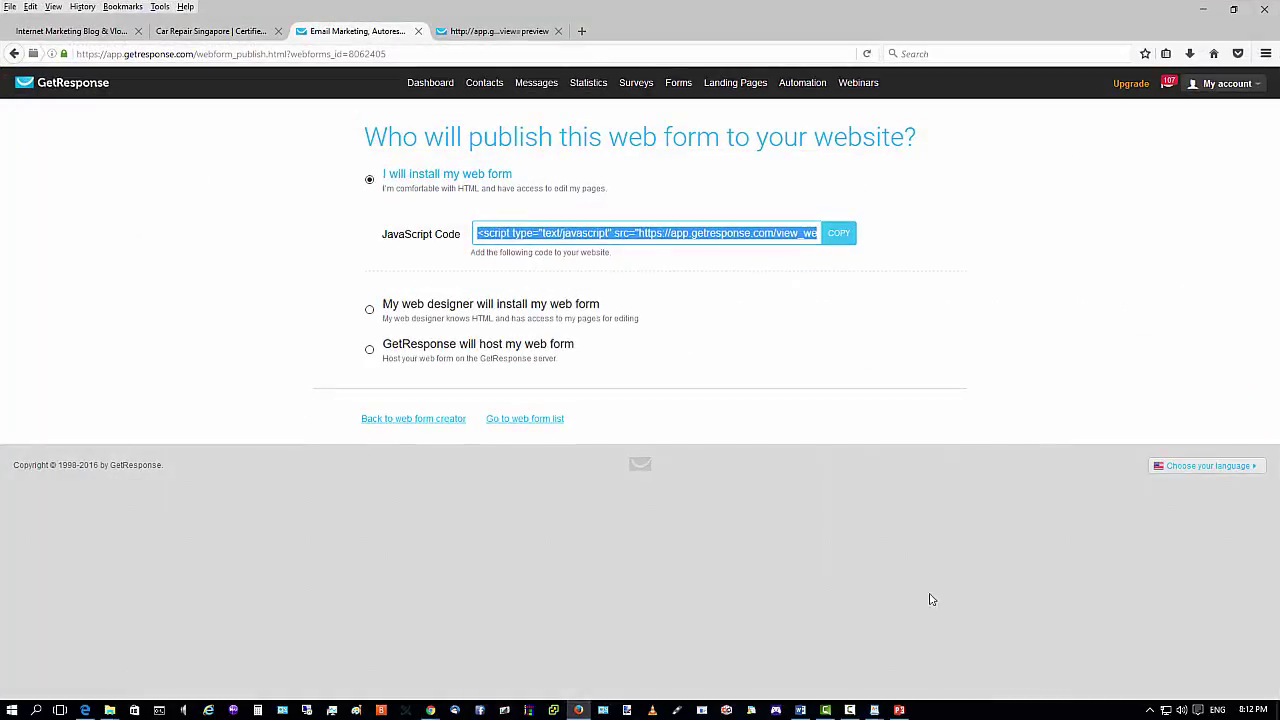
mouse_move(876, 710)
left_click(905, 656)
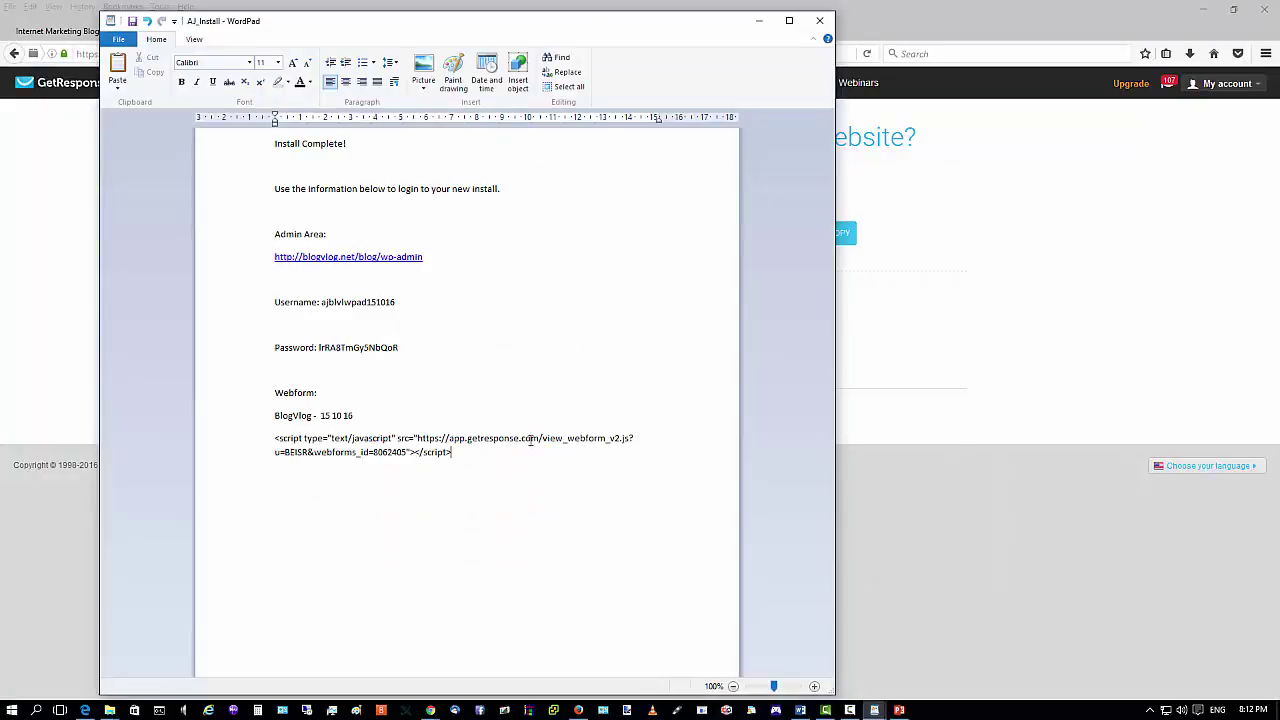
left_click(1008, 24)
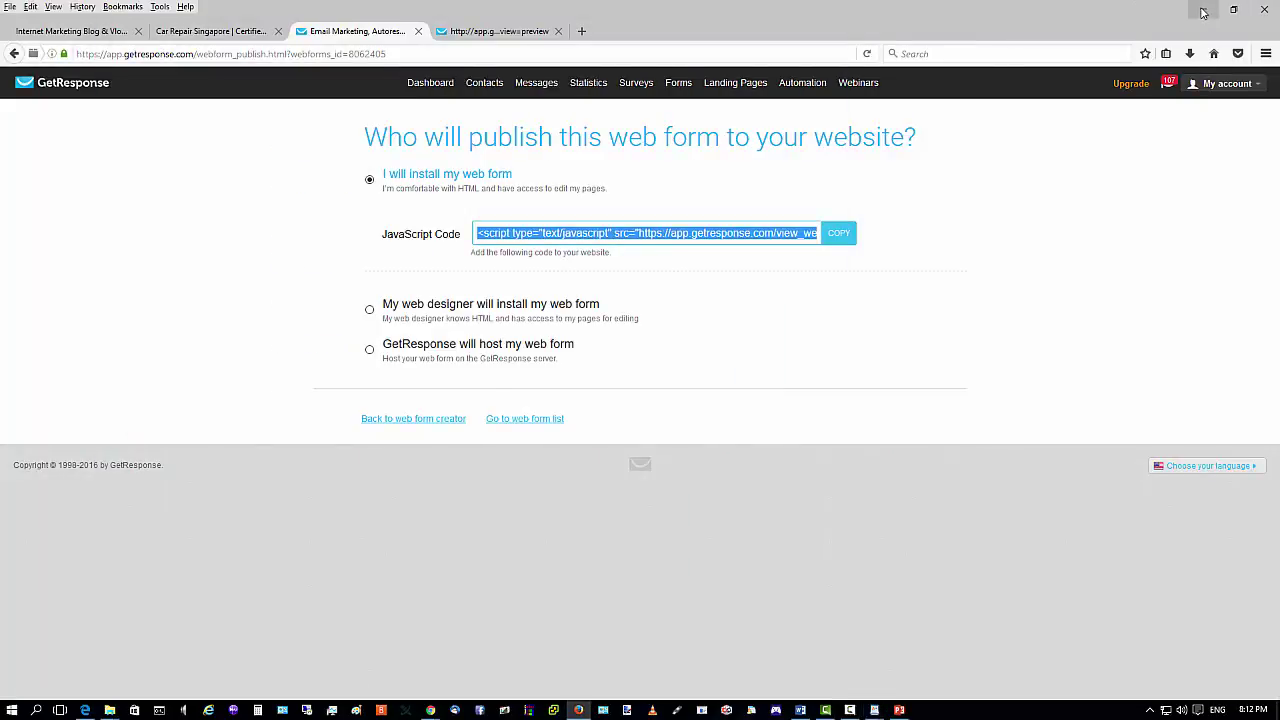
left_click(1203, 10)
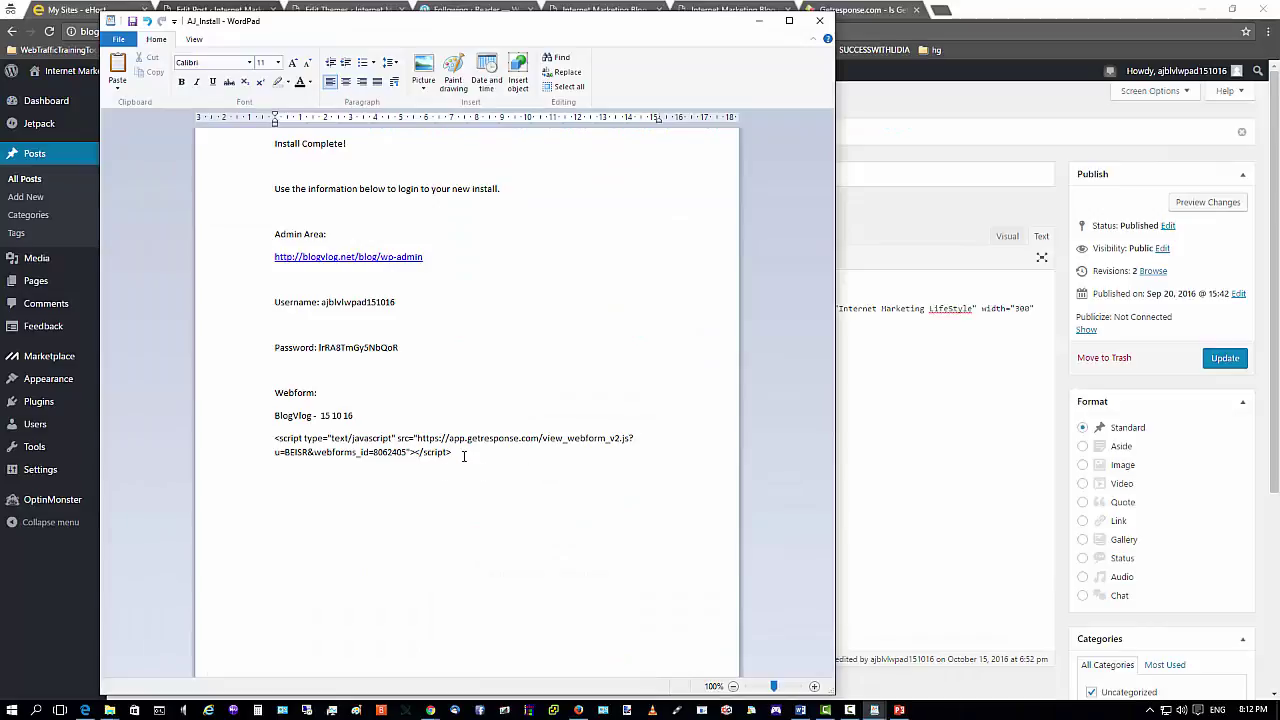
left_click(759, 20)
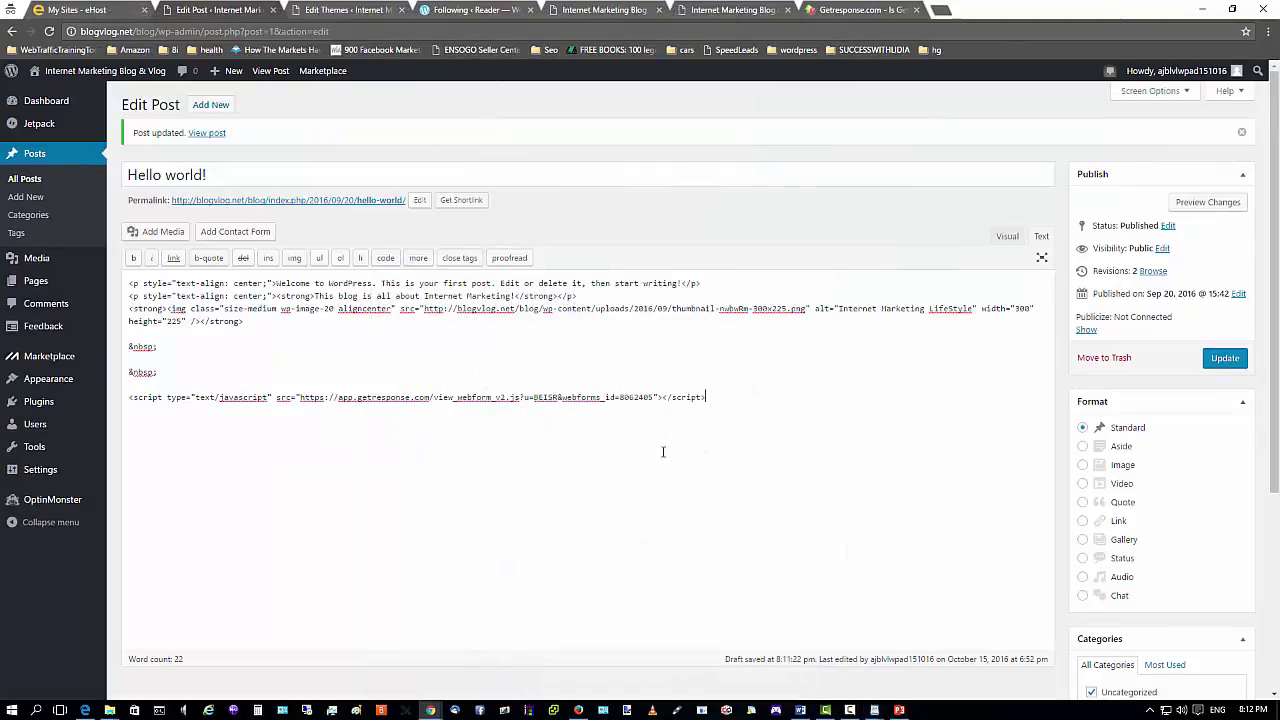
left_click(1226, 361)
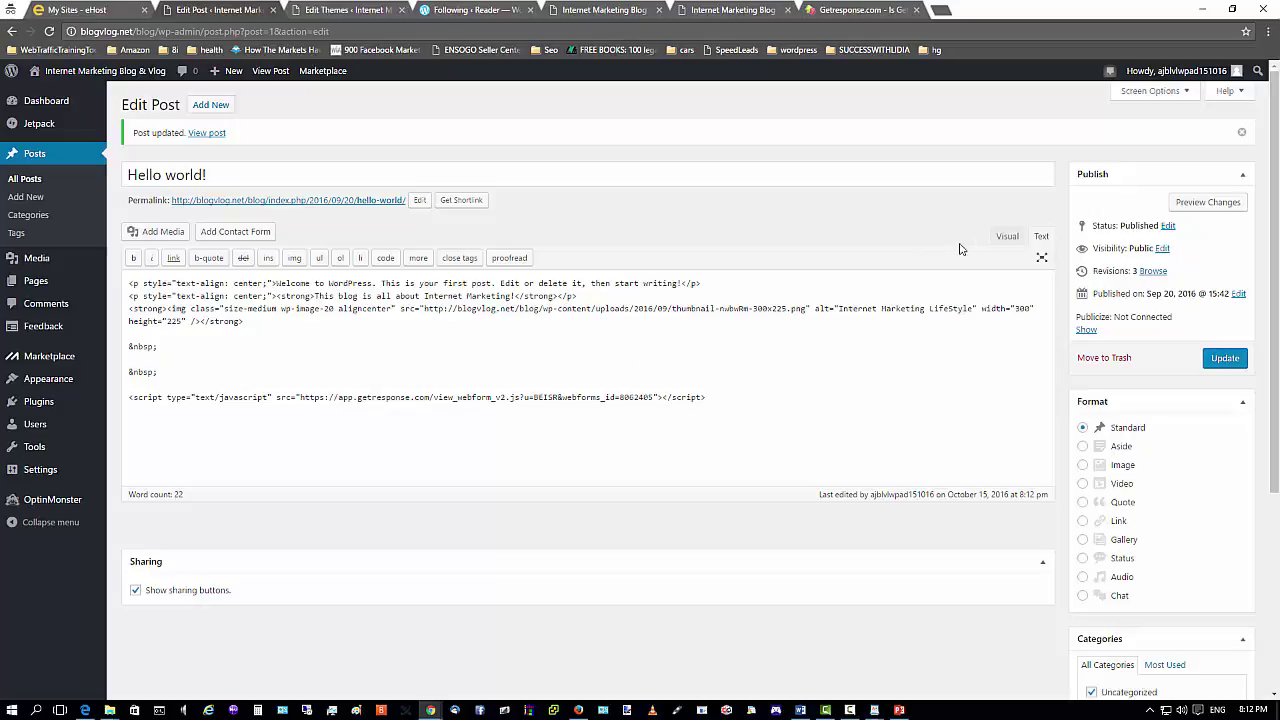
Back in the Visual view, centre the web form script placeholder.
left_click(1005, 240)
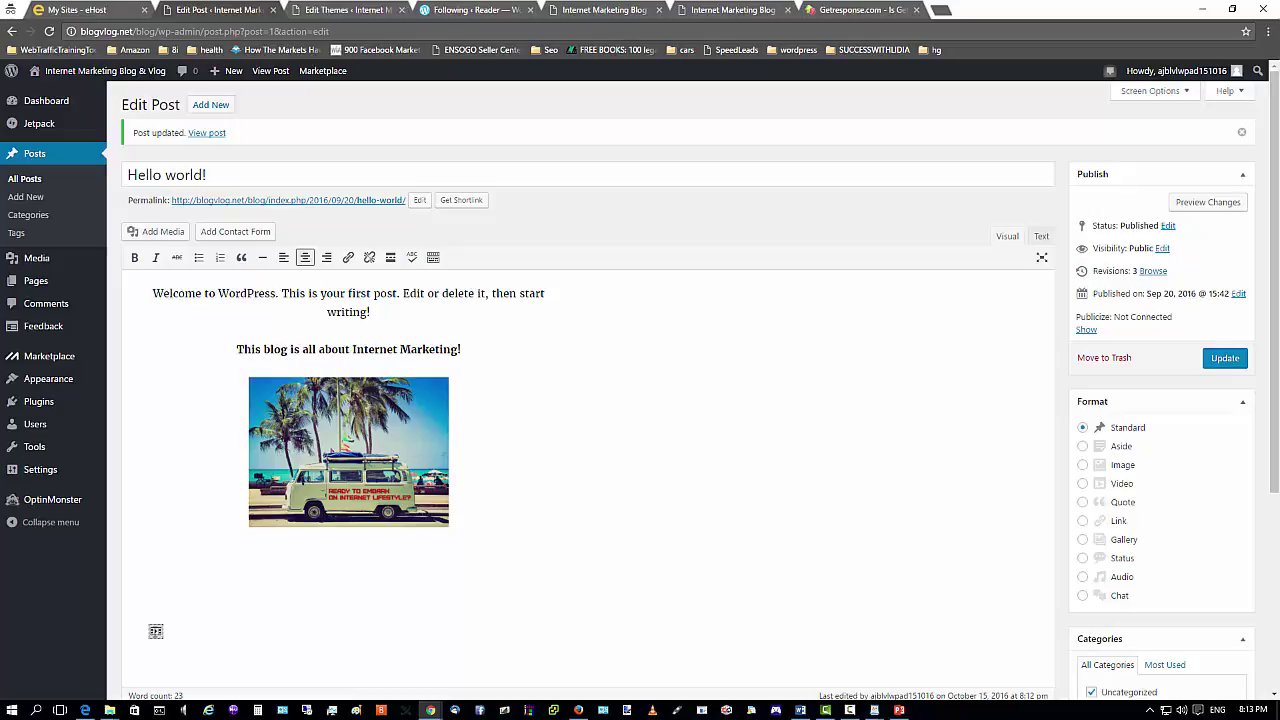
left_click(157, 631)
left_click(156, 636)
left_click(305, 258)
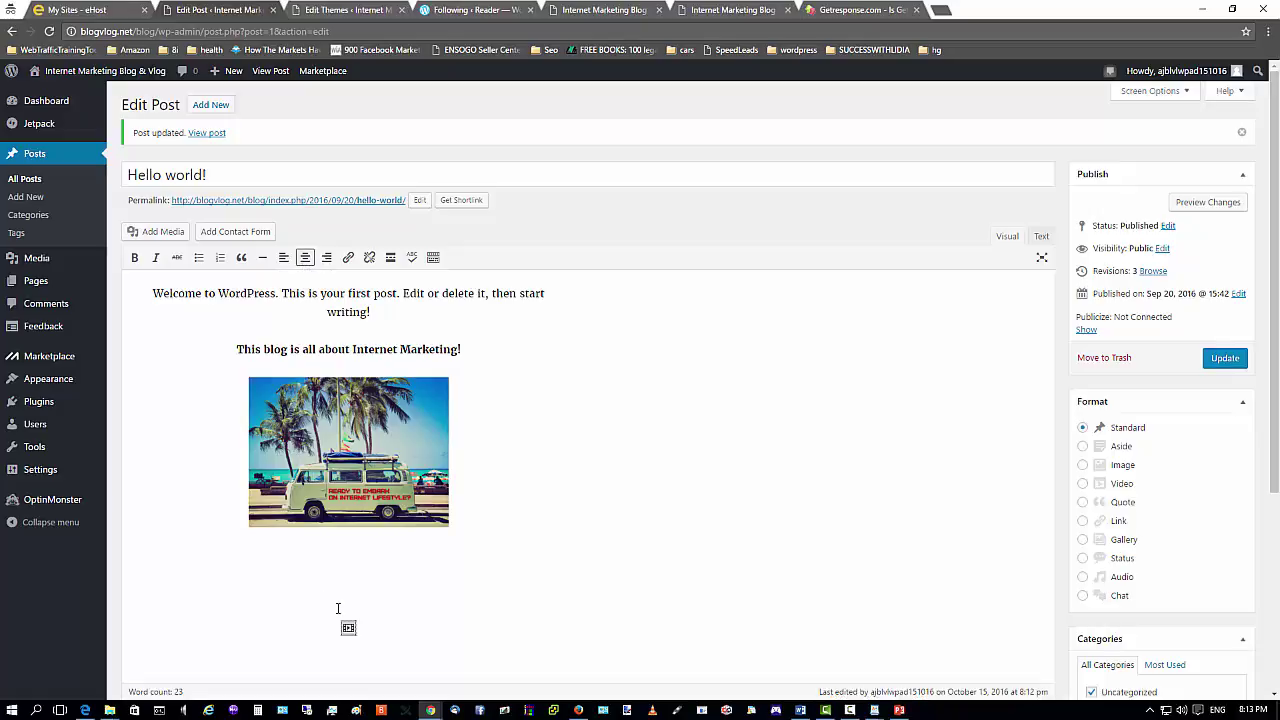
Delete the extra empty lines below the beach-van image.
left_click(361, 562)
key("Return")
key("Return")
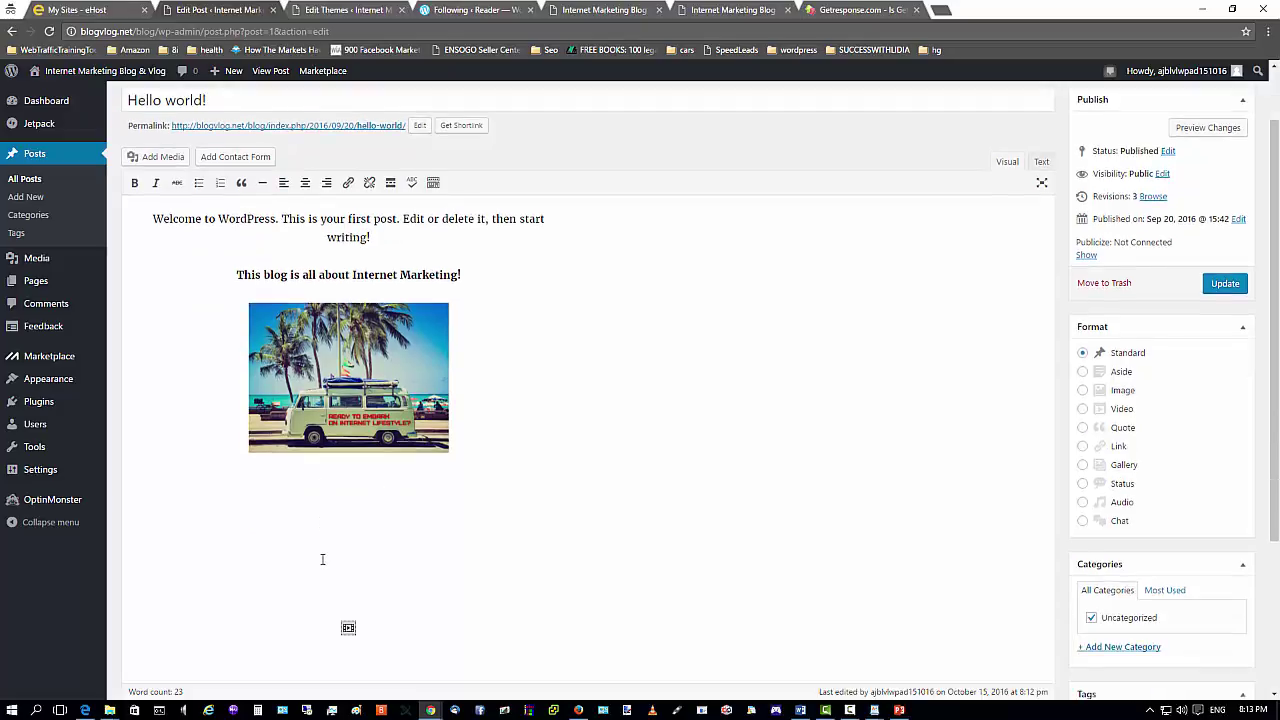
key("BackSpace")
key("BackSpace")
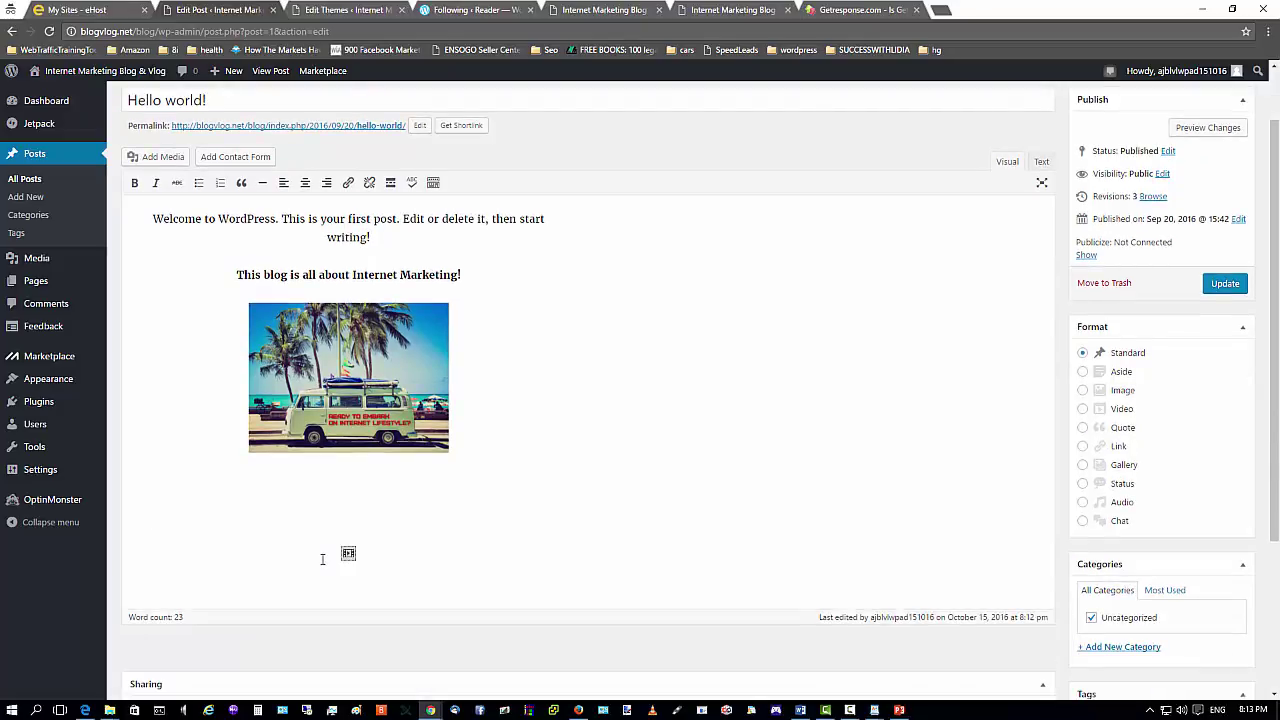
key("BackSpace")
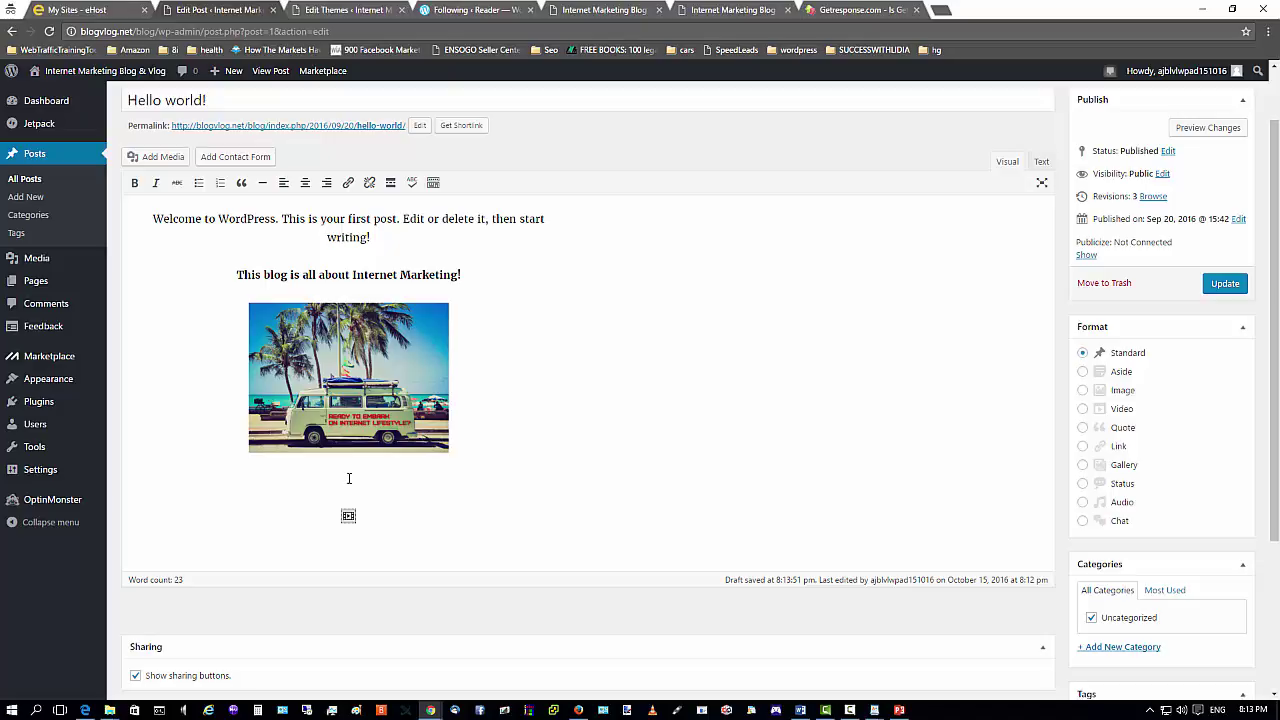
Type 'Please fill in below form to subscribe!' below the image and centre it.
type("Please fill in below form to sign")
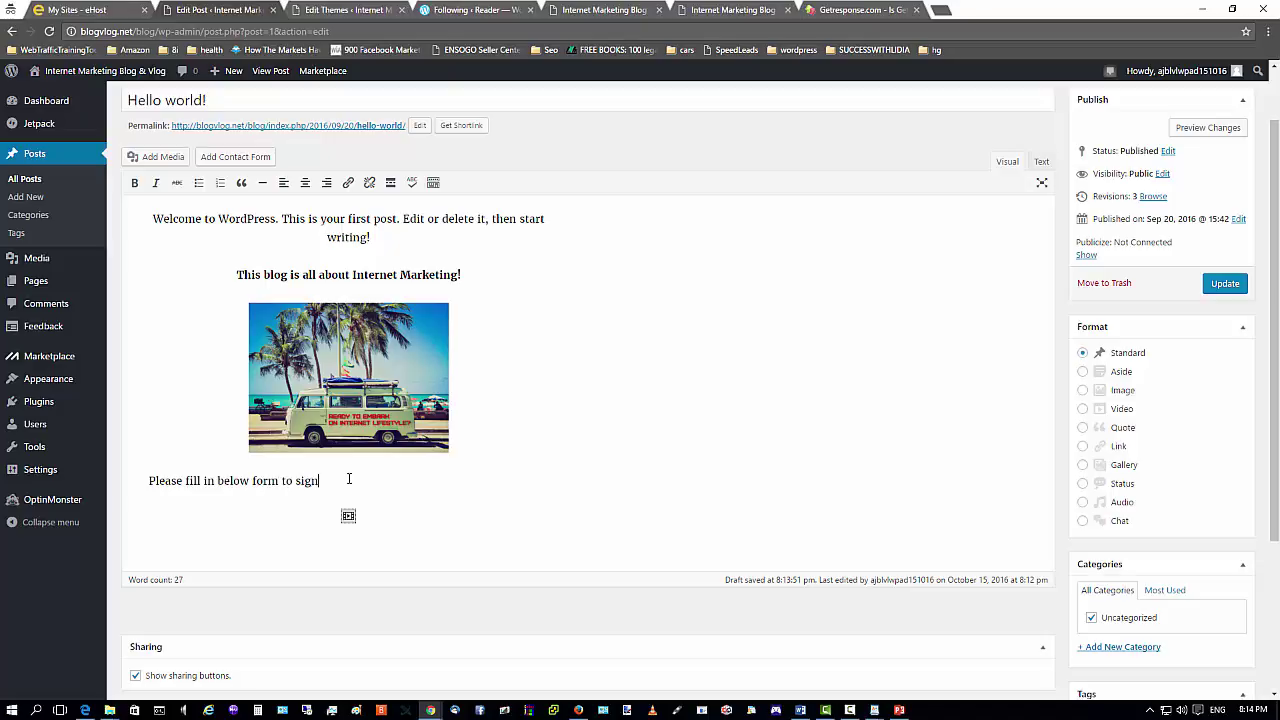
type("up fo")
key("BackSpace")
key("BackSpace")
key("BackSpace")
key("BackSpace")
key("BackSpace")
key("BackSpace")
key("BackSpace")
key("BackSpace")
type("ubscribe!")
left_click(281, 481)
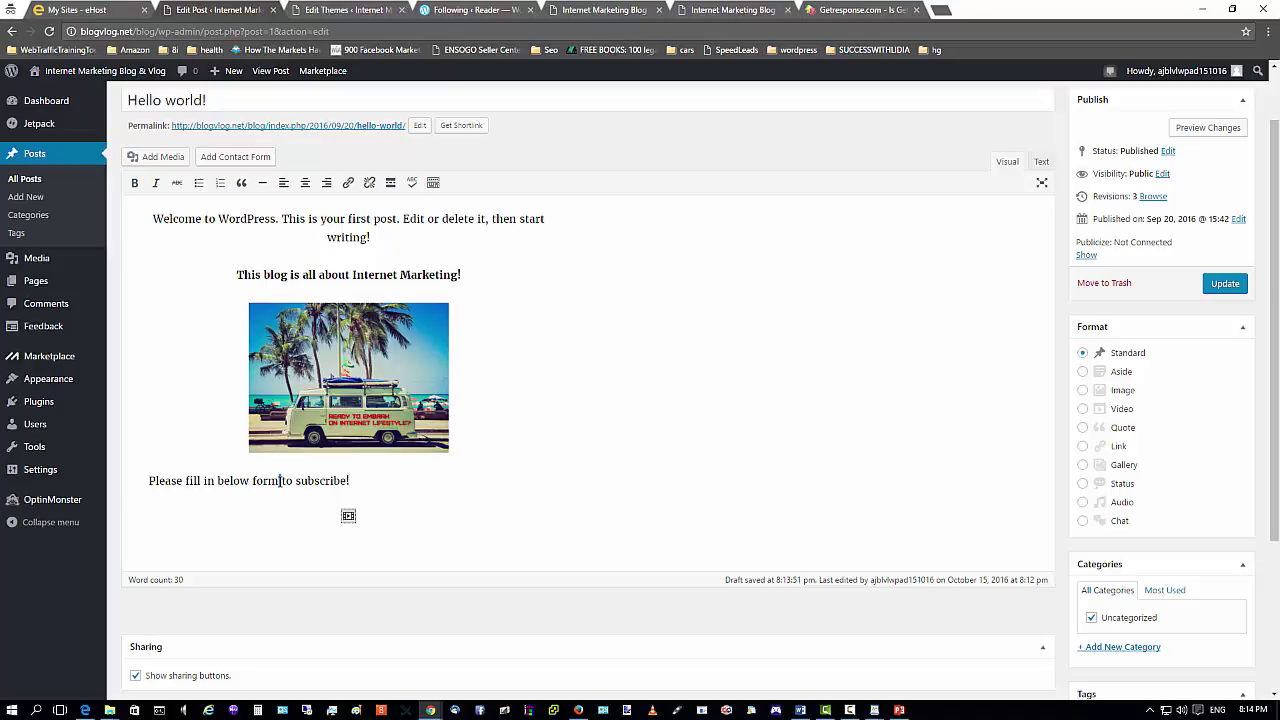
triple_click(267, 481)
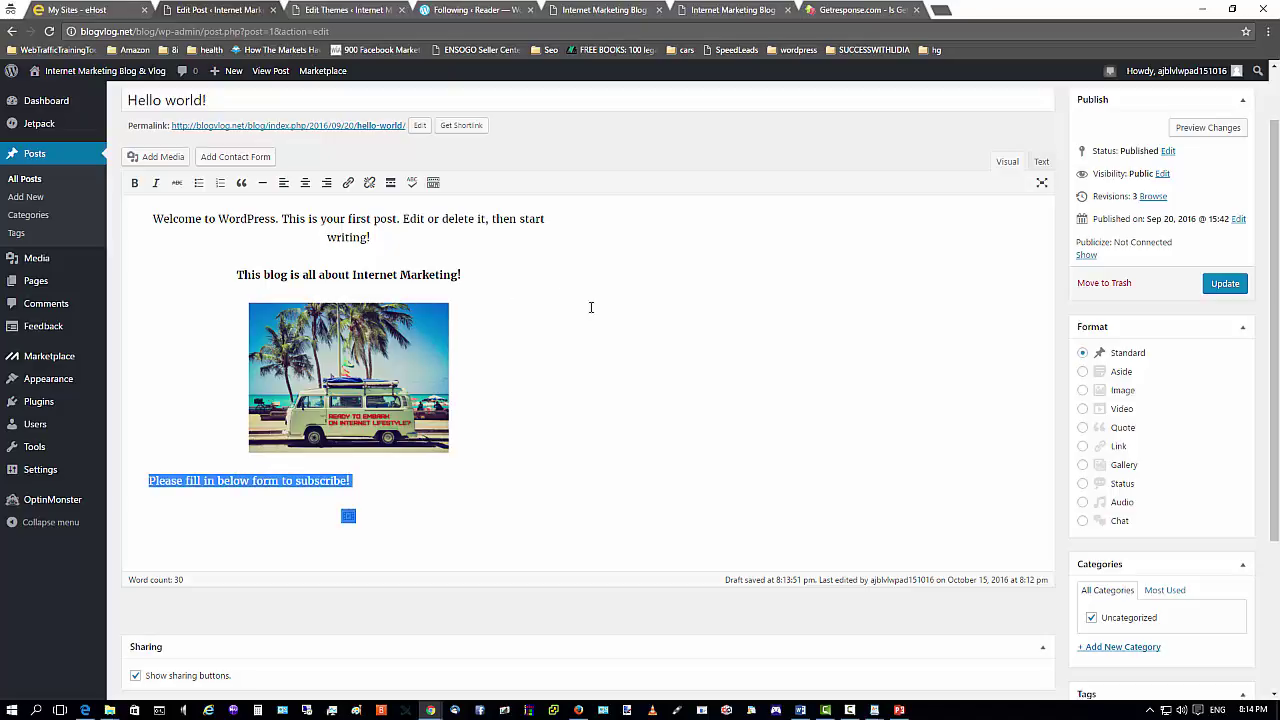
left_click(236, 512)
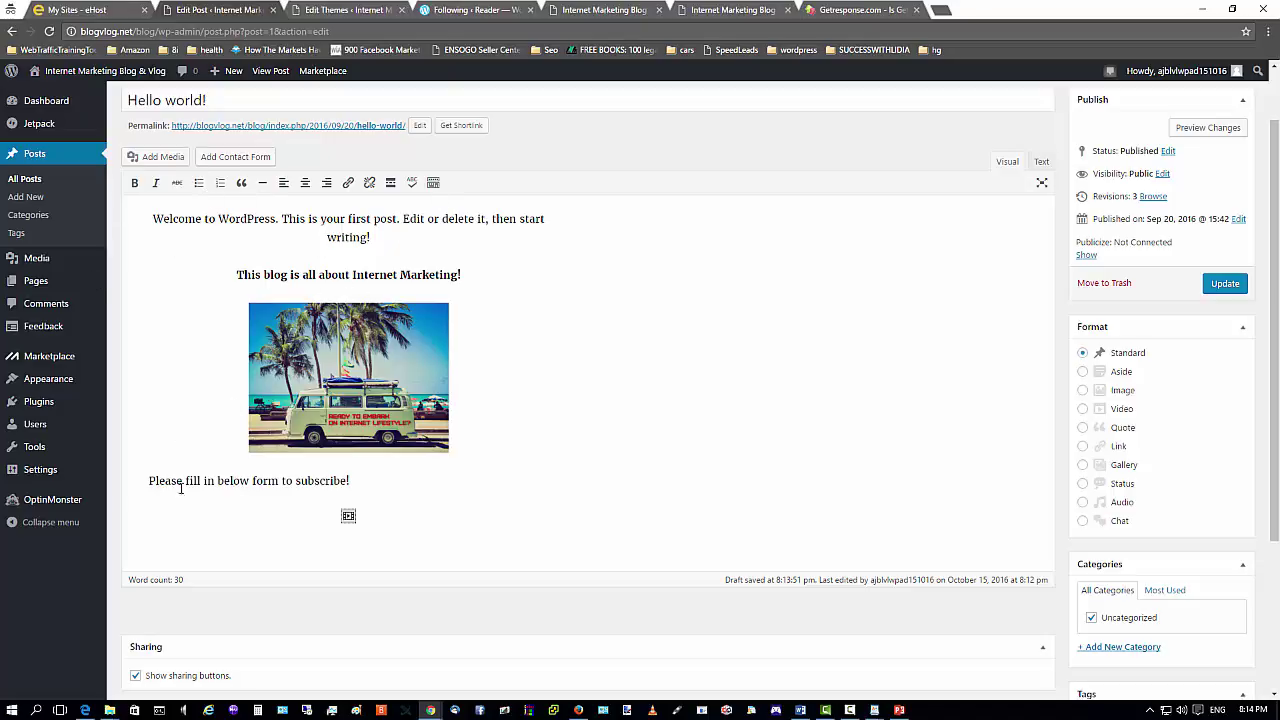
left_click(305, 182)
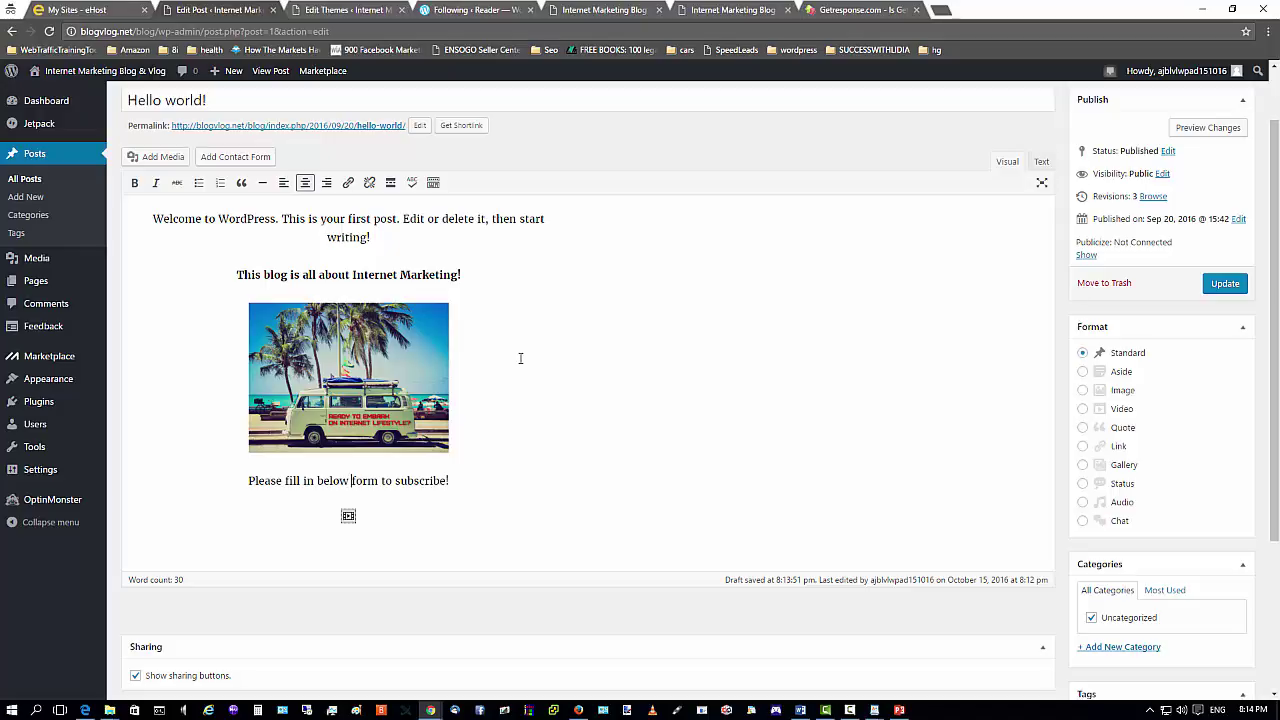
Update the published post to save the changes.
left_click(860, 706)
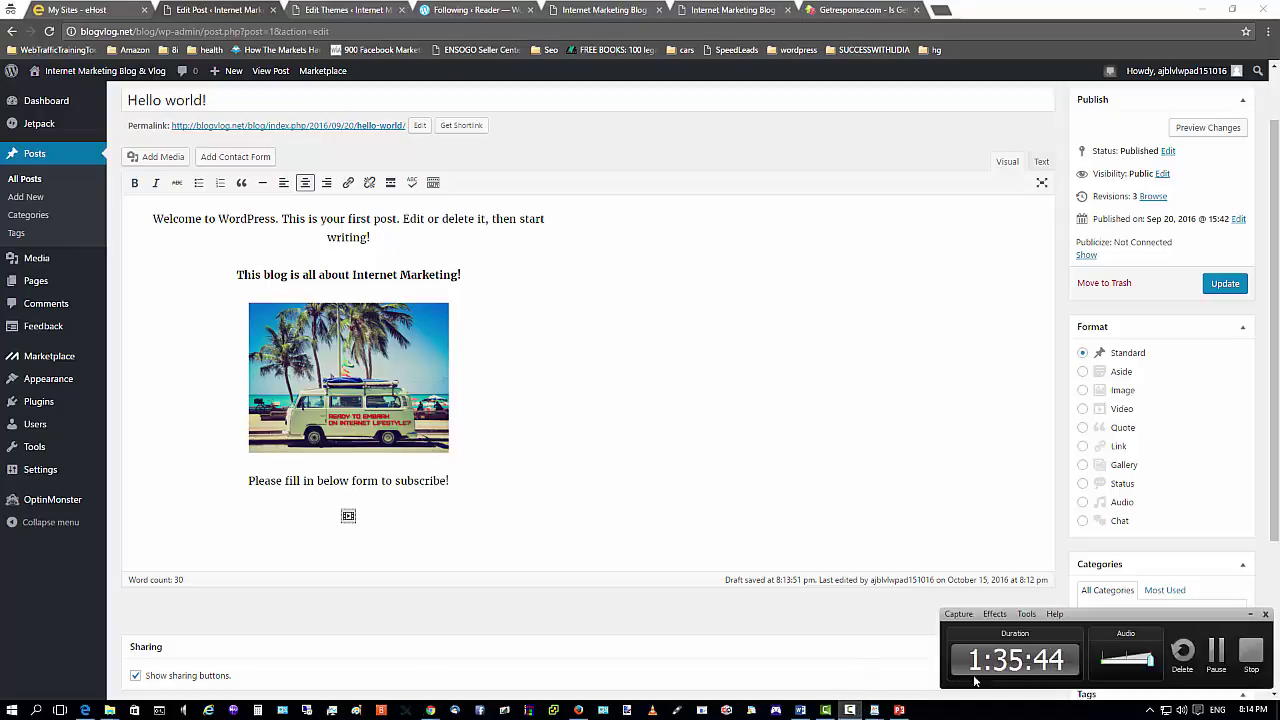
left_click(1205, 626)
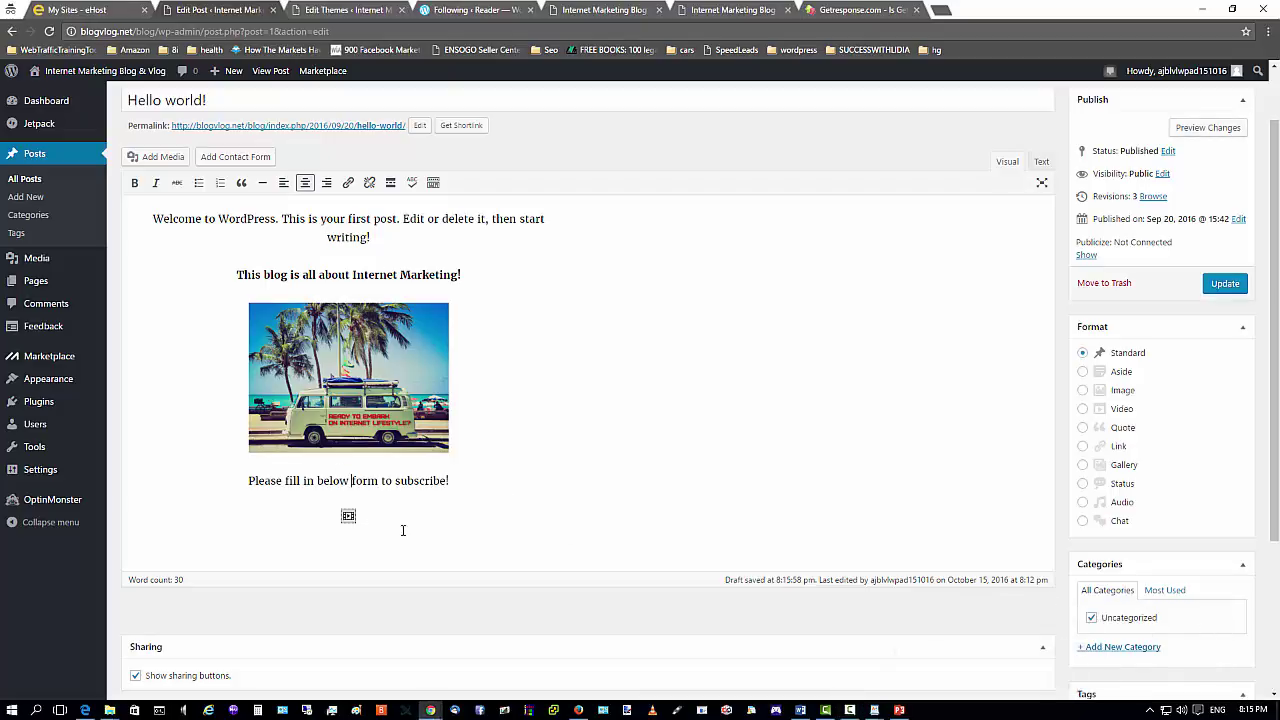
left_click(1227, 287)
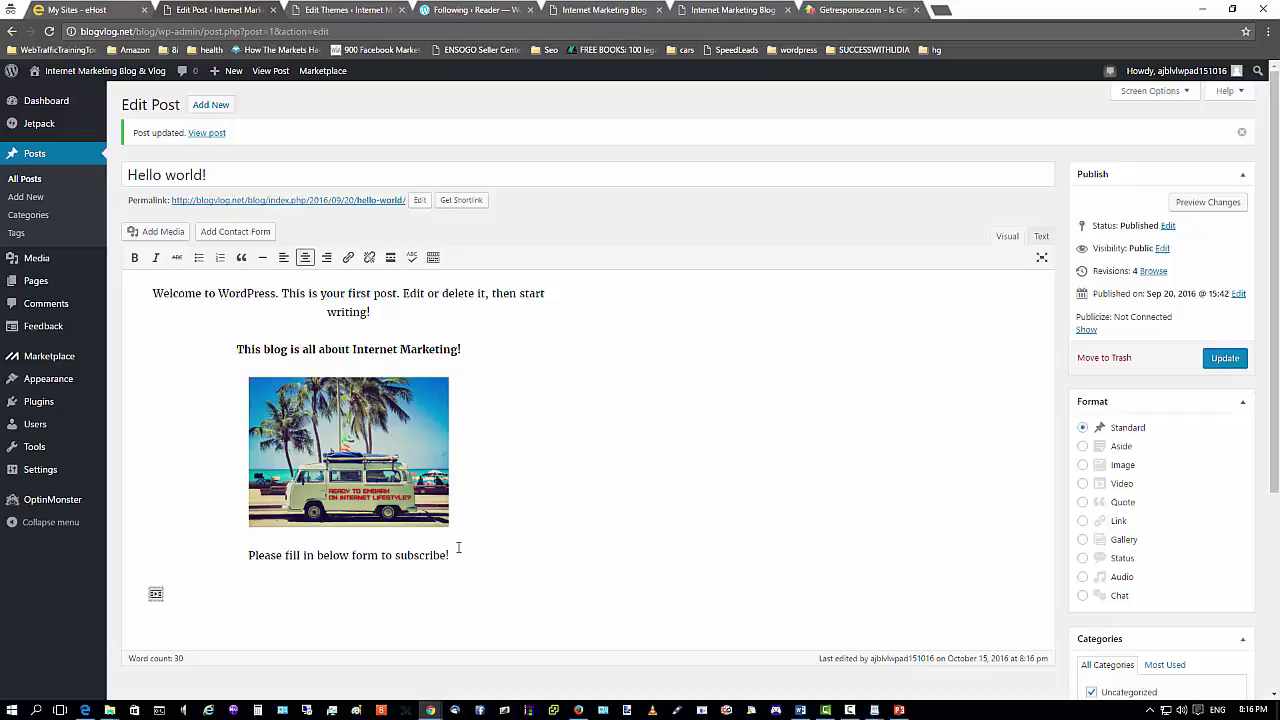
Scroll the Edit Post page, then bring up Firefox with the GetResponse form code.
scroll(592, 463, "down", 1)
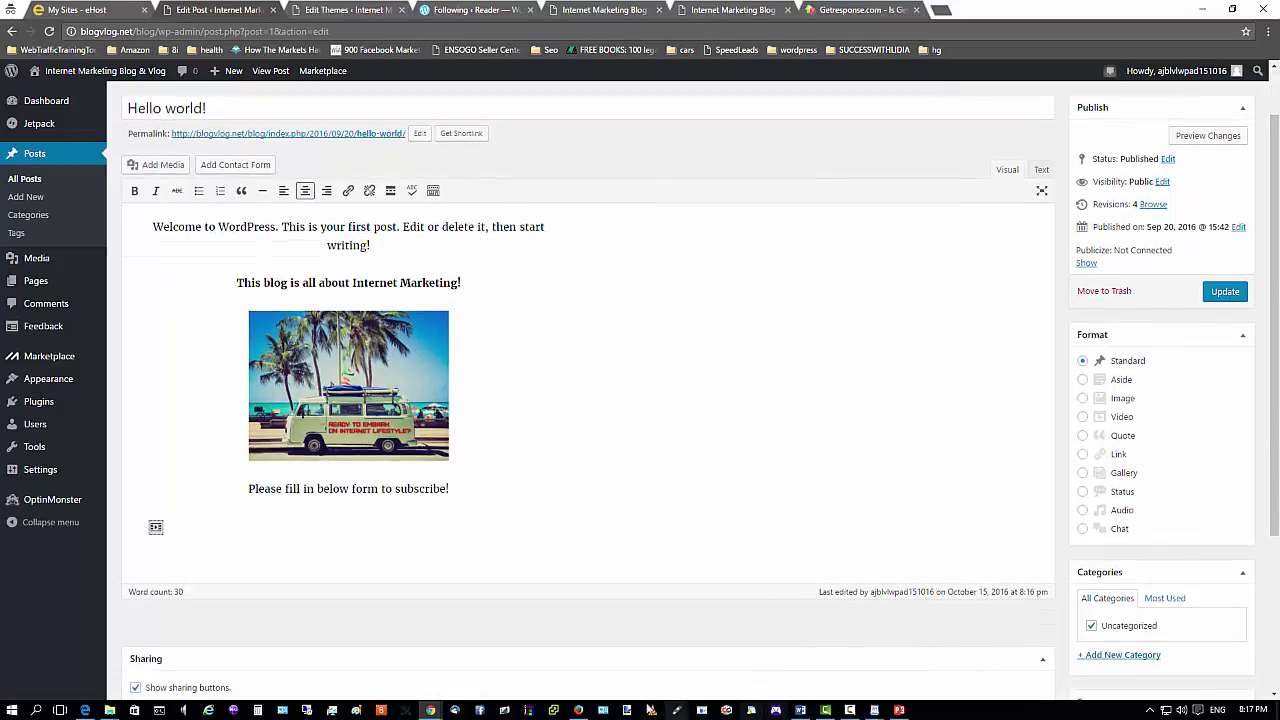
left_click(578, 710)
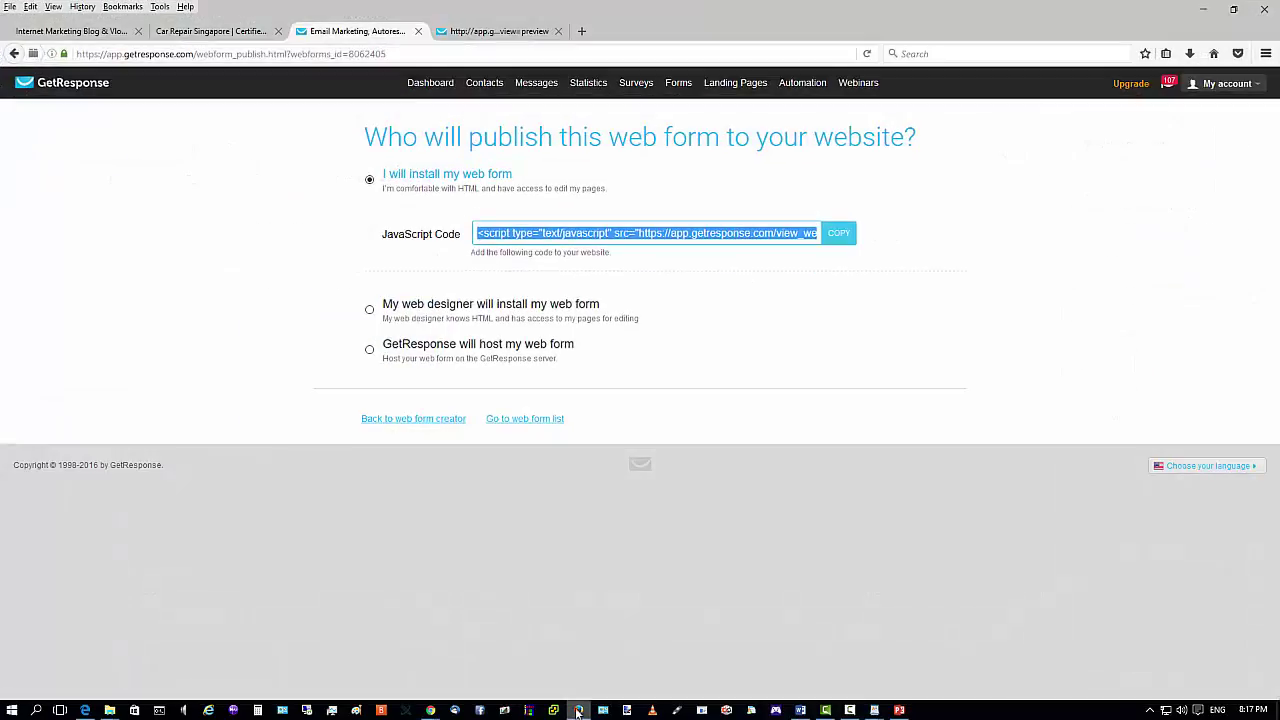
Reload the Internet Marketing Blog & Vlog tab and scroll to the newsletter form under the post.
left_click(210, 31)
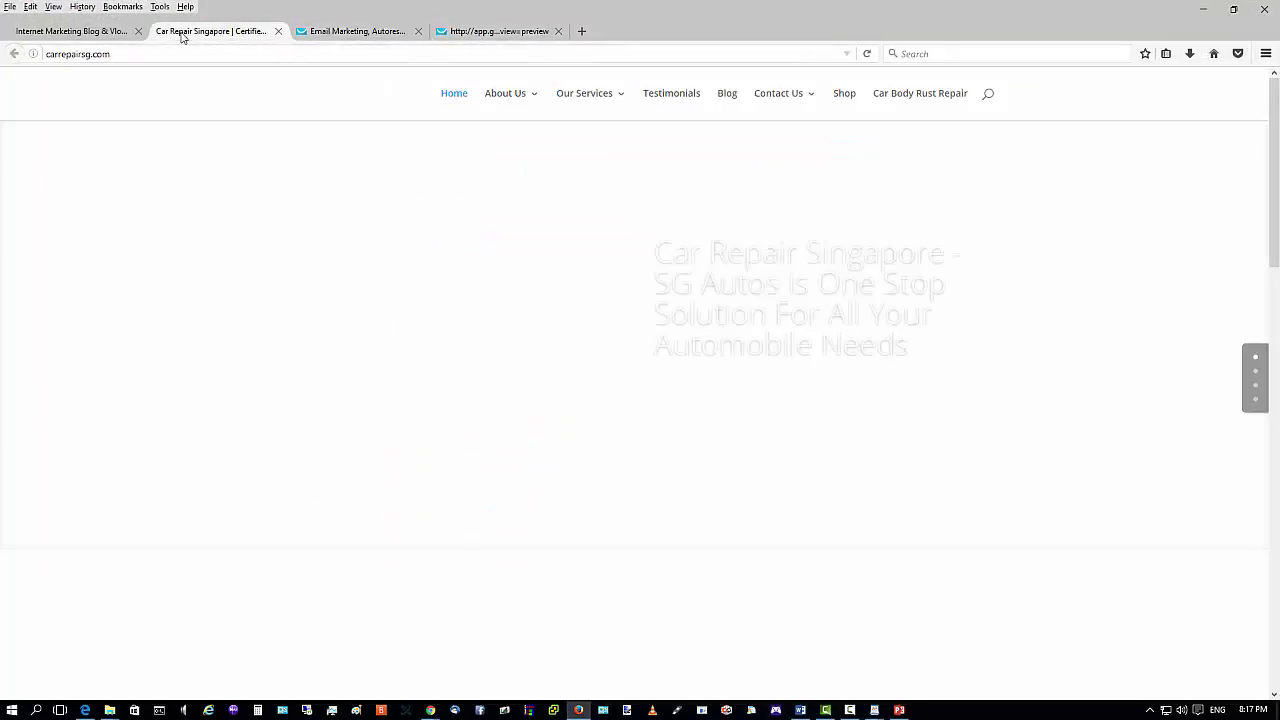
left_click(101, 35)
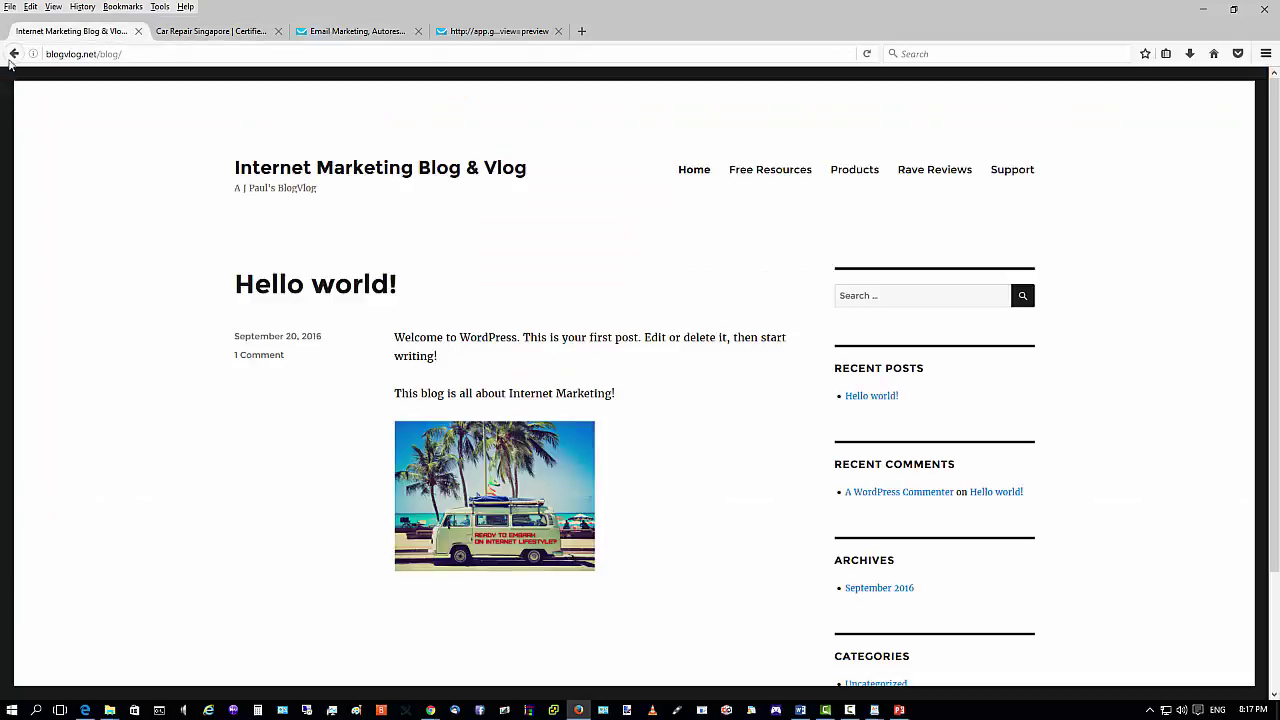
left_click(866, 53)
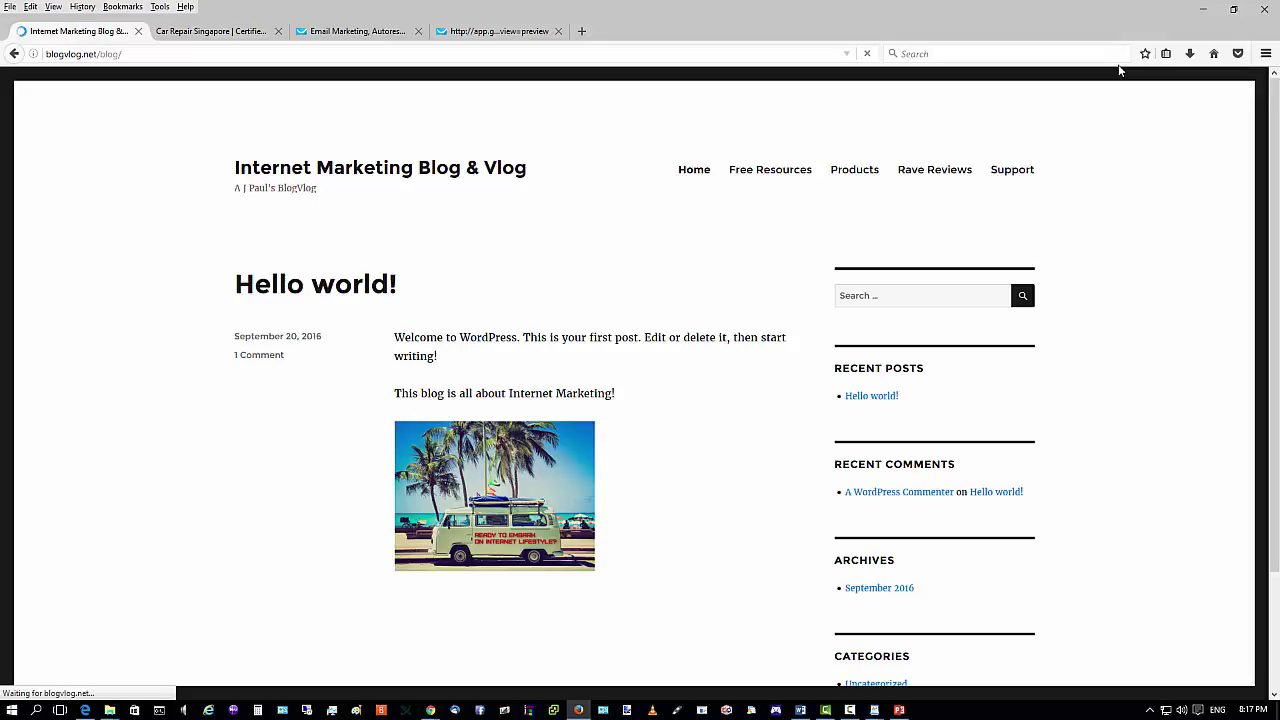
scroll(1054, 203, "down", 5)
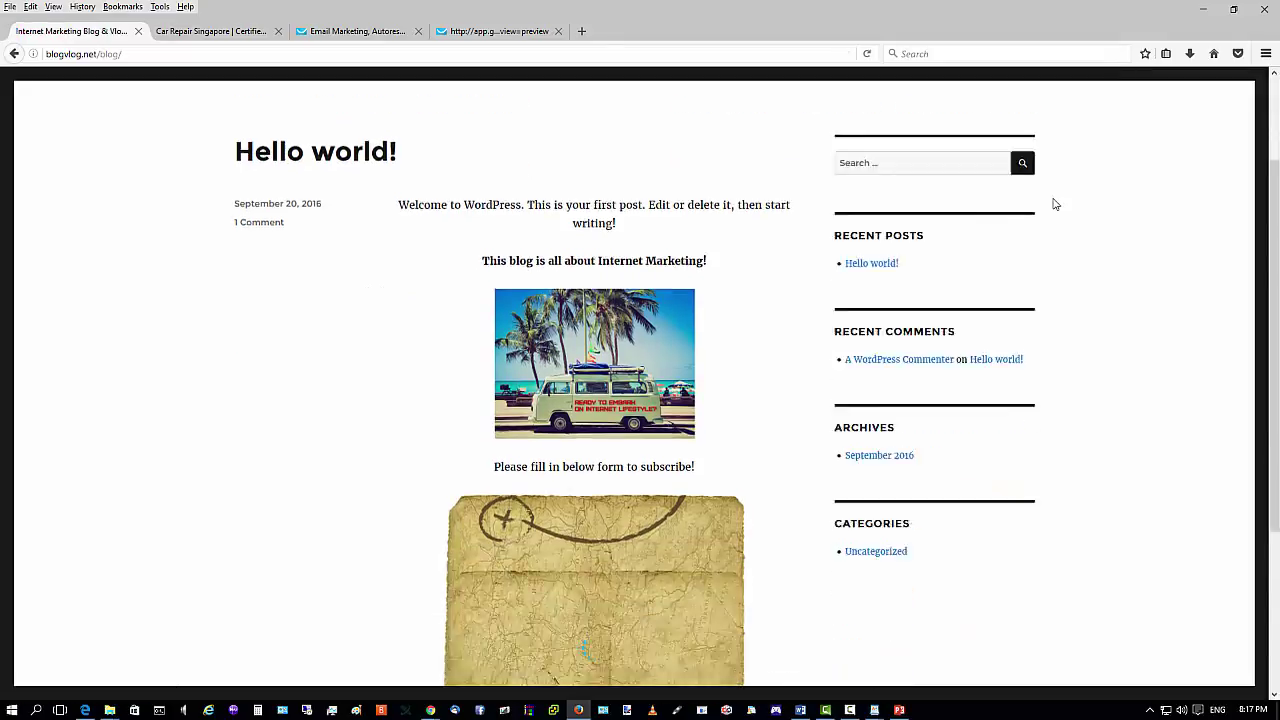
scroll(1054, 203, "up", 5)
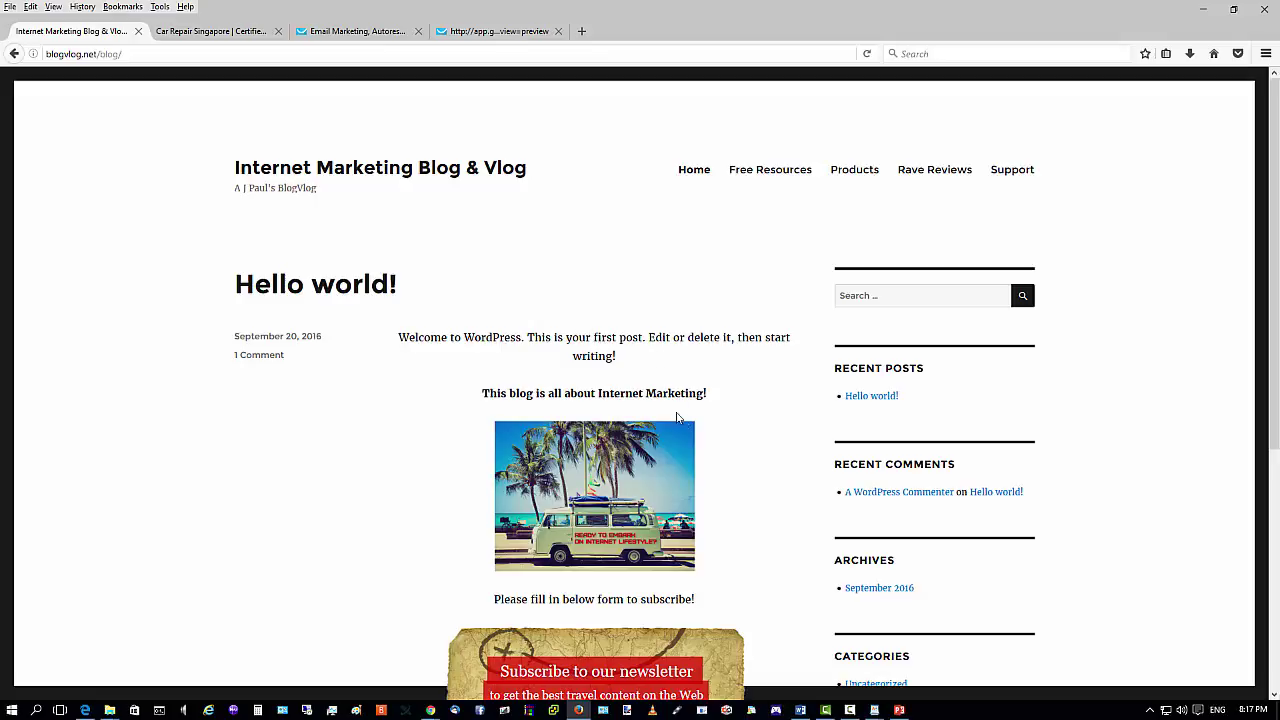
scroll(680, 417, "down", 3)
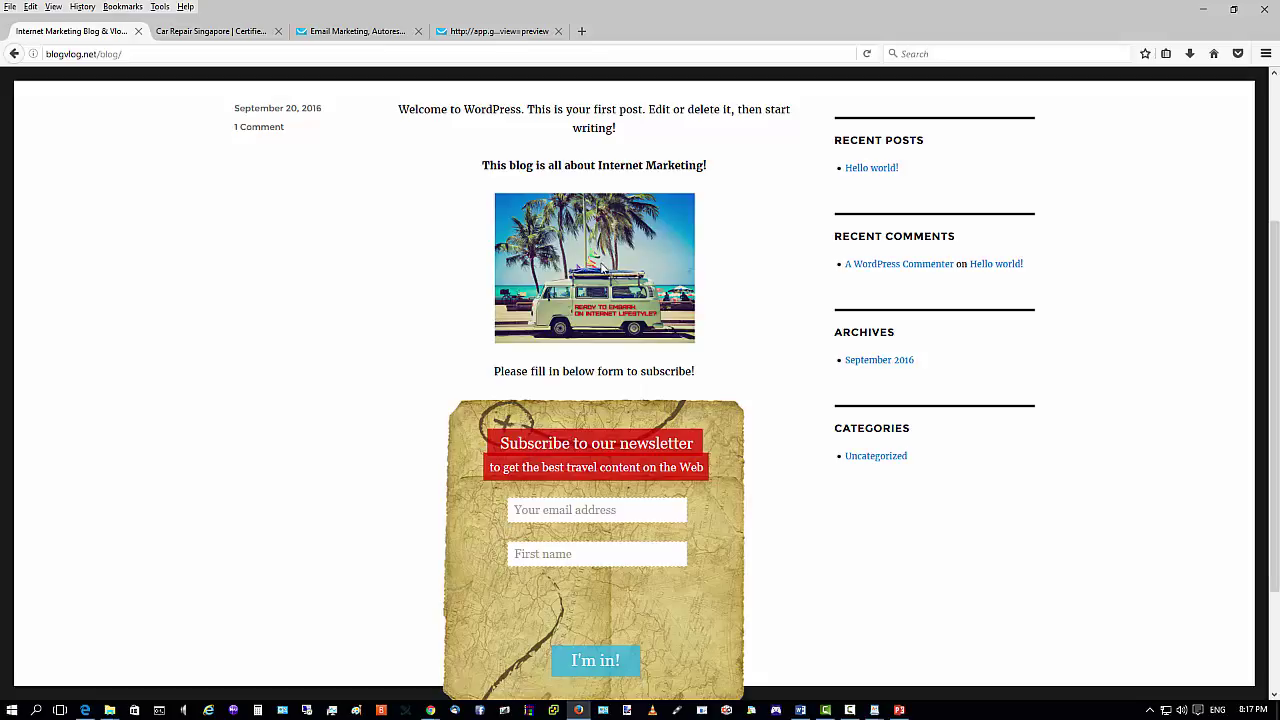
scroll(603, 268, "up", 4)
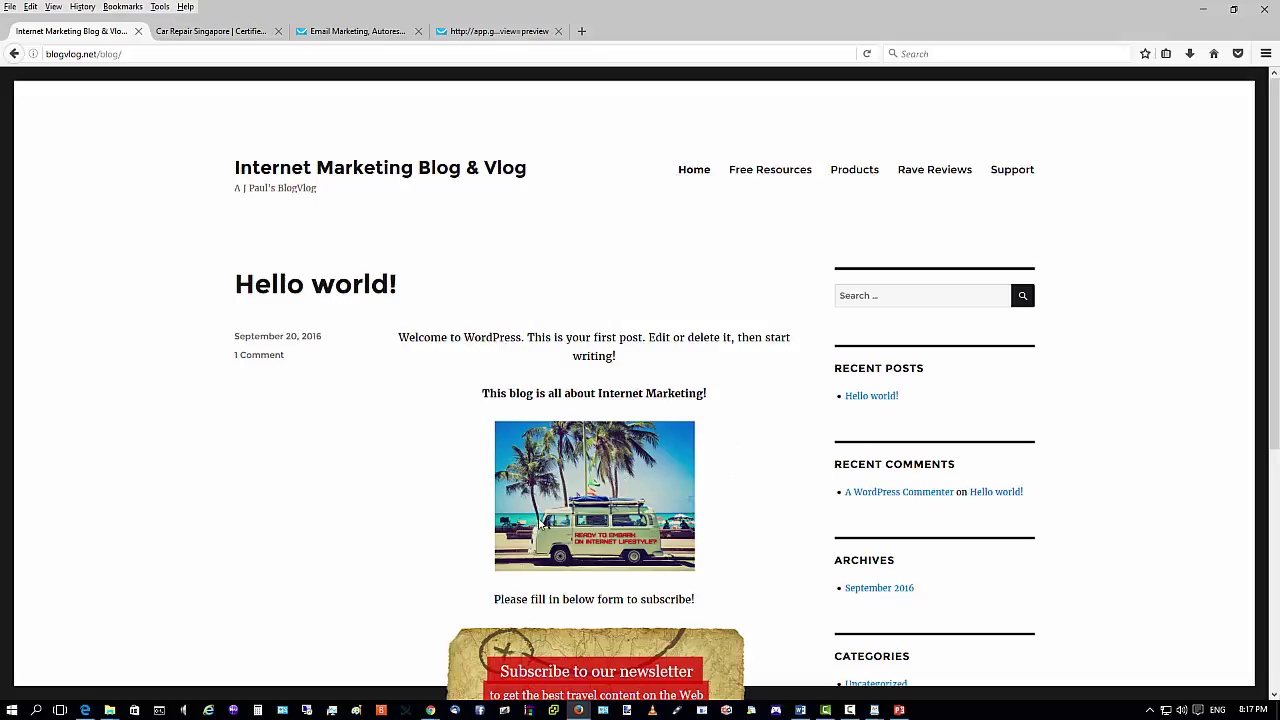
scroll(567, 500, "down", 3)
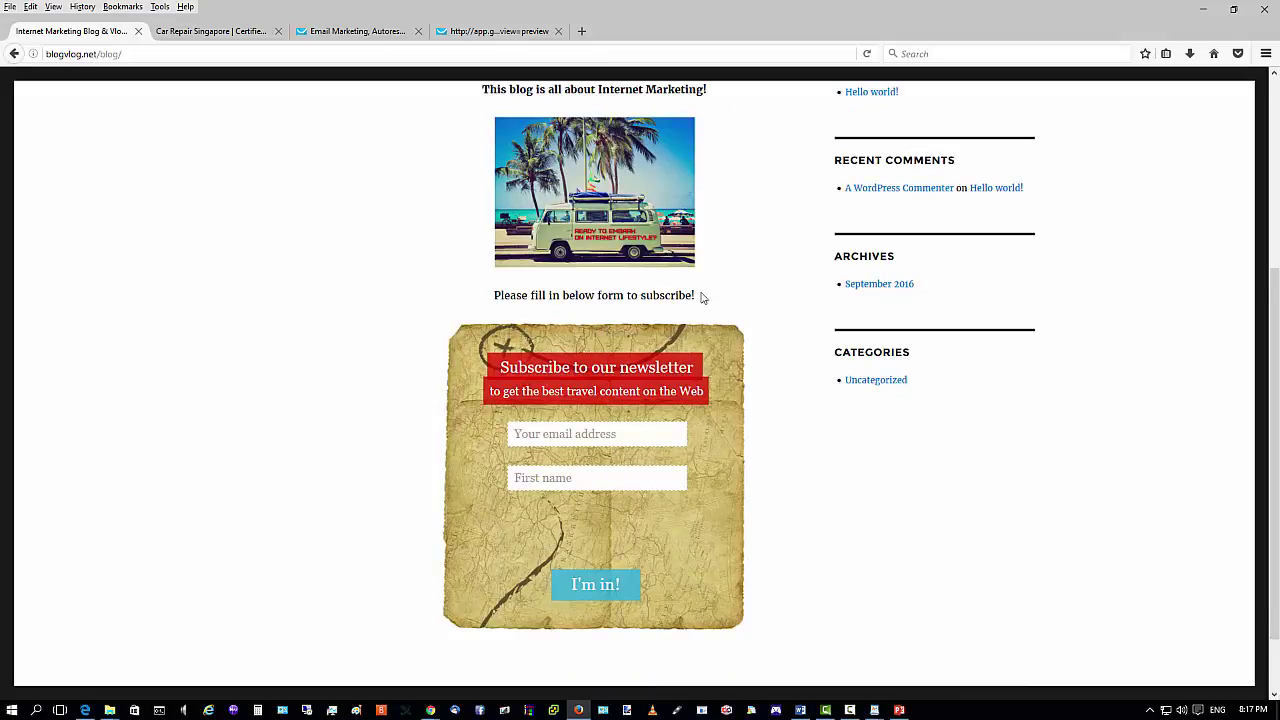
scroll(611, 354, "down", 2)
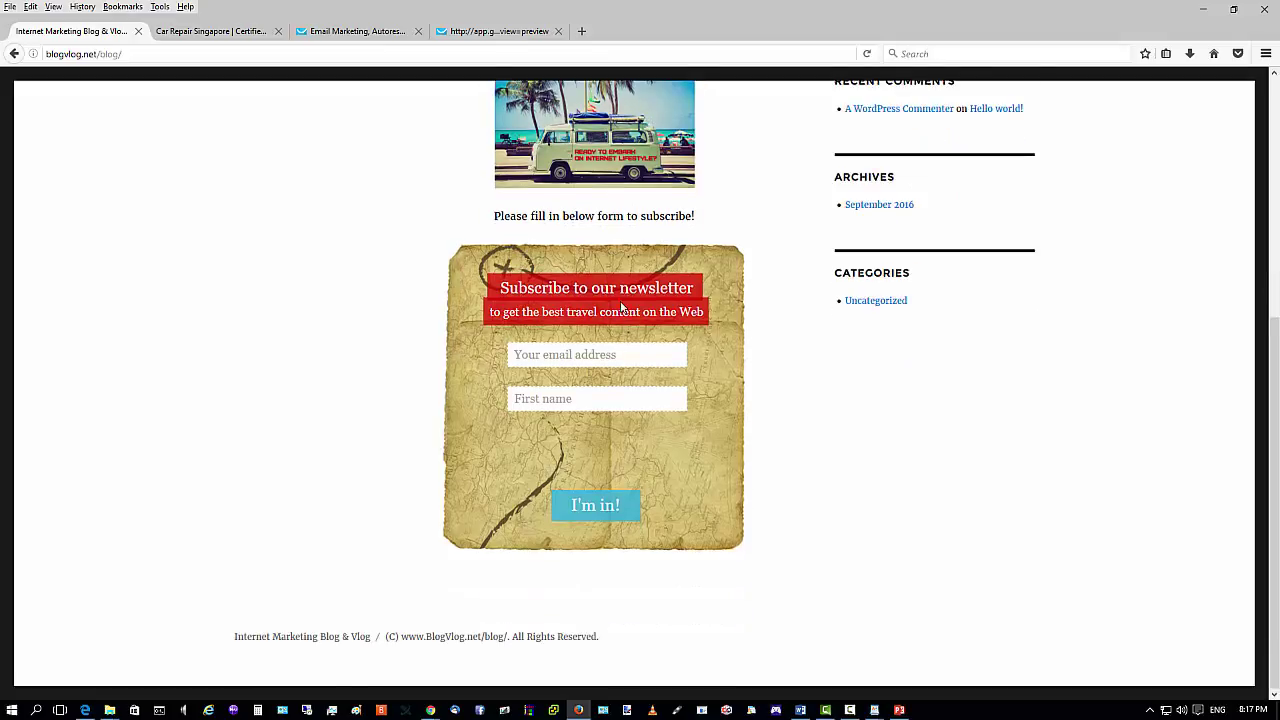
scroll(614, 380, "up", 5)
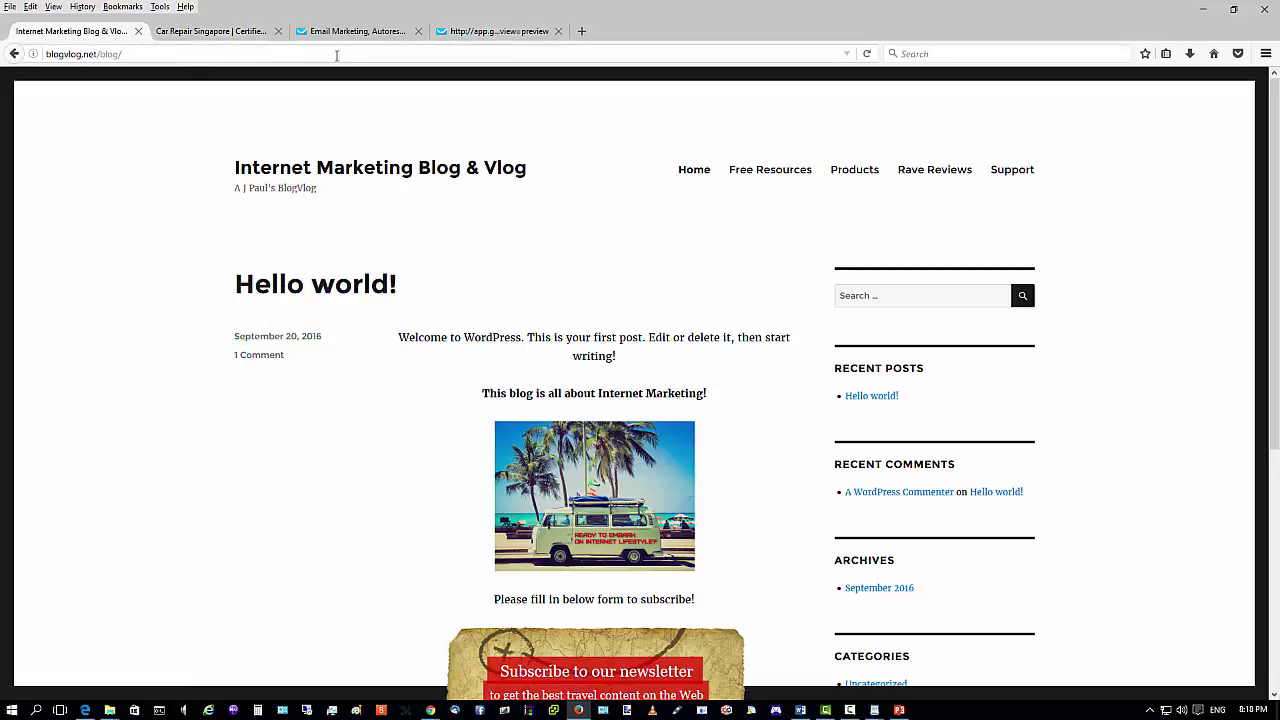
scroll(650, 226, "down", 3)
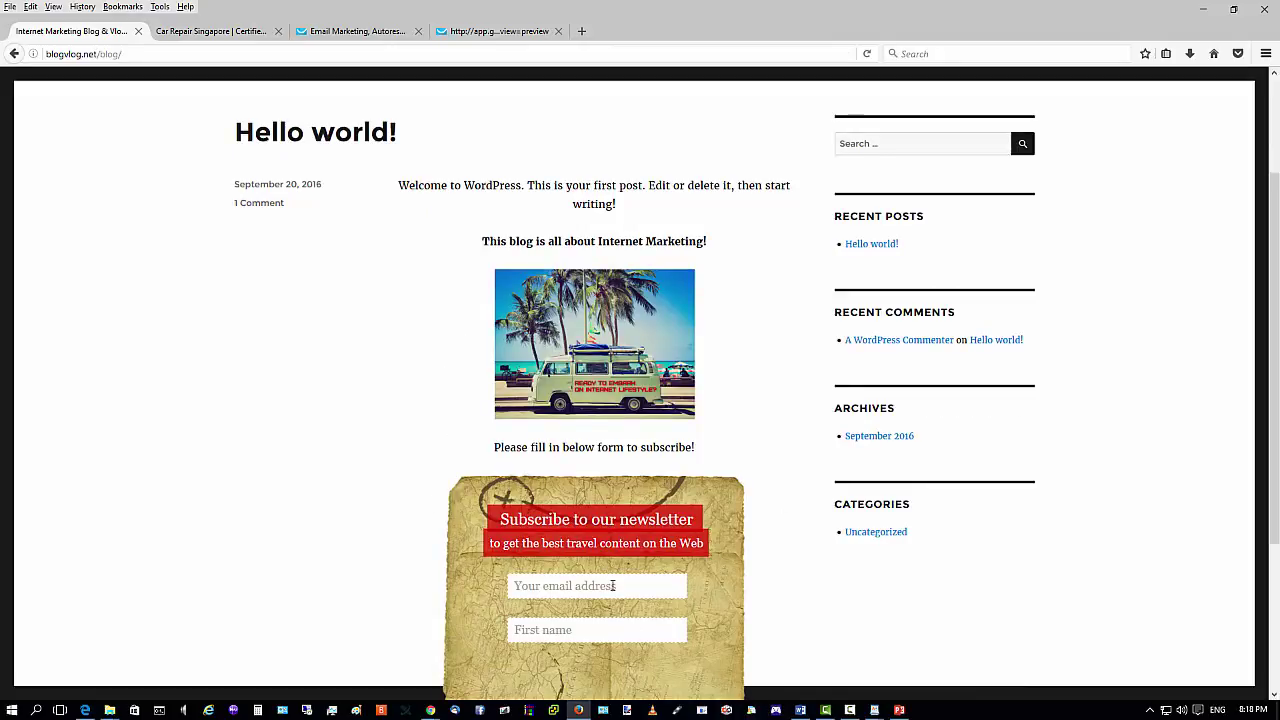
scroll(531, 326, "down", 5)
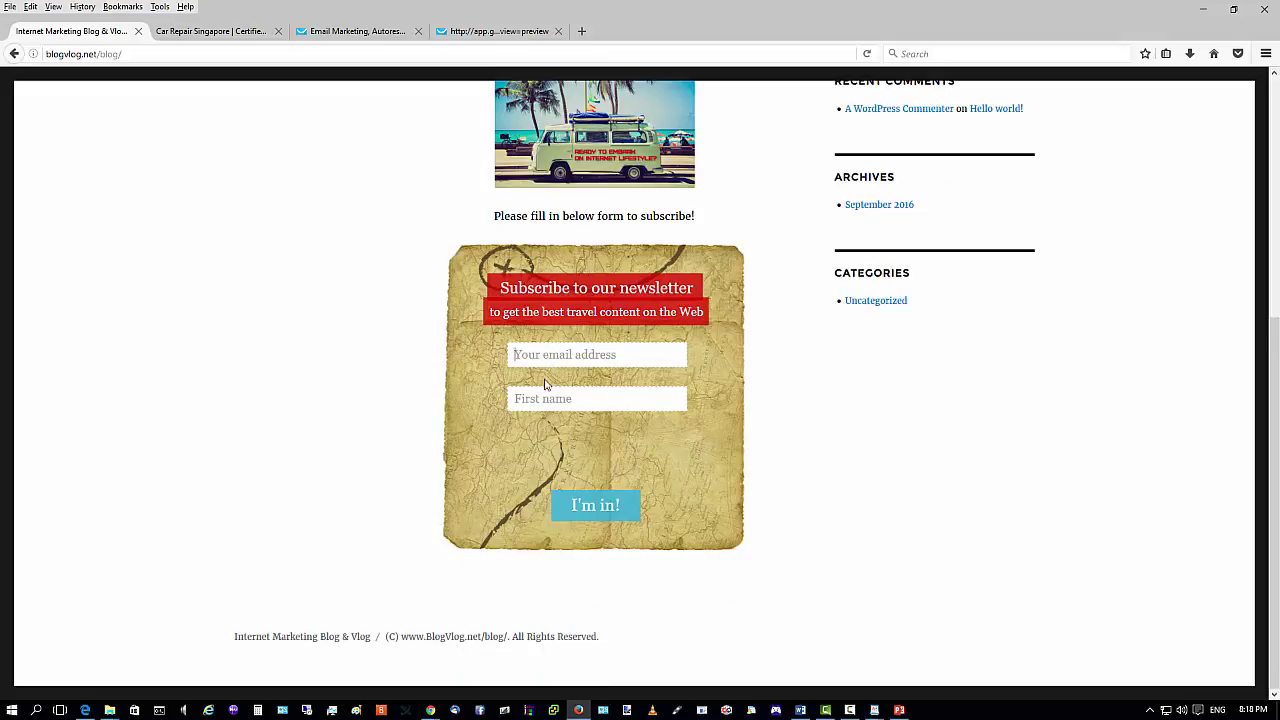
Test the newsletter form by entering an e-mail address and submitting it with 'I'm in!'.
left_click(565, 395)
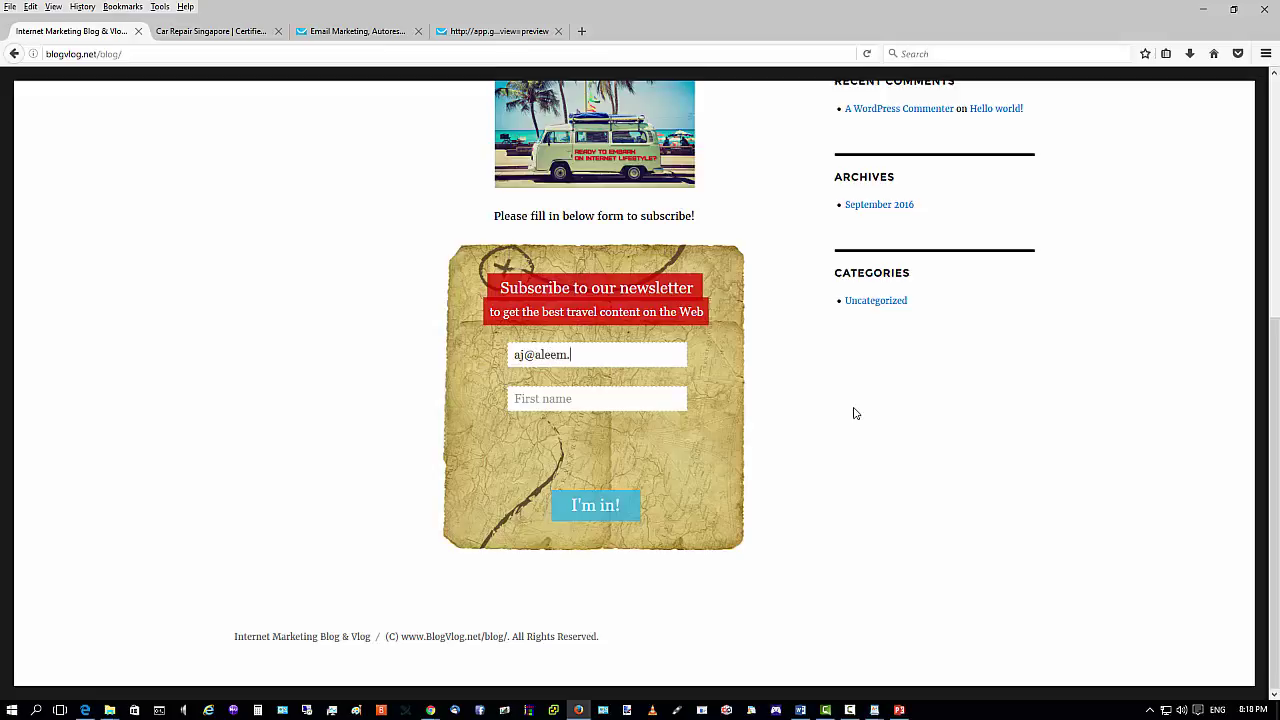
type("A J")
left_click(603, 506)
scroll(305, 397, "up", 4)
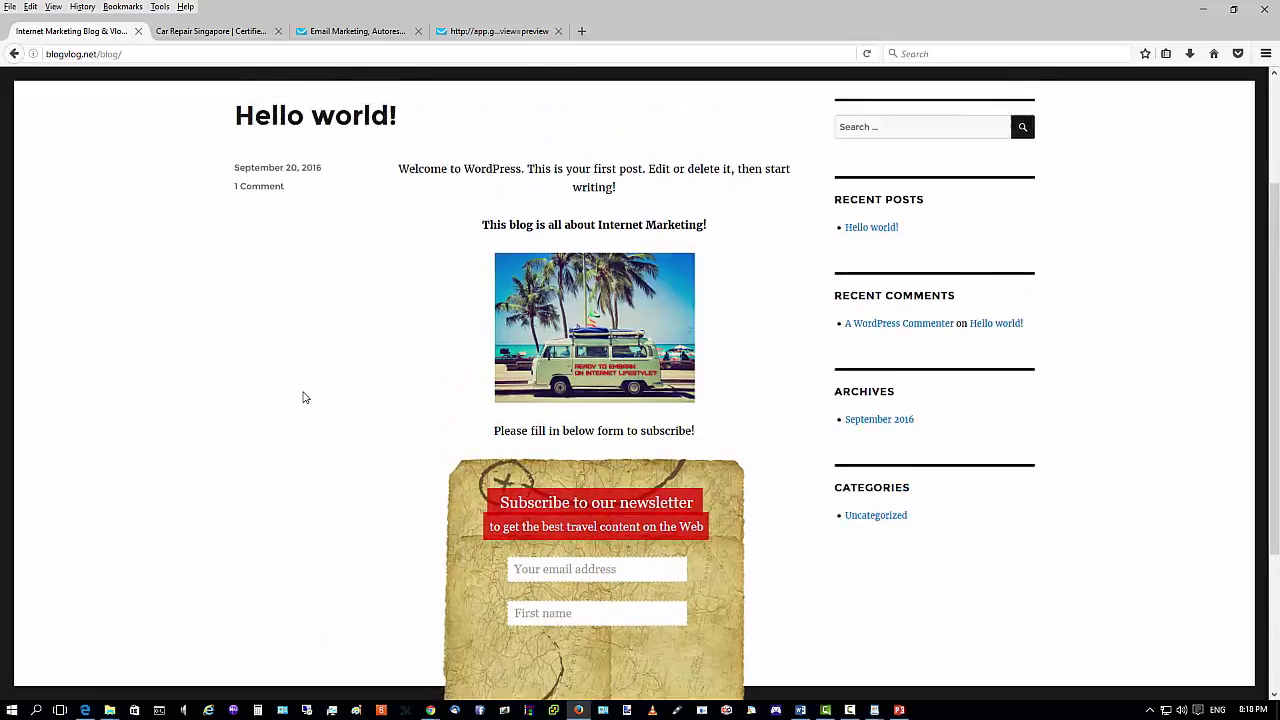
scroll(305, 397, "down", 4)
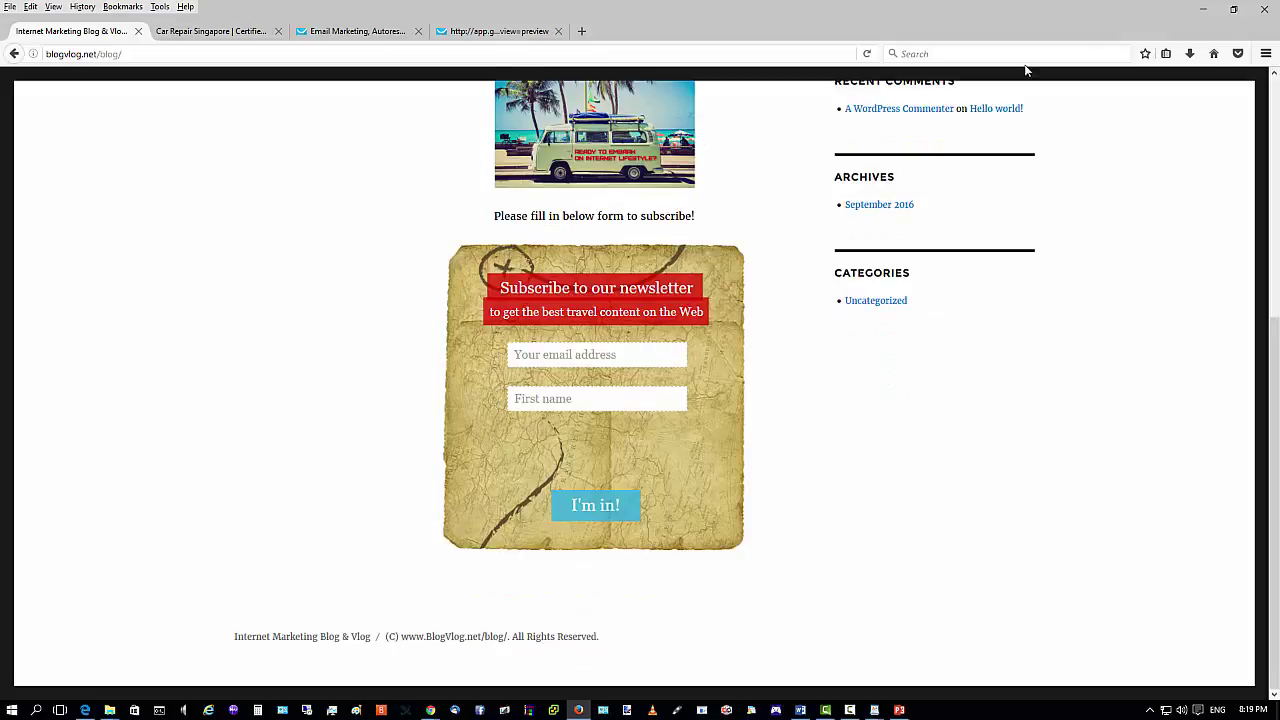
View the subscription thank-you preview in Firefox, then close that tab.
left_click(1203, 9)
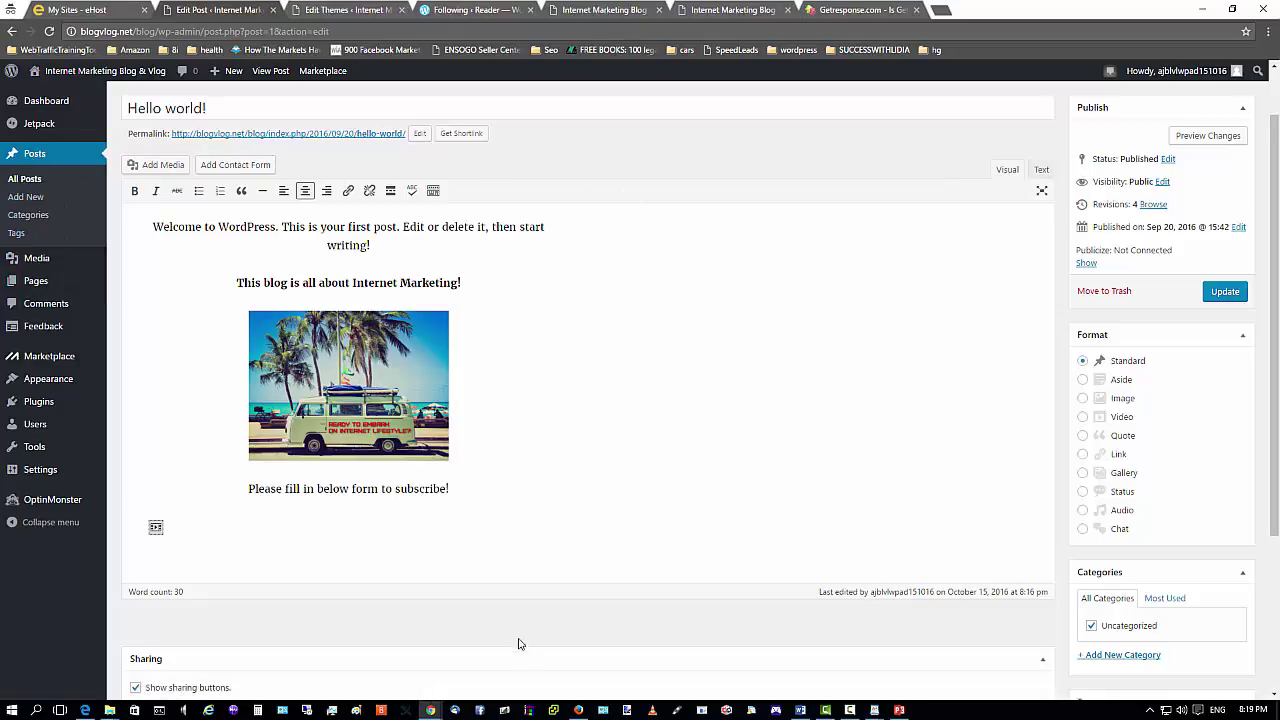
left_click(578, 710)
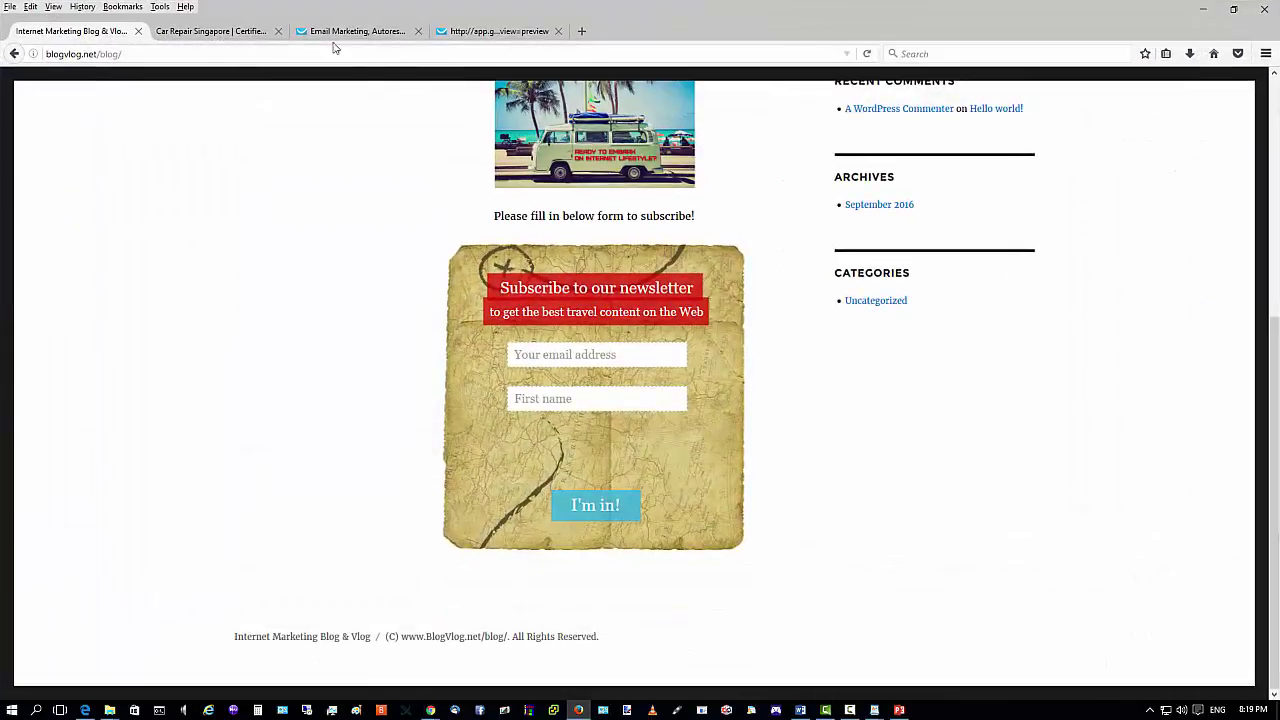
left_click(480, 34)
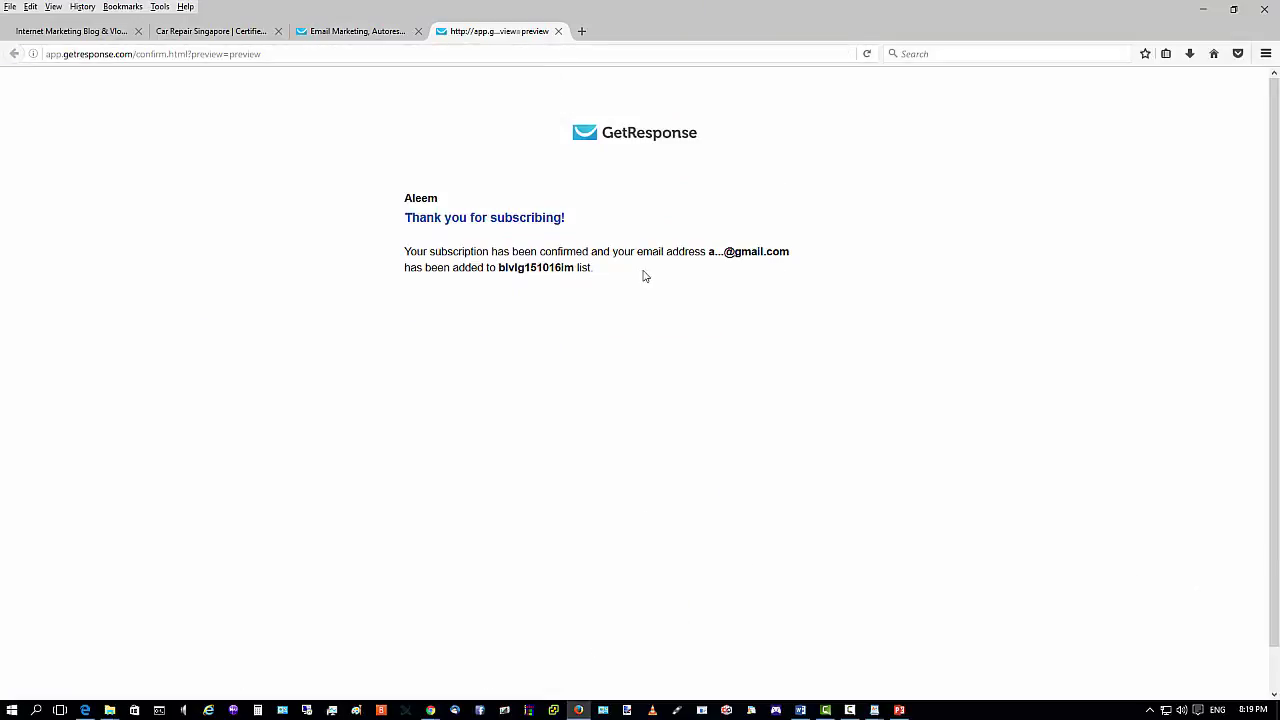
scroll(638, 312, "down", 1)
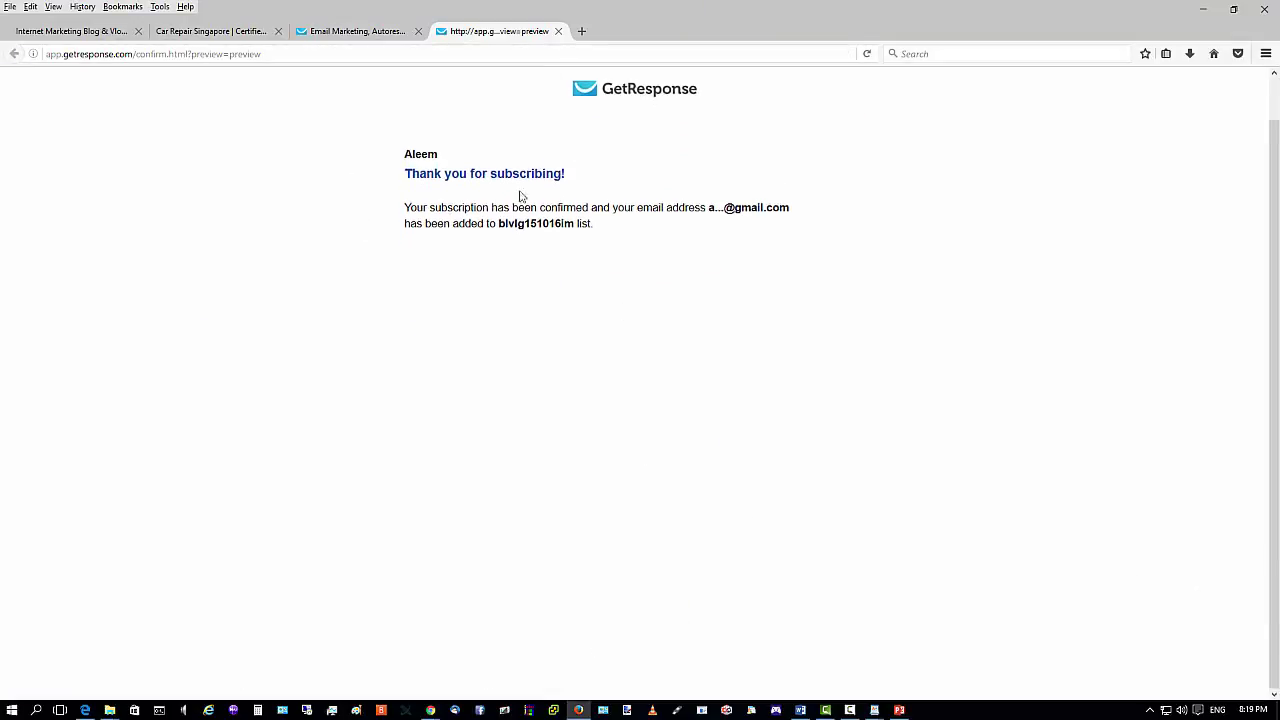
left_click(557, 32)
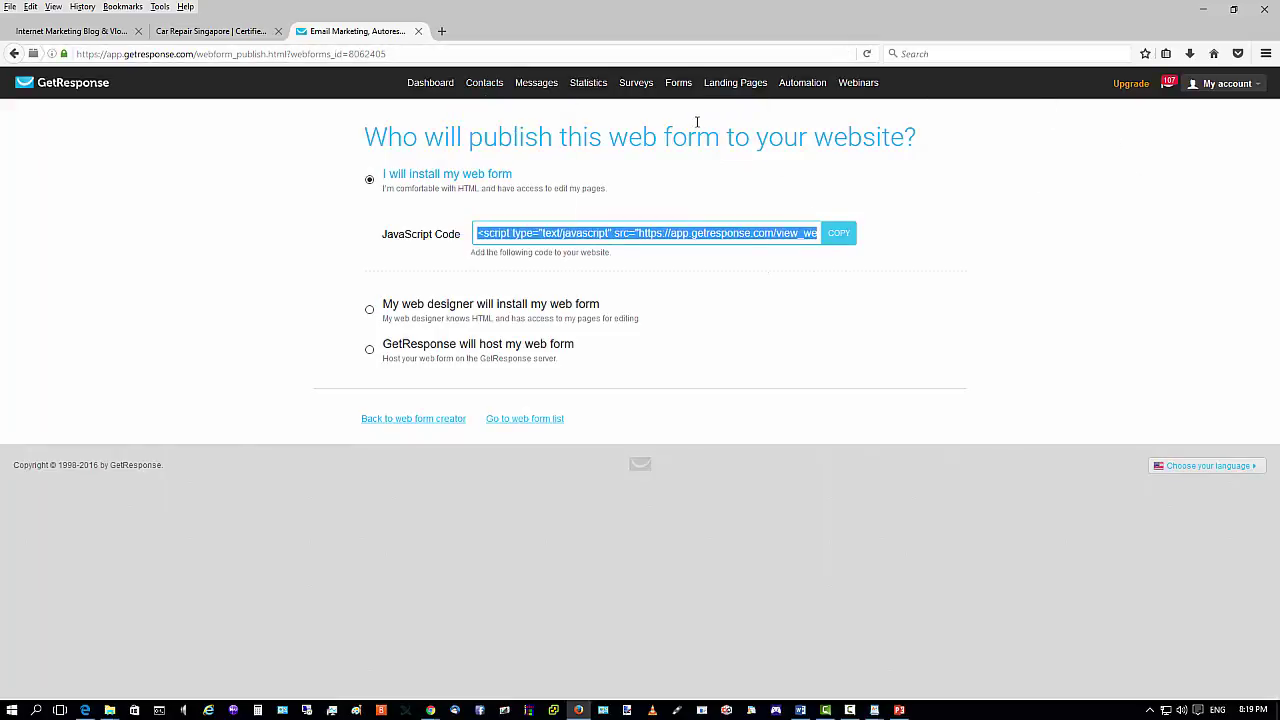
Open the Campaign Settings page for the blvlg151016im campaign from the full Campaigns List.
left_click(420, 84)
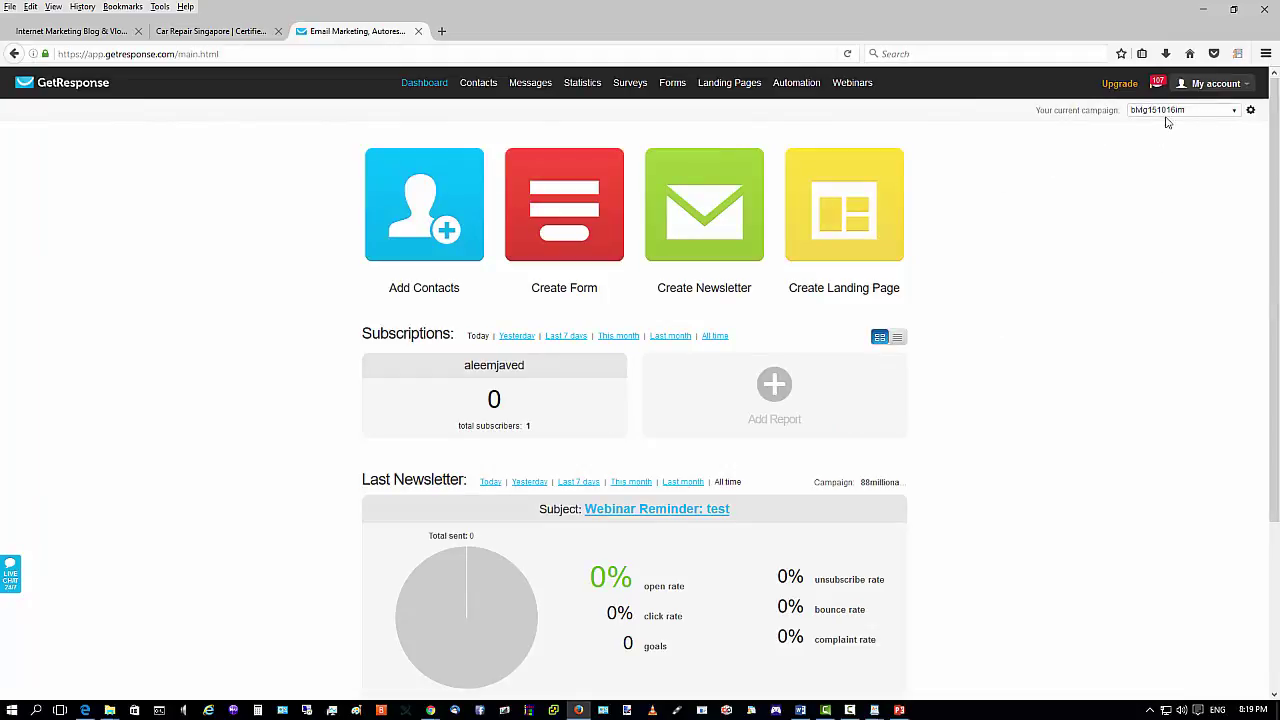
left_click(1236, 112)
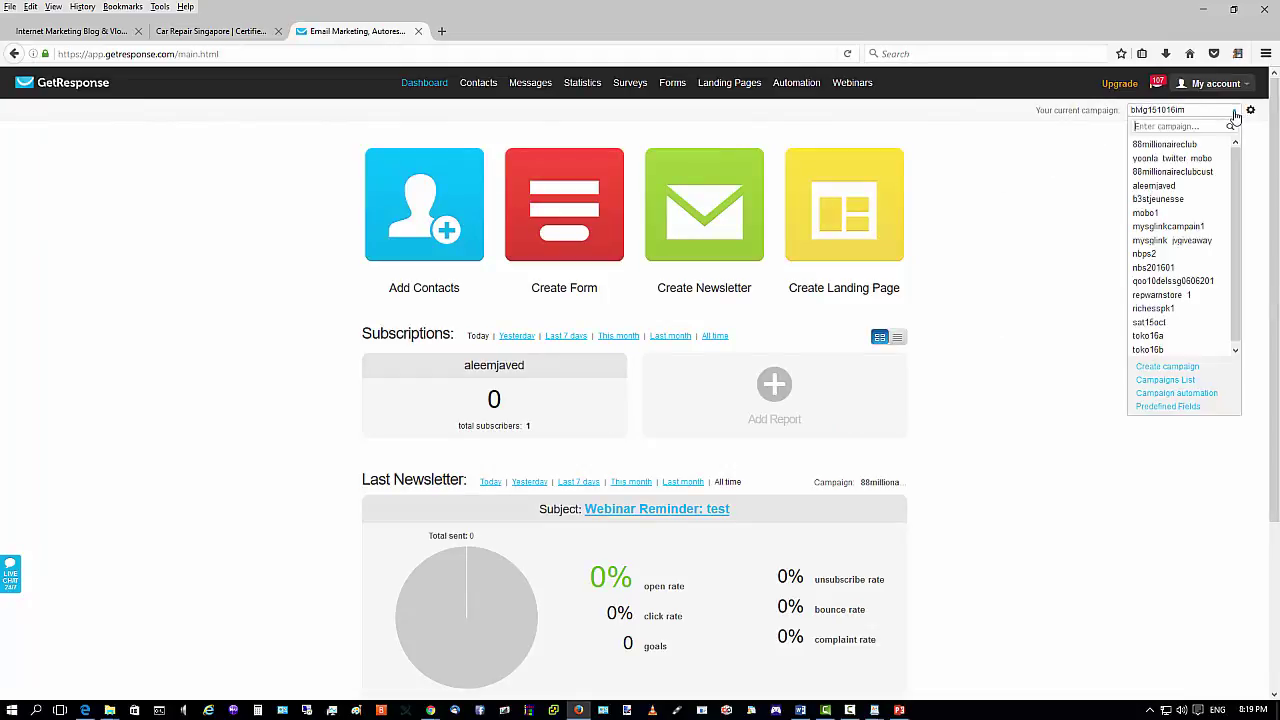
left_click(1256, 140)
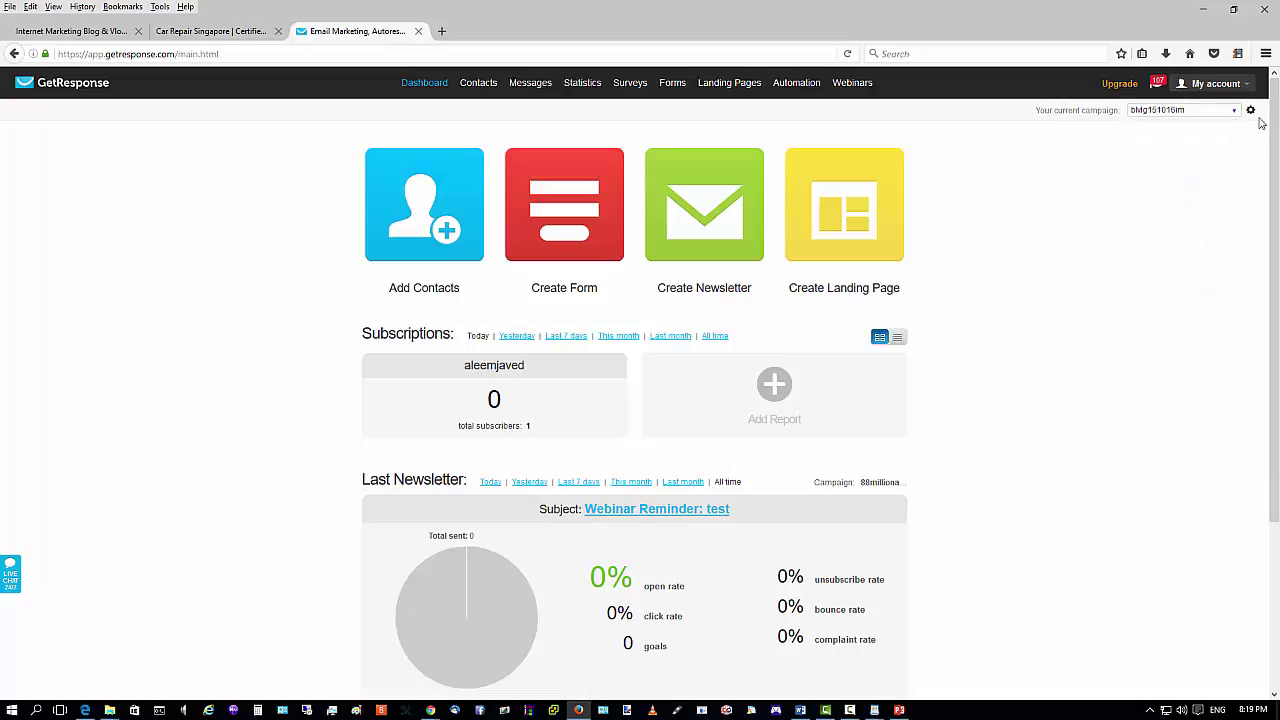
left_click(1236, 112)
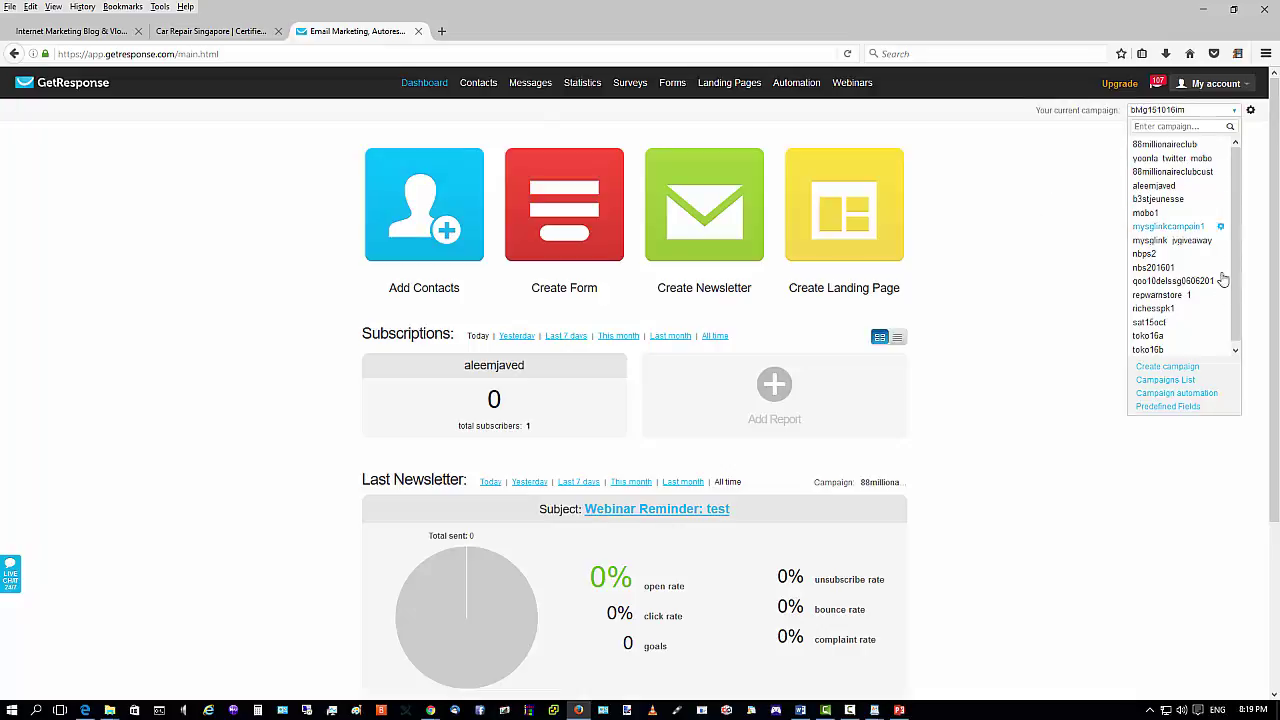
left_click(1178, 380)
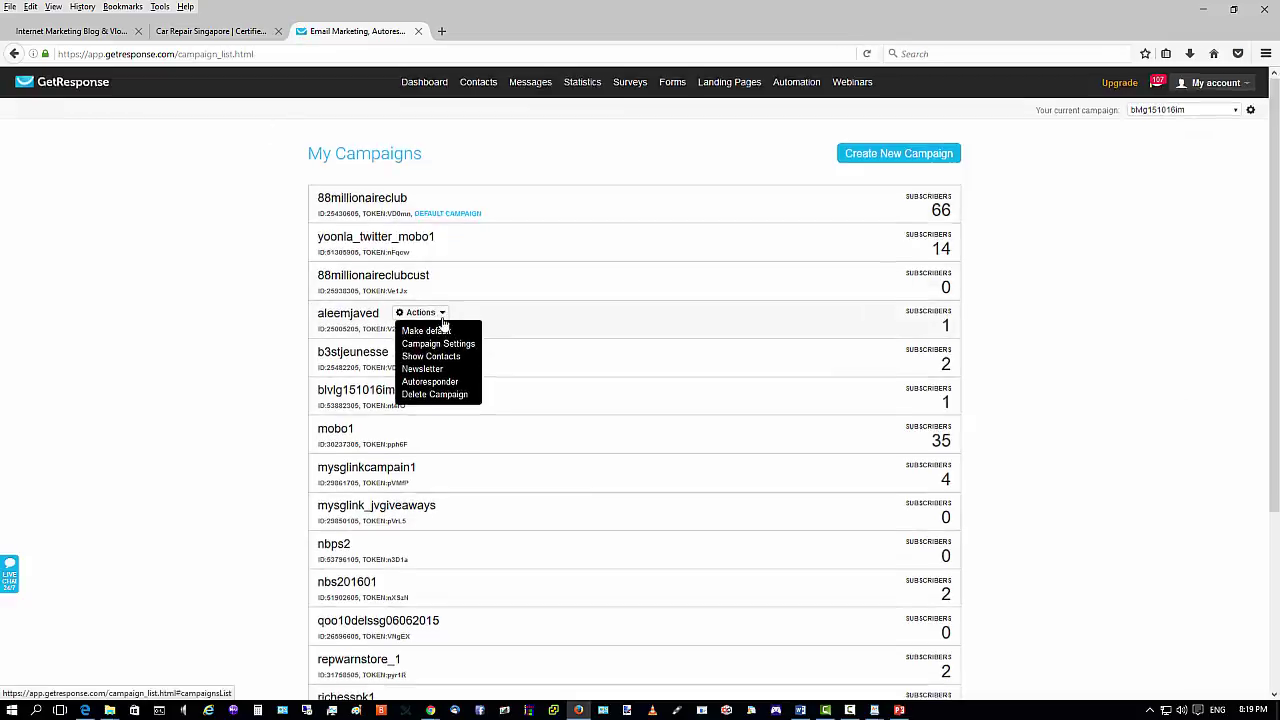
scroll(410, 330, "down", 5)
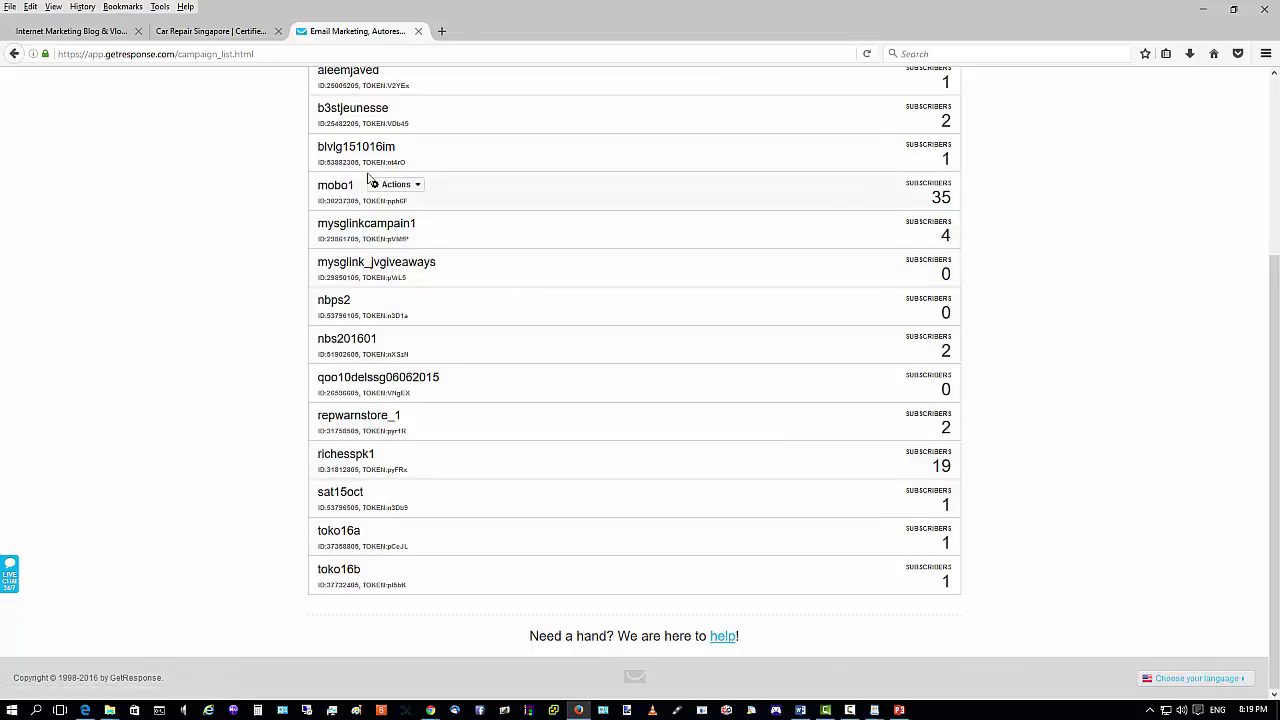
mouse_move(437, 148)
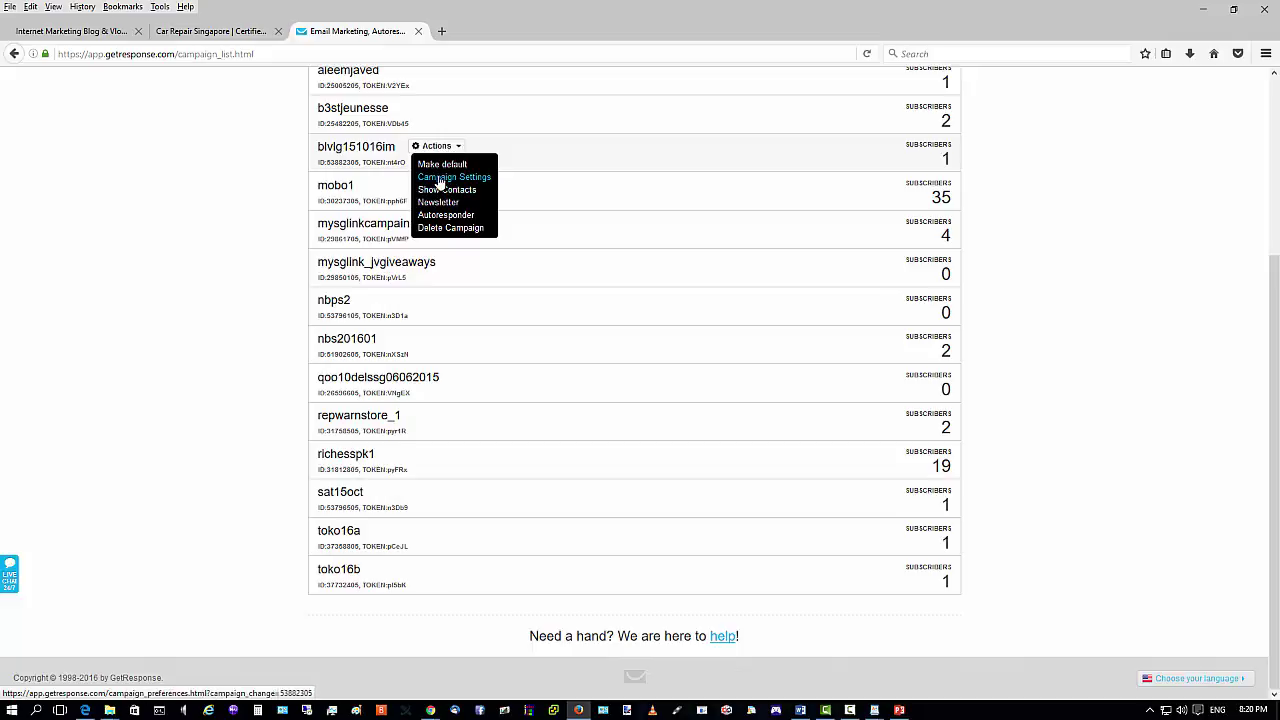
left_click(455, 179)
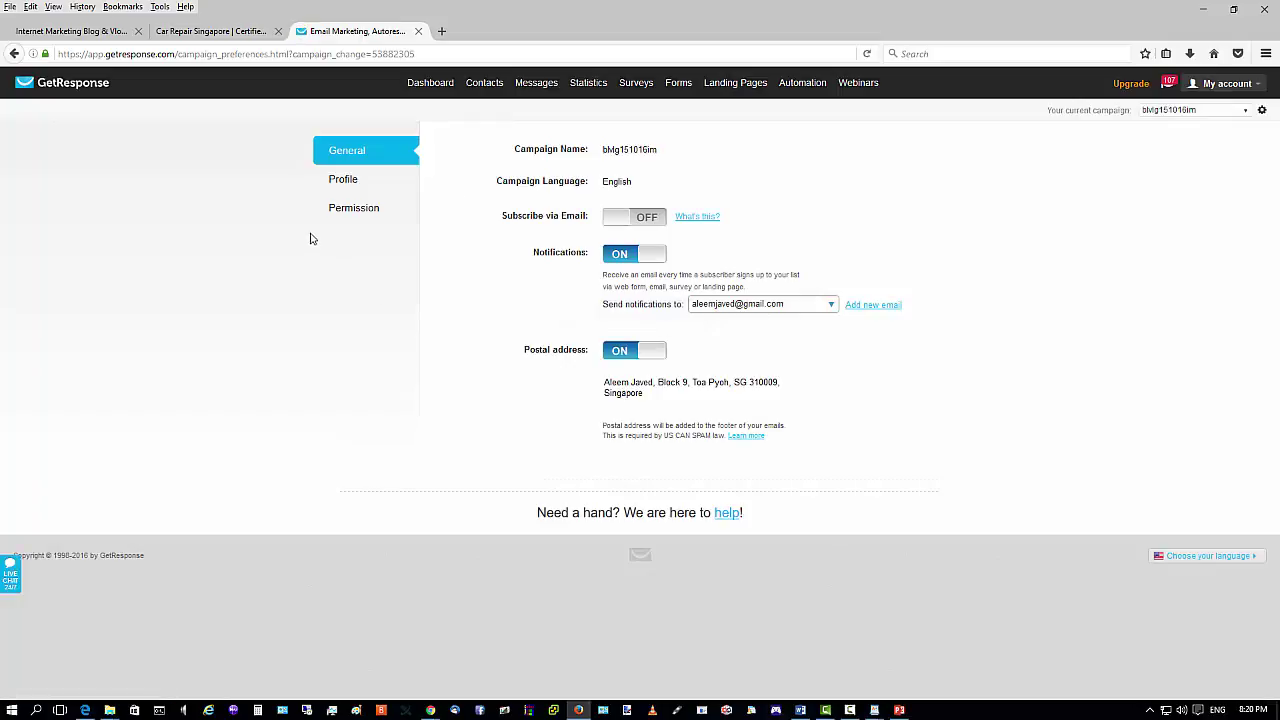
Review the campaign's Permission settings, then start a new web form in the List Builder Wizard.
left_click(351, 213)
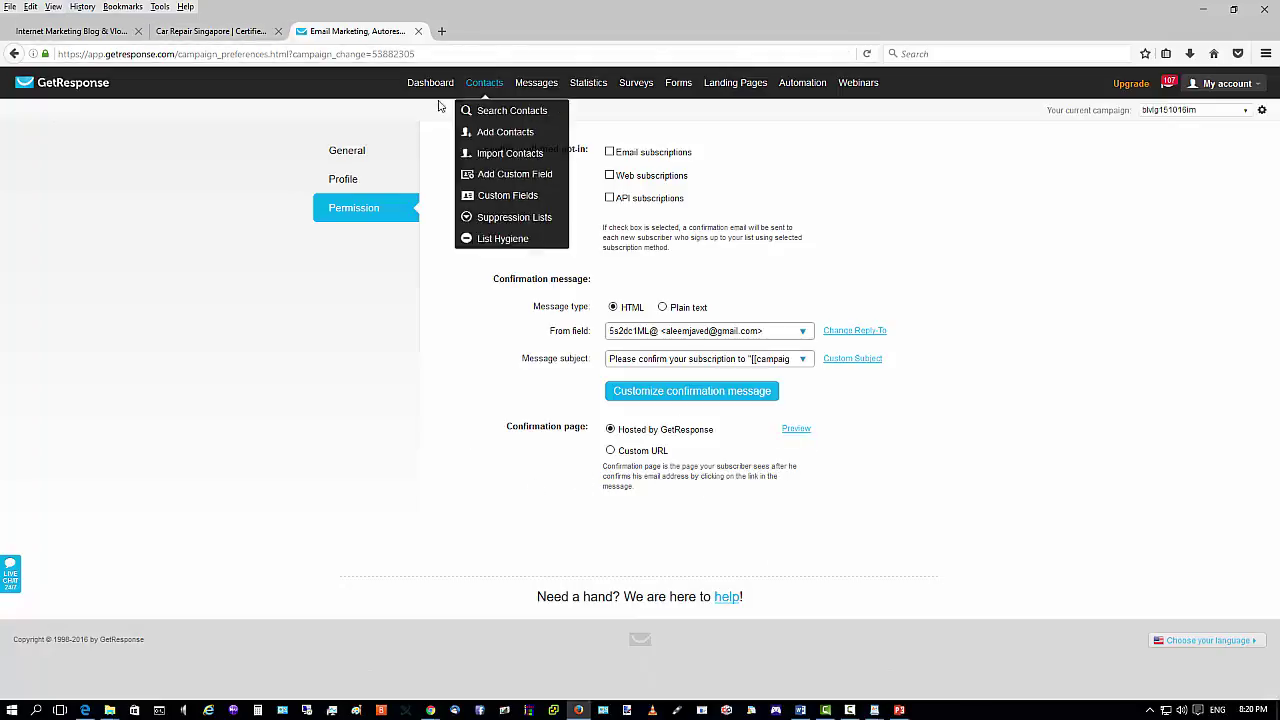
mouse_move(624, 71)
mouse_move(666, 85)
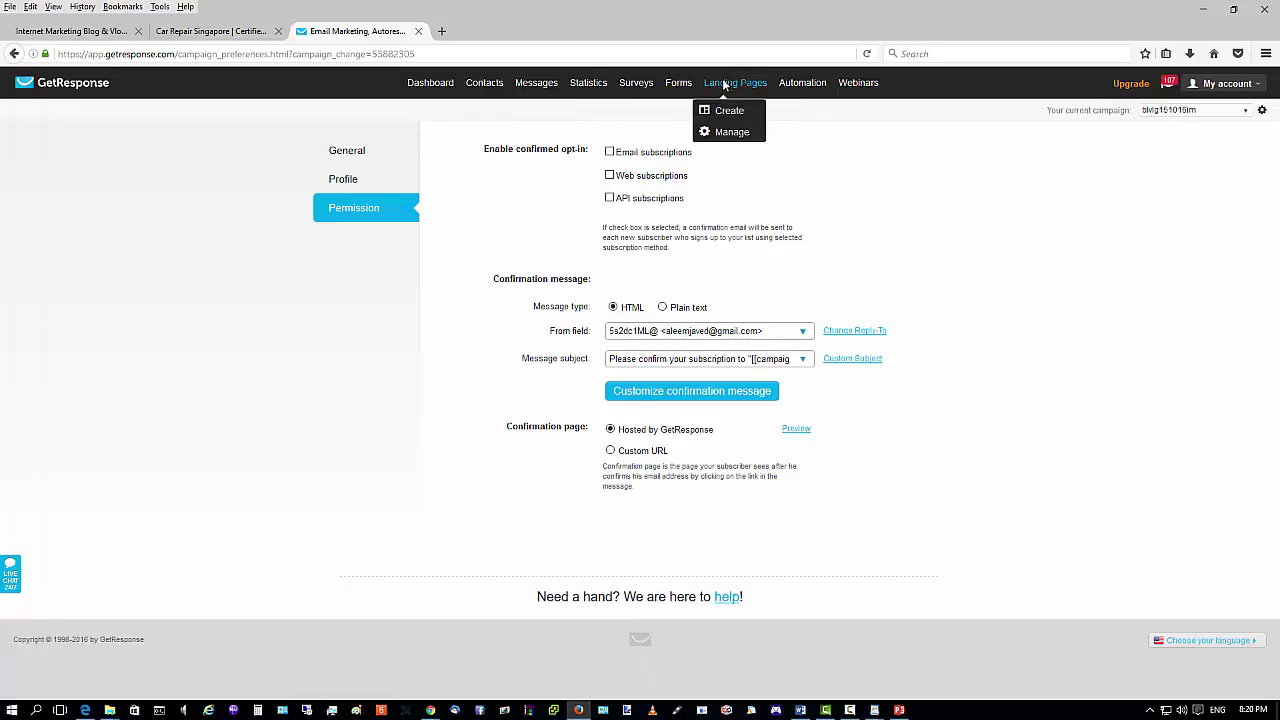
left_click(690, 112)
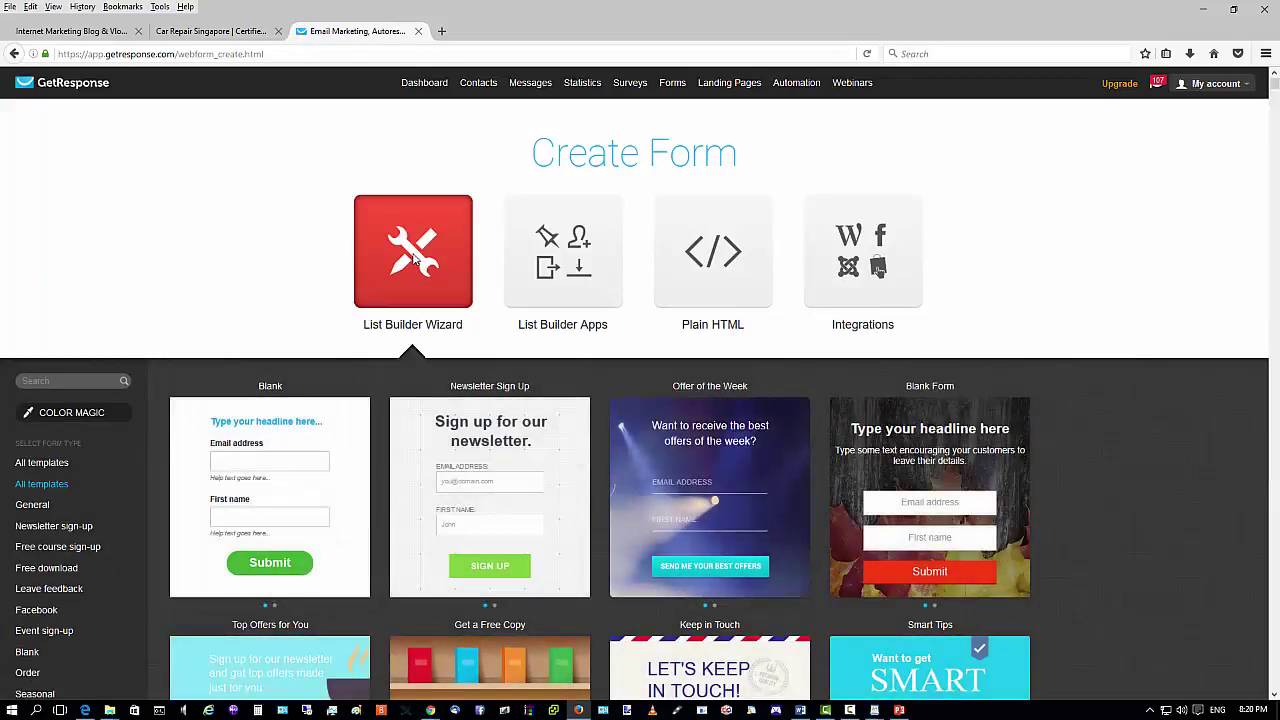
Start a new web form from the Offer of the Week template and view its Save & Publish options.
mouse_move(712, 461)
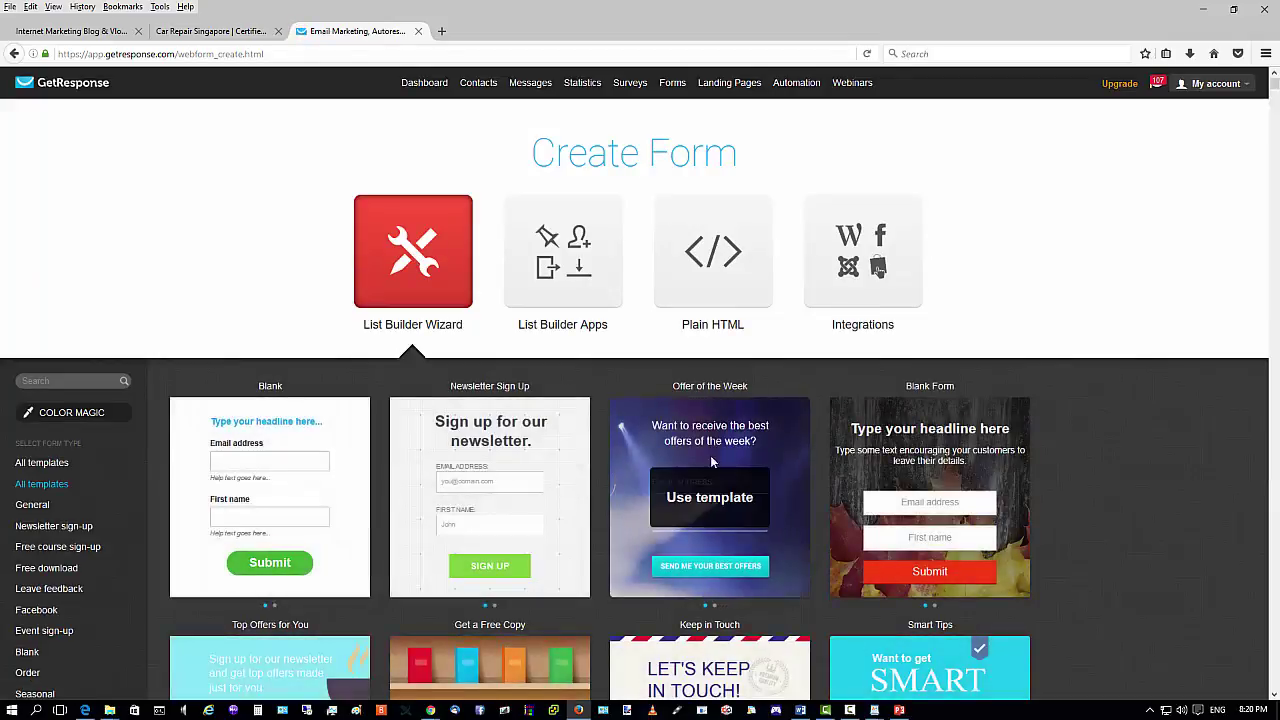
left_click(768, 452)
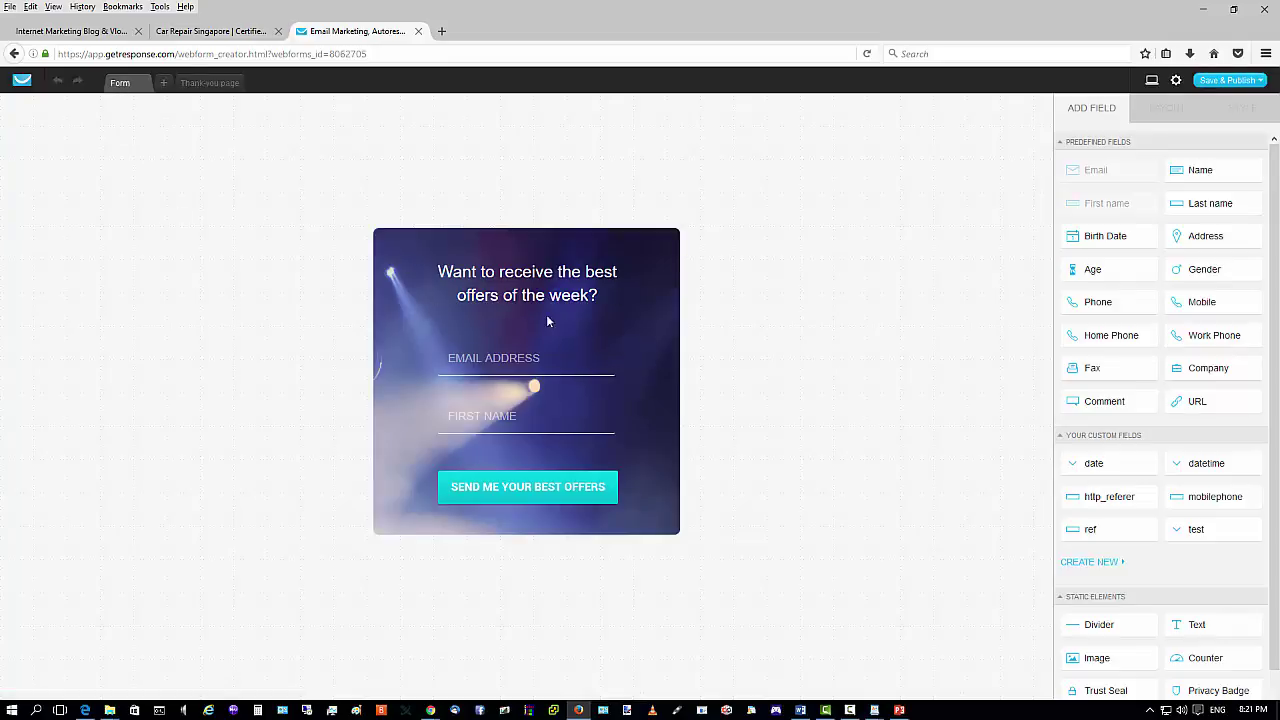
left_click(1236, 82)
Check the published blog page and its subscribe form, then return to the Hello world! post editor.
left_click(1203, 9)
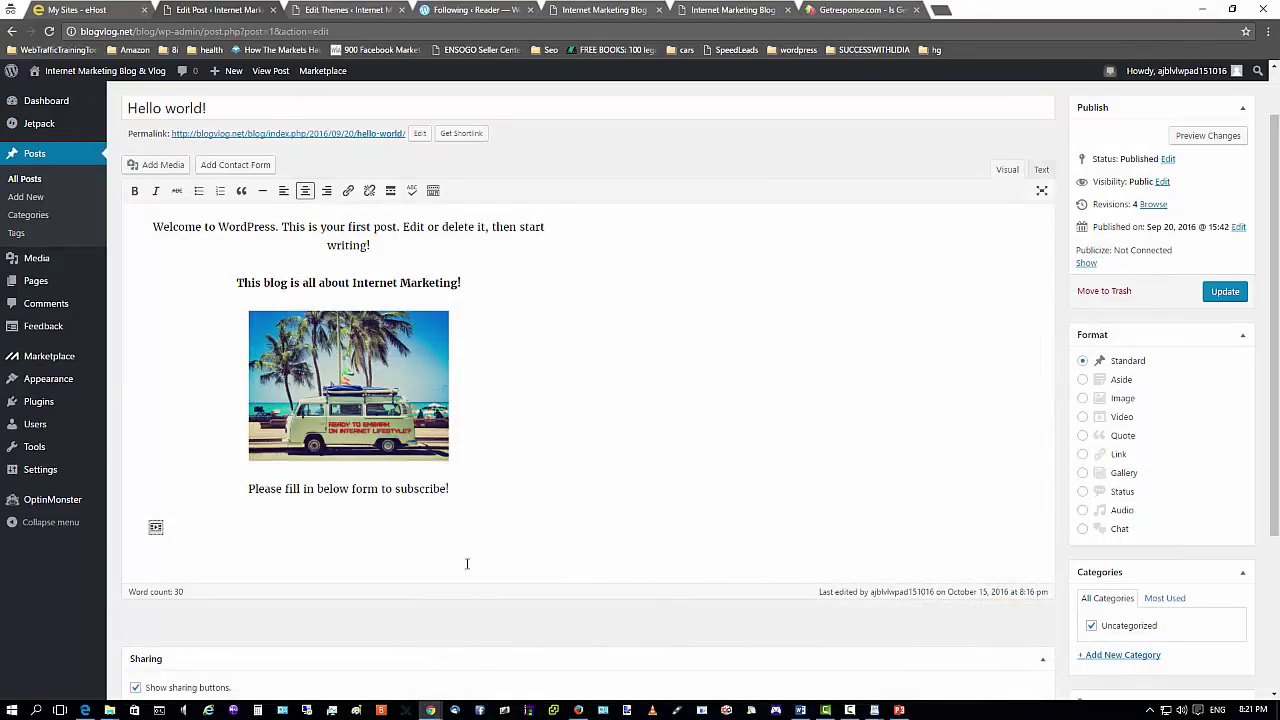
left_click(578, 710)
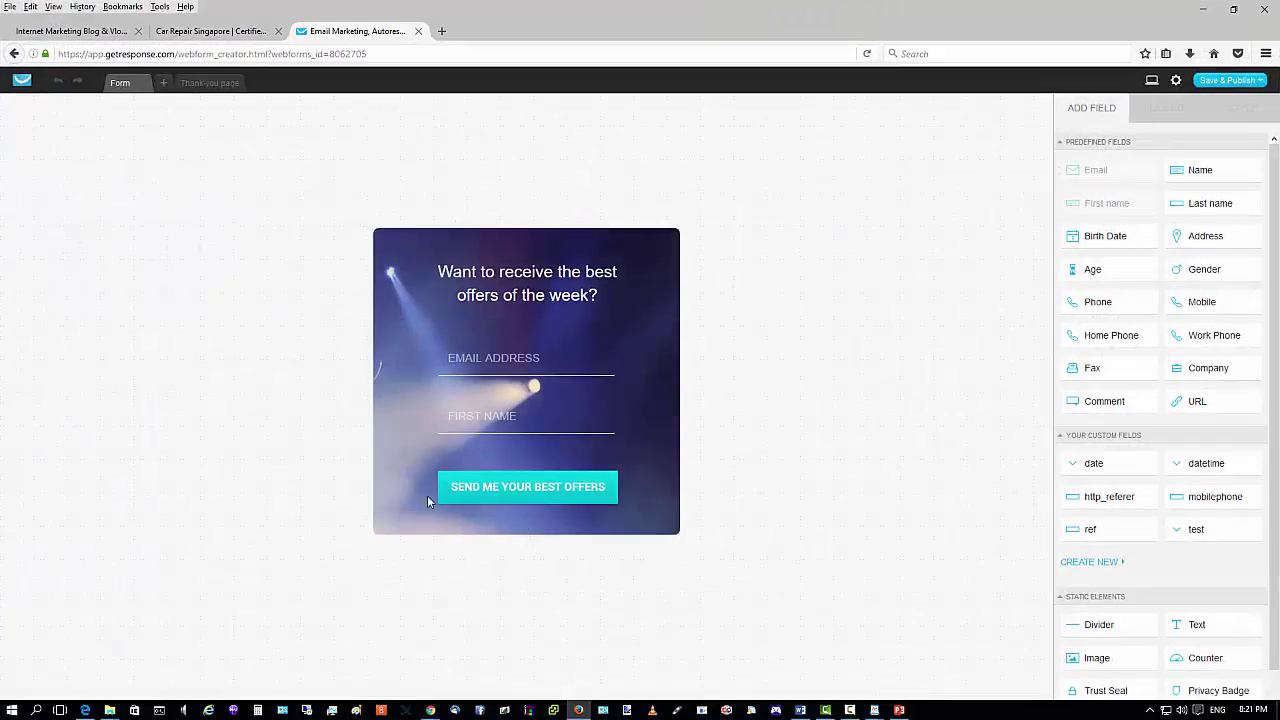
left_click(1203, 9)
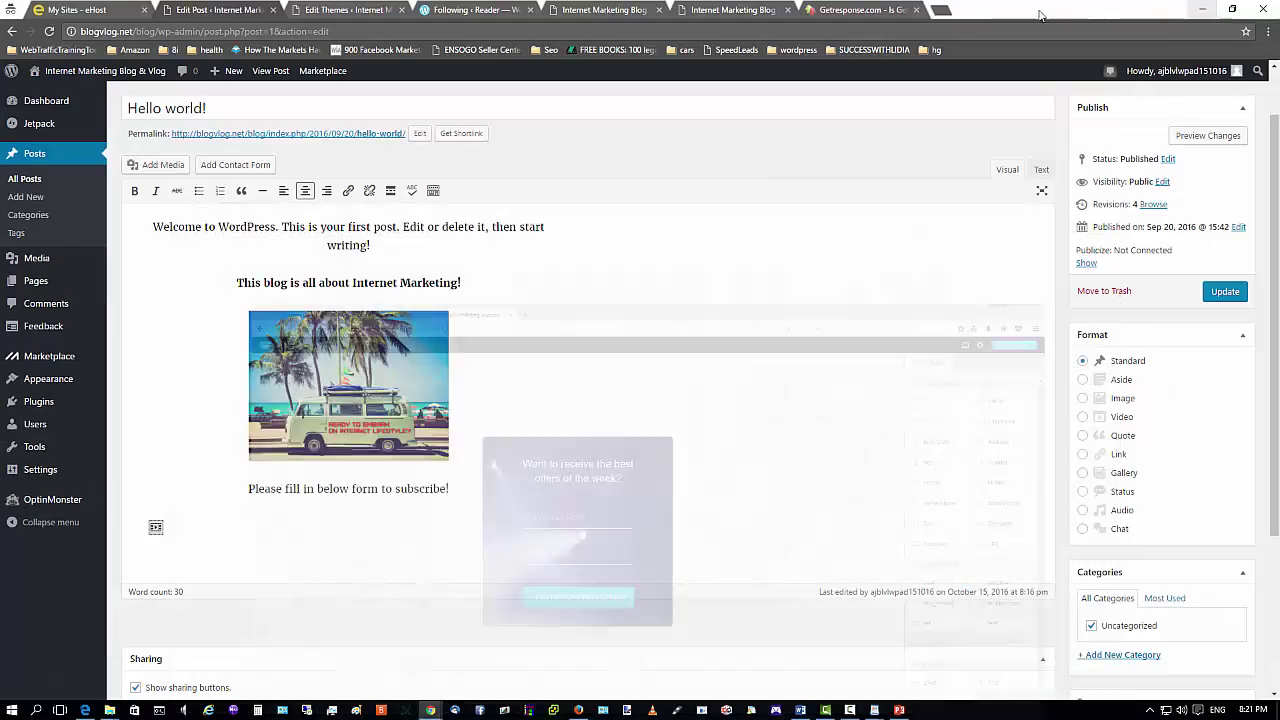
left_click(578, 710)
left_click(108, 30)
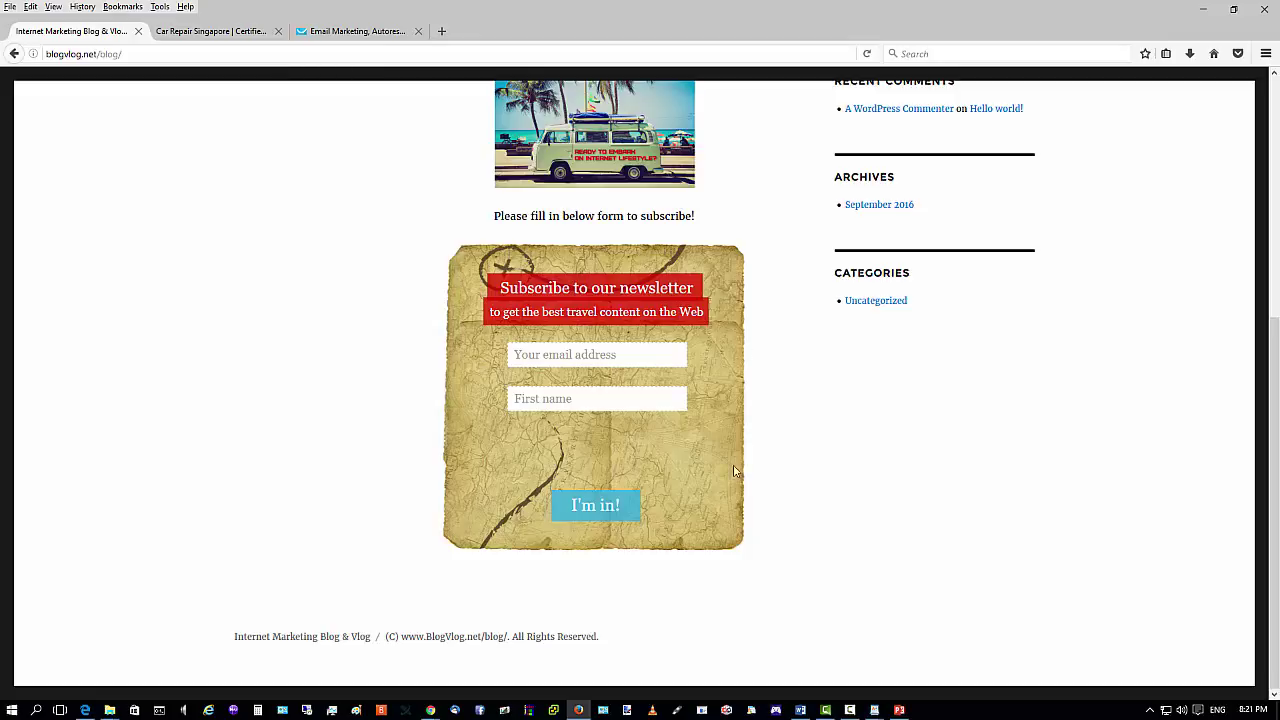
scroll(734, 471, "up", 5)
scroll(531, 248, "down", 2)
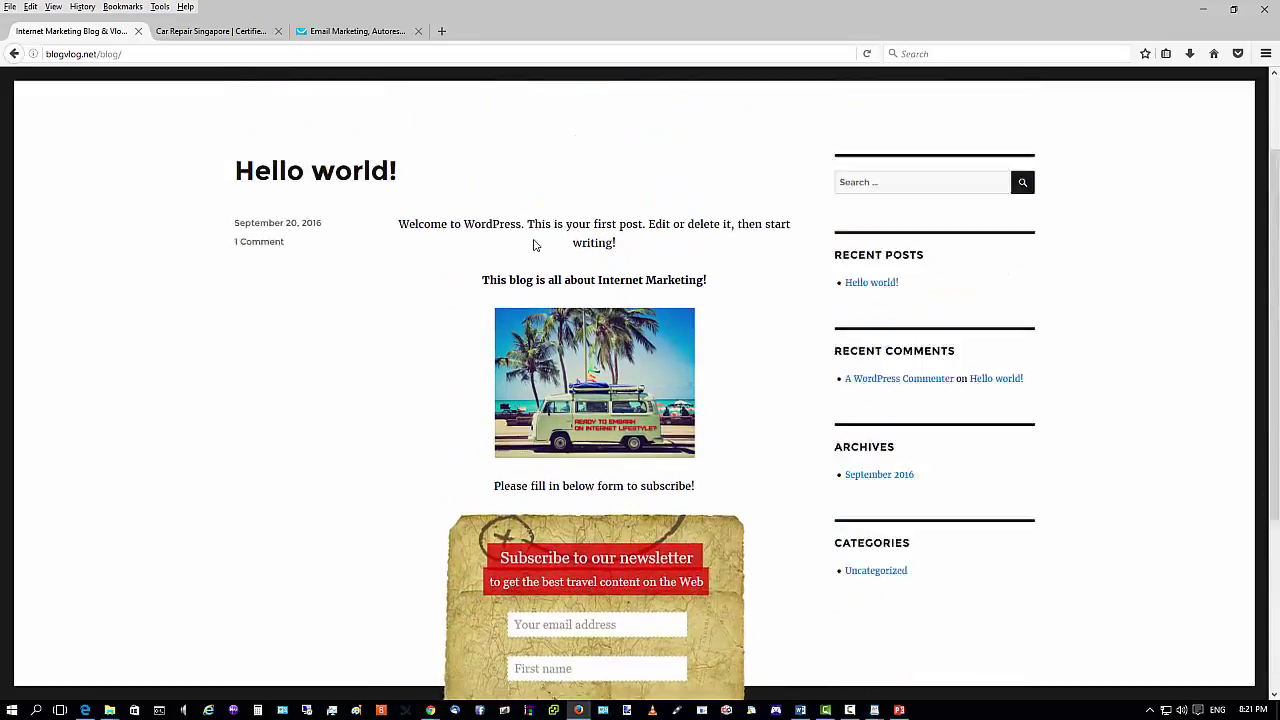
scroll(520, 248, "up", 2)
scroll(596, 430, "down", 4)
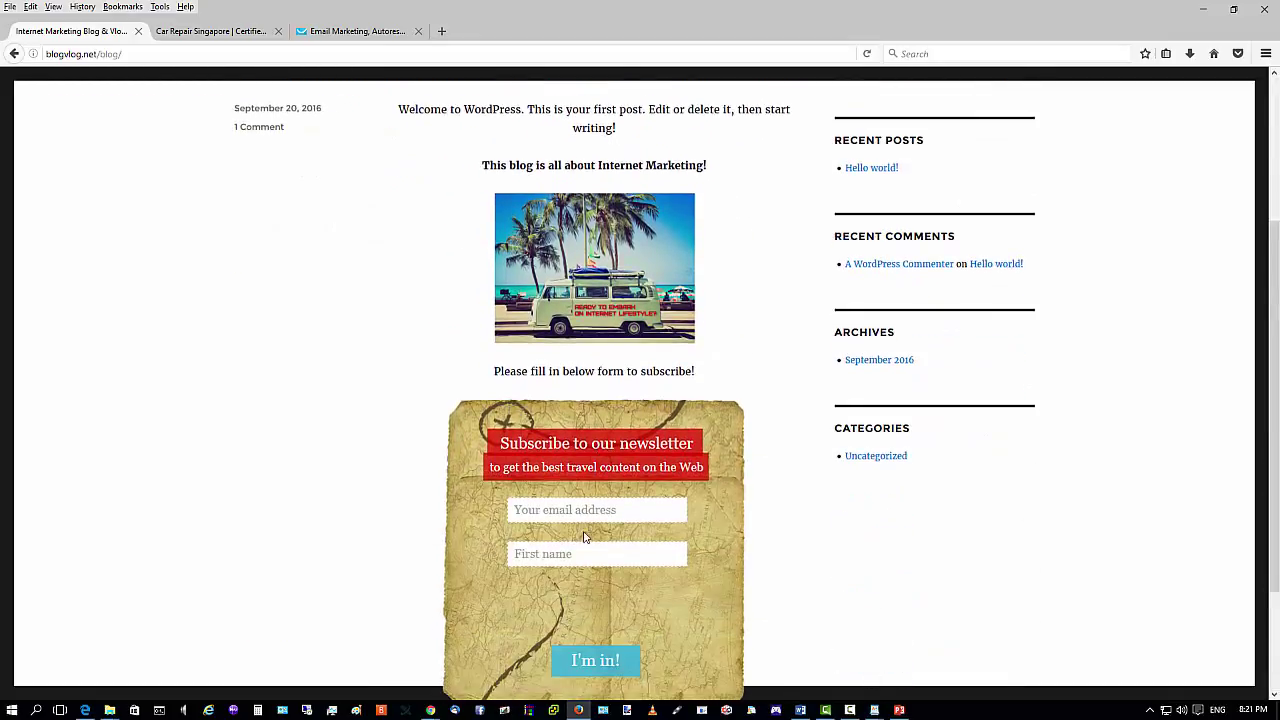
scroll(577, 357, "up", 4)
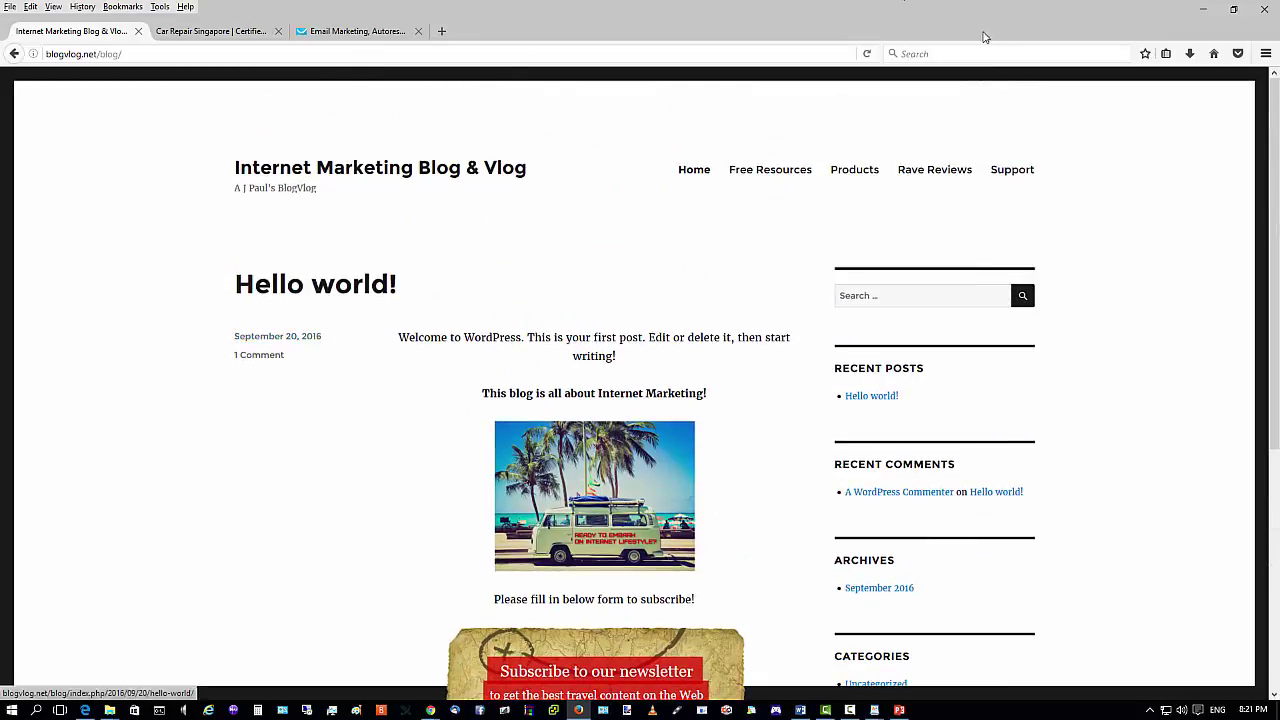
left_click(1203, 9)
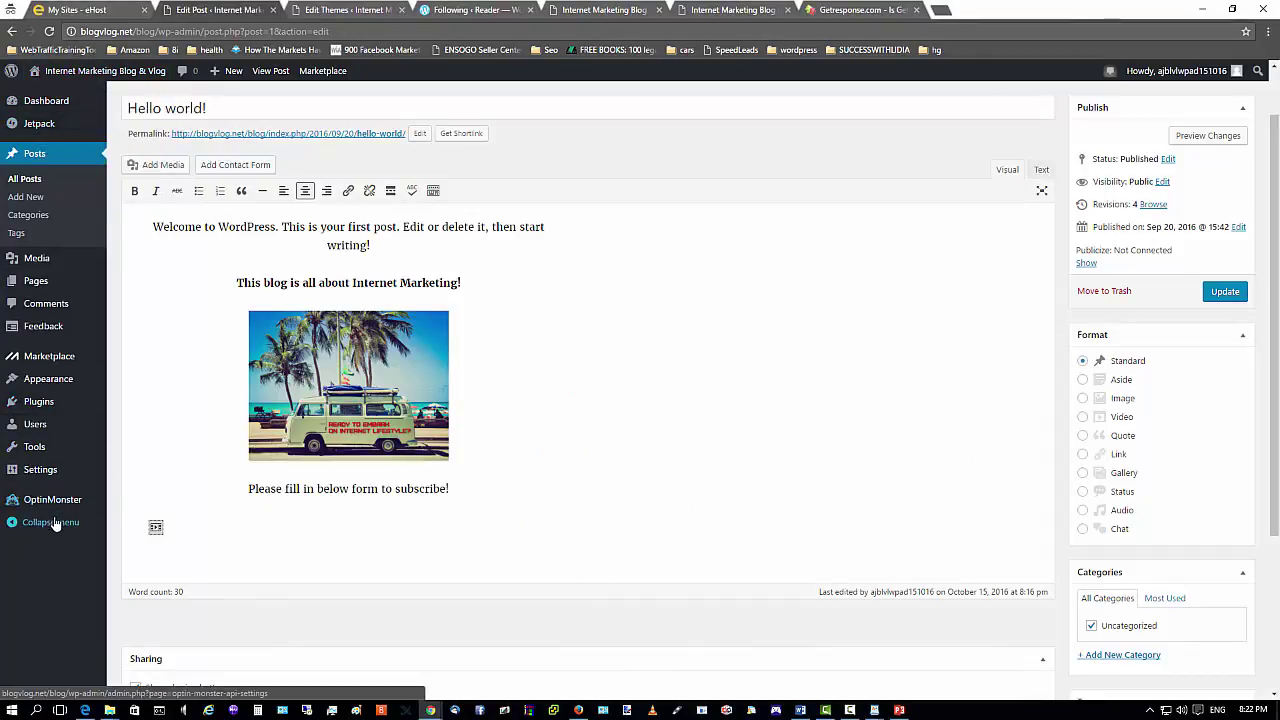
In General Settings, switch the time format to 24-hour 20:22 (H:i) and save the changes.
mouse_move(45, 470)
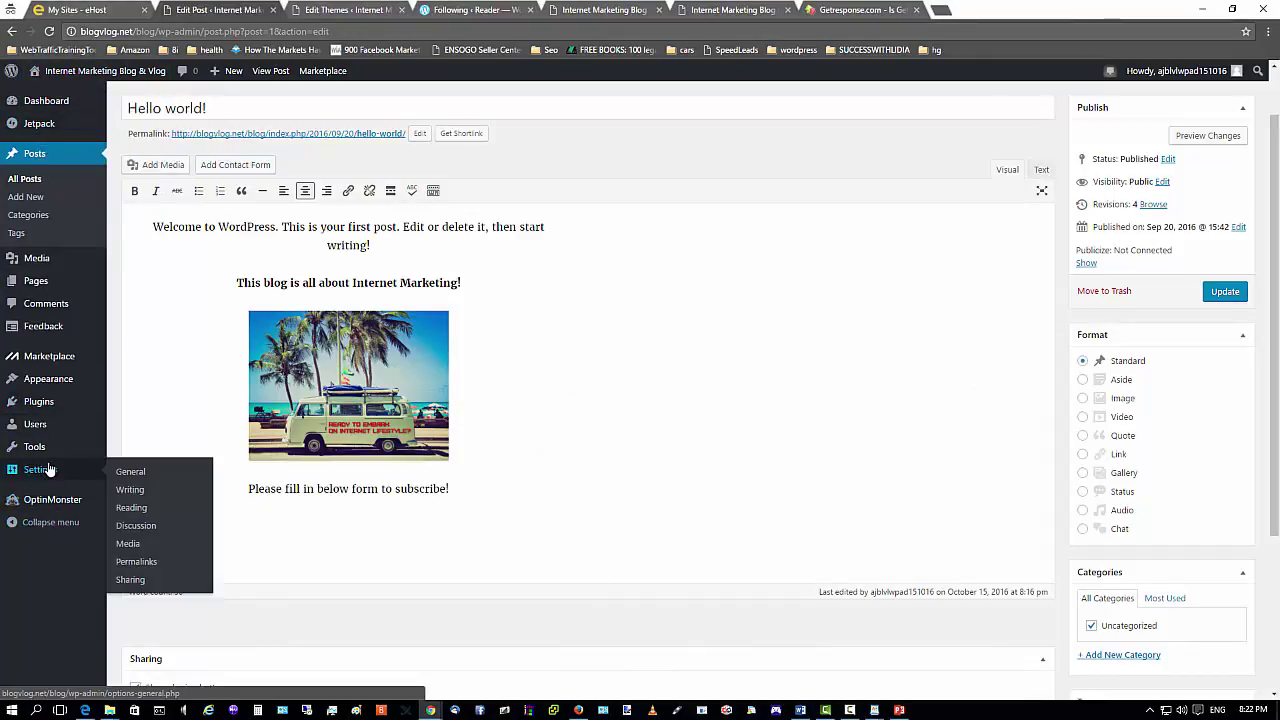
left_click(124, 471)
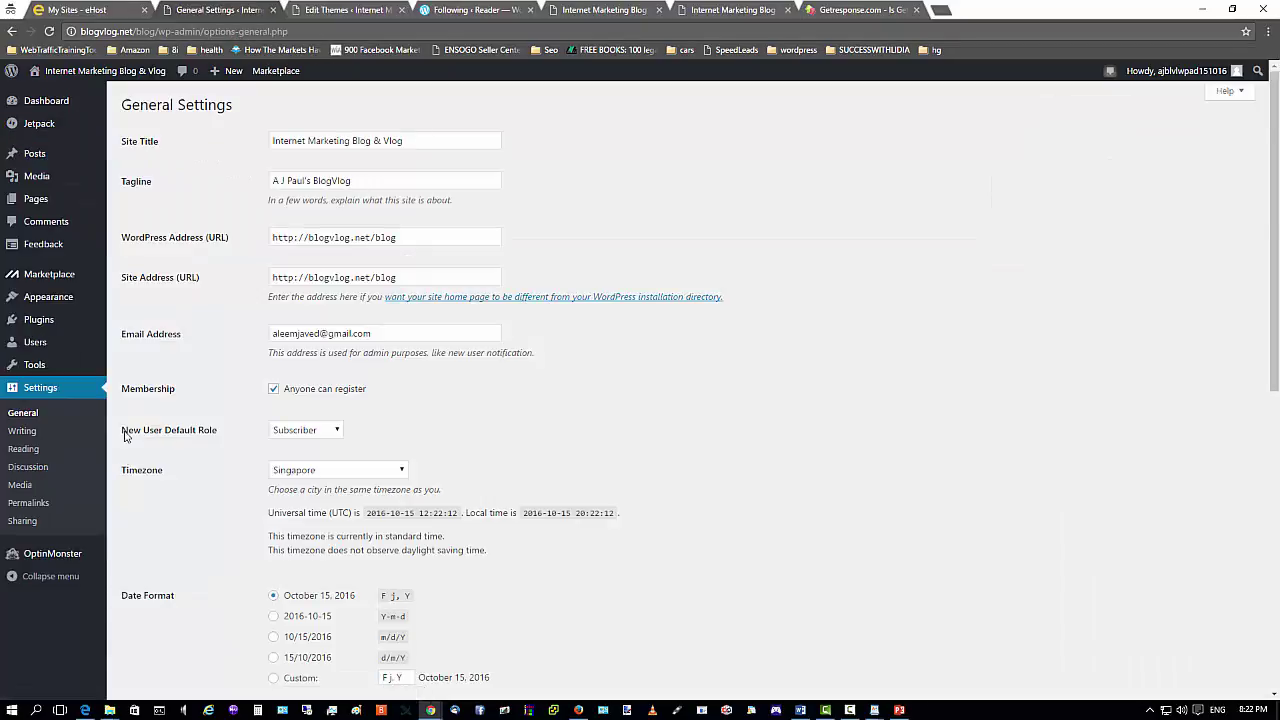
scroll(548, 436, "down", 1)
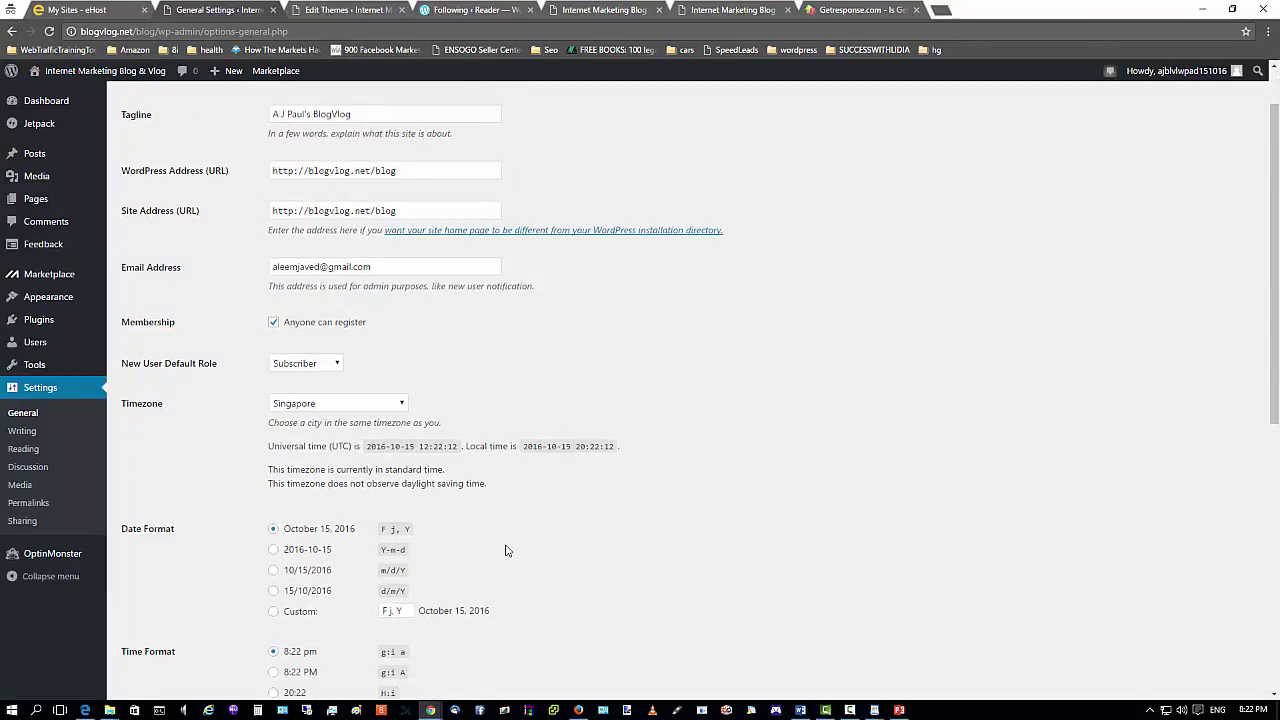
scroll(506, 550, "down", 3)
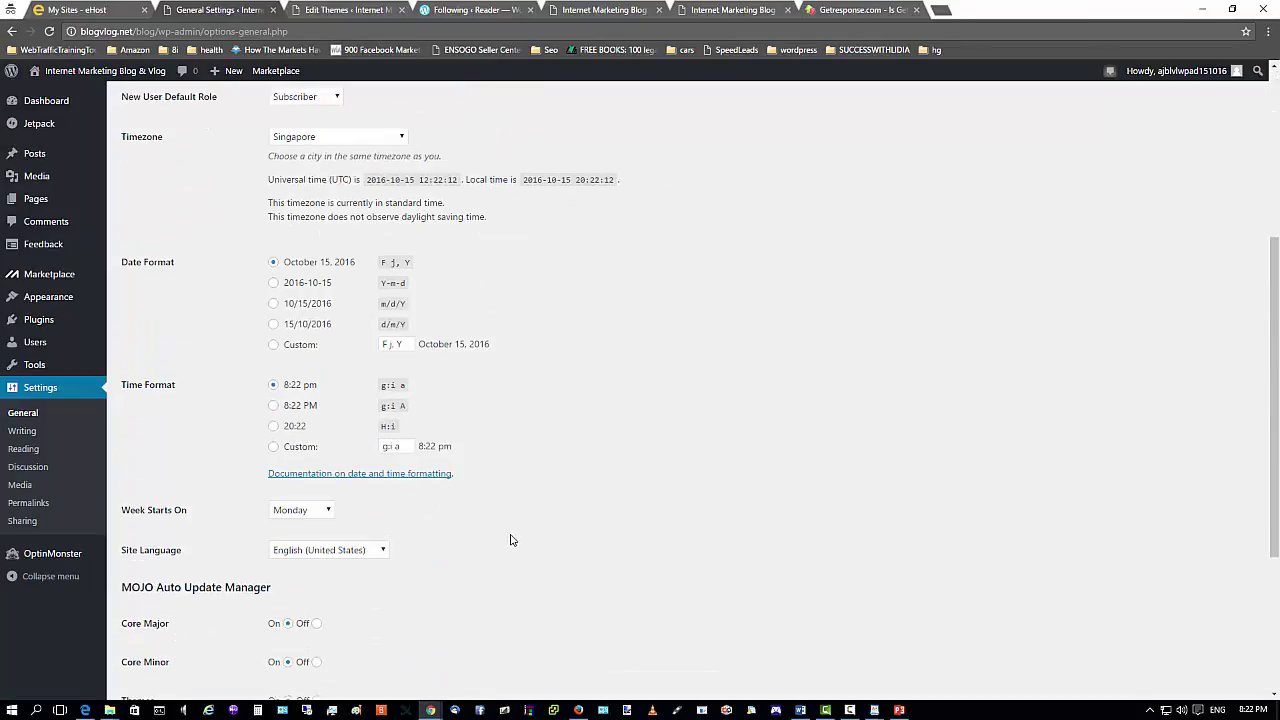
left_click(274, 426)
scroll(360, 245, "up", 2)
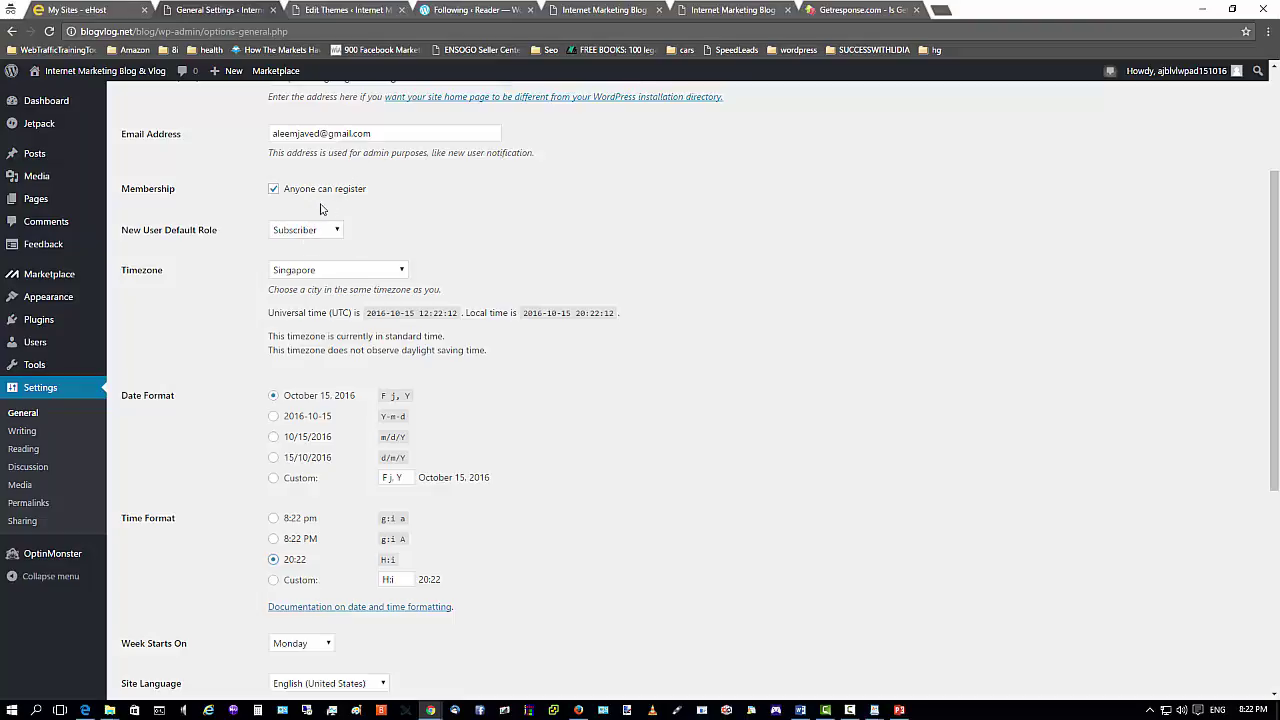
scroll(320, 208, "up", 3)
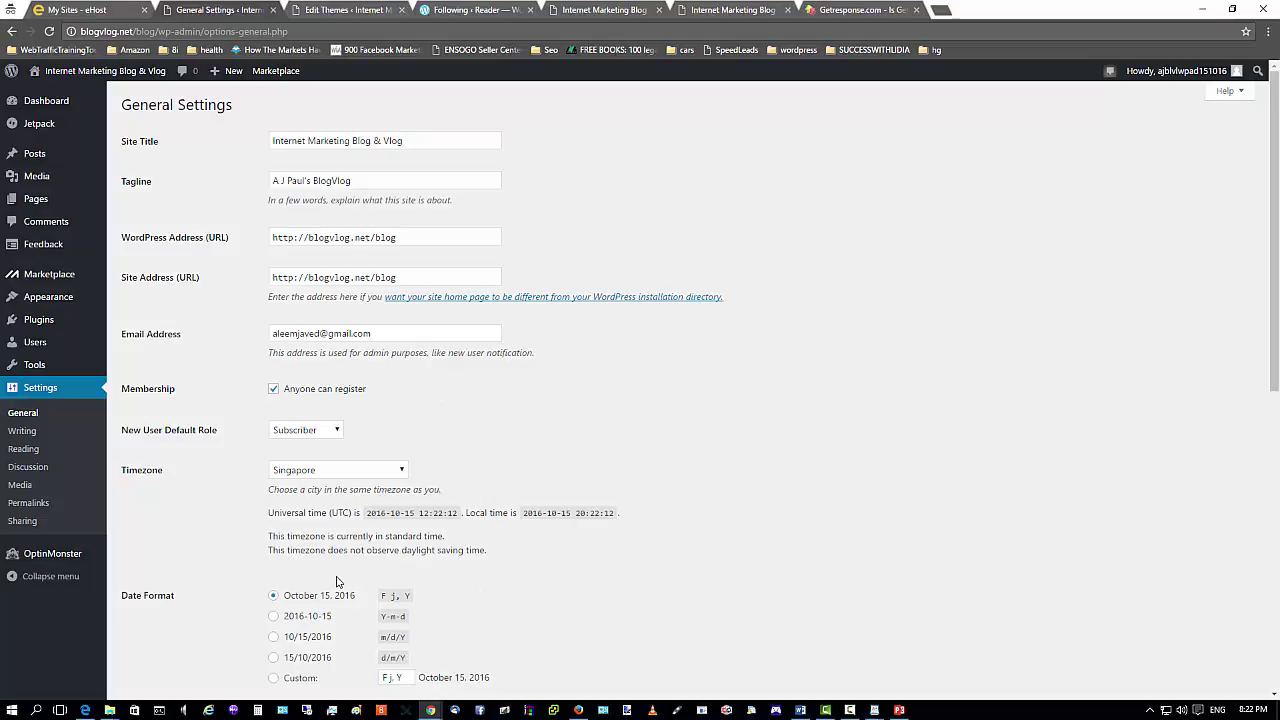
scroll(530, 569, "down", 3)
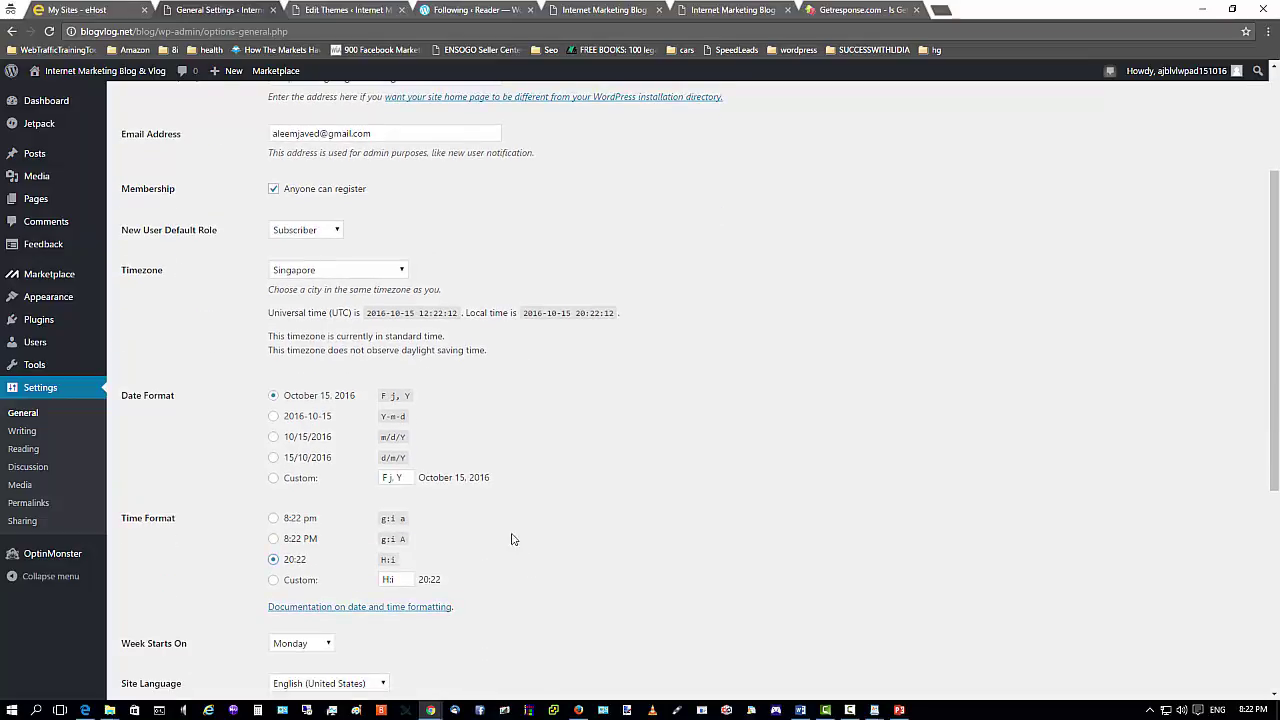
scroll(502, 520, "down", 2)
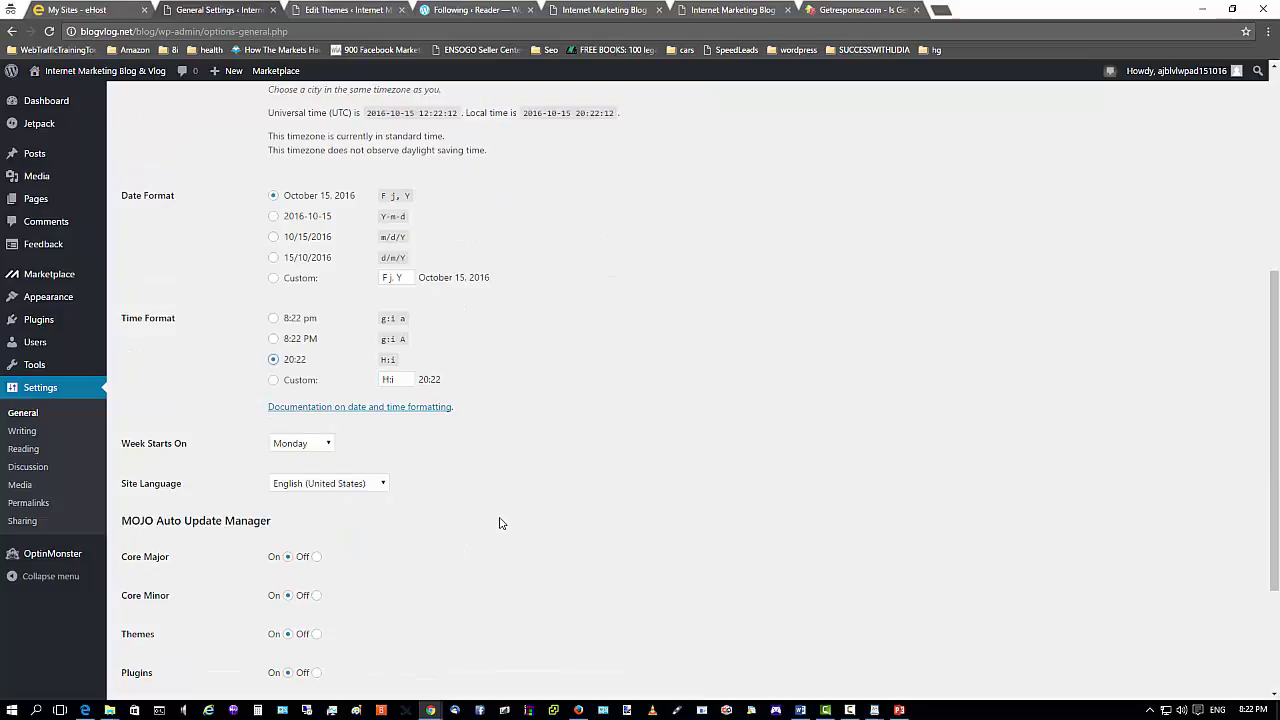
scroll(500, 527, "down", 2)
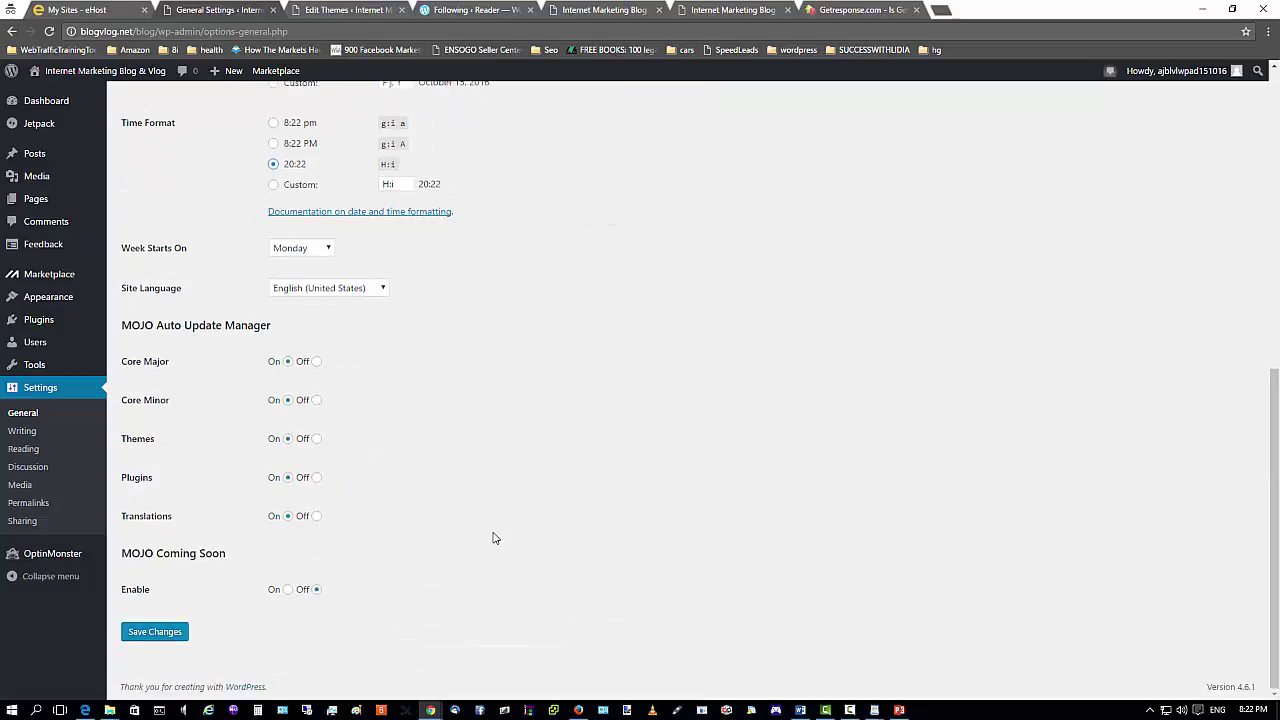
left_click(158, 630)
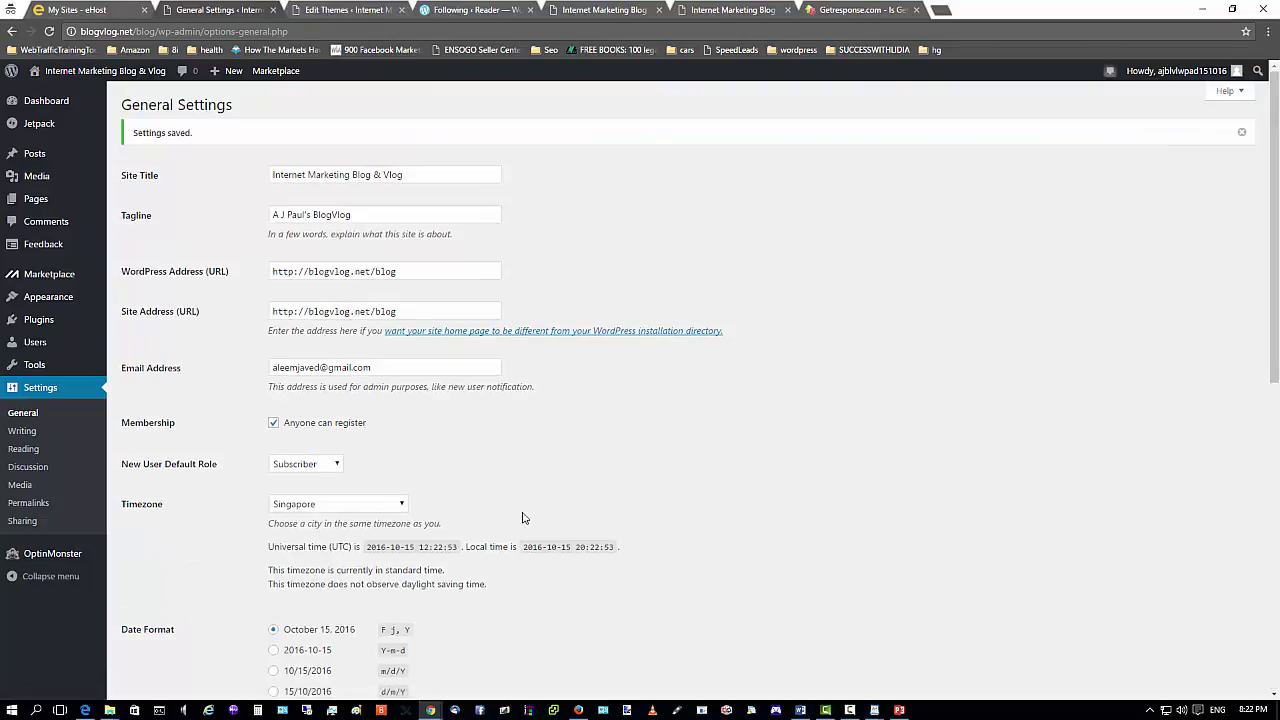
left_click(578, 710)
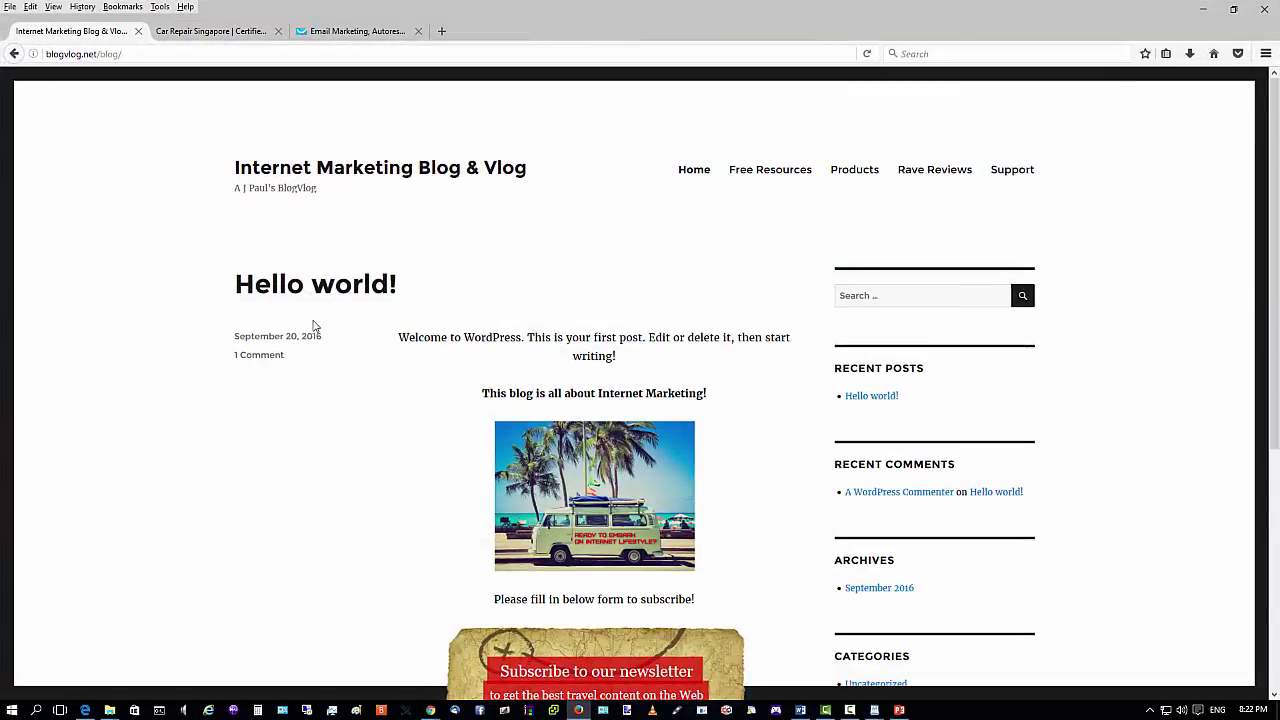
left_click(866, 53)
scroll(747, 412, "down", 3)
scroll(746, 411, "up", 3)
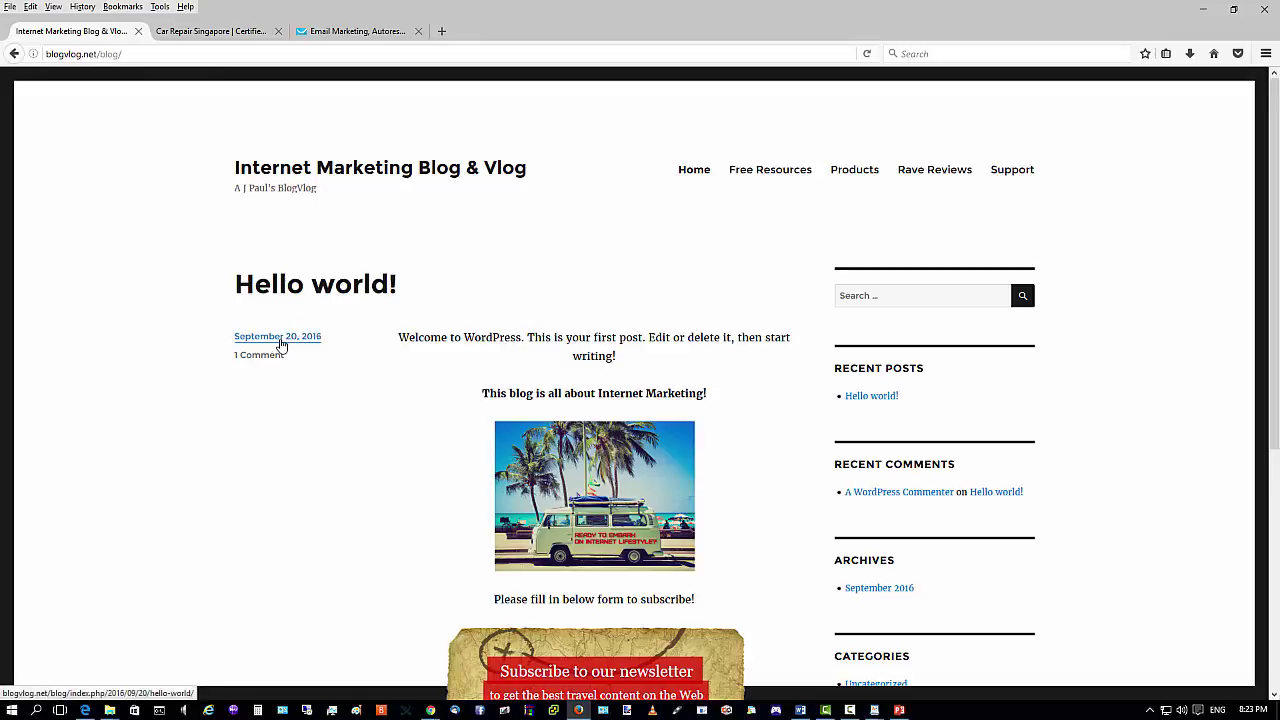
left_click(1206, 14)
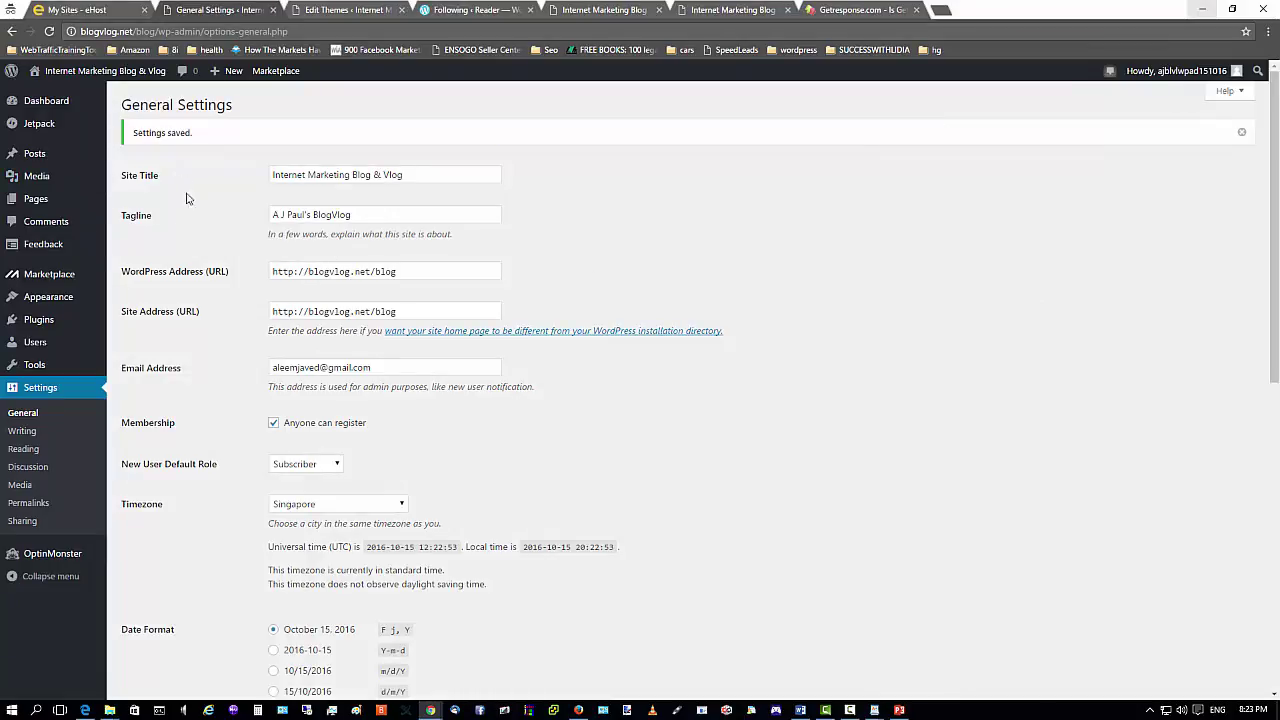
Create a new post titled 'Test' with the body 'This is for test purpose only'.
mouse_move(44, 290)
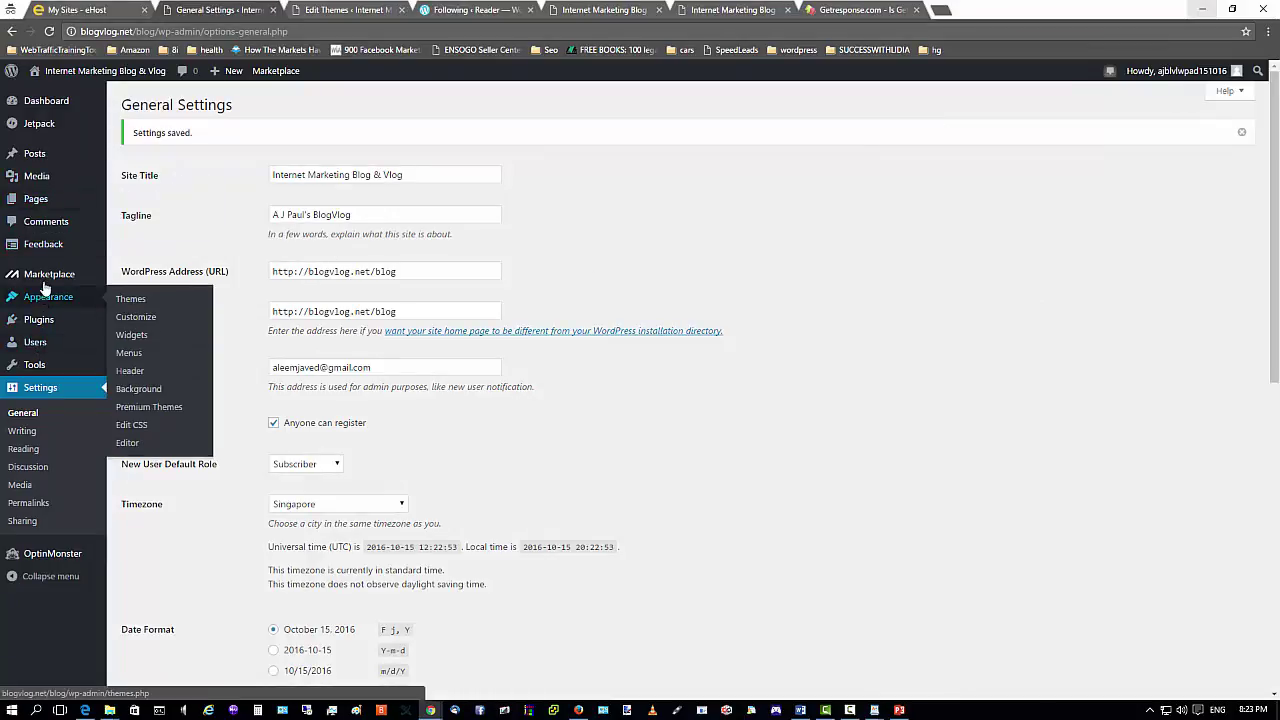
mouse_move(54, 160)
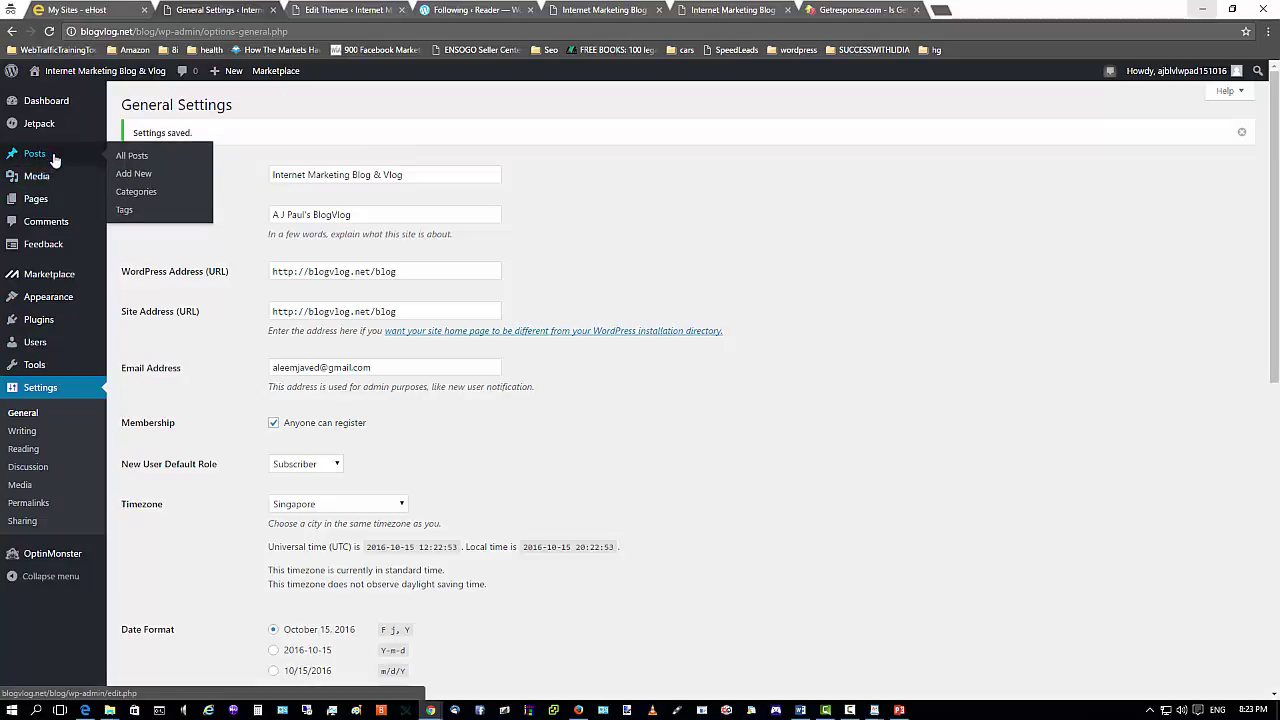
left_click(129, 178)
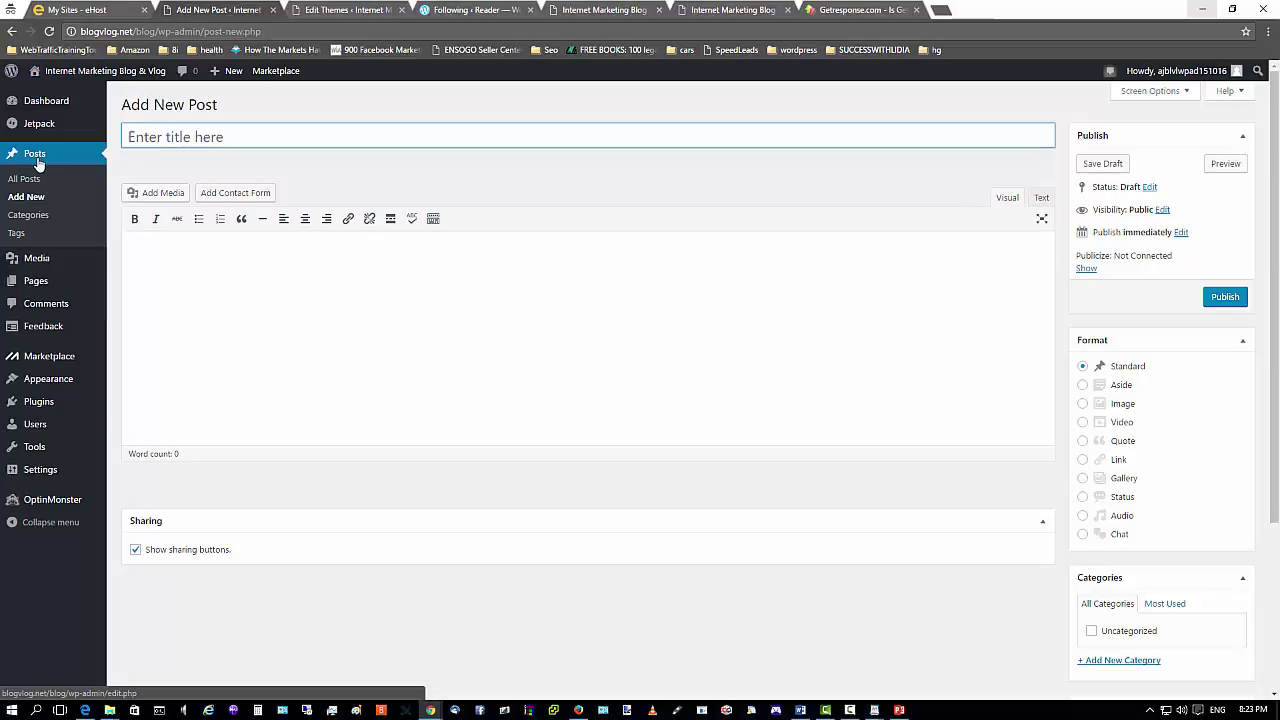
left_click(349, 289)
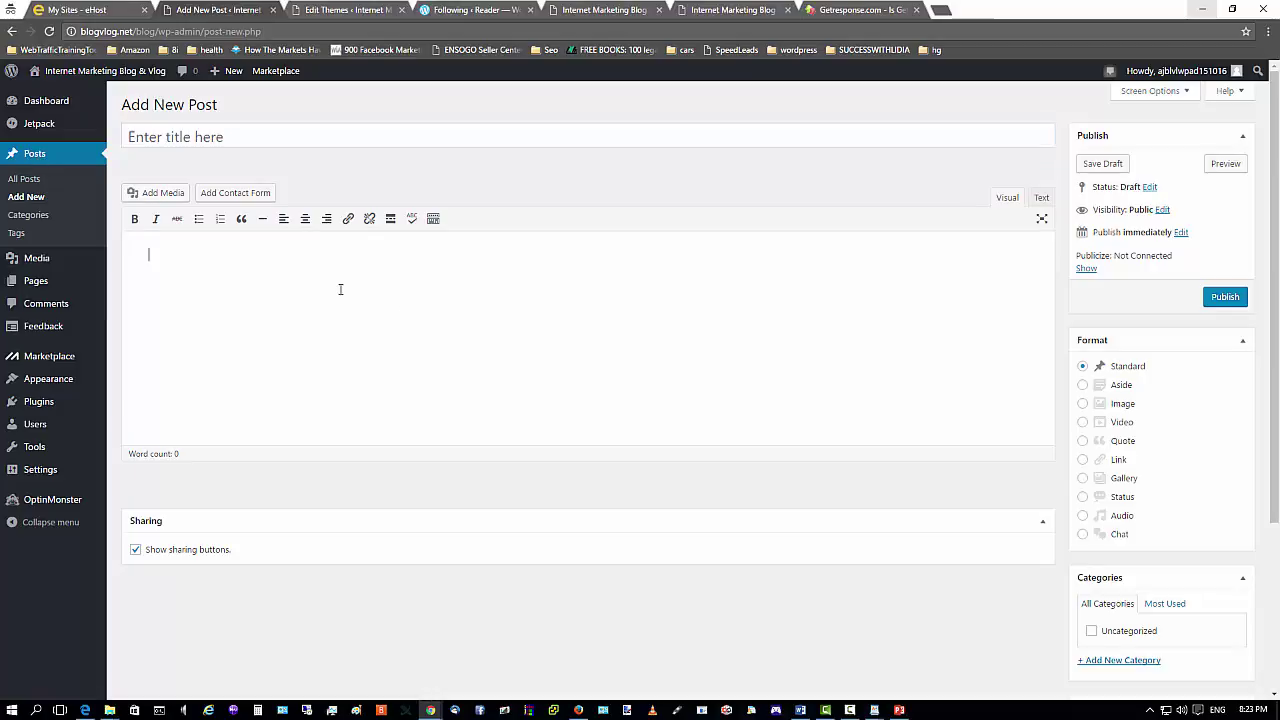
left_click(237, 137)
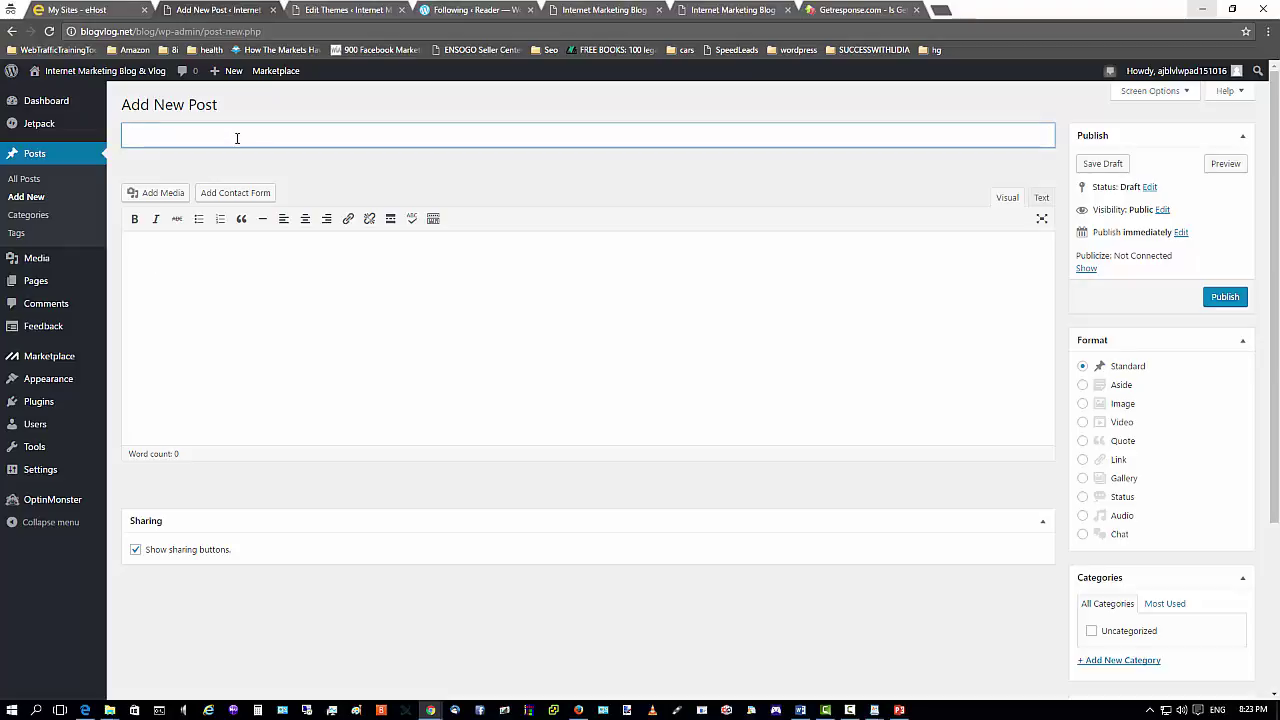
type("Test")
left_click(286, 278)
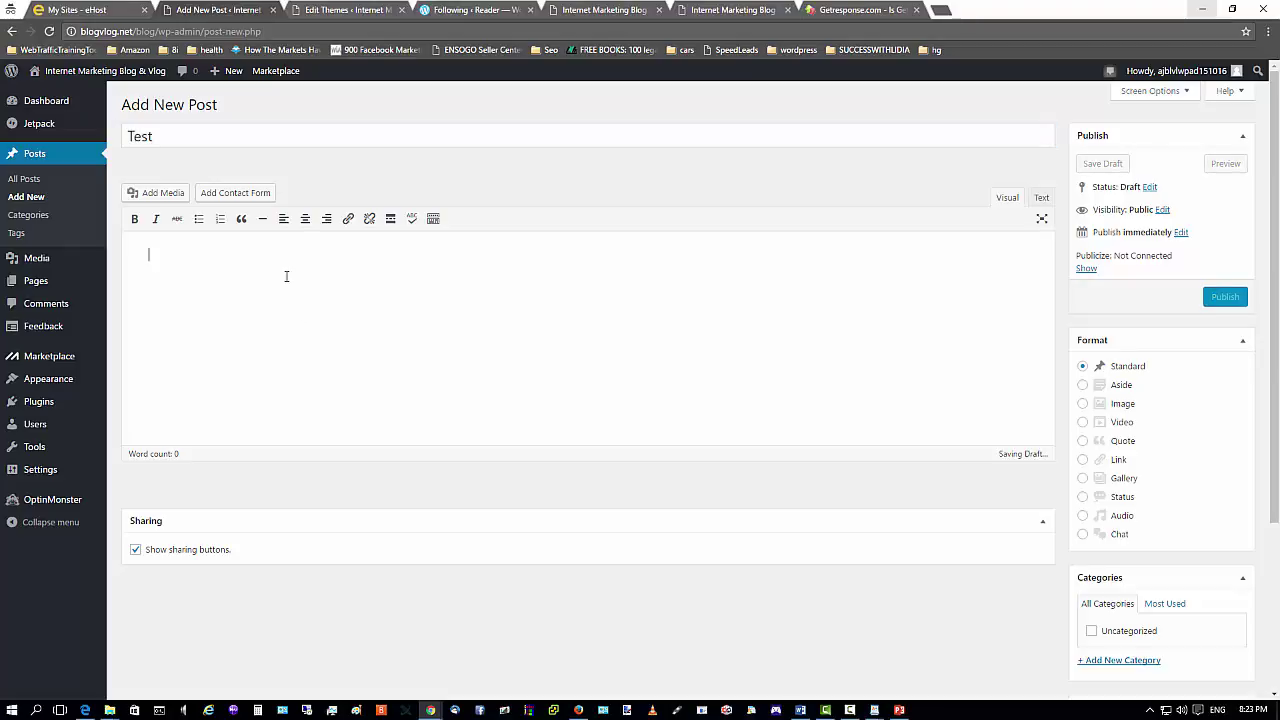
type("This is f")
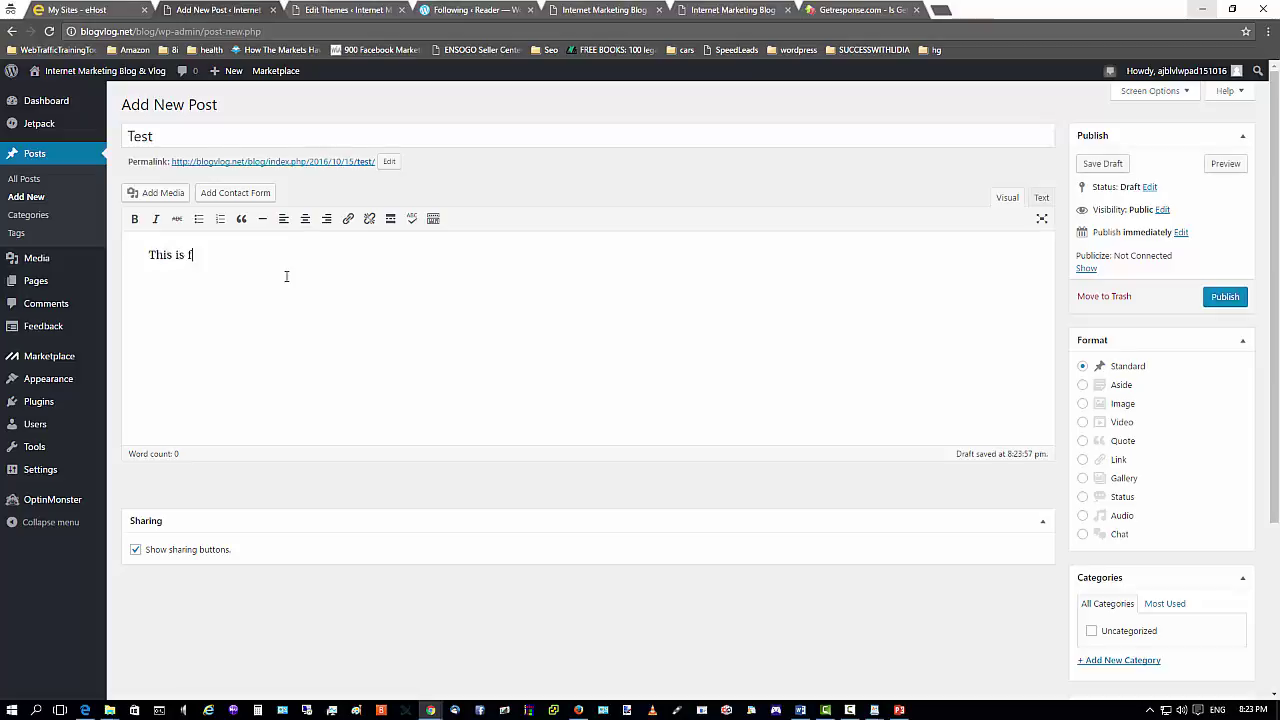
type("or test purpose only!")
Insert the beach van image from the Media Library below the test sentence.
left_click(163, 194)
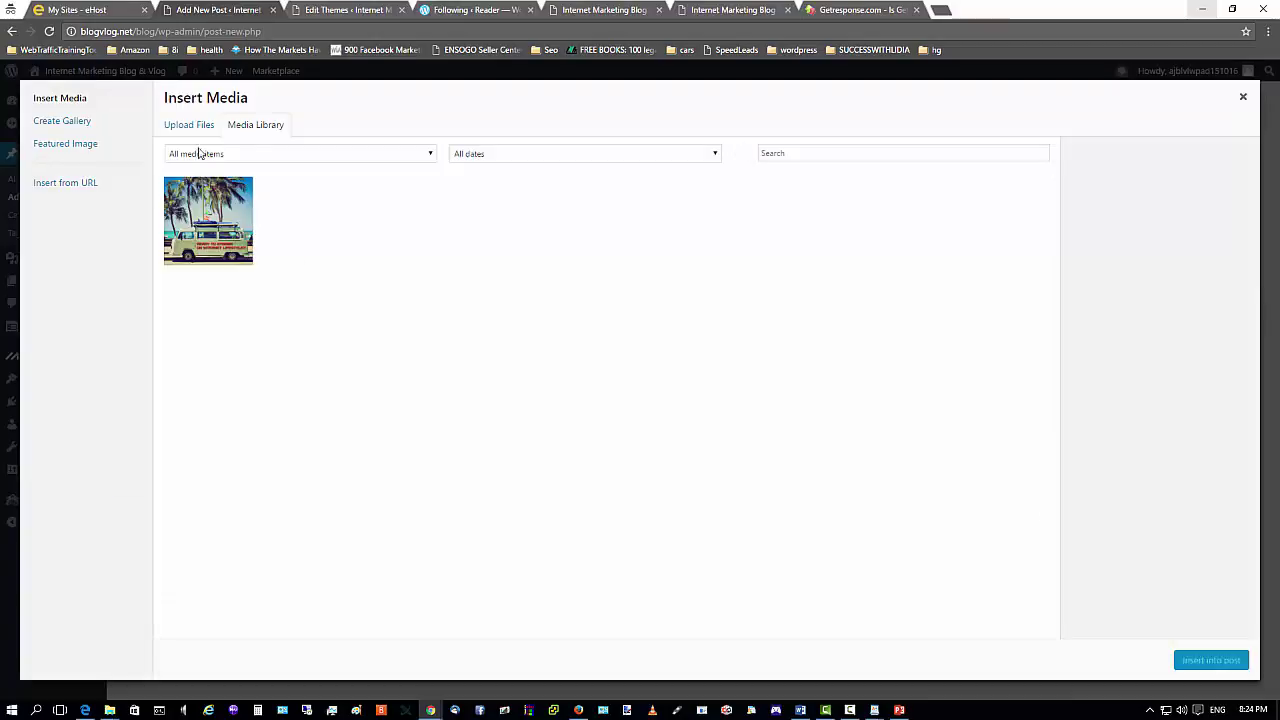
left_click(195, 203)
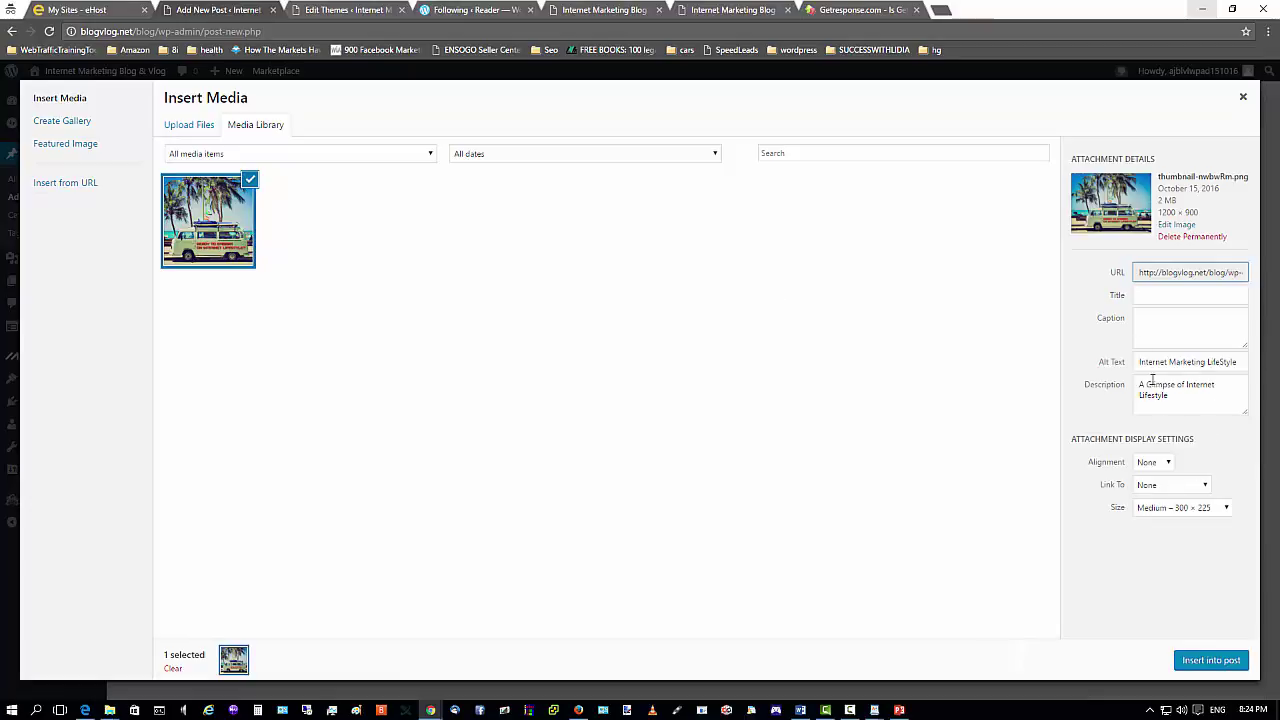
left_click(1214, 662)
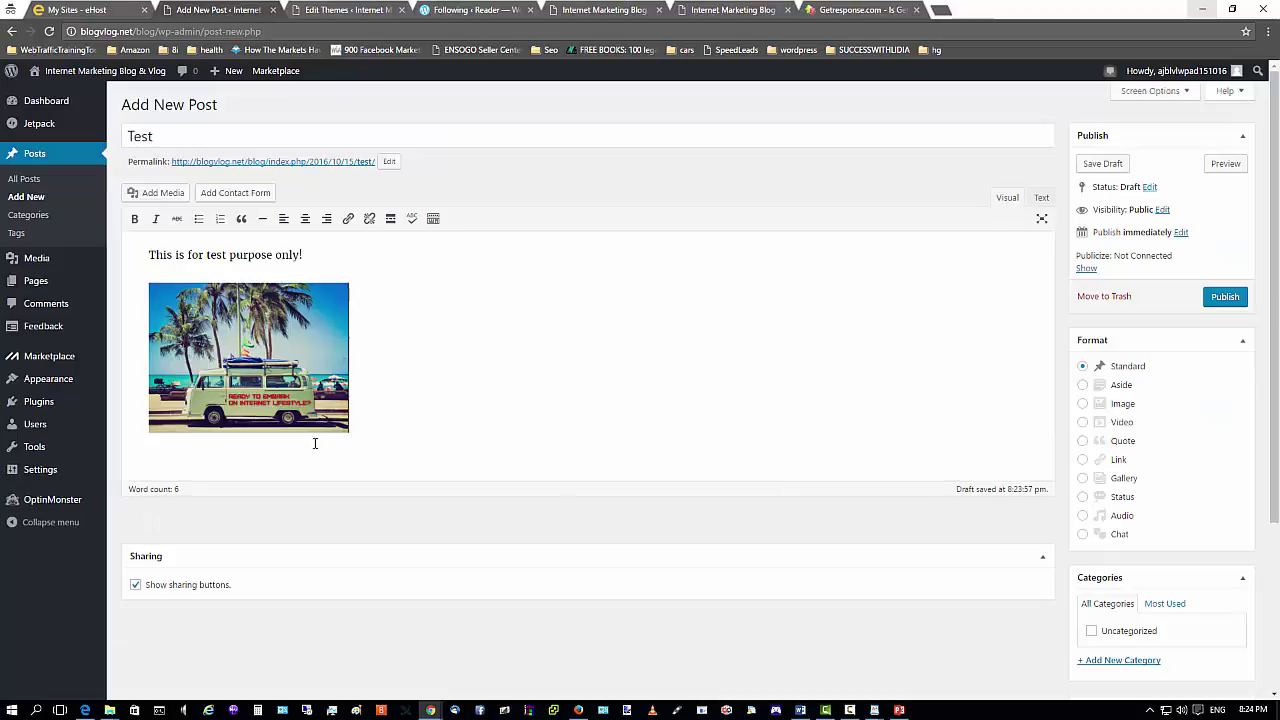
Paste the GetResponse script on a new line below the image in Visual view, then delete it.
key("Return")
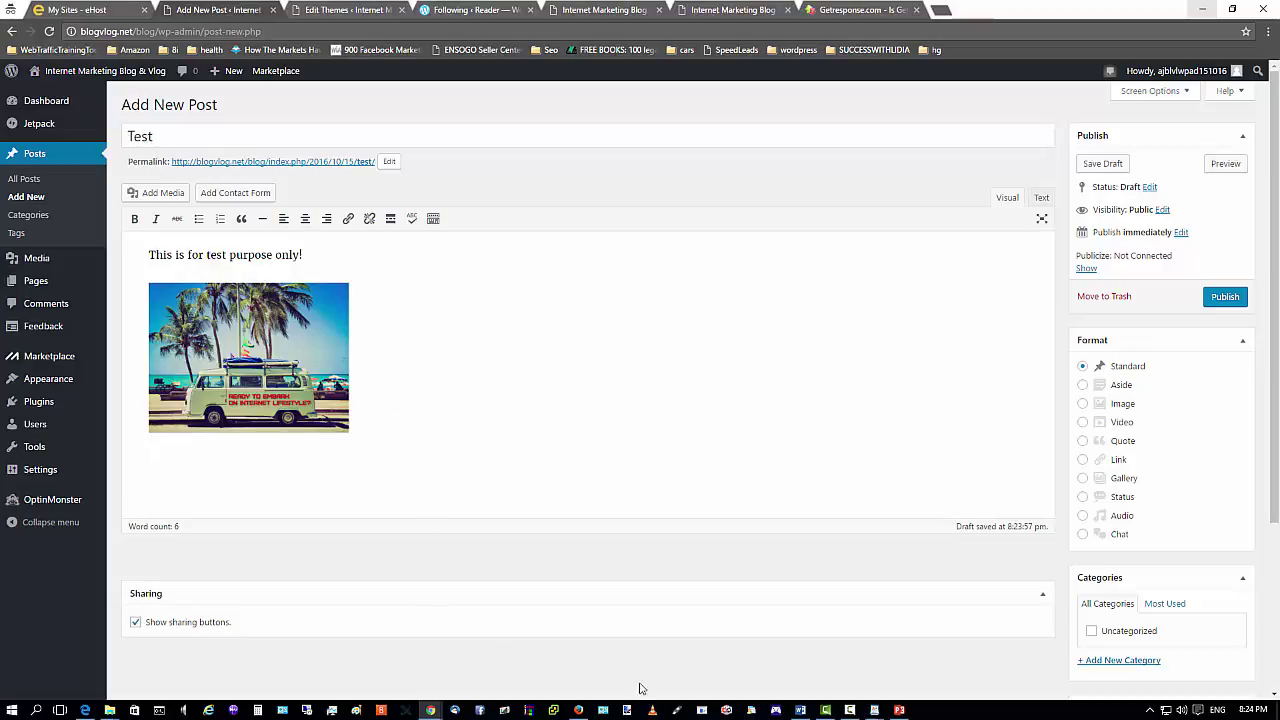
right_click(208, 473)
left_click(241, 549)
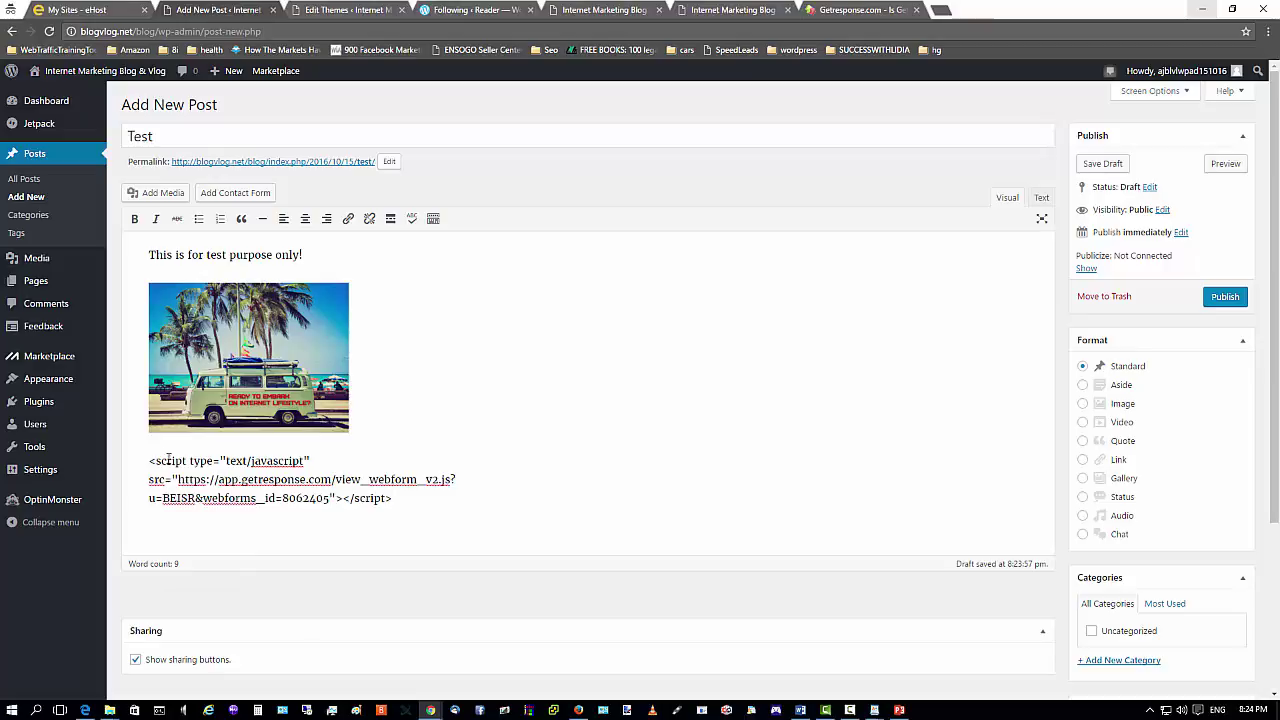
left_click_drag(143, 460, 429, 511)
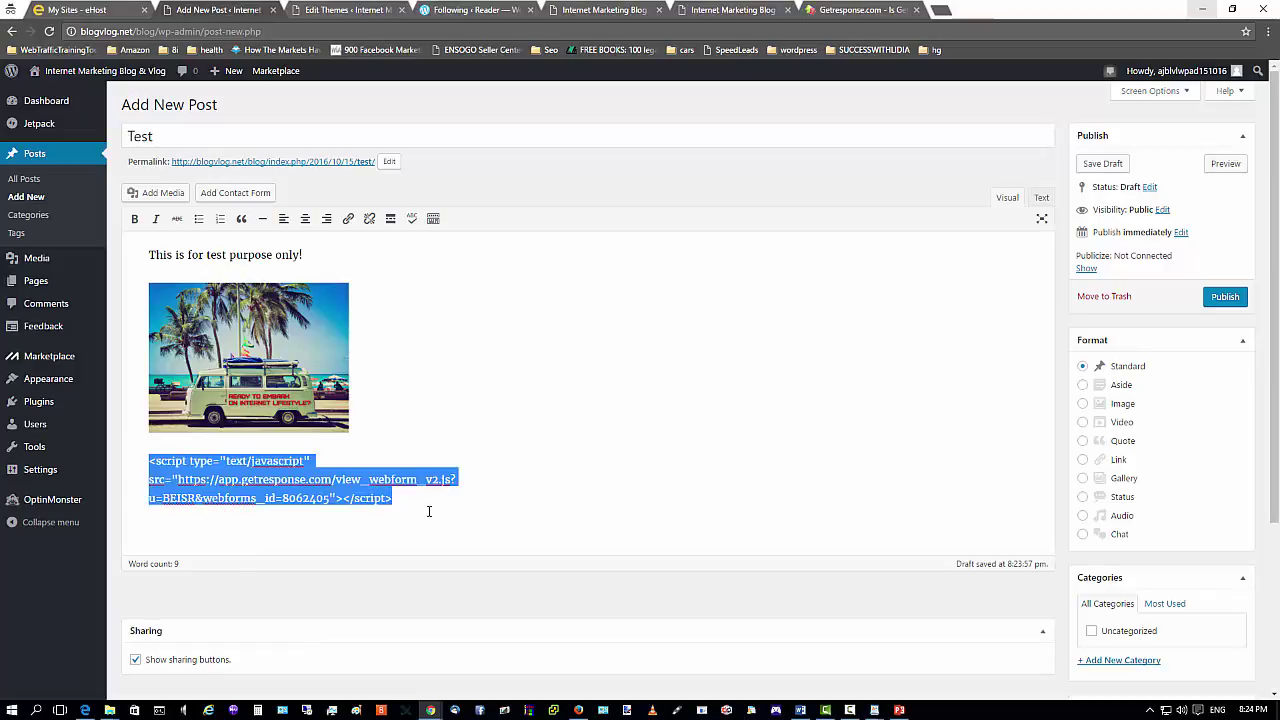
key("BackSpace")
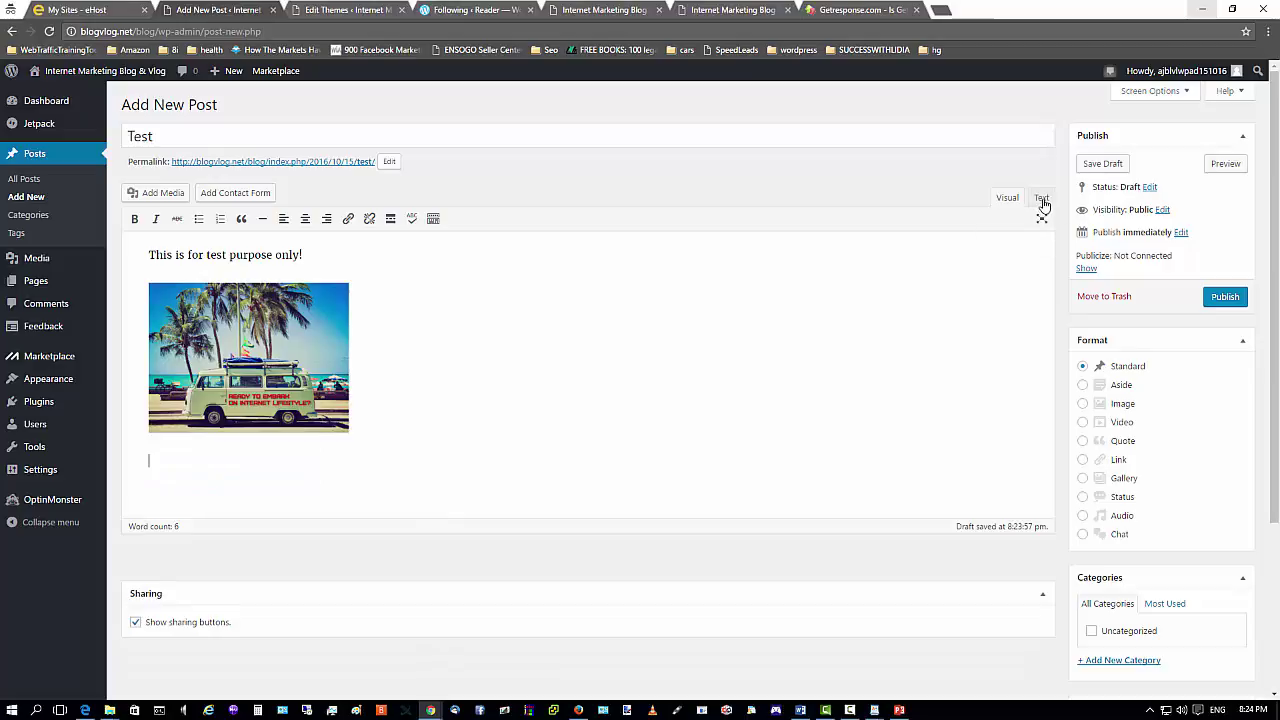
Paste the GetResponse script tag at the end of the post's HTML in Text view, then view the live blog.
left_click(1040, 203)
left_click(193, 331)
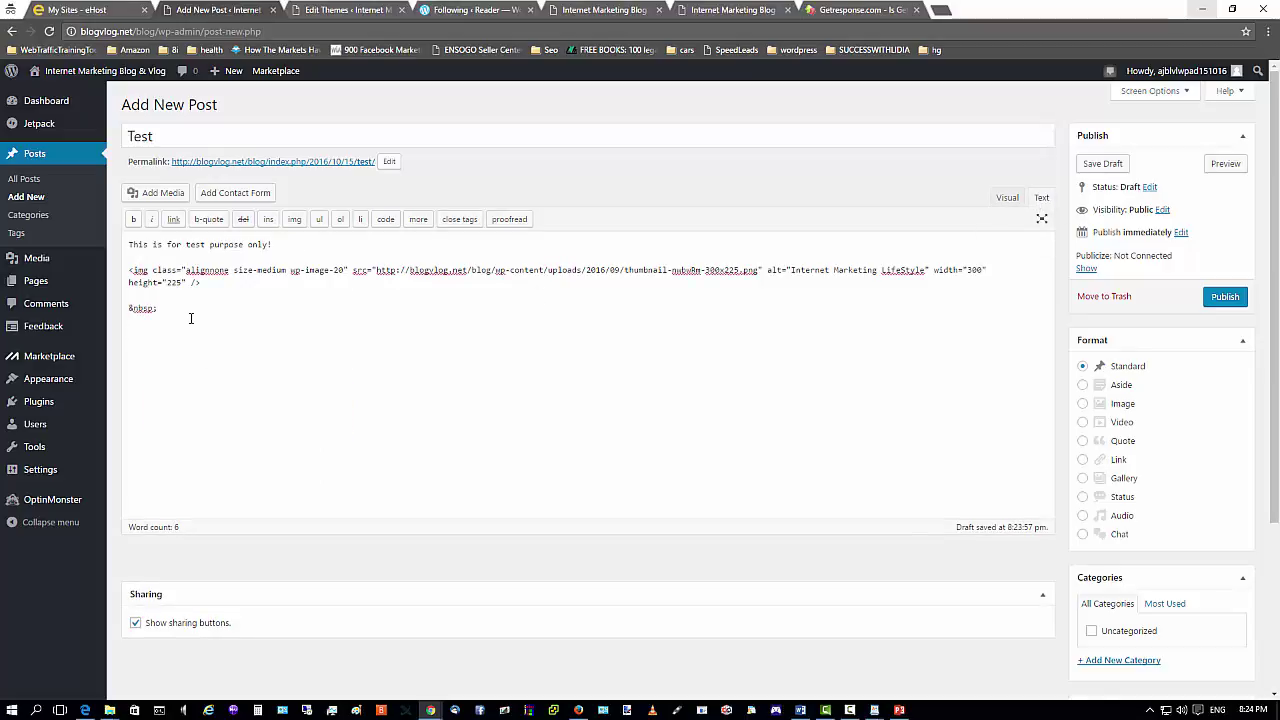
right_click(138, 332)
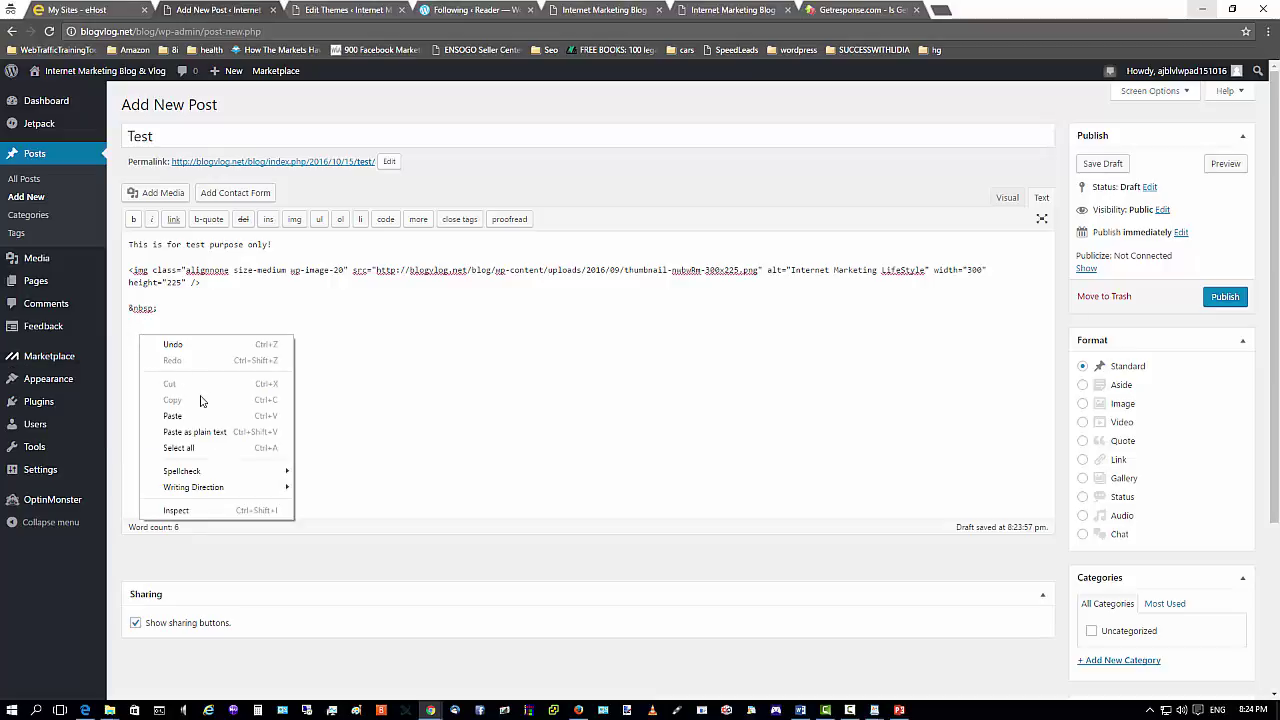
left_click(173, 417)
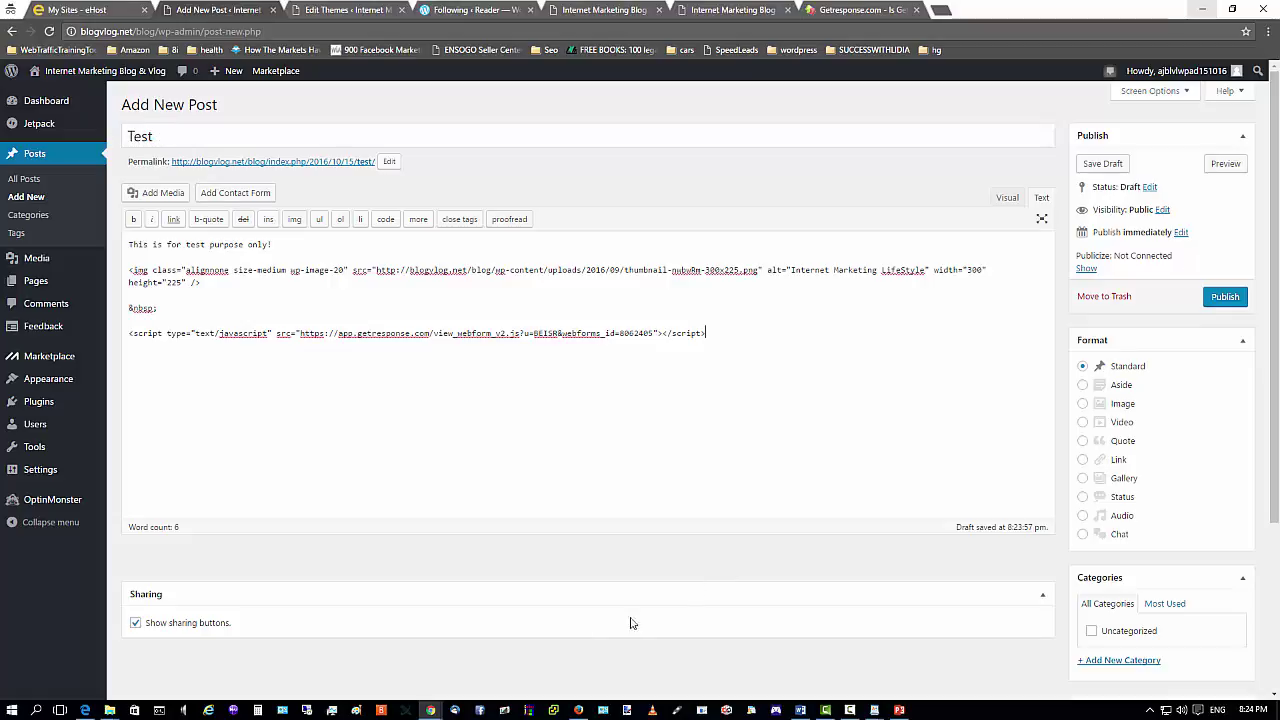
left_click(578, 710)
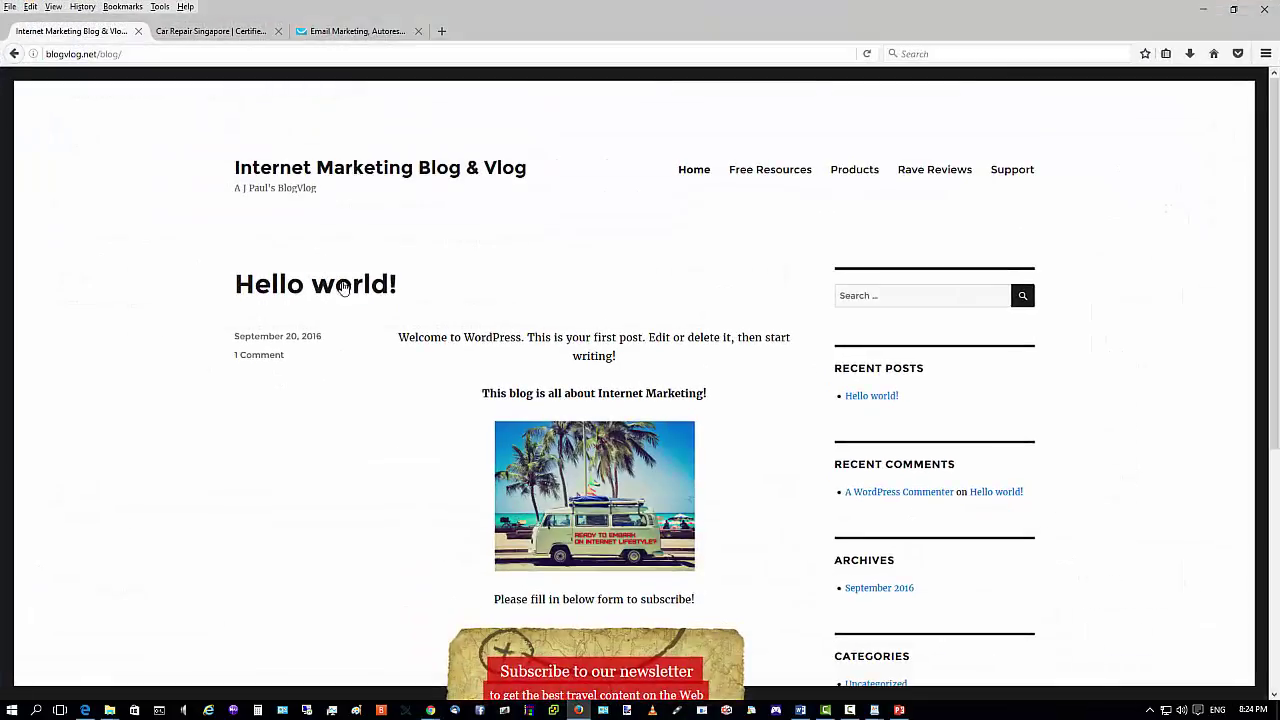
Return to the Test draft editor, with the GetResponse script still at the end of its HTML.
left_click(1193, 12)
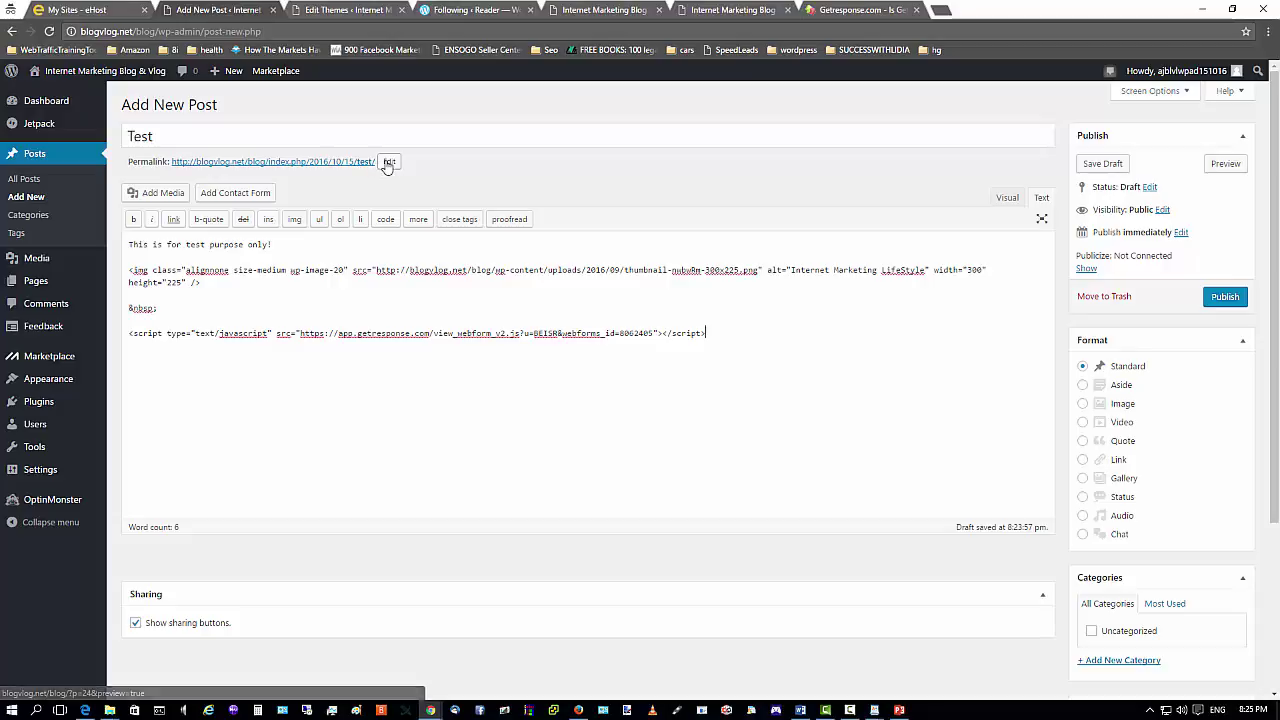
Keep the 'test' permalink slug and add a 'Signup below!' line under the image in Visual view.
left_click(390, 163)
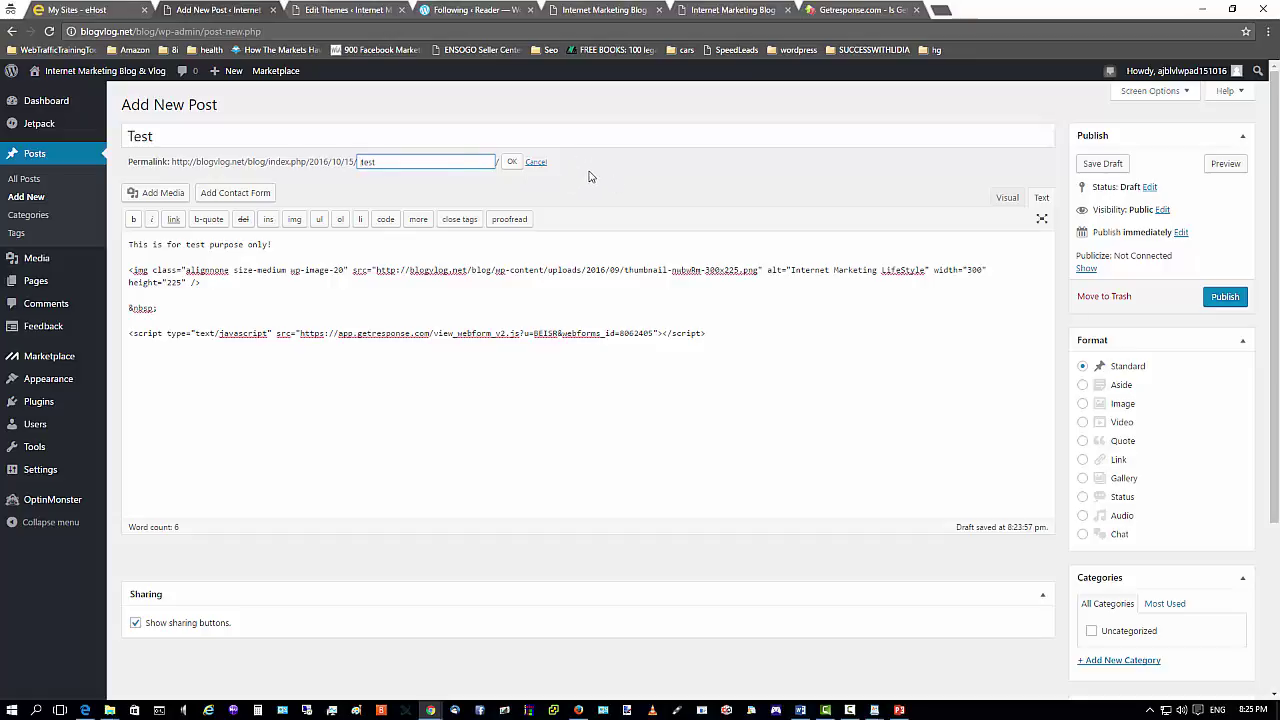
left_click(536, 162)
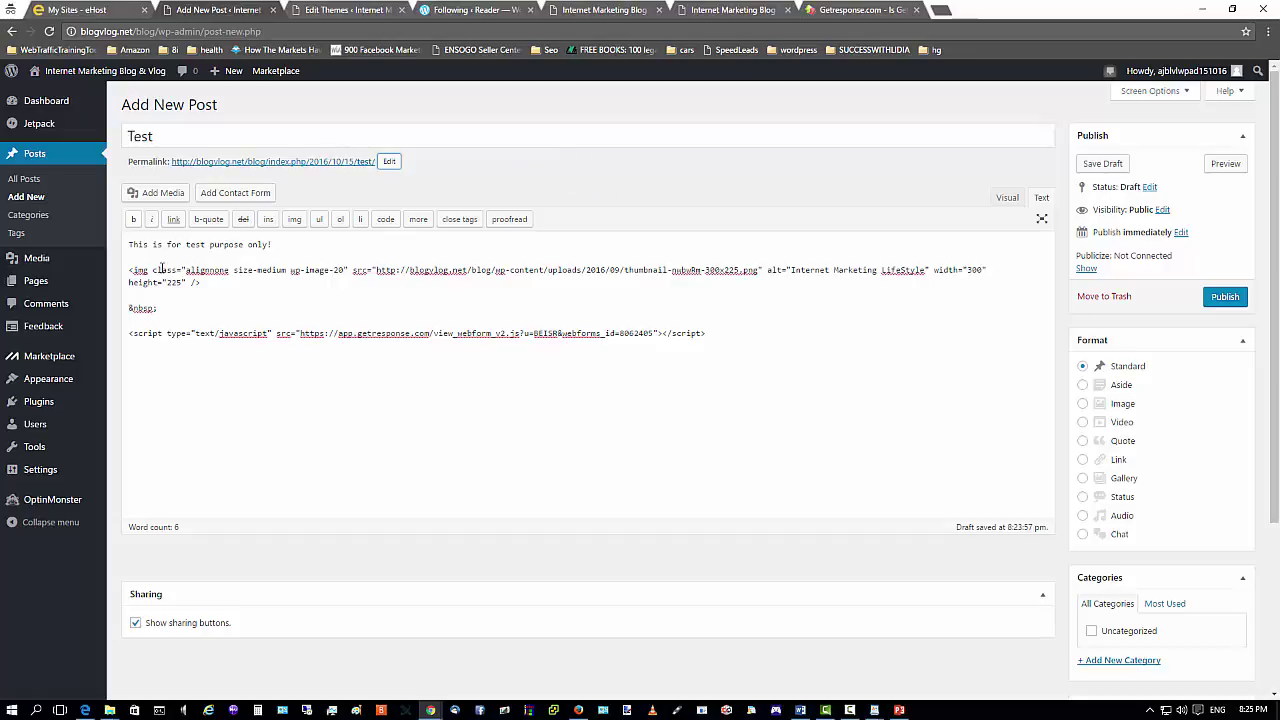
left_click(1005, 198)
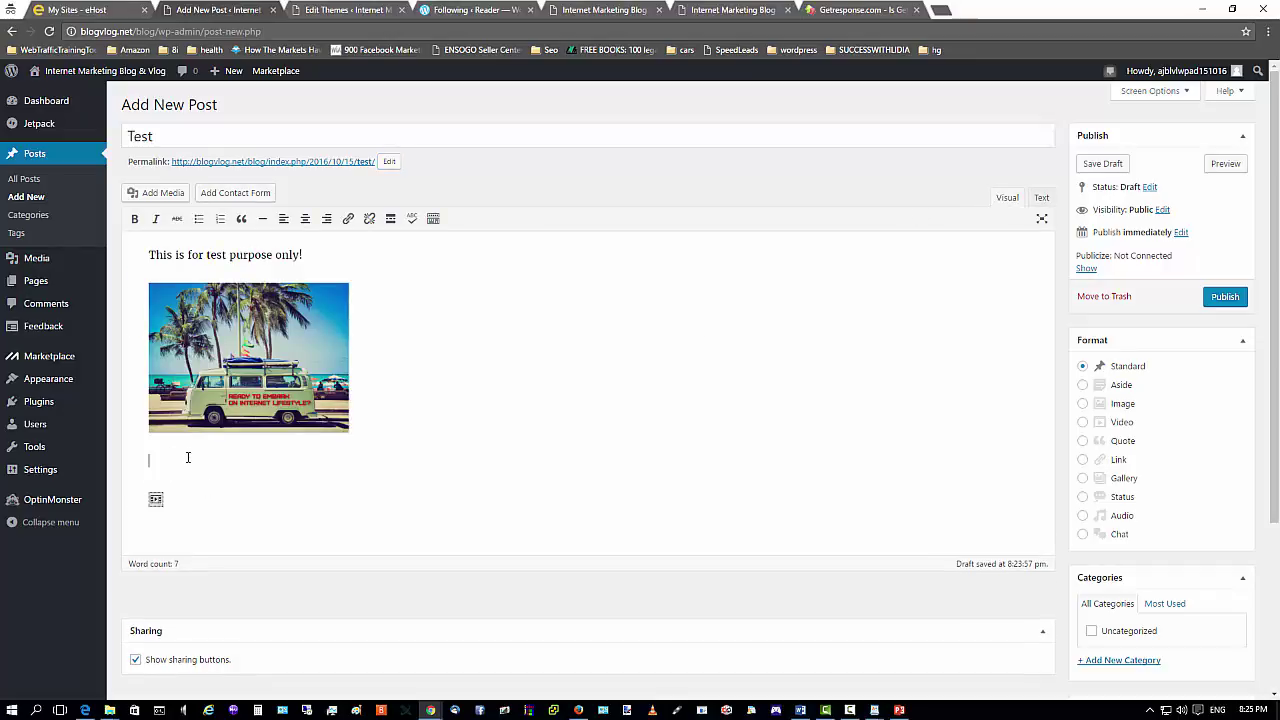
type("Signup below!")
Centre the test sentence, the image, the Signup below! line and the form placeholder.
left_click(305, 218)
left_click(252, 346)
left_click(218, 265)
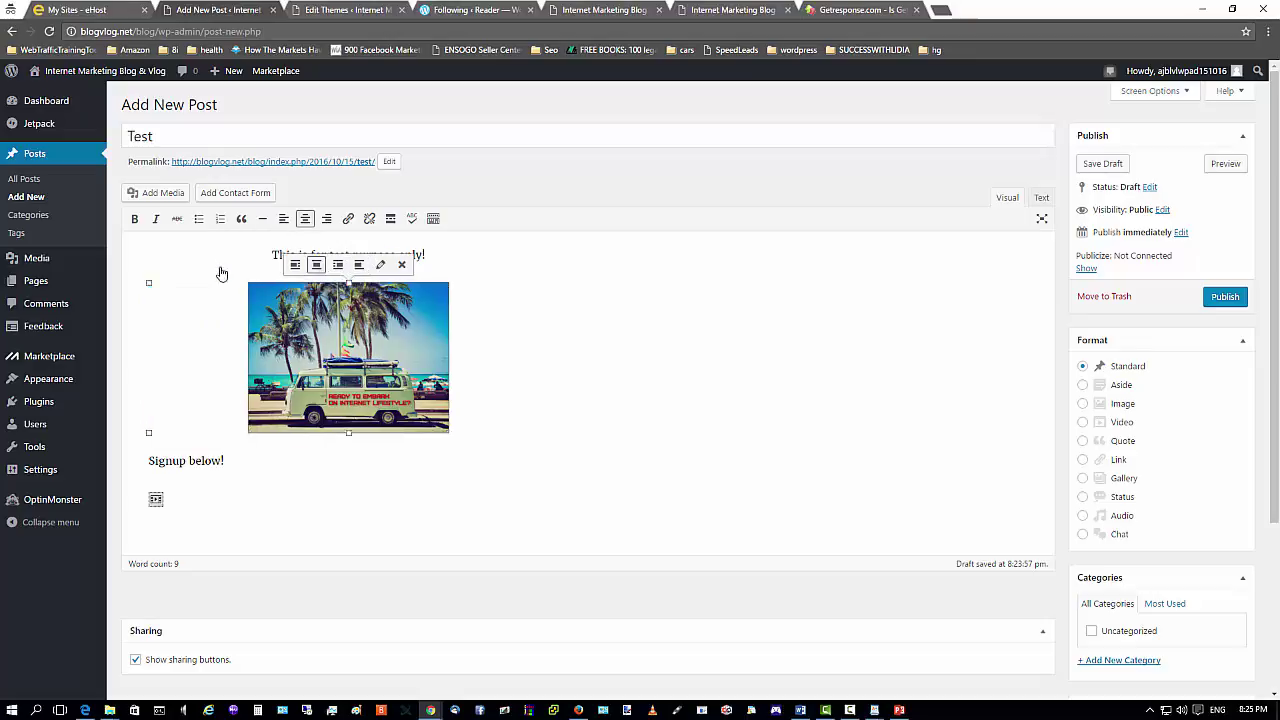
left_click(186, 461)
left_click(305, 218)
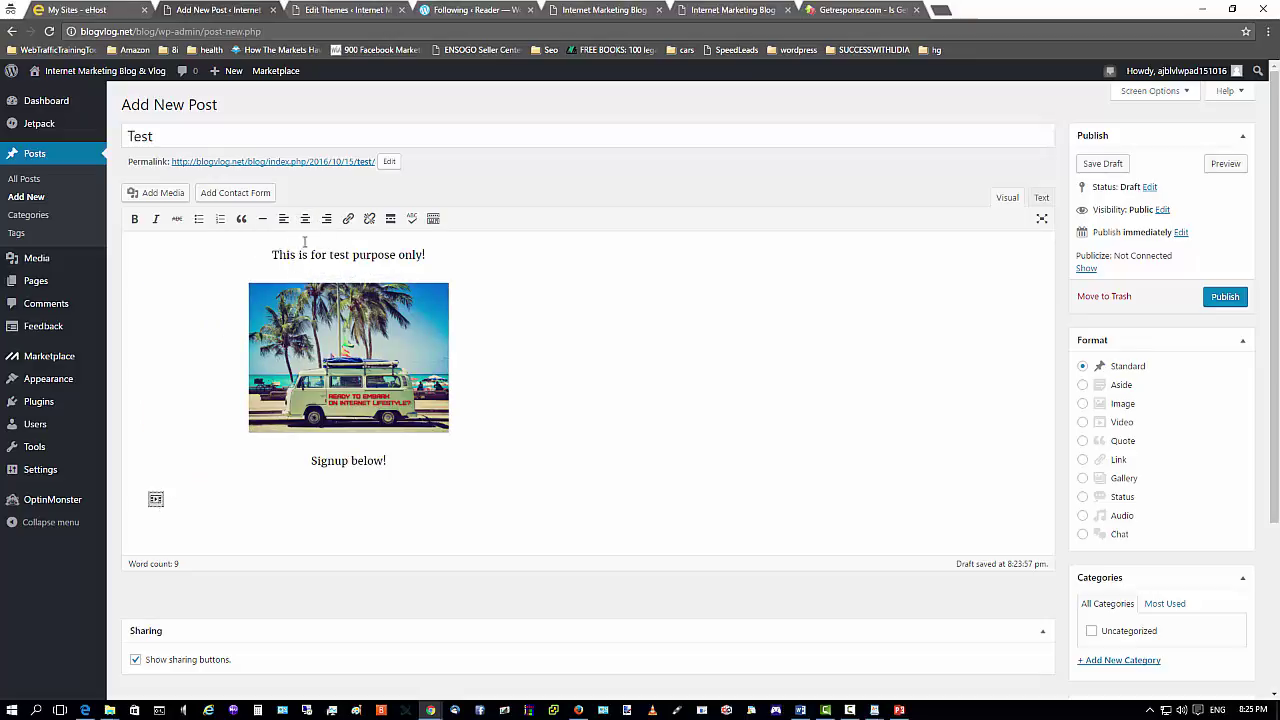
left_click(305, 218)
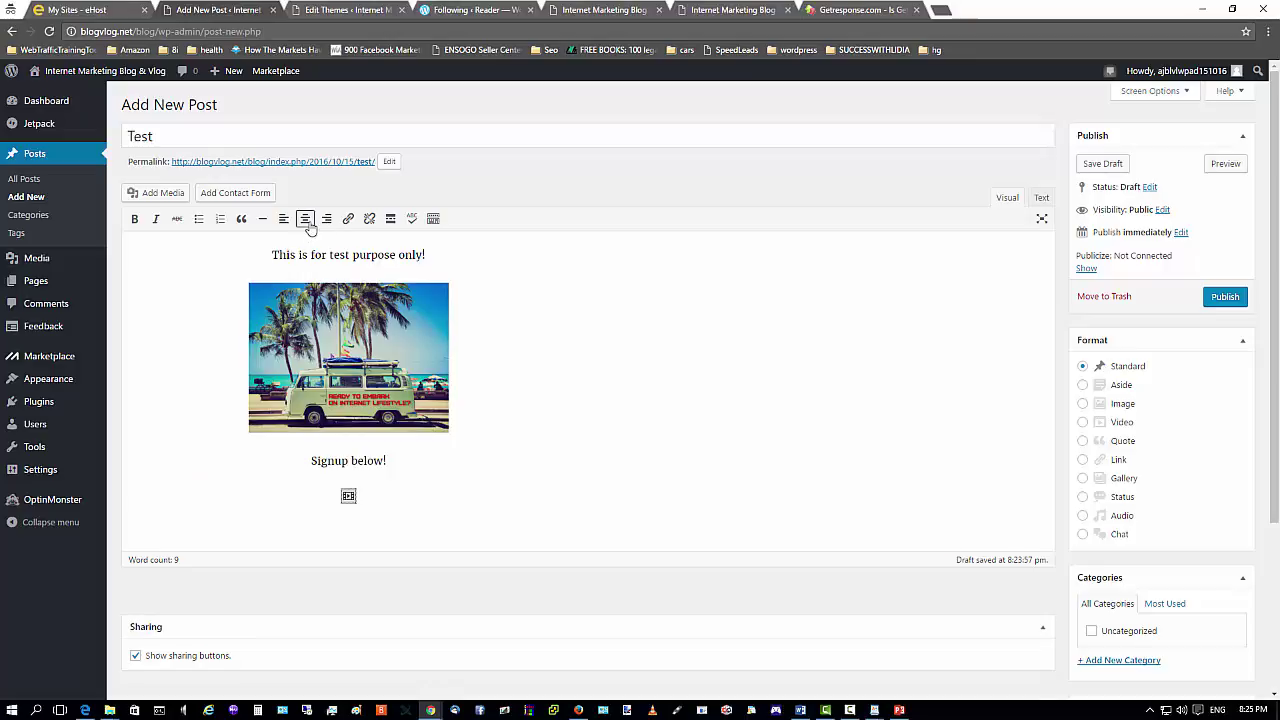
Publish the Test post and bring the live blog home page up in Firefox.
left_click(1235, 300)
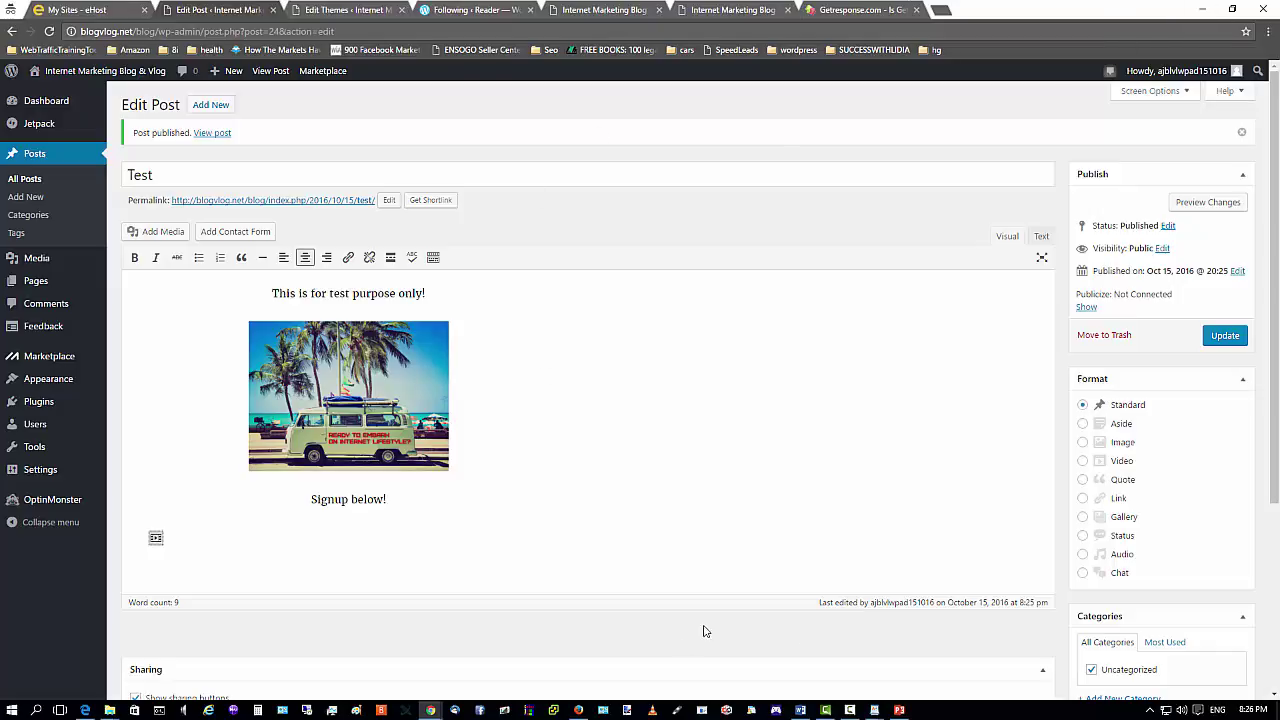
left_click(578, 710)
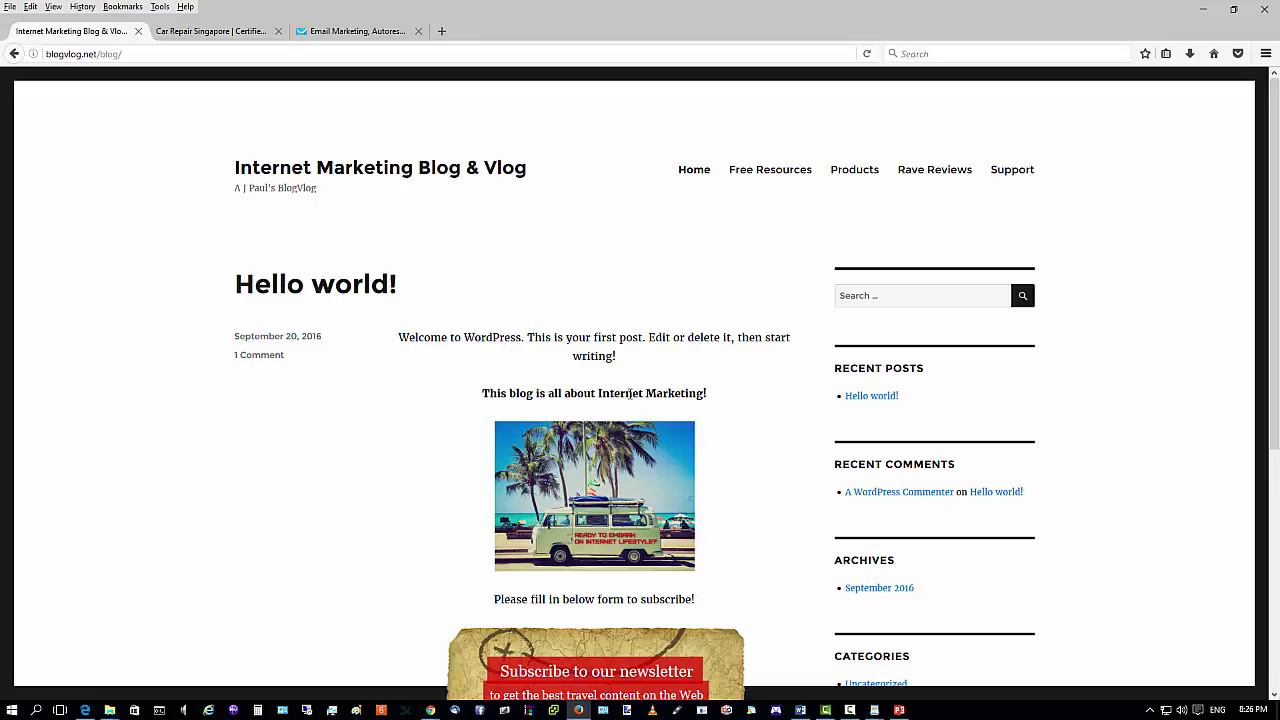
Reload the home page and scroll to check the Test post's image, 'Signup below!' line and form.
left_click(866, 55)
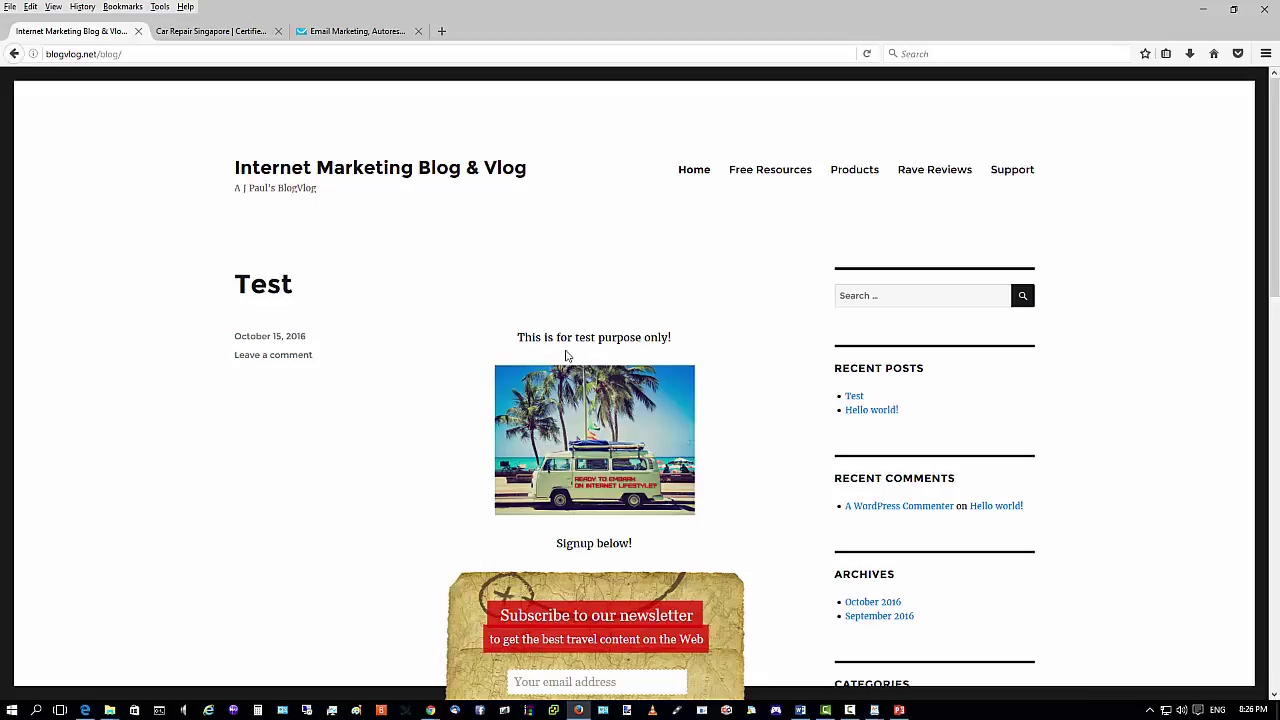
scroll(563, 354, "down", 3)
scroll(575, 262, "up", 3)
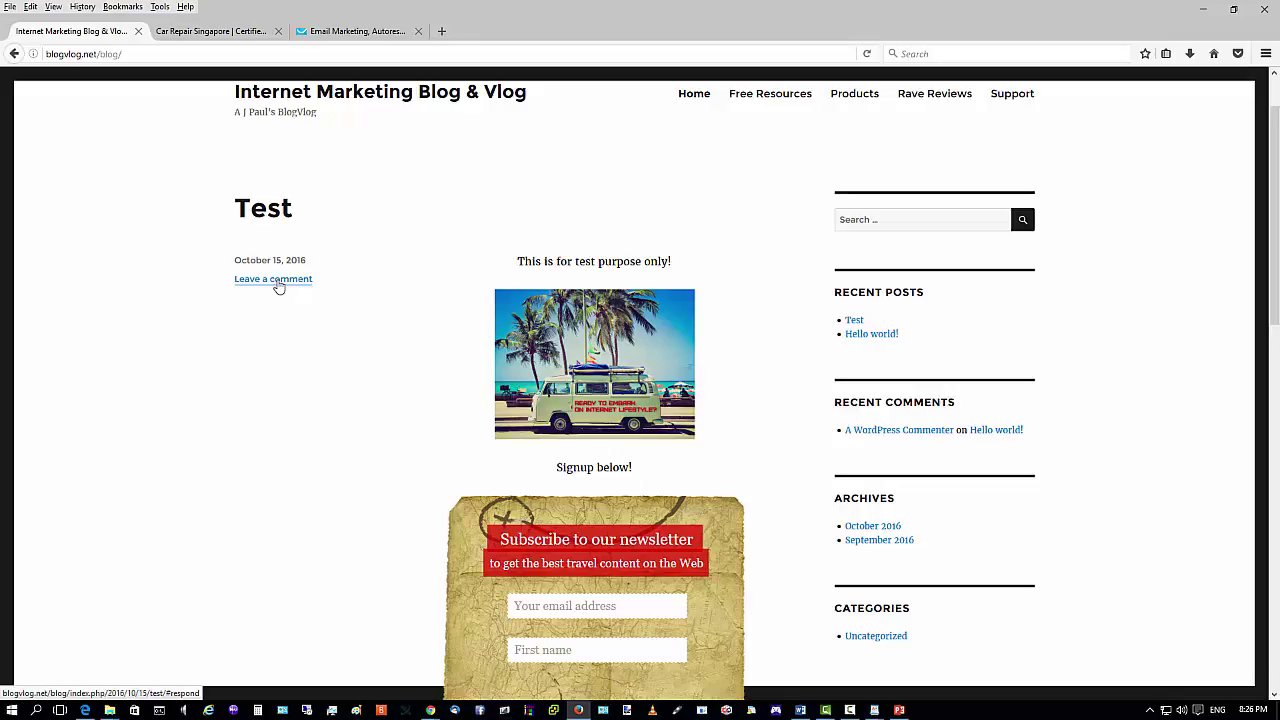
scroll(915, 560, "down", 3)
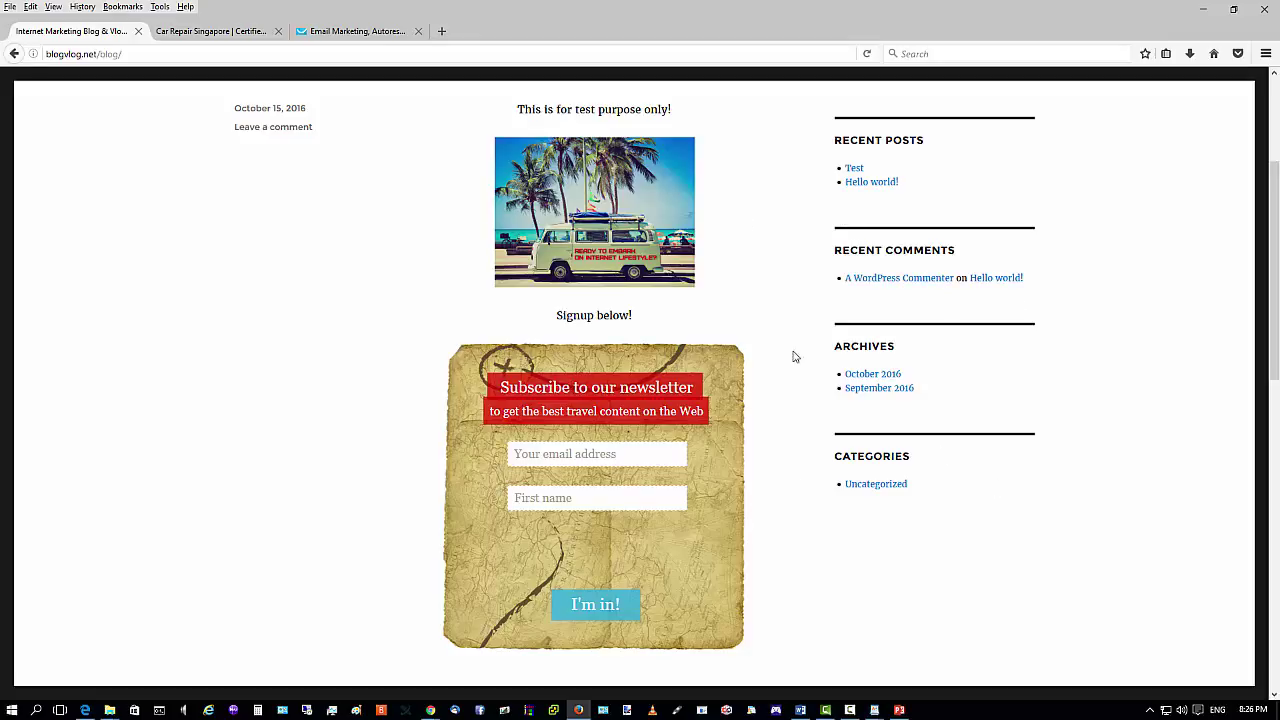
scroll(925, 418, "up", 3)
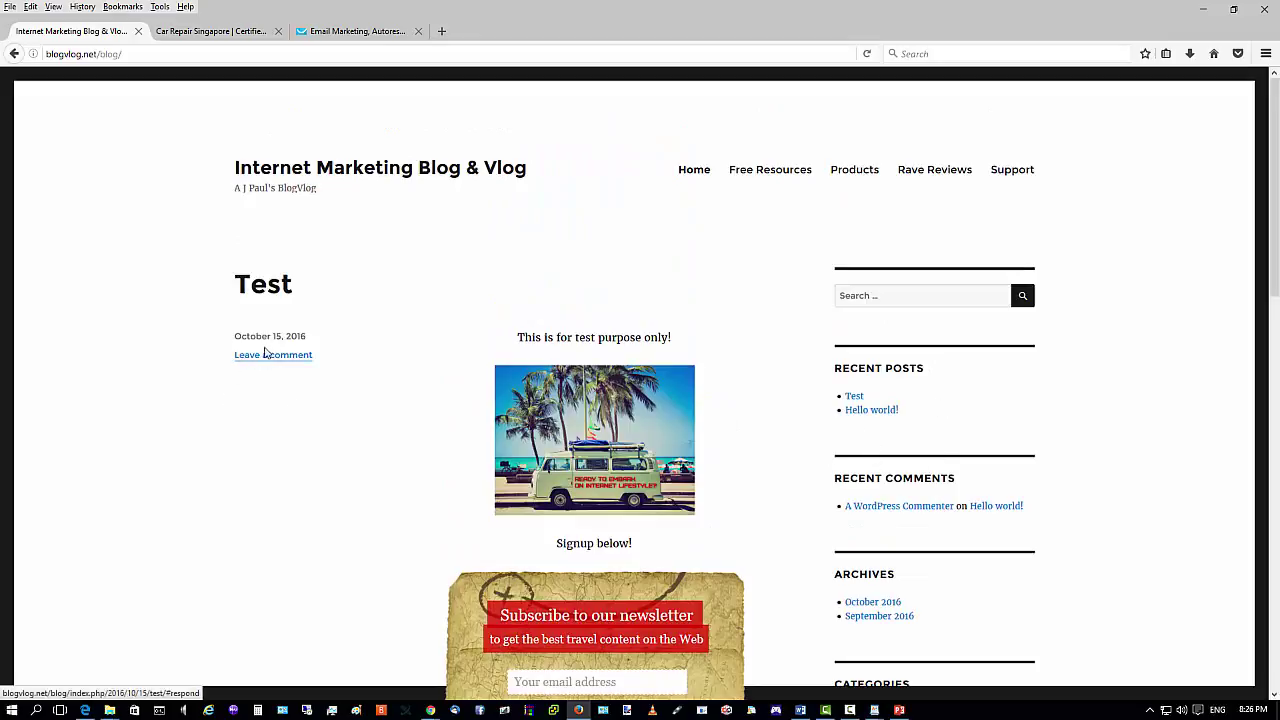
scroll(414, 334, "down", 9)
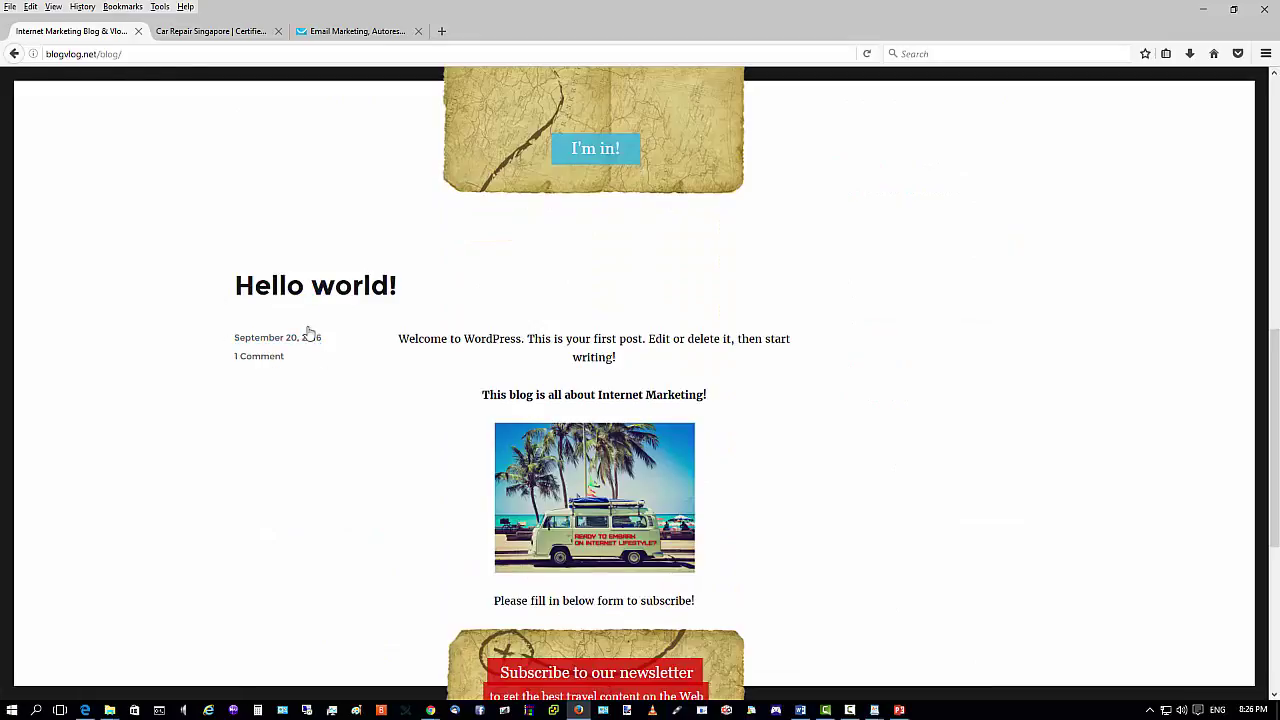
scroll(503, 485, "down", 5)
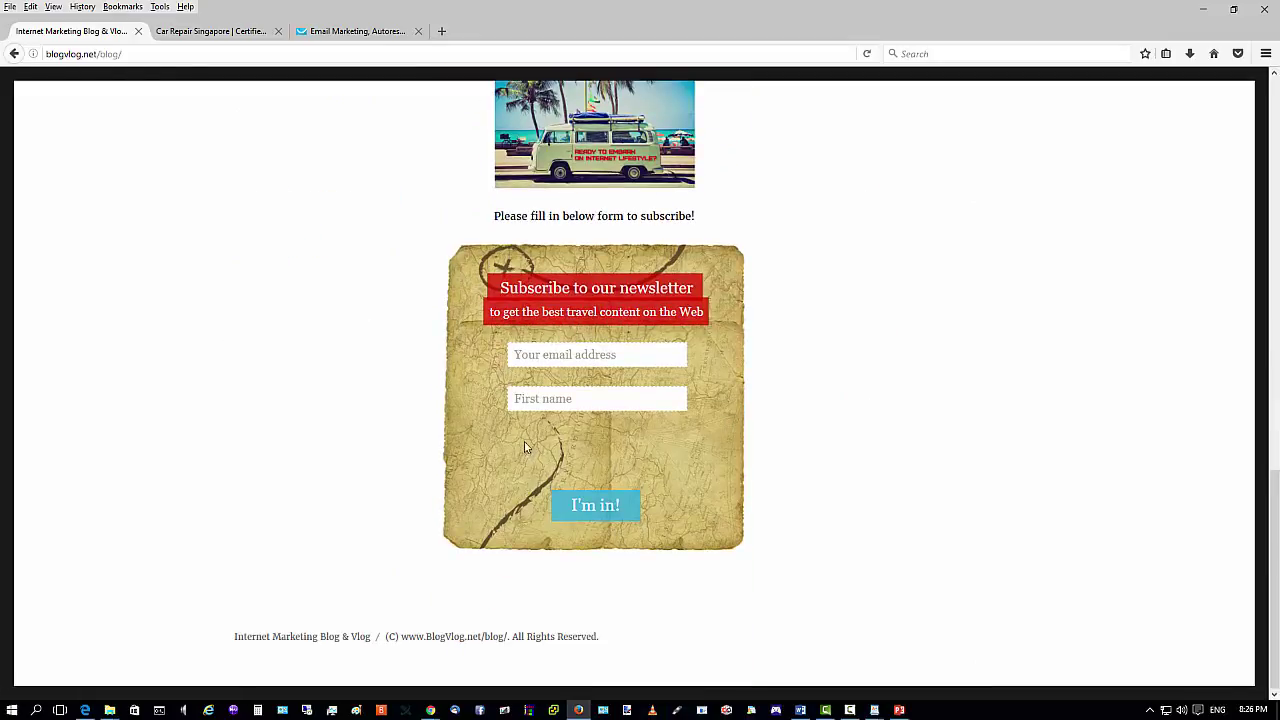
scroll(586, 491, "up", 14)
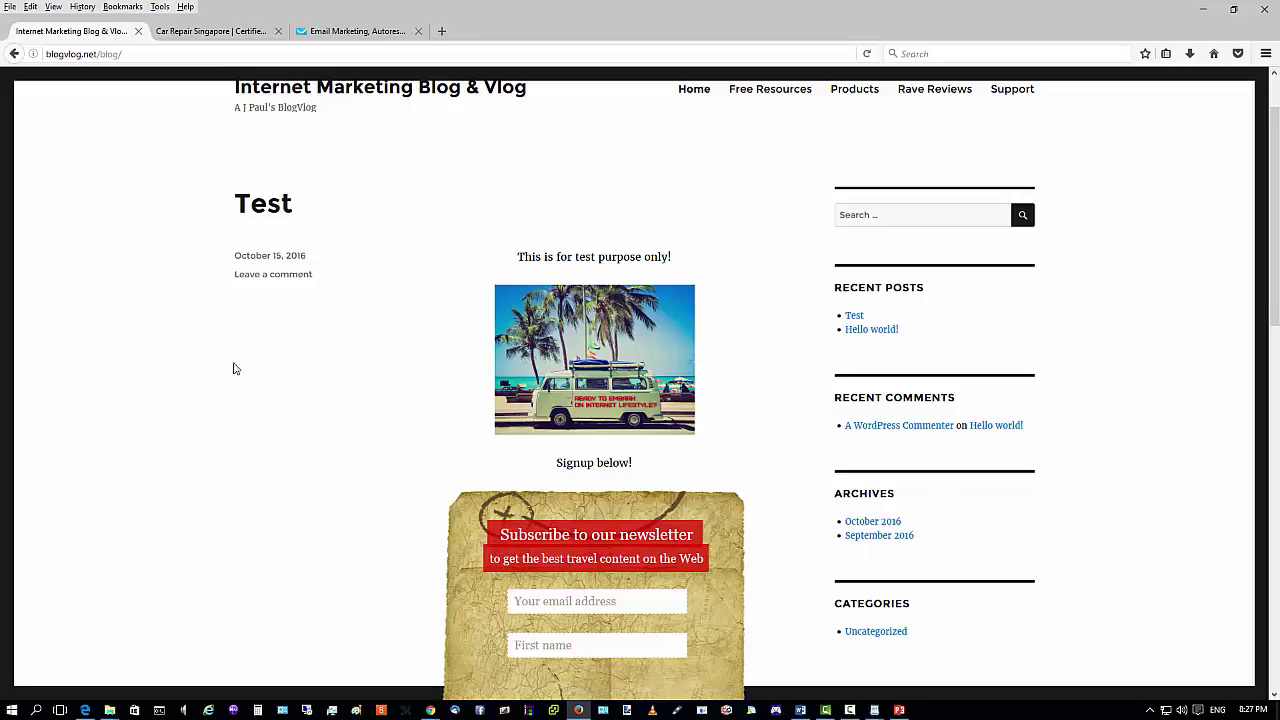
scroll(526, 260, "up", 1)
scroll(700, 250, "down", 4)
scroll(738, 487, "up", 2)
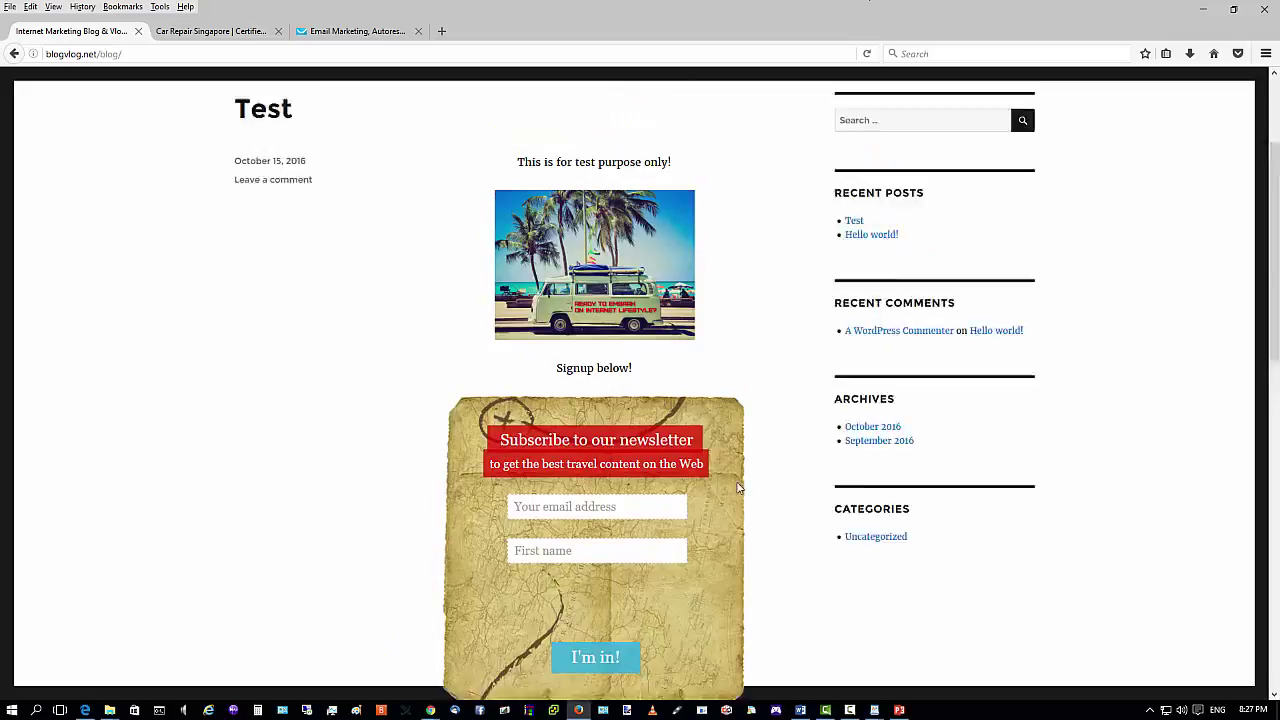
scroll(738, 487, "up", 3)
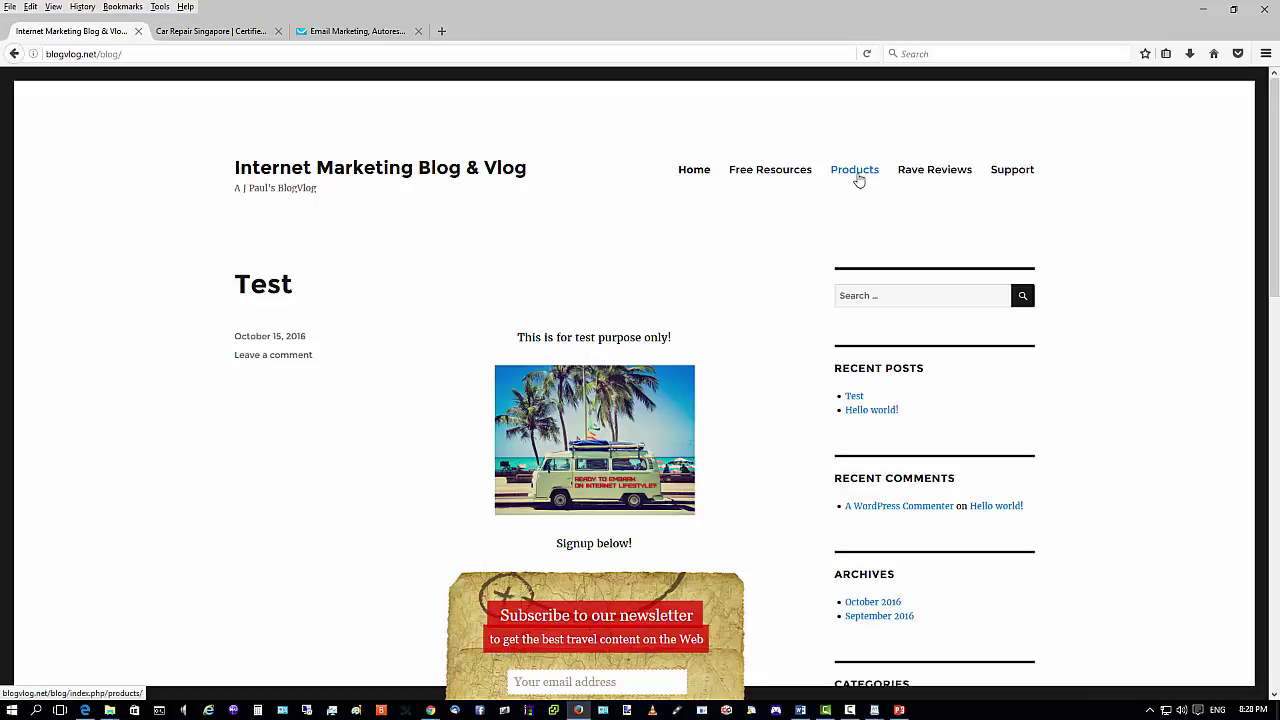
left_click(1203, 12)
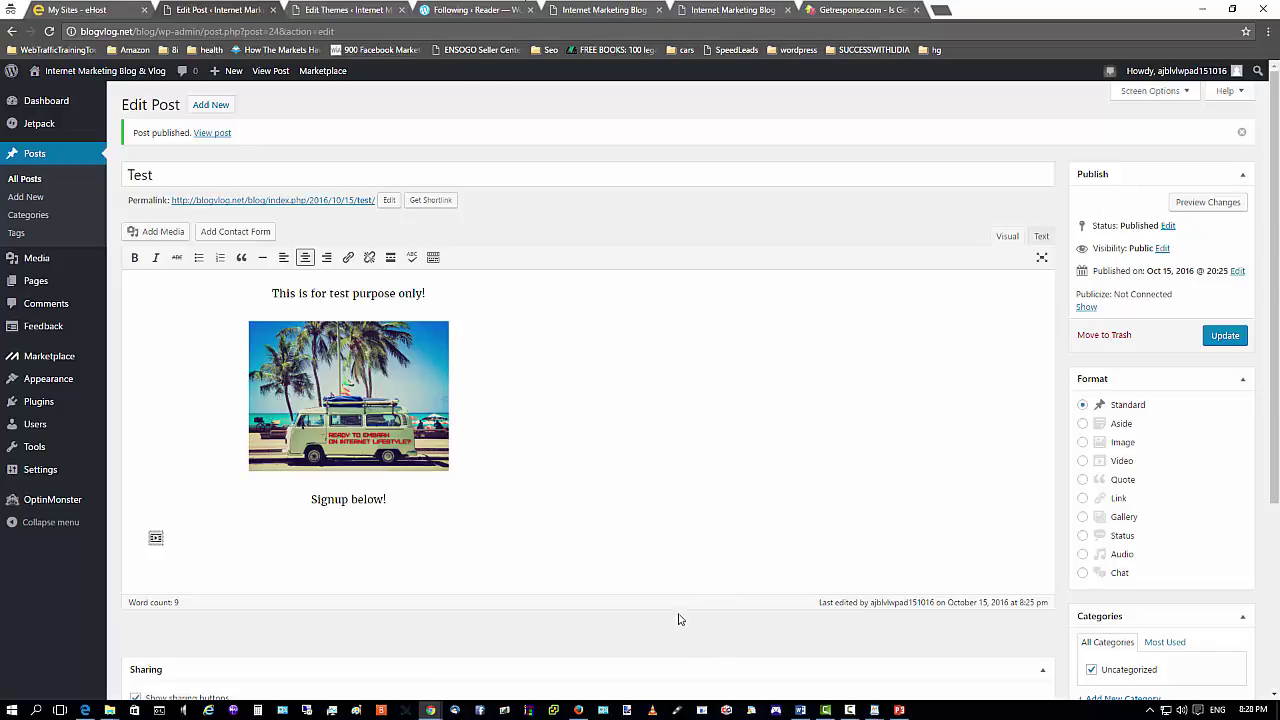
left_click(578, 710)
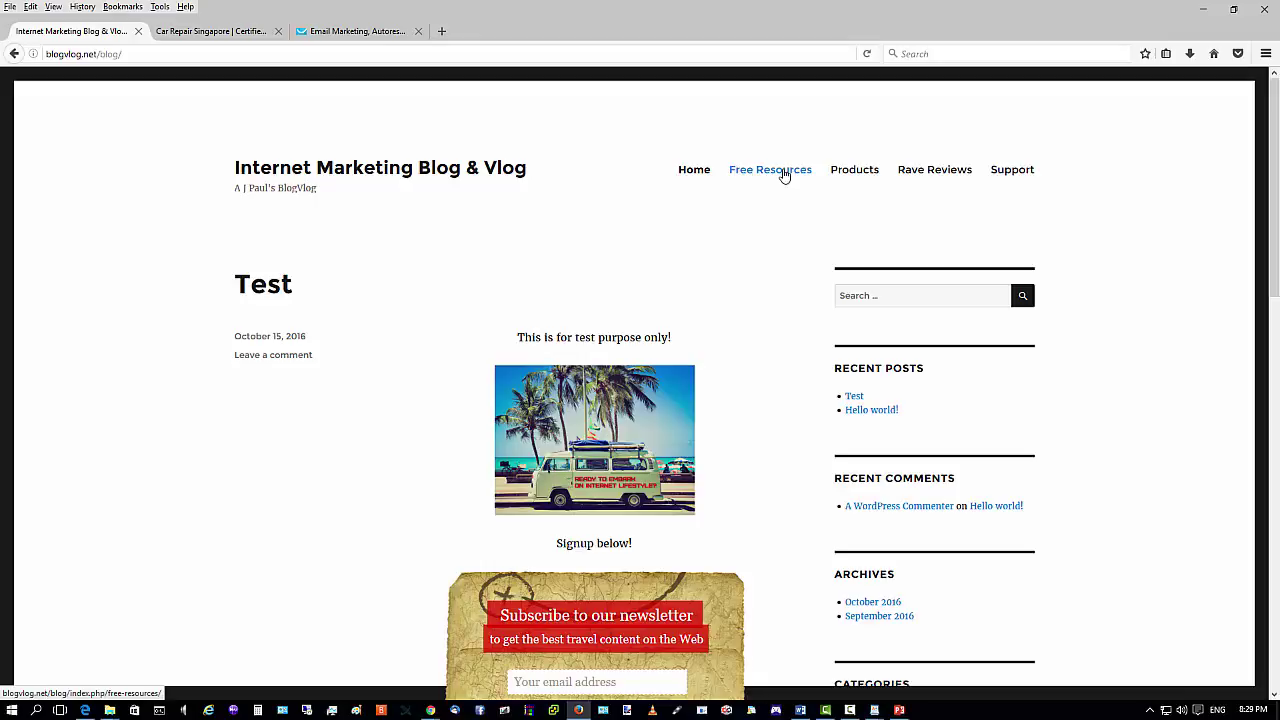
From All Pages, open the empty Products page in the editor and place the caret in its body.
left_click(1203, 10)
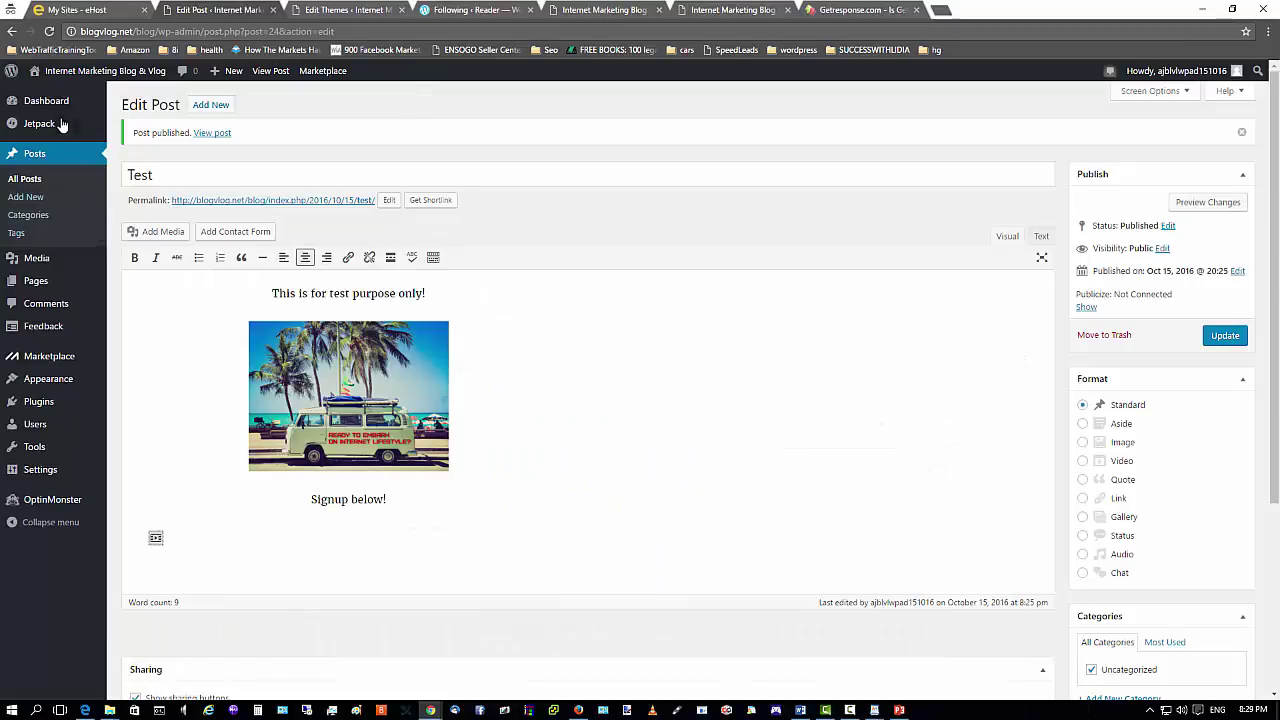
left_click(157, 297)
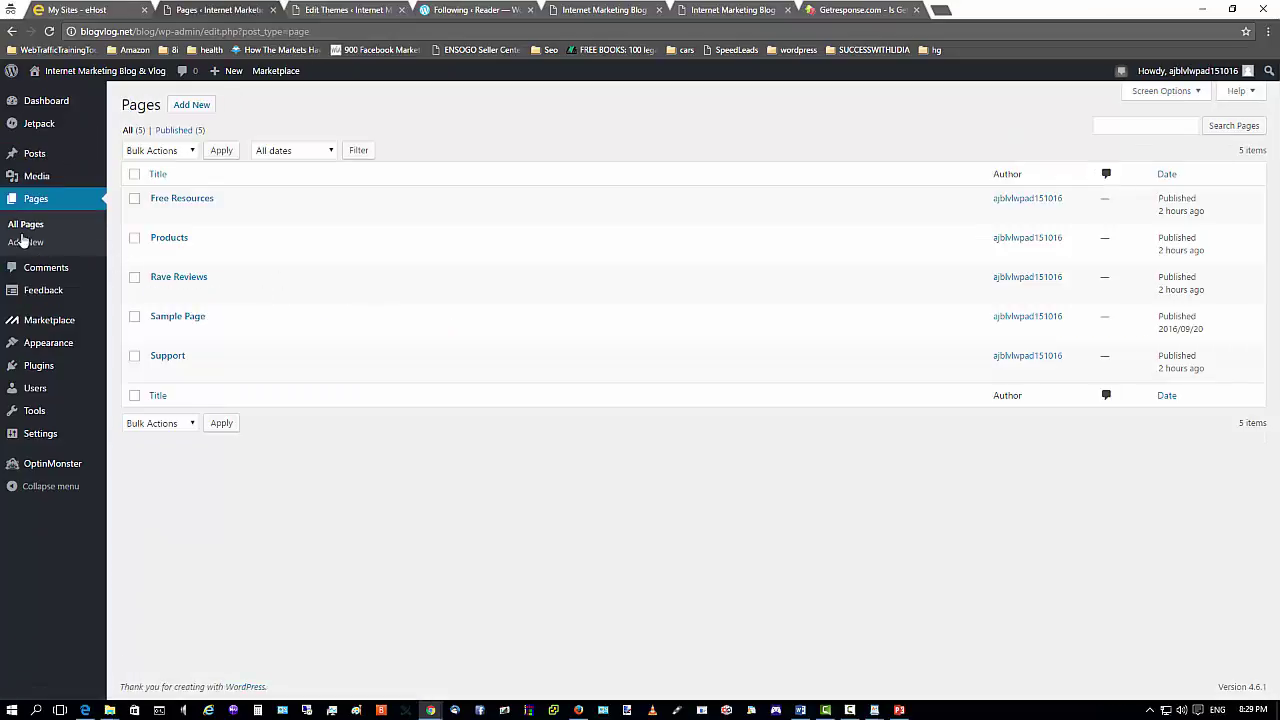
mouse_move(38, 181)
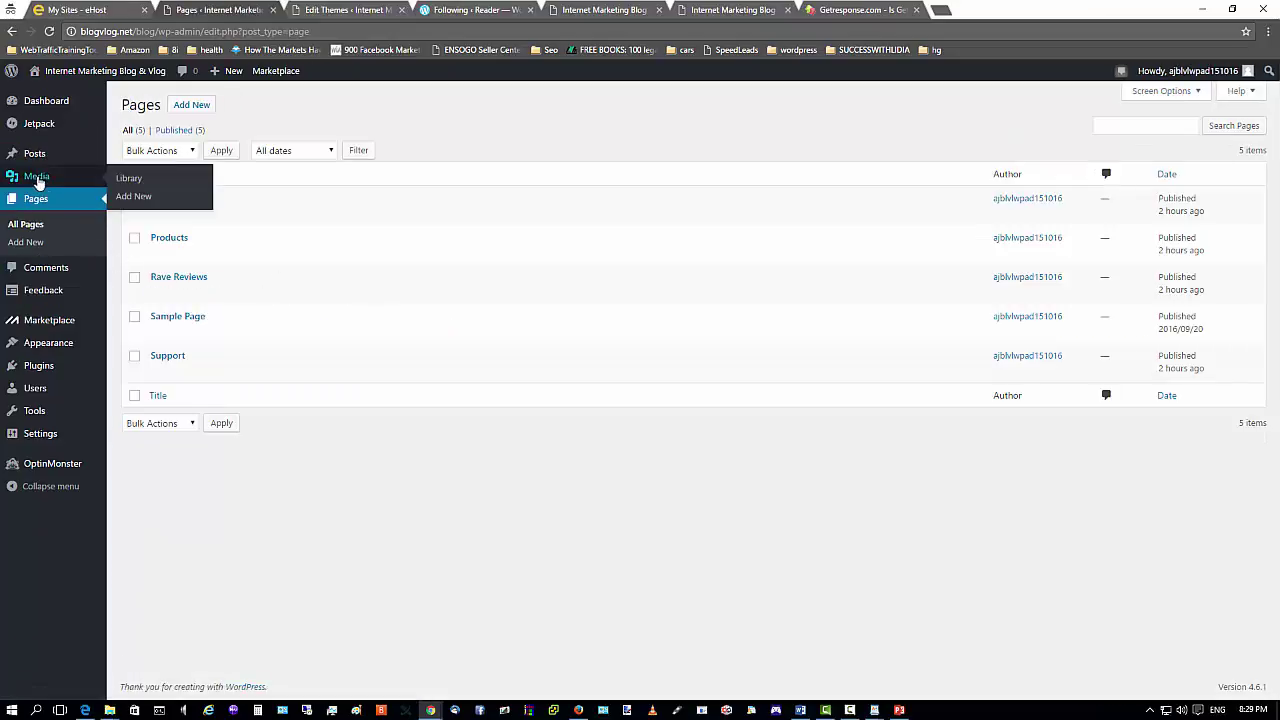
mouse_move(251, 200)
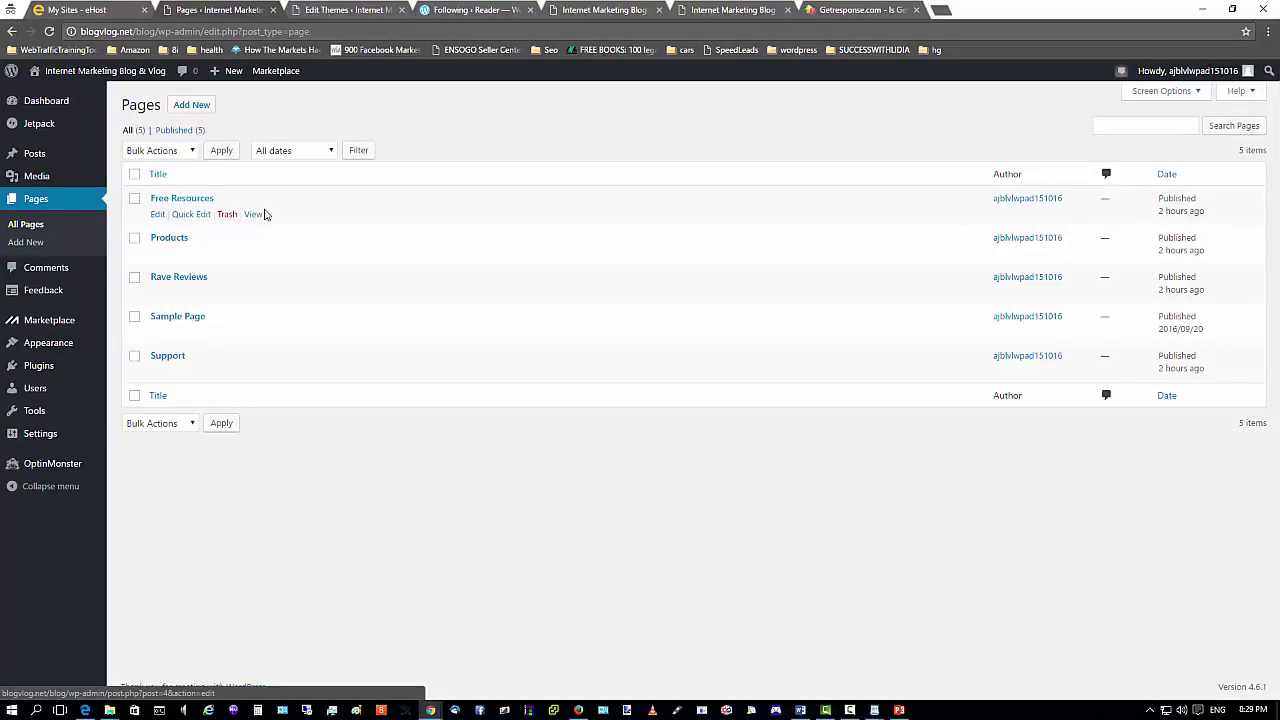
mouse_move(171, 240)
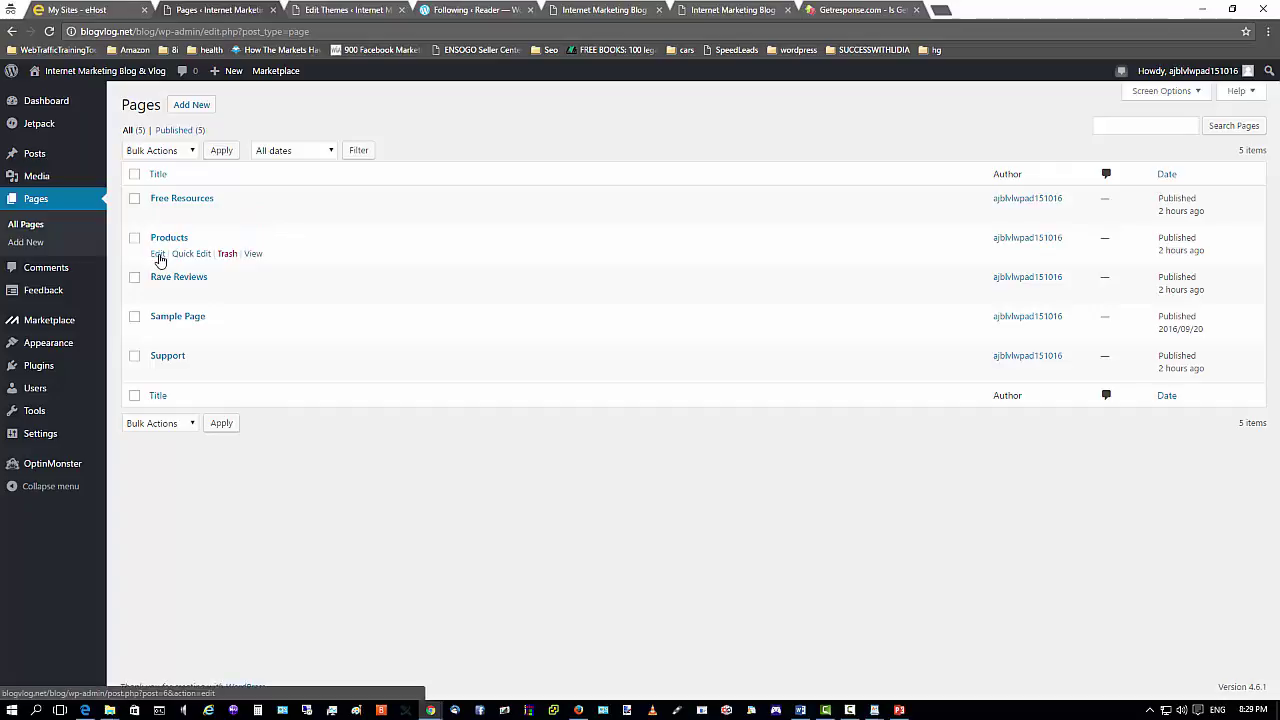
left_click(157, 255)
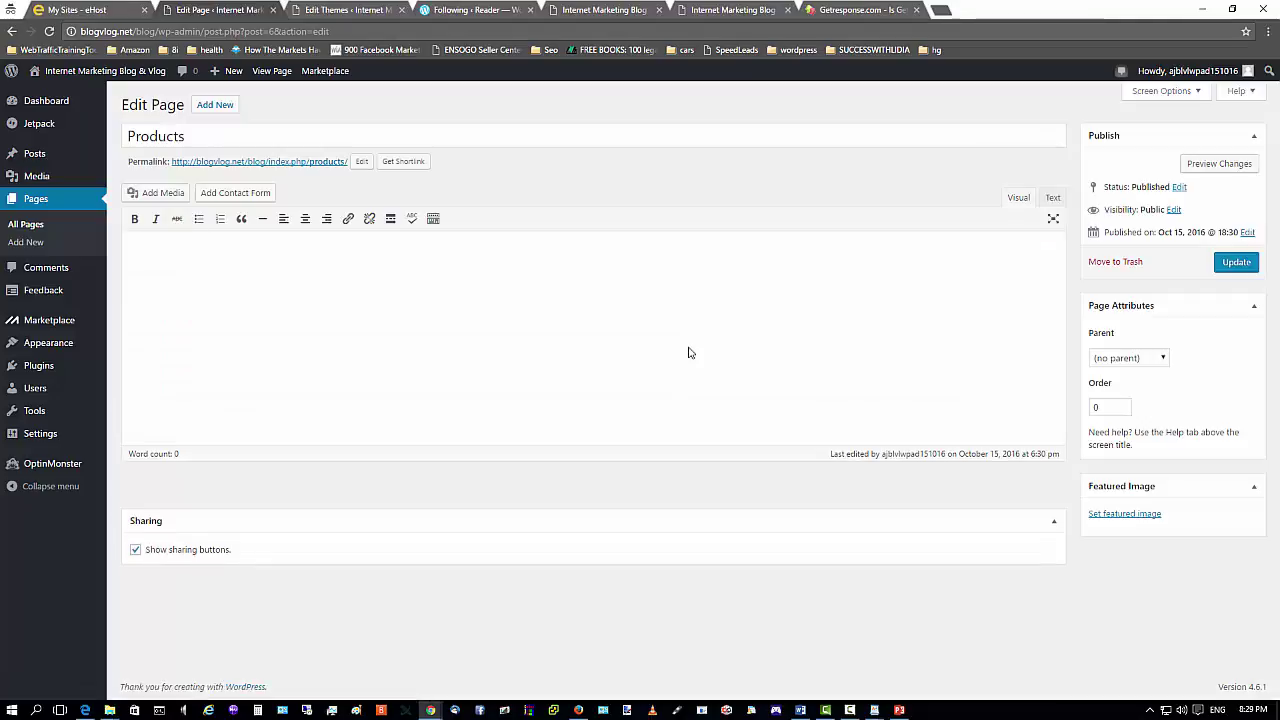
left_click(382, 288)
Bring the products17-gold product list document to the front in WordPad.
mouse_move(873, 710)
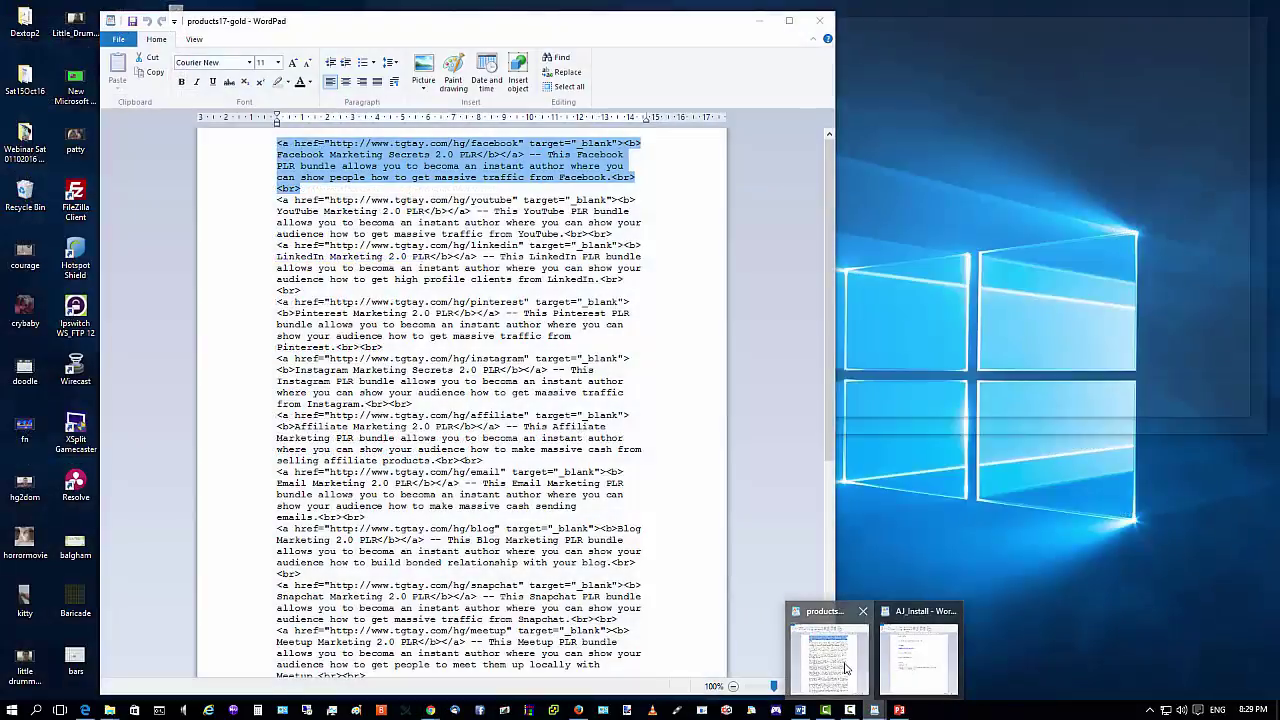
left_click(845, 668)
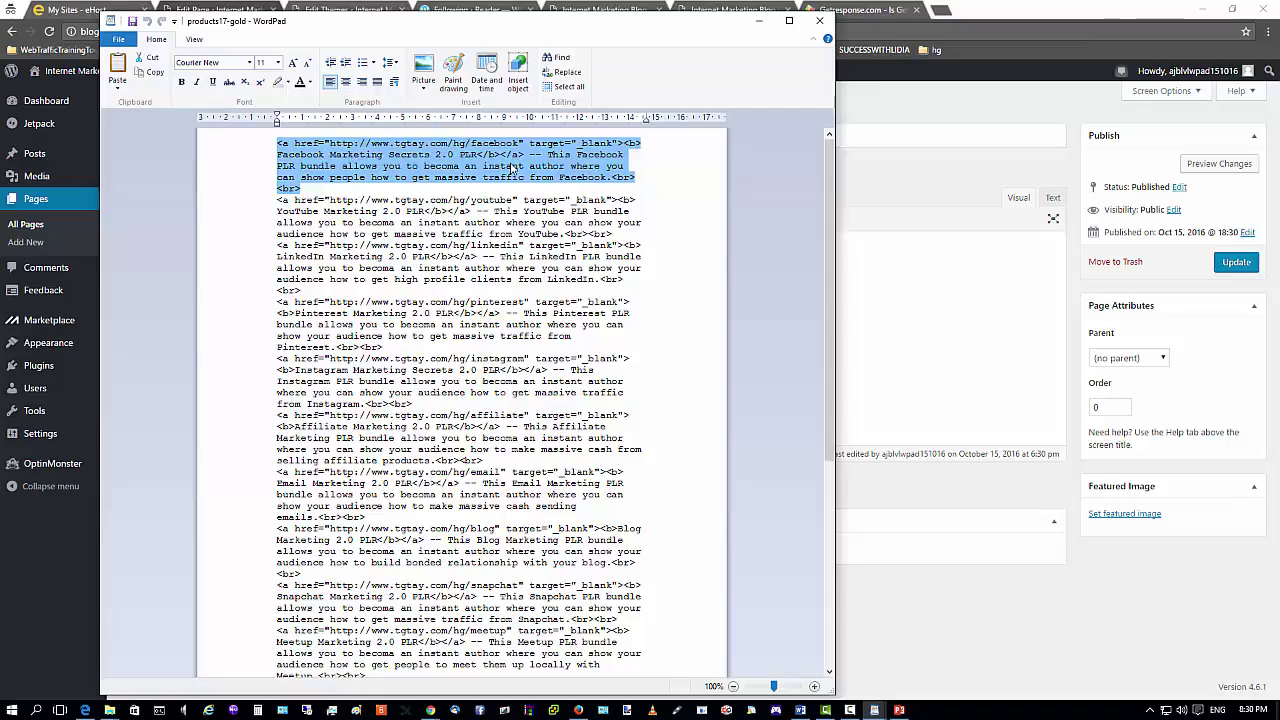
left_click(851, 711)
left_click(829, 651)
Save it as products17-gold in the Sat15Oct16 folder on USB Drive (I:).
left_click(116, 41)
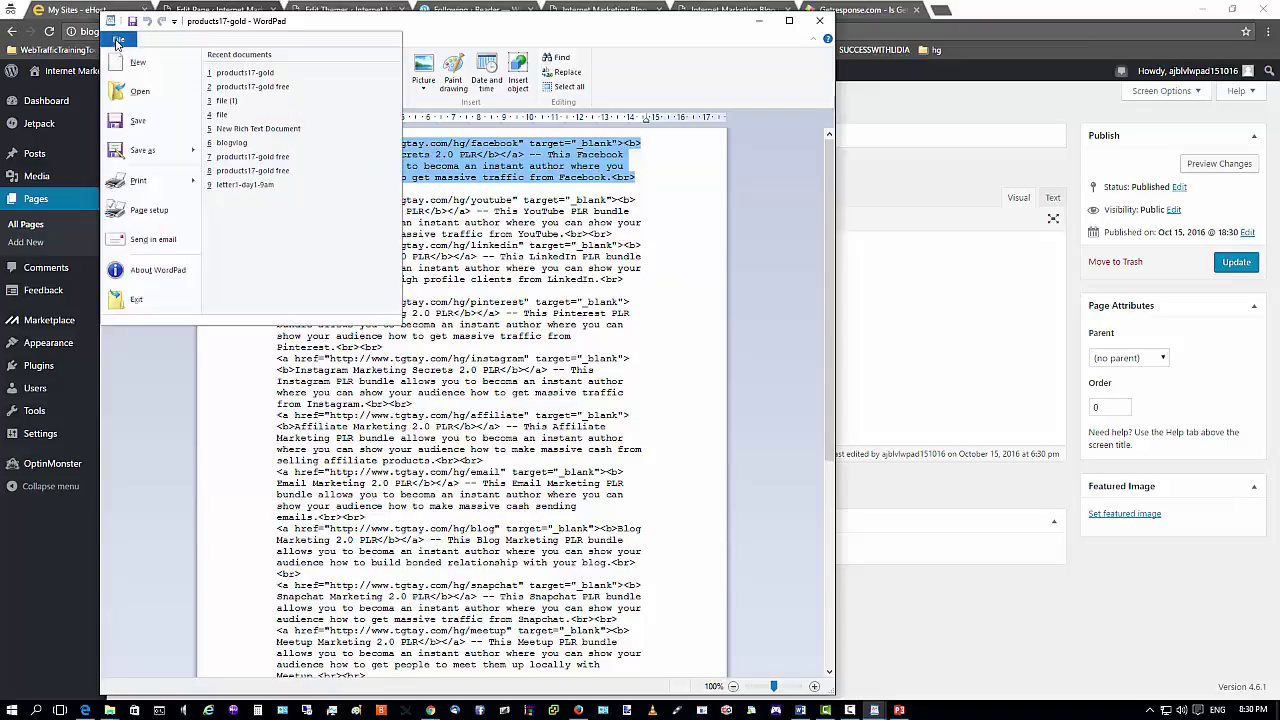
left_click(141, 149)
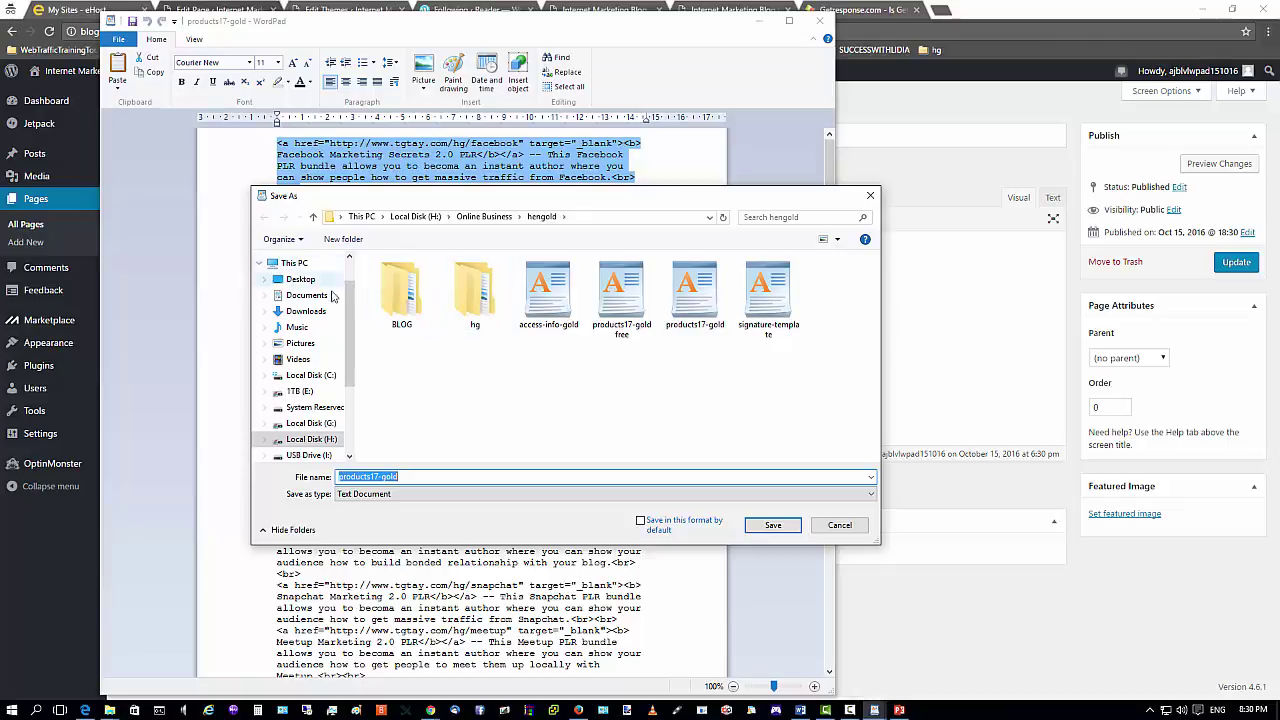
left_click(300, 279)
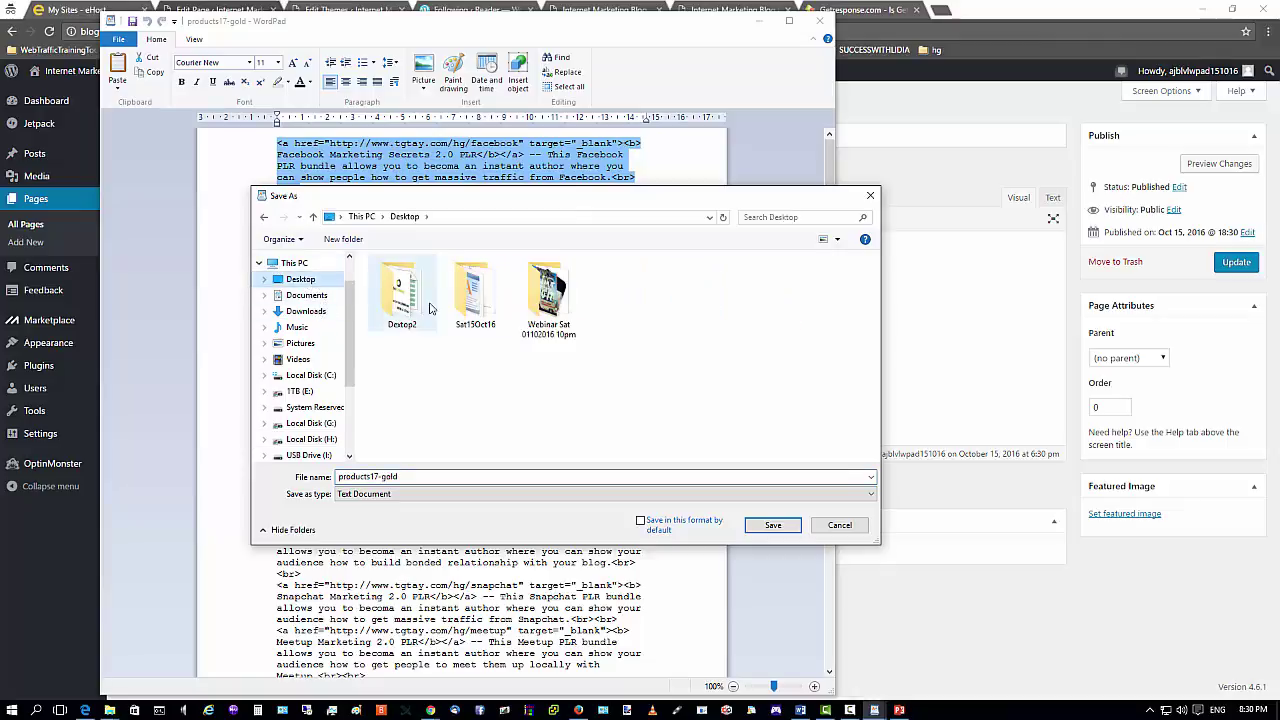
left_click(310, 455)
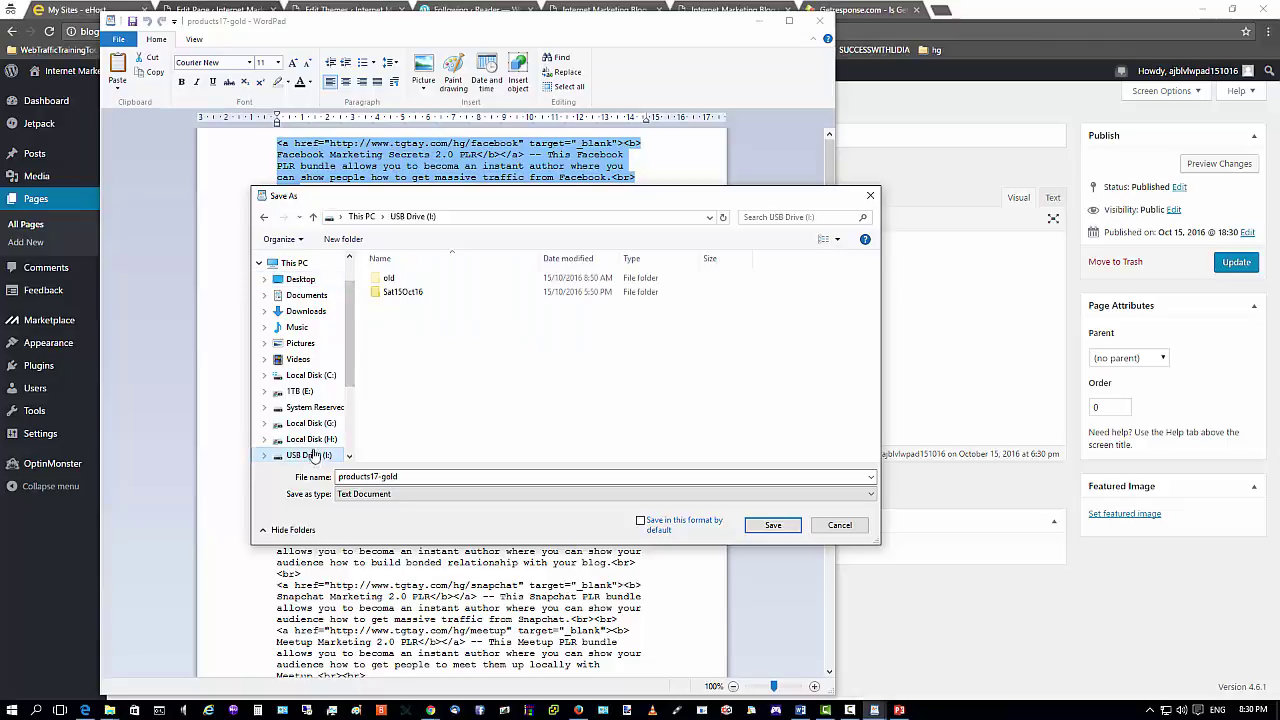
double_click(395, 293)
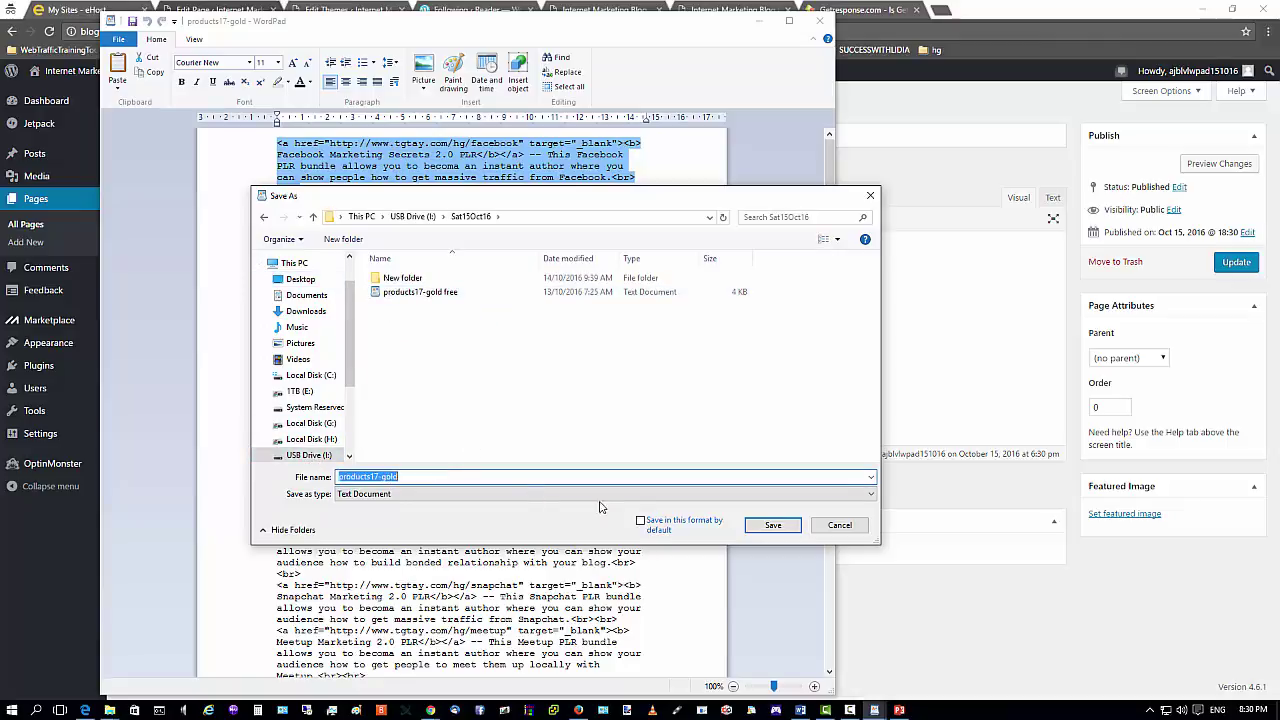
left_click(770, 525)
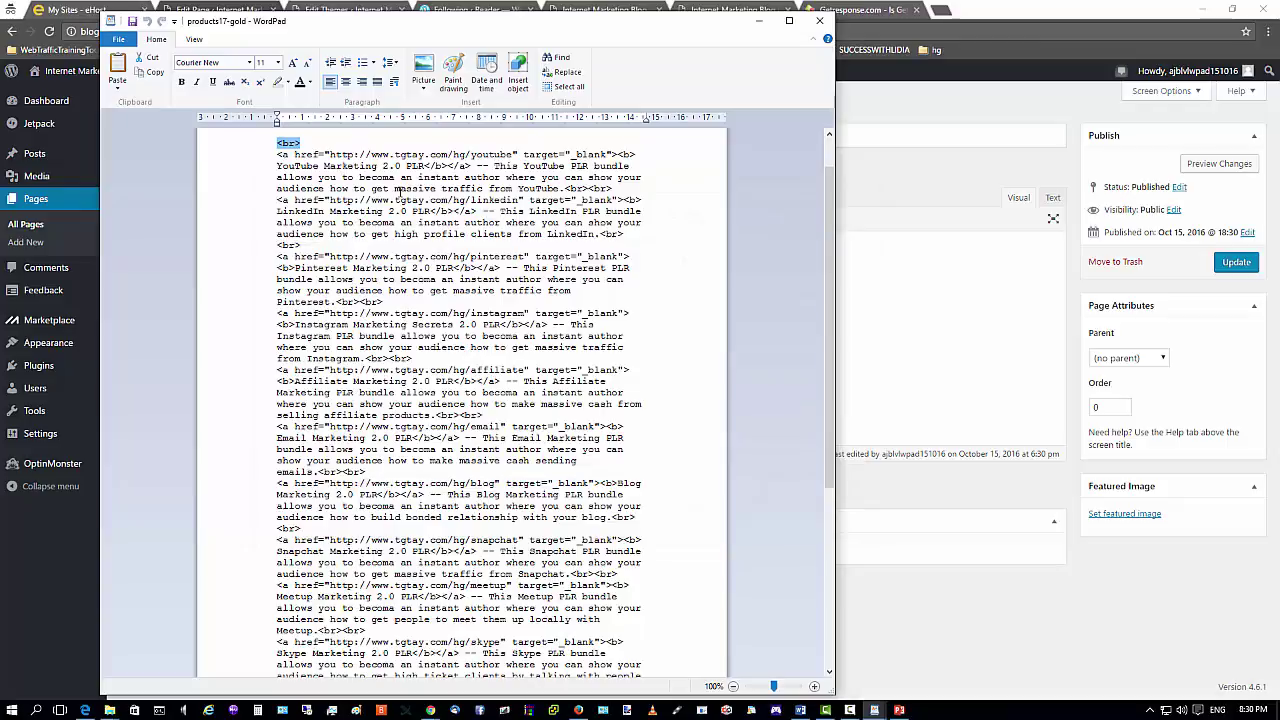
Add blank lines after the Facebook and LinkedIn entries and copy the Facebook entry.
scroll(403, 257, "up", 2)
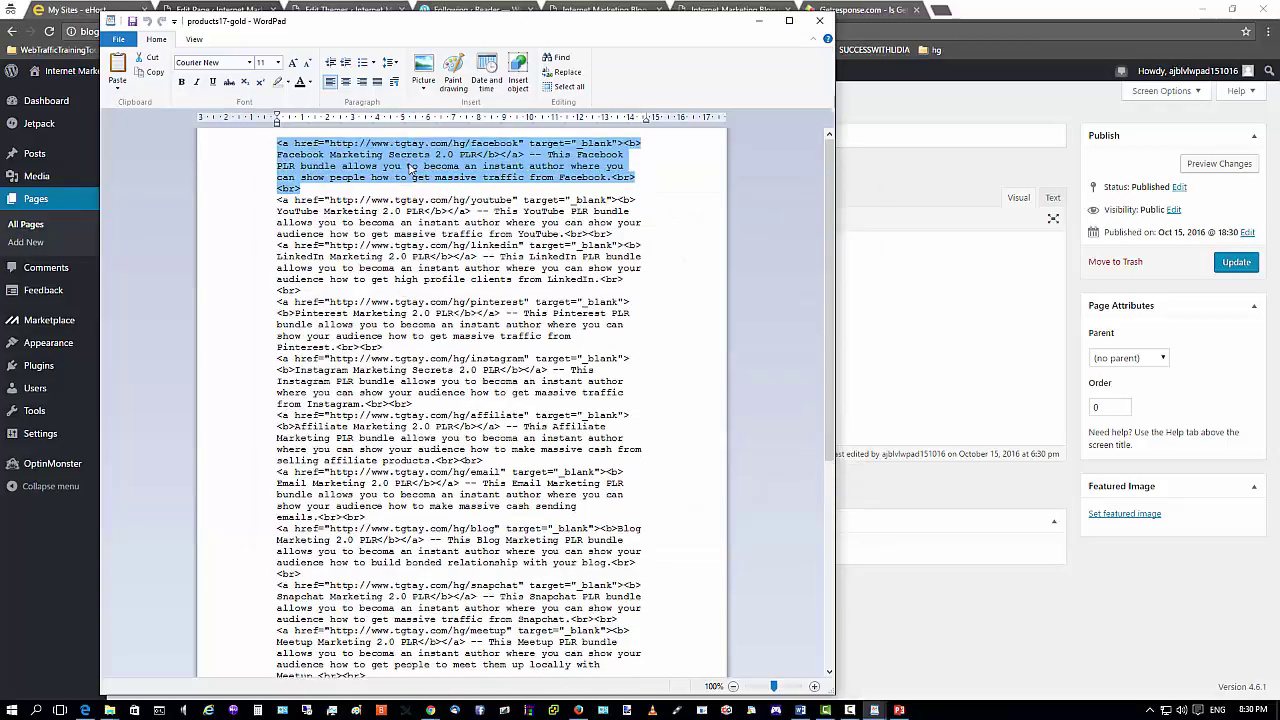
left_click(318, 188)
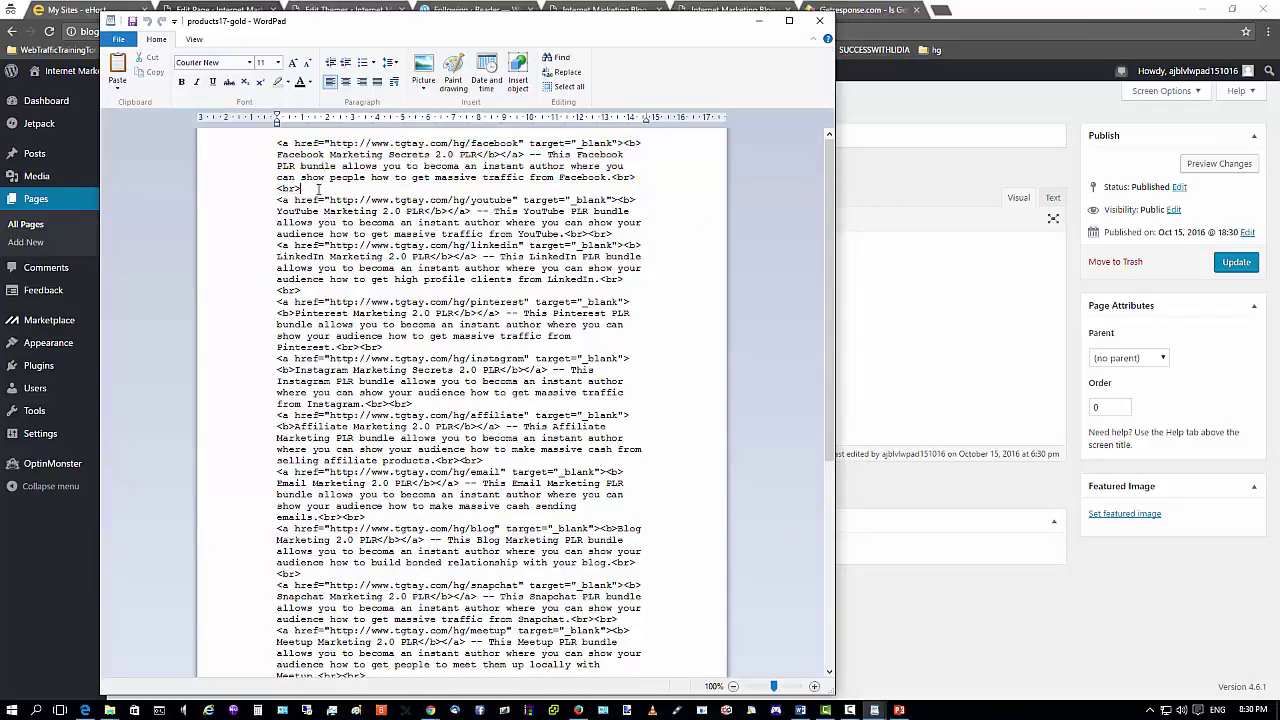
key("Return")
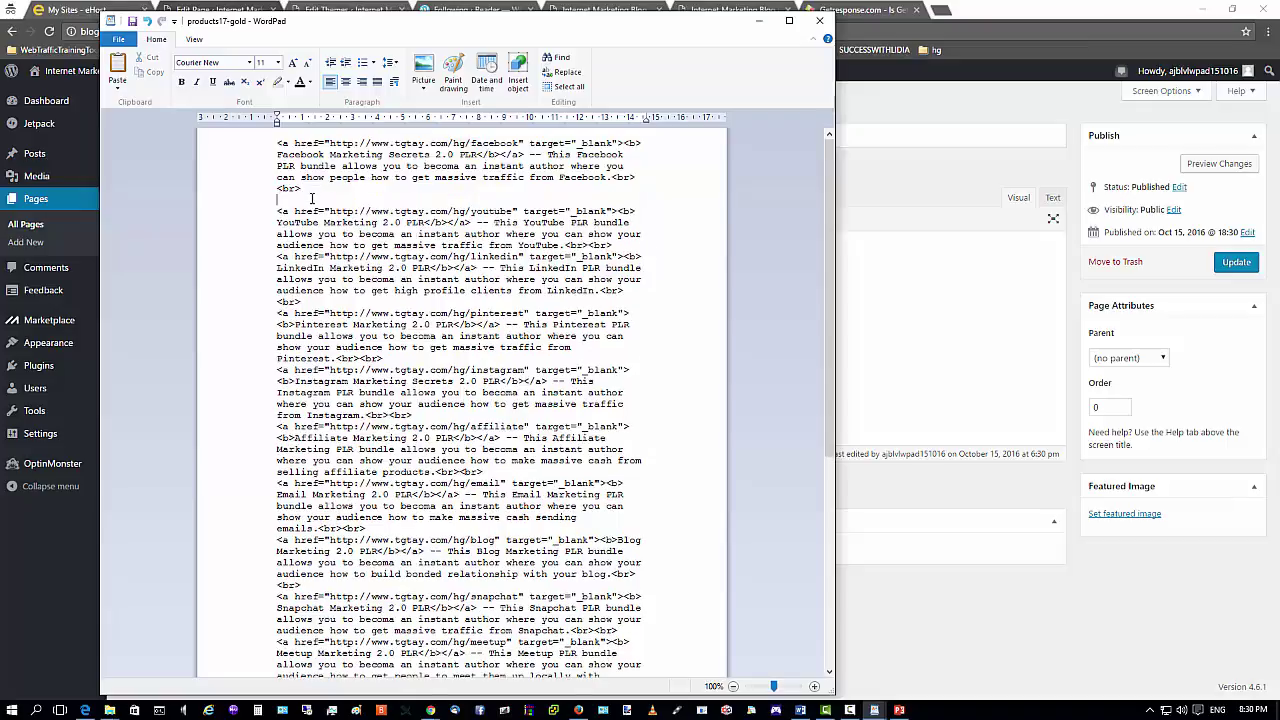
left_click(318, 301)
key("Return")
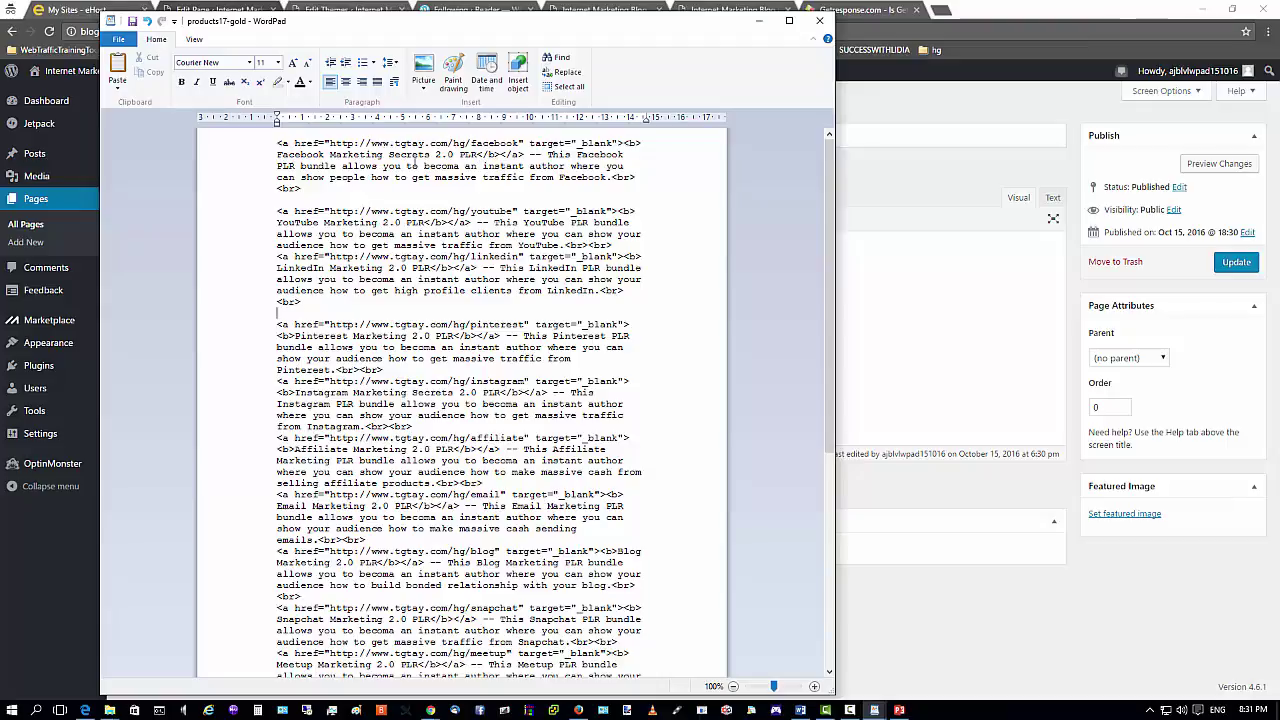
left_click_drag(301, 188, 281, 143)
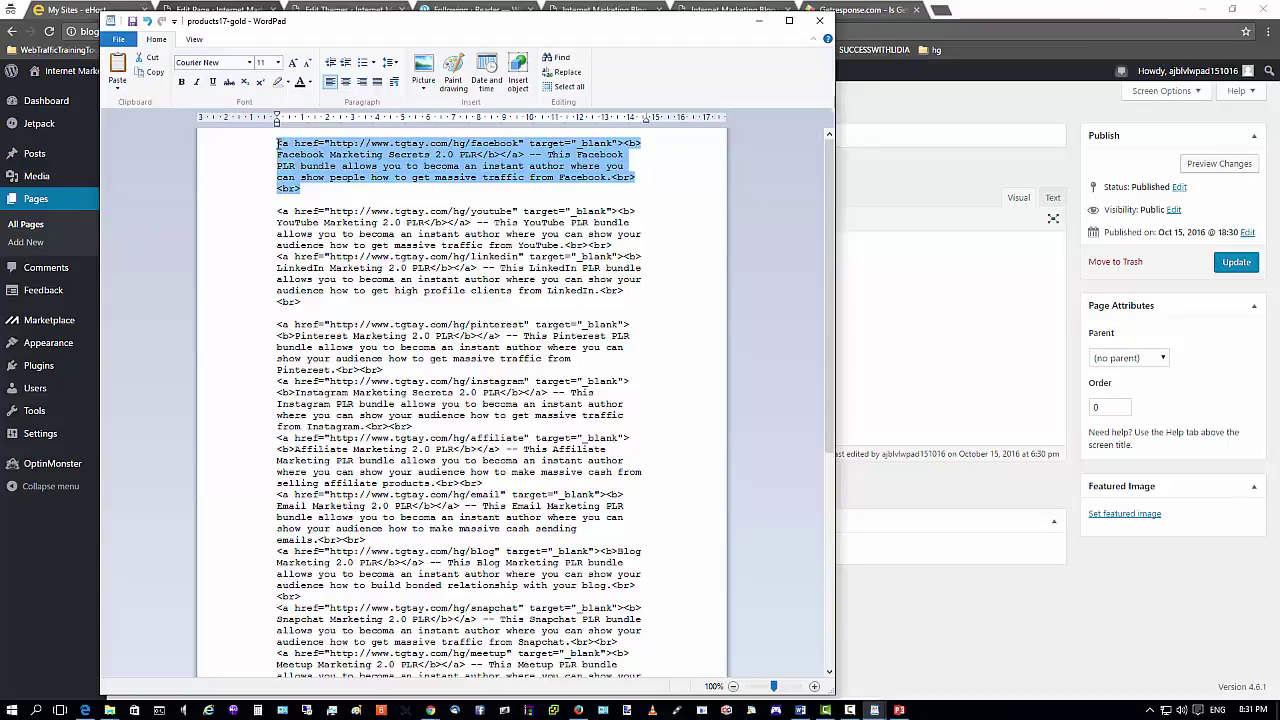
left_click(319, 191)
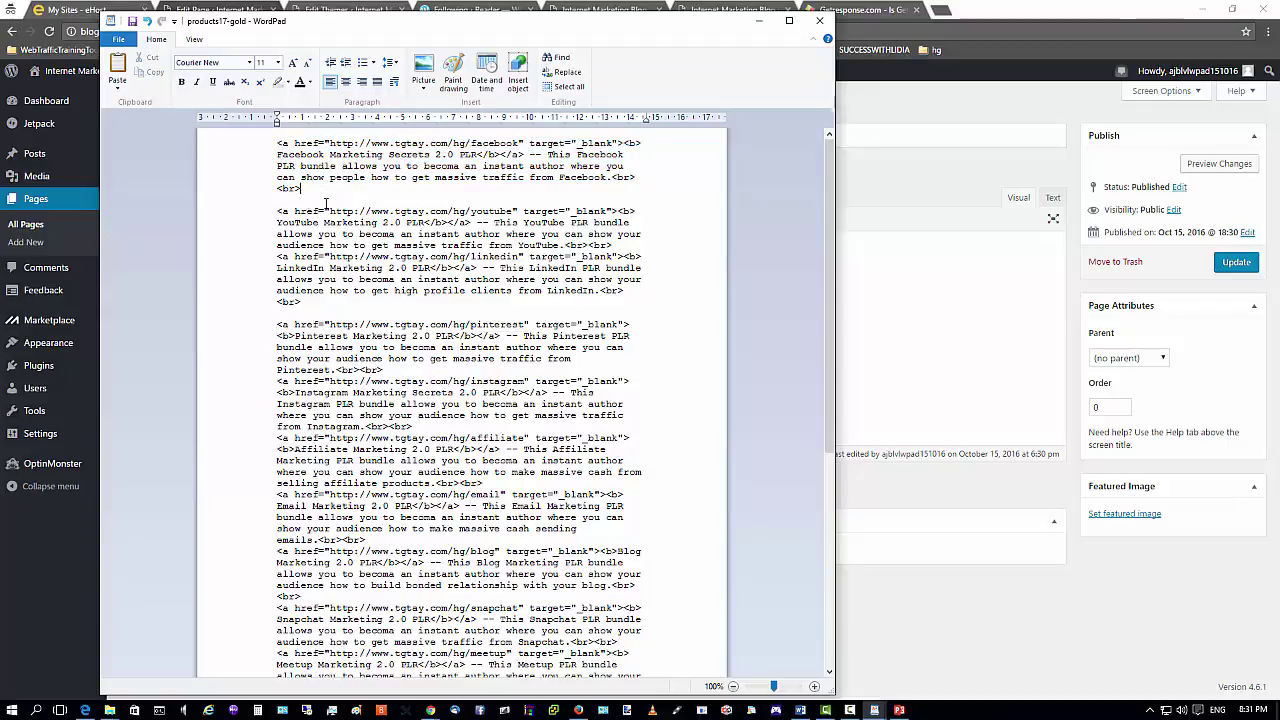
key("Return")
key("Return")
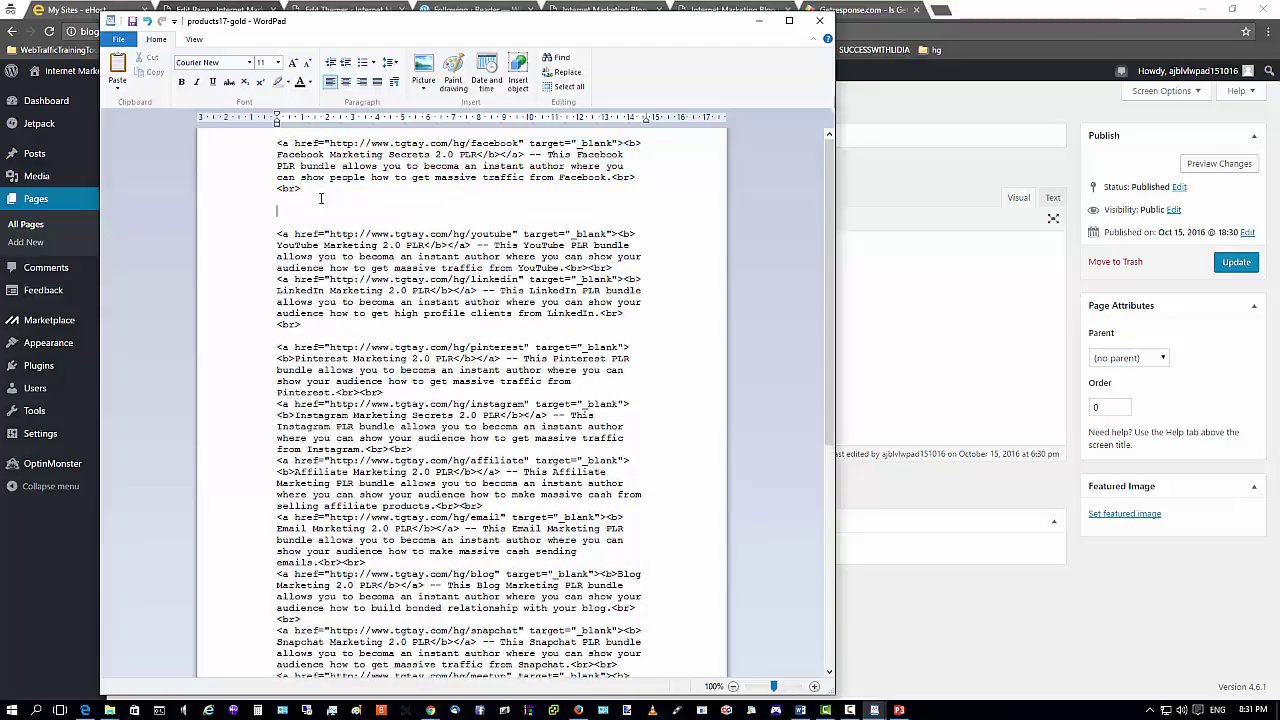
key("Return")
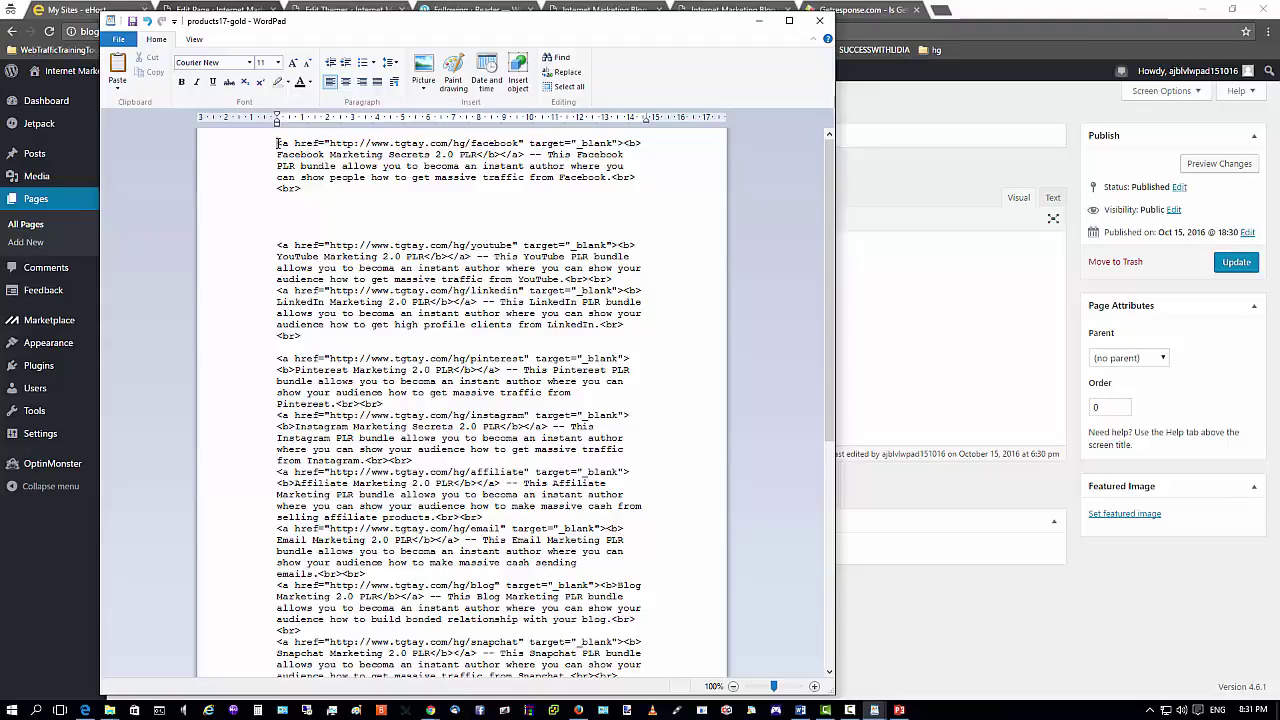
left_click_drag(277, 143, 300, 192)
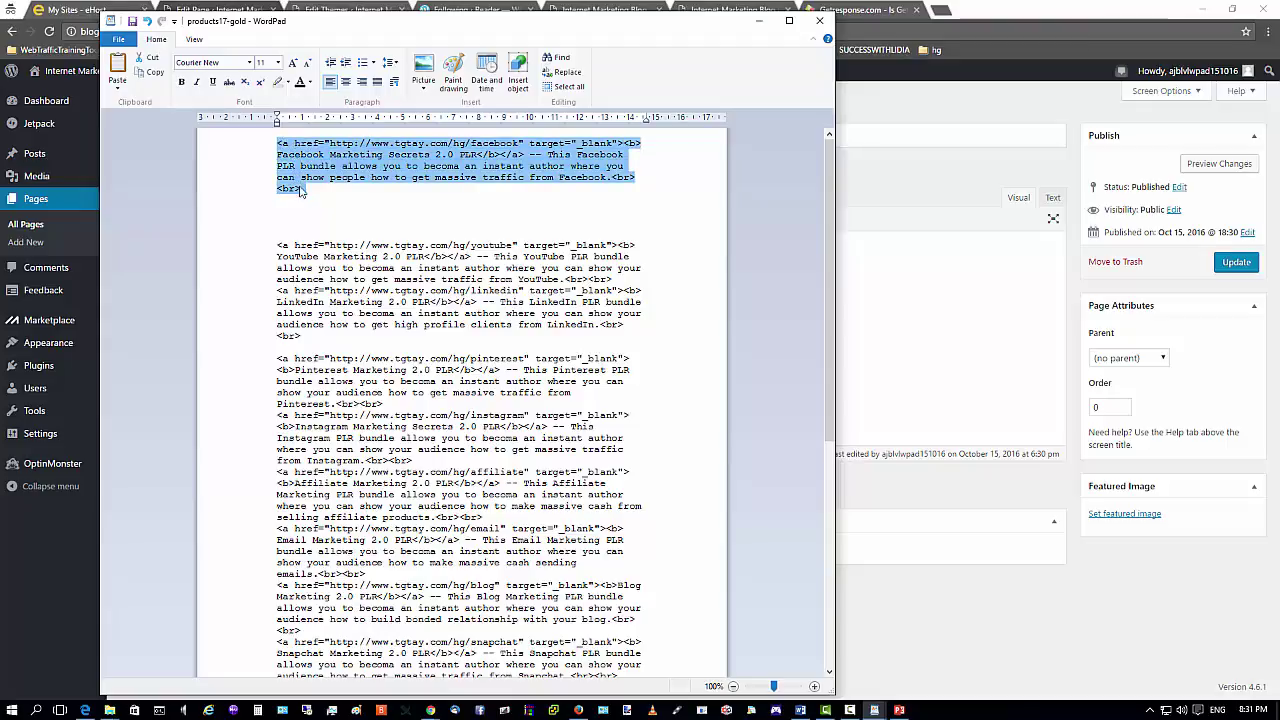
right_click(303, 170)
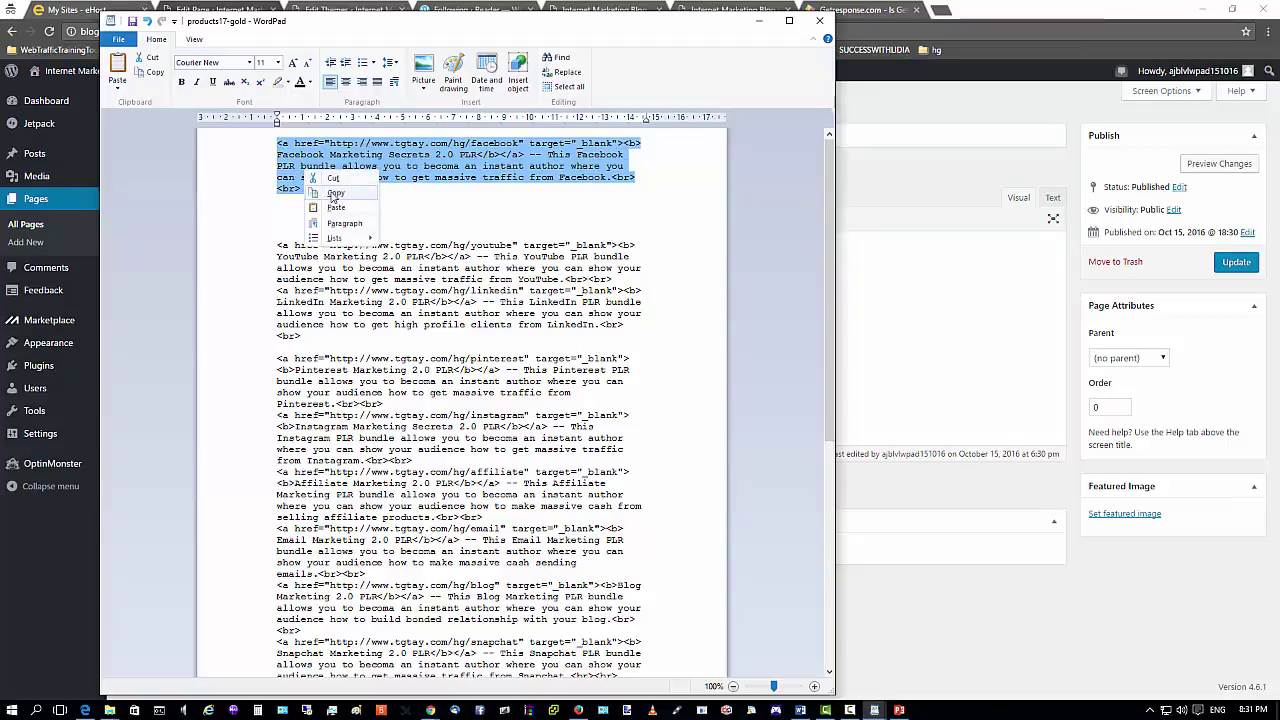
left_click(335, 193)
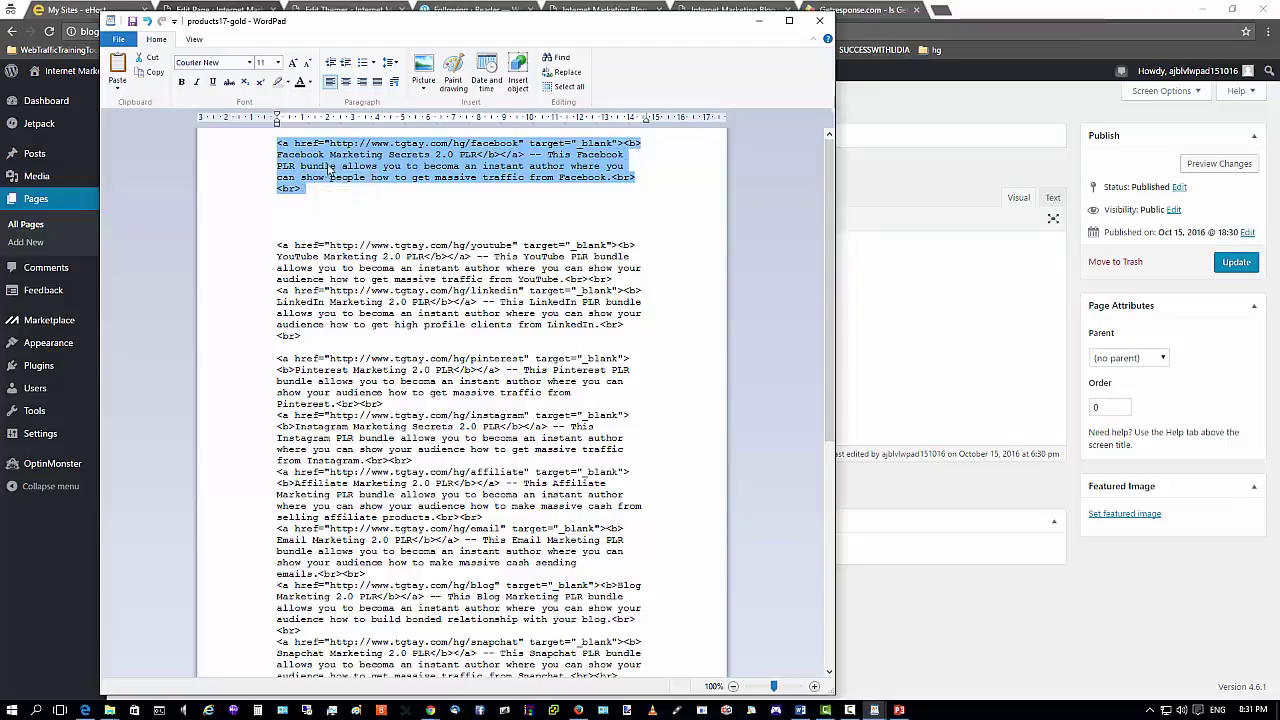
Remove the extra blank lines before the YouTube and Pinterest entries.
scroll(613, 380, "down", 10)
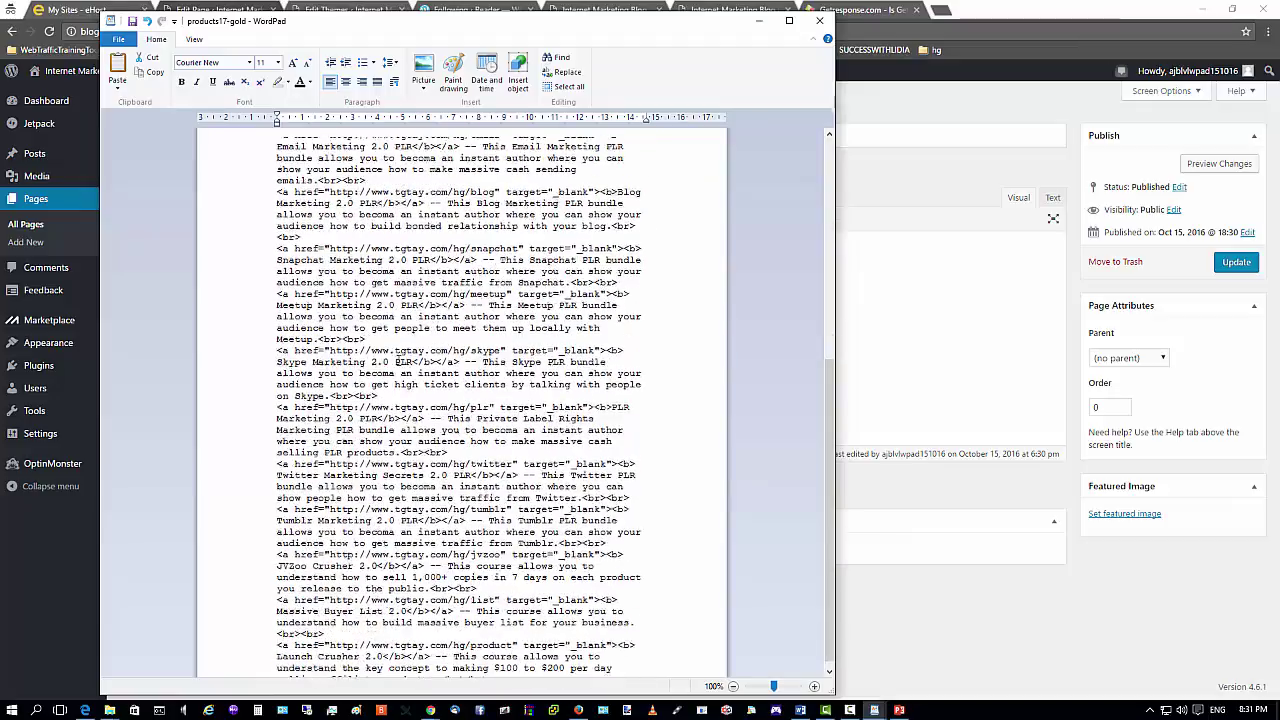
scroll(378, 313, "up", 10)
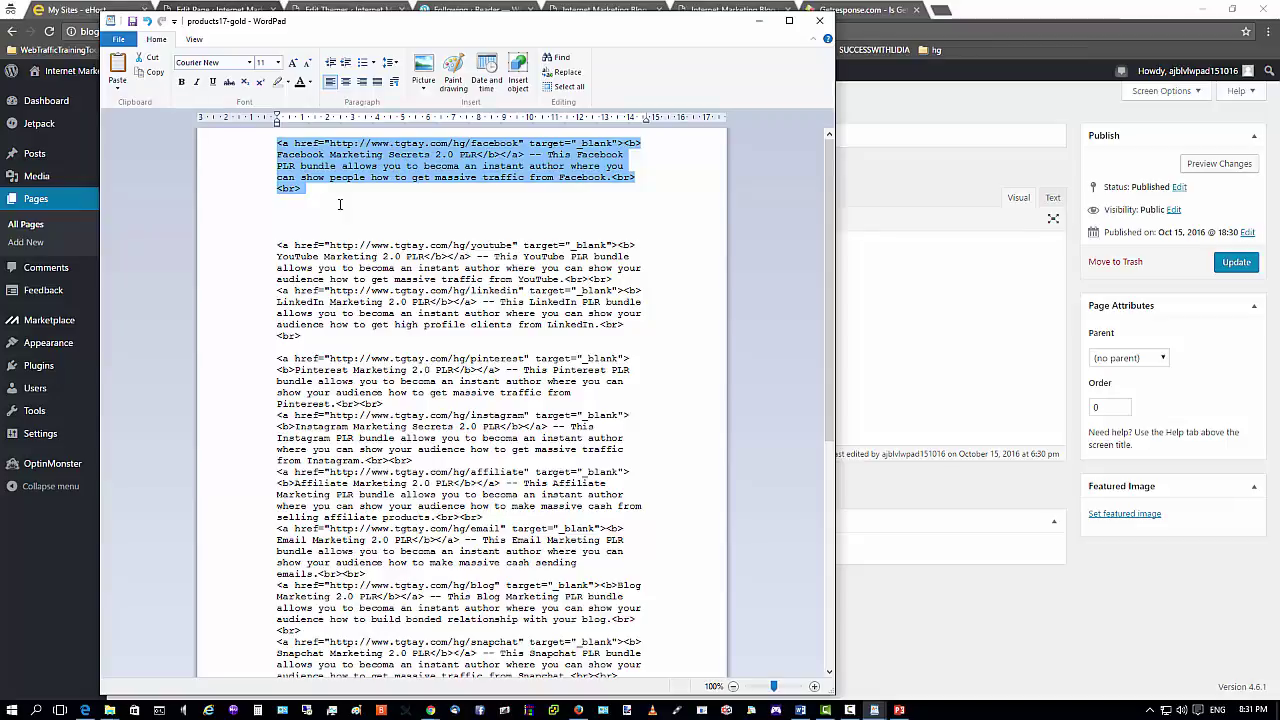
left_click(339, 205)
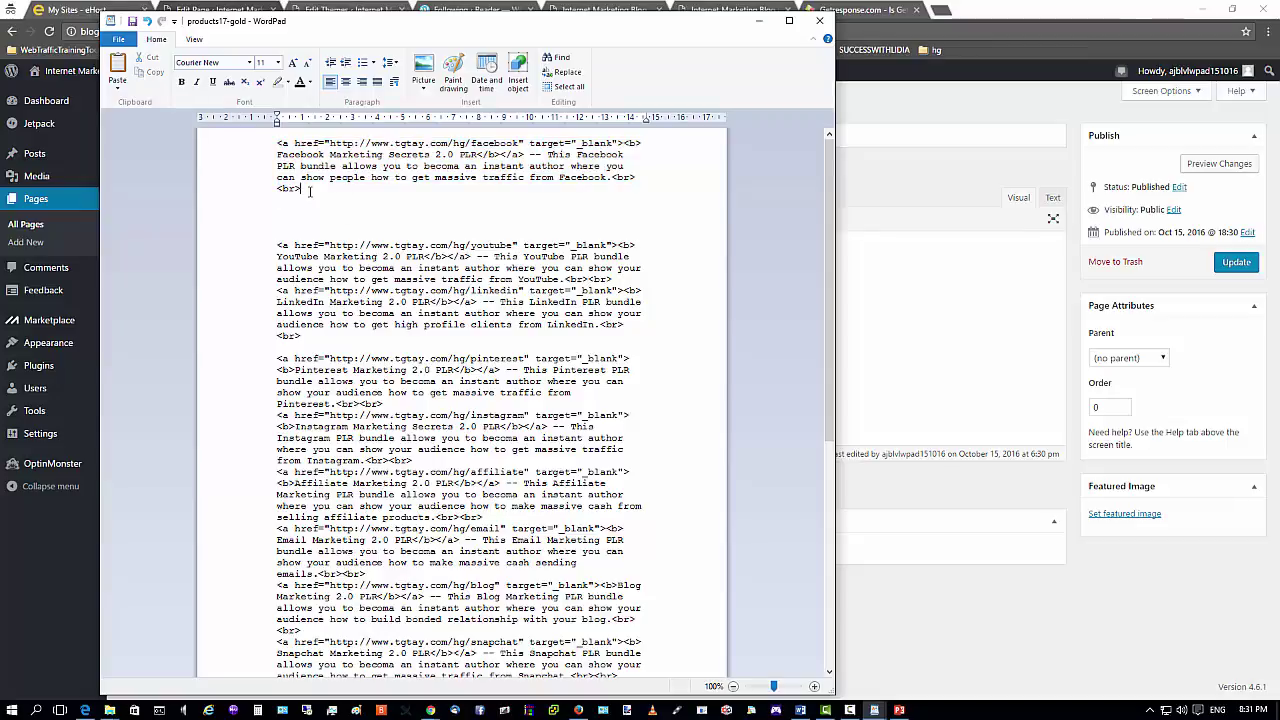
key("Delete")
key("Delete")
key("Delete")
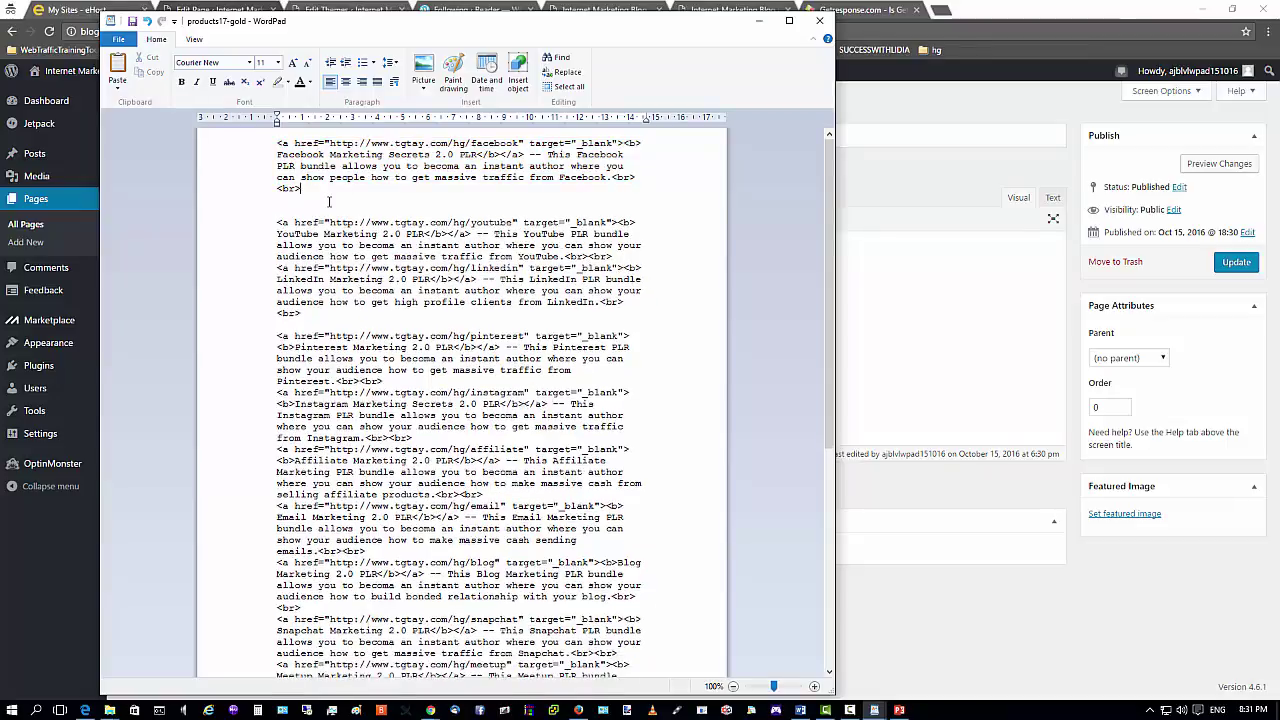
key("Delete")
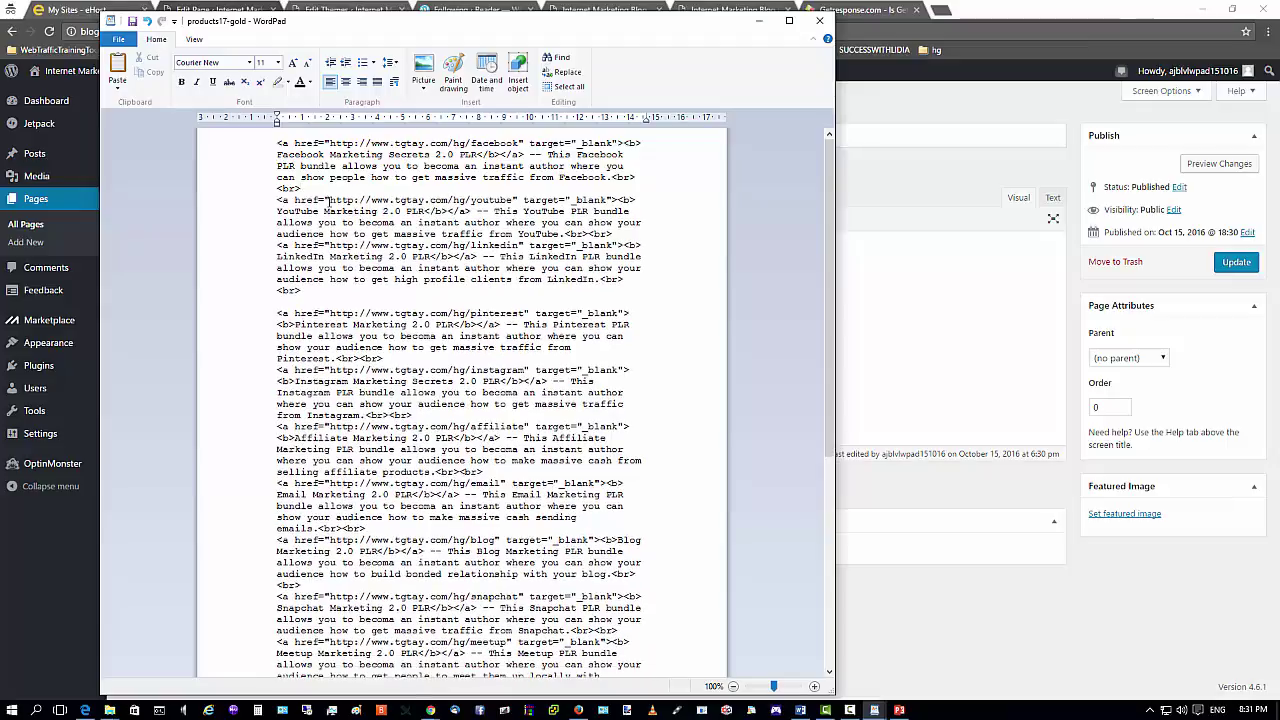
left_click(311, 292)
key("Delete")
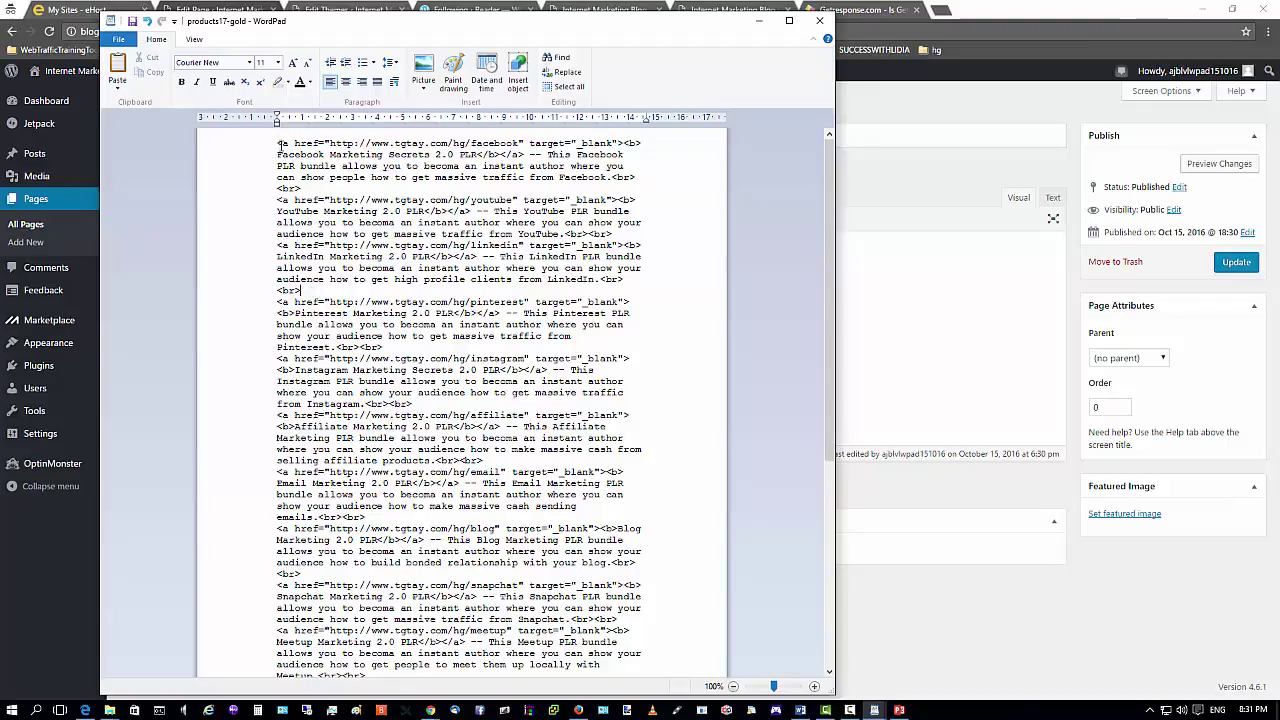
Copy the product link entries from Facebook down through Blog.
left_click_drag(280, 143, 302, 575)
right_click(316, 484)
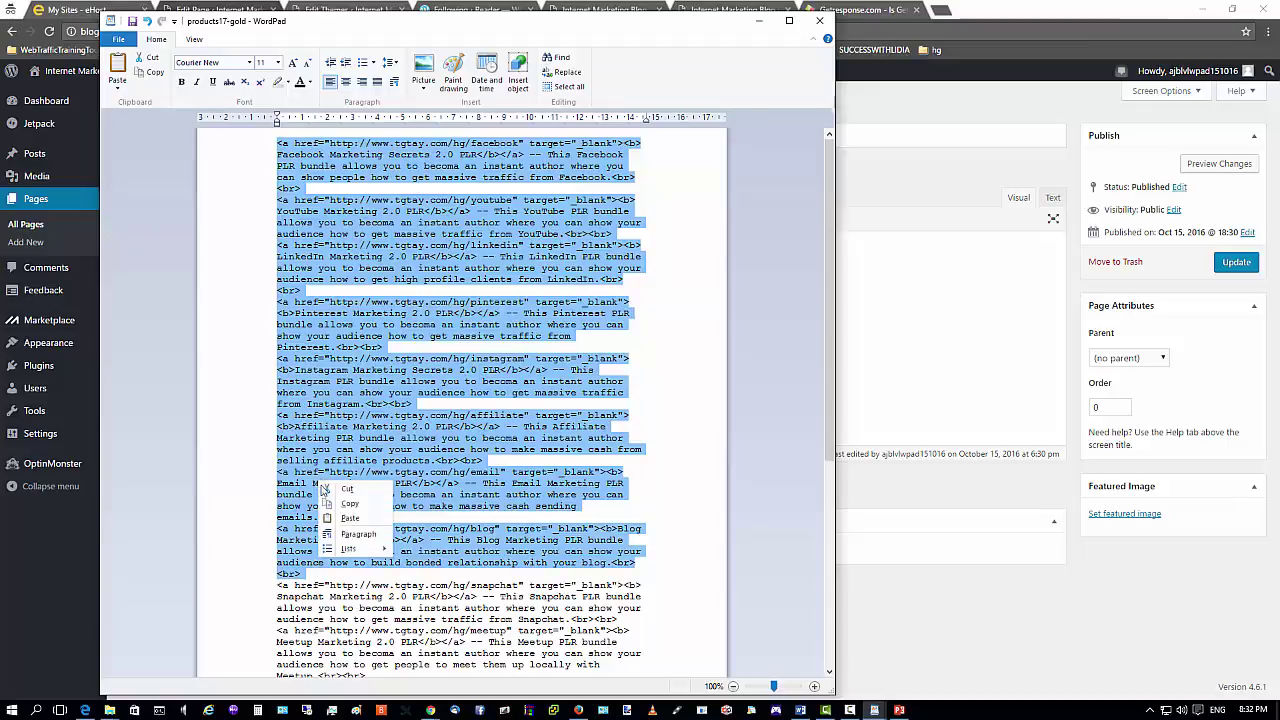
left_click(349, 505)
Switch the empty Products page editor to the Text tab and place the caret in its content.
left_click(912, 277)
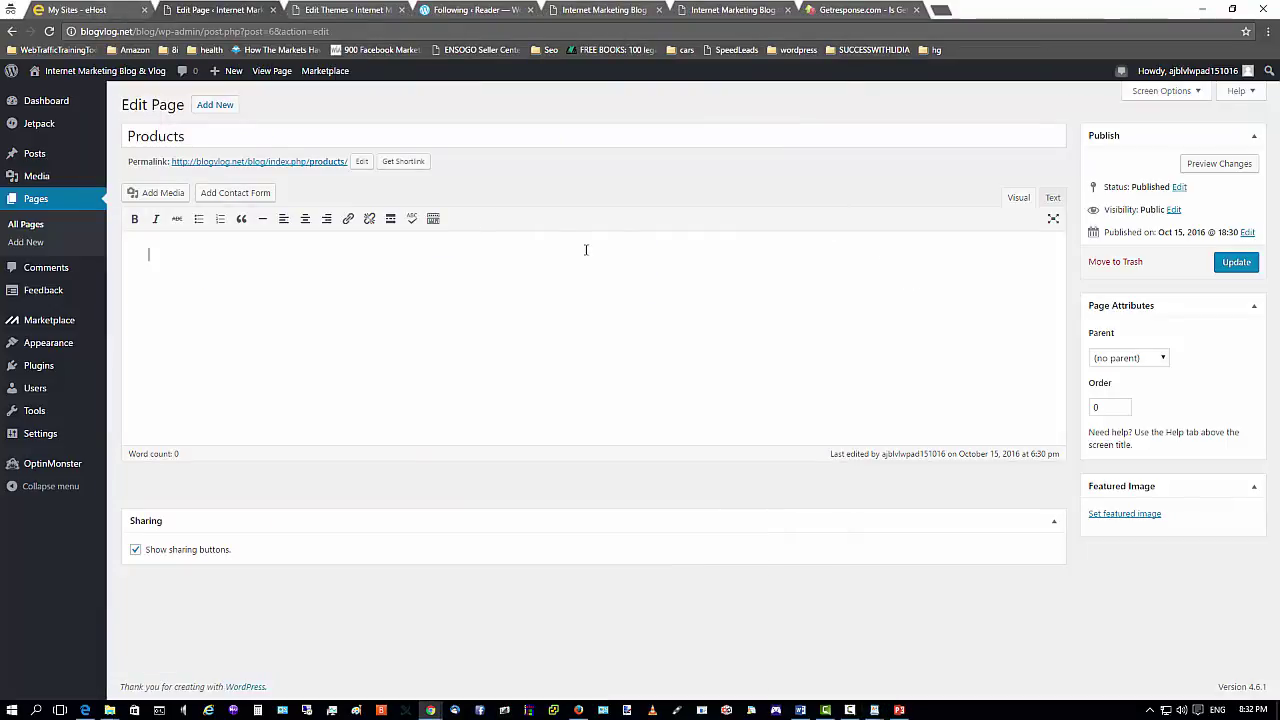
mouse_move(872, 710)
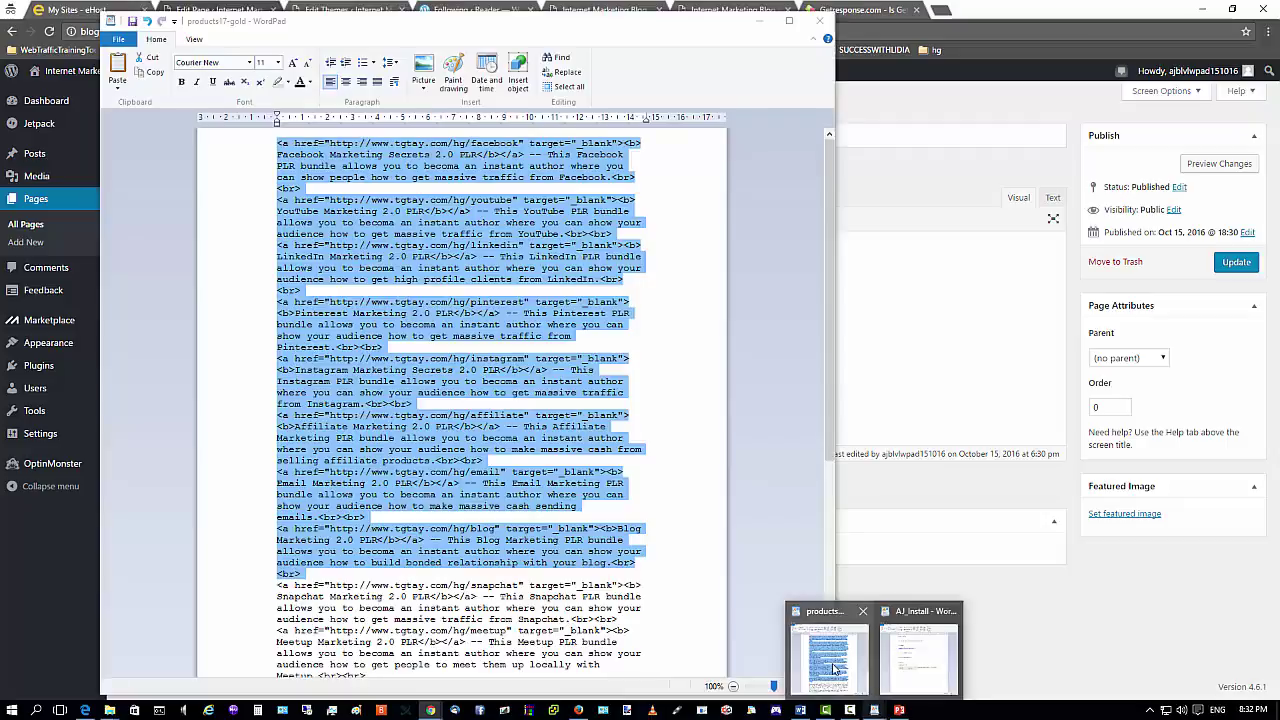
left_click(828, 655)
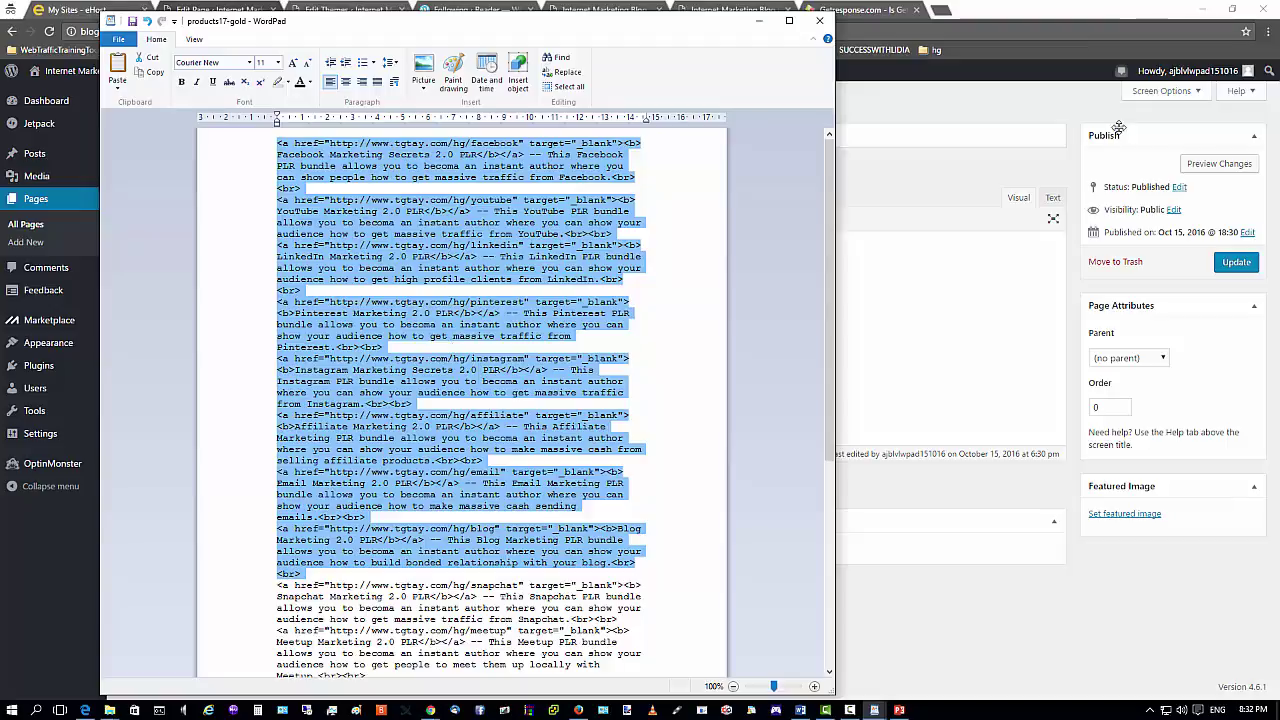
left_click(1003, 203)
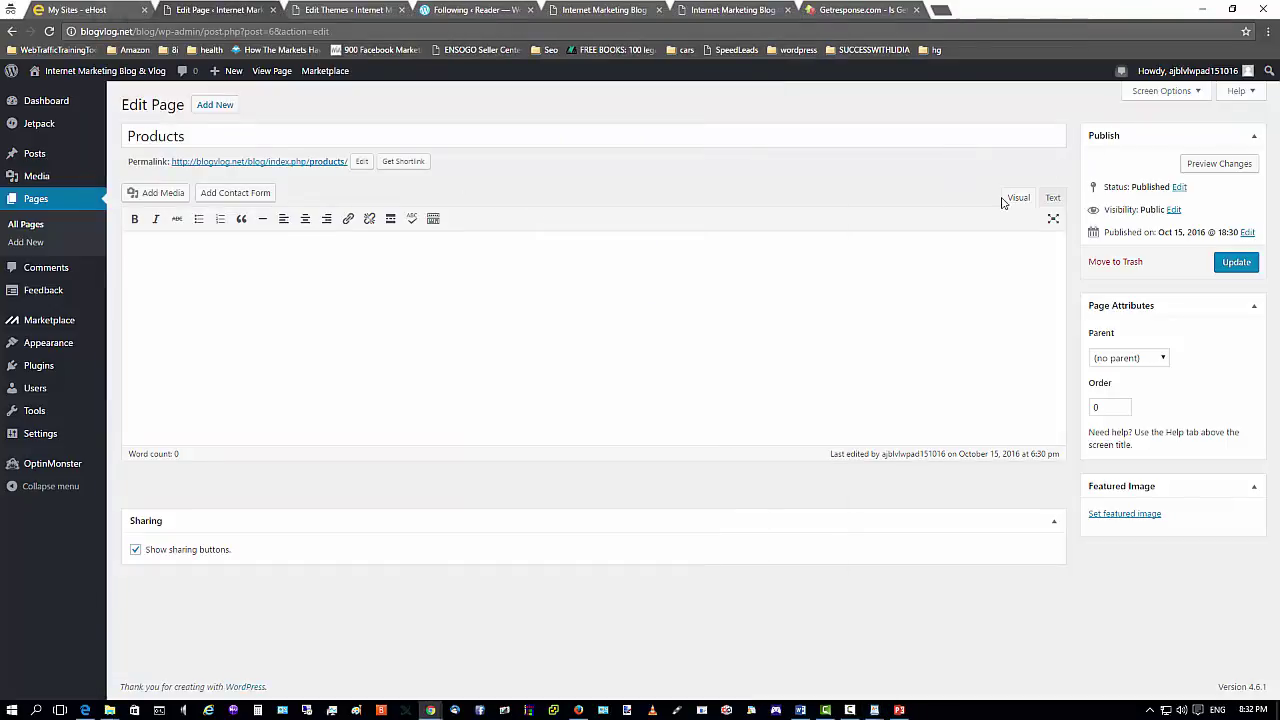
left_click(1053, 199)
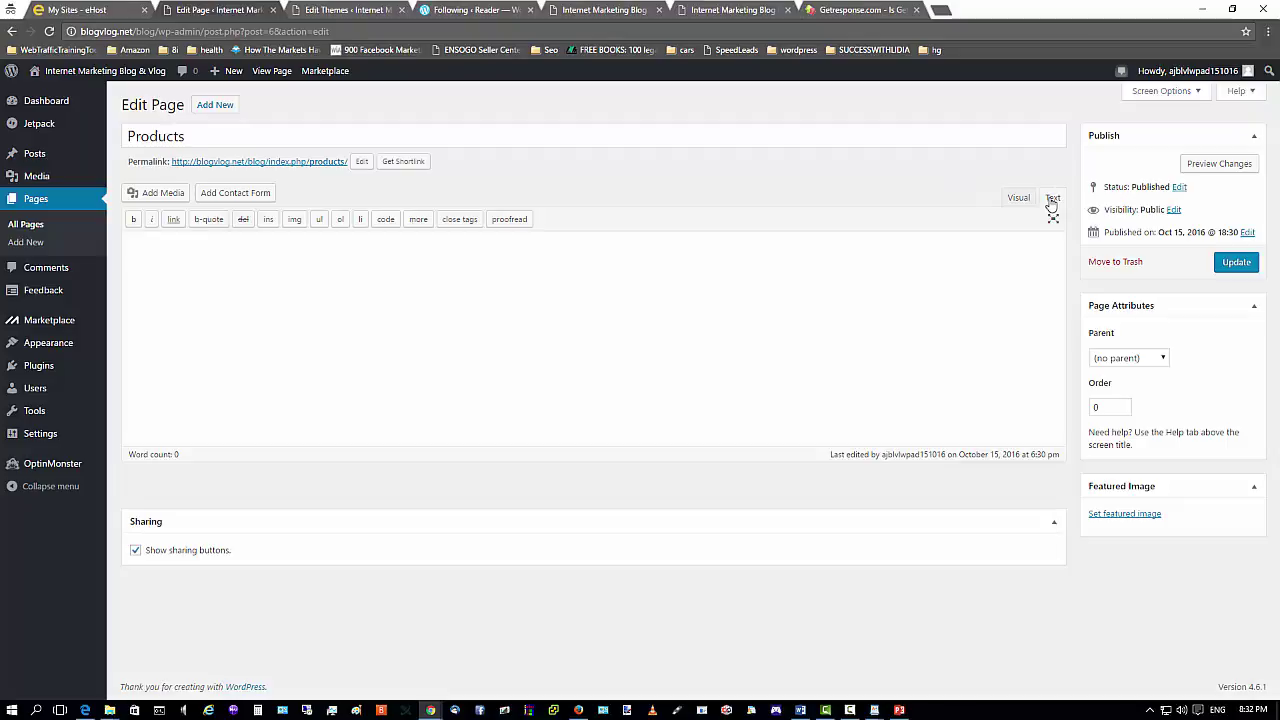
left_click(218, 267)
View the still-empty live Products page in Firefox, then return to the WordPress Products editor.
left_click(577, 710)
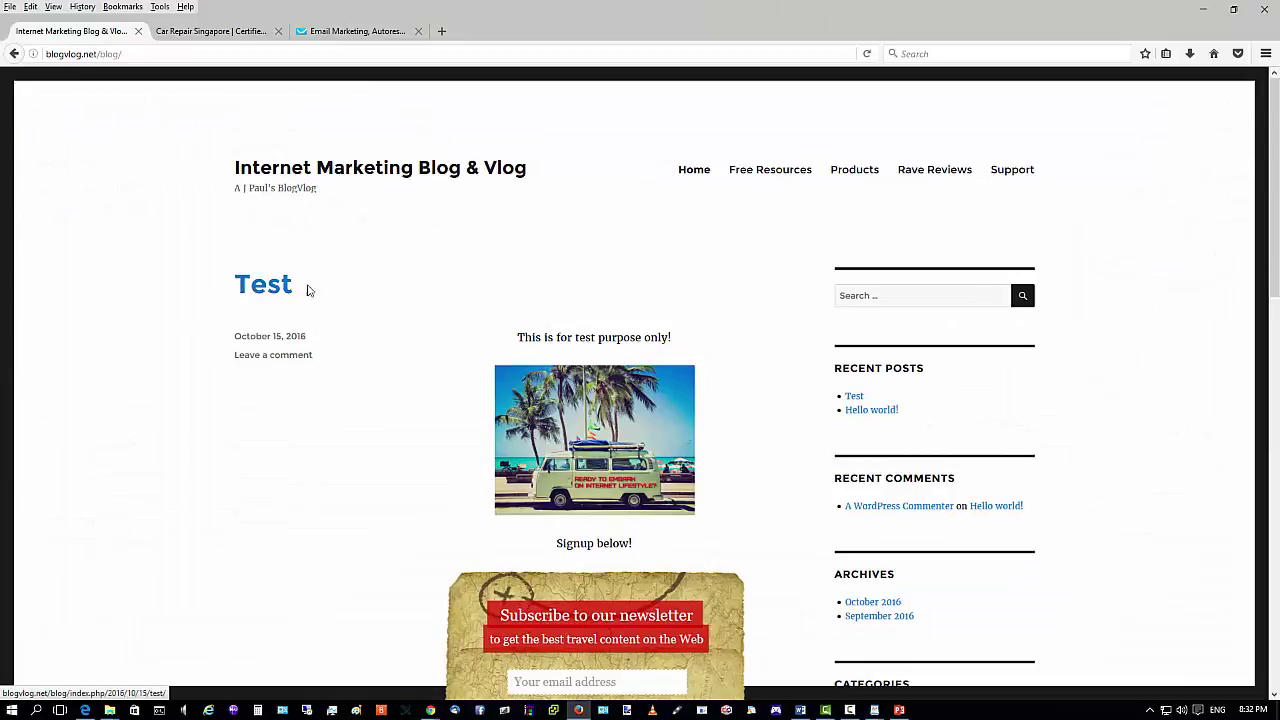
left_click(852, 170)
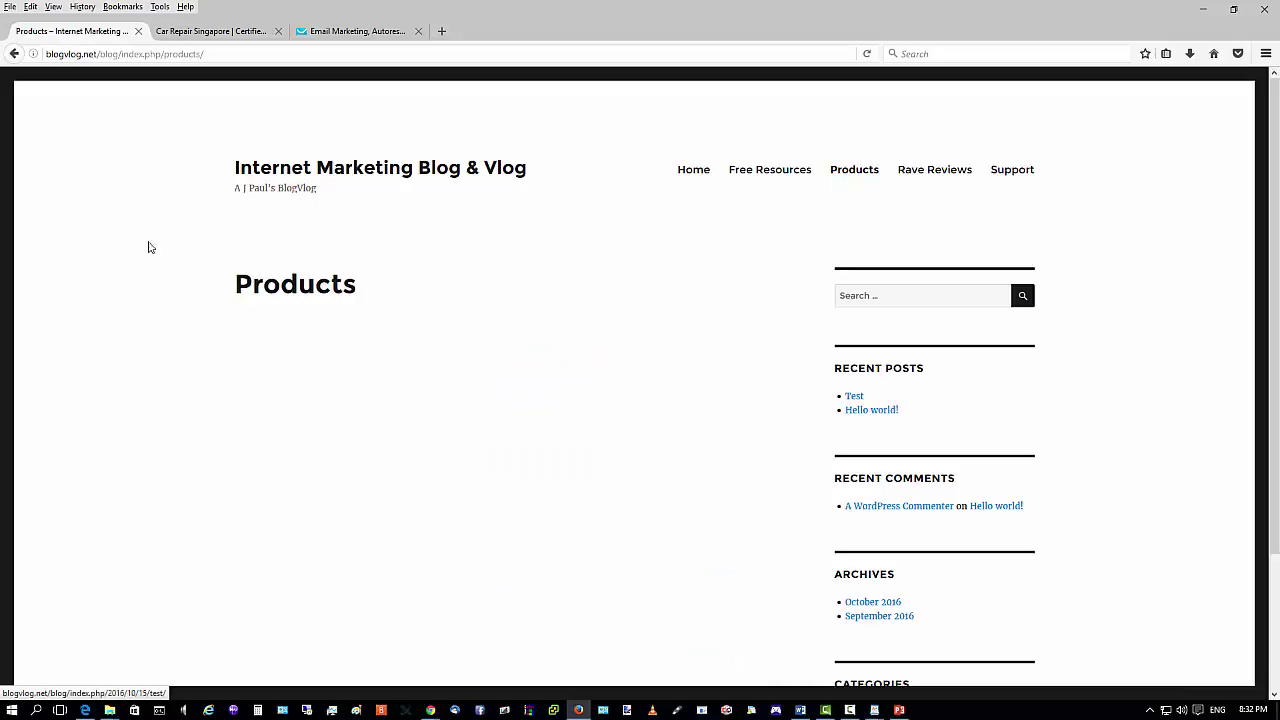
key("alt+Tab")
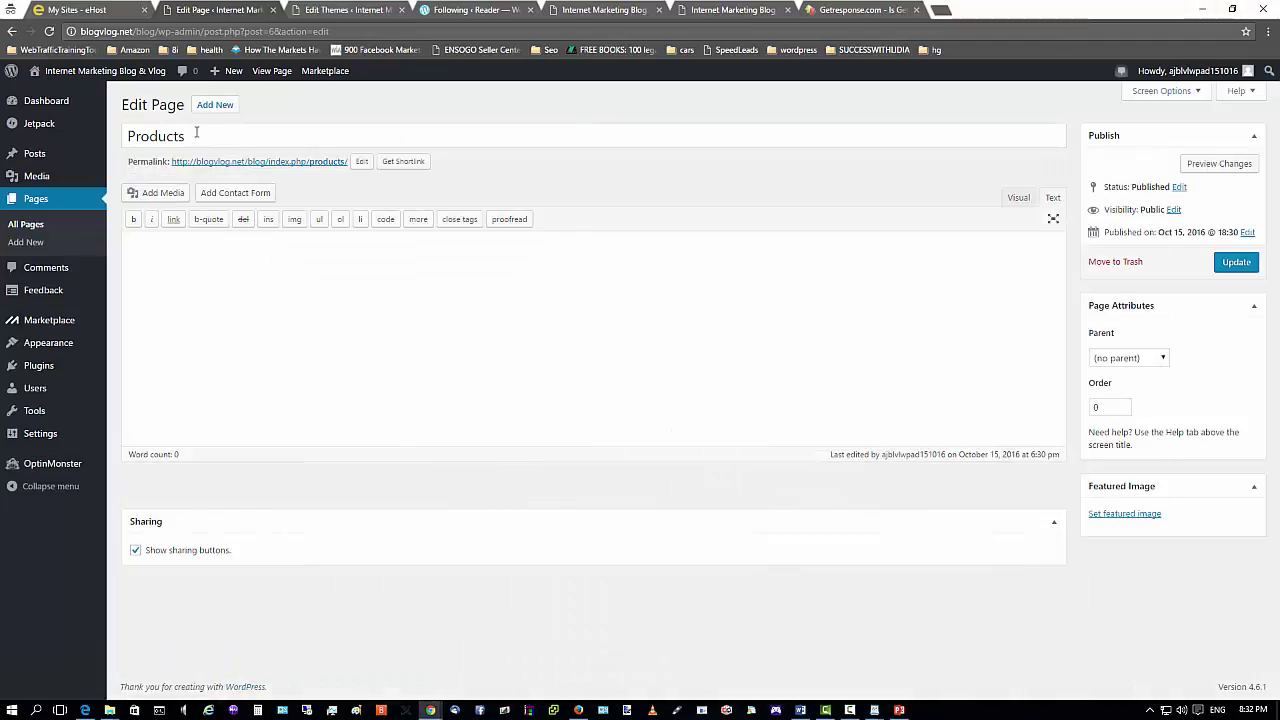
Paste the Facebook-to-Blog product link HTML into the Products page body in Text mode.
double_click(197, 133)
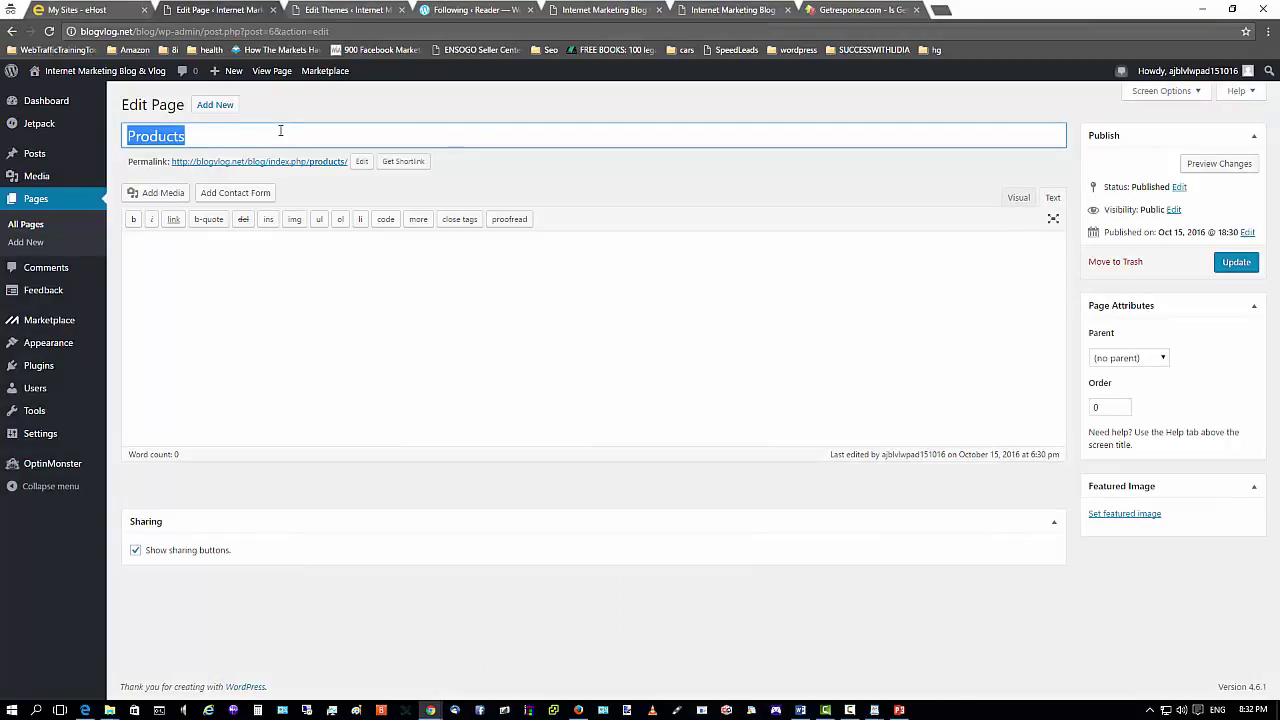
left_click(204, 136)
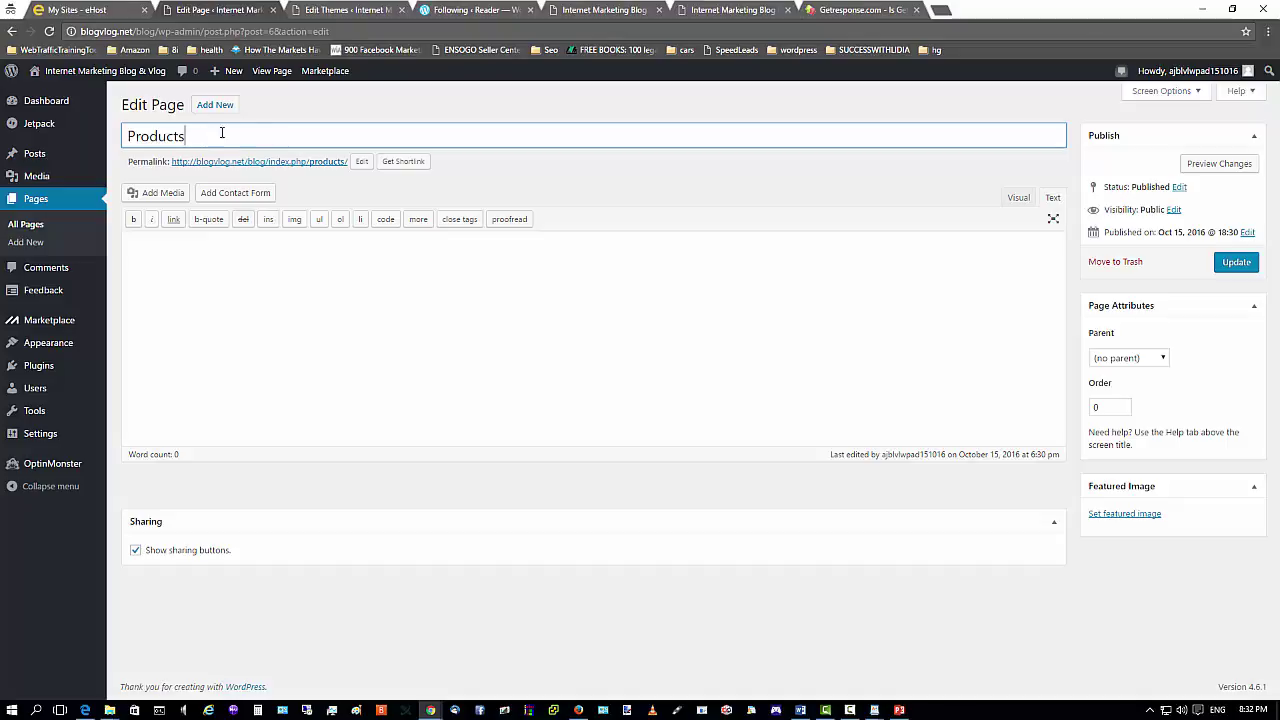
left_click(266, 251)
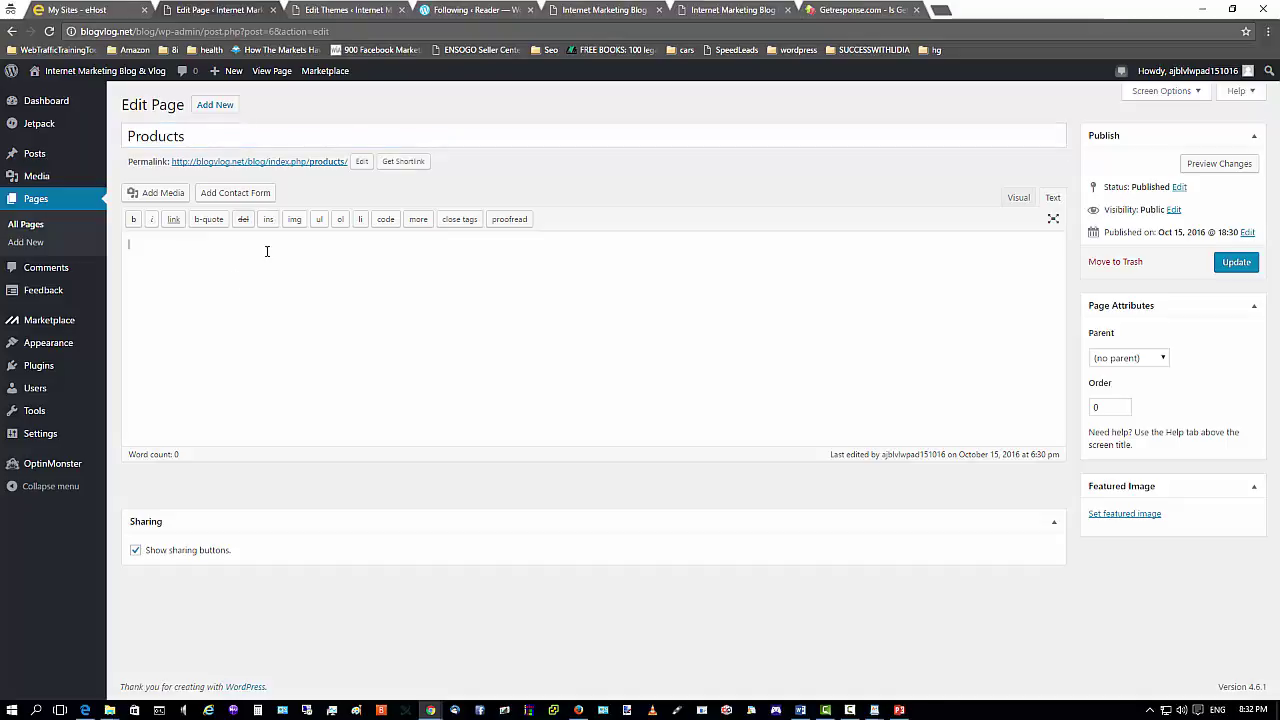
right_click(266, 251)
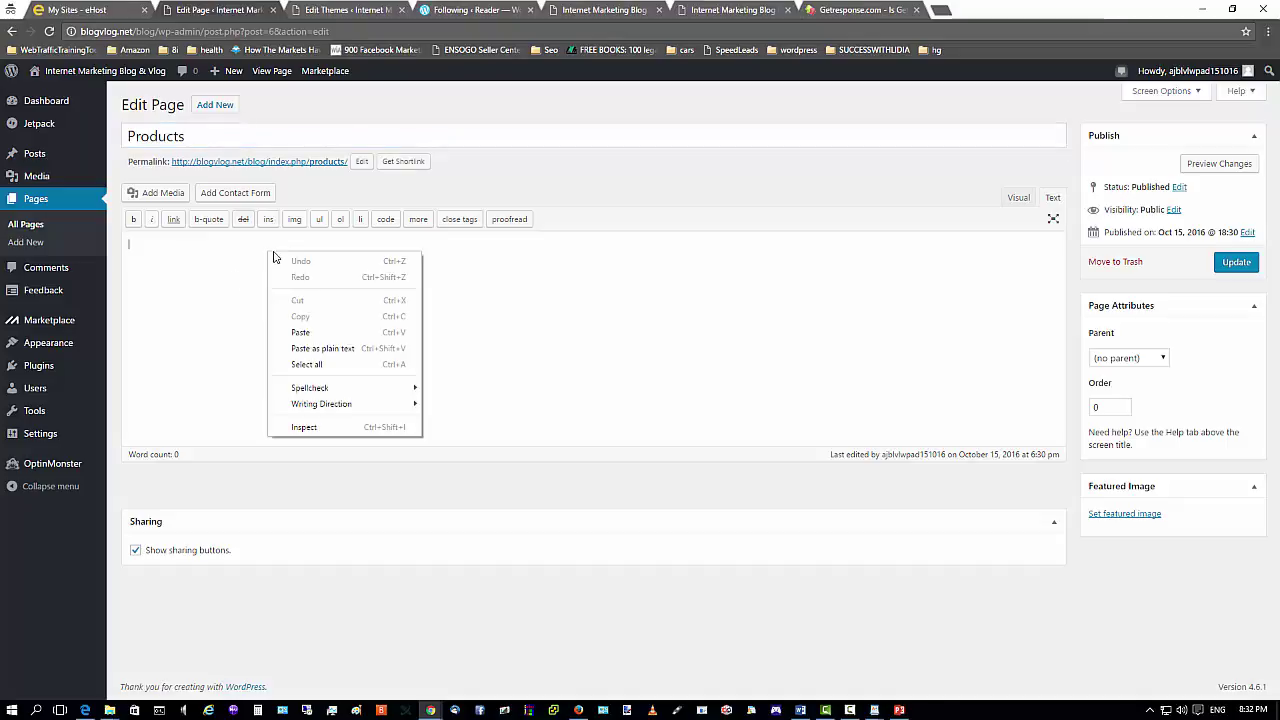
left_click(297, 331)
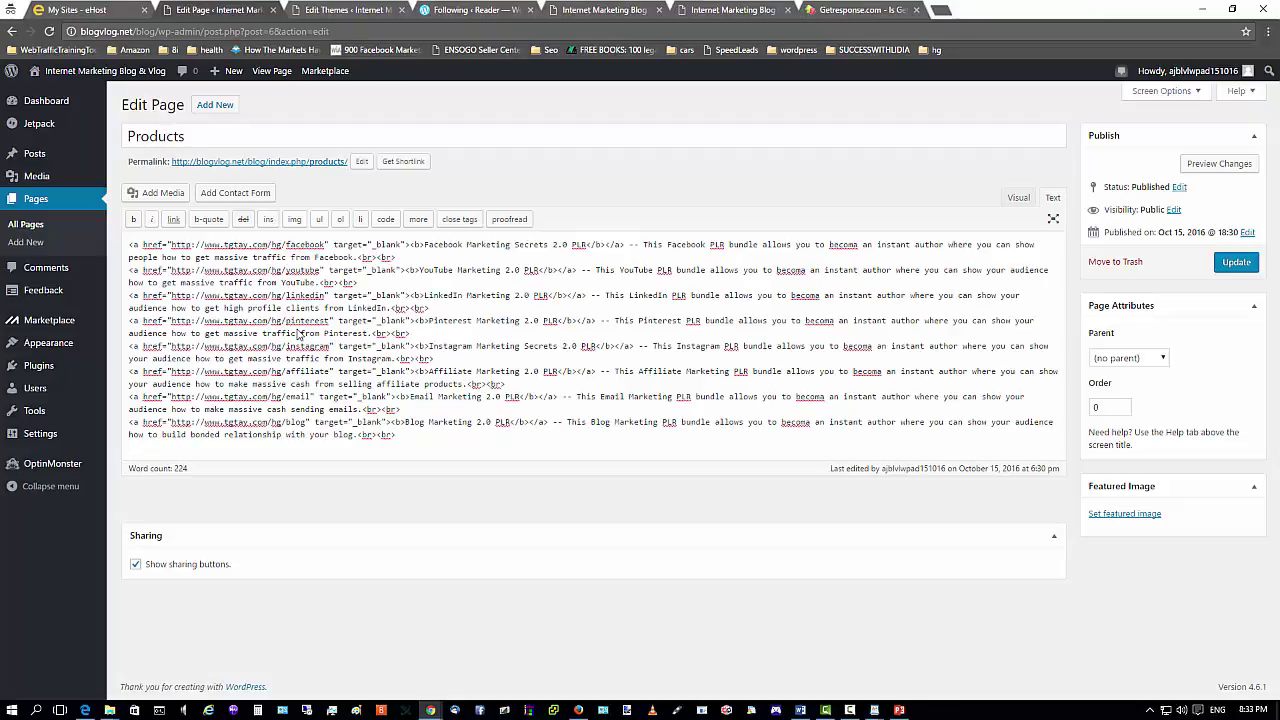
Check the eight linked entries in Visual view and update the Products page.
left_click(1013, 200)
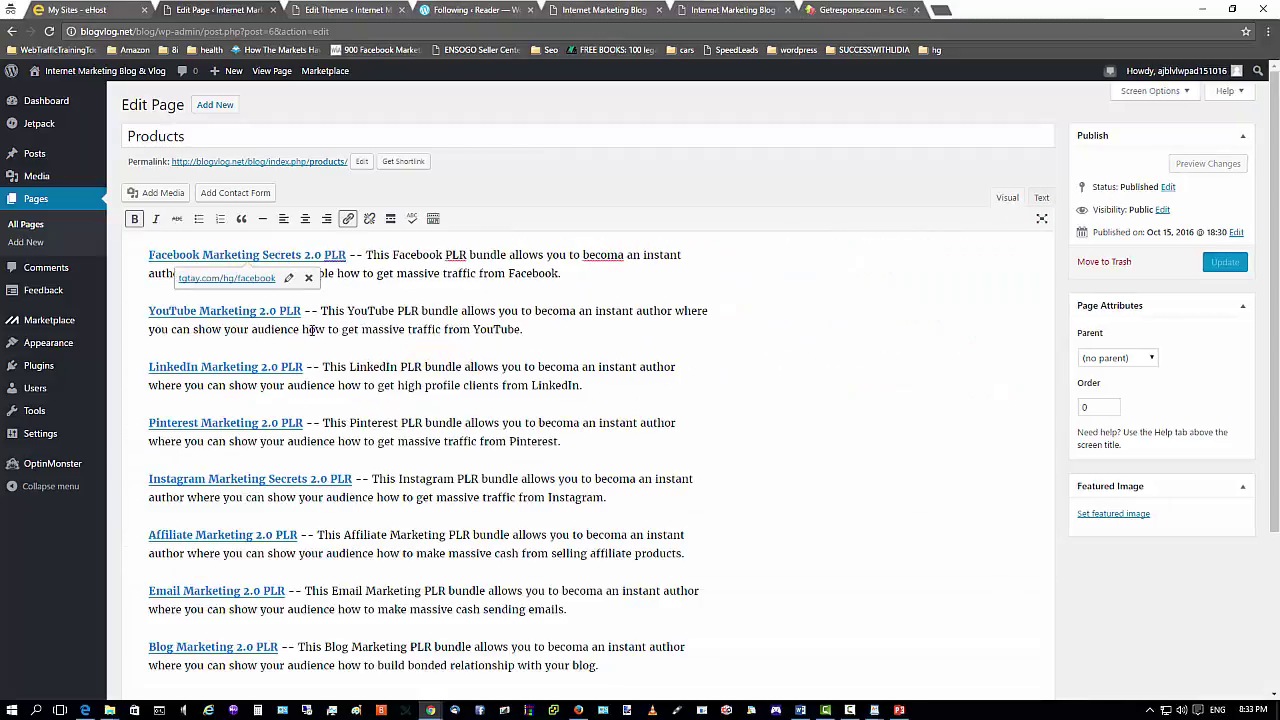
scroll(312, 330, "down", 3)
scroll(303, 413, "up", 3)
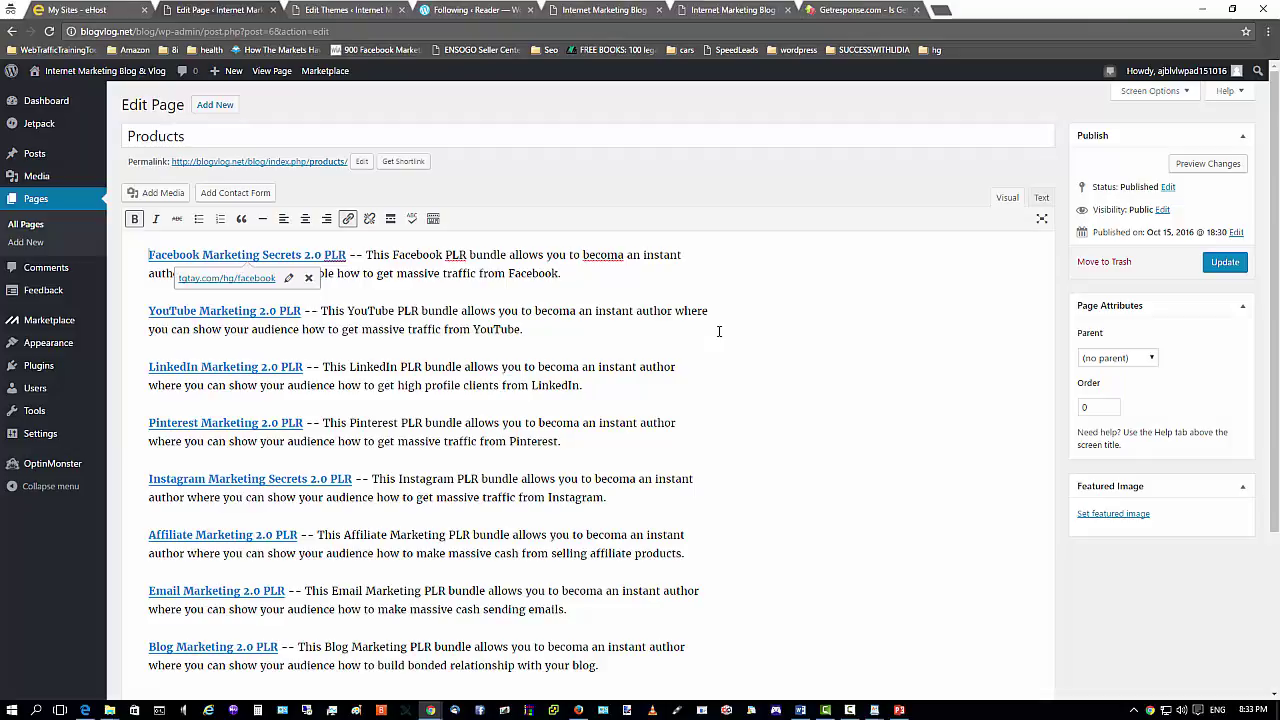
scroll(521, 348, "down", 2)
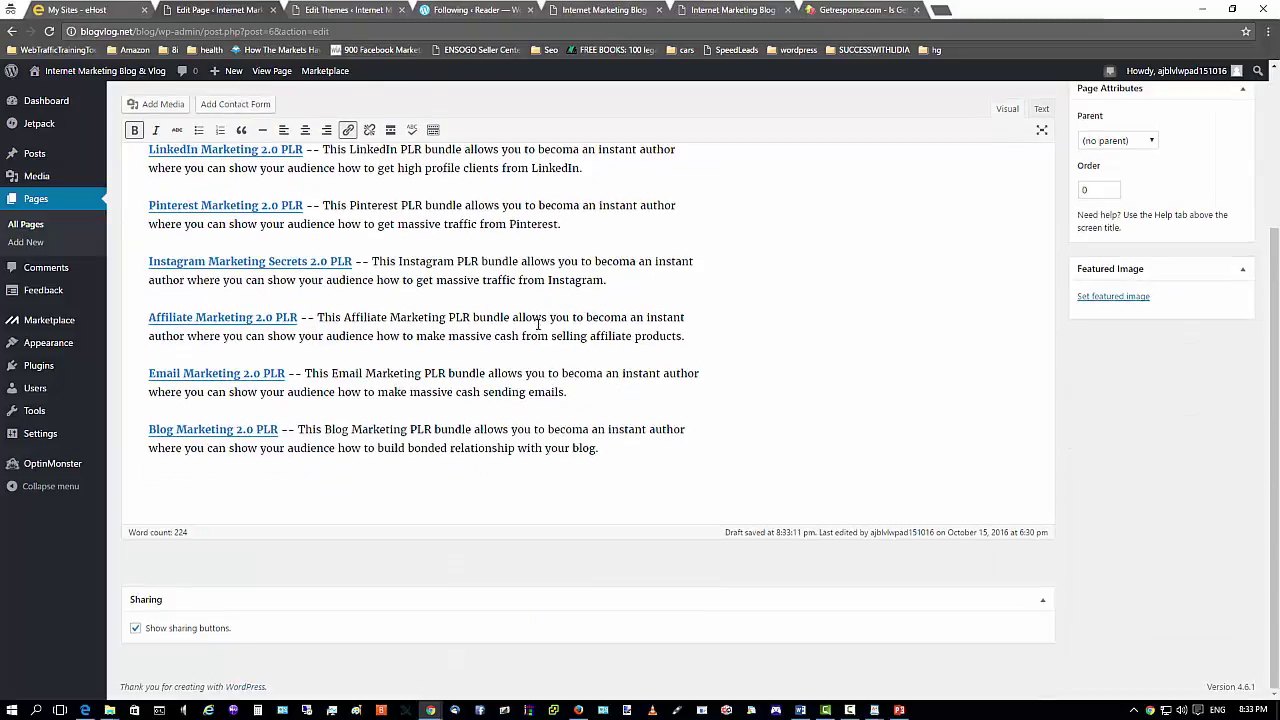
scroll(538, 323, "up", 2)
left_click(1222, 265)
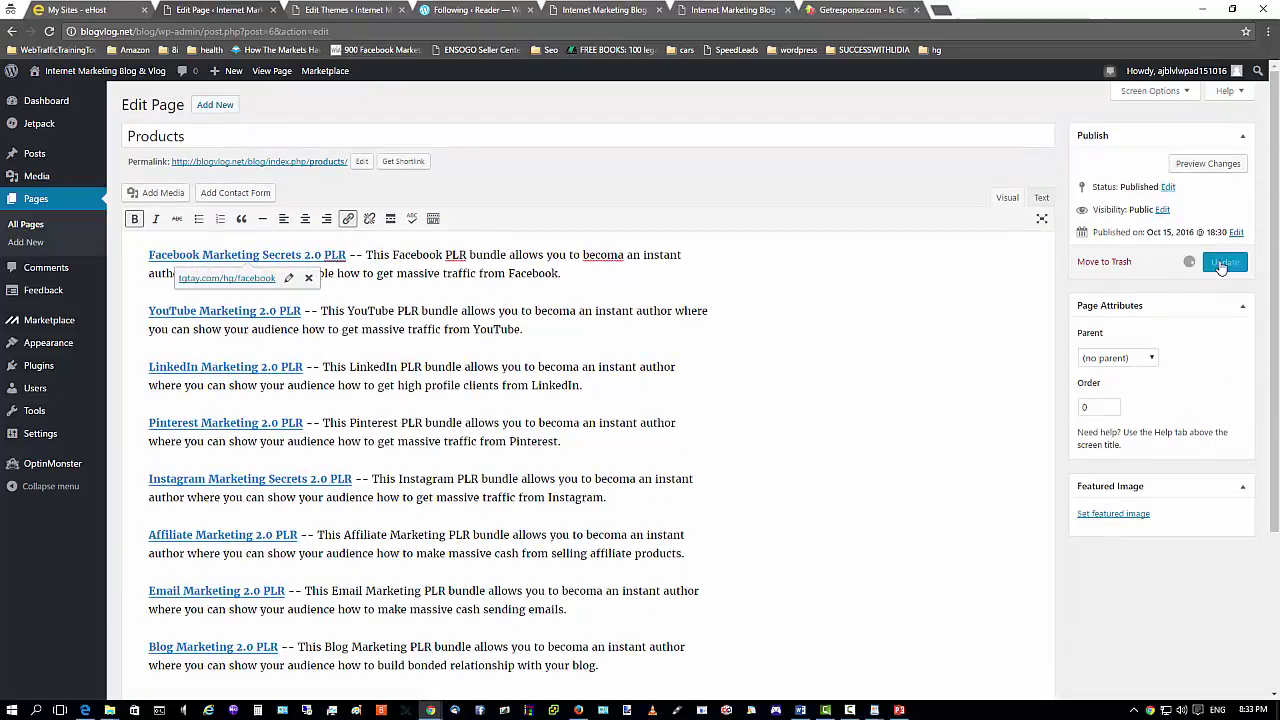
Reload the live Products page to see the eight PLR bundles and open the Affiliate Marketing 2.0 PLR link.
left_click(578, 710)
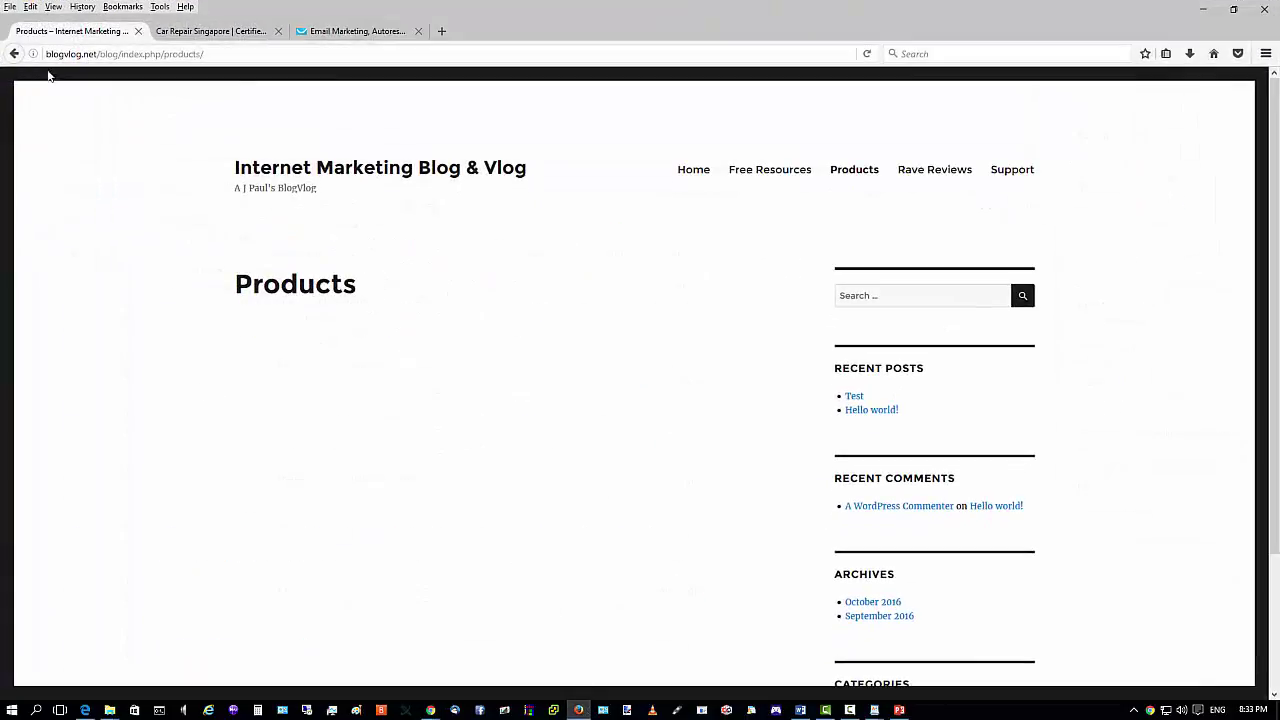
left_click(868, 56)
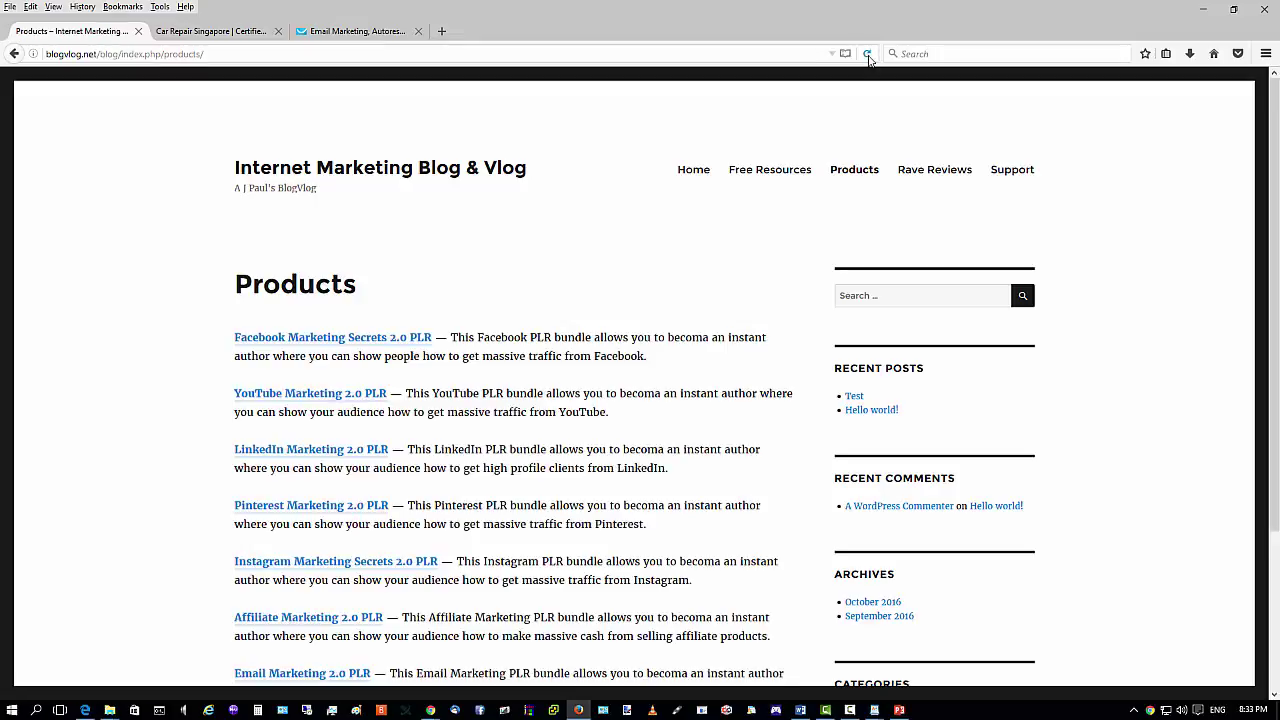
scroll(465, 606, "down", 3)
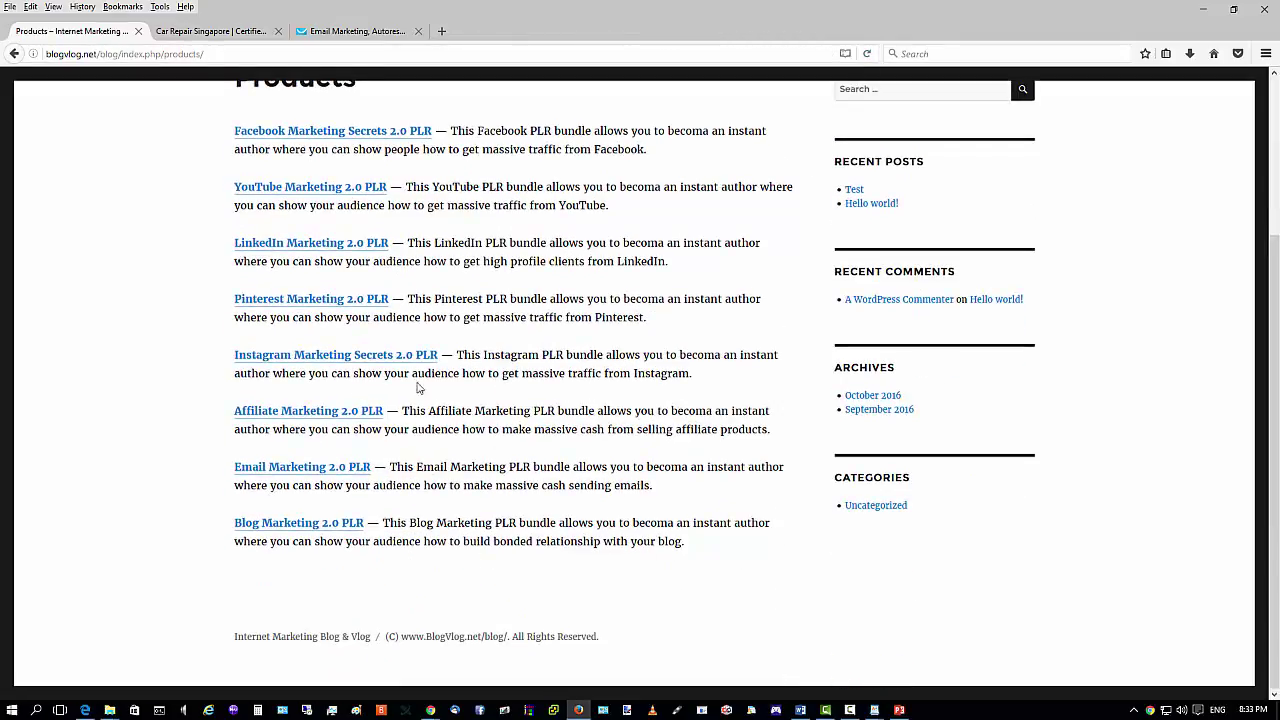
left_click(360, 410)
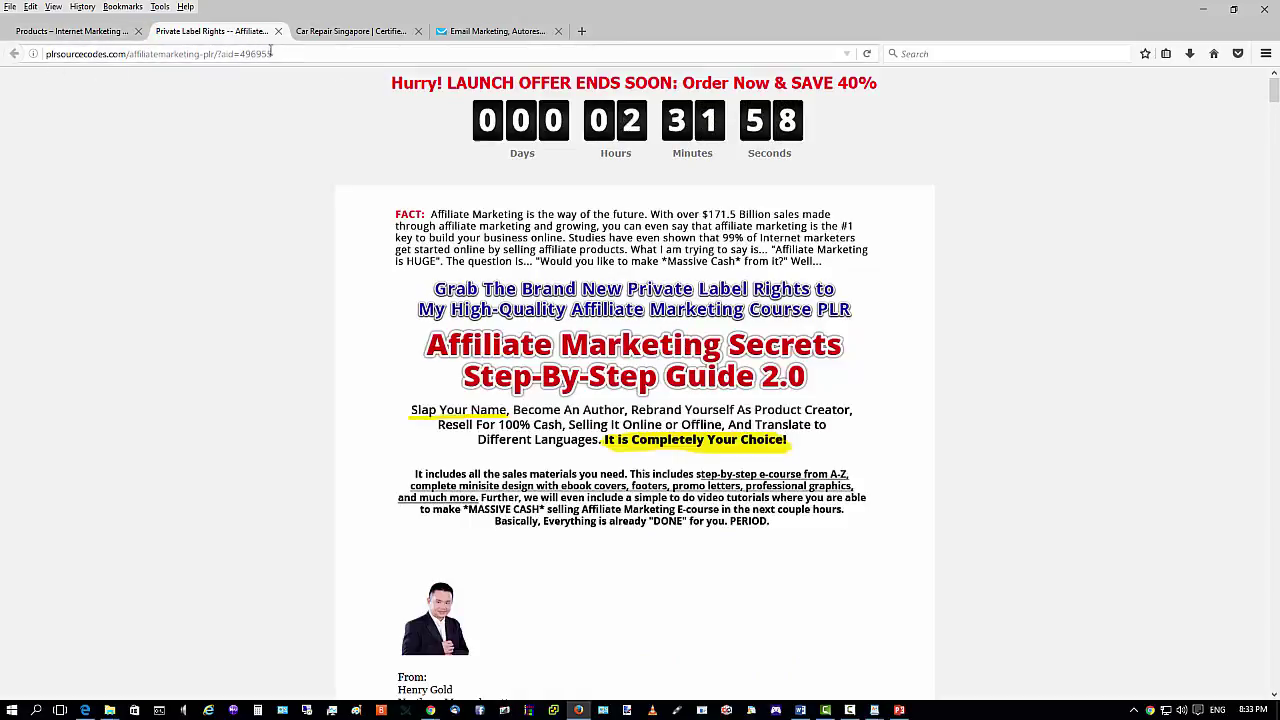
Scroll through the Affiliate Marketing sales page and select the affiliate id in its address.
left_click(70, 30)
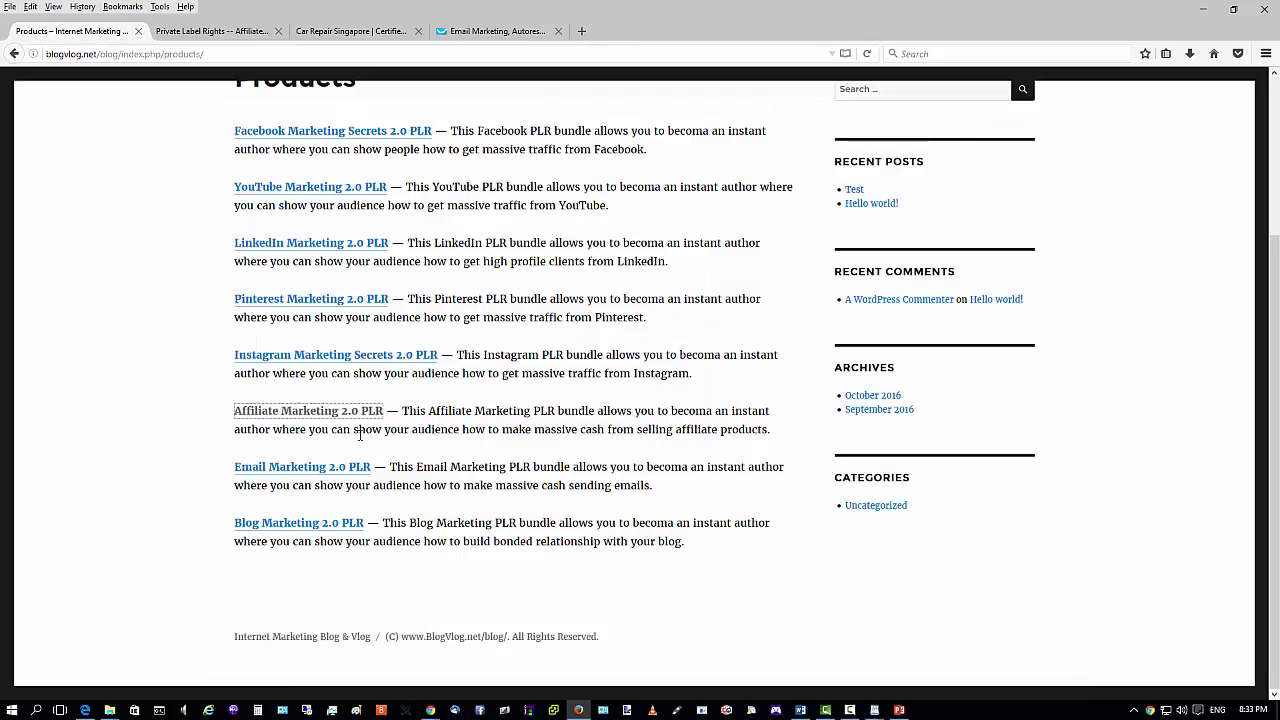
left_click(170, 31)
scroll(561, 392, "down", 10)
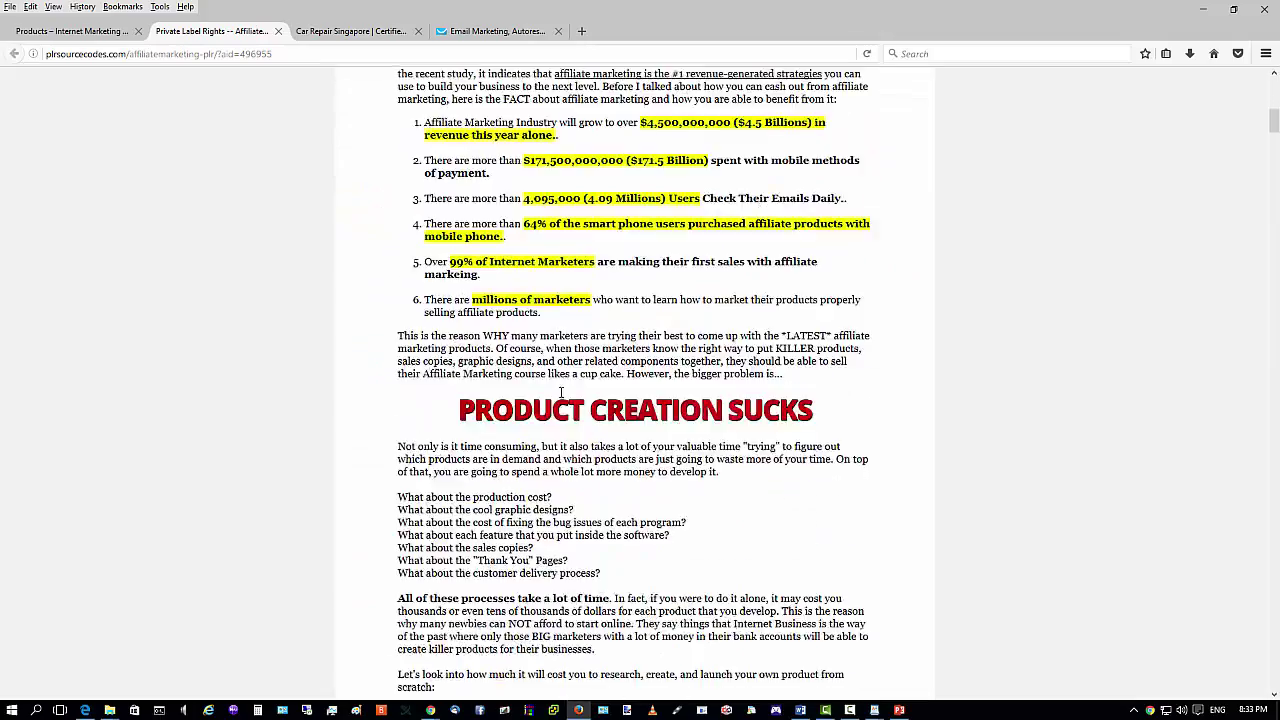
scroll(561, 392, "down", 20)
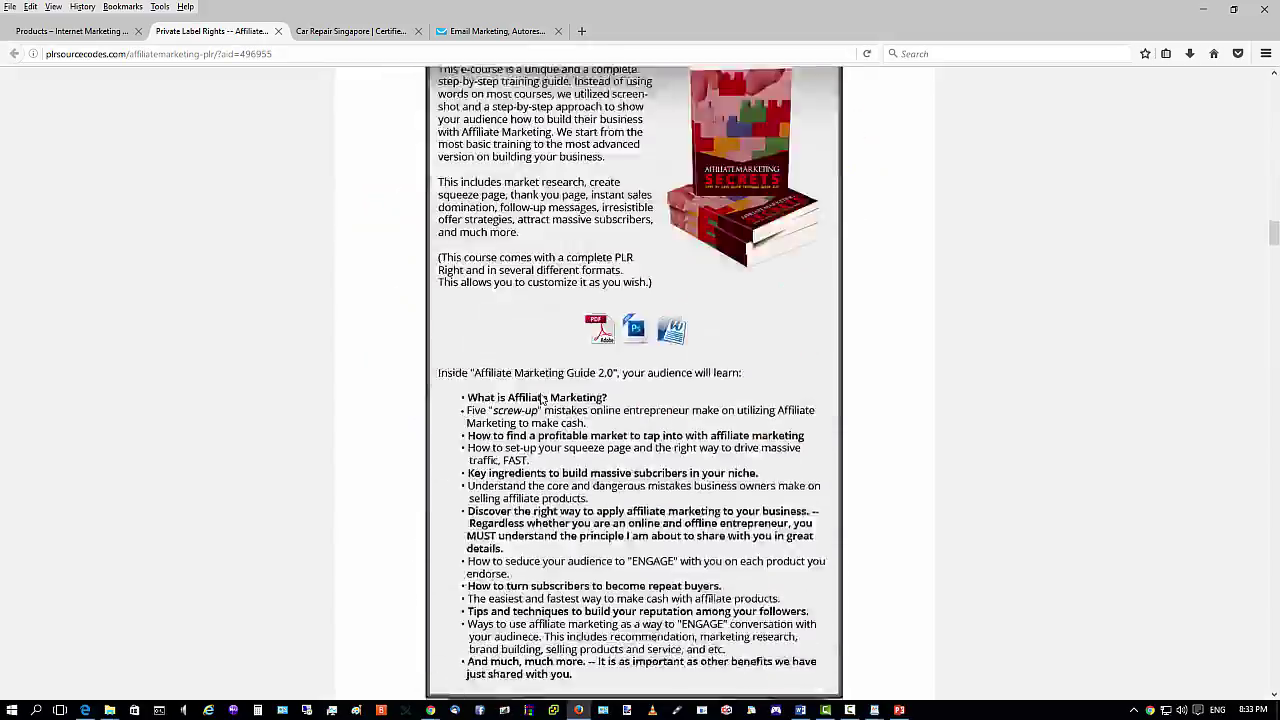
scroll(541, 399, "down", 20)
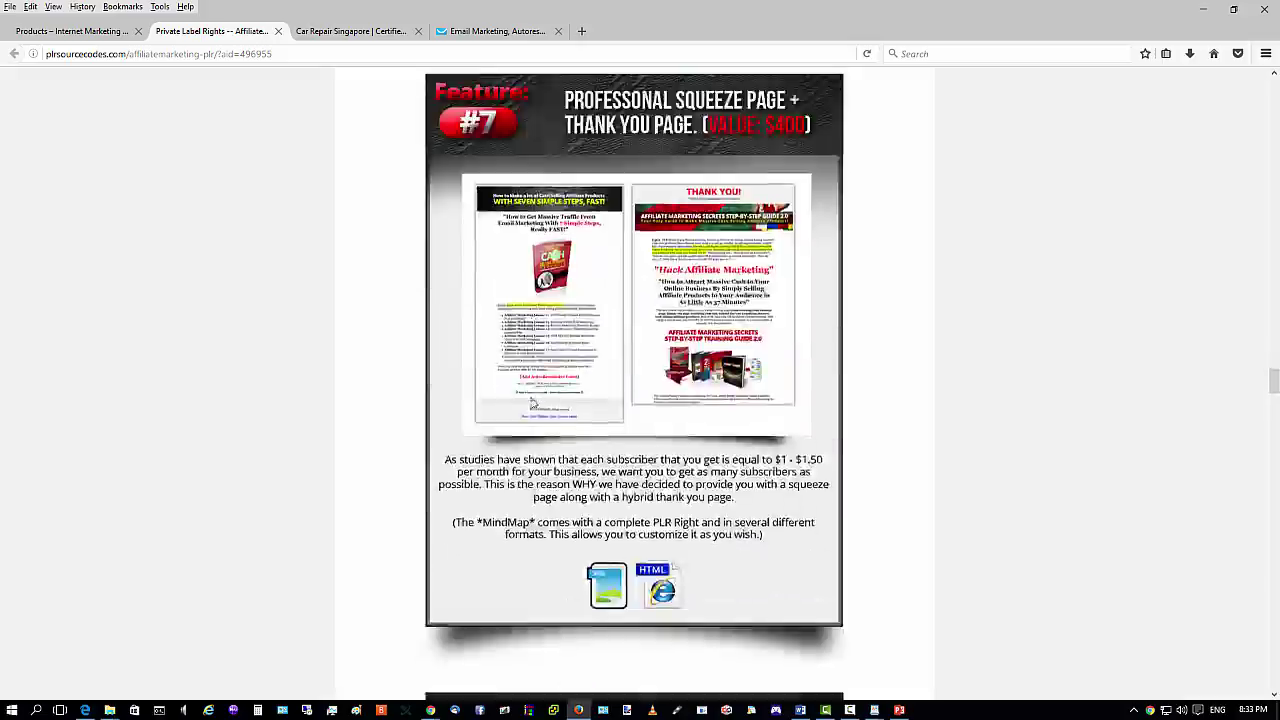
scroll(533, 403, "down", 20)
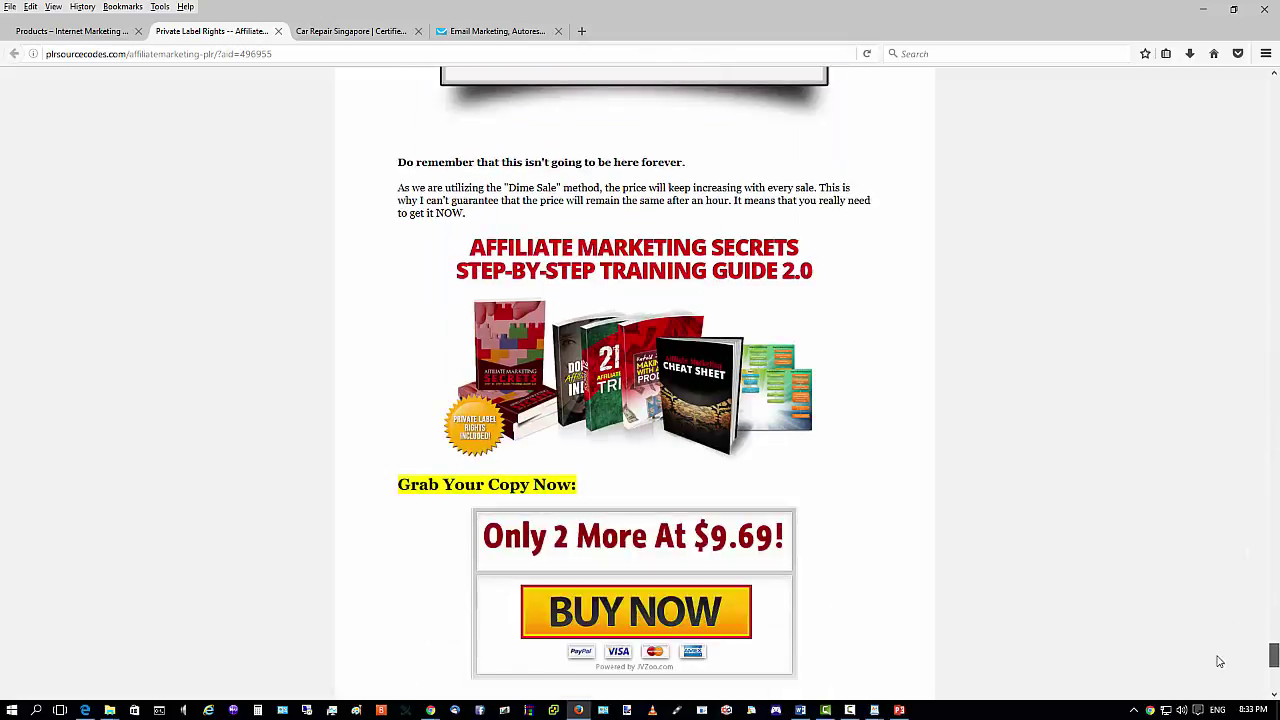
scroll(1219, 661, "down", 2)
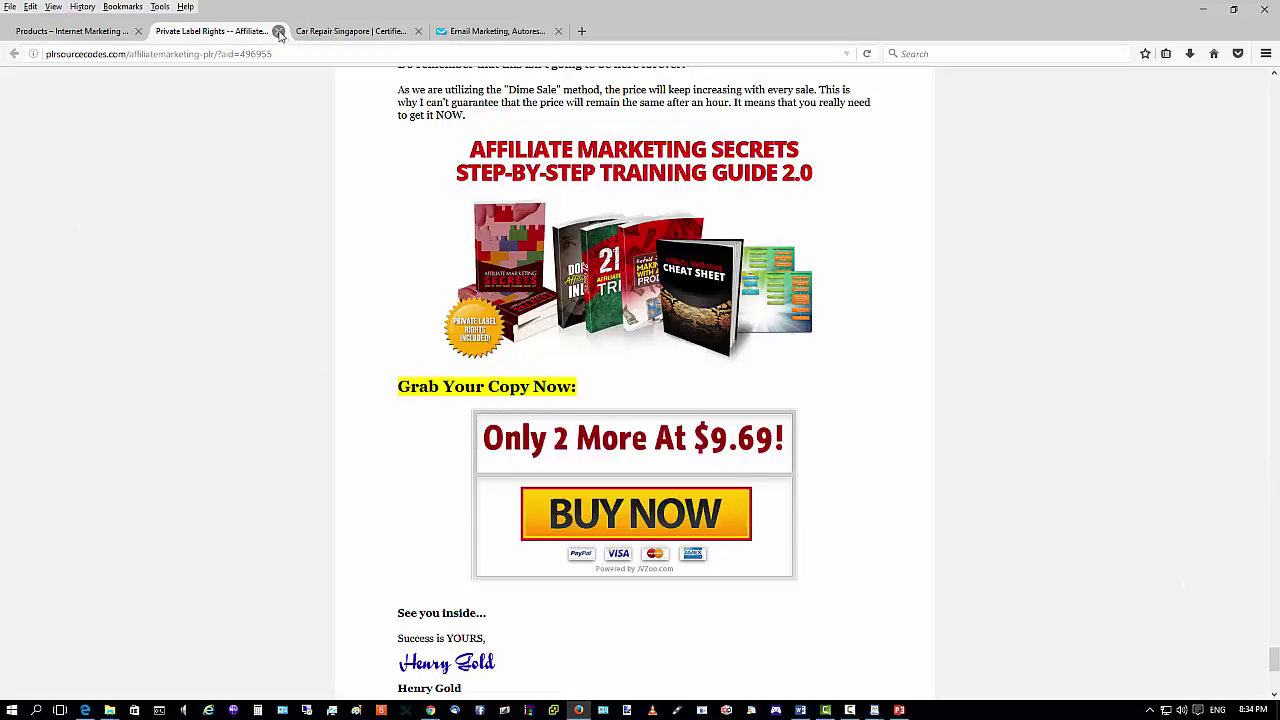
left_click_drag(219, 54, 271, 54)
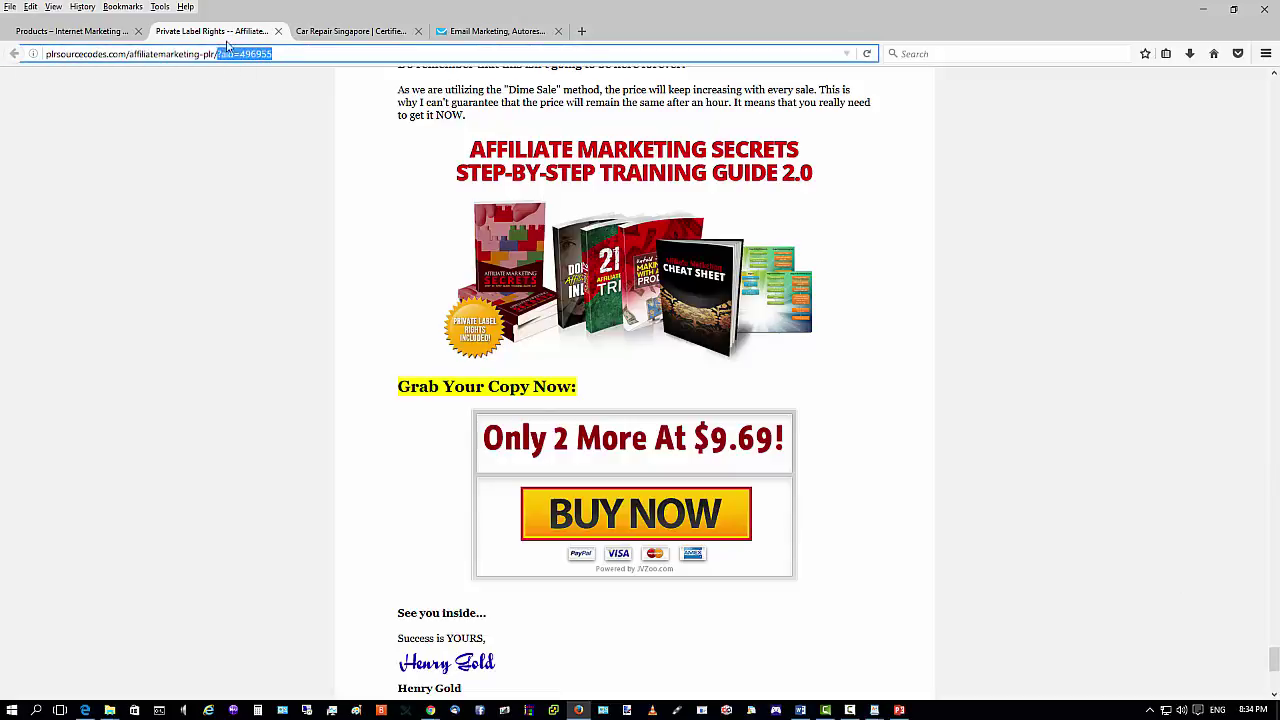
Close the sales tab, confirm Leave Page, and minimize Firefox back to the Products editor.
left_click(278, 31)
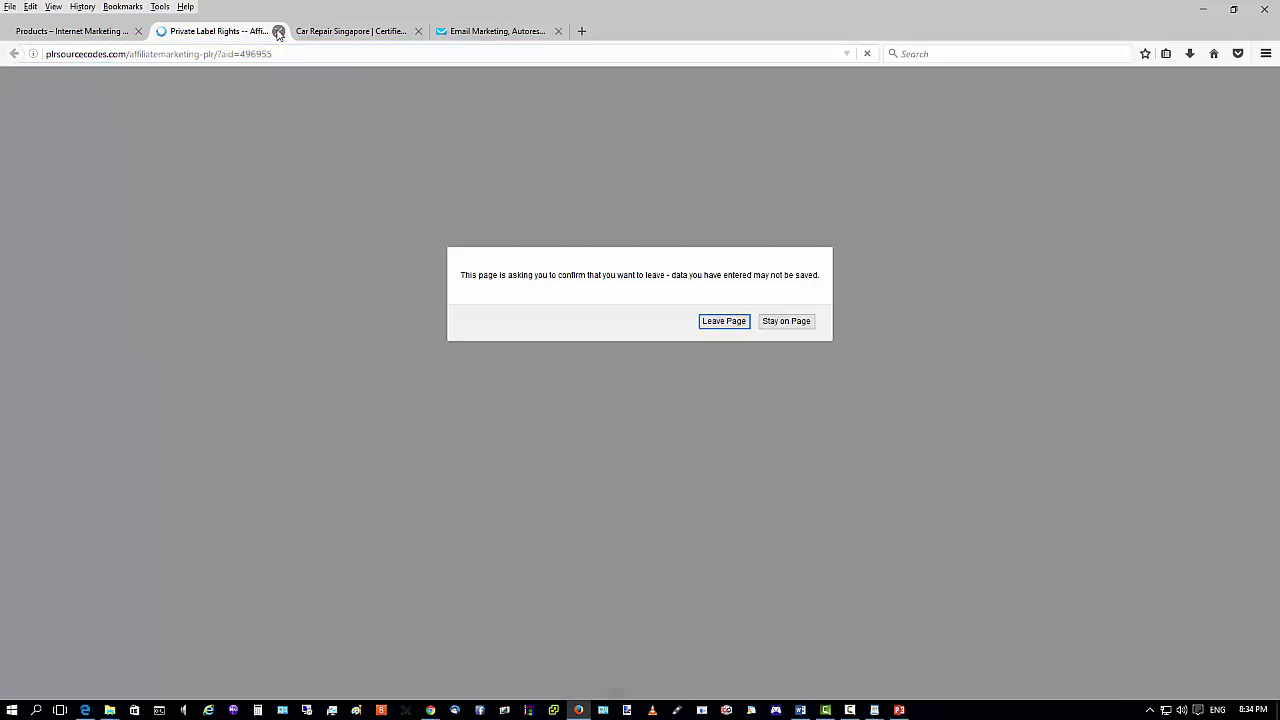
left_click(712, 323)
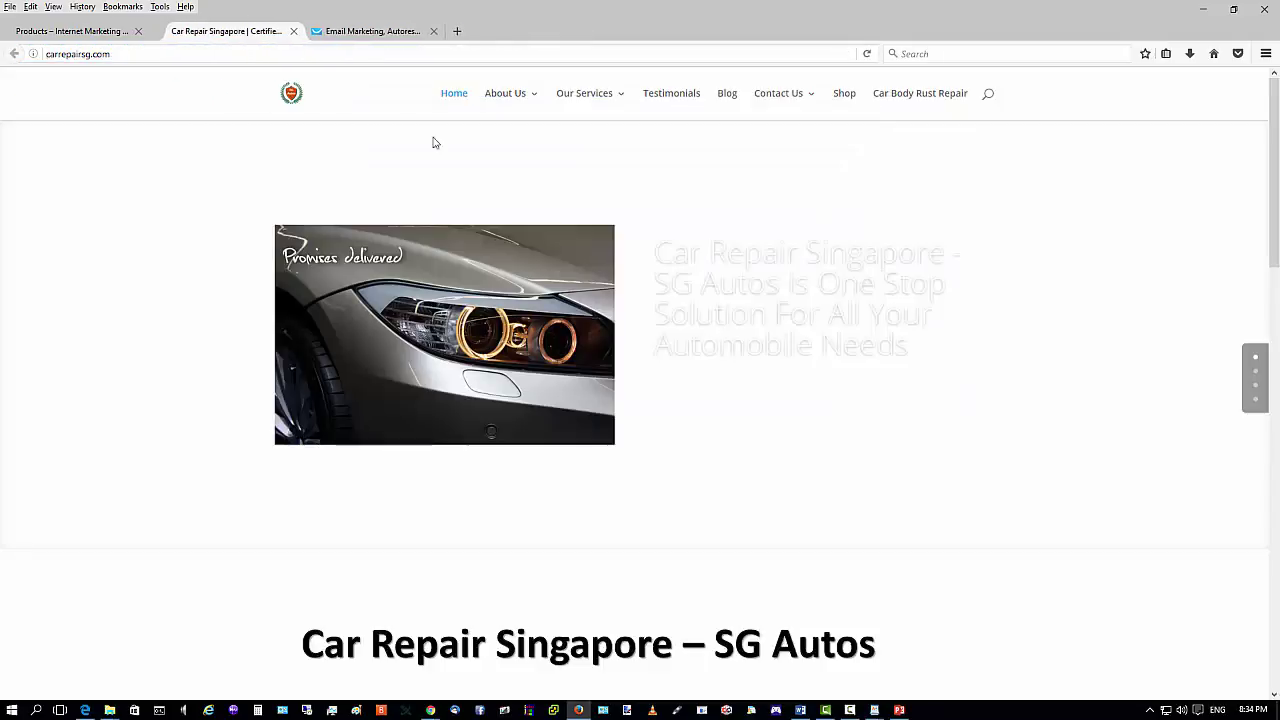
left_click(78, 33)
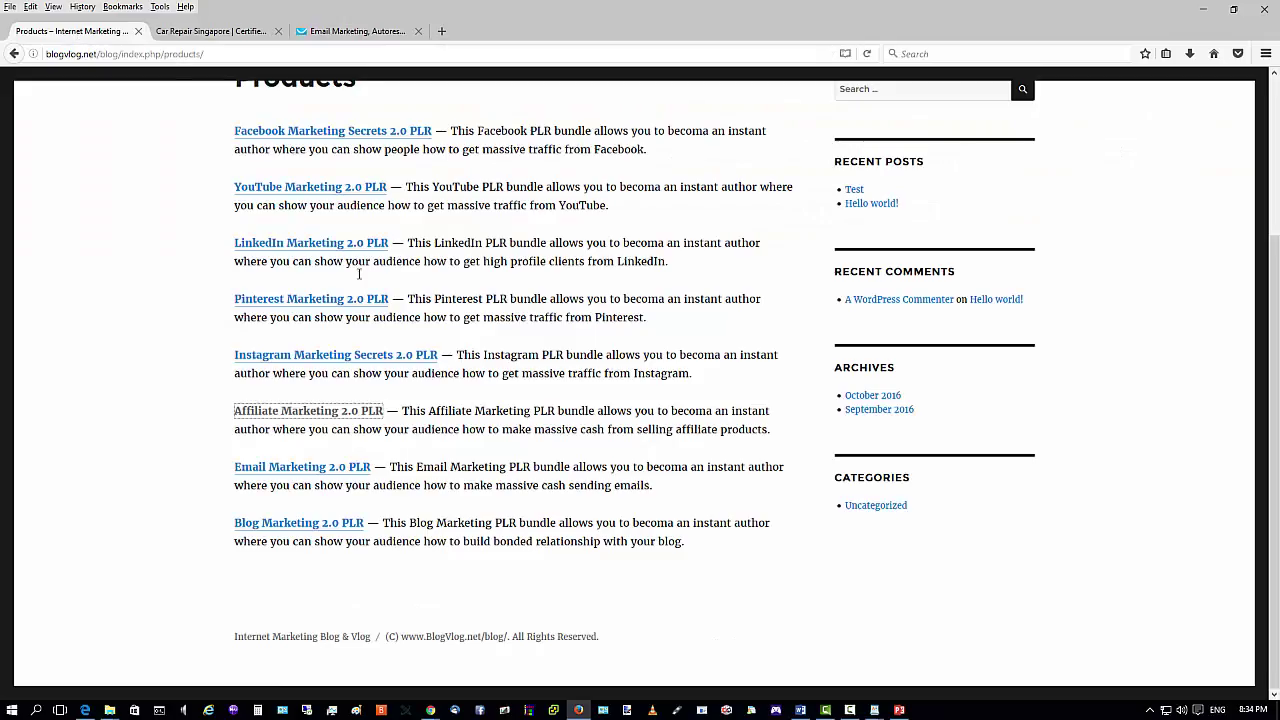
scroll(358, 265, "up", 3)
left_click(1203, 9)
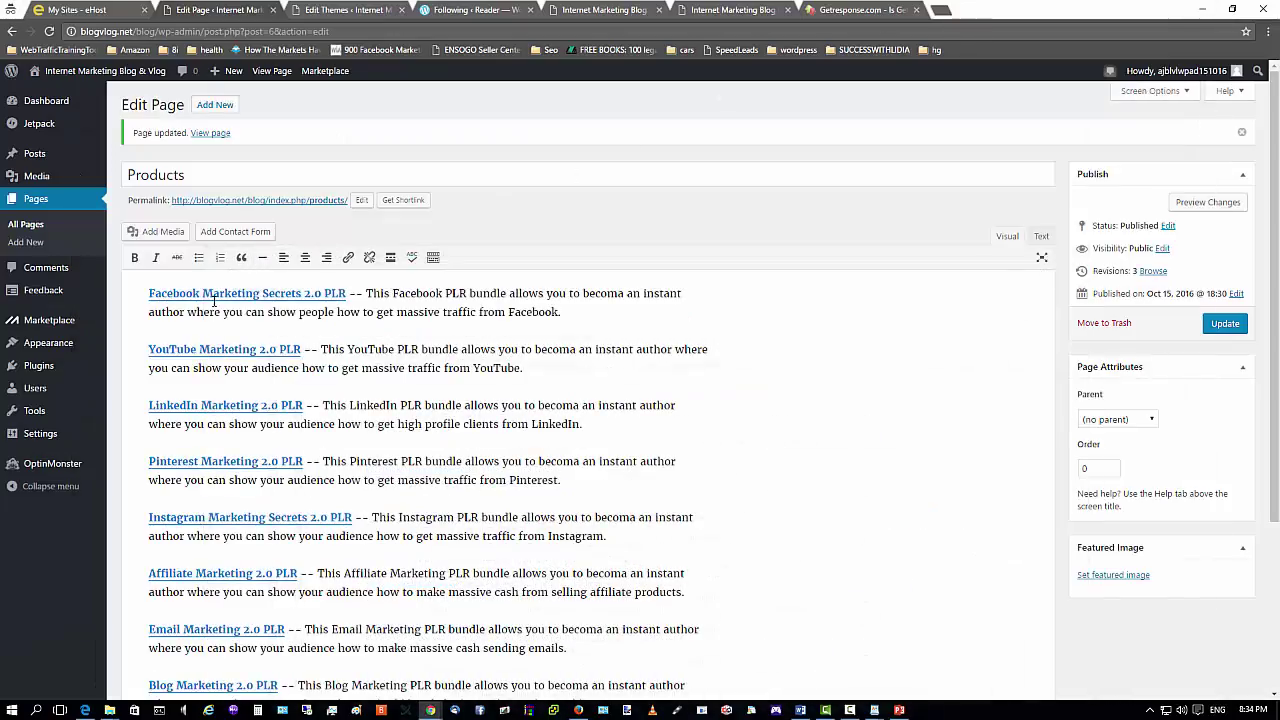
Add an empty paragraph above the Facebook Marketing Secrets line, then open that product's sales page in Firefox.
left_click(148, 293)
mouse_move(99, 350)
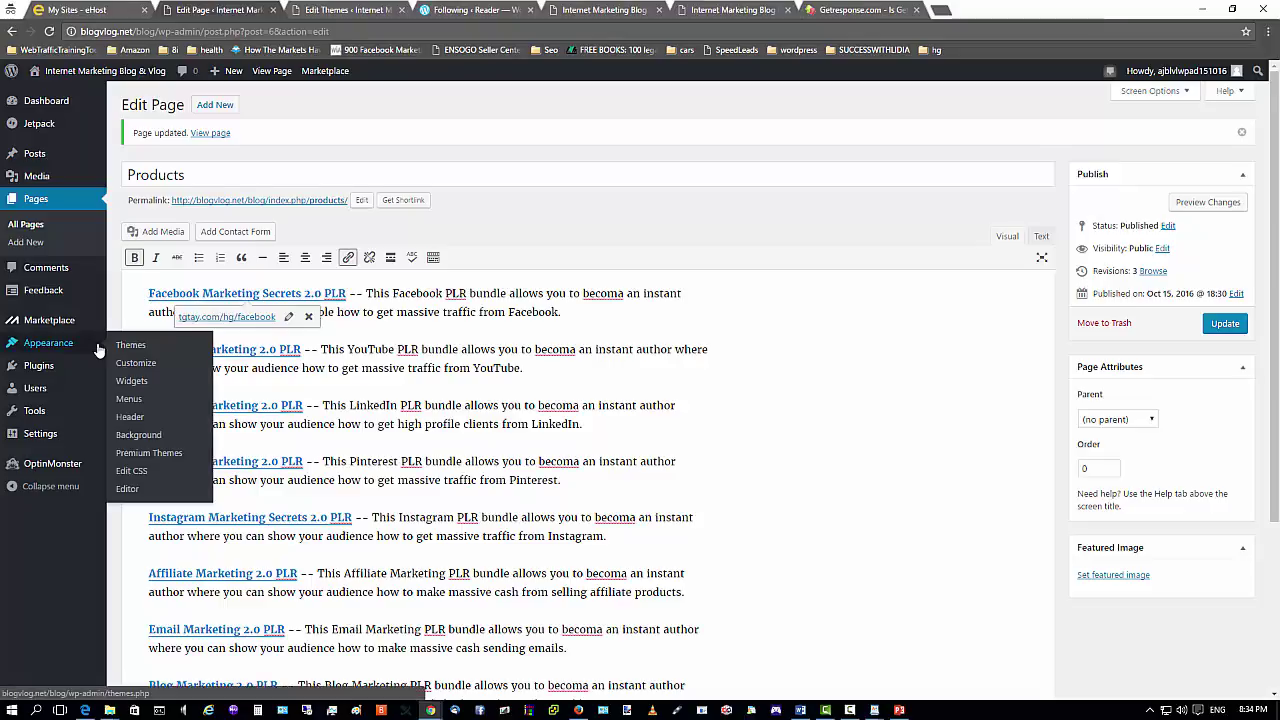
key("Return")
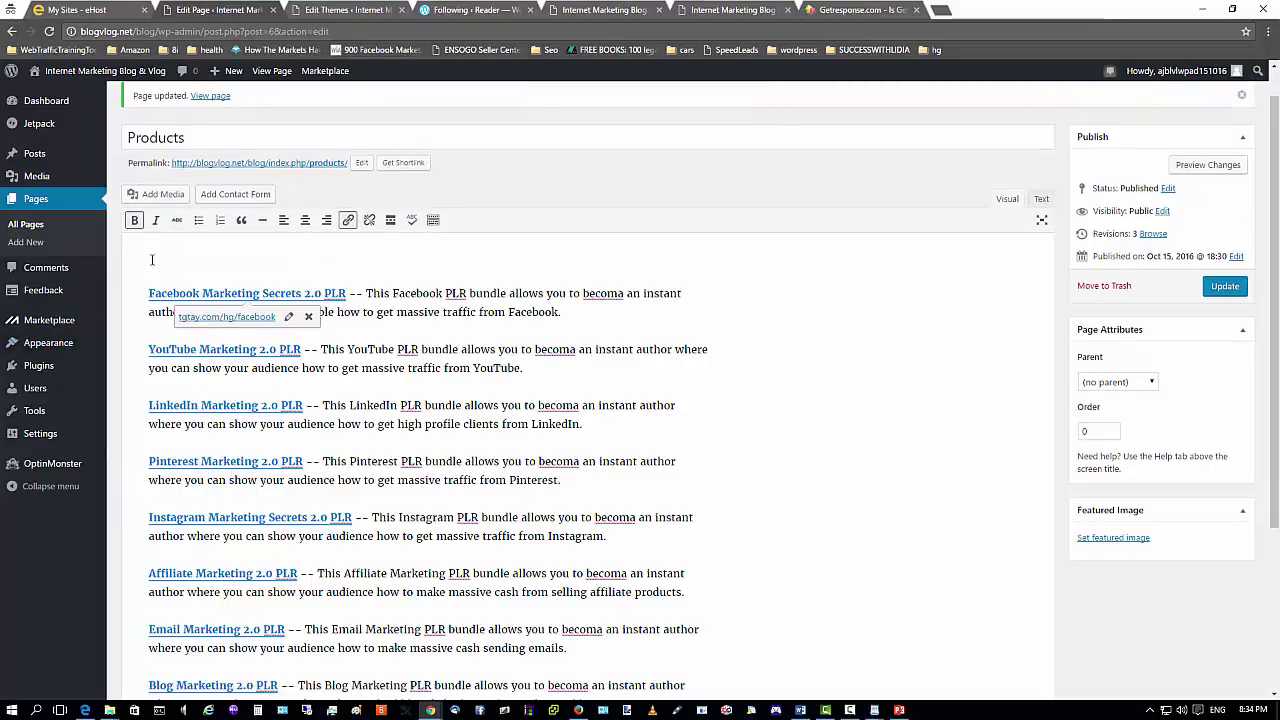
left_click(152, 260)
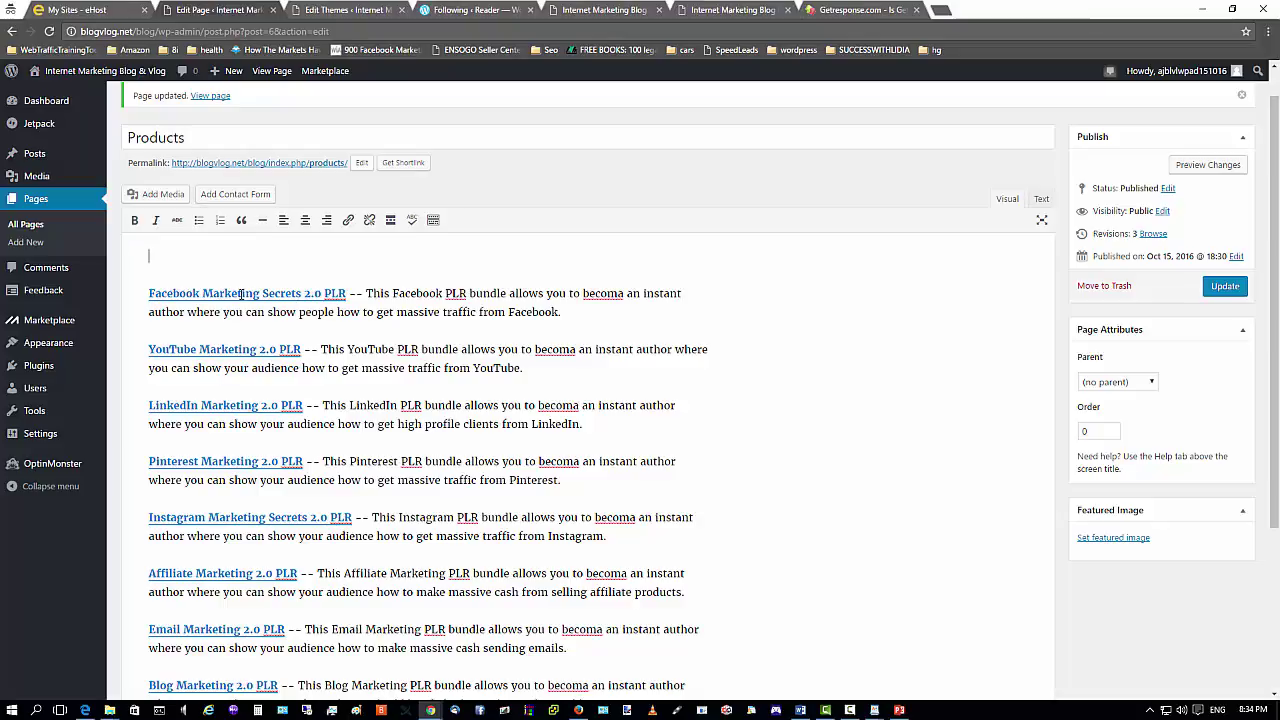
left_click(578, 710)
left_click(340, 345)
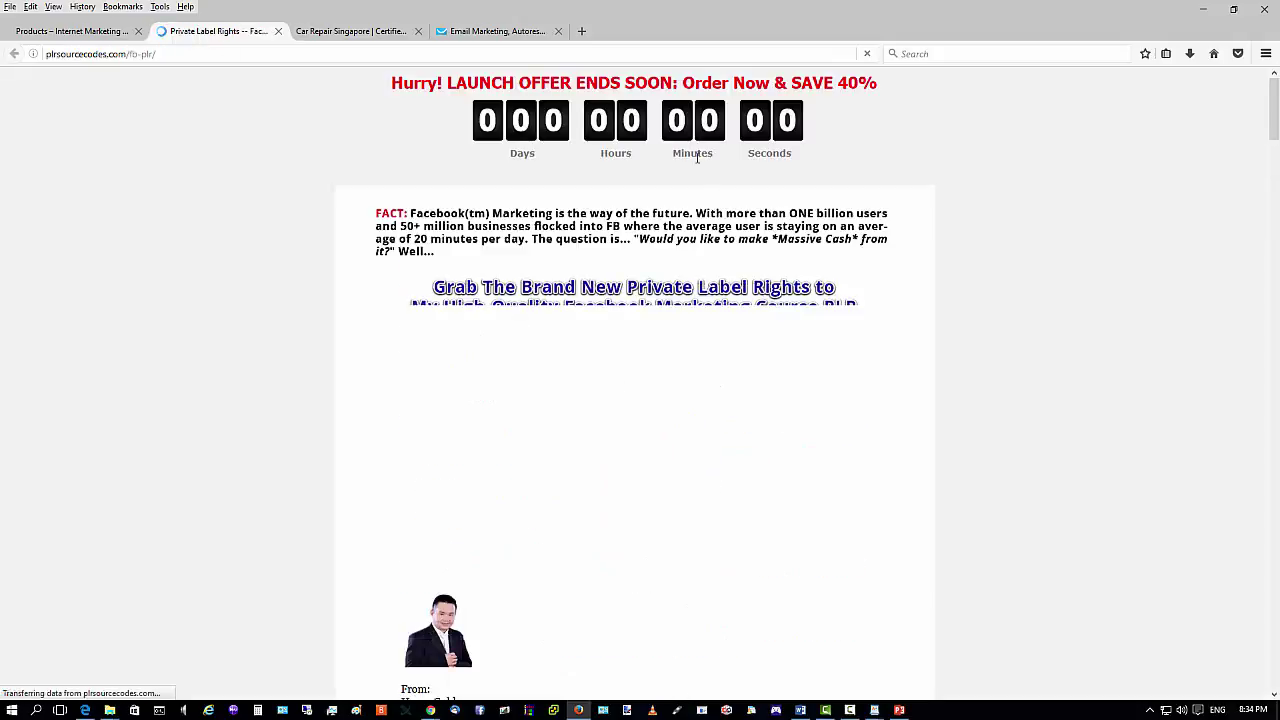
Save the Facebook Marketing Secrets bundle image from the sales page to the Desktop as part5.
scroll(591, 408, "down", 4)
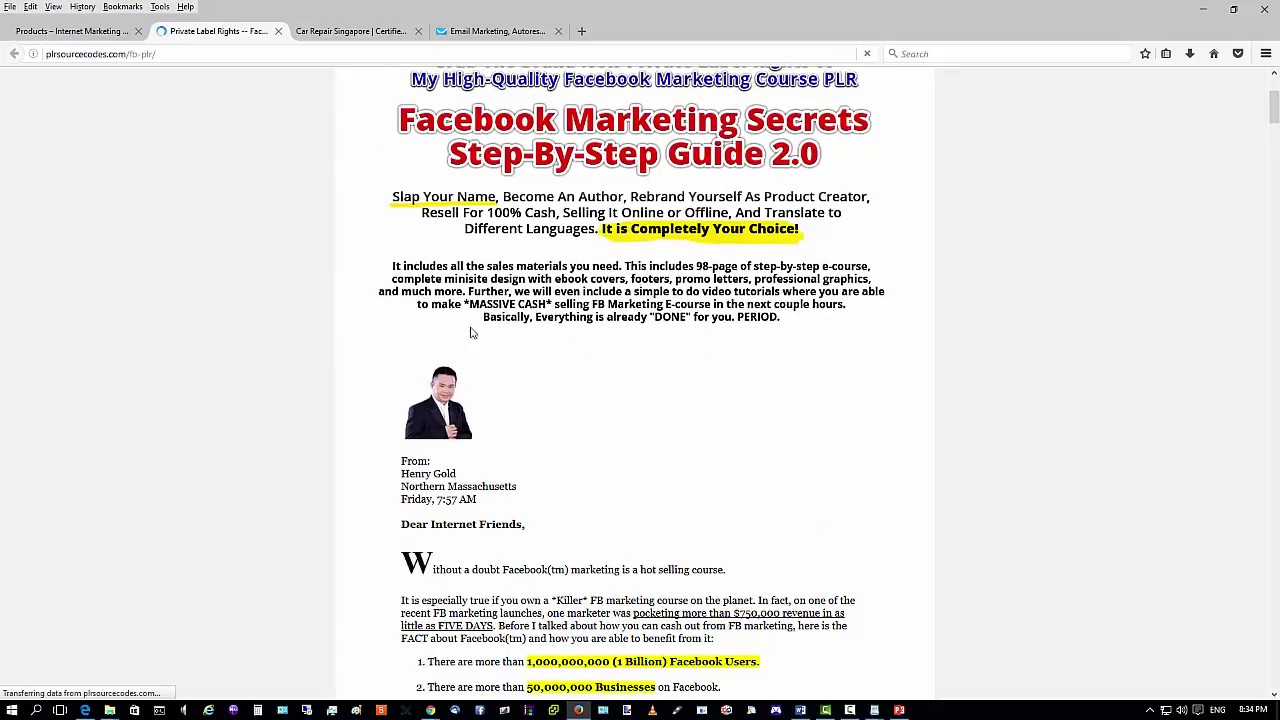
scroll(477, 334, "down", 20)
scroll(559, 337, "down", 1)
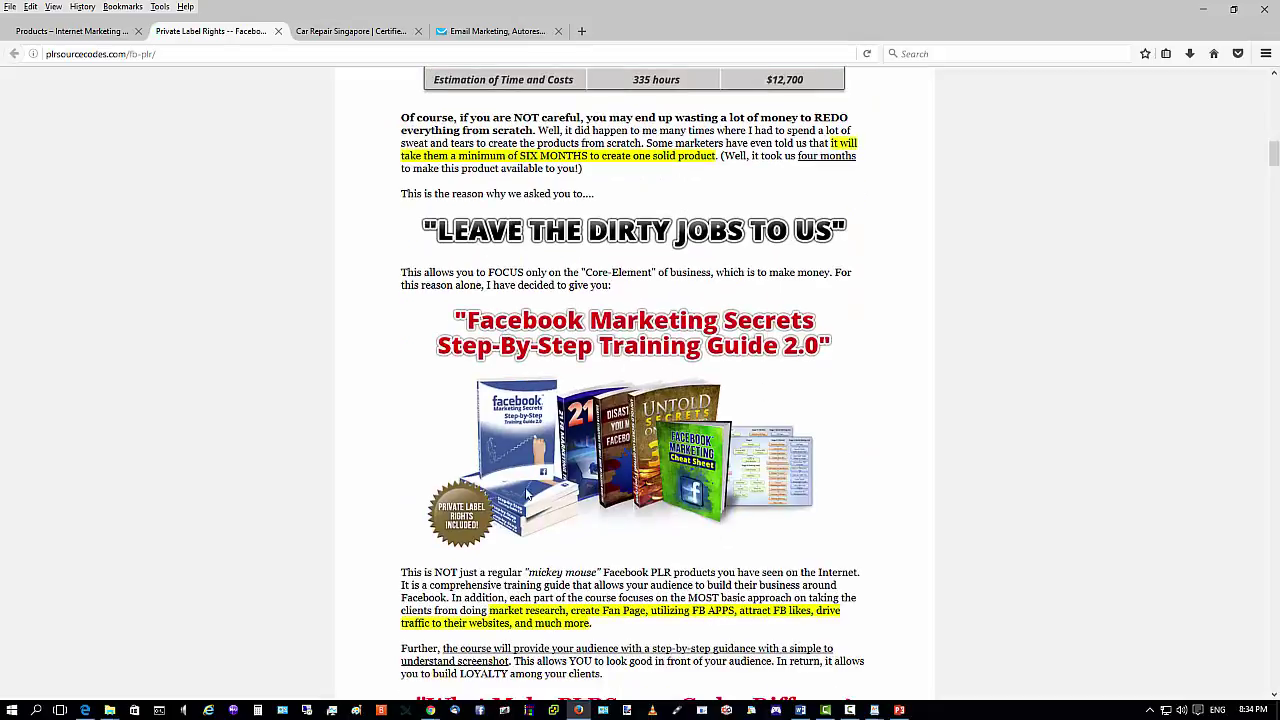
right_click(670, 377)
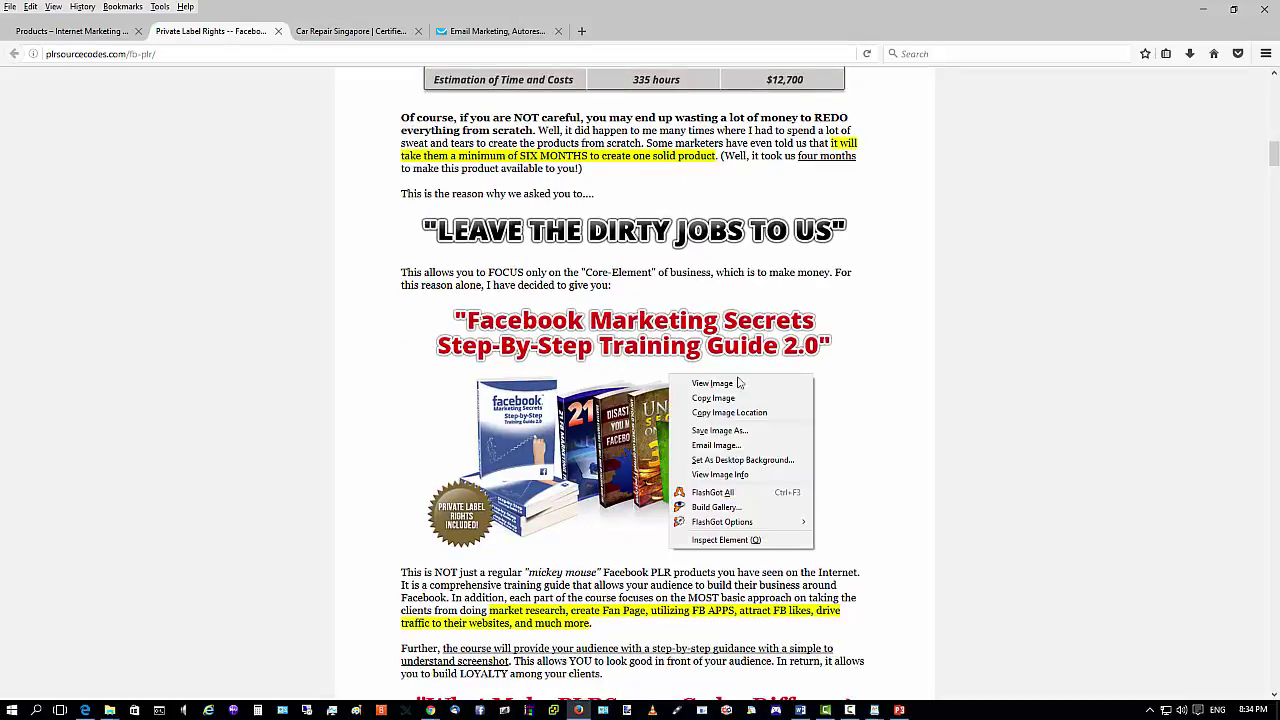
left_click(716, 430)
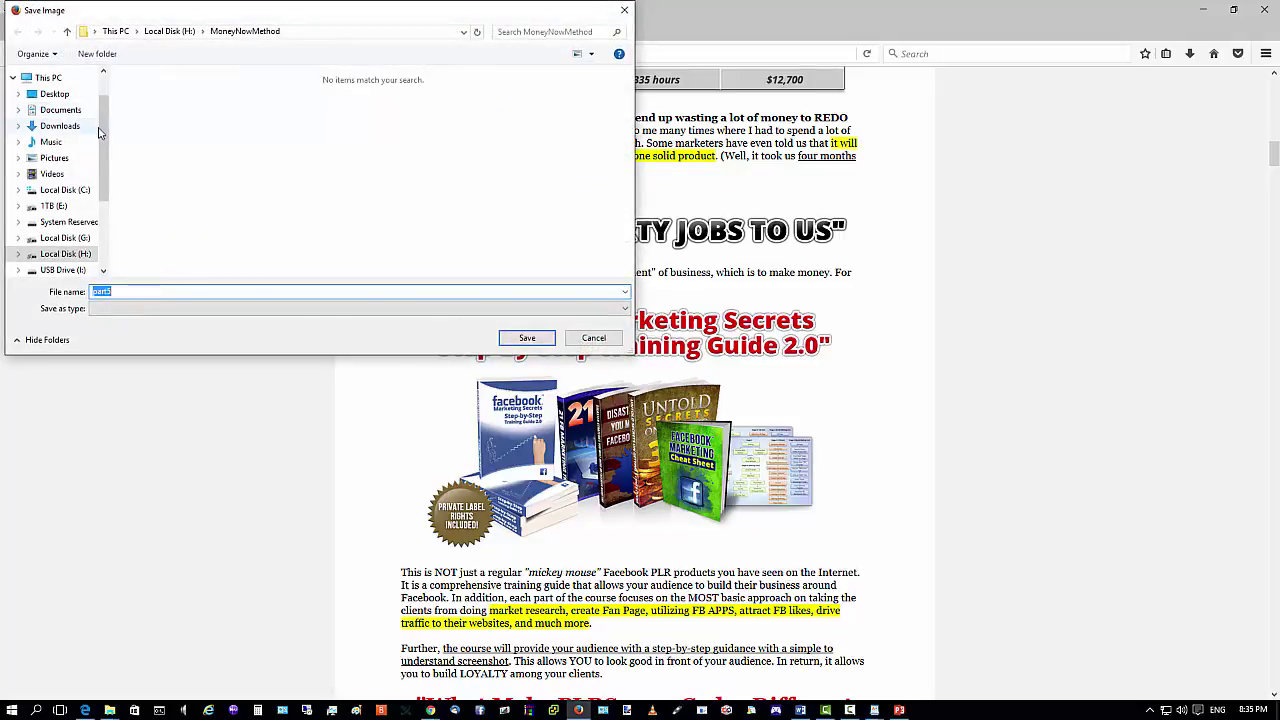
left_click(53, 94)
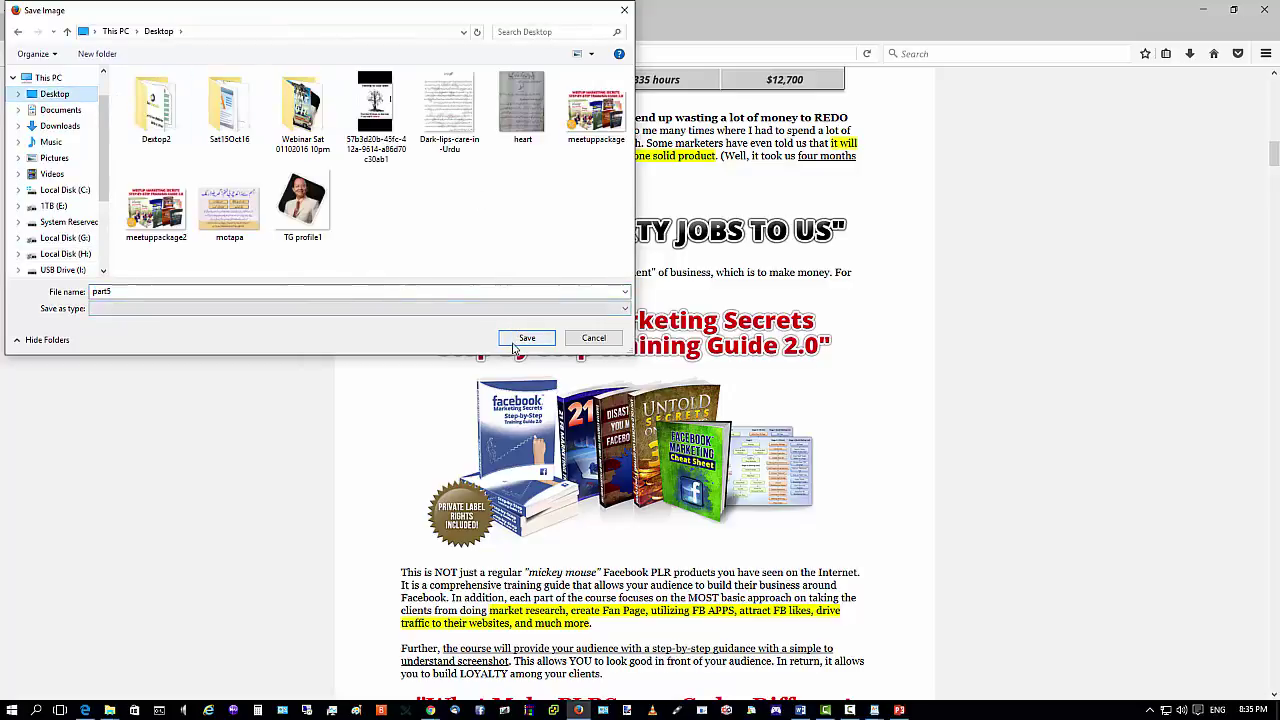
left_click(521, 338)
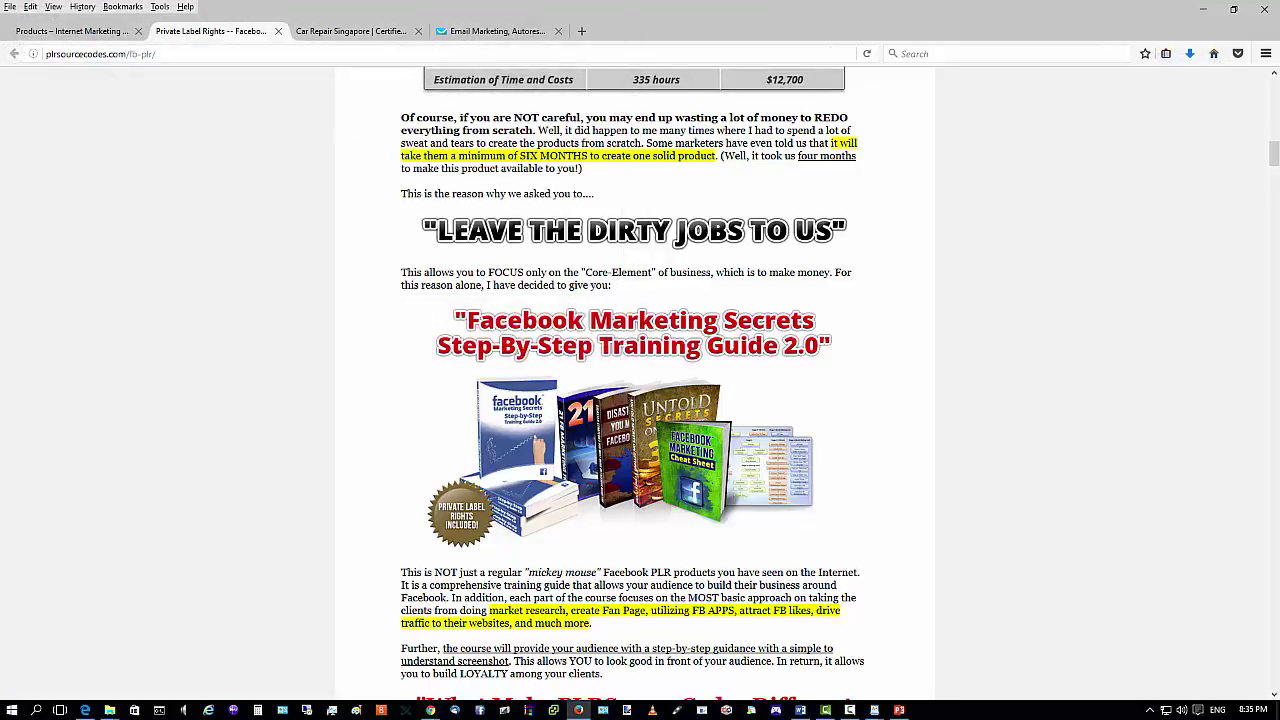
left_click(1203, 10)
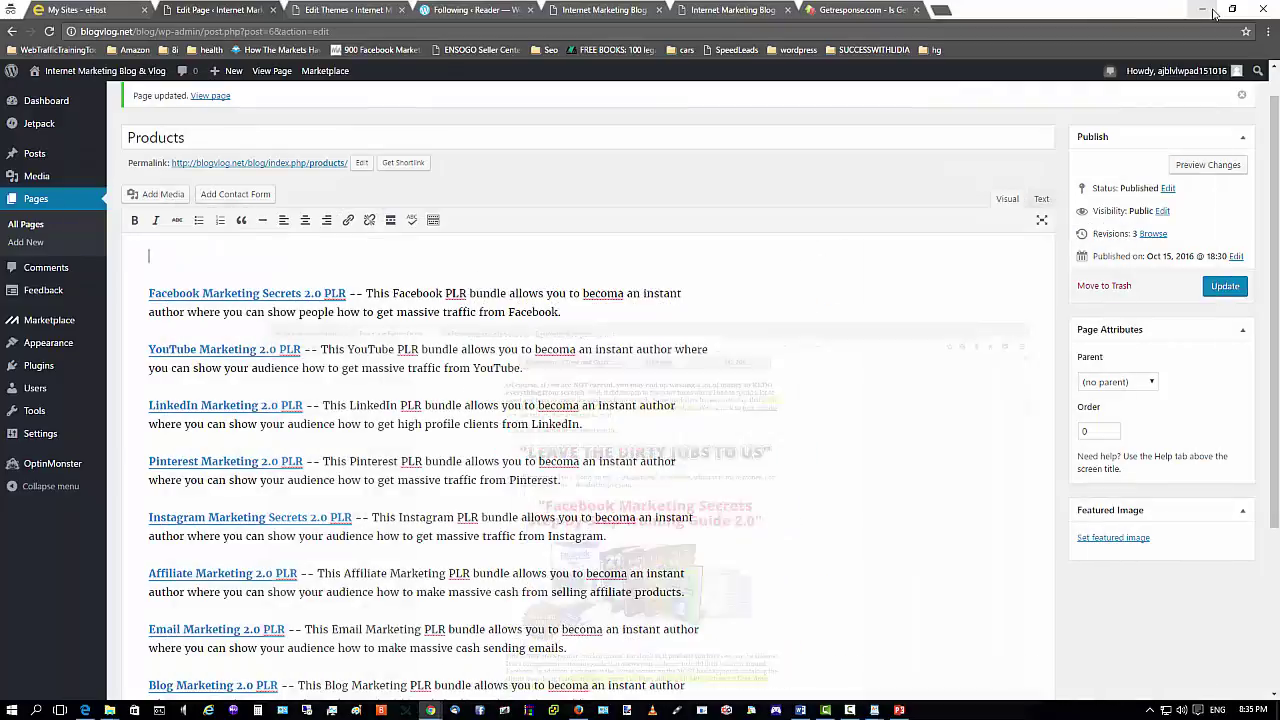
From the empty top line, upload part5 from the Desktop into the page's media library.
left_click(203, 252)
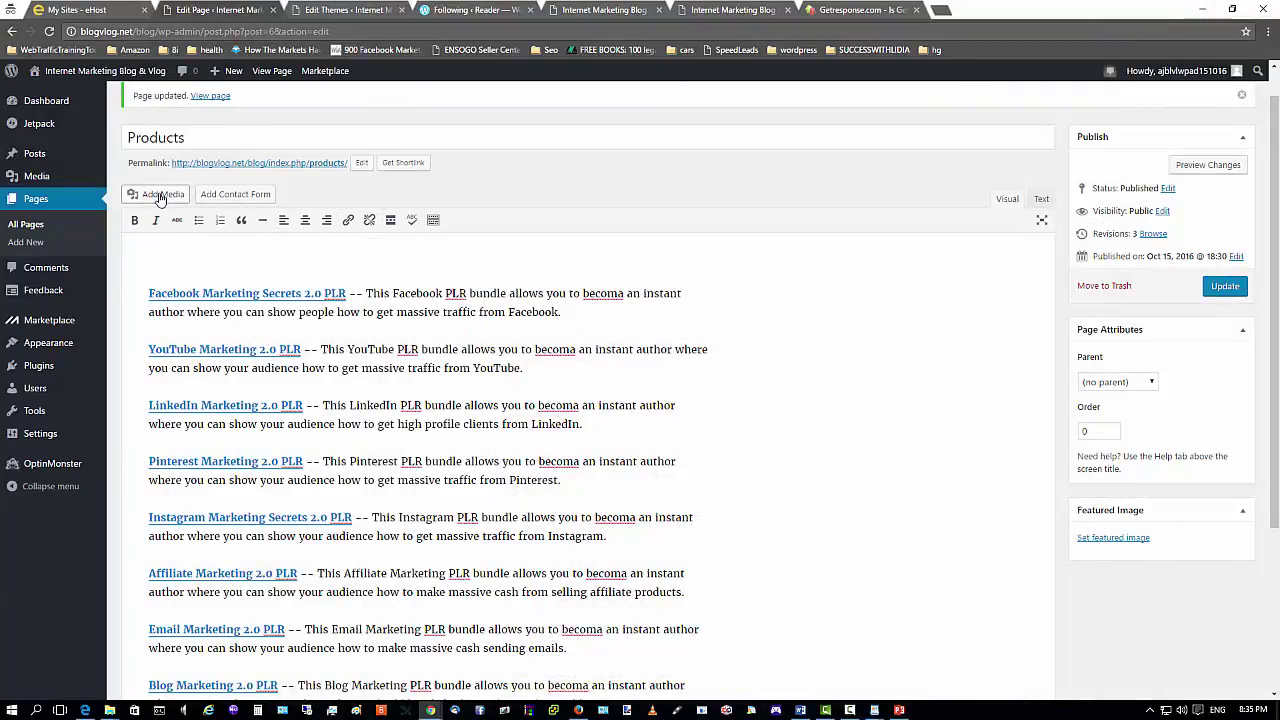
left_click(160, 194)
left_click(178, 125)
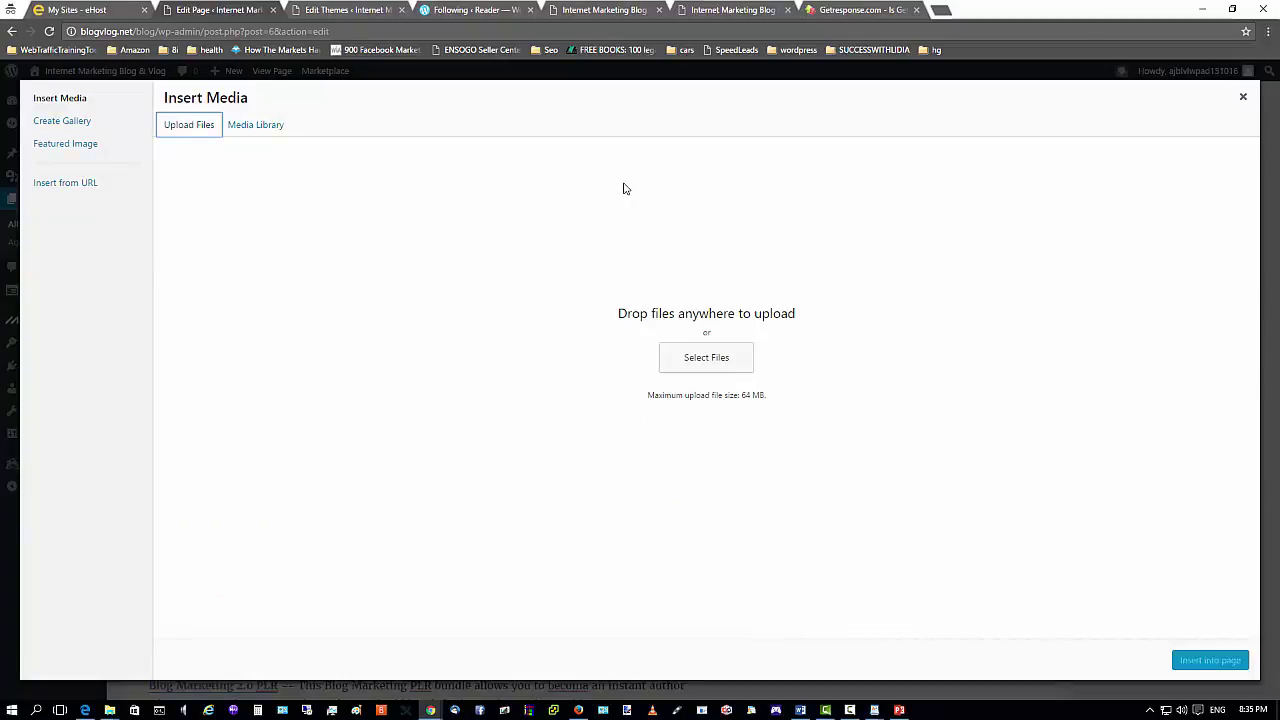
left_click(694, 368)
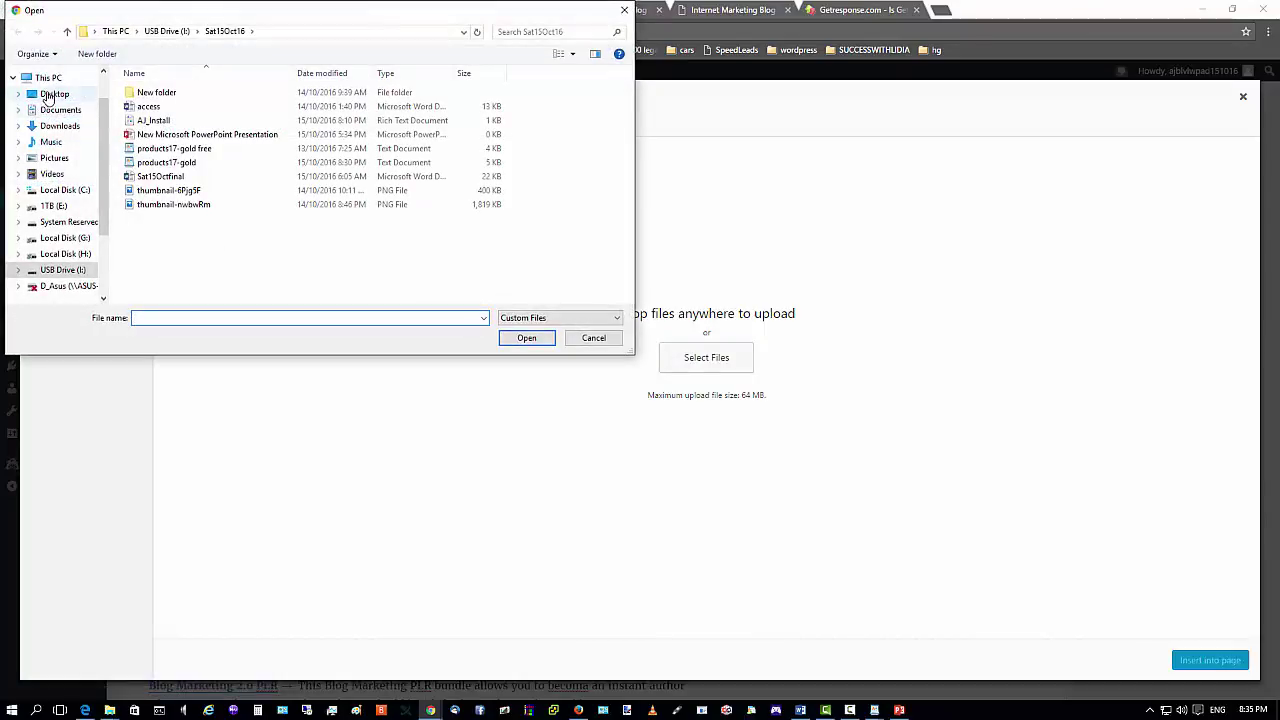
left_click(54, 94)
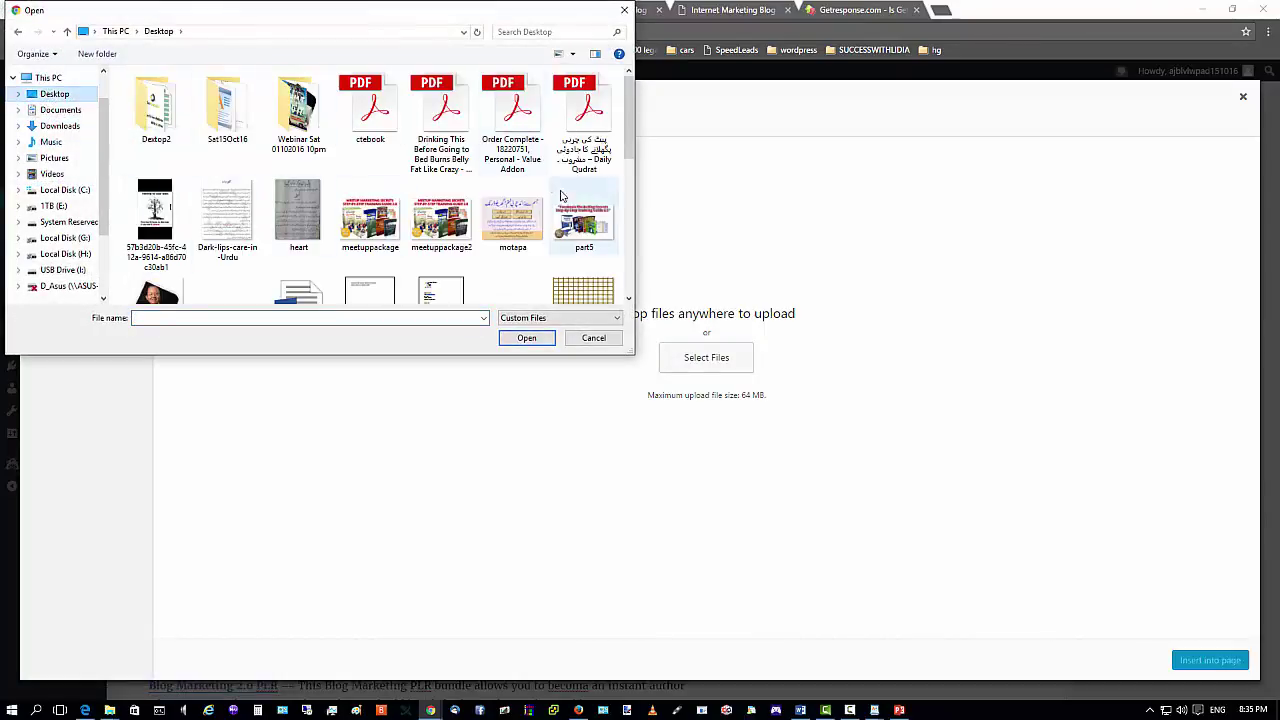
scroll(561, 196, "down", 2)
left_click(560, 100)
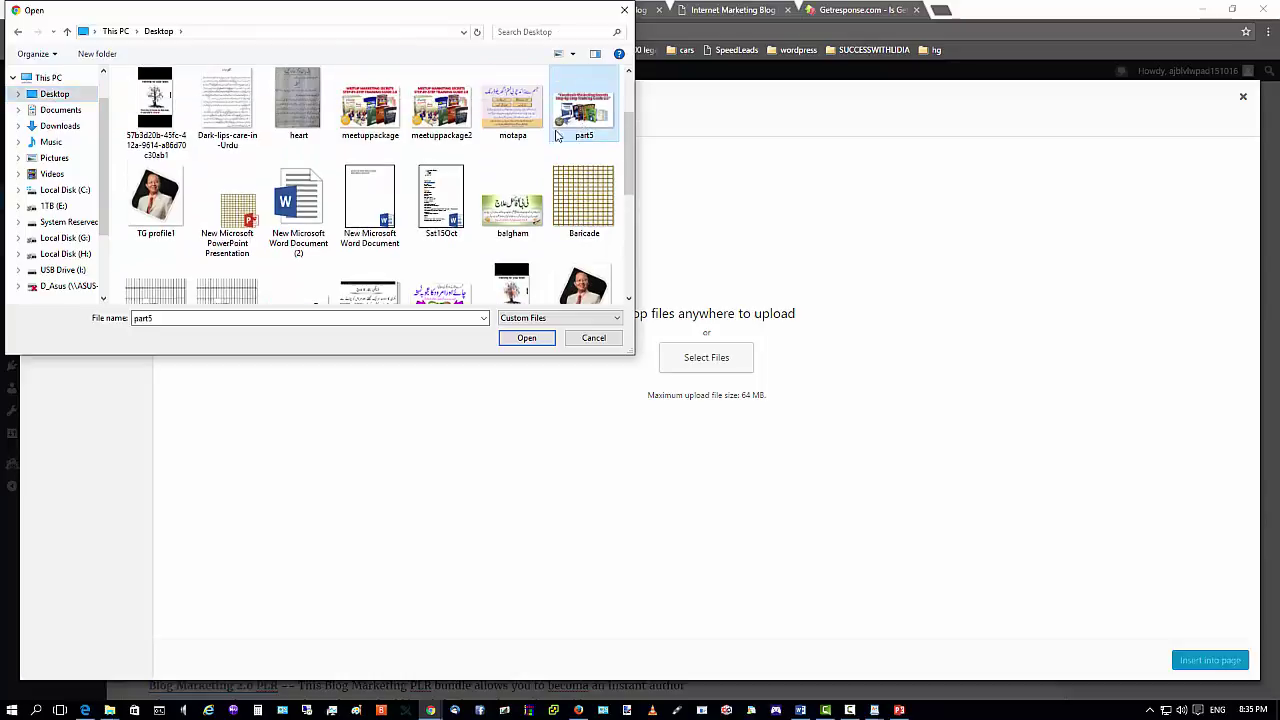
left_click(525, 337)
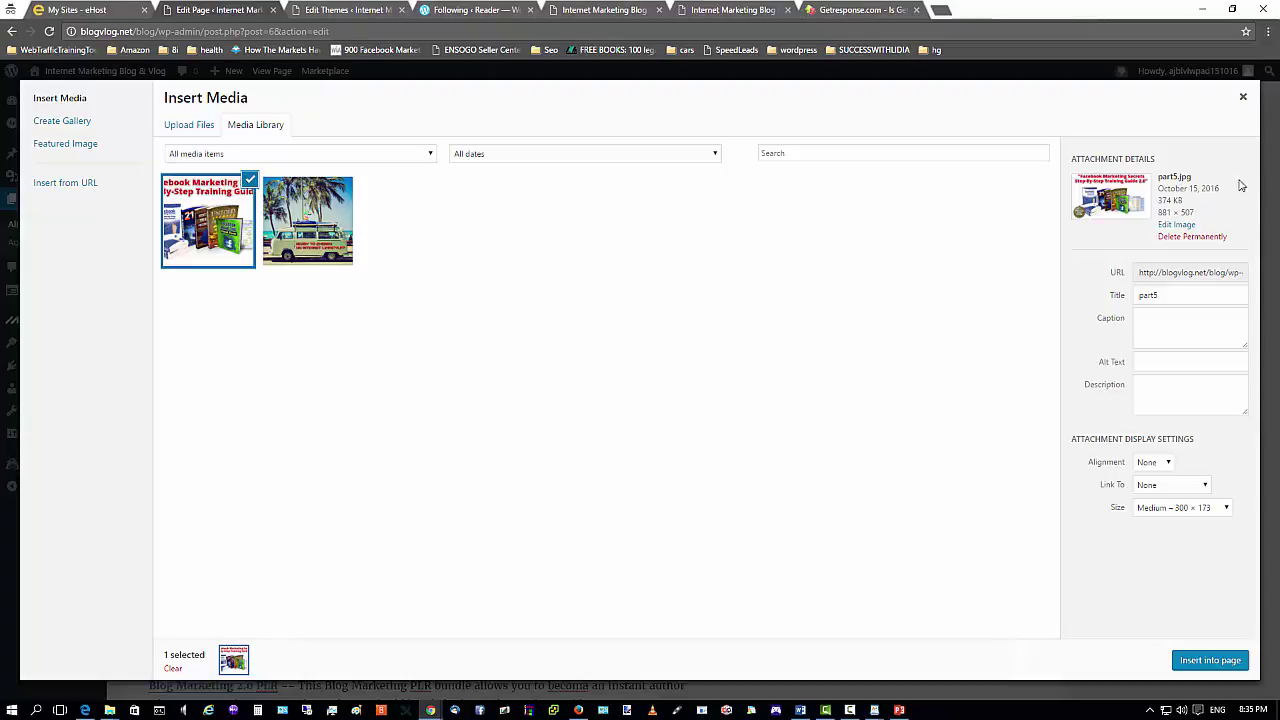
Give part5.jpg the alt text 'Facebook Marketing Secrets'.
left_click(1158, 362)
type("Facebook Marketing")
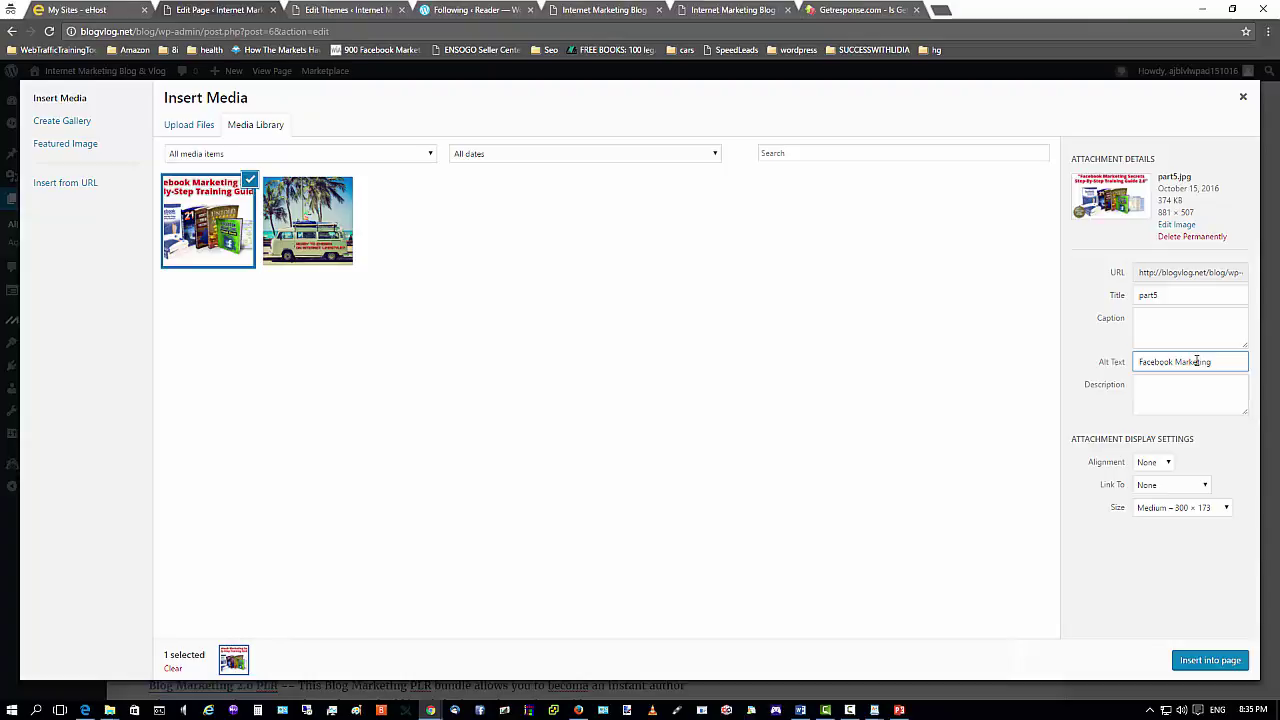
type("ts")
Set the description to 'Facebook Marketing Secrets – Step by Step Training Guide', reusing the alt text.
left_click(1162, 394)
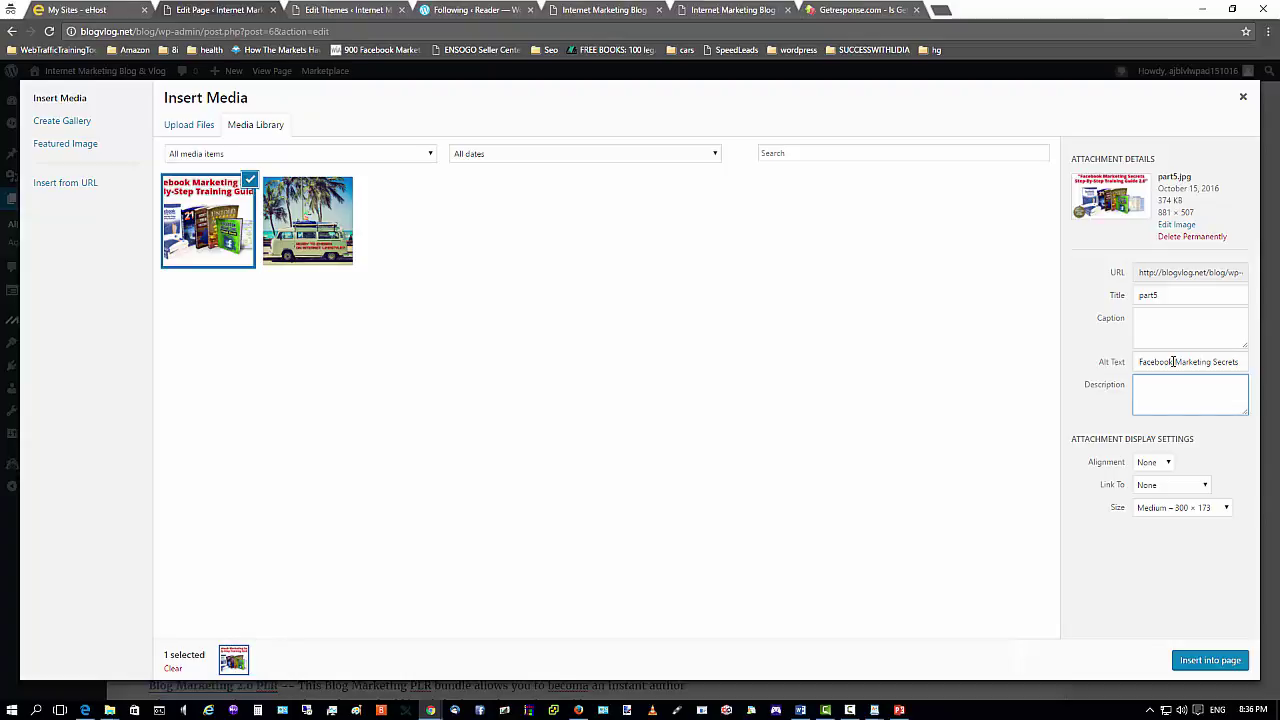
triple_click(1173, 362)
right_click(1173, 362)
left_click(1130, 386)
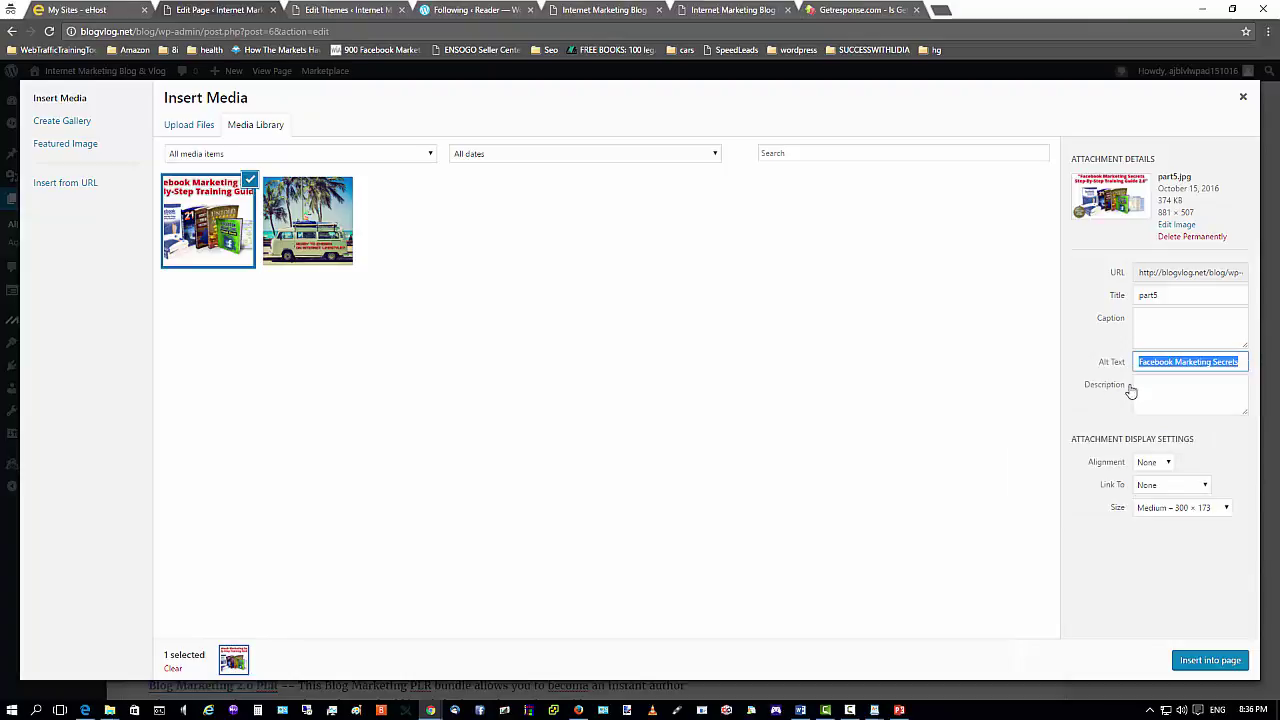
right_click(1146, 384)
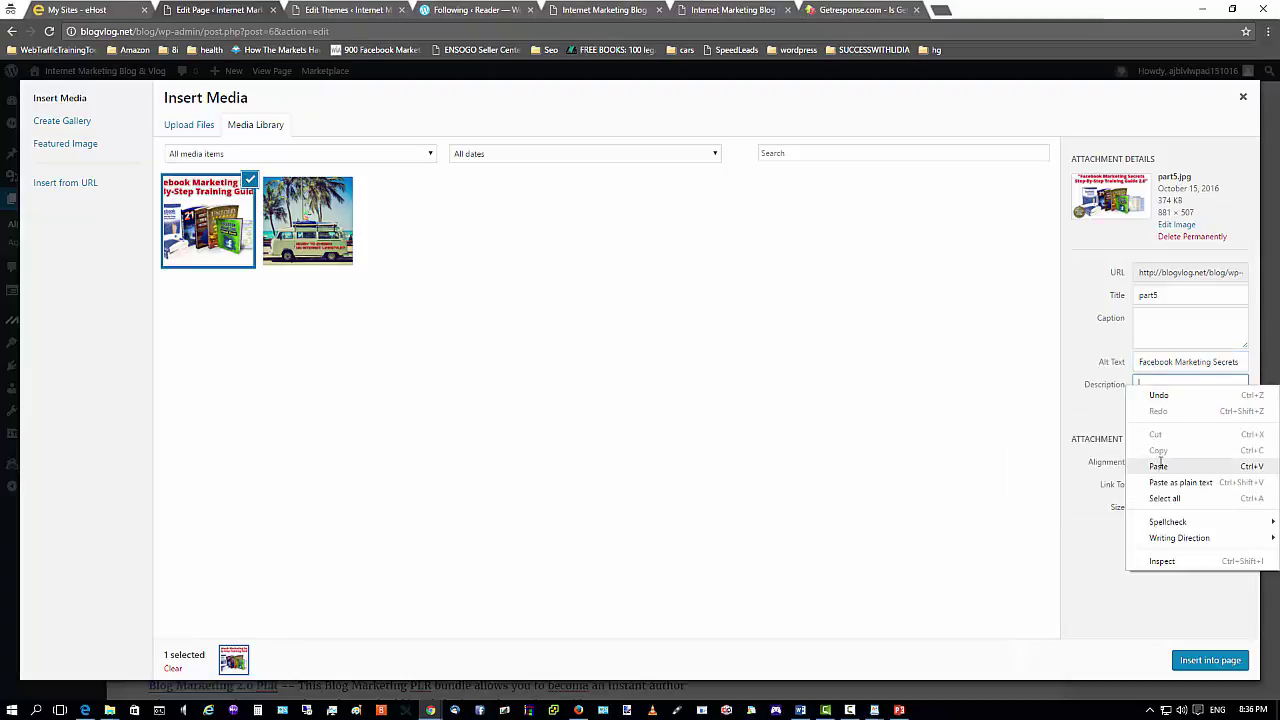
left_click(1158, 466)
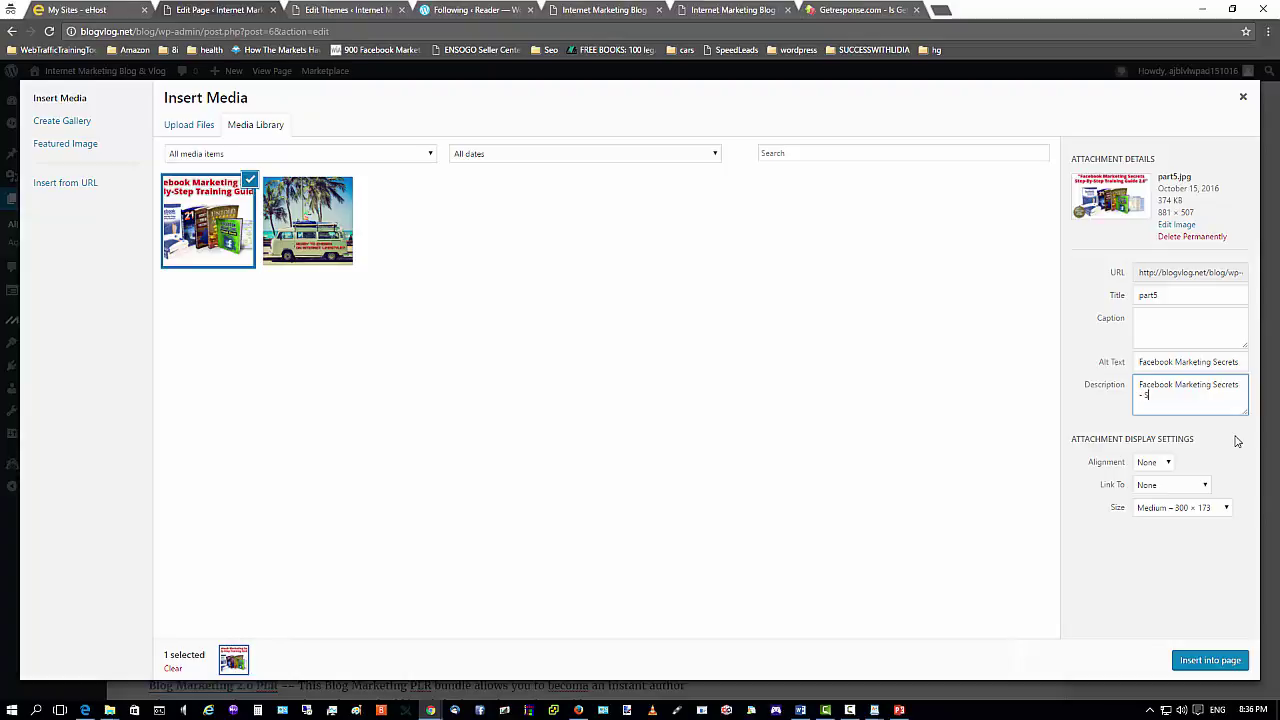
type("Step by Step Training Guide")
Try Full Size 881 × 507, then set the display size back to Medium 300 × 173.
left_click(1228, 509)
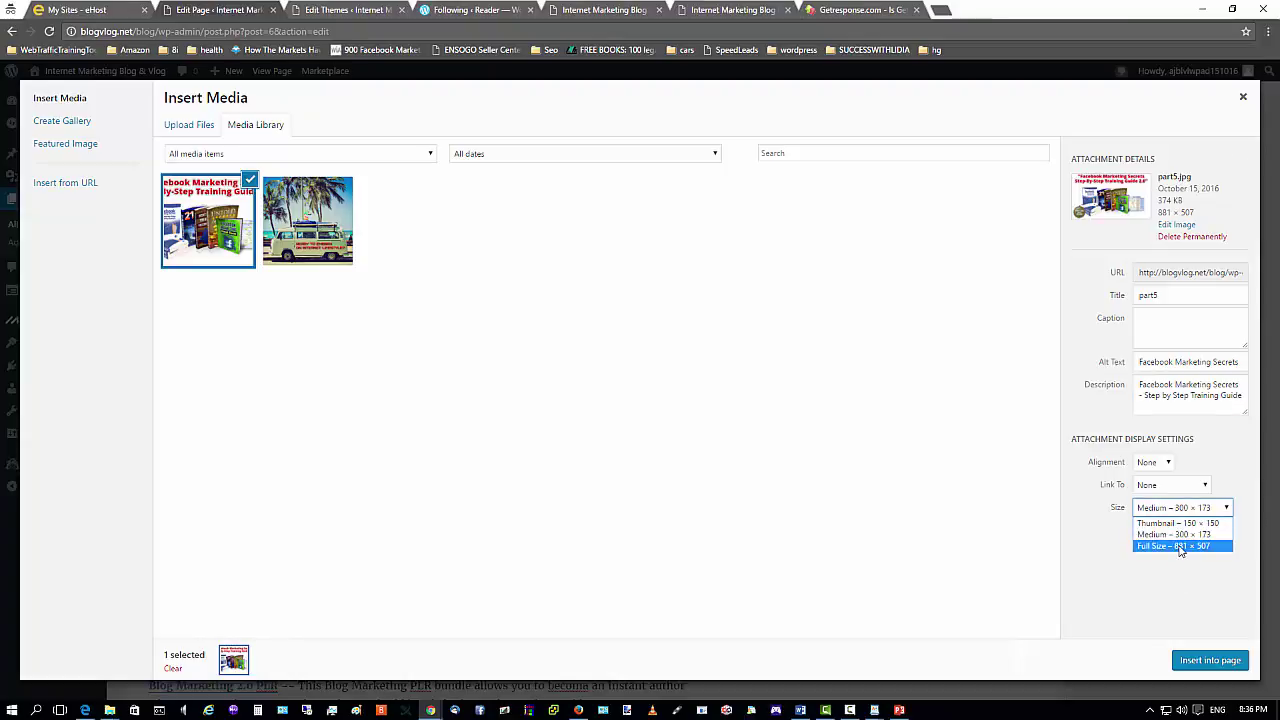
left_click(1180, 547)
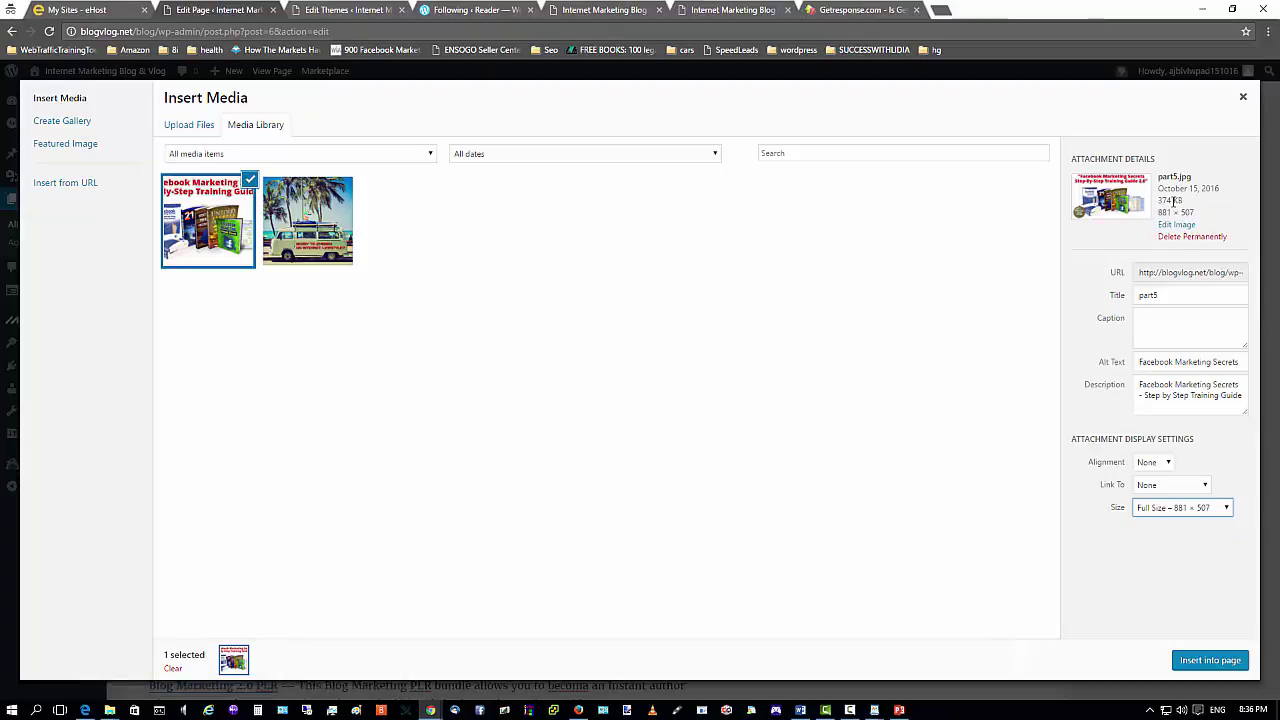
left_click_drag(1160, 200, 1182, 202)
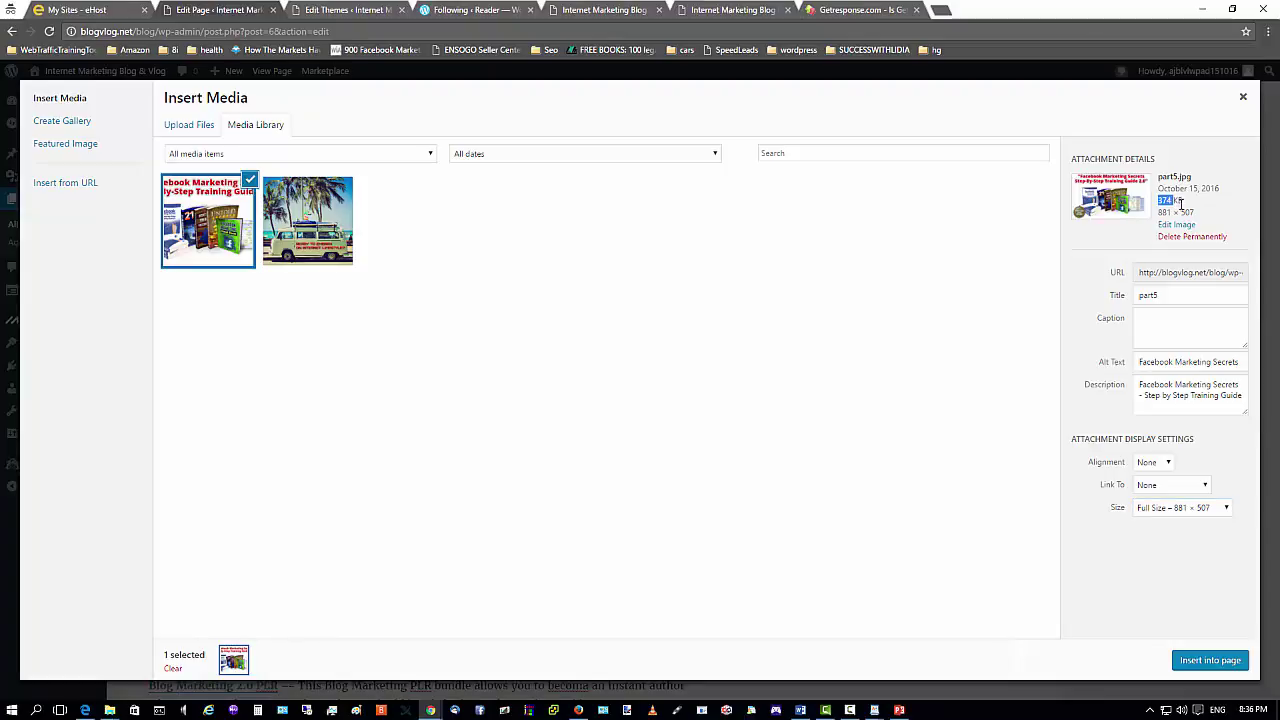
left_click(1226, 508)
left_click(1173, 531)
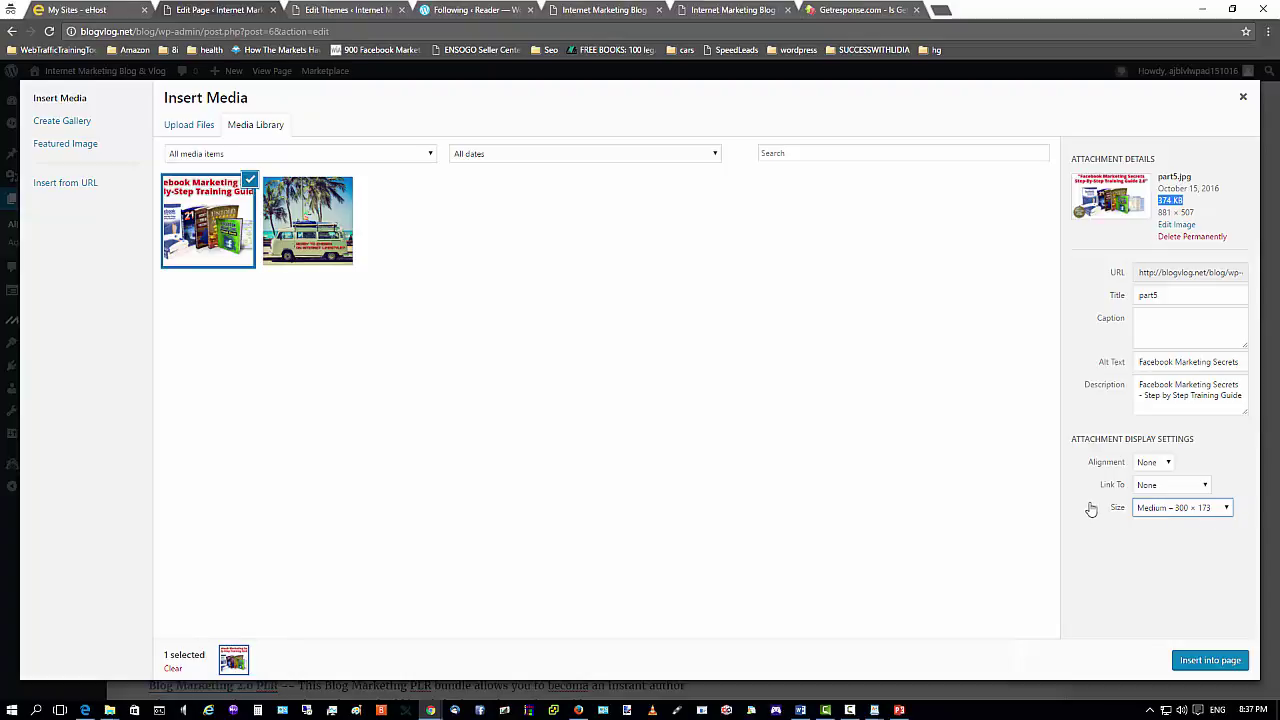
Insert the Facebook image, then delete it and the empty top line so the Facebook PLR paragraph leads the page.
left_click(1188, 662)
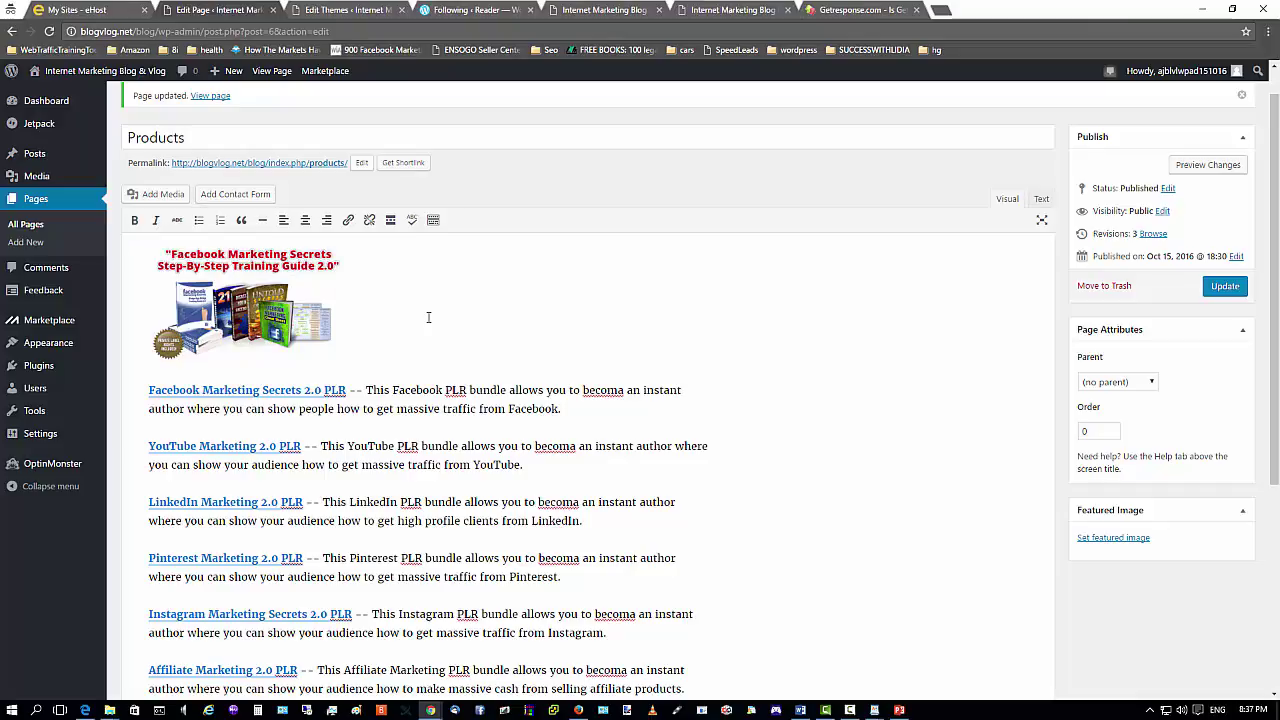
key("Delete")
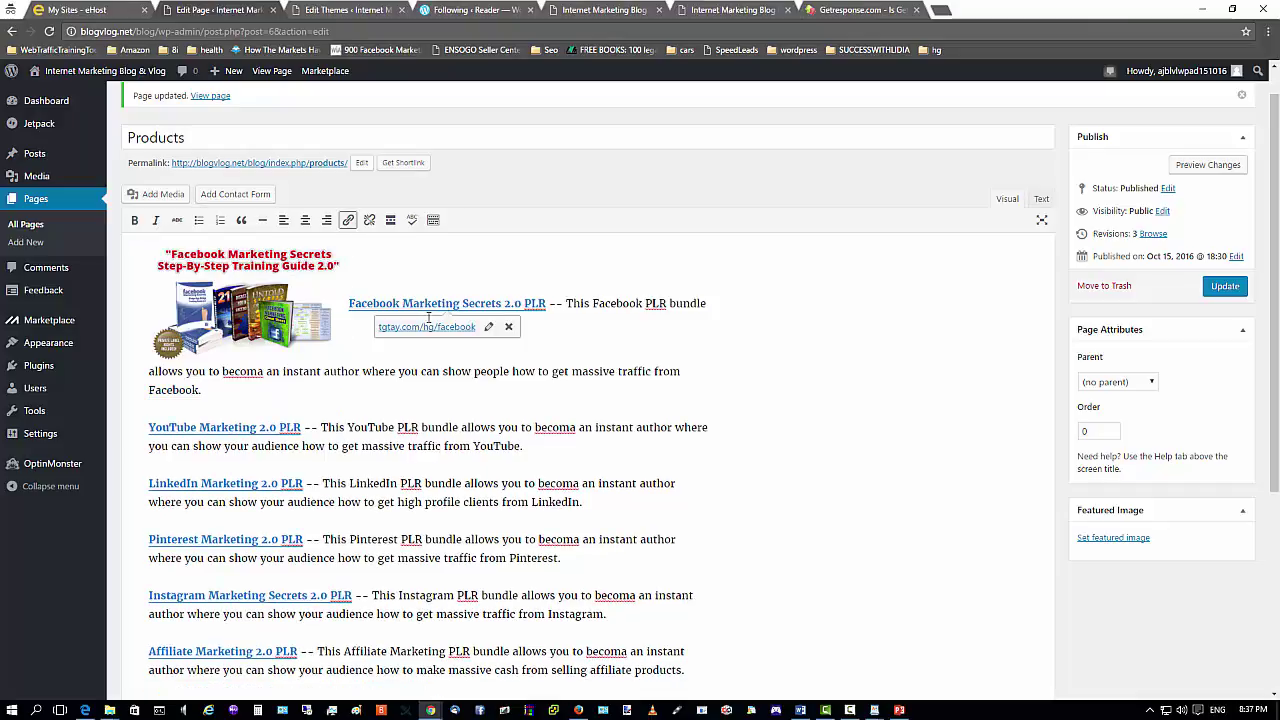
key("Delete")
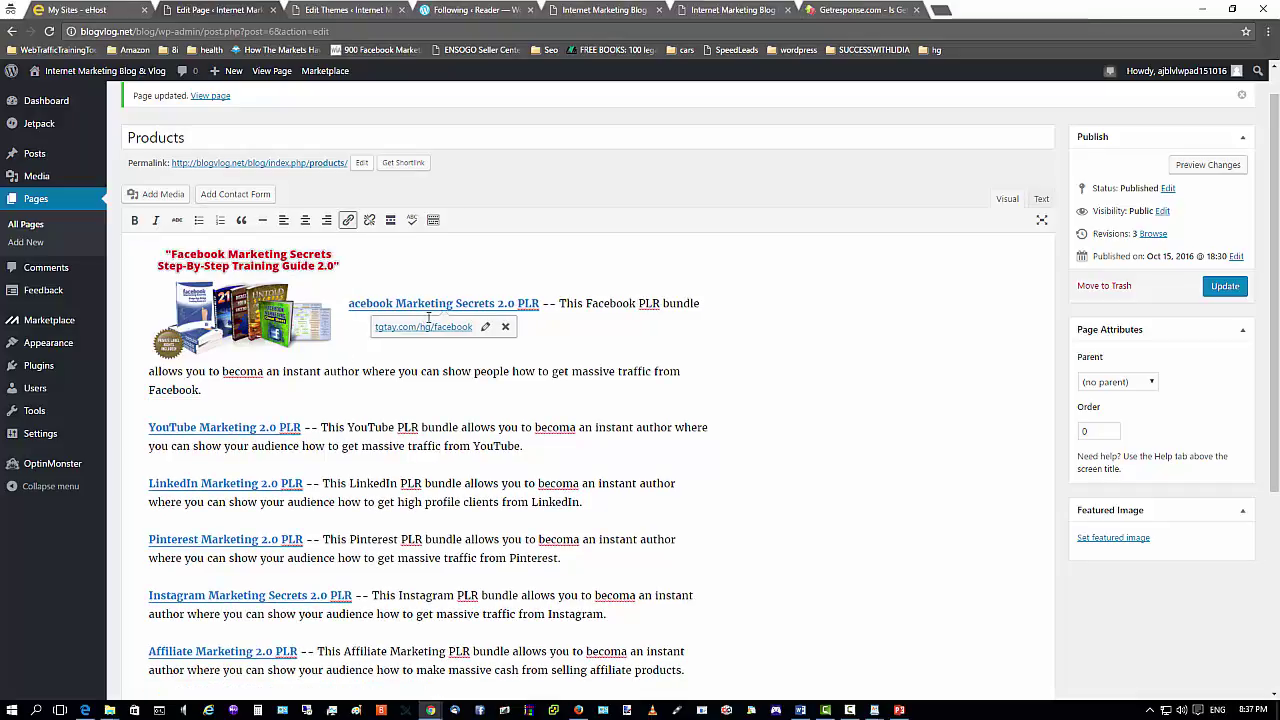
type("F")
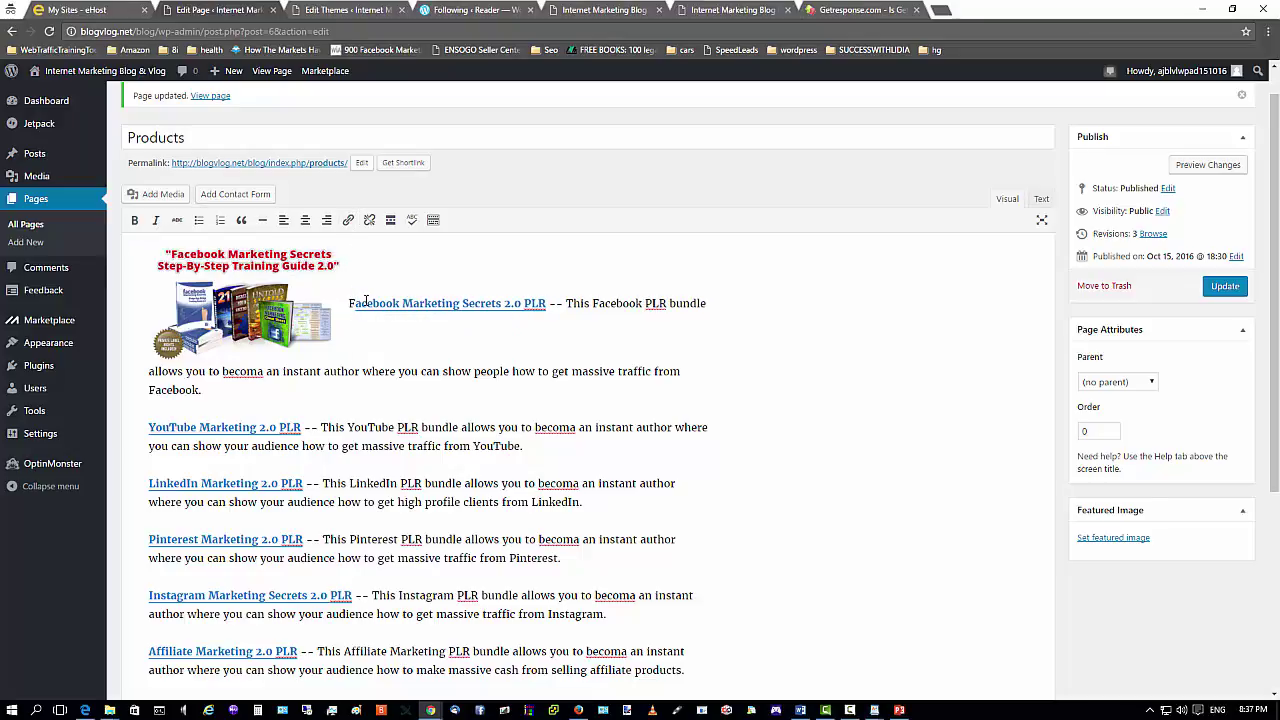
key("Return")
key("BackSpace")
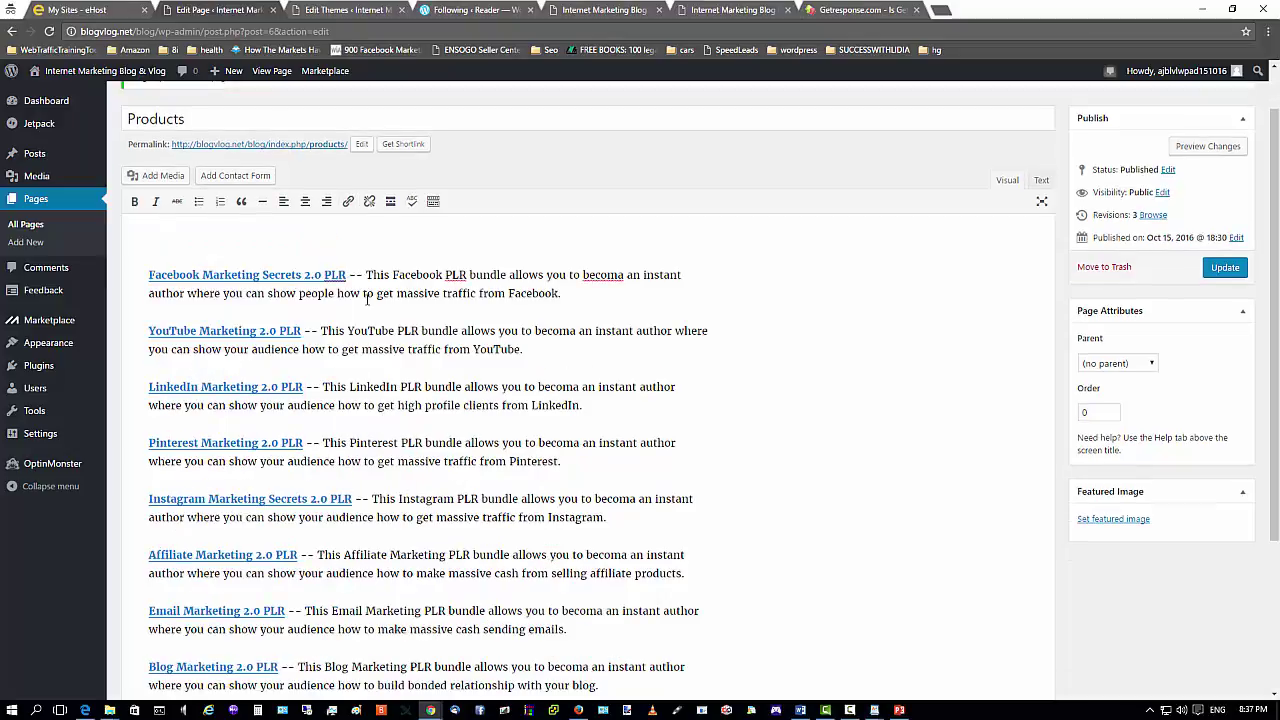
key("Delete")
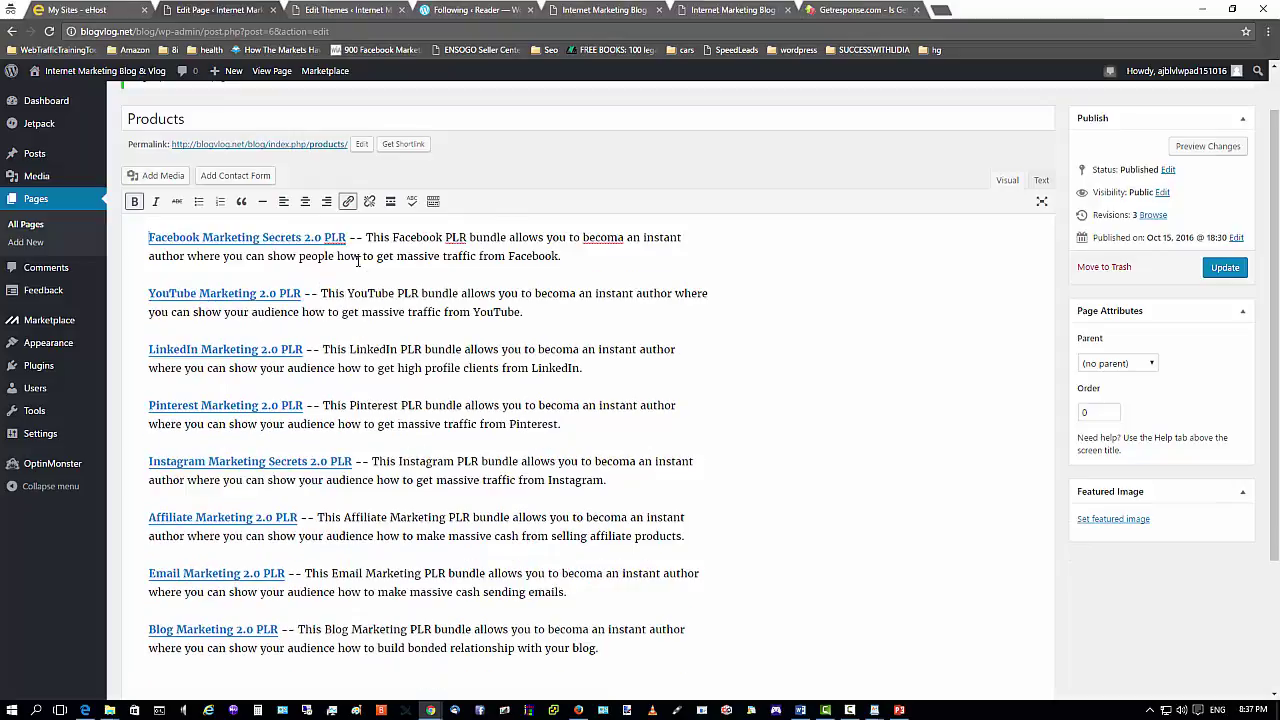
left_click(205, 240)
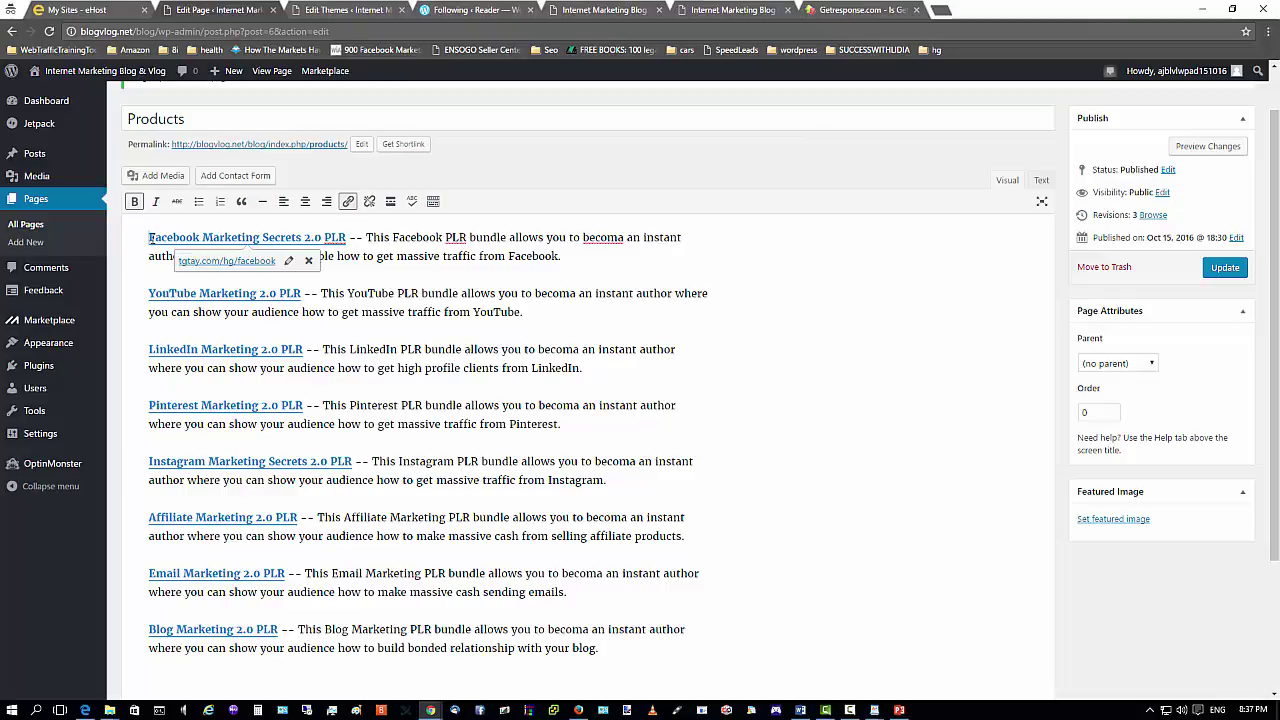
Insert the Facebook Marketing Secrets image from the Media Library above the Facebook link and select it.
left_click(149, 176)
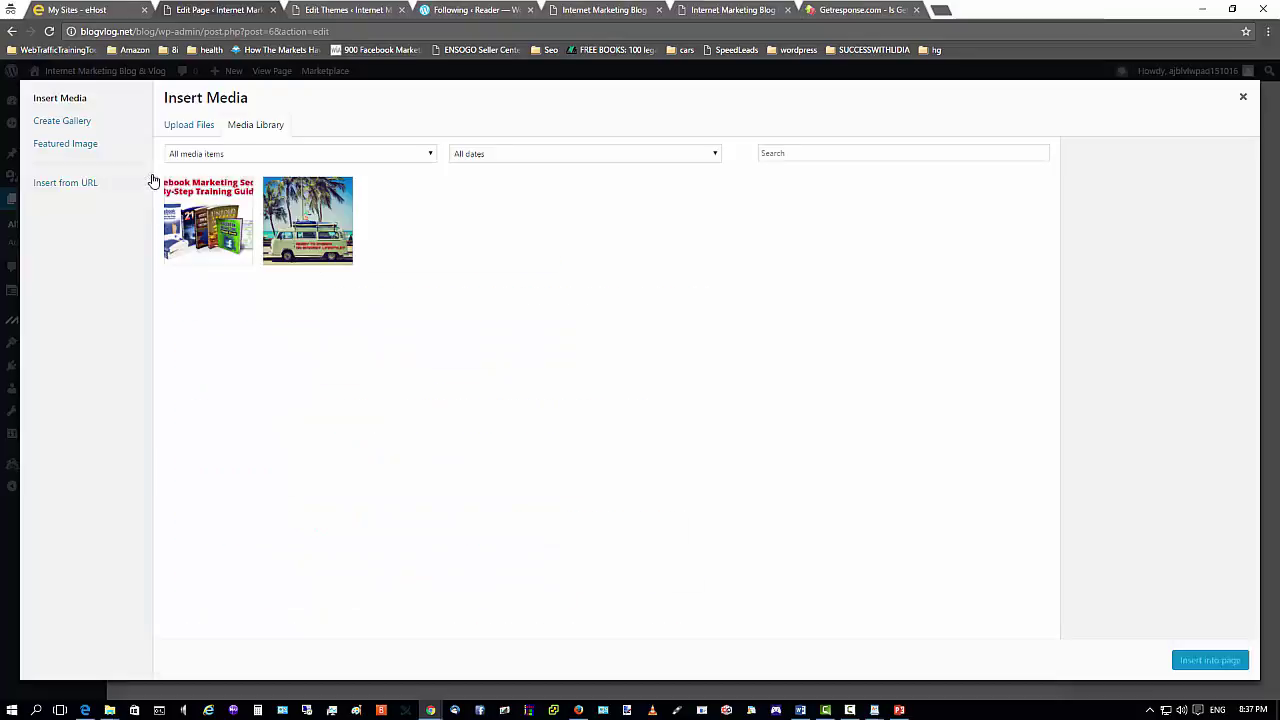
left_click(240, 205)
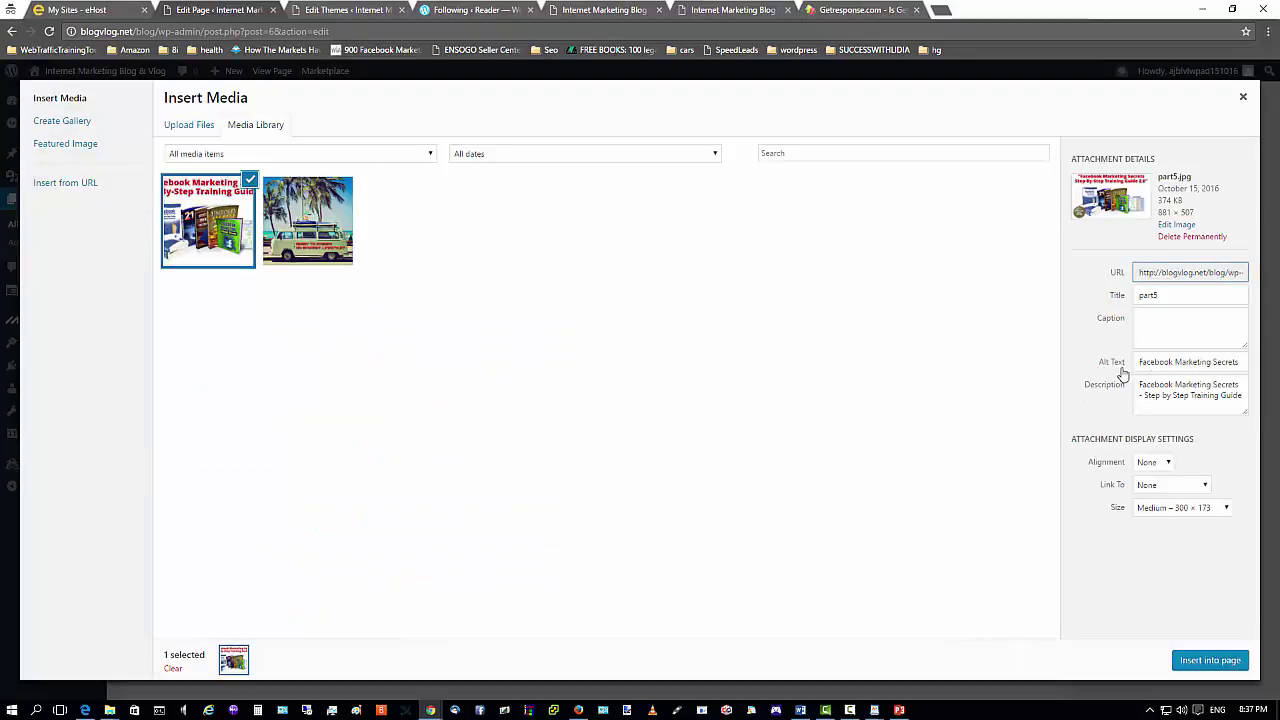
left_click(1204, 662)
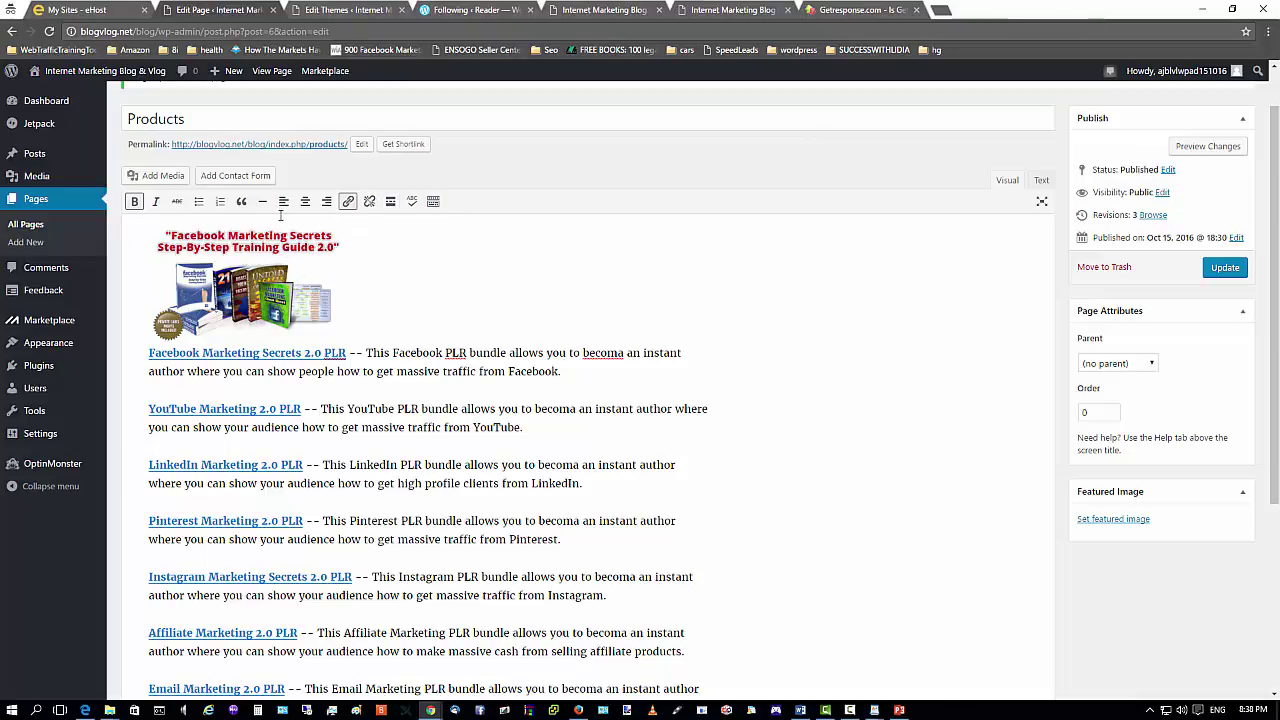
left_click(250, 262)
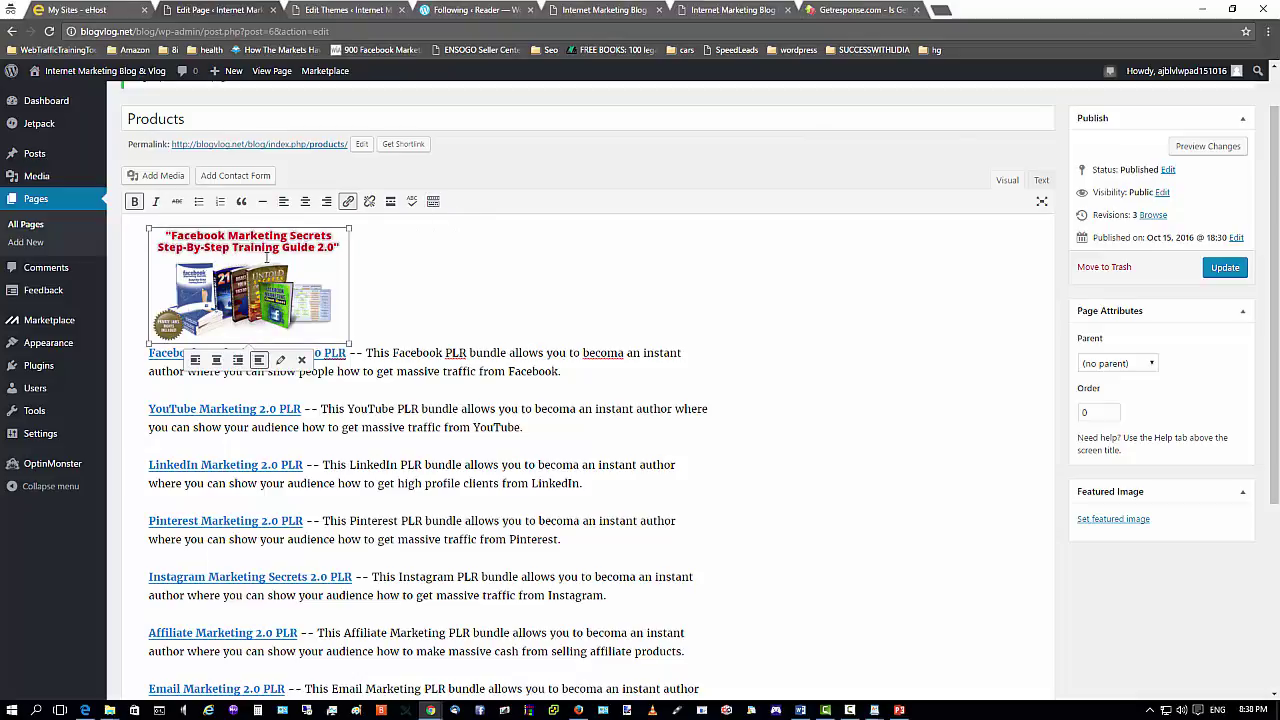
Left-align the Facebook image and place the caret before the YouTube Marketing 2.0 PLR link.
left_click(195, 364)
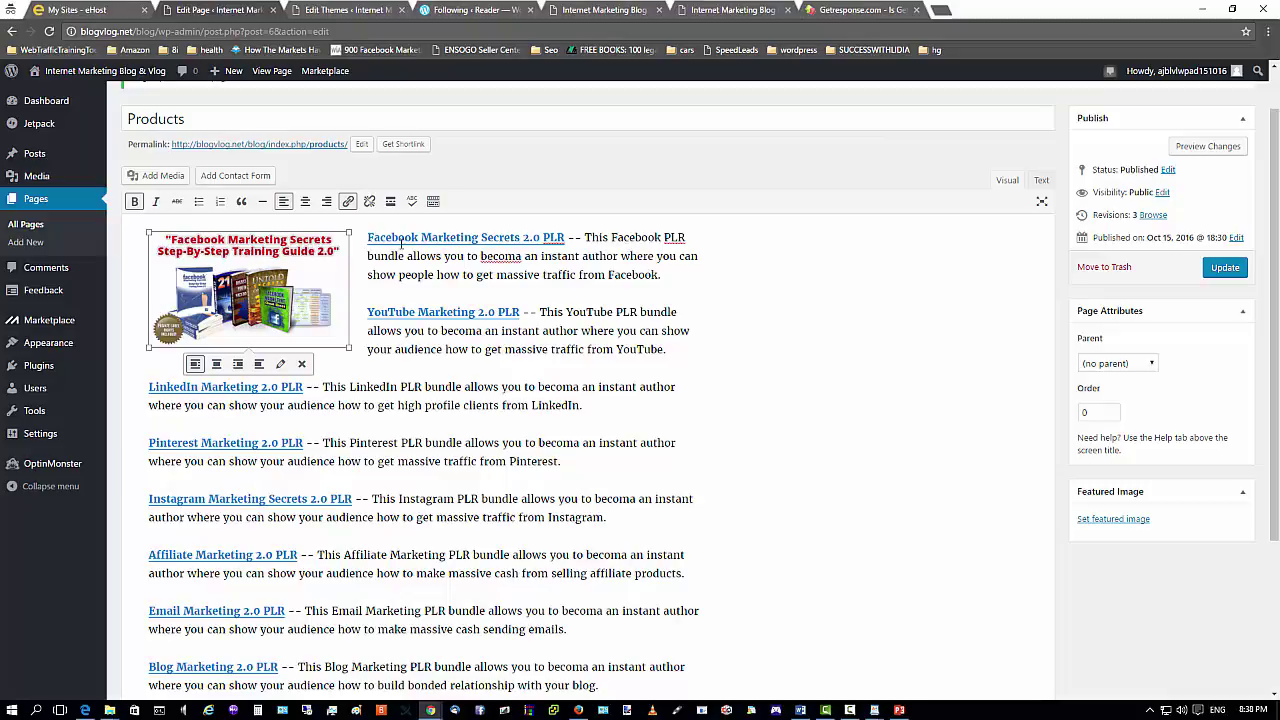
left_click(368, 312)
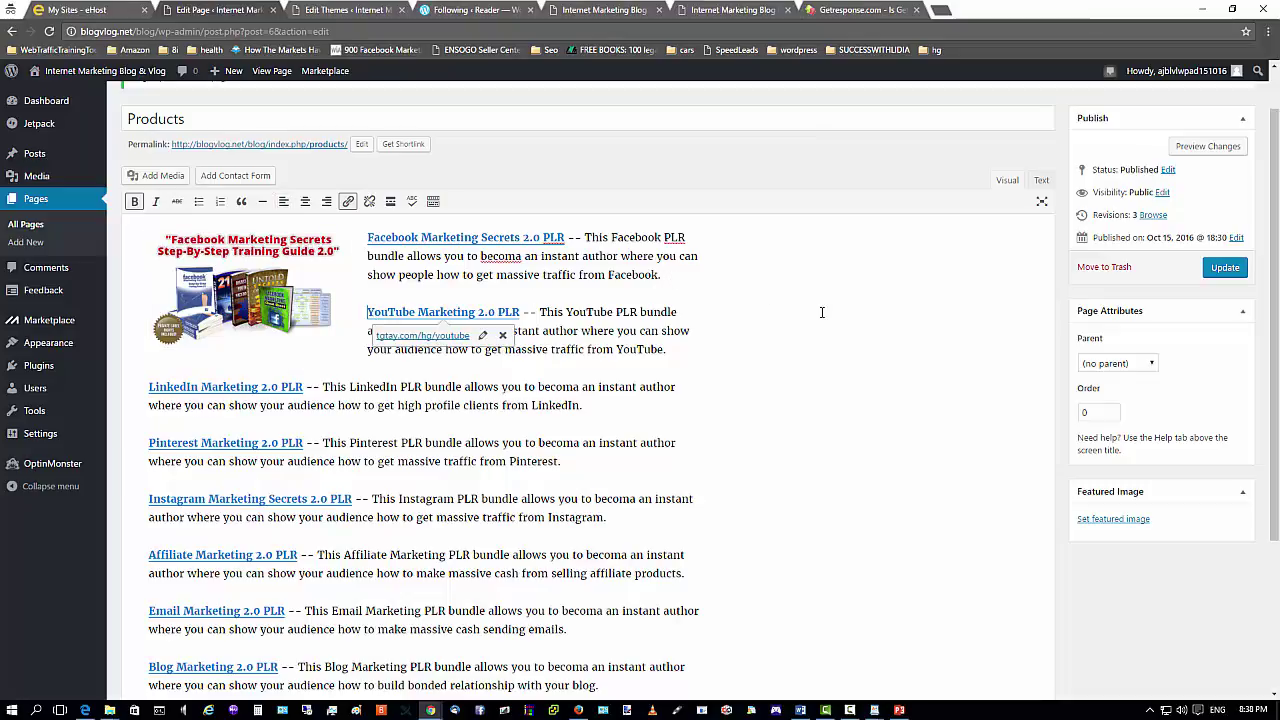
Add blank lines so the YouTube Marketing 2.0 PLR paragraph drops below the Facebook image.
key("Return")
key("Return")
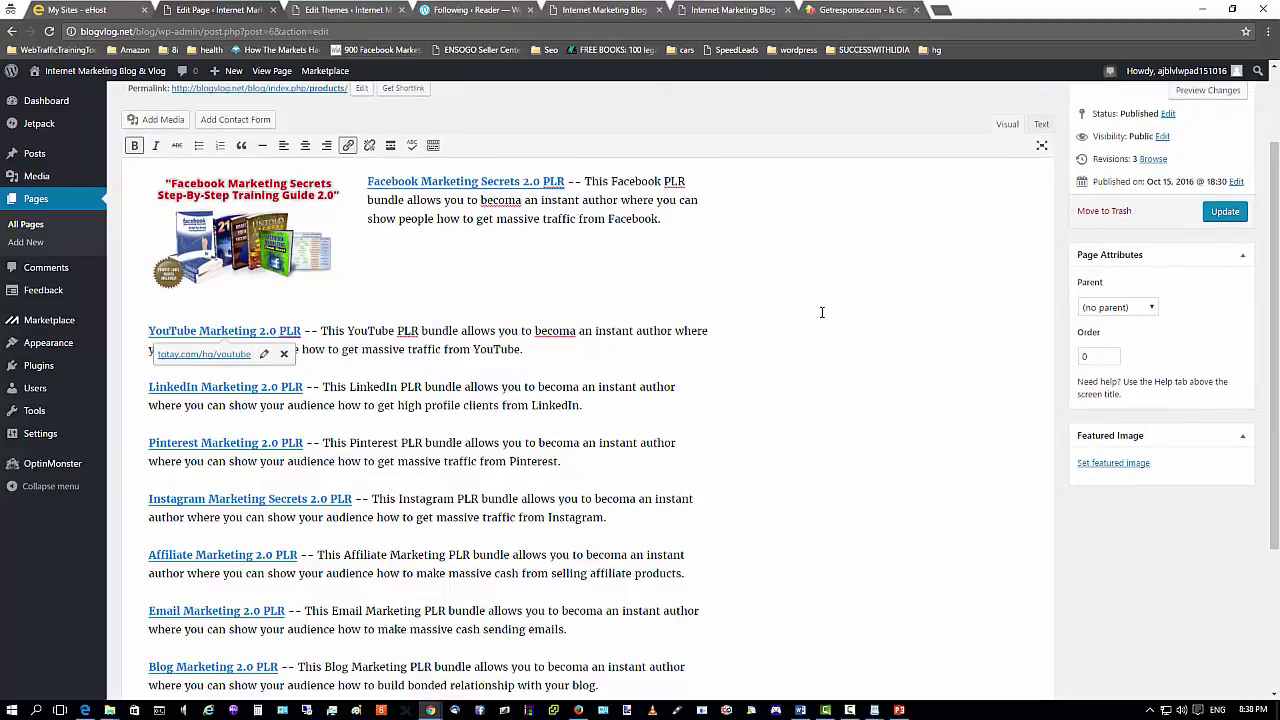
key("Return")
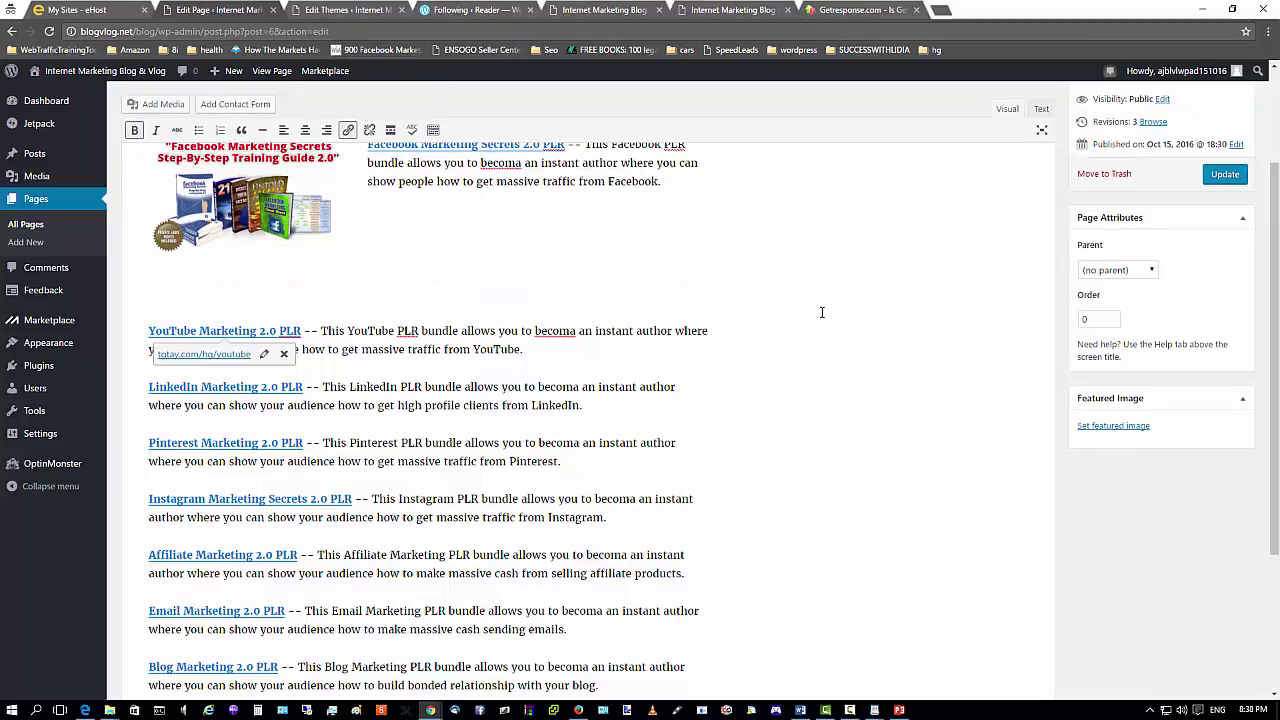
left_click(562, 257)
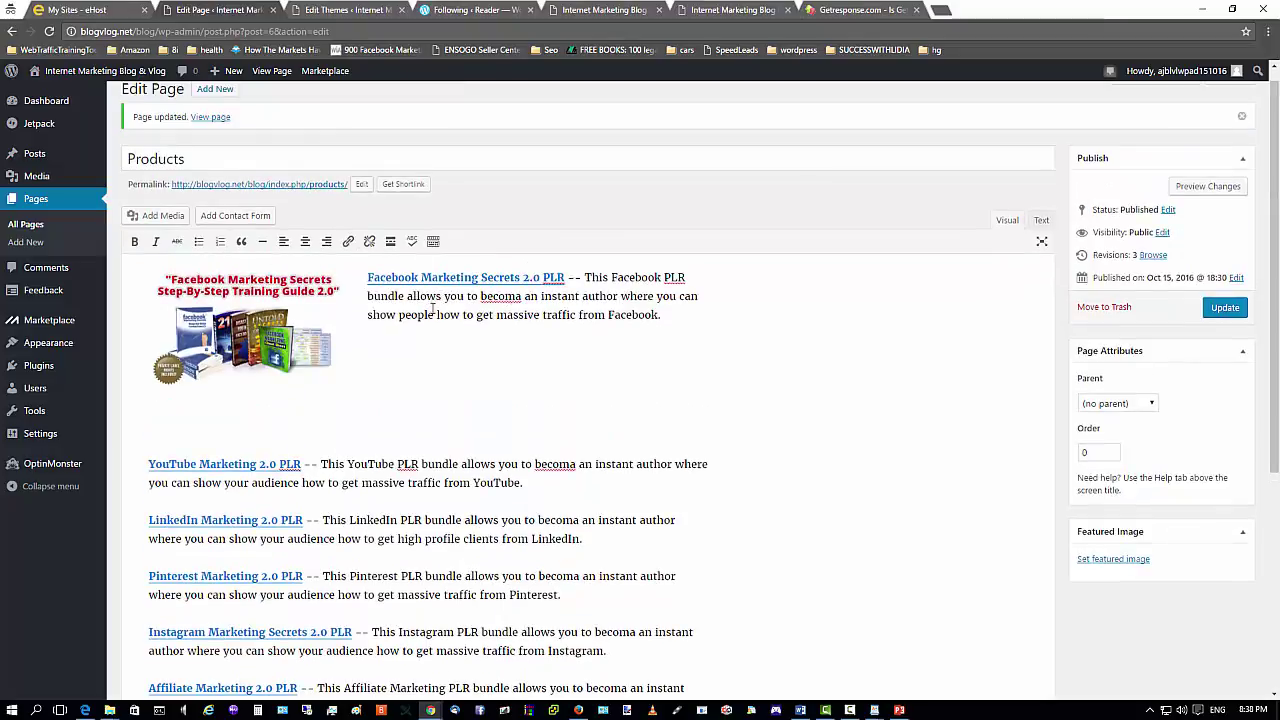
left_click(150, 439)
key("Right")
key("Right")
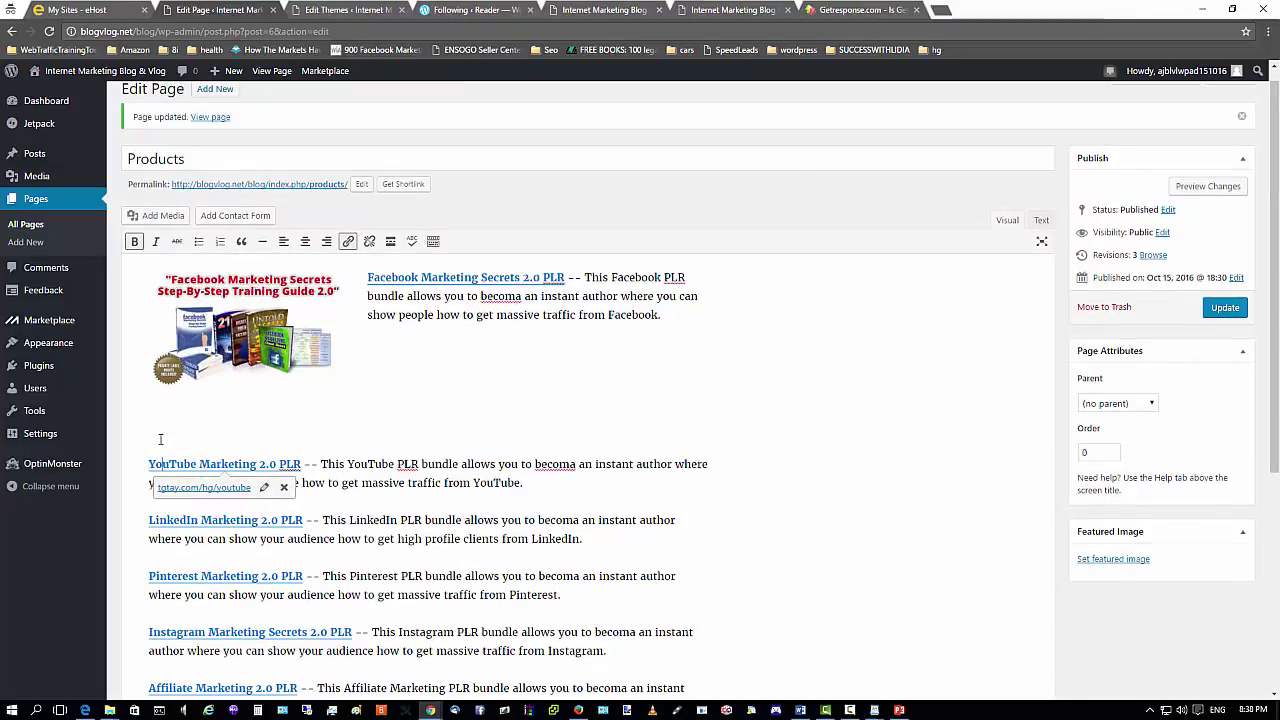
left_click(150, 440)
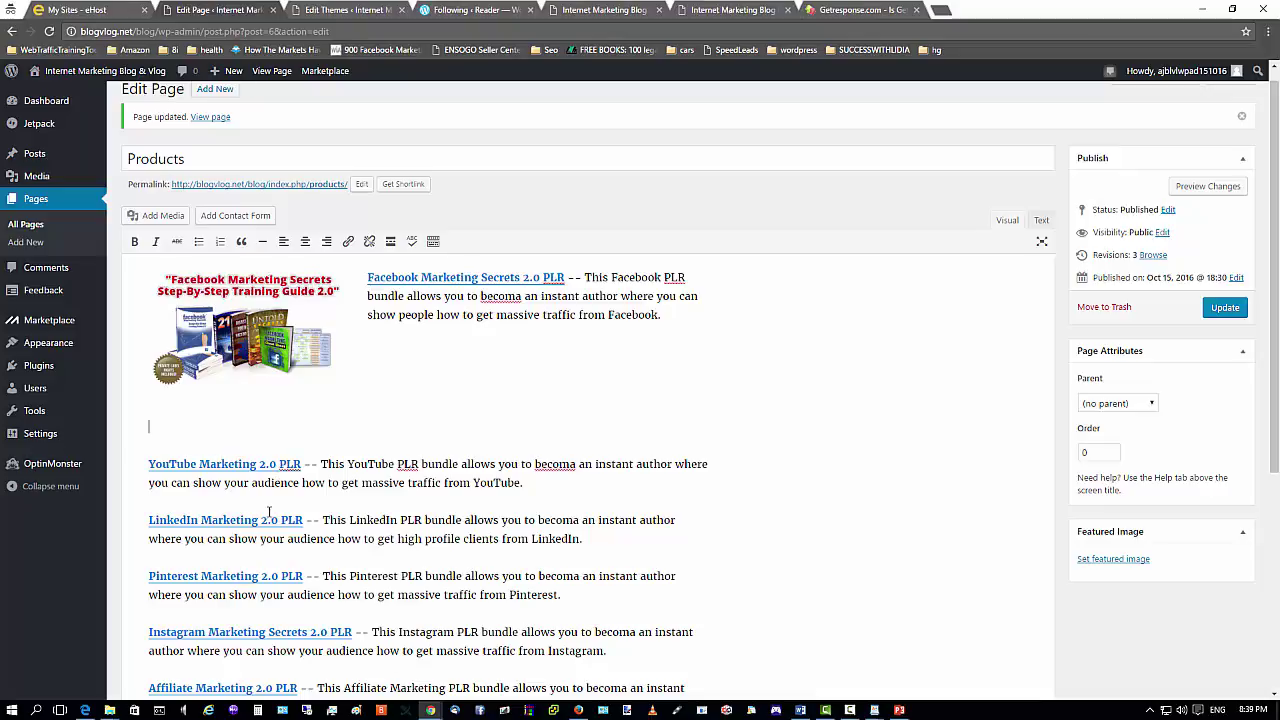
Open the YouTube Marketing 2.0 PLR sales page from the live Products page in Firefox.
left_click(578, 710)
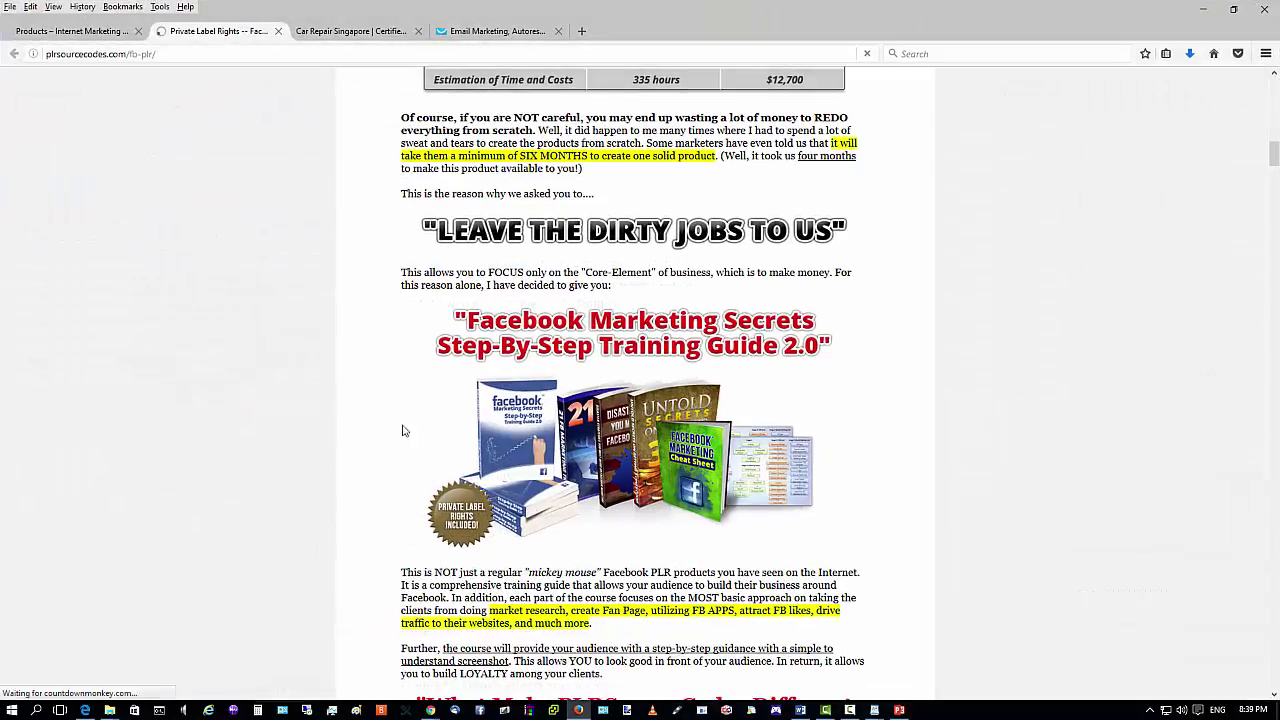
left_click(88, 33)
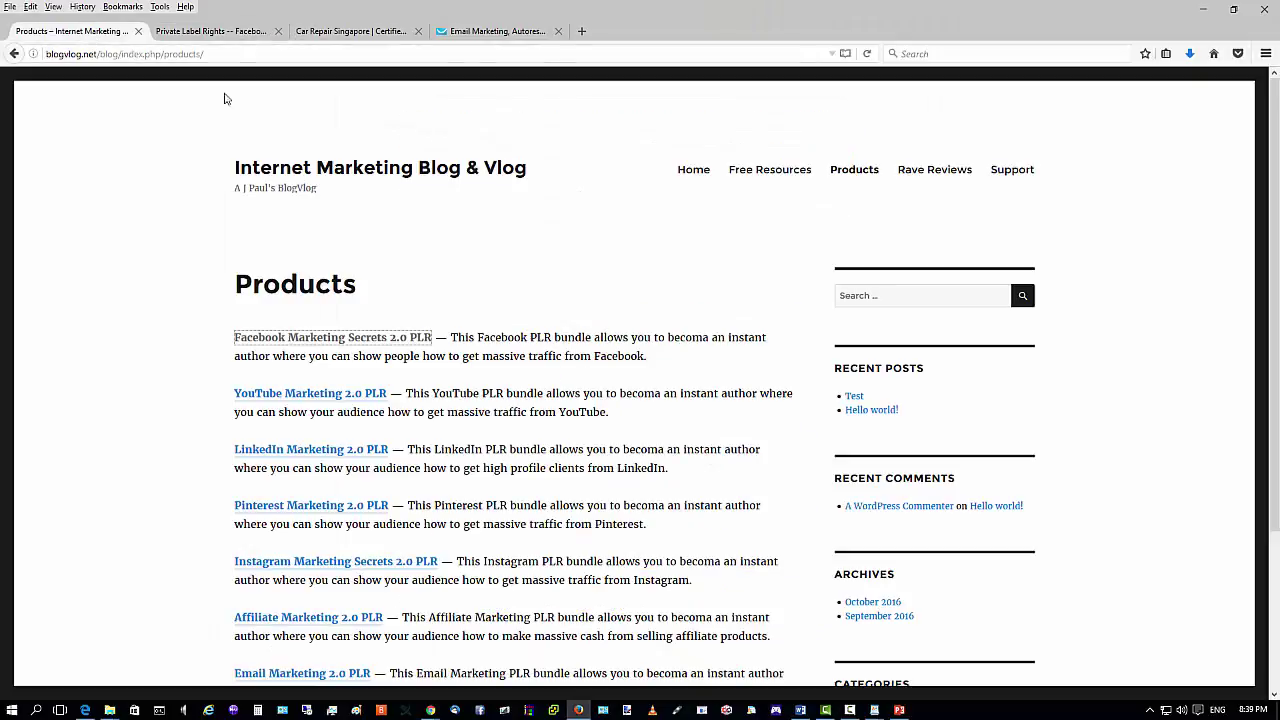
left_click(271, 397)
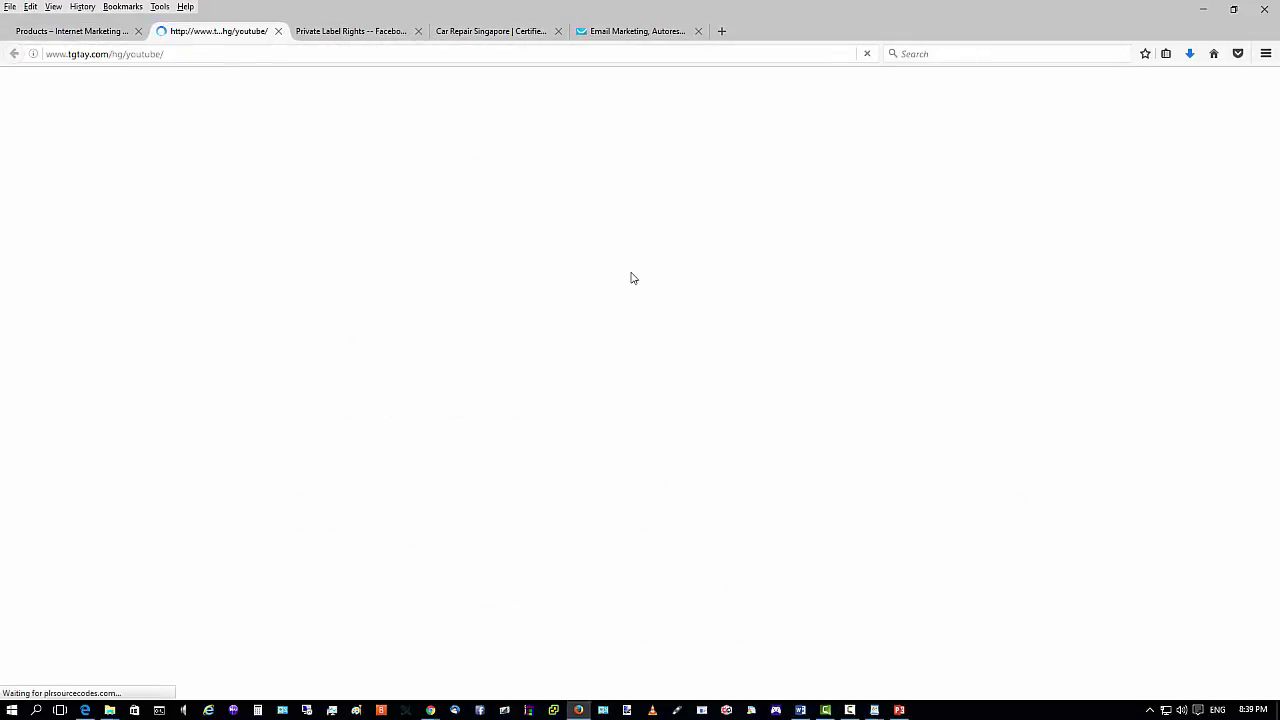
scroll(636, 373, "down", 3)
scroll(636, 373, "down", 18)
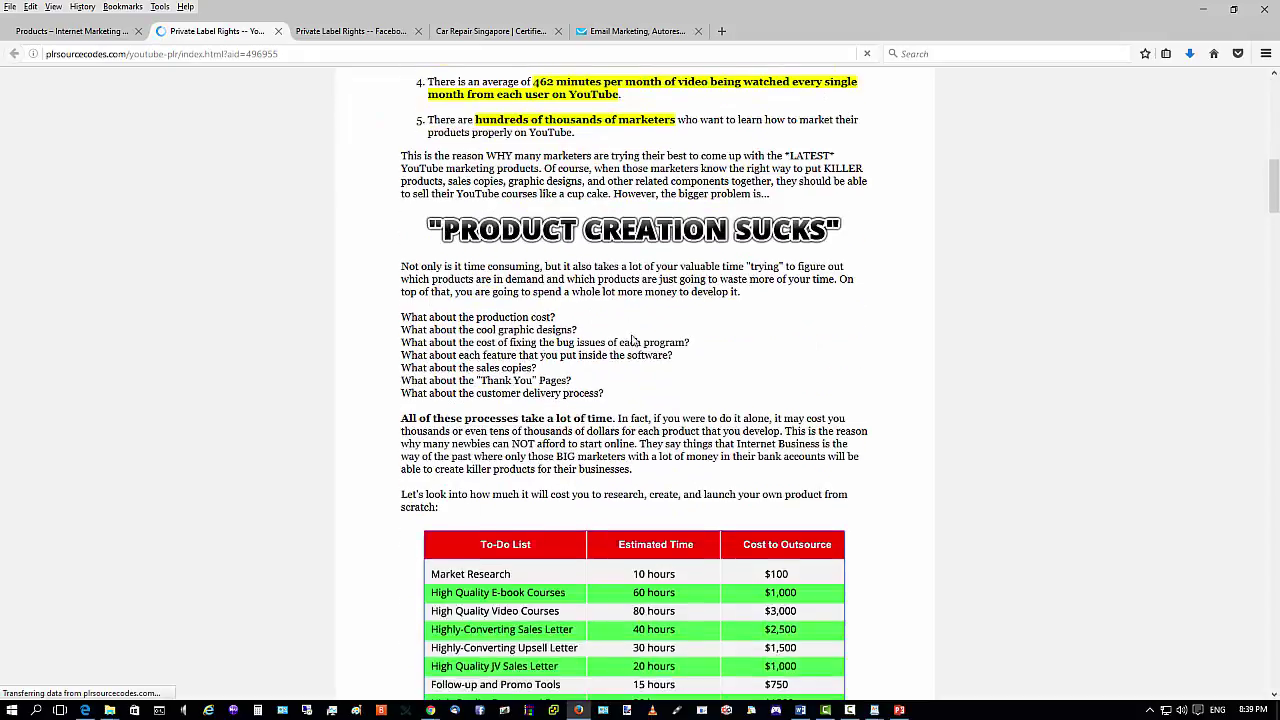
scroll(827, 408, "up", 6)
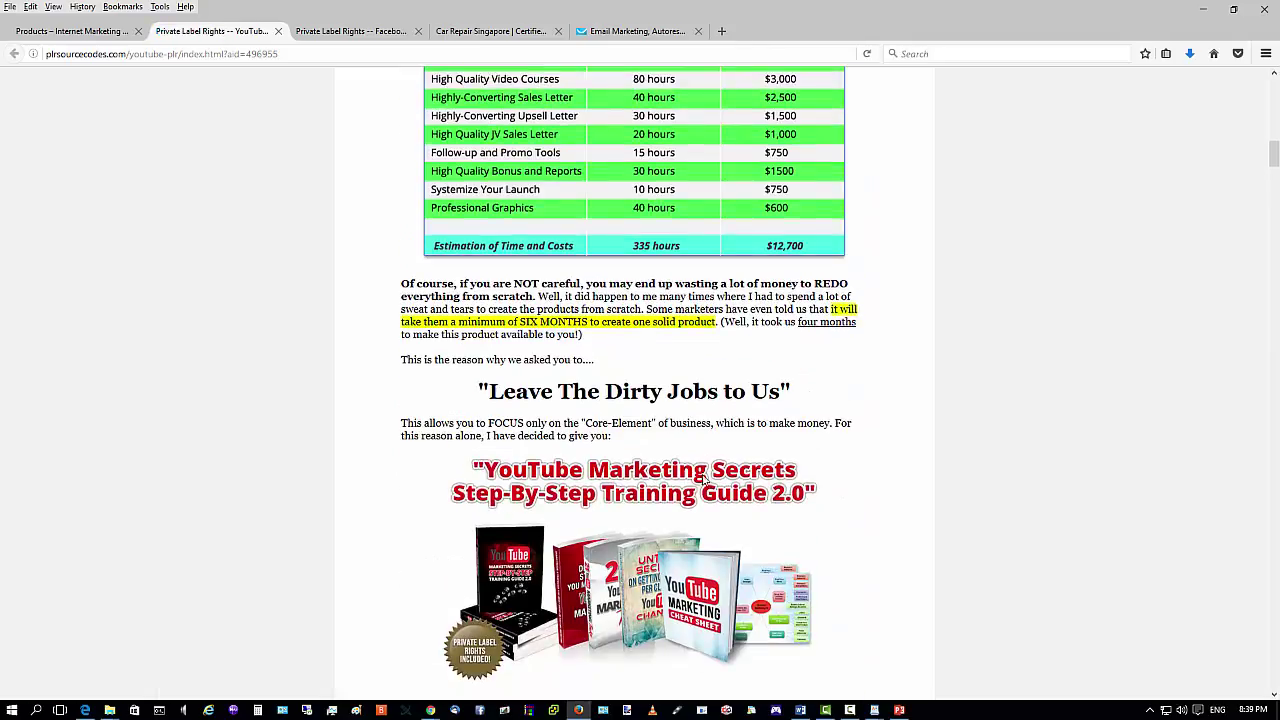
Save the YouTube product image to the Desktop and minimize Firefox.
right_click(673, 529)
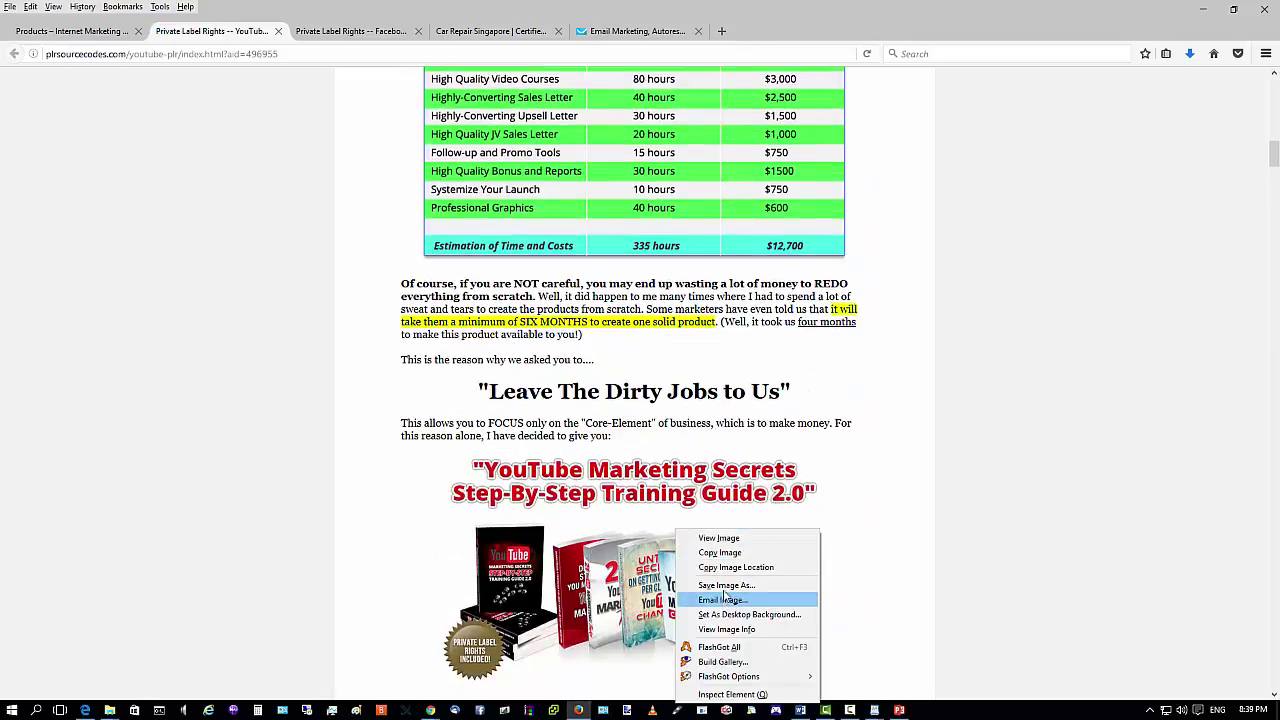
left_click(745, 586)
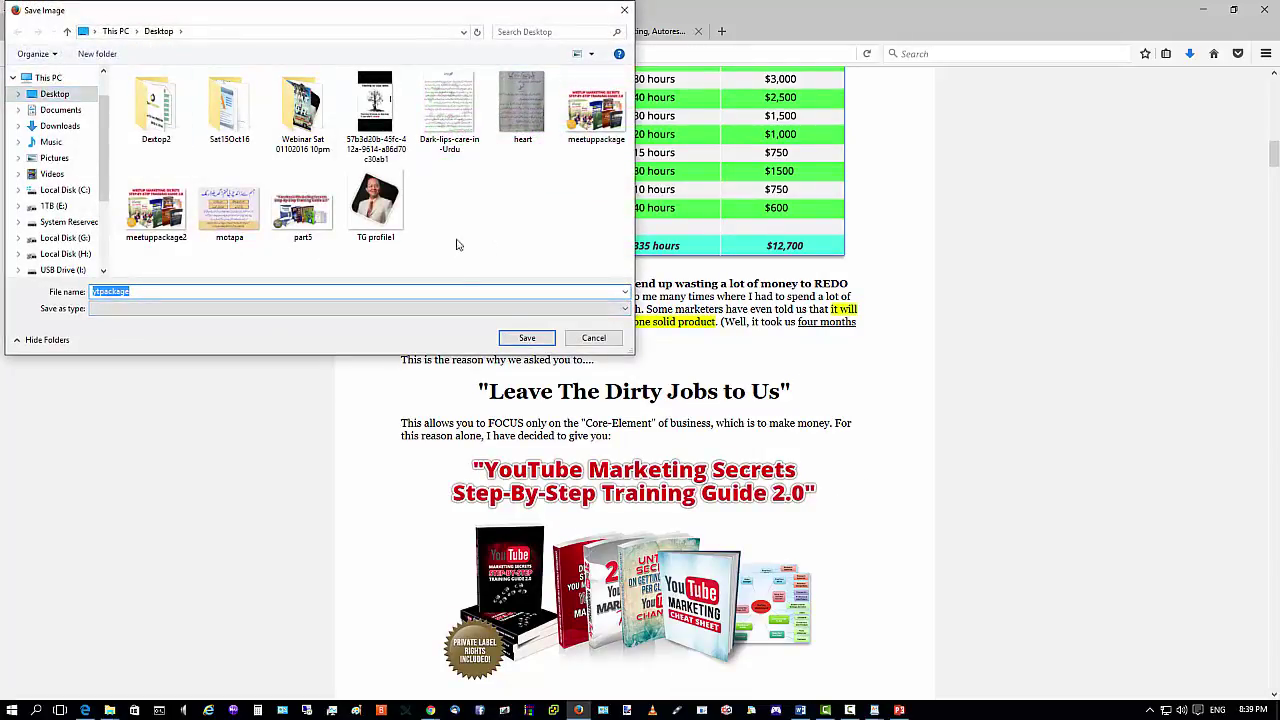
left_click(536, 337)
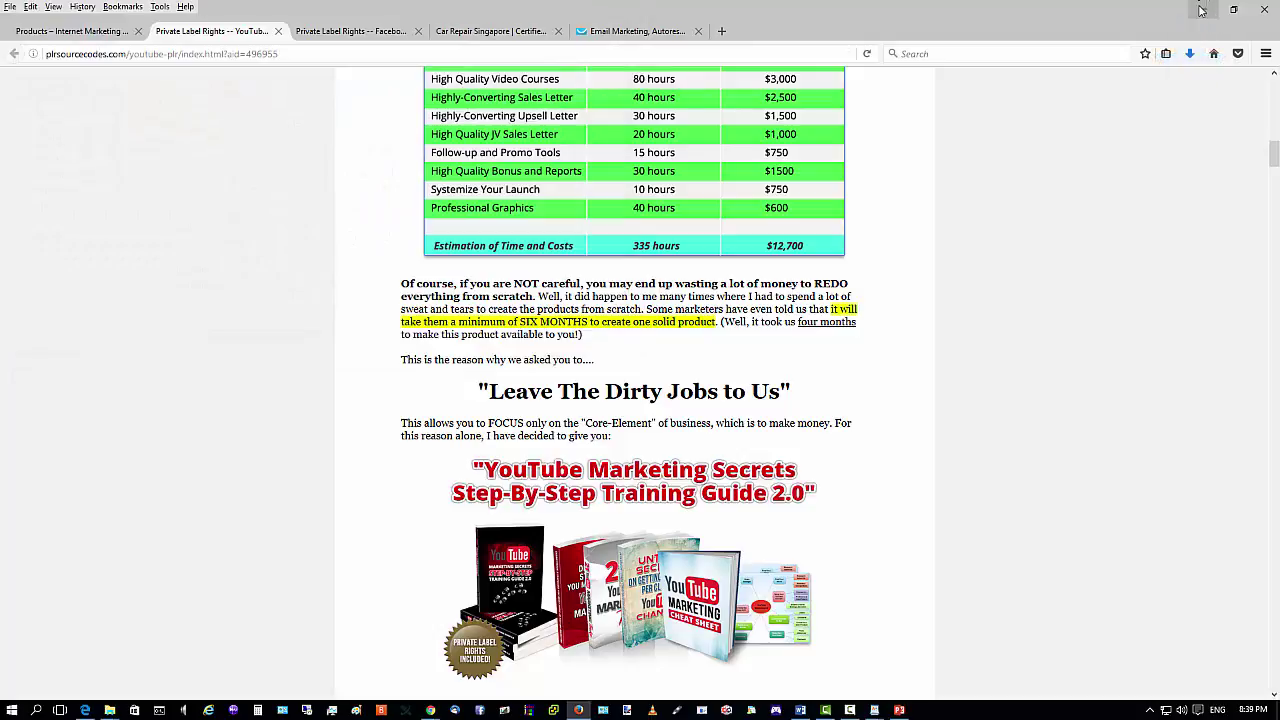
left_click(1205, 10)
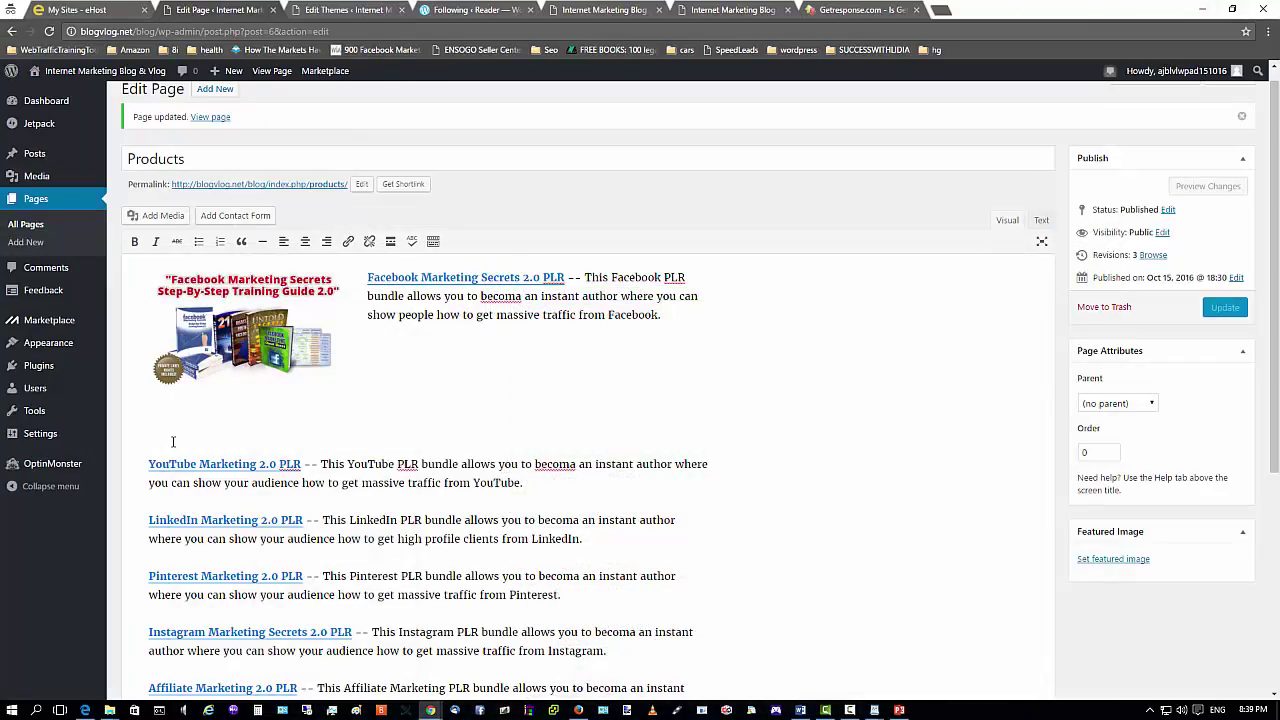
Upload ytpackage.jpg from the Desktop, fill in its alt text, and insert it into the page.
left_click(160, 216)
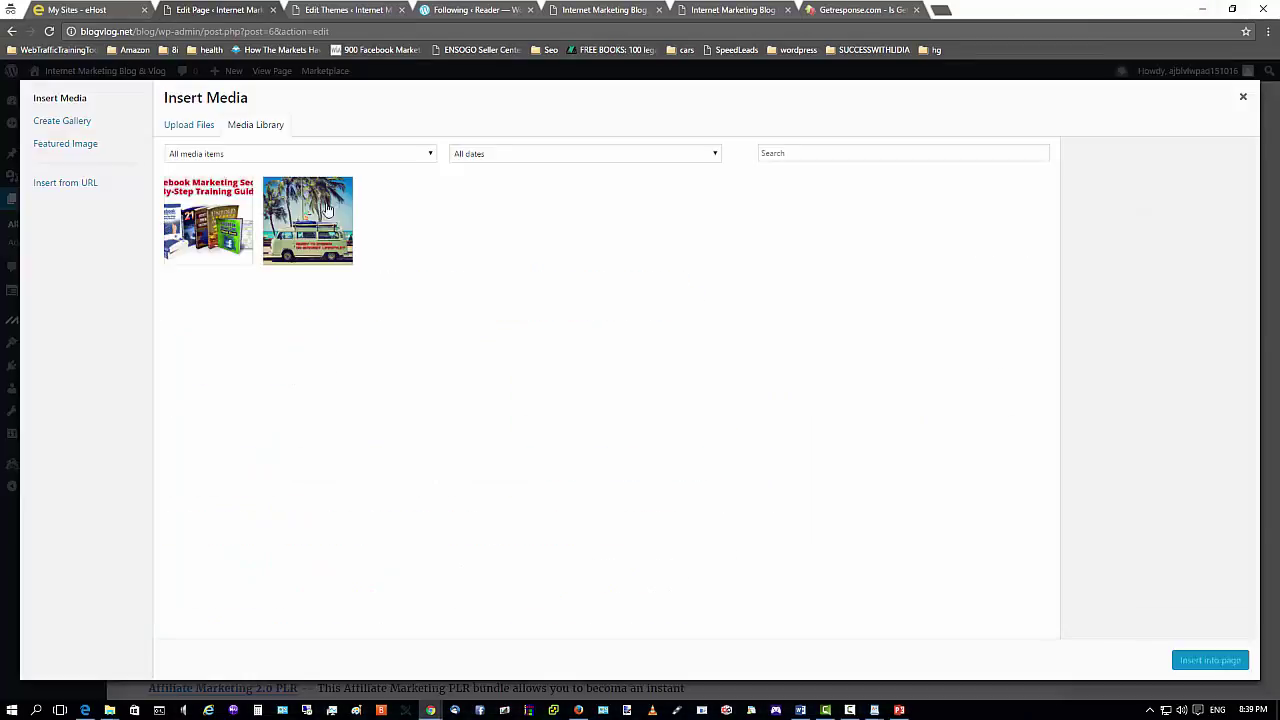
left_click(188, 125)
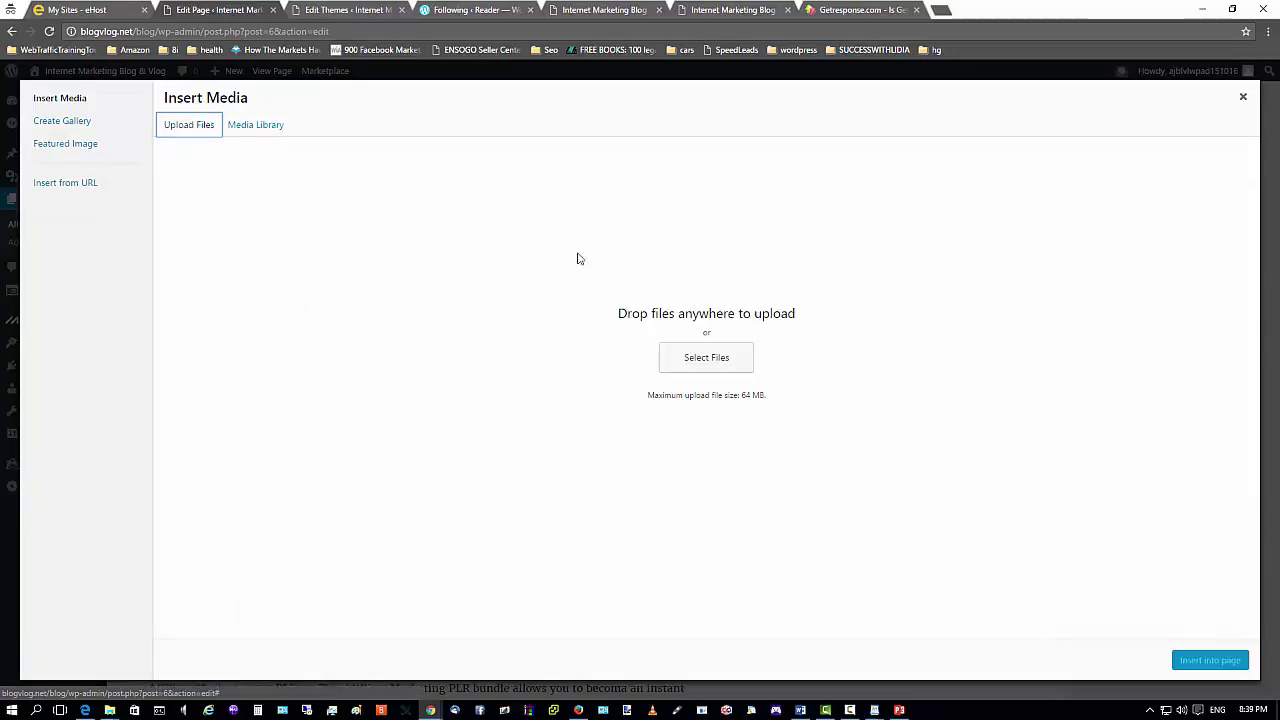
left_click(684, 368)
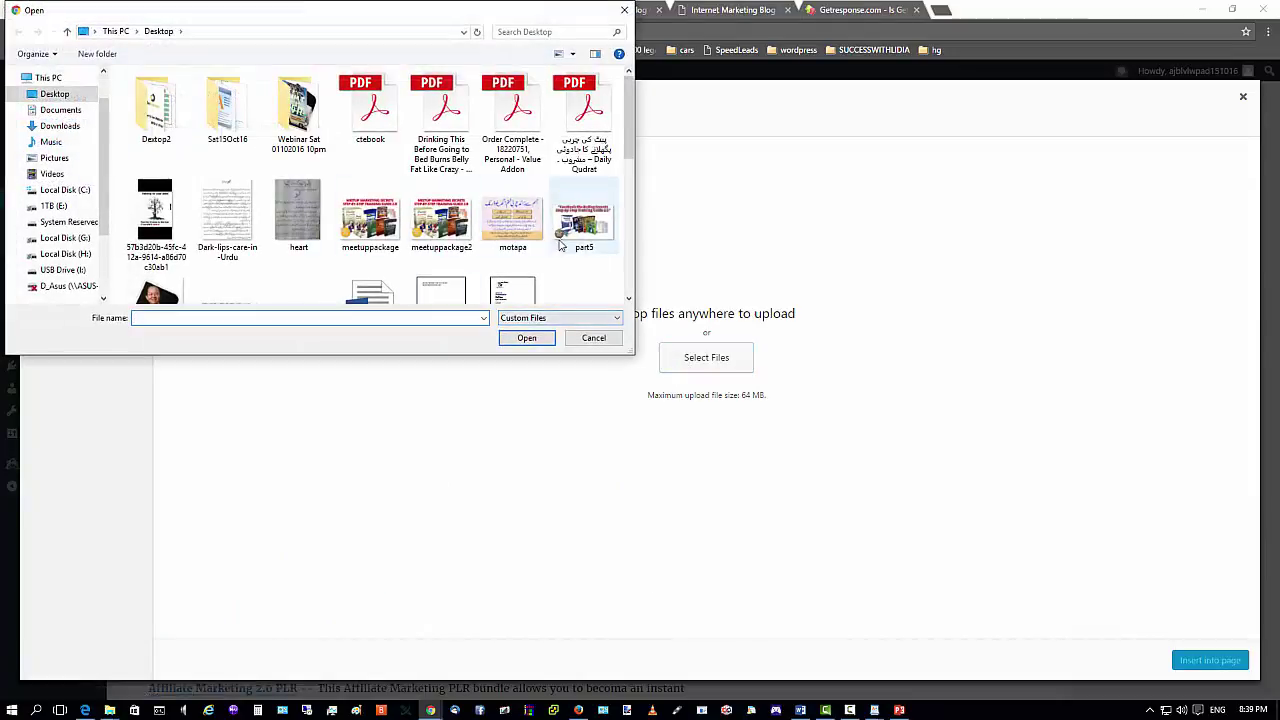
scroll(250, 254, "down", 1)
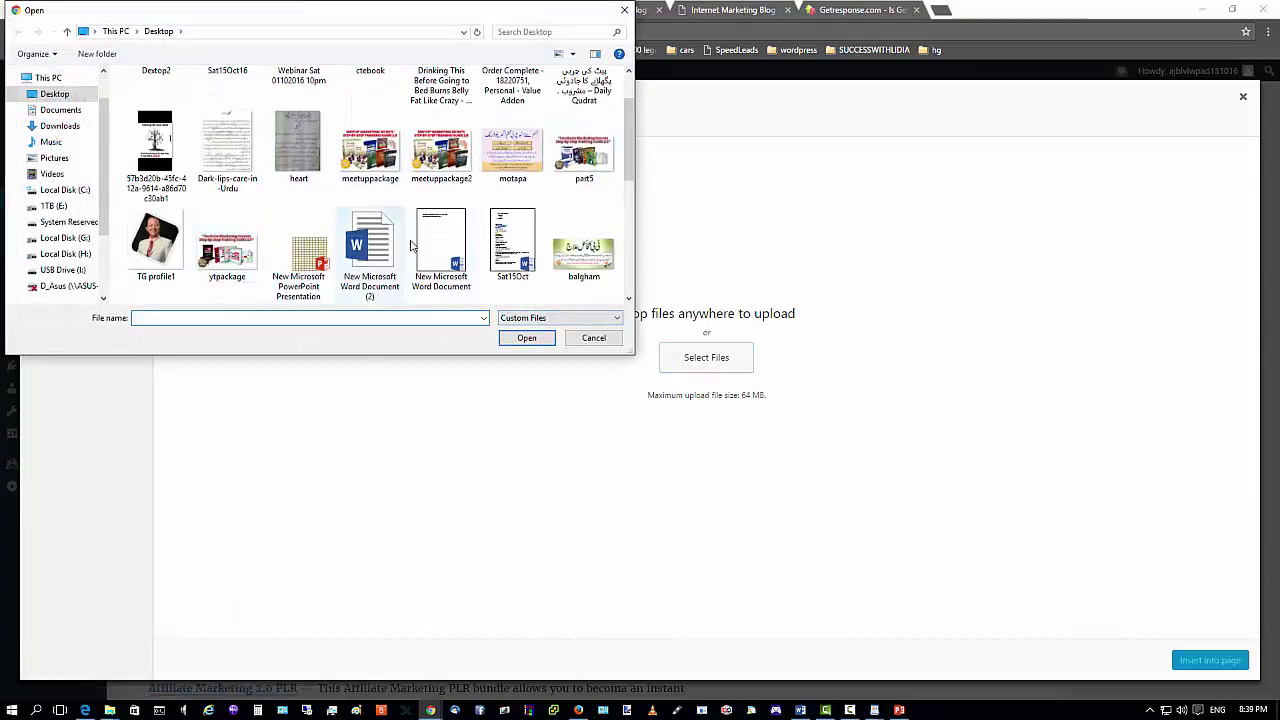
left_click(242, 256)
left_click(527, 339)
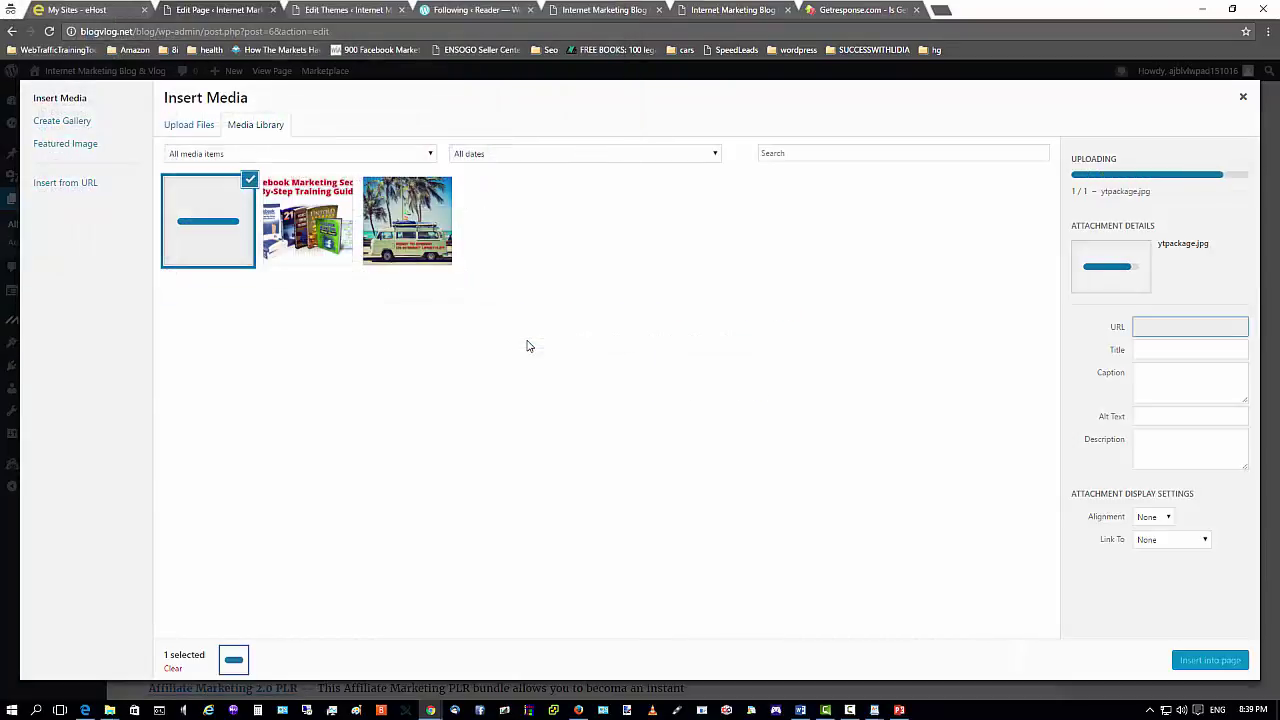
left_click(1150, 416)
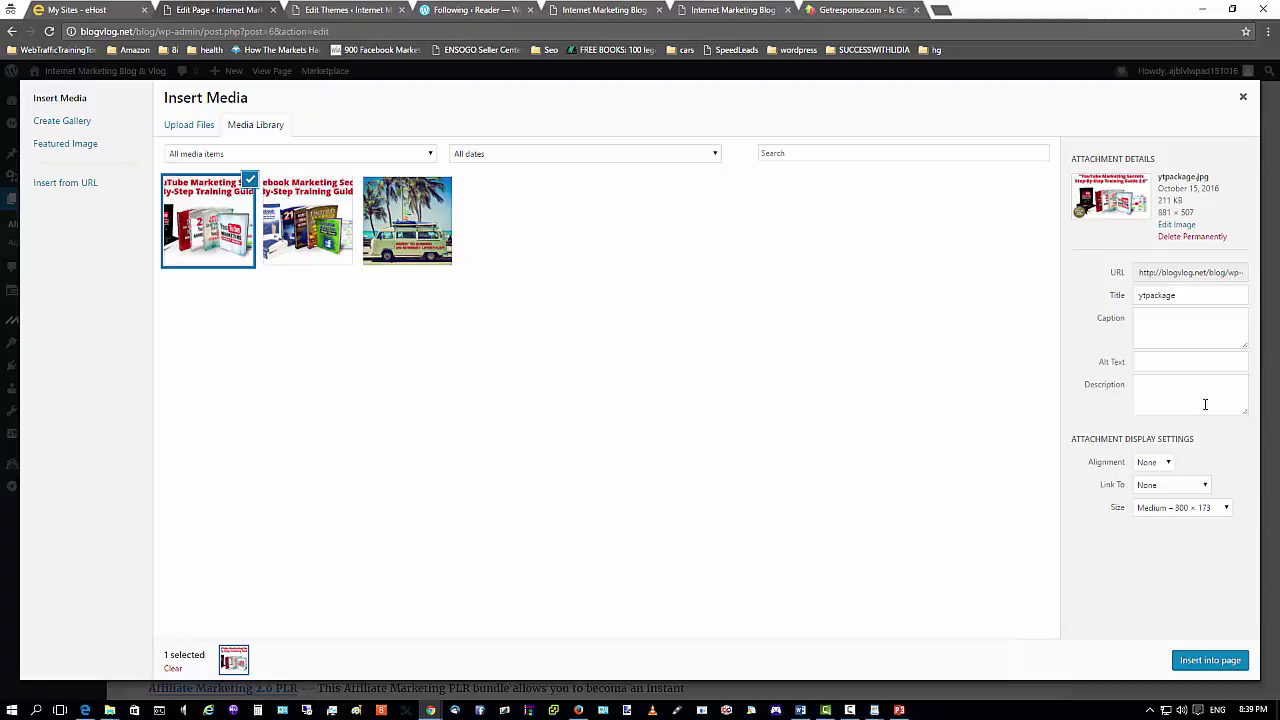
left_click(1201, 661)
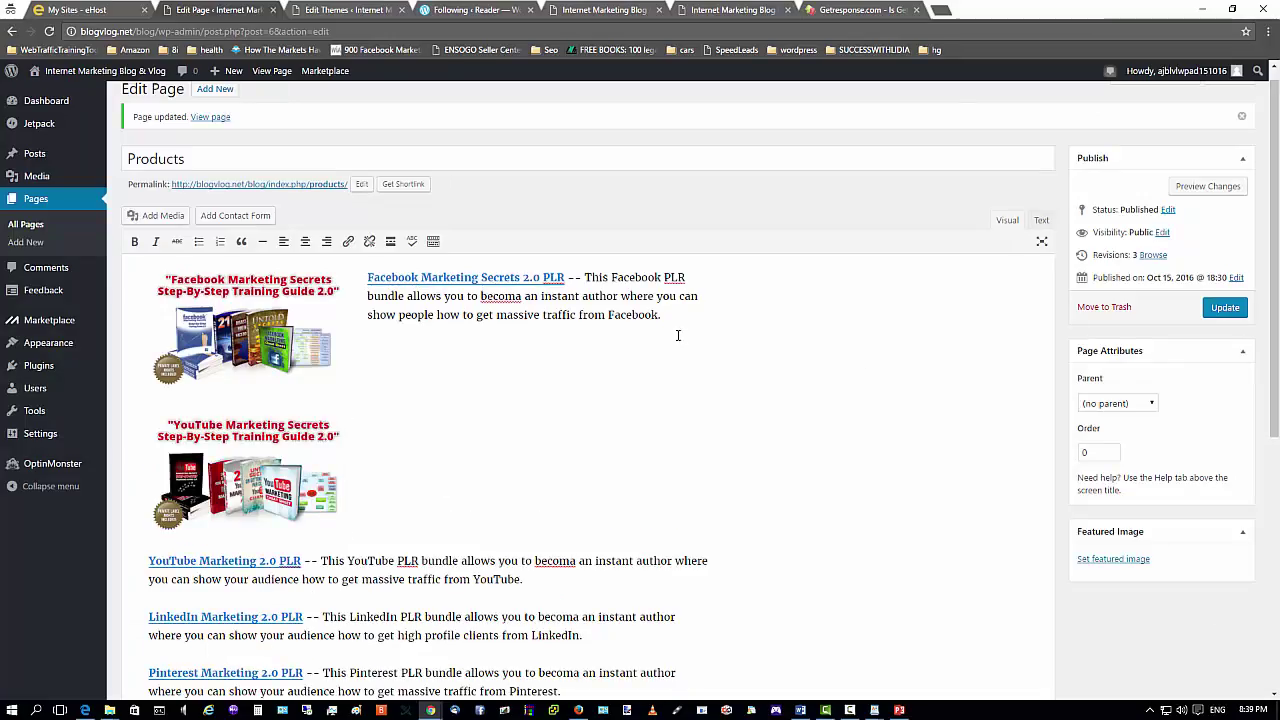
Left-align the YouTube image and push the LinkedIn paragraph below it.
right_click(260, 462)
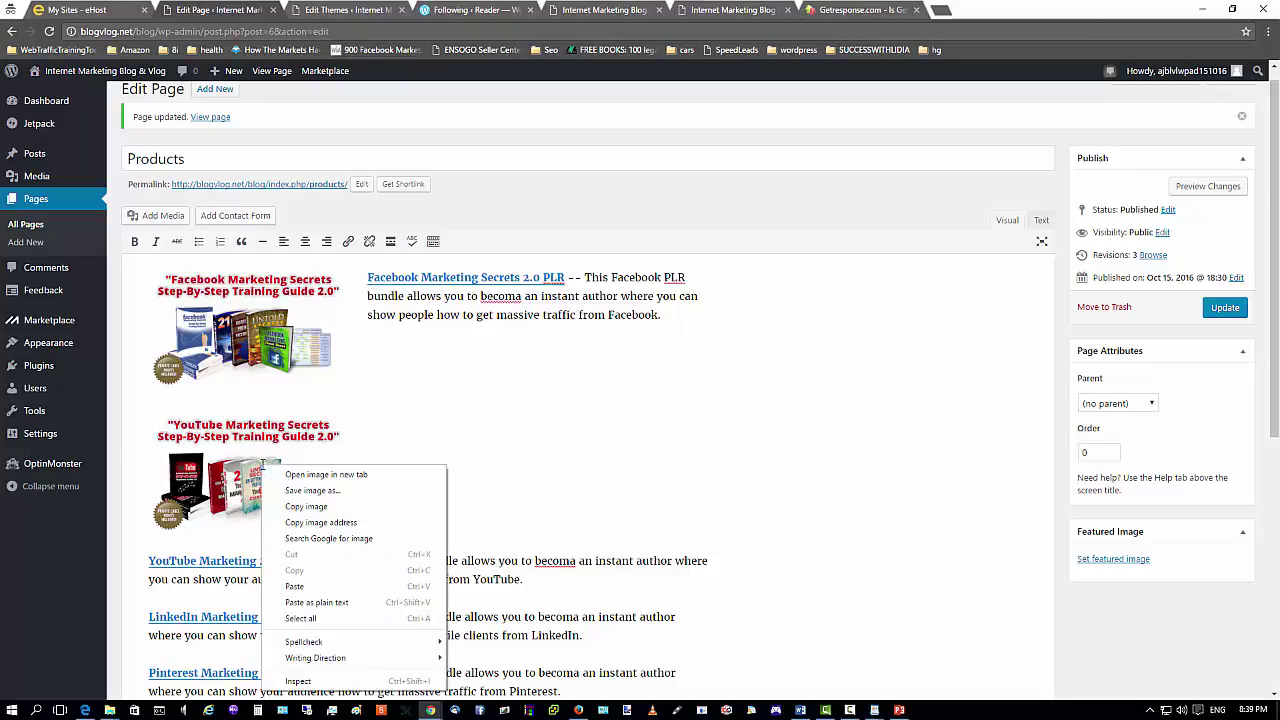
left_click(240, 473)
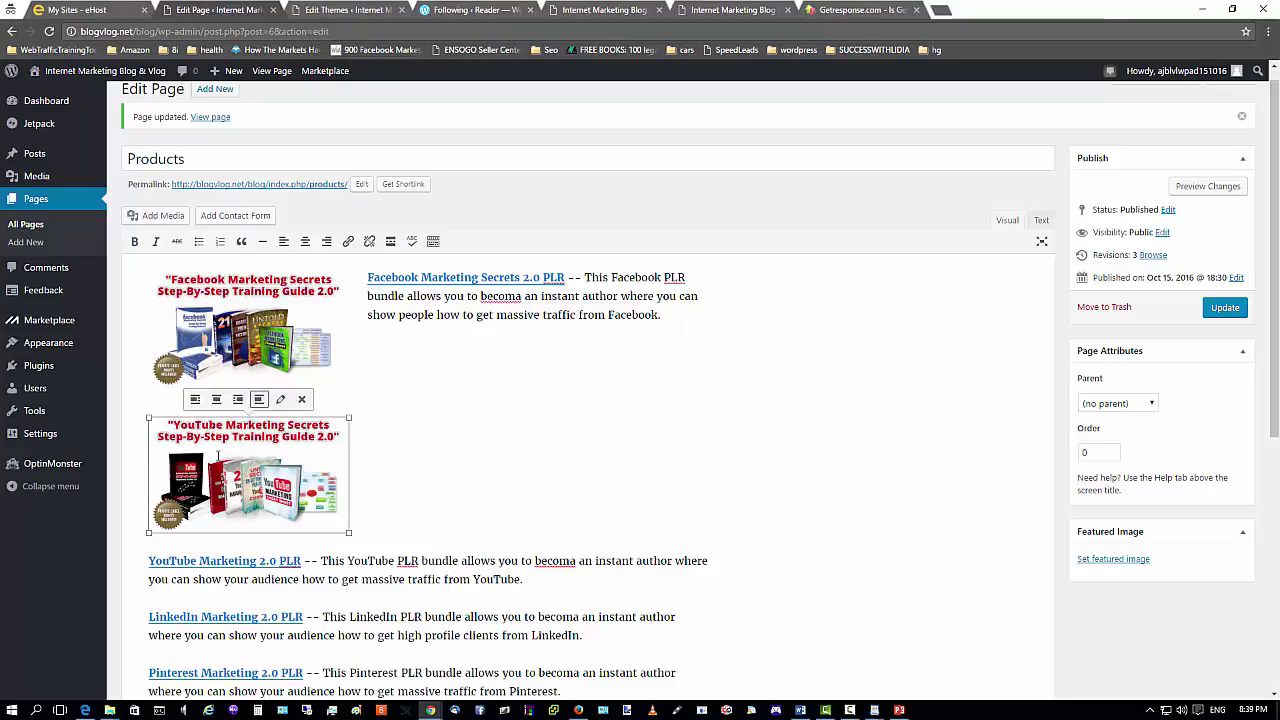
left_click(195, 400)
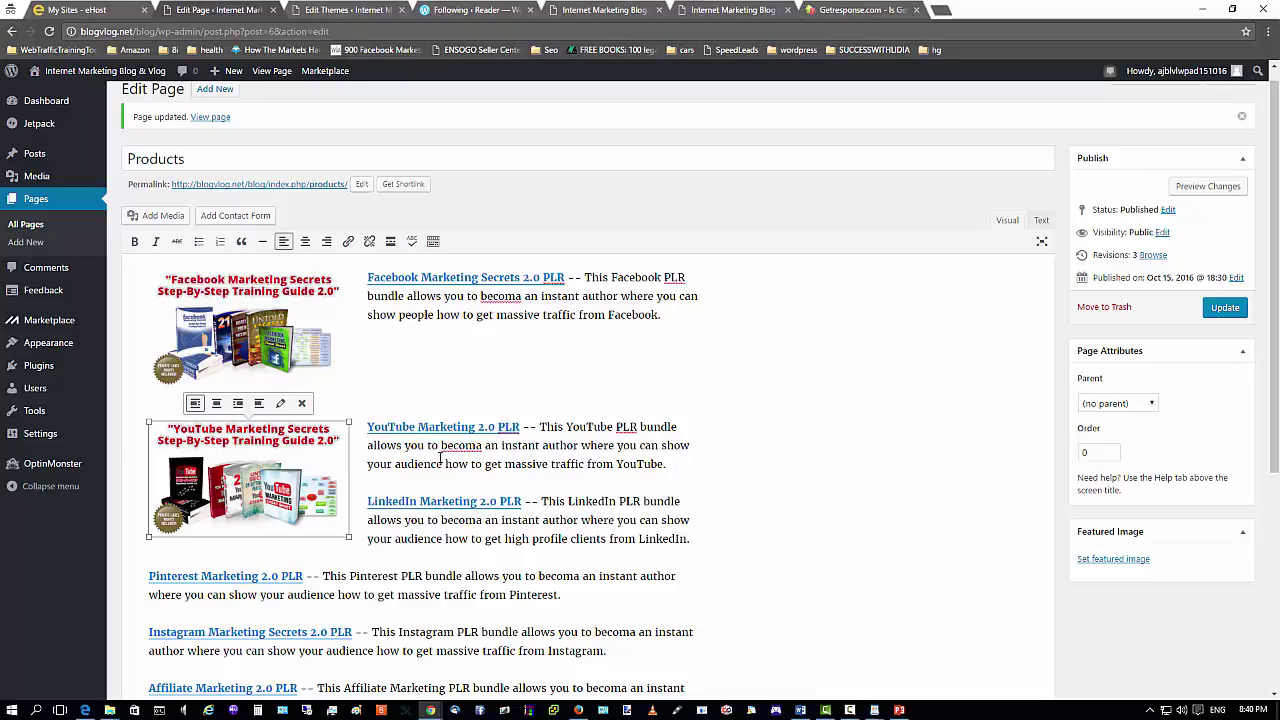
left_click(367, 501)
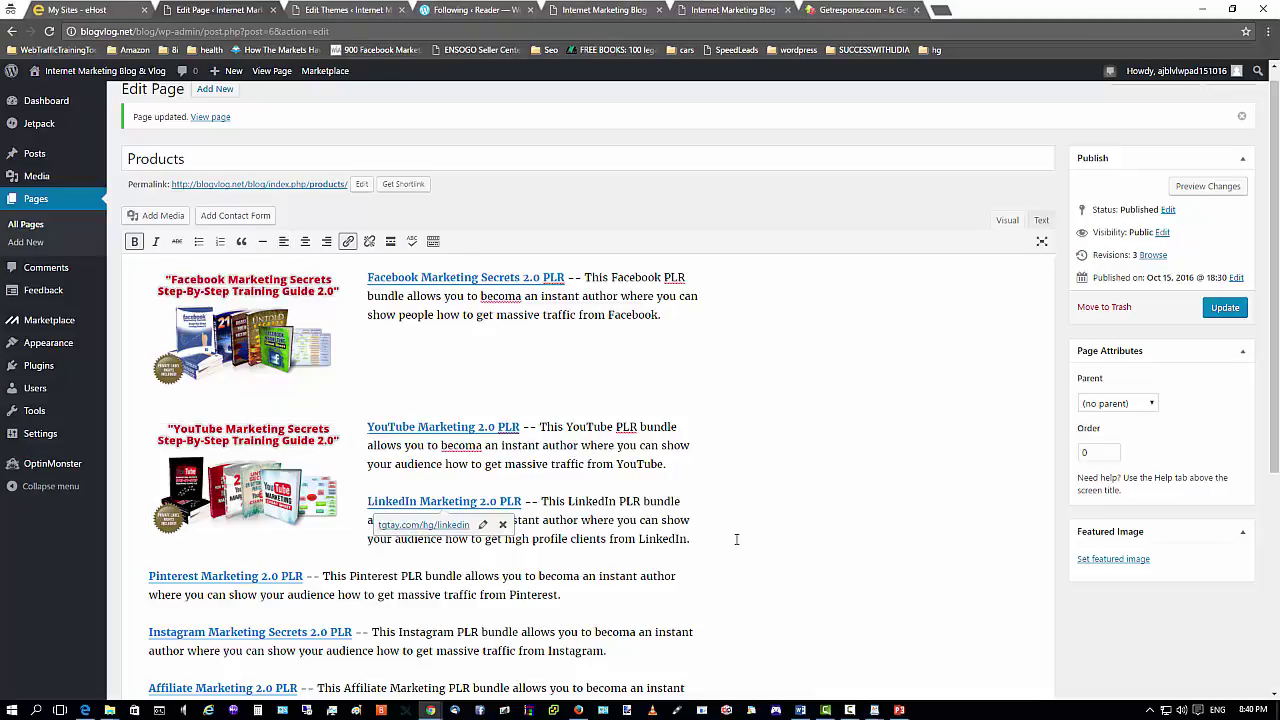
key("Return")
scroll(740, 534, "down", 1)
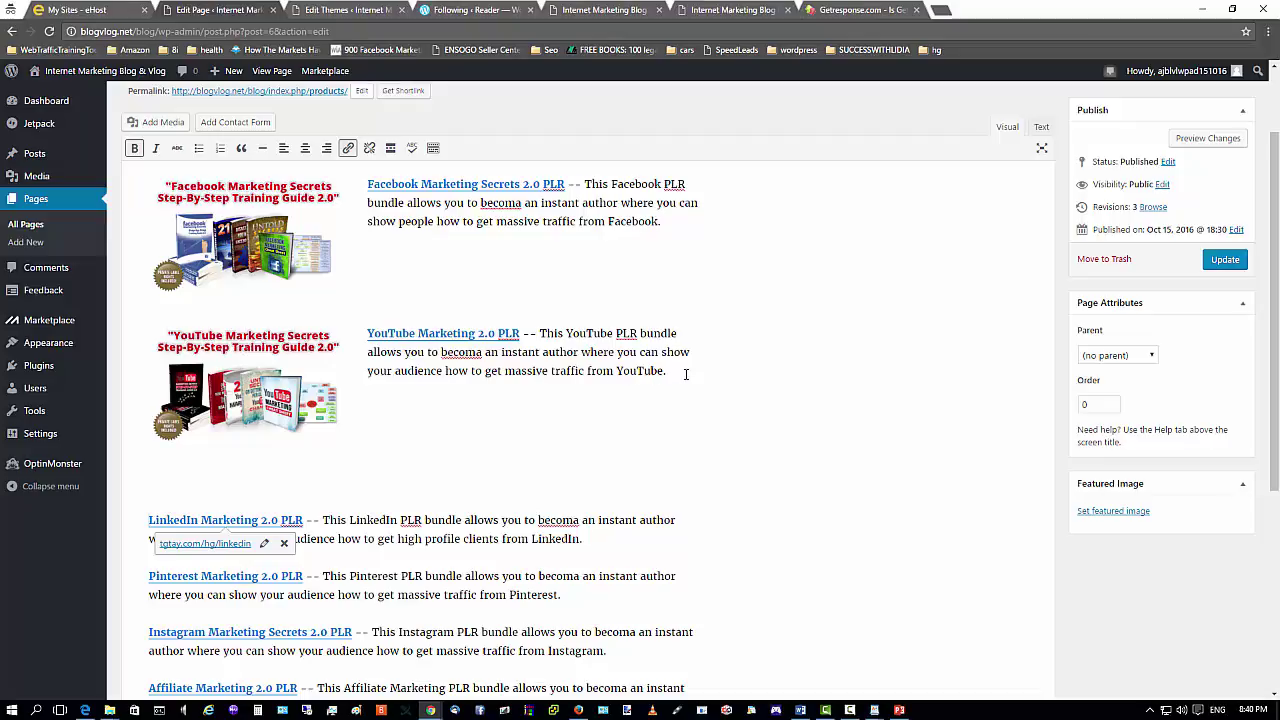
Correct 'becoma' to 'become' and update the Products page.
left_click(478, 352)
type("e")
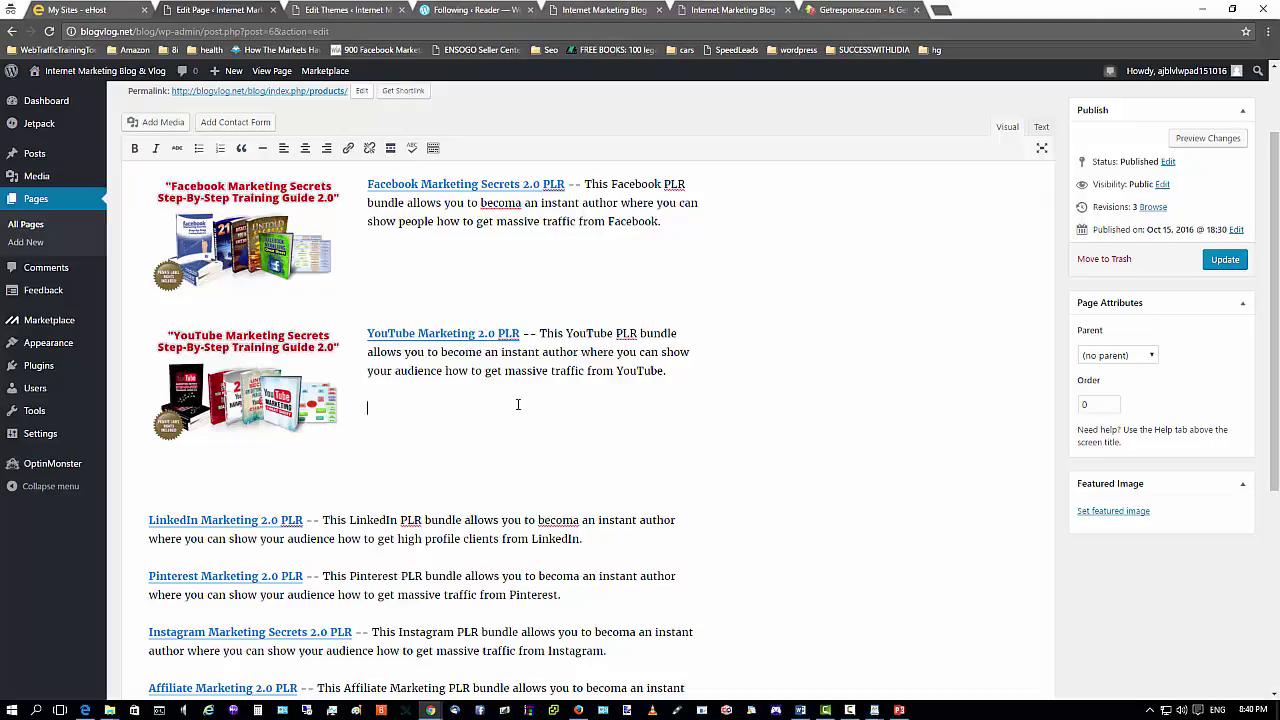
left_click(488, 402)
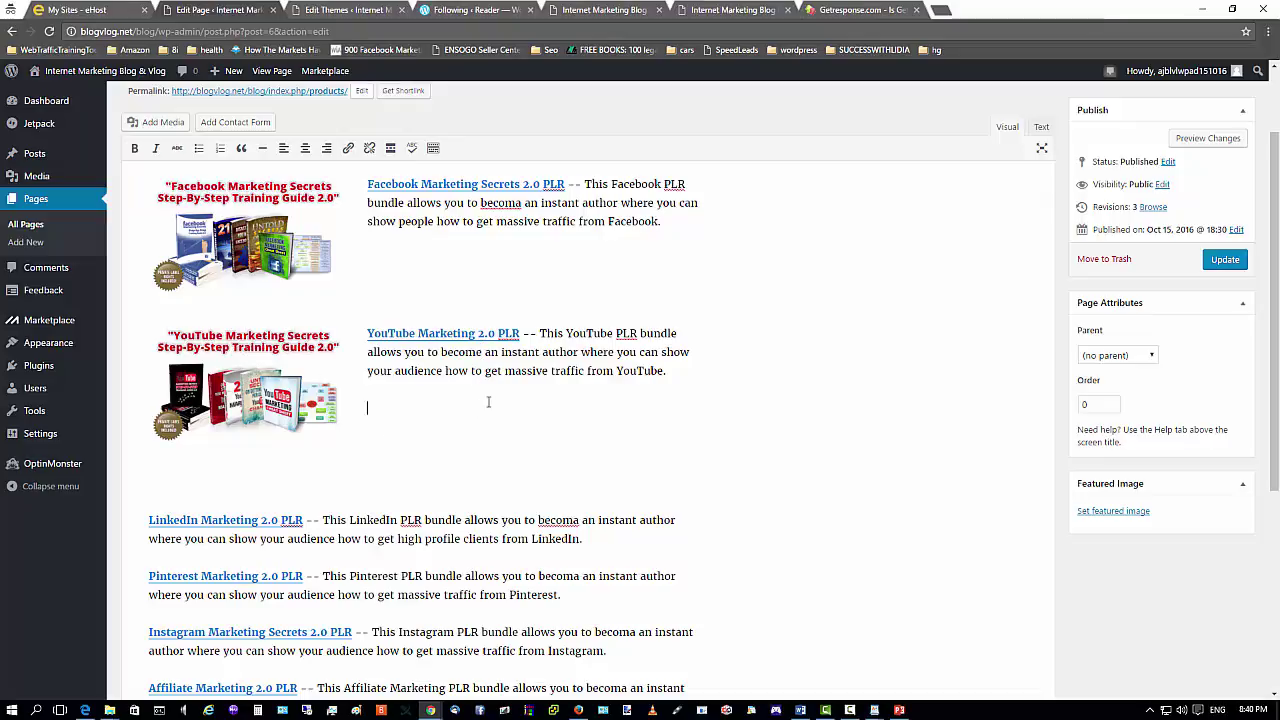
left_click(1224, 262)
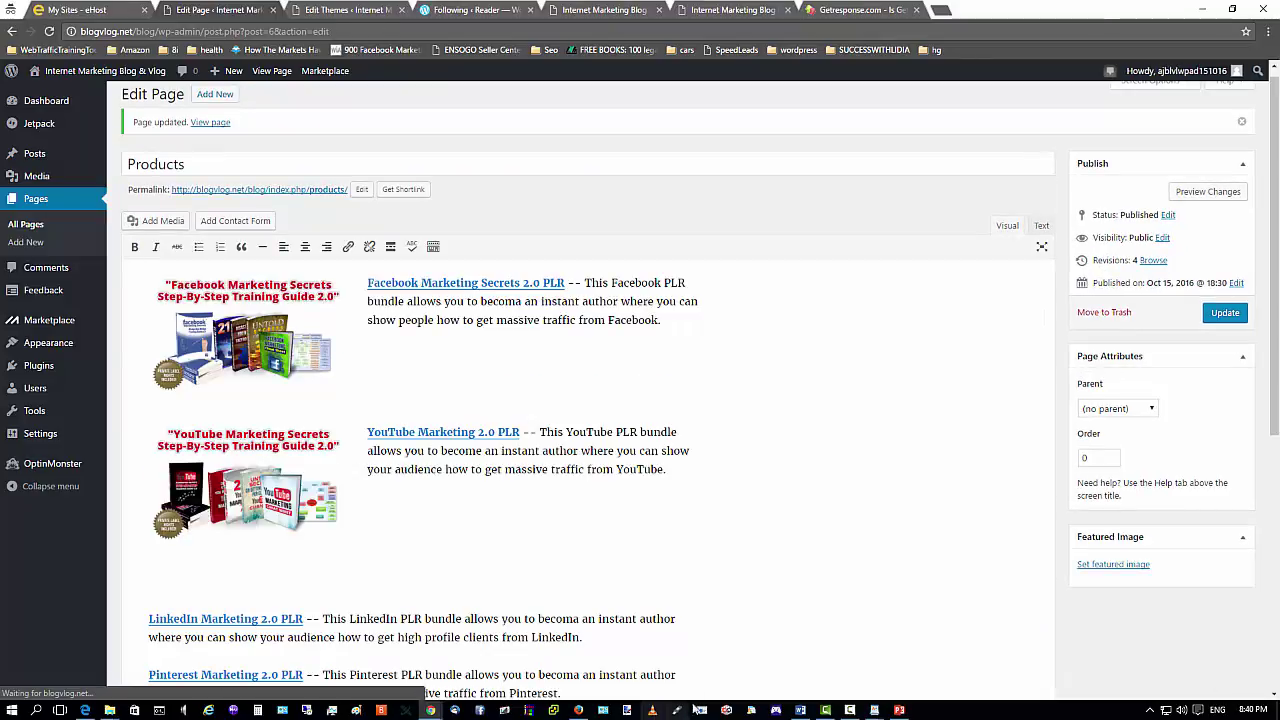
Reload the live Products page in Firefox to check the YouTube image beside its description.
left_click(578, 711)
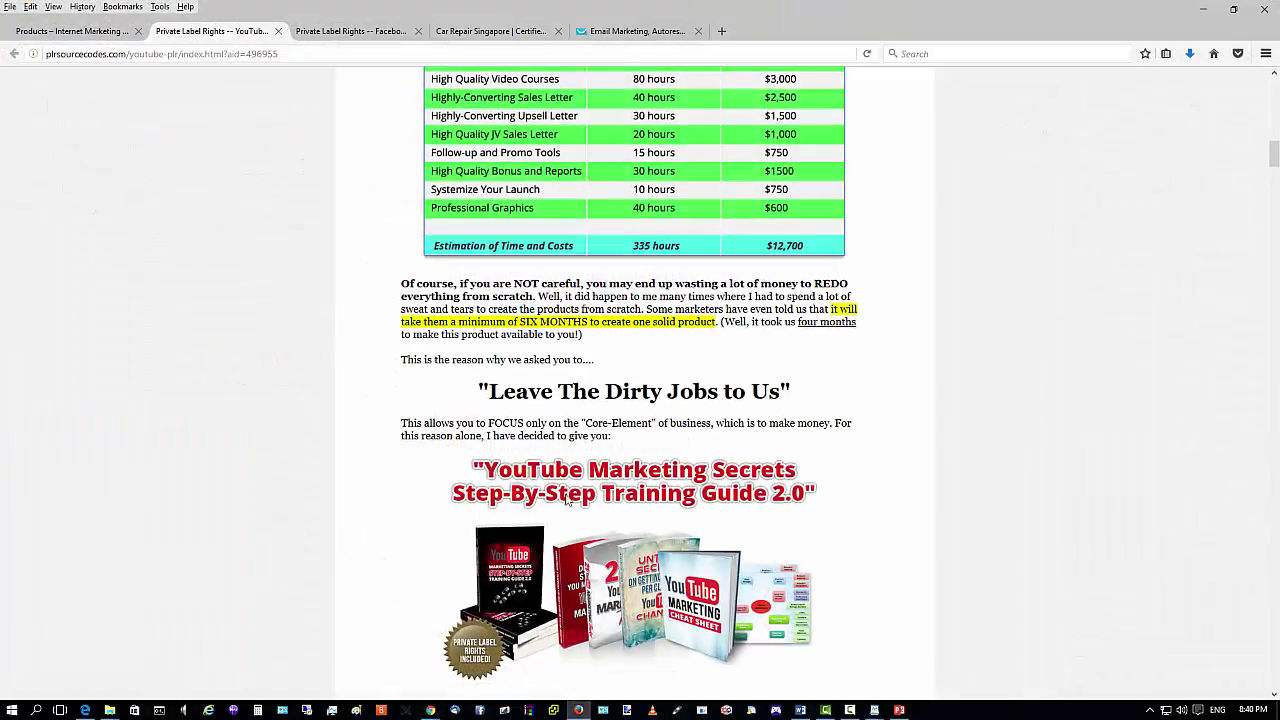
left_click(89, 36)
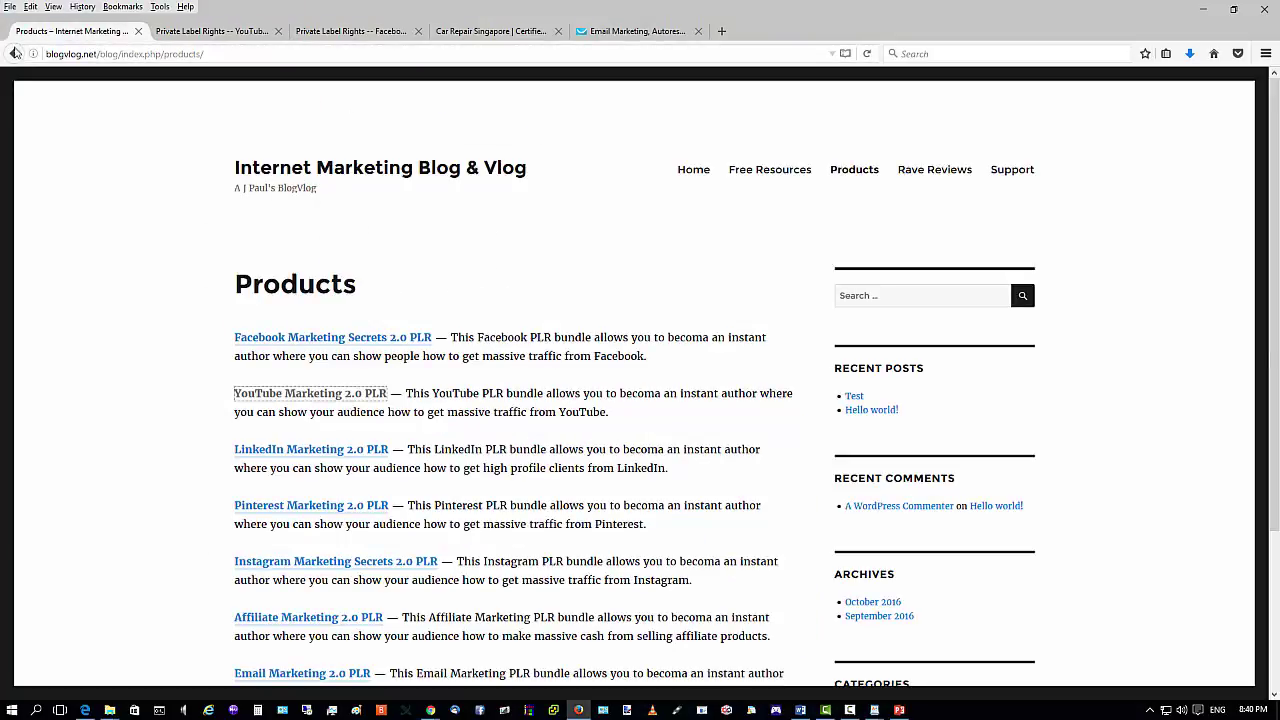
left_click(868, 54)
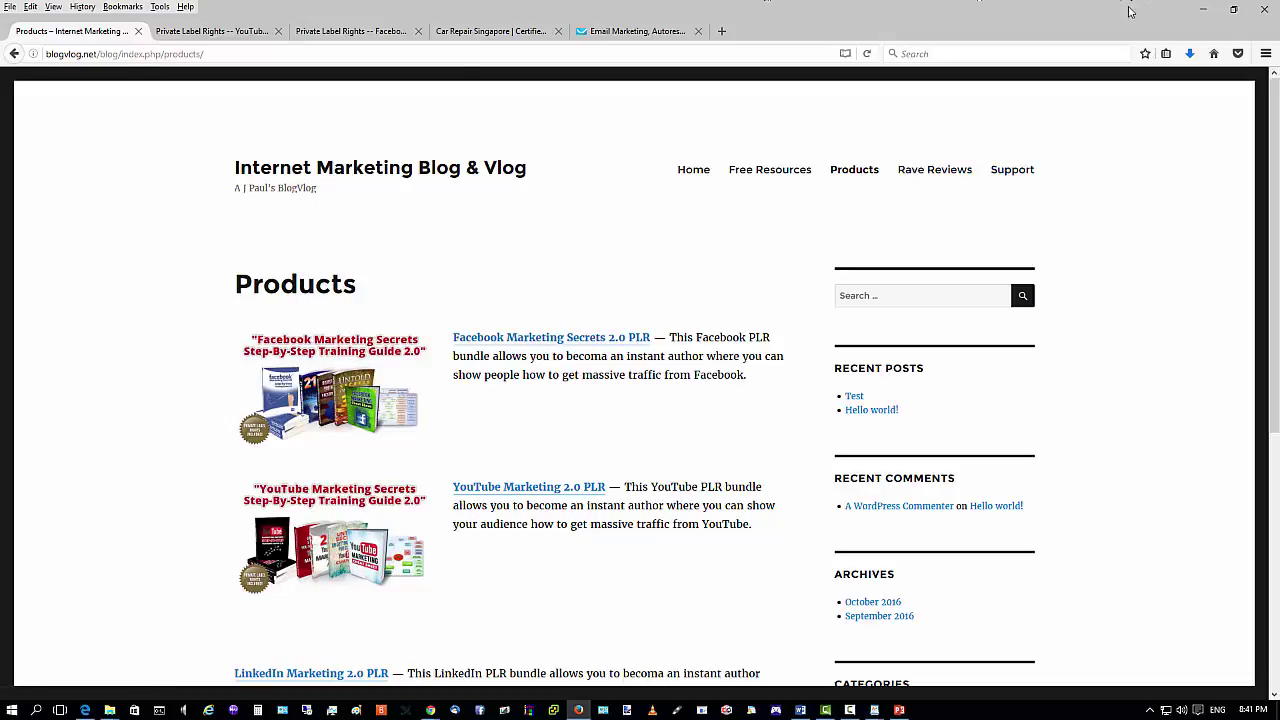
left_click(208, 33)
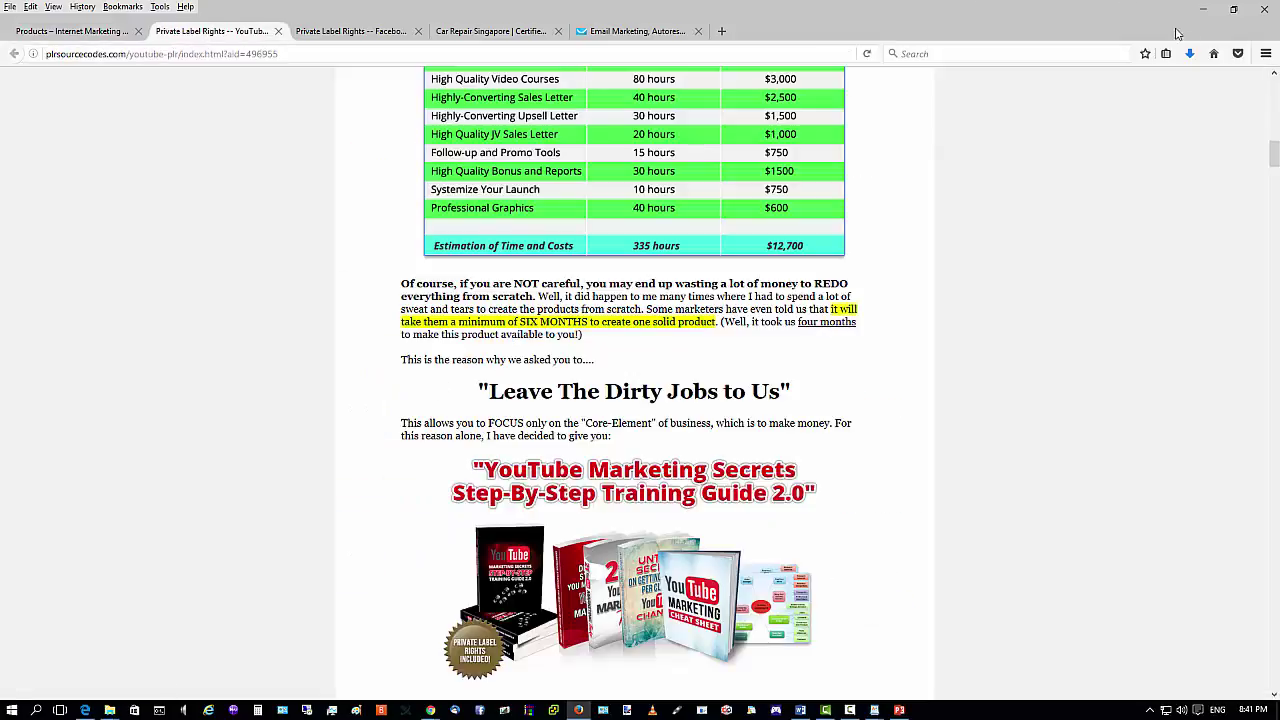
left_click(1204, 9)
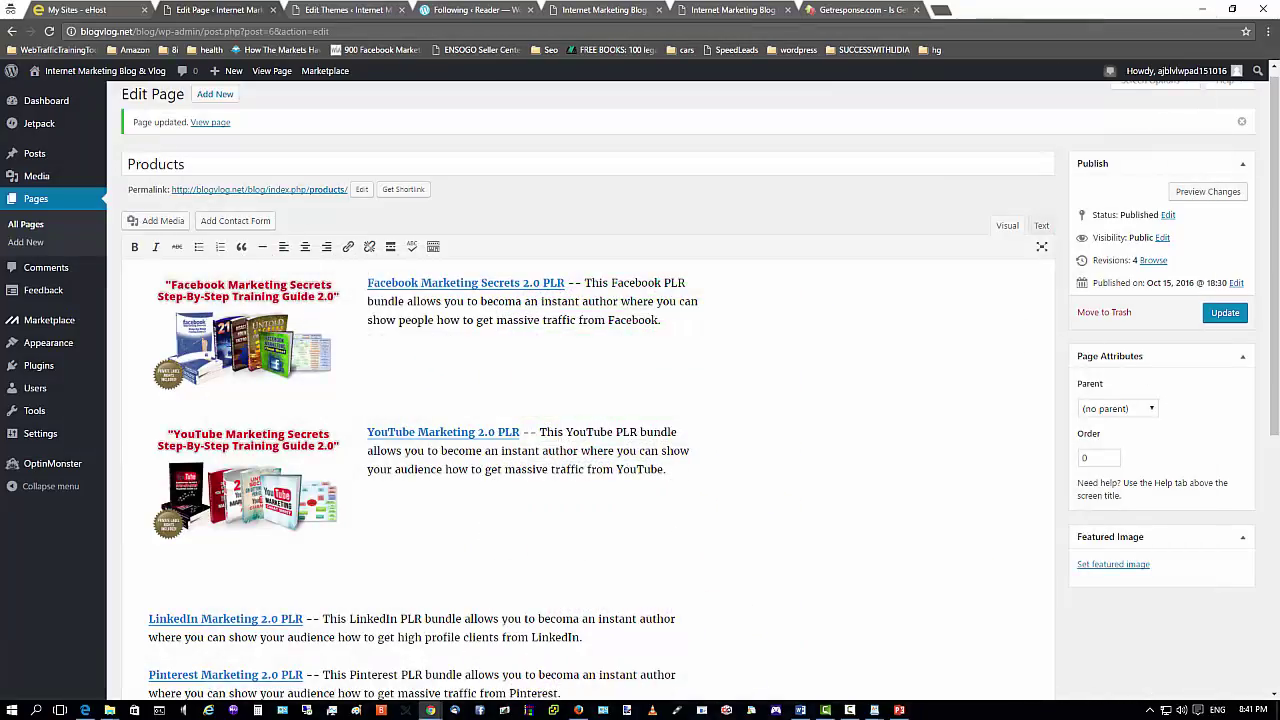
Make the Facebook image's link open in a new tab via its Advanced Options.
left_click(214, 313)
right_click(237, 342)
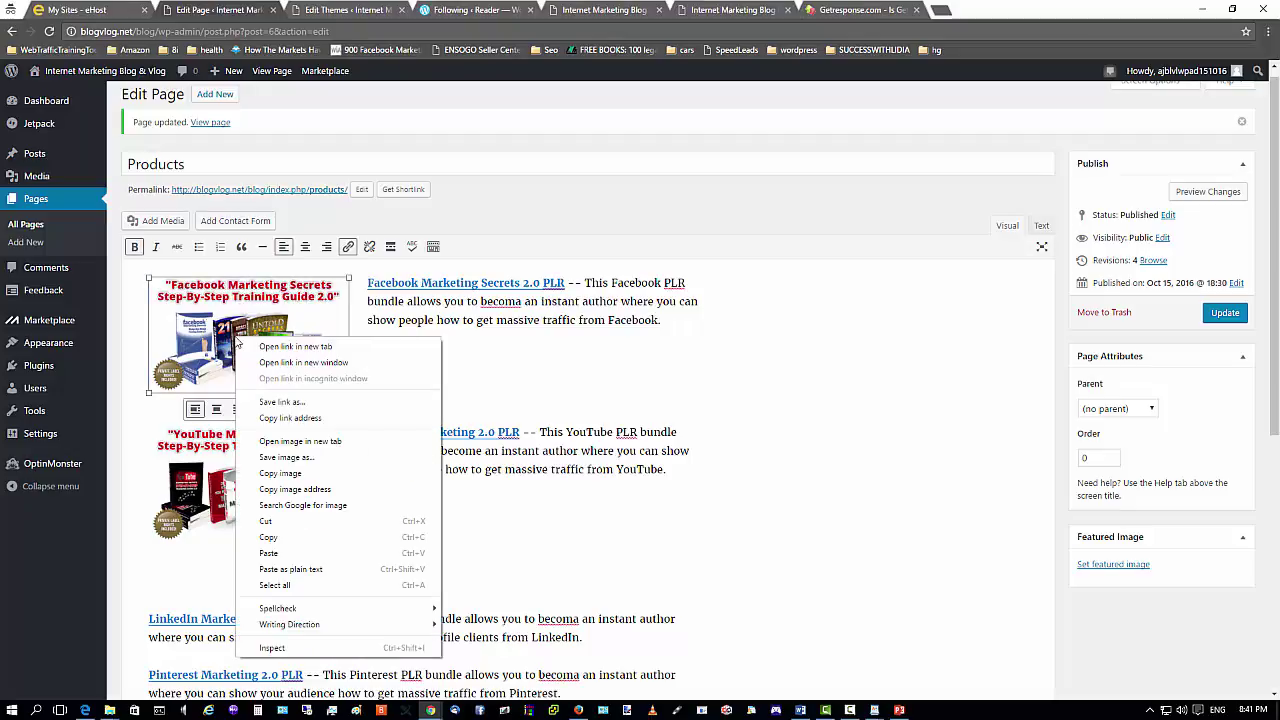
left_click(212, 340)
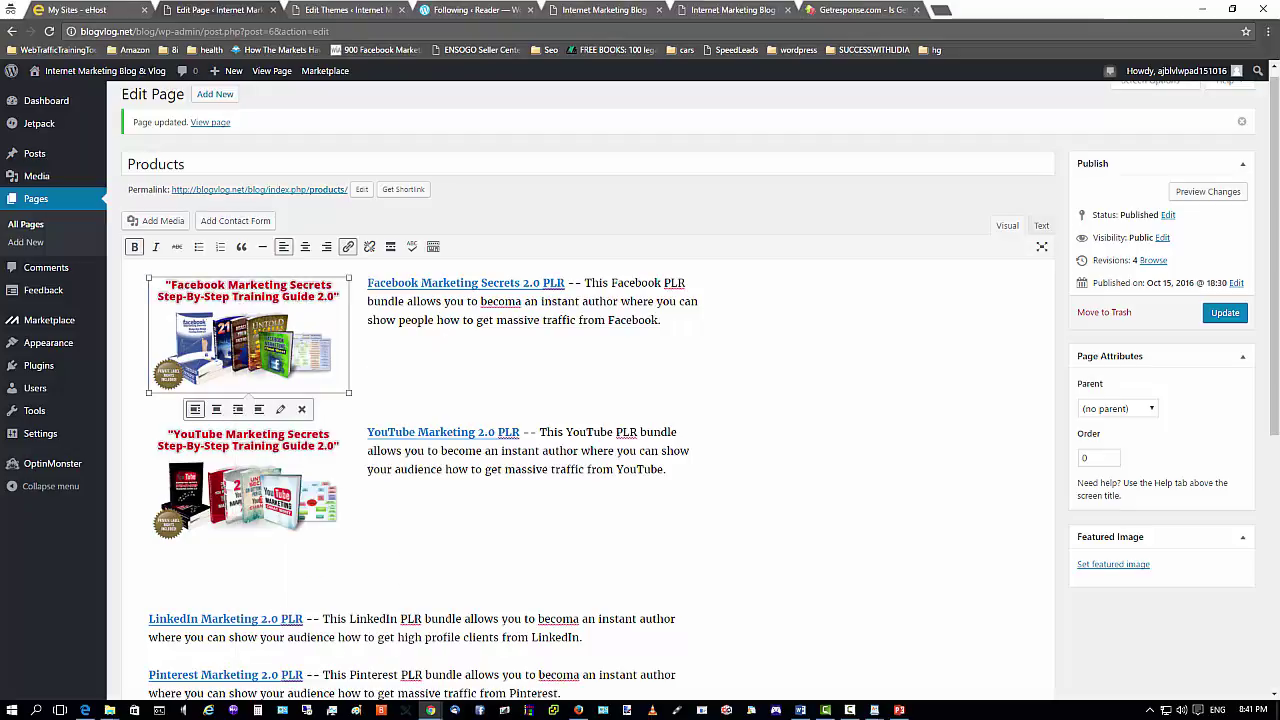
left_click(281, 411)
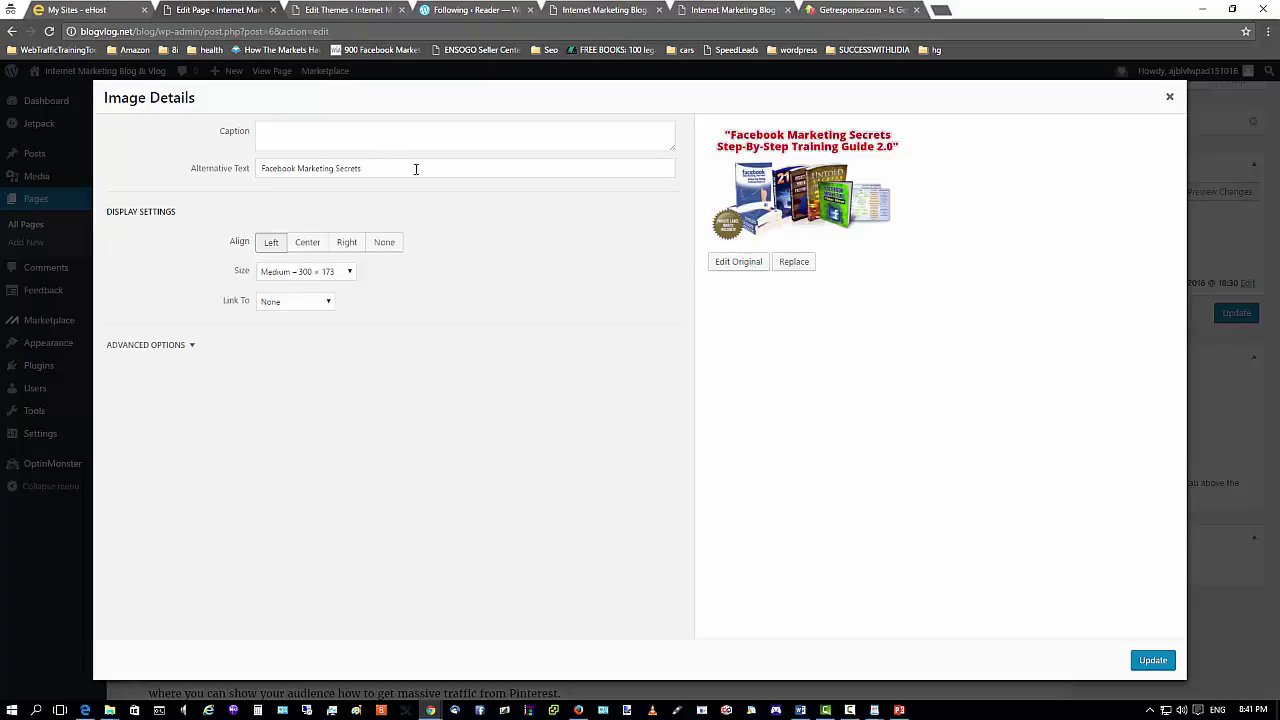
left_click(185, 345)
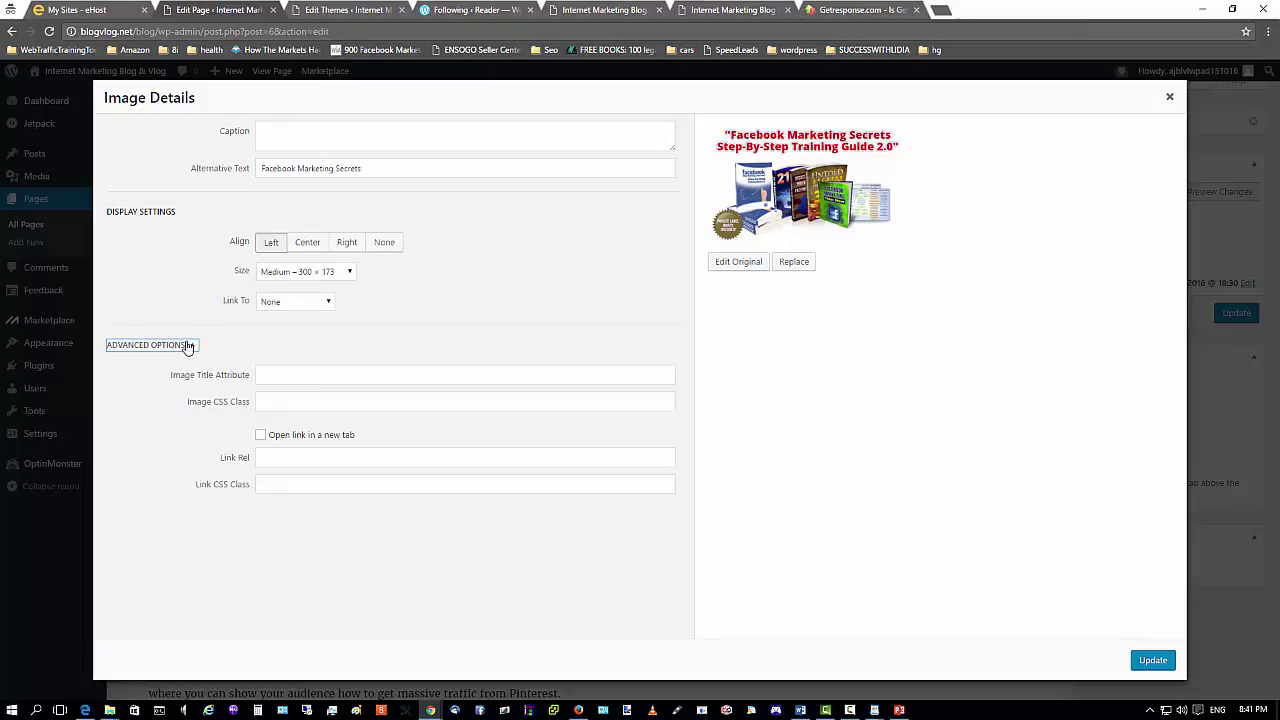
left_click(295, 458)
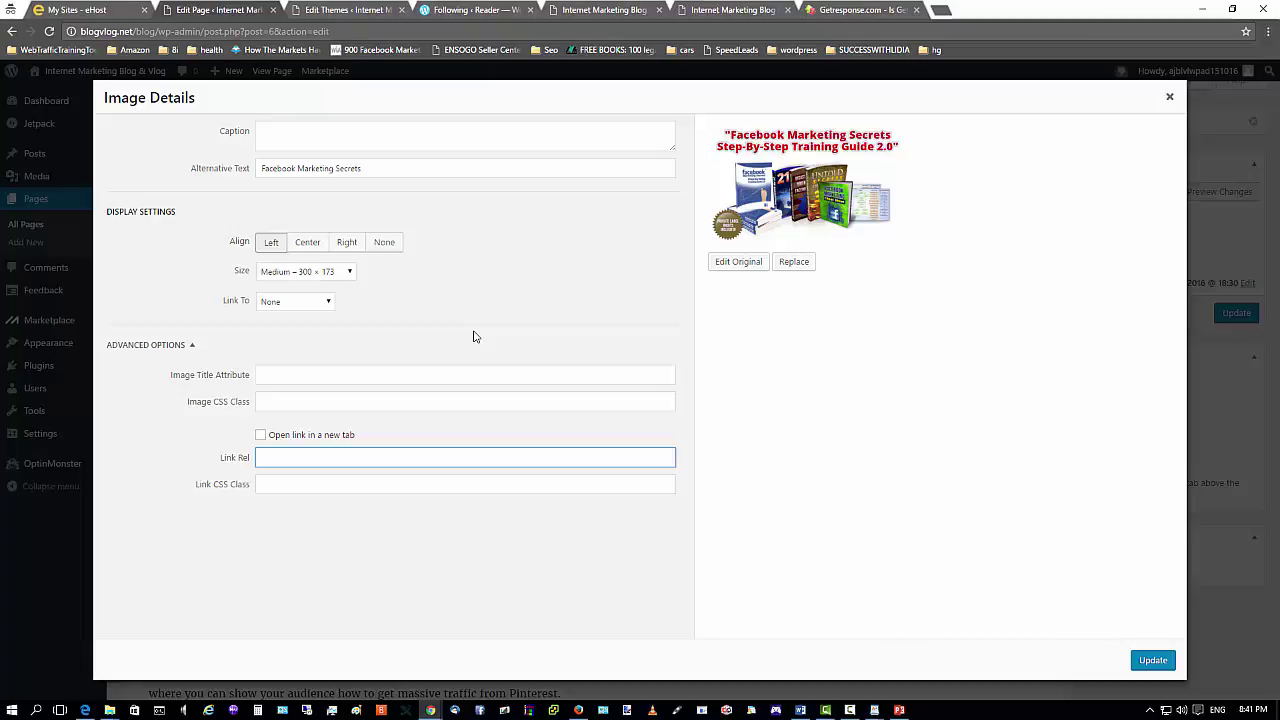
left_click(262, 435)
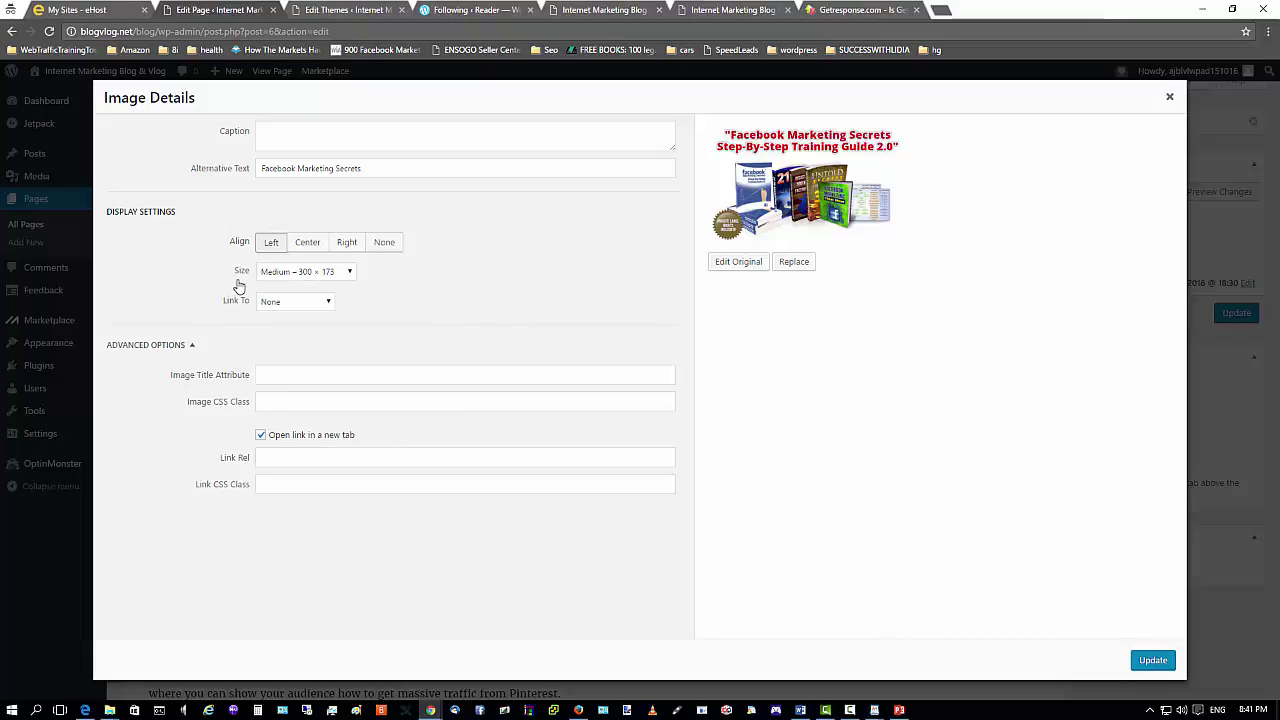
left_click(1150, 661)
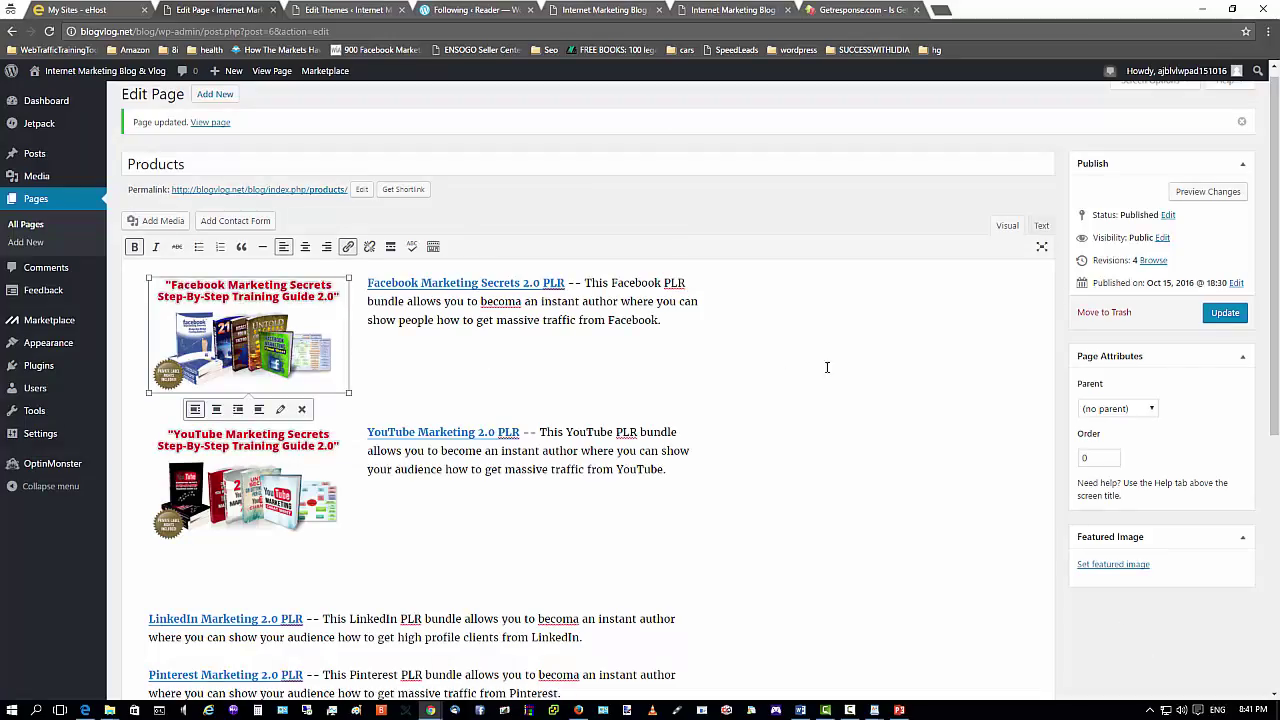
left_click(836, 357)
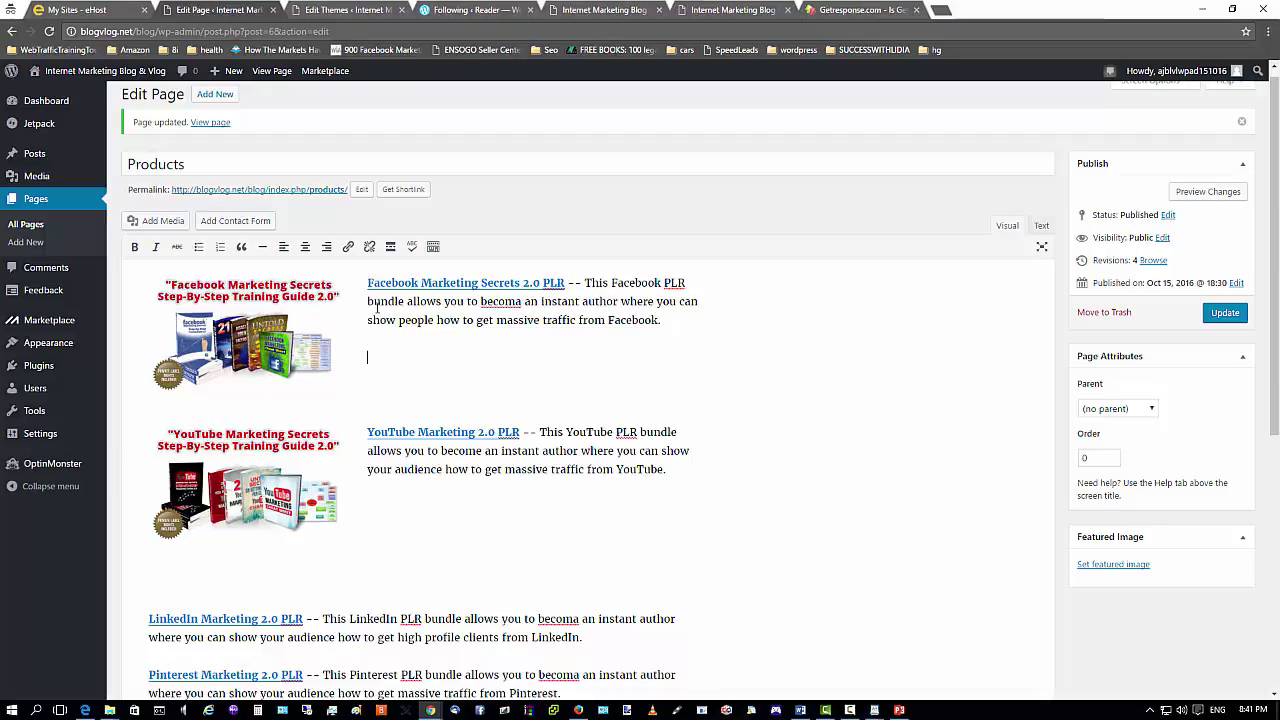
Update the Products page and bring up the live Products tab in Firefox.
left_click(1230, 316)
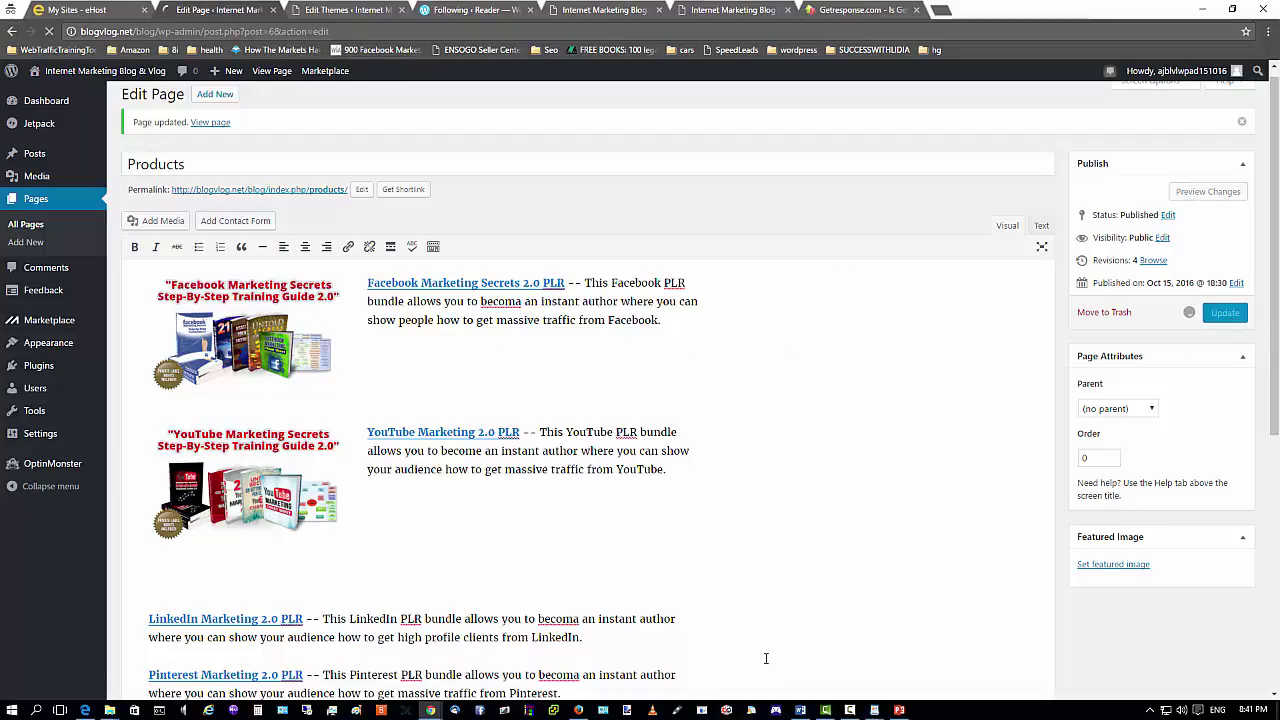
left_click(578, 710)
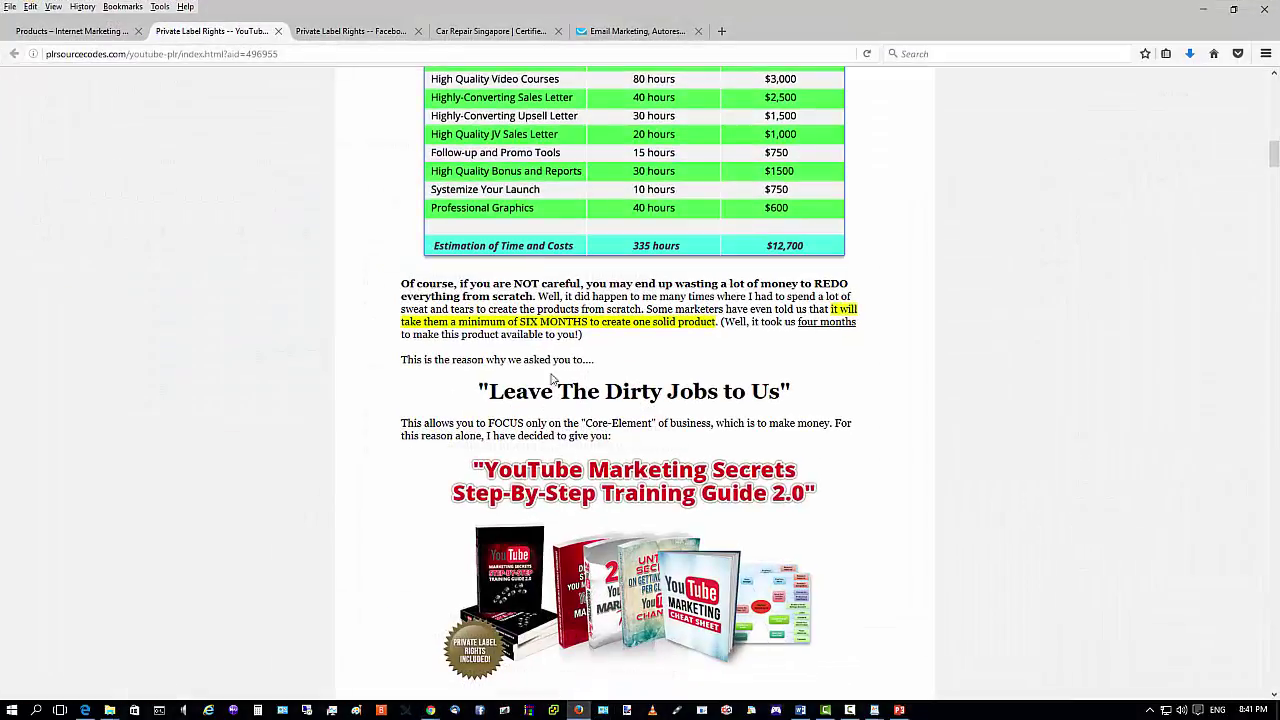
scroll(530, 400, "up", 1)
scroll(530, 430, "up", 15)
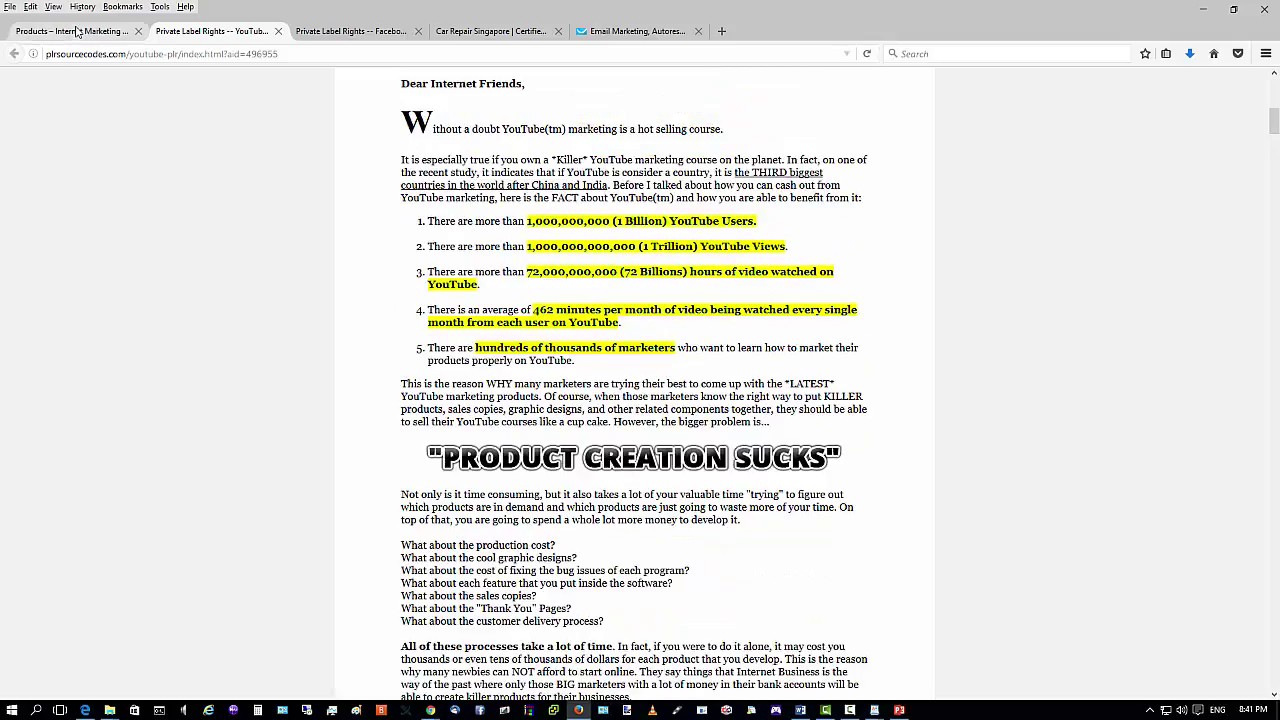
key("ctrl+shift+Tab")
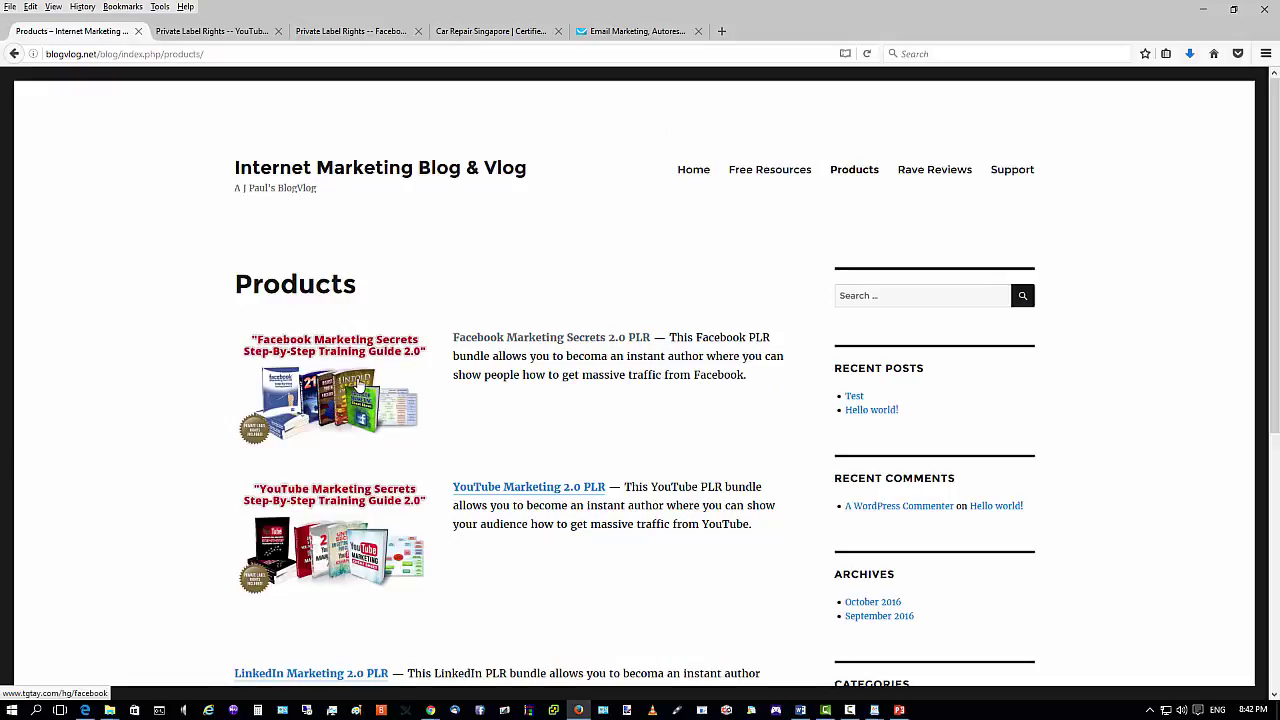
Confirm the Facebook image opens its sales page in a new tab, then minimize Firefox.
left_click(358, 385)
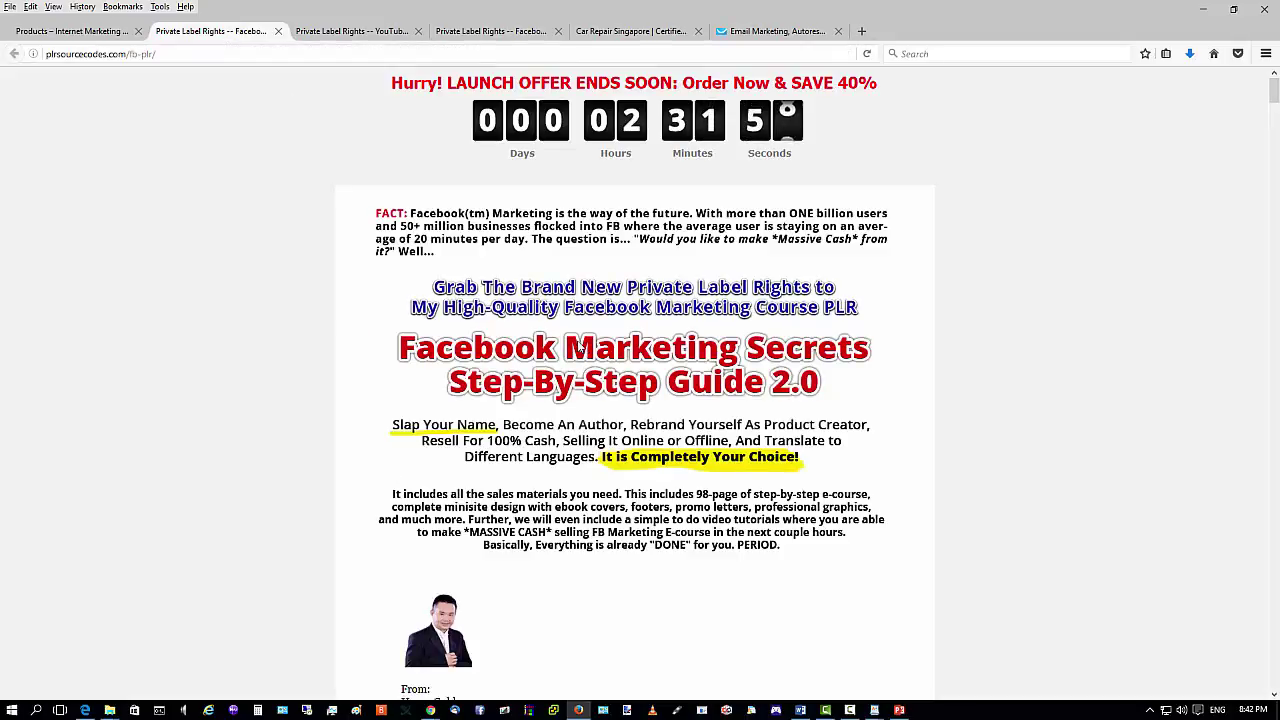
left_click(70, 31)
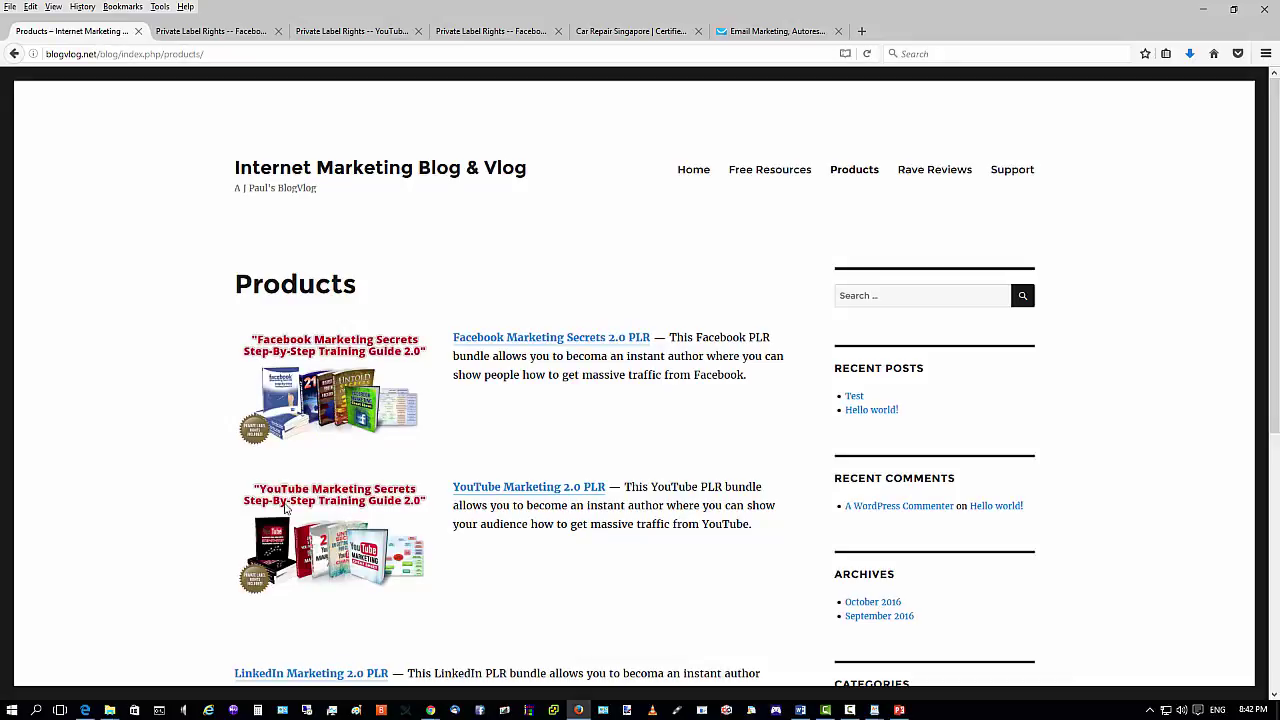
scroll(300, 505, "down", 5)
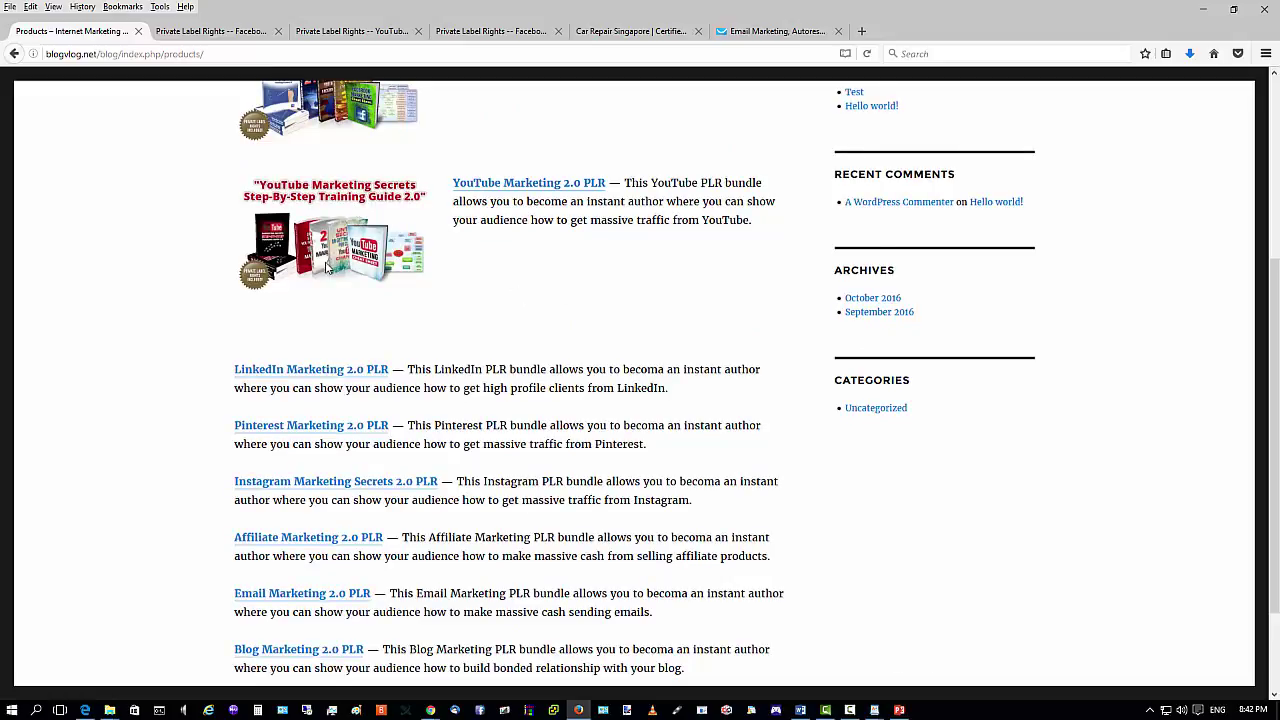
scroll(333, 243, "up", 3)
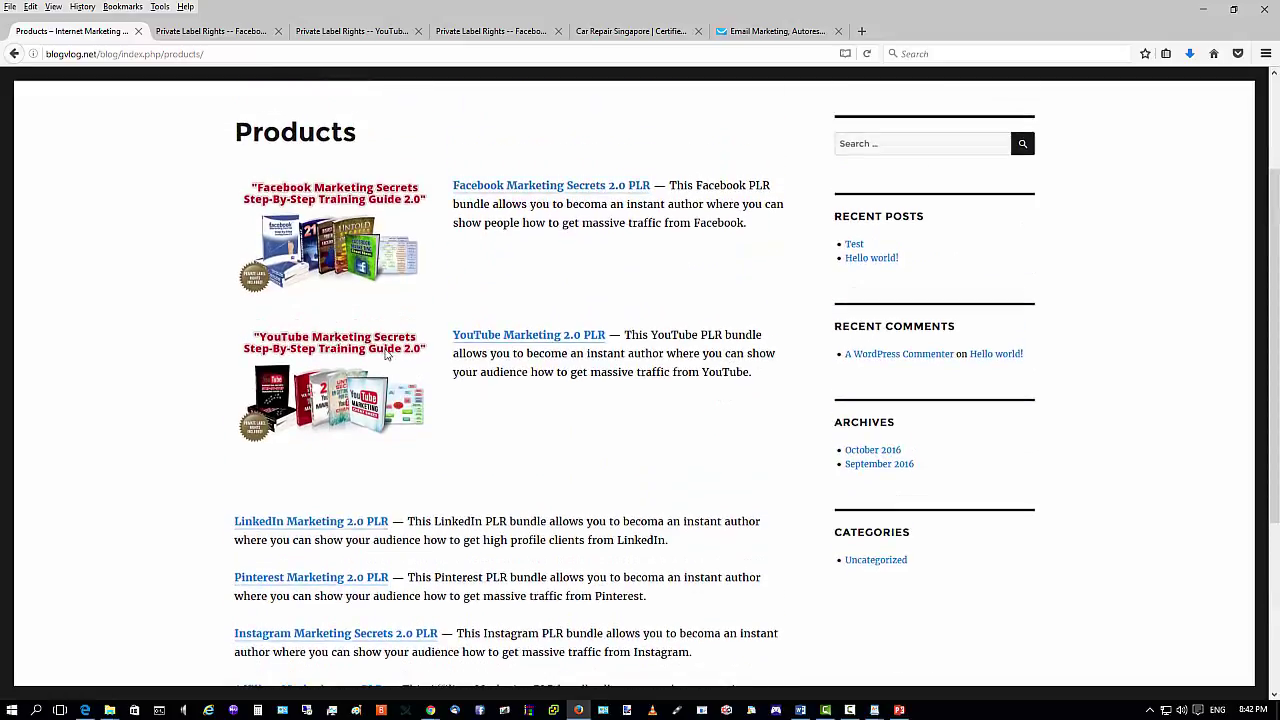
left_click(1202, 13)
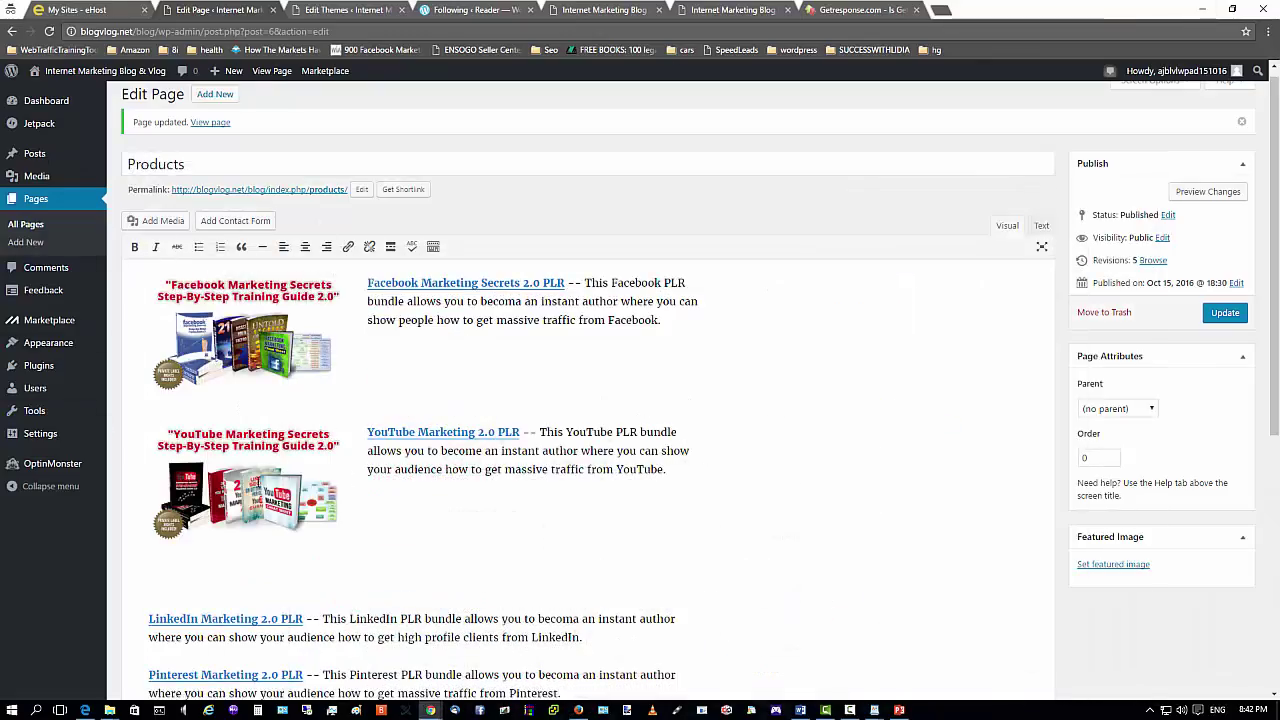
left_click(262, 480)
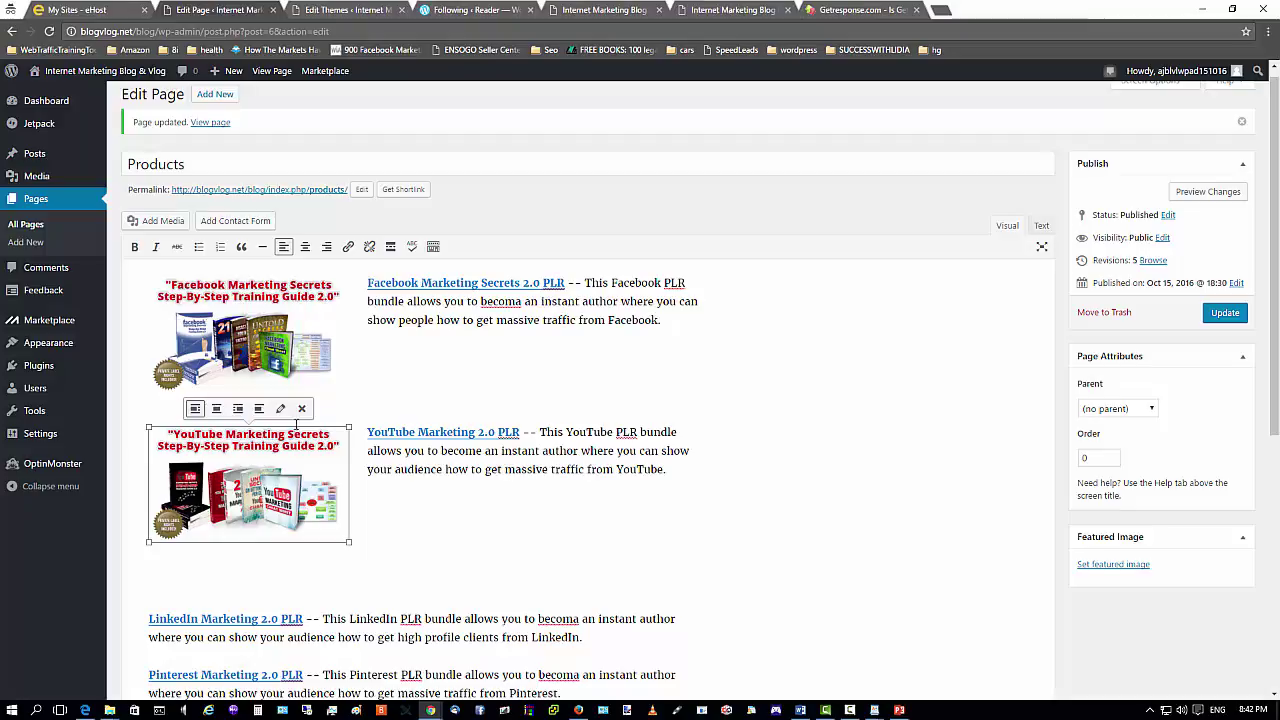
left_click(282, 410)
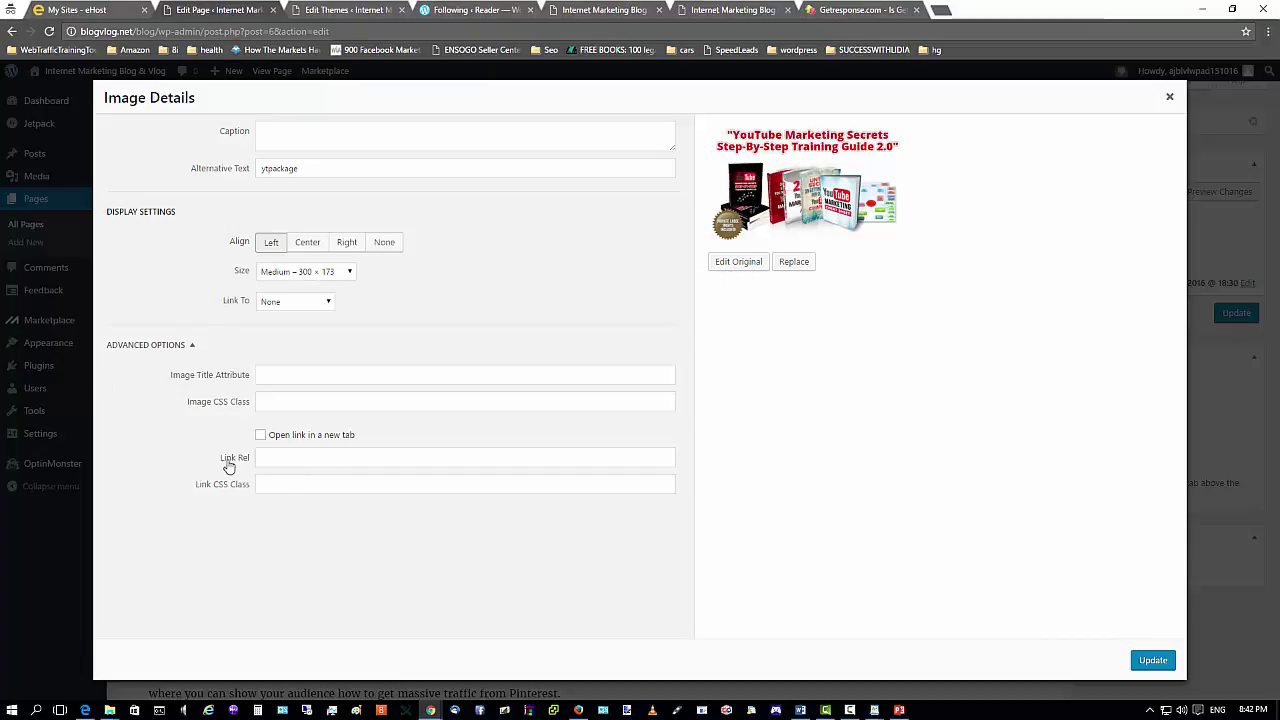
left_click(288, 458)
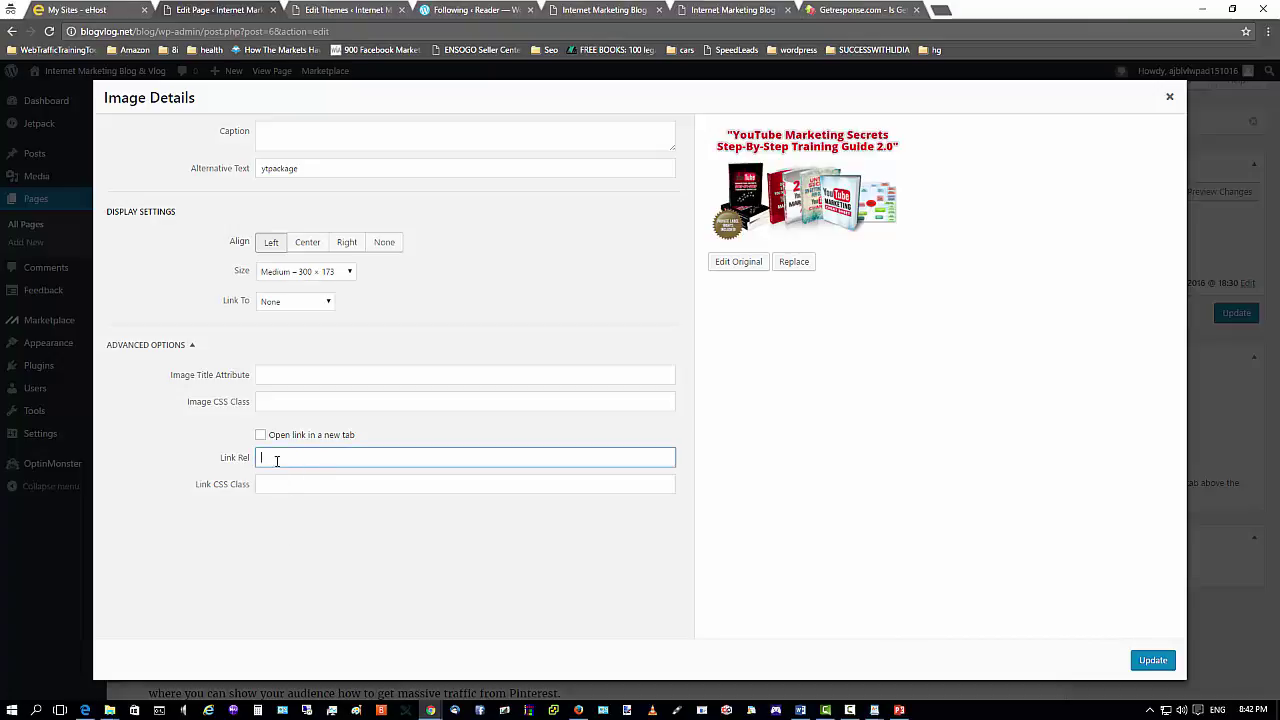
left_click(406, 328)
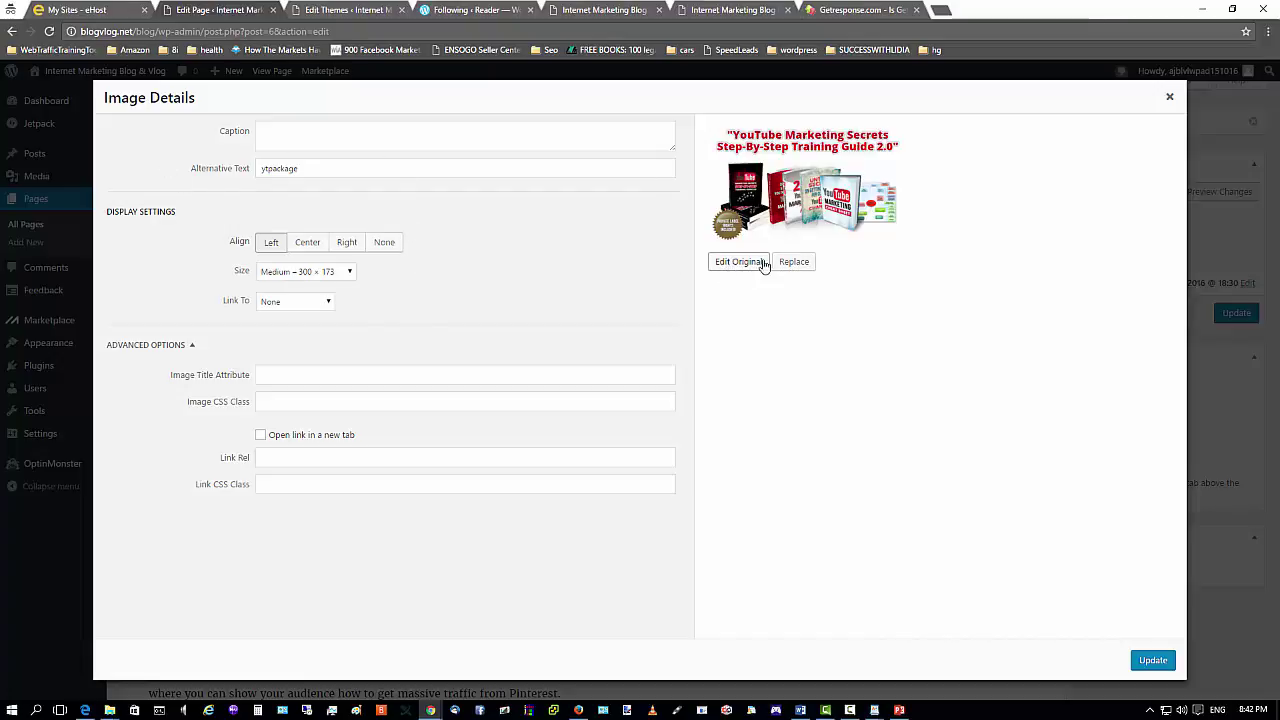
left_click(727, 268)
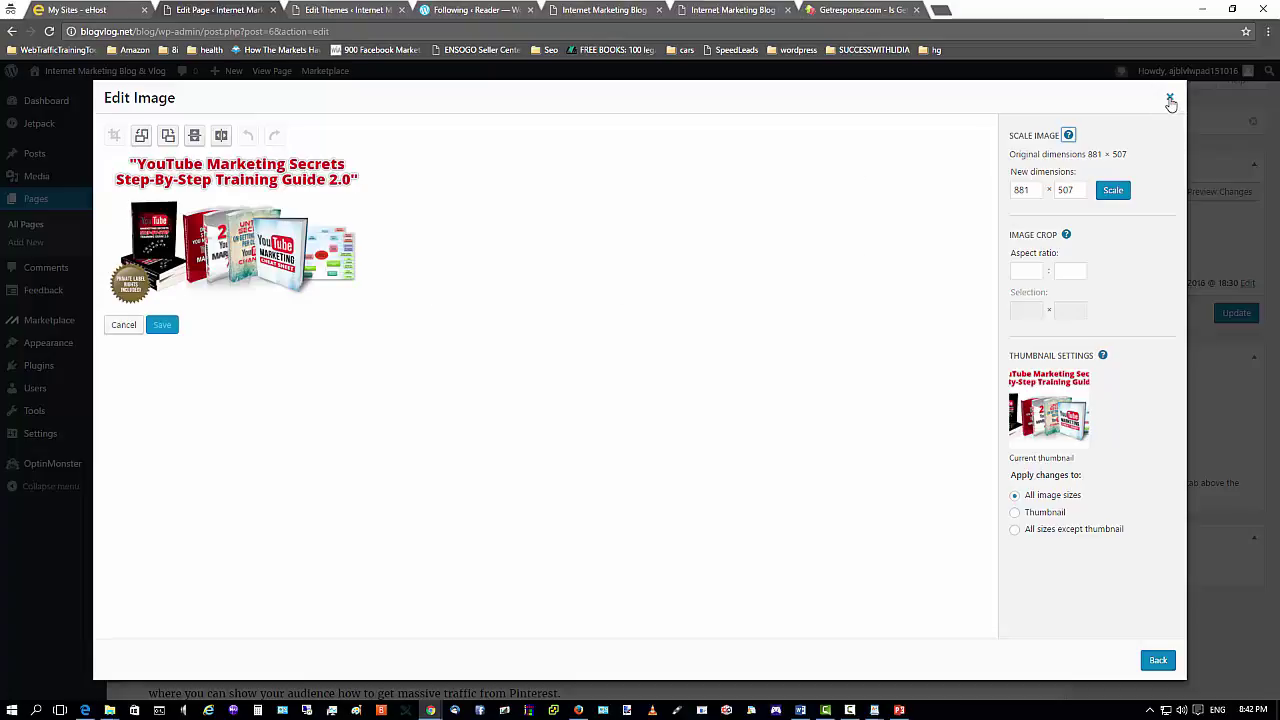
left_click(1169, 96)
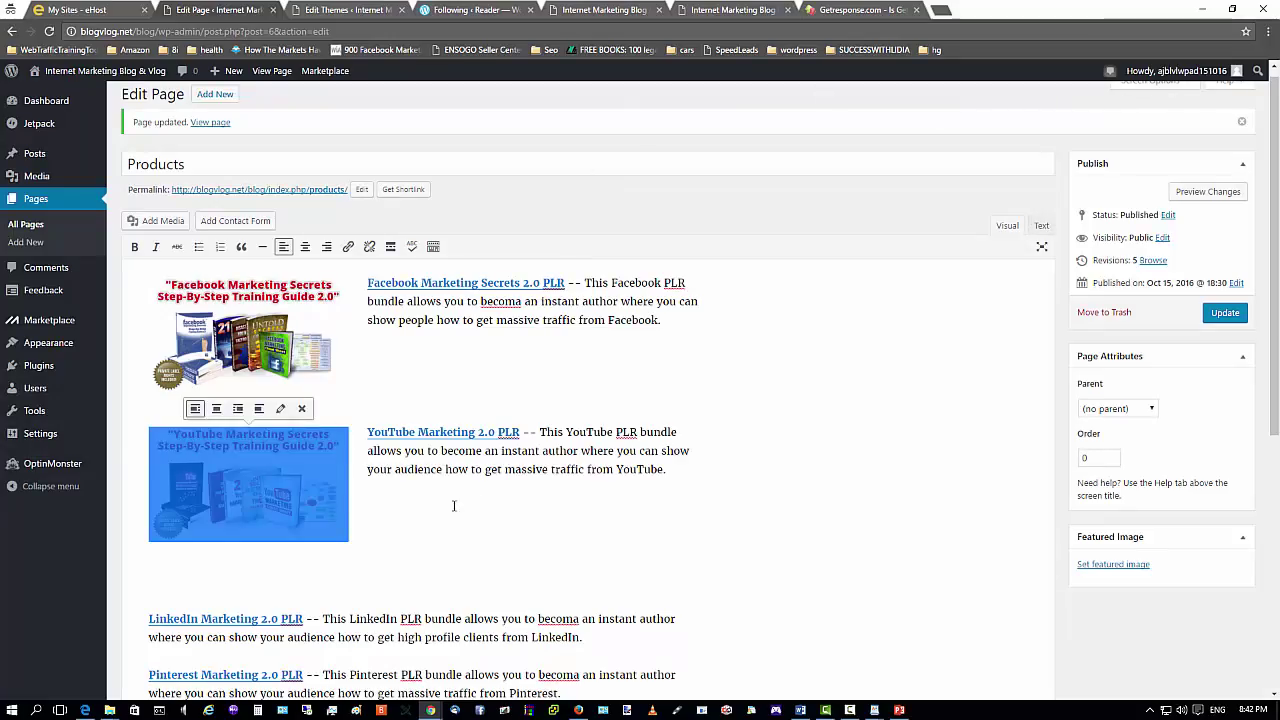
left_click(453, 506)
left_click(225, 457)
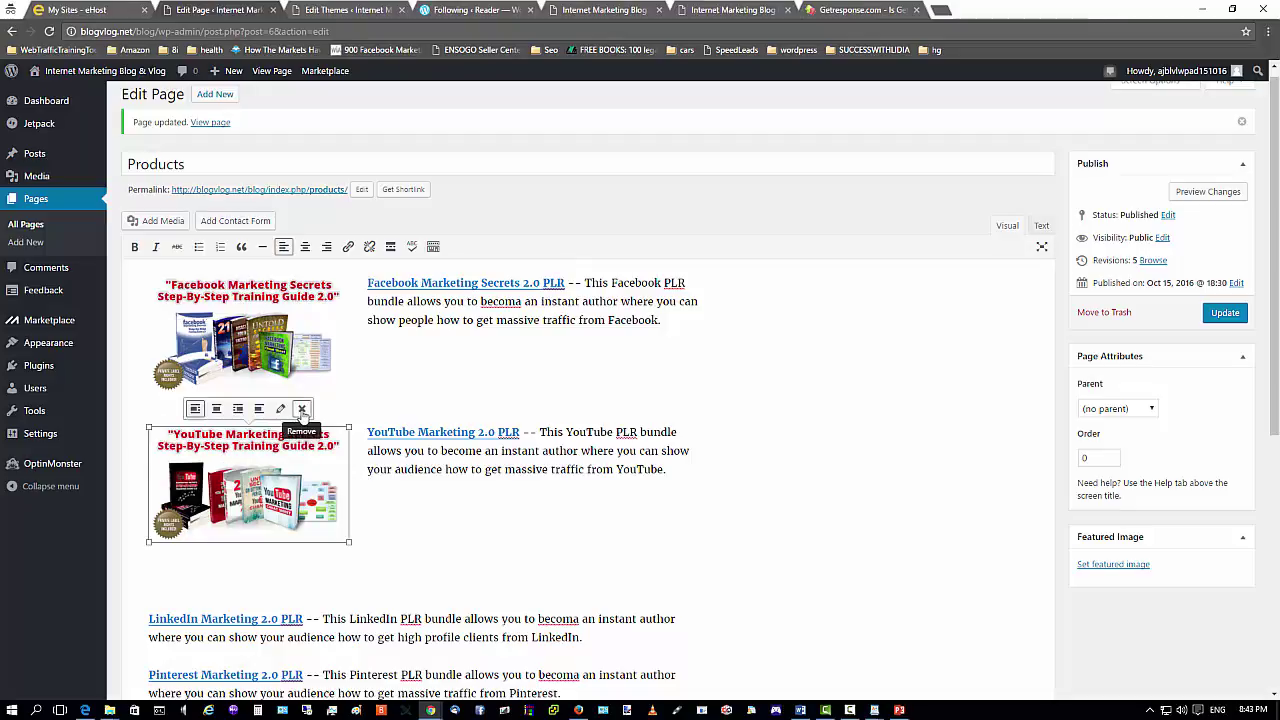
left_click(269, 322)
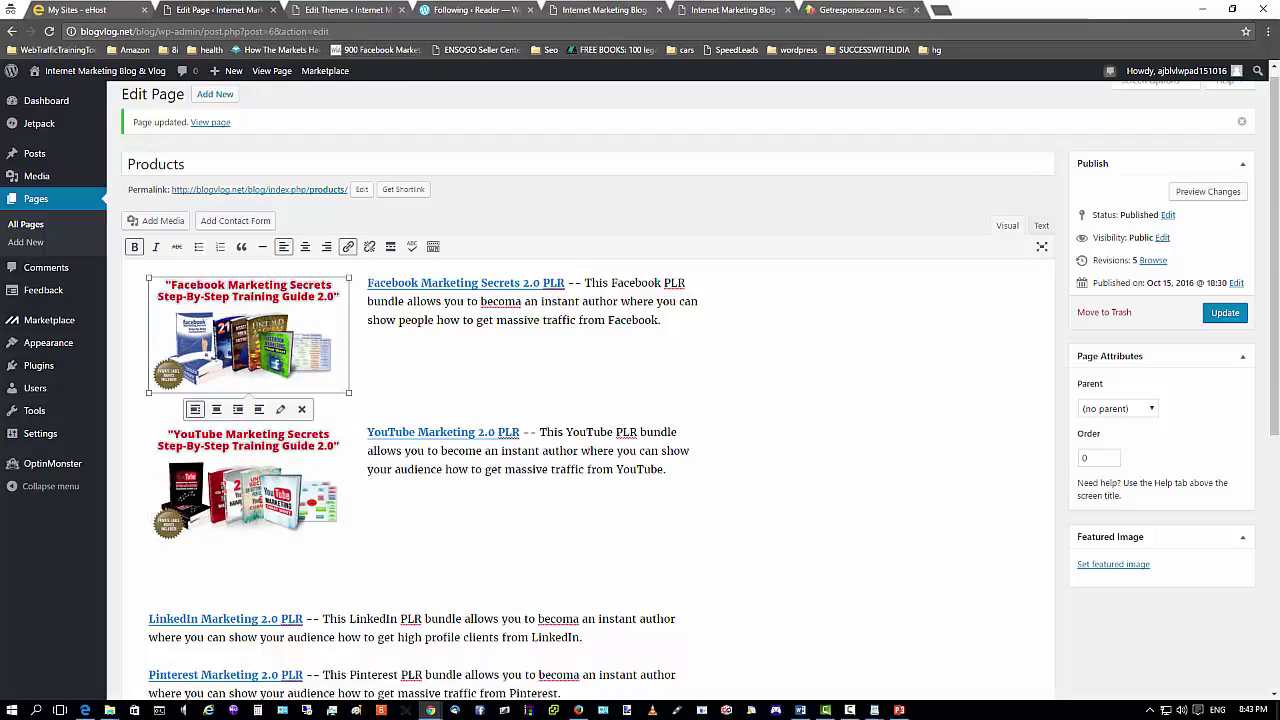
right_click(271, 318)
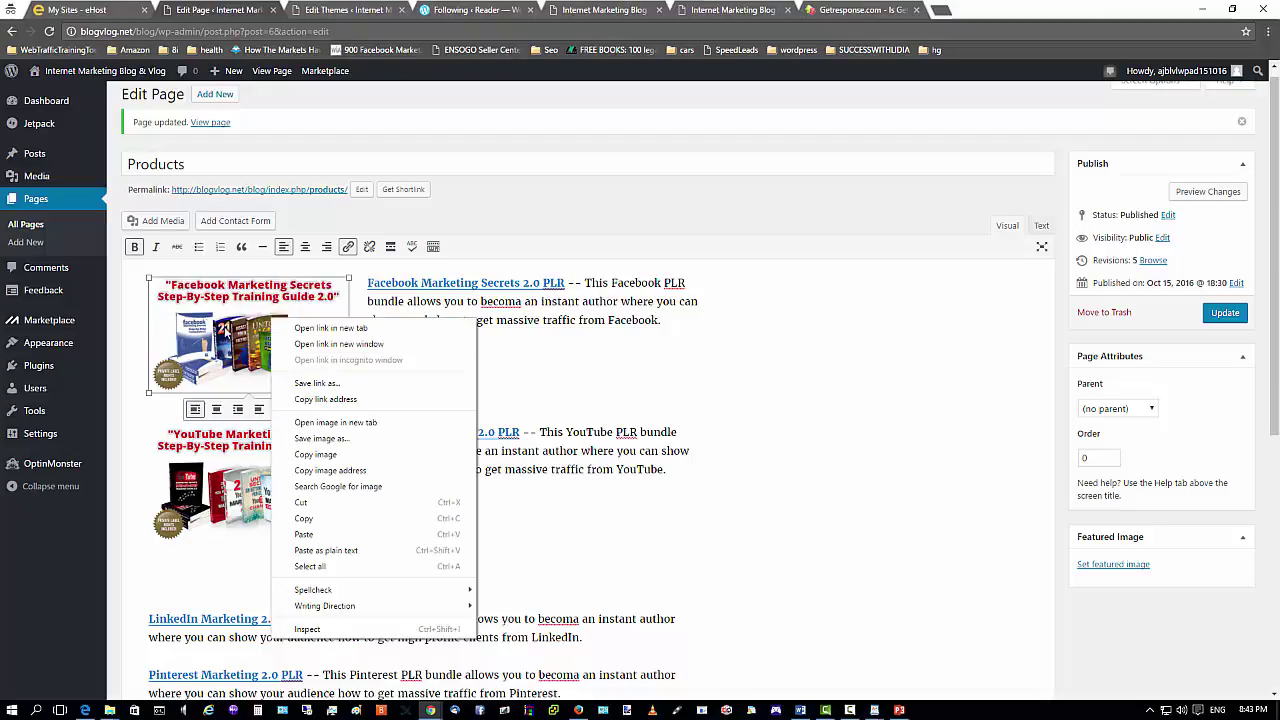
key("Escape")
left_click(281, 411)
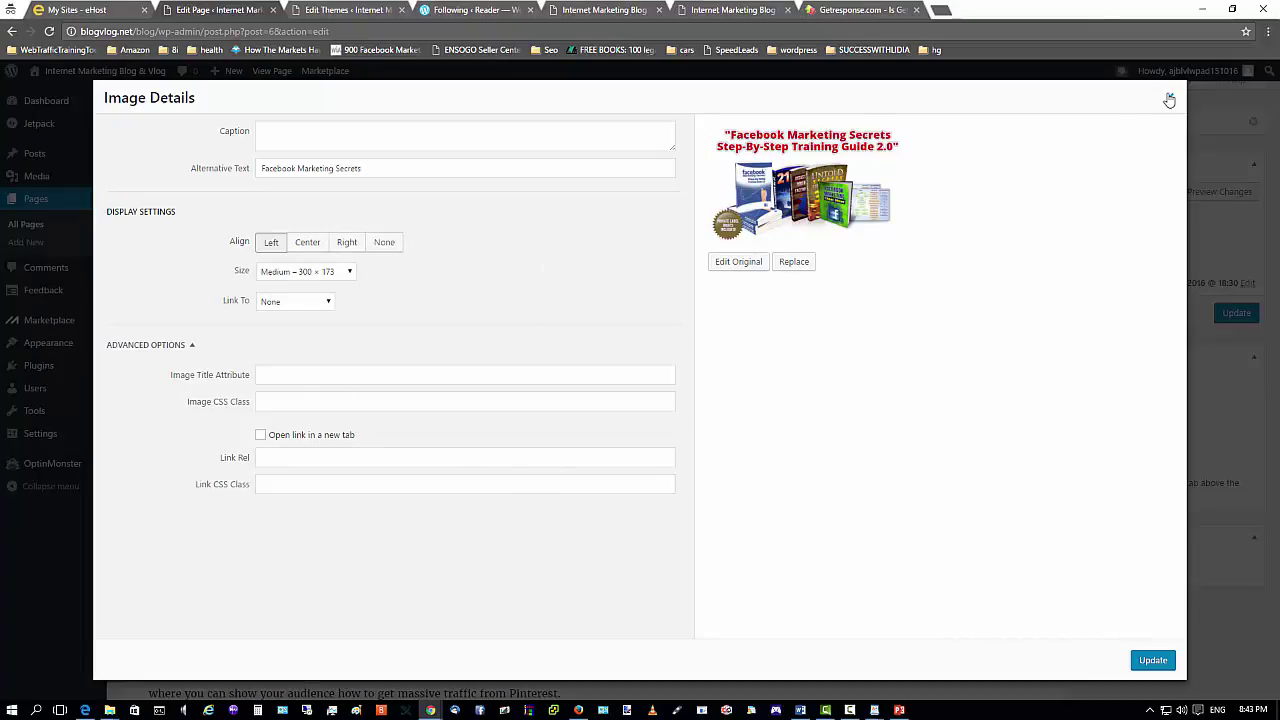
left_click(1169, 97)
left_click(868, 408)
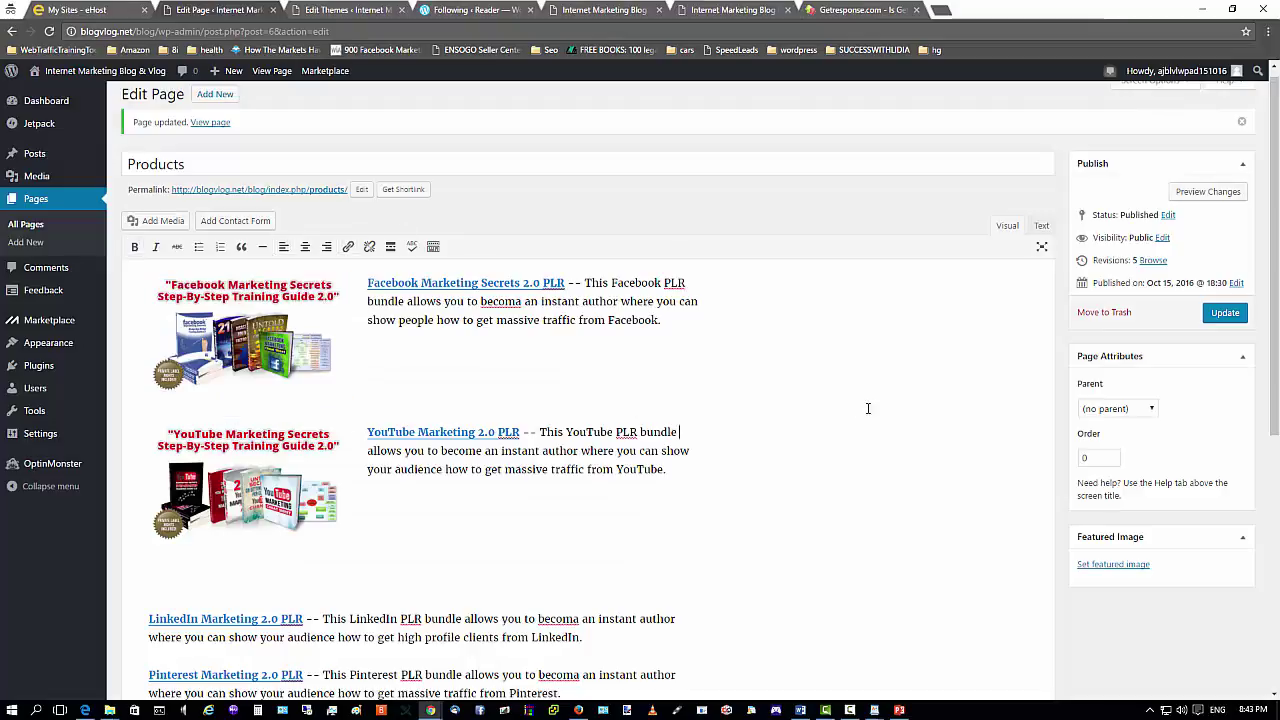
left_click(240, 450)
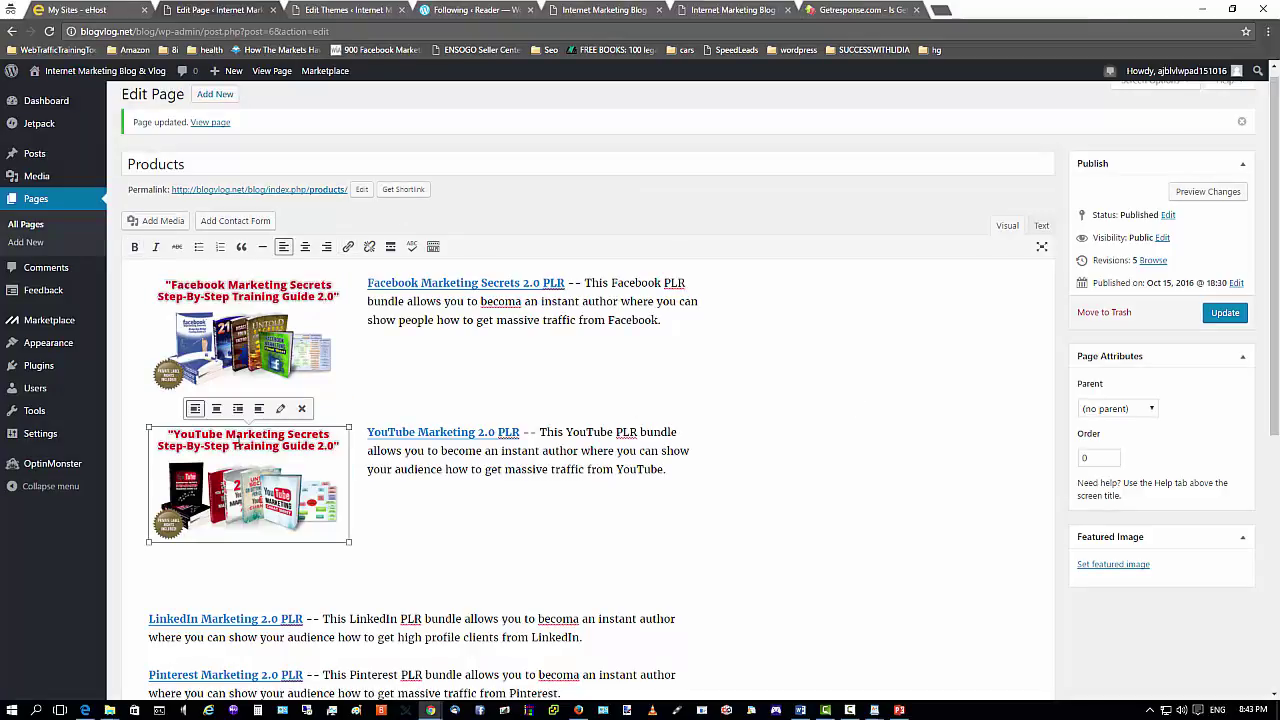
right_click(240, 443)
left_click(285, 414)
left_click(283, 410)
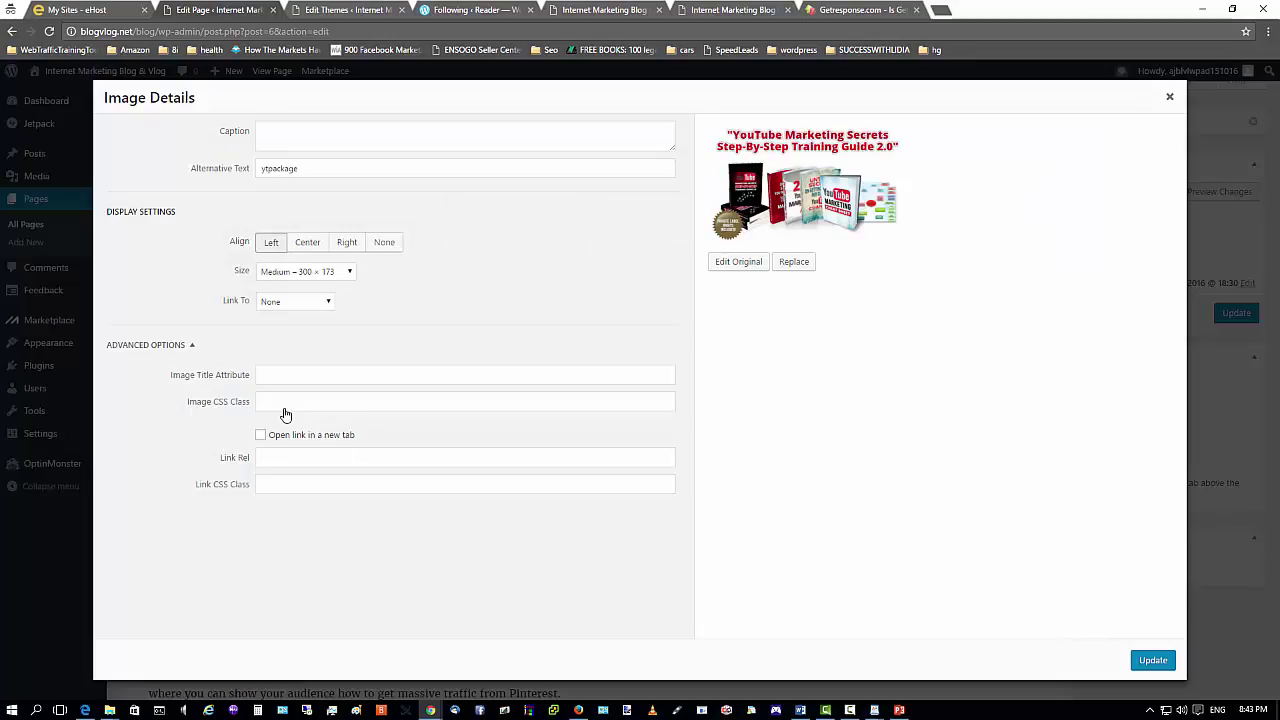
left_click(1169, 96)
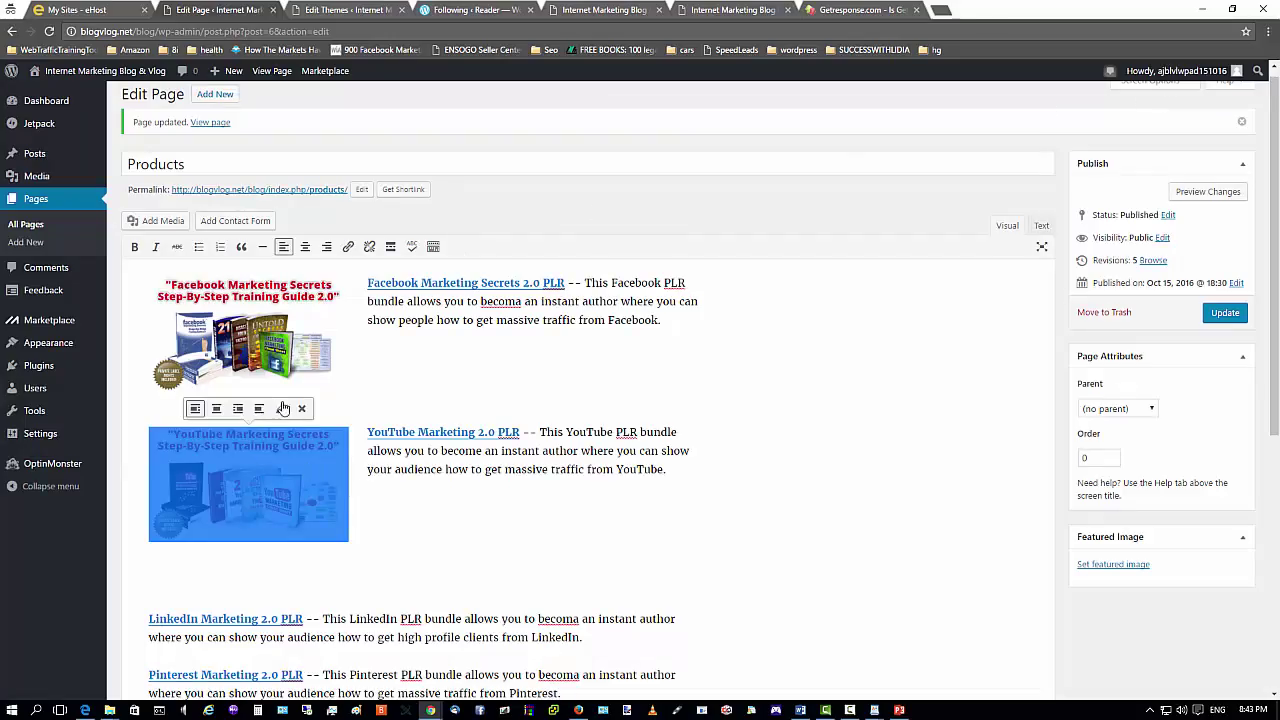
Delete the YouTube image and choose ytpackage from the media library at the YouTube paragraph.
left_click(302, 408)
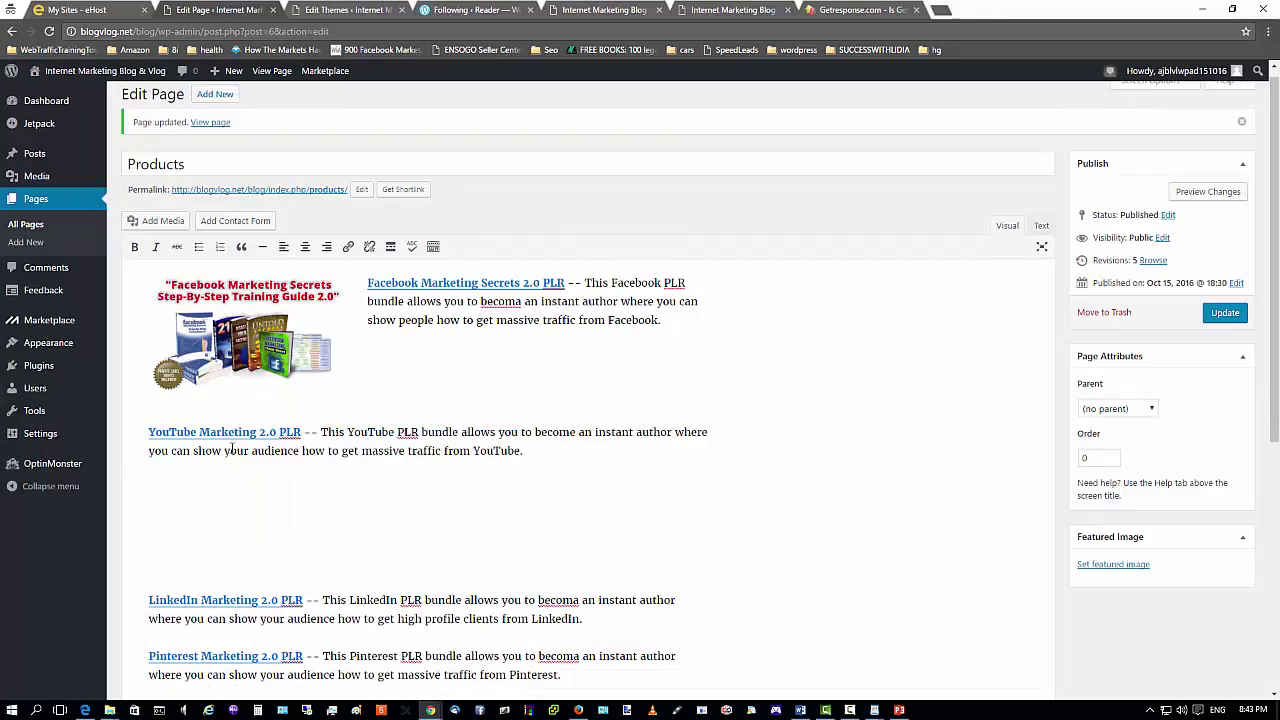
left_click(150, 431)
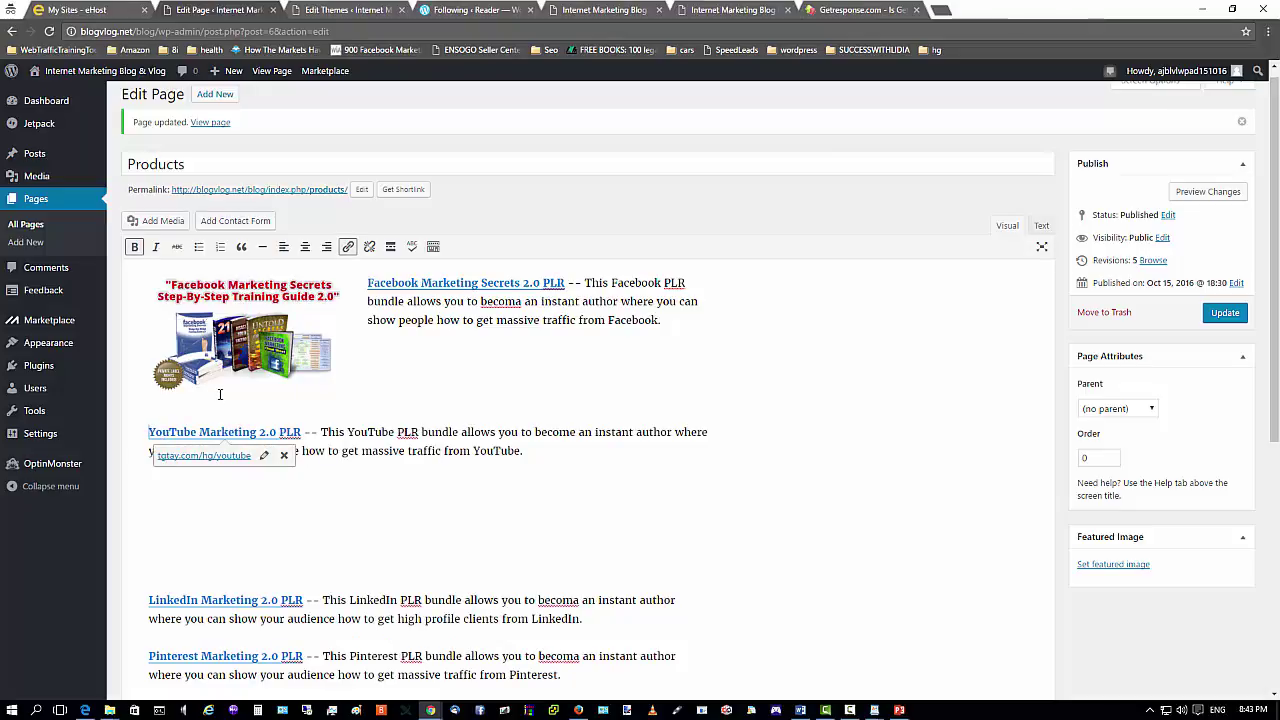
left_click(159, 222)
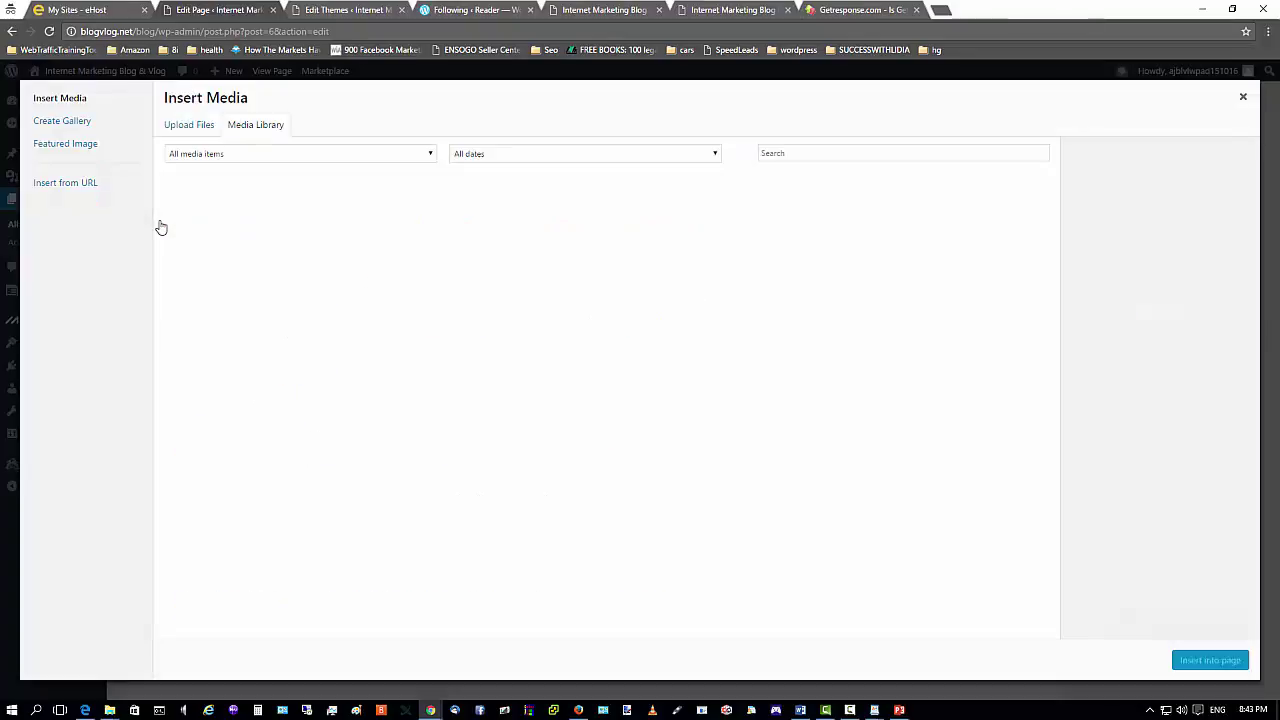
left_click(187, 128)
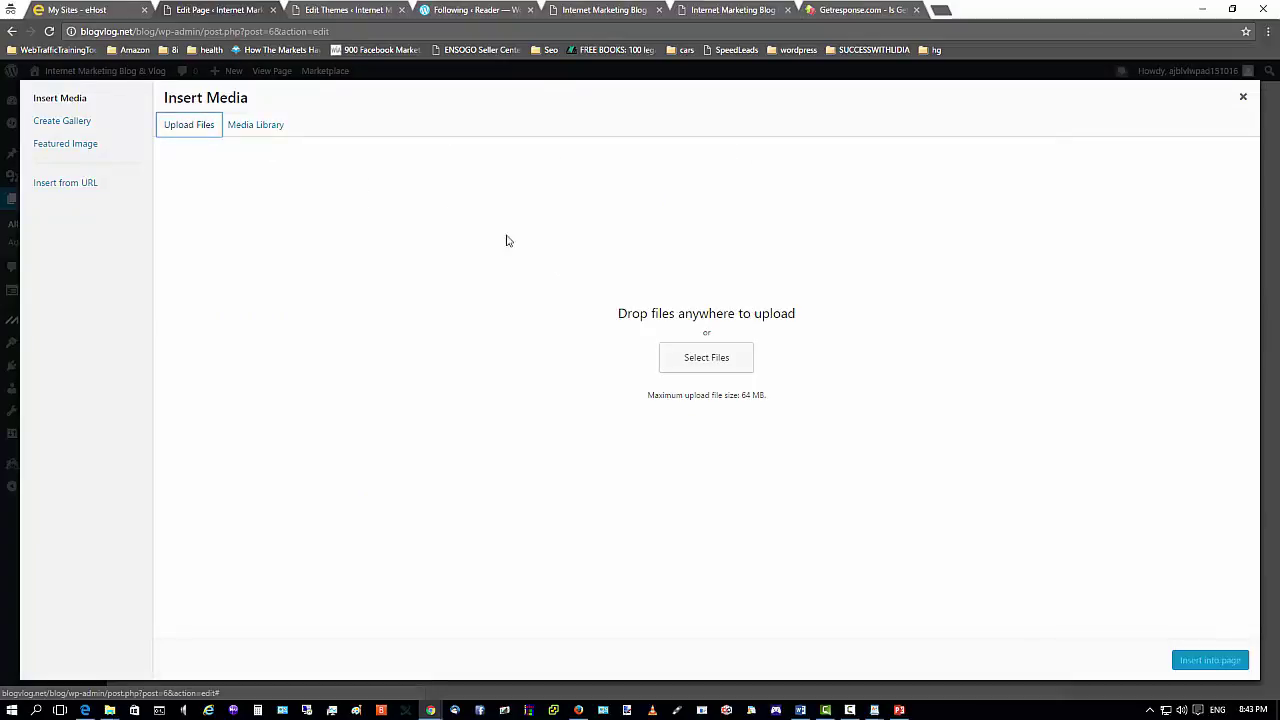
left_click(251, 127)
left_click(220, 228)
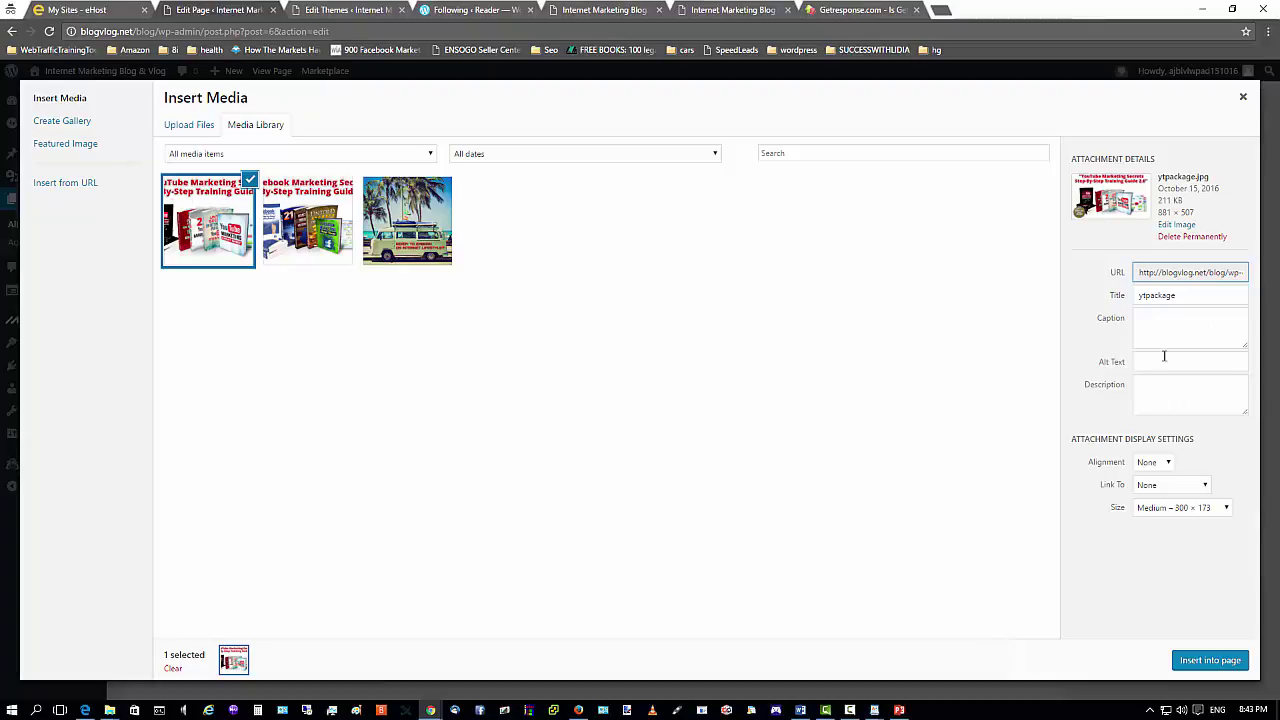
Set the image's title and alt text to 'Youtube Marketing Secrets'.
left_click(1200, 278)
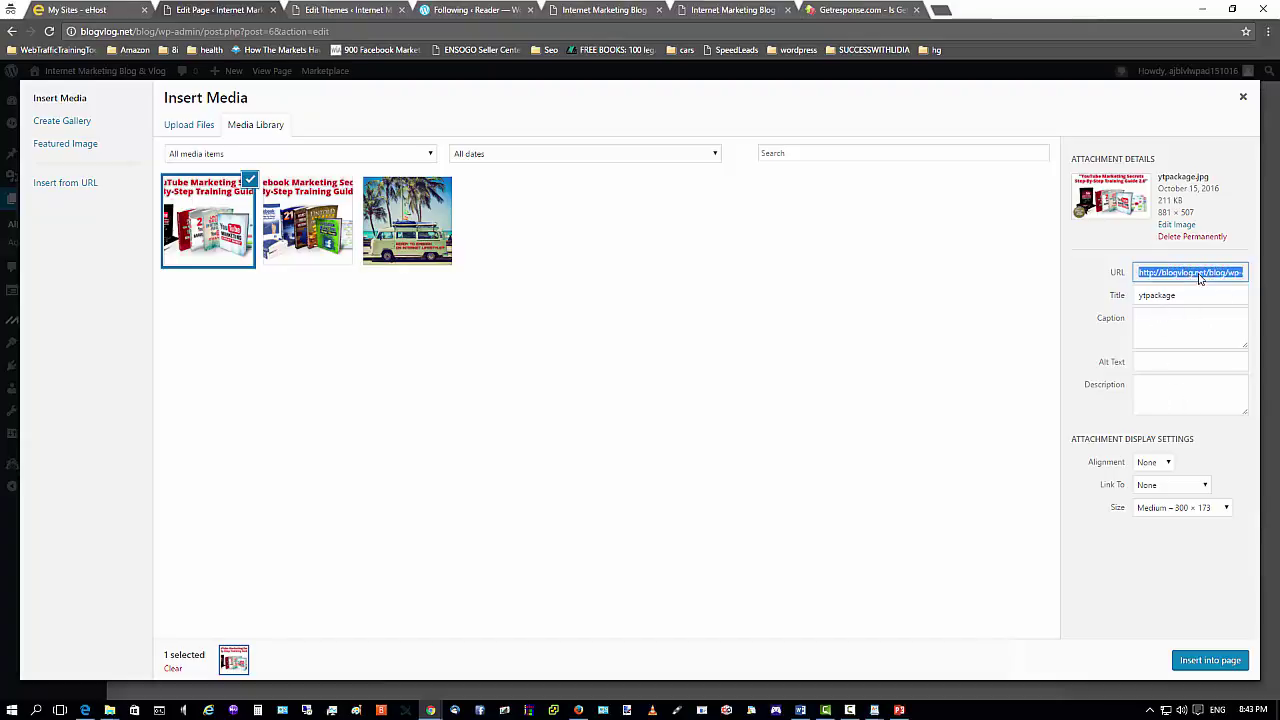
left_click(1167, 320)
double_click(1180, 295)
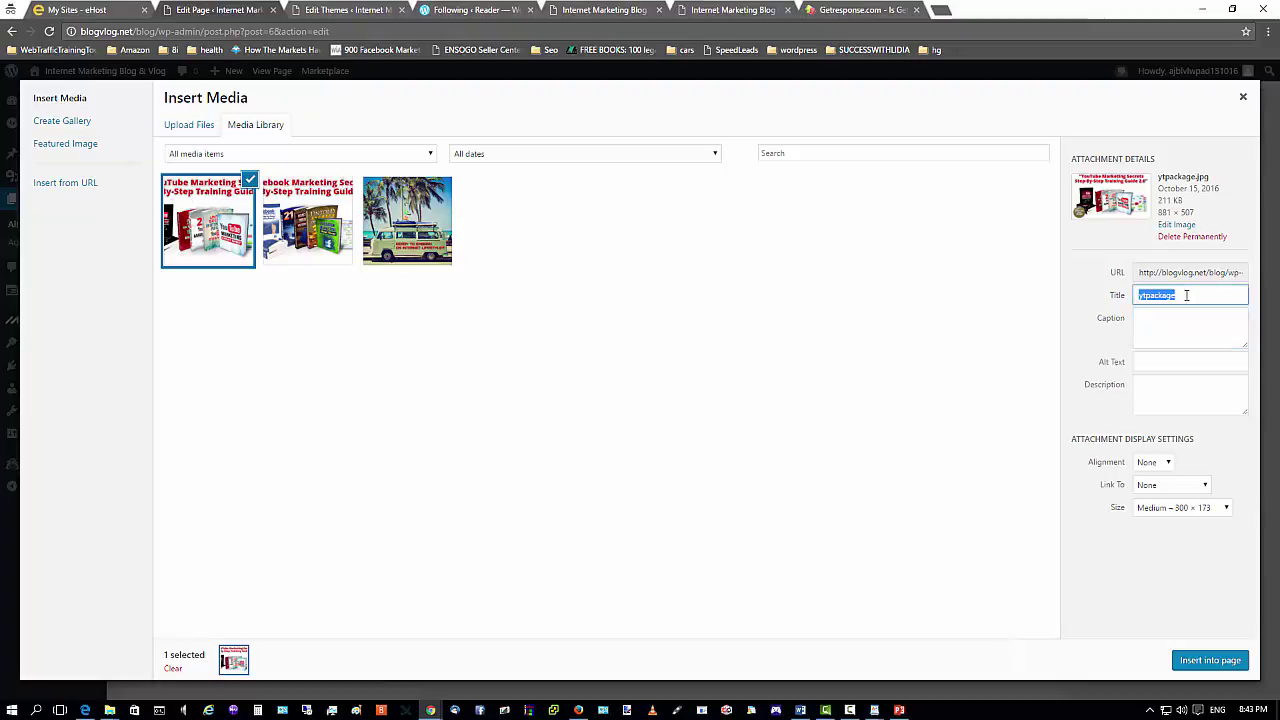
type("T")
type("ou")
type("T")
type("ube Marketing Secrets")
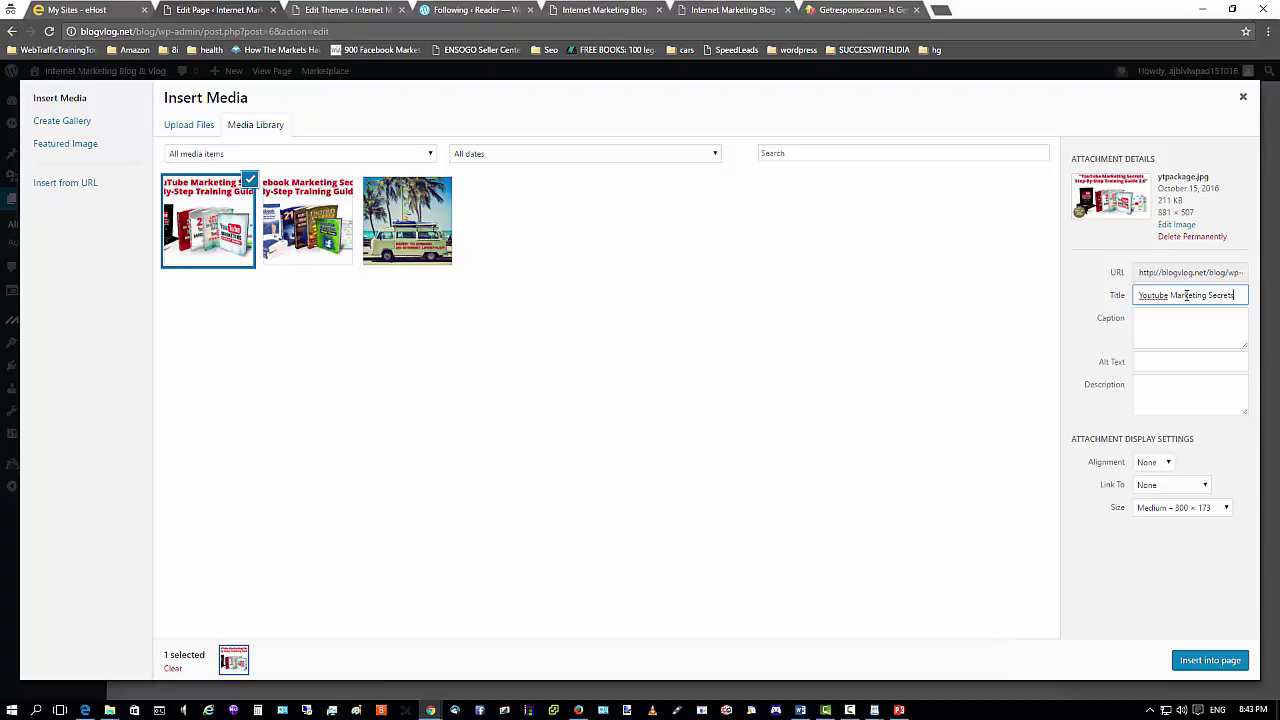
triple_click(1186, 295)
key("ctrl+c")
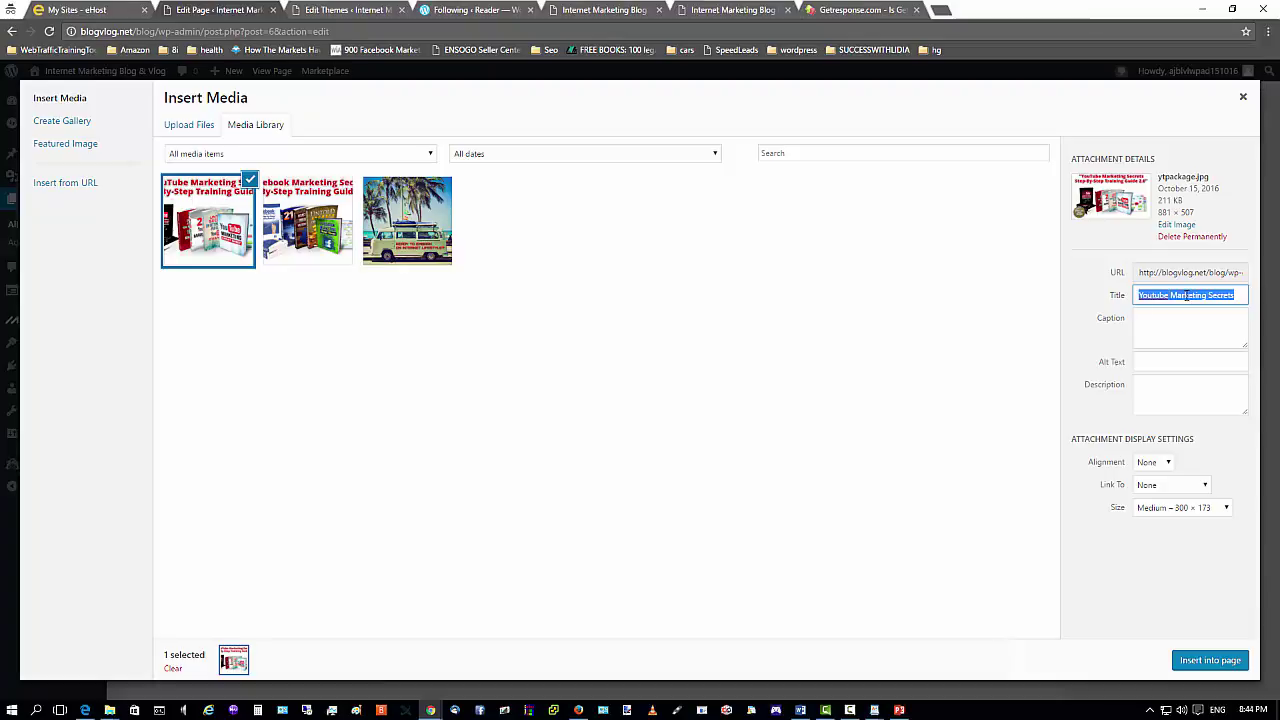
right_click(1186, 297)
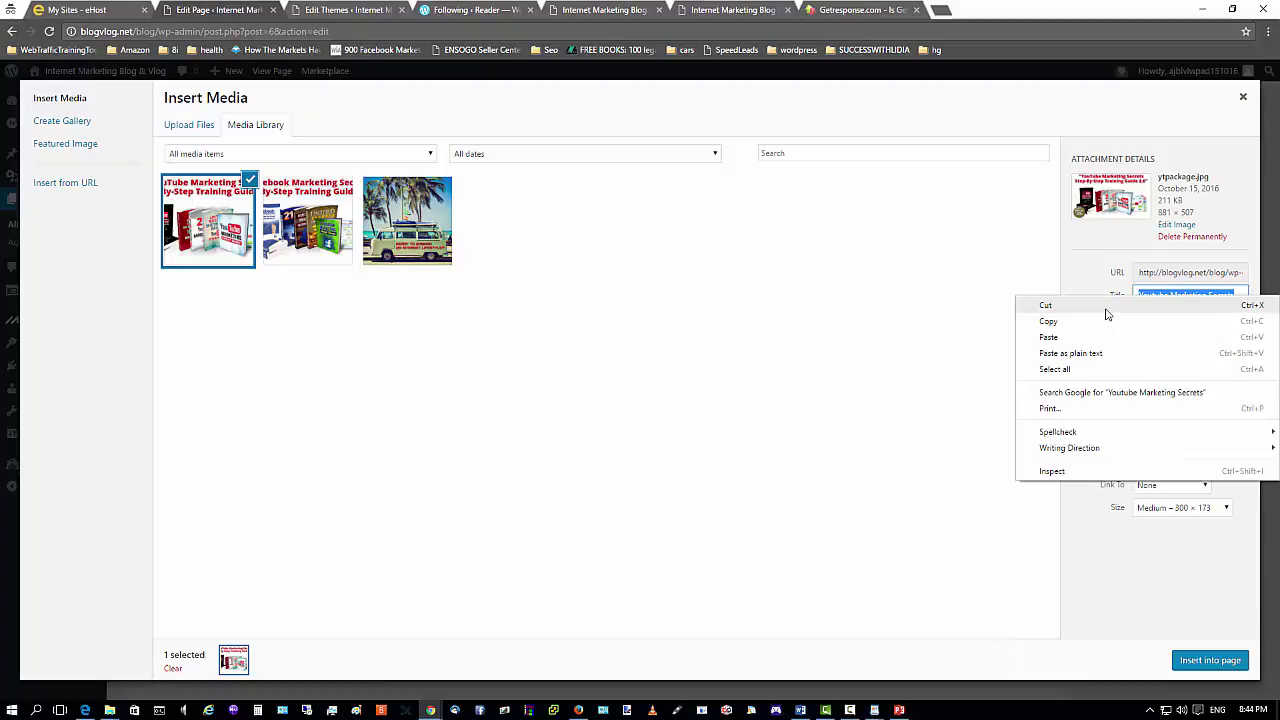
left_click(1103, 305)
left_click(1172, 358)
right_click(1172, 360)
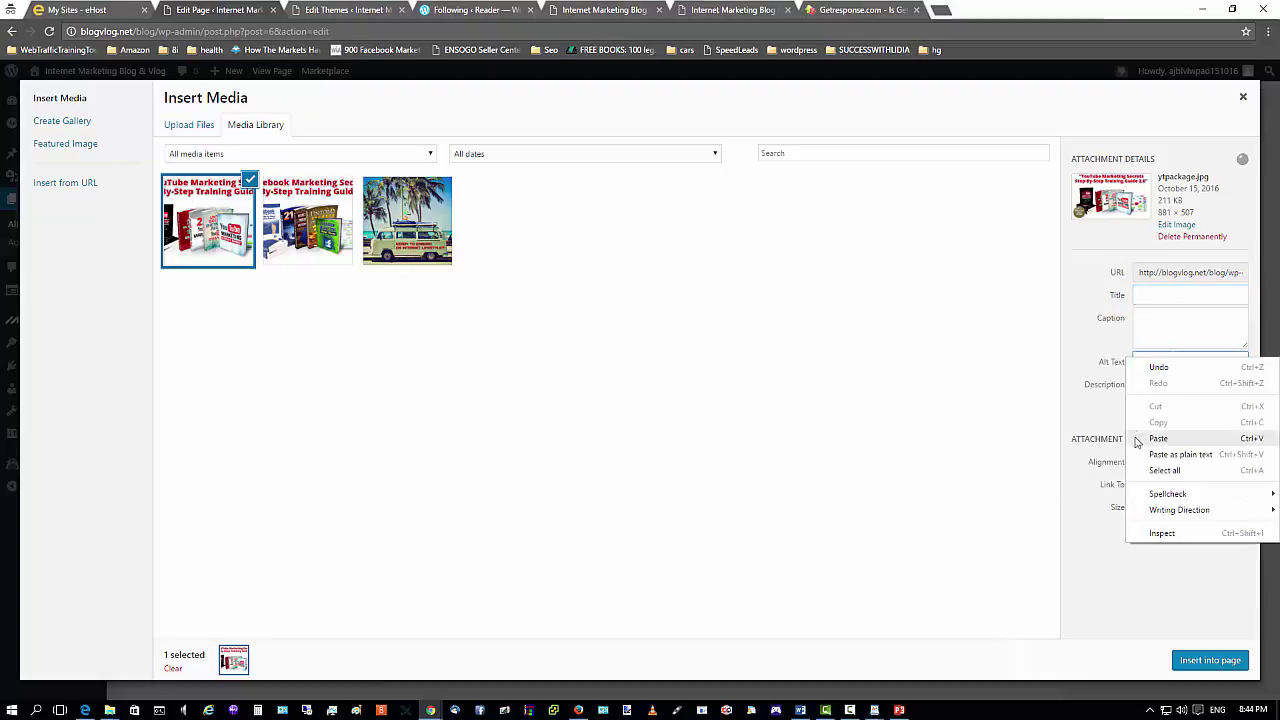
left_click(1158, 438)
left_click(1181, 381)
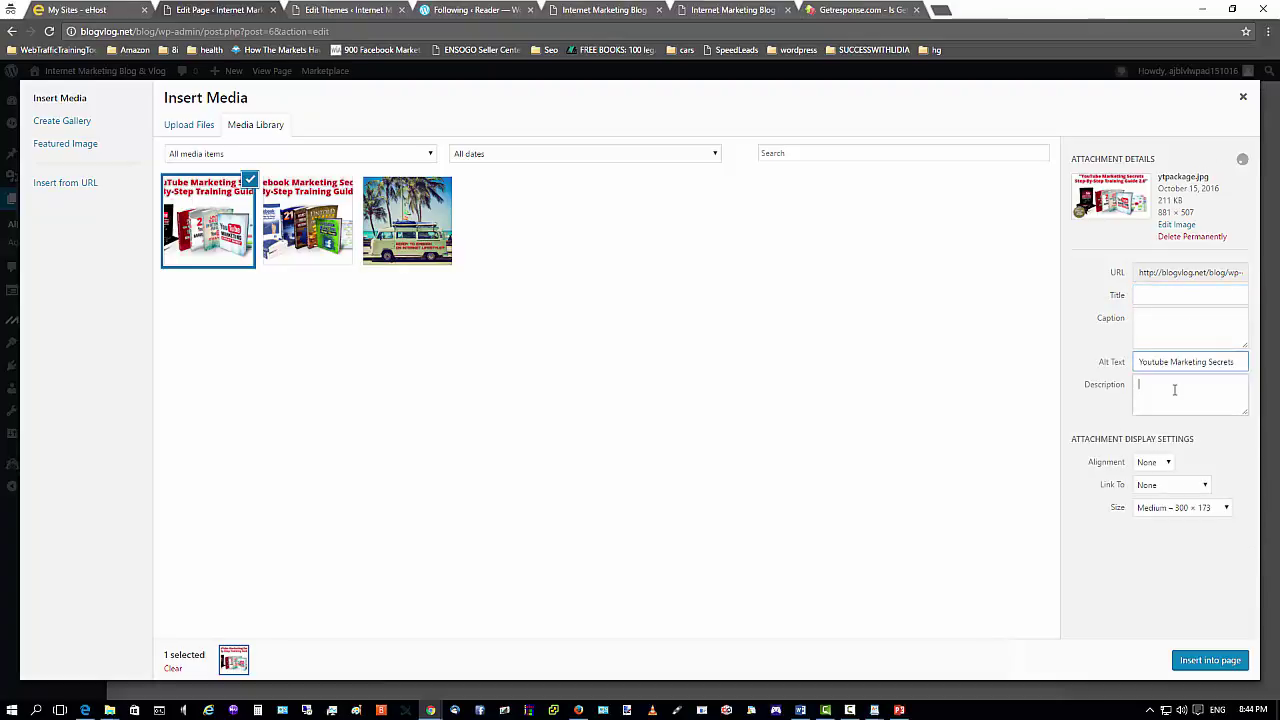
left_click(1140, 296)
right_click(1142, 294)
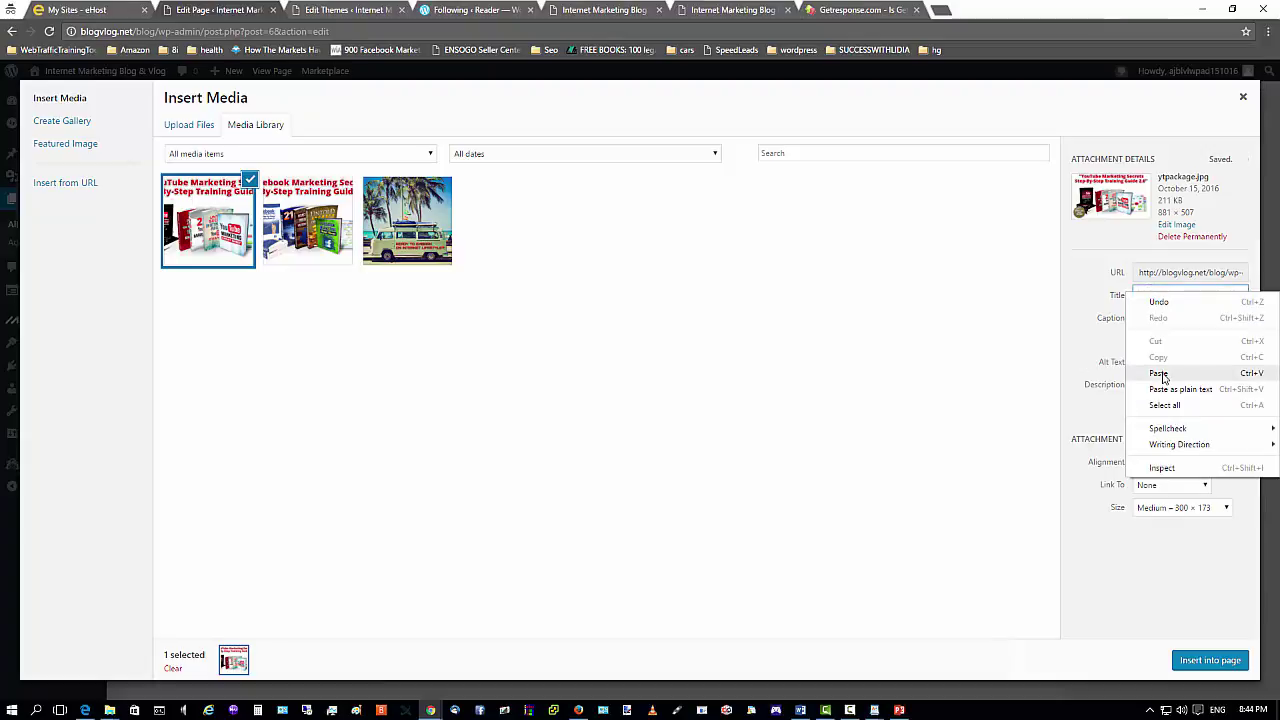
left_click(1158, 373)
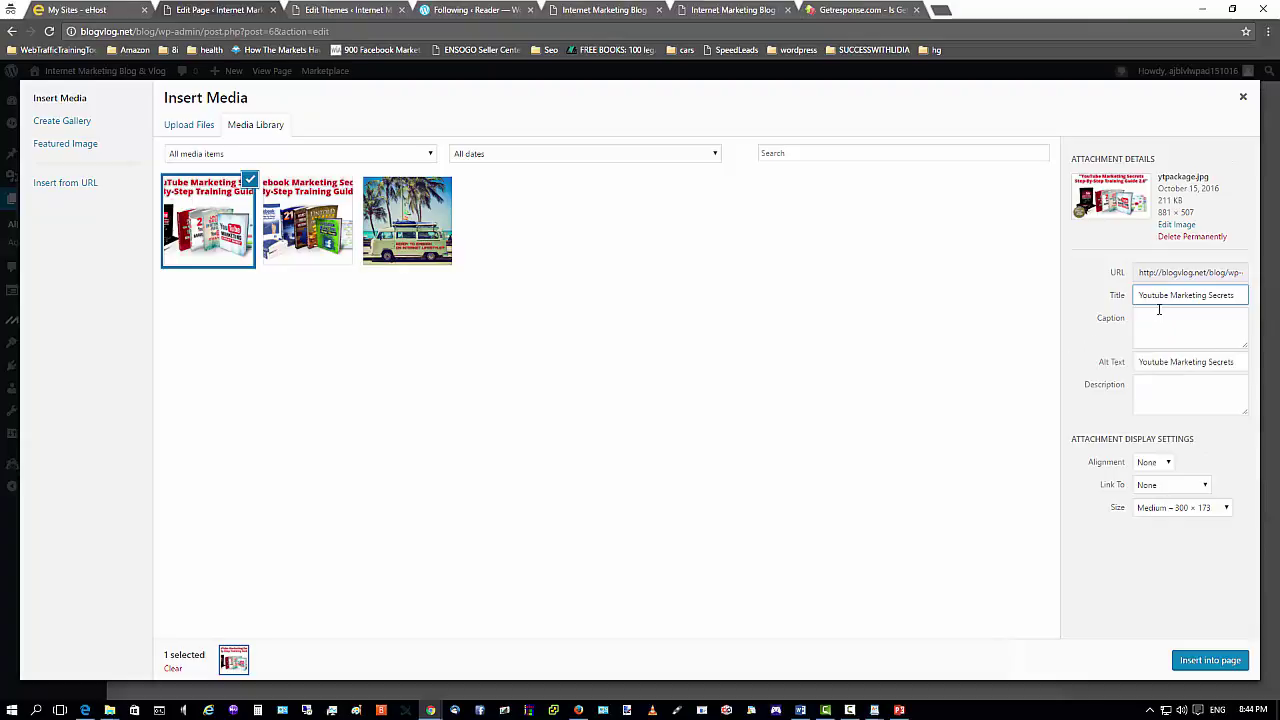
Enter a 'Youtube Marketing Secrets - Step by Step Training' description and insert the image into the page.
left_click(1160, 312)
left_click(1165, 392)
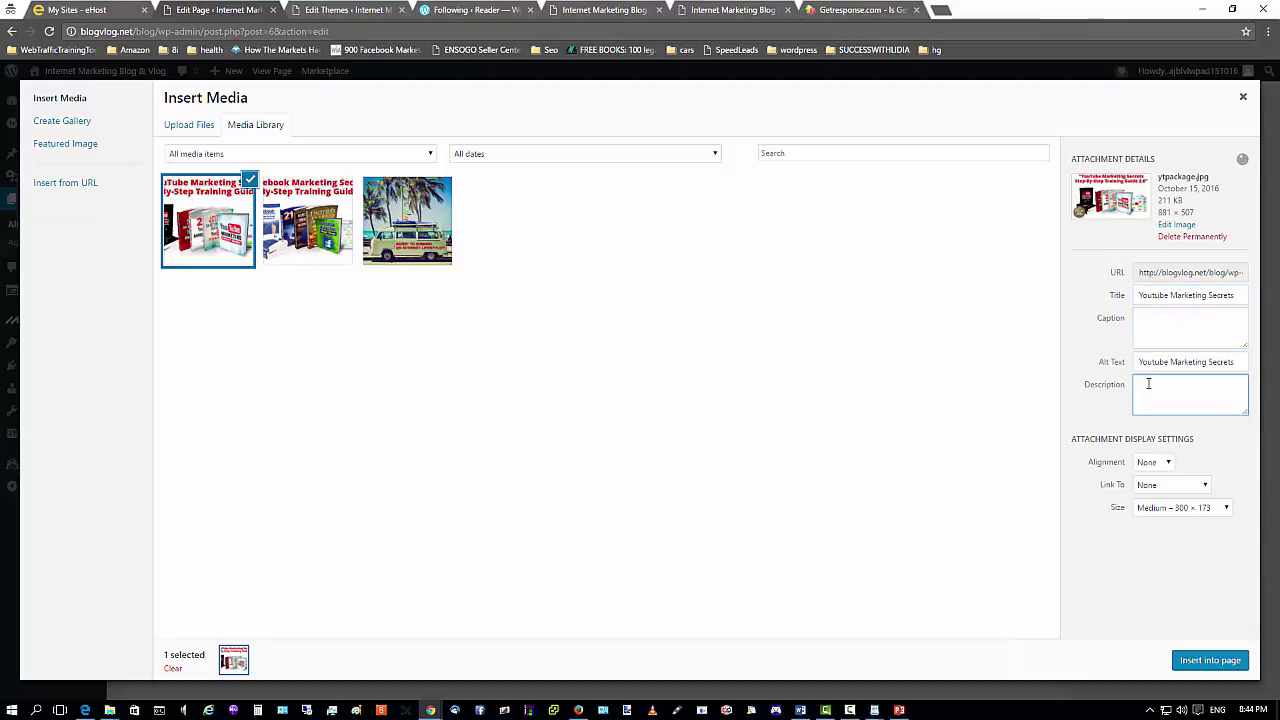
right_click(1160, 385)
left_click(1160, 464)
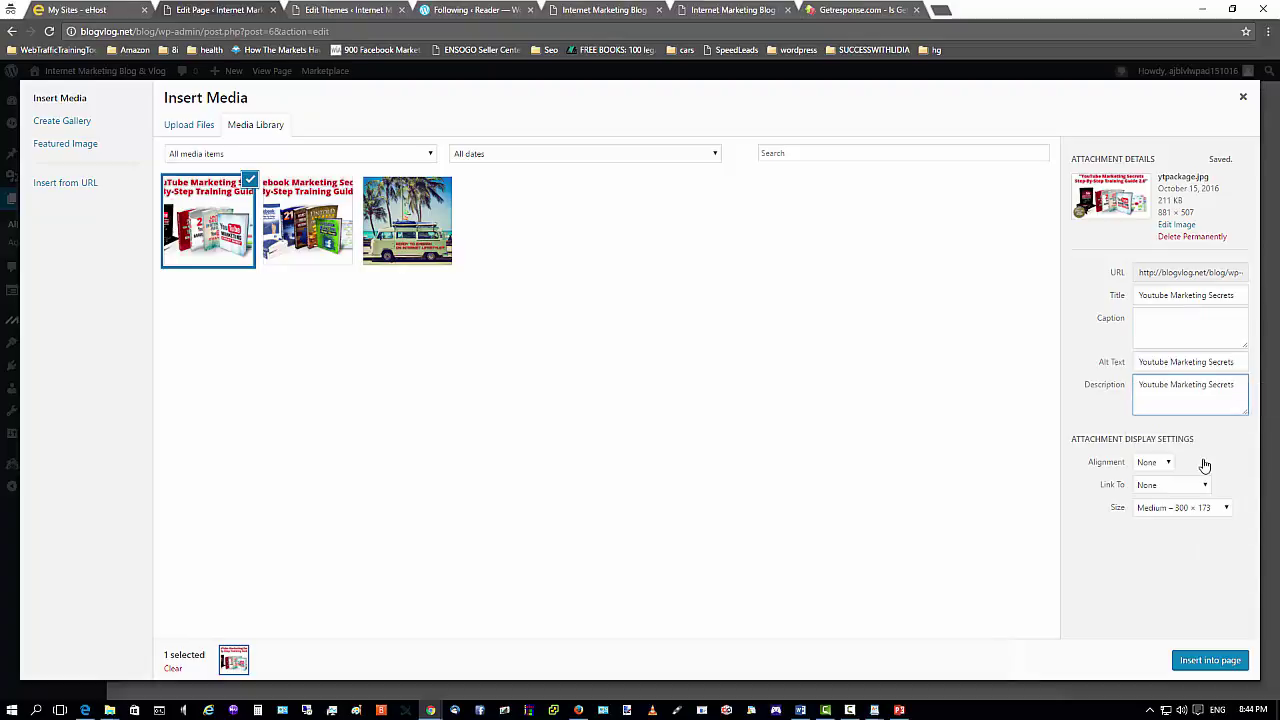
type("- Step by Step Training Guide")
left_click(1200, 662)
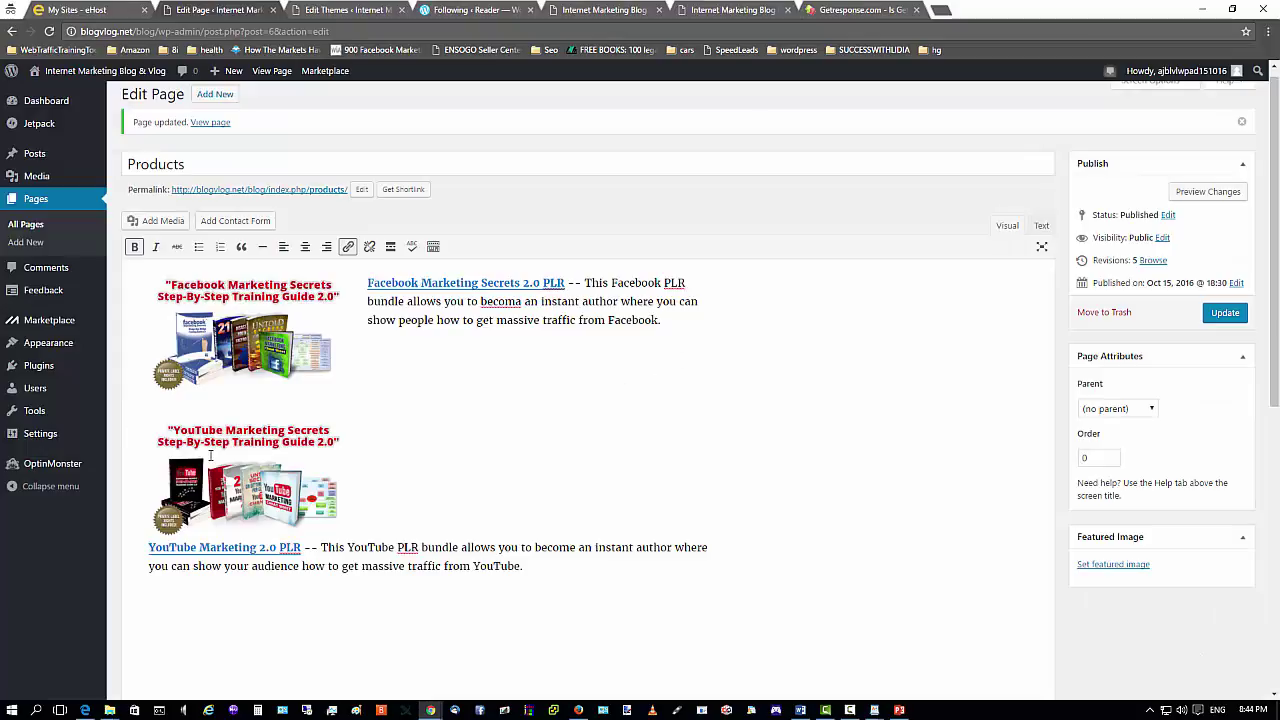
Left-align the YouTube Marketing image beside its paragraph and update the Products page.
left_click(210, 456)
right_click(210, 457)
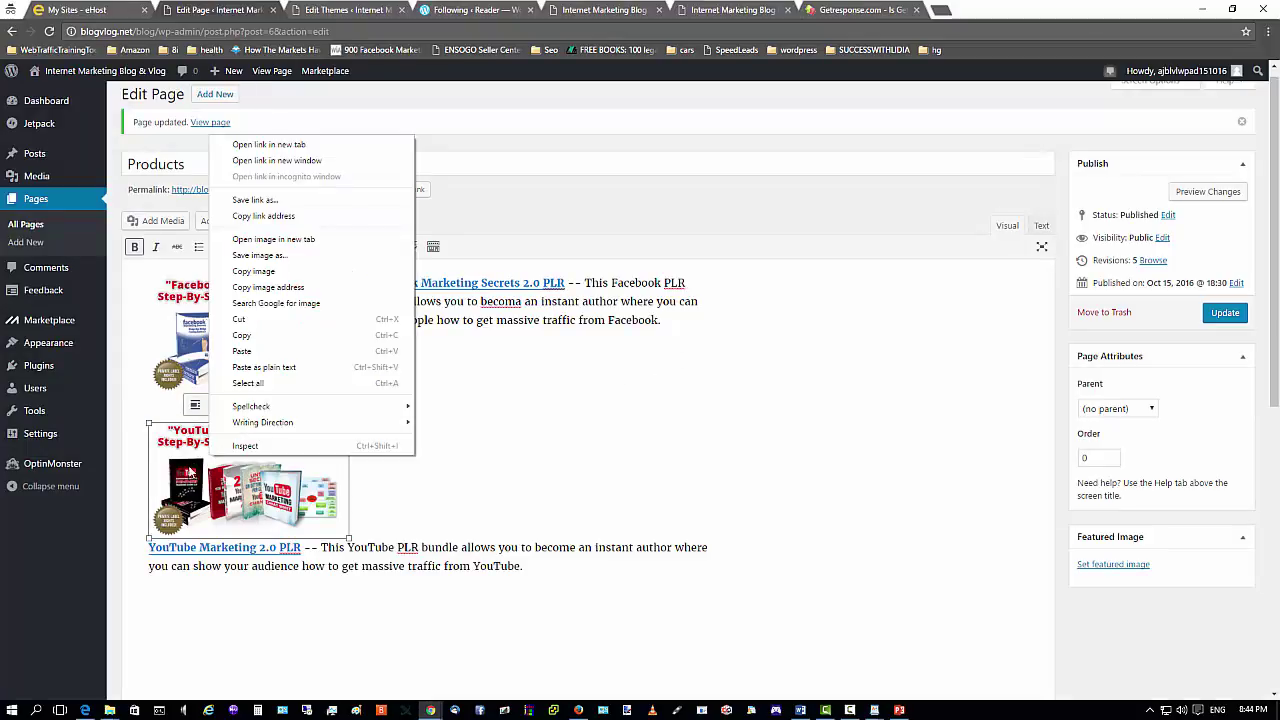
key("Escape")
left_click(195, 409)
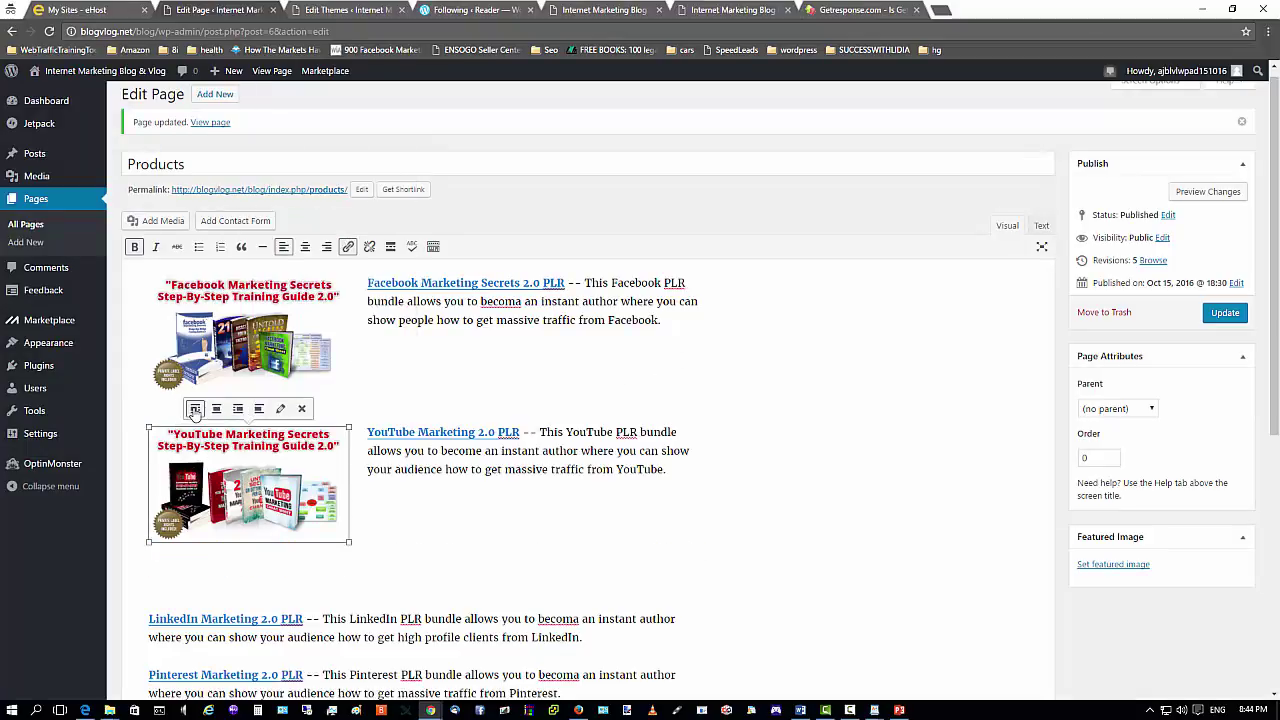
left_click(1223, 316)
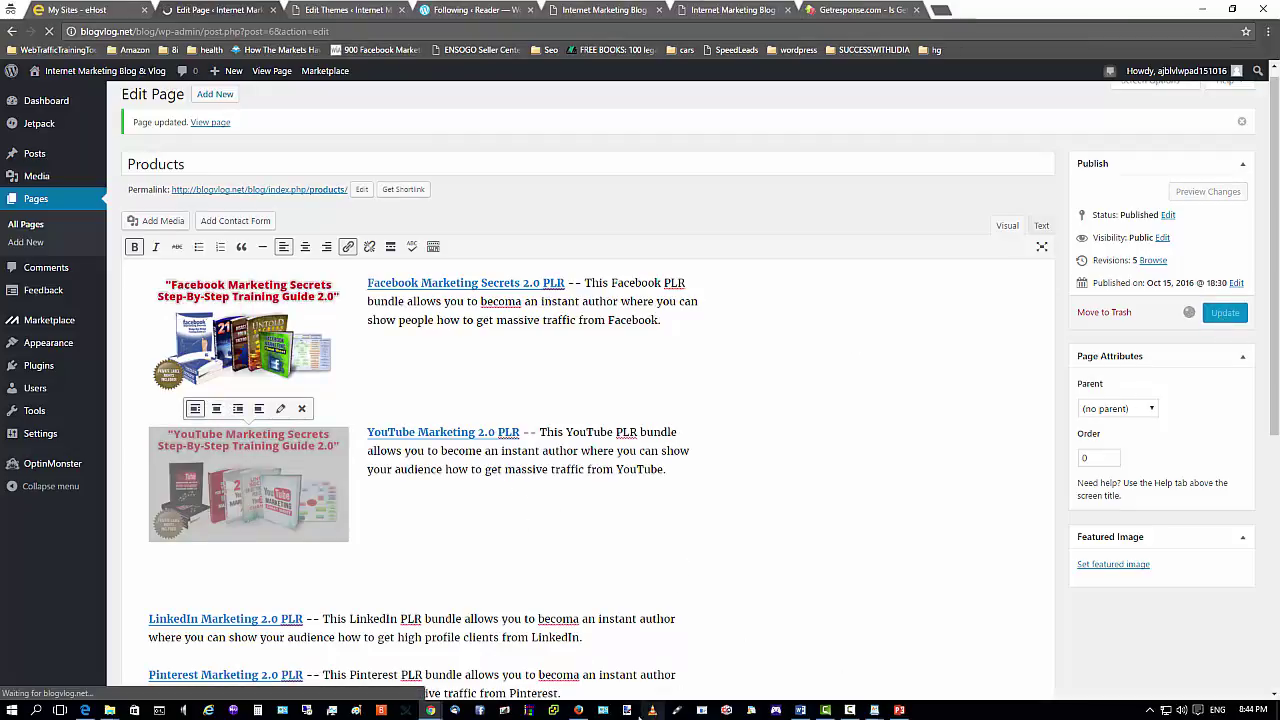
left_click(578, 711)
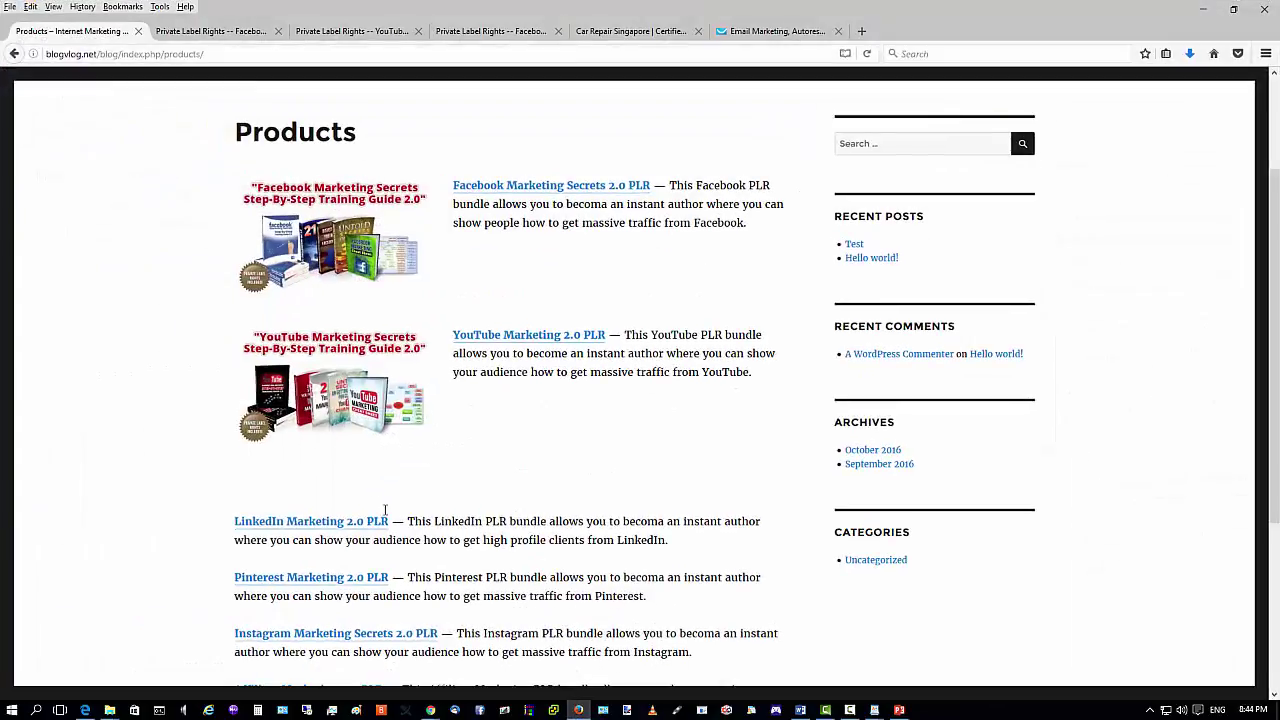
Reload the live Products page and test that the YouTube image opens its sales page.
left_click(867, 53)
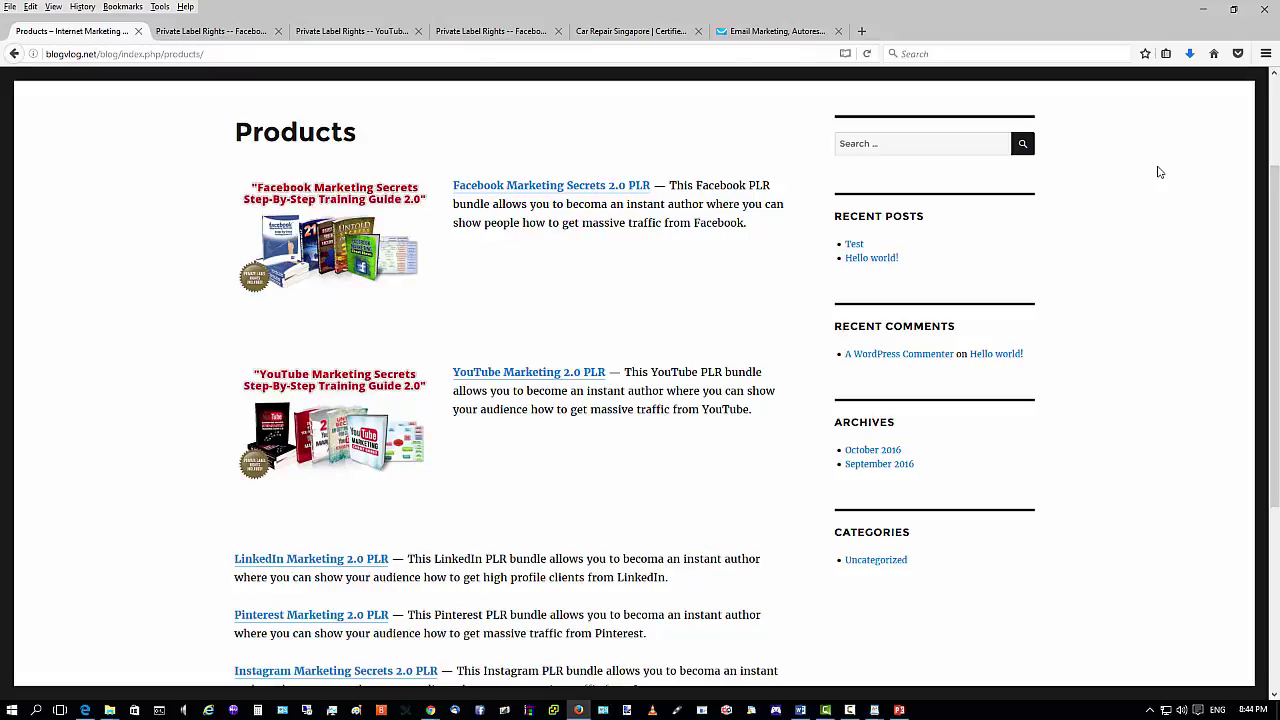
scroll(551, 237, "down", 4)
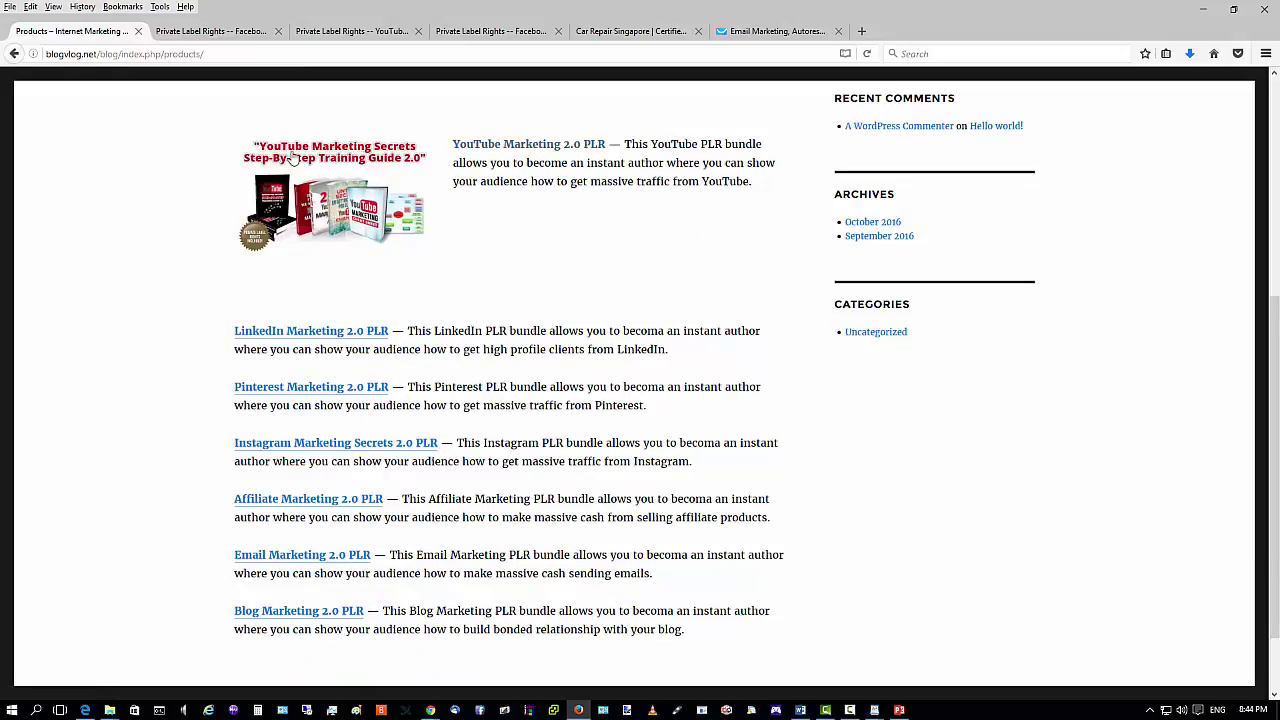
scroll(380, 215, "up", 3)
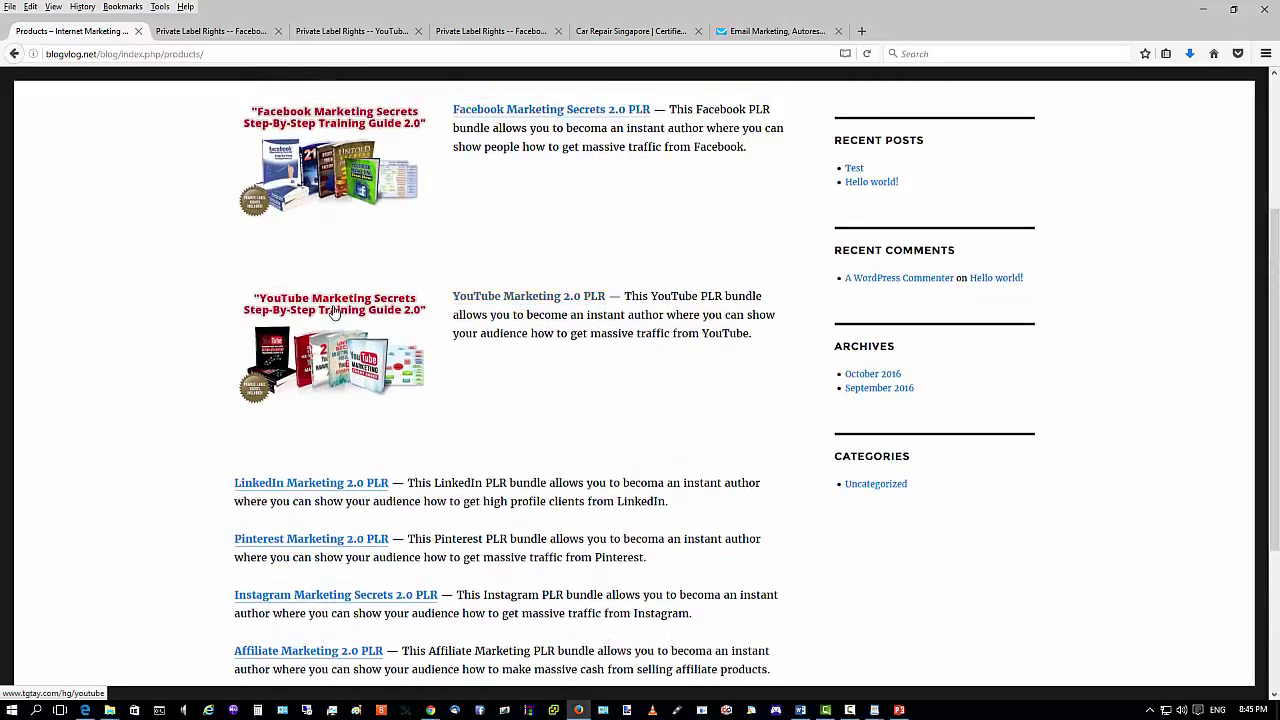
left_click(358, 310)
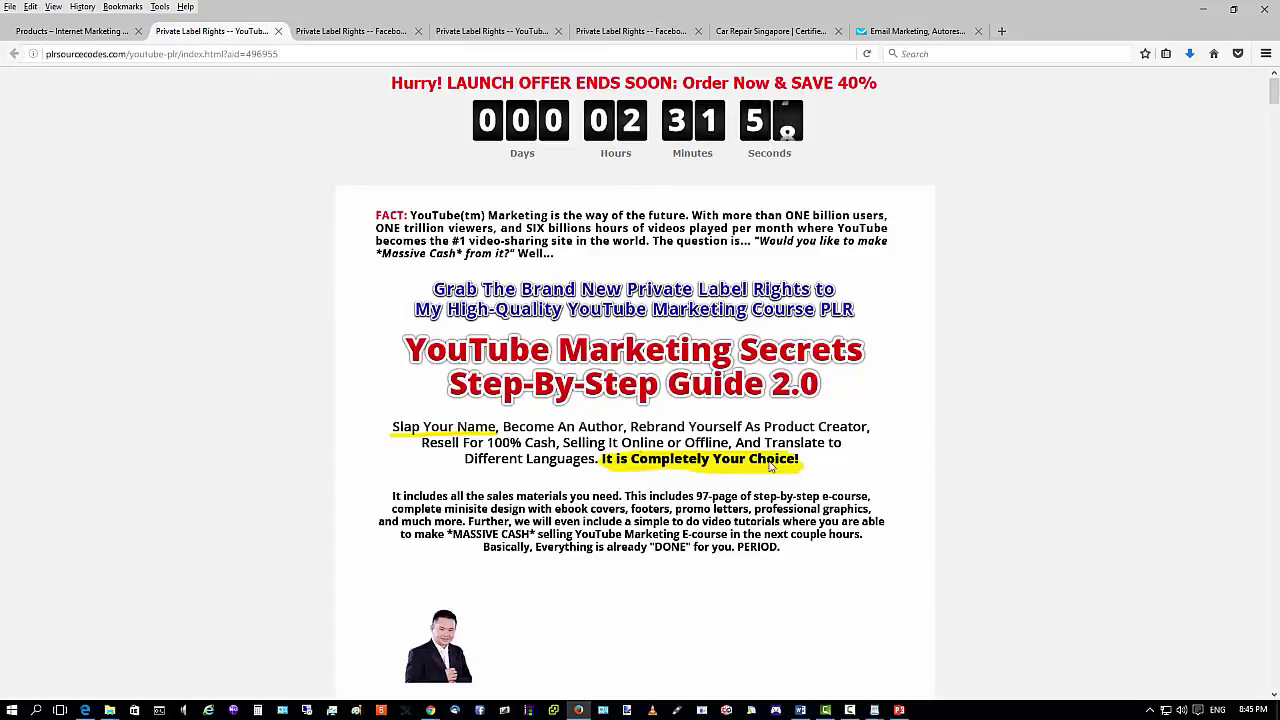
scroll(643, 400, "down", 15)
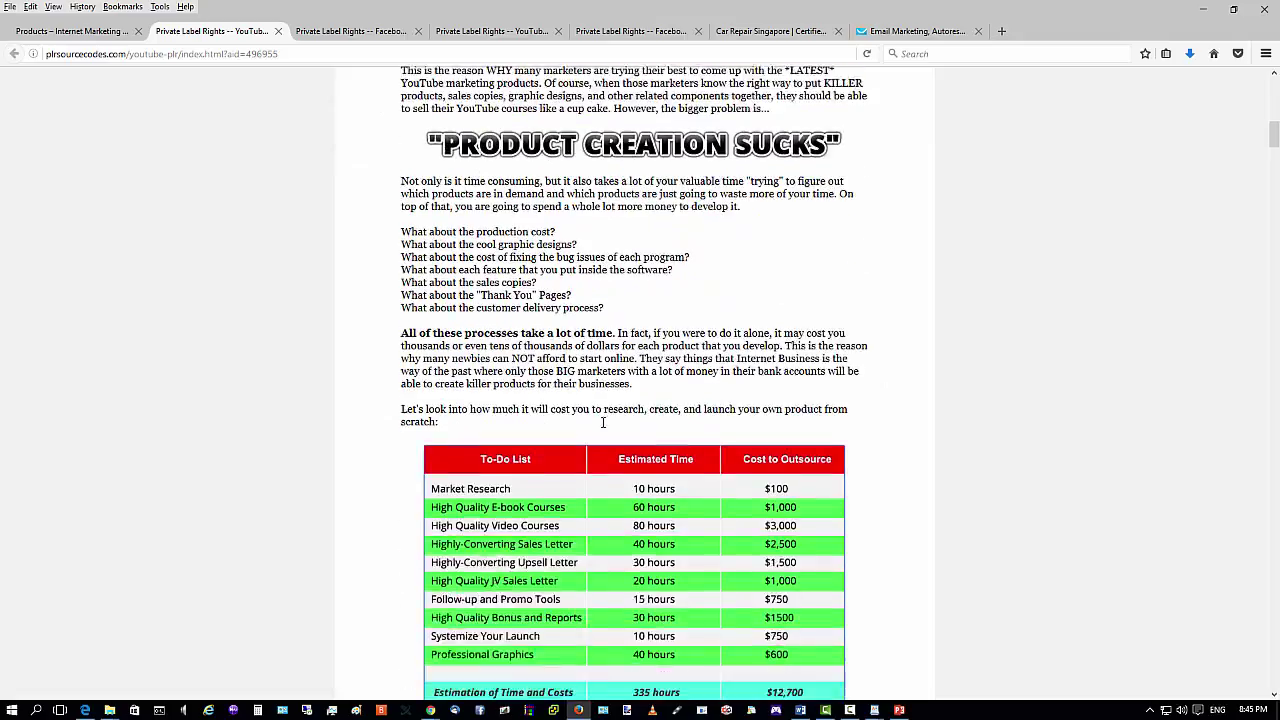
scroll(597, 422, "up", 15)
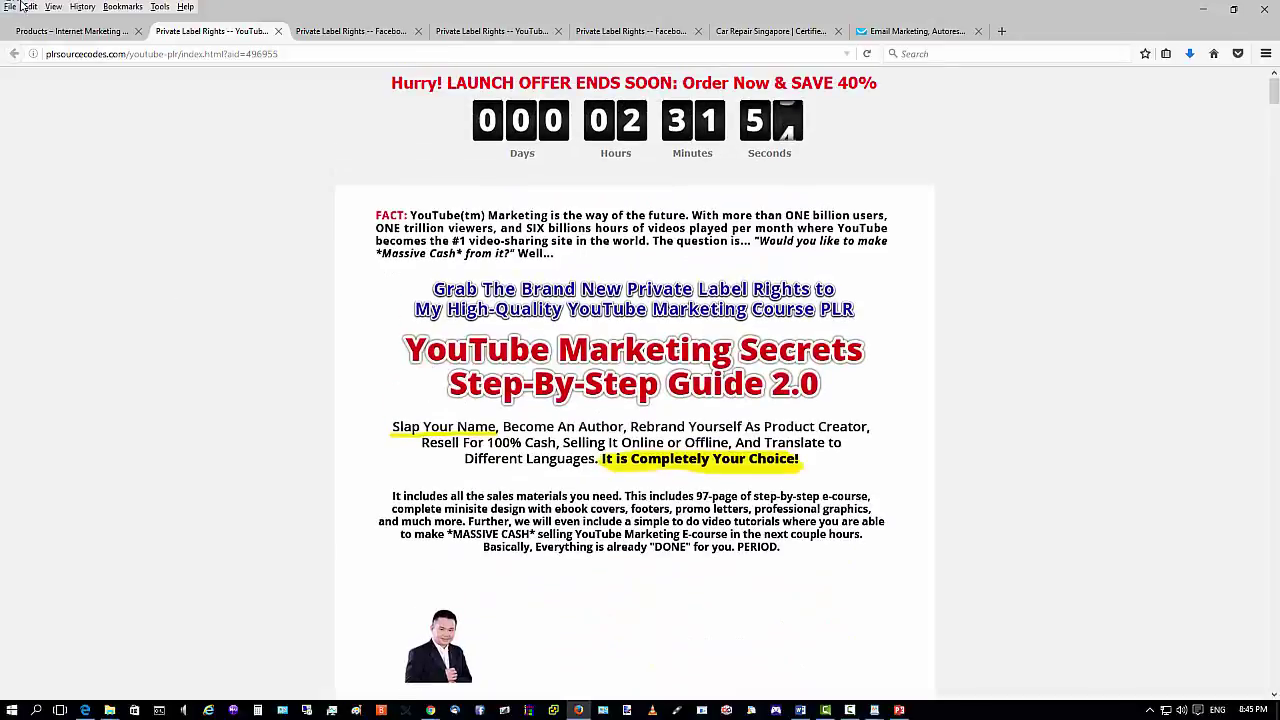
Look through the open sales-page, Car Repair Singapore and email form builder tabs, then start a new tab.
left_click(32, 31)
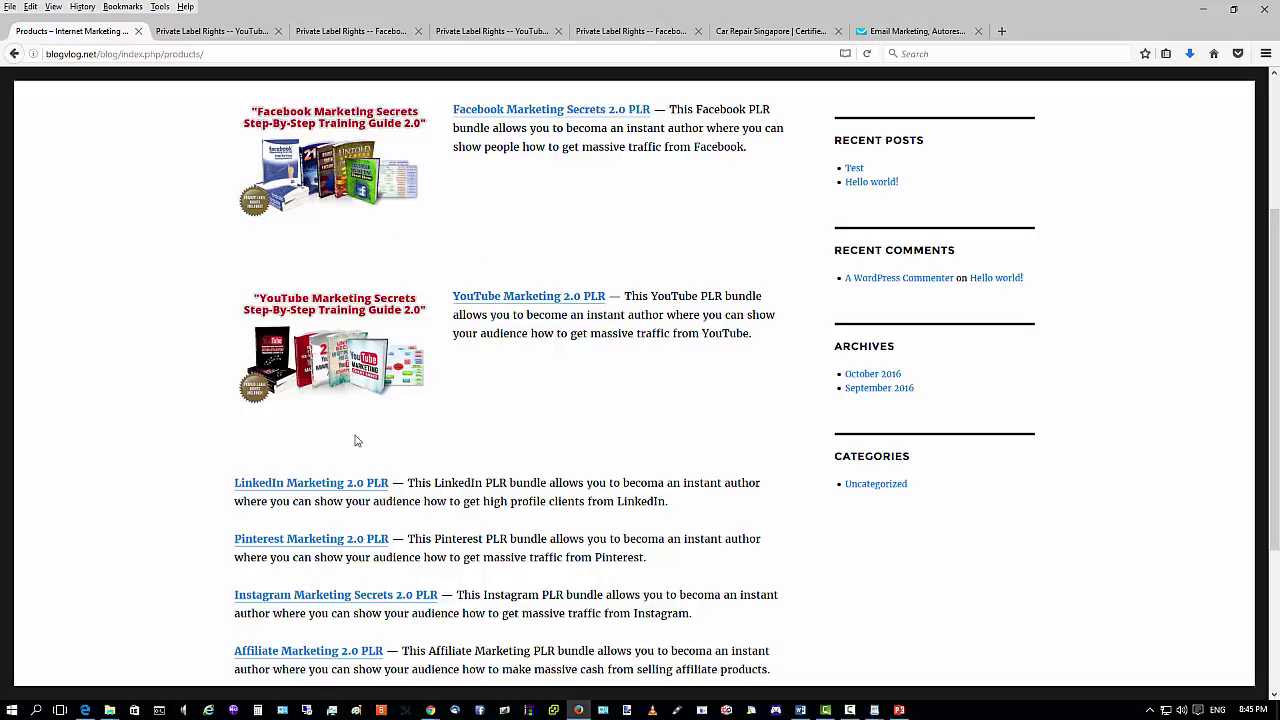
scroll(429, 477, "down", 4)
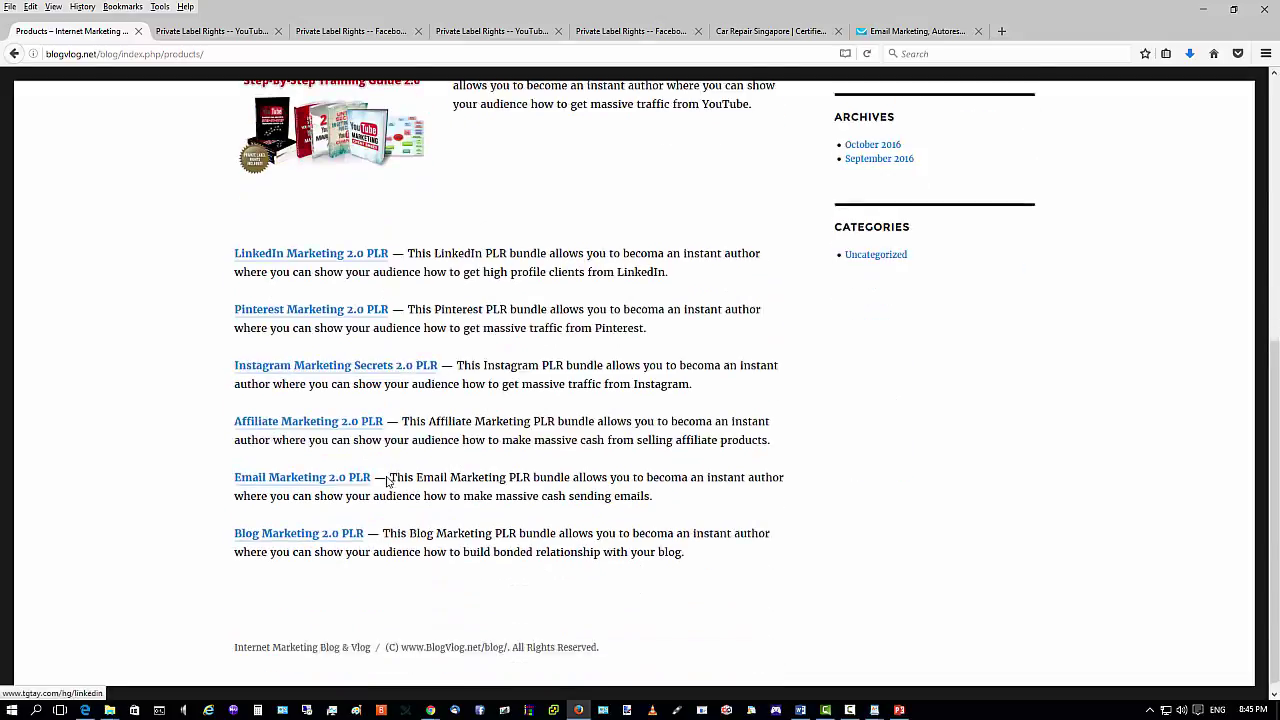
left_click(206, 31)
left_click(912, 31)
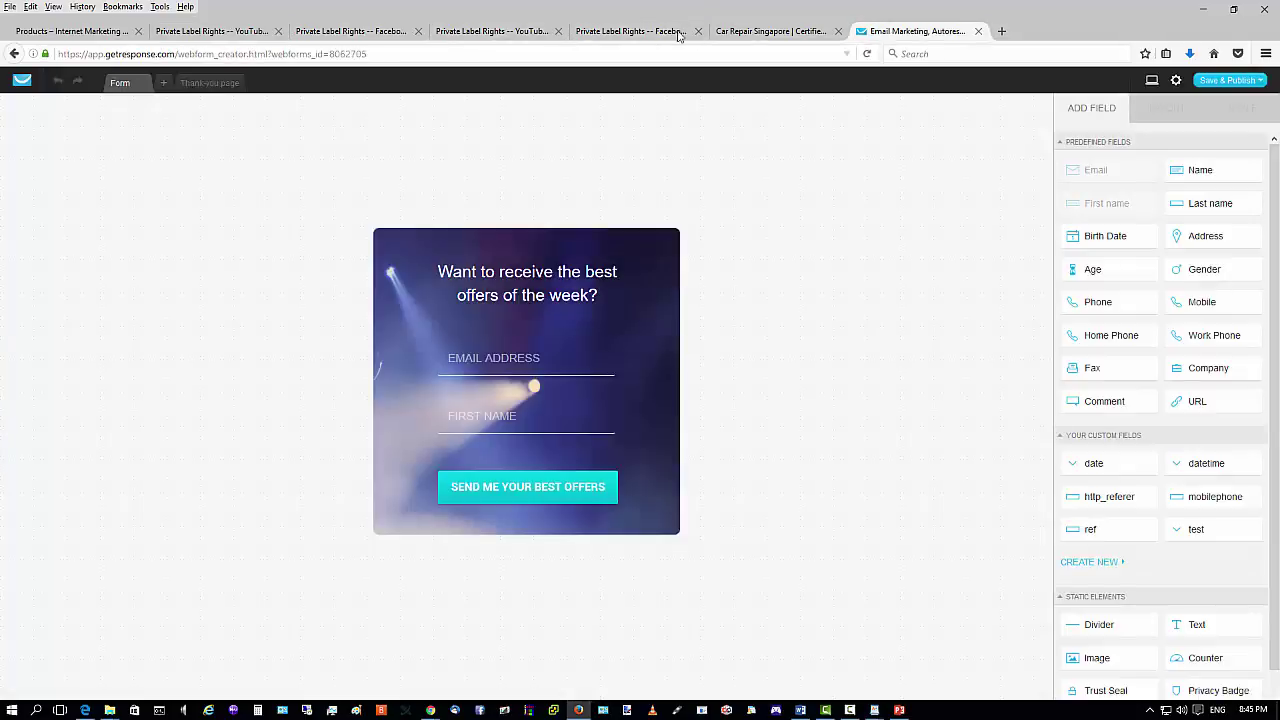
left_click(495, 31)
left_click(371, 33)
left_click(632, 31)
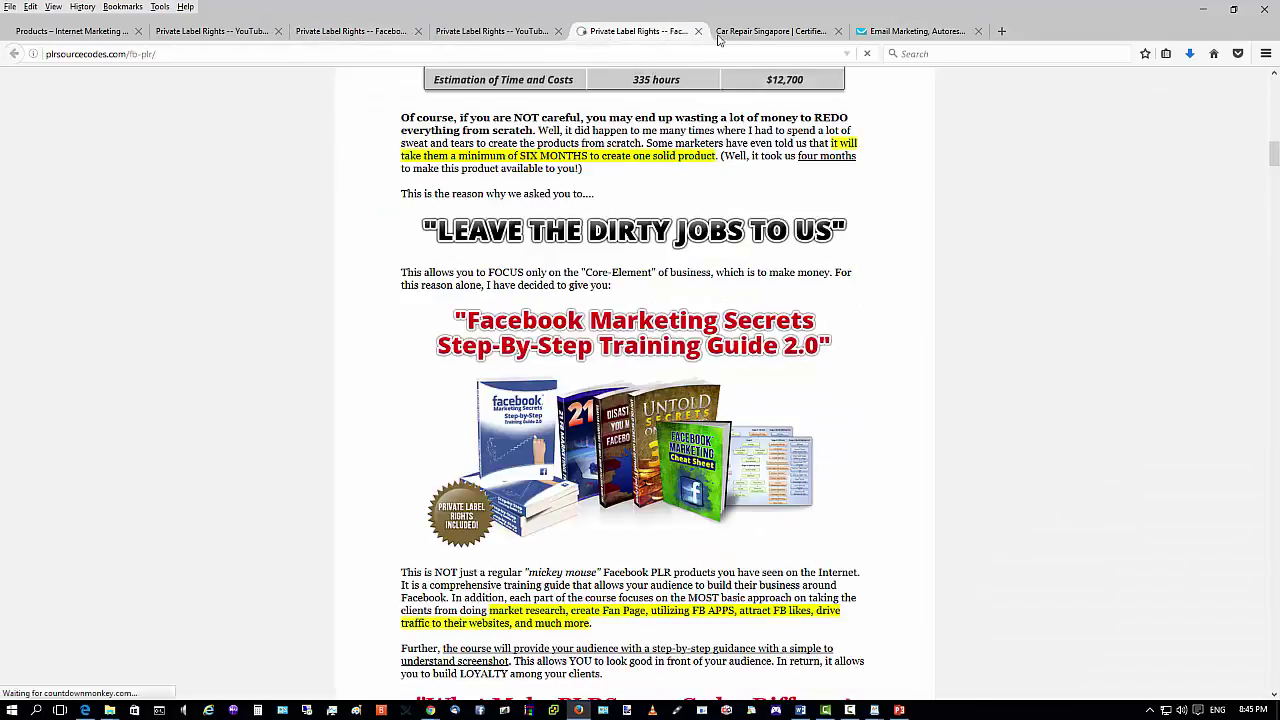
left_click(770, 31)
left_click(900, 31)
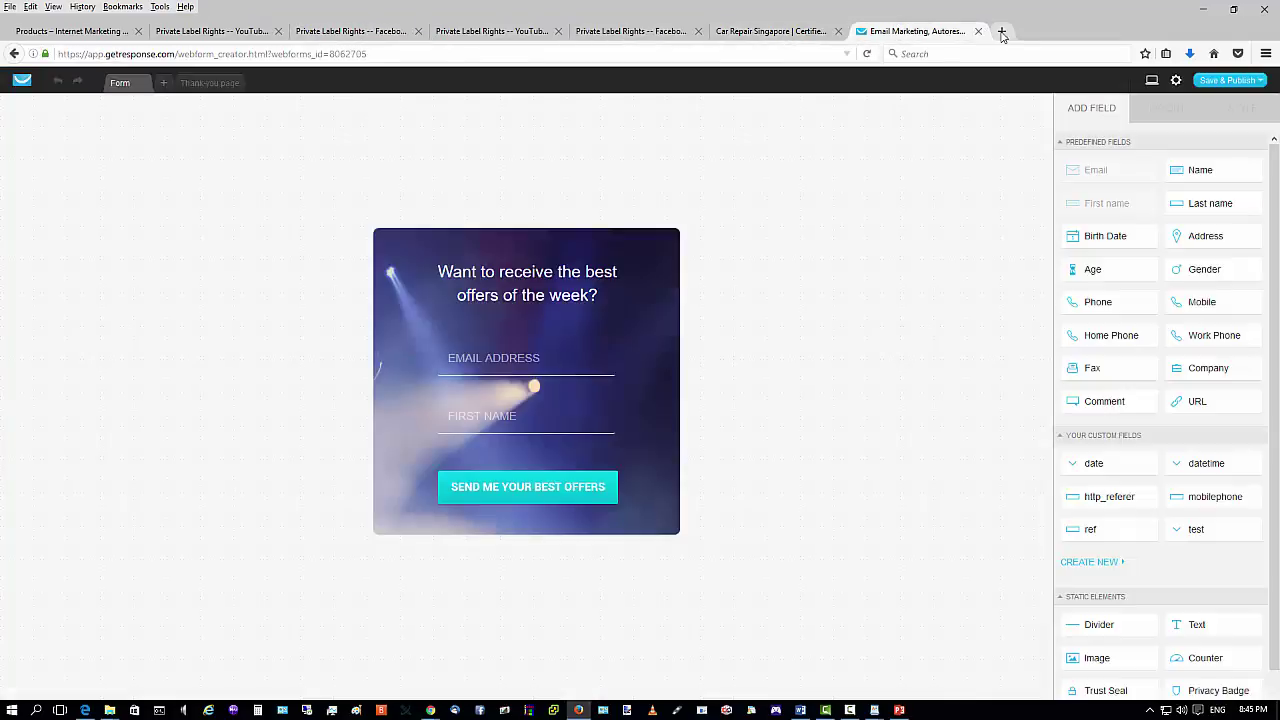
left_click(1001, 31)
Load tgmarketingcode.com/blog and go to its Products page.
type("tgmarketingcode.com/")
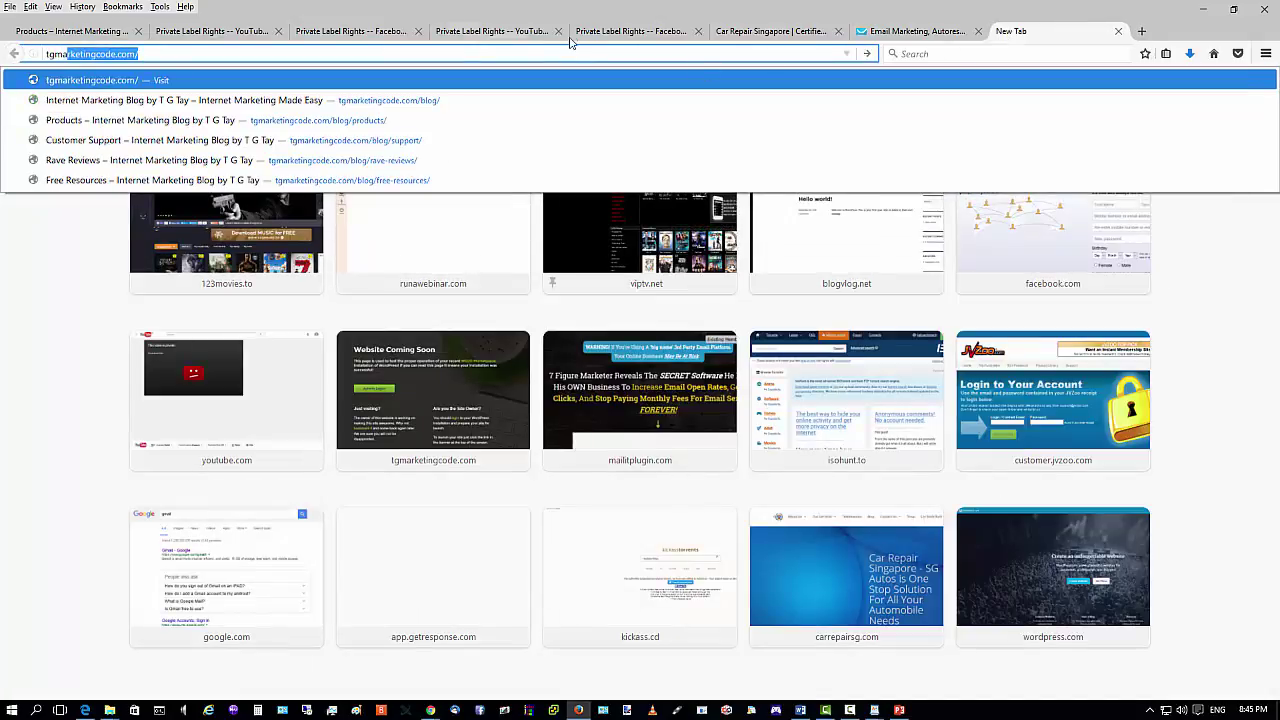
key("Return")
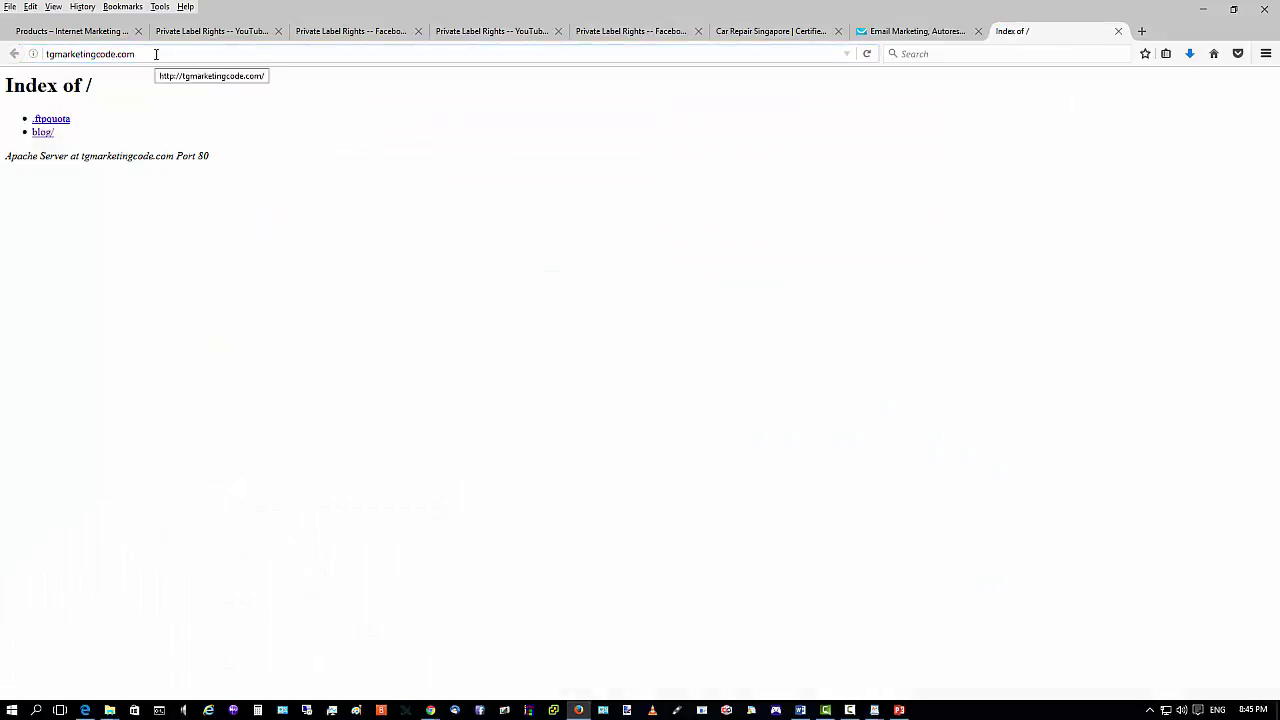
left_click(156, 54)
left_click(156, 54)
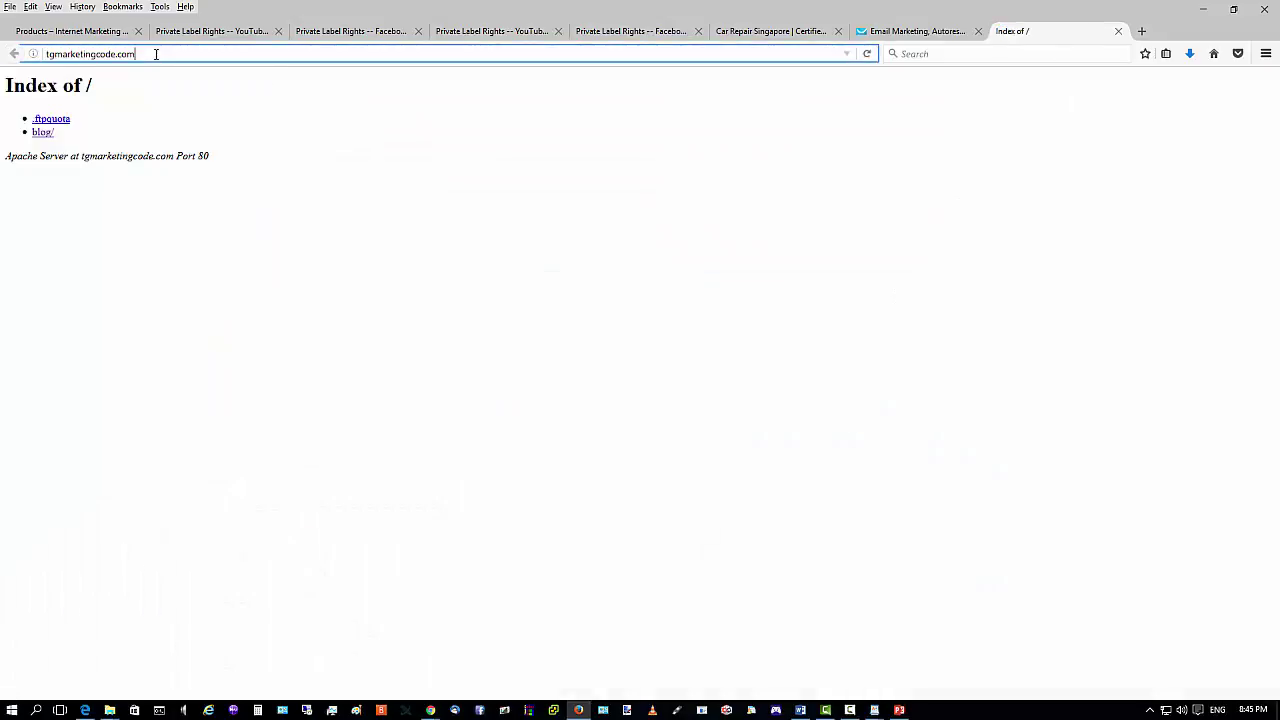
type("/blog")
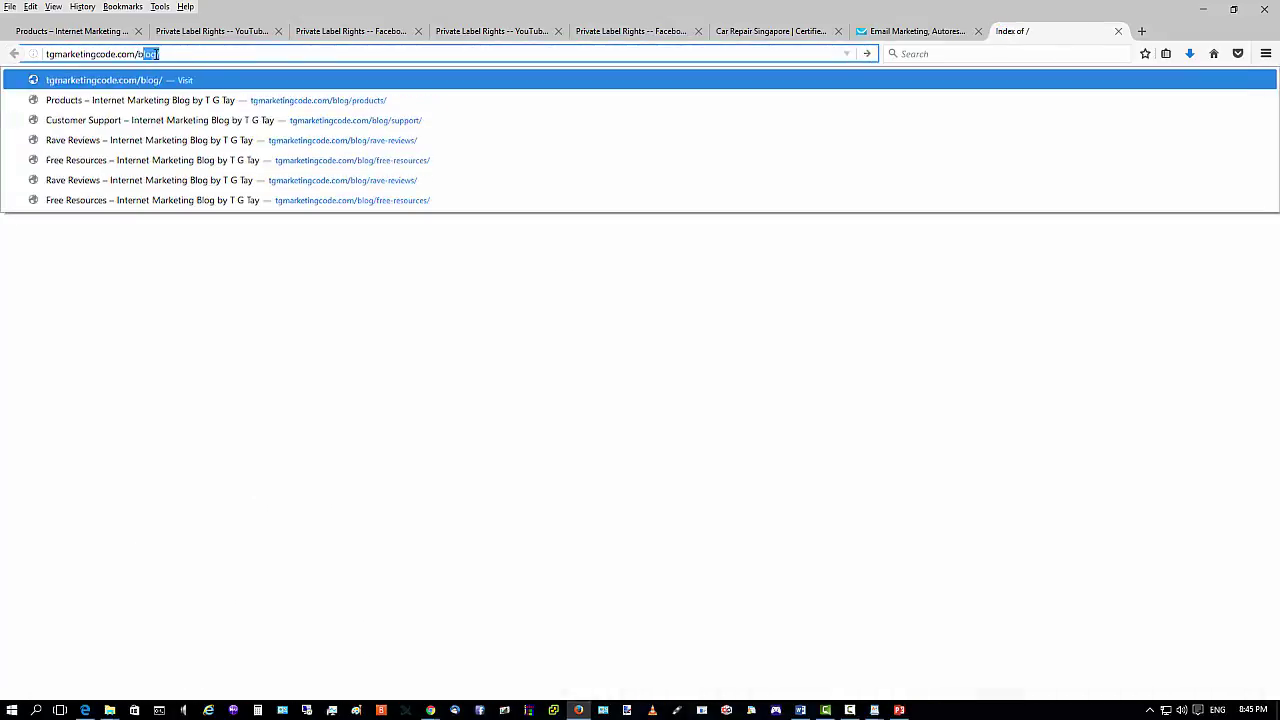
key("Return")
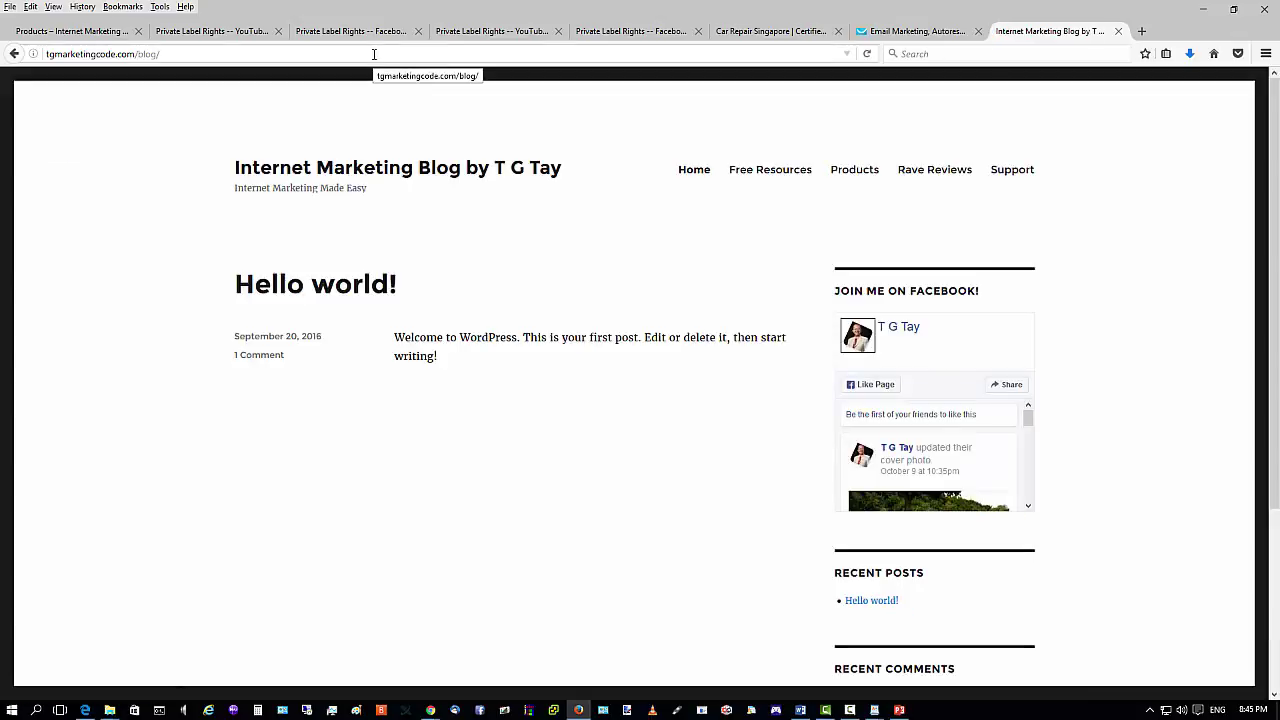
left_click(848, 172)
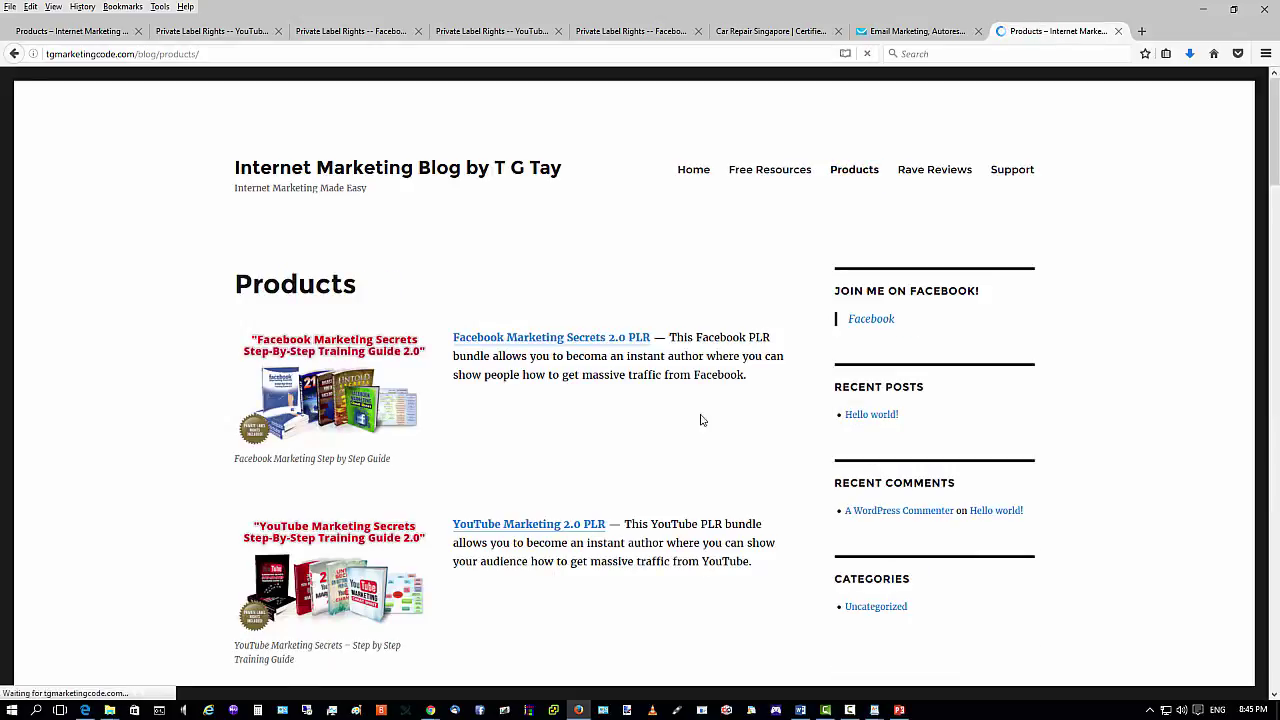
Browse the blog's Products page and review the Twitter Marketing Secrets 2.0 PLR sales page.
scroll(470, 357, "down", 3)
scroll(380, 312, "down", 9)
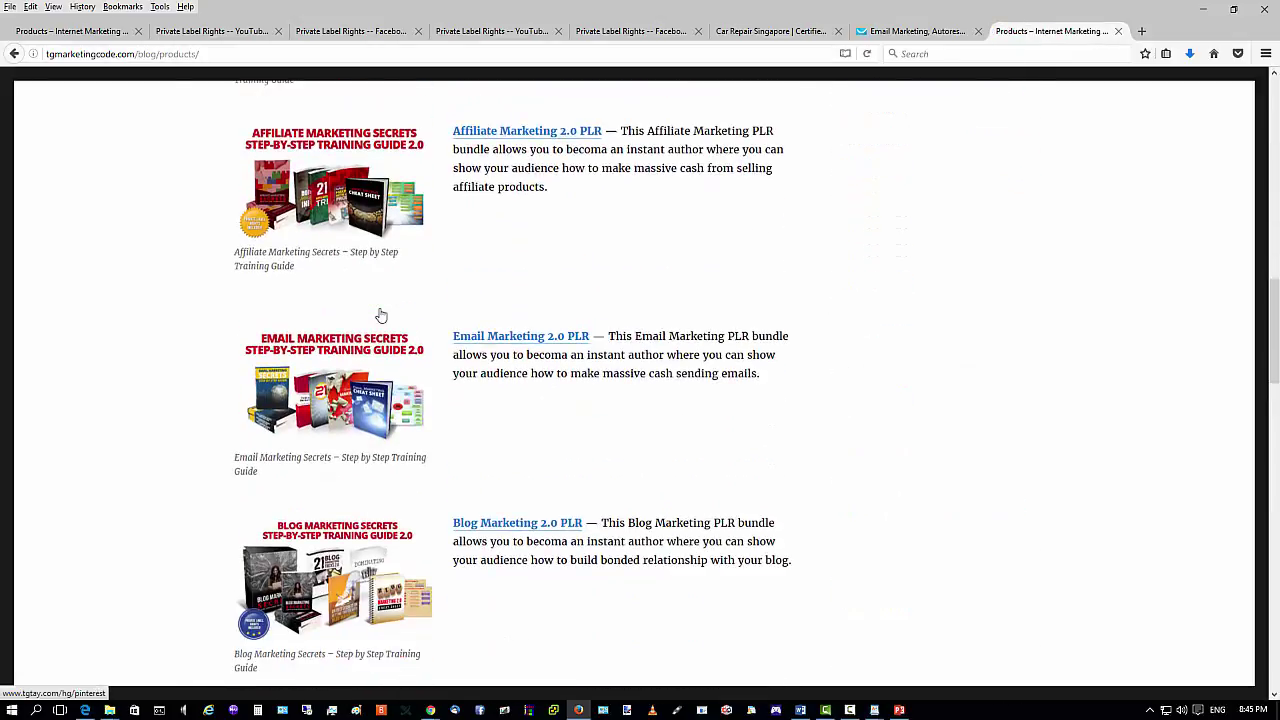
scroll(380, 310, "down", 3)
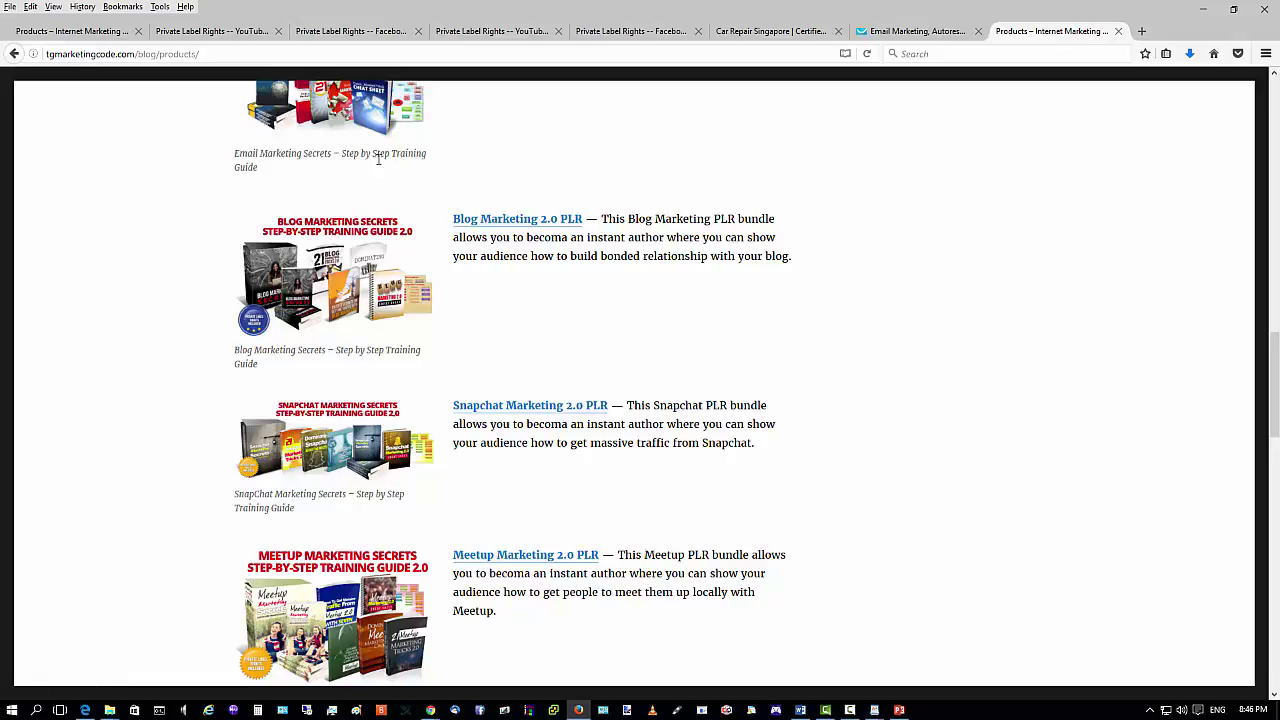
scroll(301, 153, "up", 4)
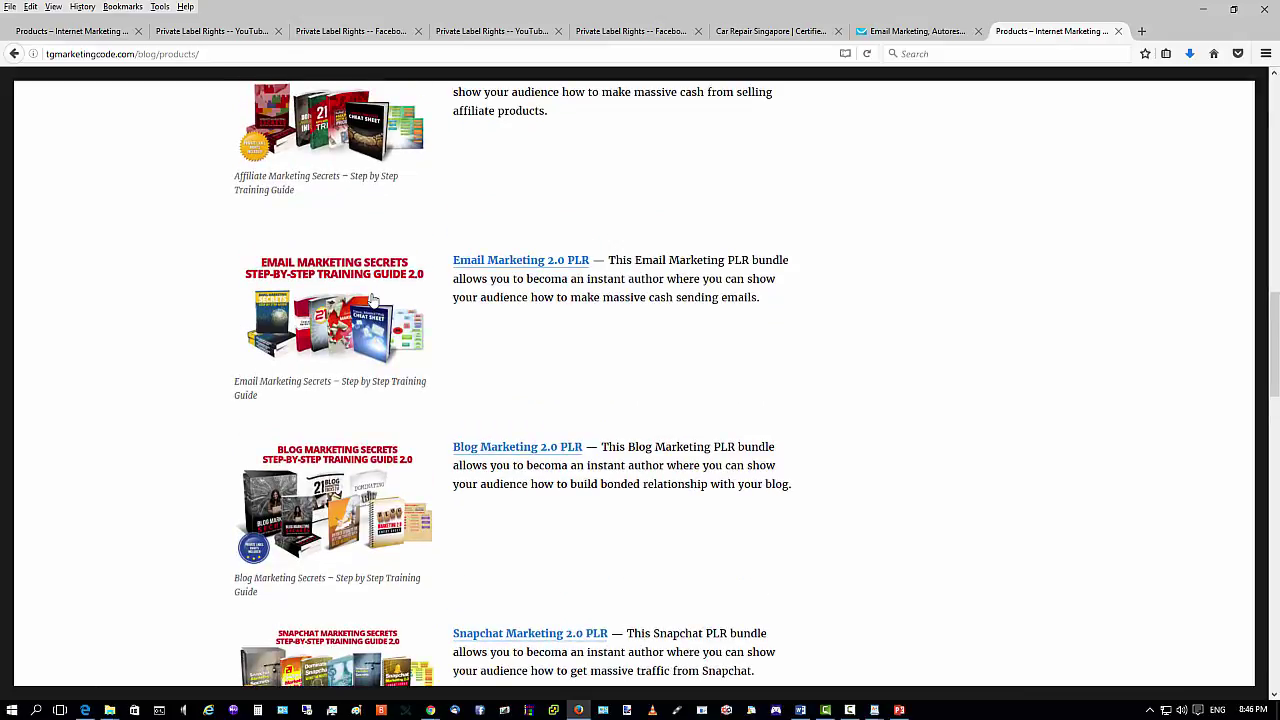
scroll(459, 432, "down", 20)
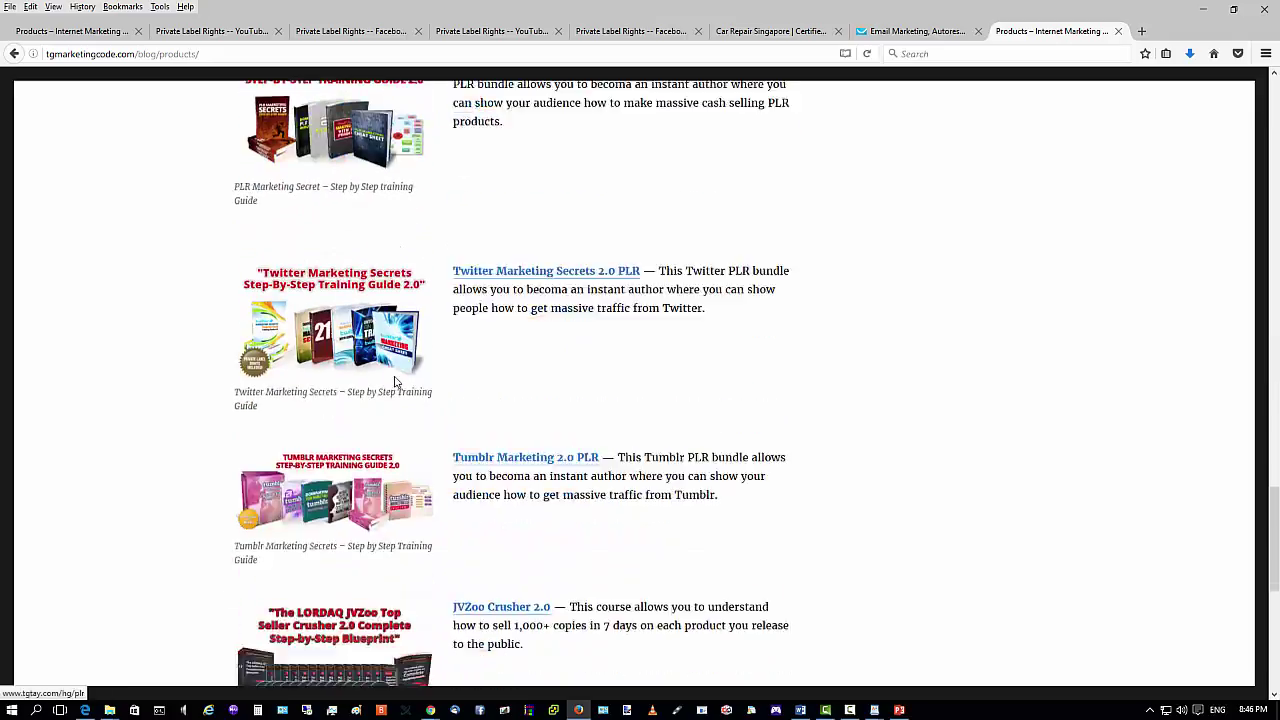
scroll(632, 366, "up", 8)
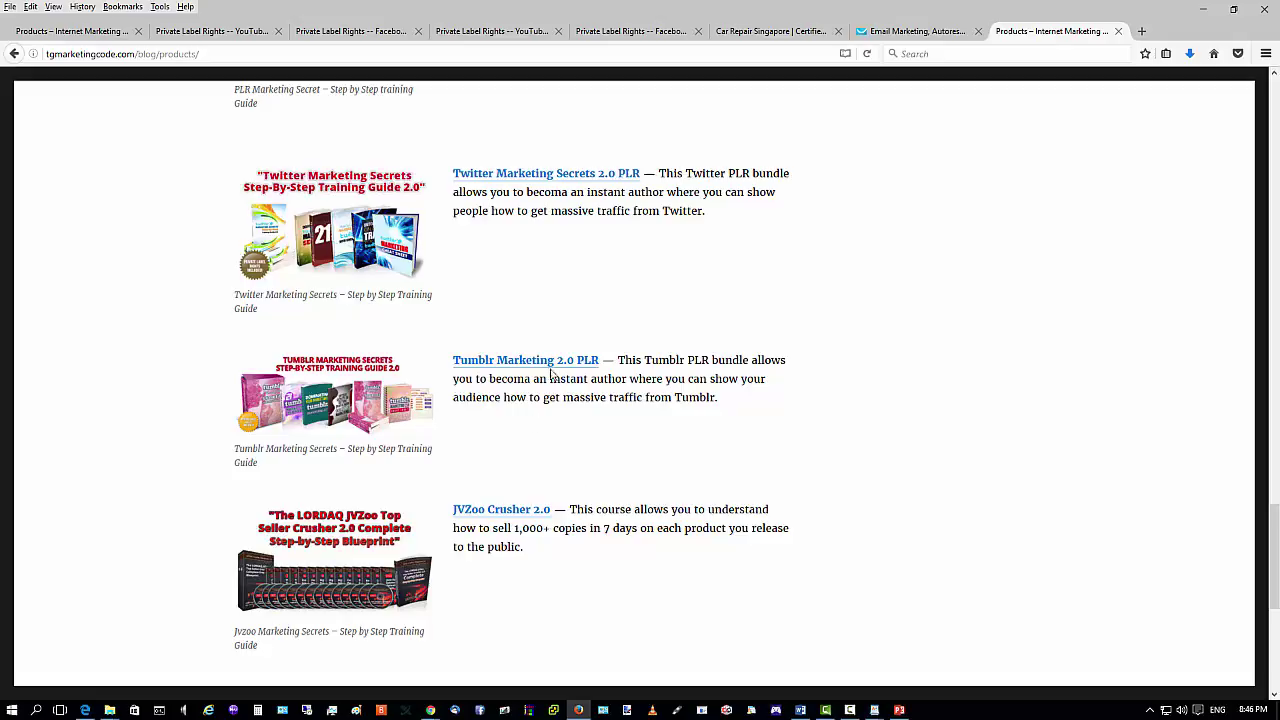
left_click(538, 180)
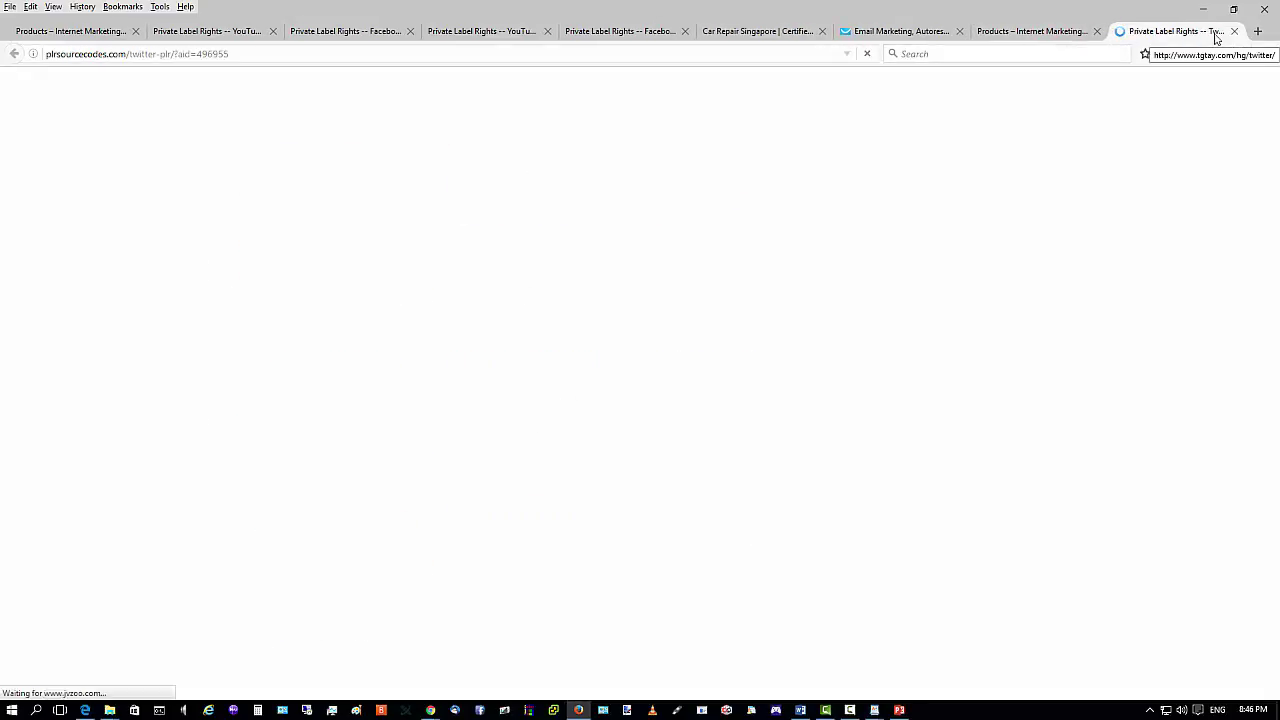
scroll(676, 338, "down", 15)
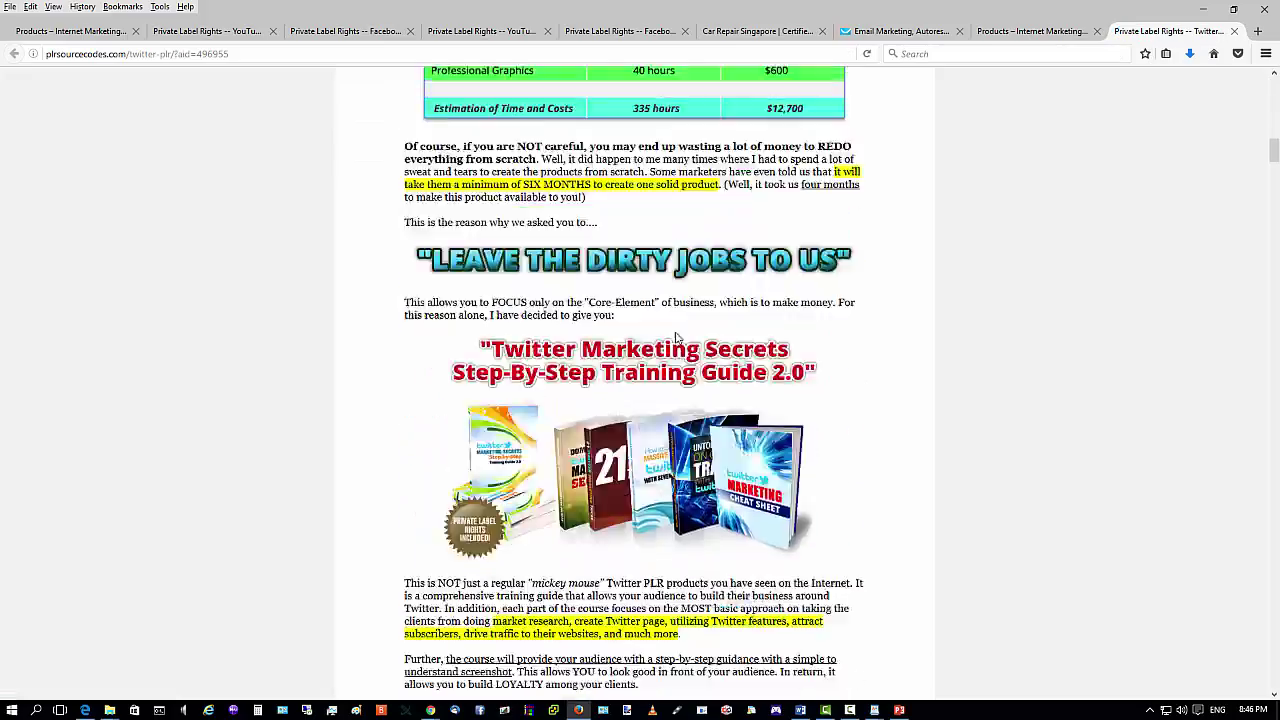
scroll(676, 338, "down", 20)
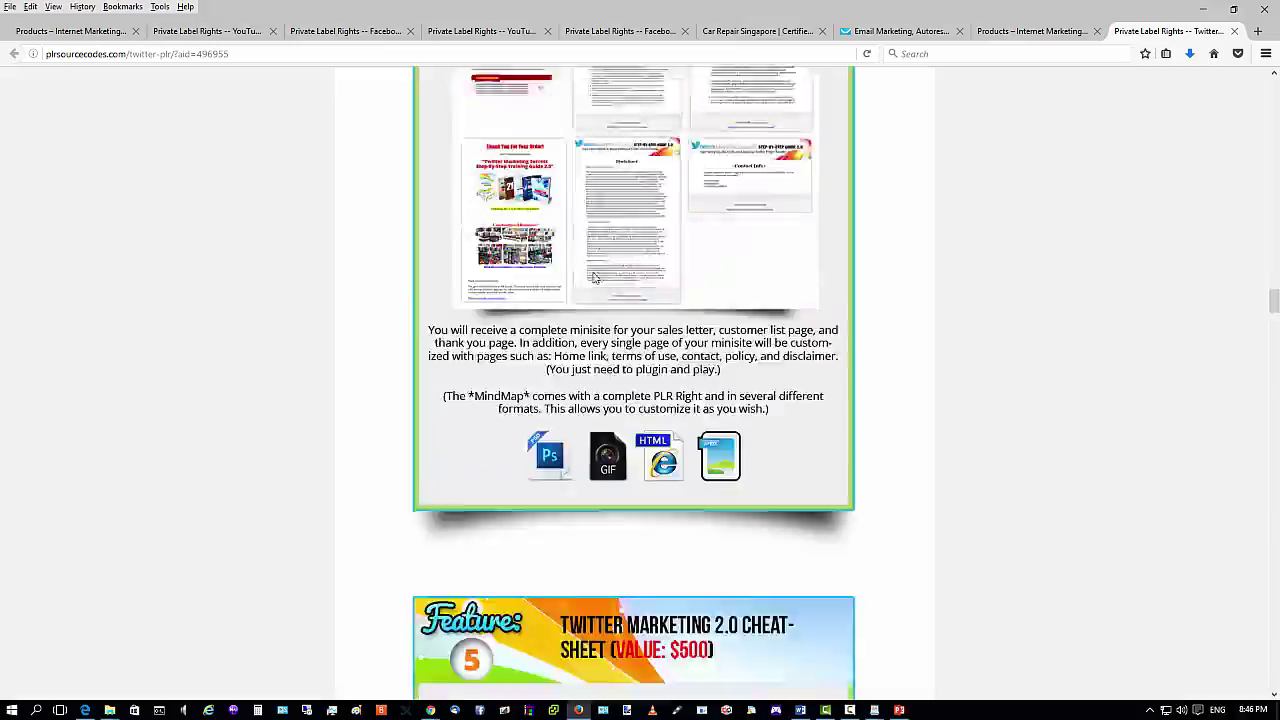
scroll(593, 280, "down", 20)
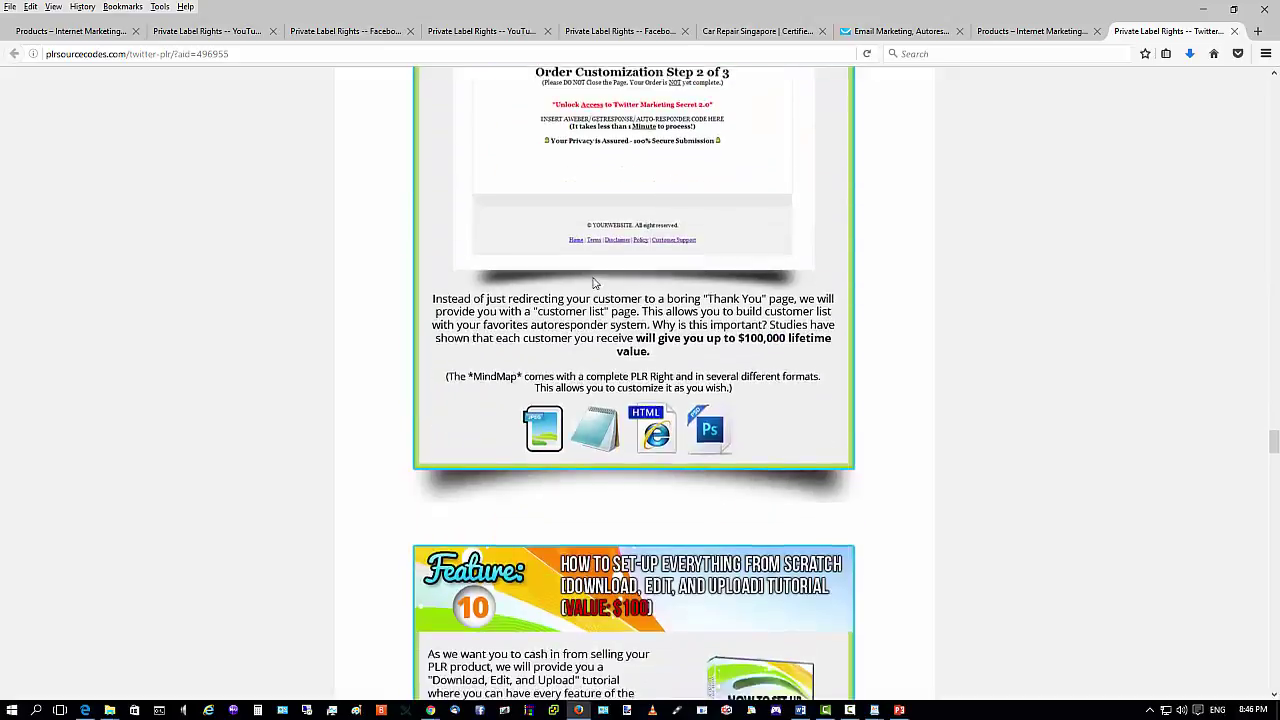
scroll(593, 283, "down", 20)
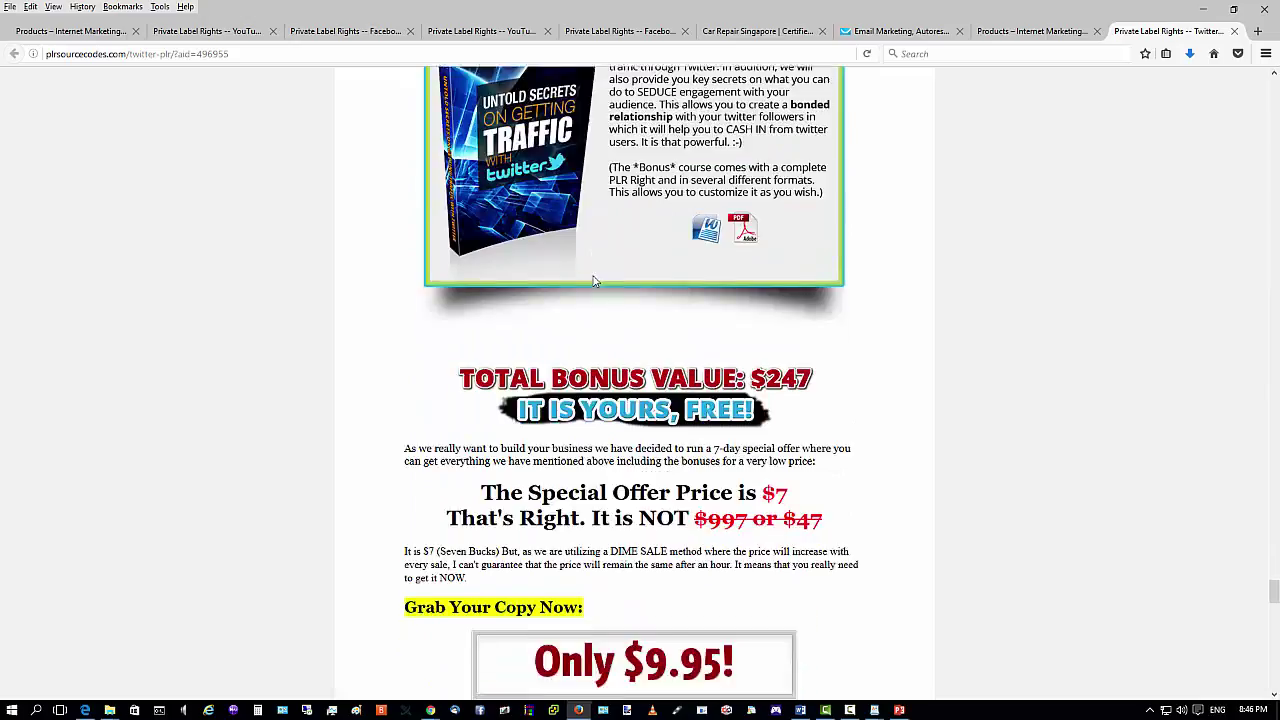
scroll(593, 283, "down", 10)
scroll(251, 122, "up", 6)
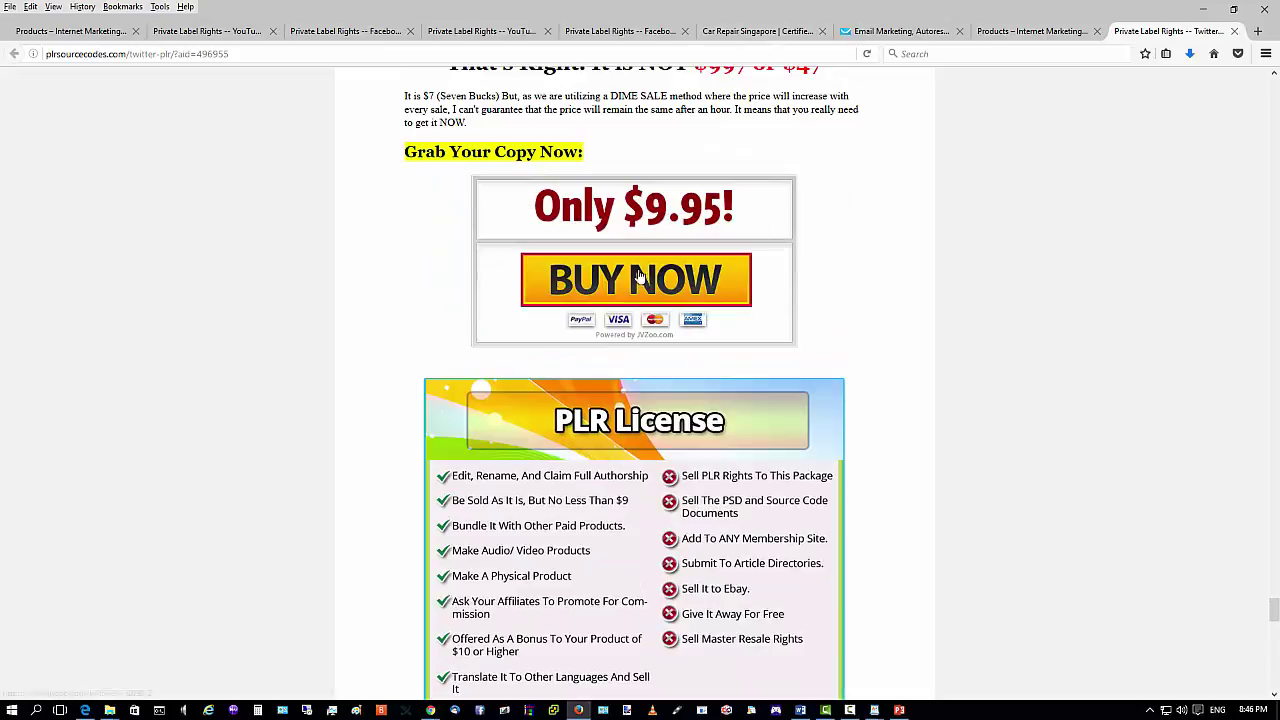
Compare the live Products page with the Twitter PLR sales page, ending on the Products page.
left_click(1012, 34)
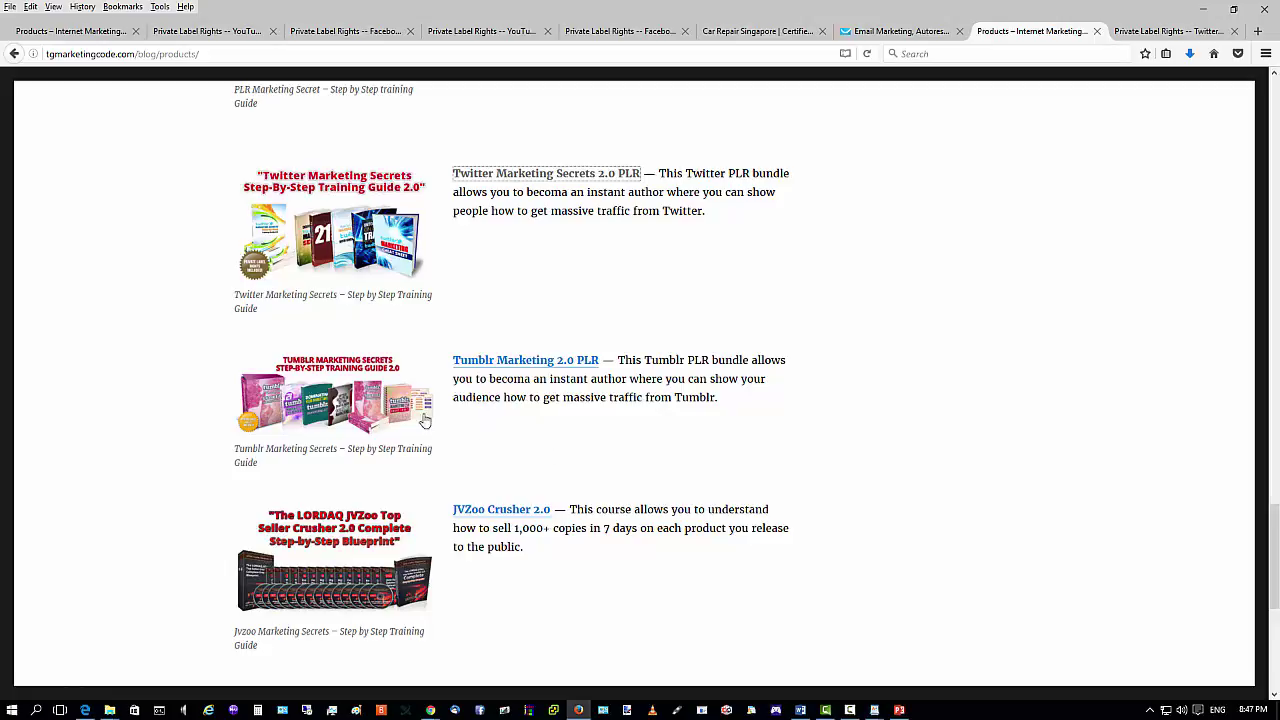
left_click(1116, 30)
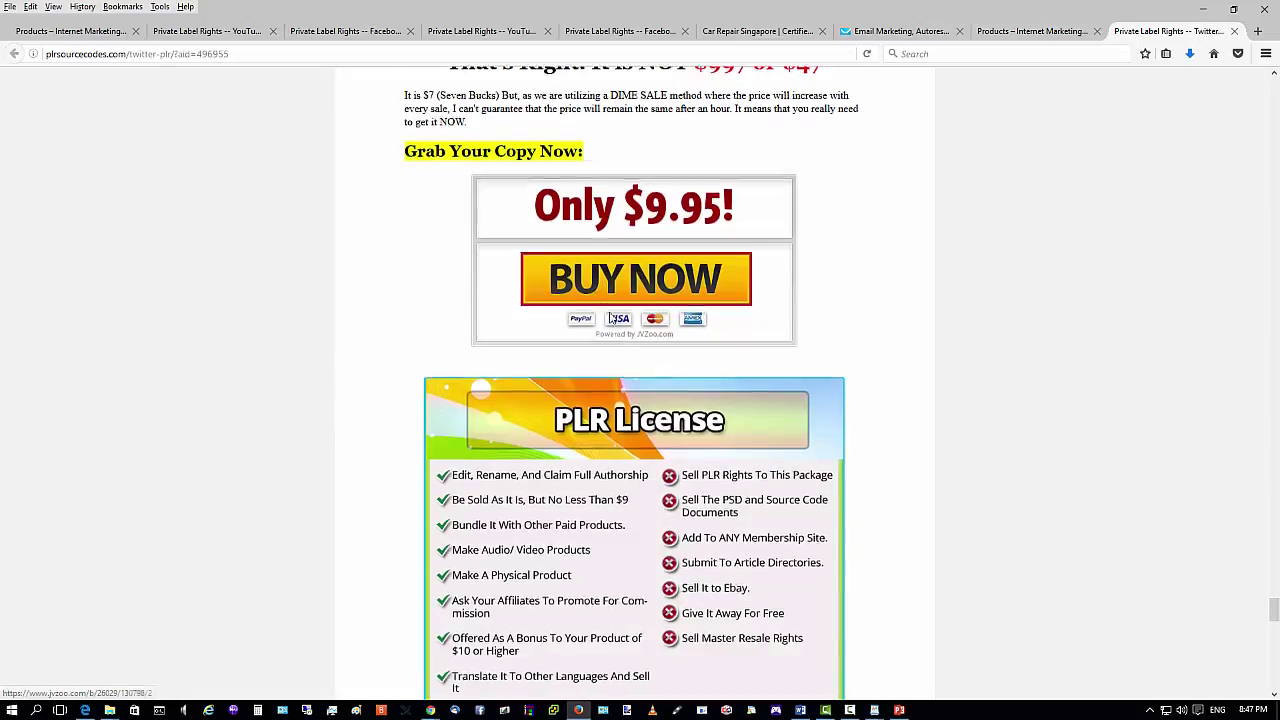
scroll(612, 317, "down", 20)
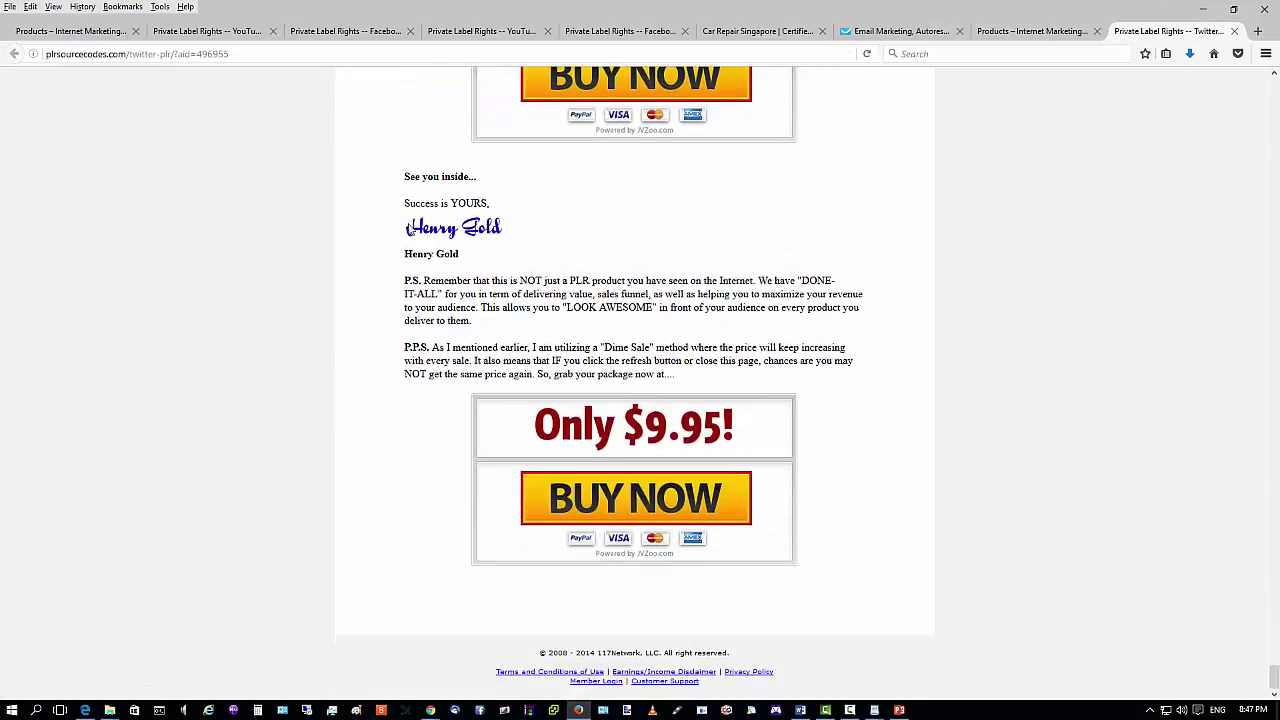
scroll(608, 521, "up", 3)
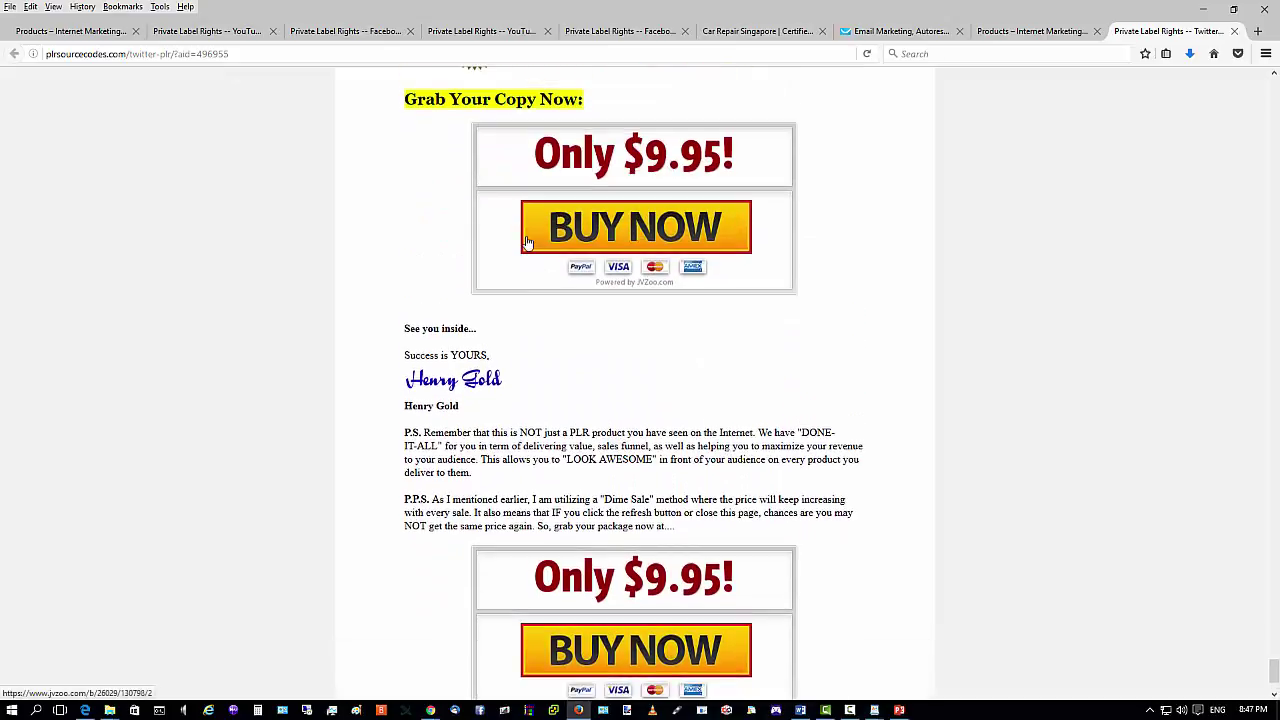
scroll(555, 440, "up", 10)
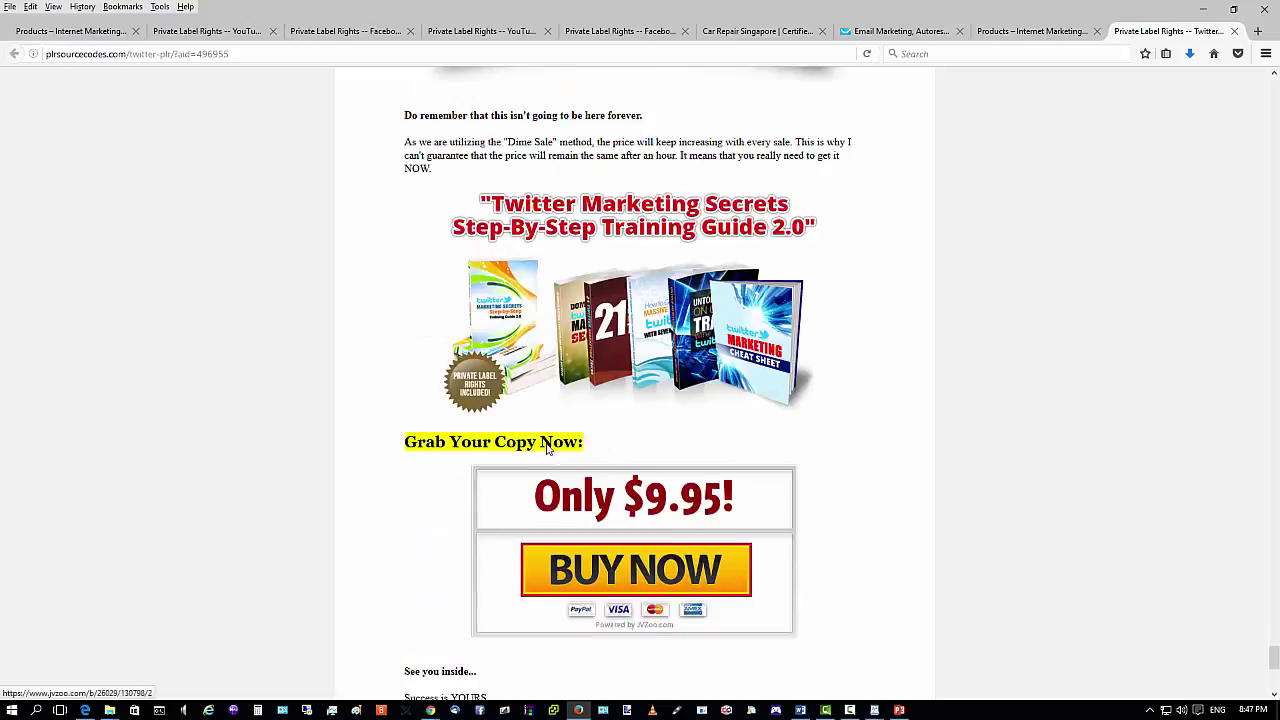
scroll(531, 358, "up", 15)
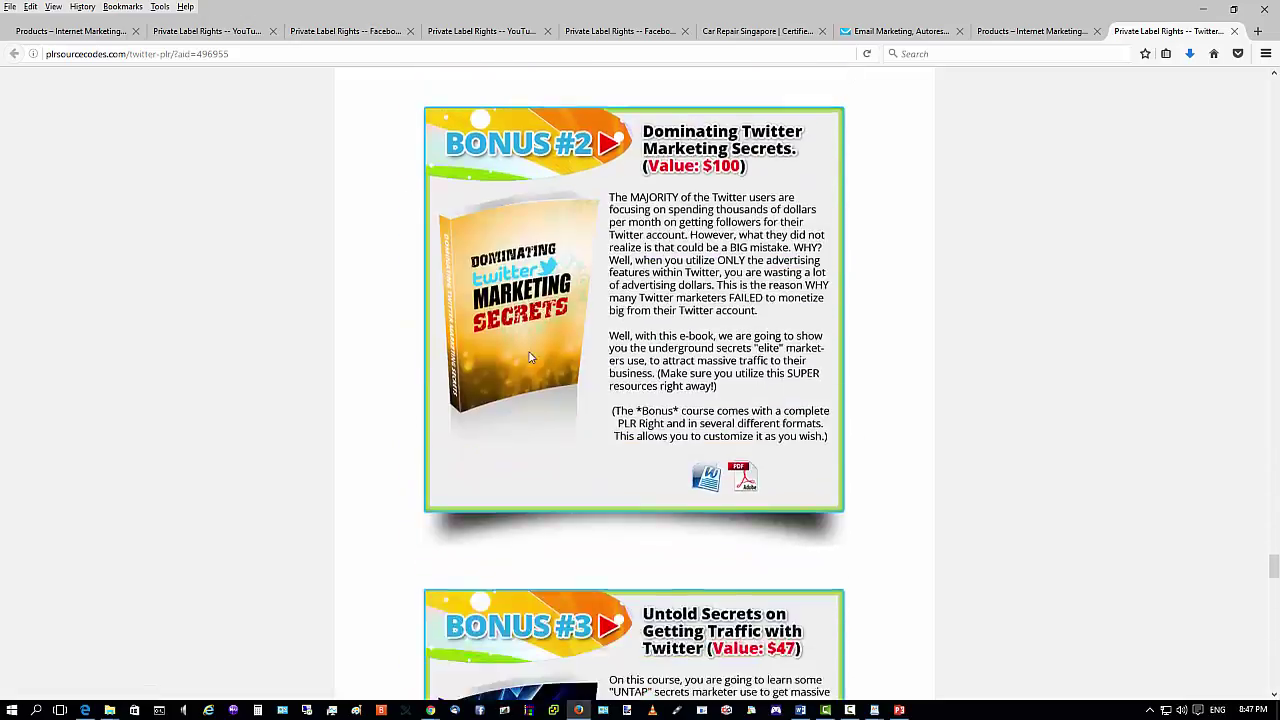
scroll(743, 272, "up", 10)
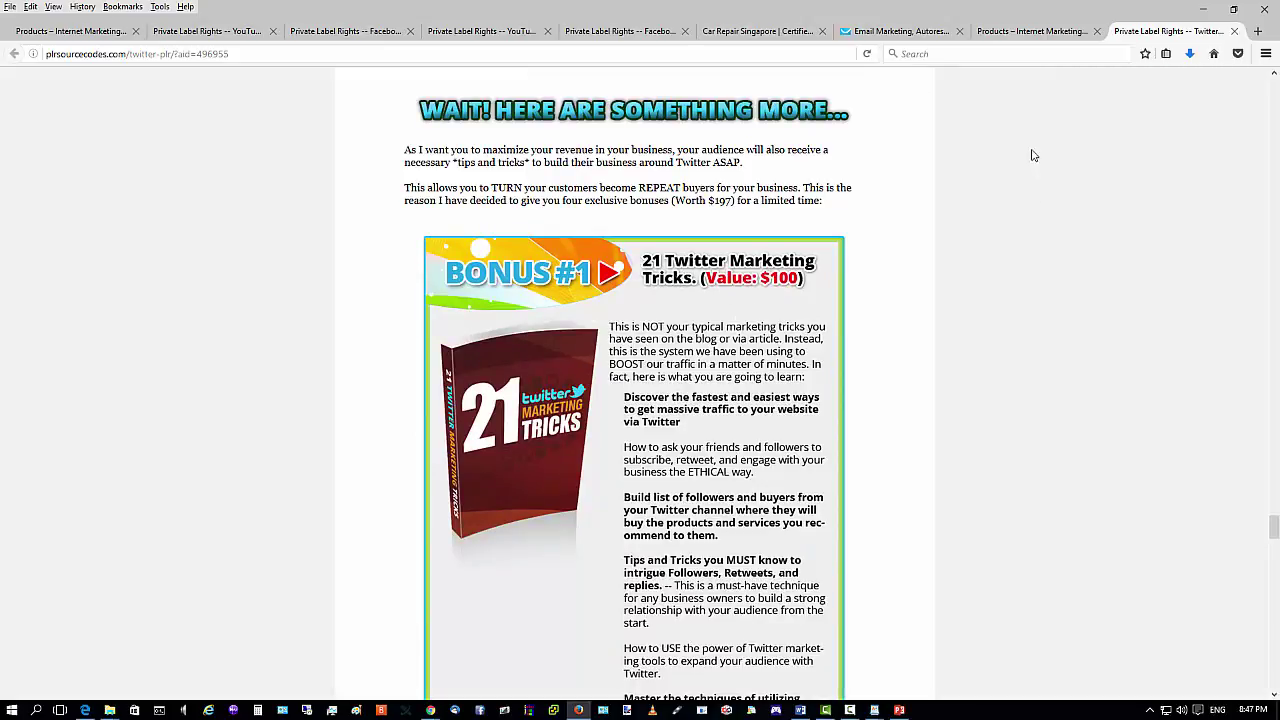
left_click(1005, 33)
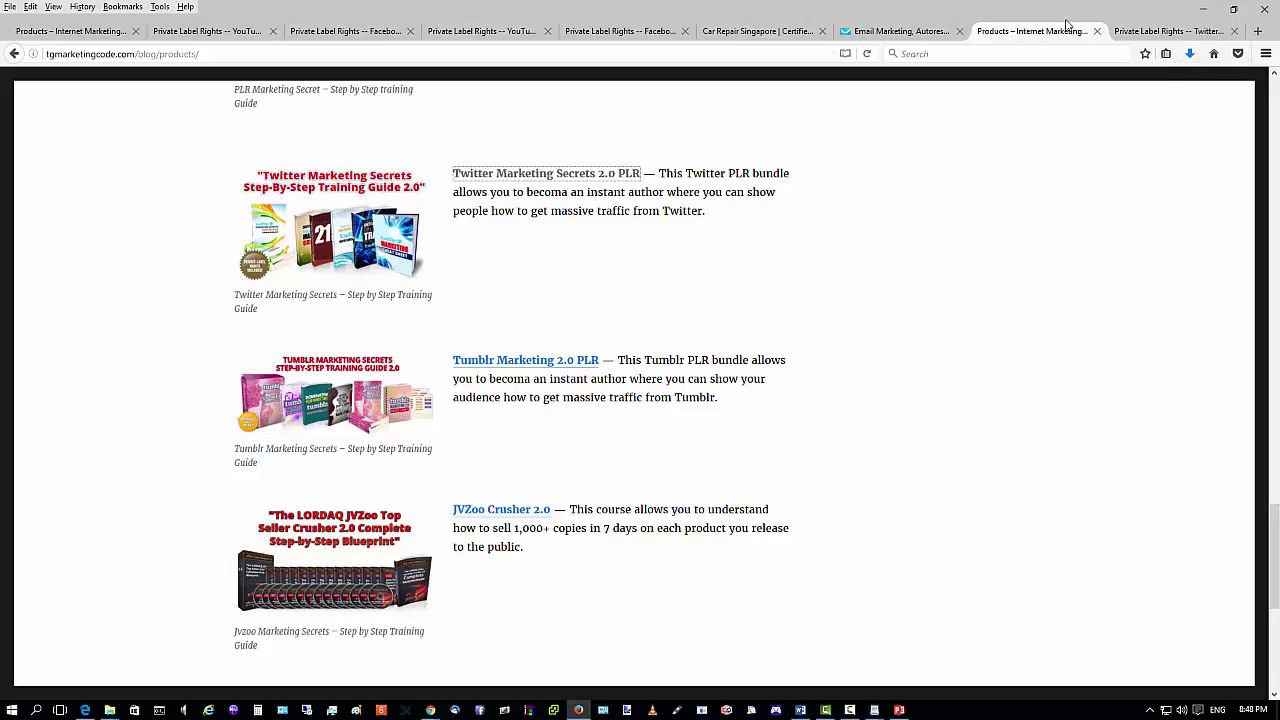
Add a 'Click here to find out more!' line below the Facebook description and select it.
left_click(1203, 9)
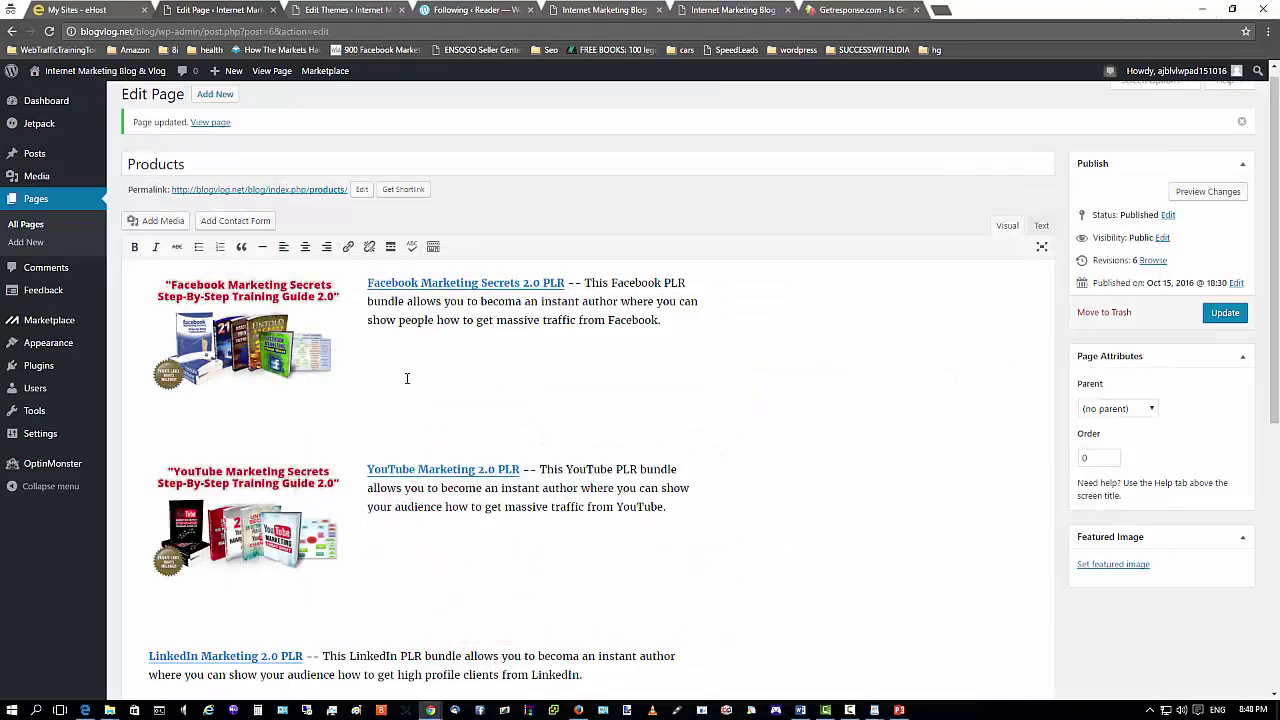
left_click(675, 324)
key("Return")
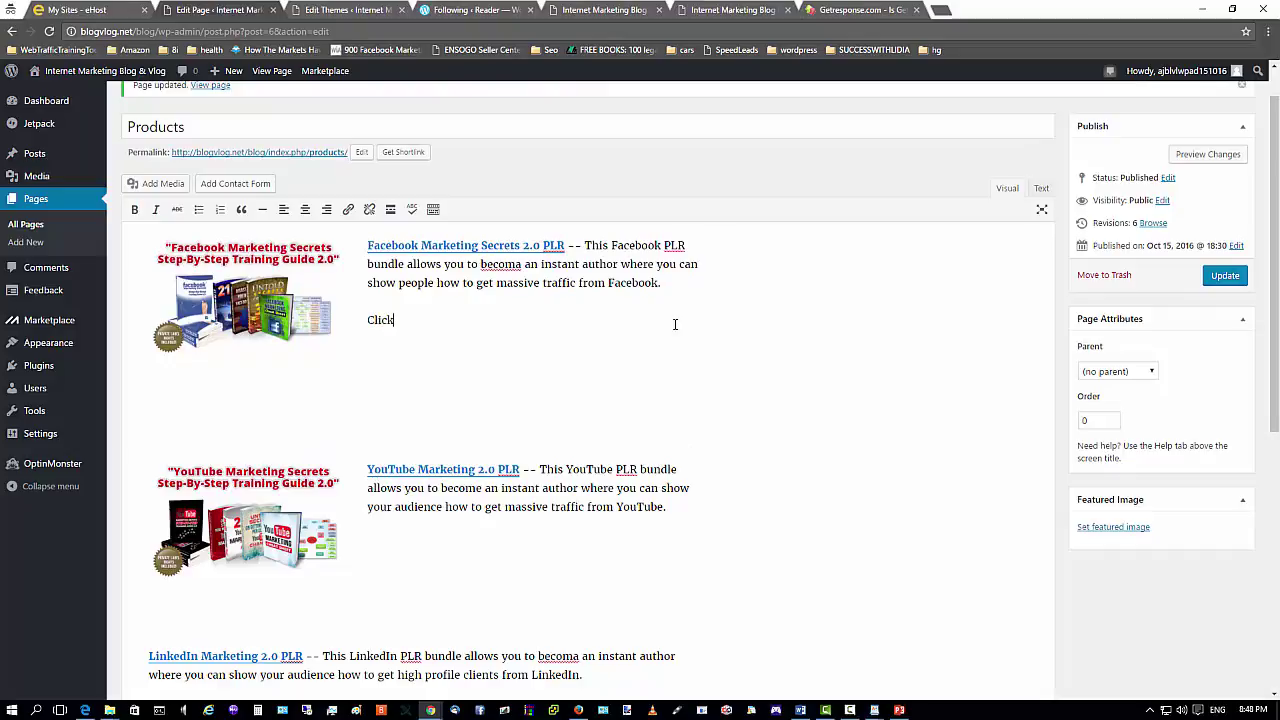
type("Click here to find out more!")
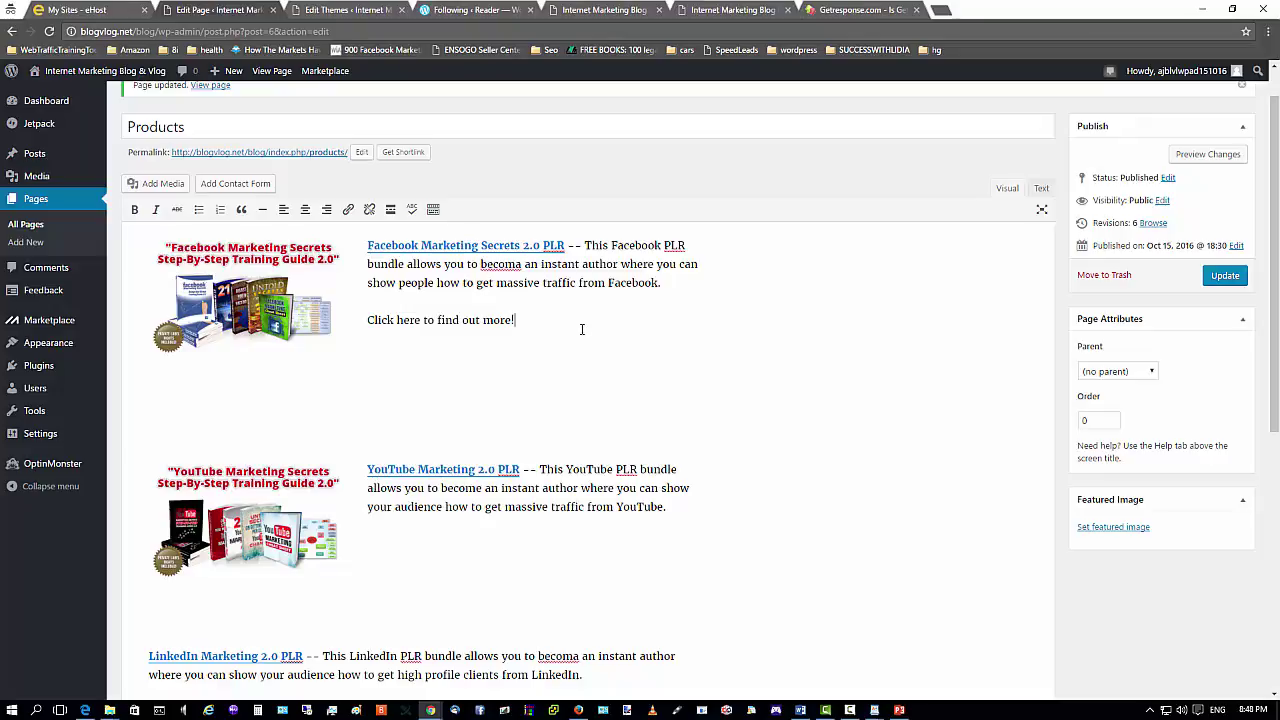
left_click_drag(367, 320, 520, 322)
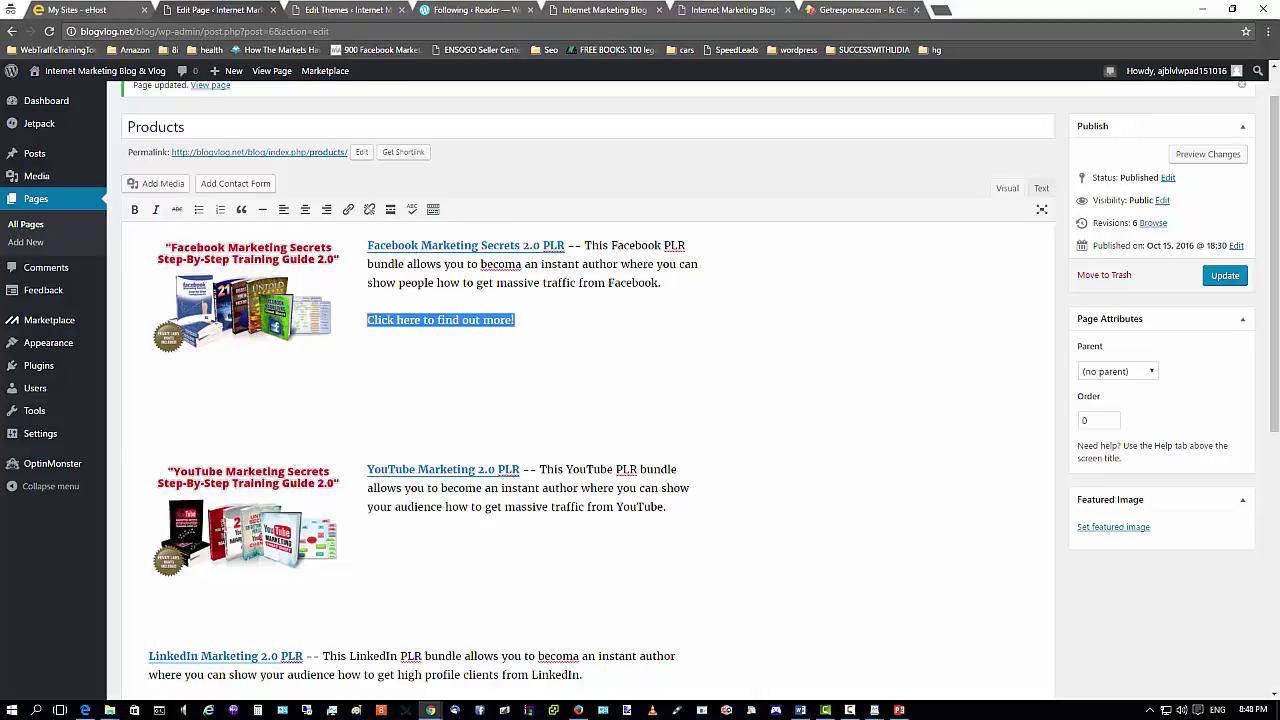
left_click(578, 710)
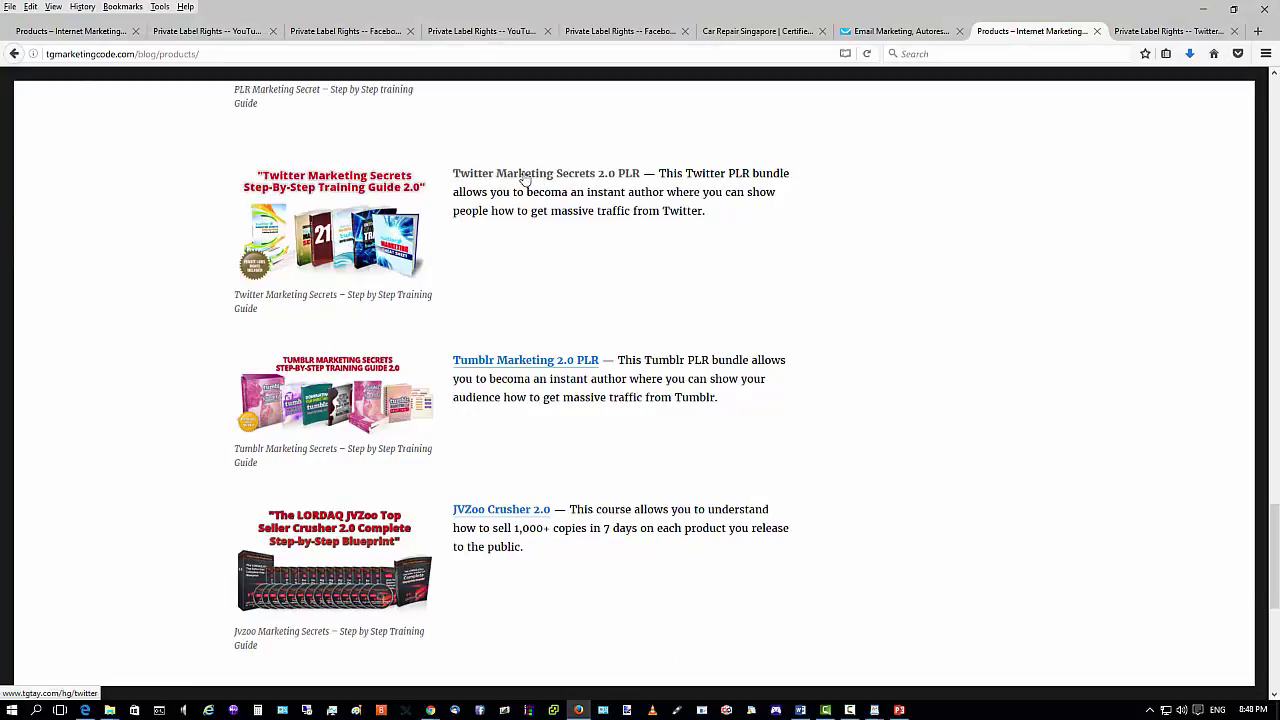
Check the Twitter Marketing Secrets 2.0 PLR link on the live Products page.
left_click(456, 177)
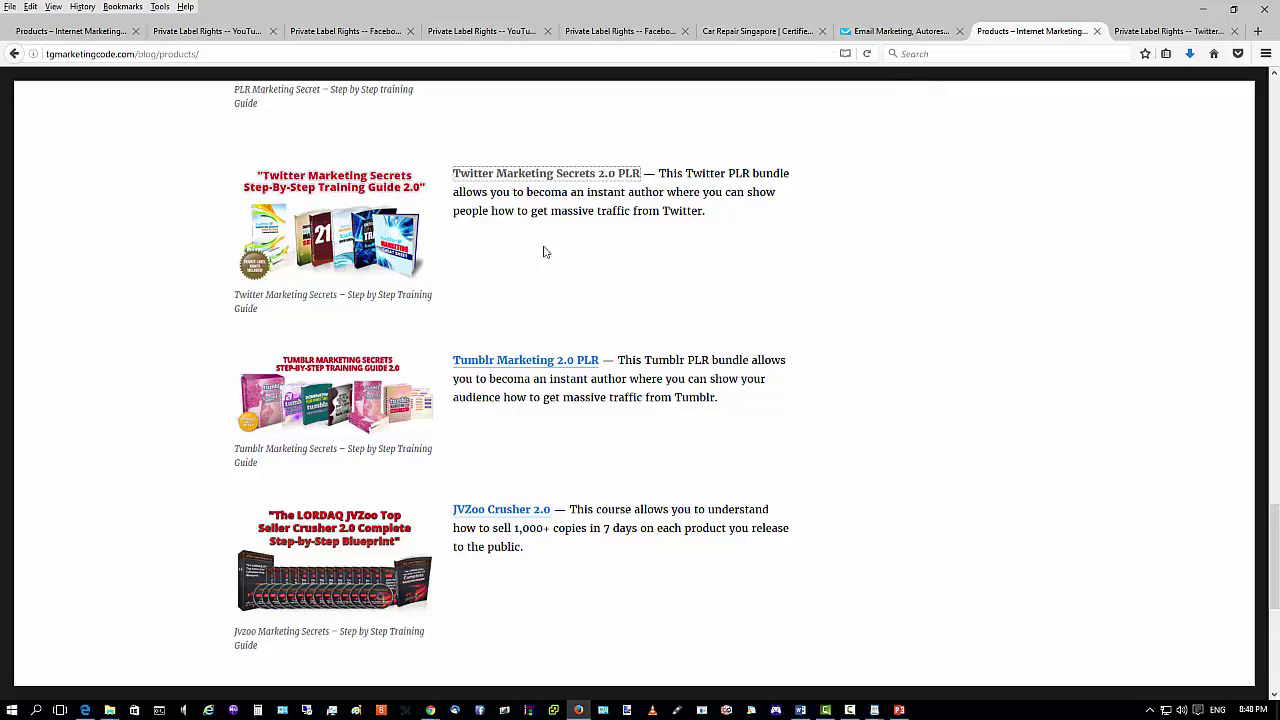
left_click(1203, 9)
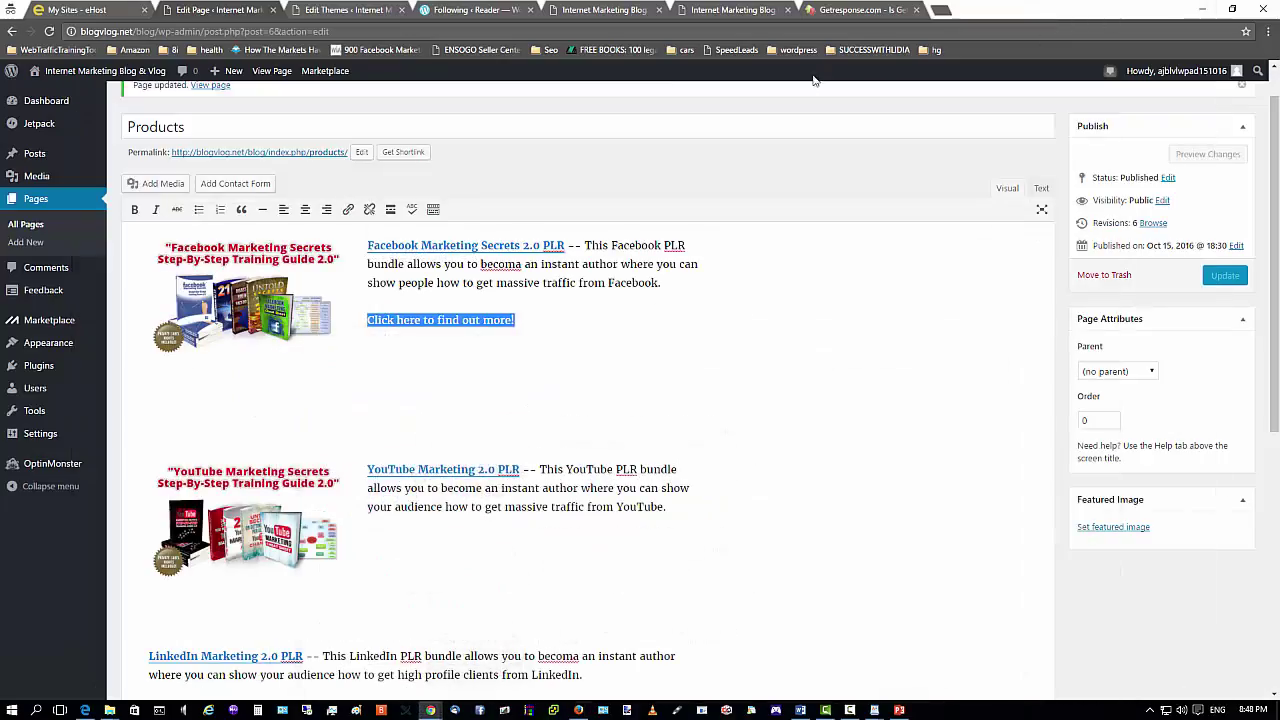
left_click(578, 710)
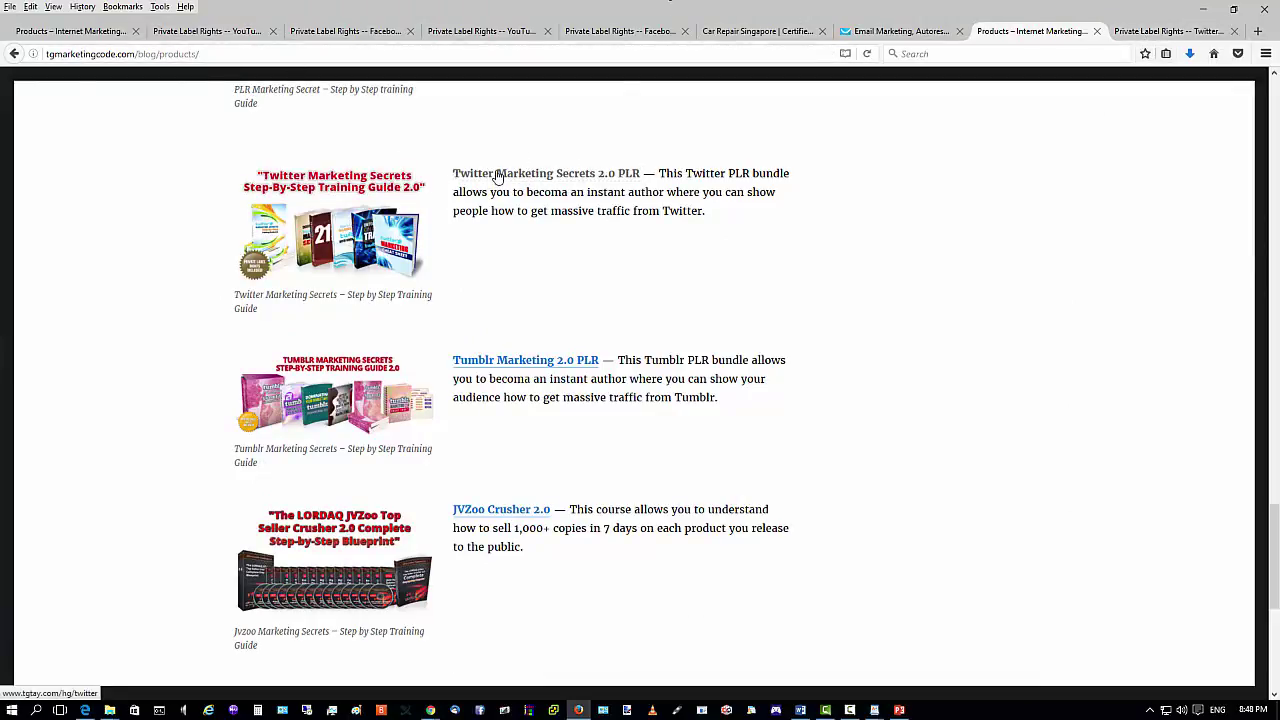
scroll(466, 357, "up", 5)
scroll(457, 398, "up", 20)
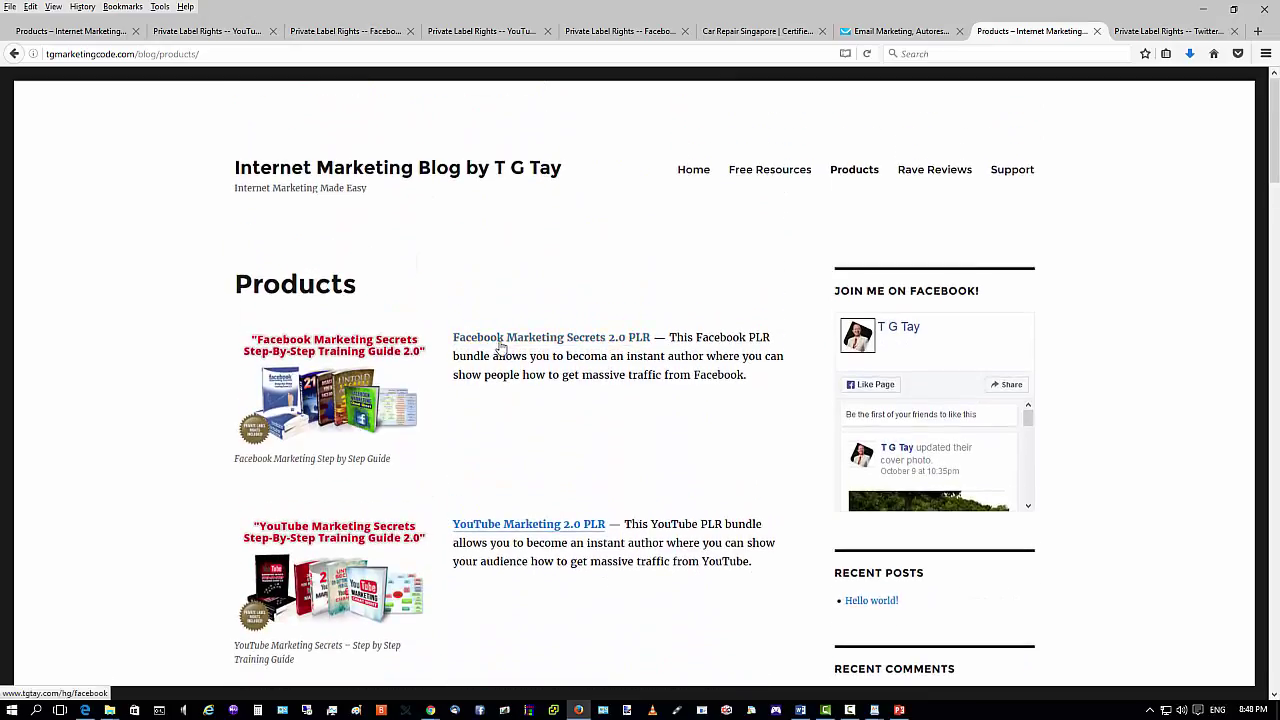
Open the Facebook Marketing Secrets sales page and copy its plrsourcecodes.com/fb-plr/ address.
left_click(497, 348)
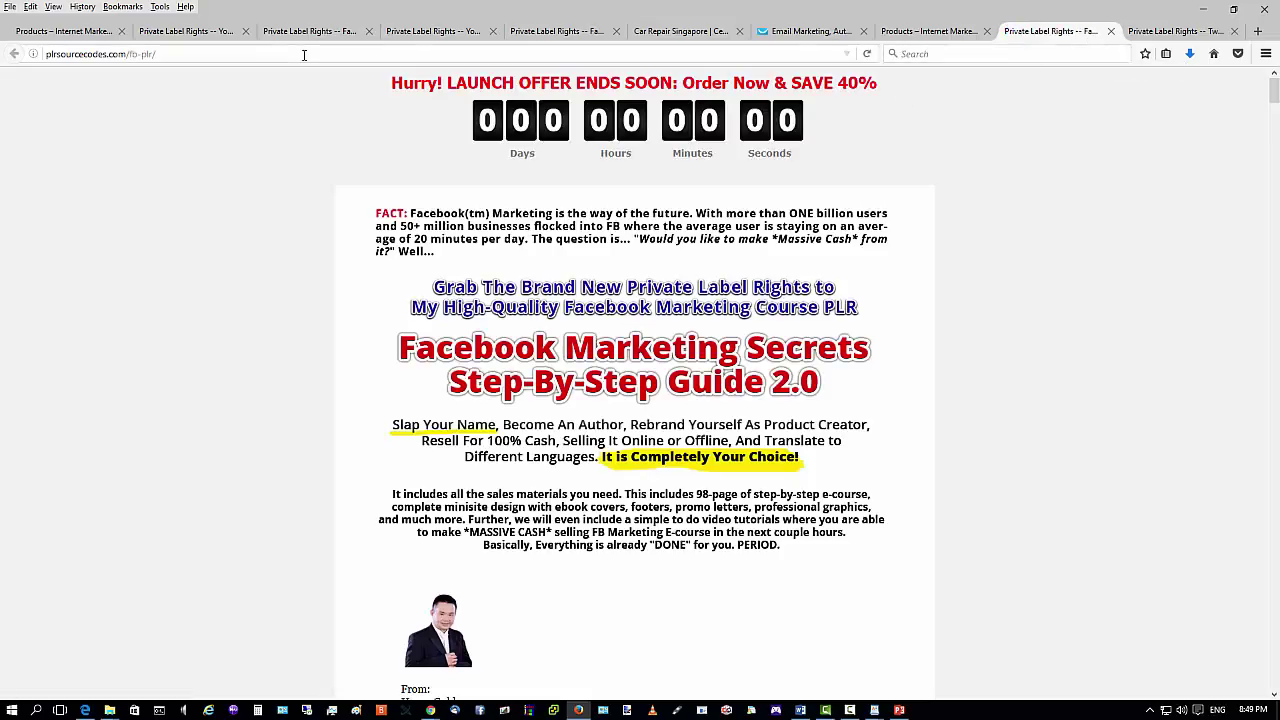
left_click(169, 53)
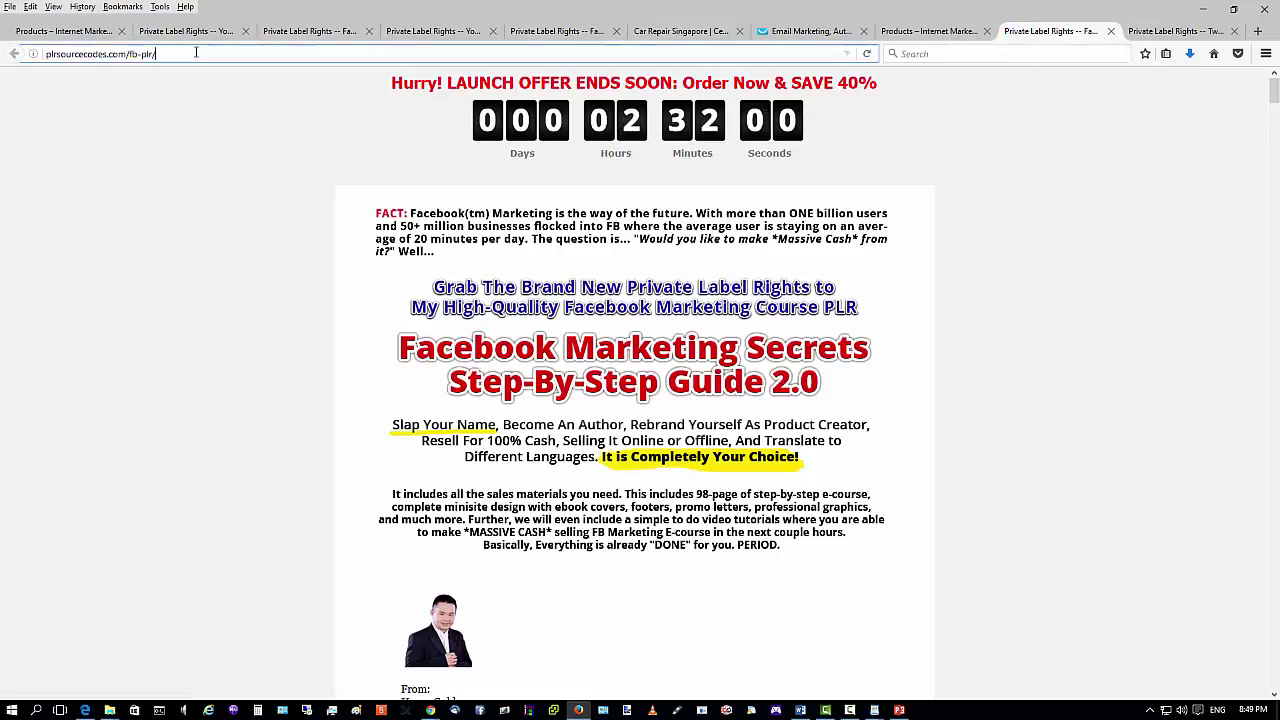
right_click(140, 57)
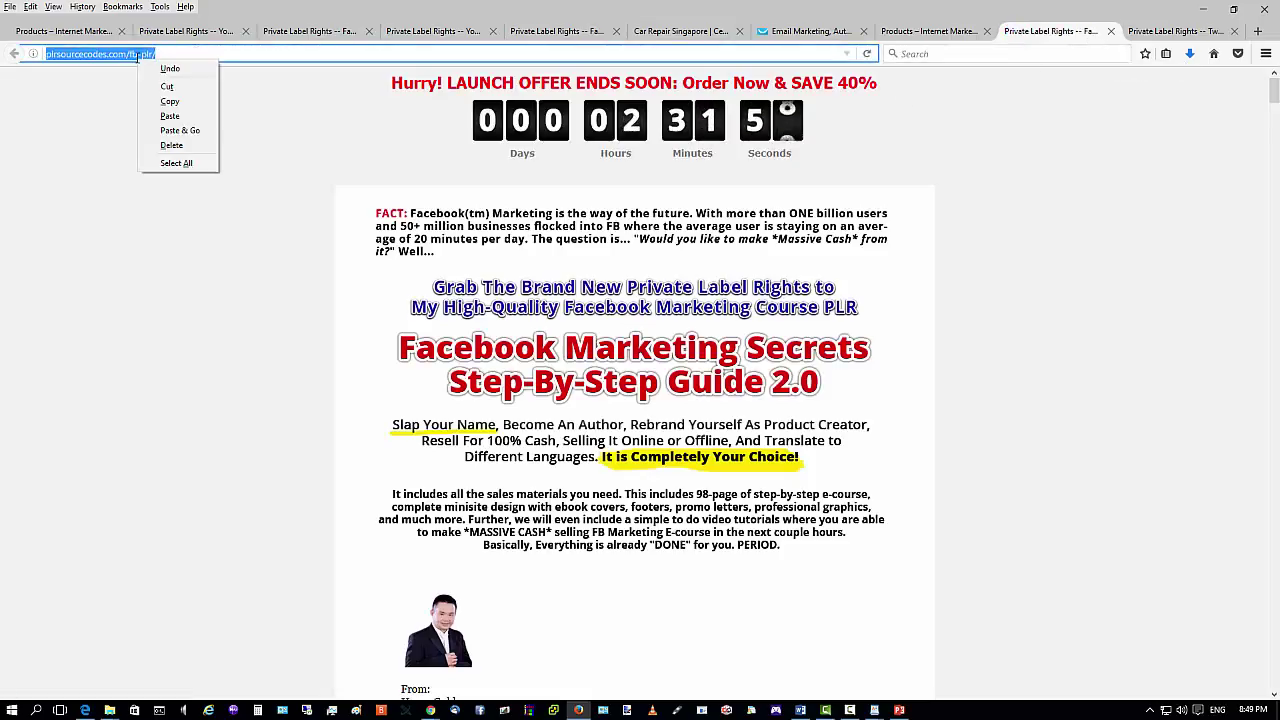
left_click(170, 102)
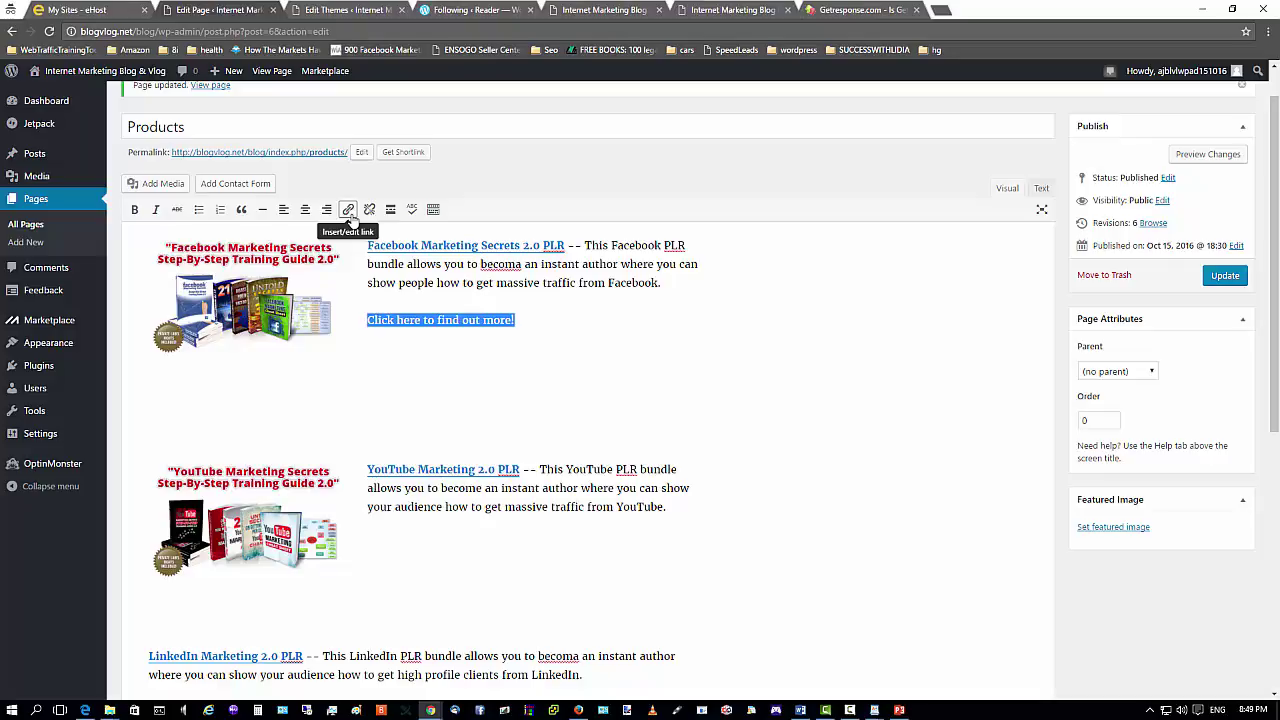
Link 'Click here to find out more!' to plrsourcecodes.com/fb-plr/ and update the page.
left_click(349, 216)
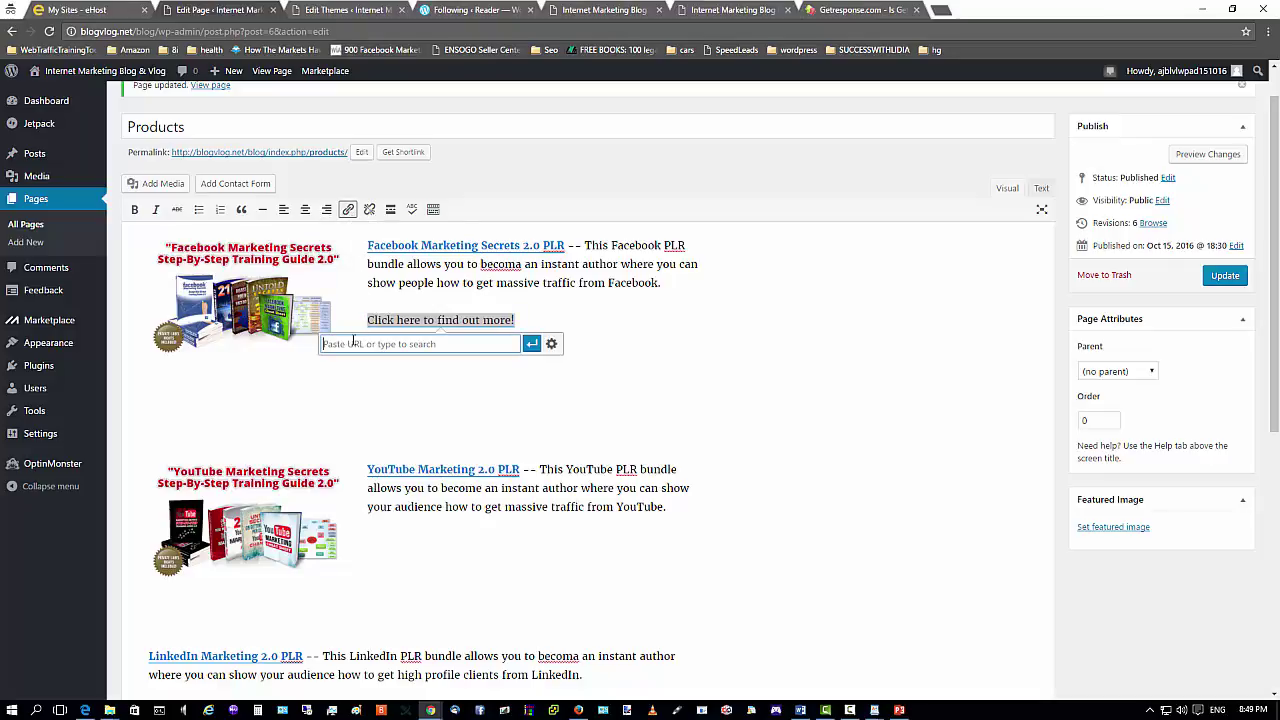
right_click(354, 341)
left_click(376, 415)
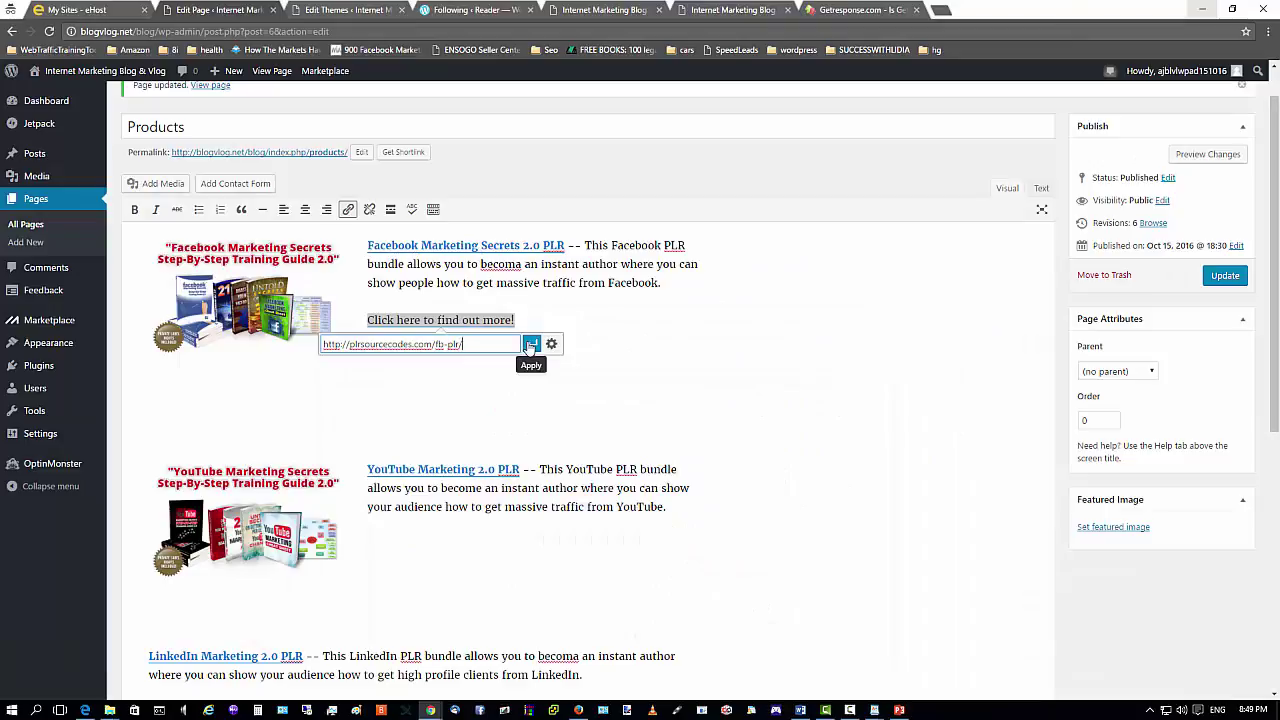
left_click(530, 345)
left_click(593, 357)
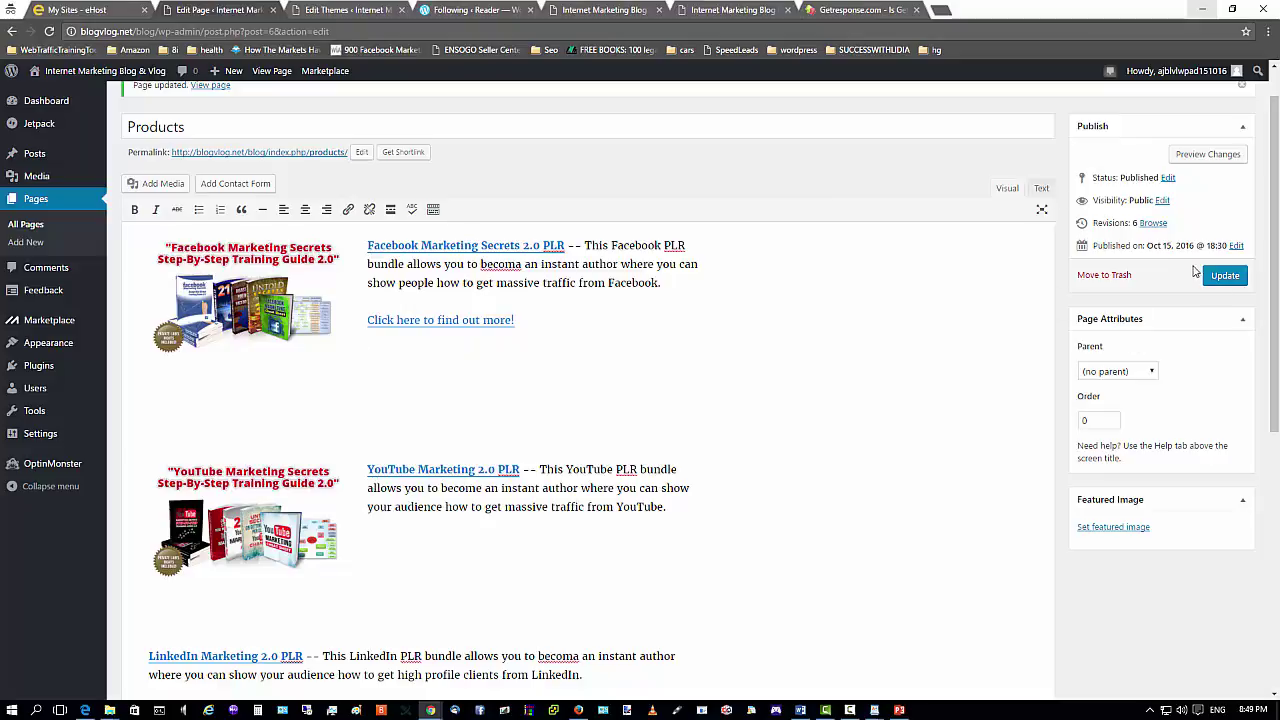
left_click(1226, 277)
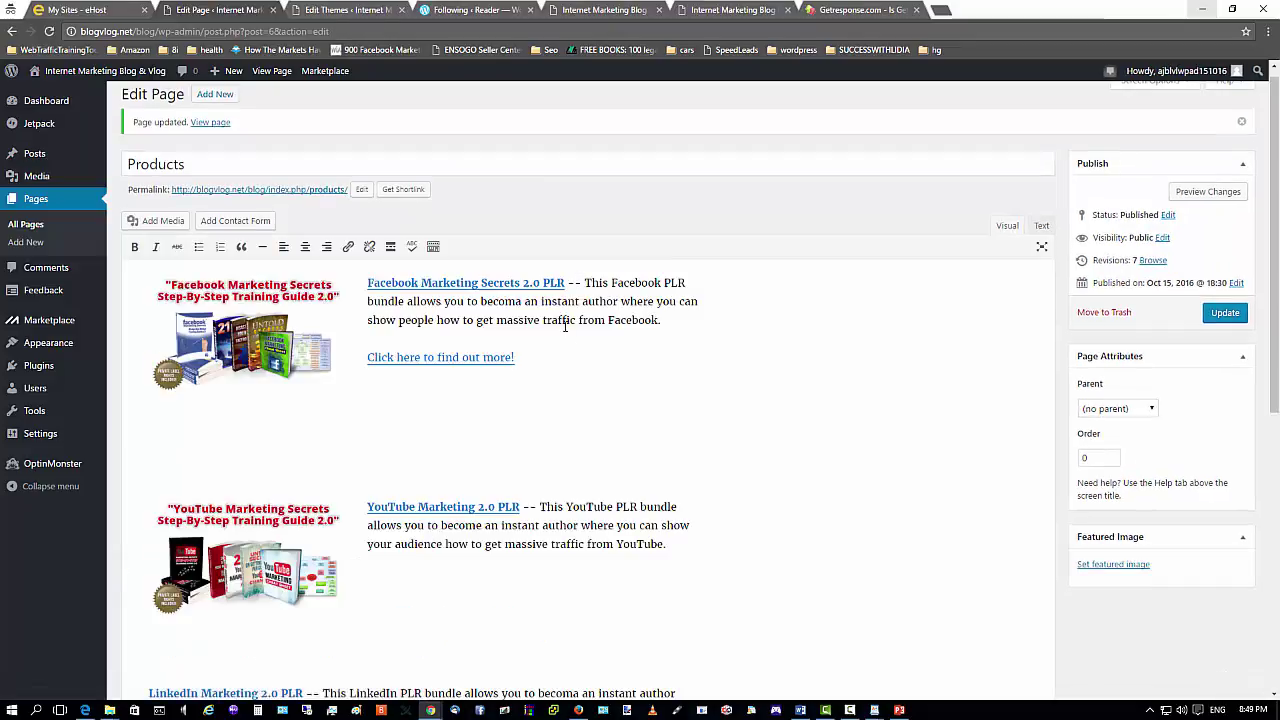
Correct 'becoma' to 'become' and update the Products page again.
left_click(519, 301)
type("e")
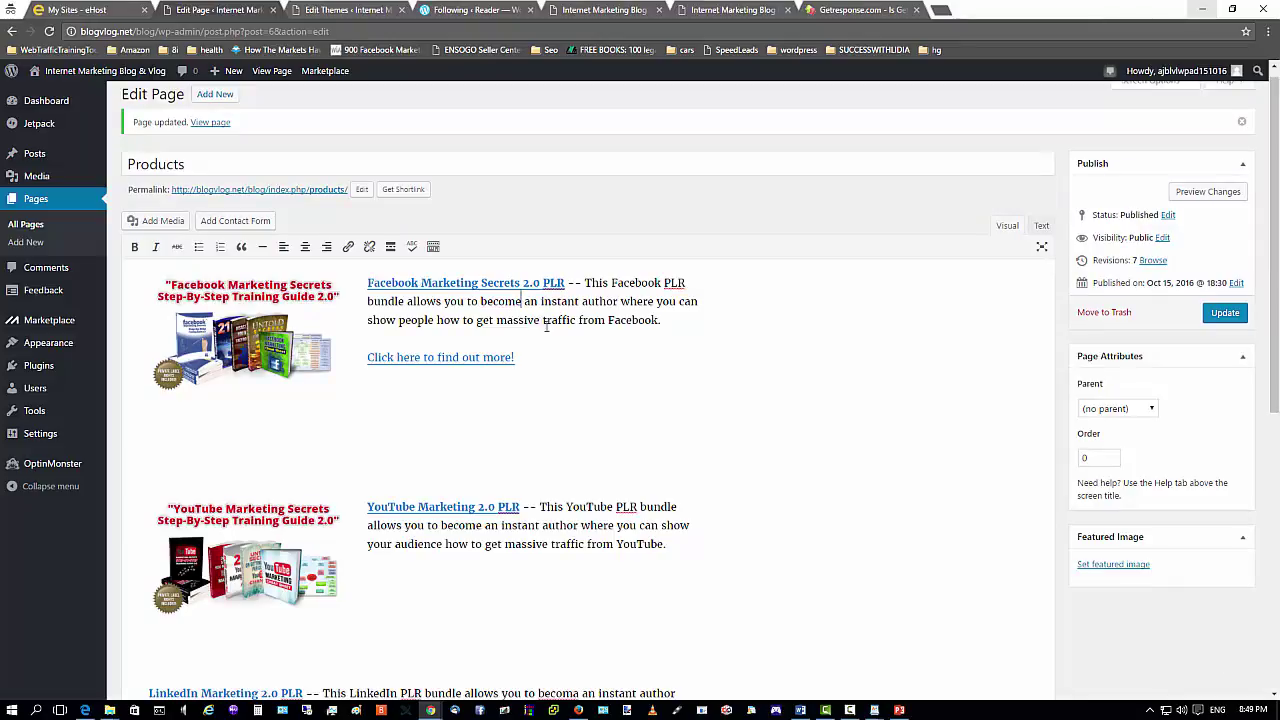
left_click(1214, 314)
left_click(578, 710)
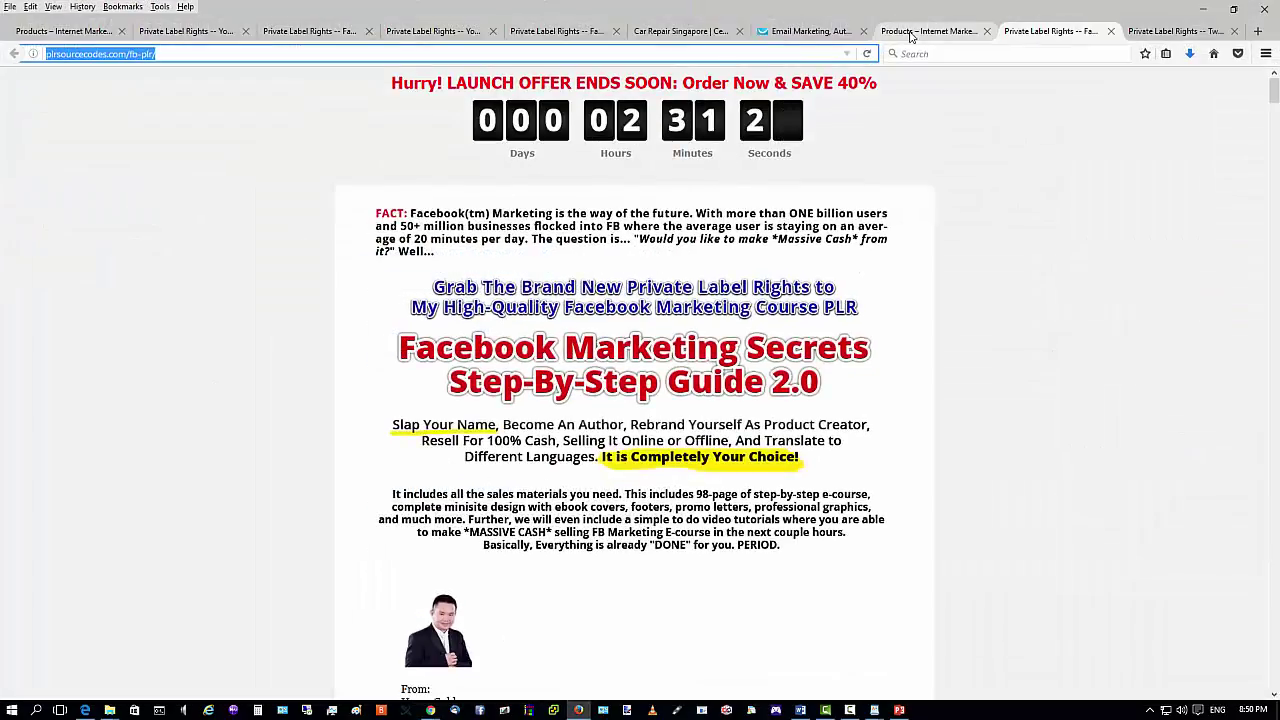
Reload the live blogvlog.net Products page to show the new Facebook 'Click here to find out more!' link.
left_click(940, 31)
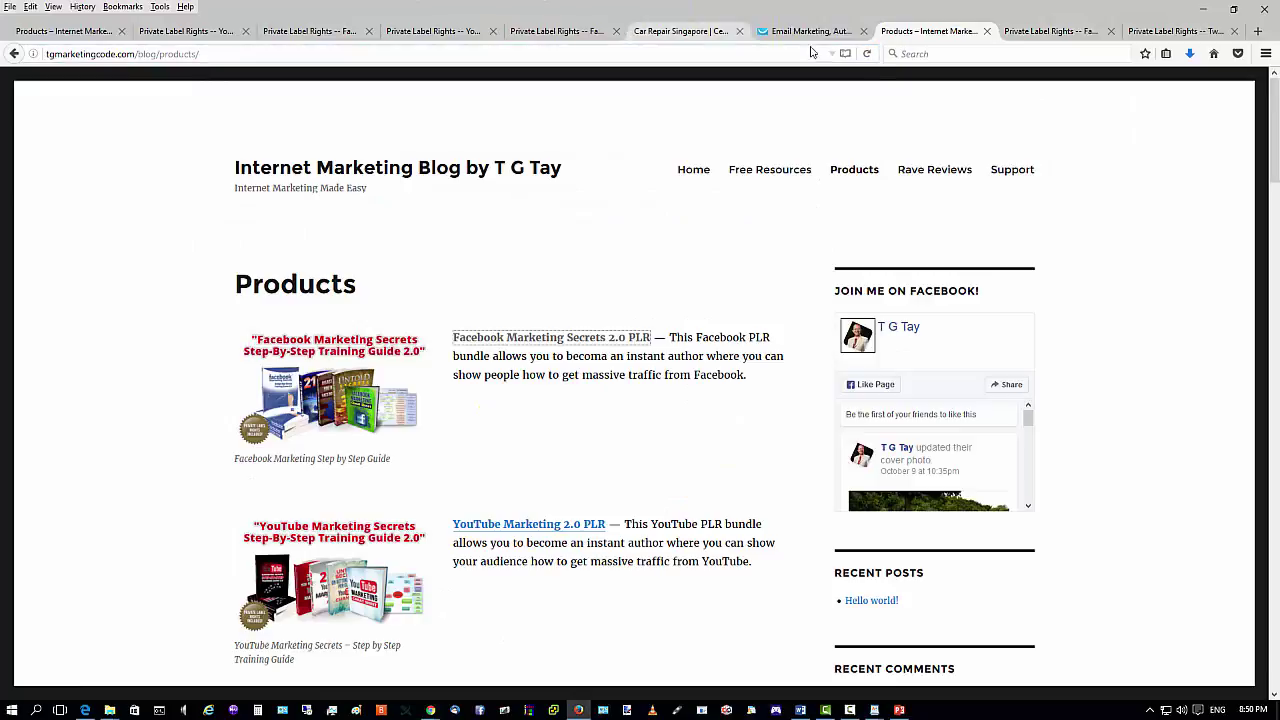
left_click(866, 55)
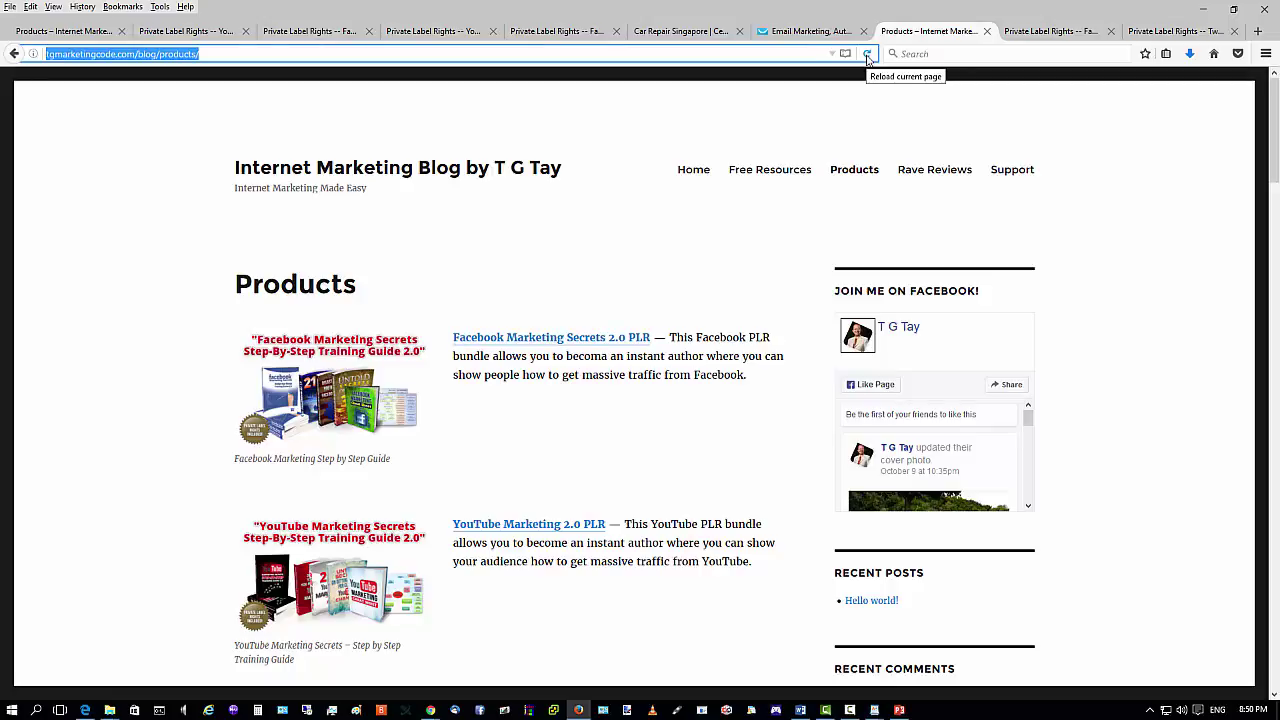
left_click(867, 55)
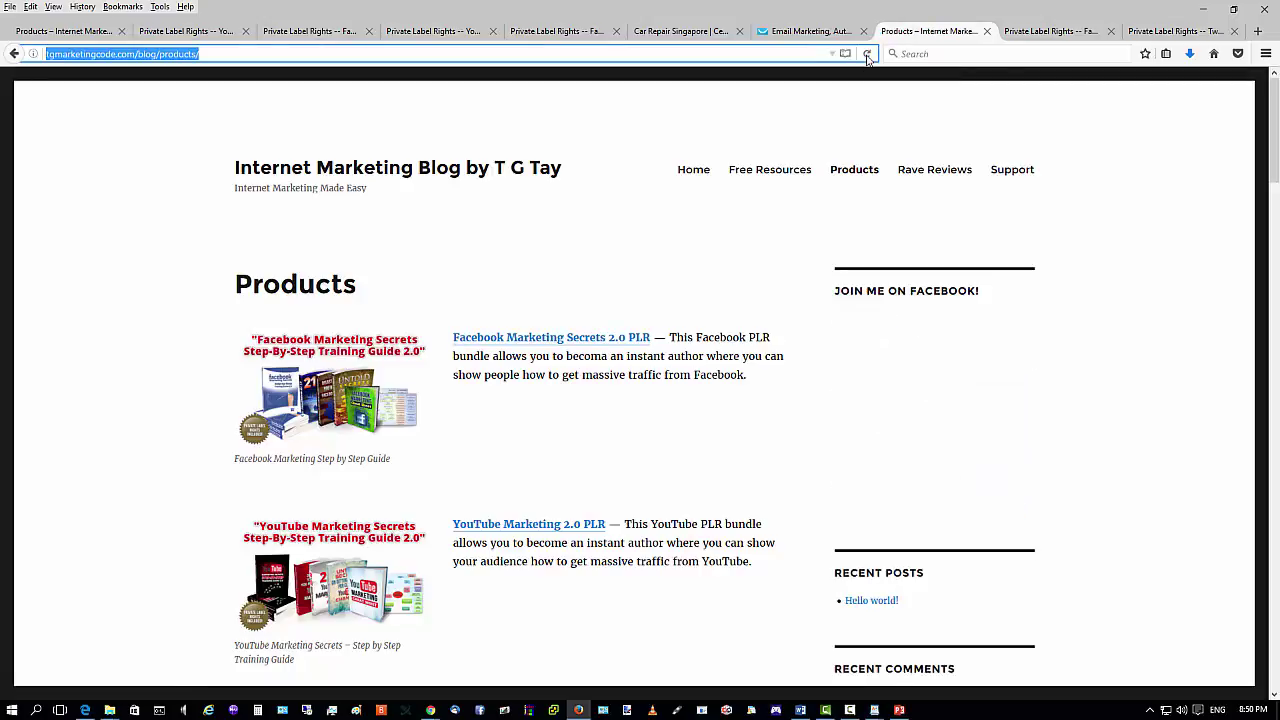
left_click(185, 30)
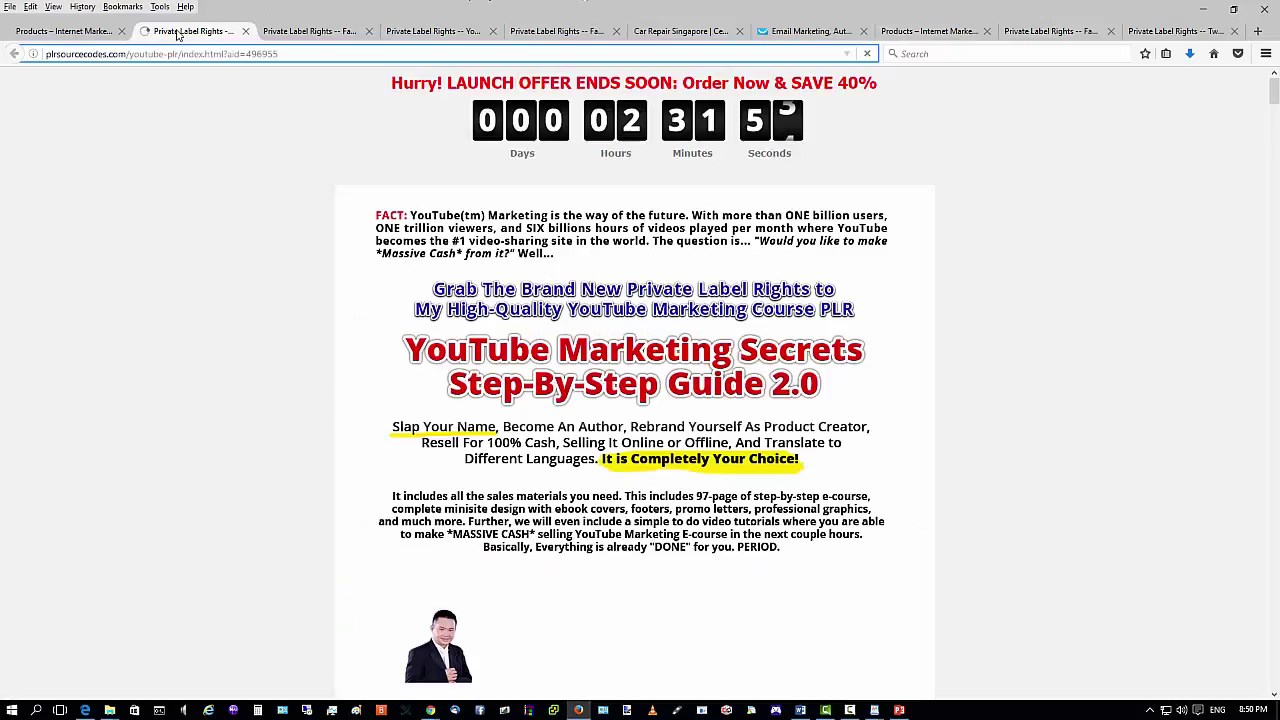
left_click(99, 31)
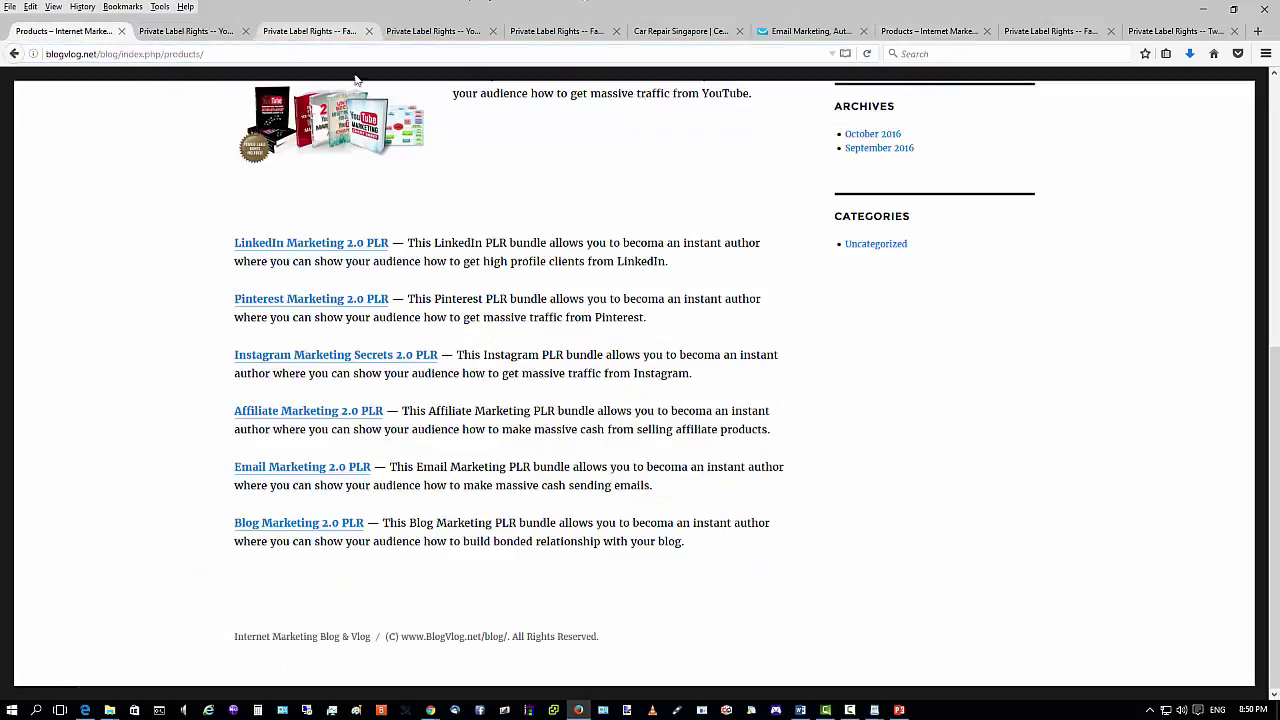
scroll(395, 230, "up", 5)
scroll(378, 217, "up", 1)
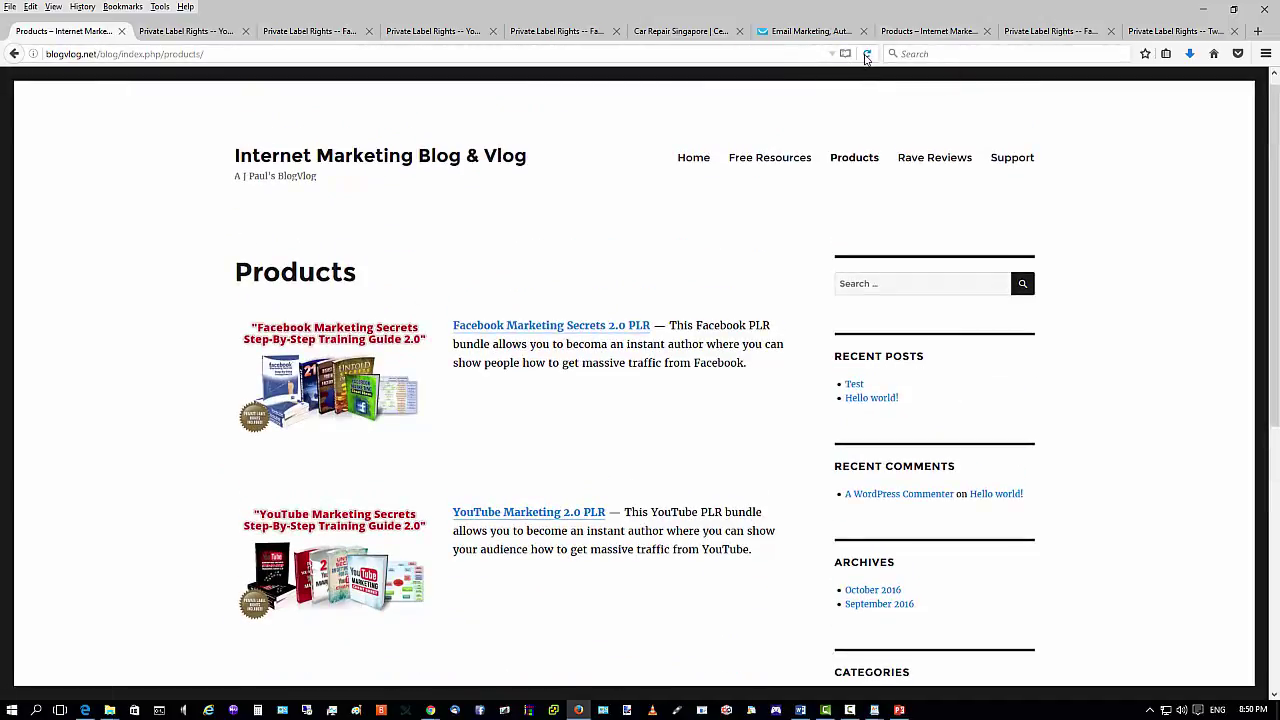
left_click(866, 55)
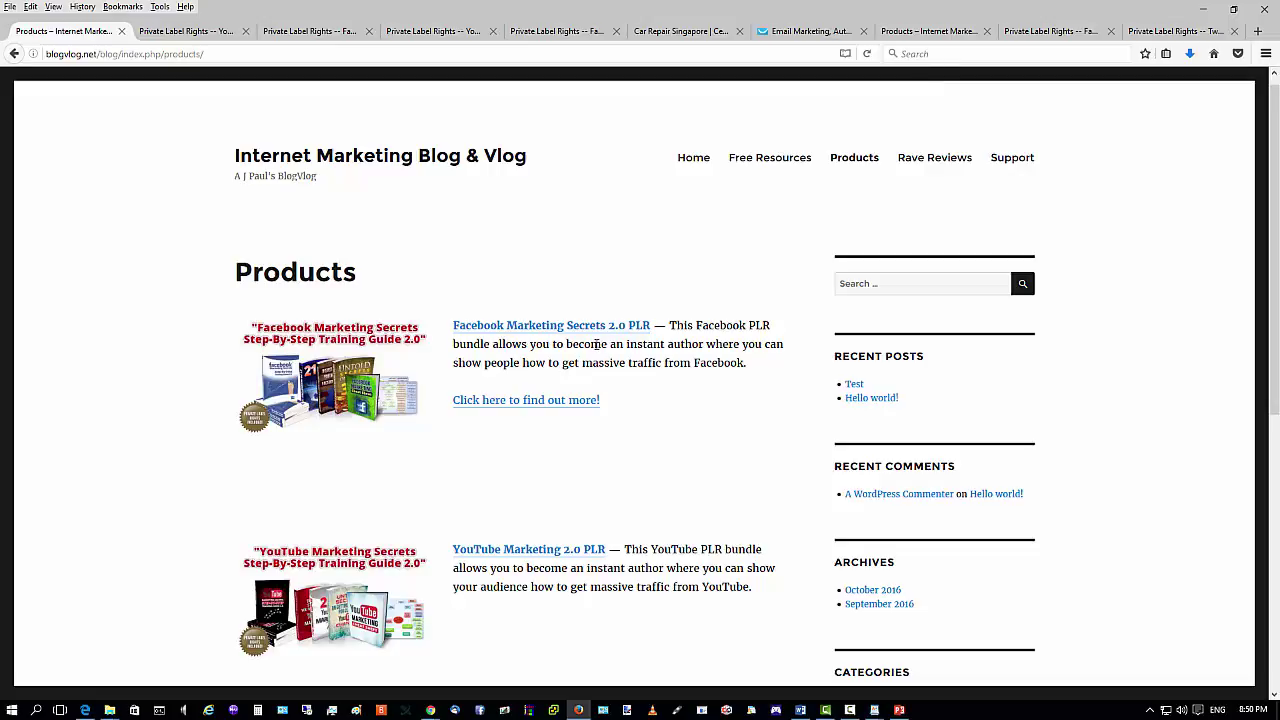
left_click_drag(597, 344, 607, 345)
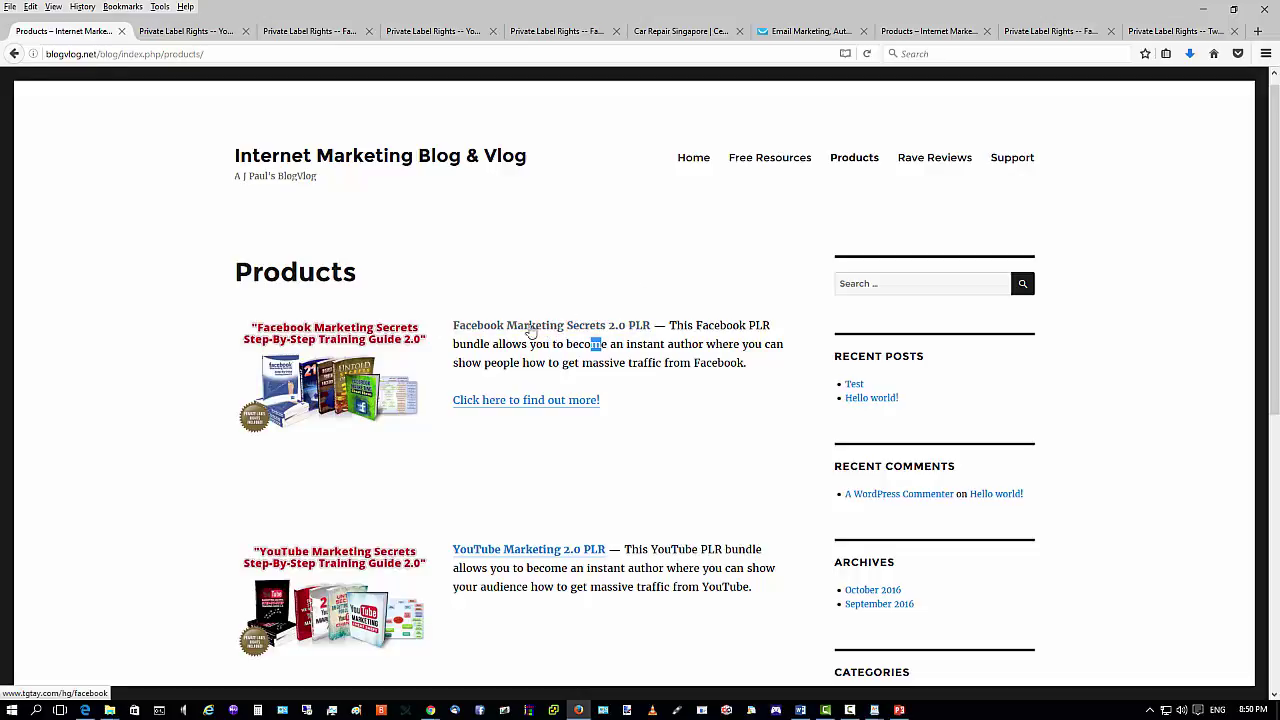
Follow the Facebook 'Click here to find out more!' link and check the fb-plr sales page.
left_click(537, 403)
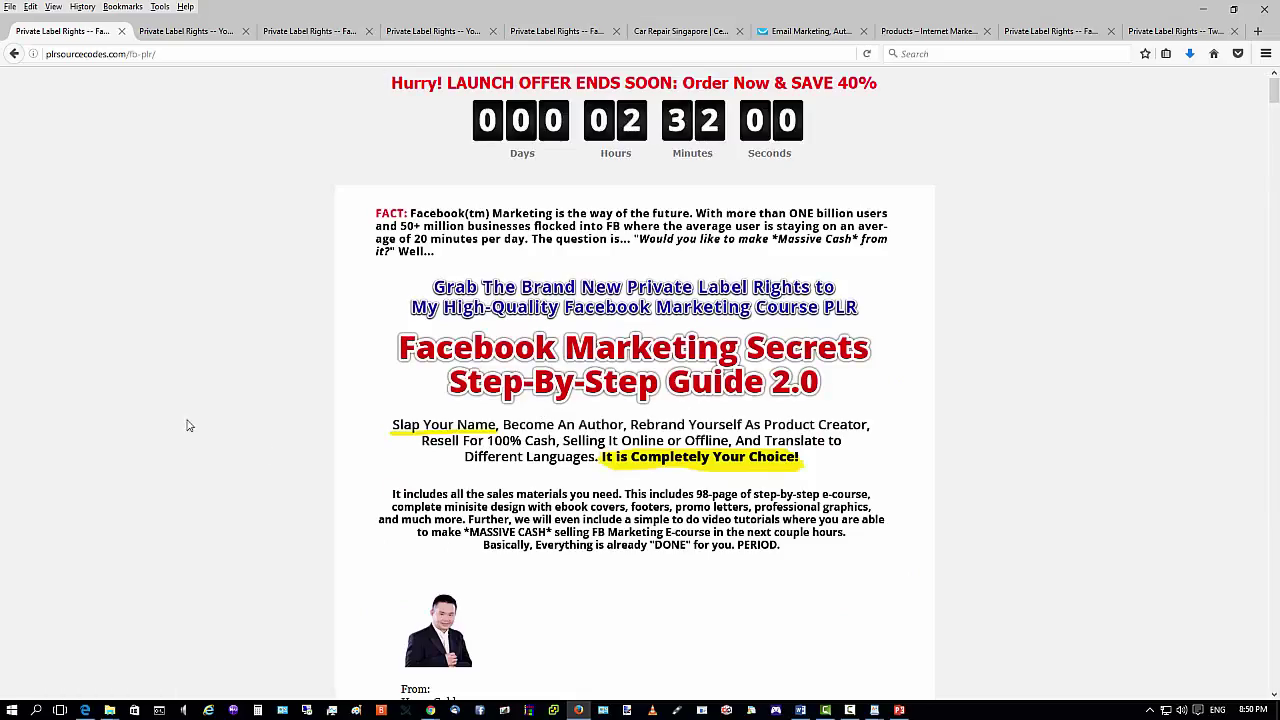
scroll(575, 230, "down", 20)
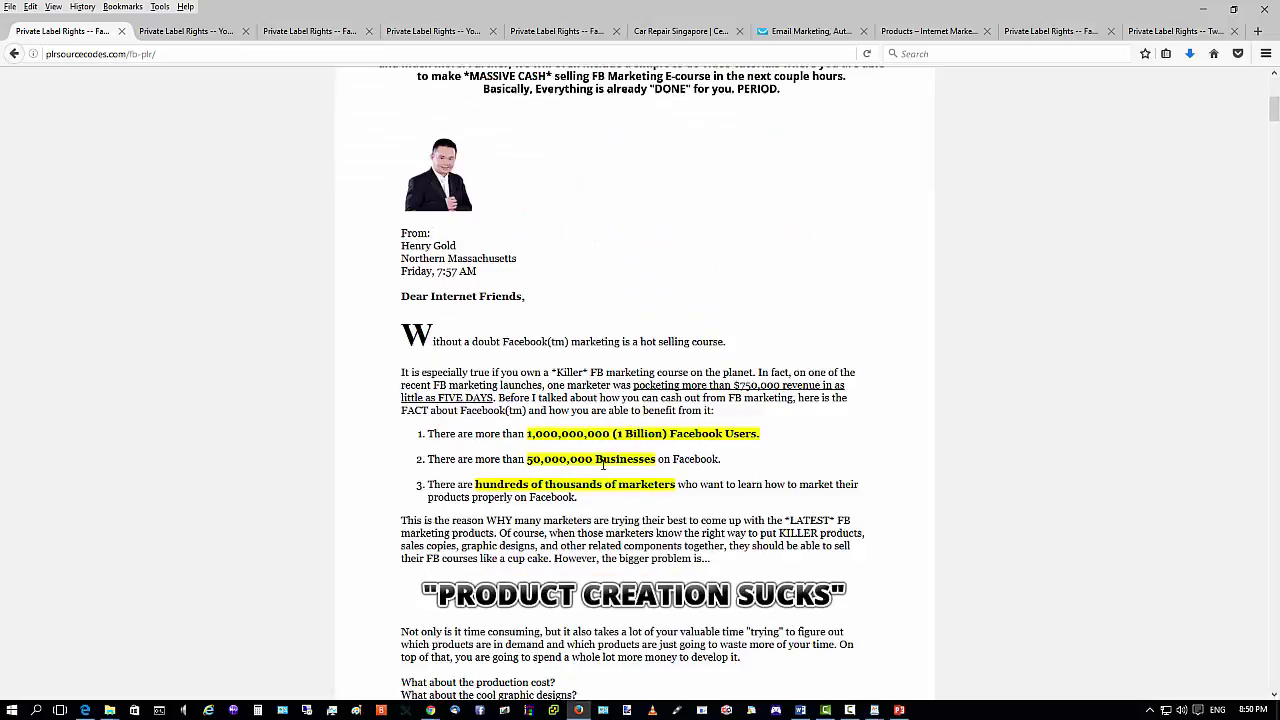
scroll(607, 467, "down", 7)
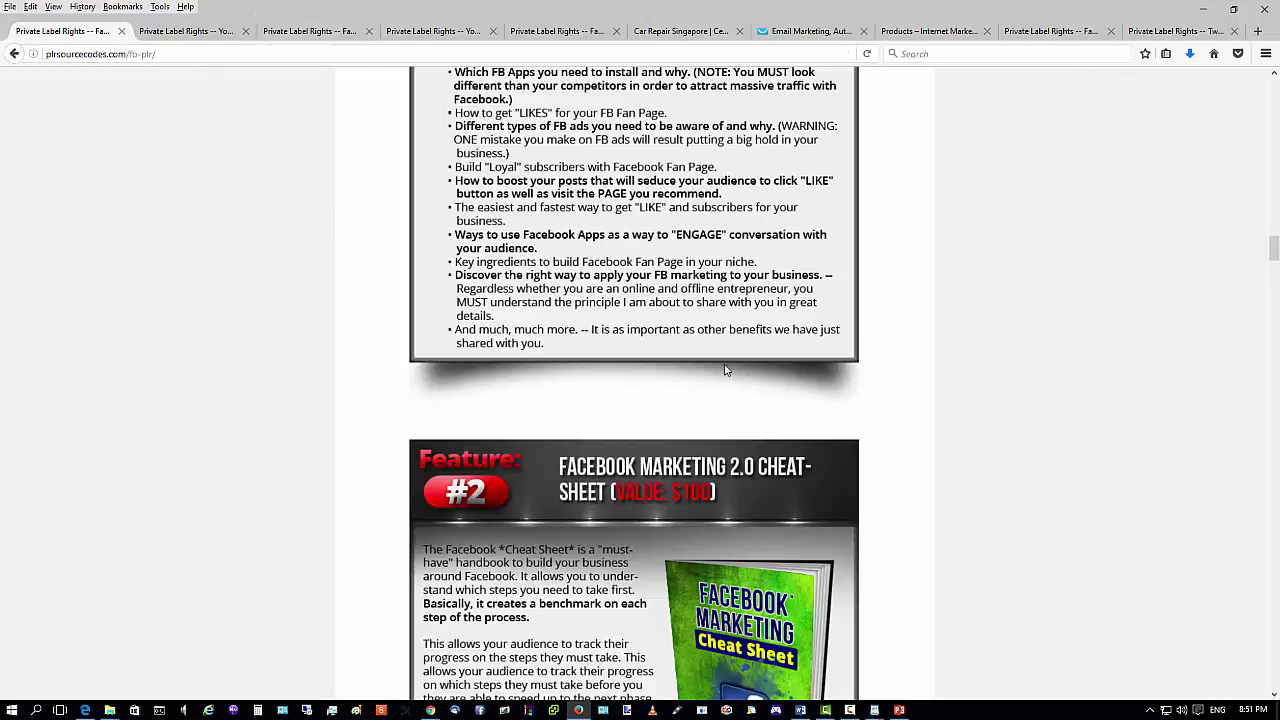
scroll(636, 350, "up", 4)
scroll(610, 350, "up", 6)
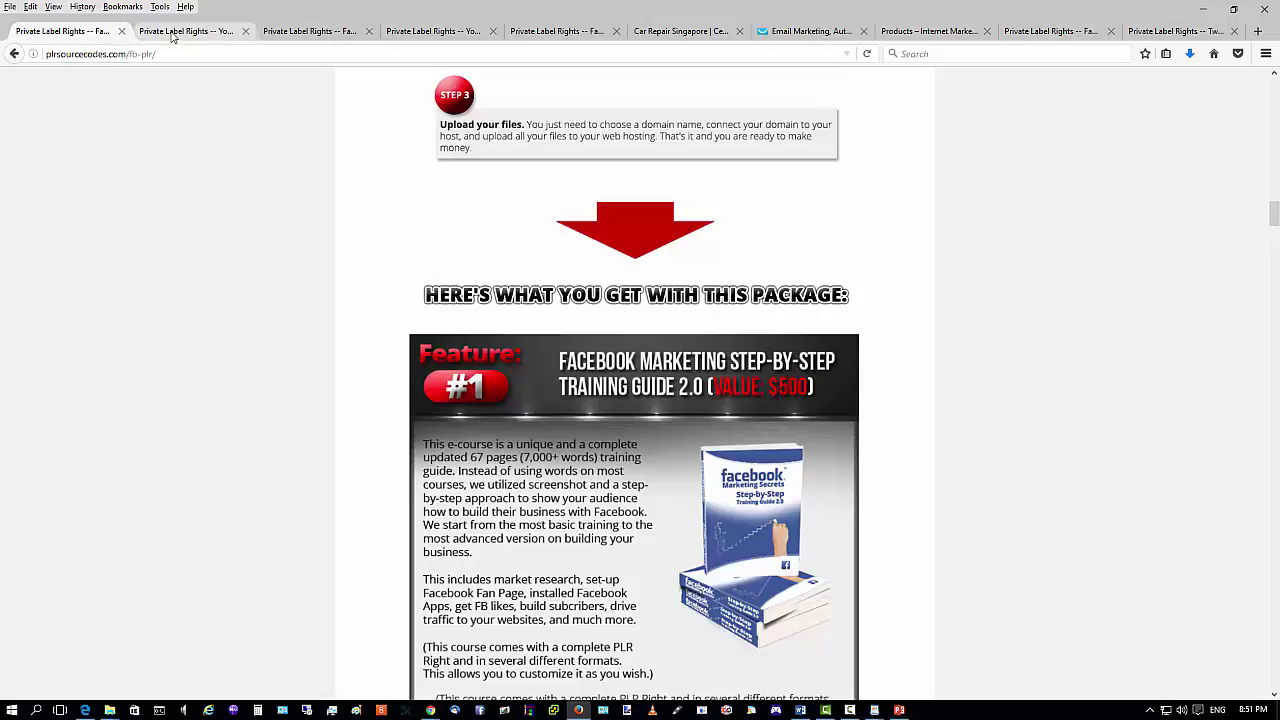
left_click(186, 31)
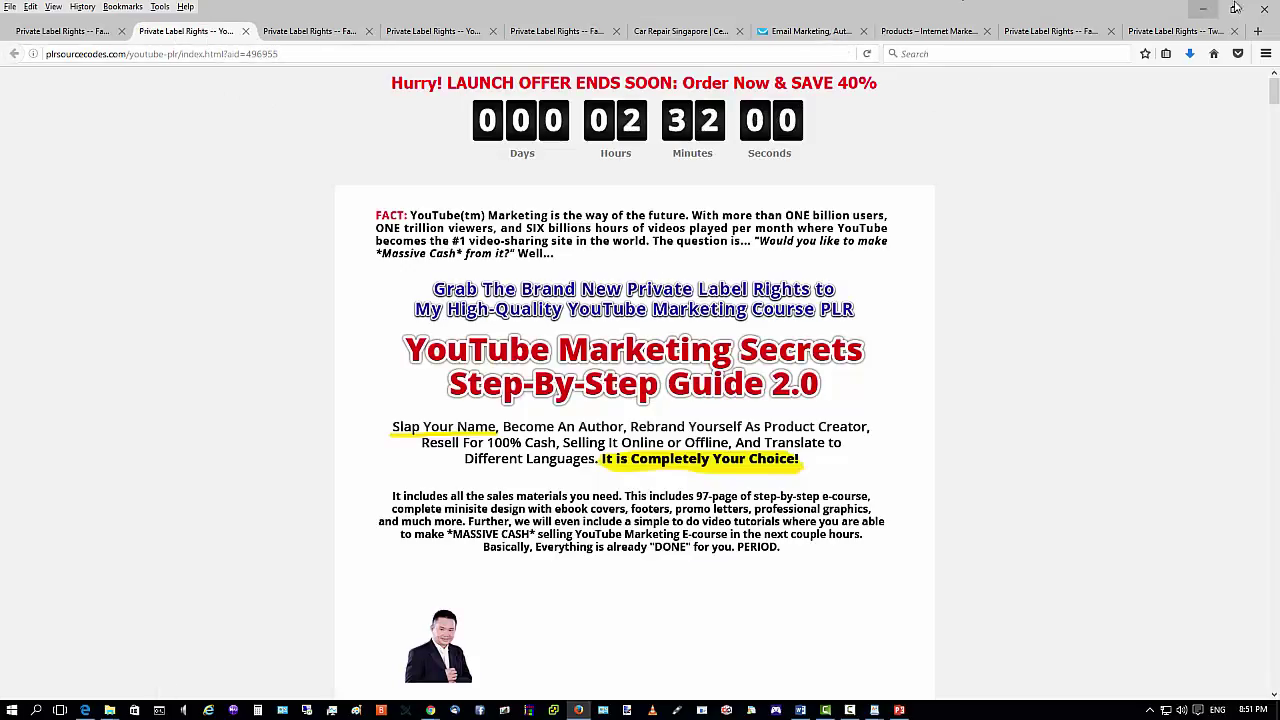
Bring the WordPad products17-gold file of HTML link code to the front.
left_click(1202, 9)
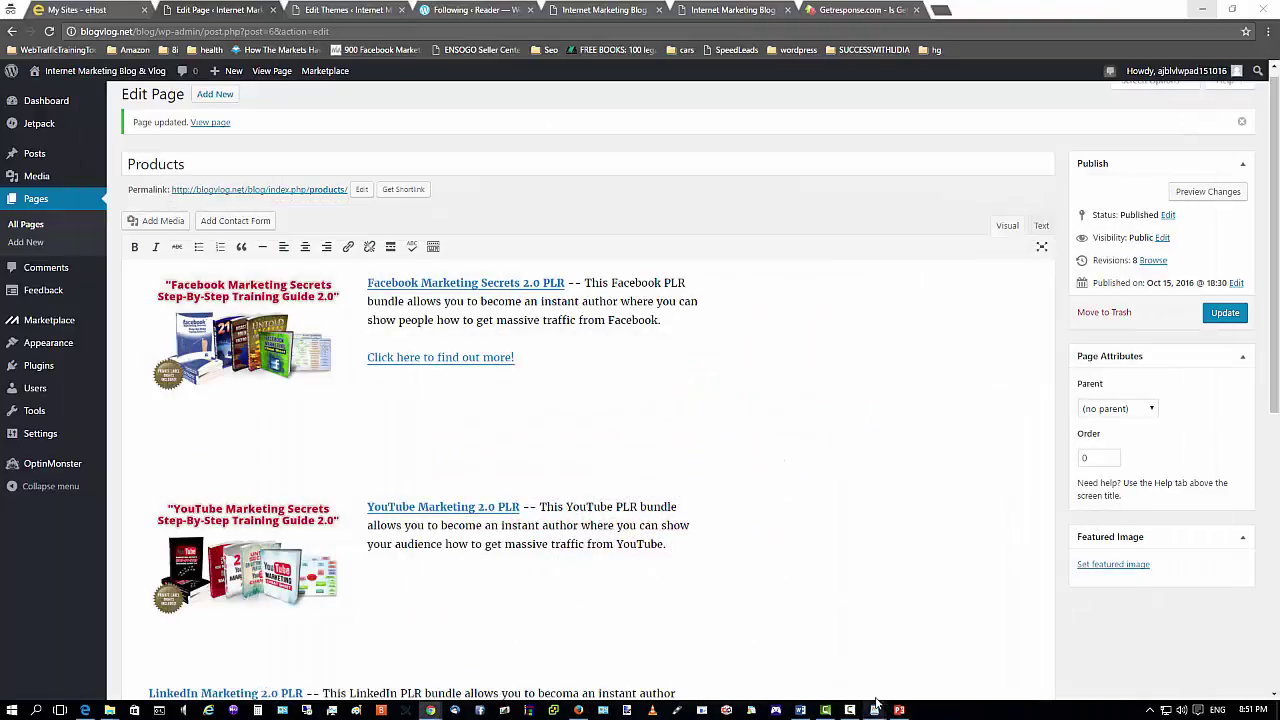
mouse_move(873, 710)
left_click(829, 657)
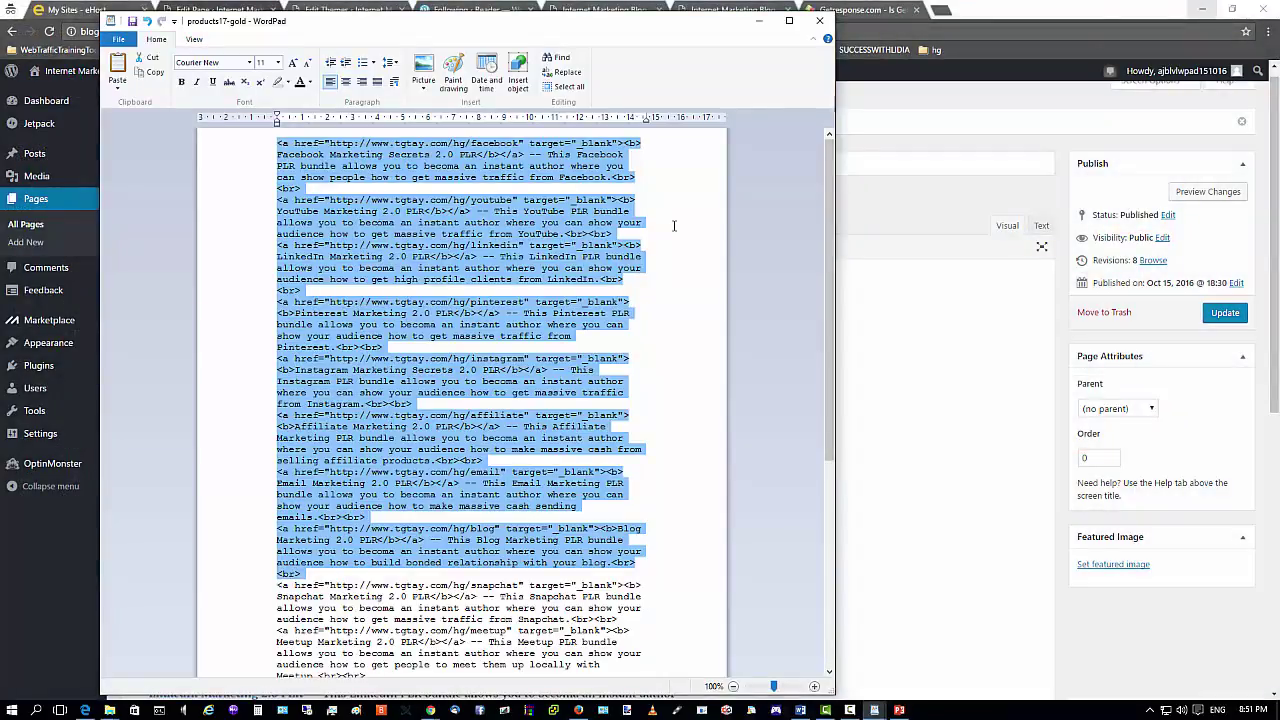
left_click(652, 222)
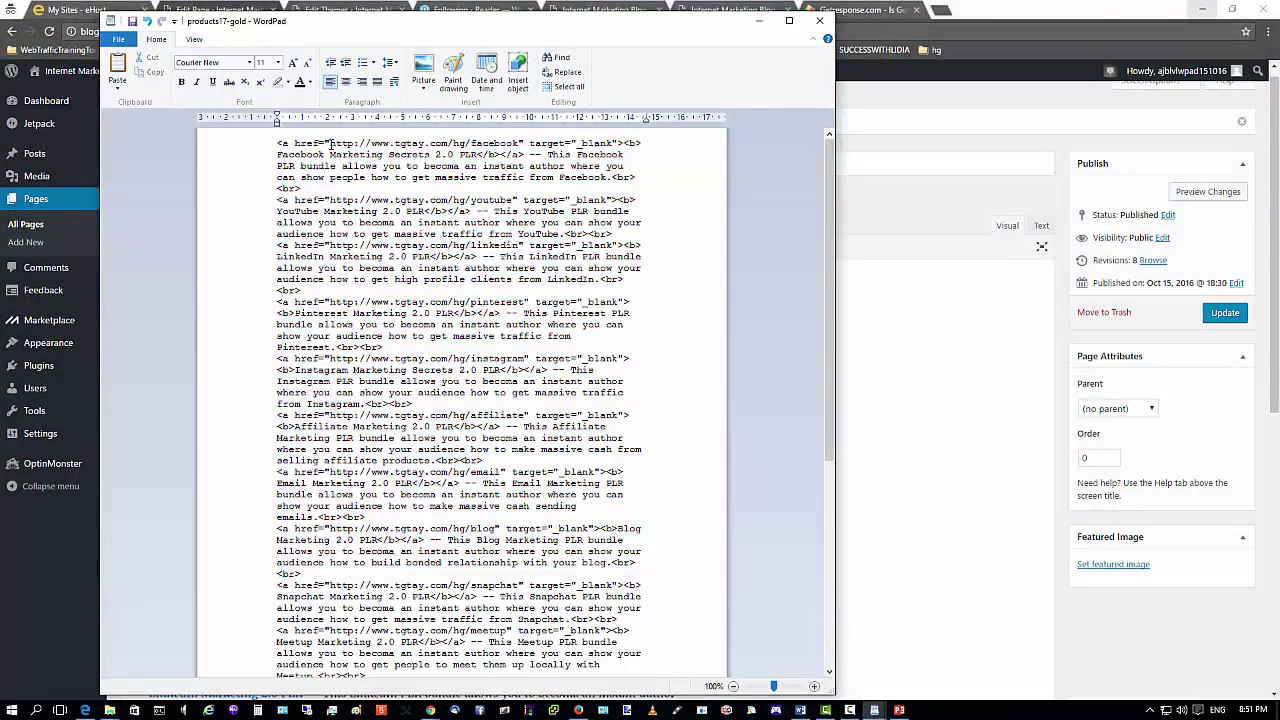
left_click_drag(330, 143, 492, 143)
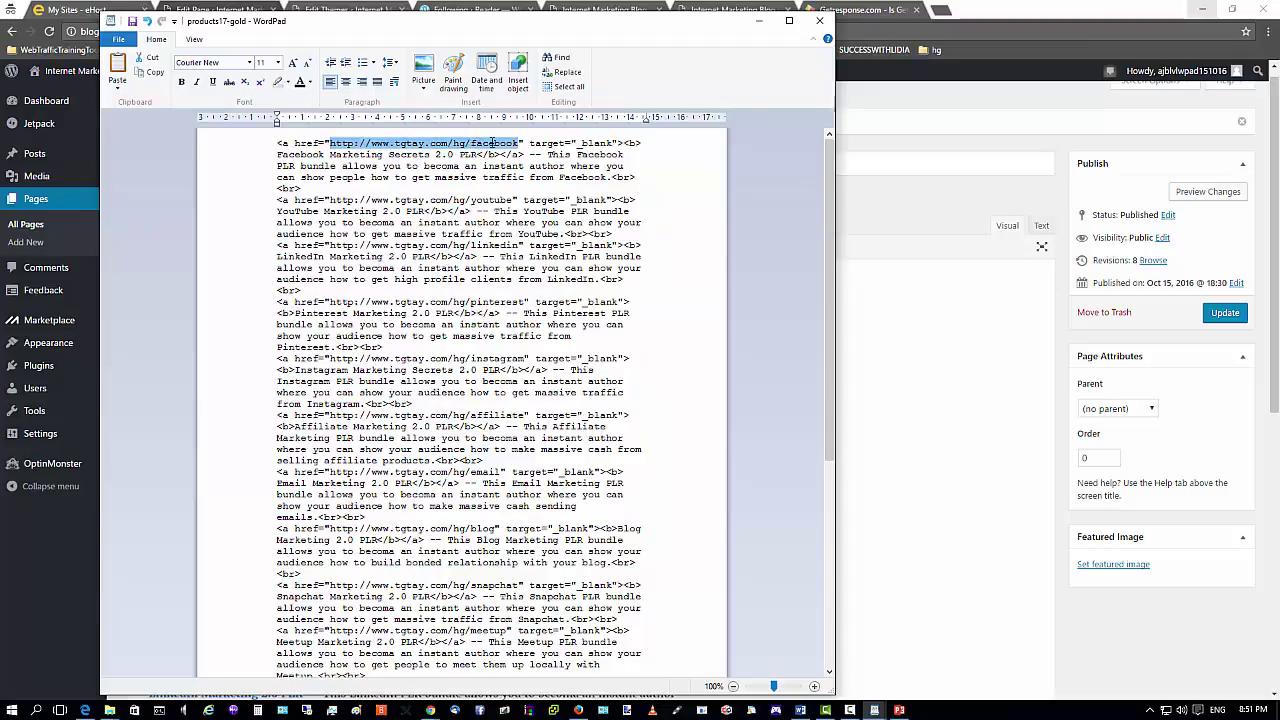
right_click(492, 147)
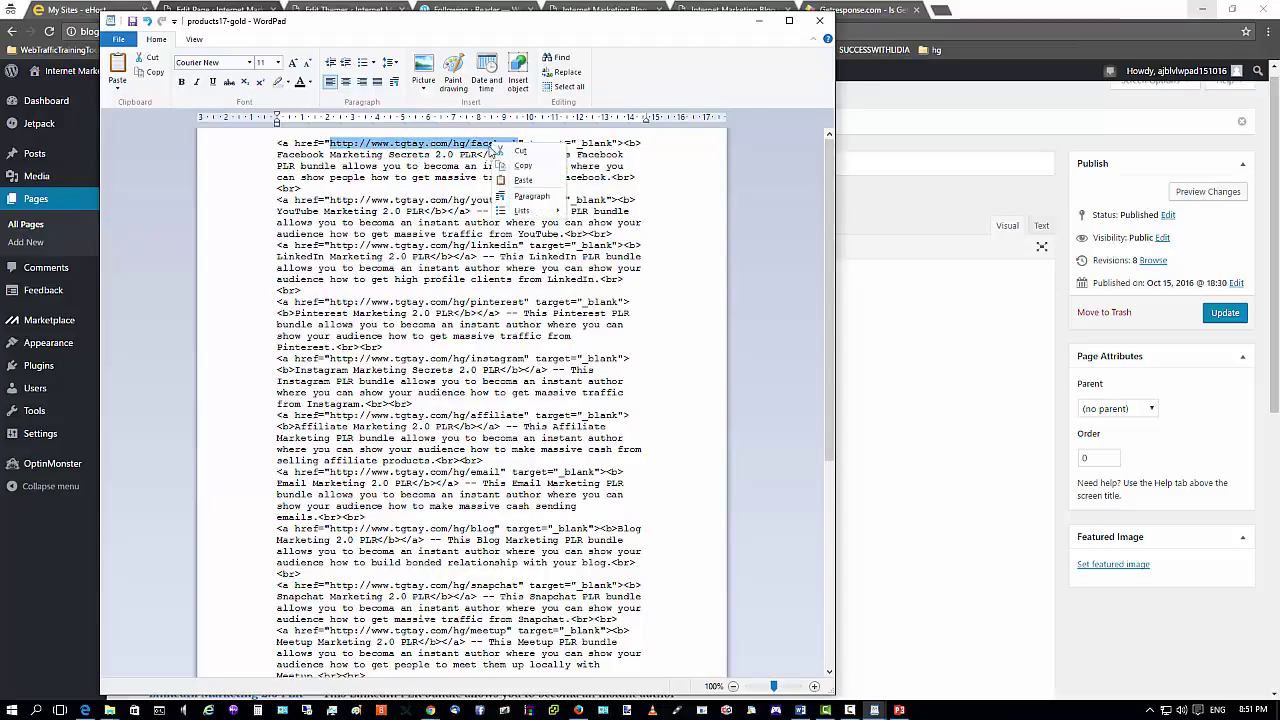
left_click(510, 170)
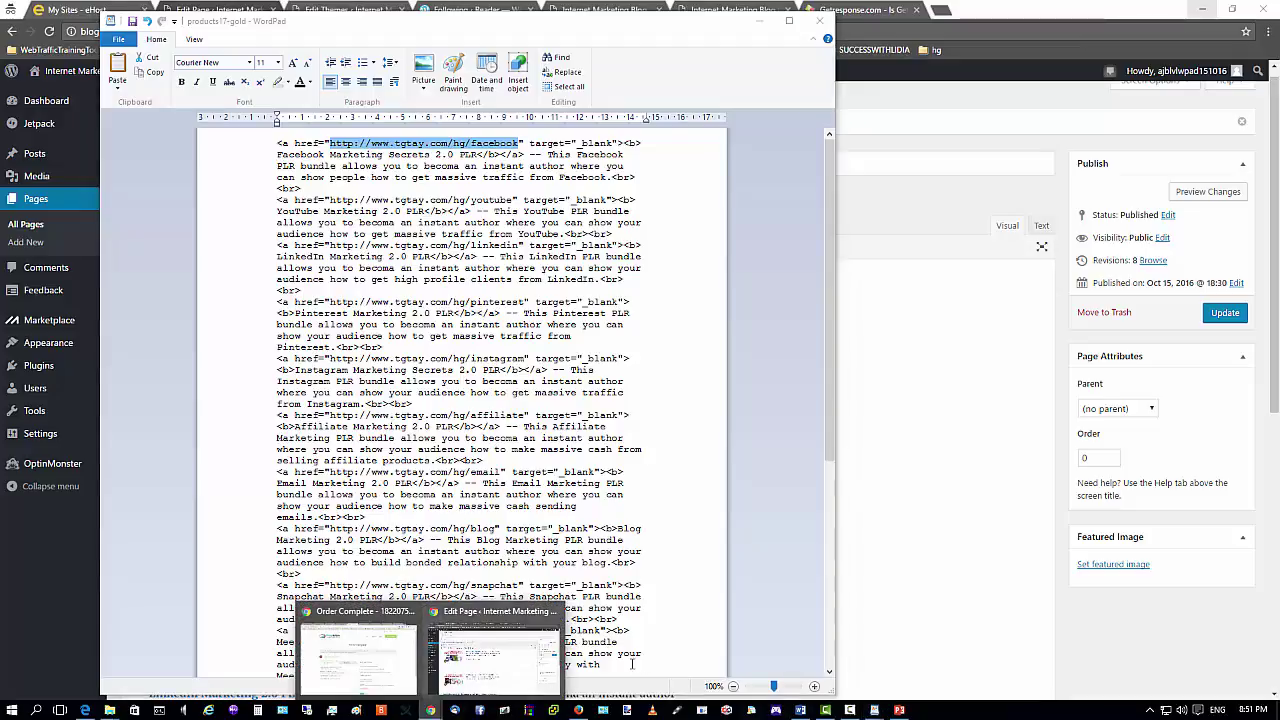
Load that URL in a new Firefox tab to confirm it reaches the Facebook Marketing sales page.
left_click(580, 711)
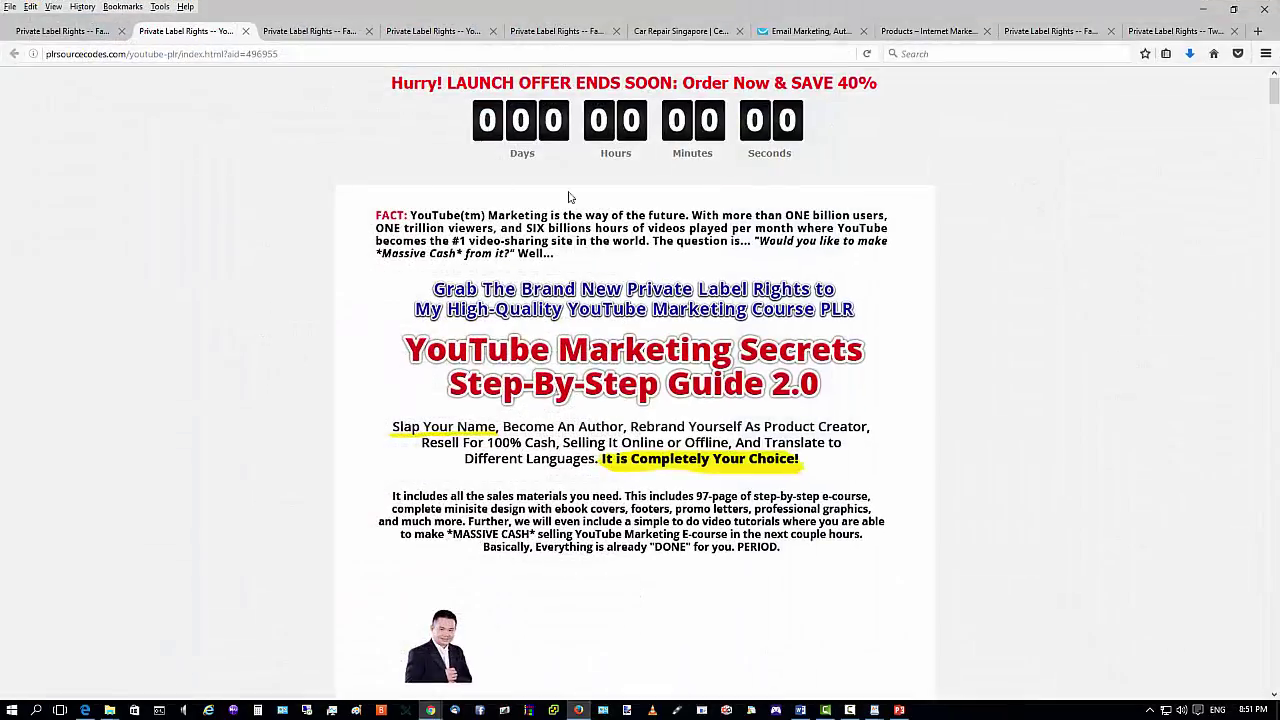
left_click(1258, 32)
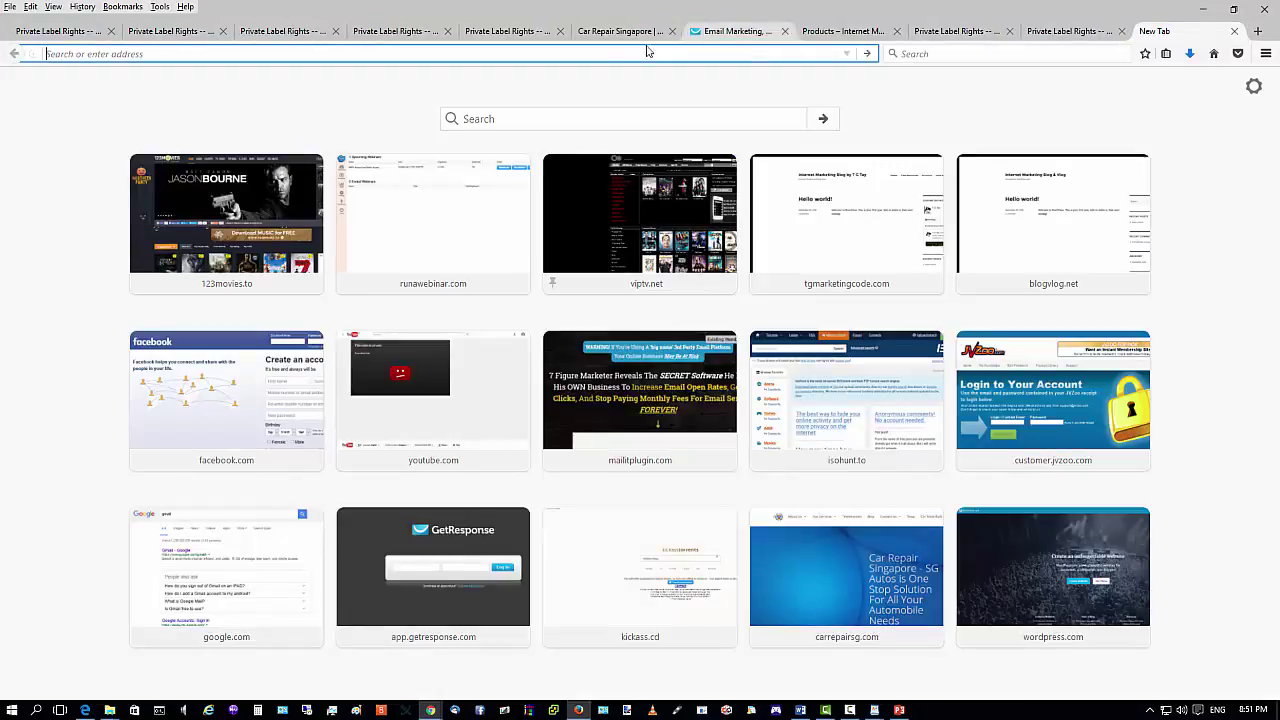
right_click(600, 52)
left_click(640, 122)
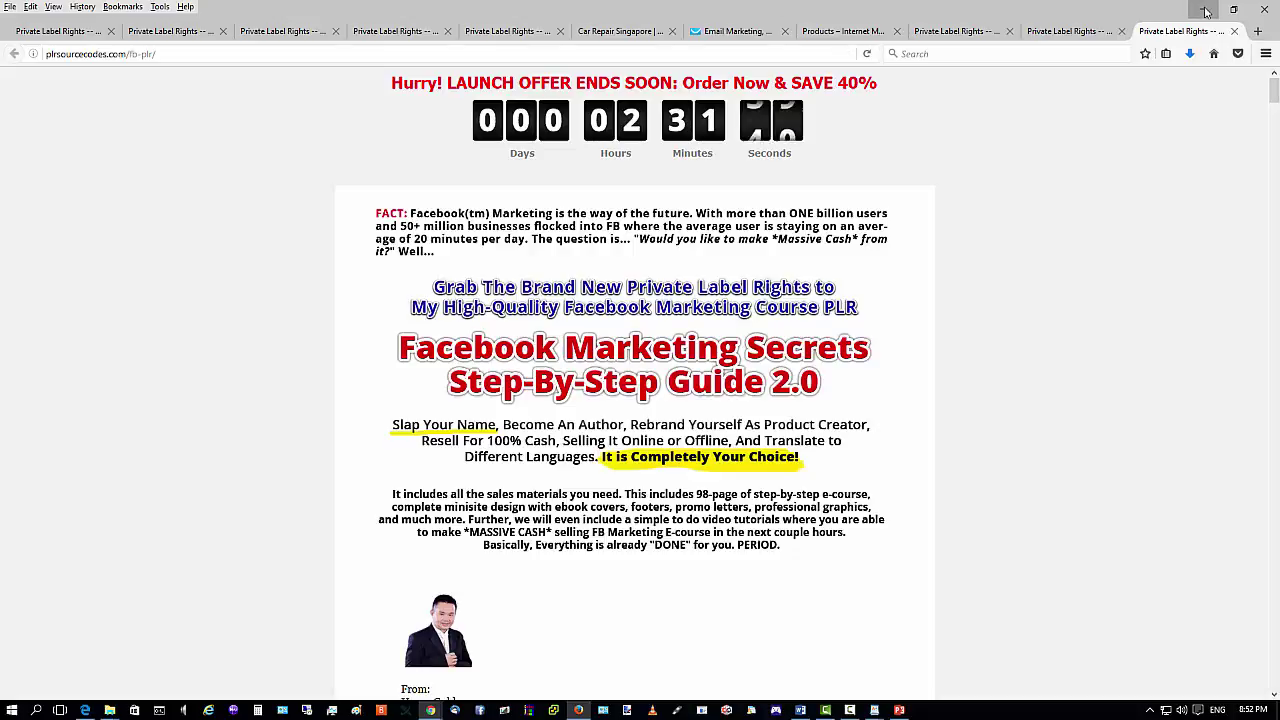
left_click(1200, 8)
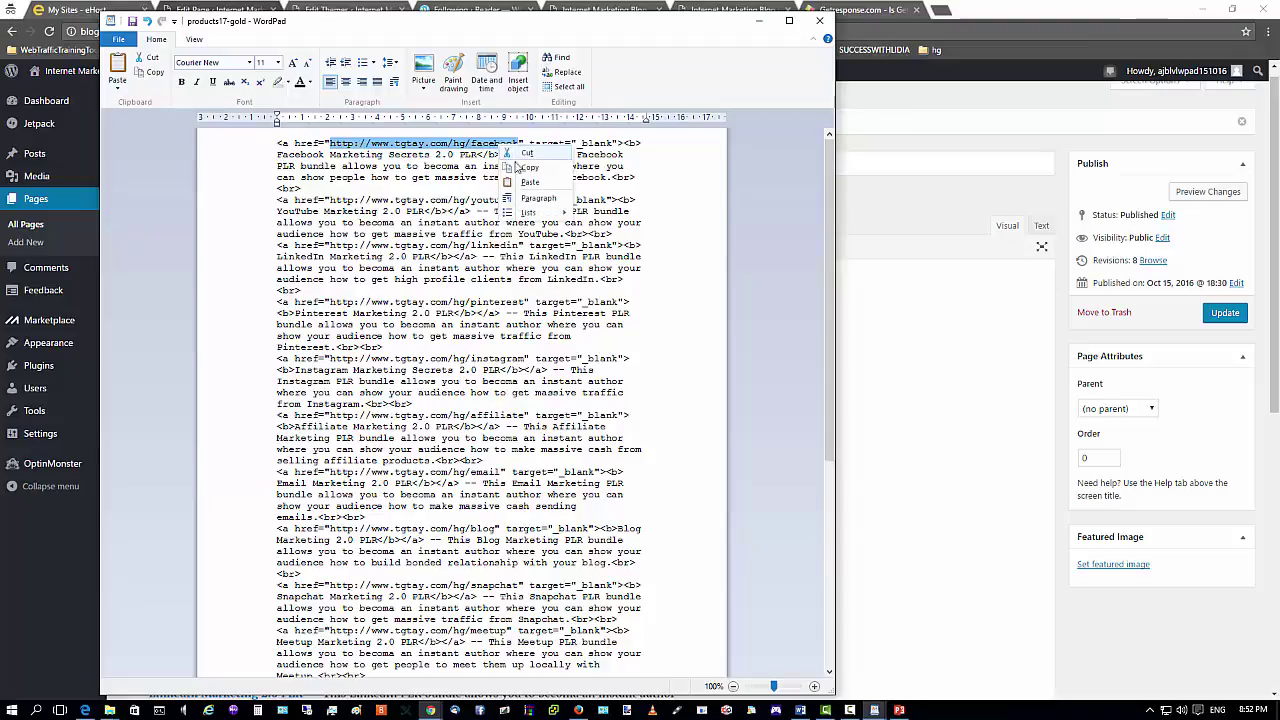
left_click(864, 205)
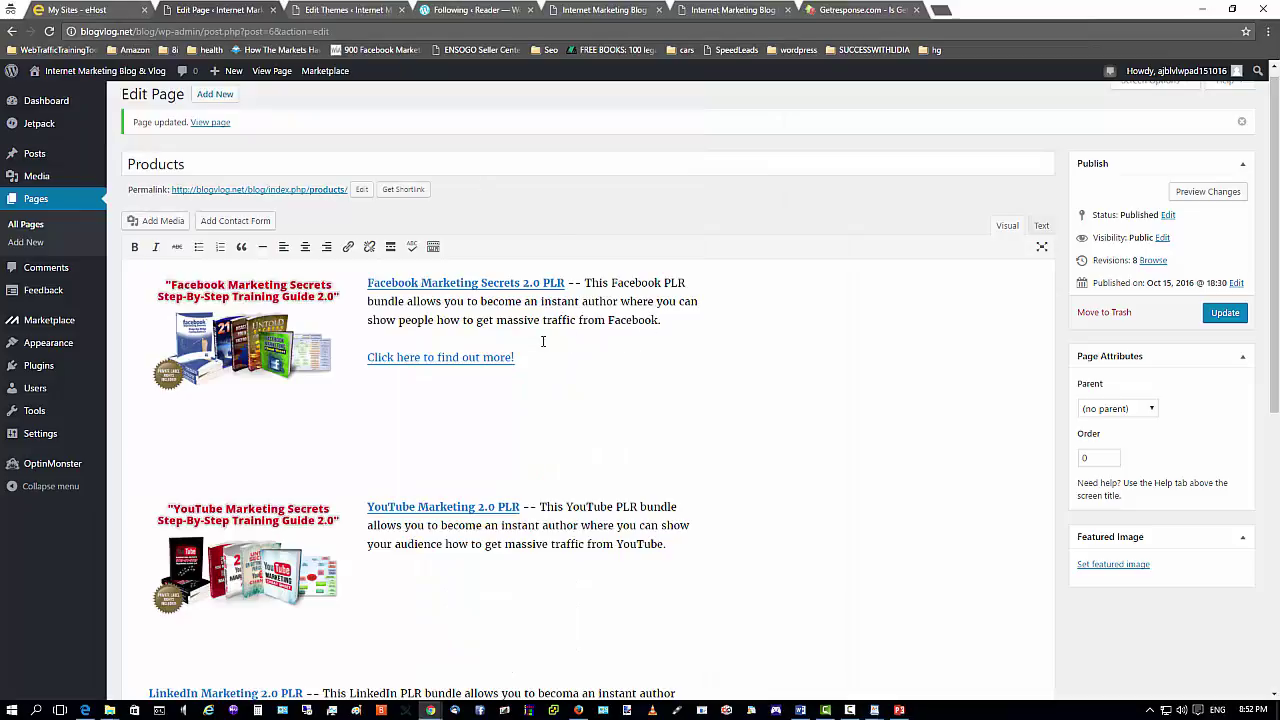
left_click_drag(518, 357, 367, 358)
left_click(487, 382)
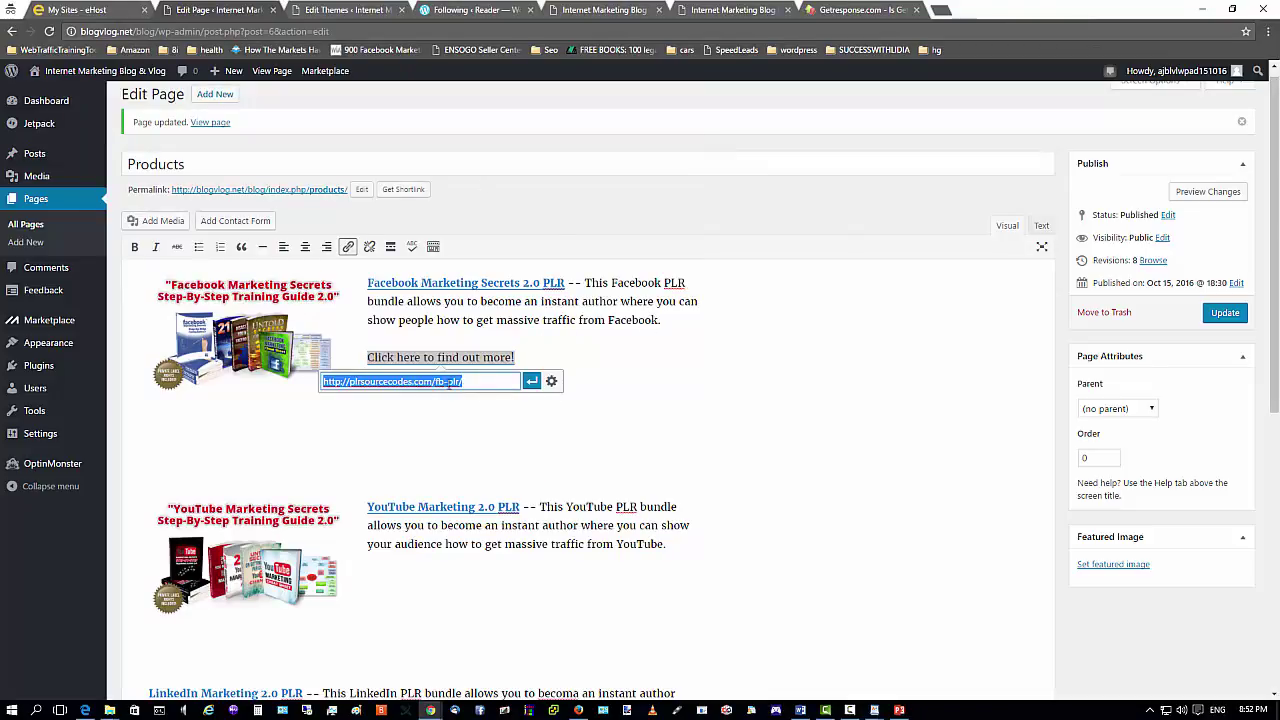
right_click(446, 383)
left_click(478, 426)
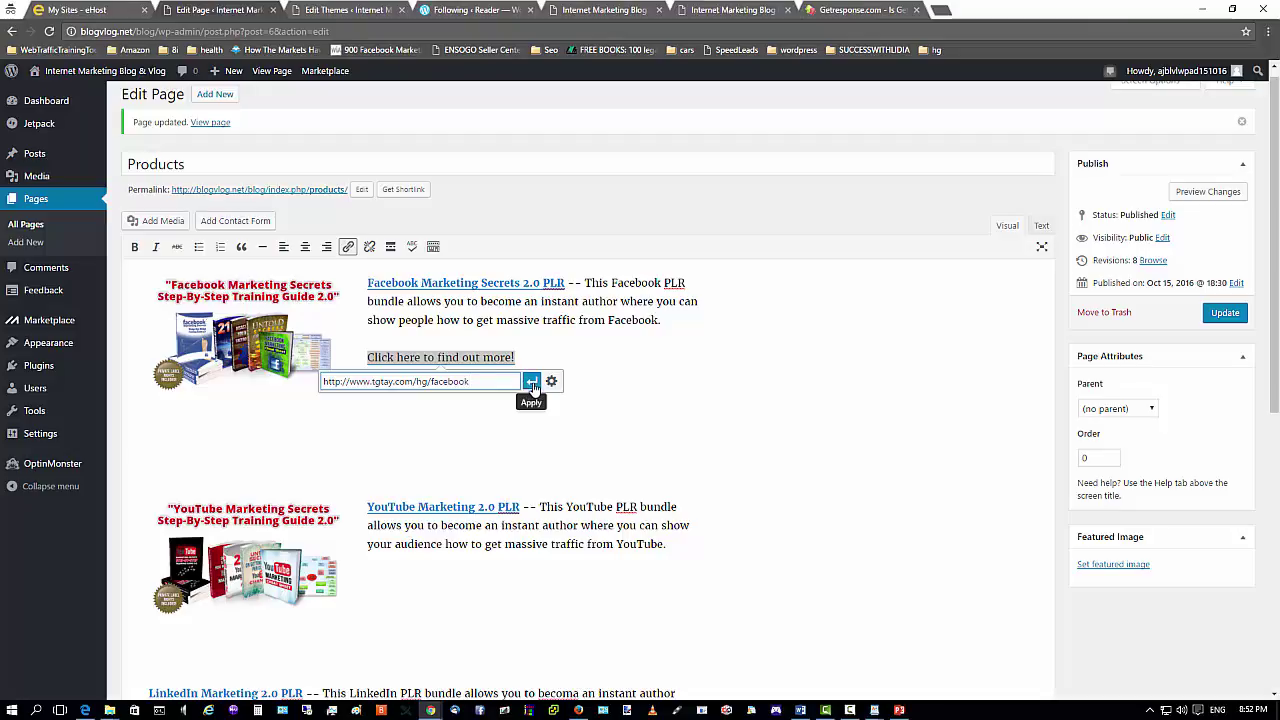
left_click(532, 381)
Update the Products page and bring up the Facebook Marketing sales page in Firefox.
left_click(1230, 315)
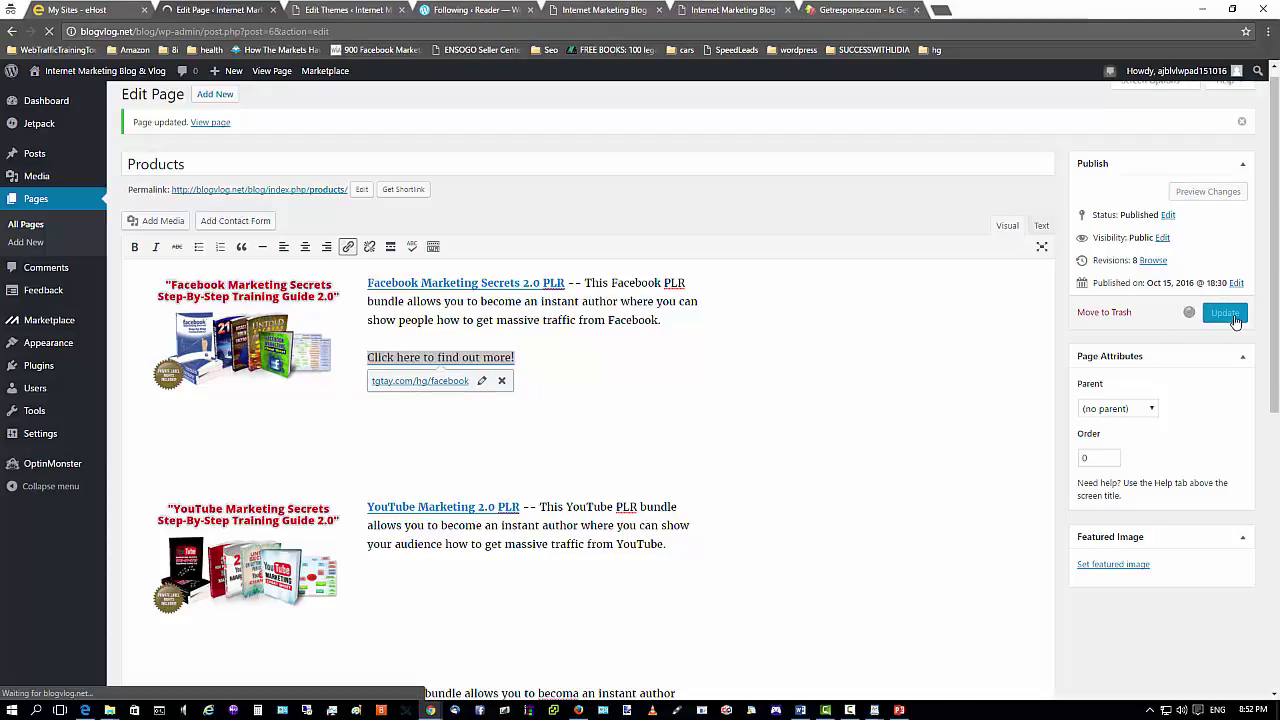
left_click(580, 711)
left_click(87, 34)
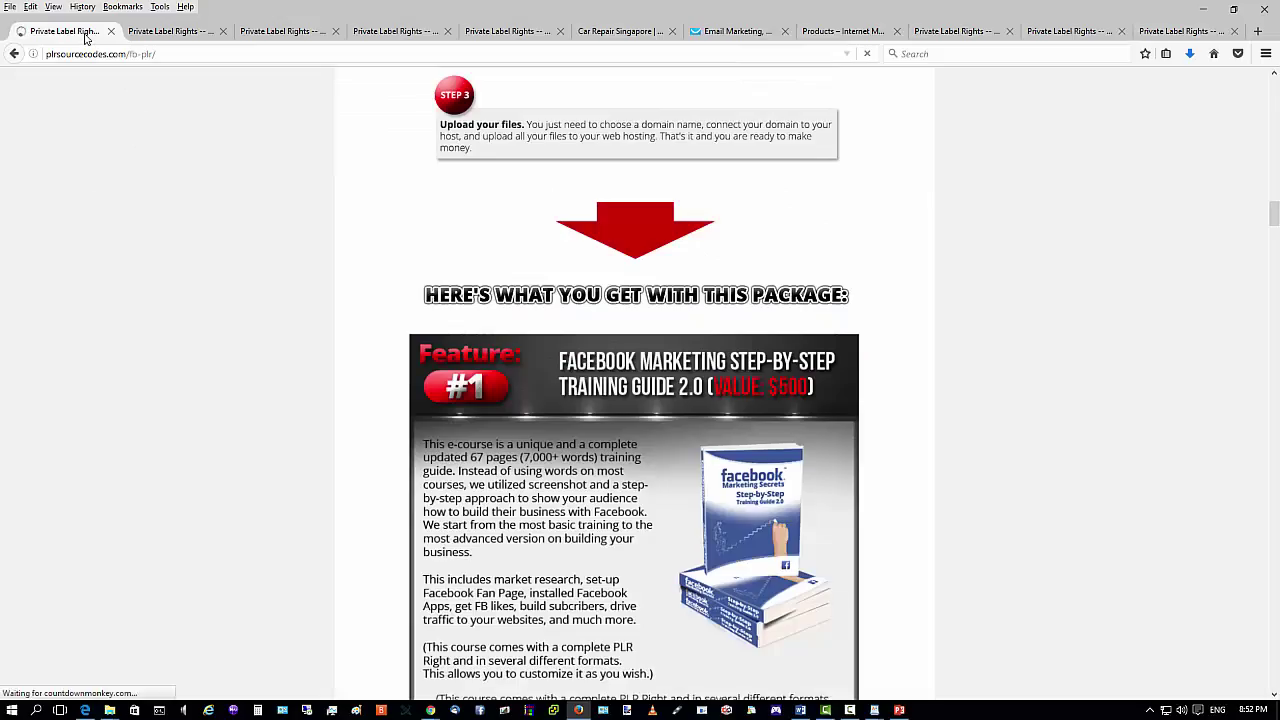
Reload the live Products page and test that the Facebook find-out-more link reaches the sales page.
key("F5")
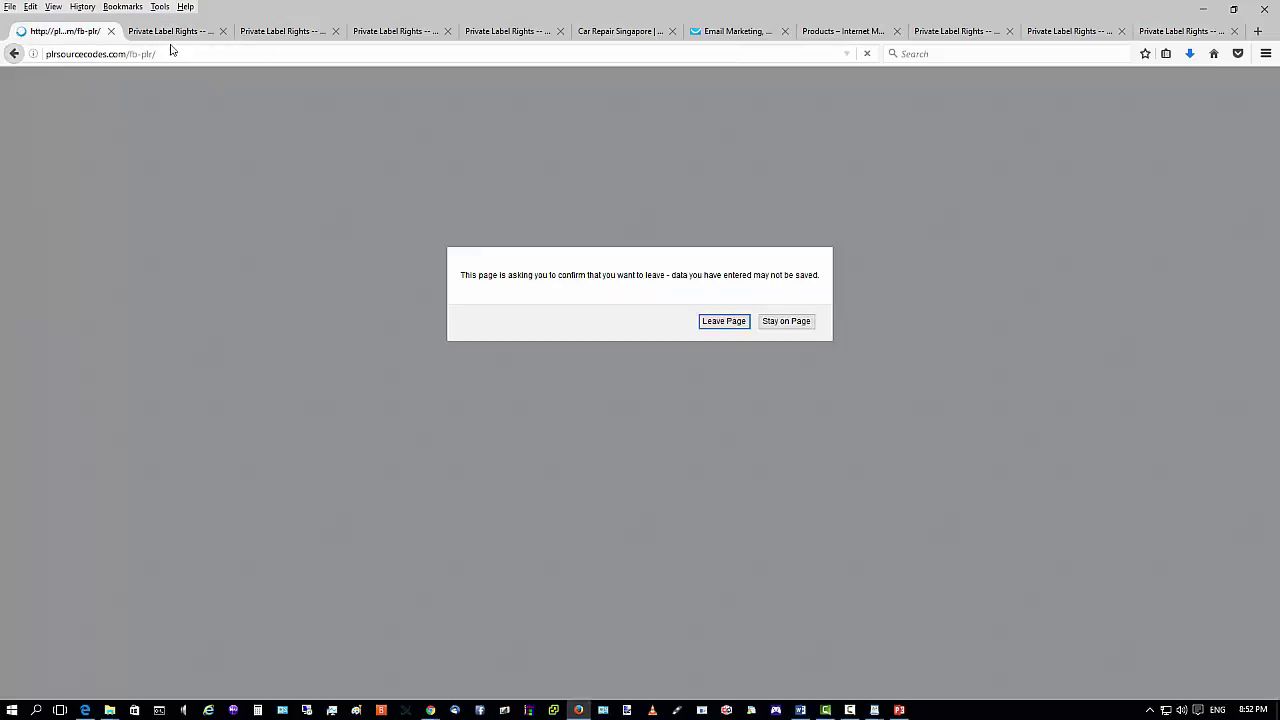
left_click(723, 321)
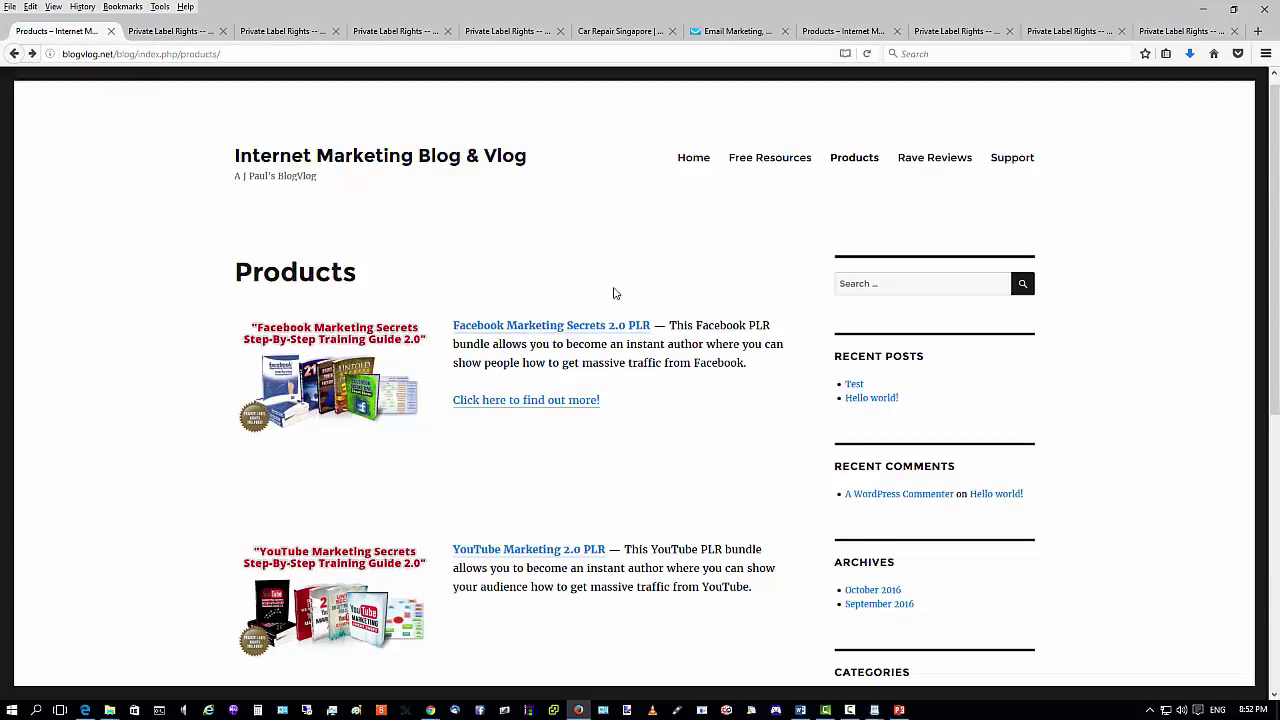
left_click(566, 405)
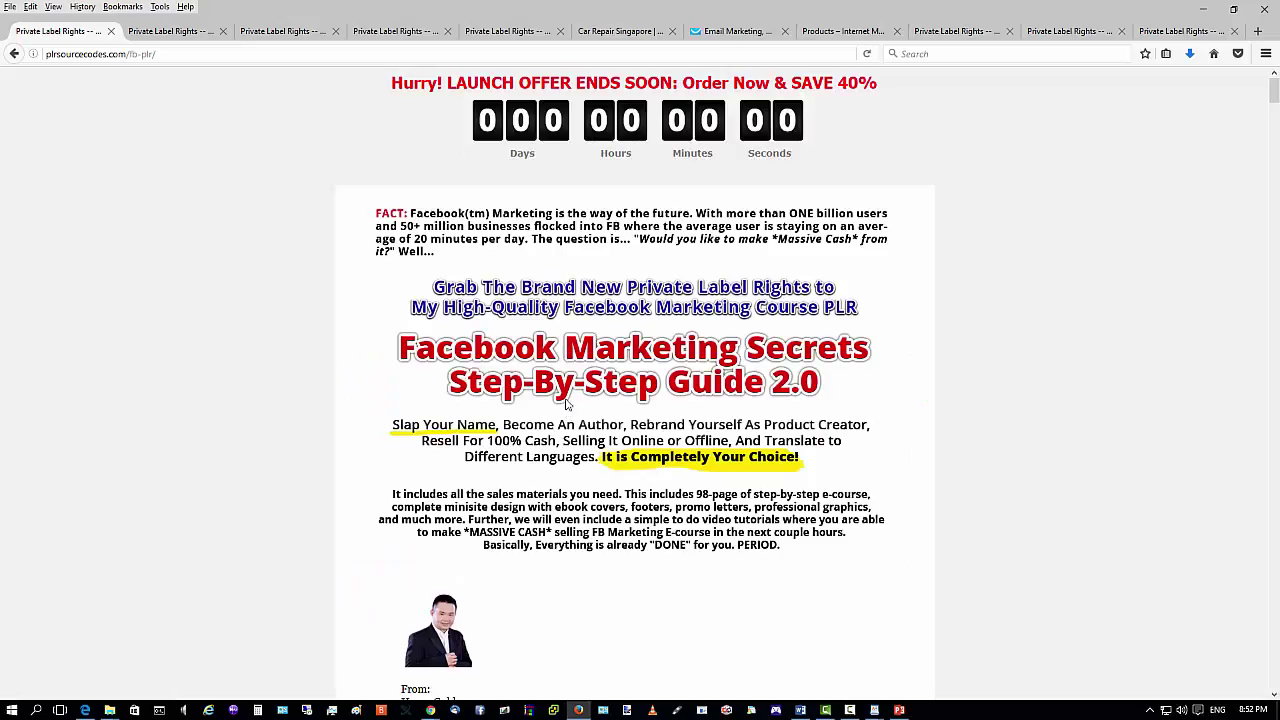
scroll(710, 378, "down", 7)
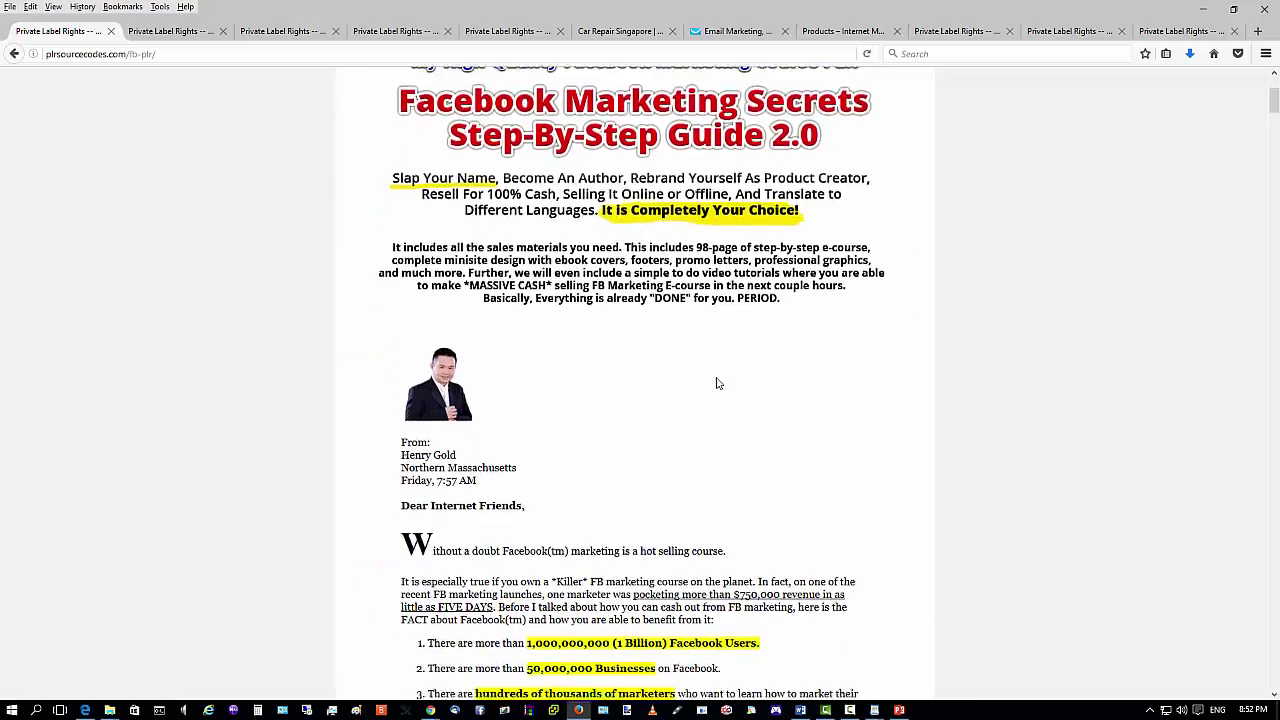
scroll(704, 374, "up", 6)
scroll(704, 374, "up", 1)
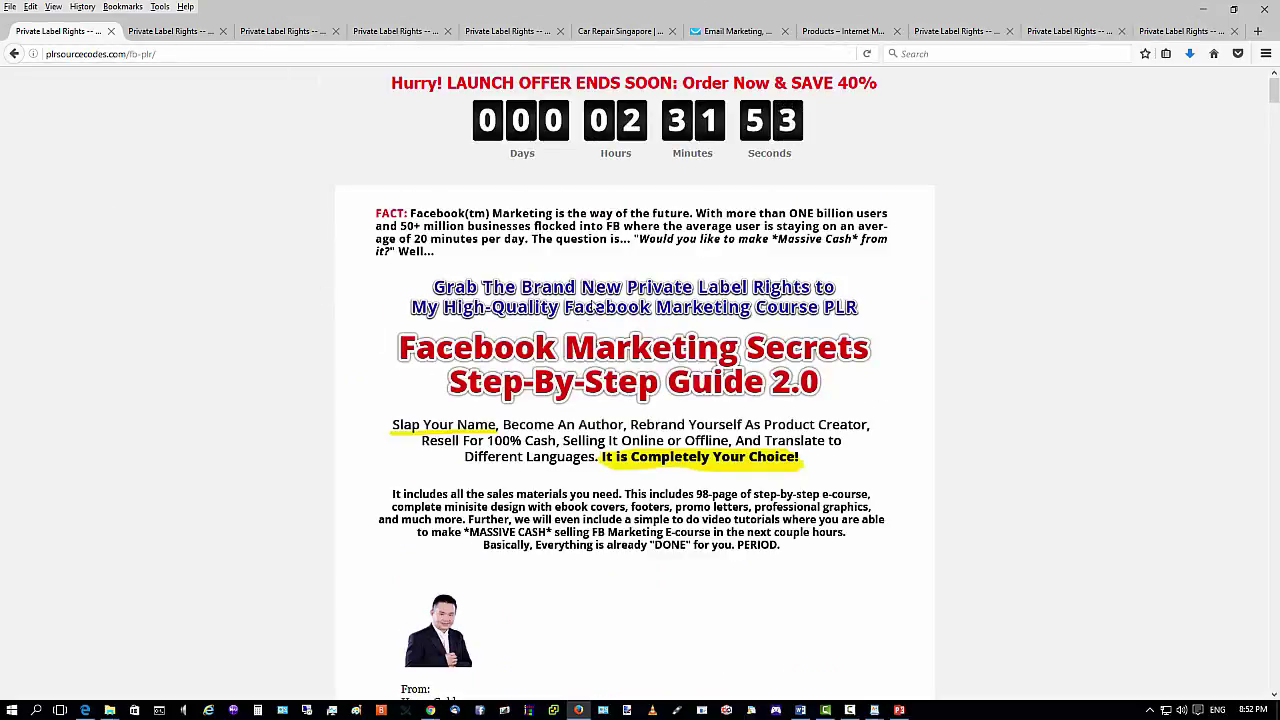
Go back to the Products page and minimize Firefox to reach the WordPress editor.
left_click(14, 53)
left_click(720, 323)
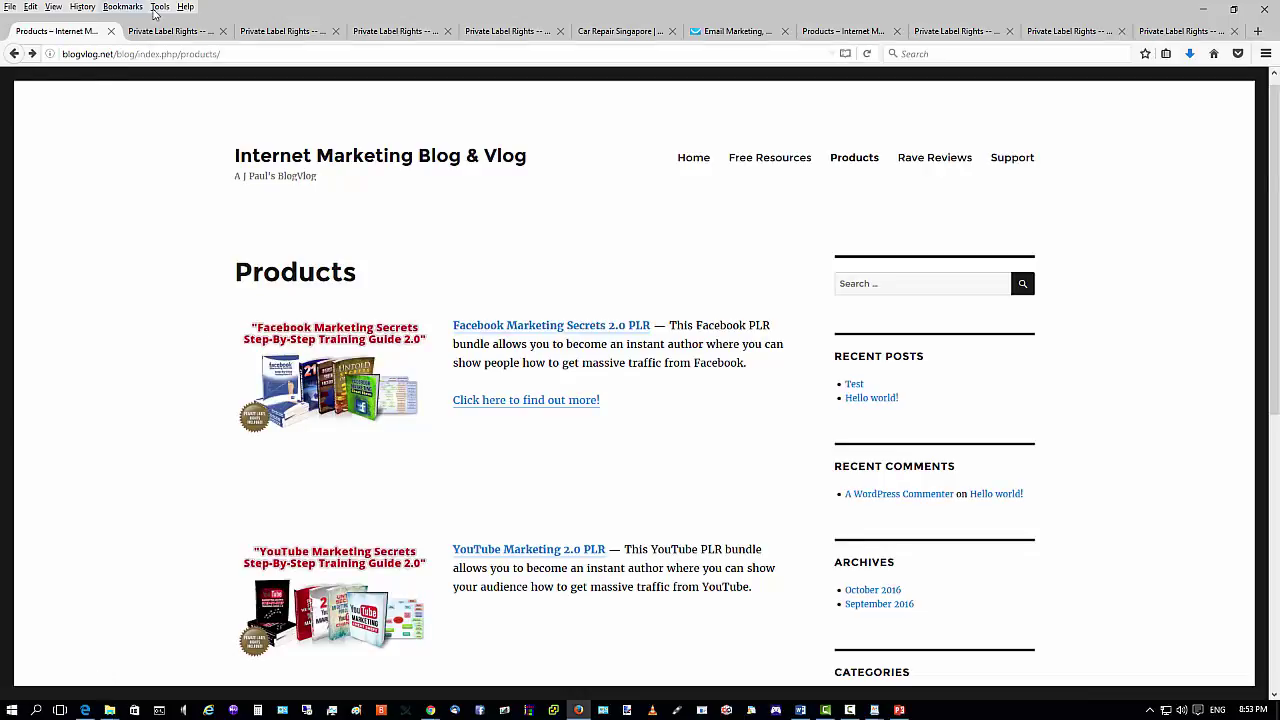
left_click(1197, 10)
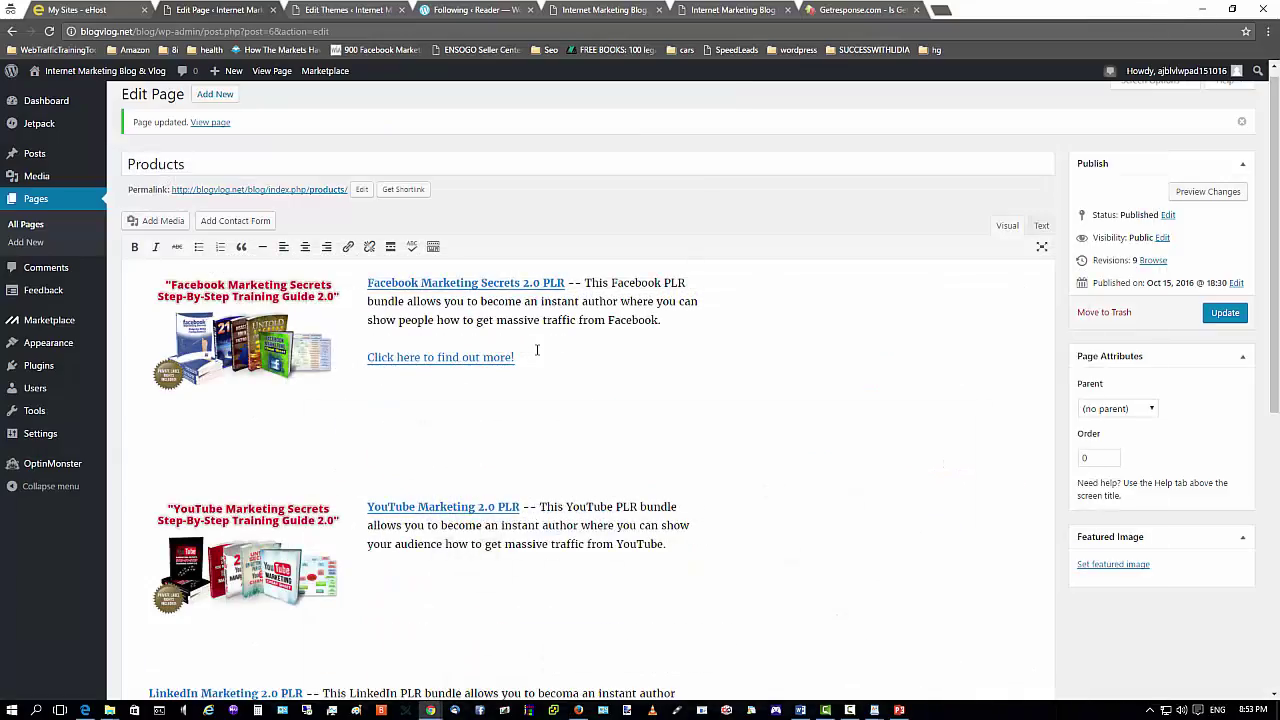
Tick 'Open link in a new tab' for the Facebook find-out-more link and update the Products page.
left_click_drag(516, 357, 367, 357)
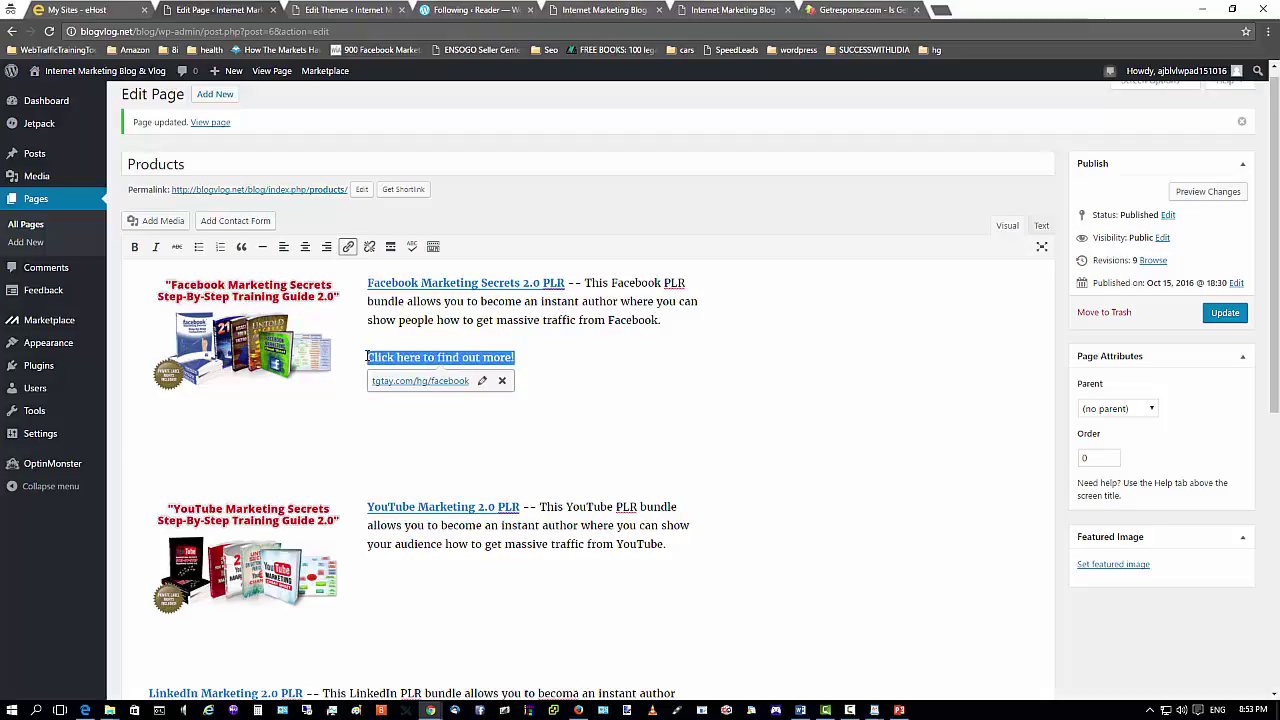
left_click(481, 382)
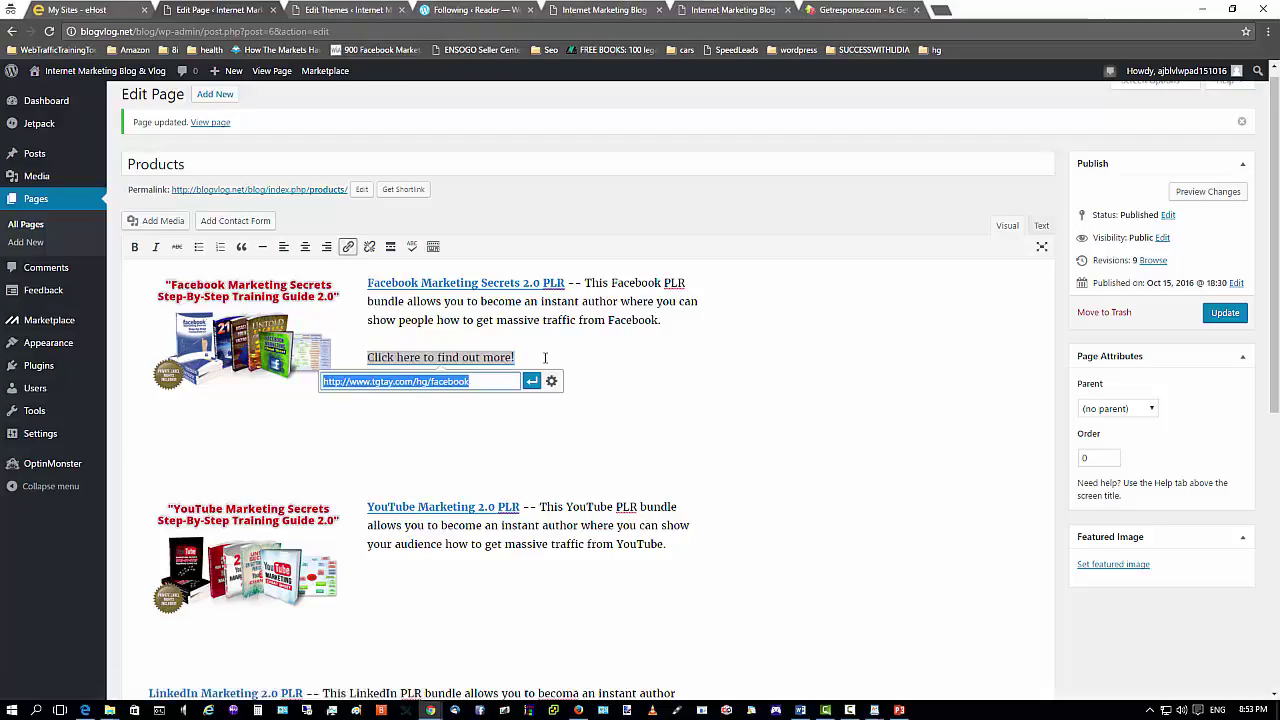
left_click(551, 381)
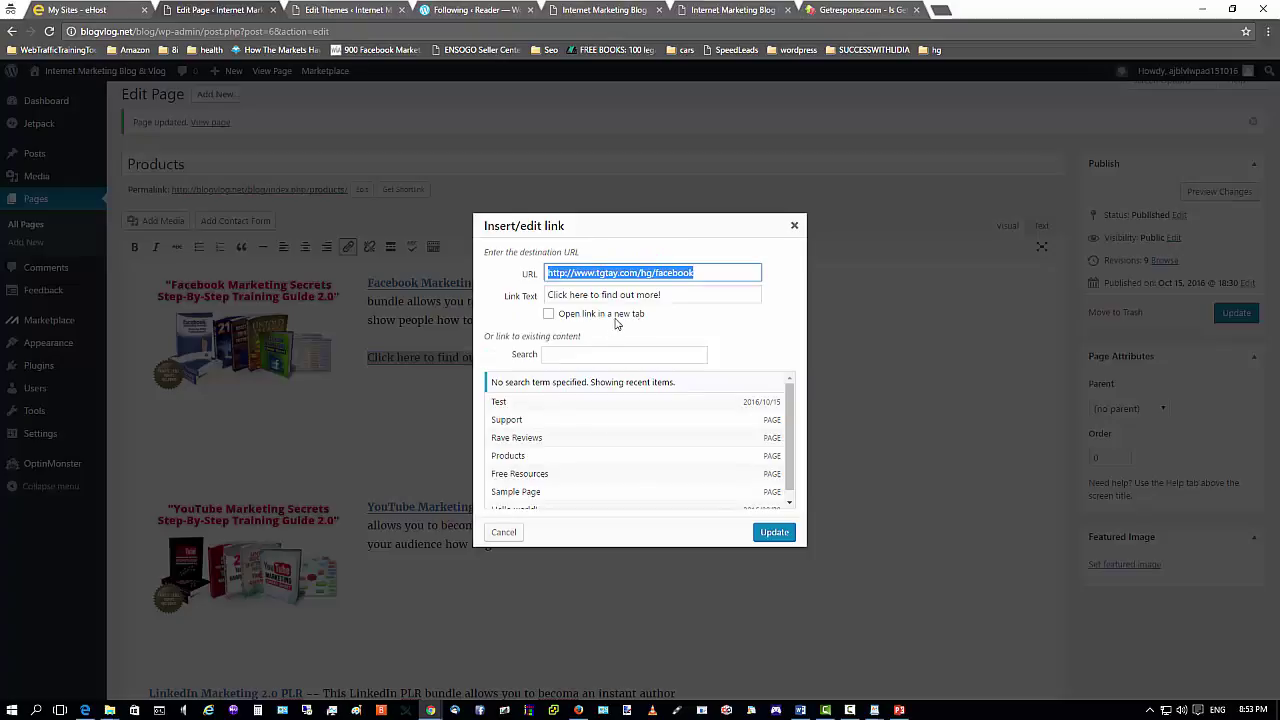
left_click(549, 315)
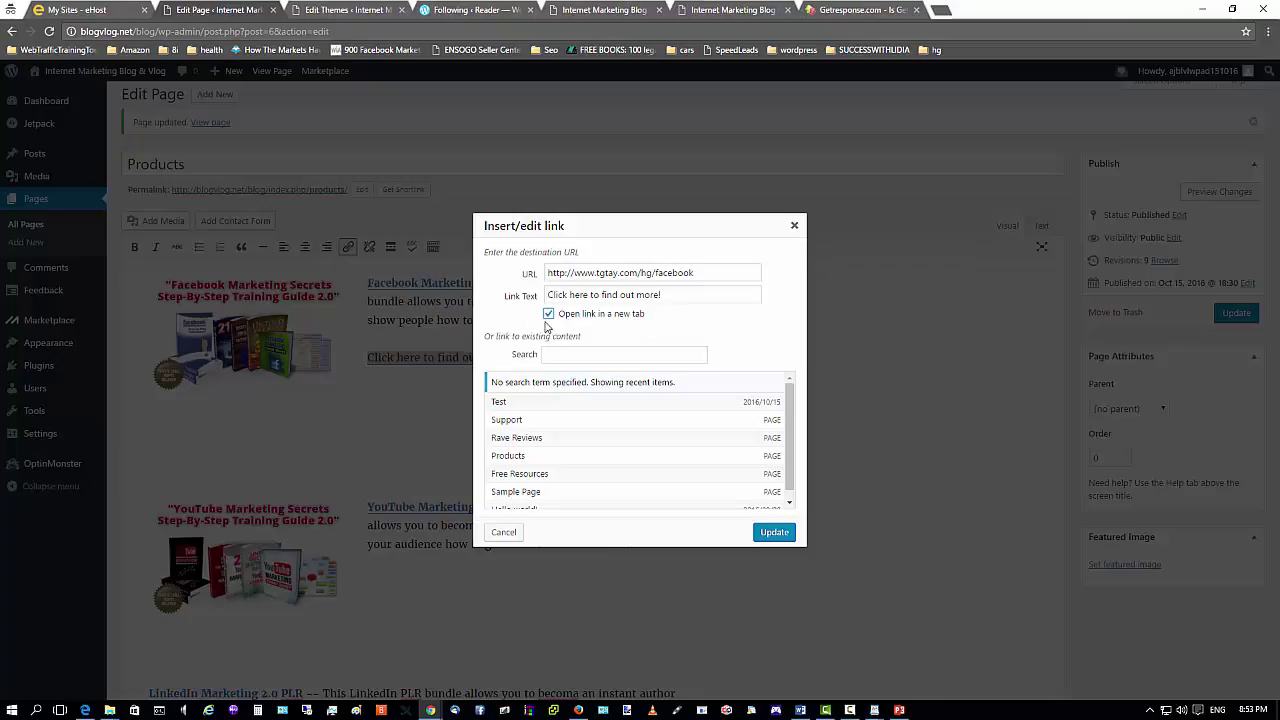
left_click(774, 532)
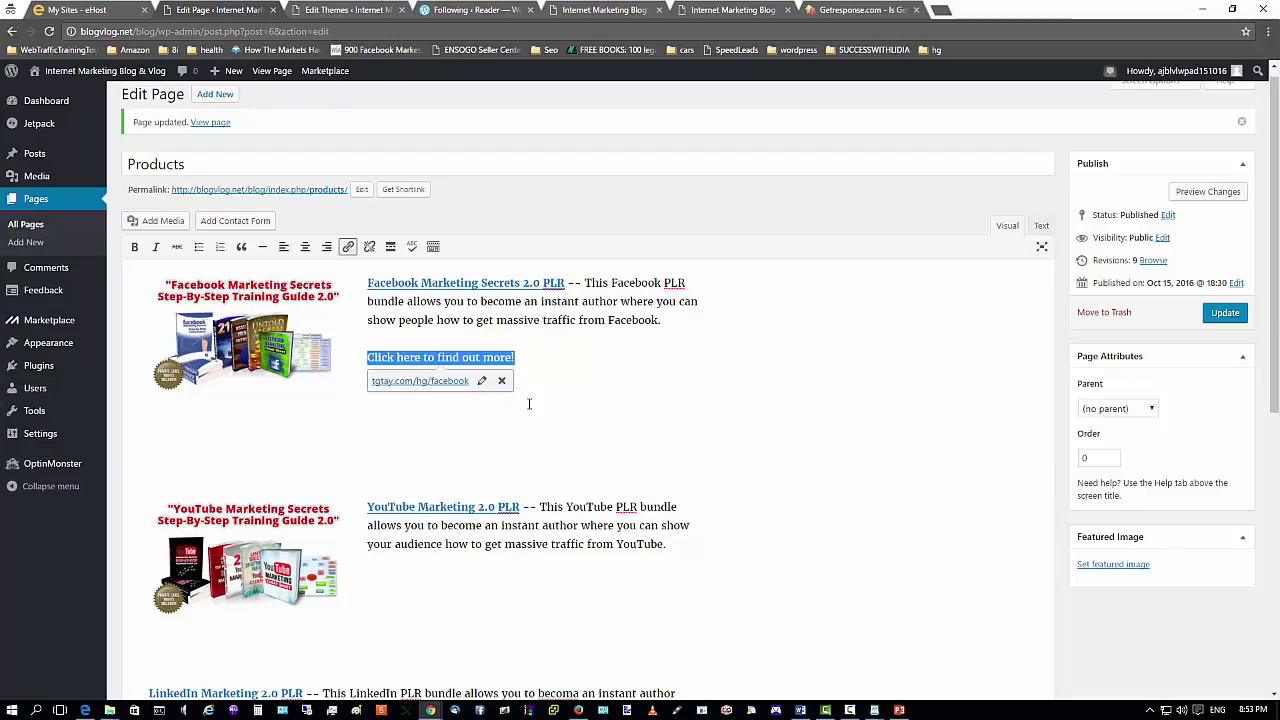
left_click(394, 388)
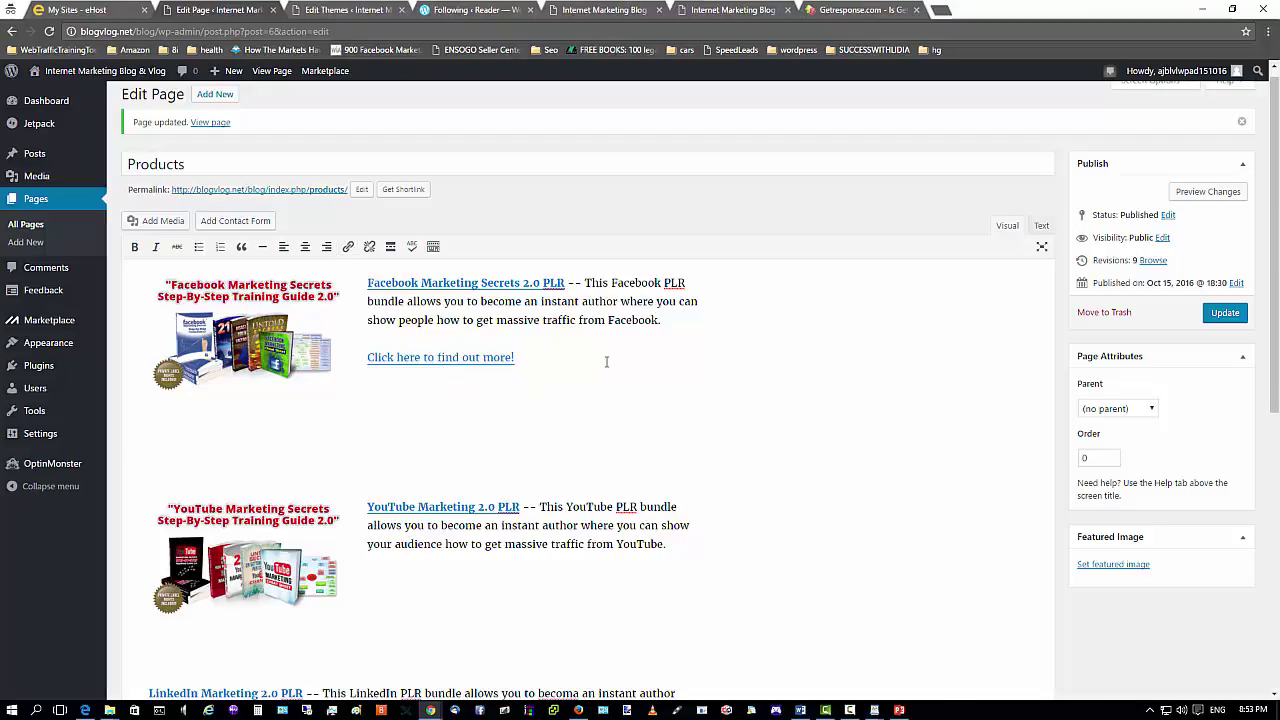
left_click(1236, 320)
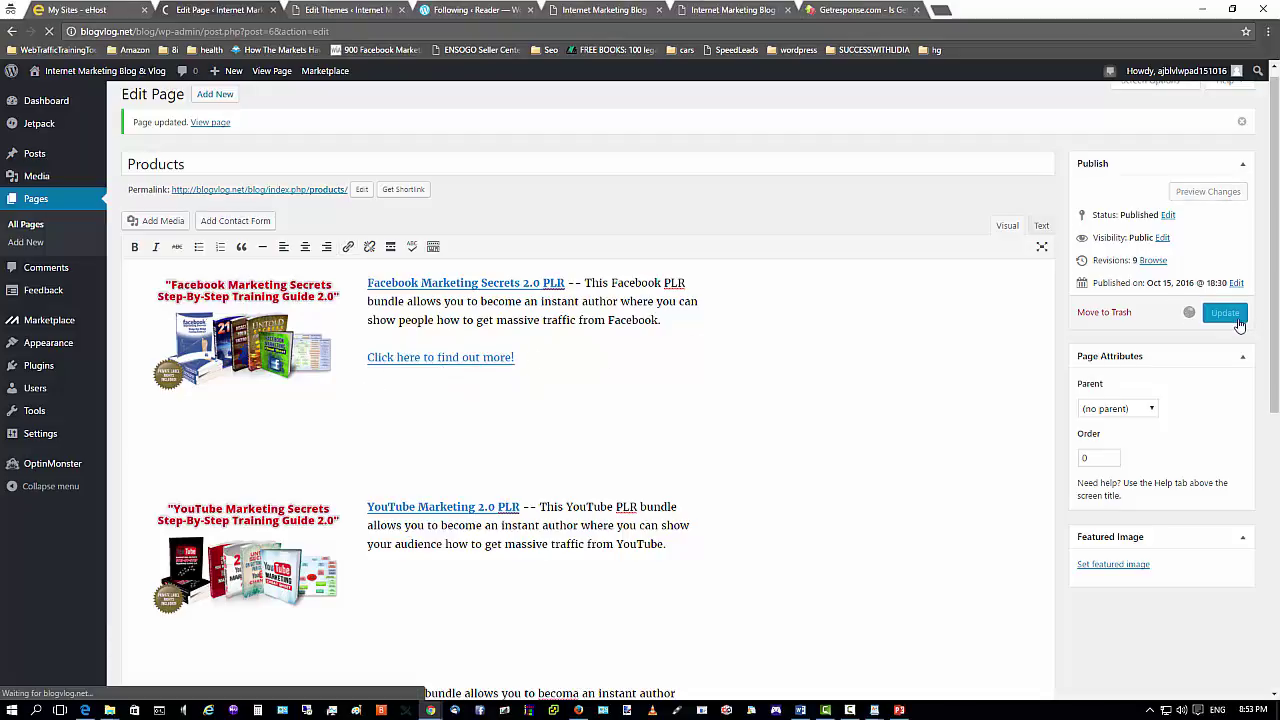
Reload the live Products page in Firefox and test the Facebook find-out-more link.
left_click(1198, 12)
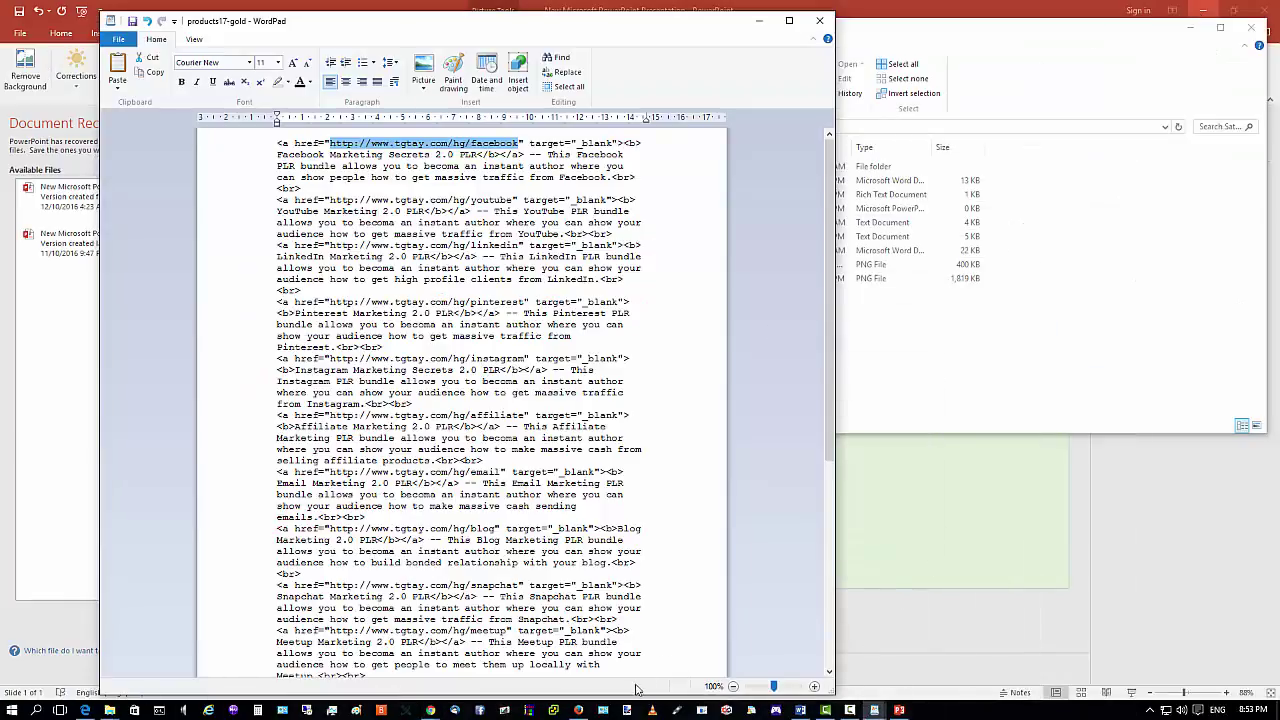
left_click(578, 710)
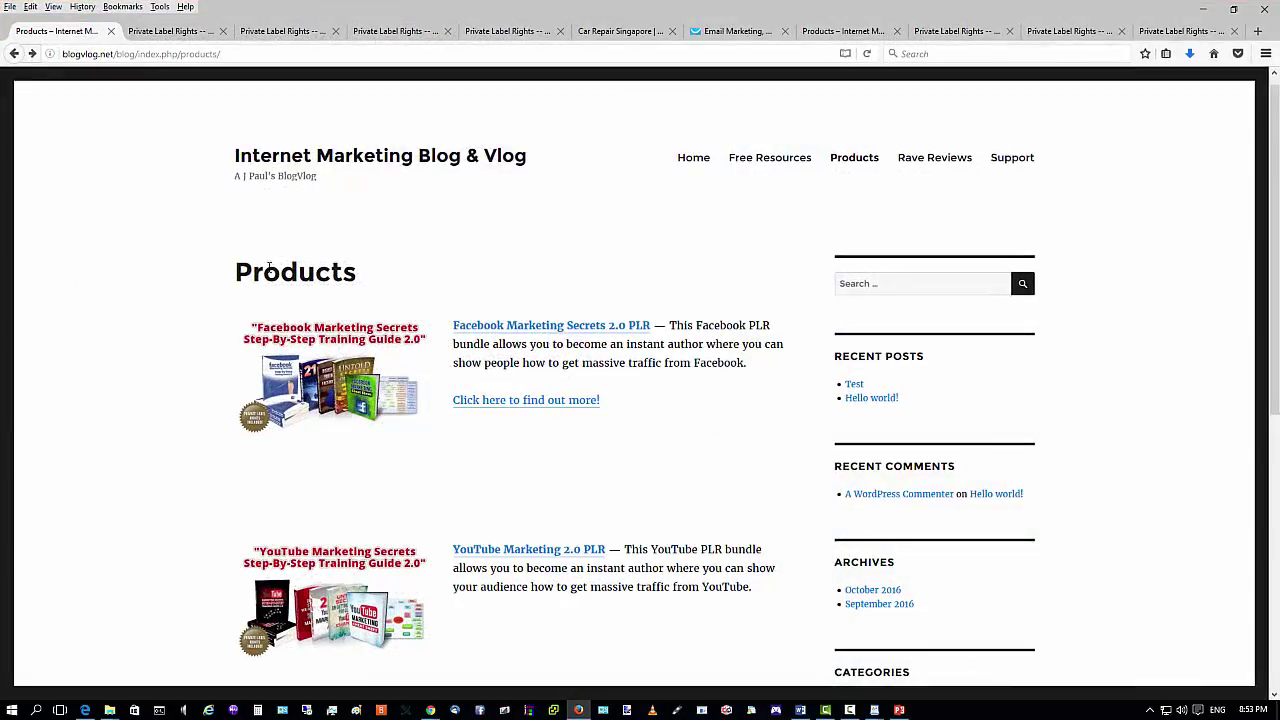
left_click(867, 54)
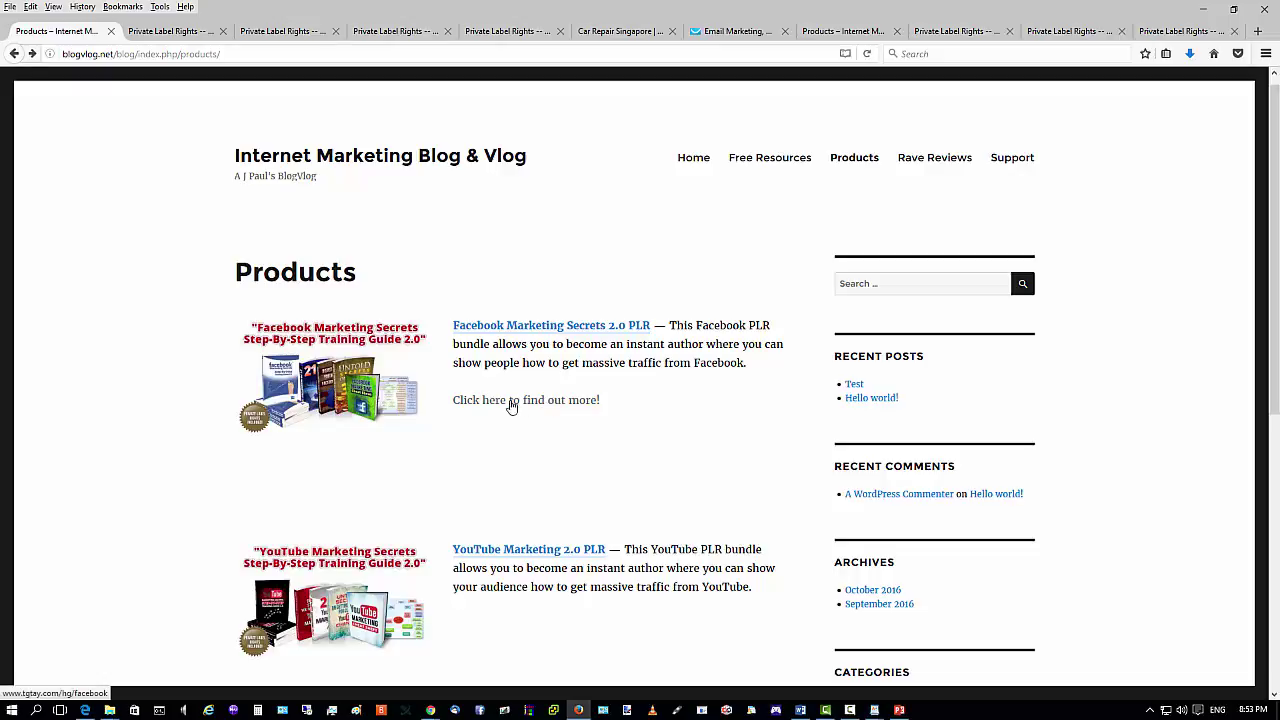
left_click(540, 404)
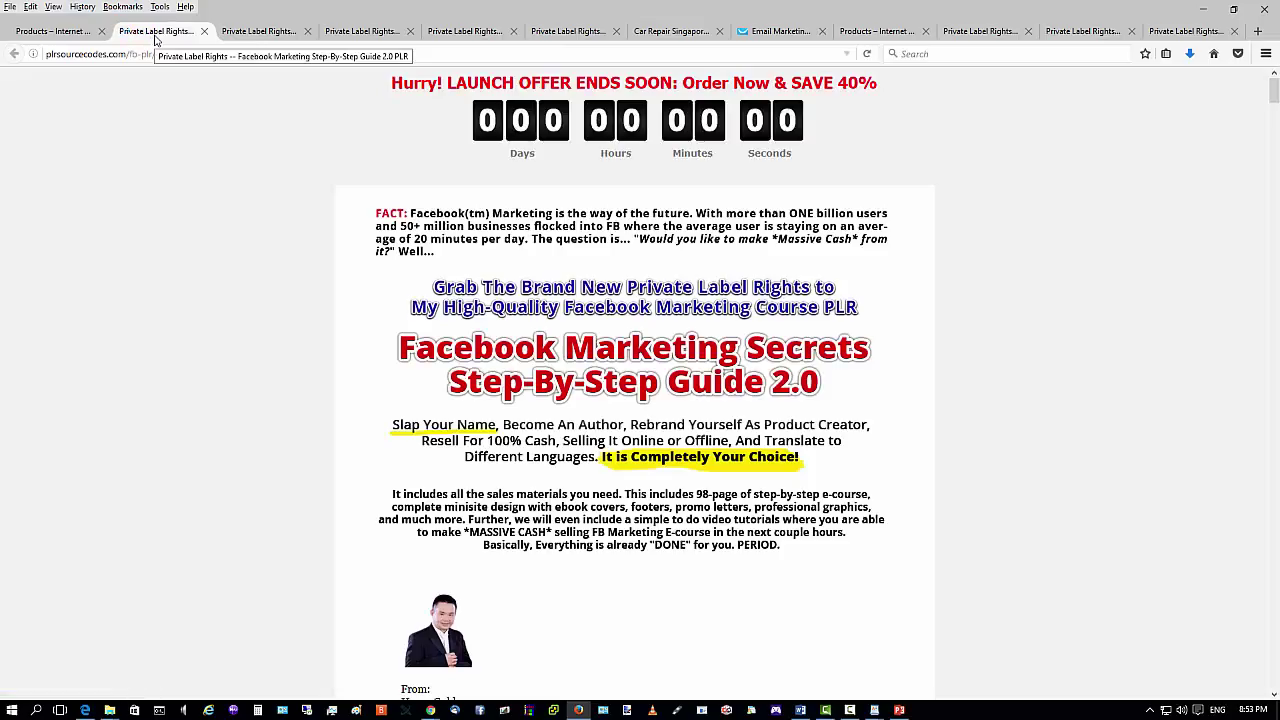
Close the opened sales-page tabs, return to the Products page, and minimize Firefox.
key("ctrl+w")
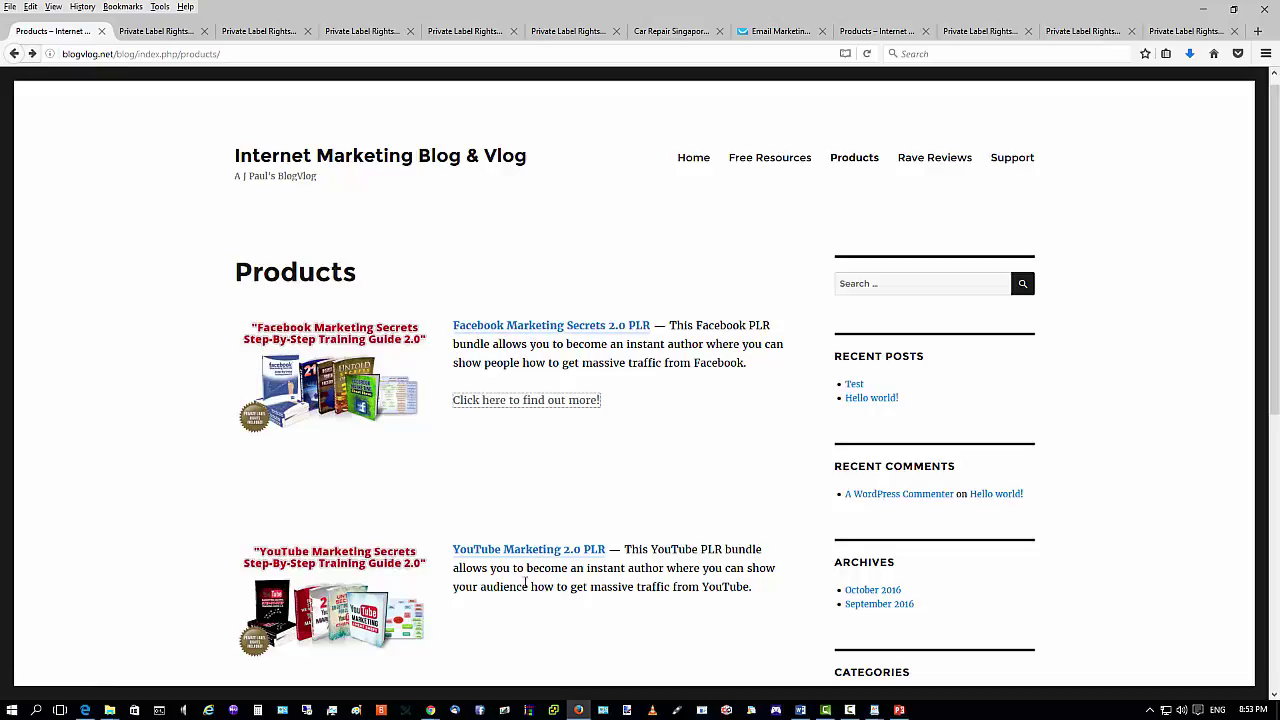
scroll(545, 514, "down", 4)
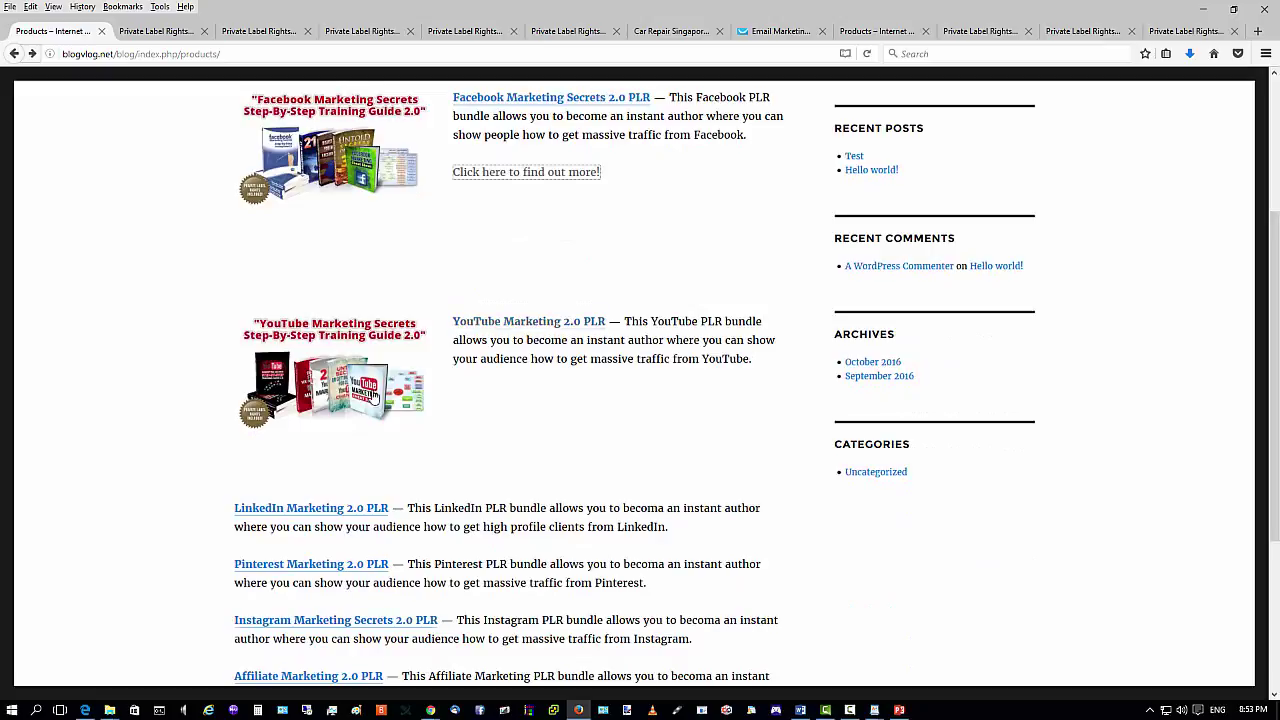
left_click(156, 31)
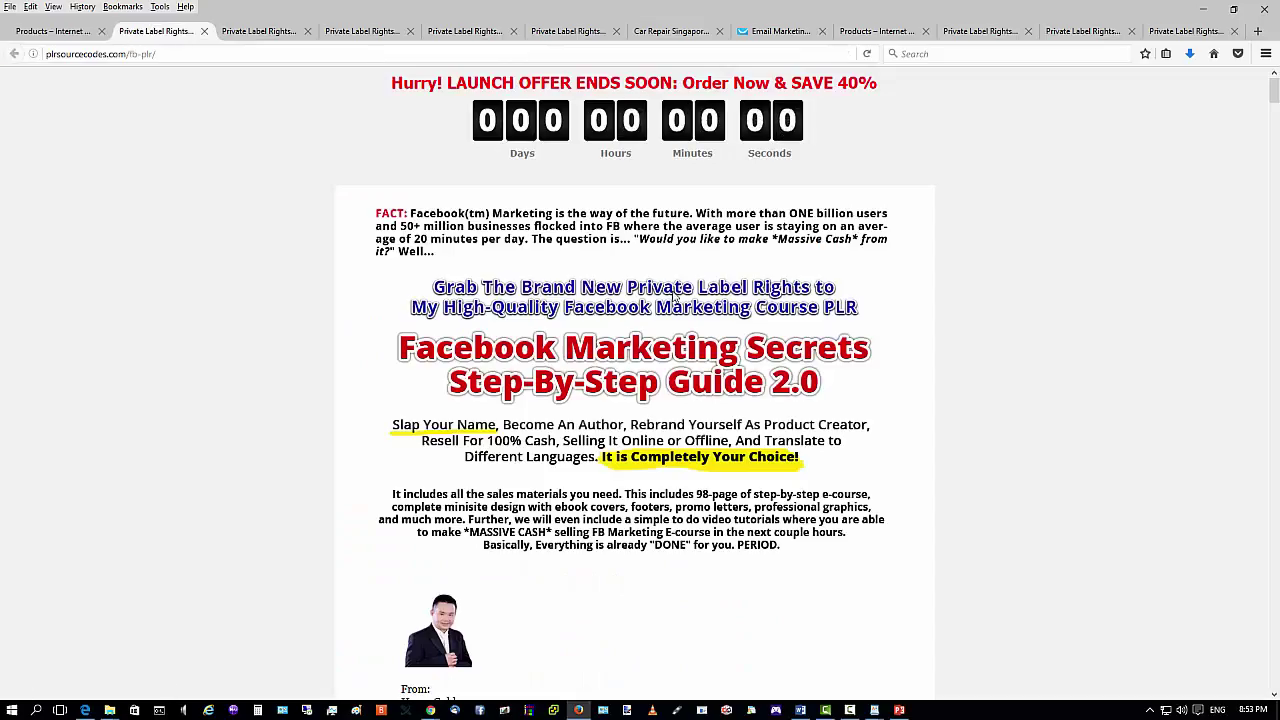
scroll(745, 246, "down", 13)
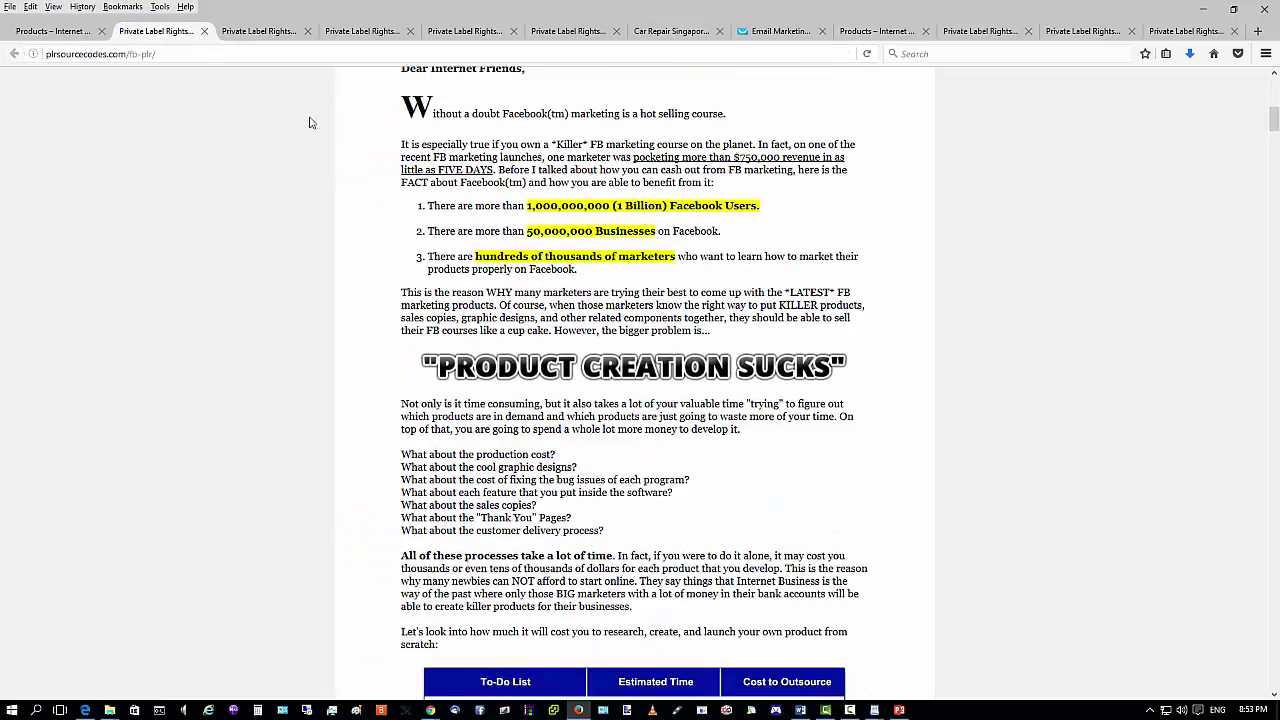
left_click(204, 32)
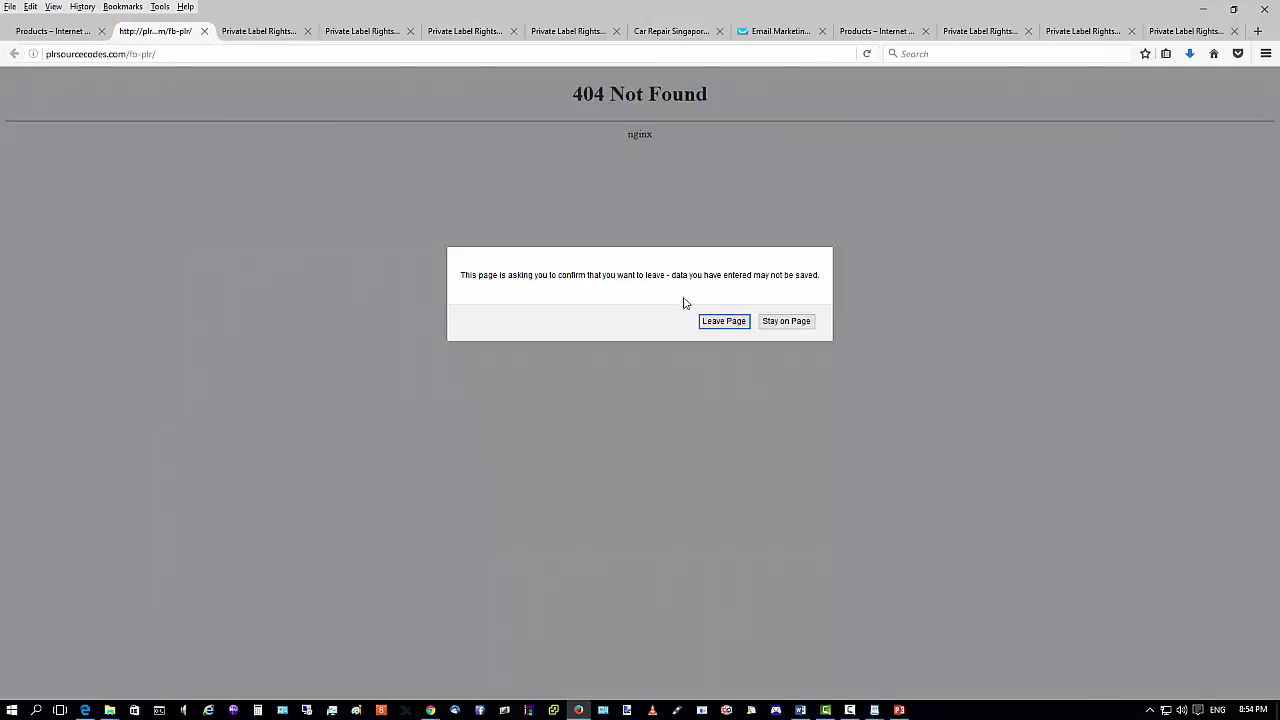
left_click(721, 320)
left_click(44, 32)
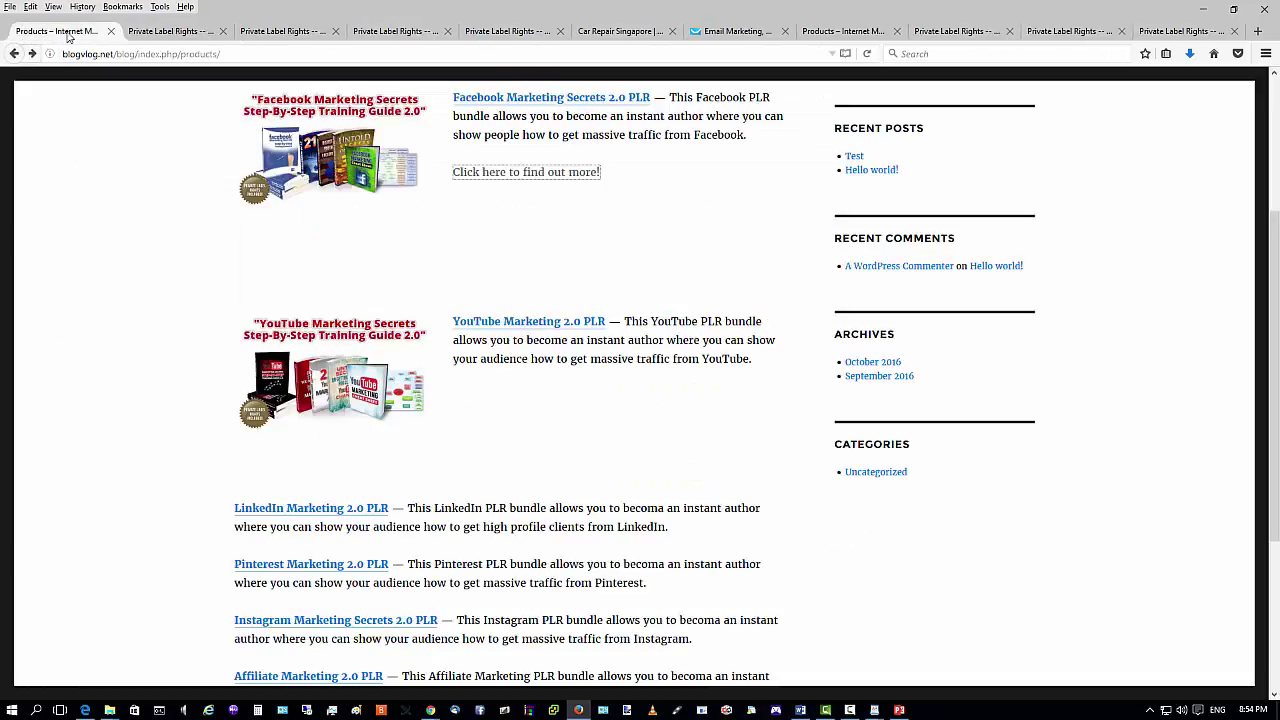
scroll(171, 259, "down", 5)
scroll(297, 314, "up", 10)
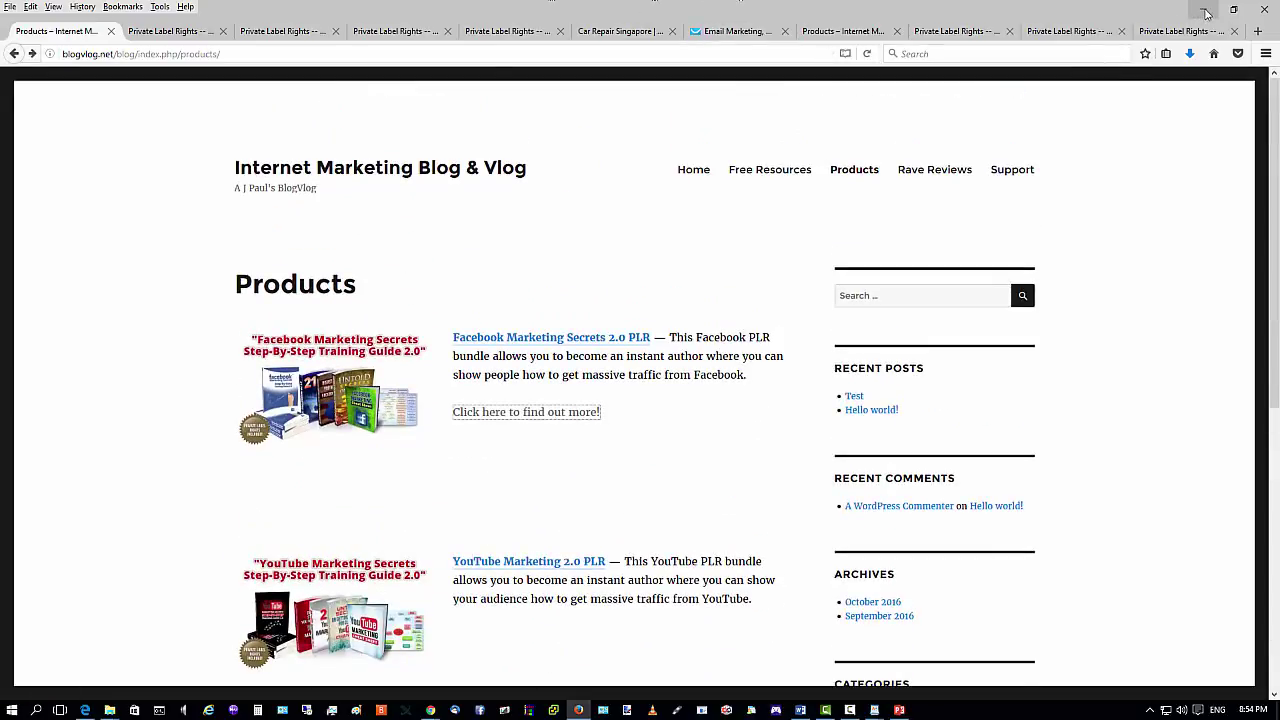
left_click(1206, 13)
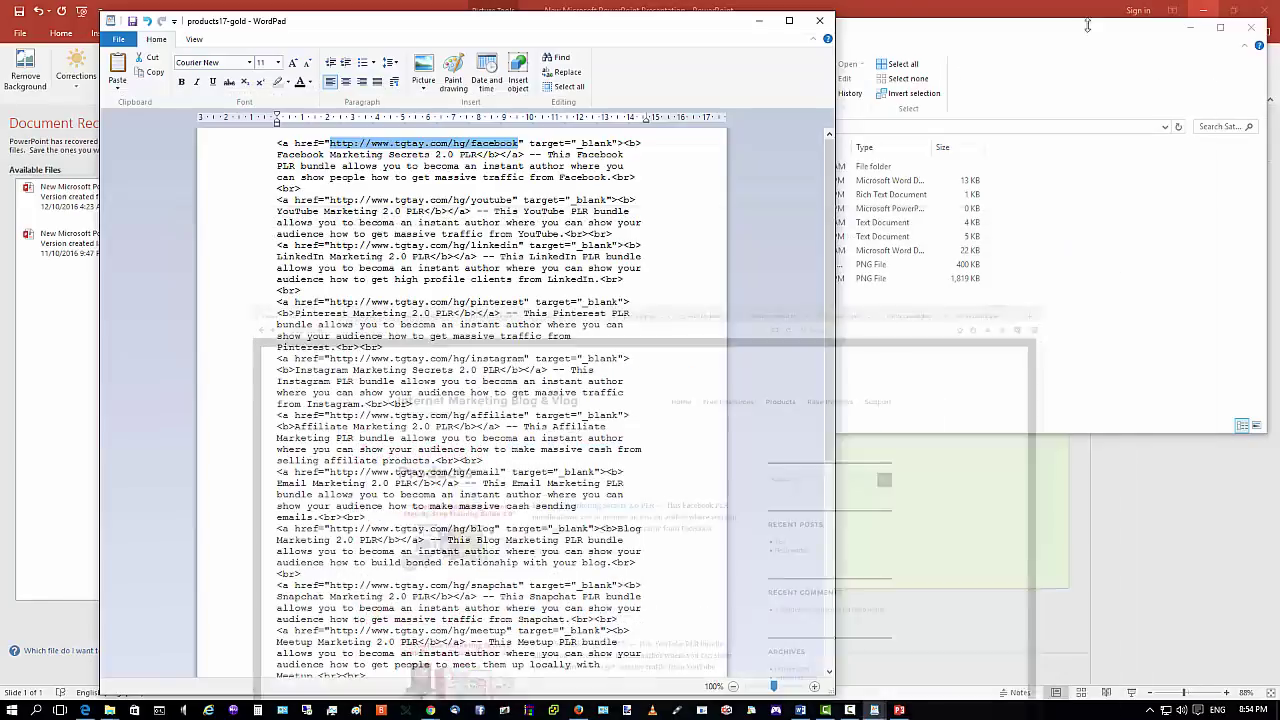
Minimize the products17-gold WordPad document and bring back the WordPress Edit Page window from Chrome.
left_click(759, 20)
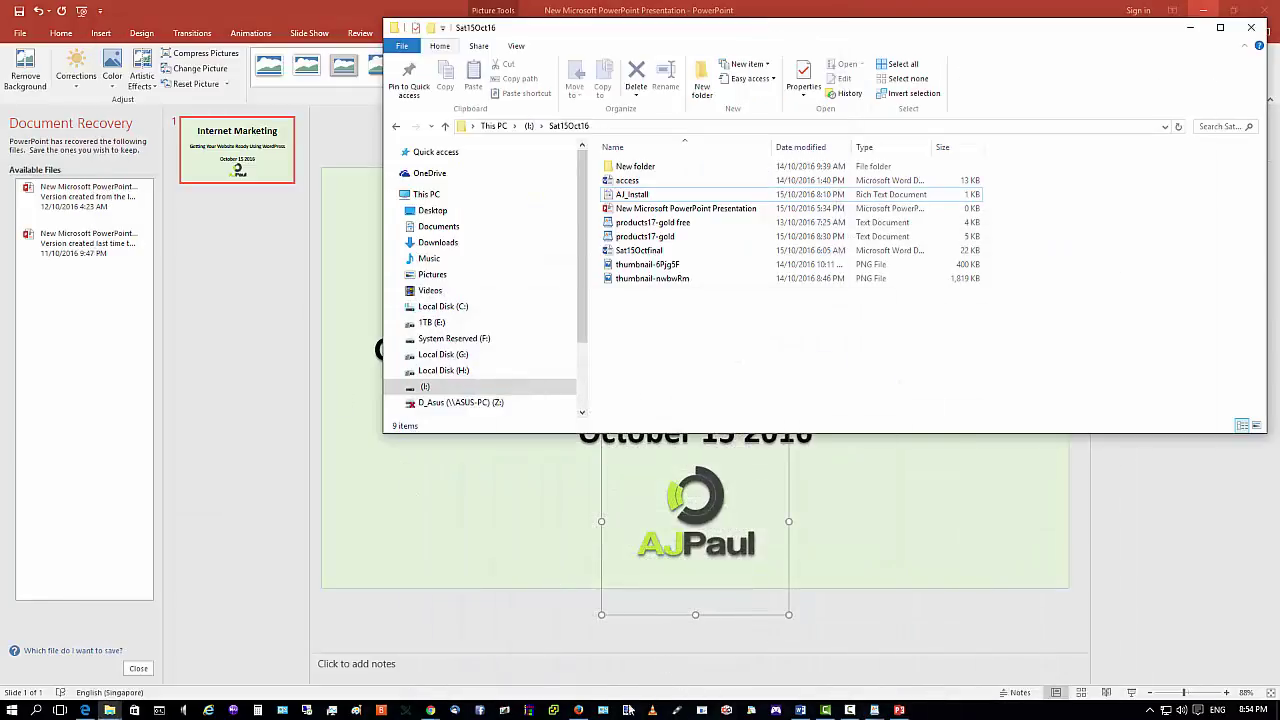
mouse_move(430, 710)
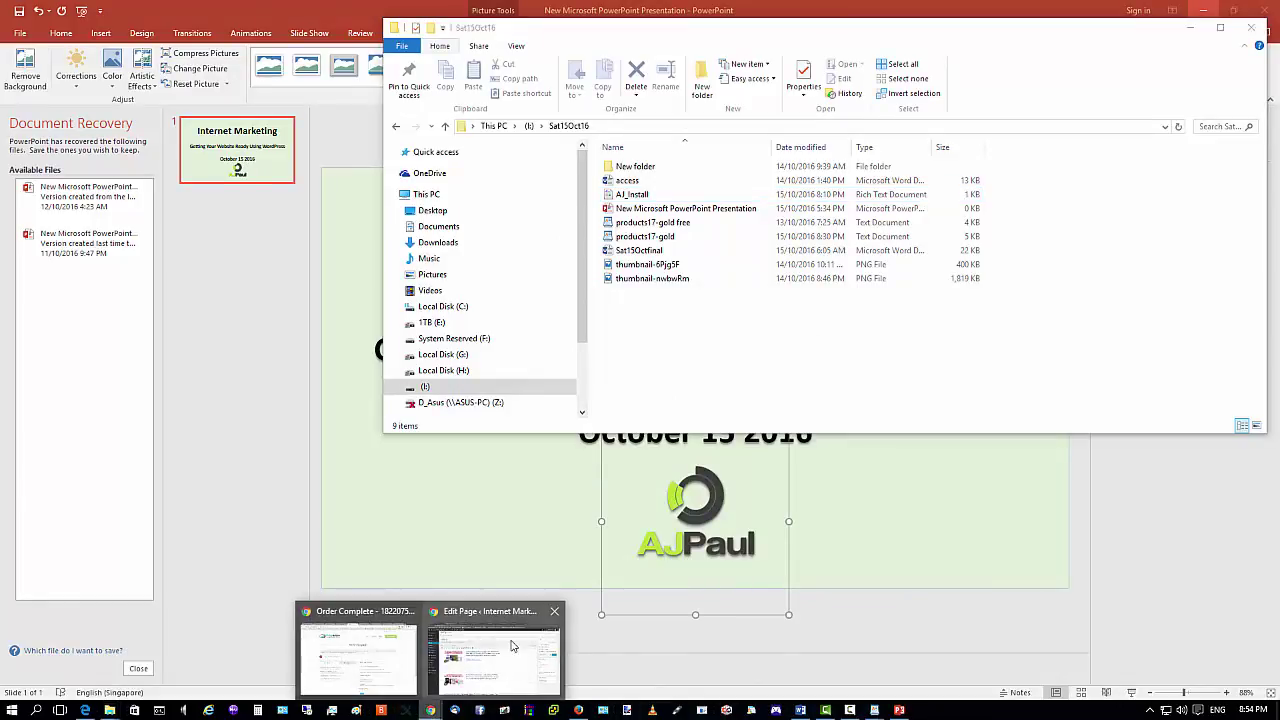
left_click(493, 656)
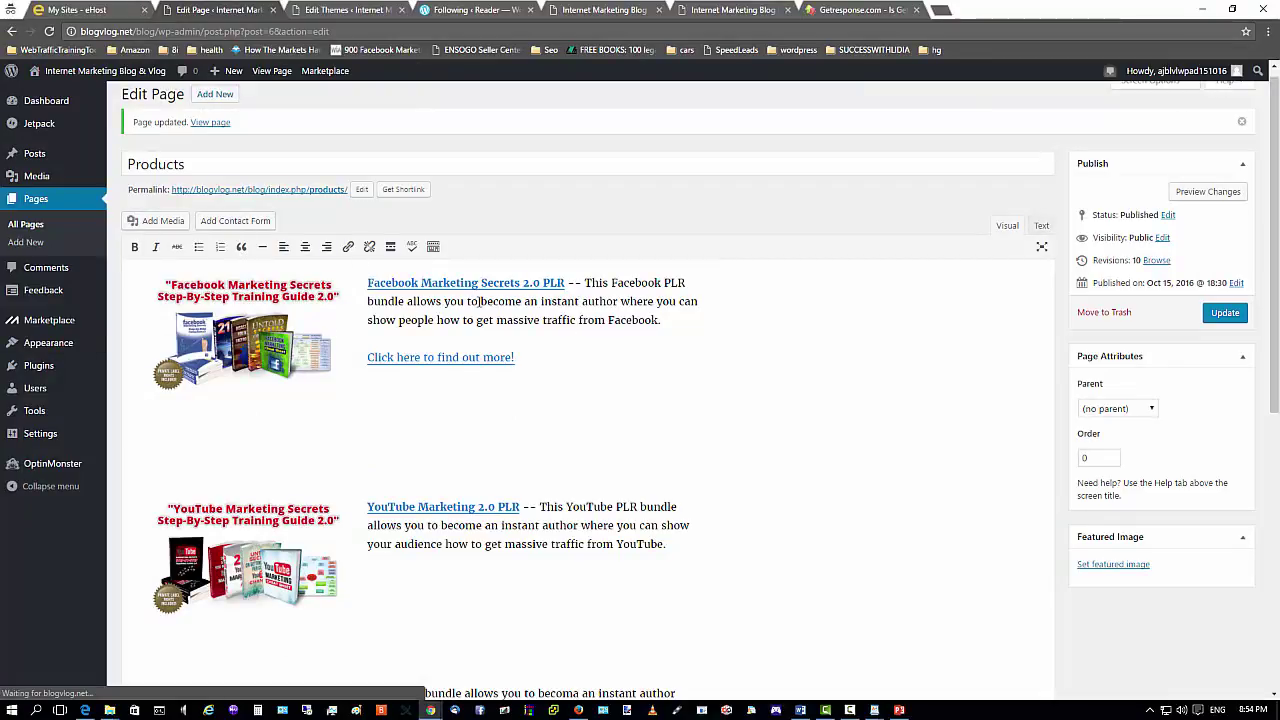
Switch to Text view and review the Facebook entry's link URL, alt text and 'Facebook Marketing Secrets 2.0' title.
left_click(1040, 228)
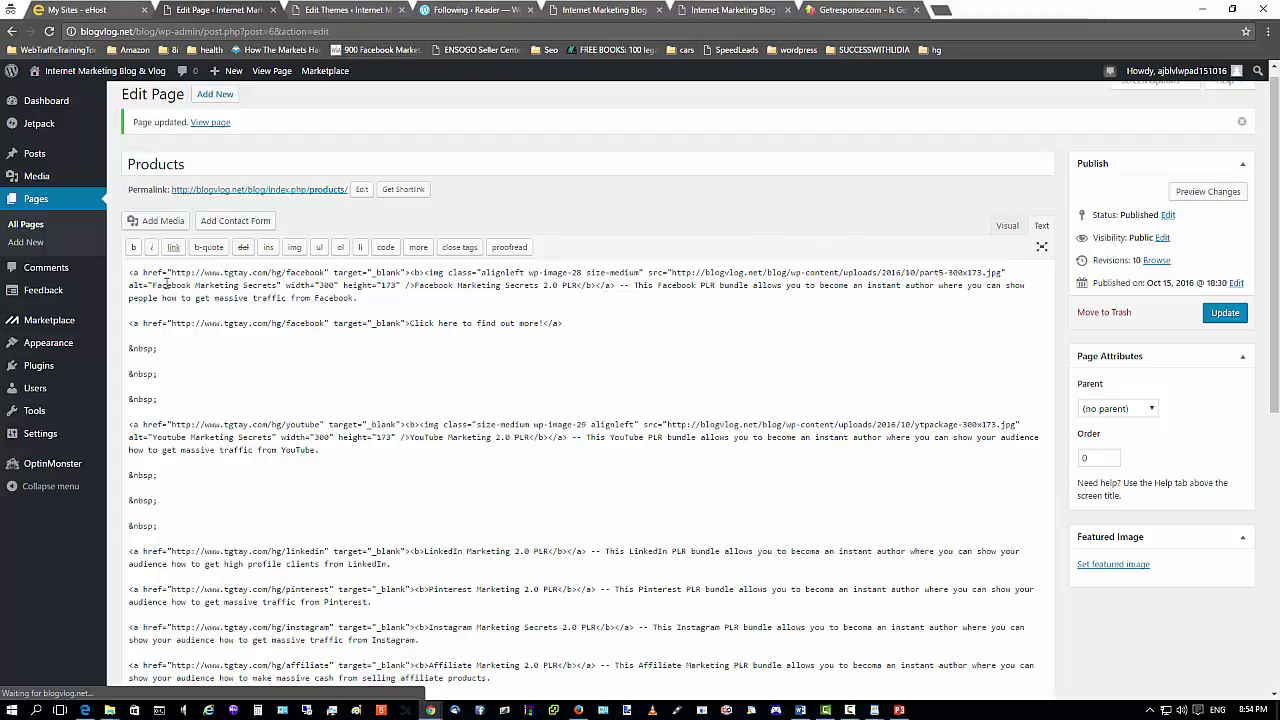
left_click_drag(172, 272, 324, 273)
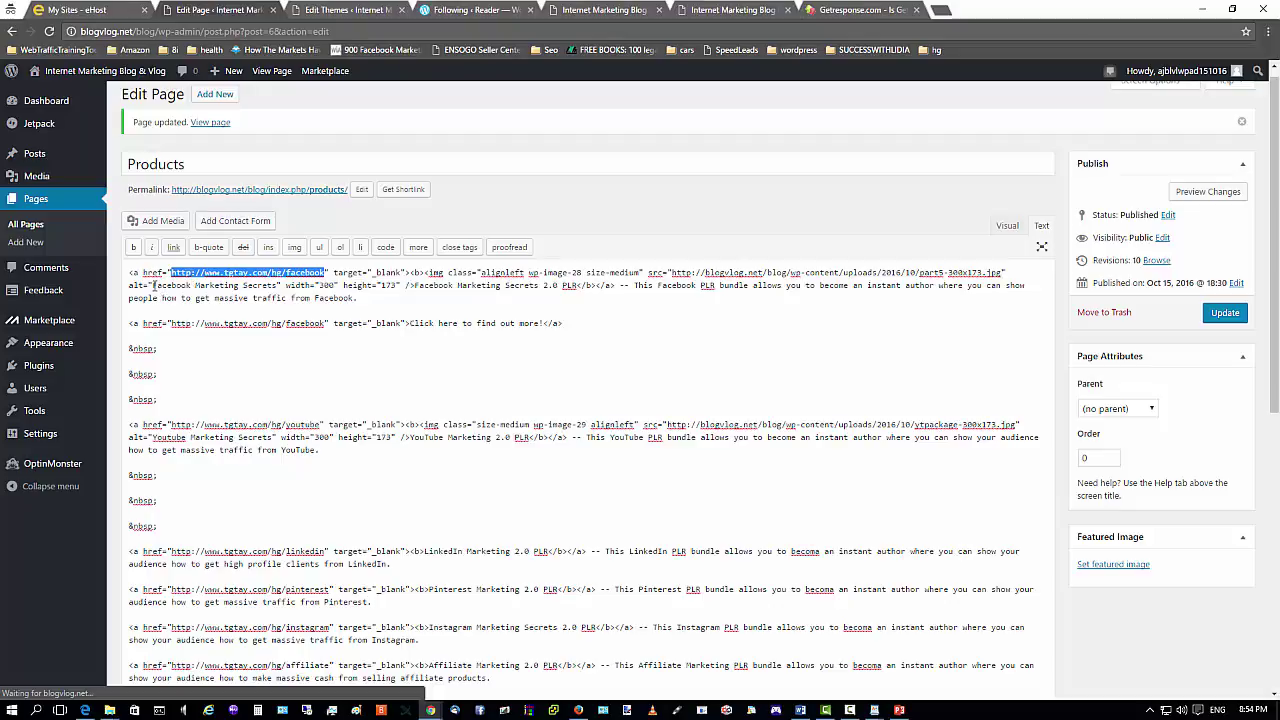
left_click_drag(155, 285, 277, 285)
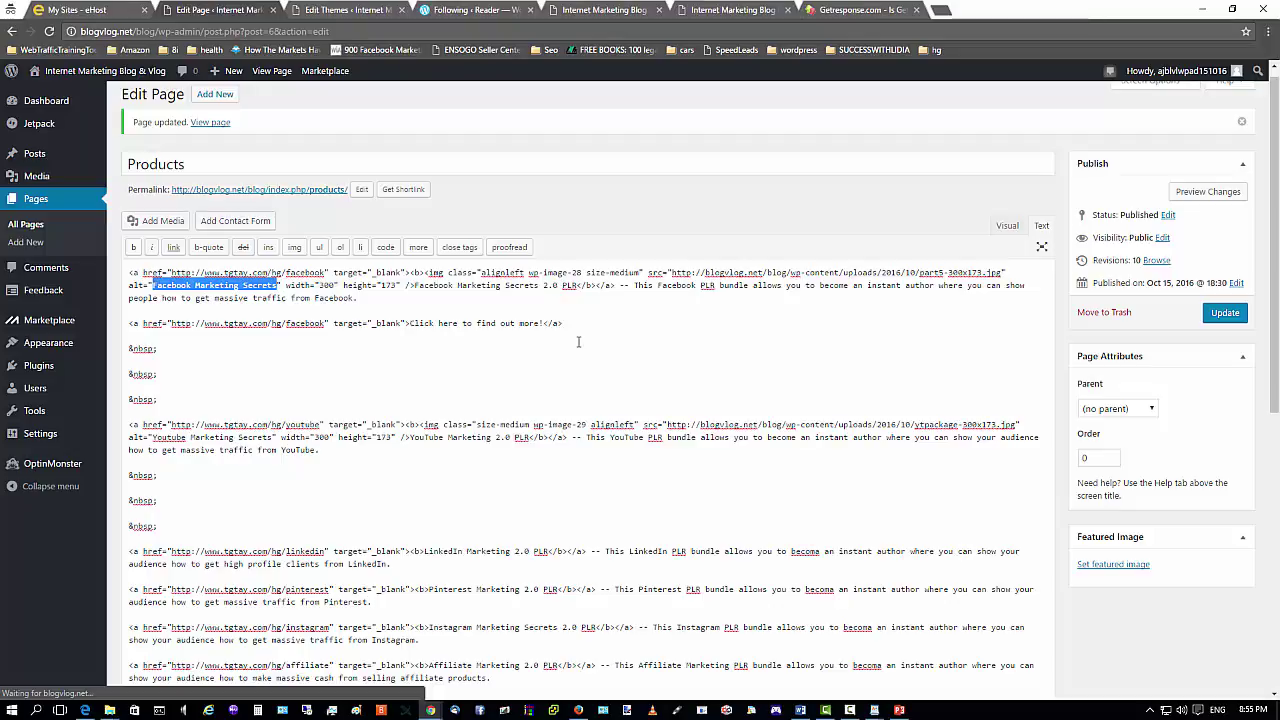
left_click(440, 296)
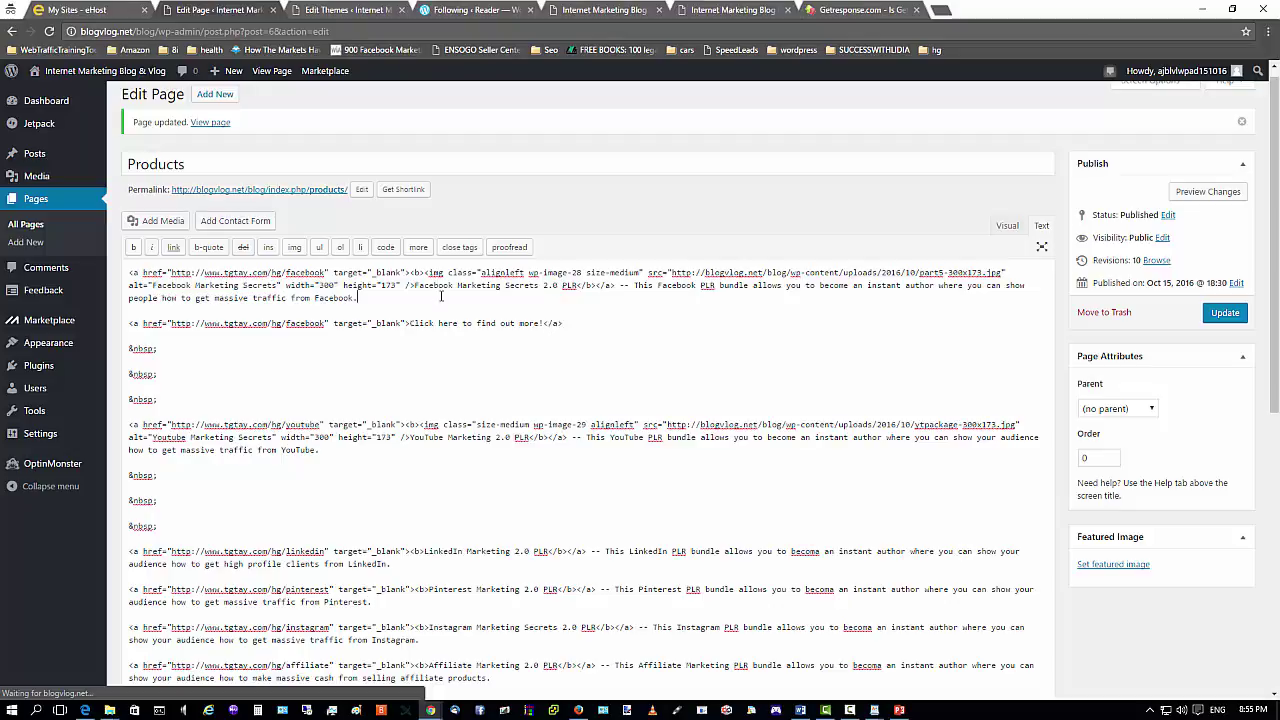
left_click_drag(416, 287, 579, 288)
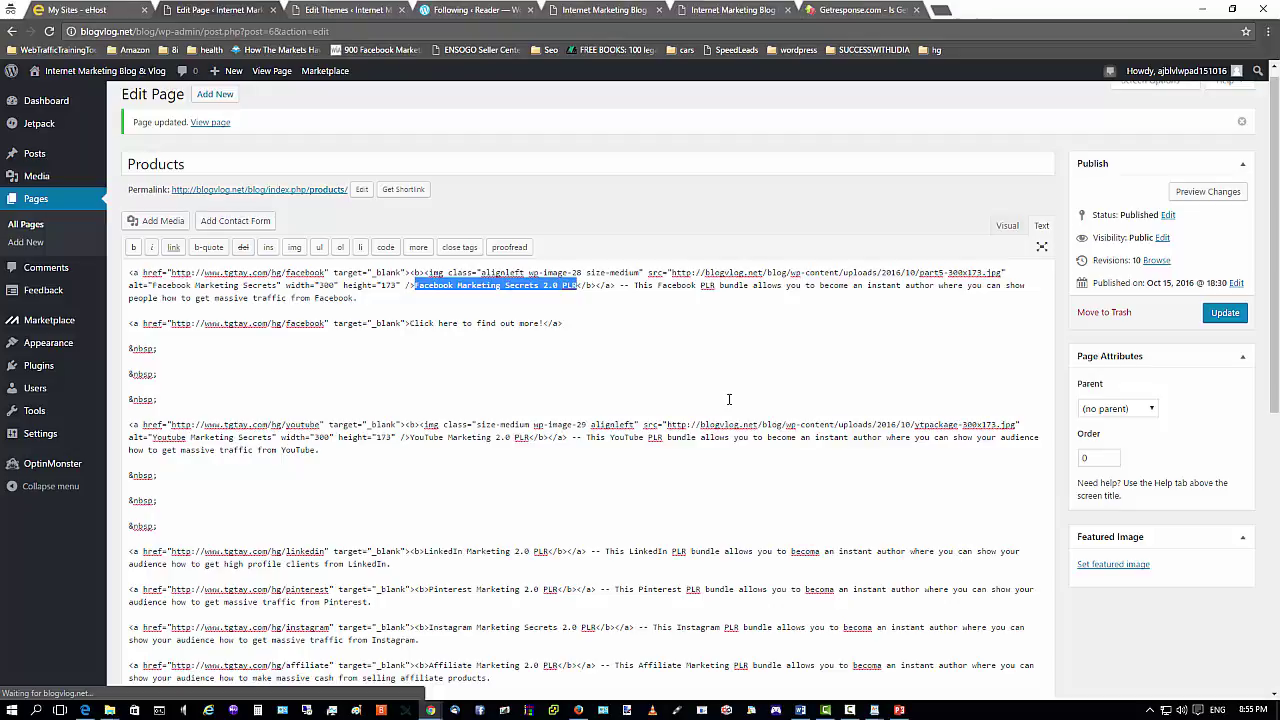
left_click(704, 337)
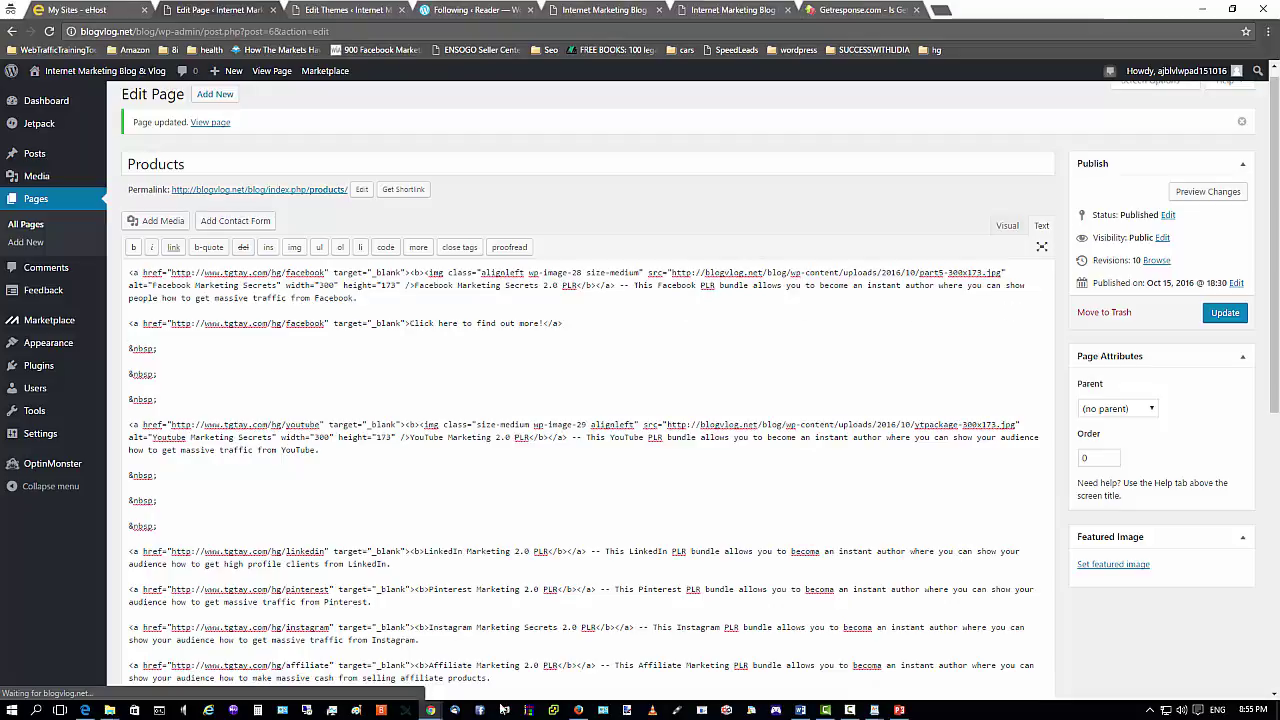
Compare the live Facebook description with its HTML in the editor and update the Products page.
left_click(578, 710)
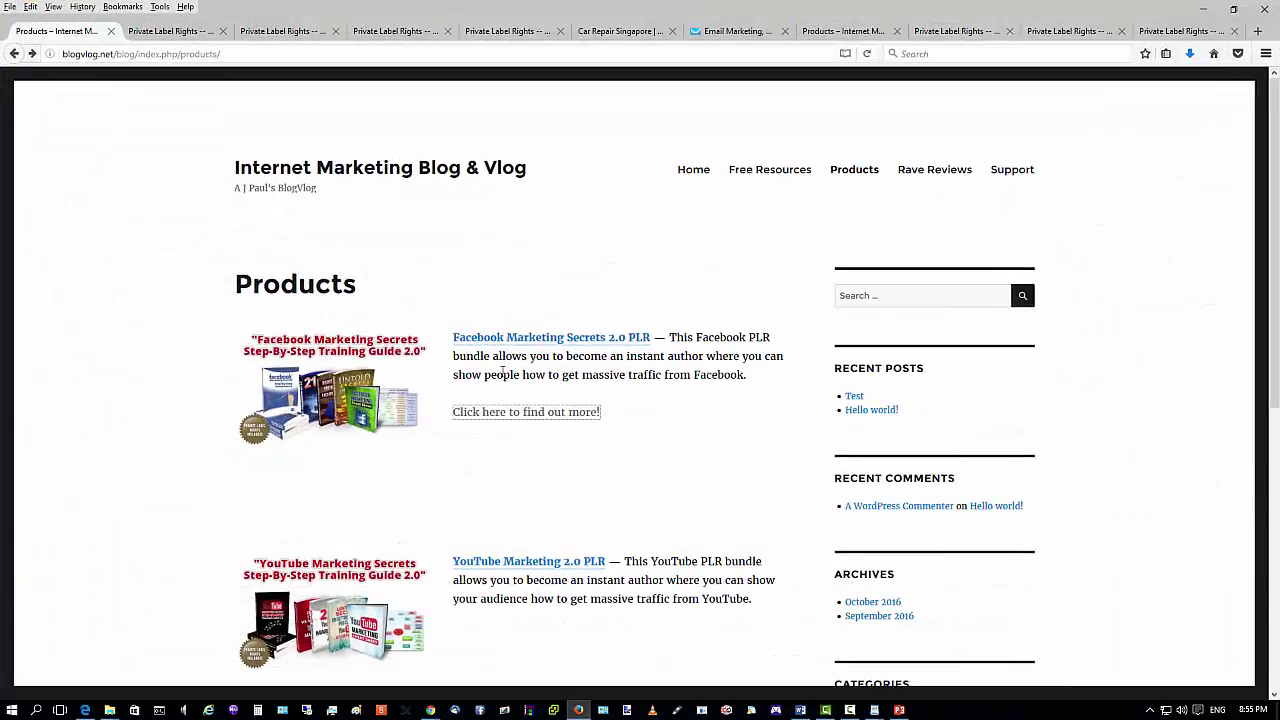
left_click_drag(669, 337, 762, 377)
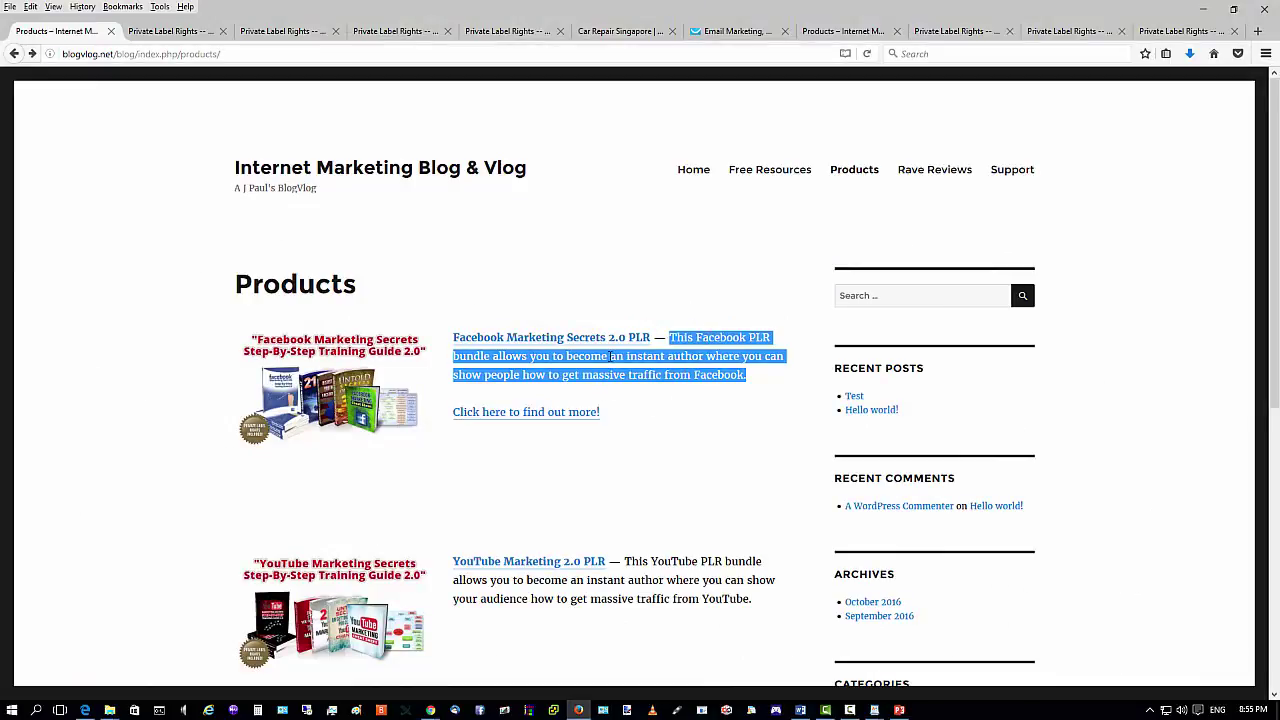
left_click(1203, 9)
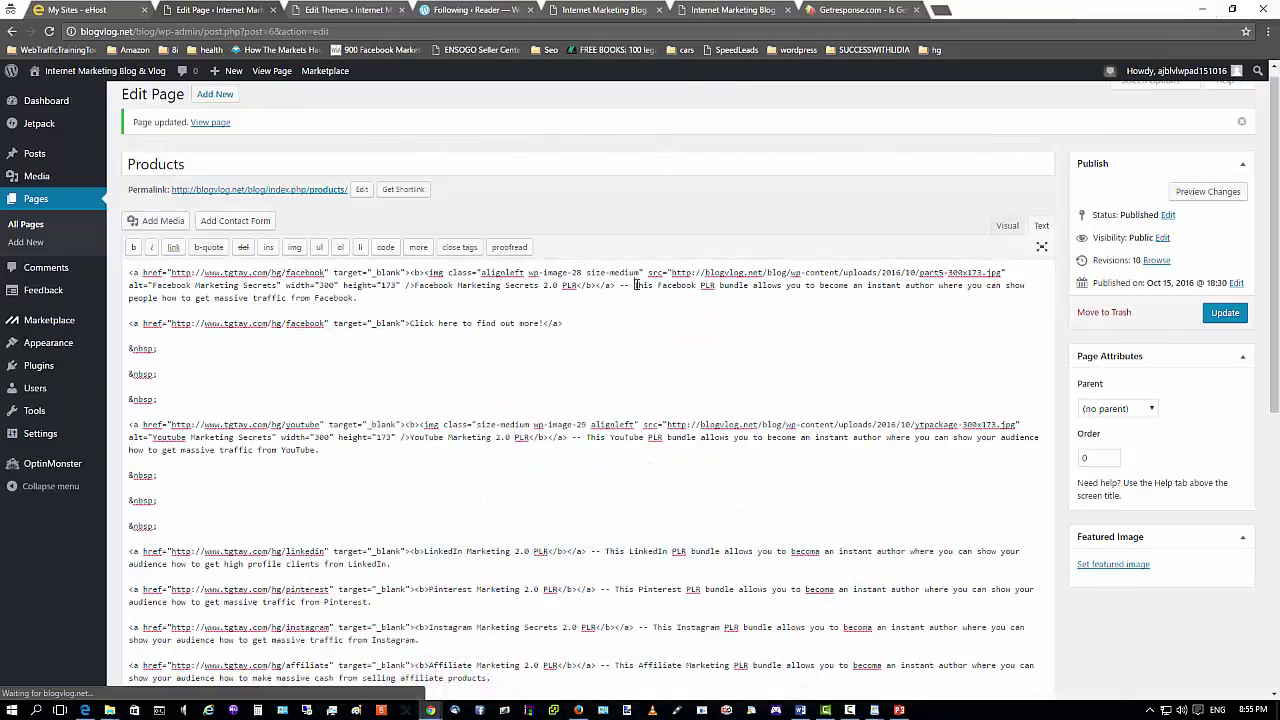
left_click_drag(636, 285, 440, 297)
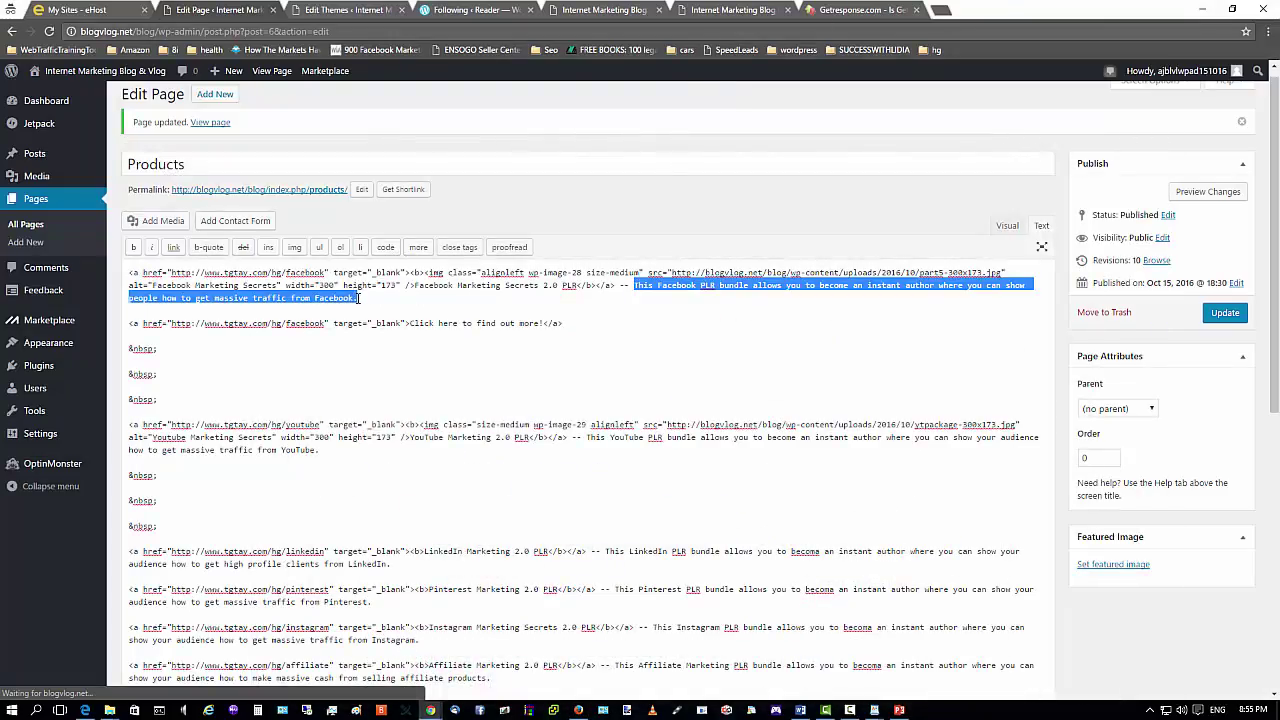
left_click(665, 326)
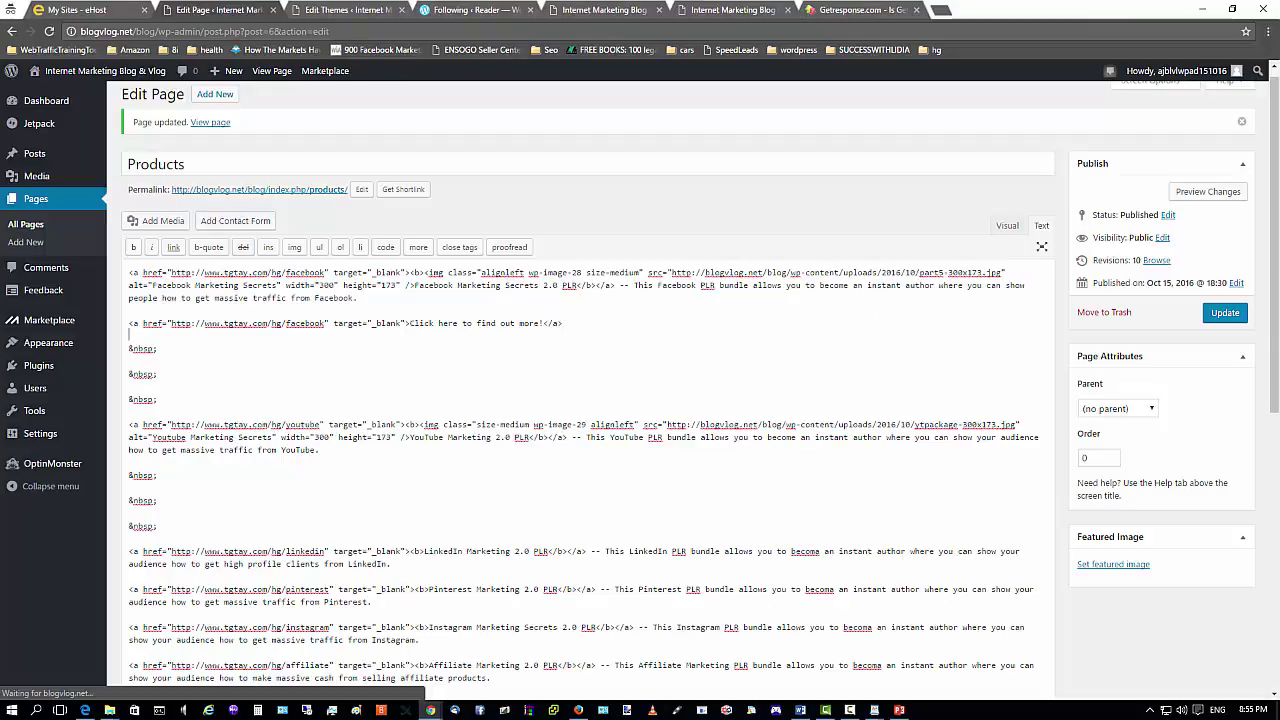
left_click(1225, 313)
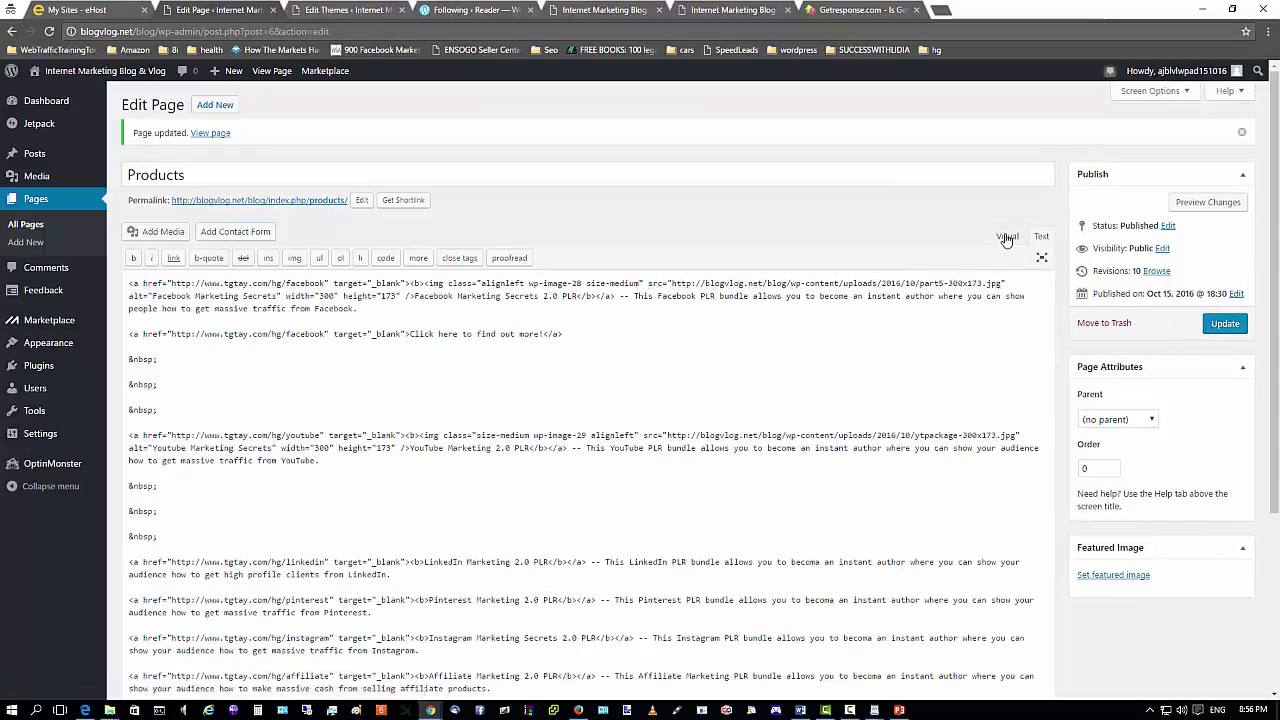
In Visual view, add 'Hi,' before 'This' in the Facebook description and update the page.
left_click(1007, 237)
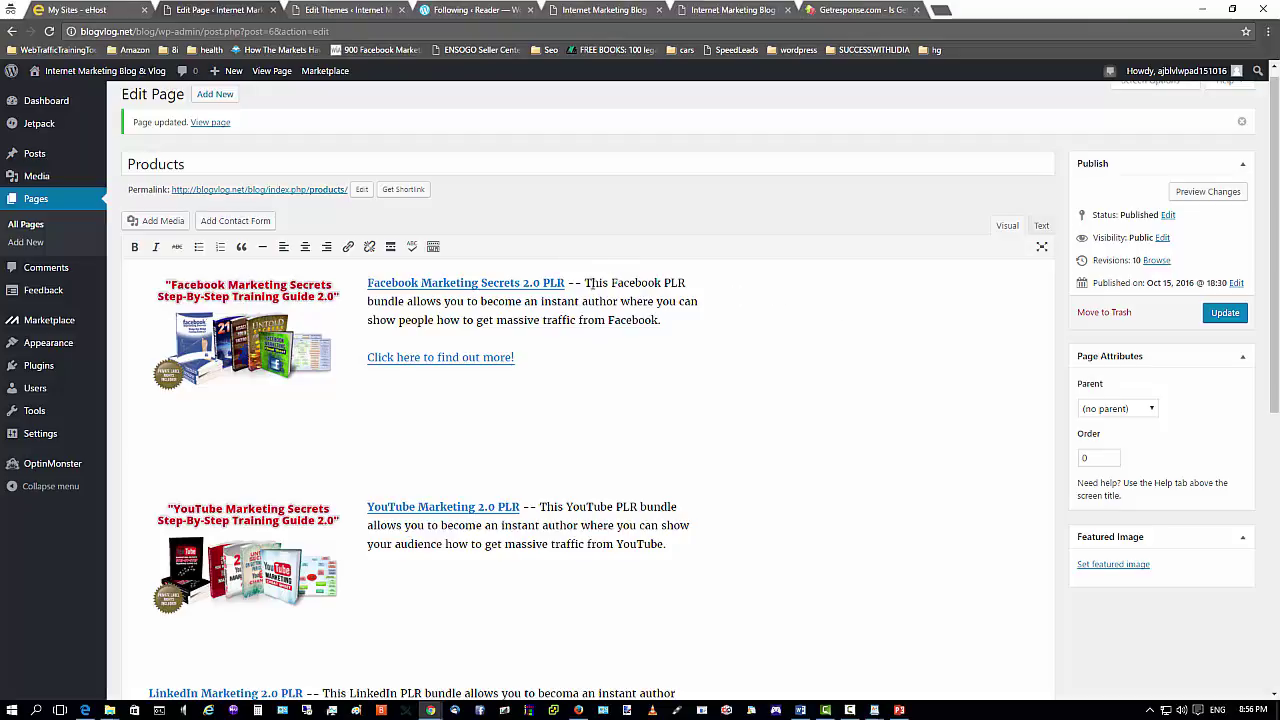
left_click(586, 282)
type("Hi")
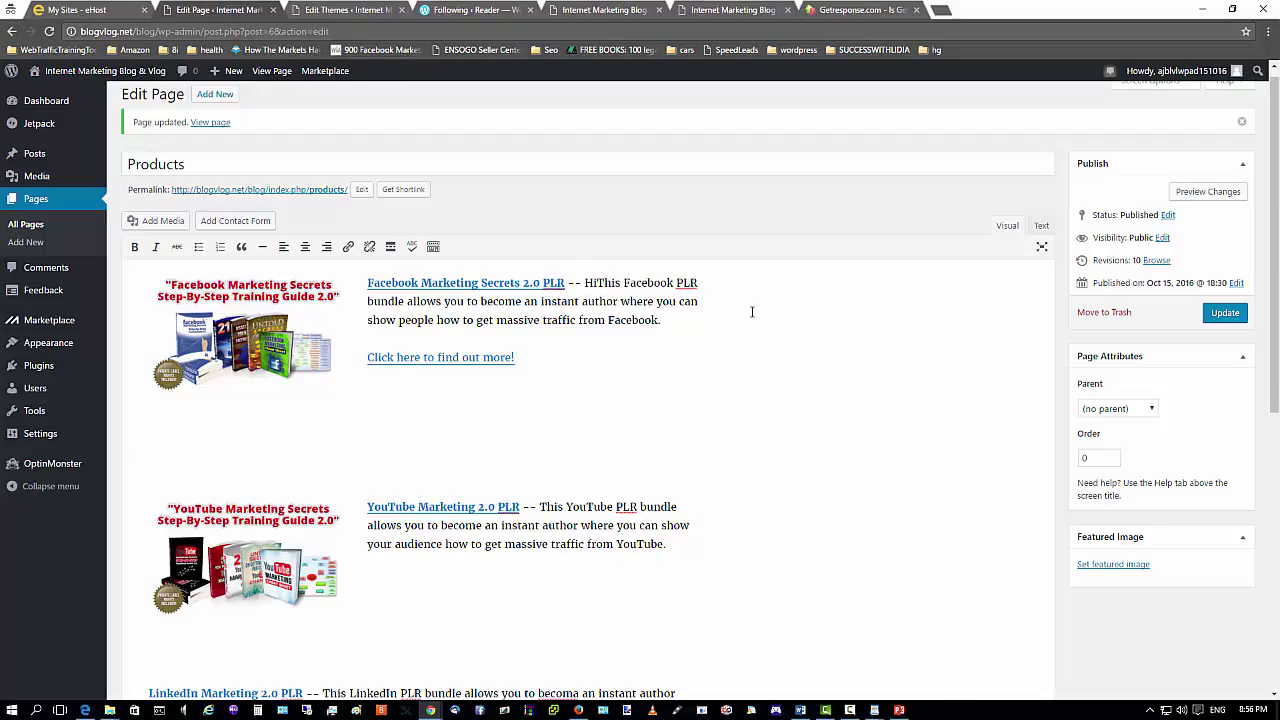
type(",")
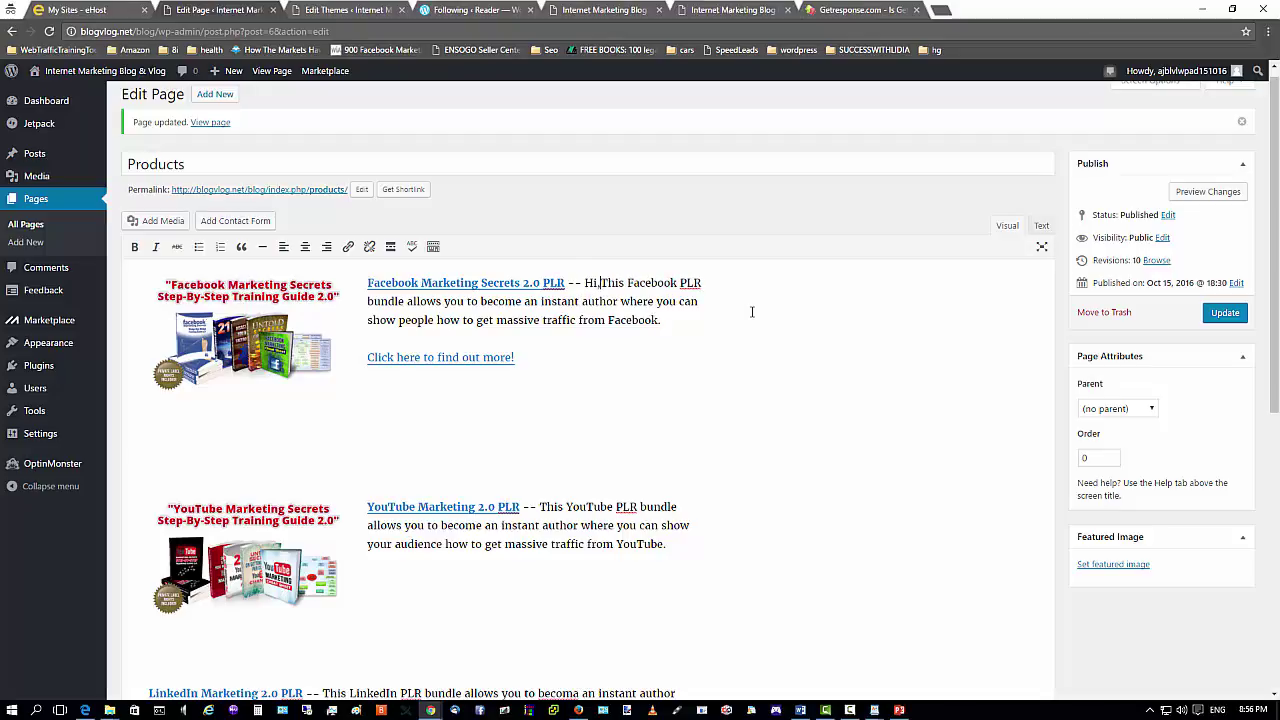
left_click(1225, 313)
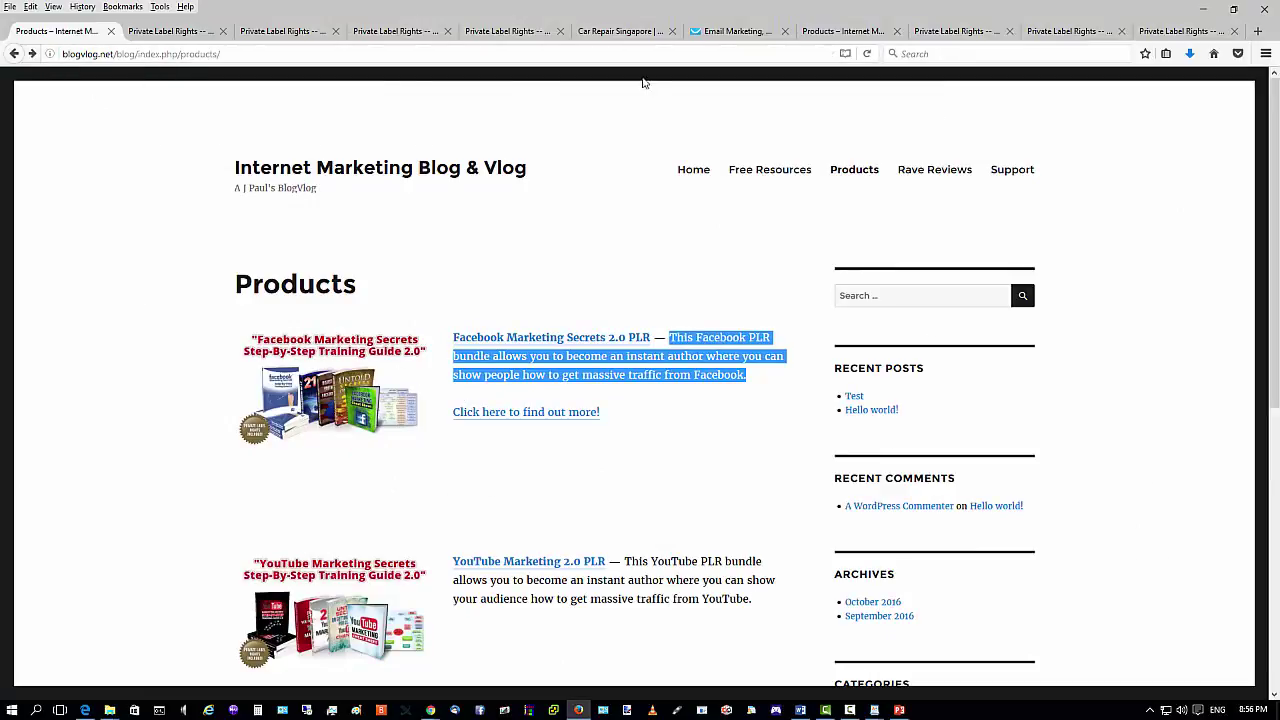
Reload the live page to see the 'Hi,' edit, then check the Facebook URL in the HTML source.
left_click(866, 54)
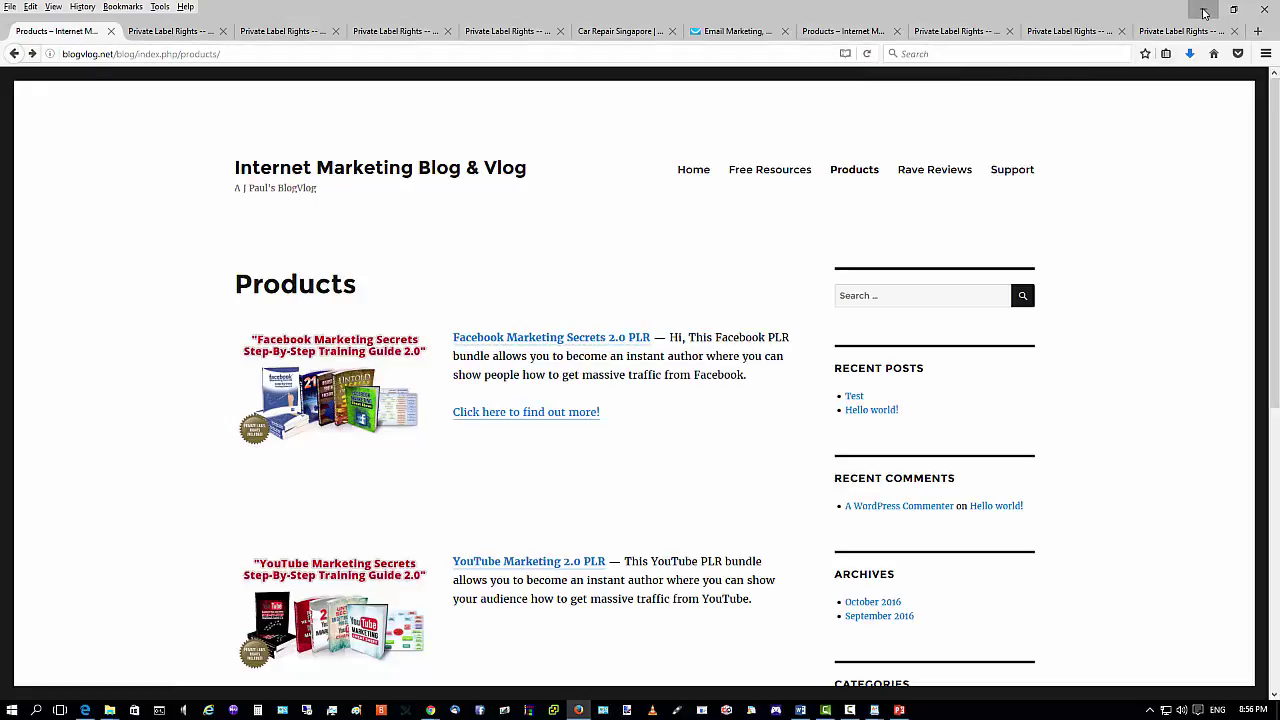
key("alt+Tab")
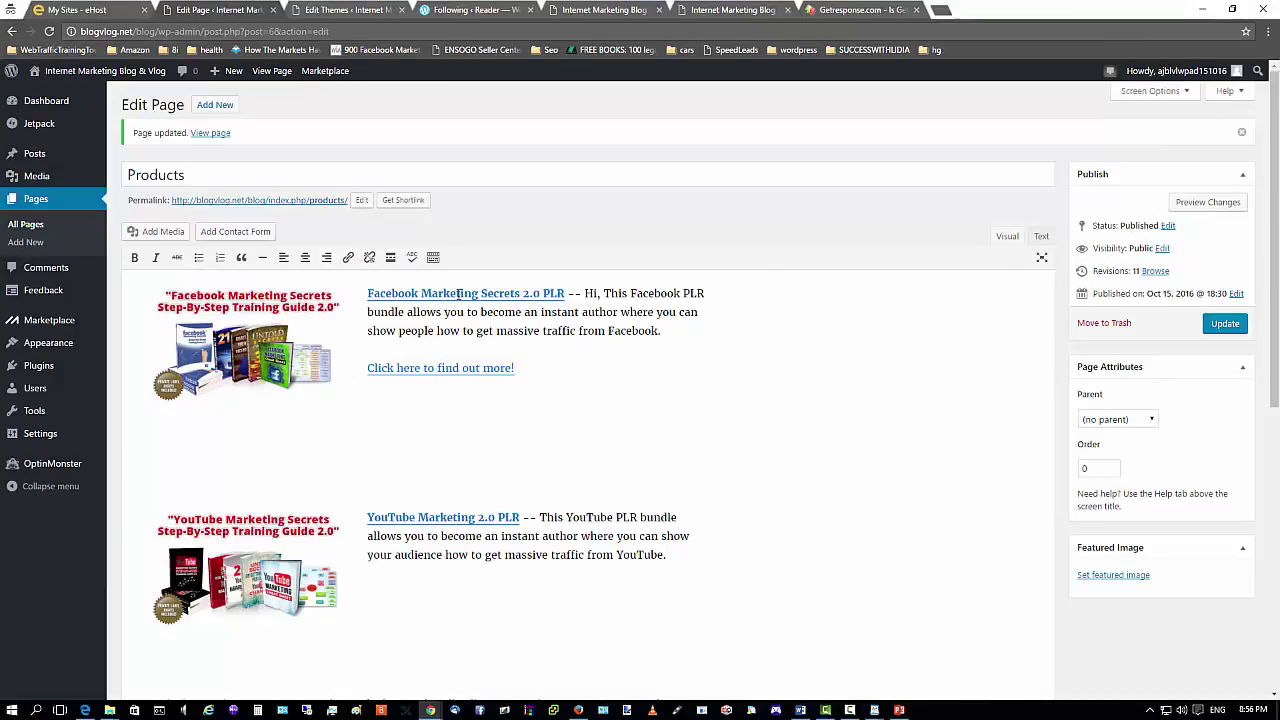
left_click(1041, 238)
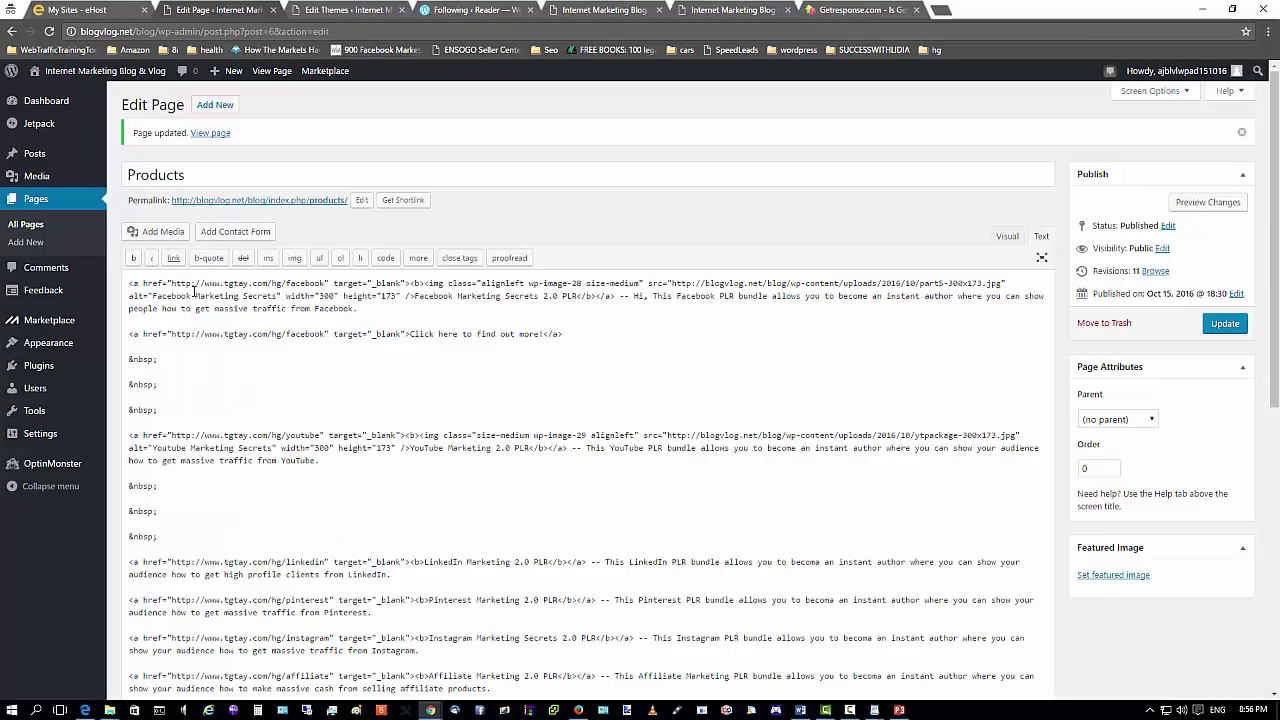
left_click_drag(176, 285, 325, 281)
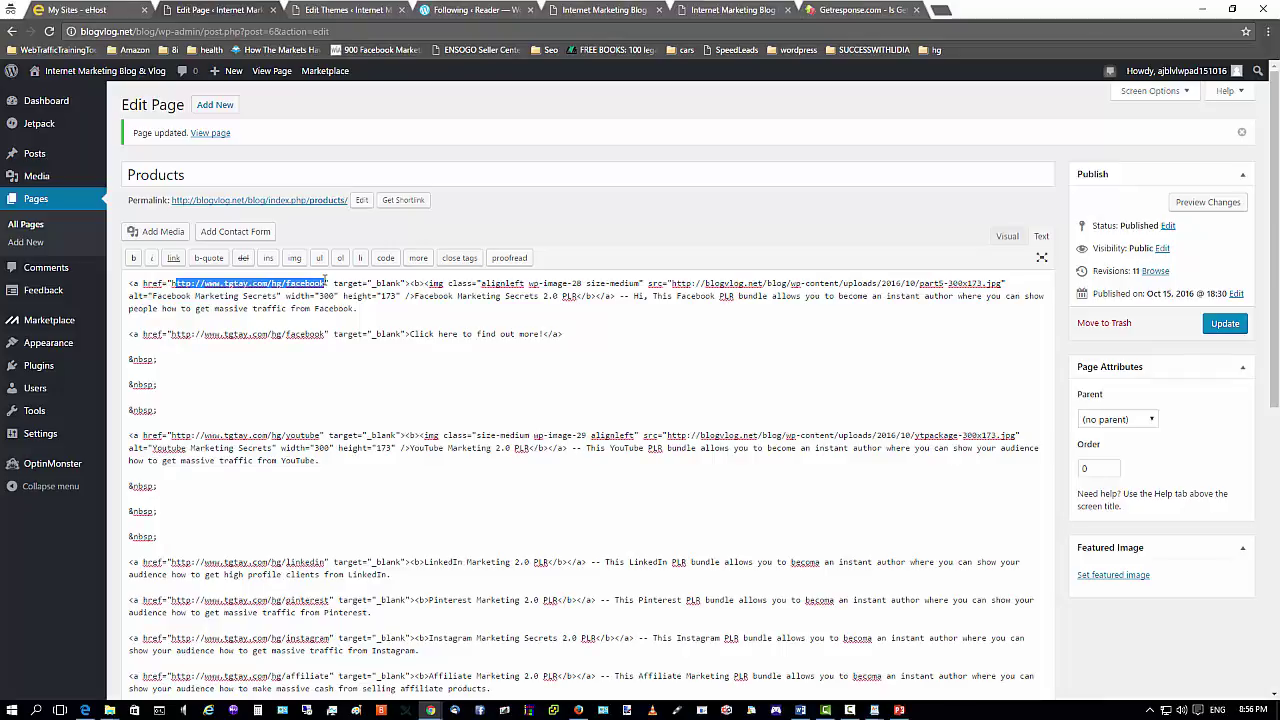
left_click(463, 322)
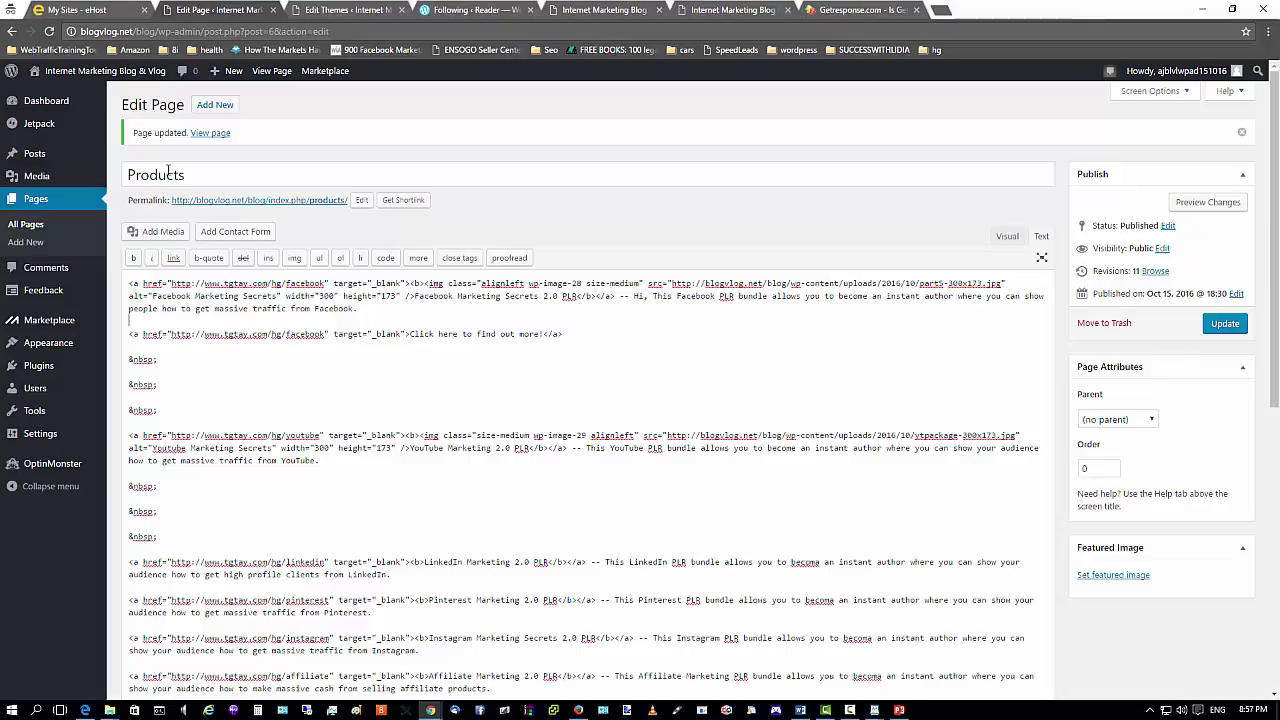
Update the Products page again and glance at the live page before returning to the editor.
left_click(1220, 325)
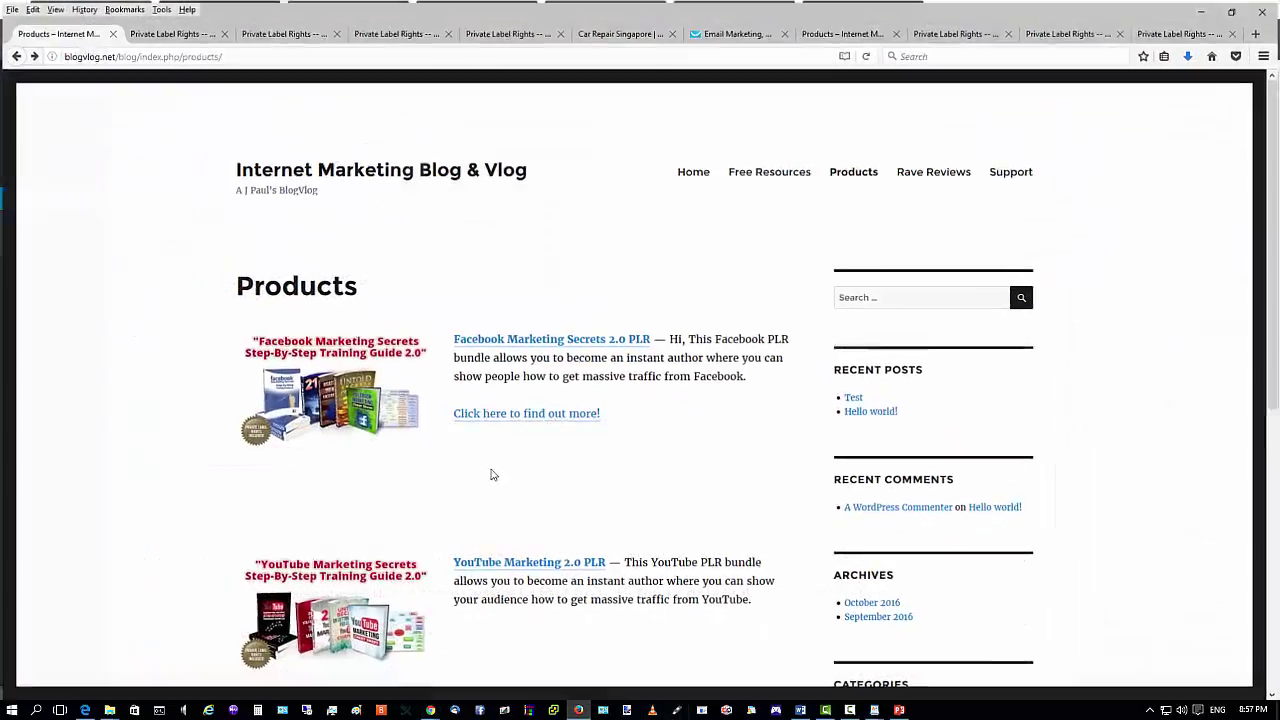
left_click(578, 710)
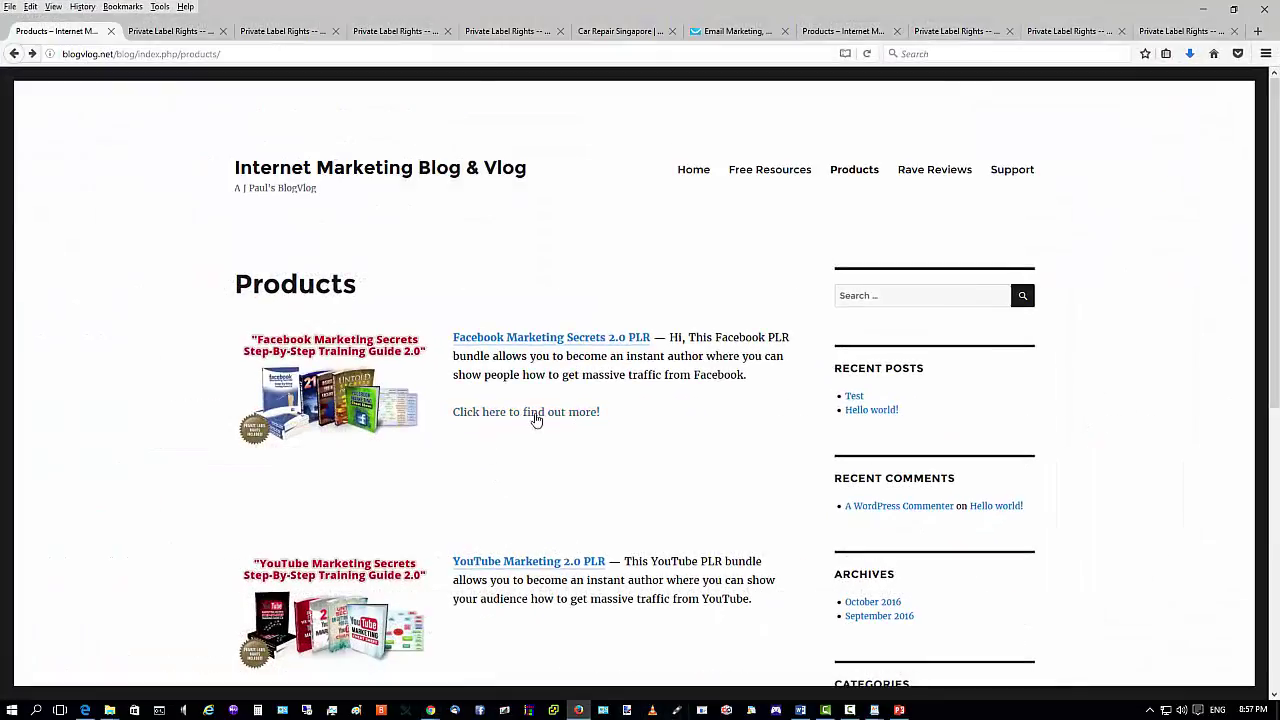
left_click(1203, 9)
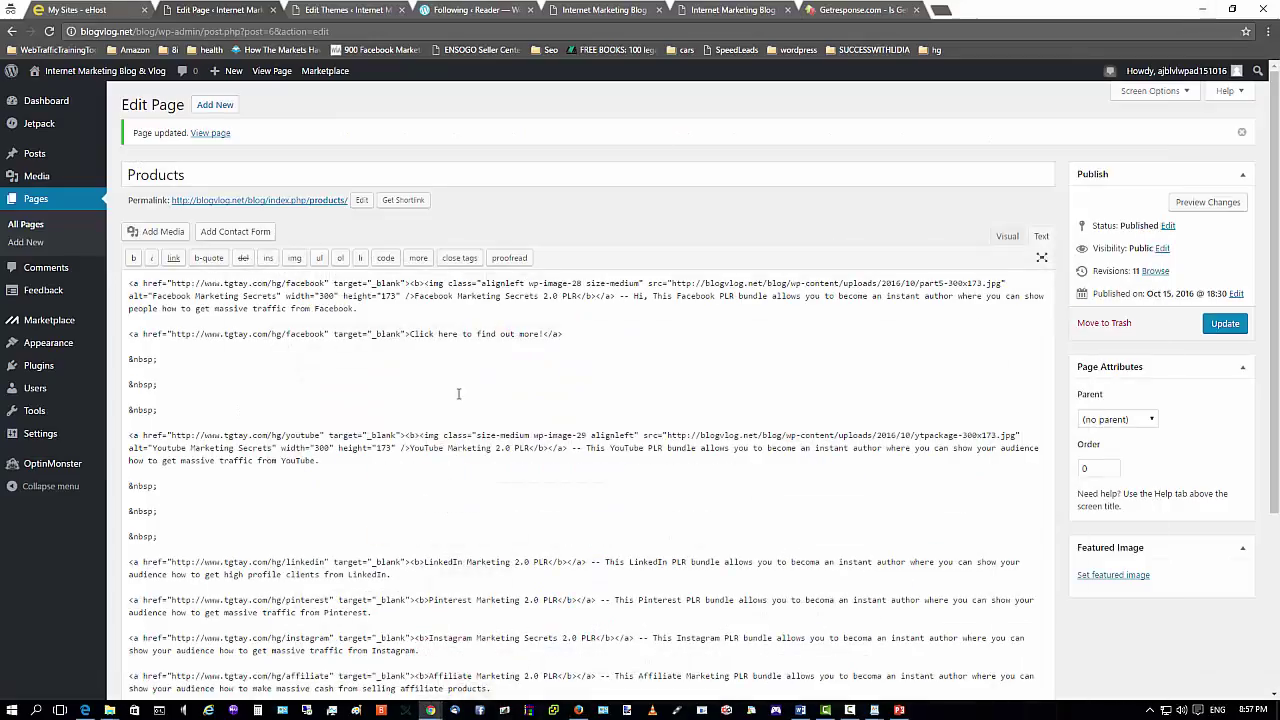
Reapply the tgtay.com/hg/facebook URL to the 'Click here to find out more!' link and update the page.
left_click(1008, 237)
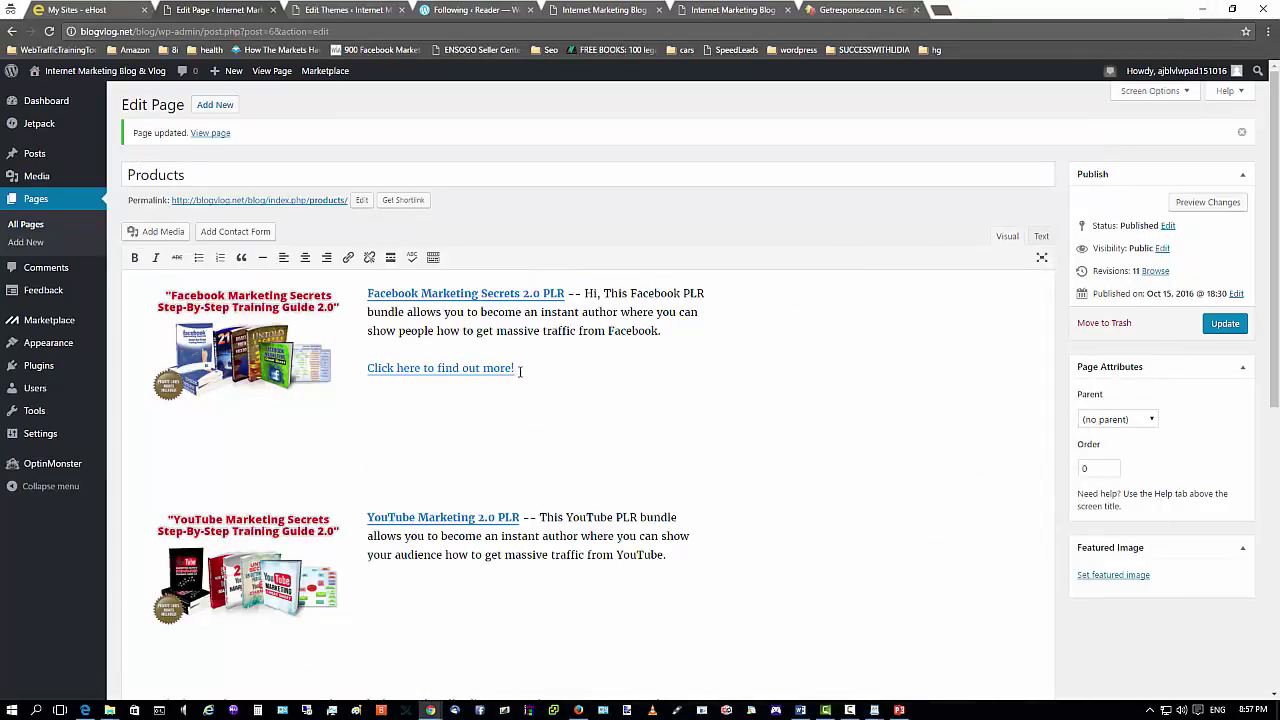
left_click_drag(519, 371, 366, 368)
left_click(482, 391)
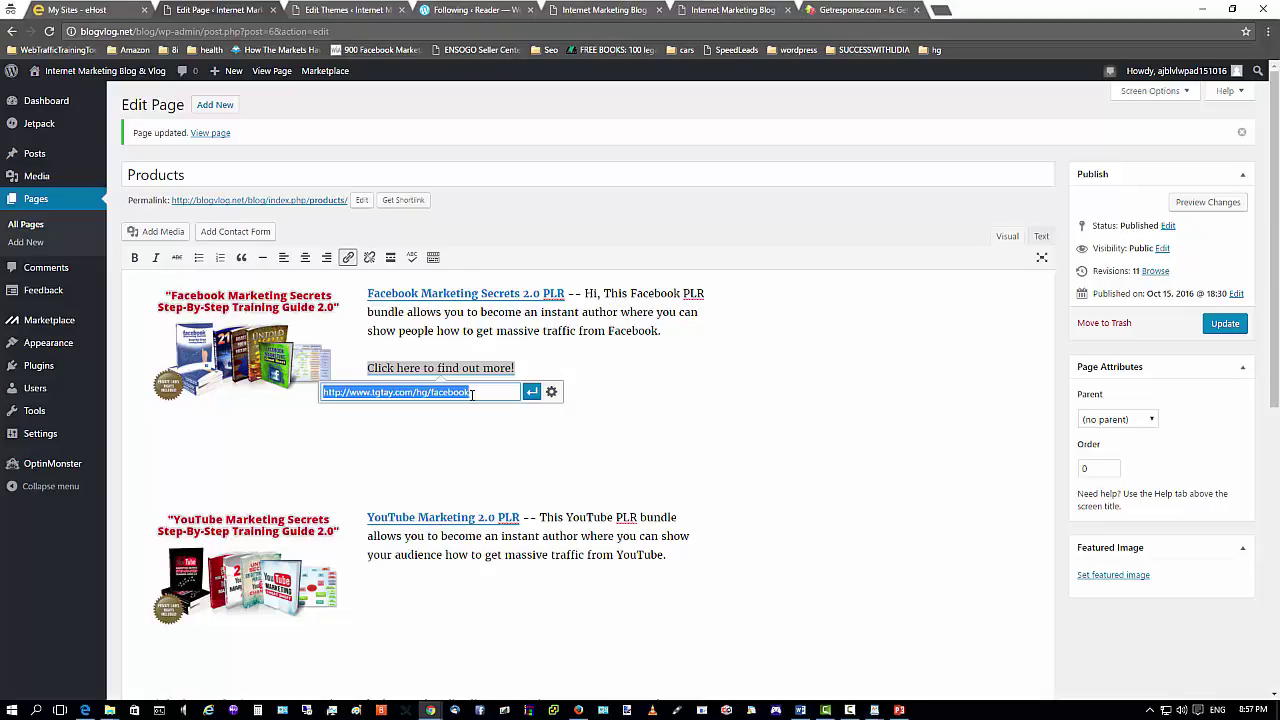
left_click(531, 391)
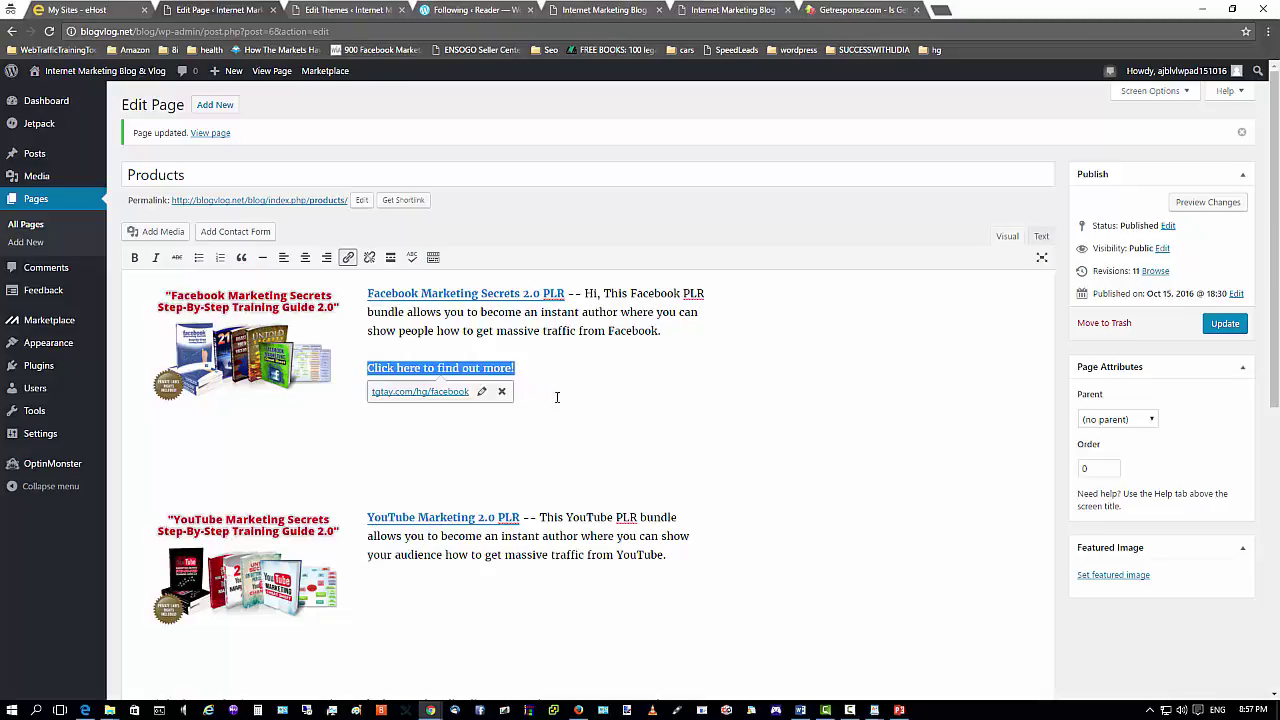
left_click(1211, 323)
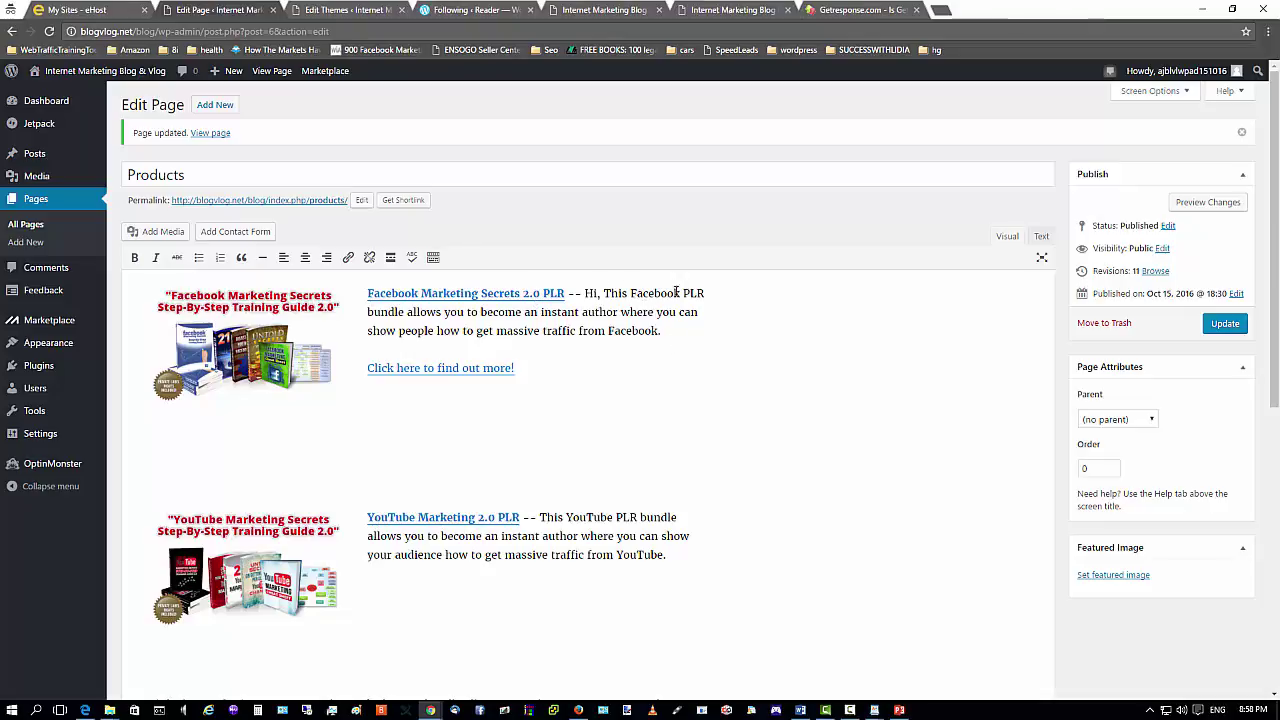
Verify the Facebook affiliate URL in the HTML source, then return to the rendered Visual view.
left_click(667, 332)
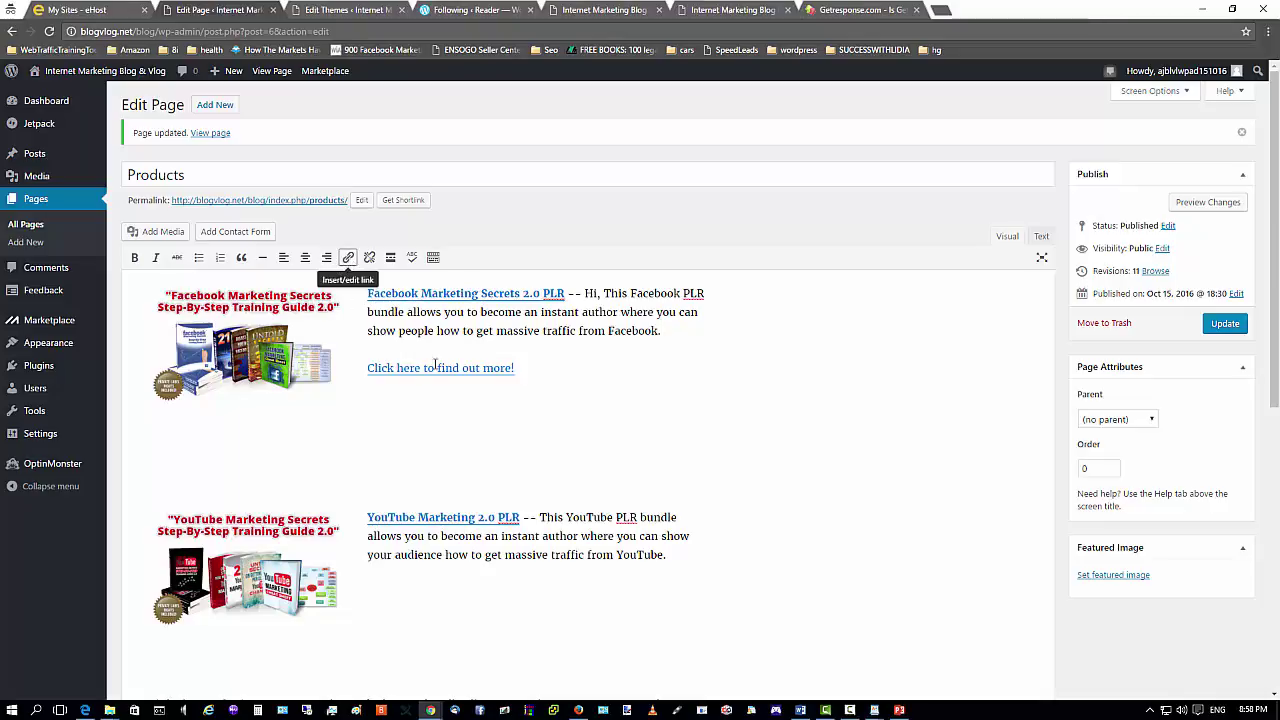
left_click(1042, 237)
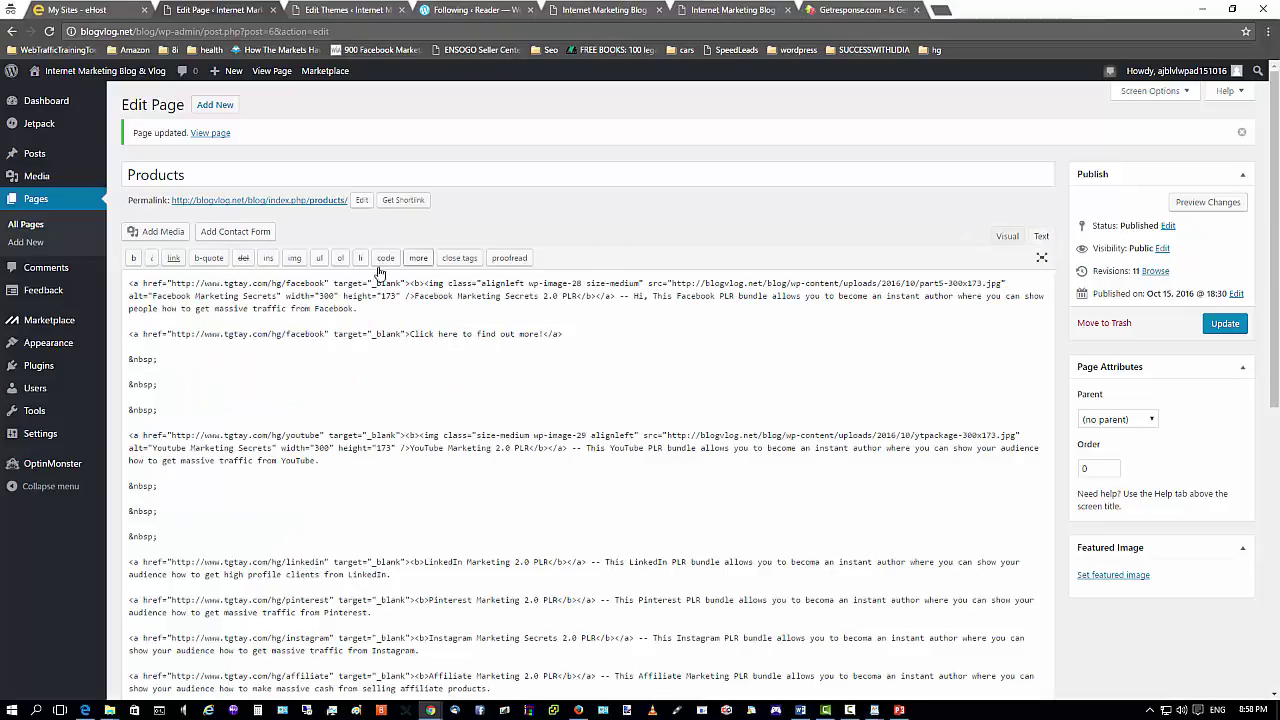
left_click_drag(171, 283, 364, 283)
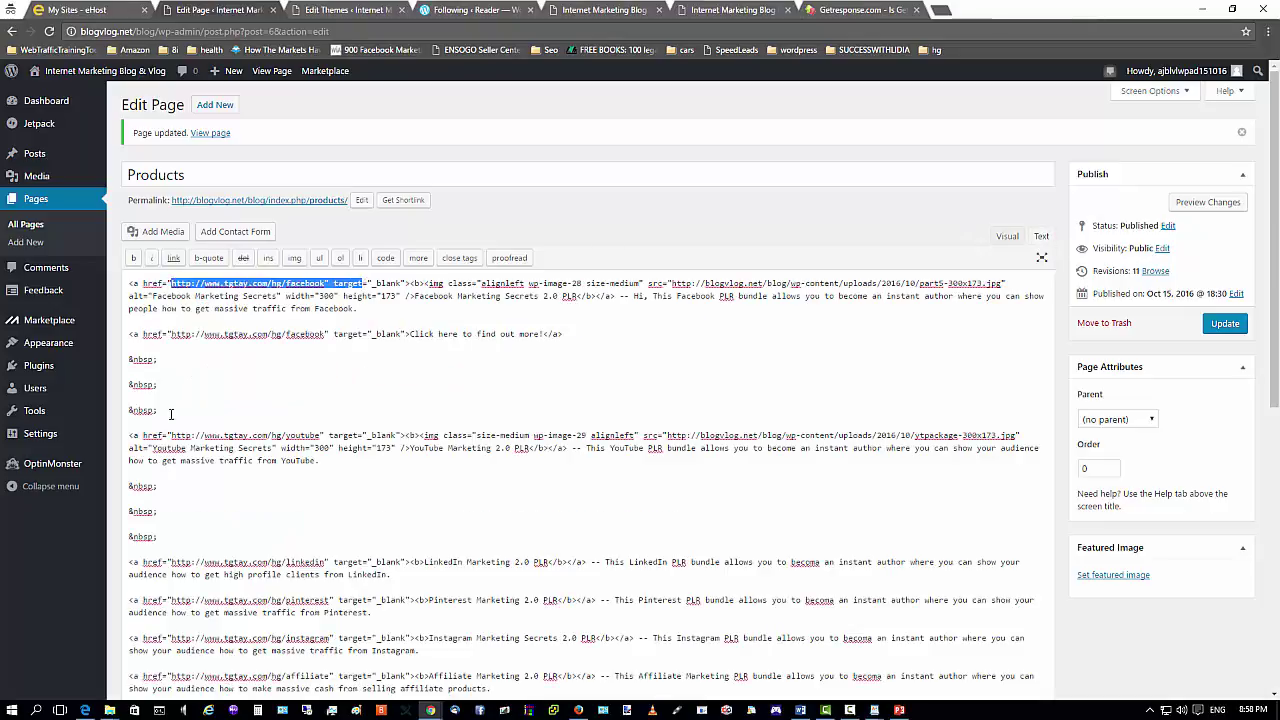
left_click(200, 398)
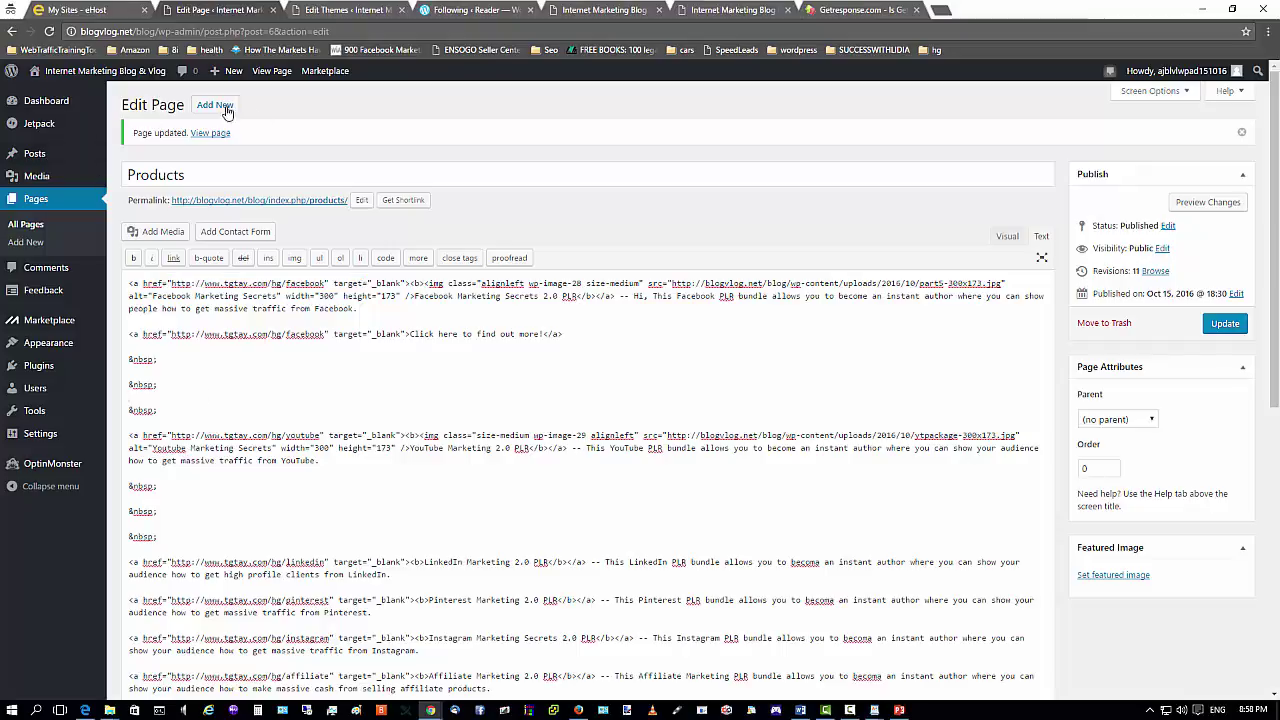
left_click(1006, 236)
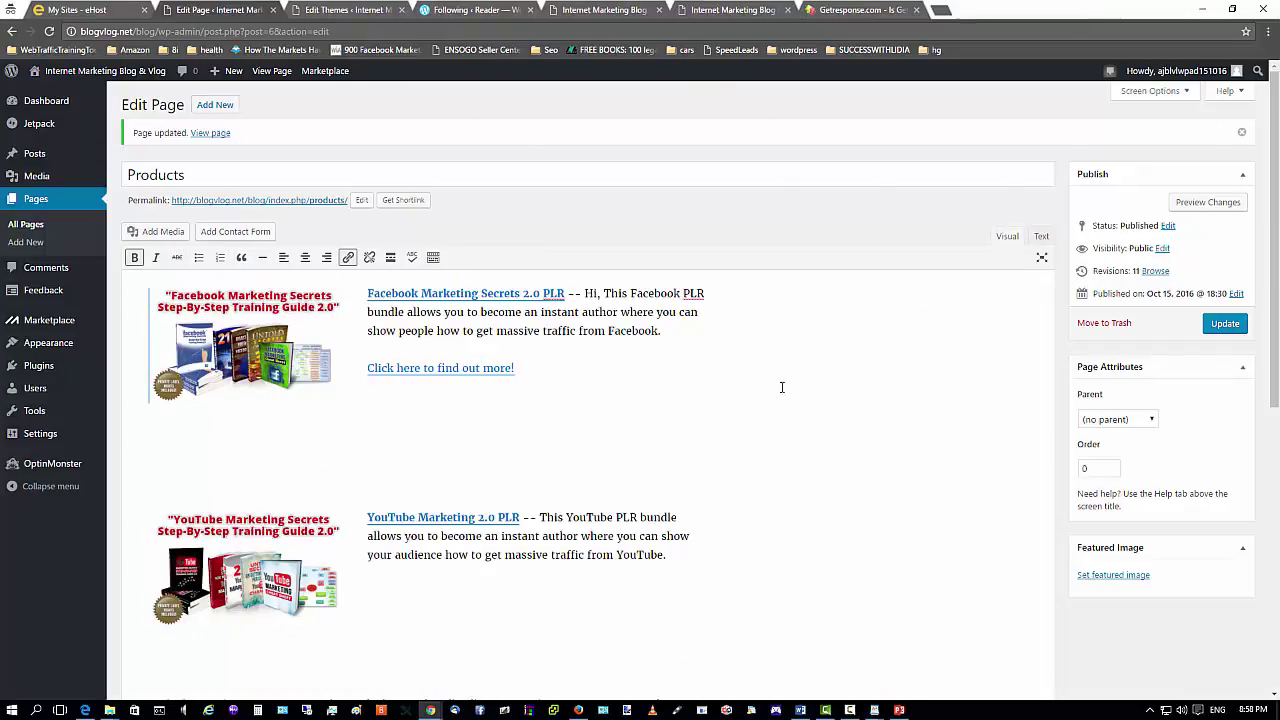
left_click(850, 710)
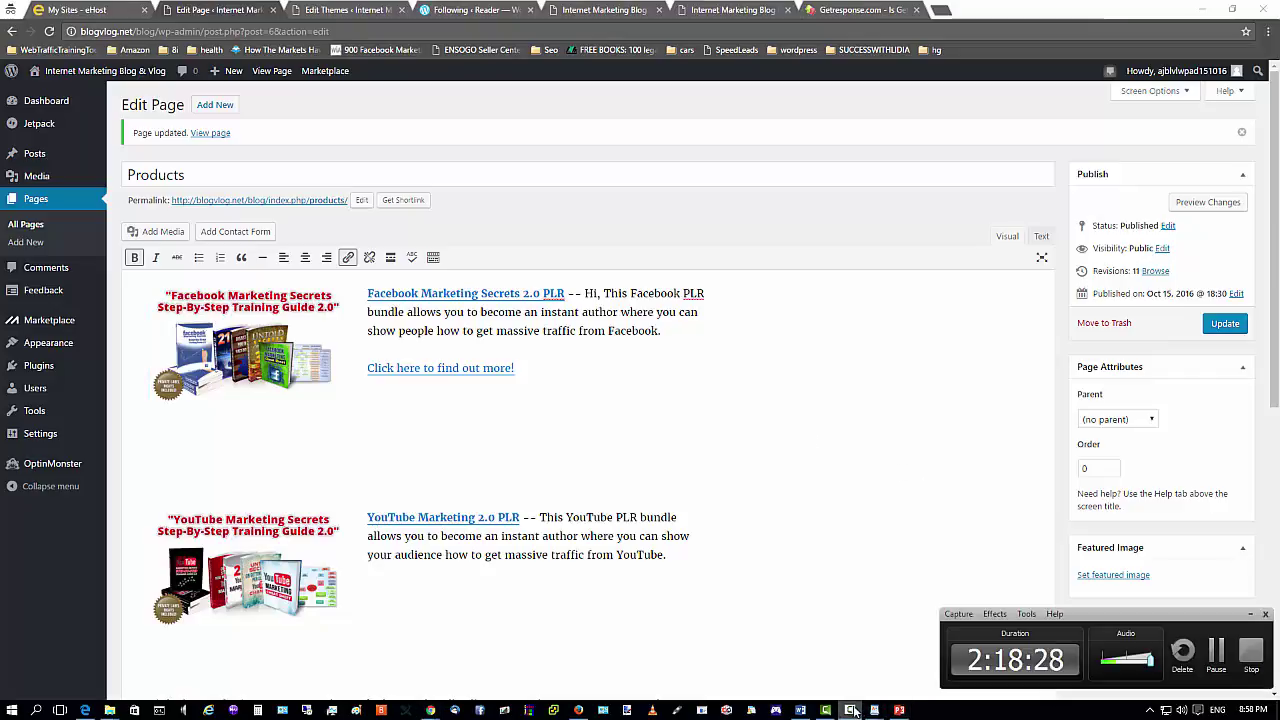
left_click(853, 514)
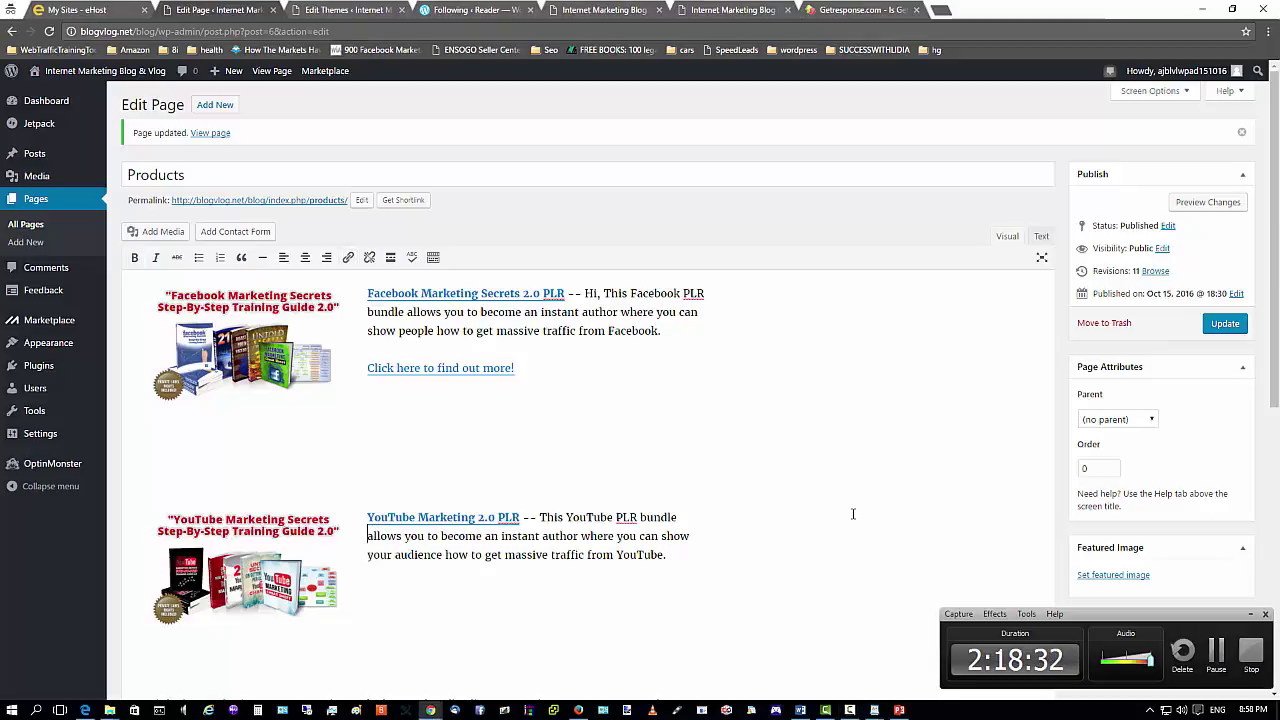